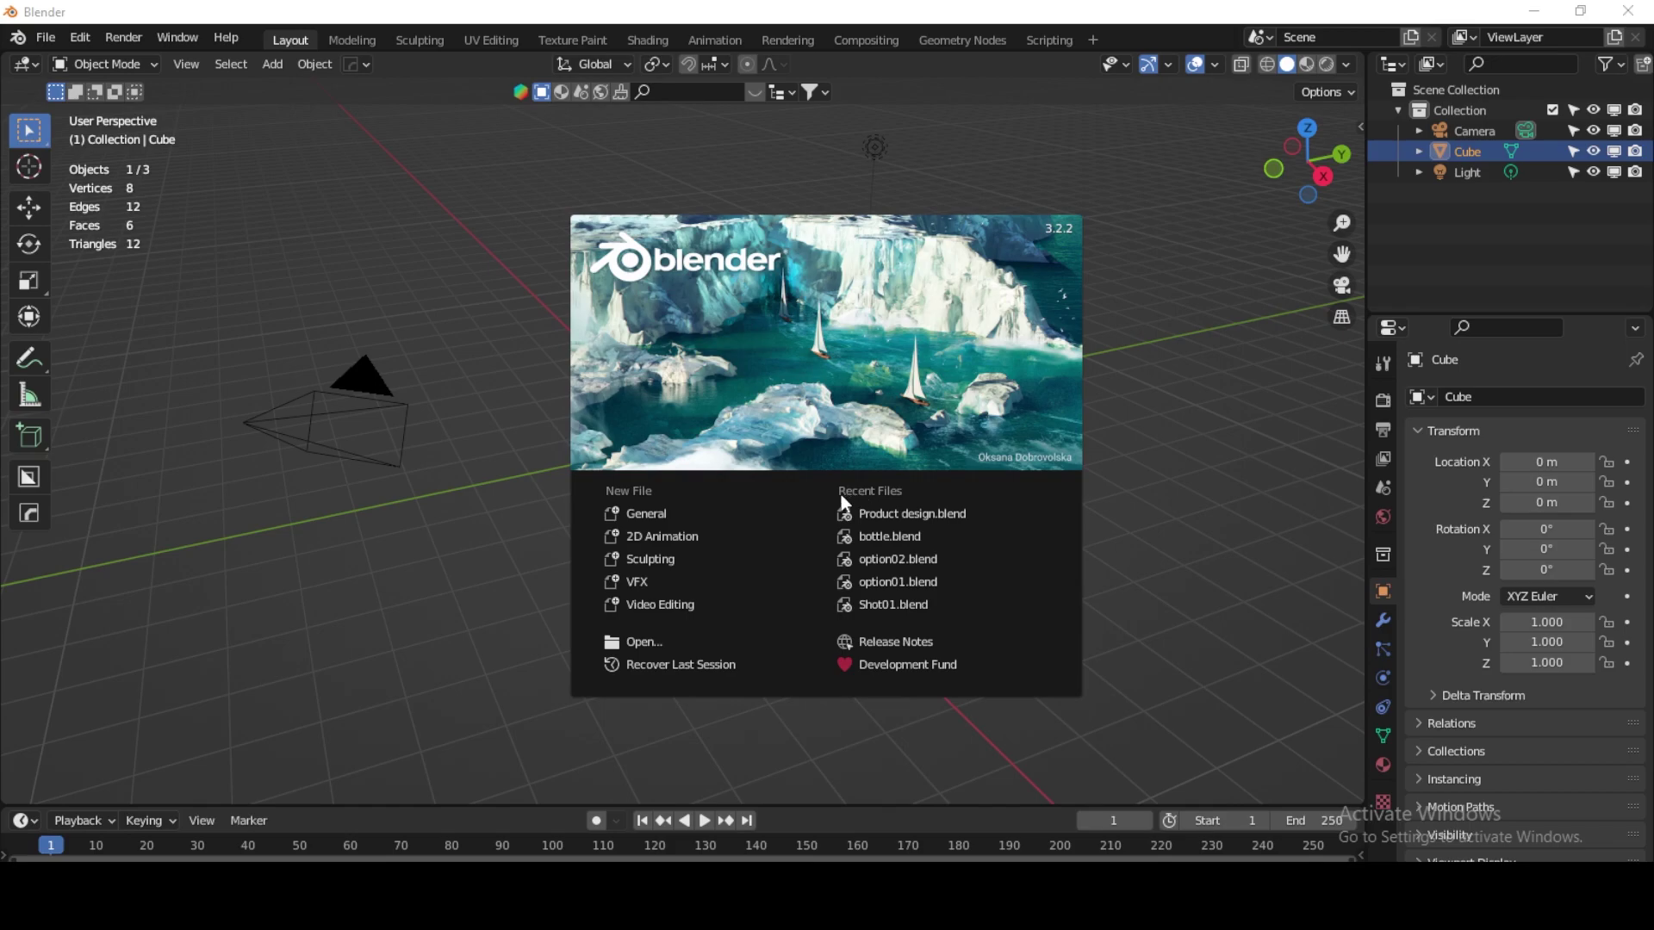
Step: Delete the default cube, camera and light, then switch to Front Orthographic view
{"action": "left_click", "coordinate": [524, 577]}
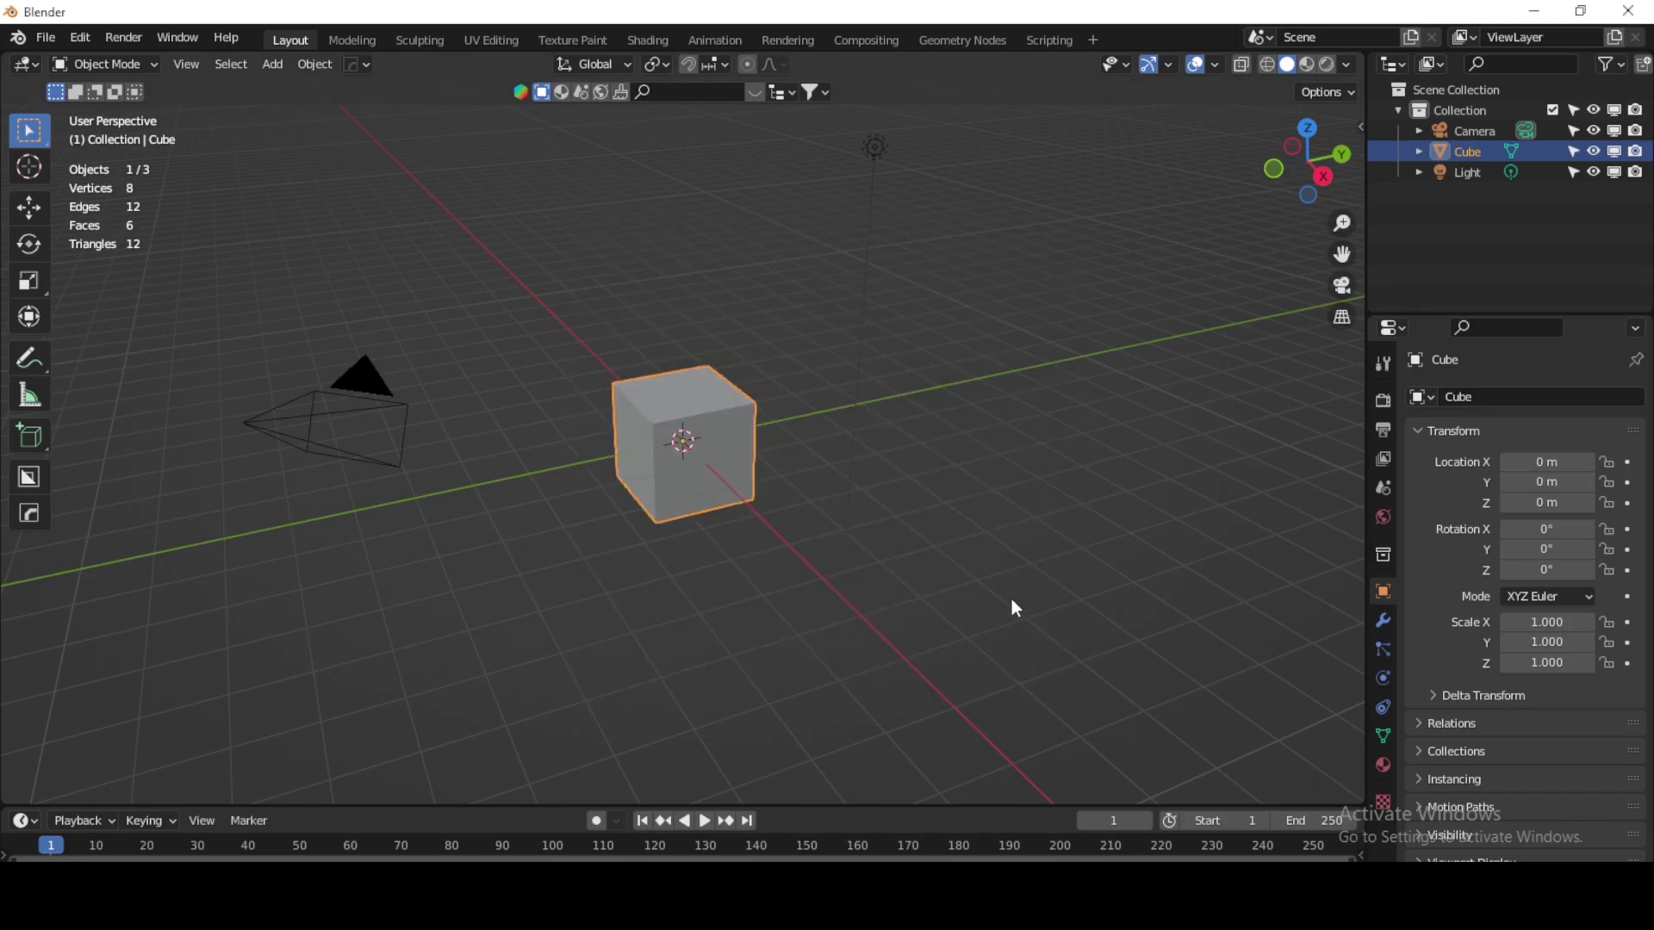
{"action": "key", "text": "a"}
{"action": "key", "text": "Delete"}
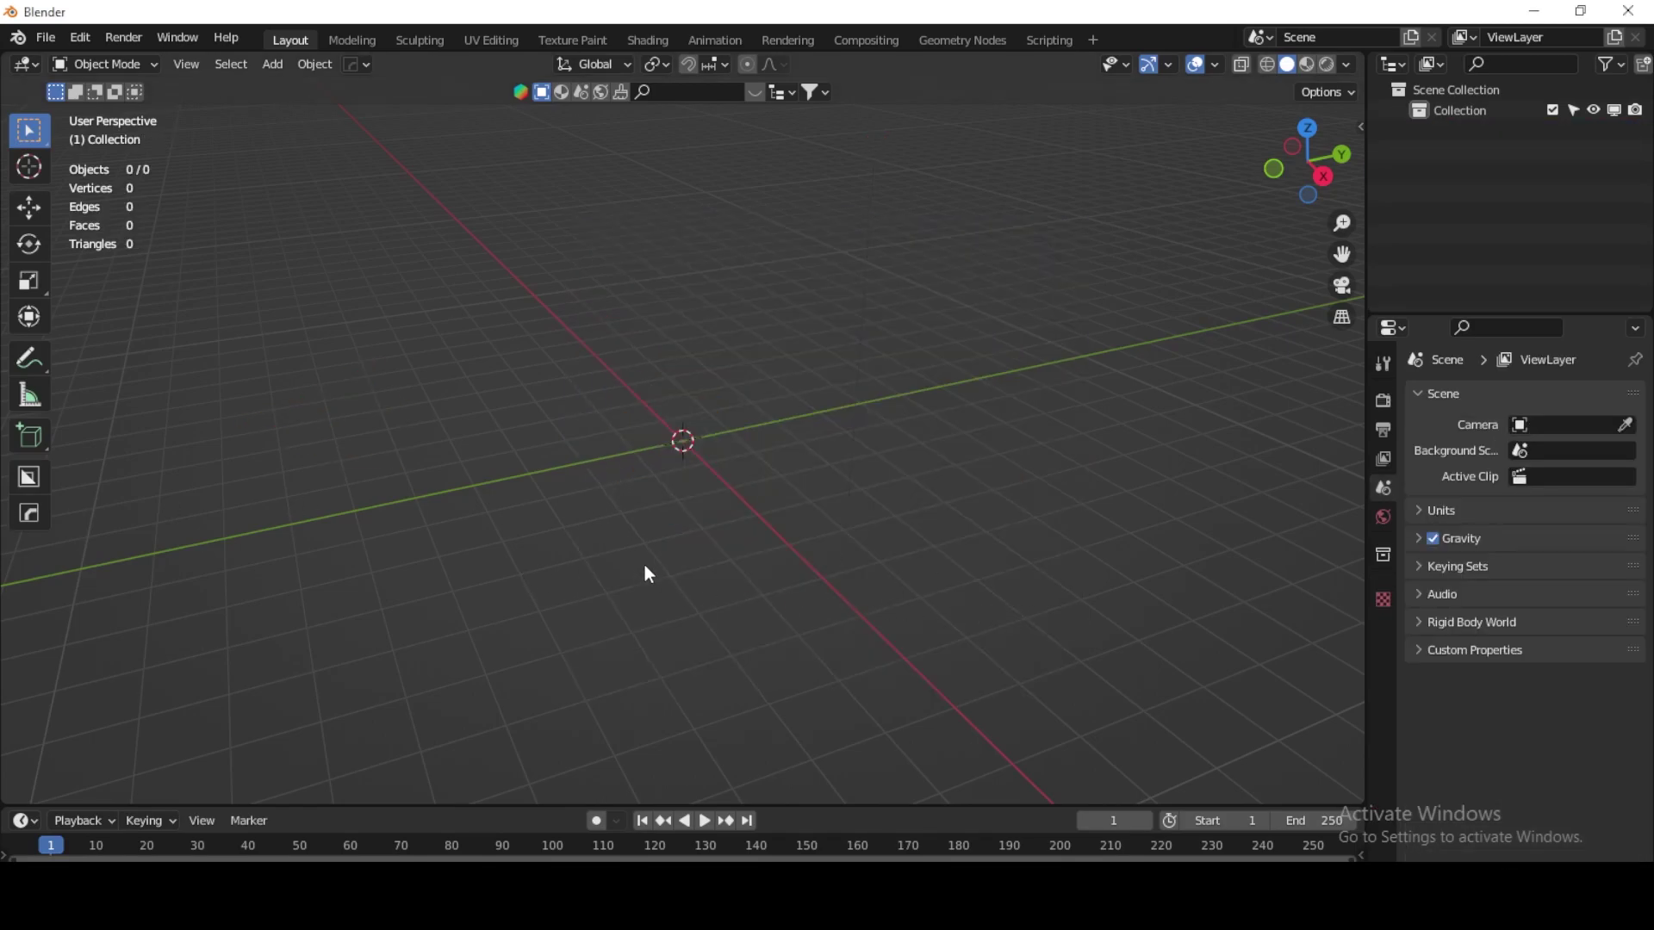
{"action": "middle_click_drag", "start_coordinate": [650, 574], "coordinate": [823, 521]}
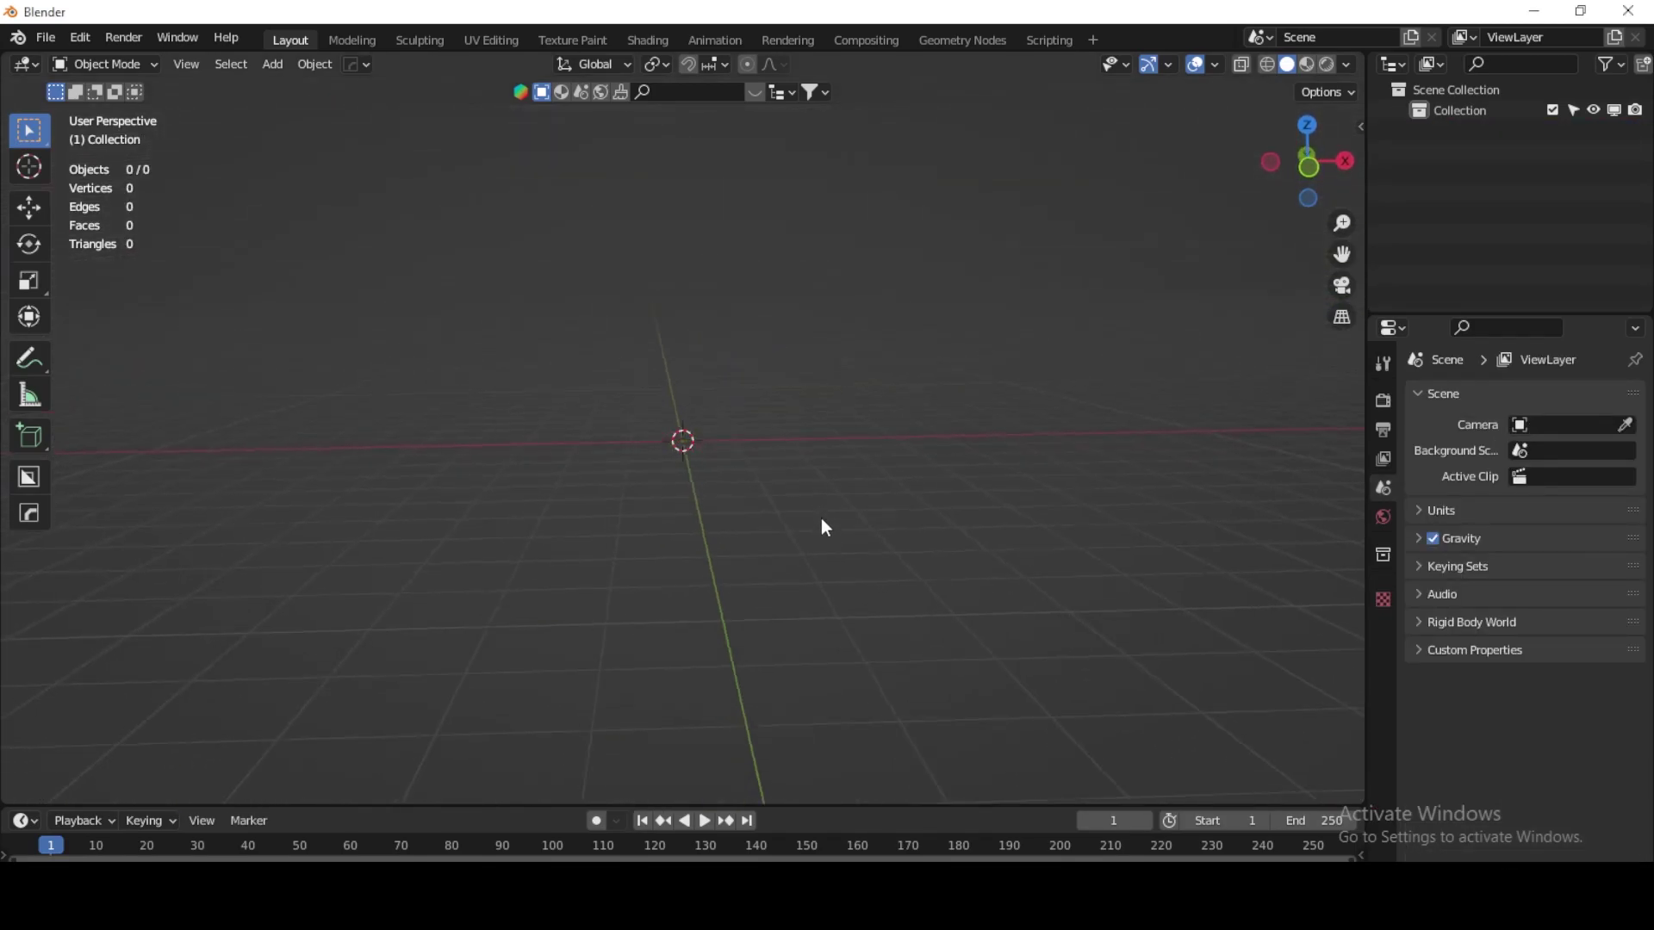
{"action": "left_click", "coordinate": [1312, 169]}
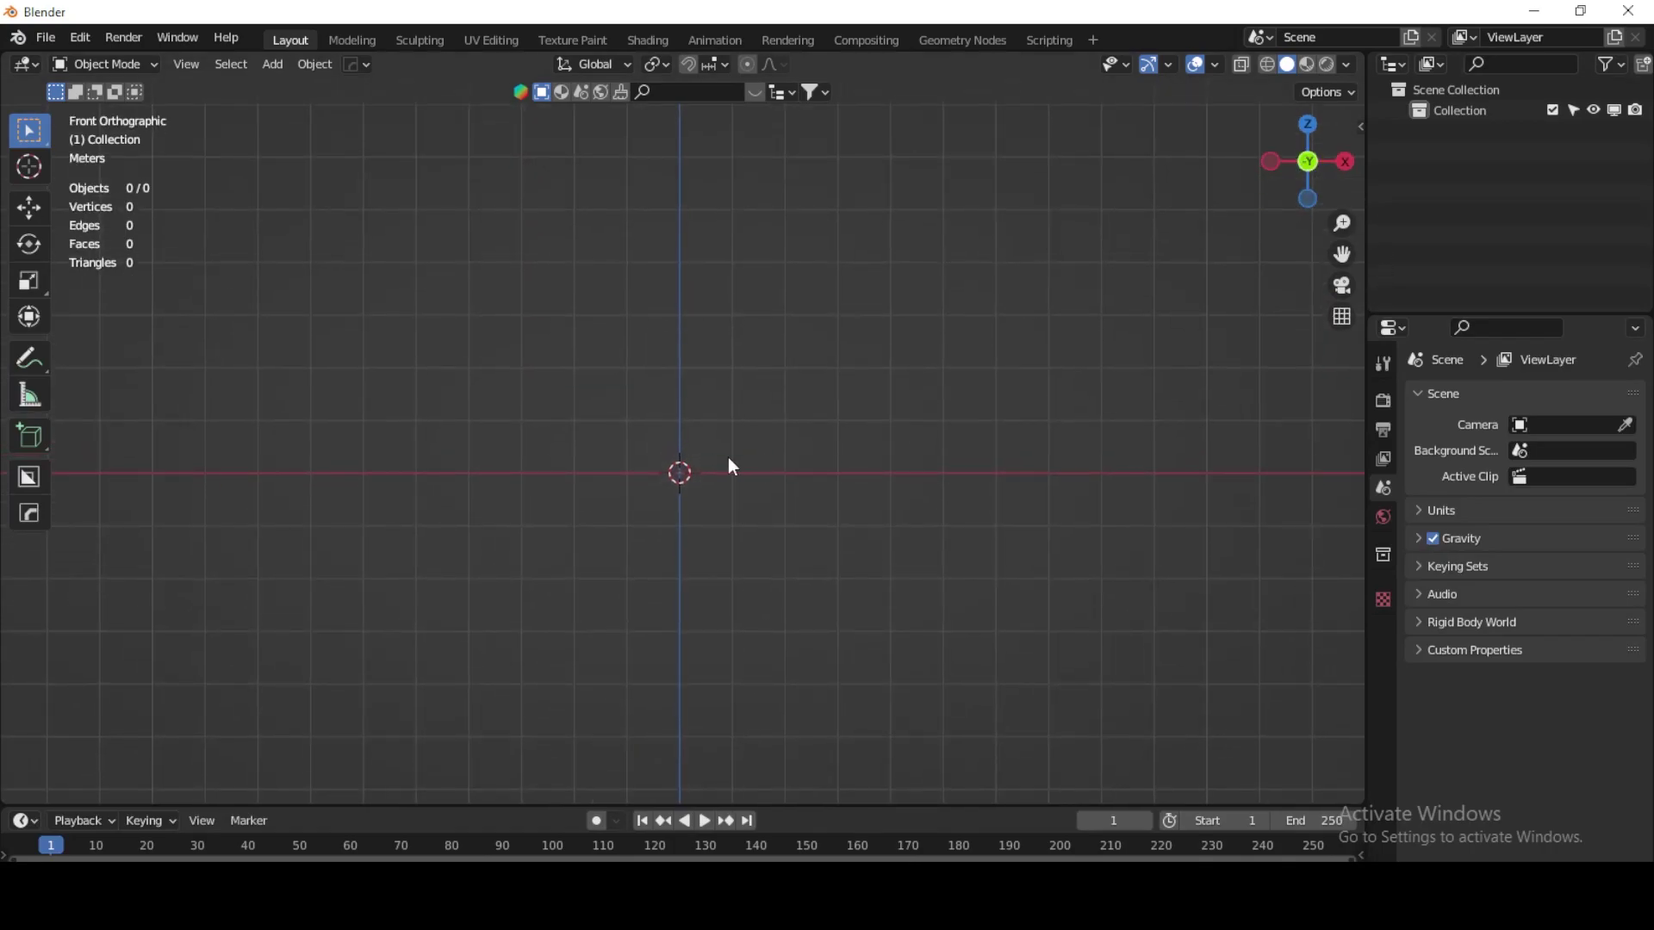
{"action": "key", "text": "shift+a"}
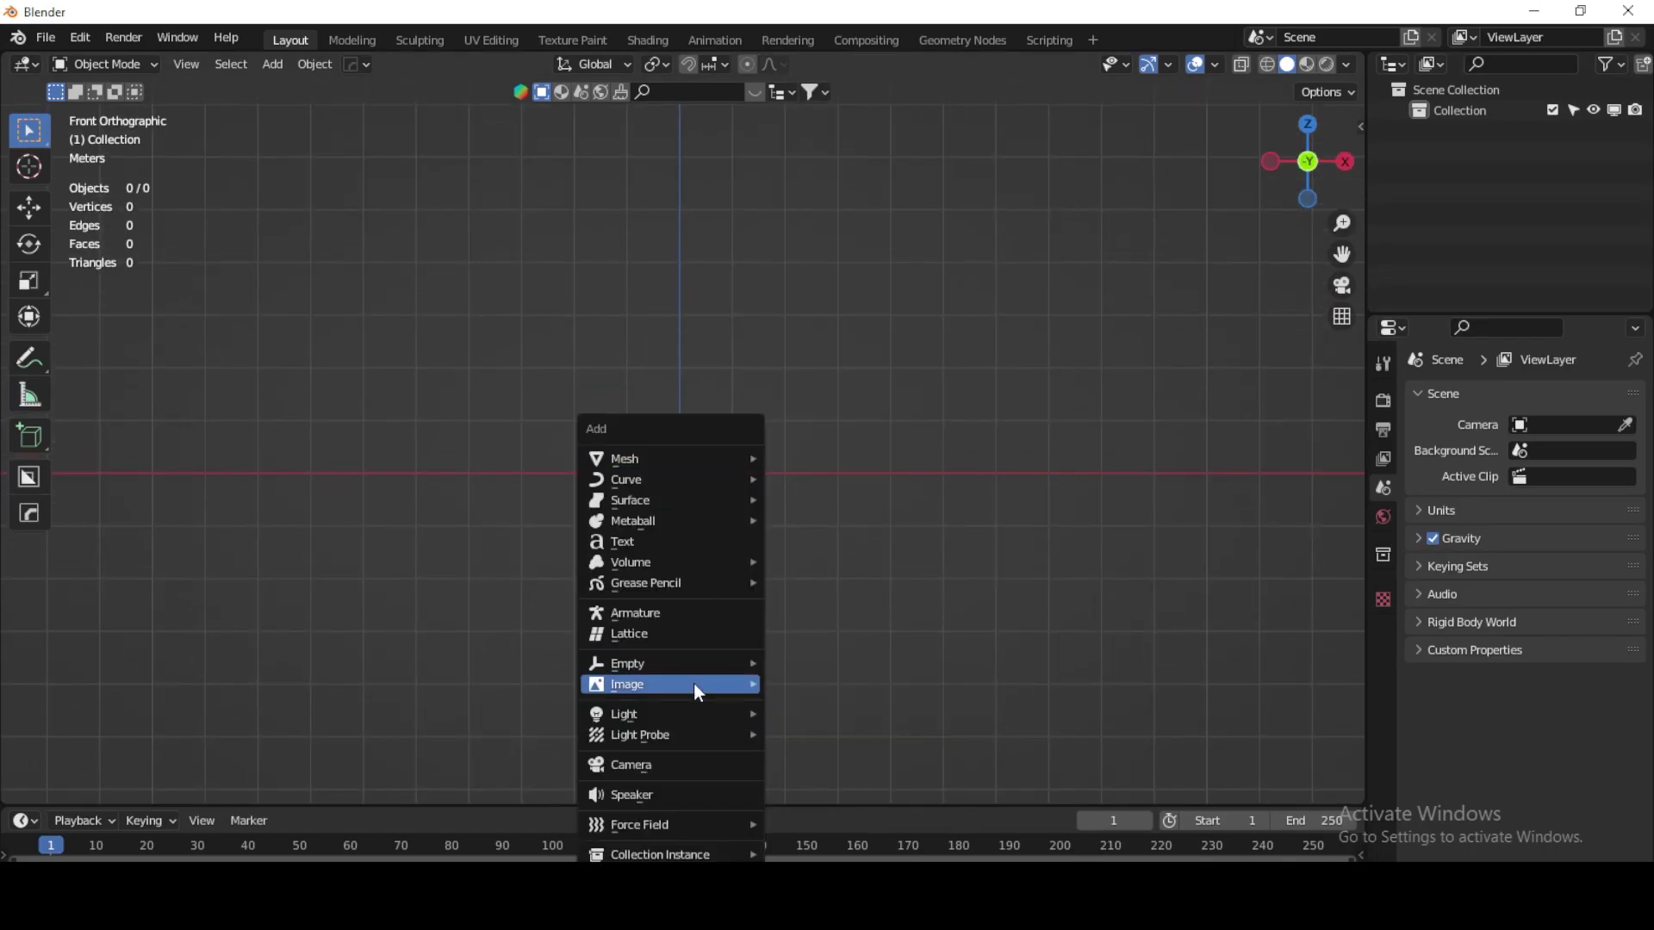
Step: Load the perfume bottle JPG from D:/zzzz/lecture51 as a reference image
{"action": "mouse_move", "coordinate": [669, 684]}
{"action": "left_click", "coordinate": [835, 684]}
{"action": "left_click", "coordinate": [95, 148]}
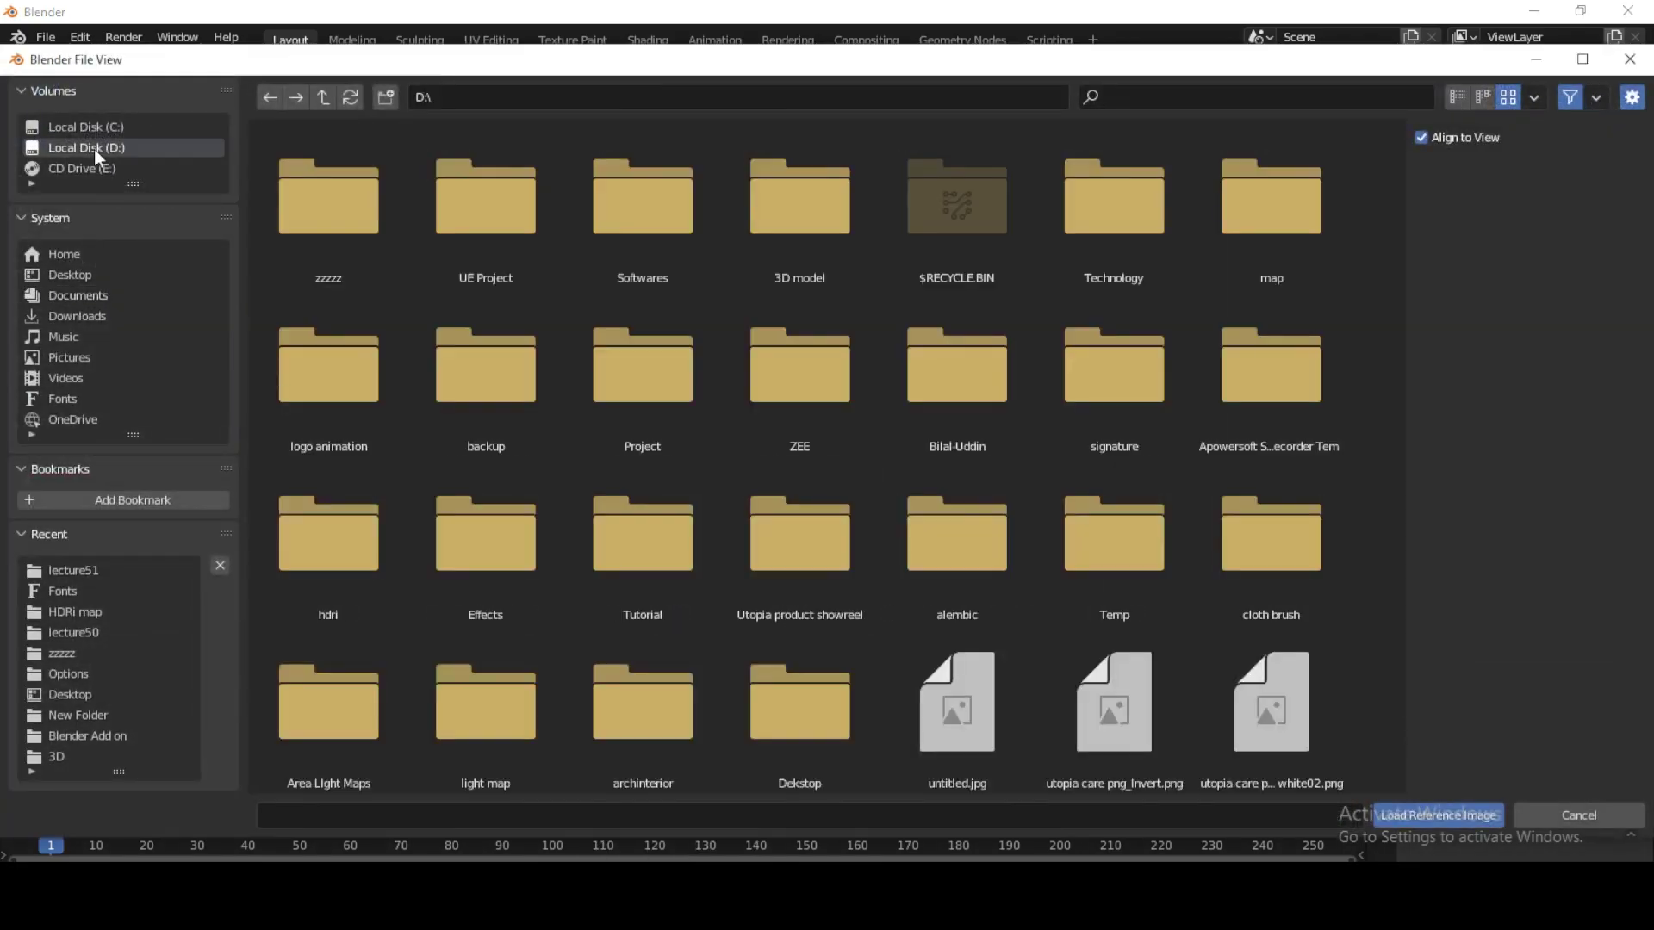
{"action": "double_click", "coordinate": [304, 226]}
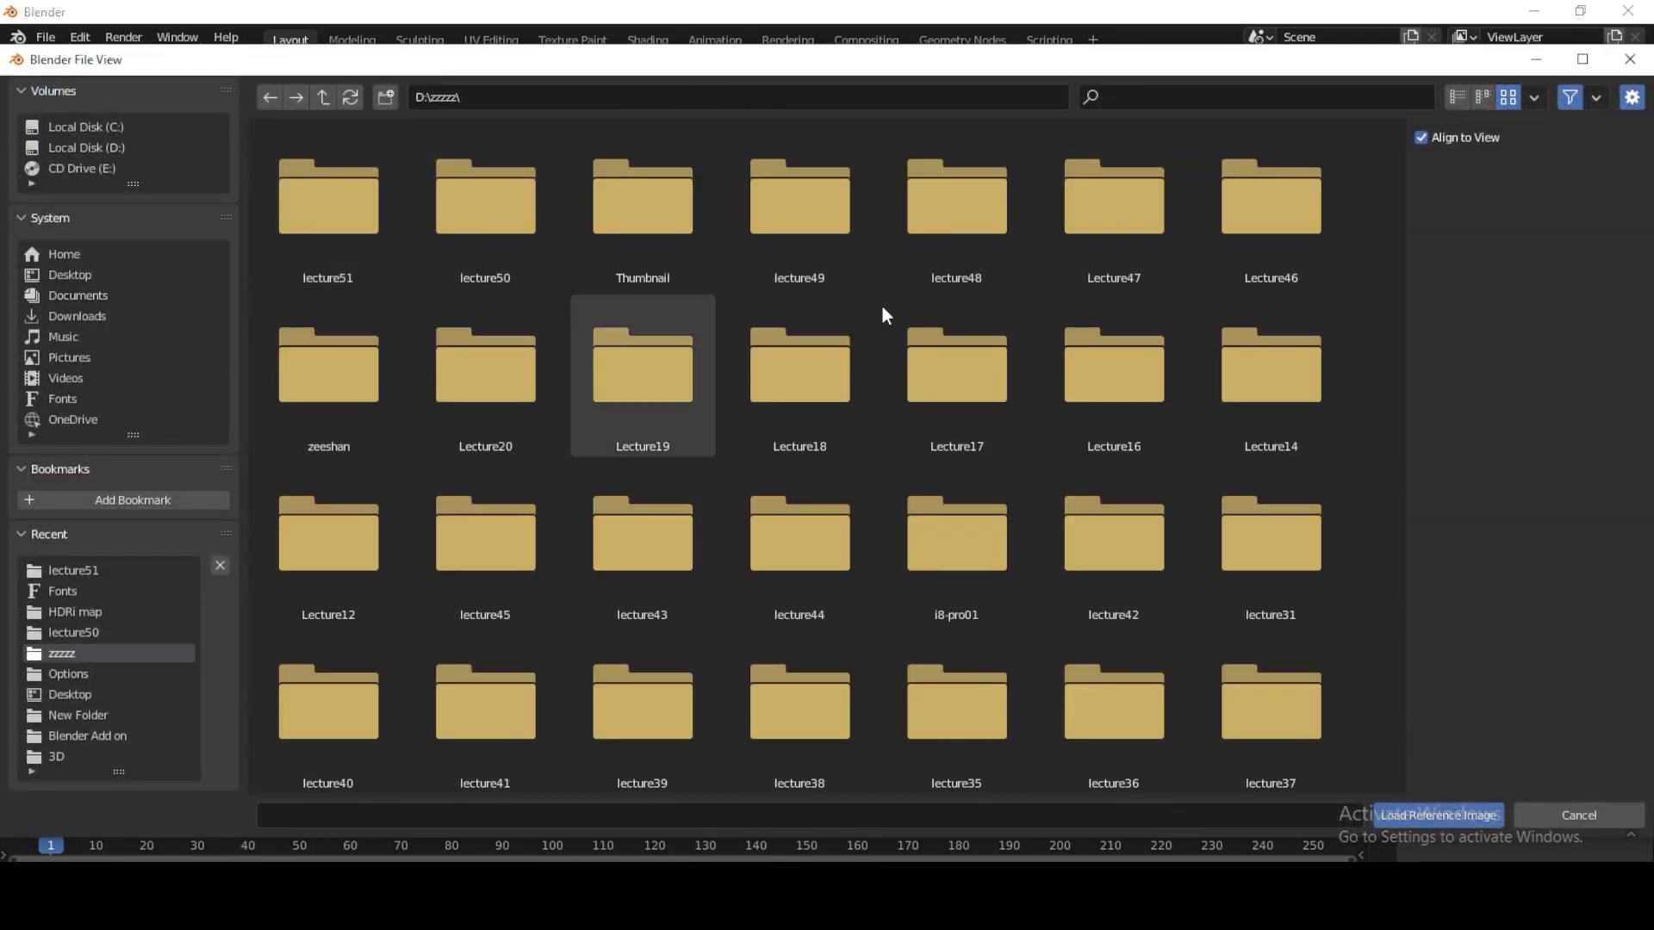
{"action": "double_click", "coordinate": [348, 224]}
{"action": "left_click", "coordinate": [484, 271]}
{"action": "left_click", "coordinate": [1485, 816]}
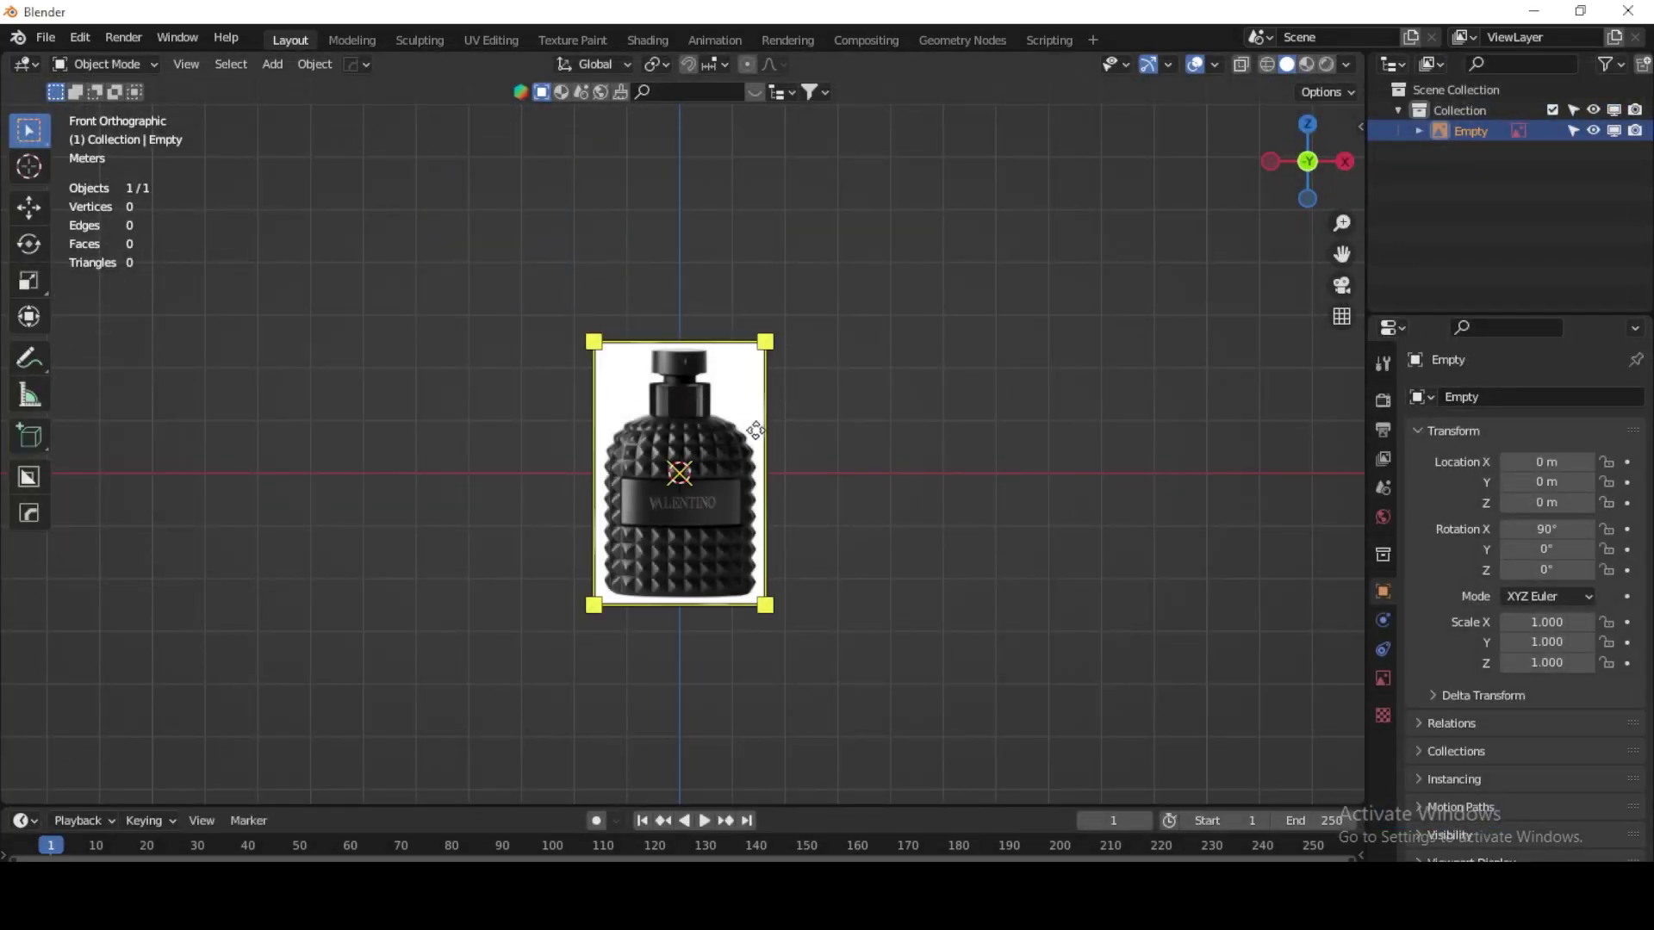
Step: Raise the reference image along Z to 2.5097 m, base on the ground line, then deselect it
{"action": "key", "text": "g"}
{"action": "key", "text": "z"}
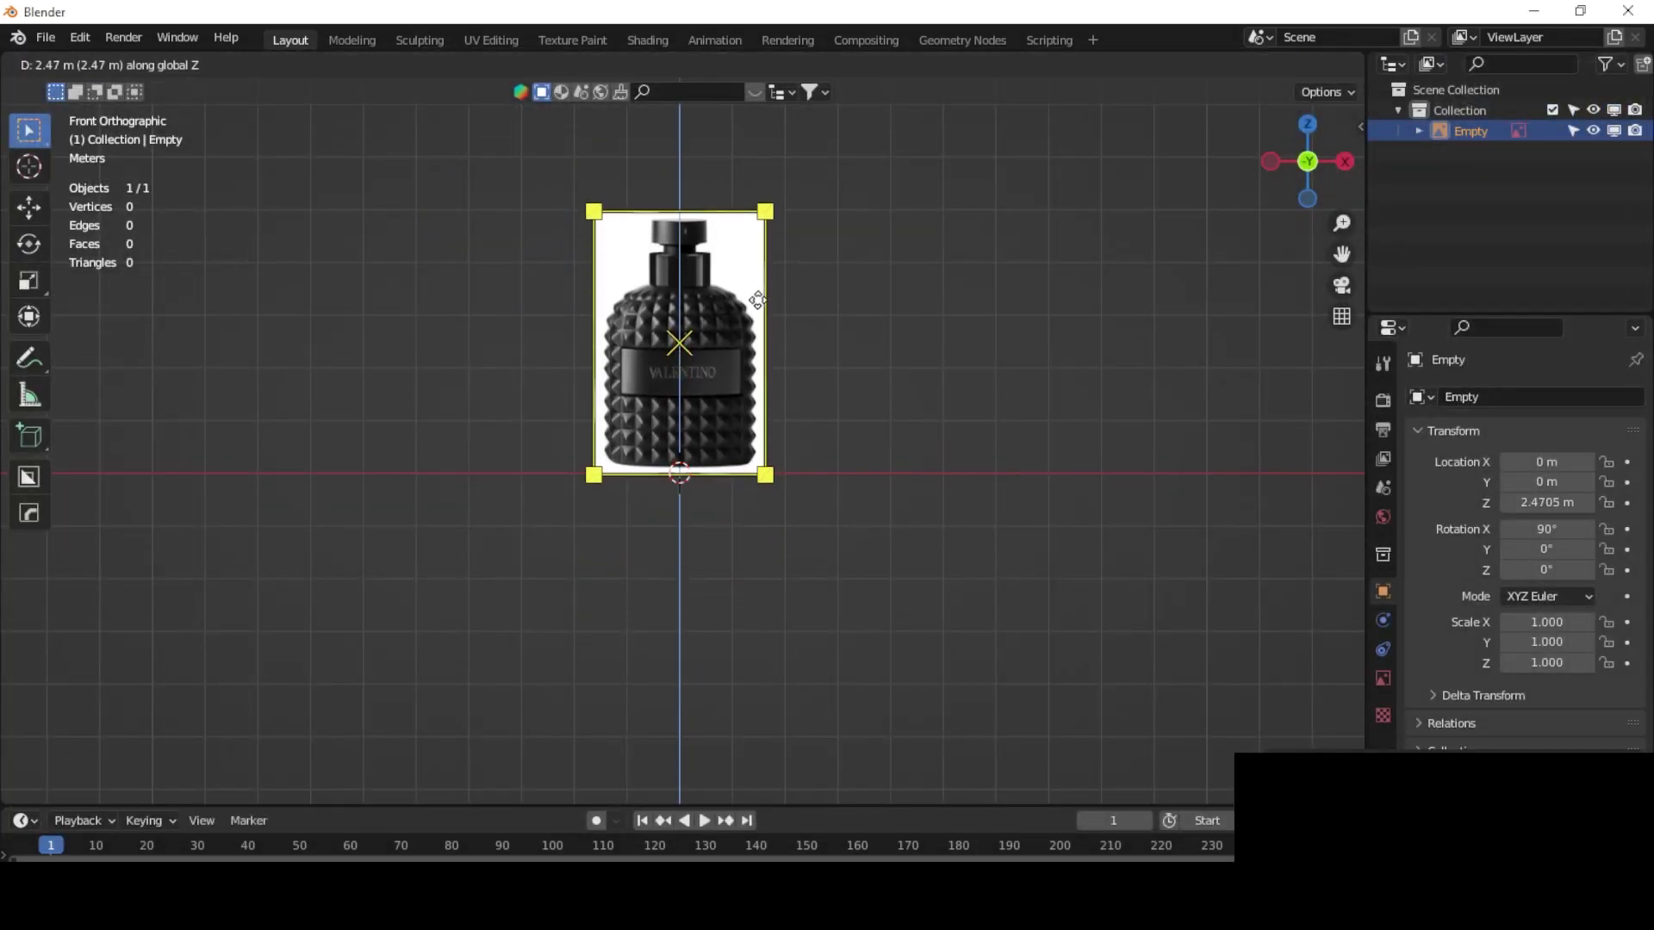
{"action": "left_click", "coordinate": [757, 300]}
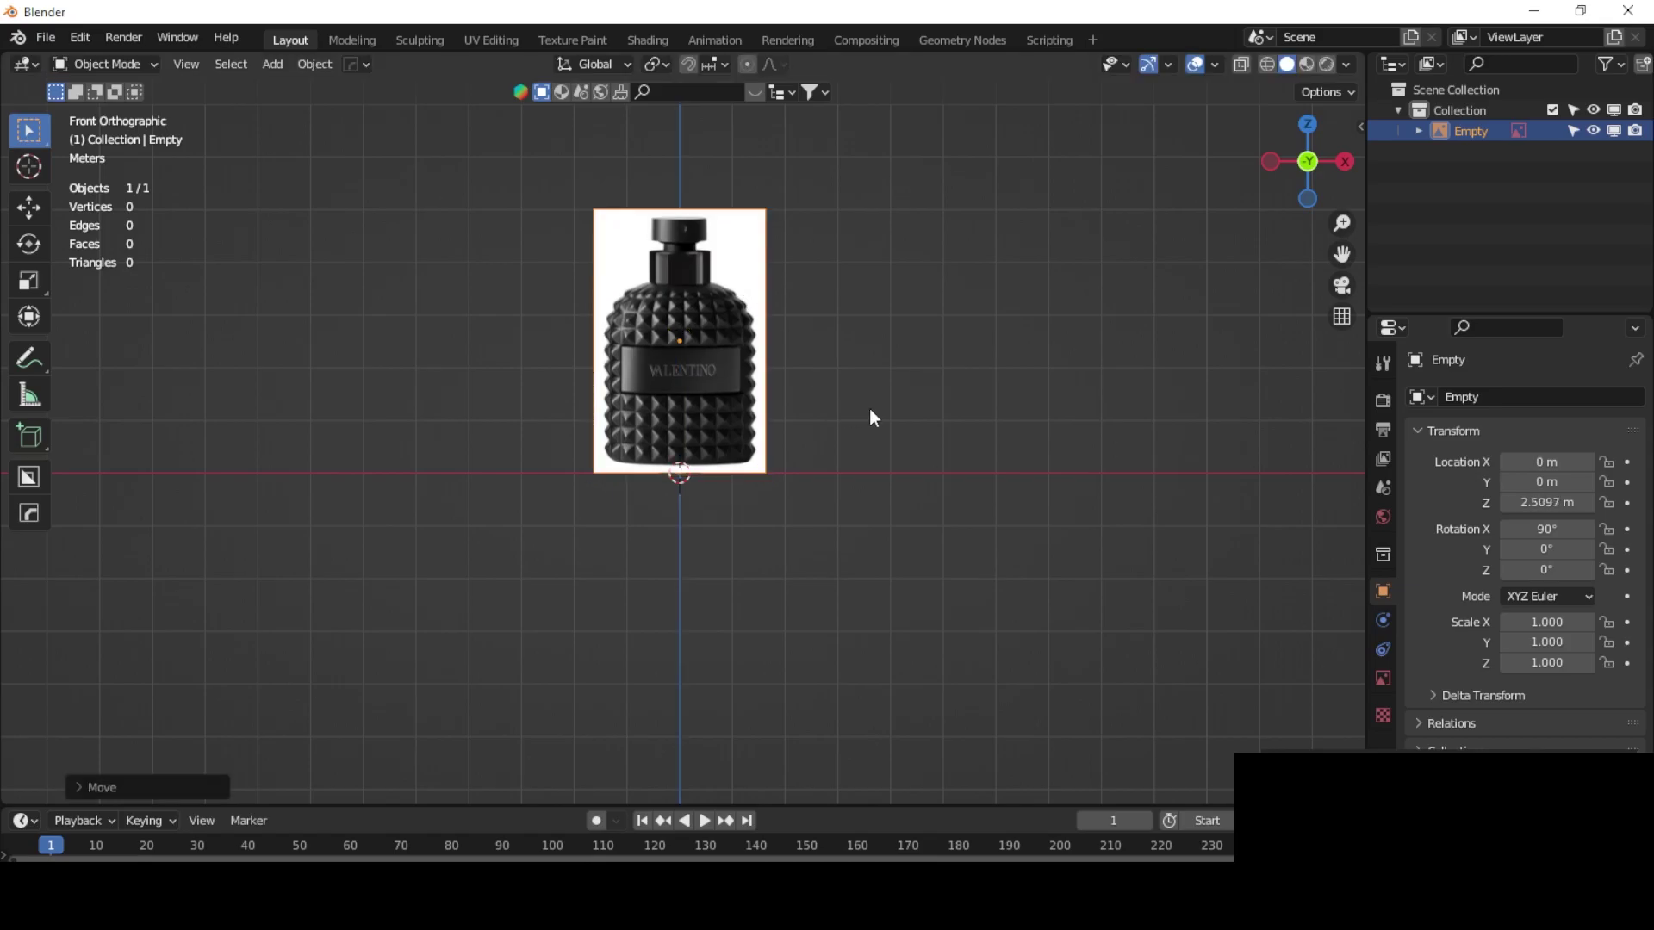
{"action": "scroll", "coordinate": [823, 319], "scroll_direction": "up", "scroll_amount": 2}
{"action": "scroll", "coordinate": [832, 448], "scroll_direction": "up", "scroll_amount": 1}
{"action": "scroll", "coordinate": [832, 448], "scroll_direction": "up", "scroll_amount": 1}
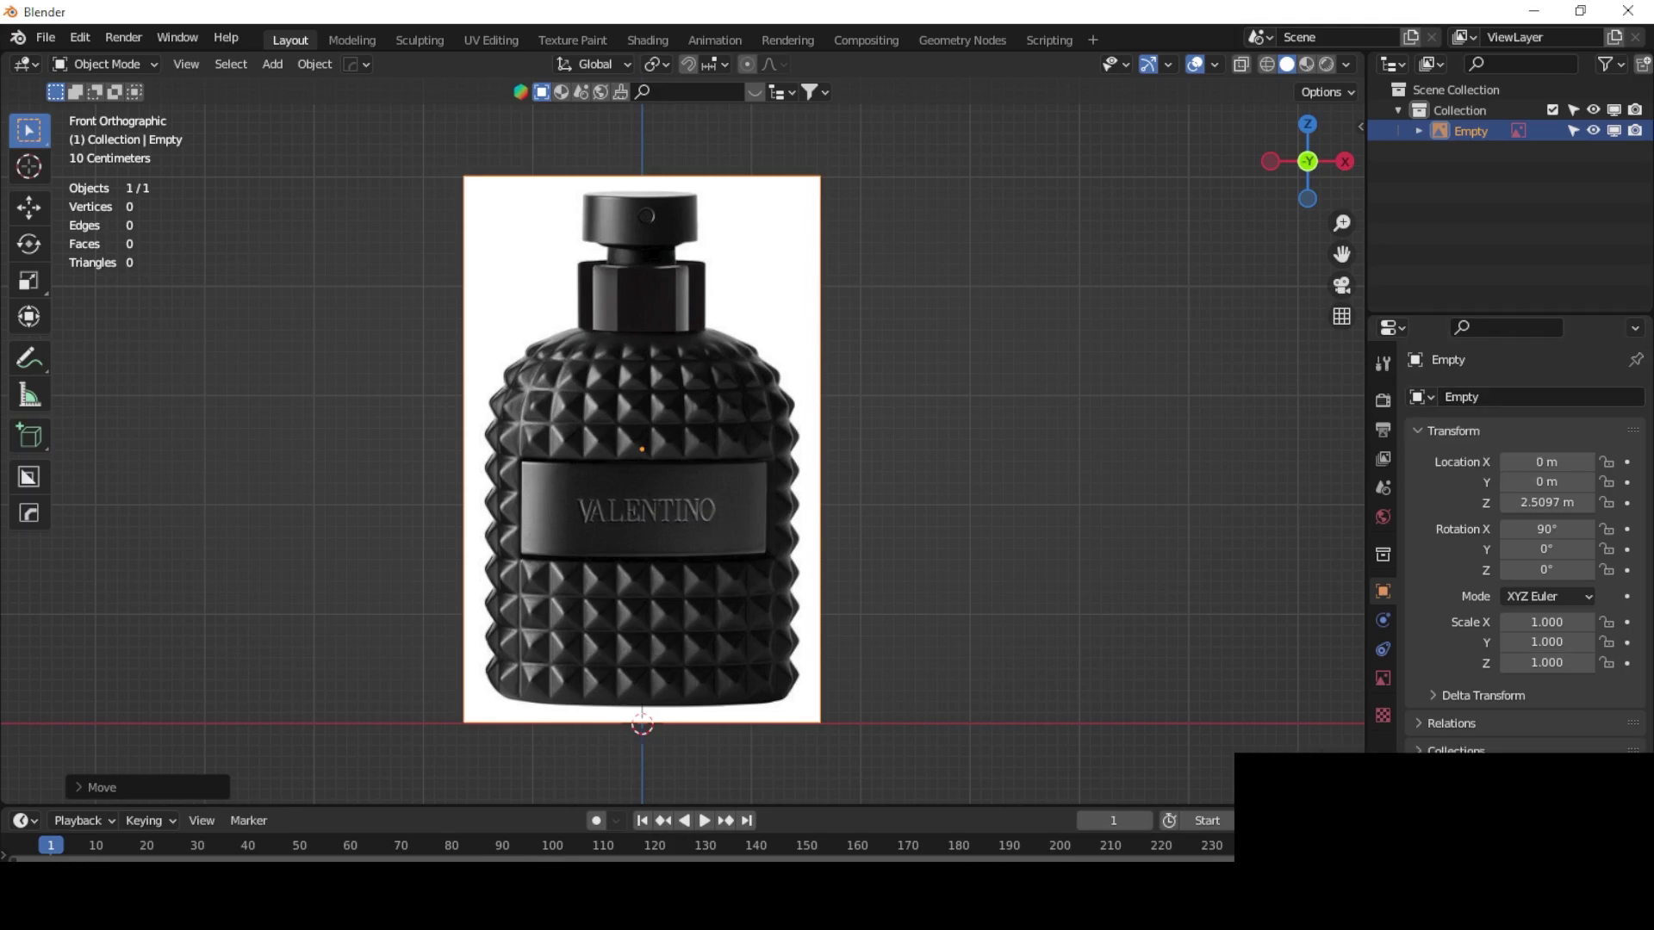
{"action": "left_click", "coordinate": [1098, 509]}
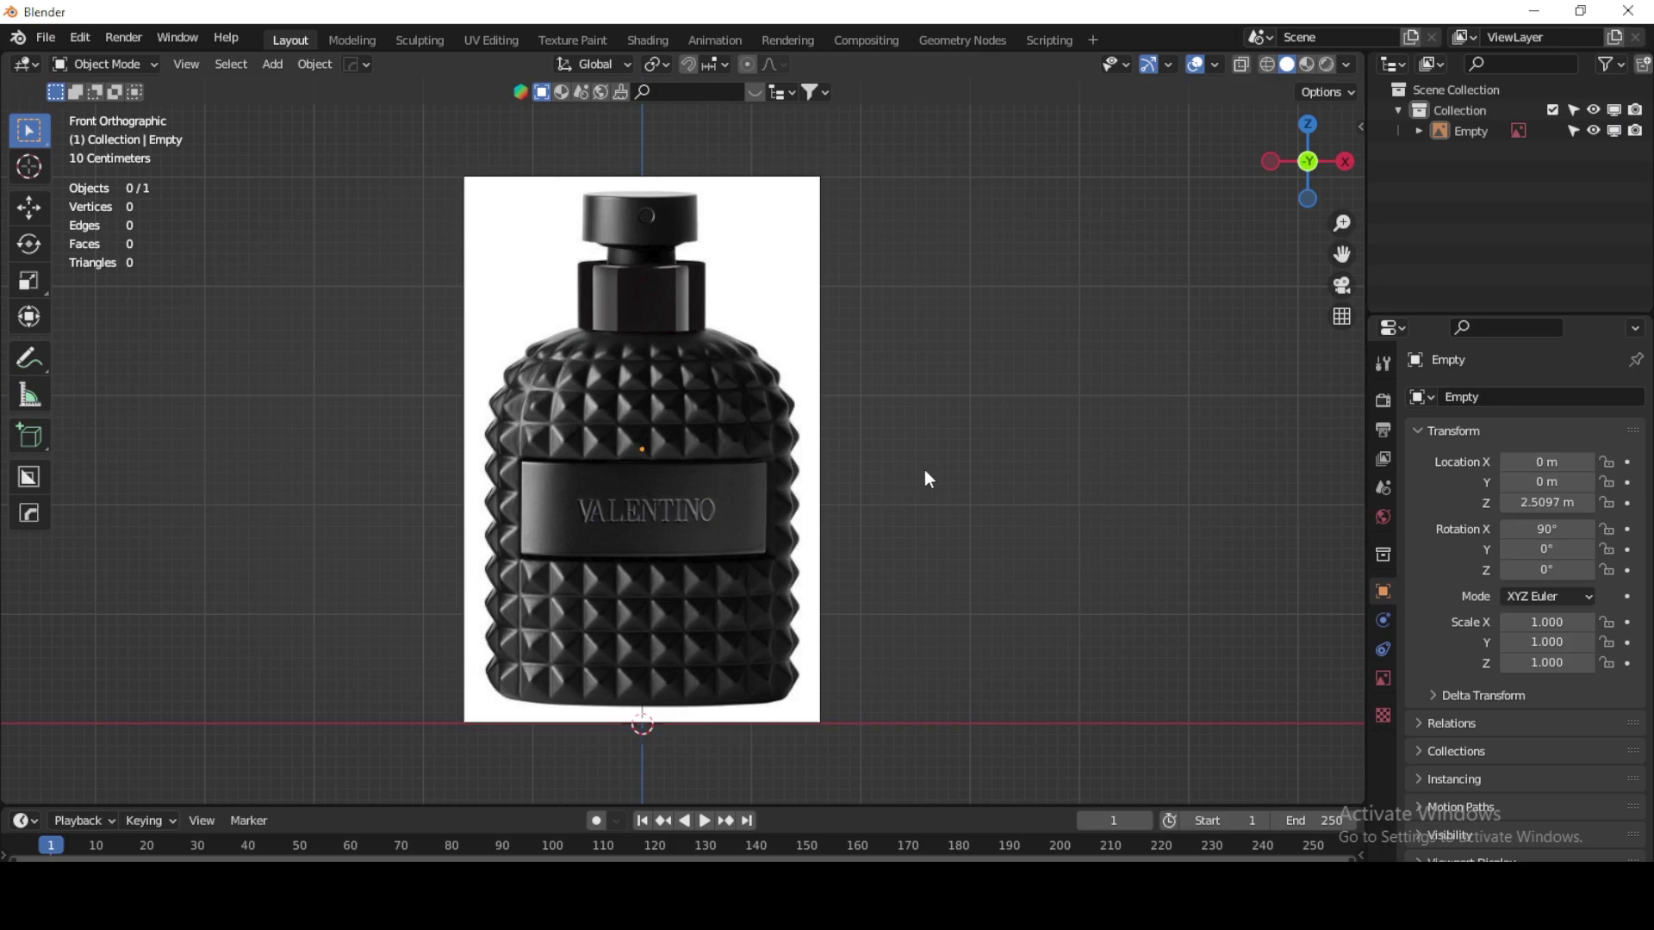
{"action": "key", "text": "shift+a"}
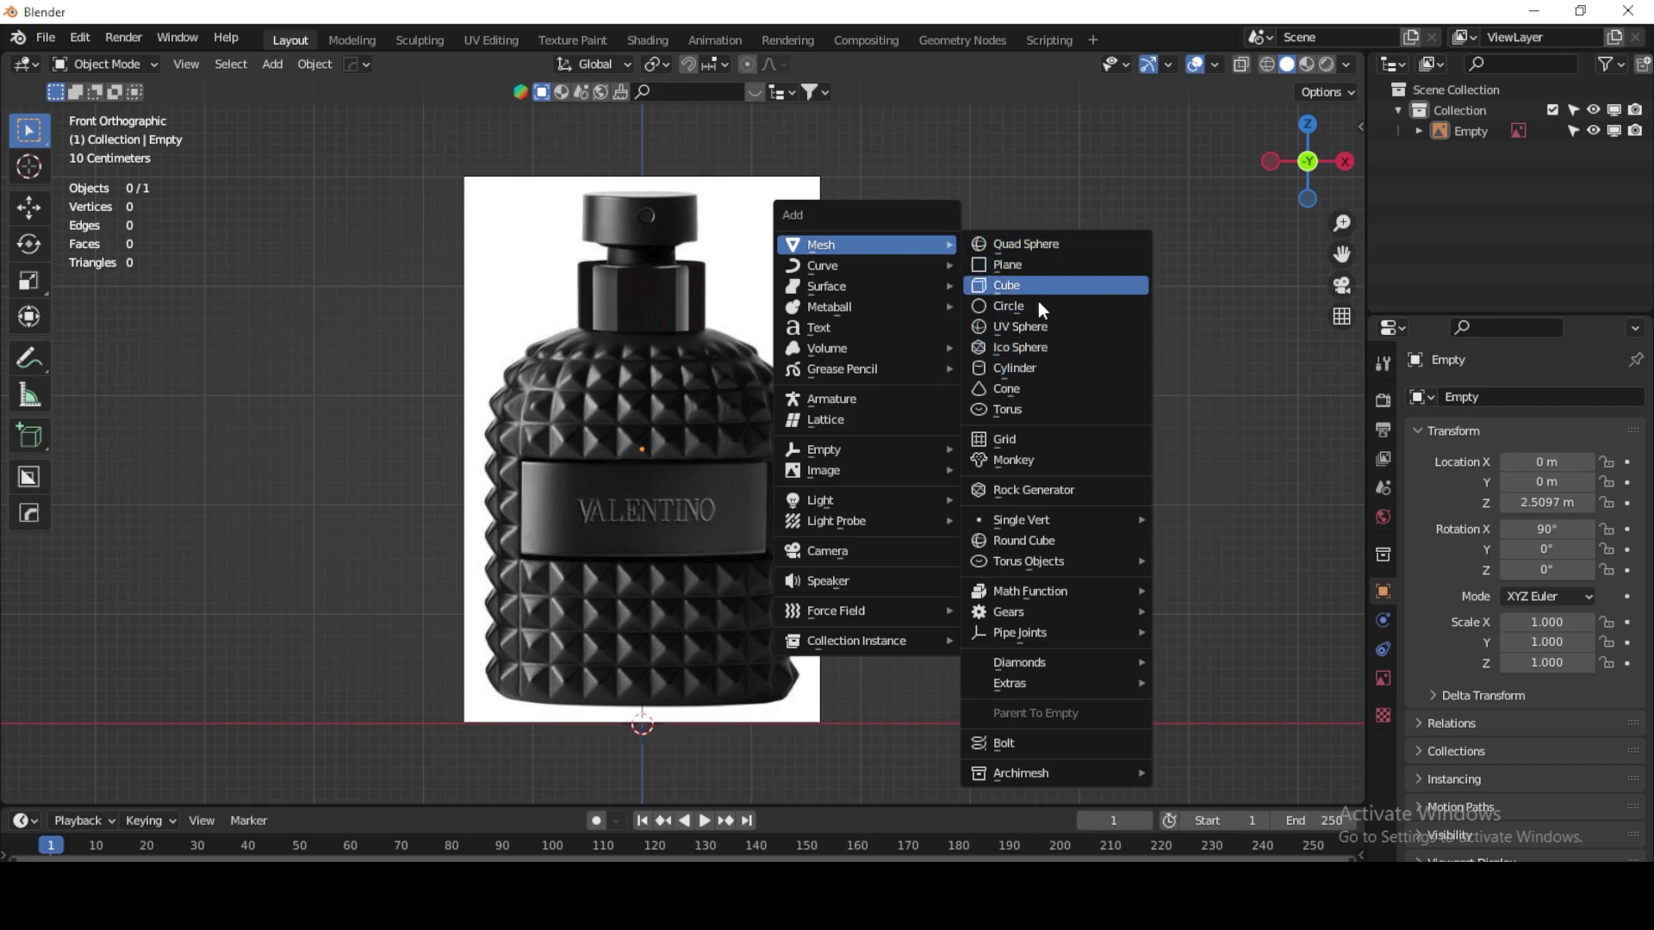
Step: Add a cylinder, scale it to 1.342, and set it at Z 1.5602 m over the bottle body
{"action": "left_click", "coordinate": [1029, 369]}
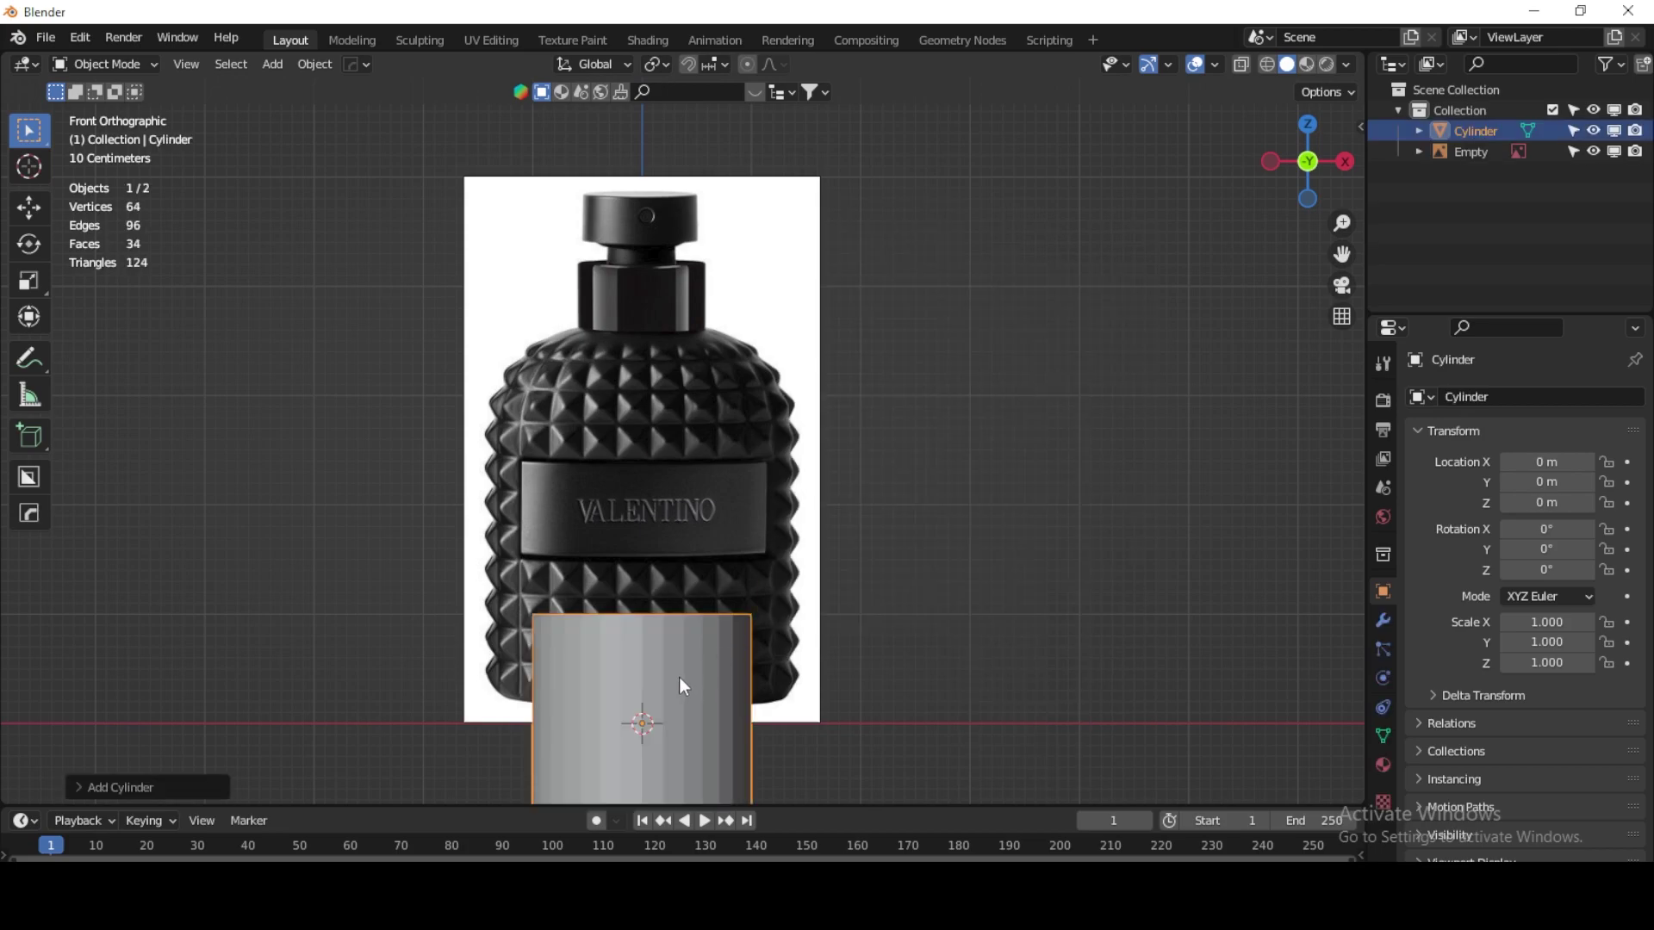
{"action": "key", "text": "g"}
{"action": "key", "text": "z"}
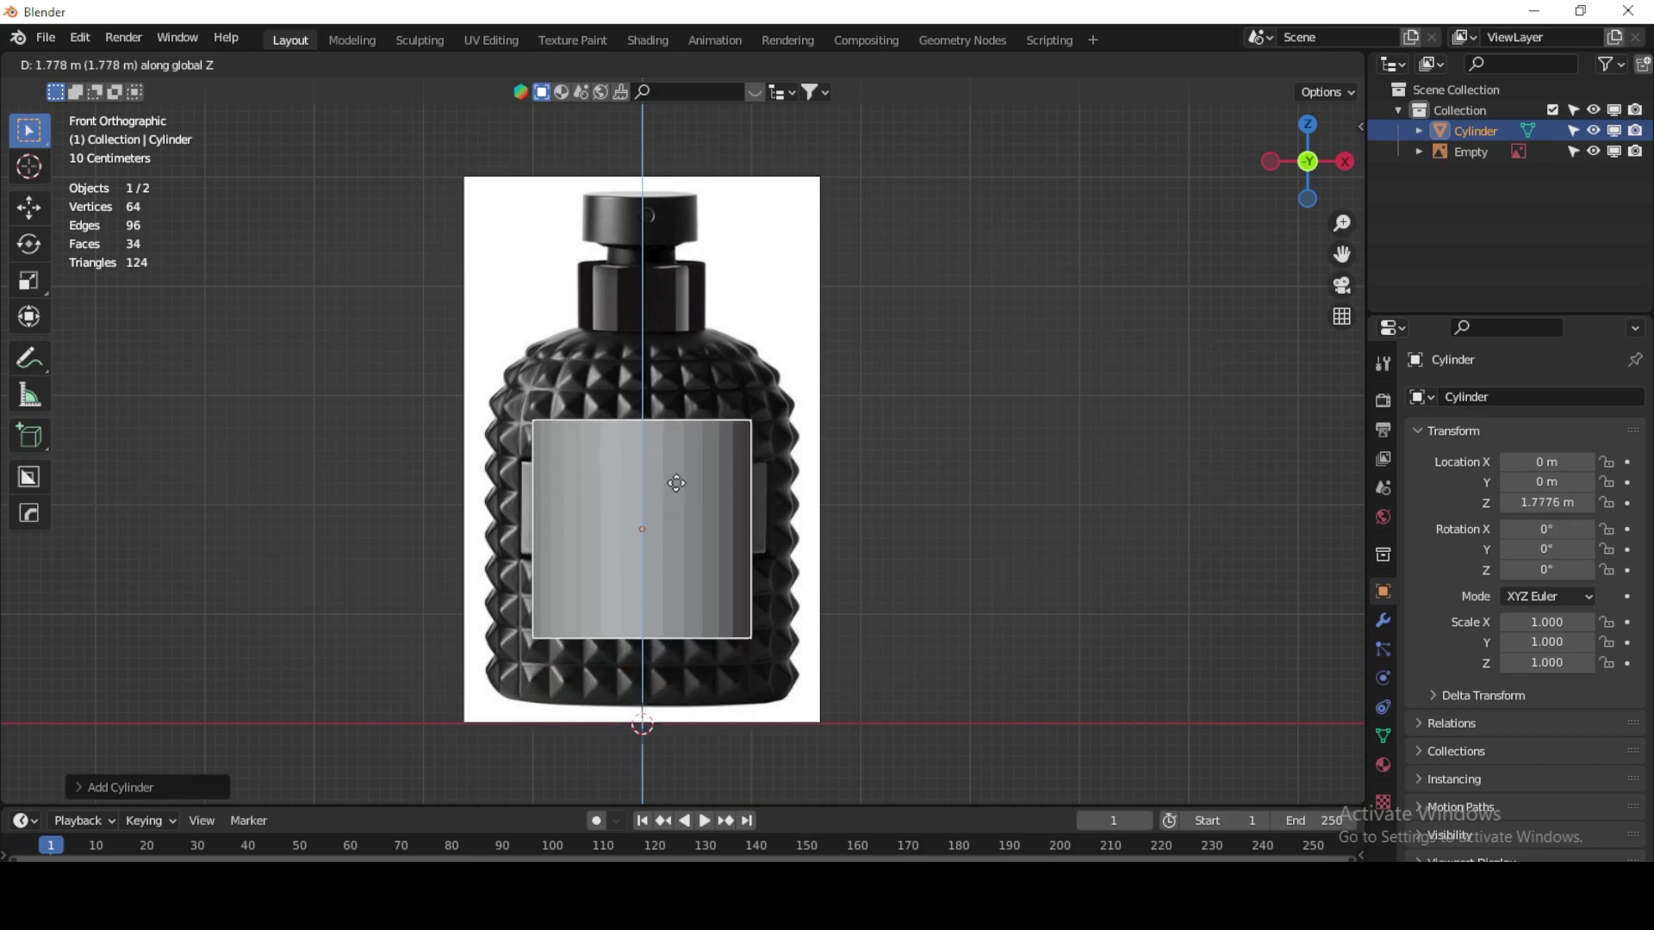
{"action": "left_click", "coordinate": [688, 482]}
{"action": "key", "text": "s"}
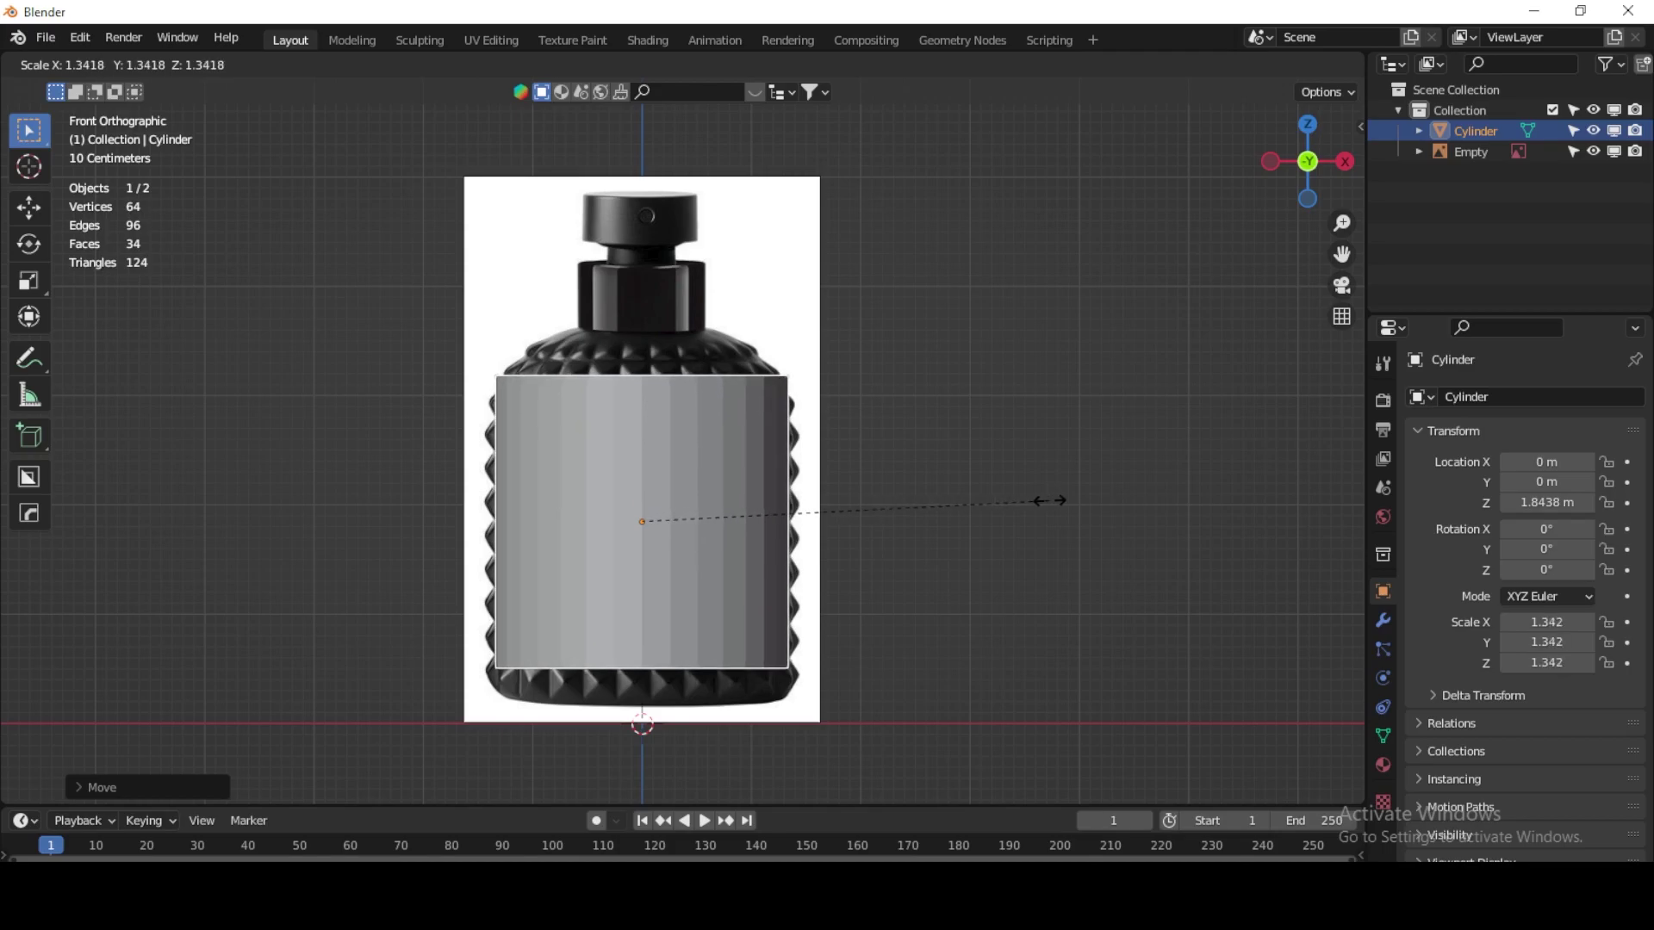
{"action": "left_click", "coordinate": [1050, 501]}
{"action": "key", "text": "g"}
{"action": "key", "text": "z"}
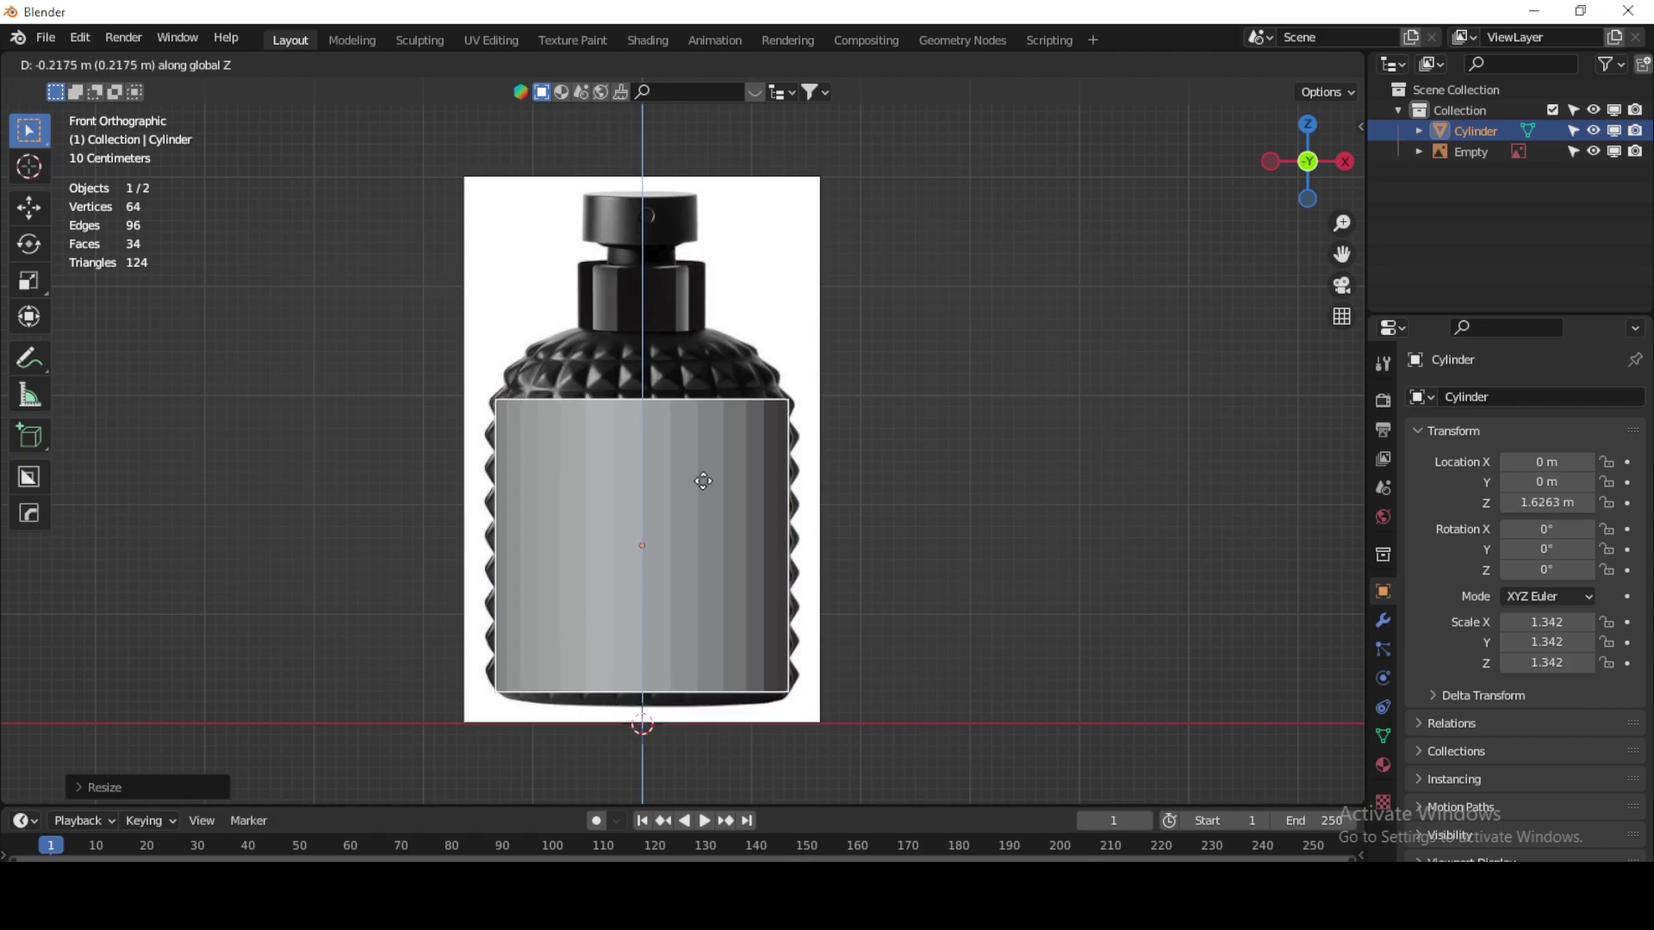
{"action": "left_click", "coordinate": [705, 489]}
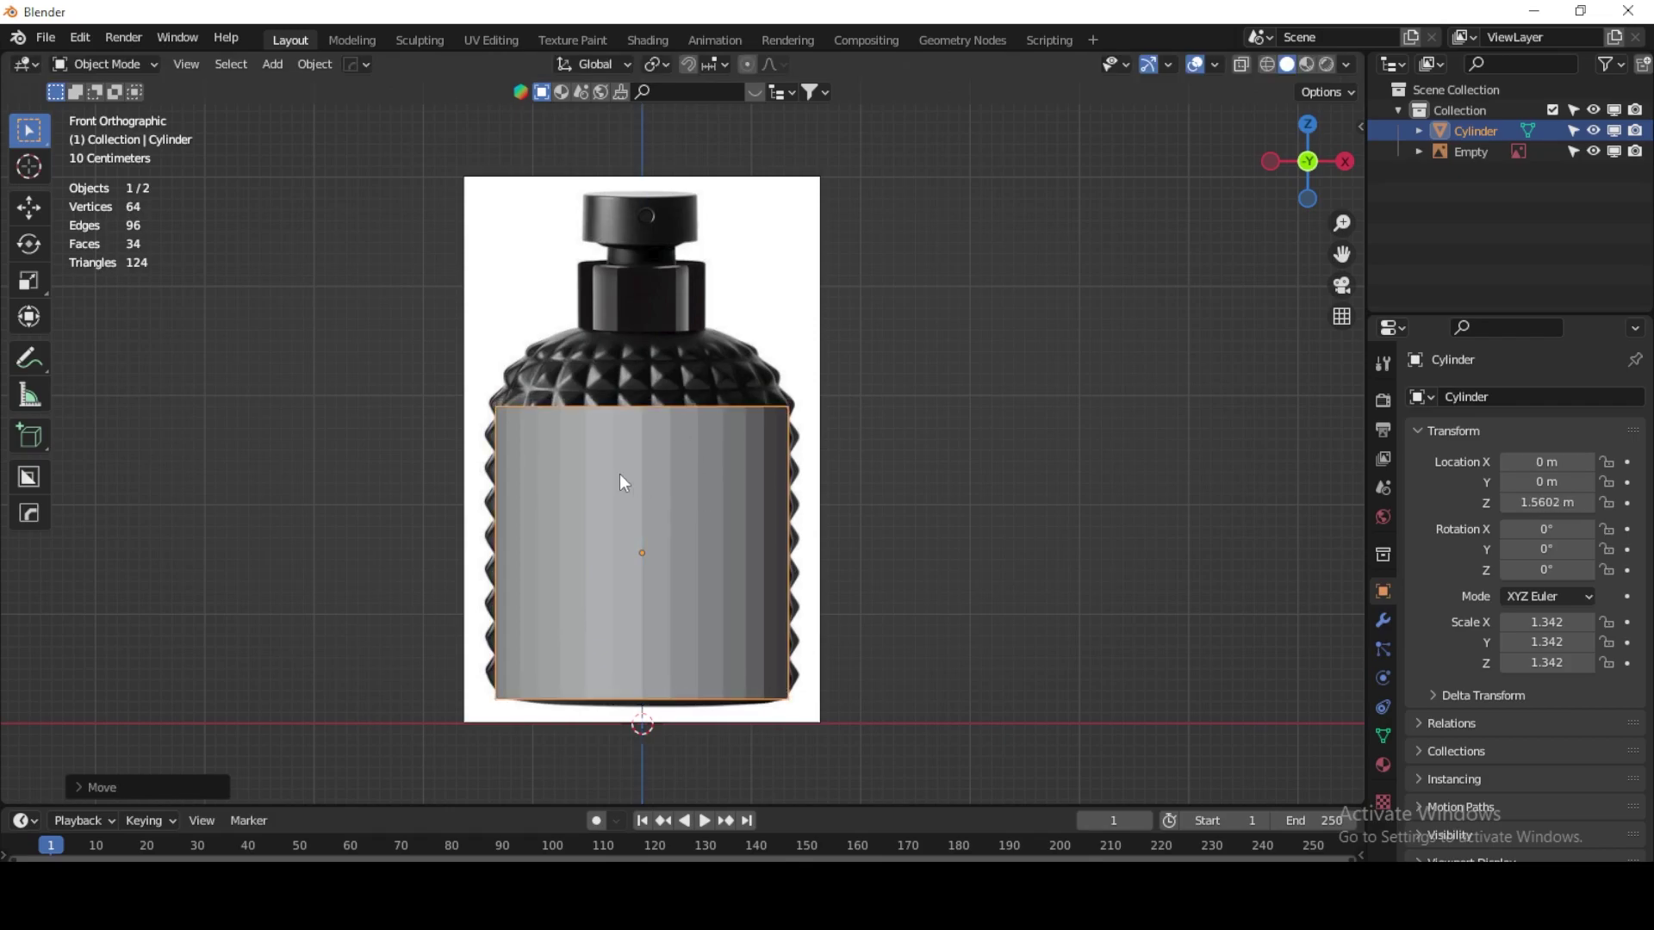
{"action": "middle_click_drag", "start_coordinate": [624, 482], "coordinate": [660, 524]}
Step: In Edit Mode with face select, delete the cylinder's top face only
{"action": "left_click", "coordinate": [126, 59]}
{"action": "left_click", "coordinate": [130, 111]}
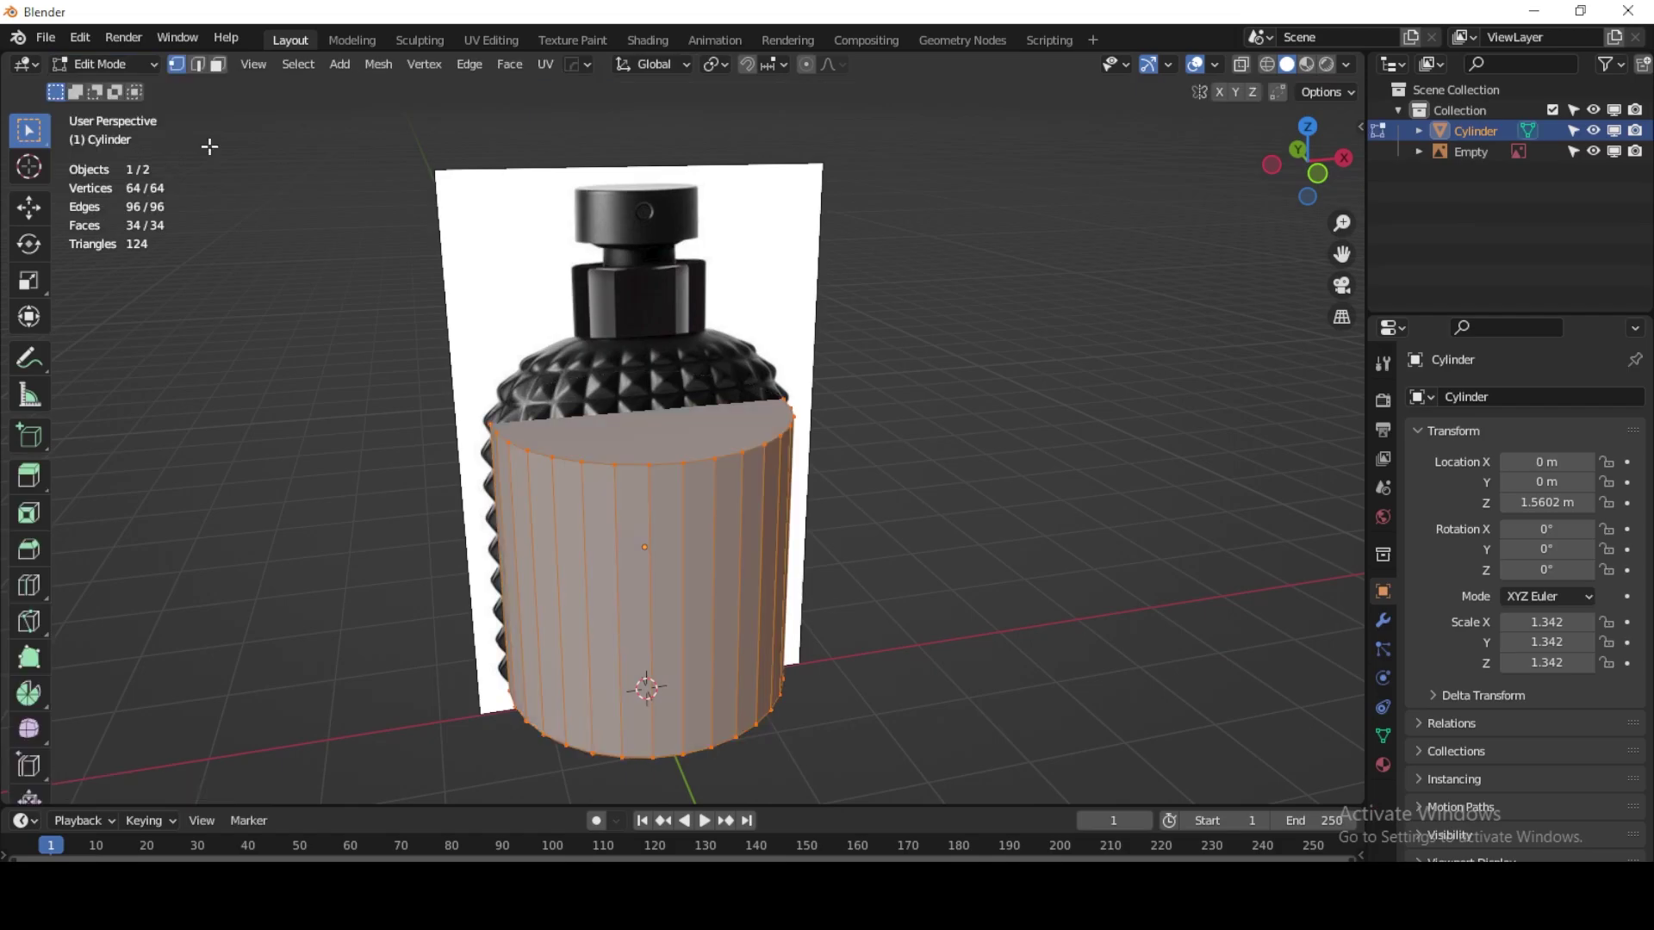
{"action": "left_click", "coordinate": [219, 64]}
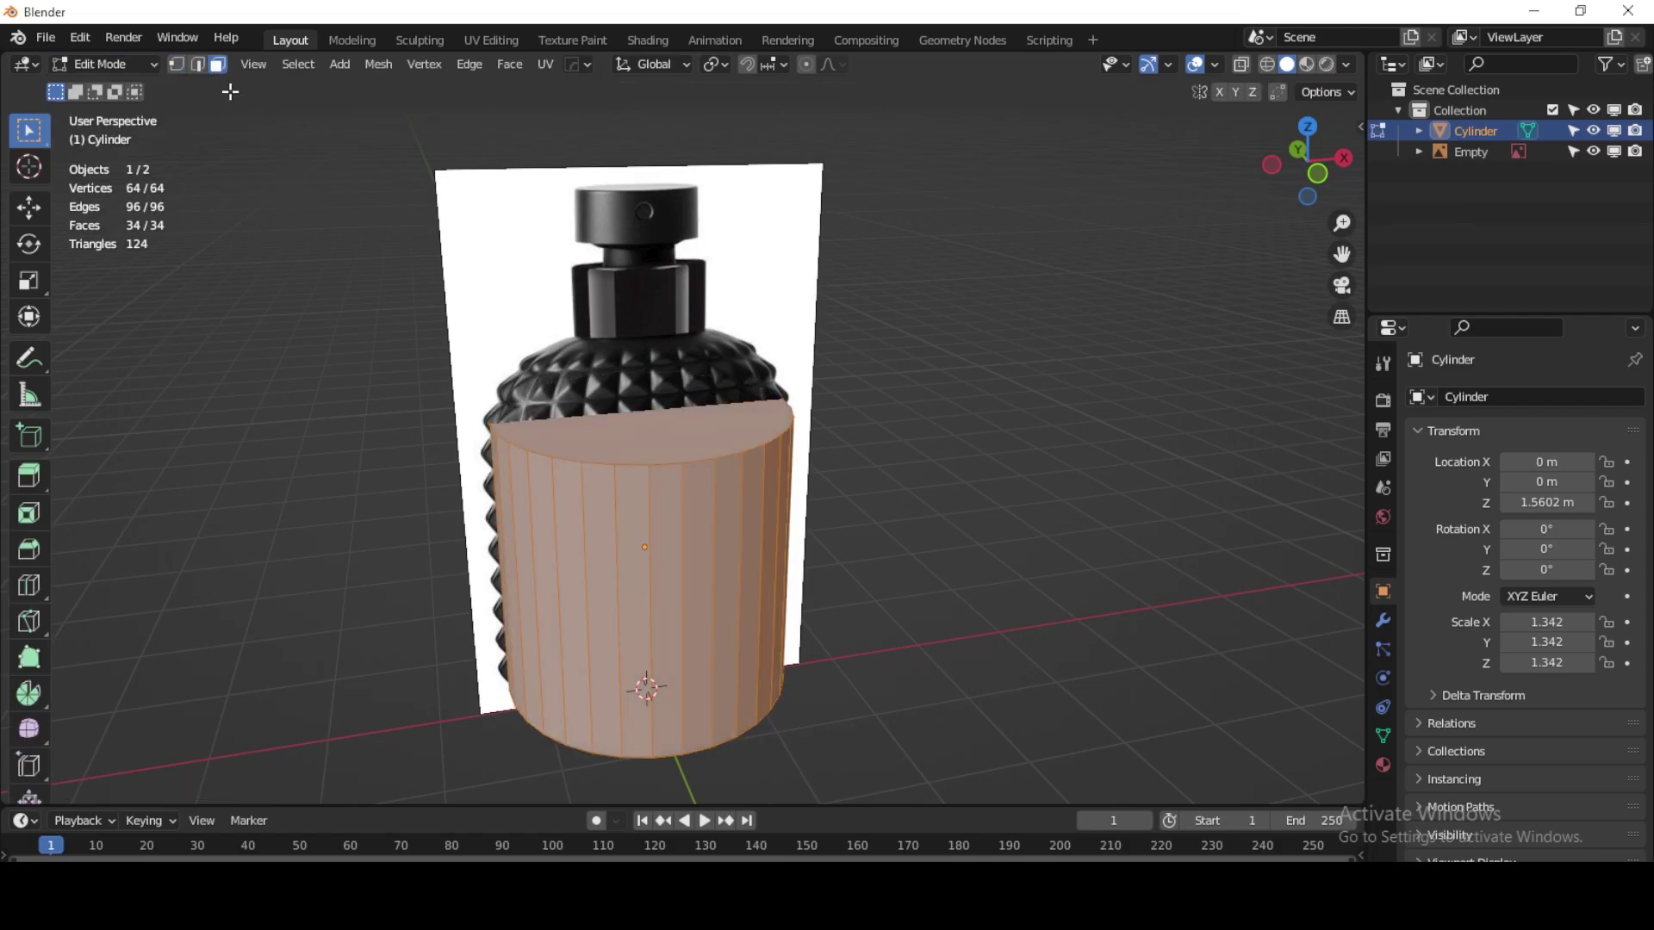
{"action": "left_click", "coordinate": [632, 432]}
{"action": "key", "text": "x"}
{"action": "left_click", "coordinate": [632, 433]}
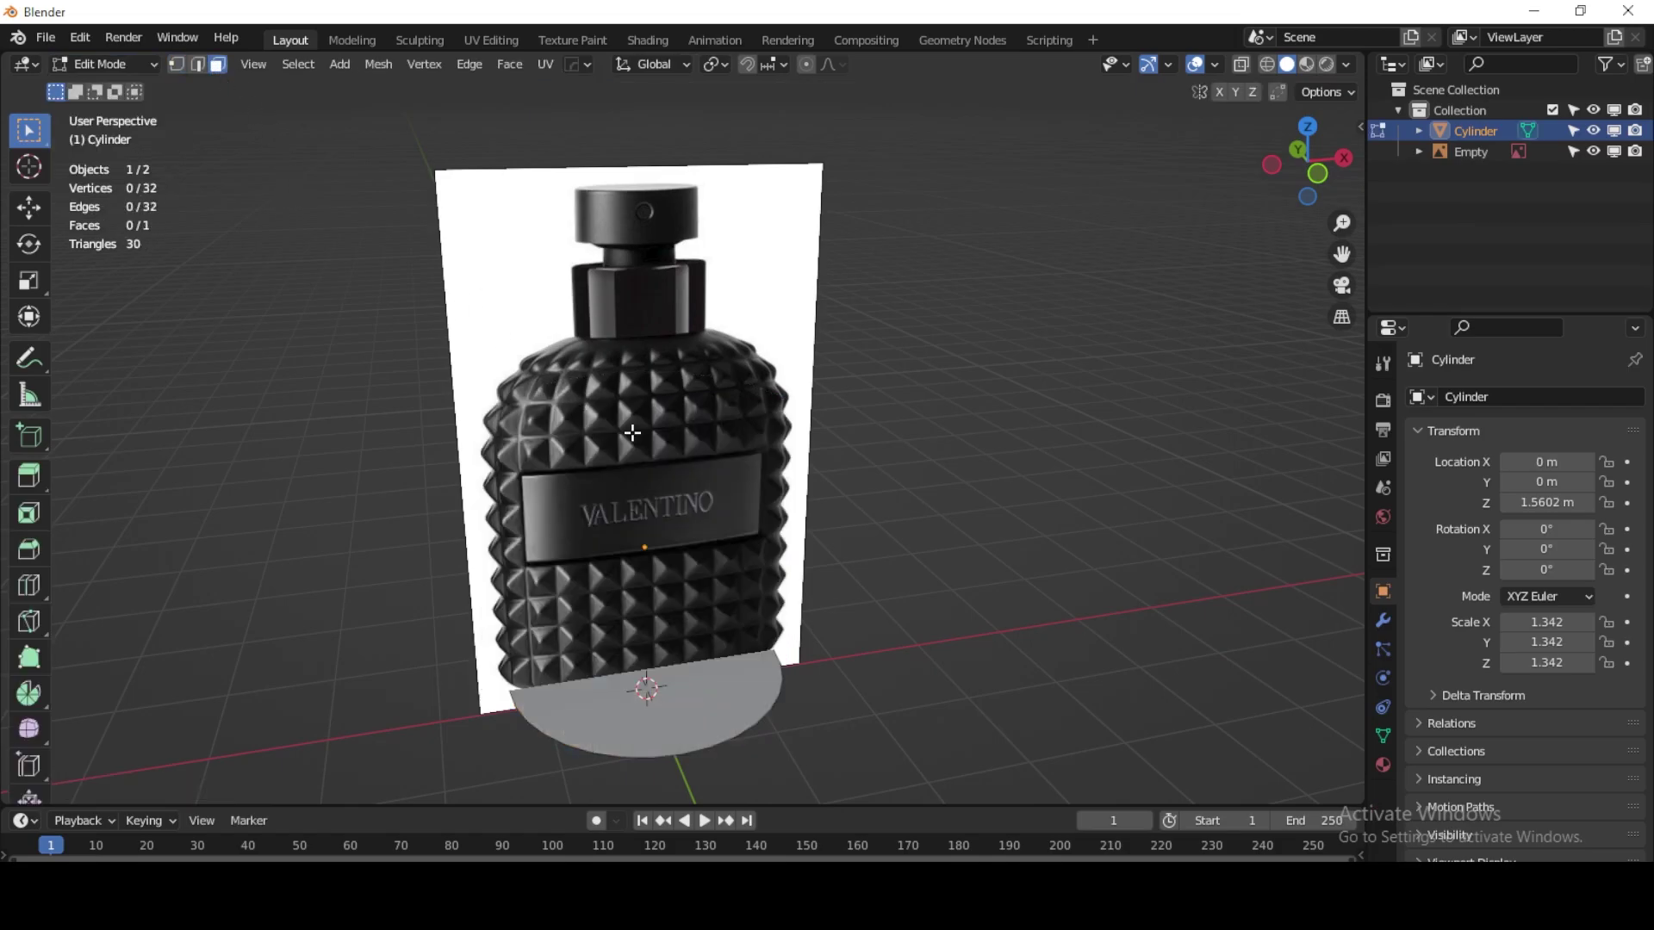
{"action": "key", "text": "ctrl+z"}
{"action": "key", "text": "x"}
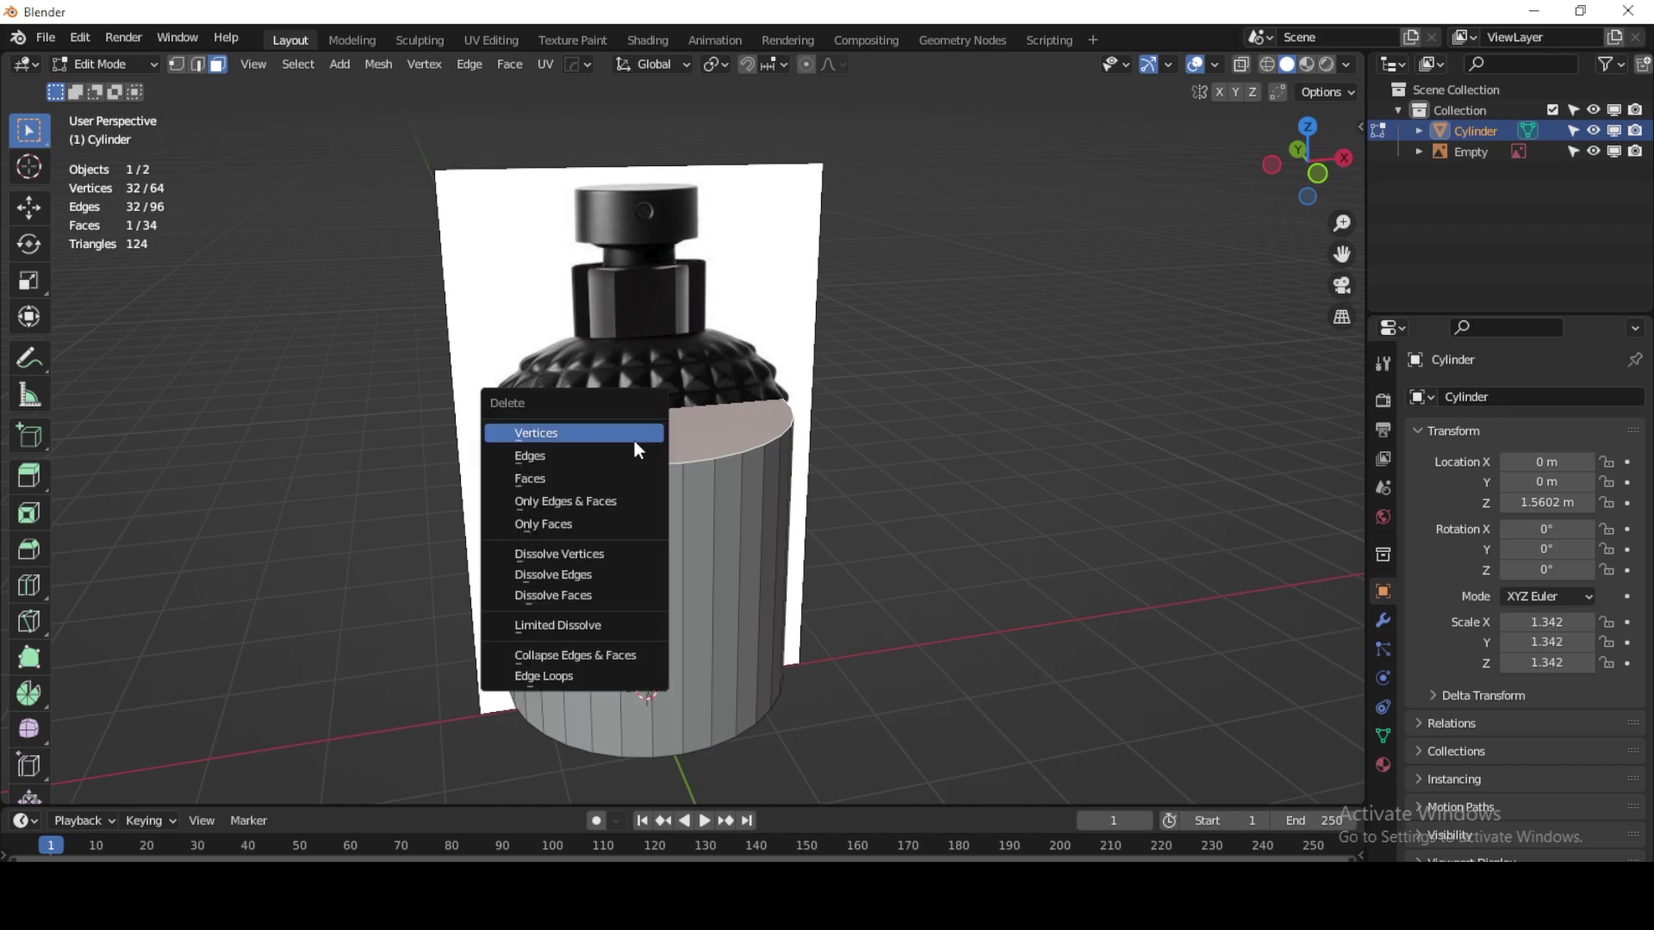
{"action": "left_click", "coordinate": [632, 472]}
Step: Delete the cylinder's bottom face and return to Front view
{"action": "mouse_move", "coordinate": [676, 474]}
{"action": "middle_mouse_down"}
{"action": "mouse_move", "coordinate": [727, 423]}
{"action": "mouse_move", "coordinate": [698, 462]}
{"action": "middle_mouse_up"}
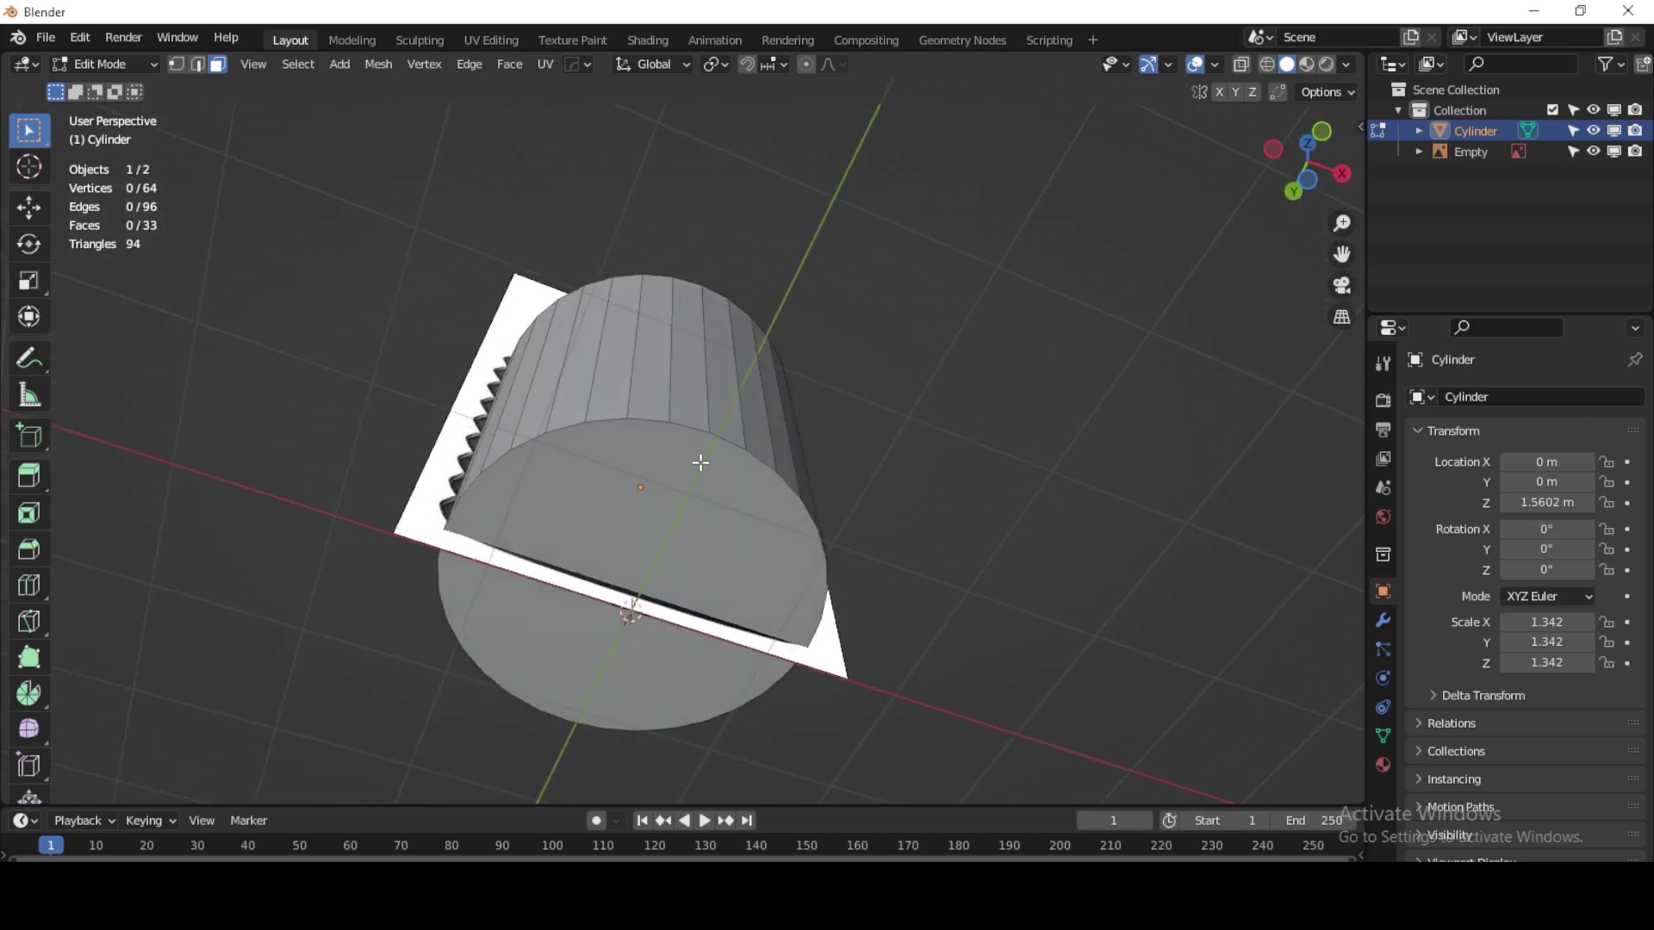
{"action": "left_click", "coordinate": [693, 479]}
{"action": "key", "text": "x"}
{"action": "left_click", "coordinate": [693, 477]}
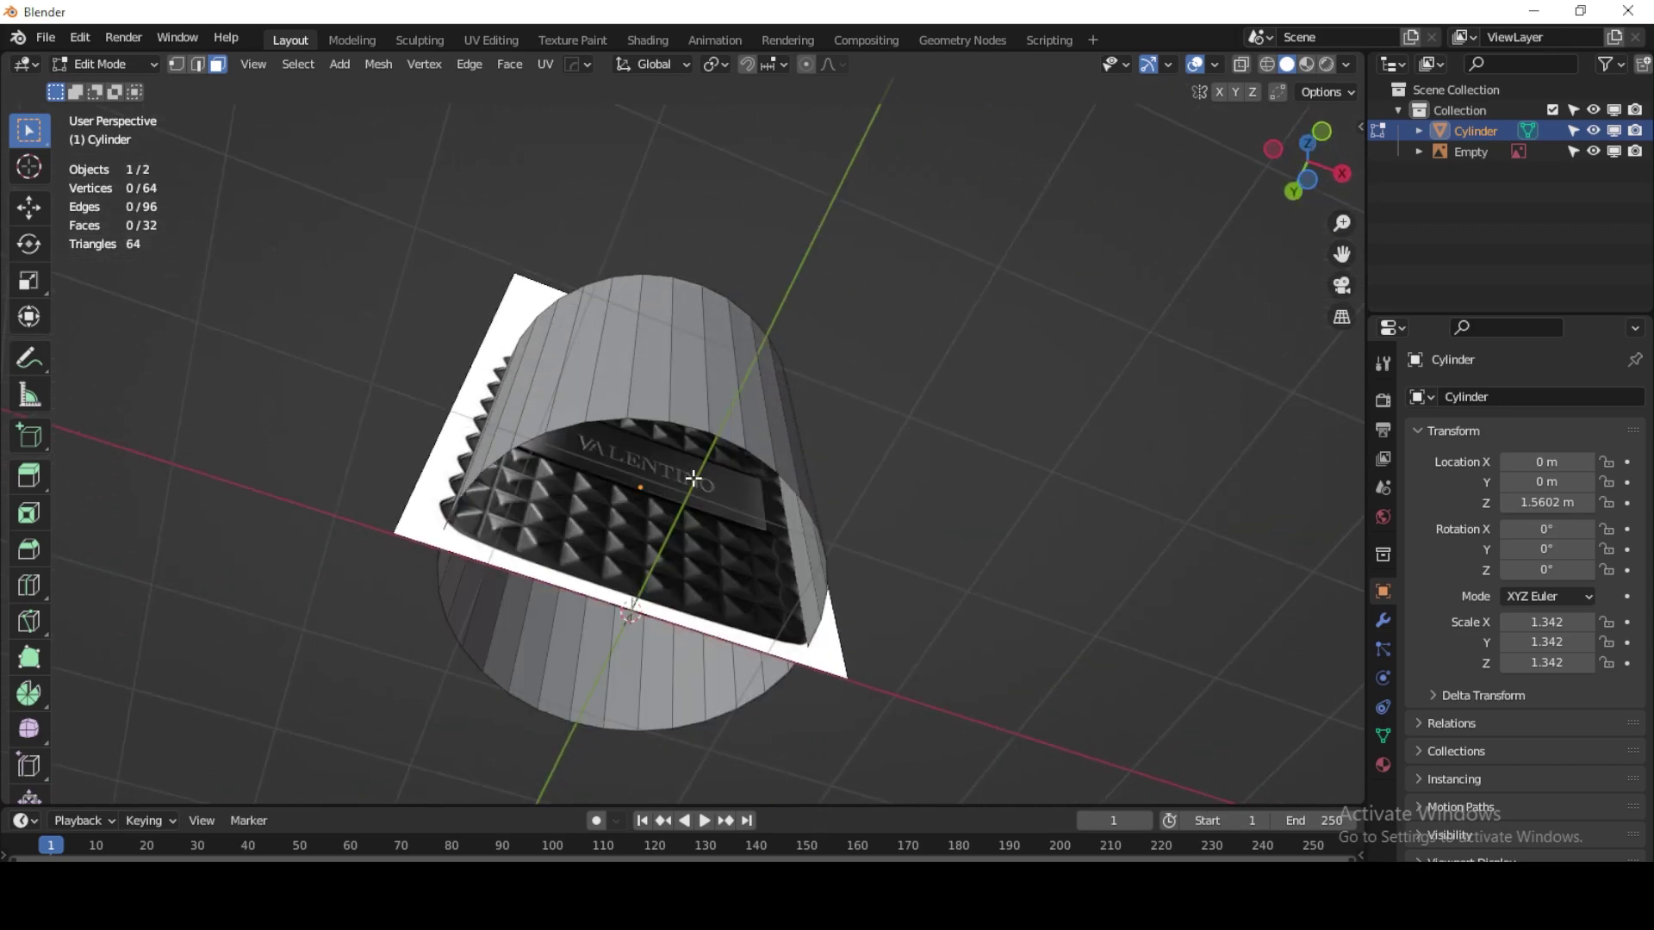
{"action": "middle_click_drag", "start_coordinate": [693, 470], "coordinate": [771, 433]}
{"action": "left_click", "coordinate": [1344, 165]}
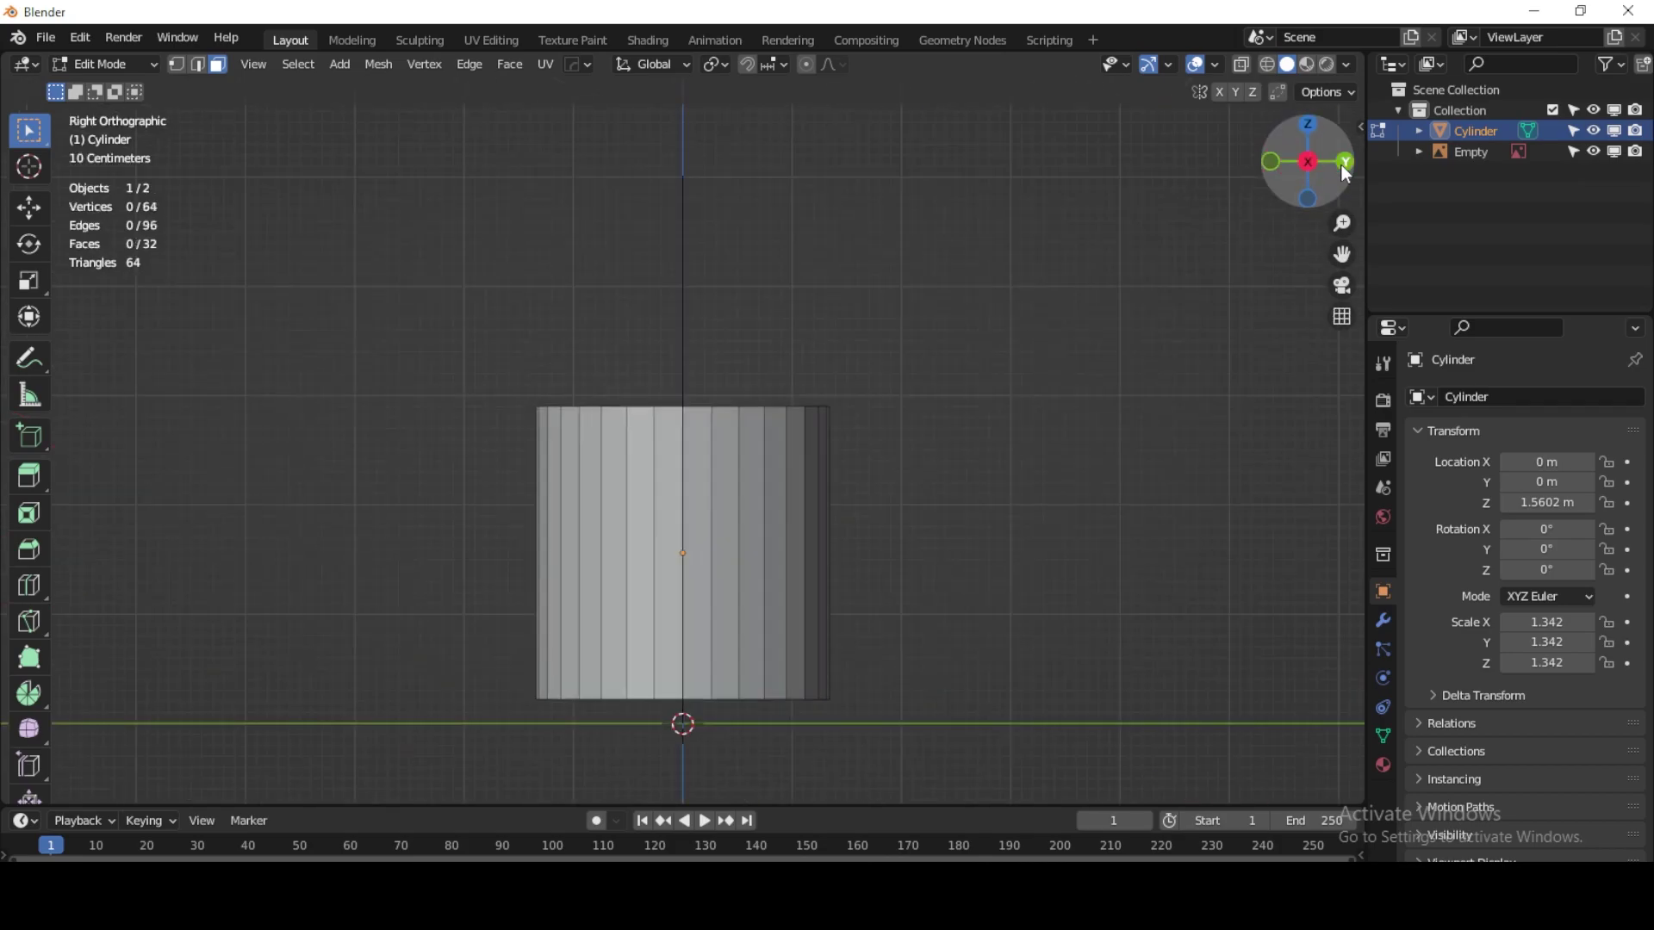
{"action": "left_click", "coordinate": [1346, 162]}
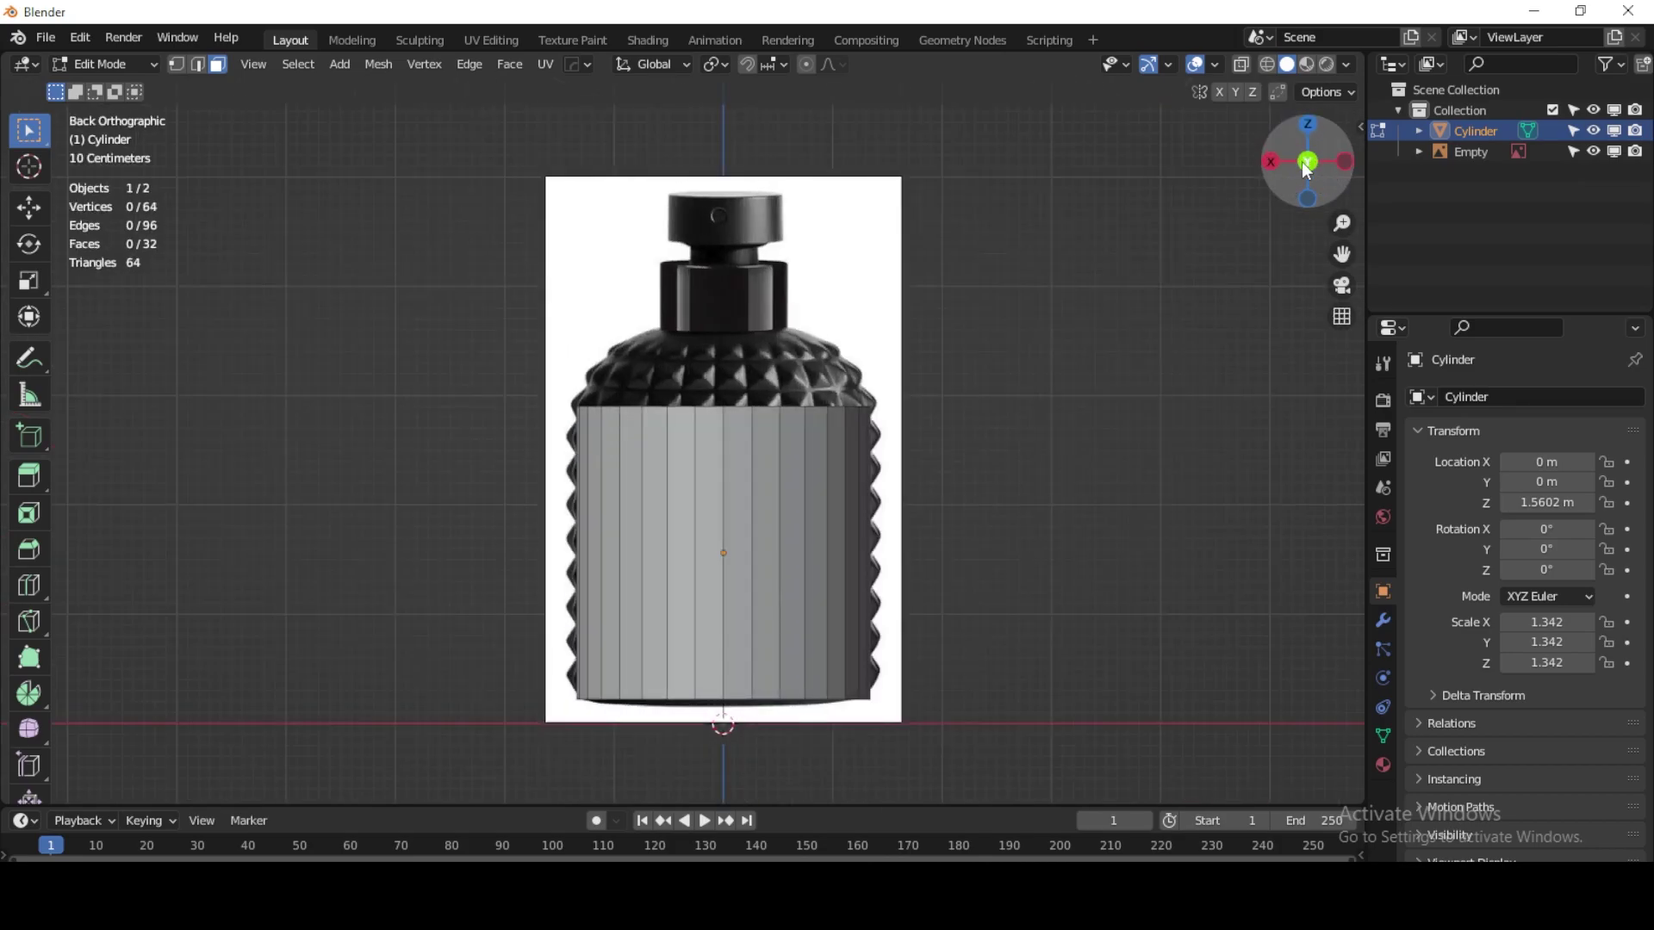
{"action": "left_click_drag", "start_coordinate": [1288, 179], "coordinate": [1307, 172]}
{"action": "left_click", "coordinate": [1307, 170]}
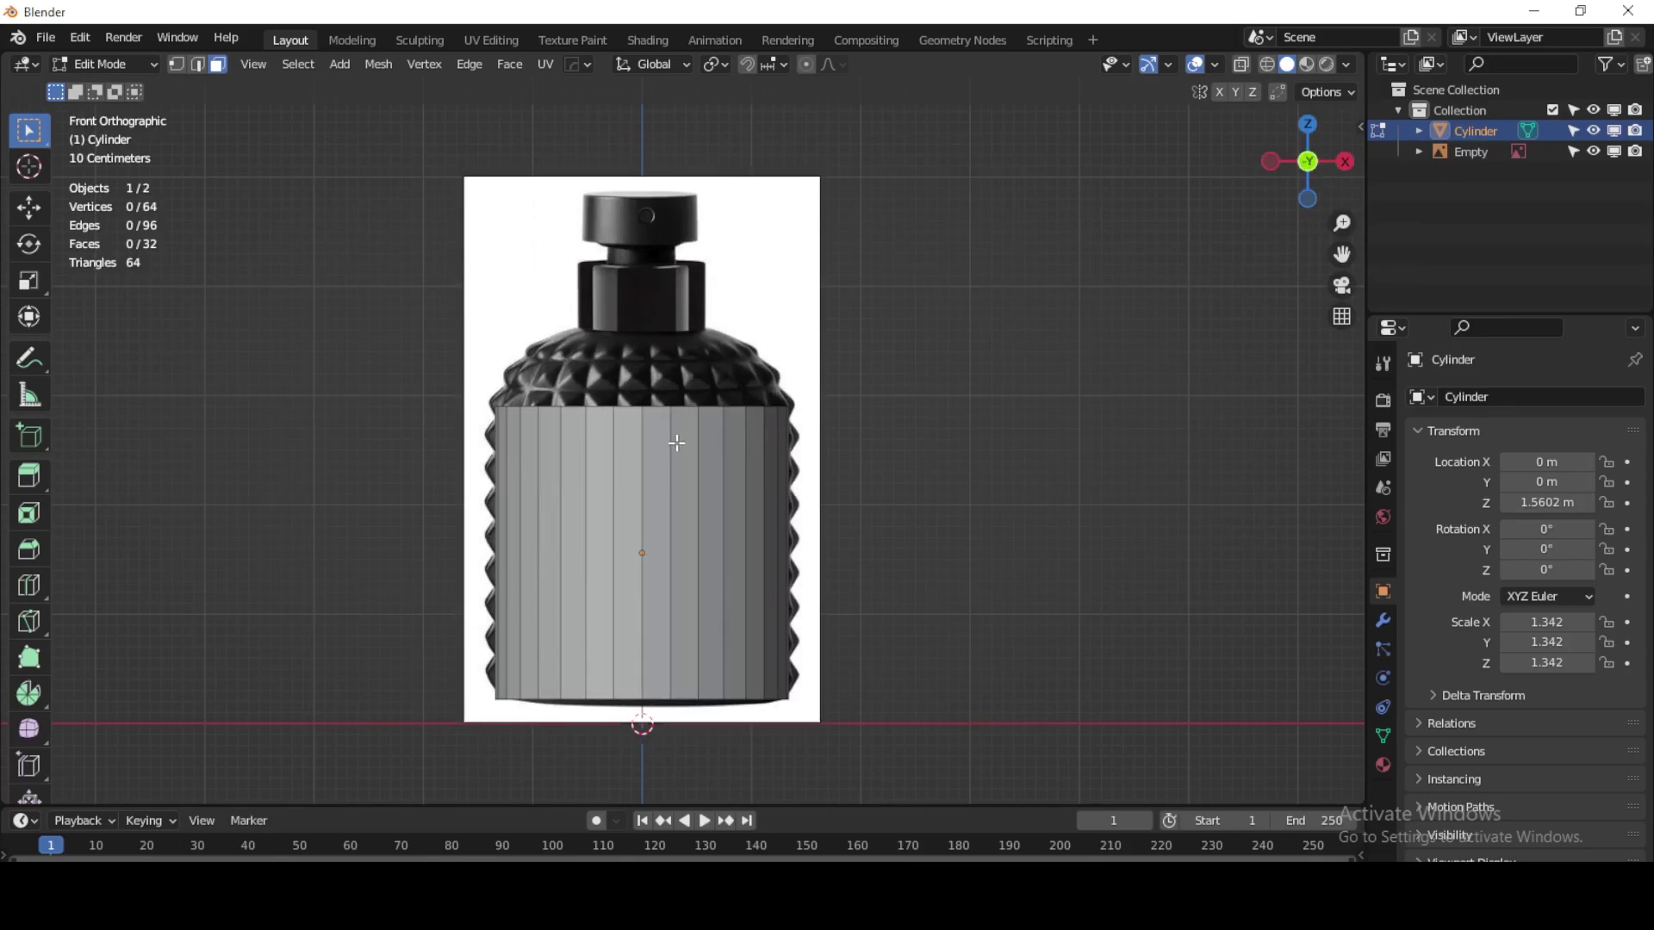
Step: With X-ray on, select the tube's top edge loop and raise it along Z
{"action": "left_click", "coordinate": [199, 65]}
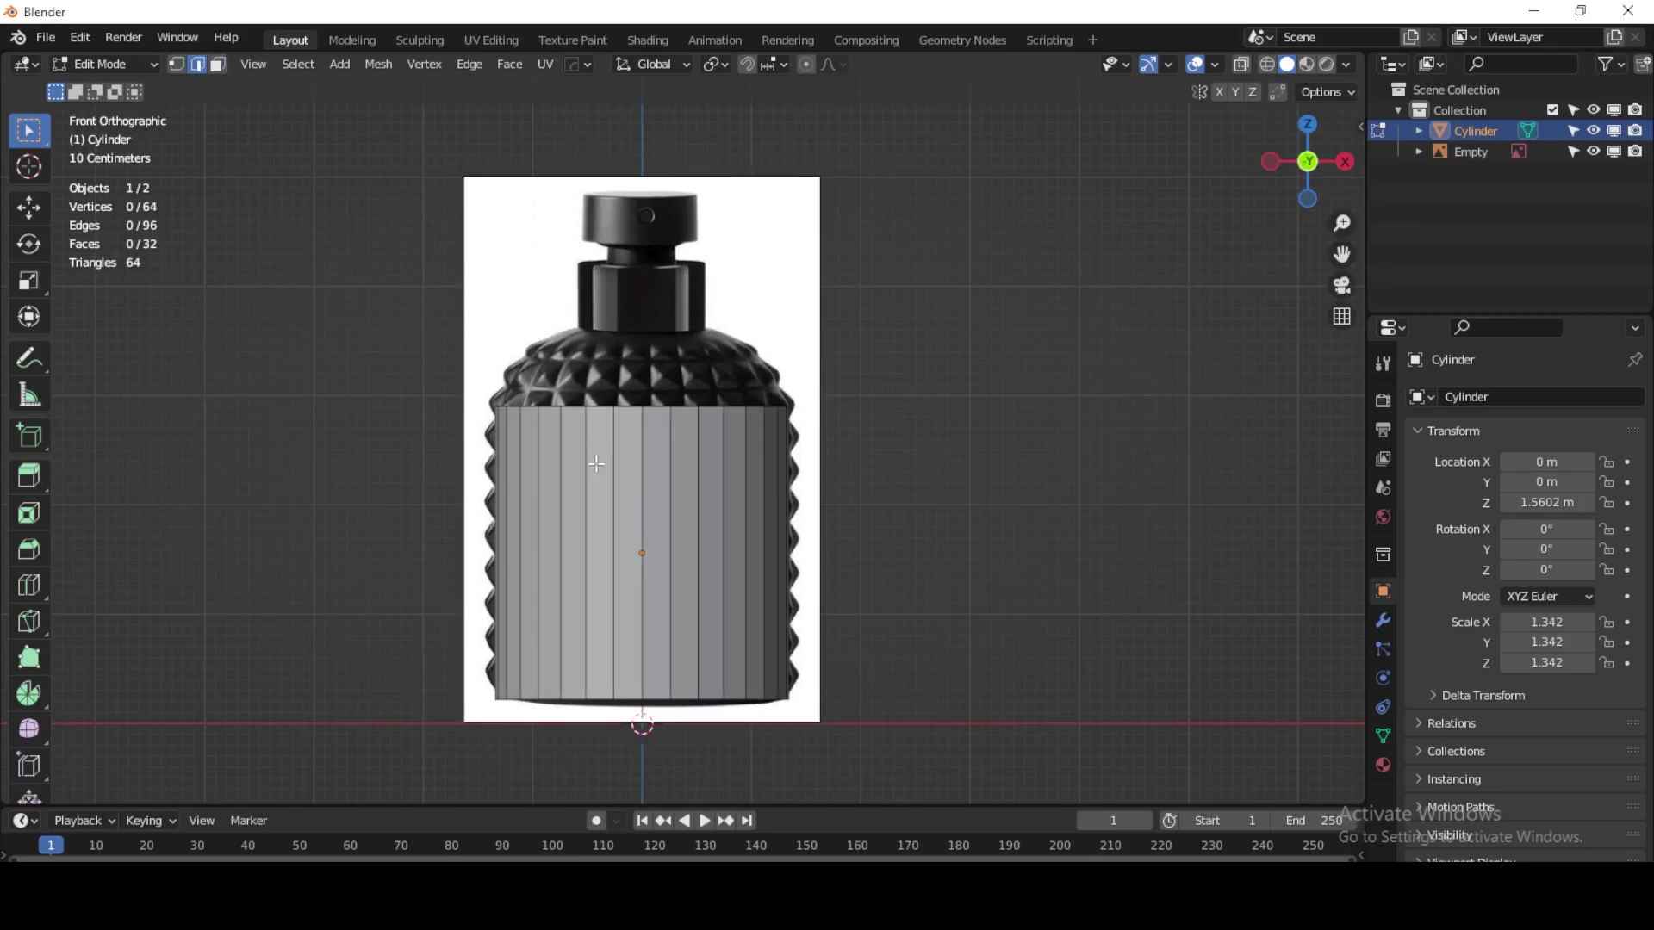
{"action": "key", "text": "alt+z"}
{"action": "left_click_drag", "start_coordinate": [424, 339], "coordinate": [1079, 482]}
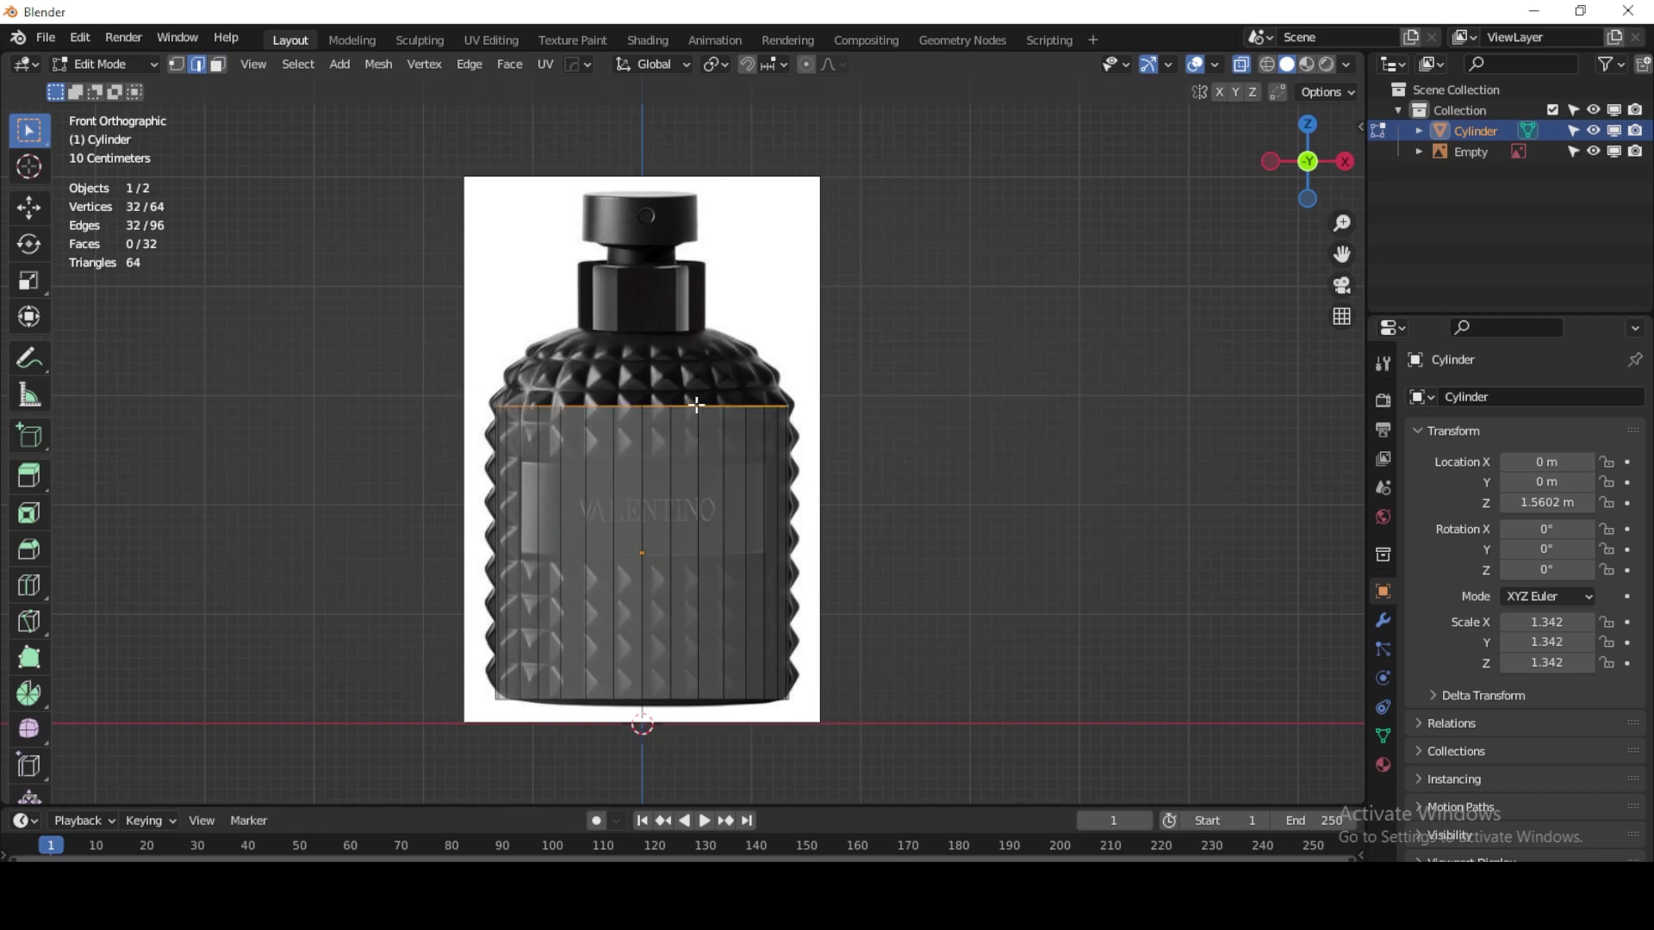
{"action": "key", "text": "g"}
{"action": "key", "text": "z"}
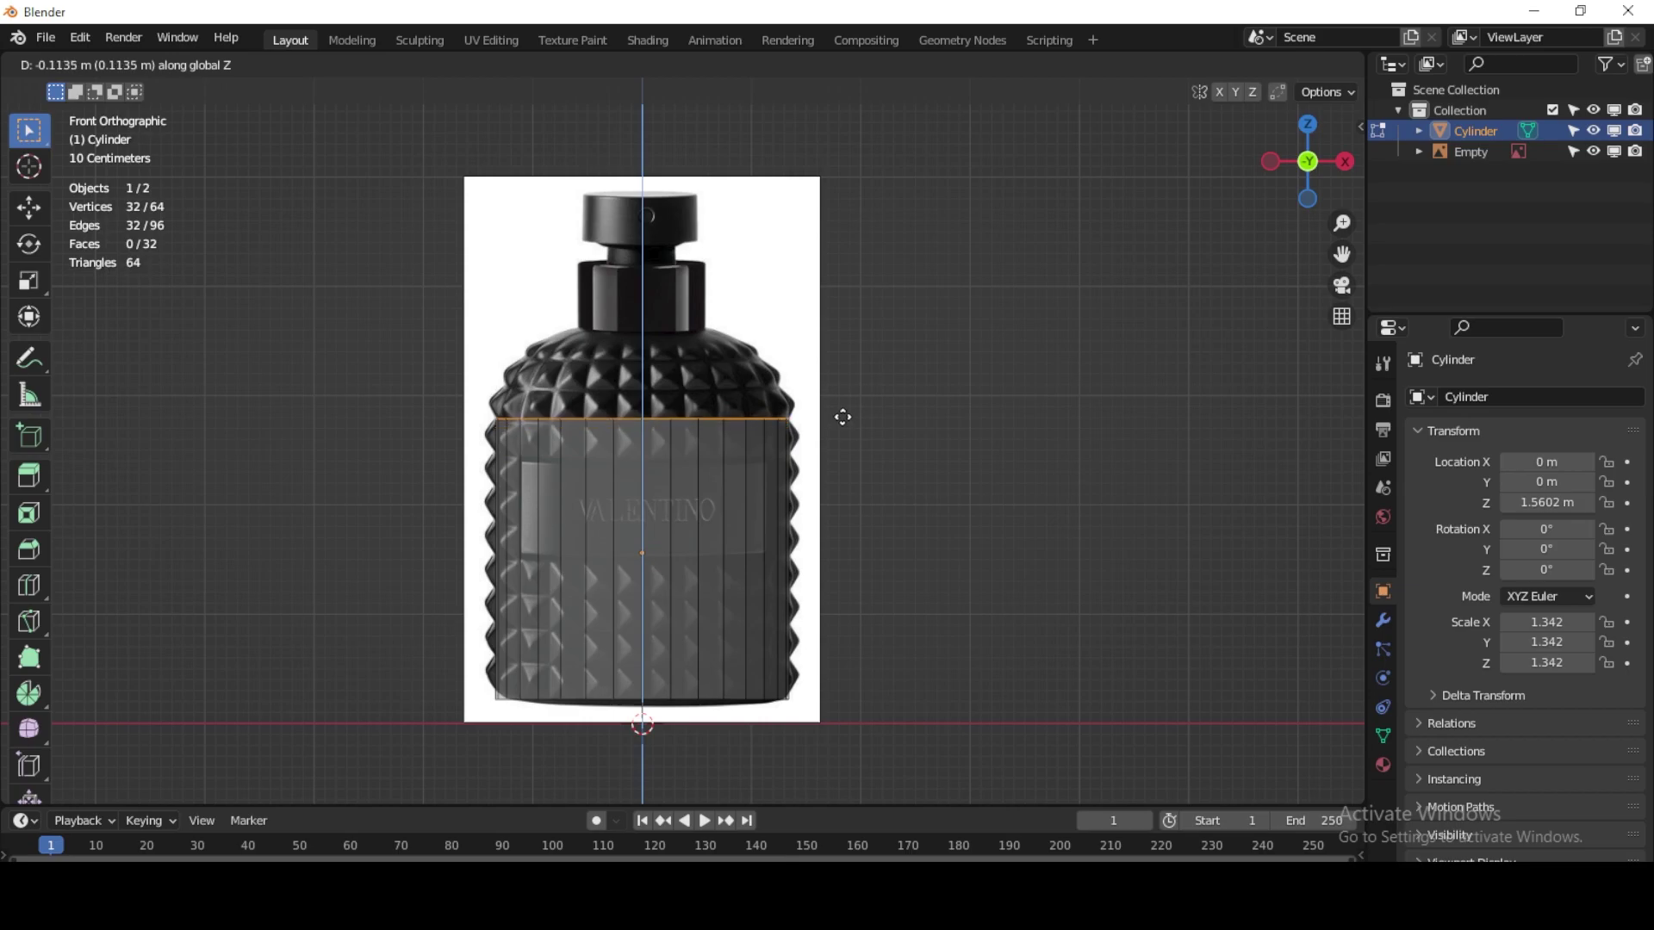
{"action": "left_click", "coordinate": [842, 420]}
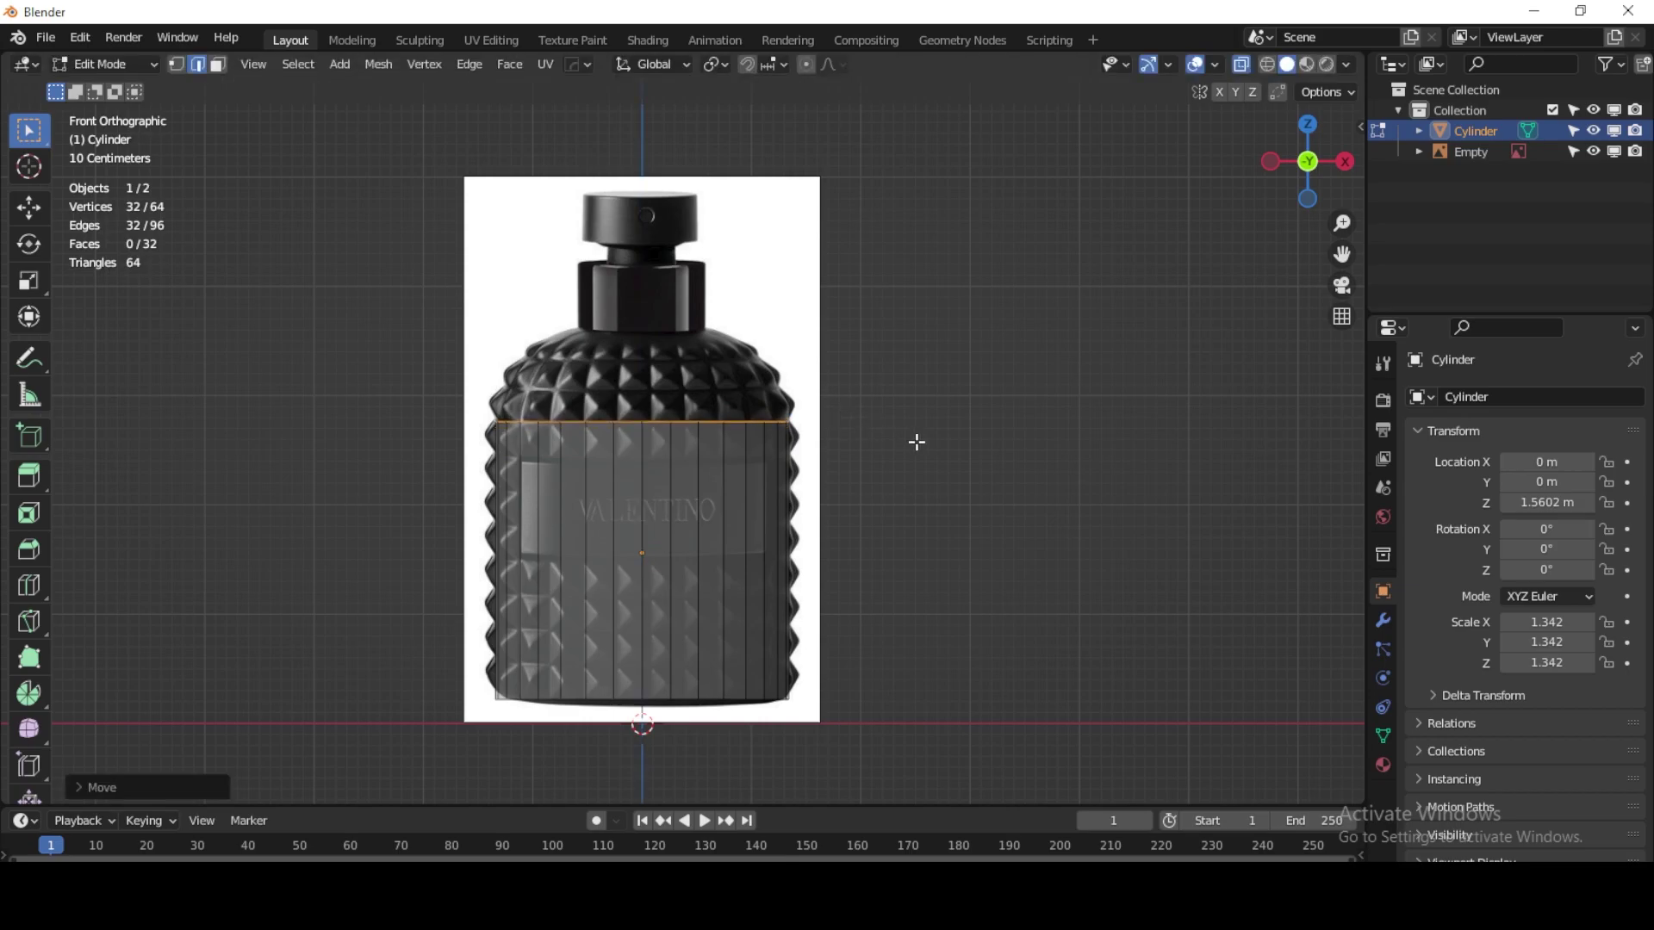
Step: Extrude the top loop up along Z, narrow it inward, and extrude it up again
{"action": "key", "text": "e"}
{"action": "key", "text": "z"}
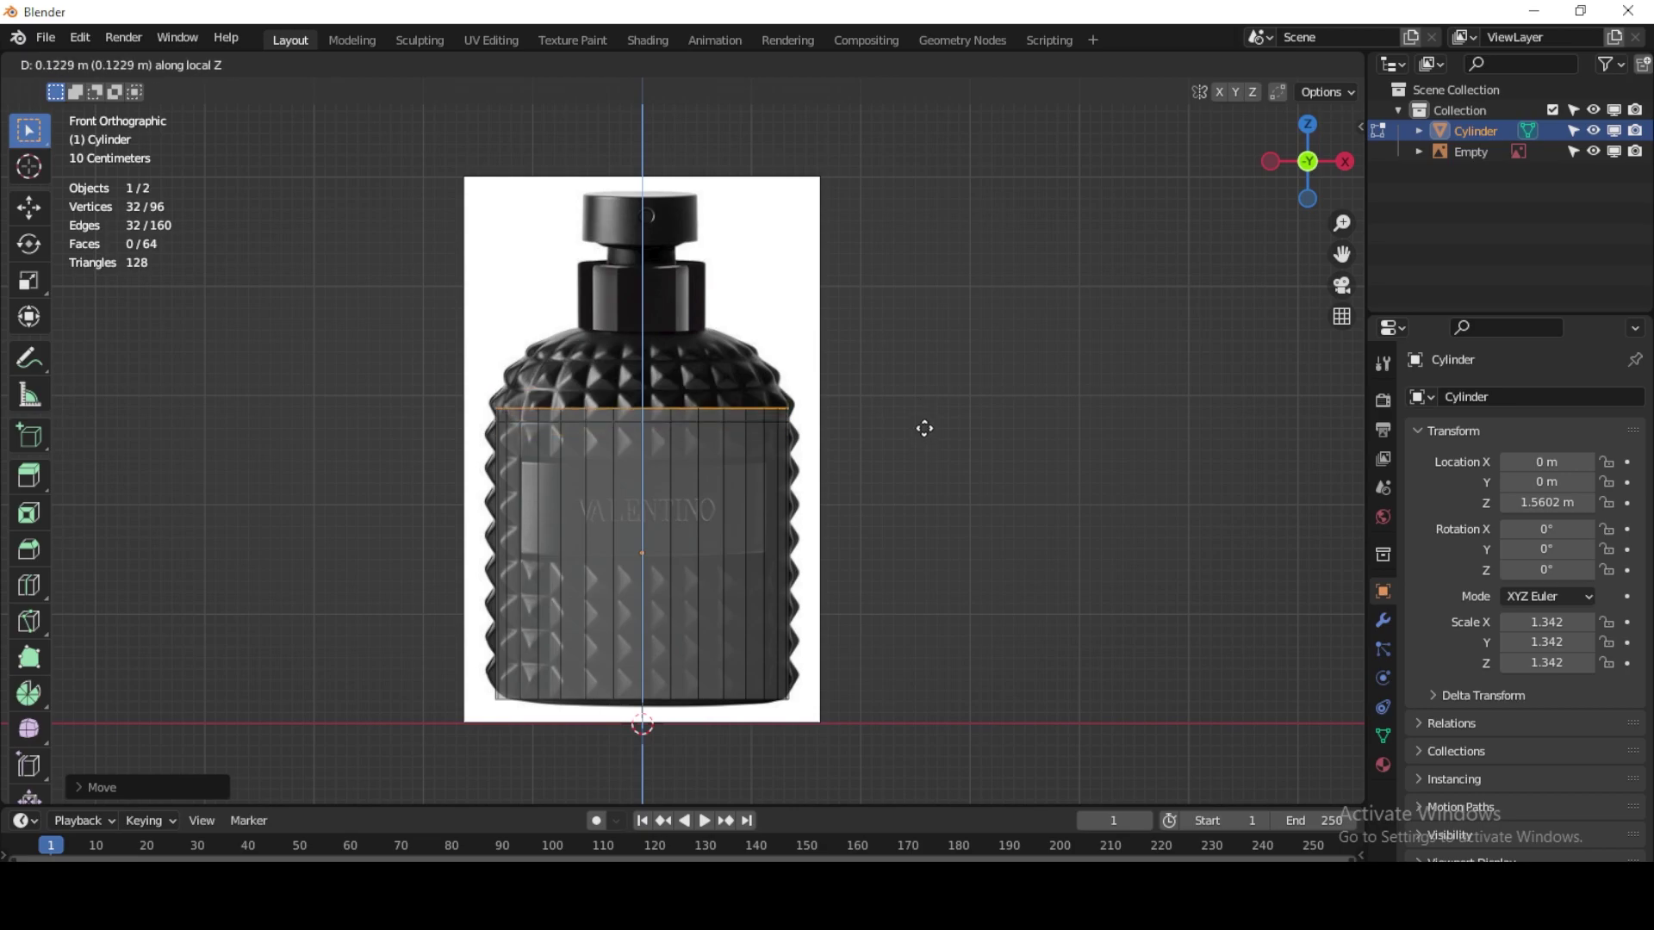
{"action": "left_click", "coordinate": [929, 407]}
{"action": "key", "text": "s"}
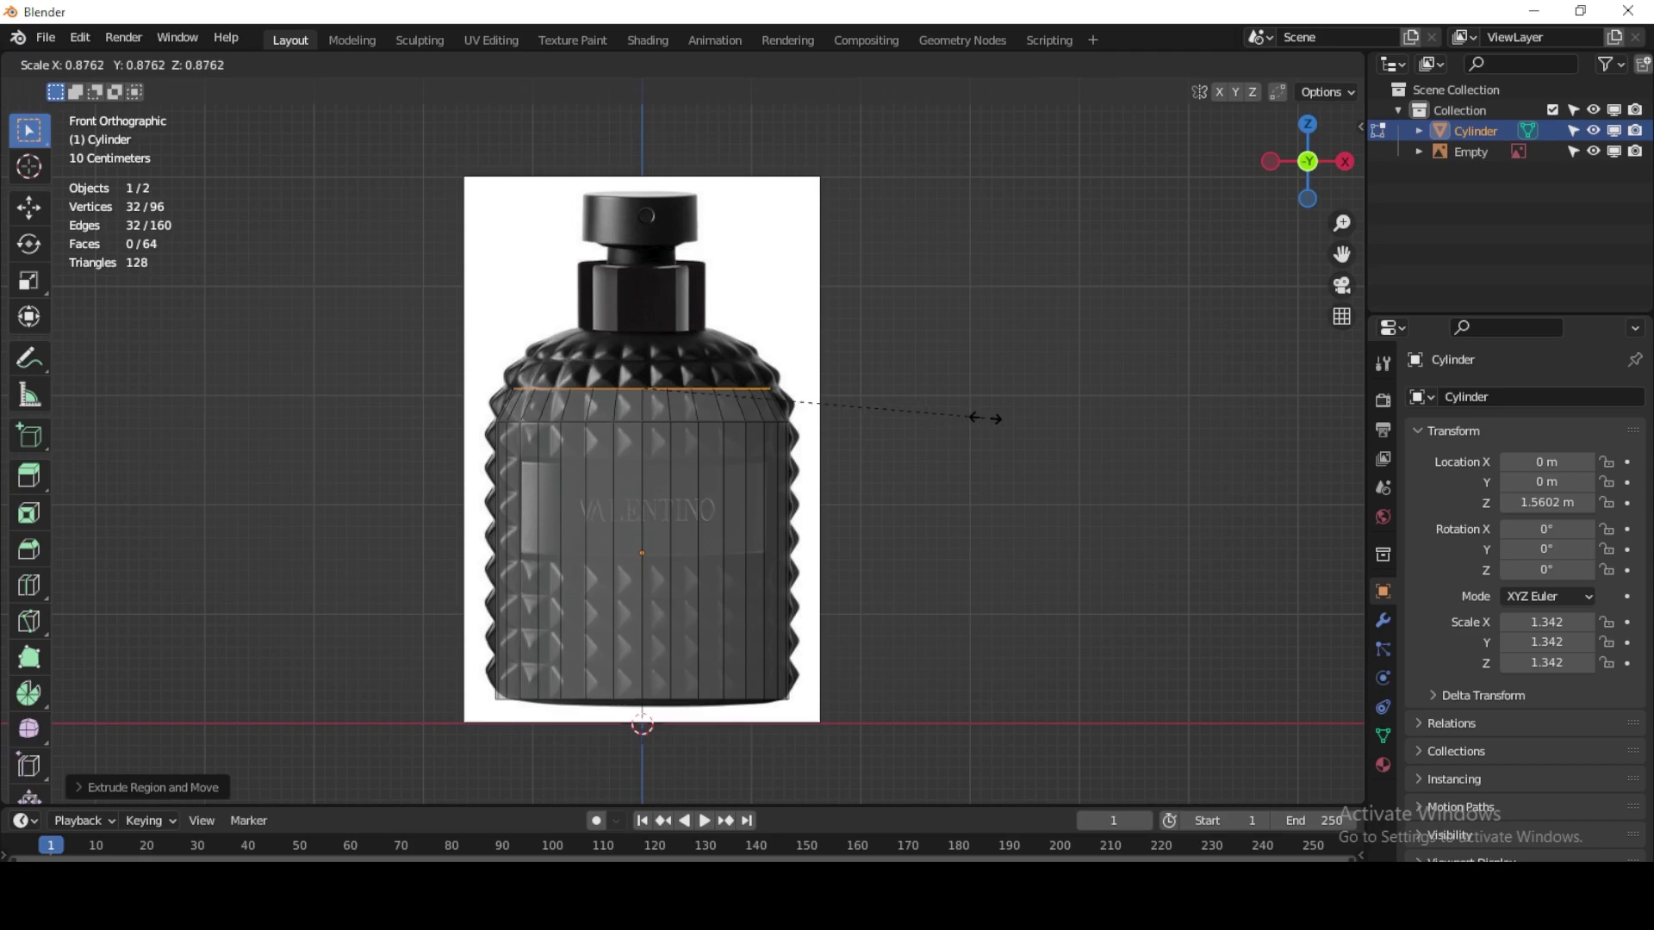
{"action": "left_click", "coordinate": [982, 420]}
{"action": "key", "text": "e"}
{"action": "key", "text": "z"}
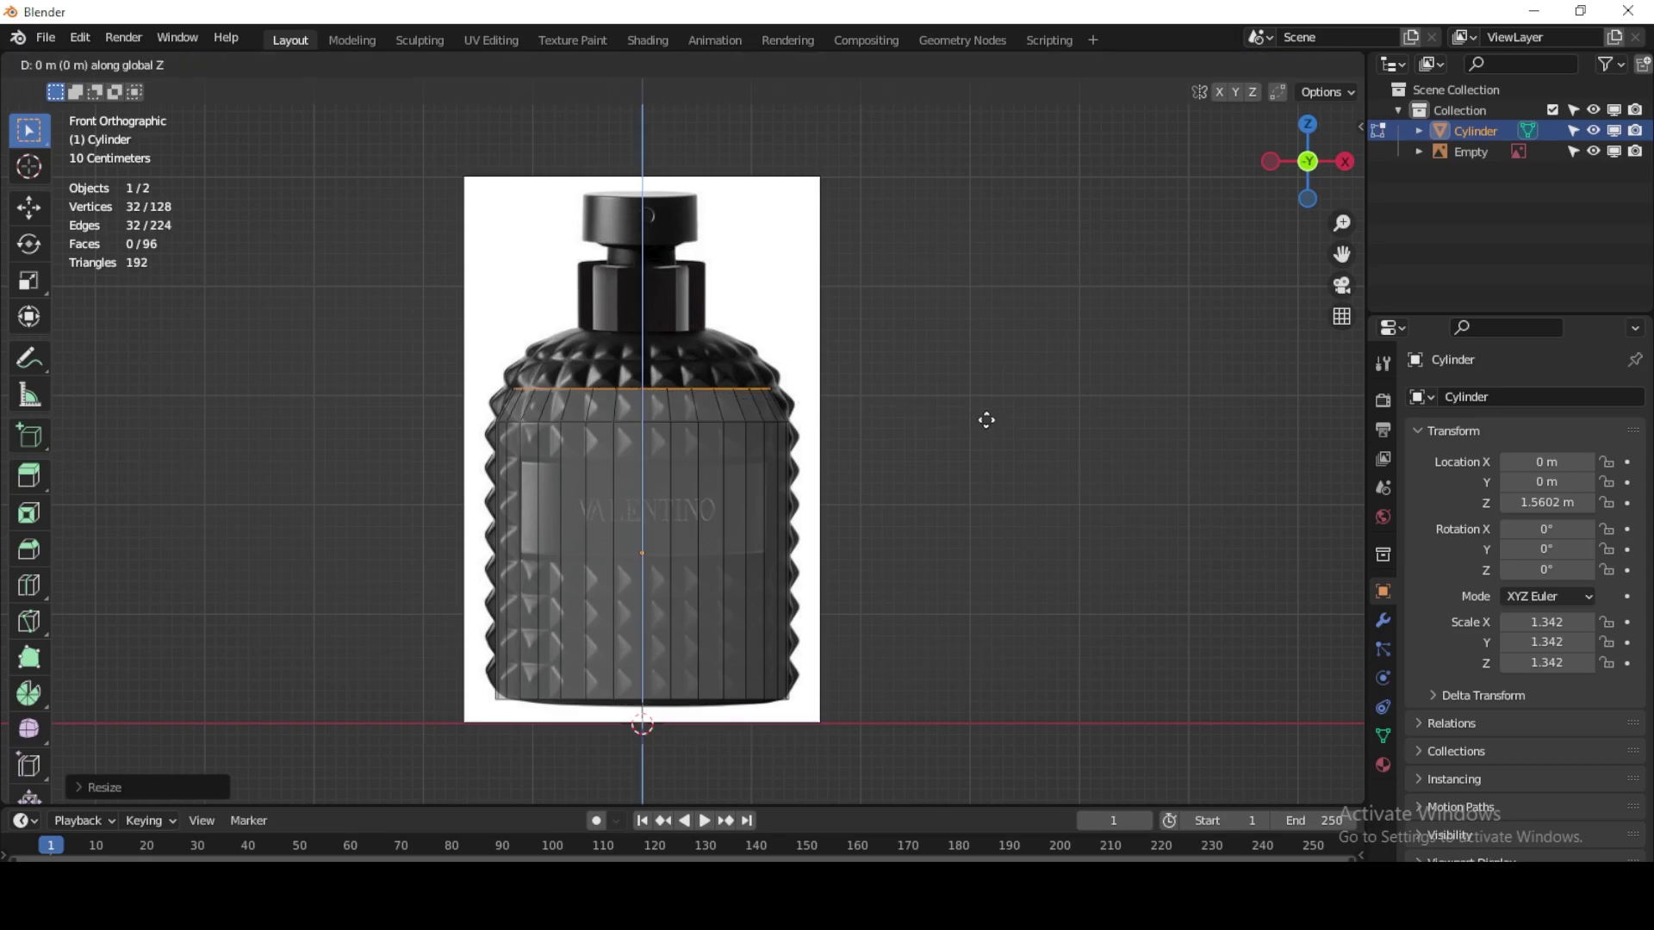
{"action": "left_click", "coordinate": [989, 391]}
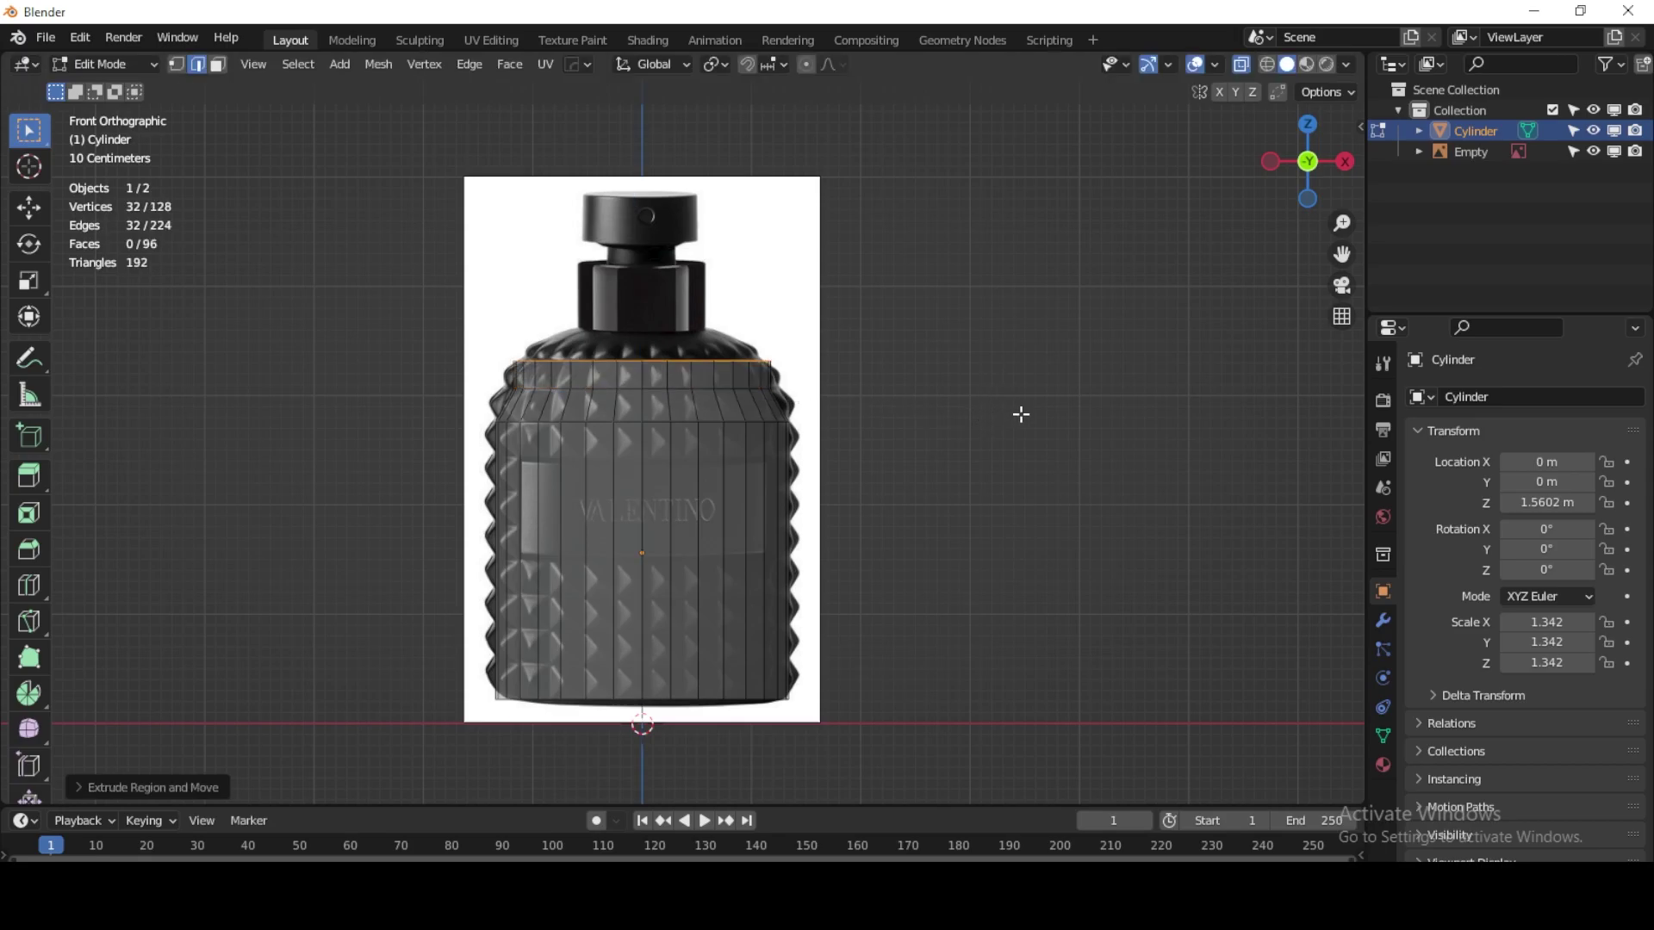
Step: Undo the last extrusion, then extrude the top loop up and narrow it to the shoulder curve
{"action": "scroll", "coordinate": [593, 413], "scroll_direction": "up", "scroll_amount": 3}
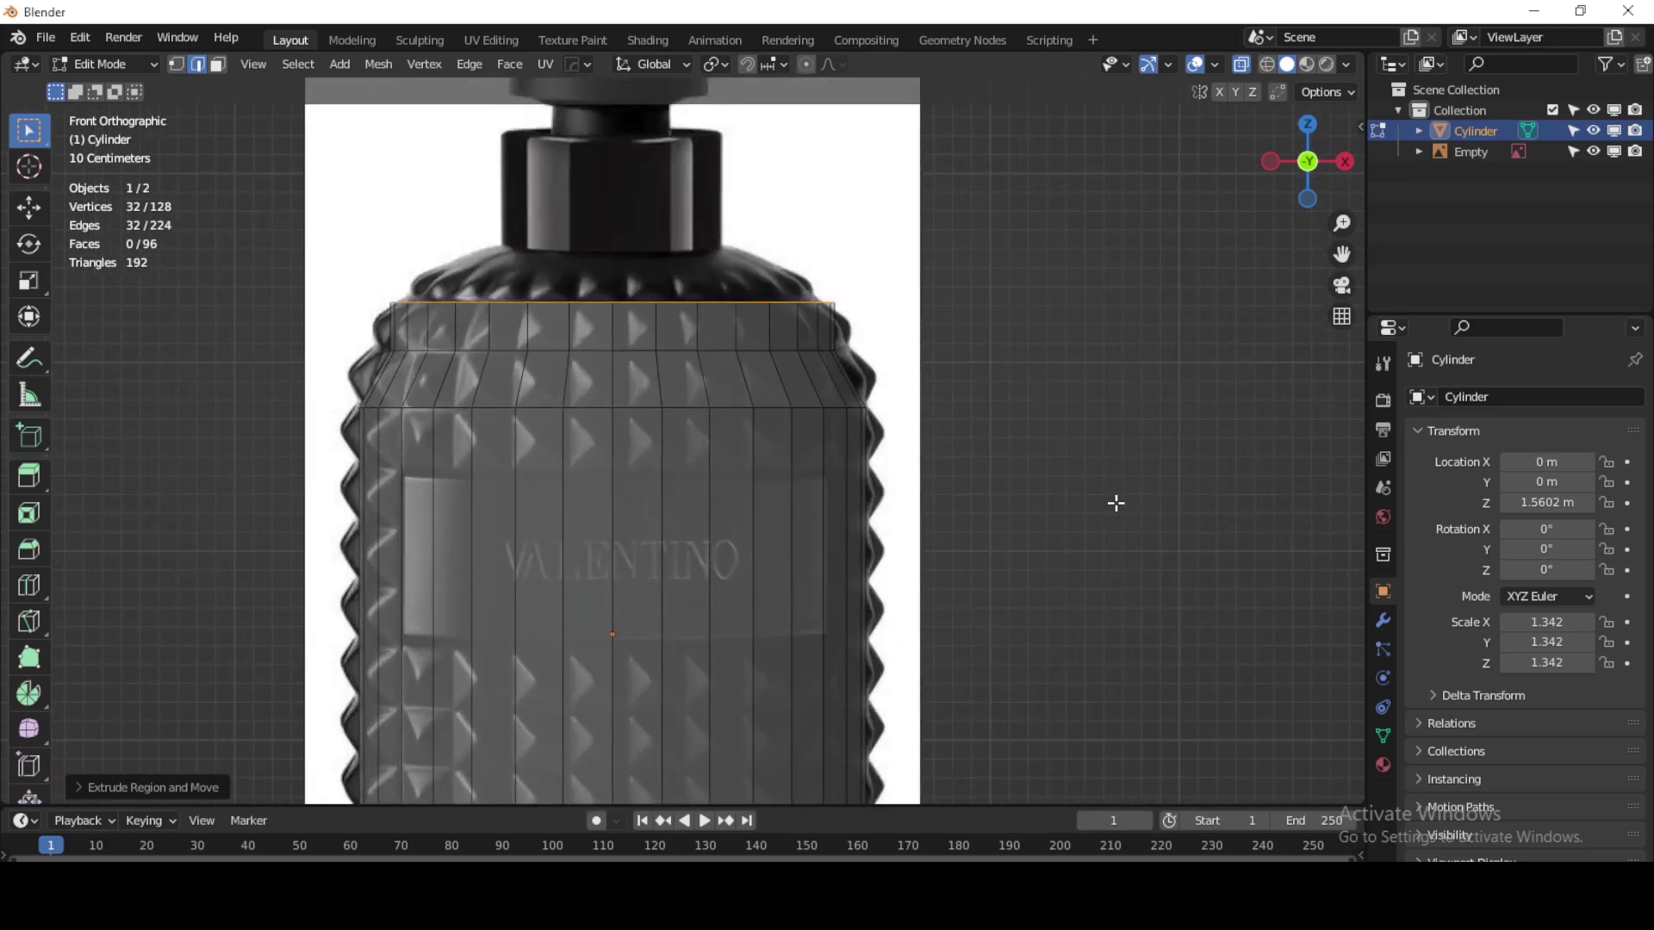
{"action": "key", "text": "ctrl+z"}
{"action": "left_click", "coordinate": [31, 209]}
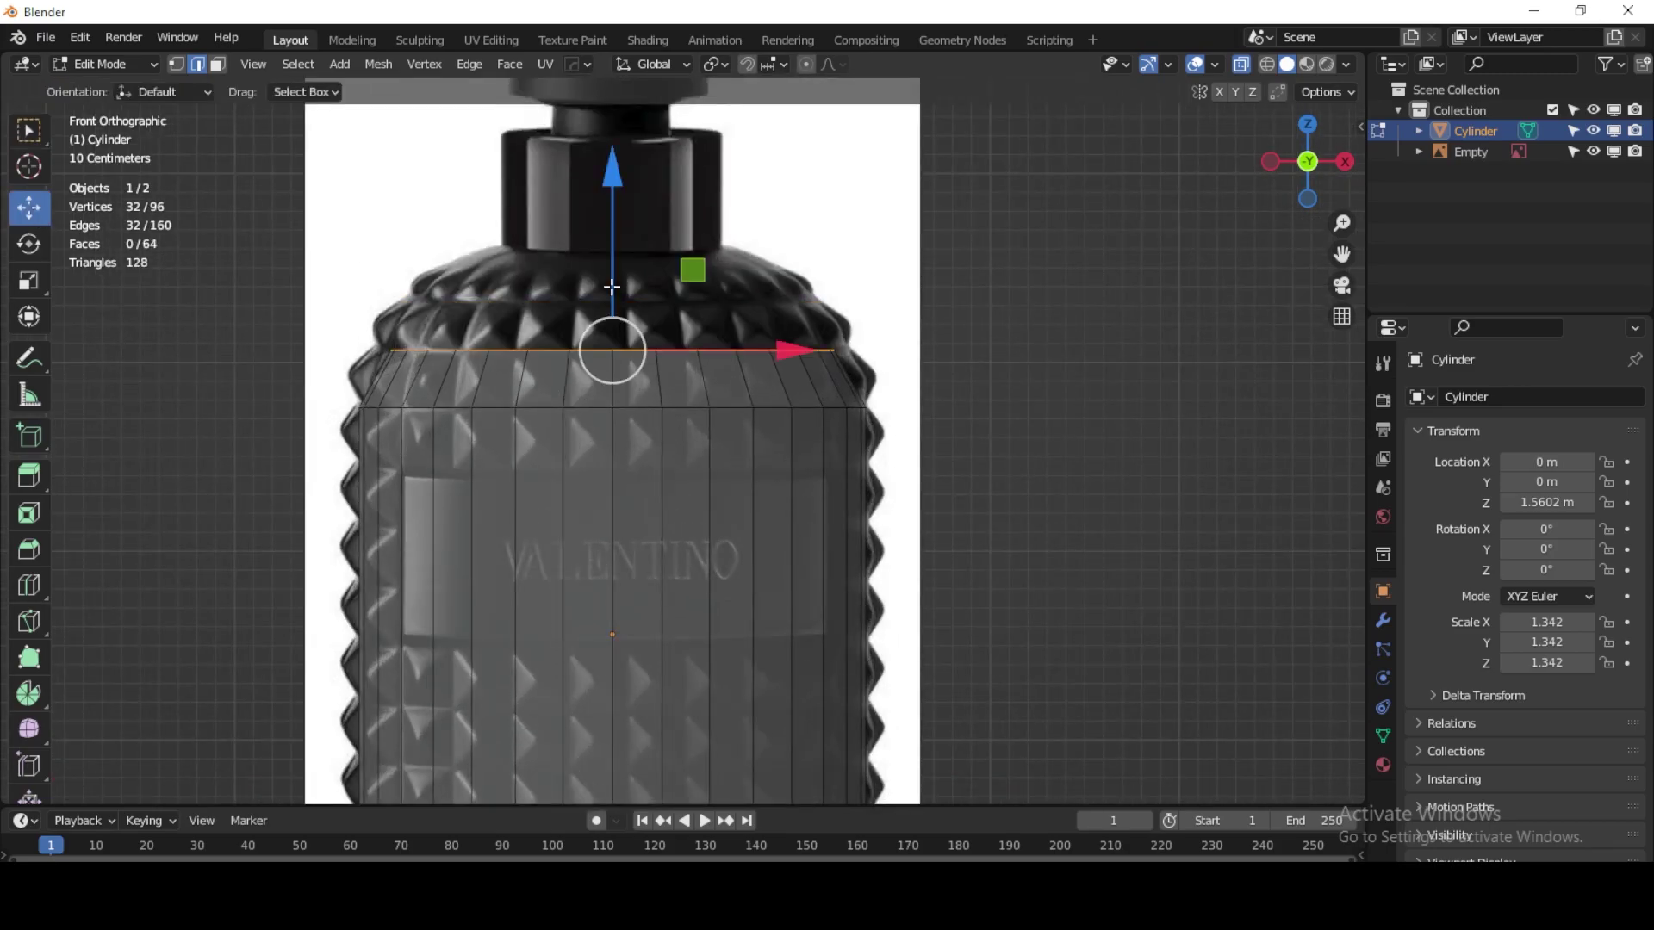
{"action": "left_click_drag", "start_coordinate": [612, 287], "coordinate": [609, 184]}
{"action": "key", "text": "Escape"}
{"action": "key", "text": "e"}
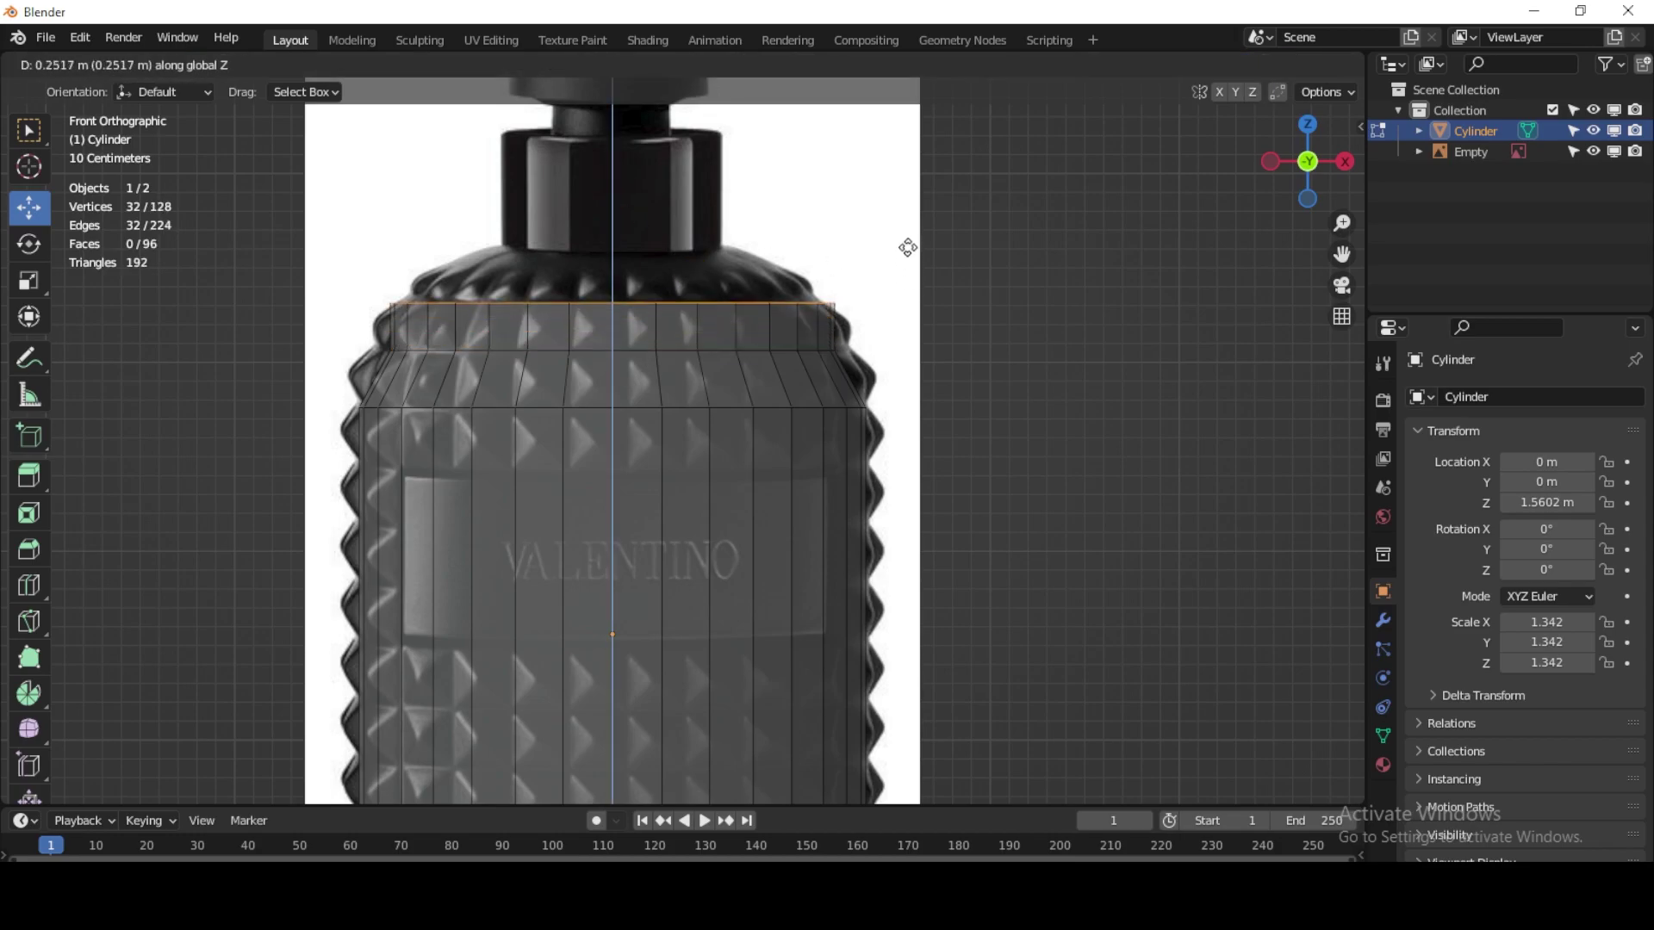
{"action": "left_click", "coordinate": [908, 249]}
{"action": "key", "text": "s"}
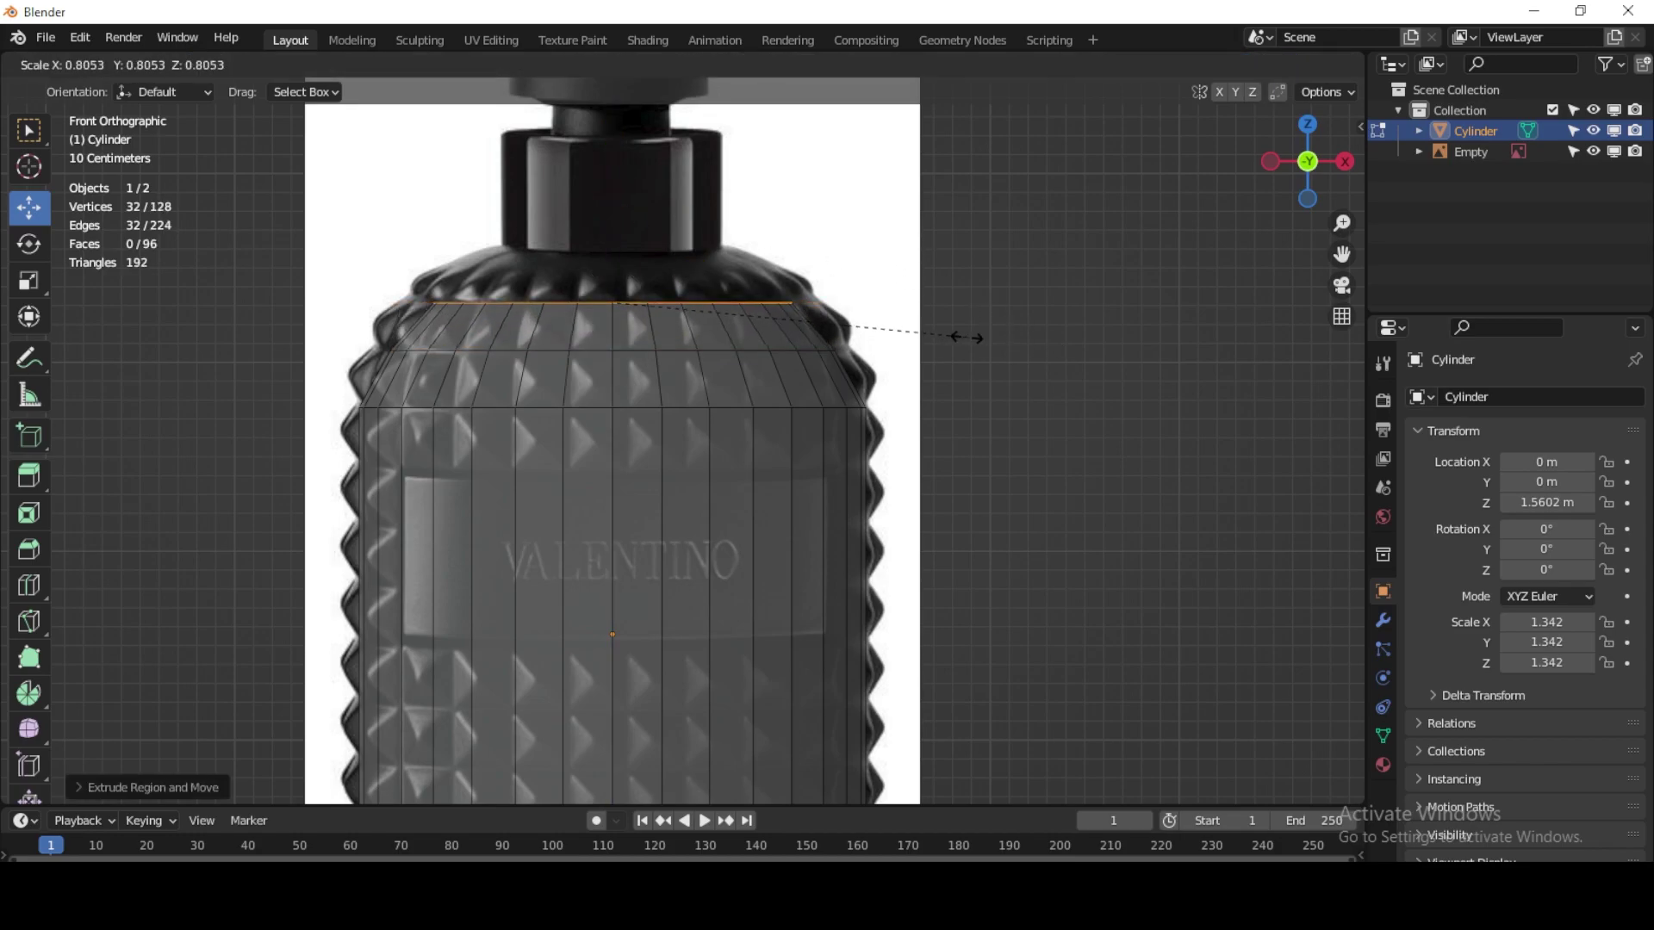
{"action": "left_click", "coordinate": [965, 336]}
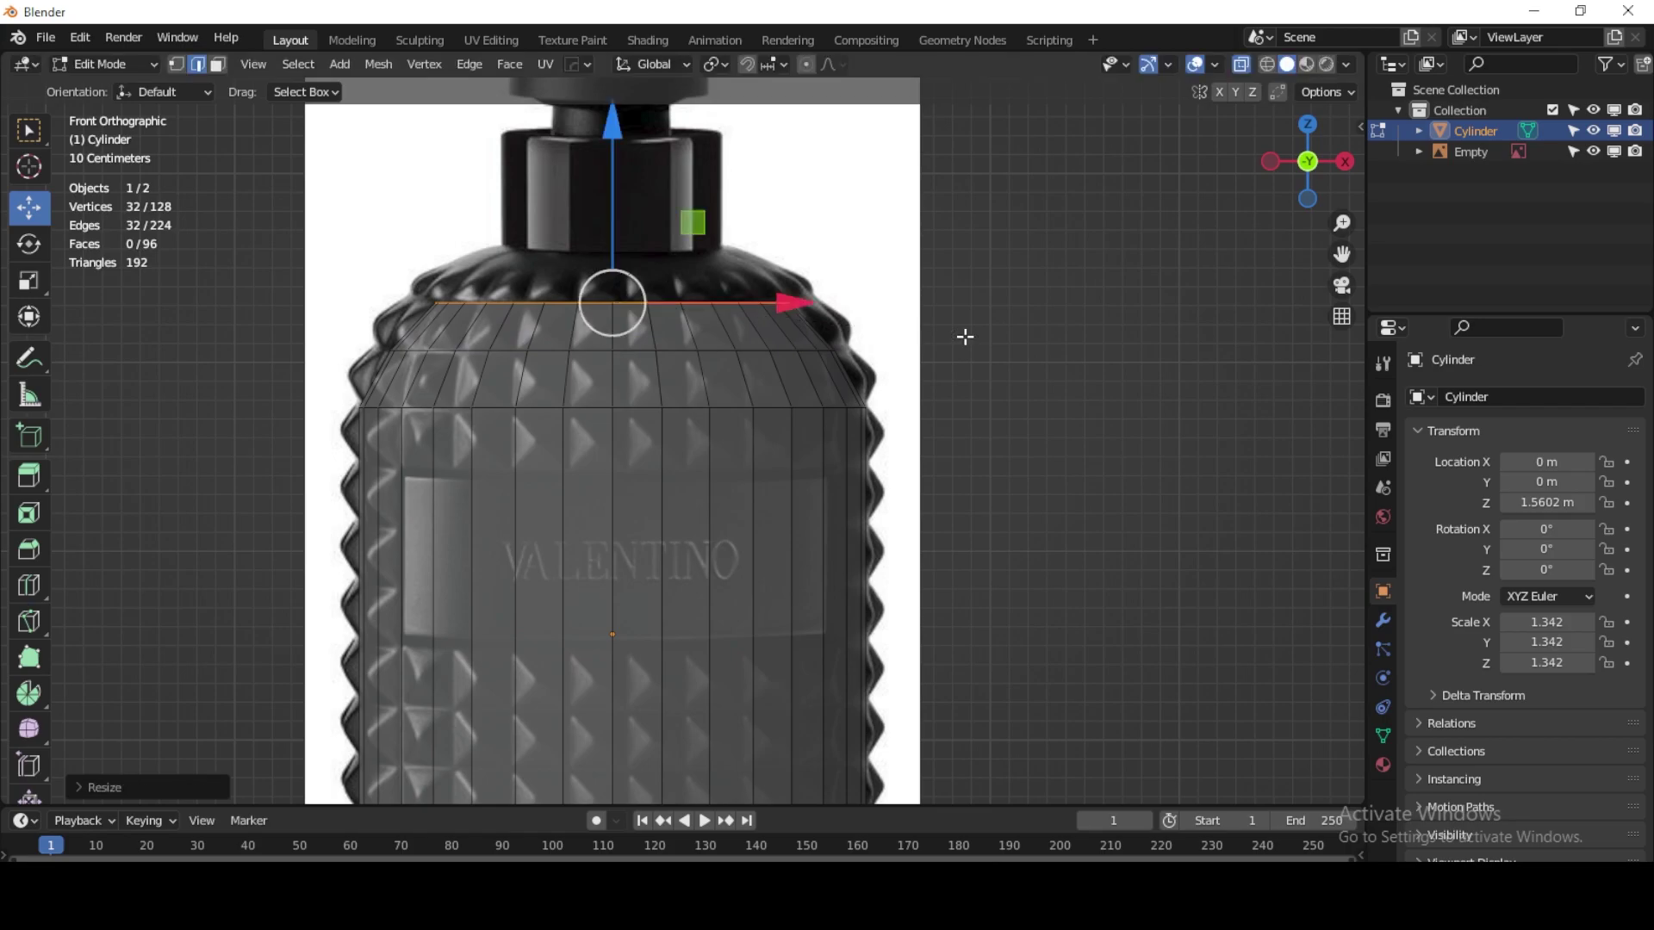
Step: Extrude the loop up to the neck, narrow it to neck width, and add a shoulder loop cut
{"action": "key", "text": "e"}
{"action": "key", "text": "z"}
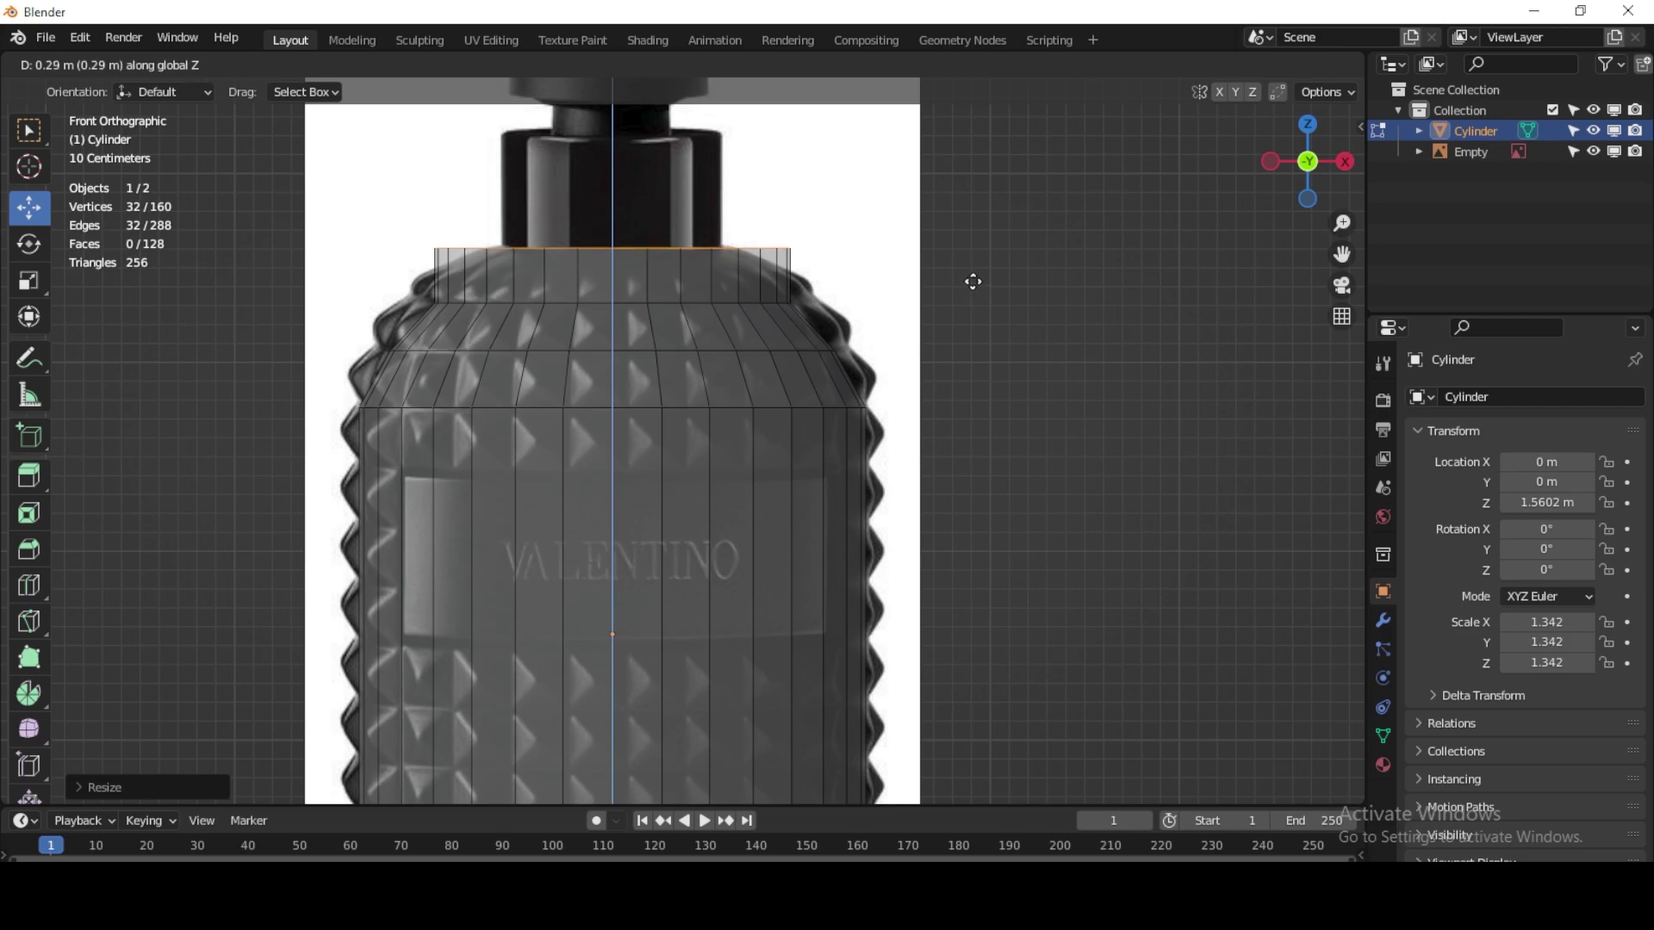
{"action": "left_click", "coordinate": [972, 282]}
{"action": "key", "text": "s"}
{"action": "left_click", "coordinate": [888, 306]}
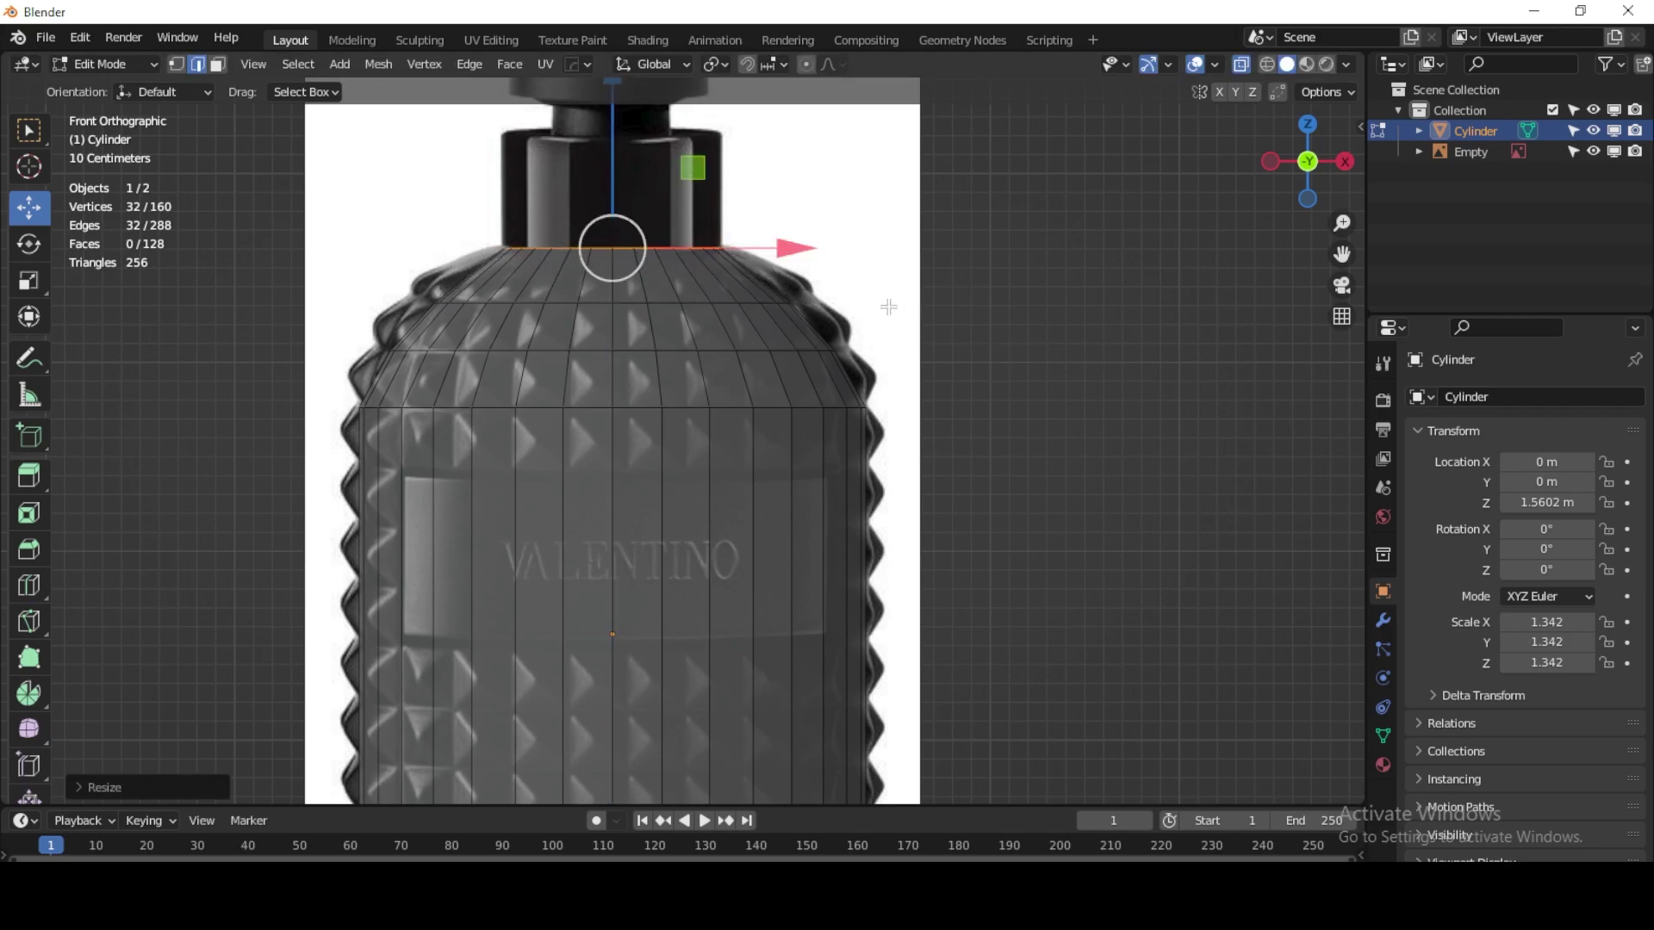
{"action": "key", "text": "ctrl+r"}
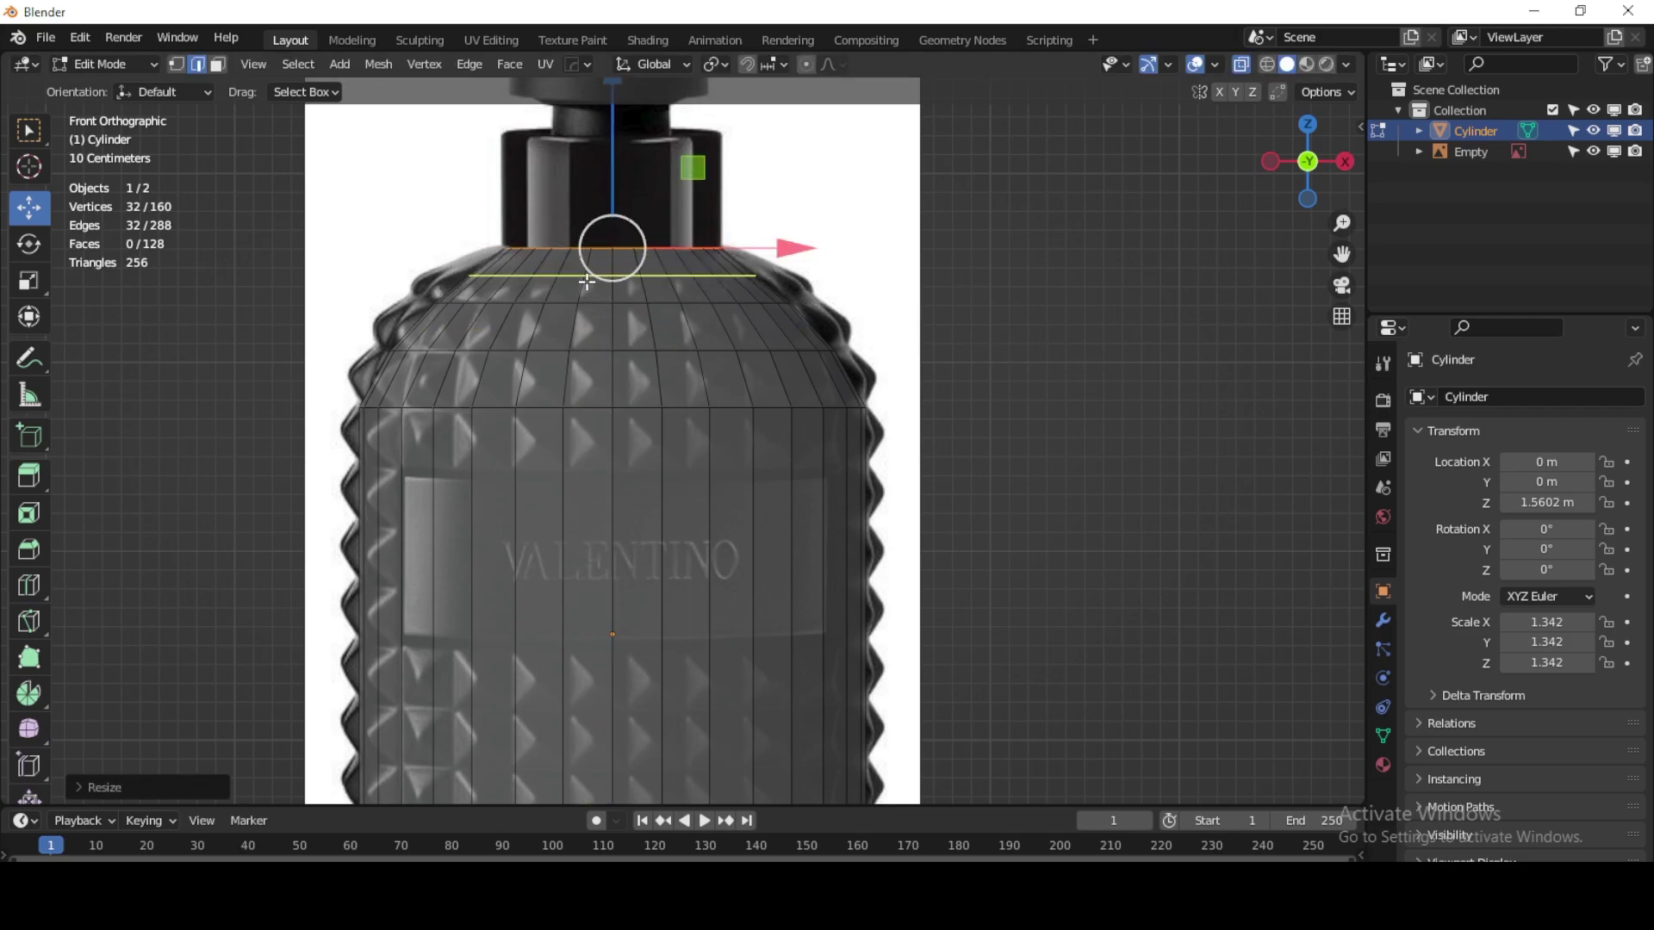
{"action": "left_click", "coordinate": [587, 281]}
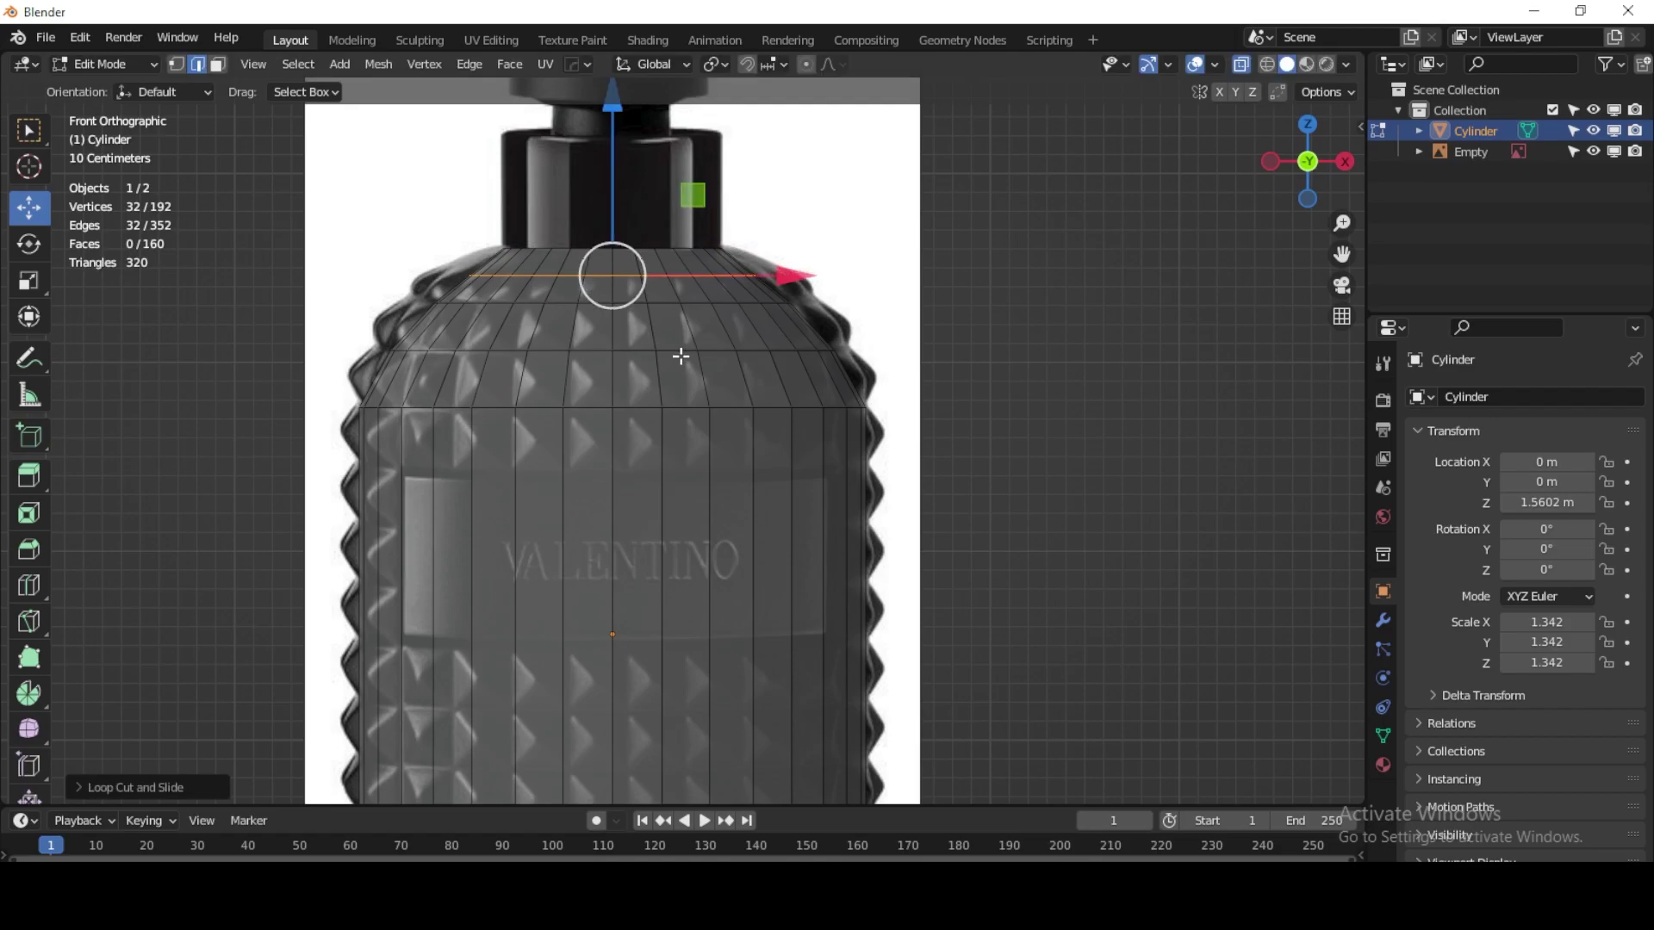
Step: Loop-cut the bottle body with 9 evenly spaced horizontal cuts
{"action": "middle_click_drag", "start_coordinate": [679, 355], "coordinate": [697, 224], "text": "shift"}
{"action": "key", "text": "ctrl+r"}
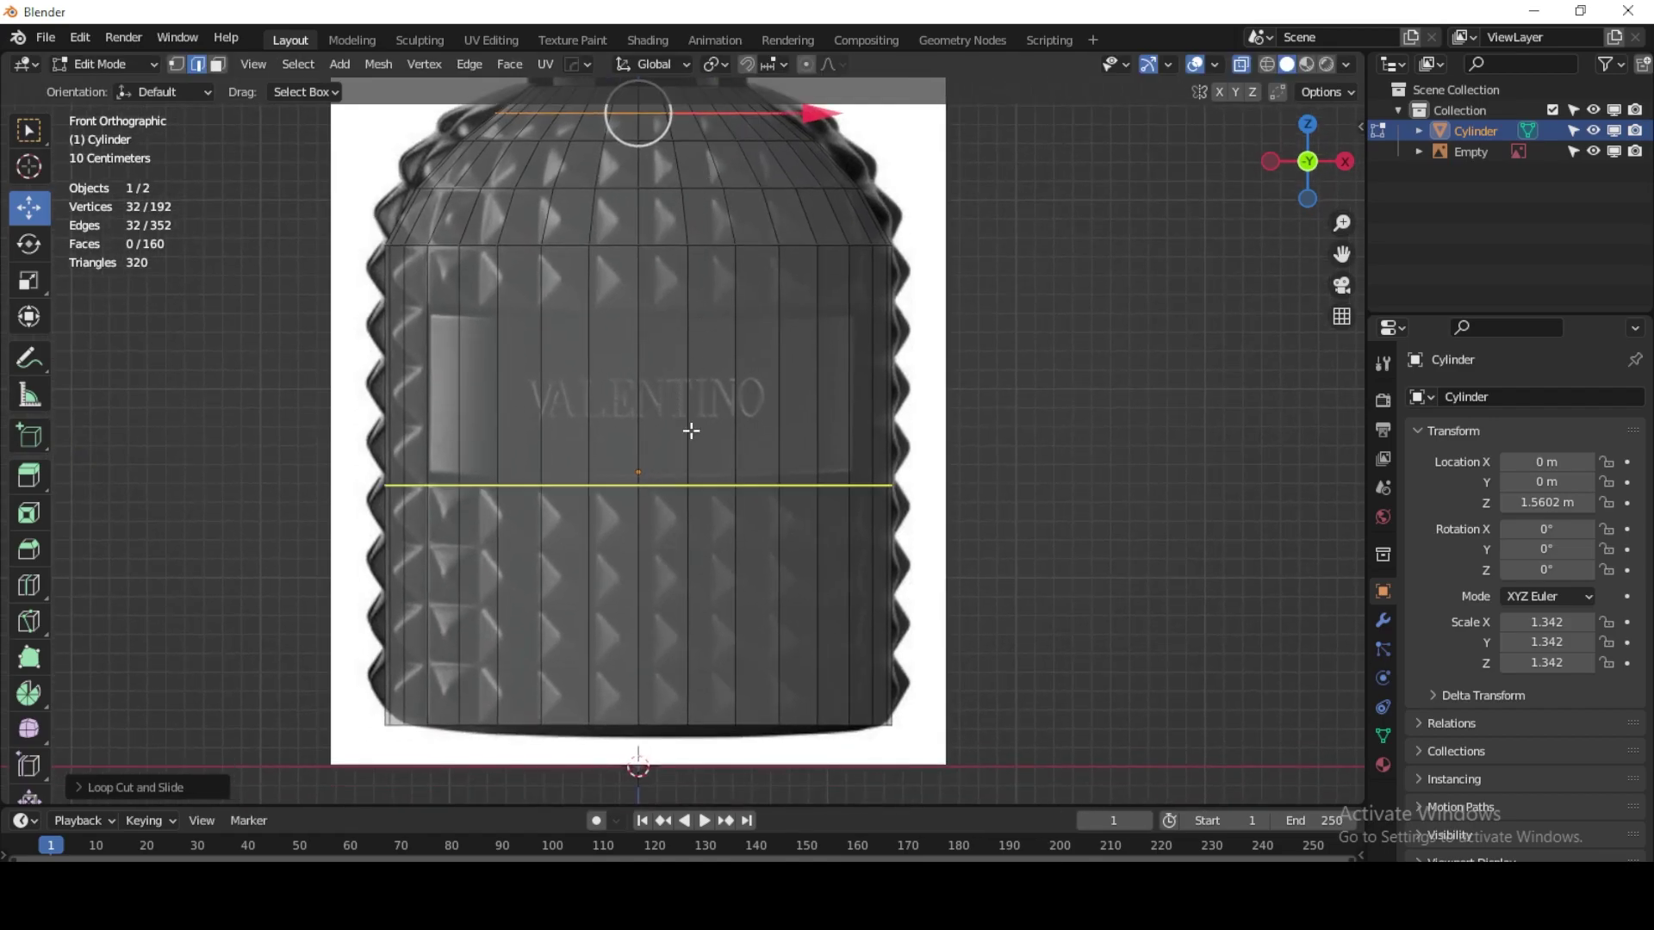
{"action": "left_click", "coordinate": [688, 429]}
{"action": "left_click", "coordinate": [690, 429]}
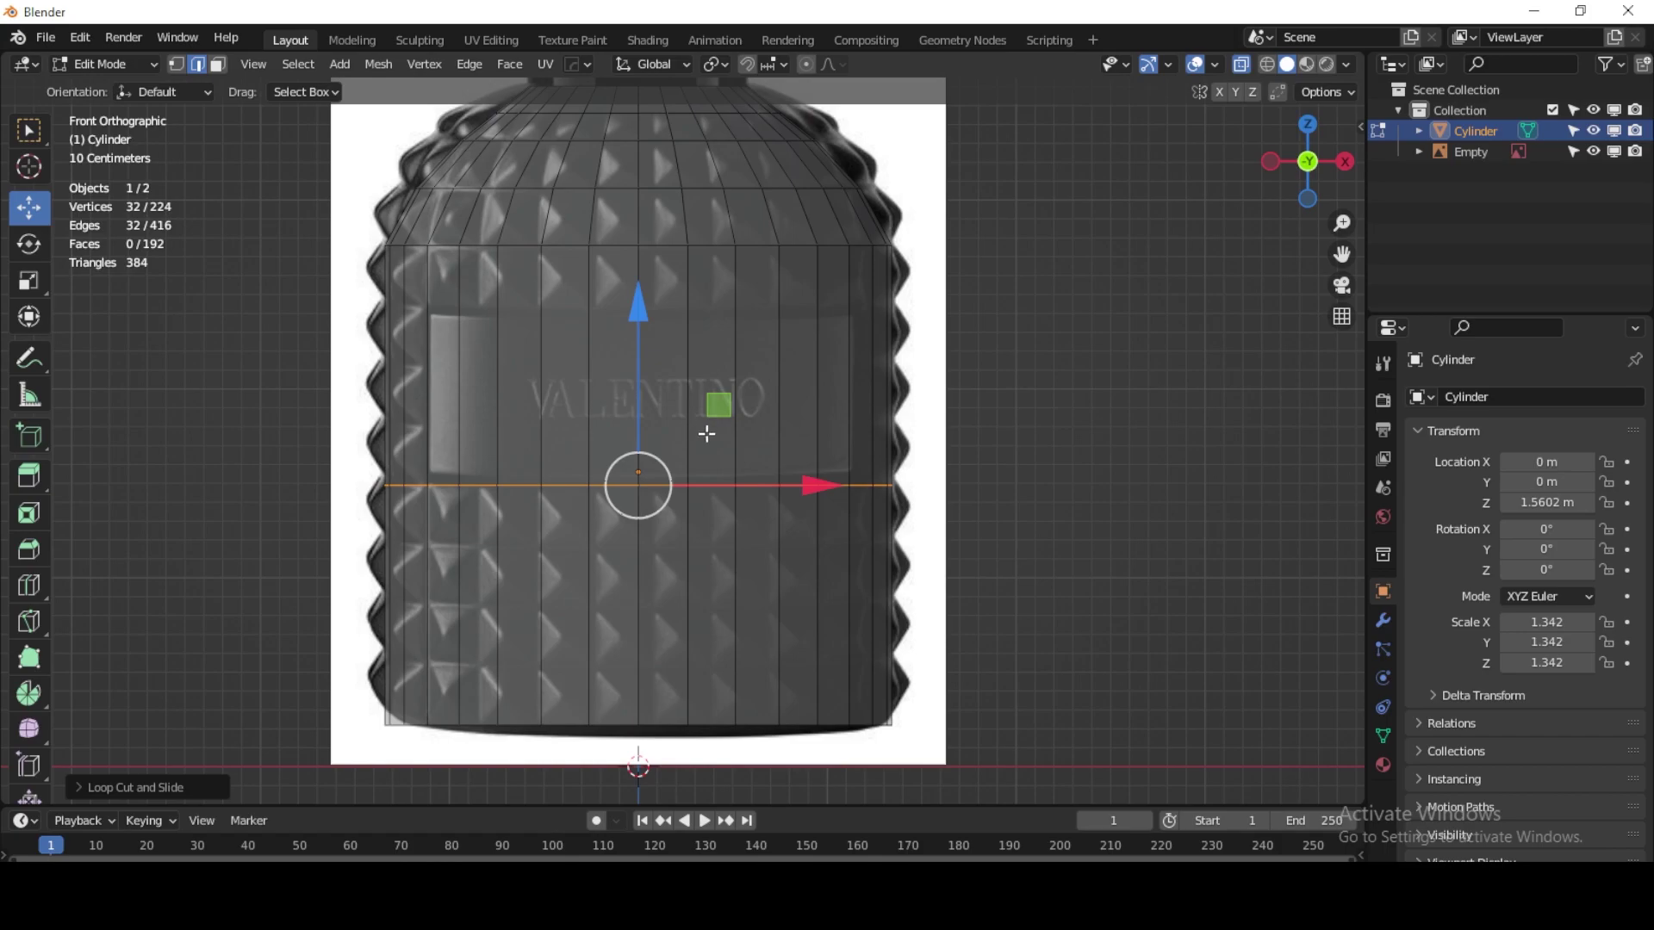
{"action": "left_click", "coordinate": [156, 787]}
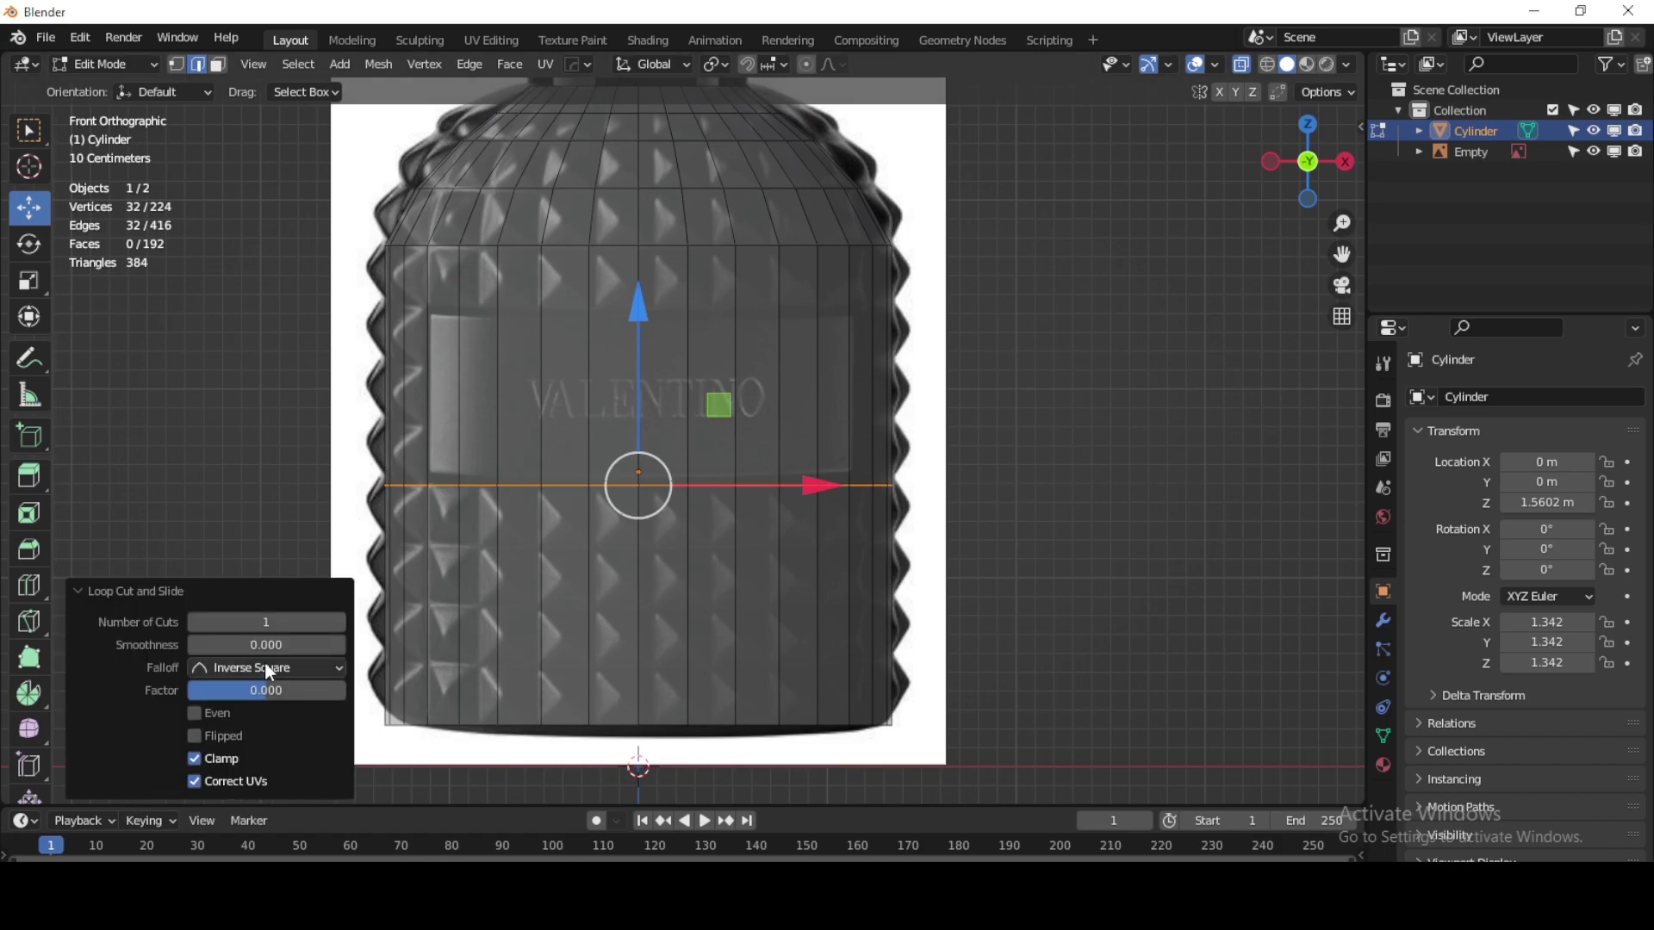
{"action": "left_click", "coordinate": [266, 622]}
{"action": "type", "text": "12"}
{"action": "key", "text": "Return"}
{"action": "left_click", "coordinate": [339, 622]}
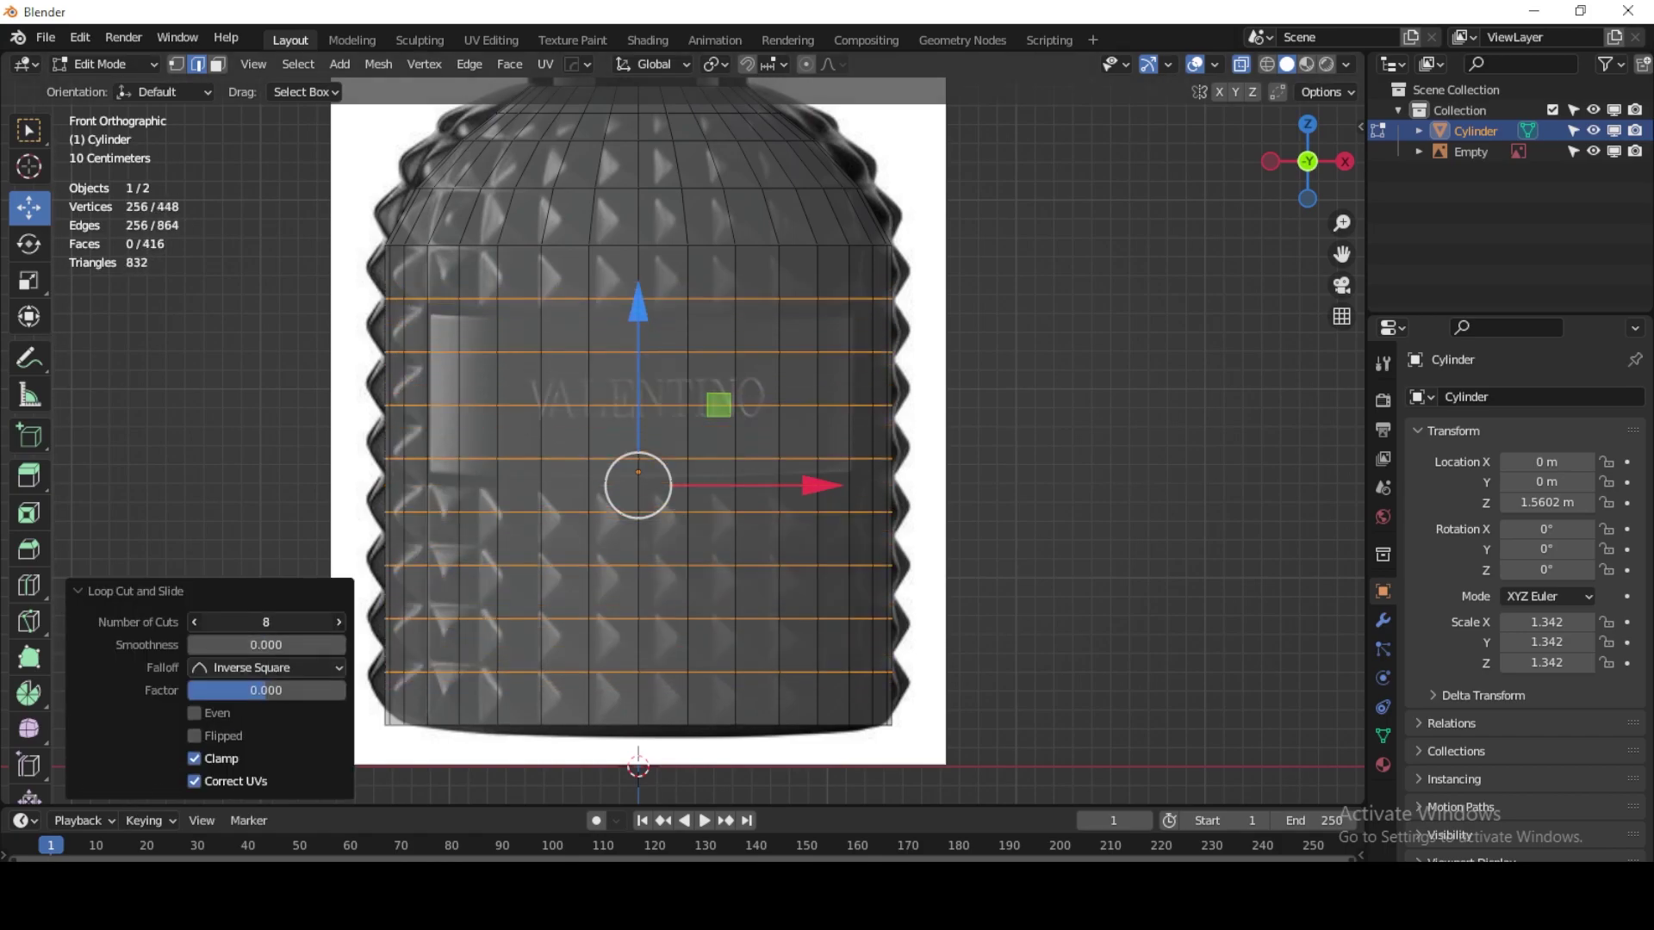
{"action": "left_click_drag", "start_coordinate": [265, 622], "coordinate": [233, 622]}
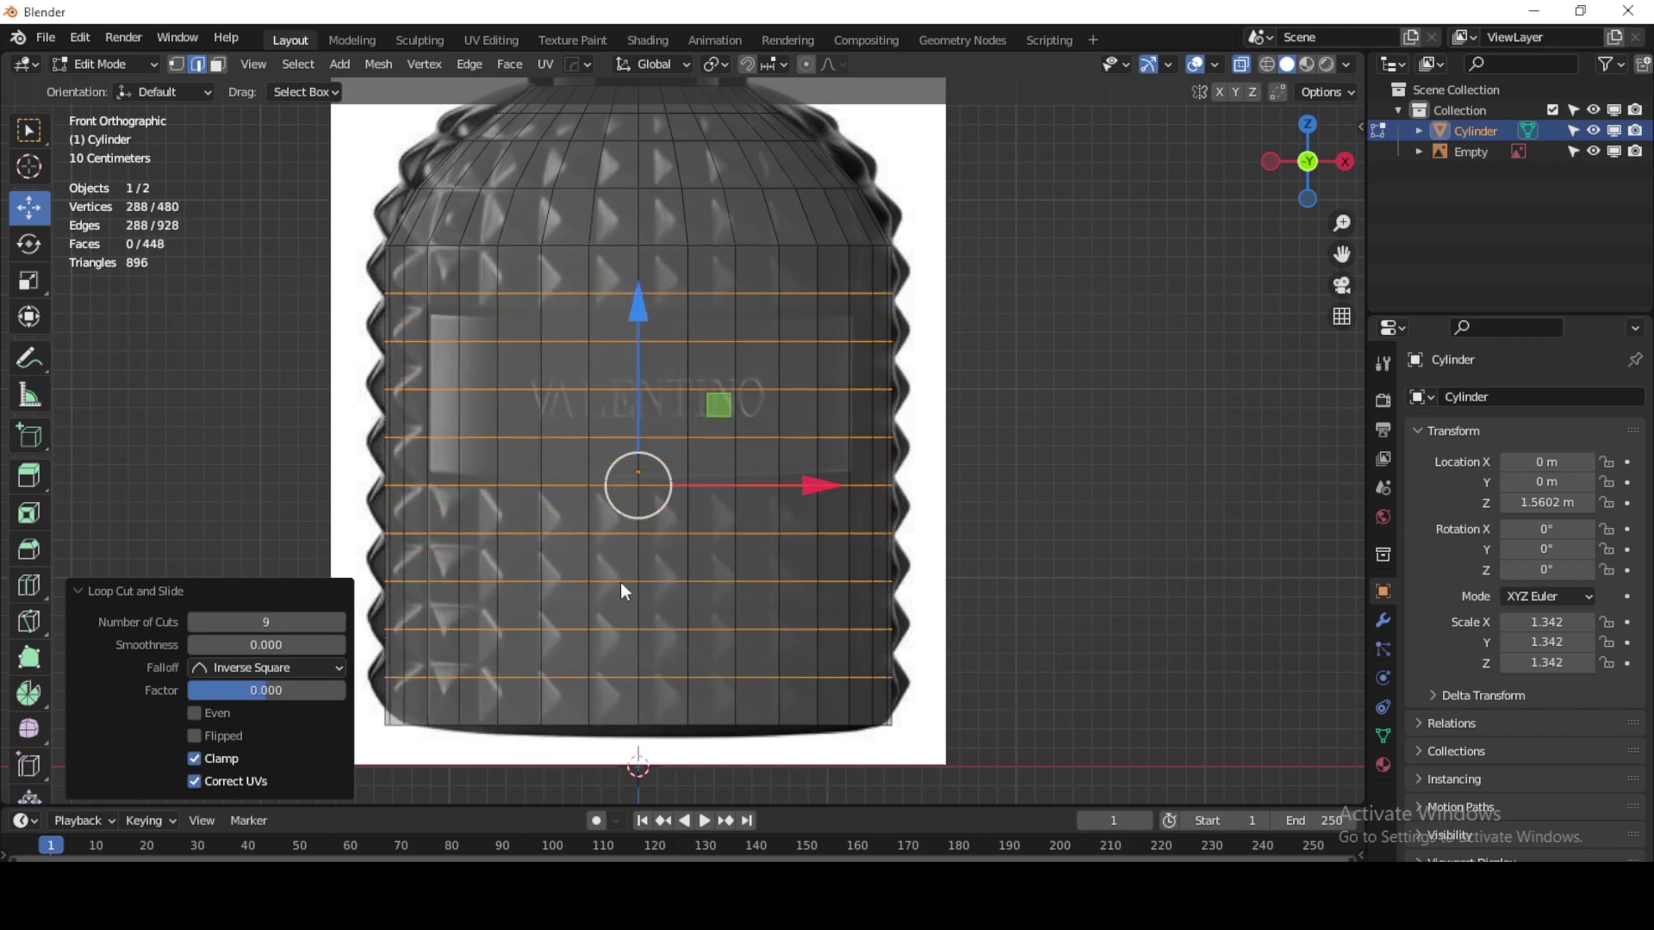
{"action": "scroll", "coordinate": [644, 450], "scroll_direction": "down", "scroll_amount": 3}
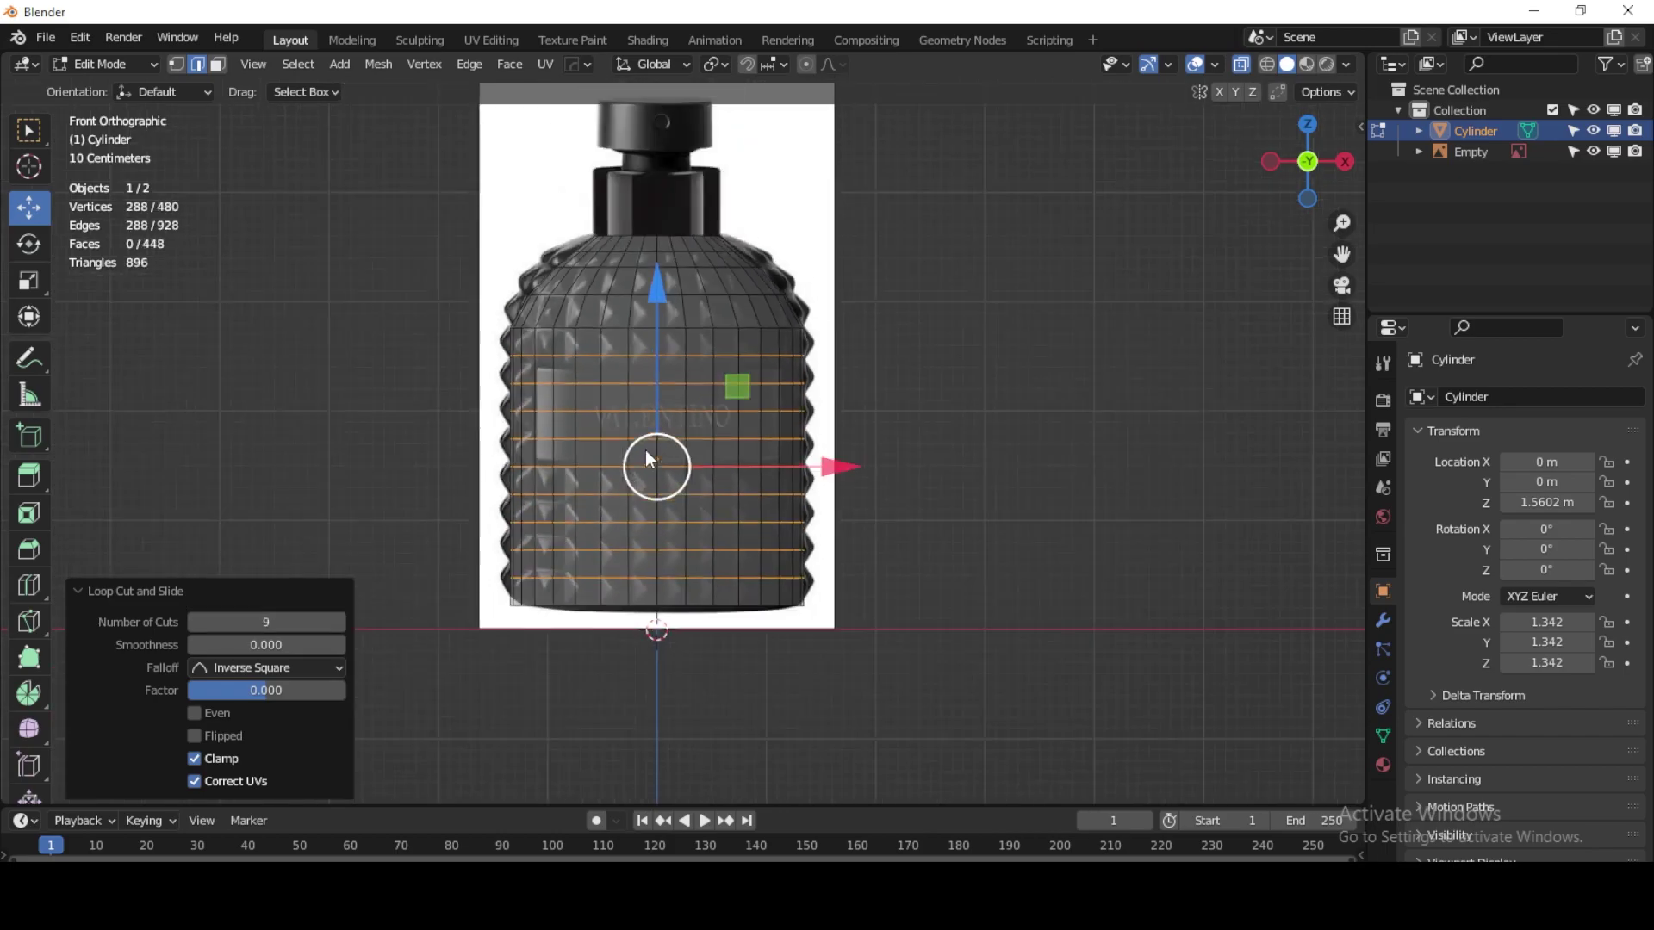
Step: Select all faces of the mesh in face mode and turn X-ray off
{"action": "left_click", "coordinate": [218, 63]}
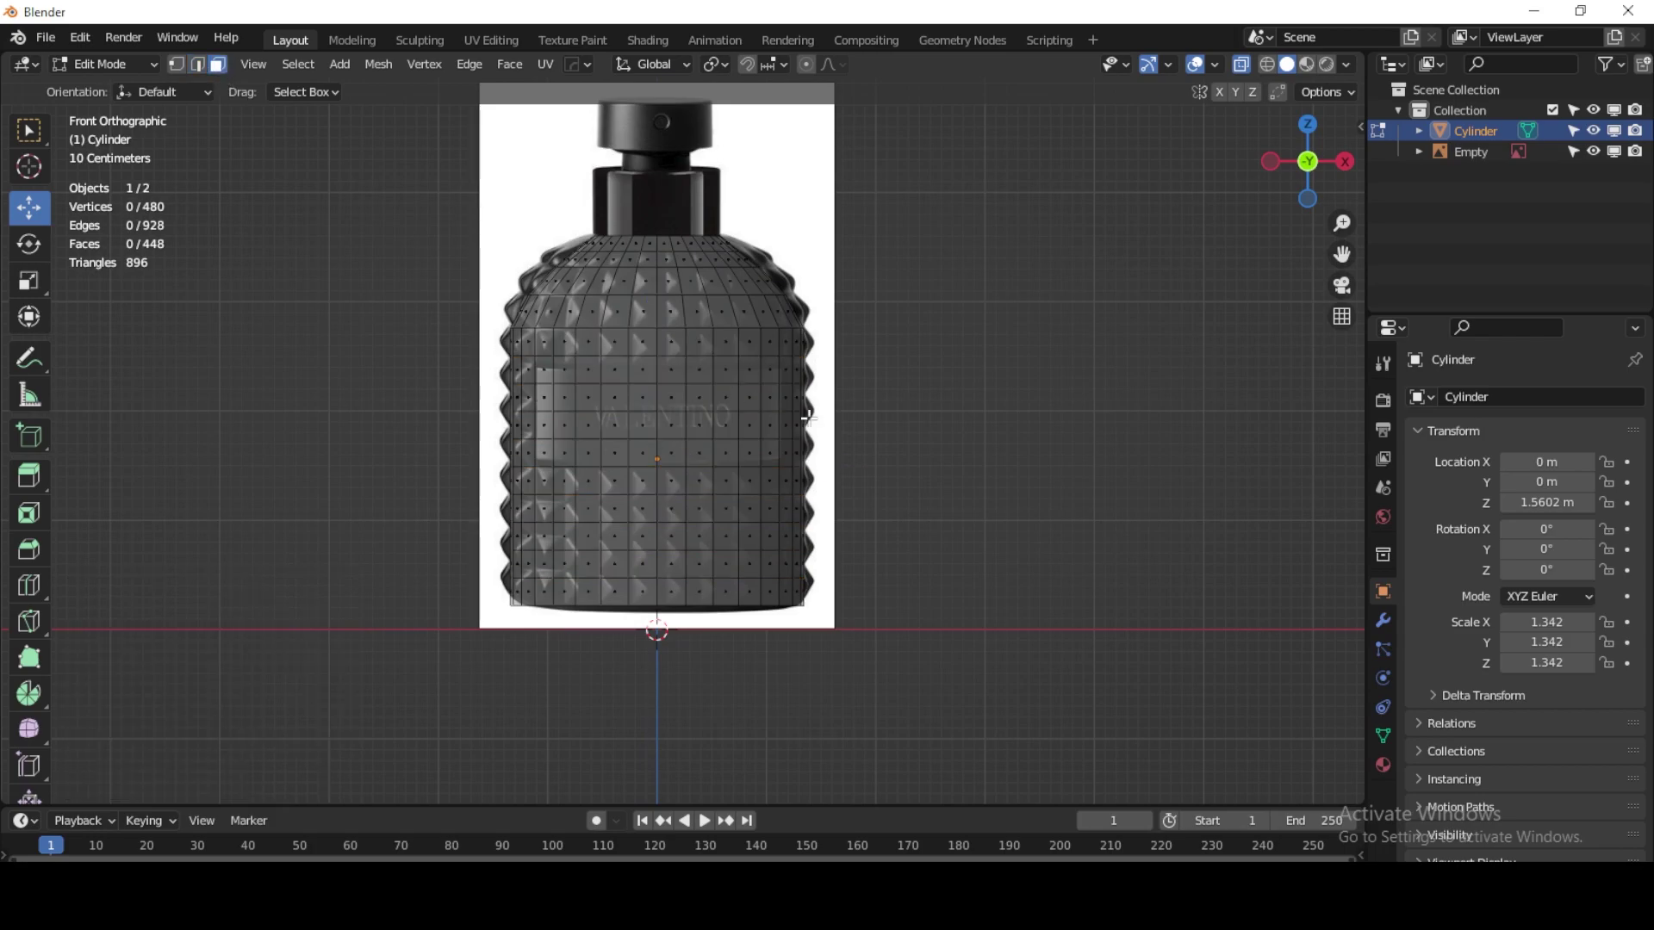
{"action": "left_click", "coordinate": [643, 368]}
{"action": "key", "text": "a"}
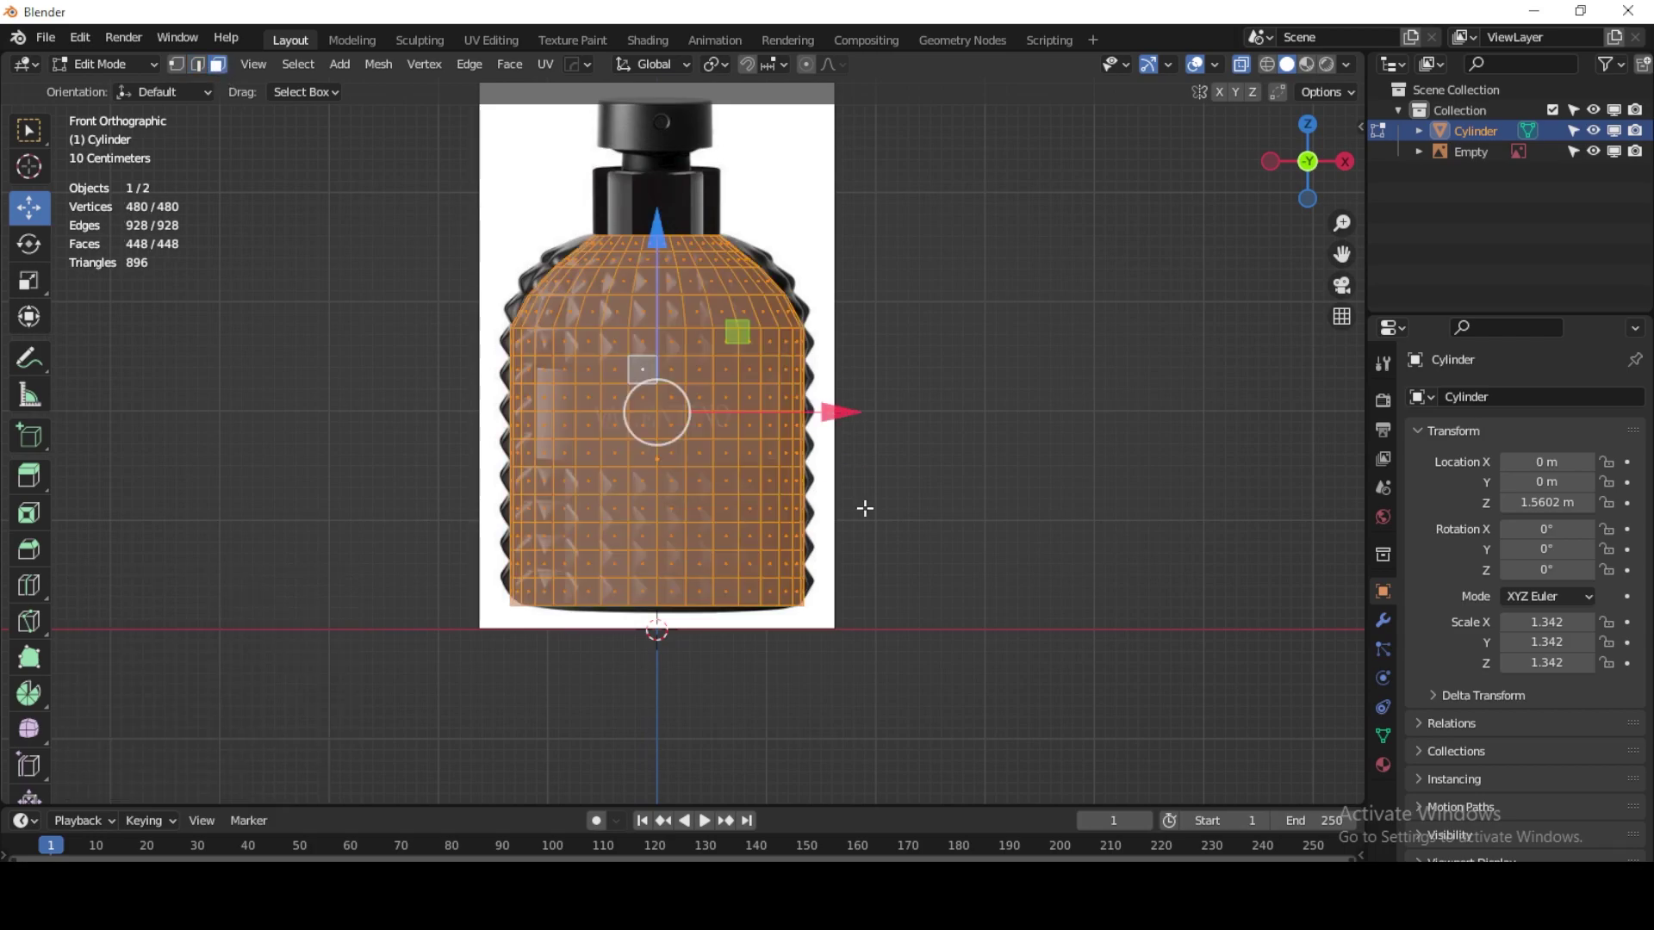
{"action": "scroll", "coordinate": [865, 508], "scroll_direction": "up", "scroll_amount": 1}
{"action": "key", "text": "alt+z"}
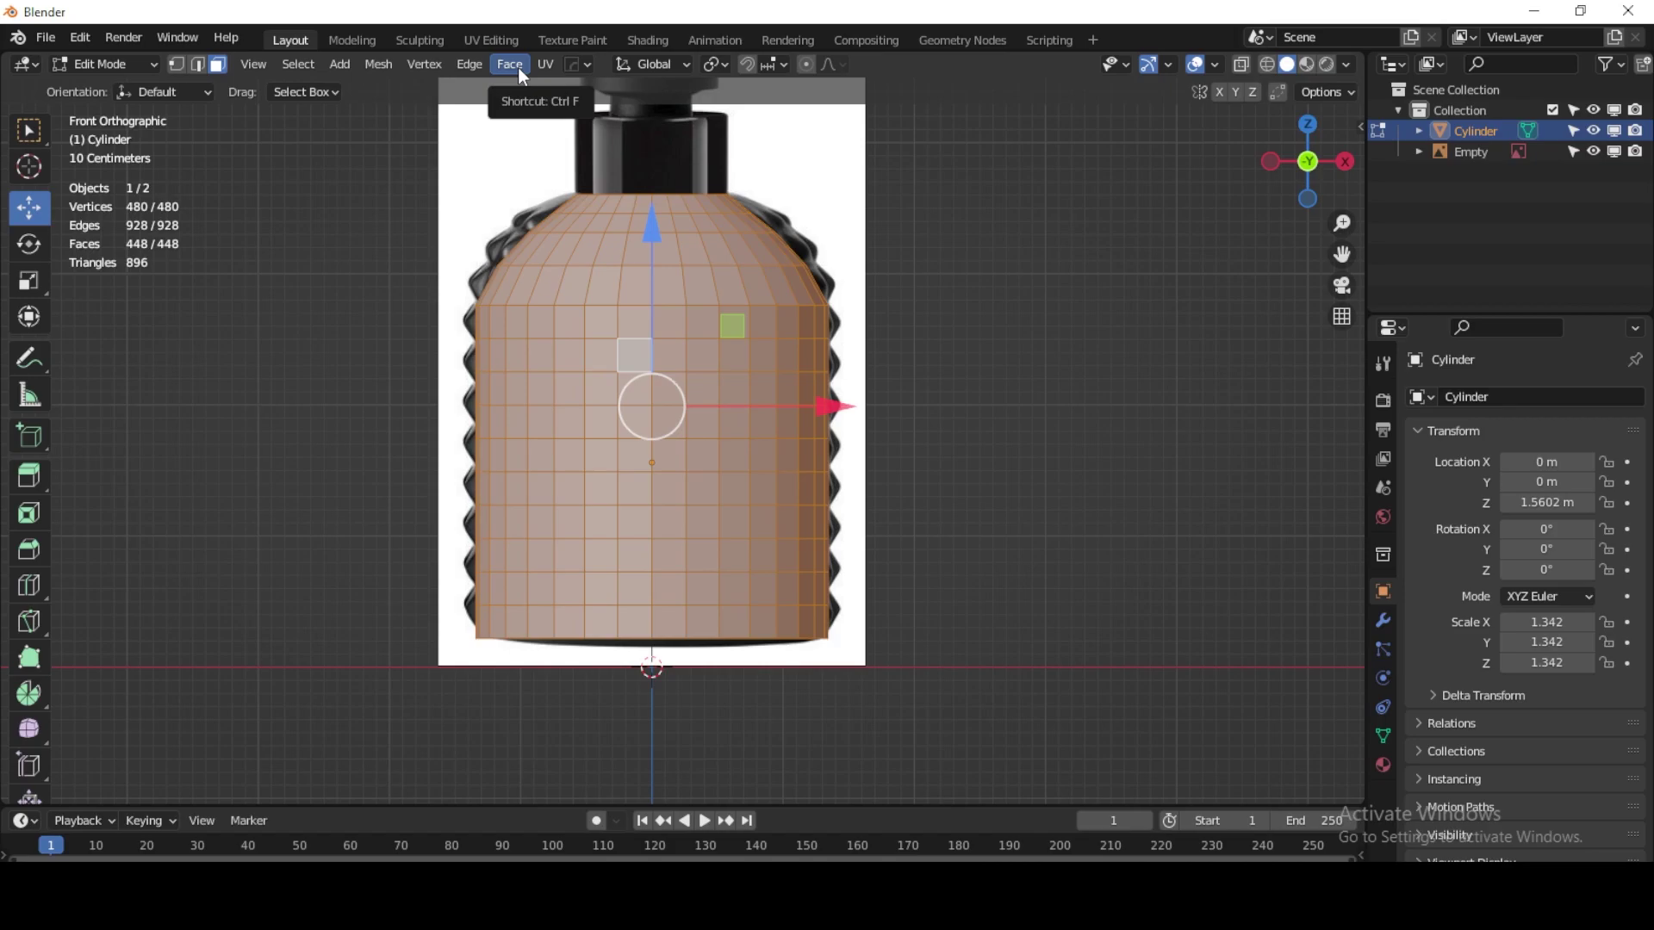
Step: Apply Poke Faces to the whole mesh, then select a single body vertex in vertex mode
{"action": "left_click", "coordinate": [520, 74]}
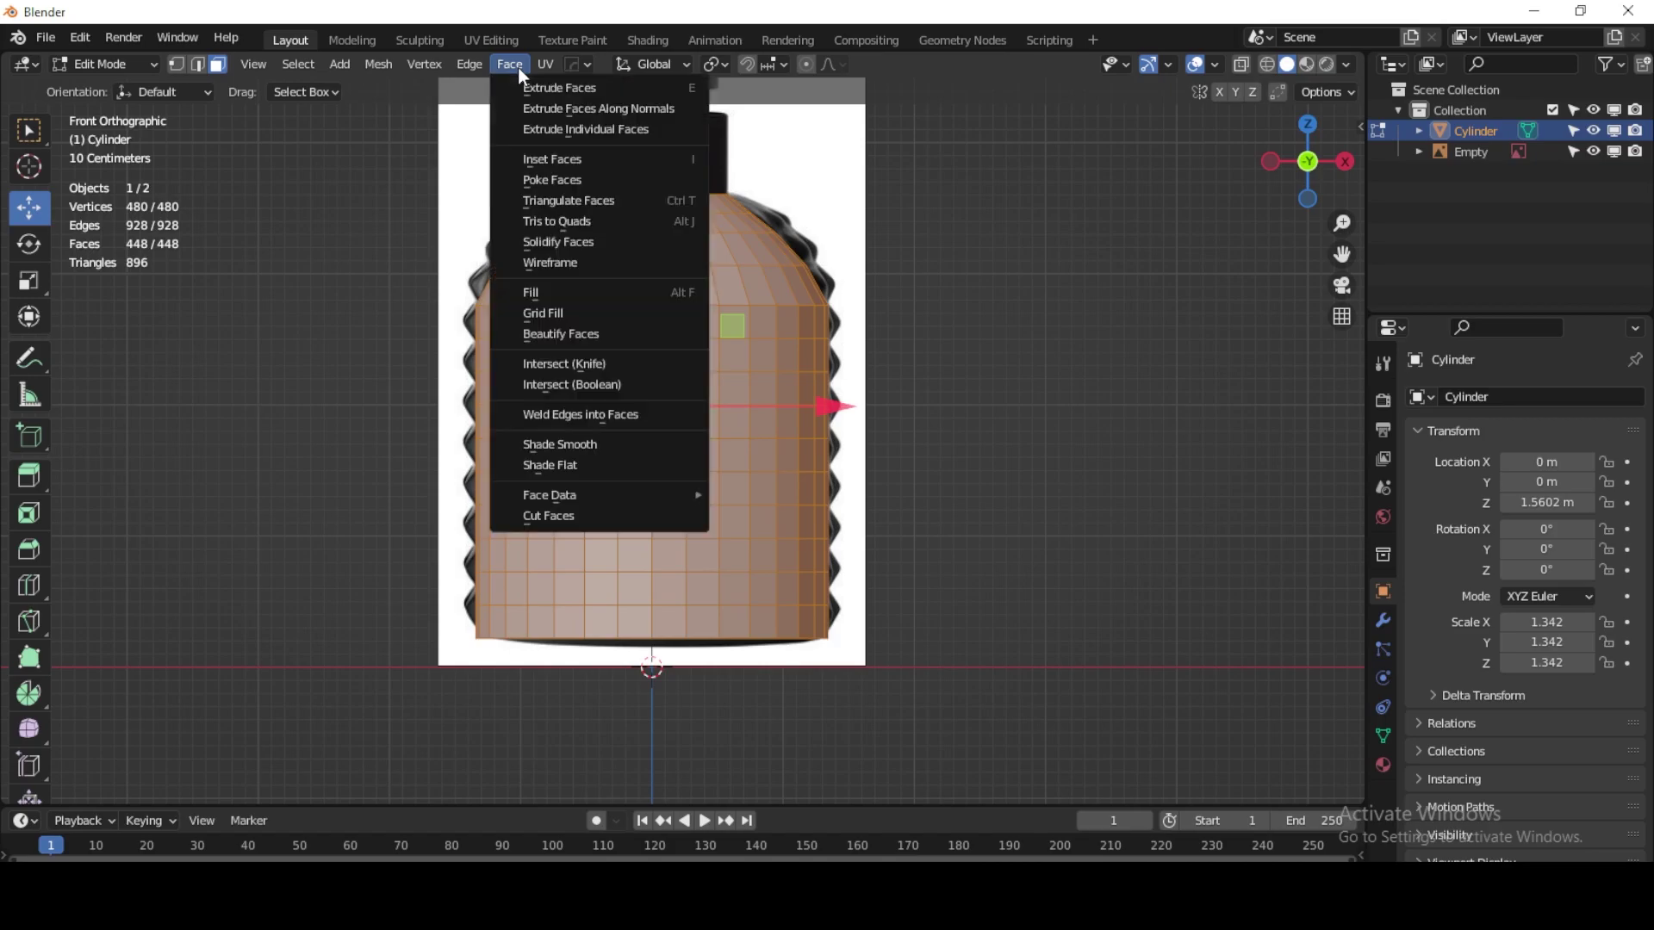
{"action": "left_click", "coordinate": [565, 181]}
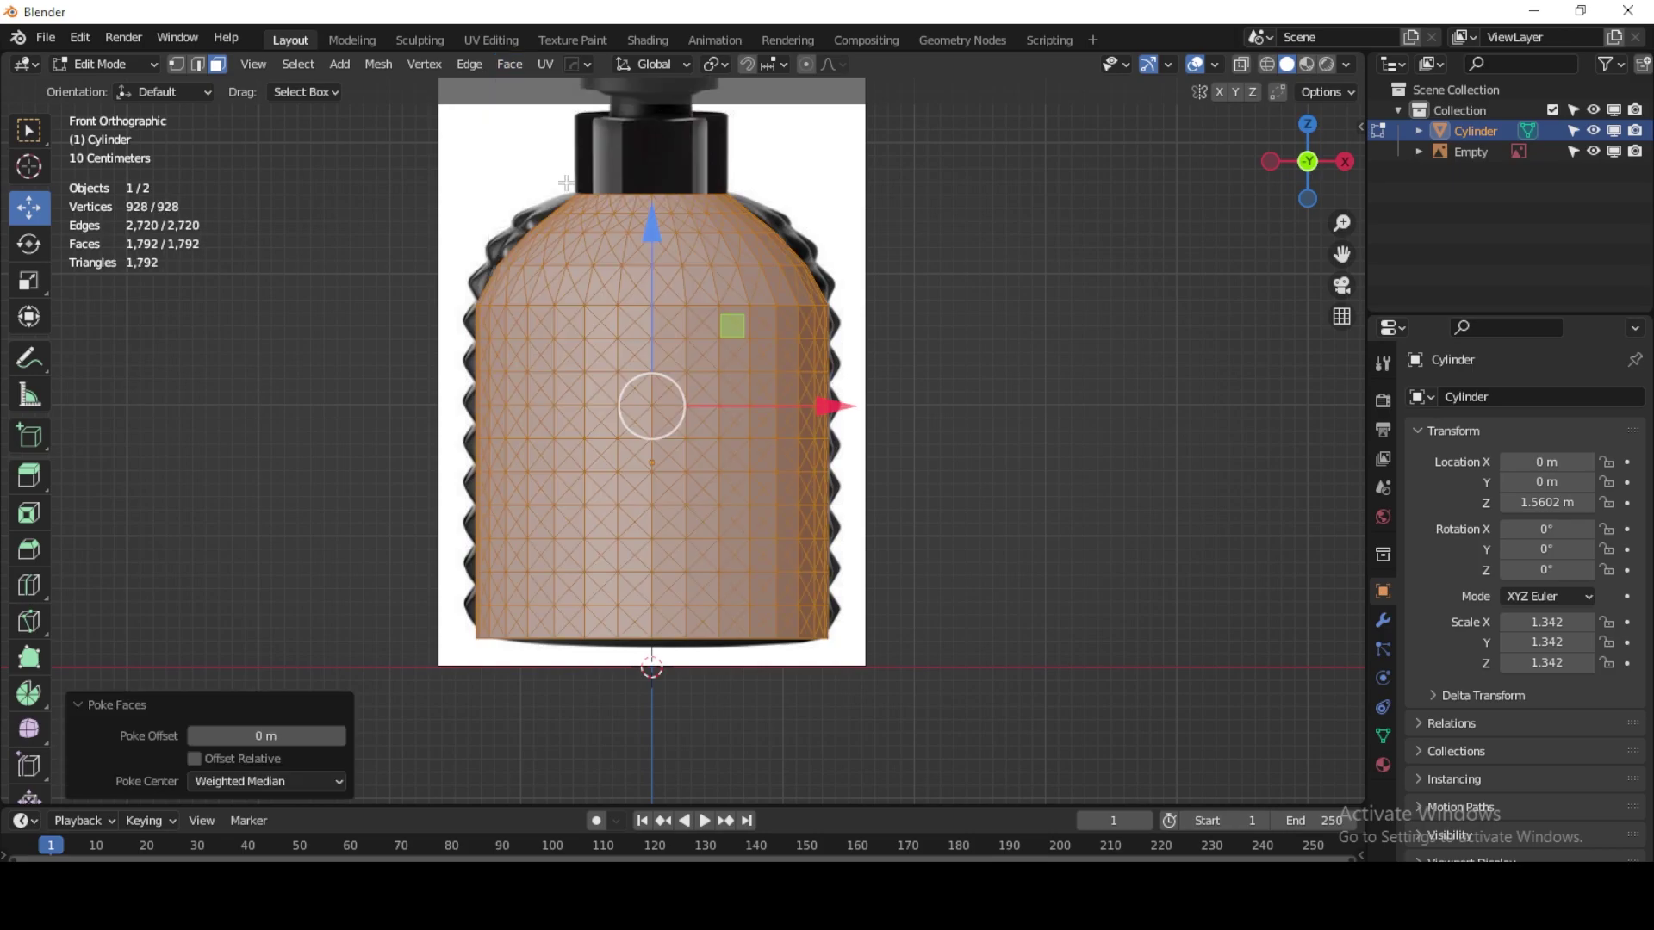
{"action": "left_click", "coordinate": [178, 65]}
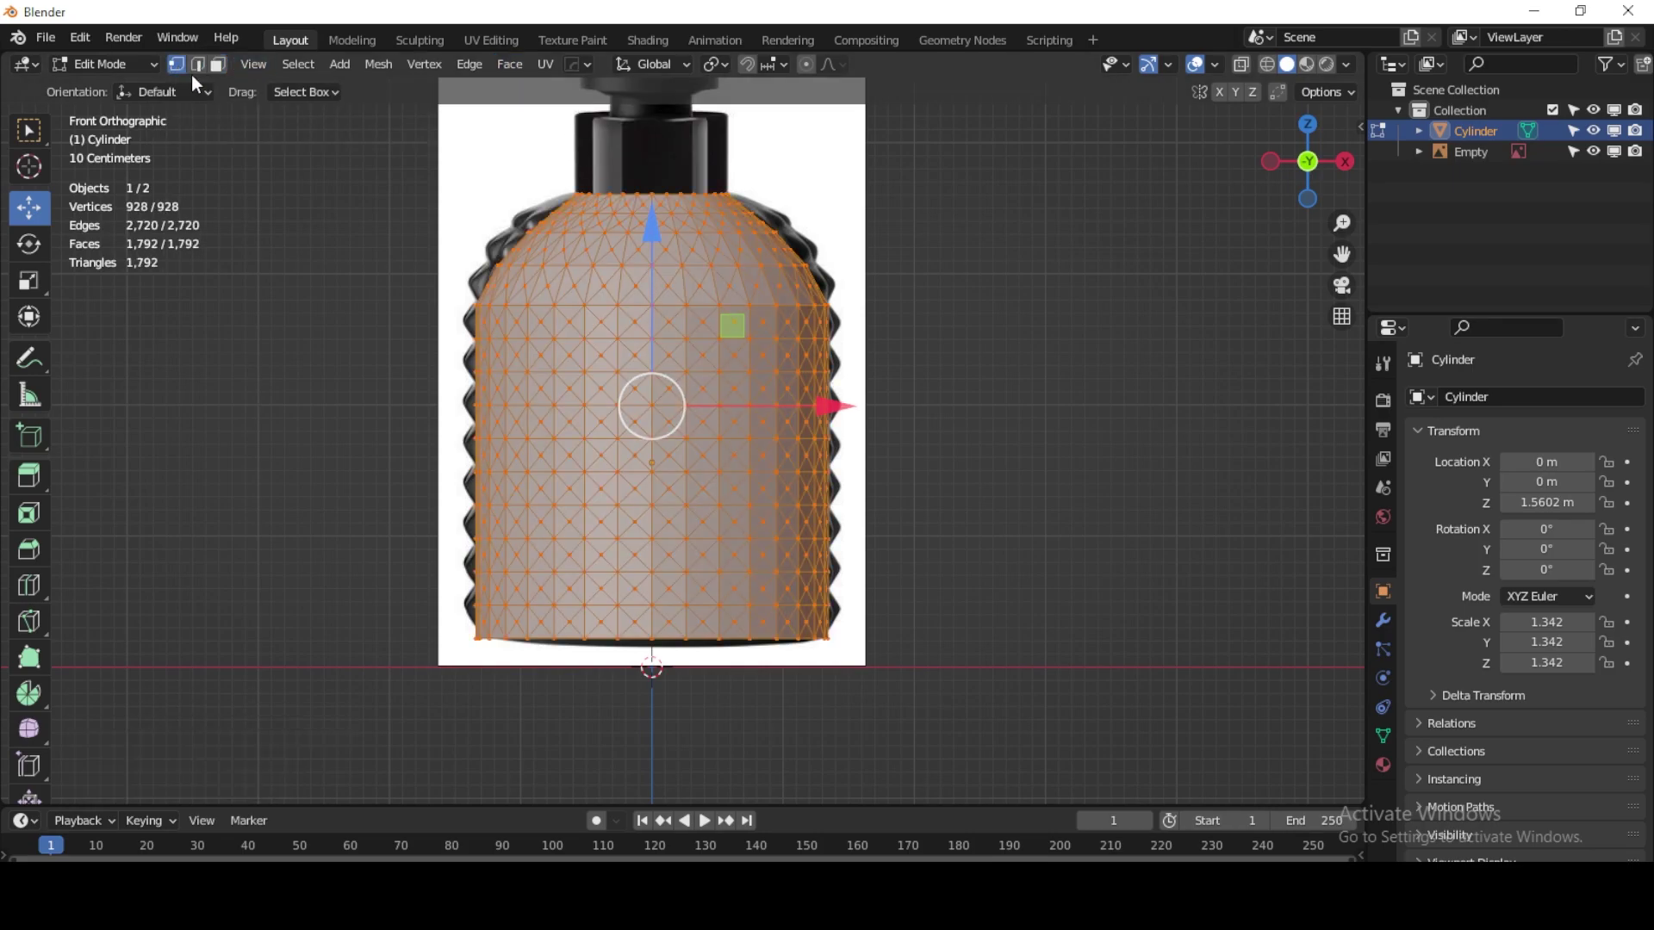
{"action": "left_click", "coordinate": [667, 323]}
{"action": "scroll", "coordinate": [668, 323], "scroll_direction": "up", "scroll_amount": 3}
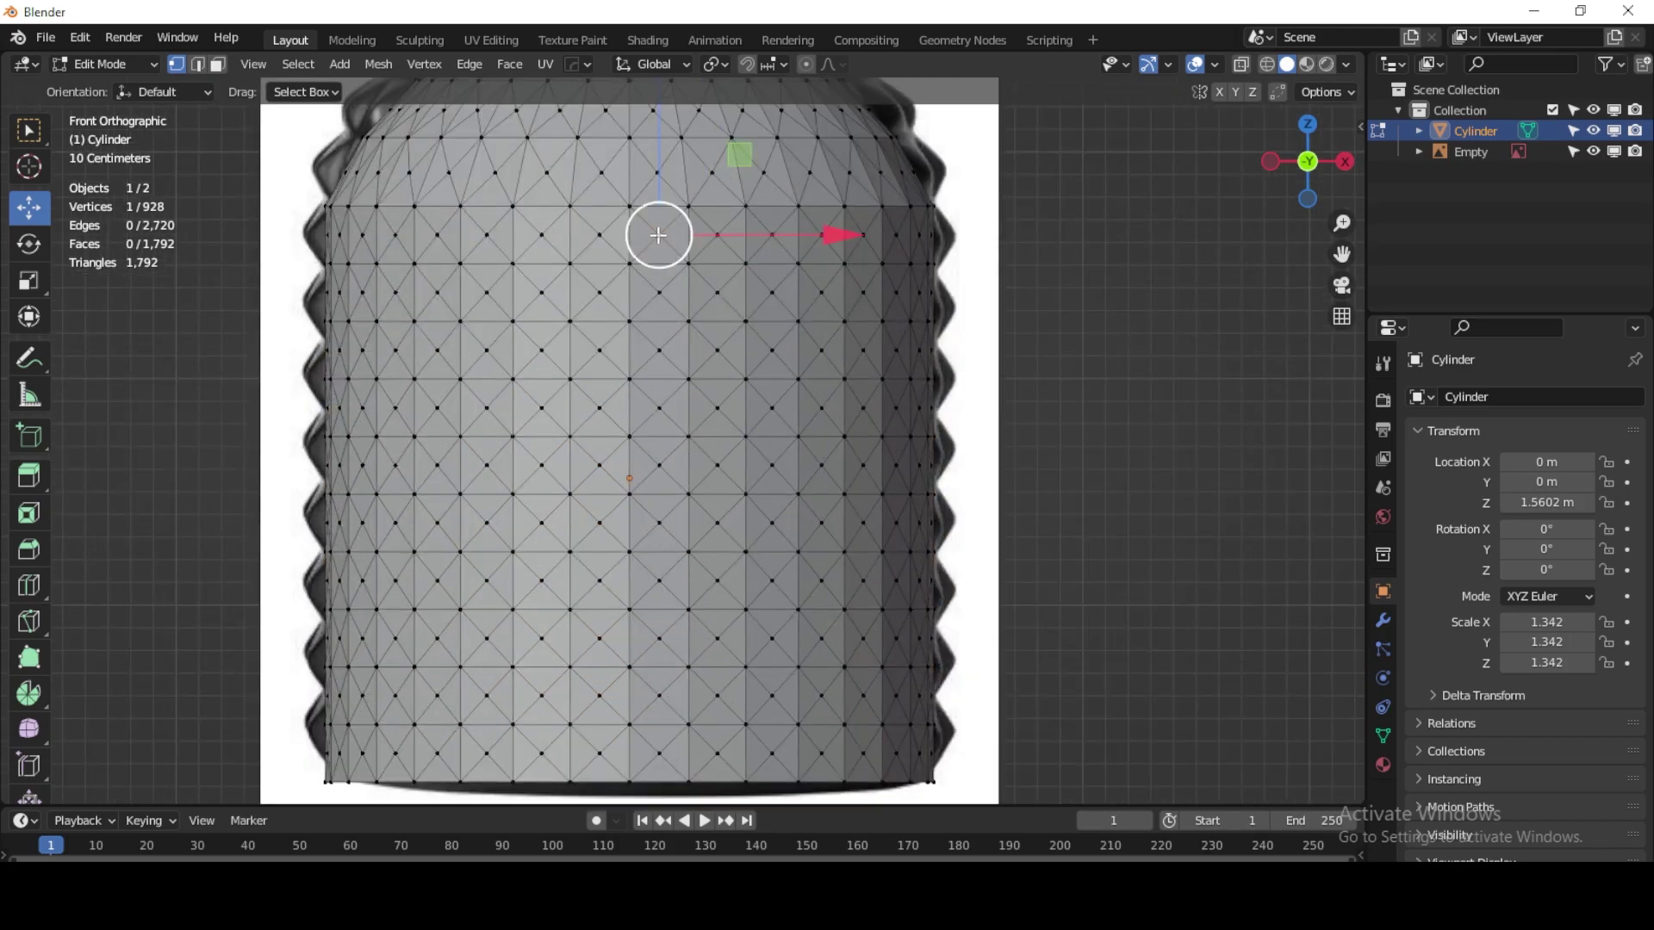
{"action": "scroll", "coordinate": [672, 430], "scroll_direction": "down", "scroll_amount": 1}
{"action": "scroll", "coordinate": [672, 448], "scroll_direction": "down", "scroll_amount": 2}
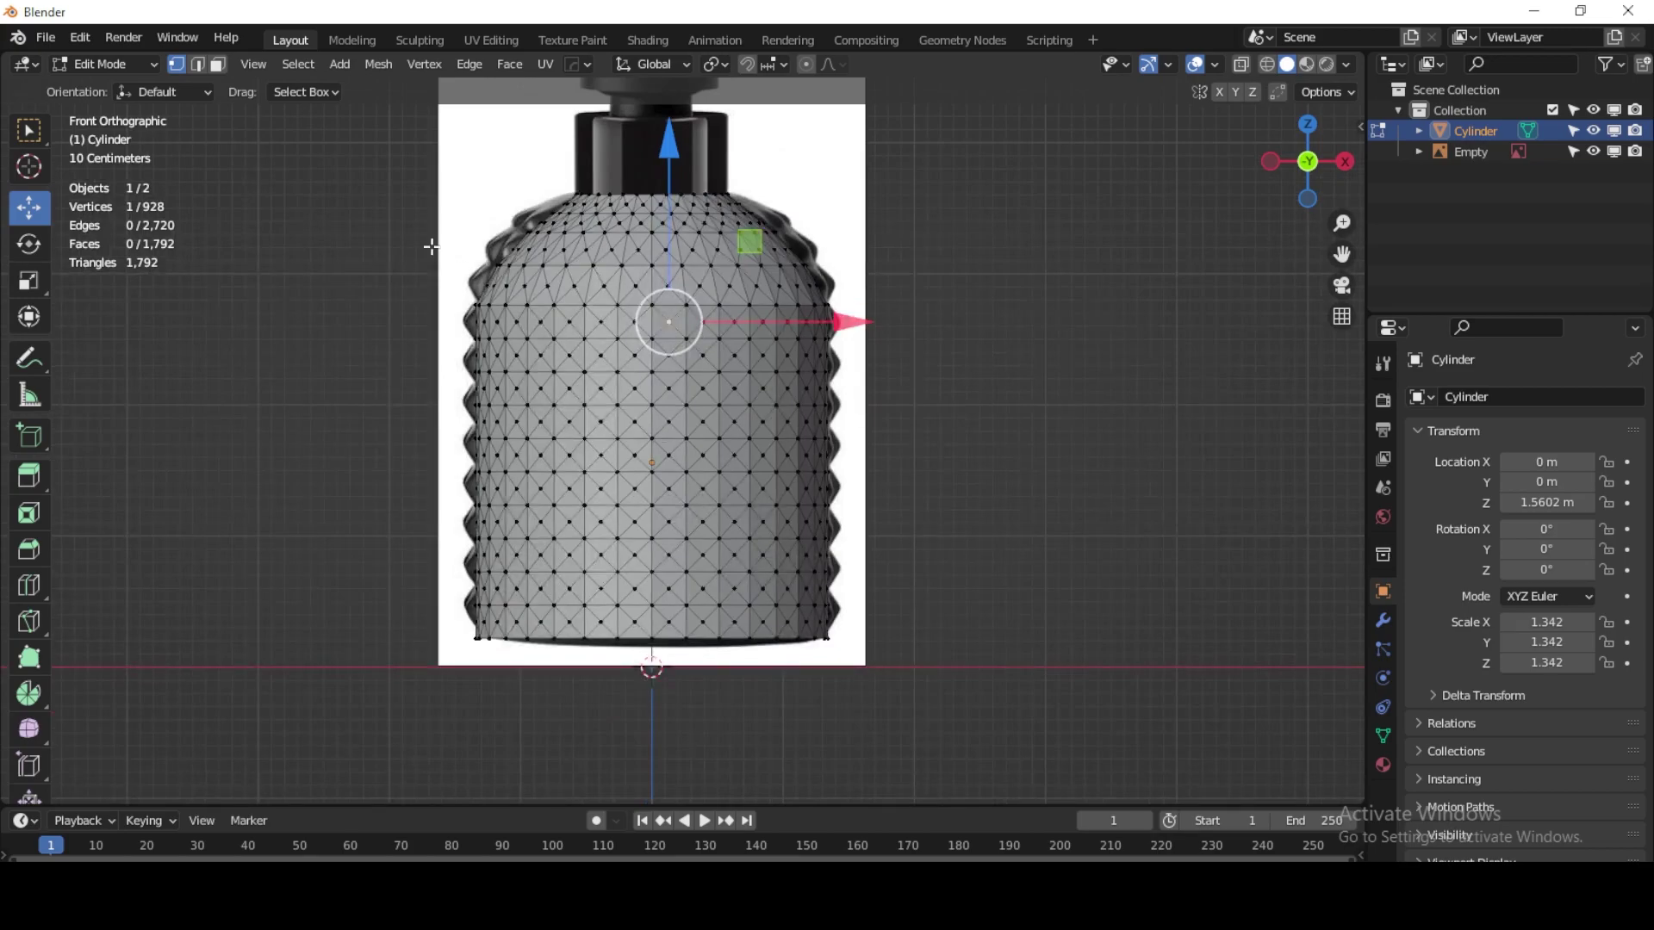
Step: Select all stud-centre vertices via Select Similar by Amount of Adjacent Faces
{"action": "left_click", "coordinate": [306, 65]}
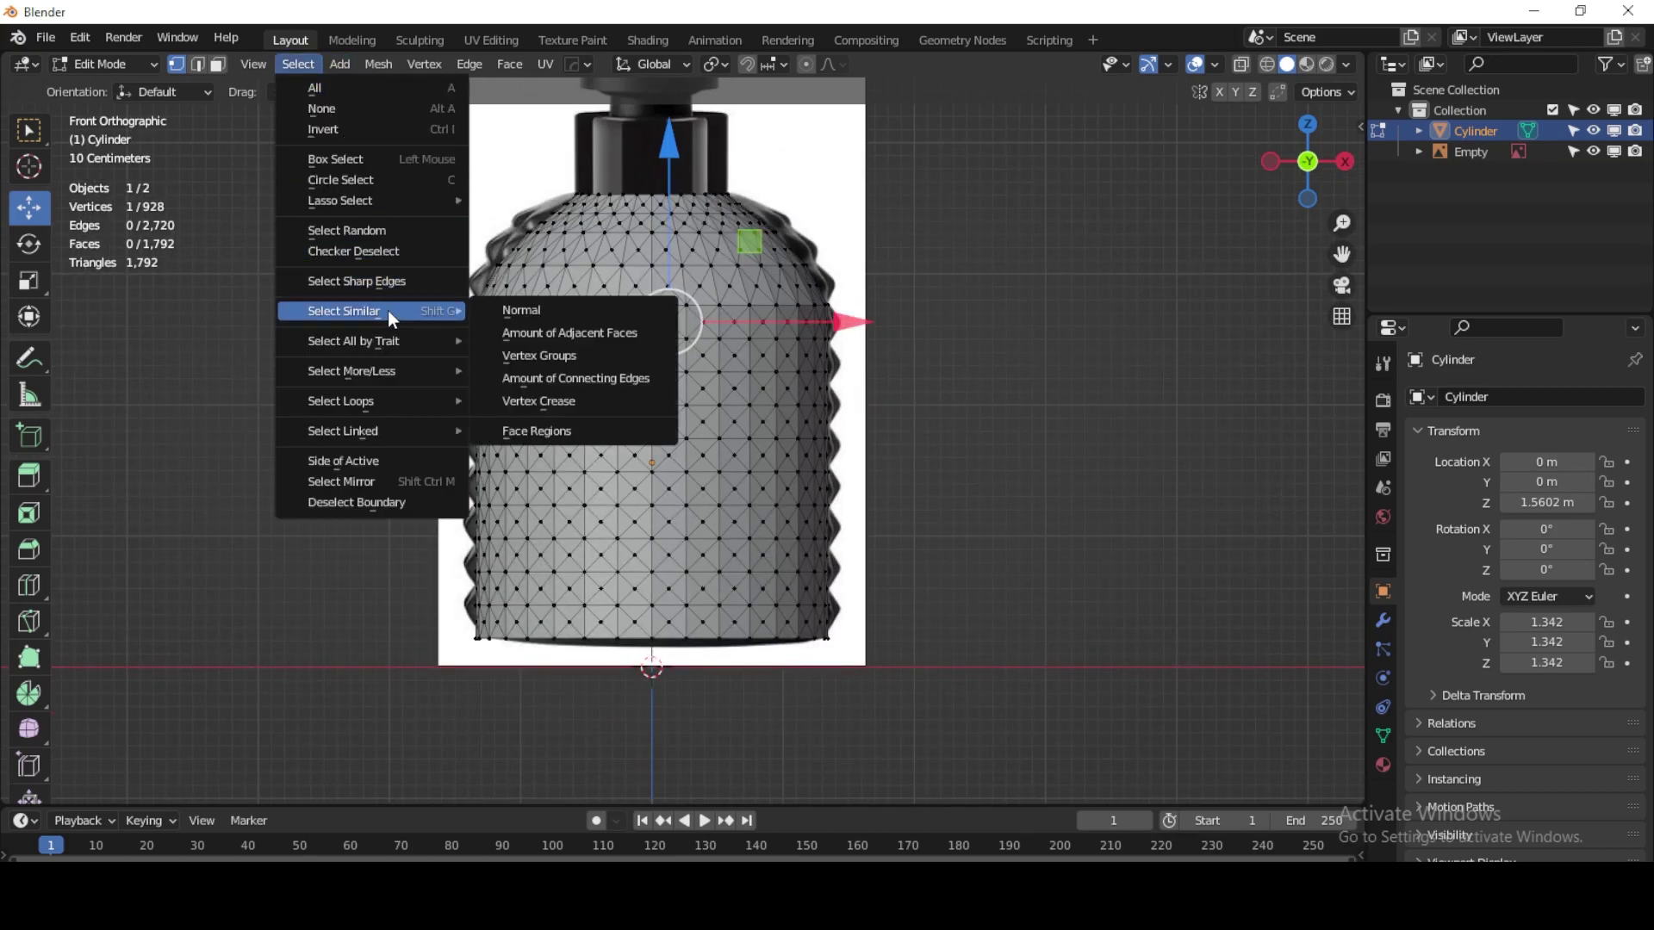
{"action": "left_click", "coordinate": [532, 334]}
{"action": "scroll", "coordinate": [635, 207], "scroll_direction": "up", "scroll_amount": 2}
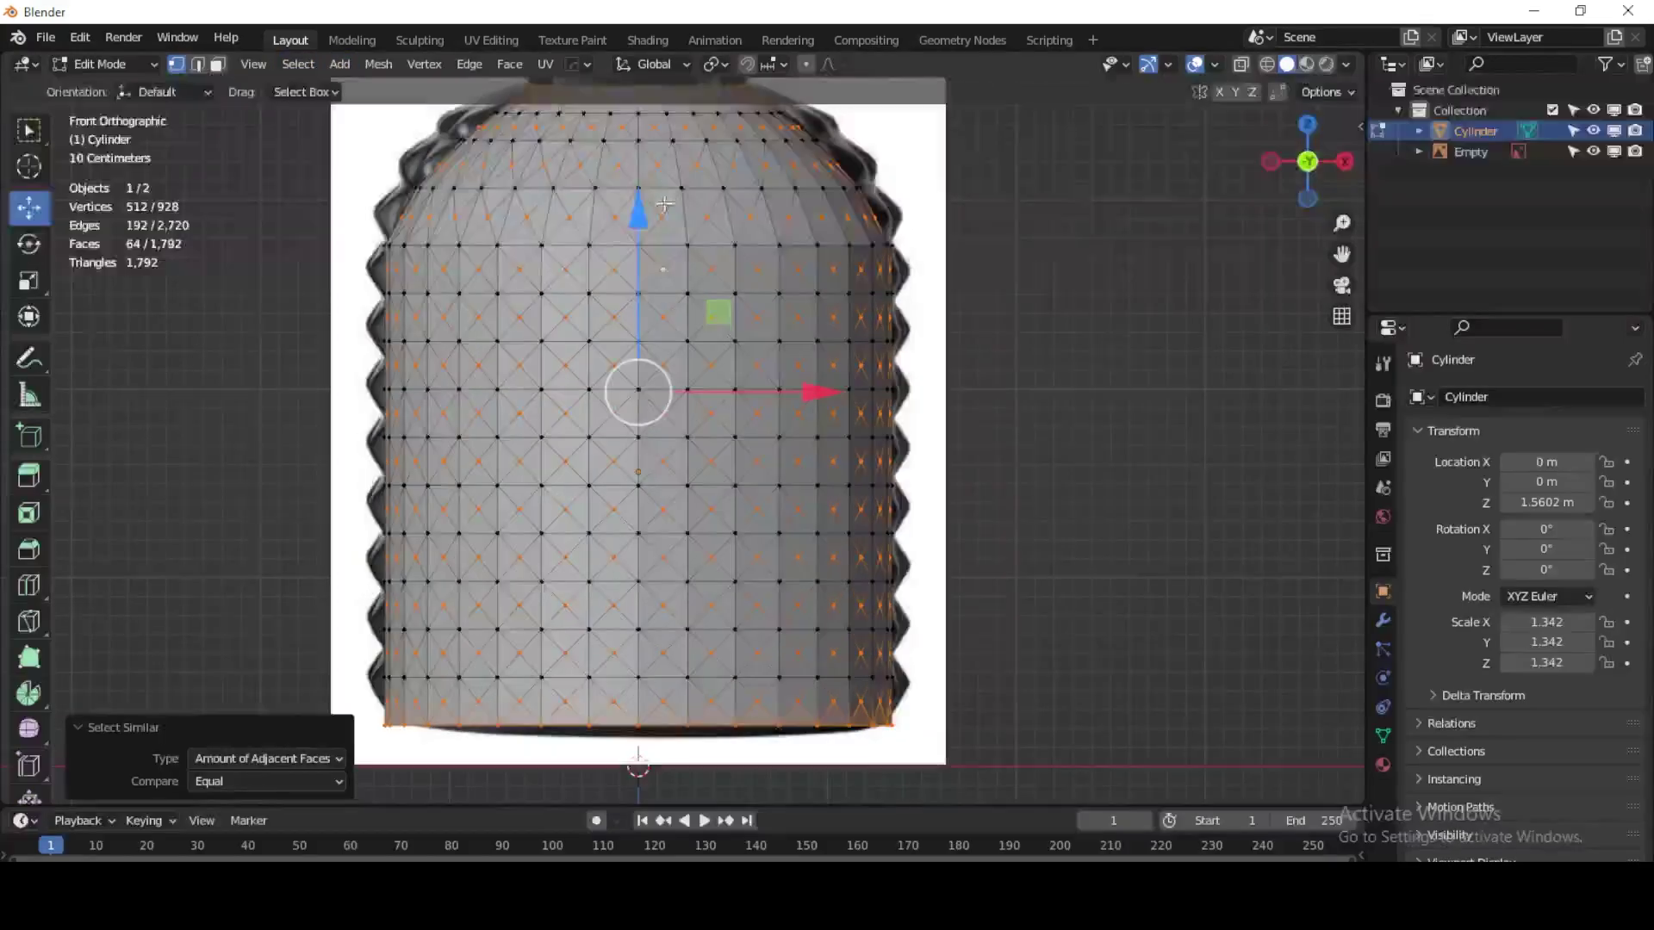
{"action": "scroll", "coordinate": [664, 204], "scroll_direction": "up", "scroll_amount": 1}
{"action": "scroll", "coordinate": [657, 344], "scroll_direction": "up", "scroll_amount": 1}
Step: In X-ray, box-deselect the top and bottom ring vertices, leaving 416 selected, then turn X-ray off
{"action": "key", "text": "alt+z"}
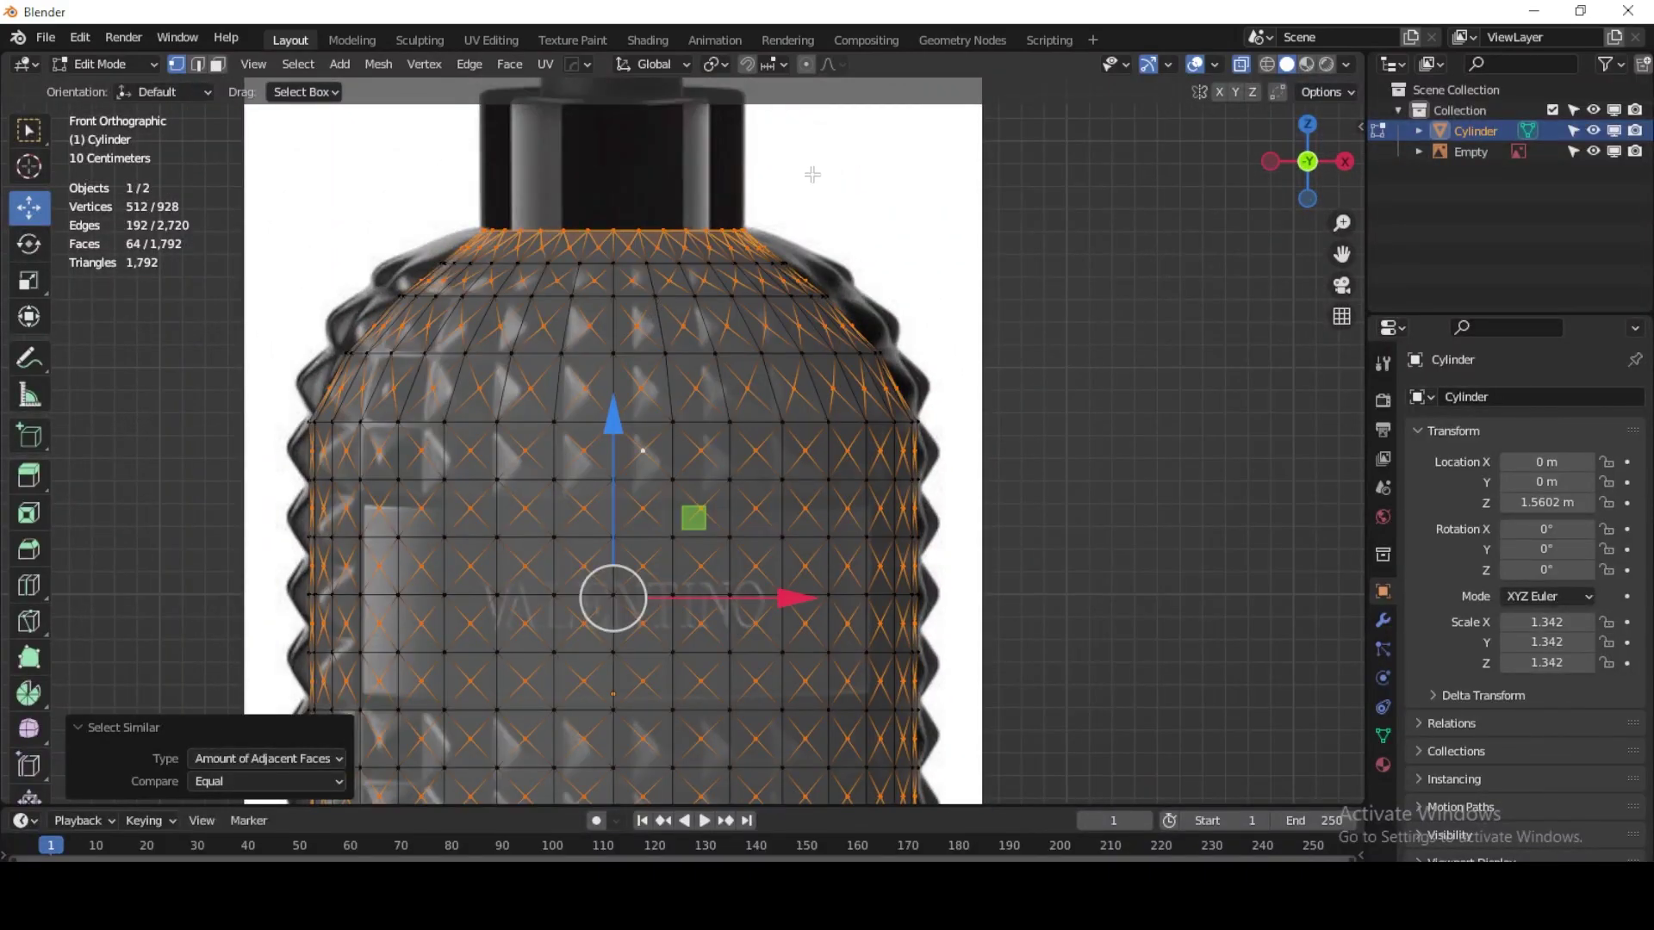
{"action": "key", "text": "w"}
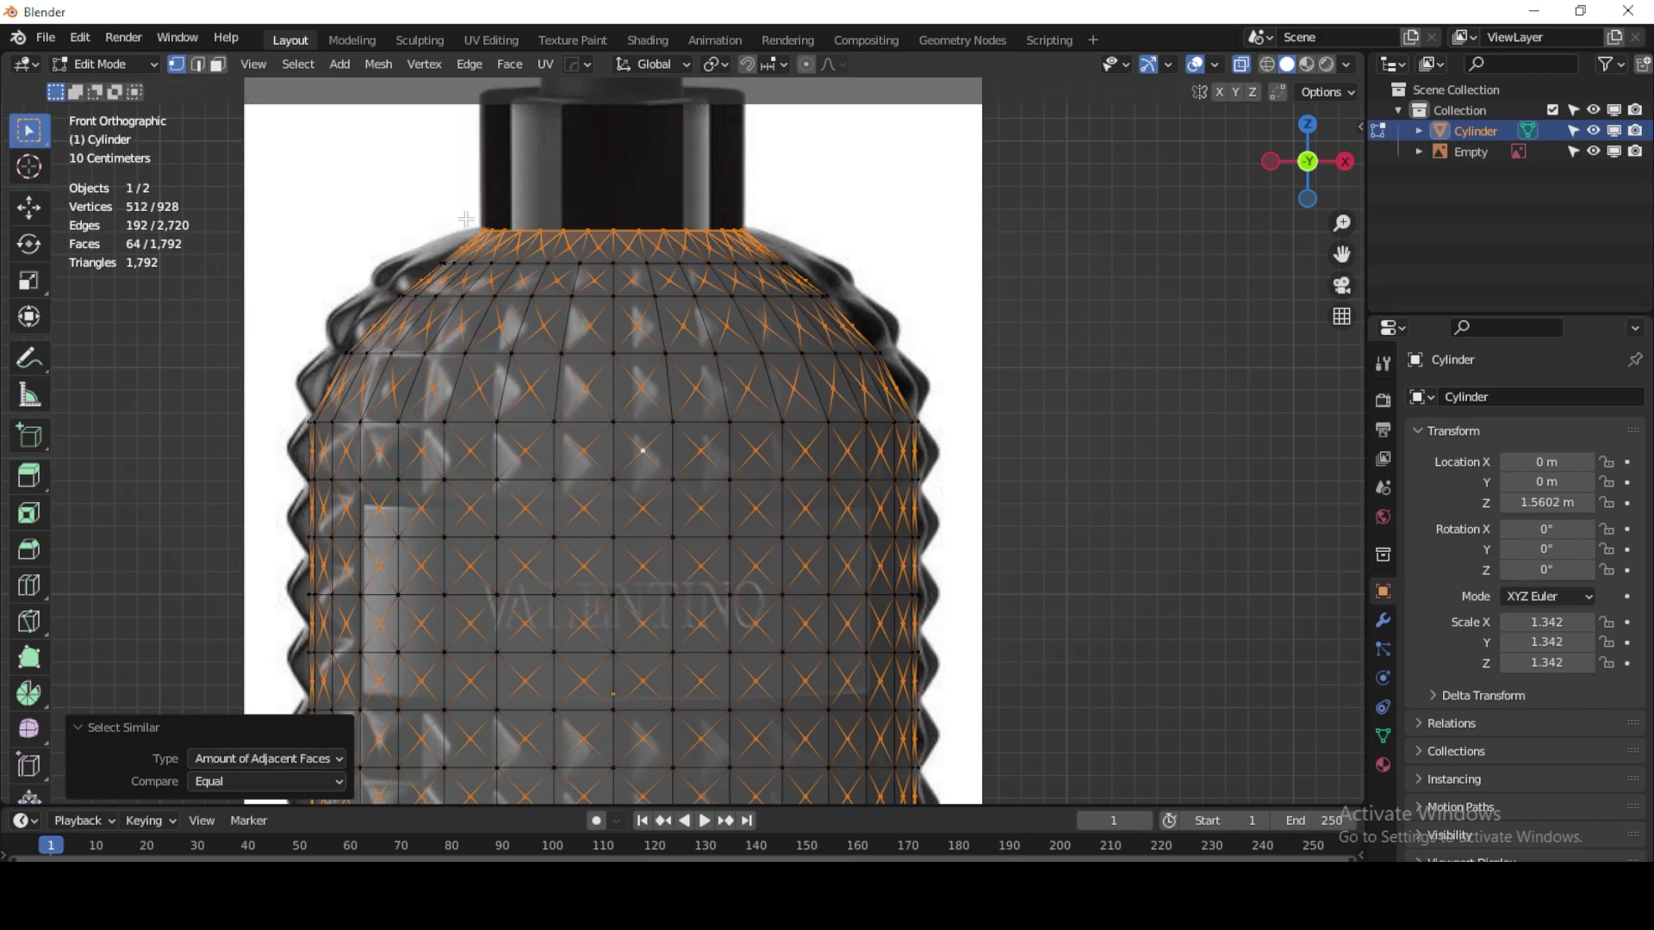
{"action": "left_click_drag", "start_coordinate": [825, 187], "coordinate": [458, 266], "text": "ctrl"}
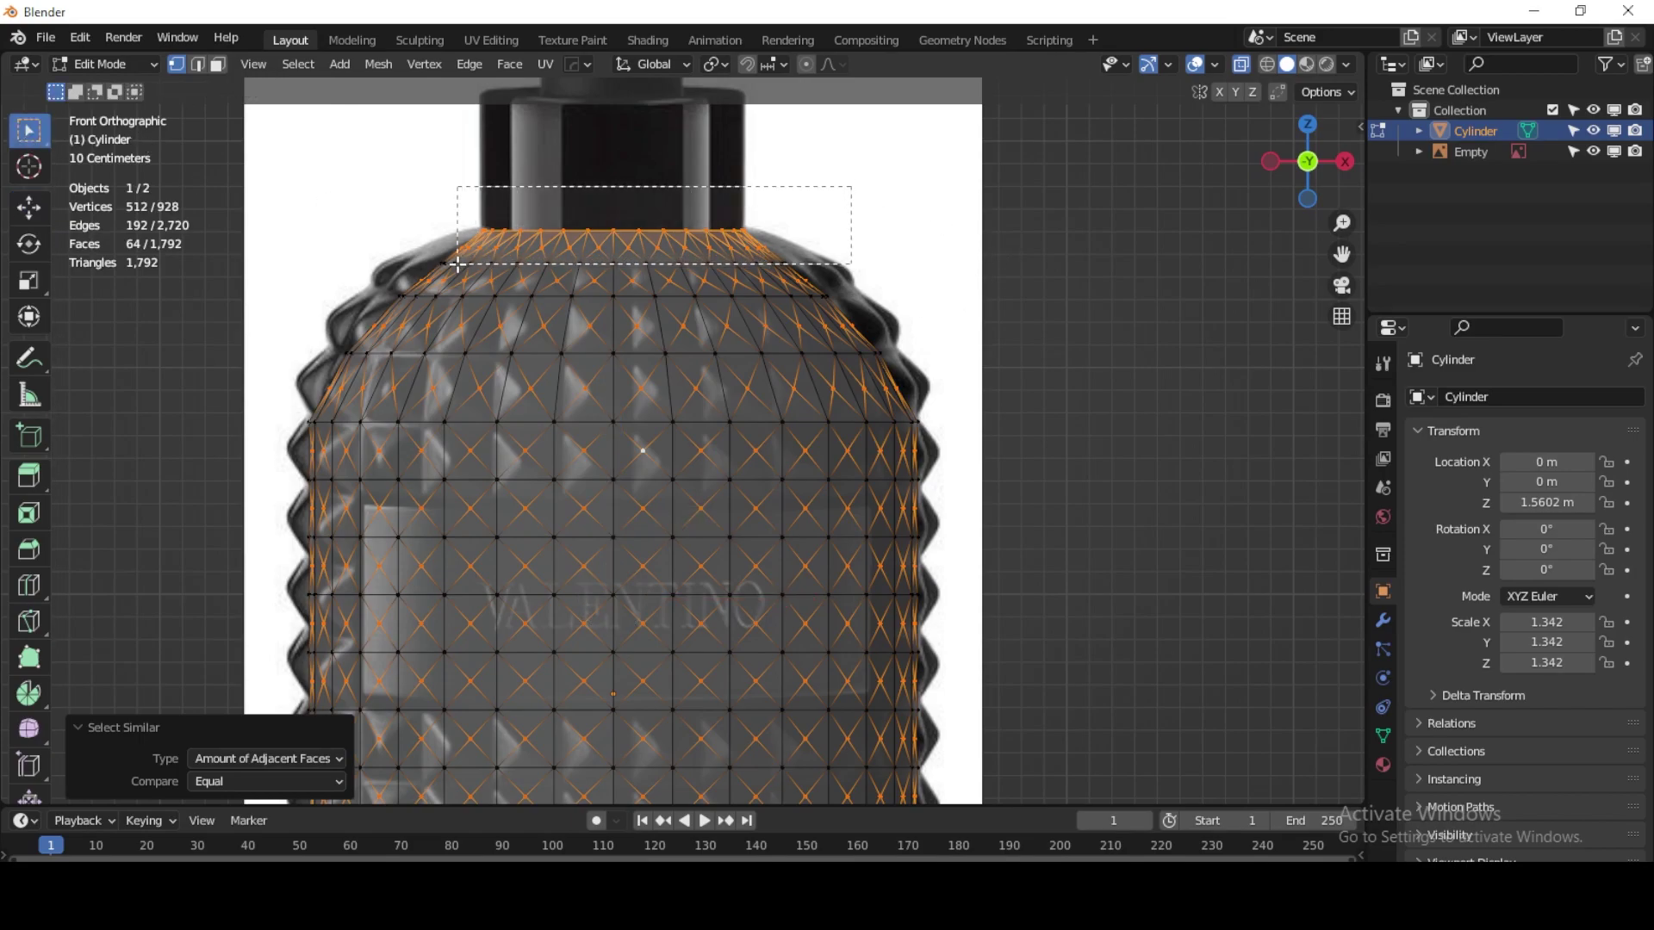
{"action": "scroll", "coordinate": [746, 214], "scroll_direction": "down", "scroll_amount": 2}
{"action": "middle_click_drag", "start_coordinate": [709, 602], "coordinate": [724, 162], "text": "shift"}
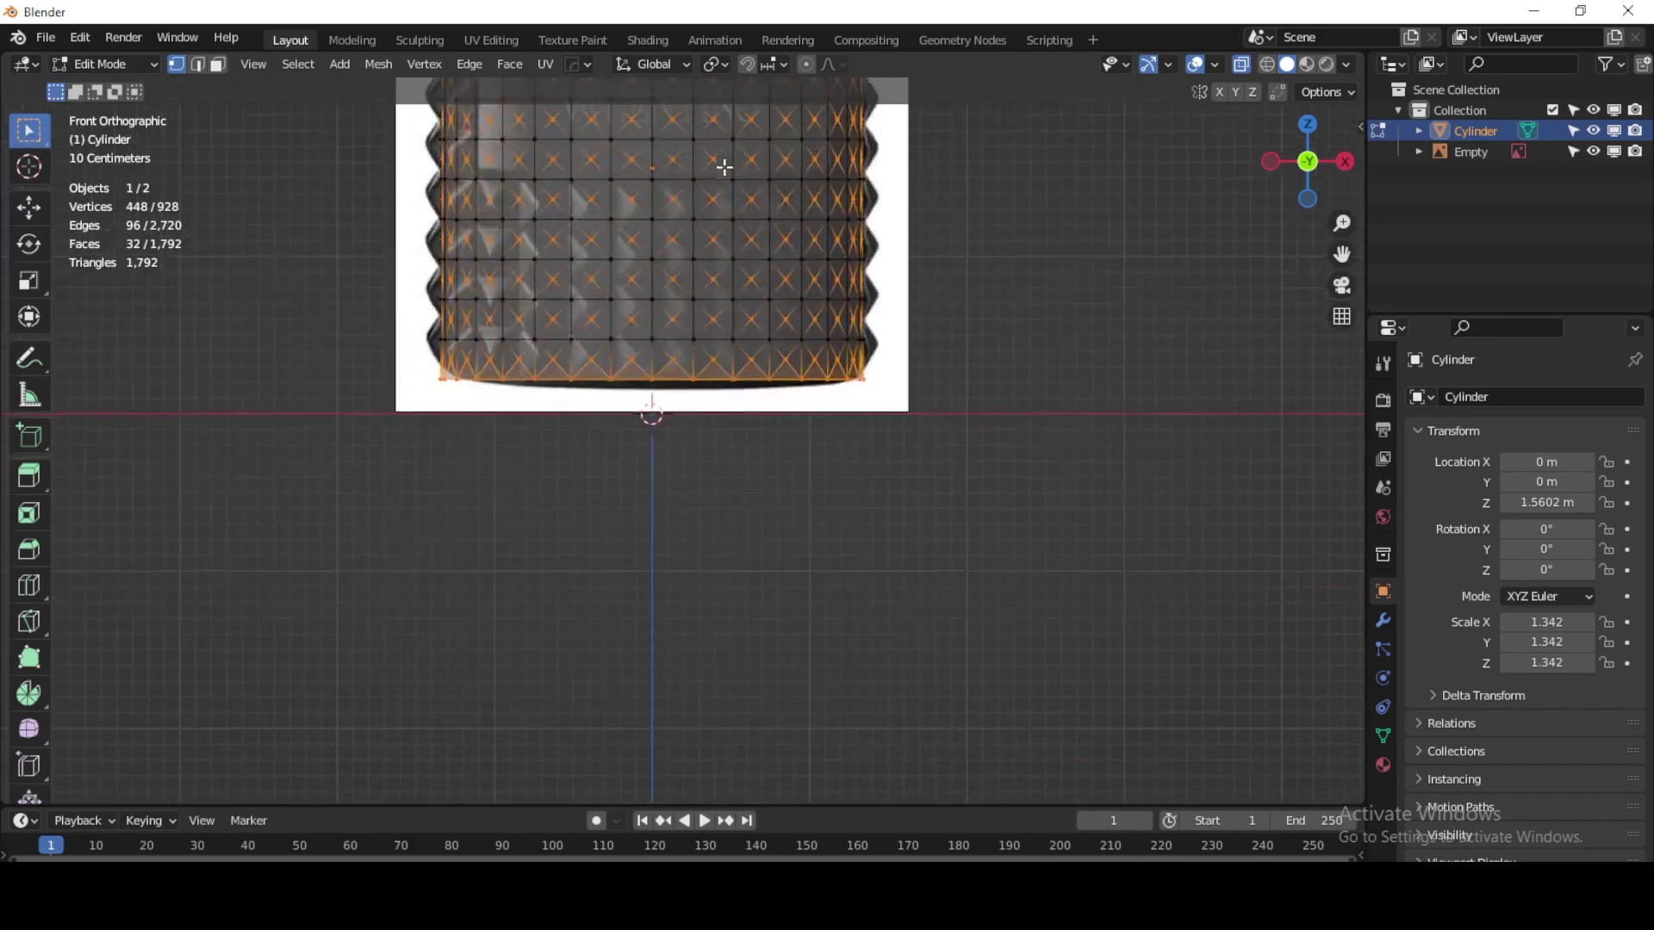
{"action": "scroll", "coordinate": [760, 411], "scroll_direction": "up", "scroll_amount": 2}
{"action": "left_click_drag", "start_coordinate": [1026, 429], "coordinate": [204, 332]}
{"action": "scroll", "coordinate": [528, 614], "scroll_direction": "down", "scroll_amount": 3}
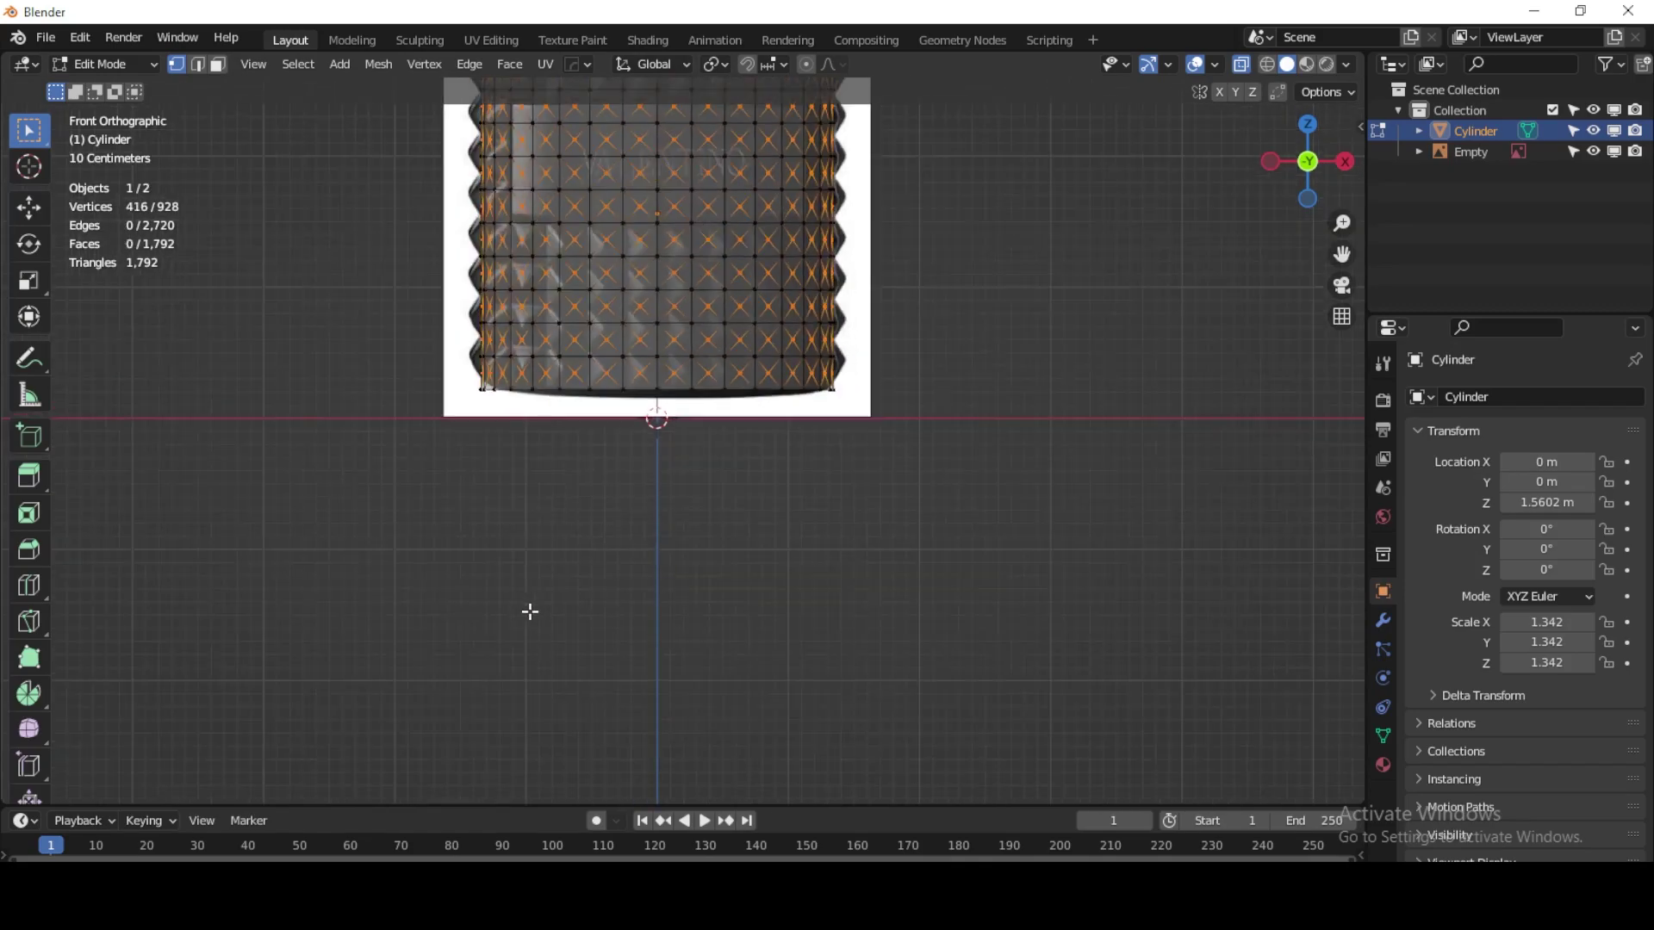
{"action": "scroll", "coordinate": [620, 413], "scroll_direction": "up", "scroll_amount": 2, "text": "shift"}
{"action": "scroll", "coordinate": [614, 486], "scroll_direction": "up", "scroll_amount": 4, "text": "shift"}
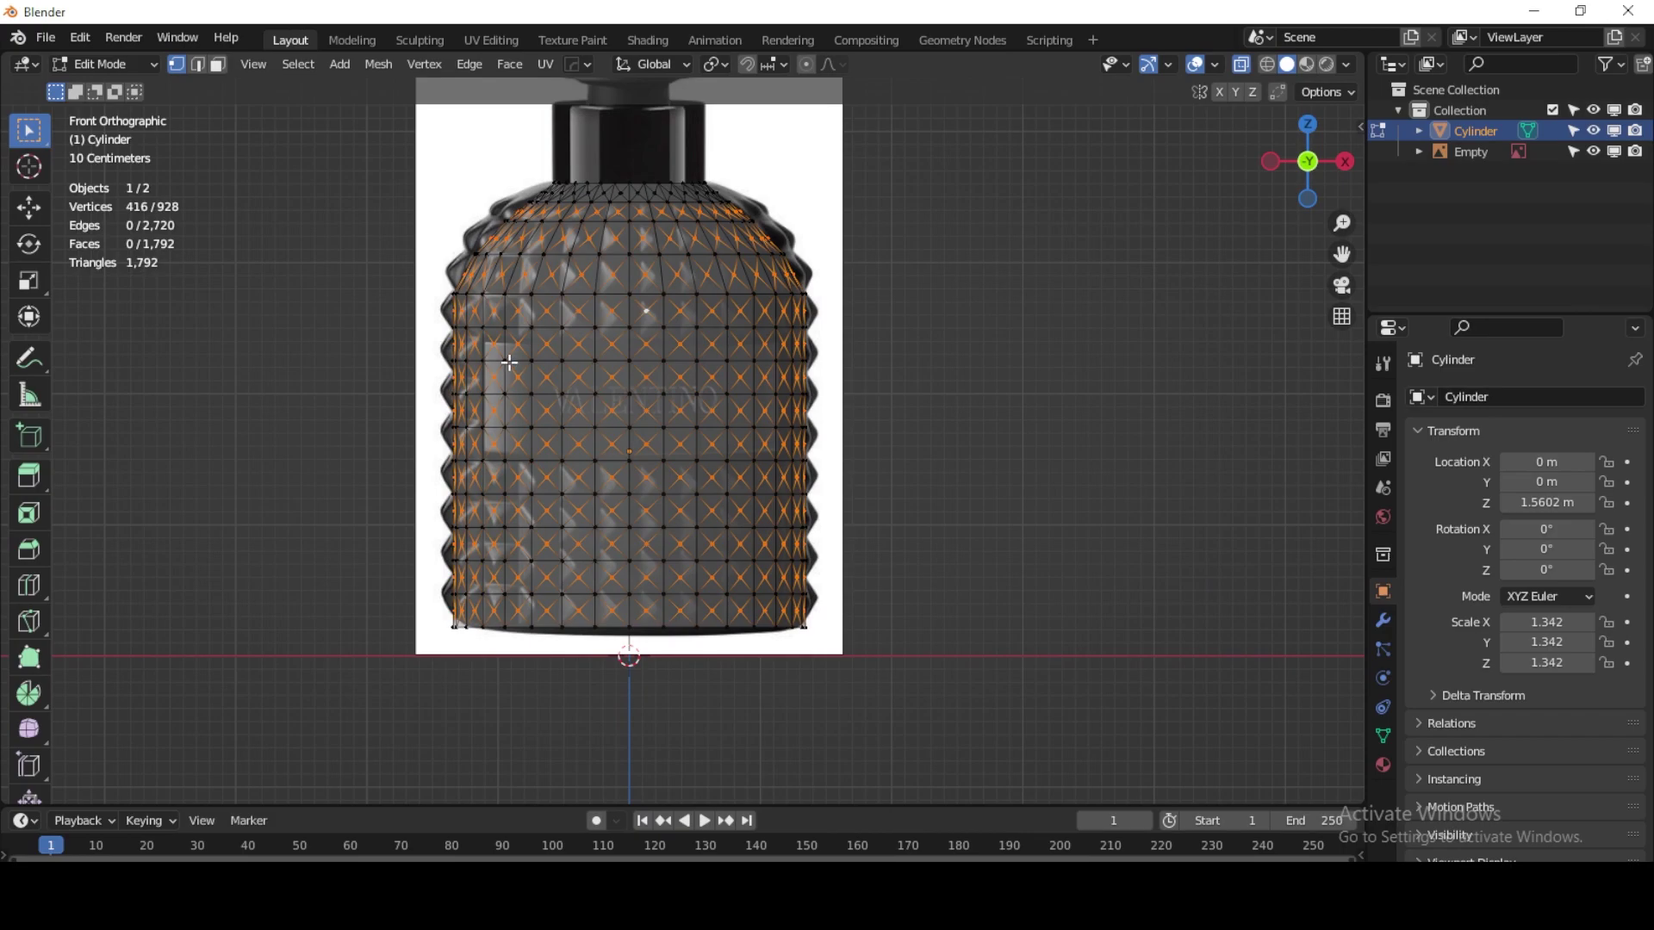
{"action": "key", "text": "alt+z"}
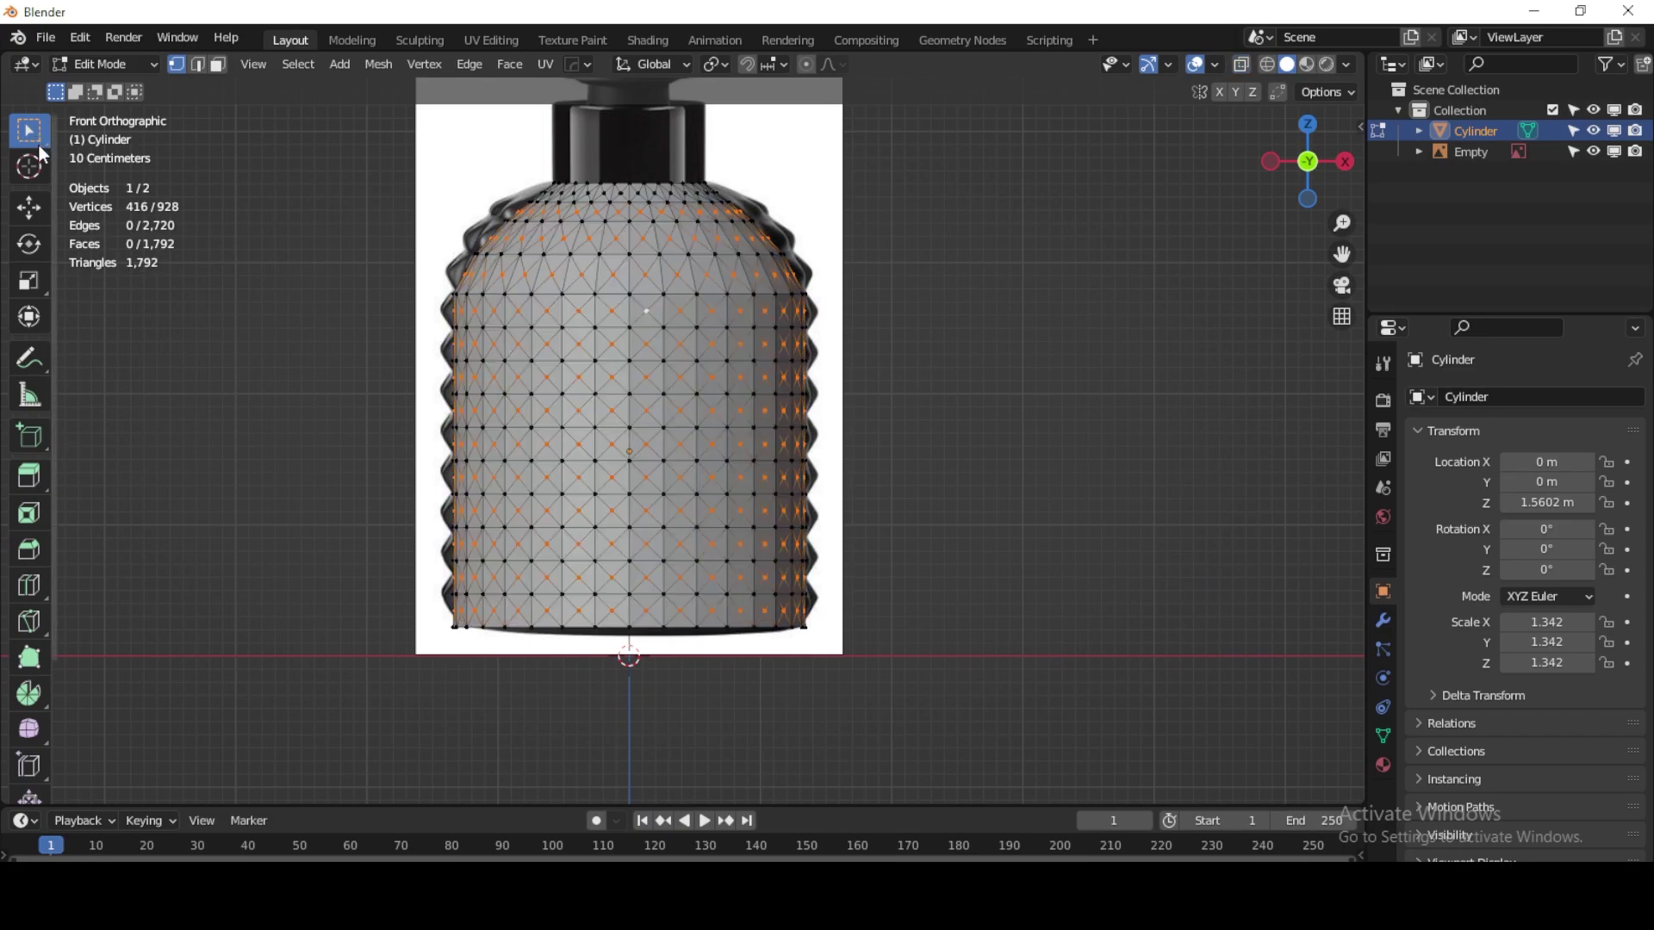
Step: With circle select, deselect several front stud-centre vertices, leaving 386 of 928 selected
{"action": "mouse_move", "coordinate": [38, 143]}
{"action": "left_mouse_down"}
{"action": "mouse_move", "coordinate": [117, 194]}
{"action": "mouse_move", "coordinate": [120, 218]}
{"action": "left_mouse_up"}
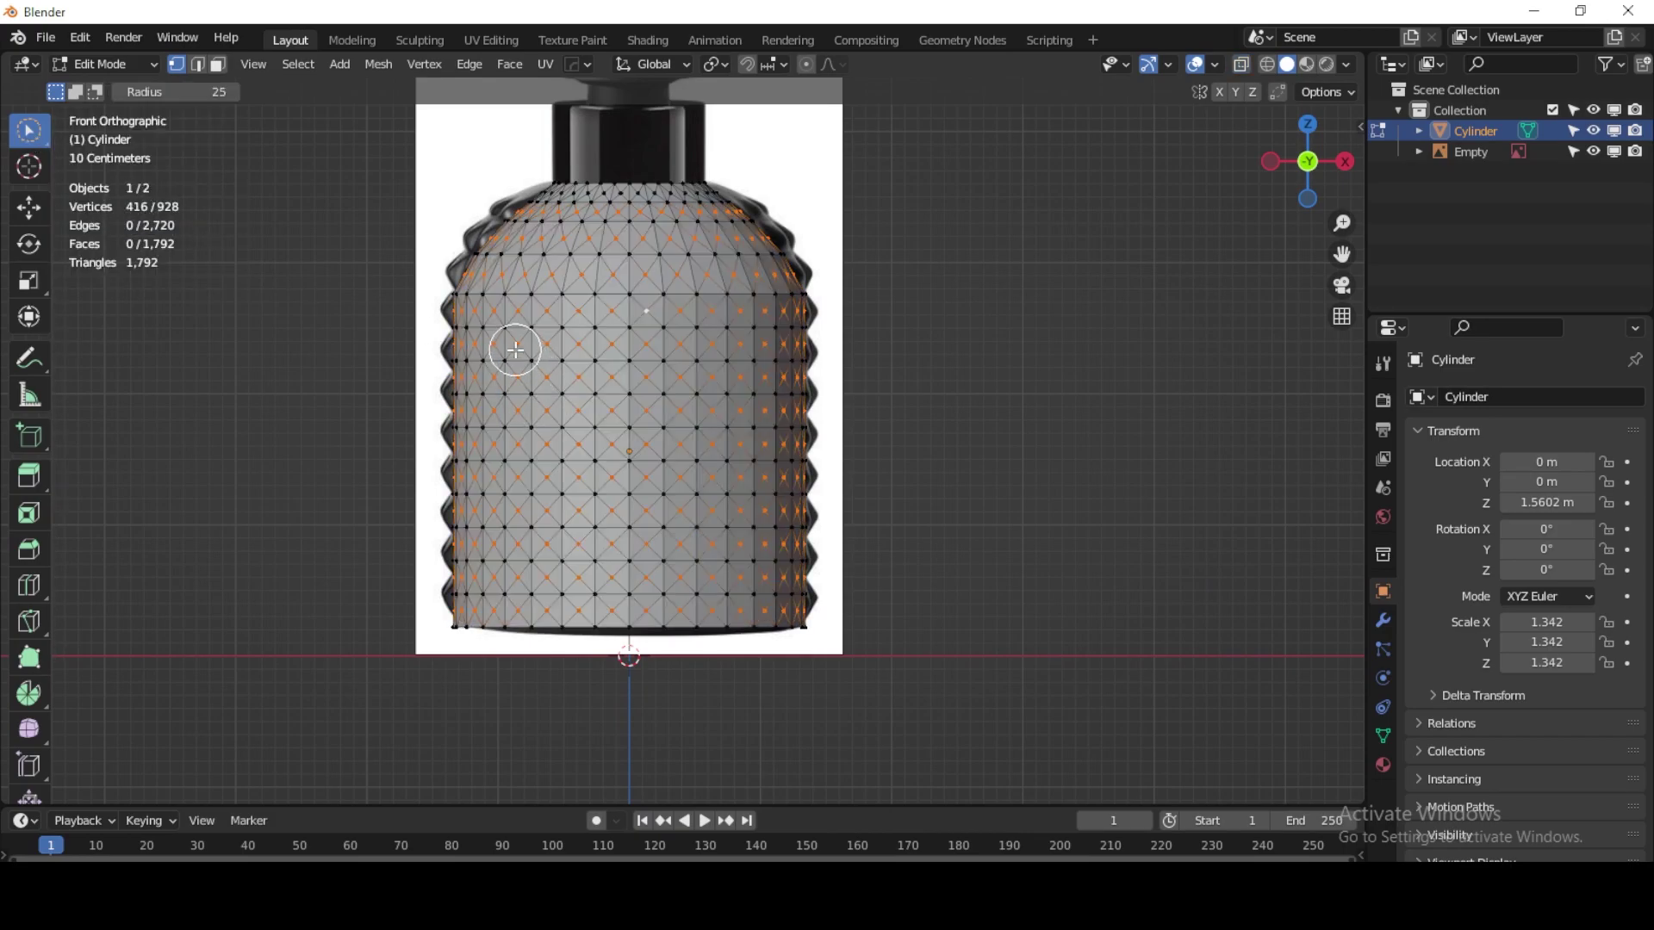
{"action": "key", "text": "z"}
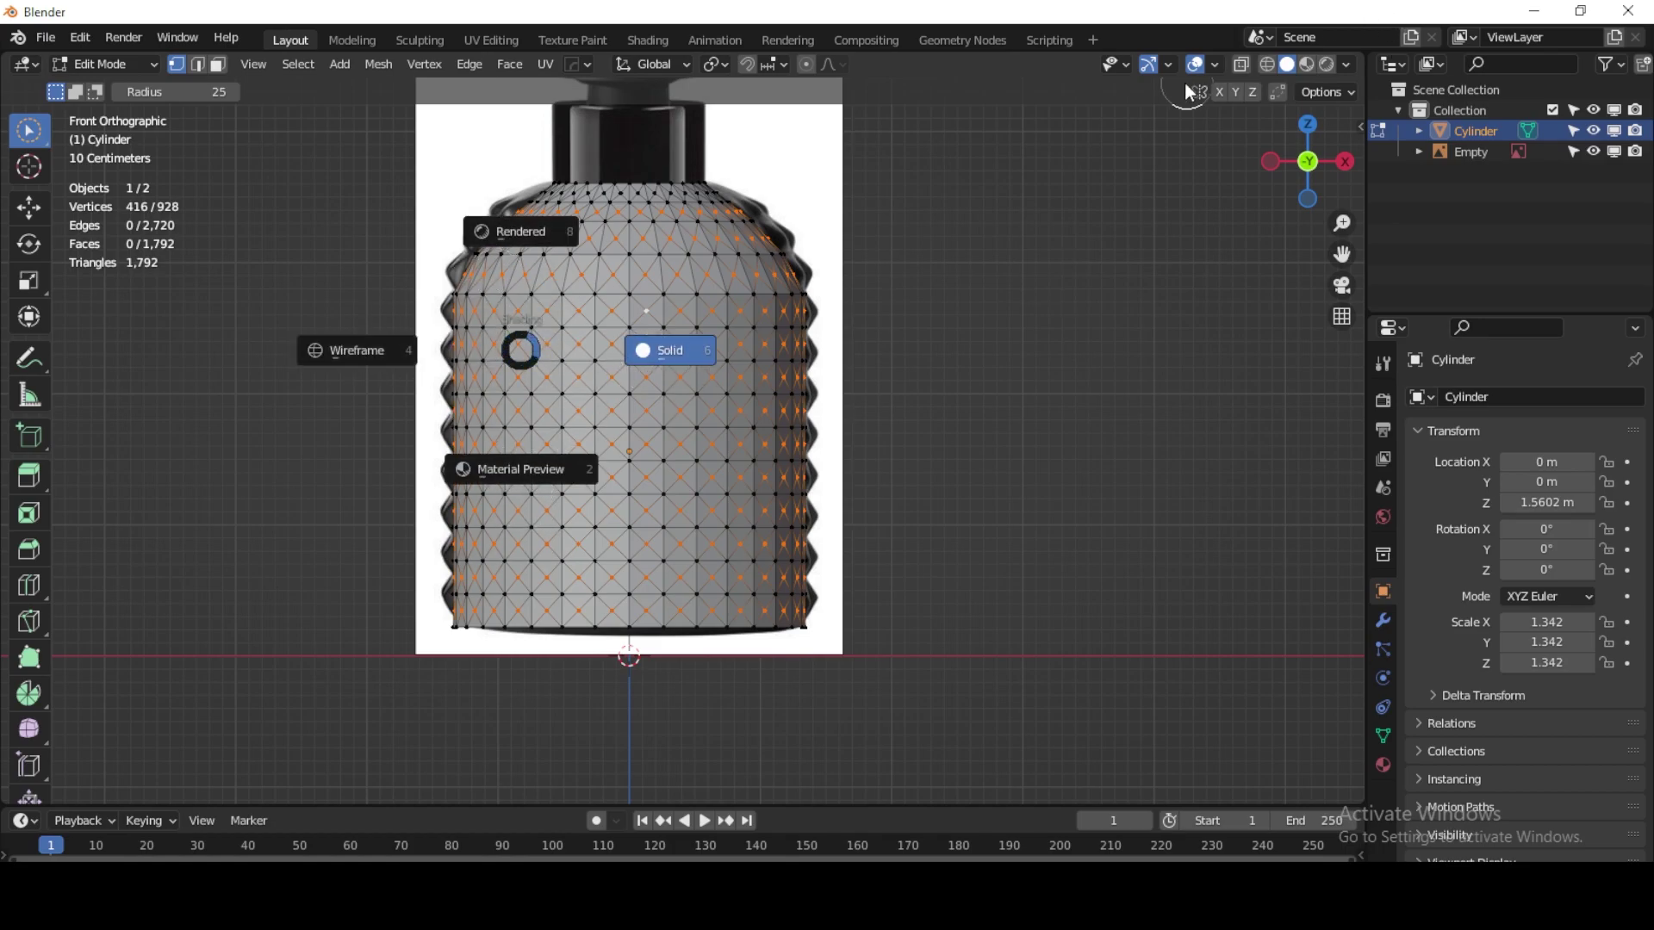
{"action": "left_click", "coordinate": [1243, 67]}
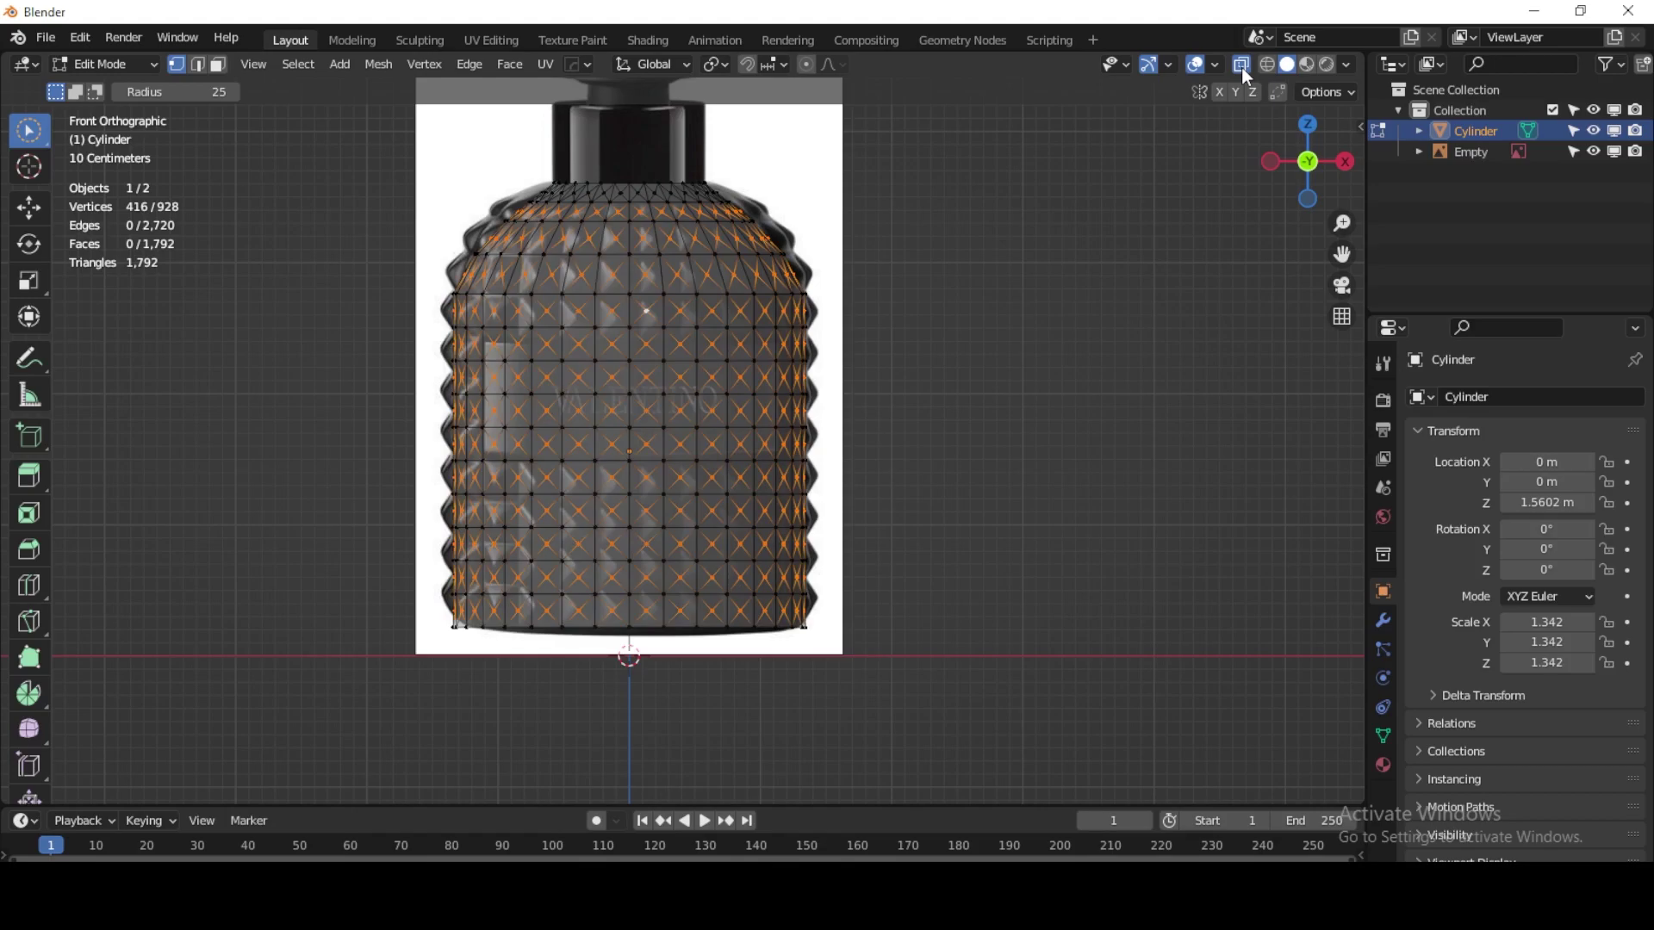
{"action": "left_click", "coordinate": [1243, 67]}
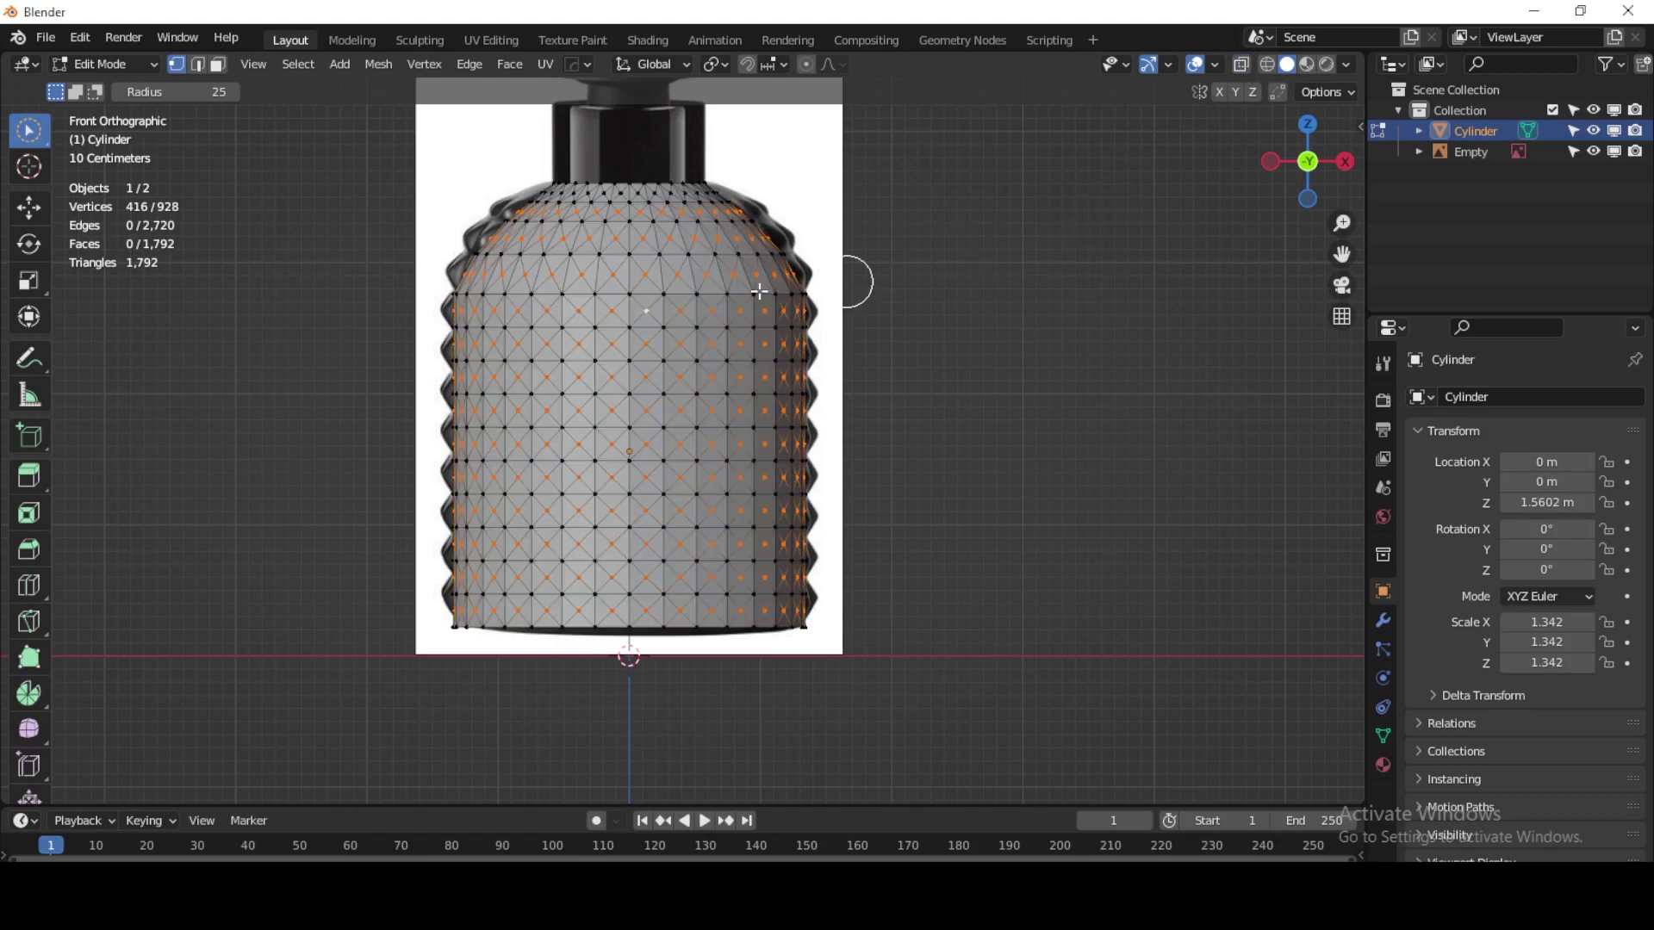
{"action": "scroll", "coordinate": [504, 359], "scroll_direction": "up", "scroll_amount": 2}
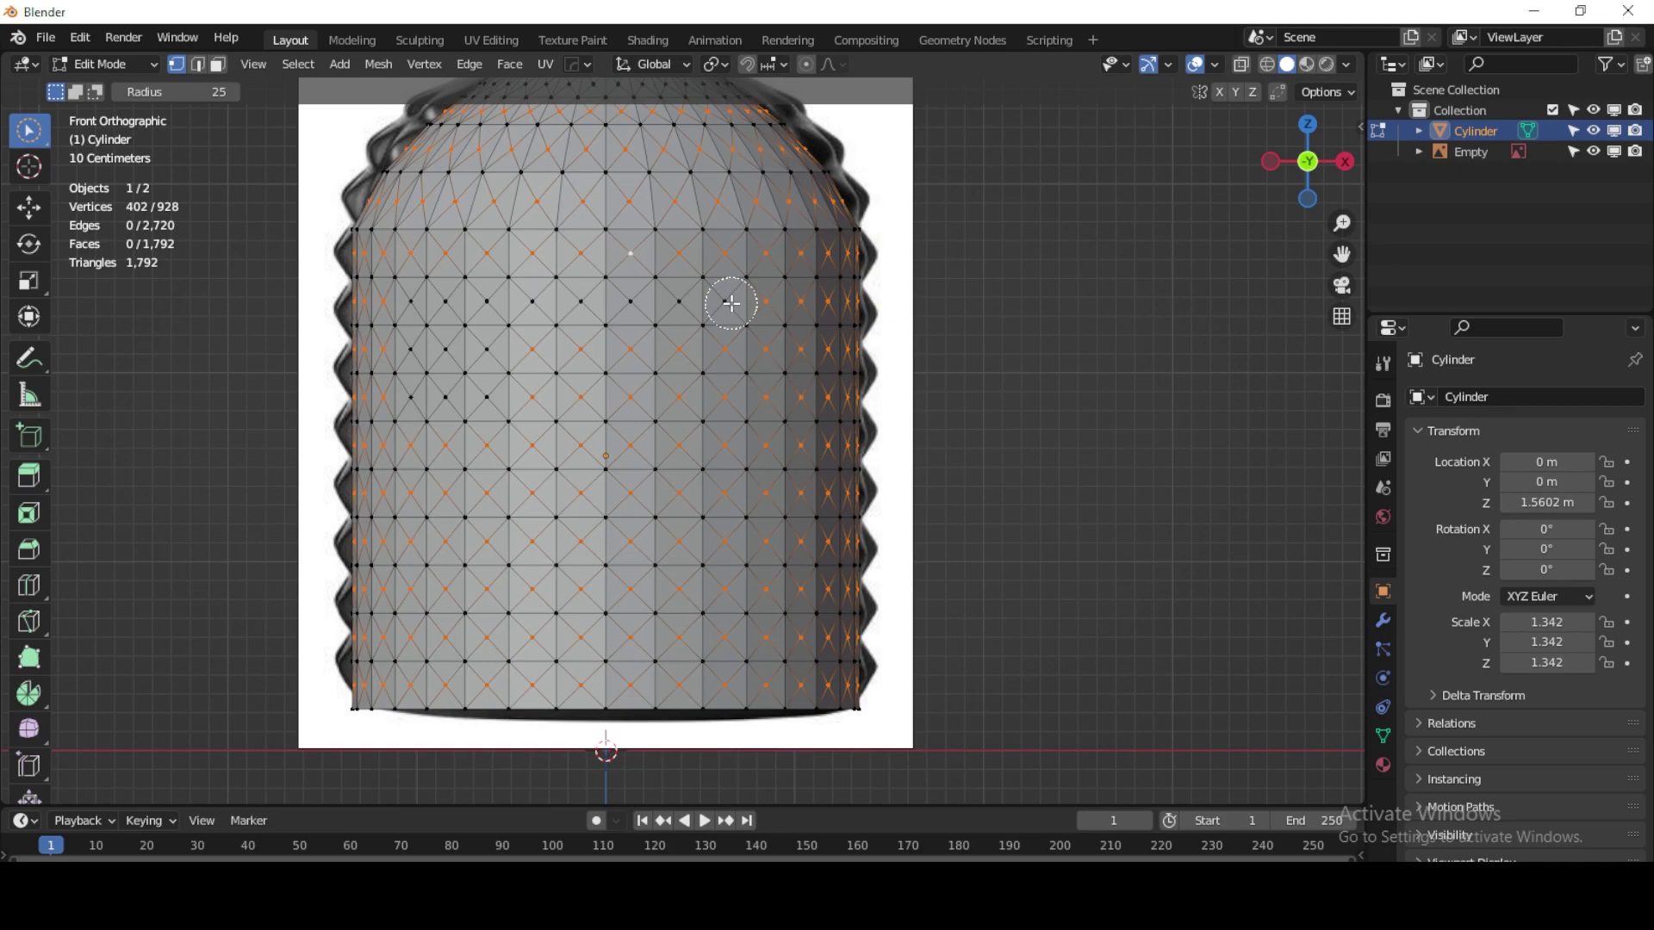
{"action": "left_click_drag", "start_coordinate": [741, 303], "coordinate": [769, 347], "text": "ctrl"}
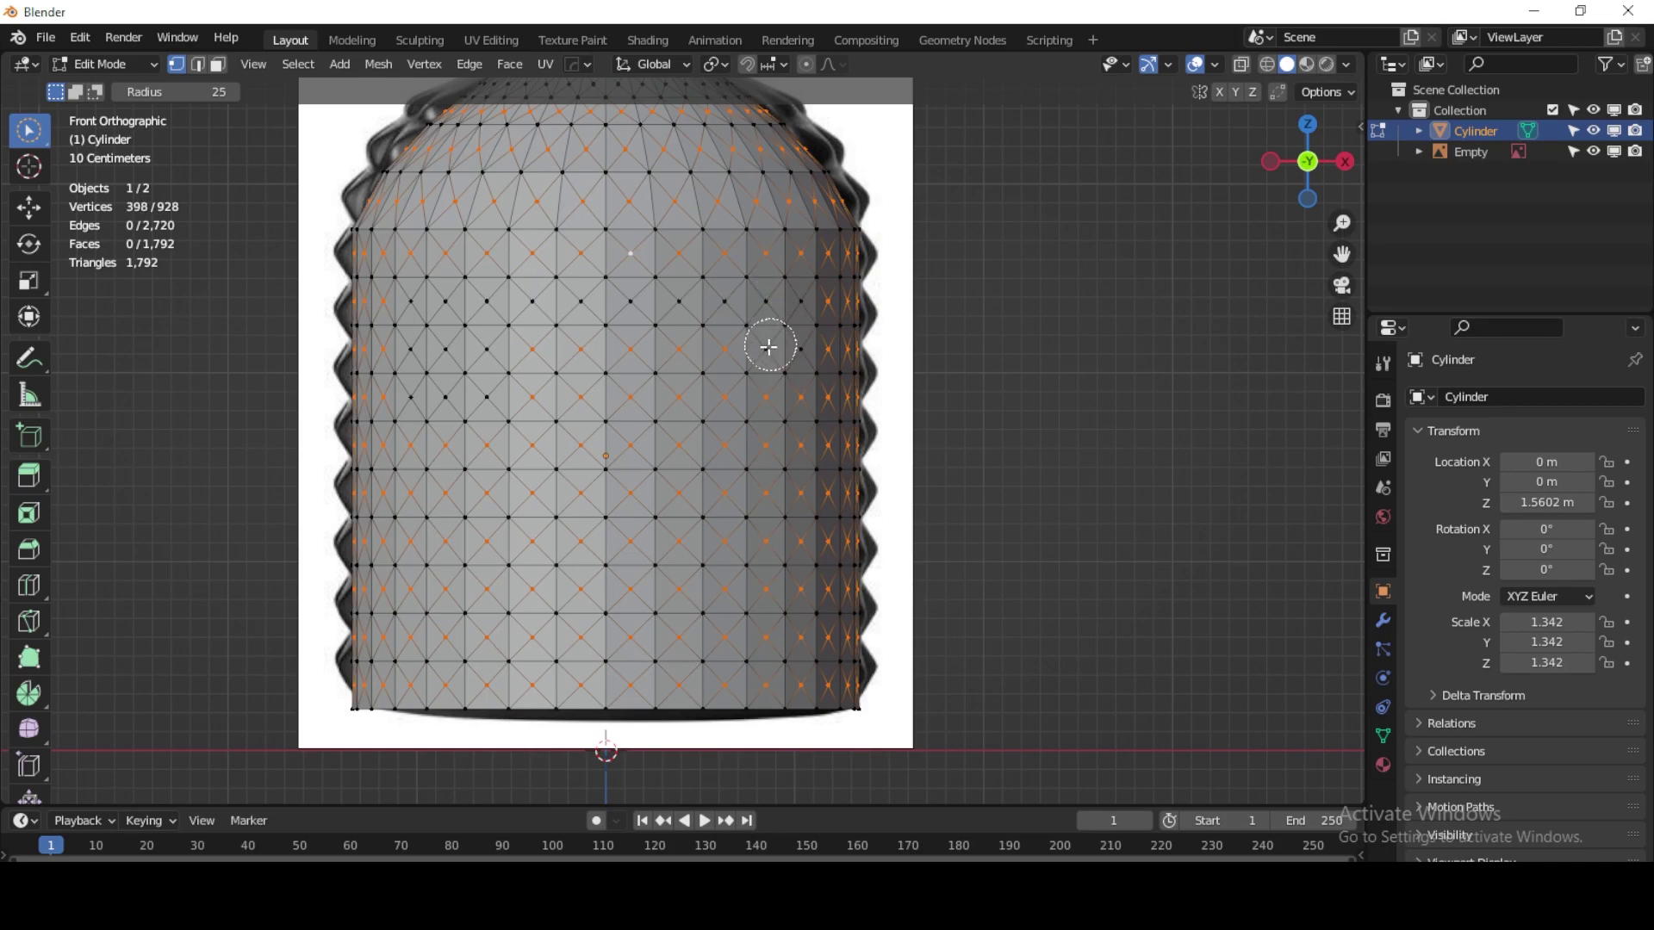
{"action": "left_click_drag", "start_coordinate": [674, 387], "coordinate": [764, 377], "text": "ctrl"}
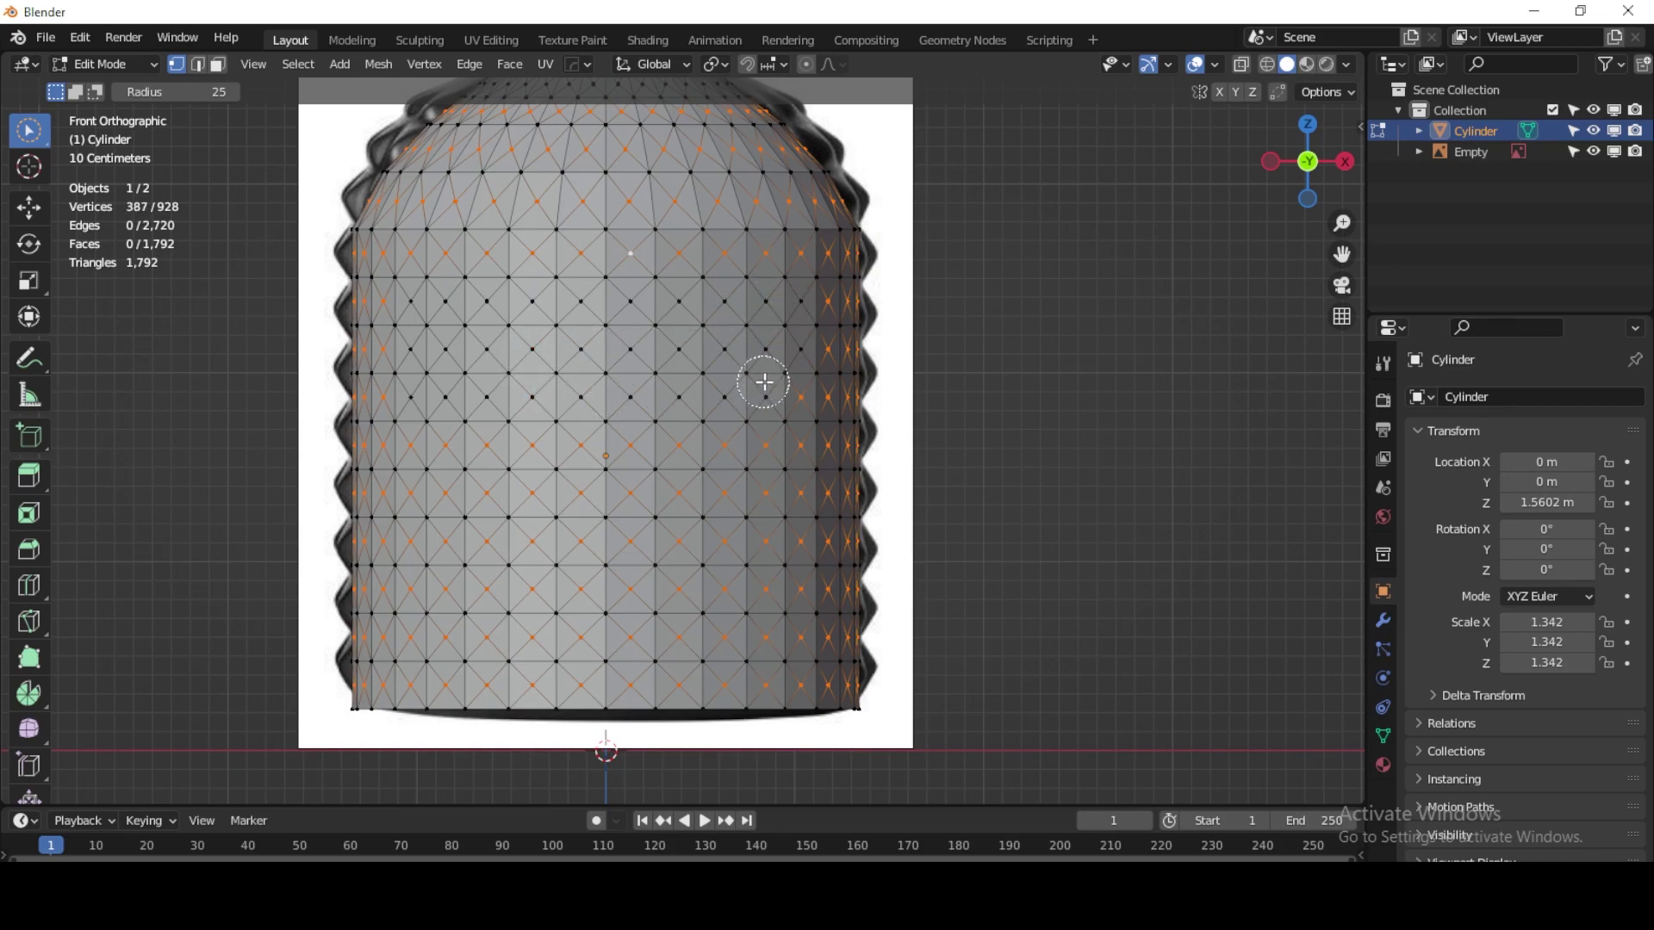
{"action": "scroll", "coordinate": [812, 336], "scroll_direction": "down", "scroll_amount": 2}
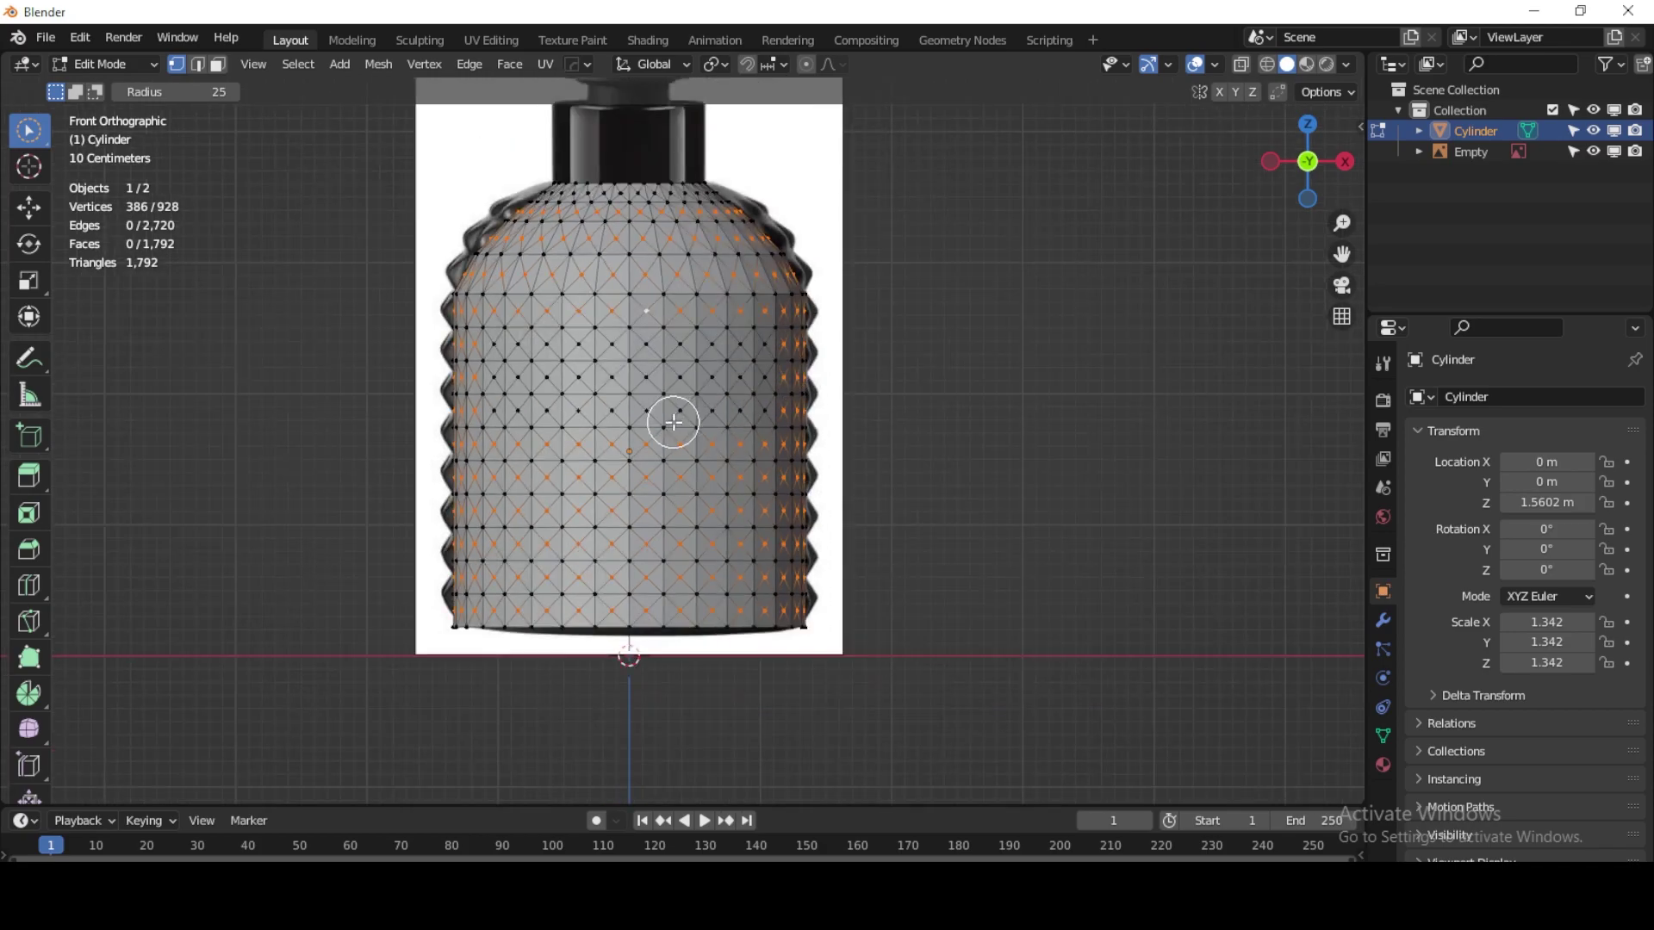
Step: Push the 386 stud-centre vertices outward 0.0693 m with Shrink/Fatten, then switch to edge select
{"action": "key", "text": "alt+s"}
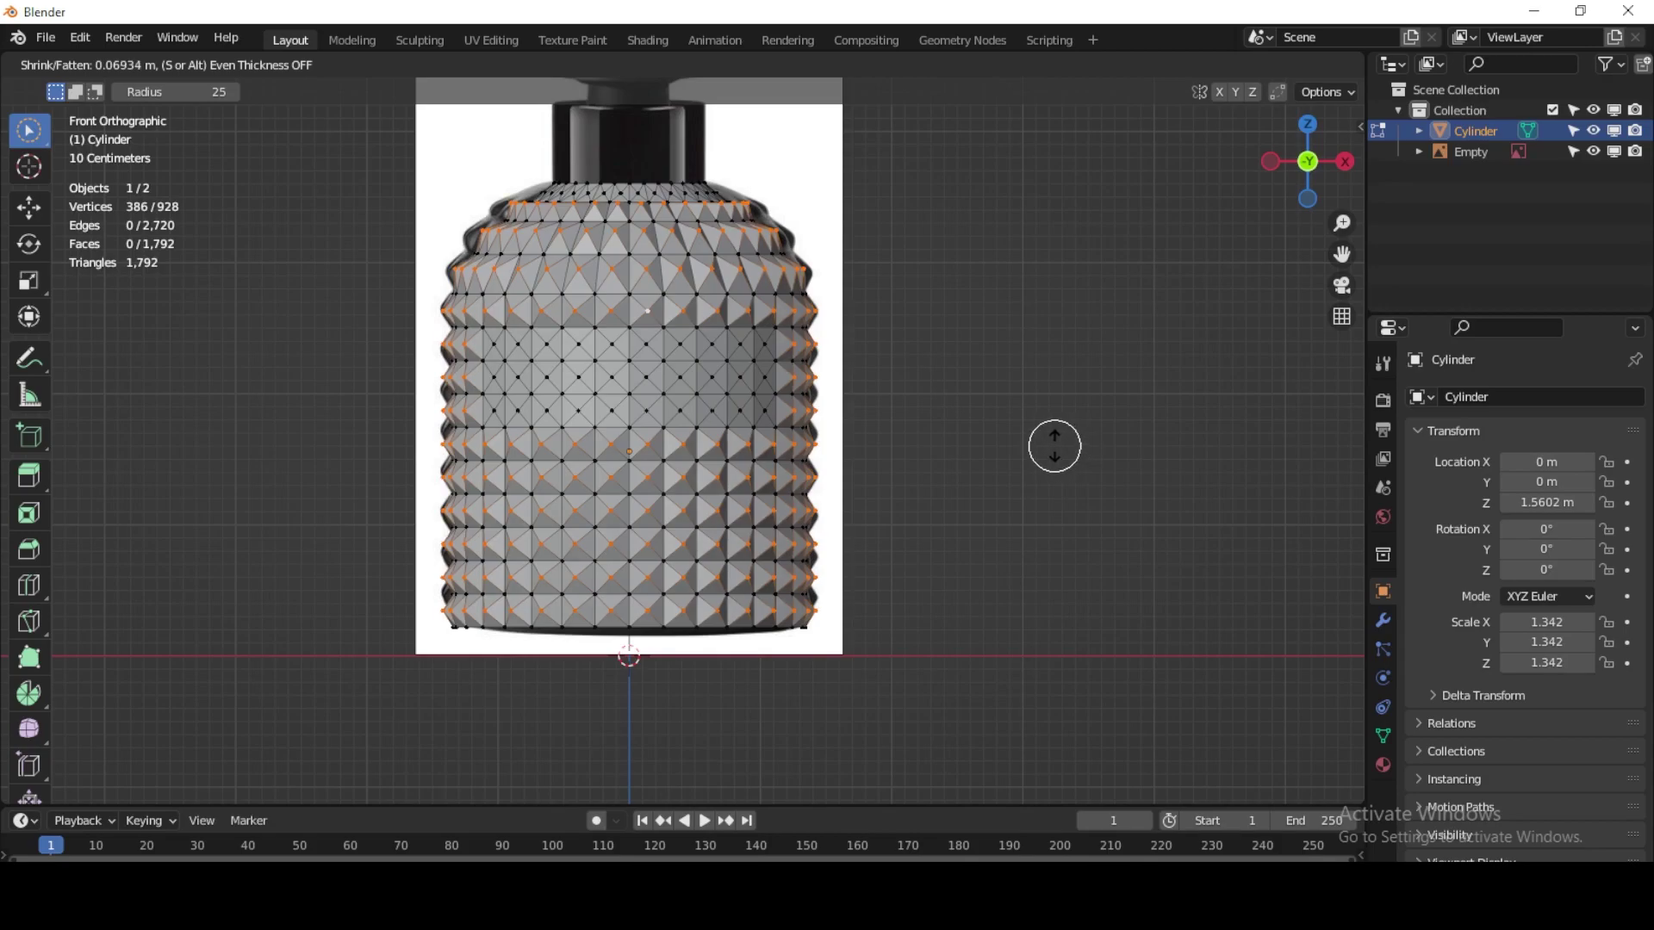
{"action": "left_click", "coordinate": [1054, 446]}
{"action": "left_click", "coordinate": [124, 69]}
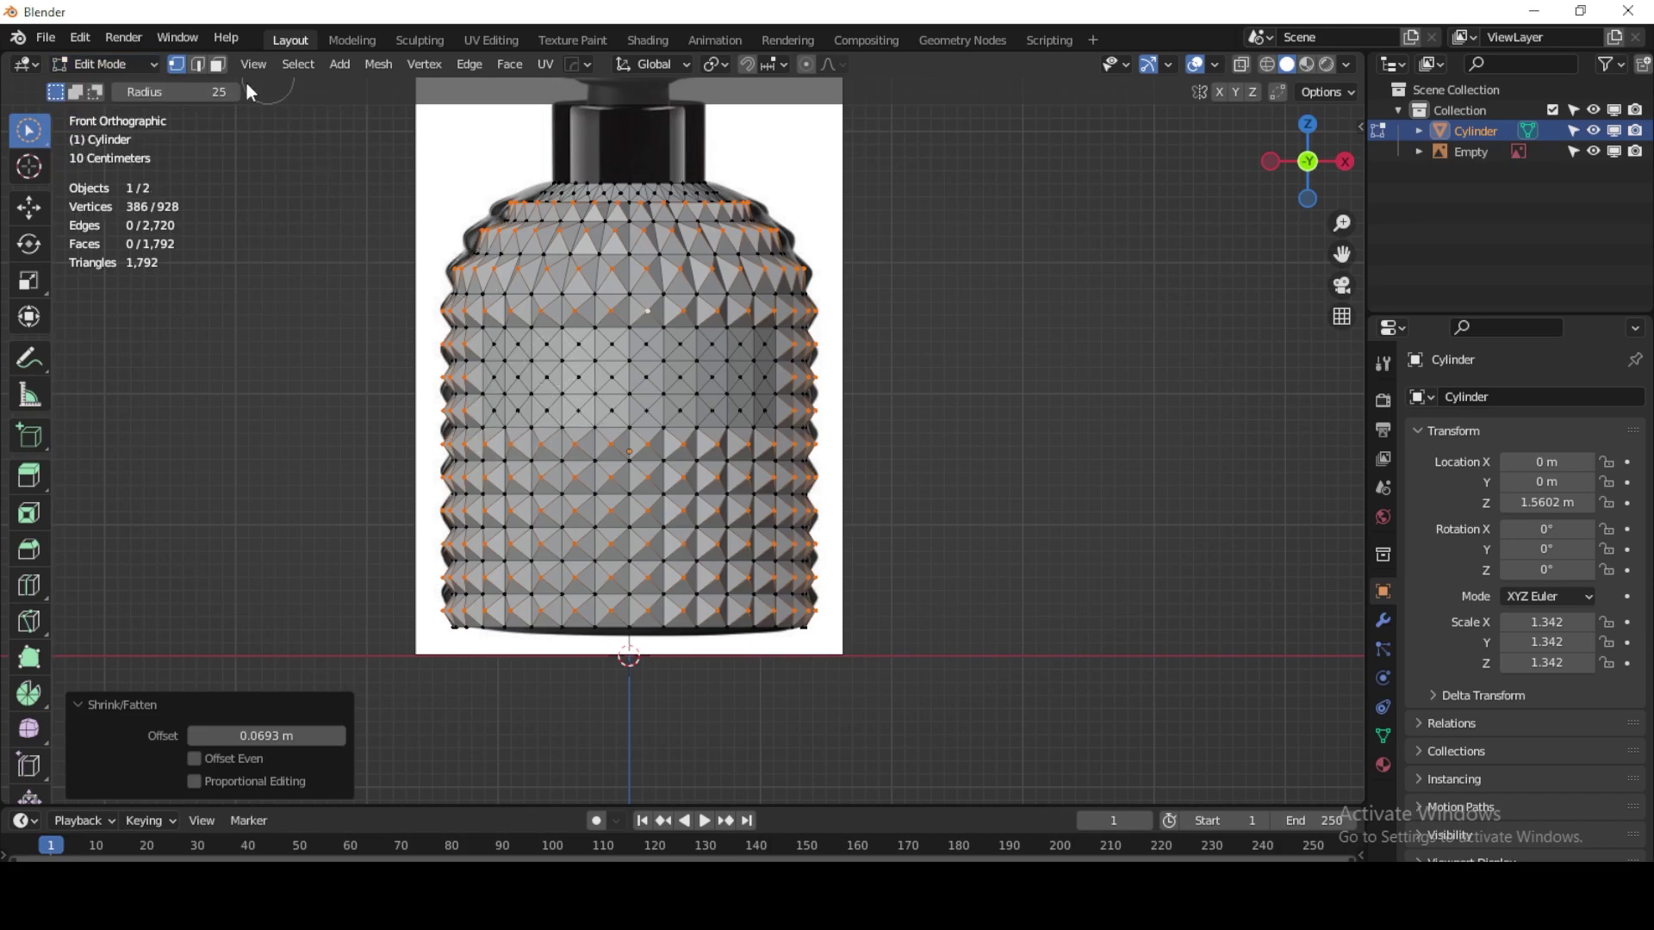
{"action": "left_click", "coordinate": [196, 64]}
{"action": "scroll", "coordinate": [621, 414], "scroll_direction": "up", "scroll_amount": 1}
{"action": "scroll", "coordinate": [591, 369], "scroll_direction": "up", "scroll_amount": 2}
Step: Select the diagonal X edges in the left-side columns of the flat front panel cells
{"action": "scroll", "coordinate": [739, 436], "scroll_direction": "up", "scroll_amount": 1}
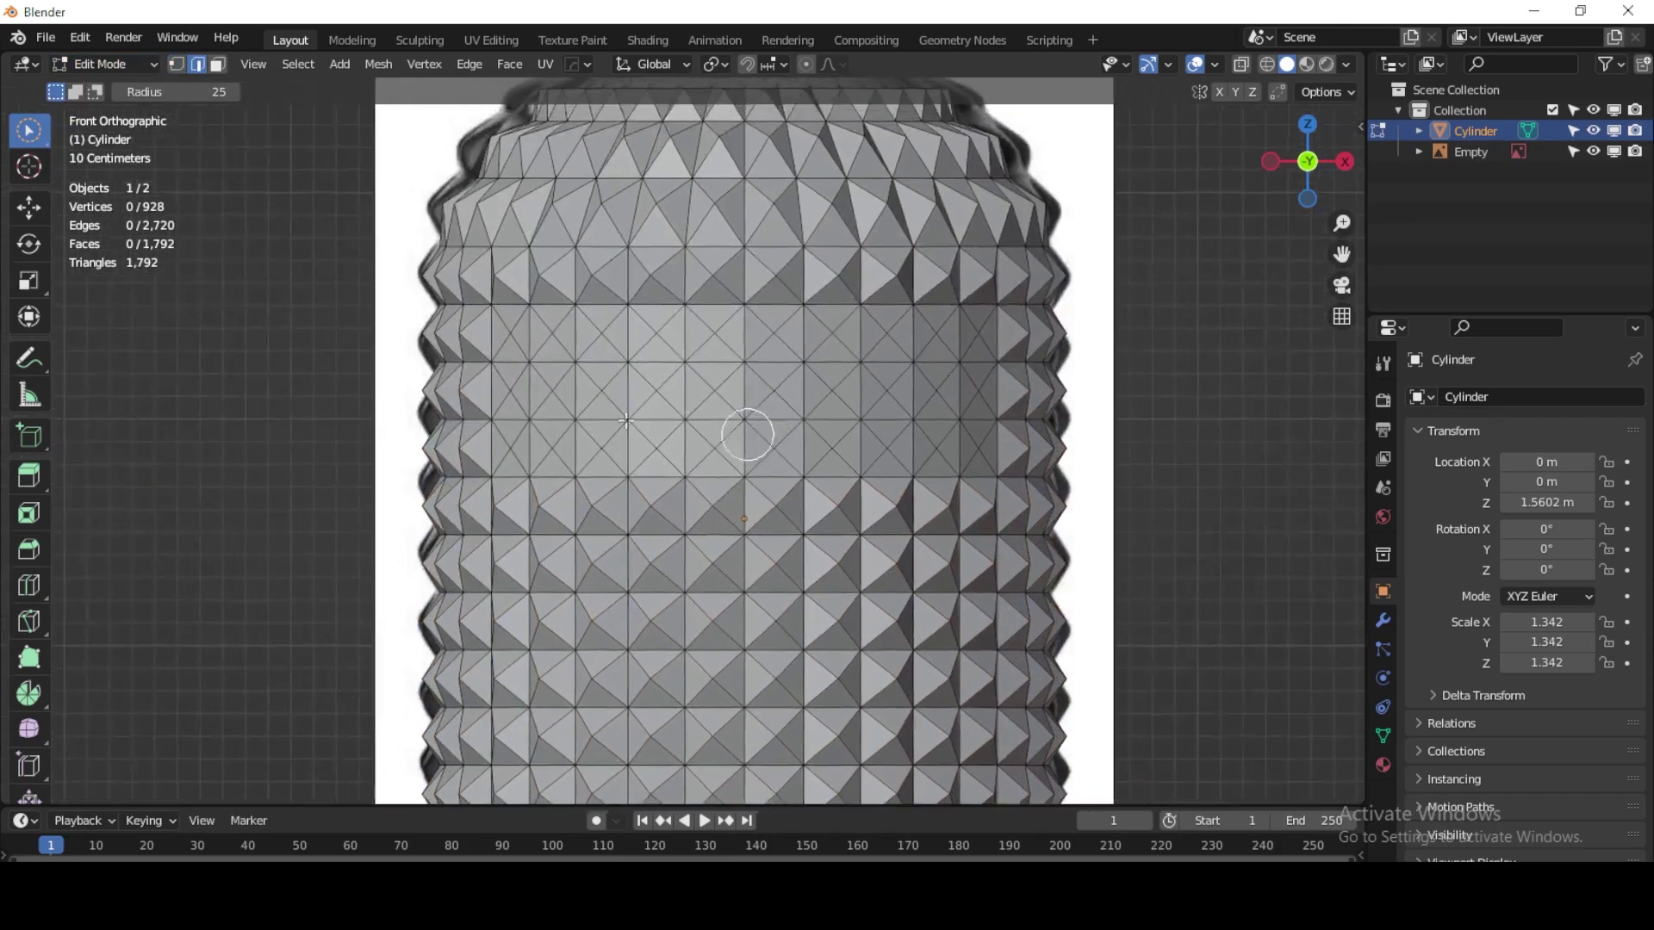
{"action": "scroll", "coordinate": [529, 376], "scroll_direction": "up", "scroll_amount": 4}
{"action": "scroll", "coordinate": [482, 336], "scroll_direction": "left", "scroll_amount": 2}
{"action": "scroll", "coordinate": [443, 295], "scroll_direction": "left", "scroll_amount": 2}
{"action": "left_click", "coordinate": [473, 264]}
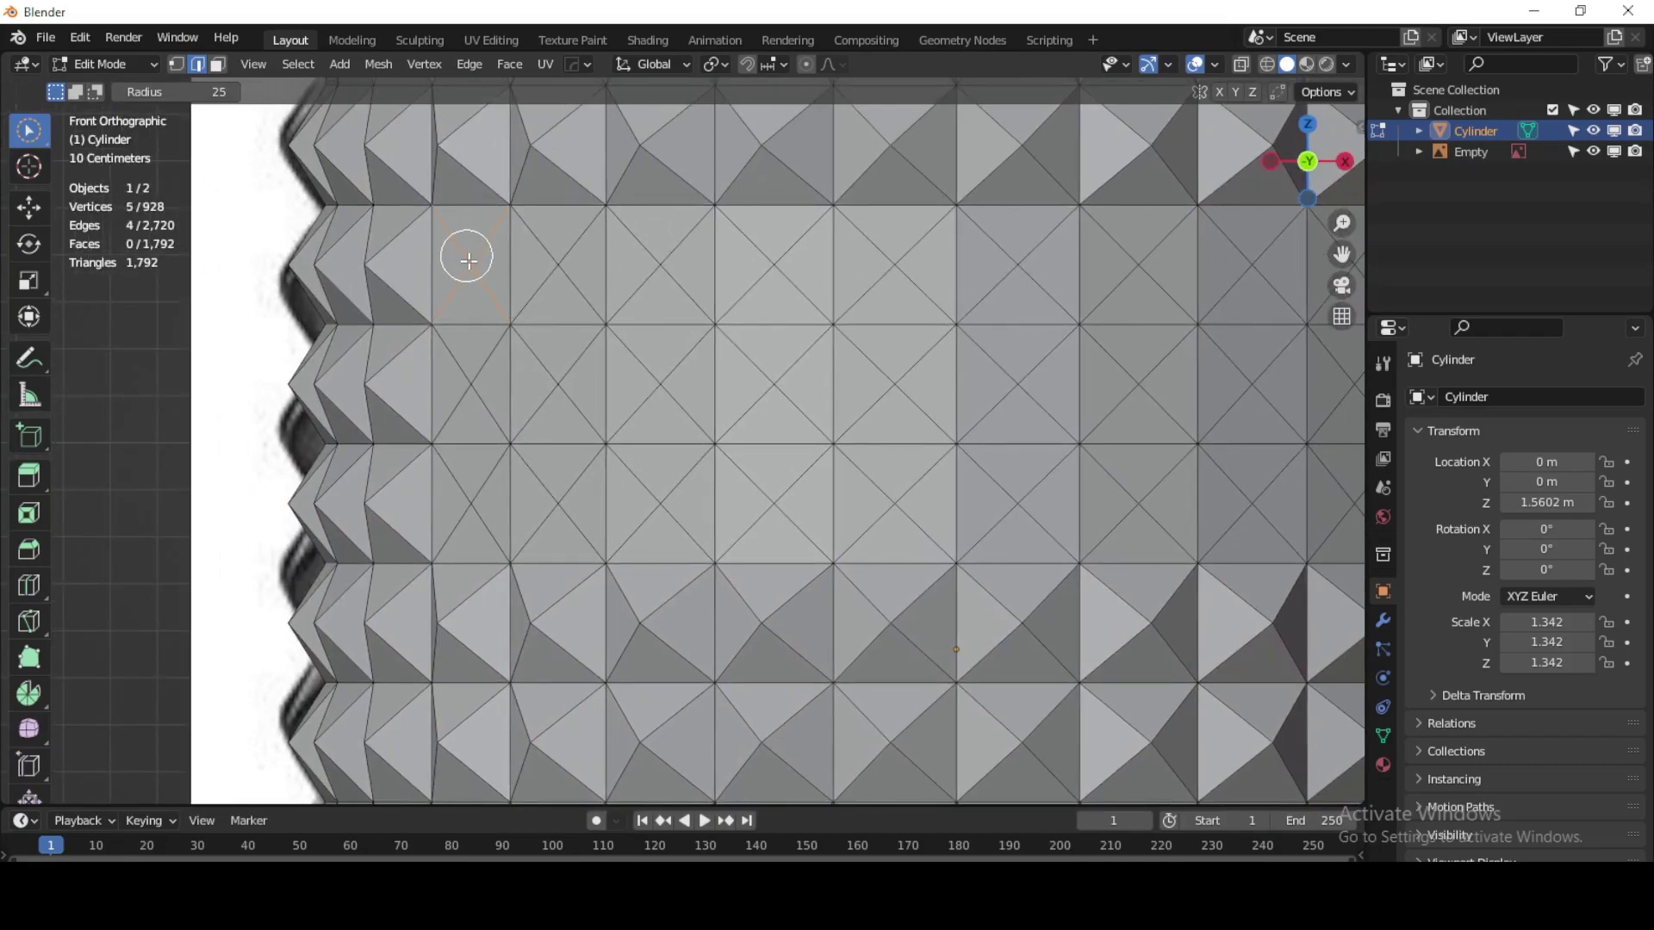
{"action": "left_click", "coordinate": [473, 381]}
{"action": "left_click", "coordinate": [468, 506]}
{"action": "left_click_drag", "start_coordinate": [541, 509], "coordinate": [561, 259]}
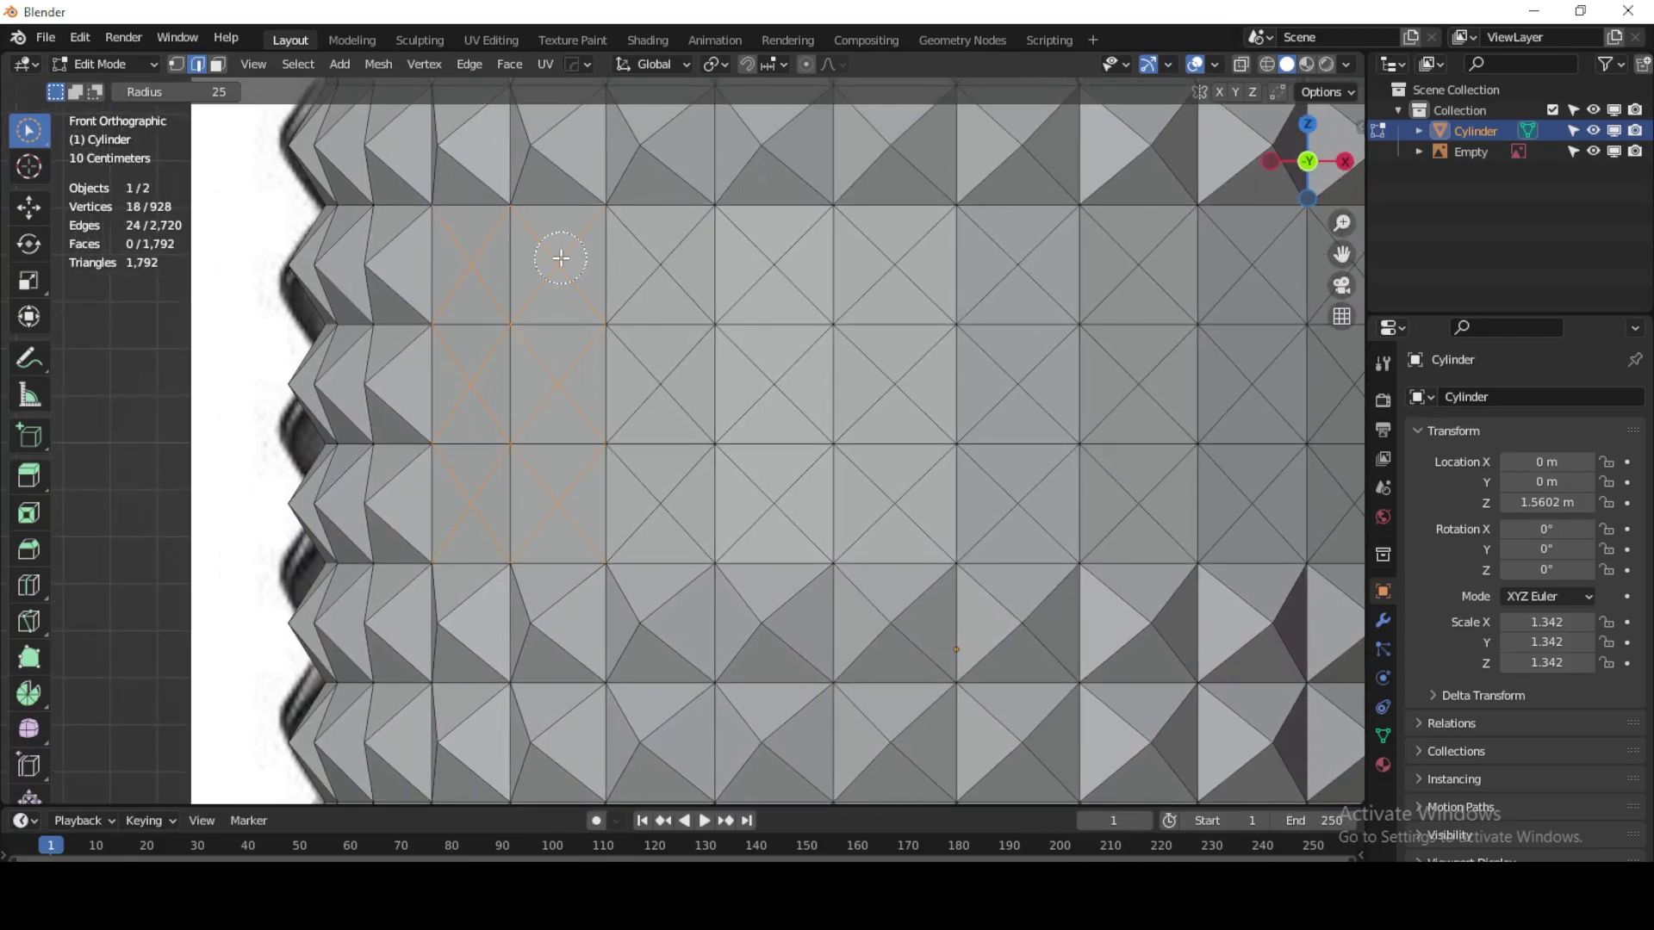
{"action": "mouse_move", "coordinate": [663, 256]}
{"action": "left_mouse_down"}
{"action": "mouse_move", "coordinate": [669, 506]}
{"action": "mouse_move", "coordinate": [788, 489]}
{"action": "mouse_move", "coordinate": [787, 359]}
{"action": "mouse_move", "coordinate": [776, 336]}
{"action": "mouse_move", "coordinate": [782, 378]}
{"action": "mouse_move", "coordinate": [761, 262]}
{"action": "mouse_move", "coordinate": [890, 265]}
{"action": "left_mouse_up"}
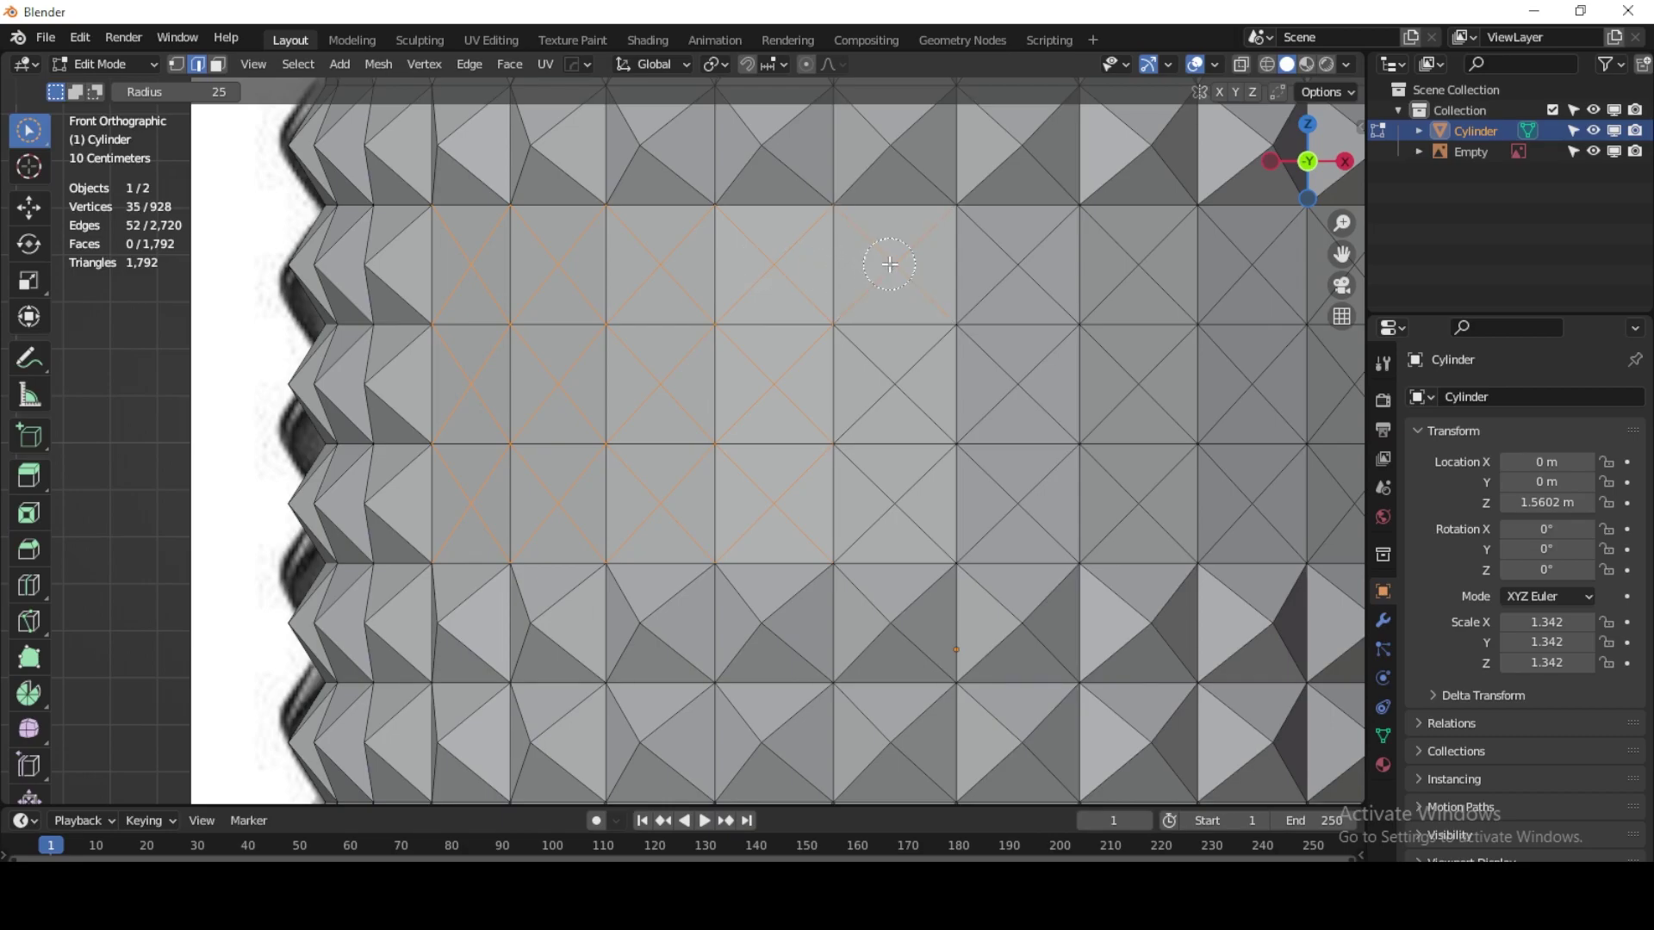
{"action": "left_click_drag", "start_coordinate": [893, 380], "coordinate": [890, 498]}
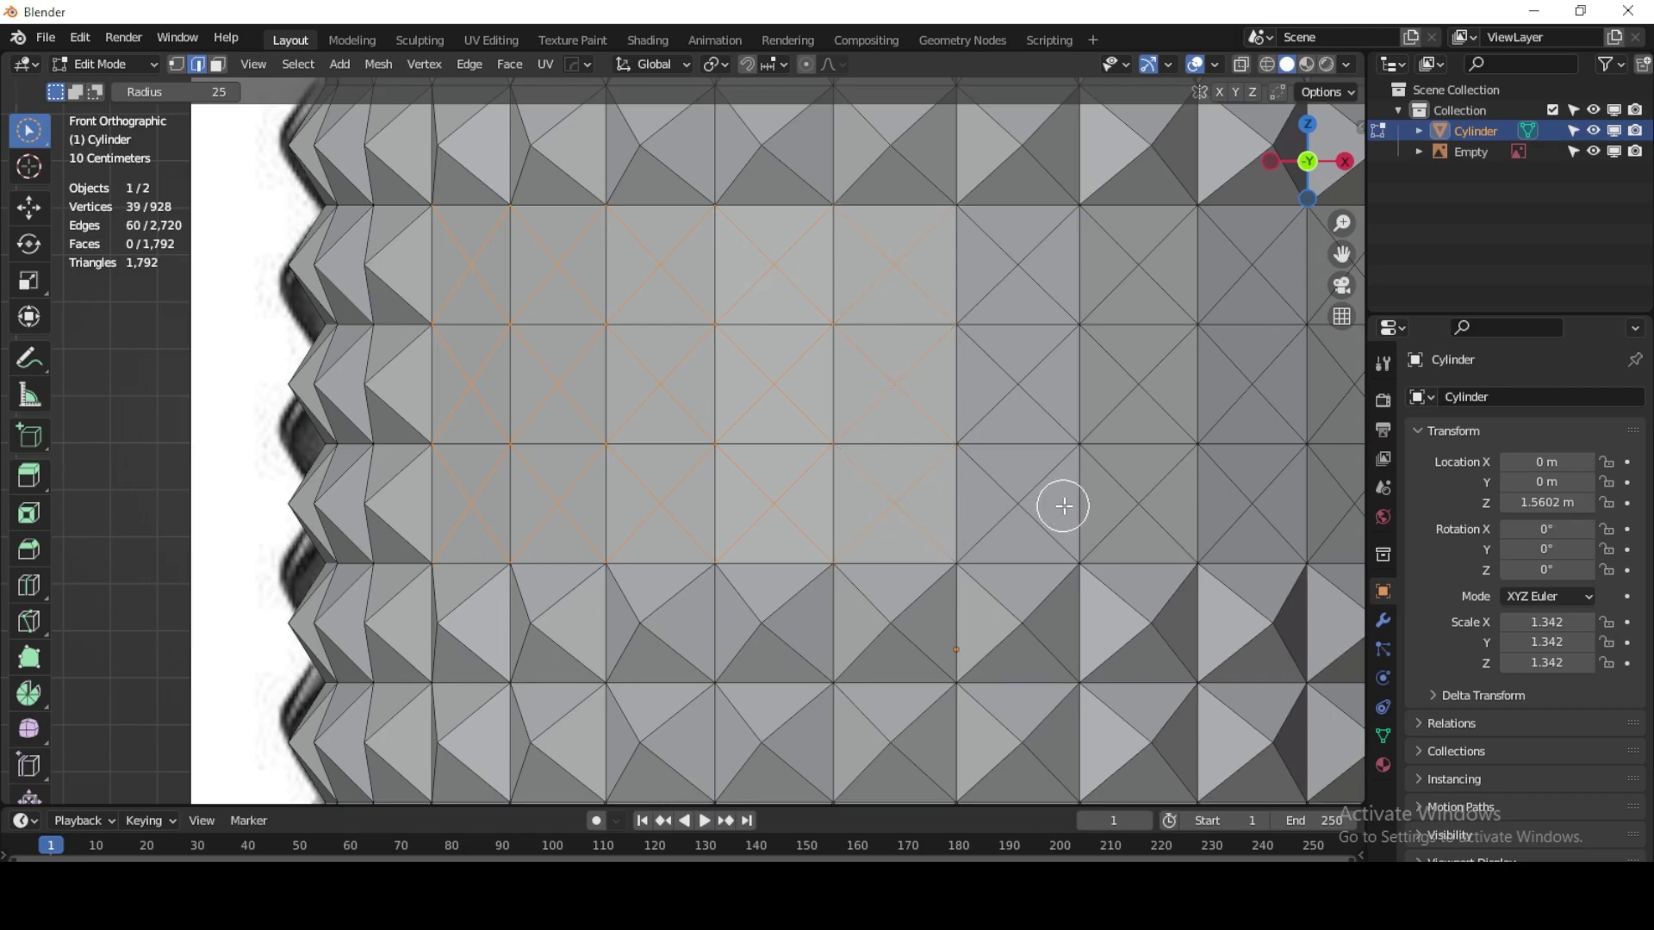
{"action": "mouse_move", "coordinate": [1034, 501]}
{"action": "left_mouse_down"}
{"action": "mouse_move", "coordinate": [1045, 406]}
{"action": "mouse_move", "coordinate": [1026, 380]}
{"action": "mouse_move", "coordinate": [1016, 251]}
{"action": "mouse_move", "coordinate": [1065, 379]}
{"action": "left_mouse_up"}
Step: Select the X edges in the remaining right-side panel columns, bringing the total to 120 edges
{"action": "middle_click_drag", "start_coordinate": [1226, 424], "coordinate": [422, 363], "text": "shift"}
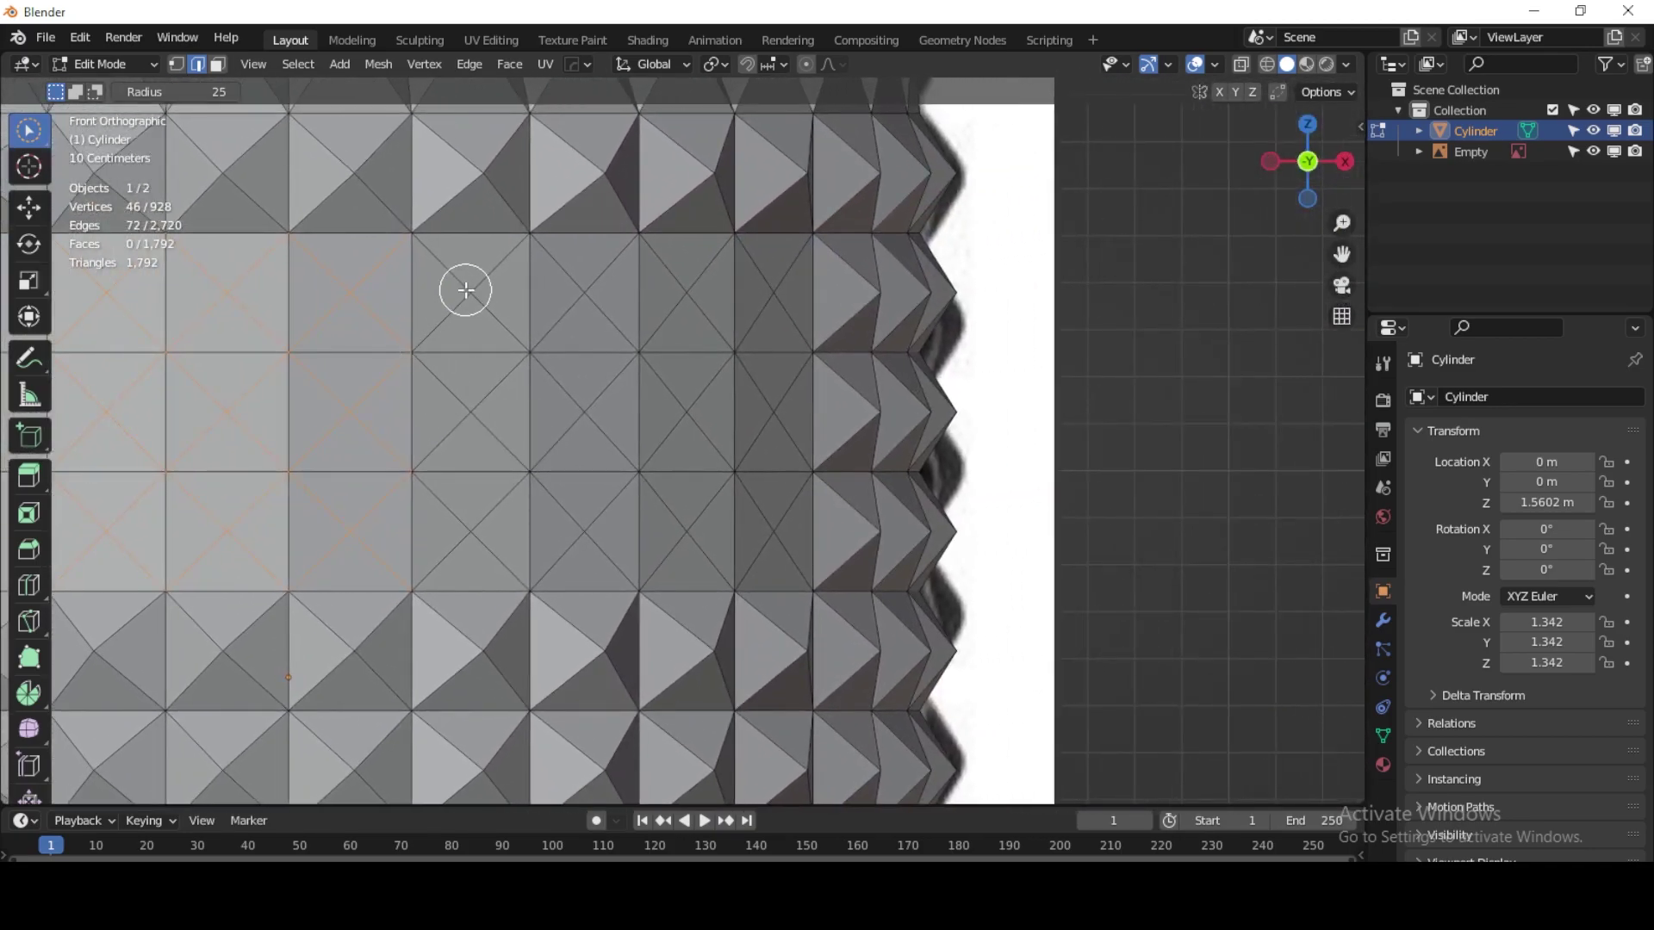
{"action": "left_click_drag", "start_coordinate": [462, 284], "coordinate": [458, 410]}
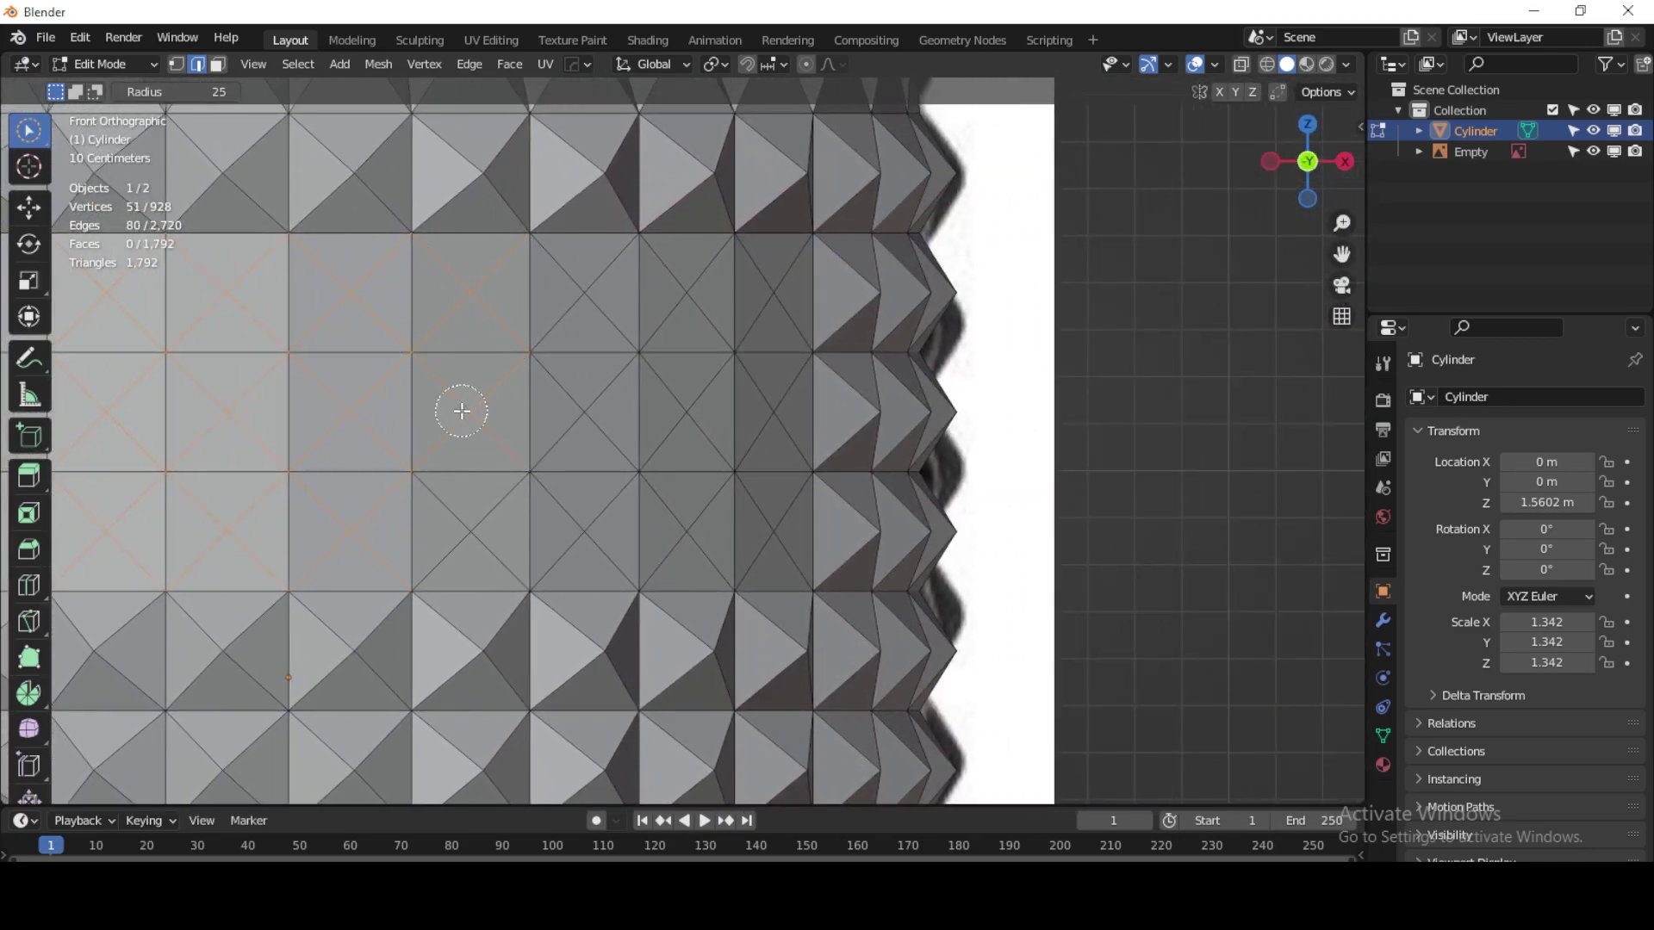
{"action": "left_click", "coordinate": [474, 532]}
{"action": "mouse_move", "coordinate": [624, 528]}
{"action": "left_mouse_down"}
{"action": "mouse_move", "coordinate": [580, 528]}
{"action": "mouse_move", "coordinate": [591, 414]}
{"action": "mouse_move", "coordinate": [576, 292]}
{"action": "left_mouse_up"}
{"action": "left_click", "coordinate": [686, 291]}
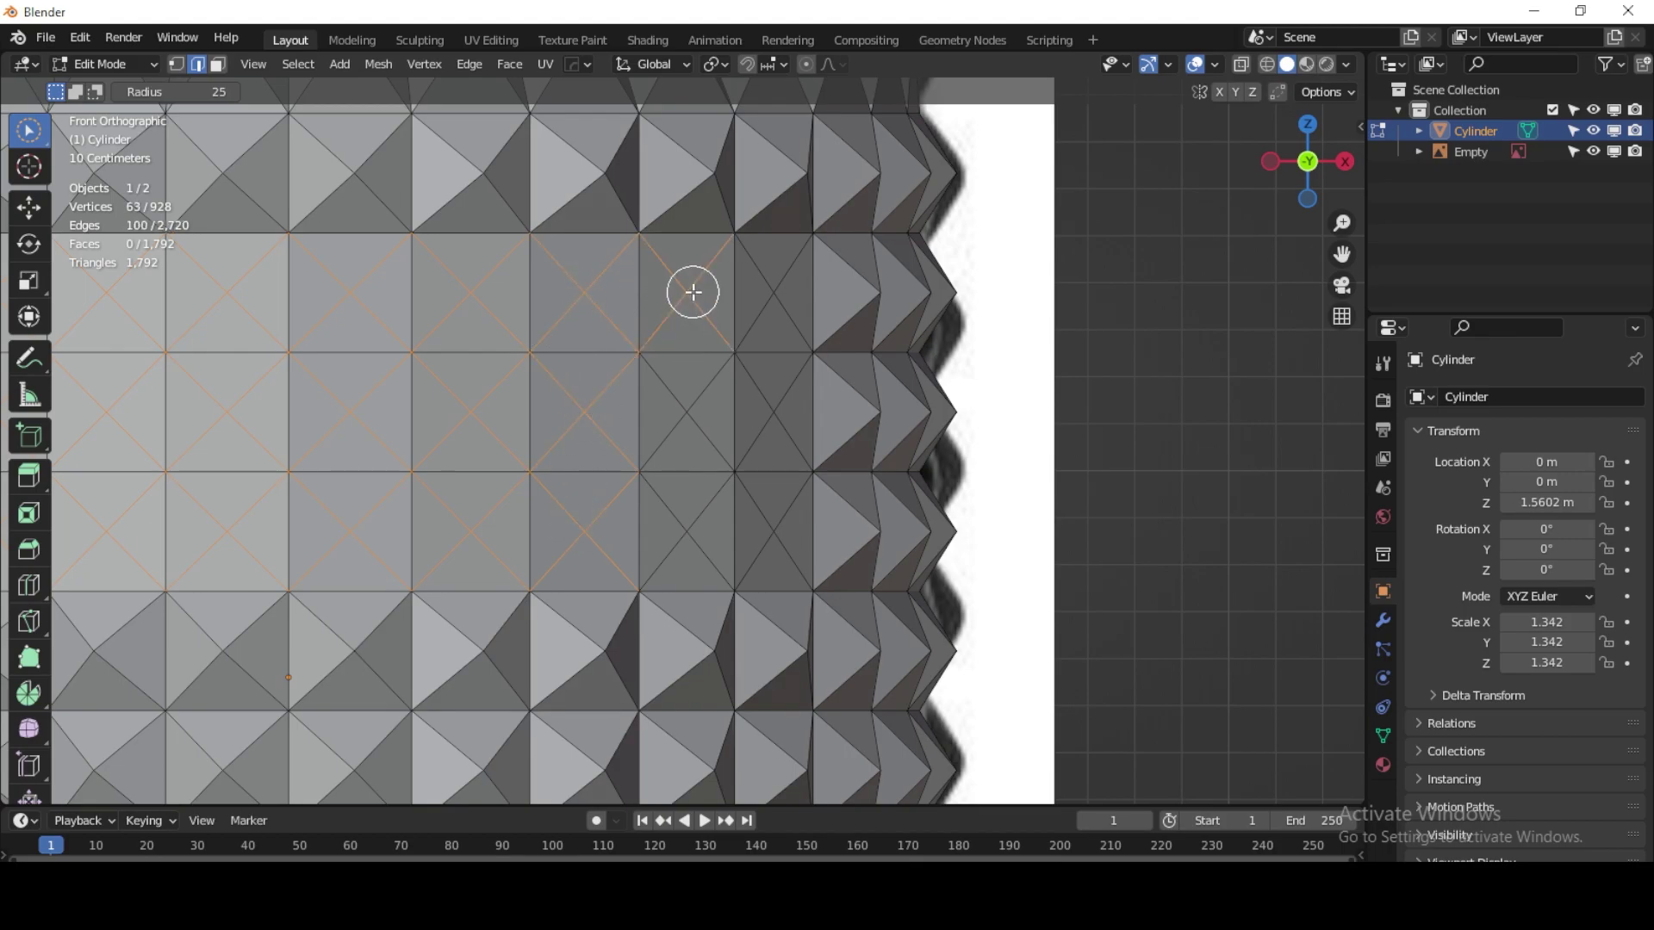
{"action": "left_click", "coordinate": [698, 413]}
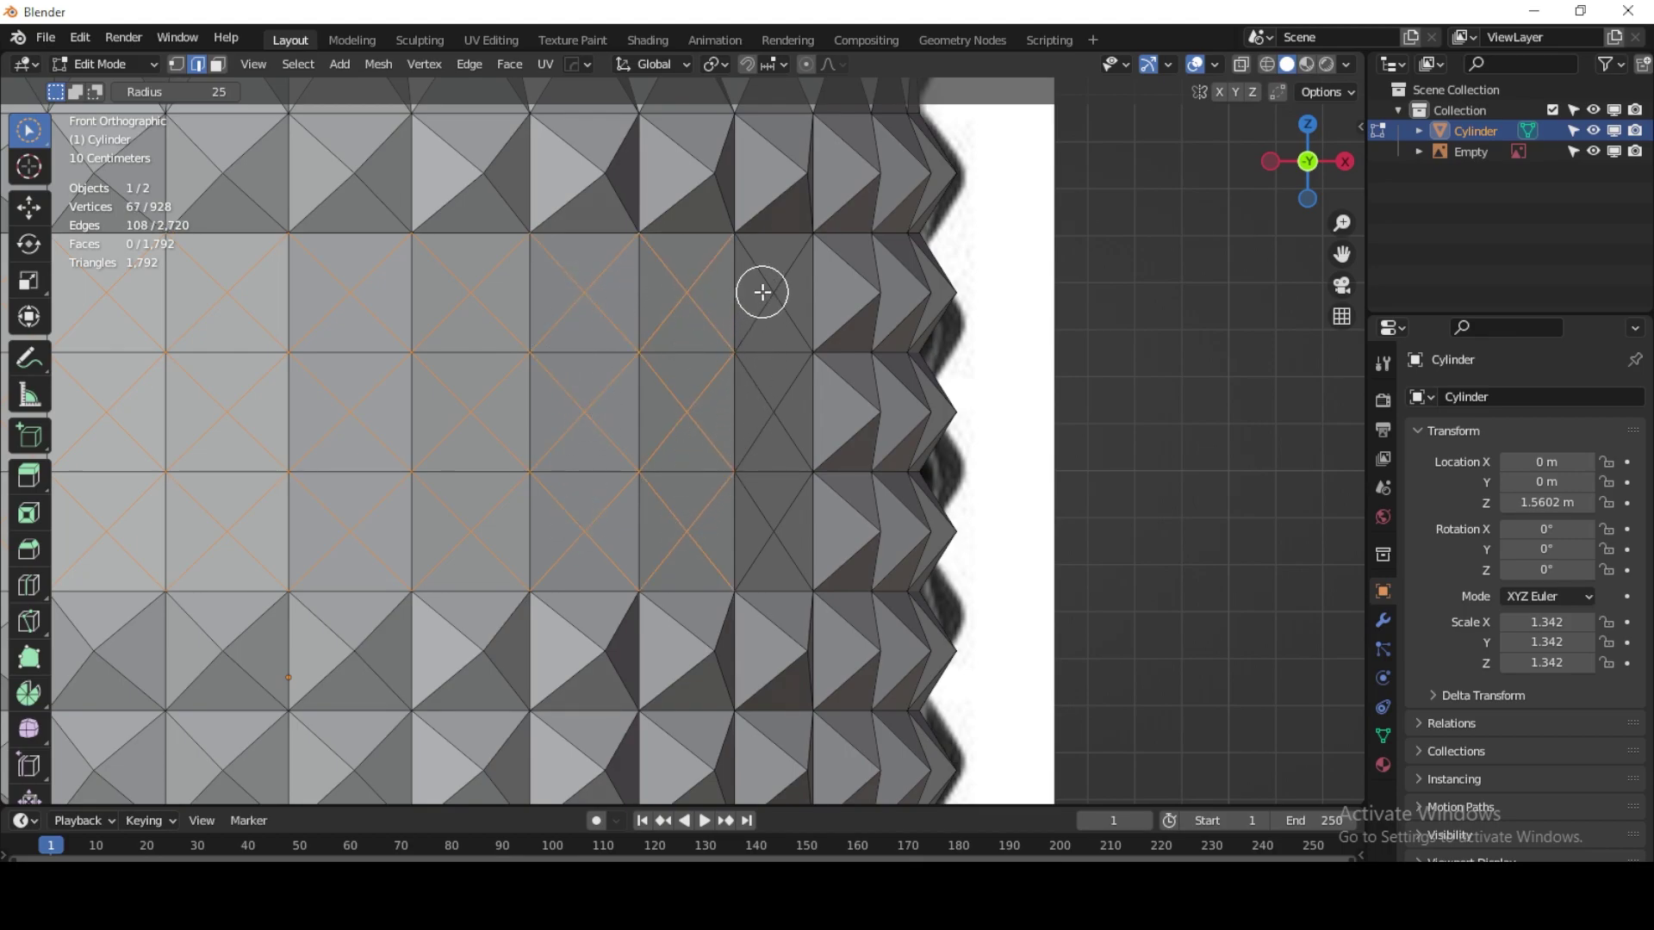
{"action": "left_click_drag", "start_coordinate": [757, 293], "coordinate": [756, 358]}
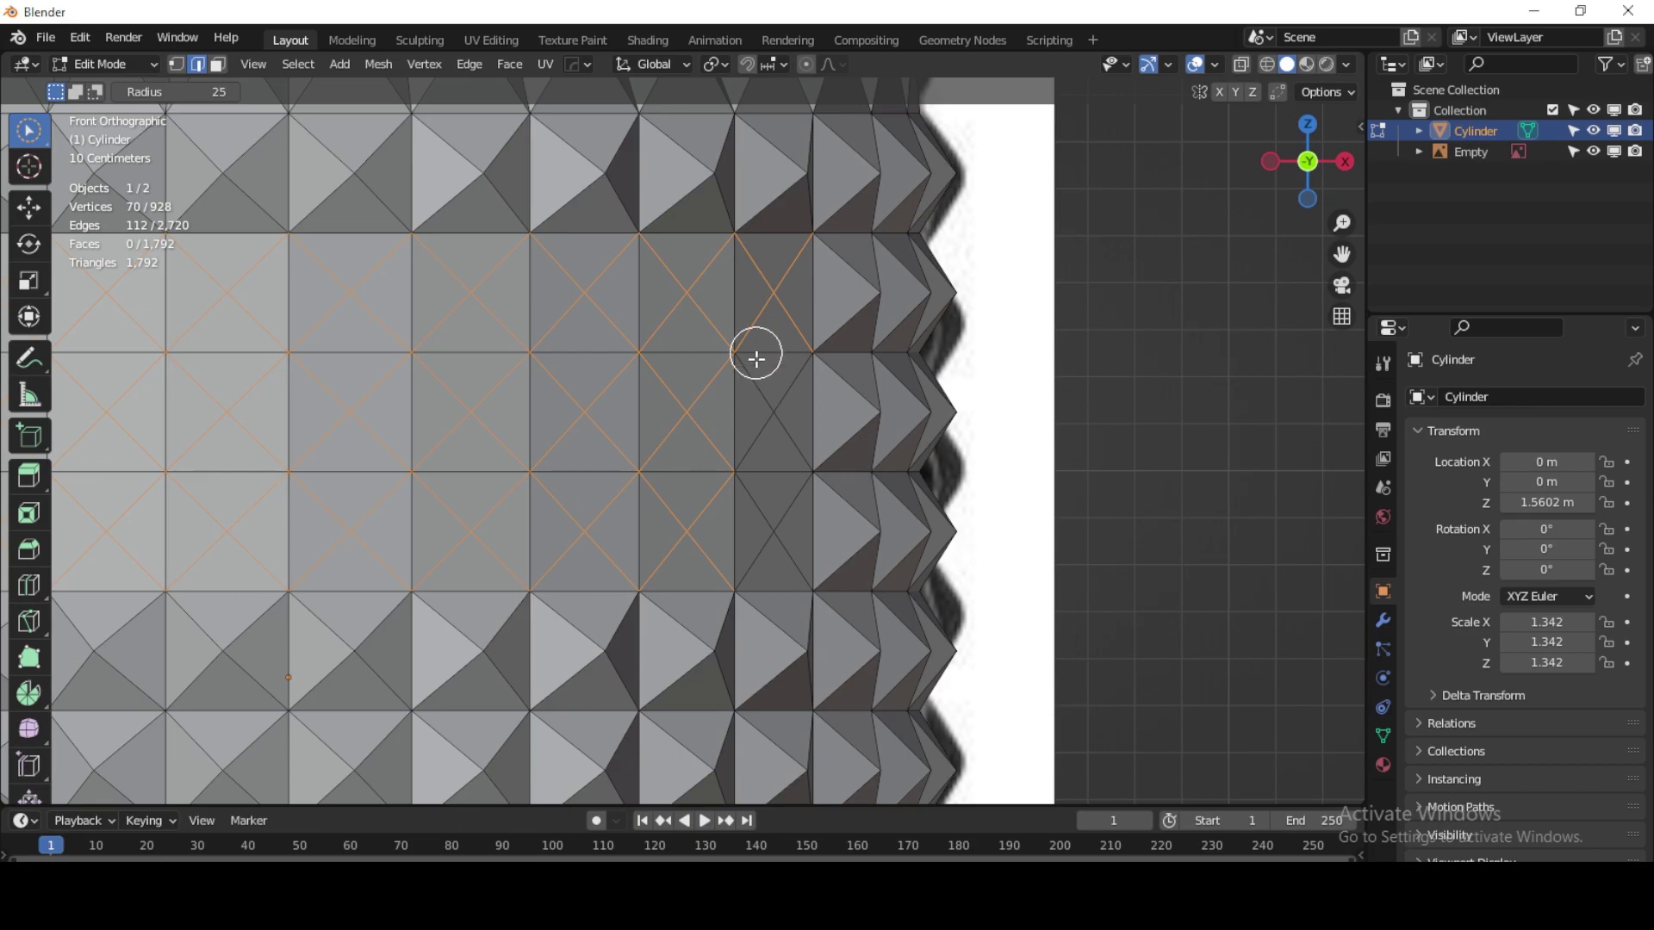
{"action": "left_click", "coordinate": [771, 533]}
{"action": "scroll", "coordinate": [654, 487], "scroll_direction": "down", "scroll_amount": 6}
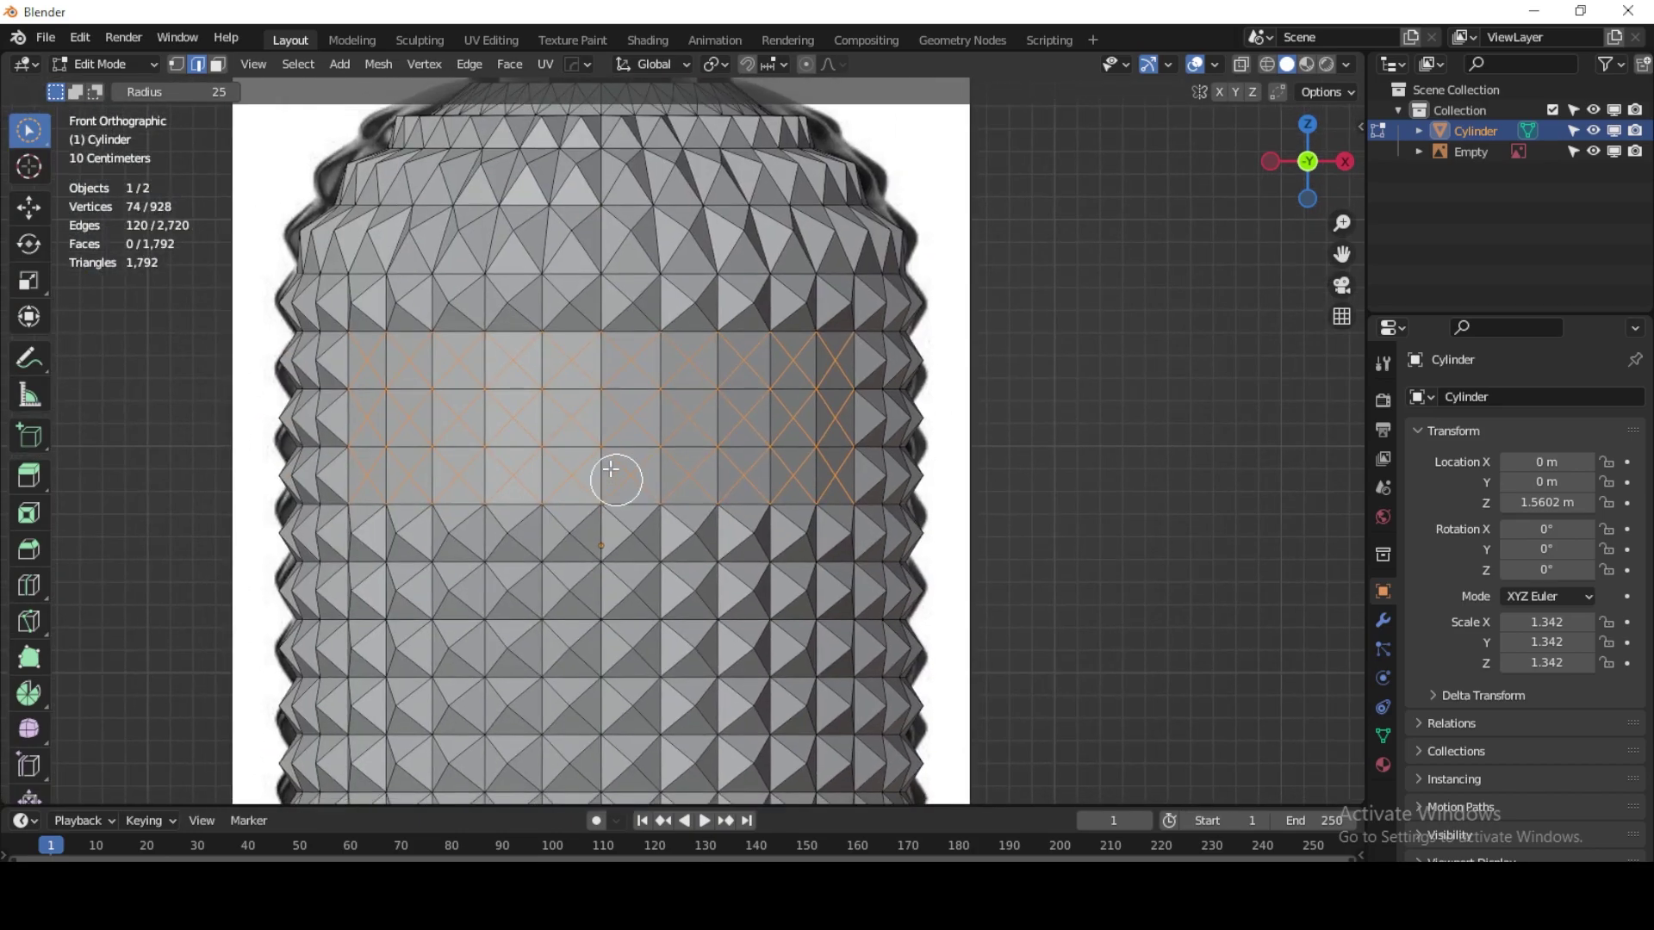
Step: Dissolve the selected X edges so the flat panel becomes plain quads
{"action": "scroll", "coordinate": [617, 480], "scroll_direction": "up", "scroll_amount": 1}
{"action": "right_click", "coordinate": [637, 467]}
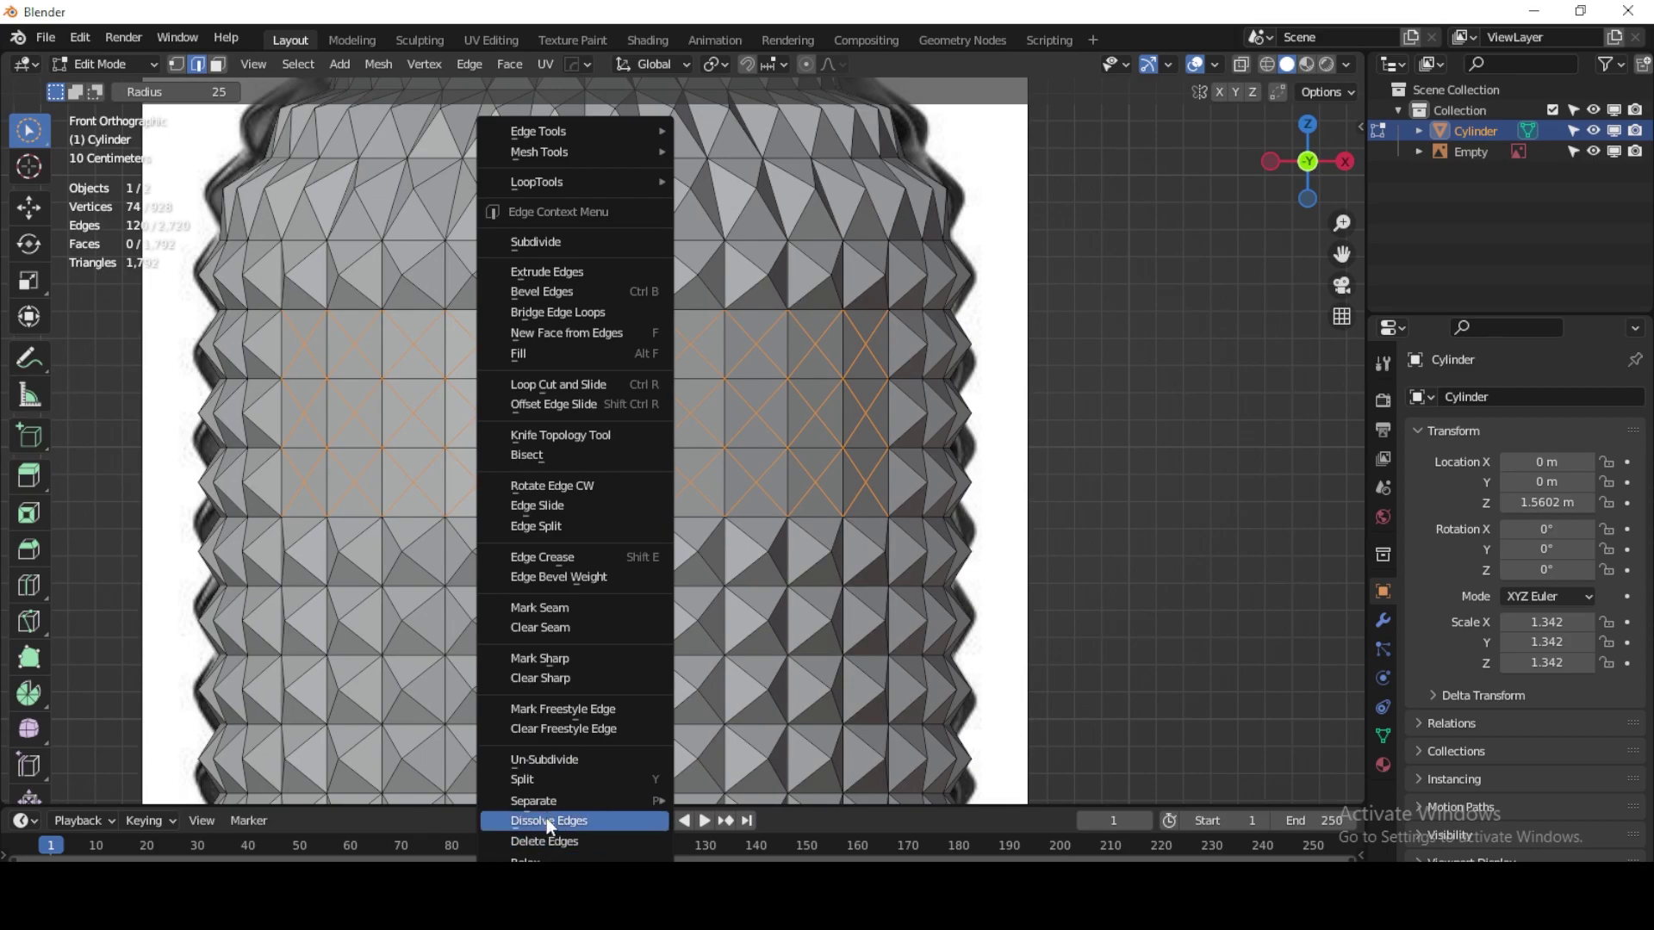
{"action": "left_click", "coordinate": [546, 819]}
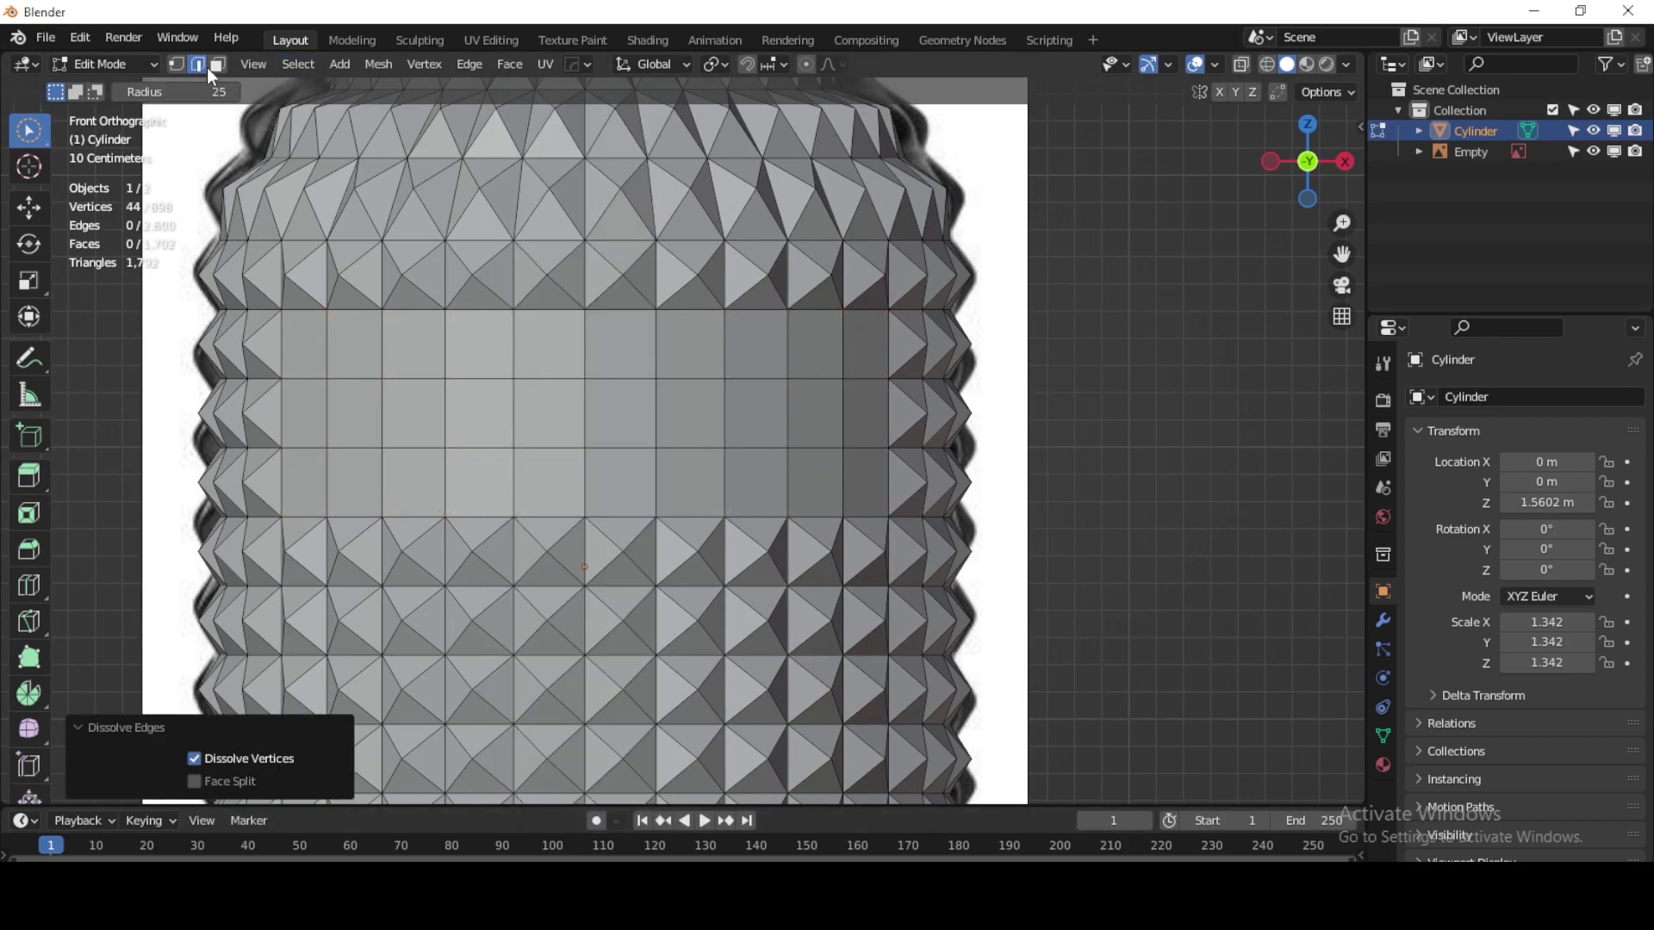
Step: Inset a three-row middle band of faces by 0.00714 m
{"action": "left_click", "coordinate": [218, 64]}
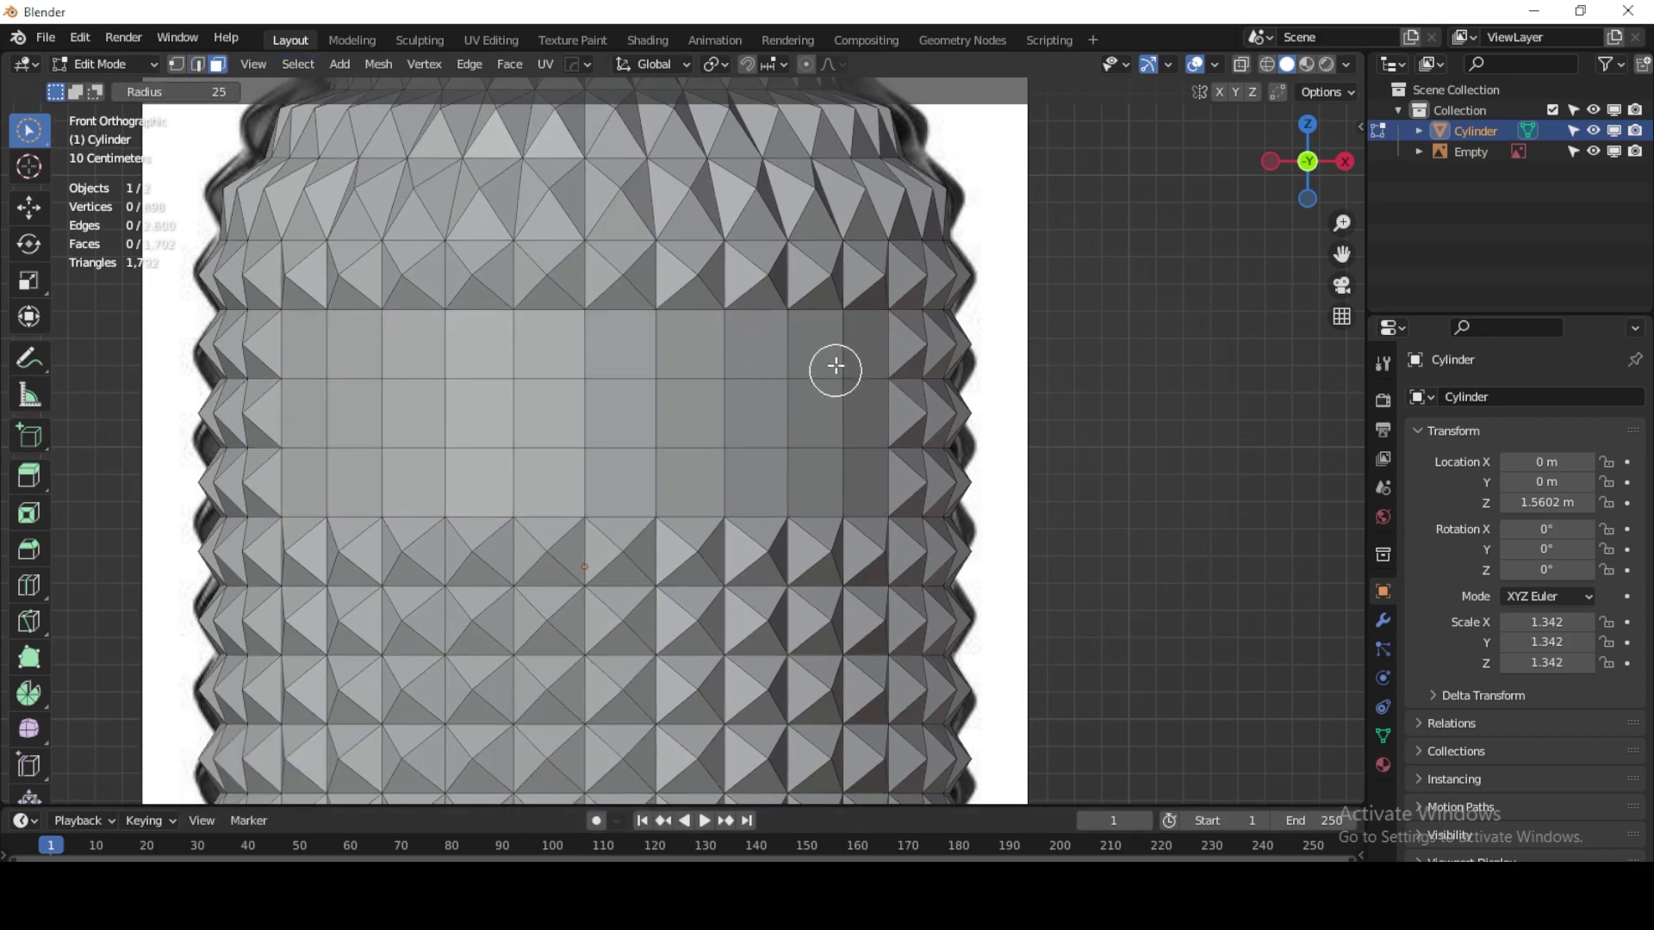
{"action": "mouse_move", "coordinate": [838, 369]}
{"action": "left_mouse_down"}
{"action": "mouse_move", "coordinate": [368, 366]}
{"action": "mouse_move", "coordinate": [306, 461]}
{"action": "left_mouse_up"}
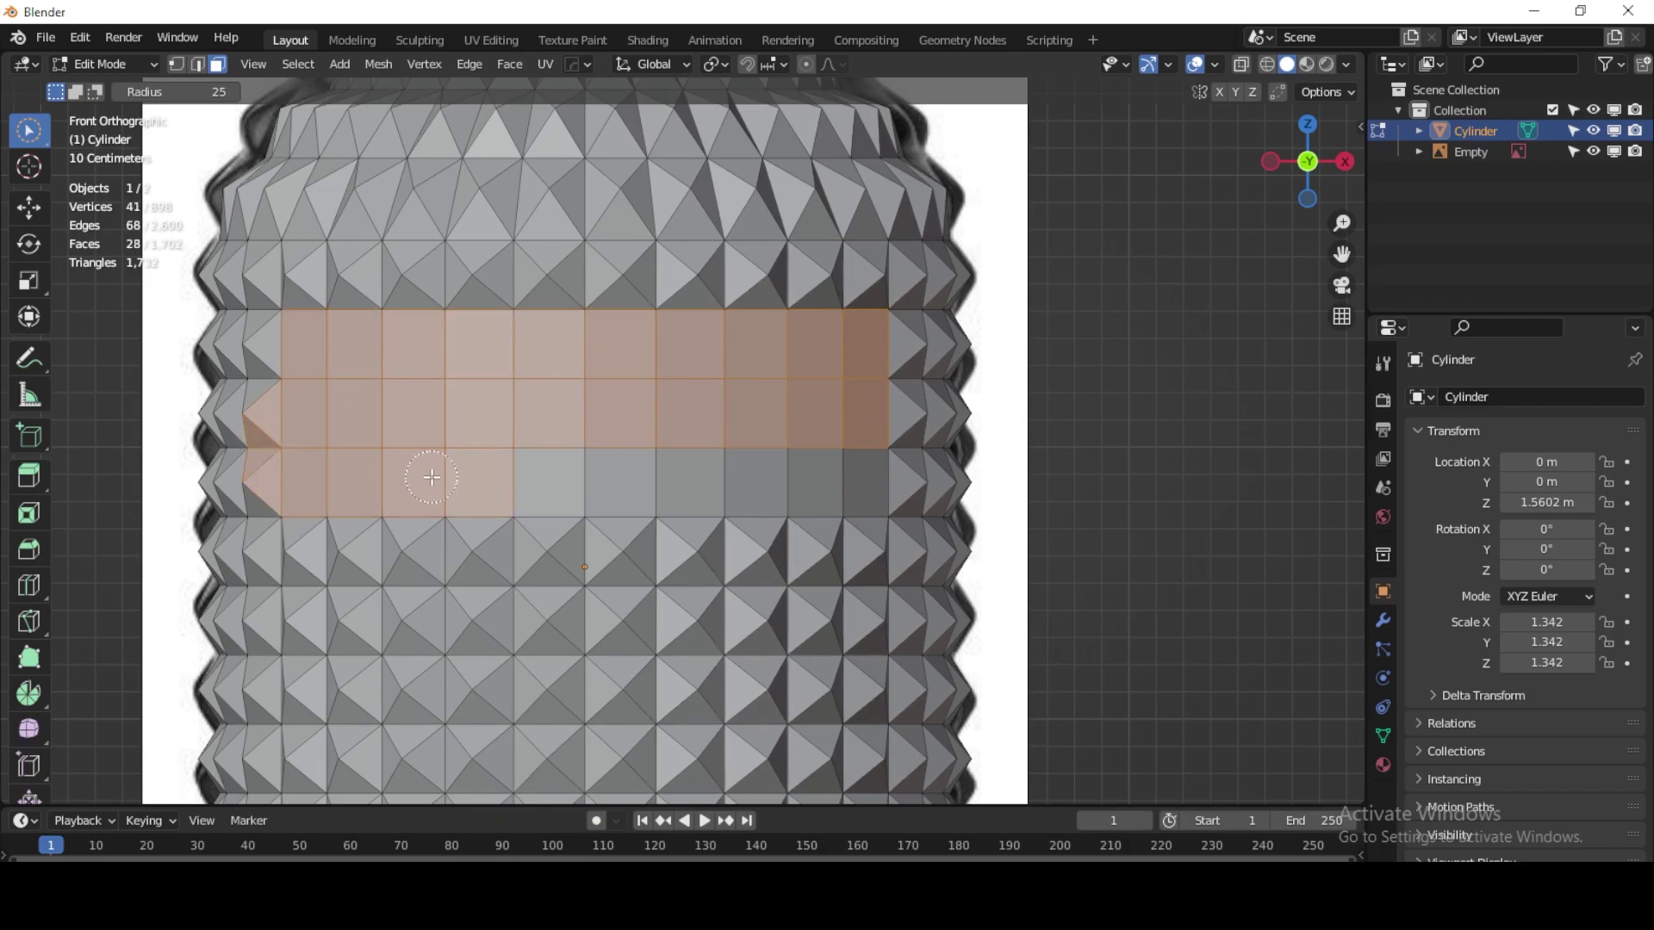
{"action": "key", "text": "alt+a"}
{"action": "mouse_move", "coordinate": [858, 374]}
{"action": "left_mouse_down"}
{"action": "mouse_move", "coordinate": [742, 462]}
{"action": "mouse_move", "coordinate": [731, 373]}
{"action": "mouse_move", "coordinate": [383, 362]}
{"action": "mouse_move", "coordinate": [324, 406]}
{"action": "mouse_move", "coordinate": [586, 459]}
{"action": "left_mouse_up"}
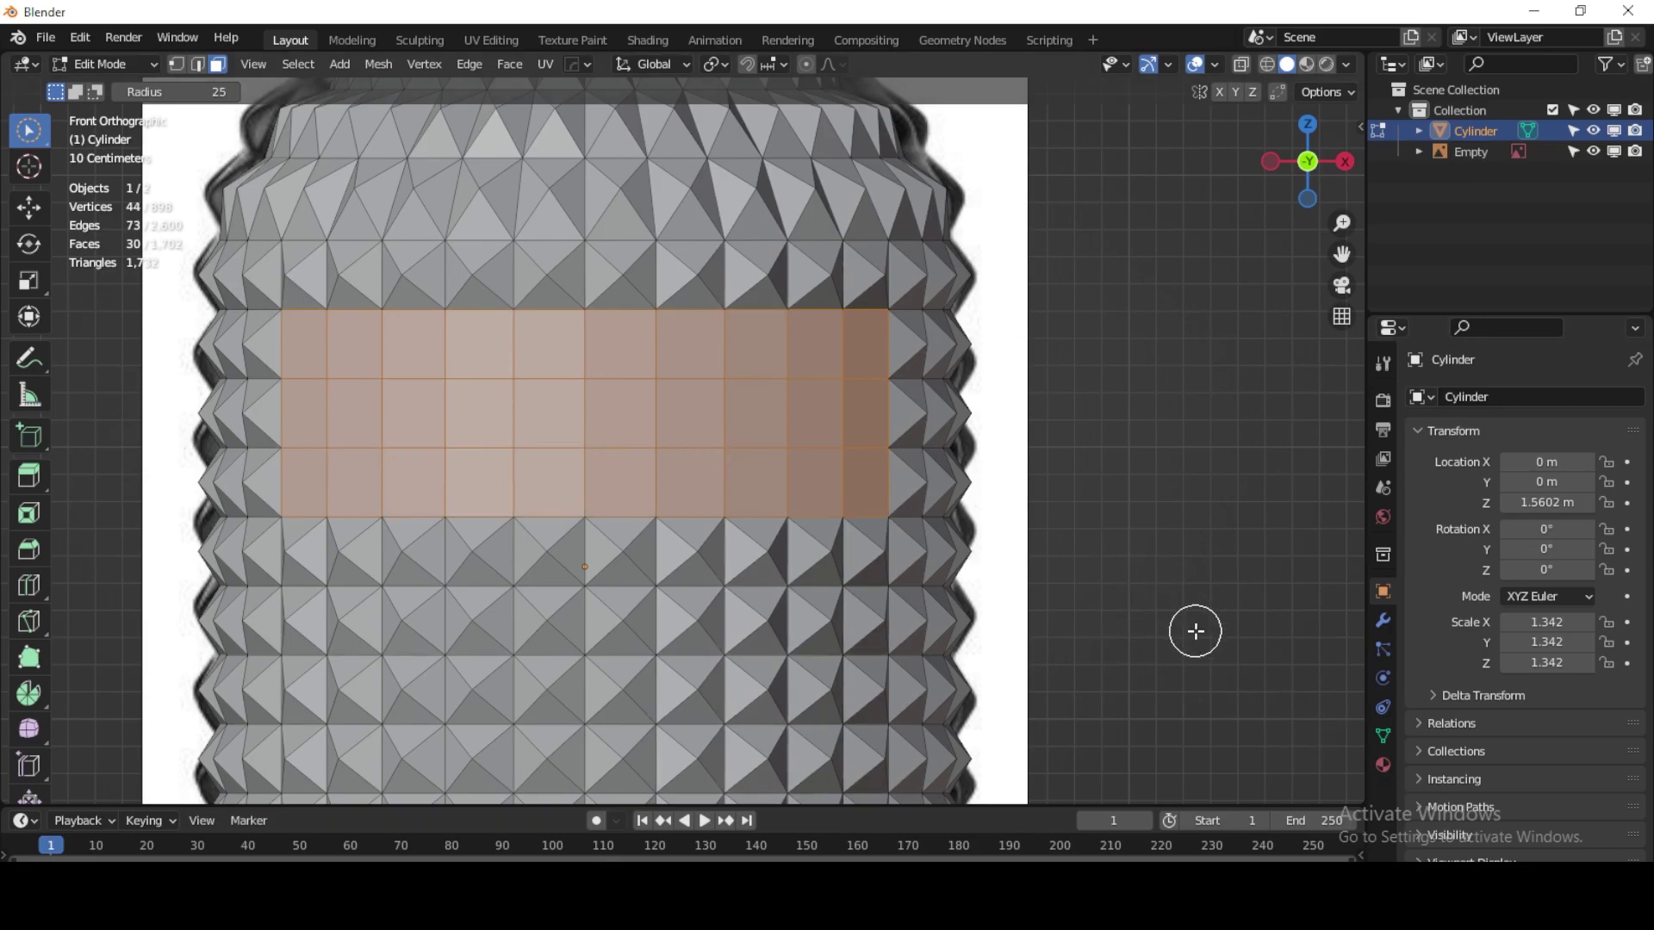
{"action": "key", "text": "i"}
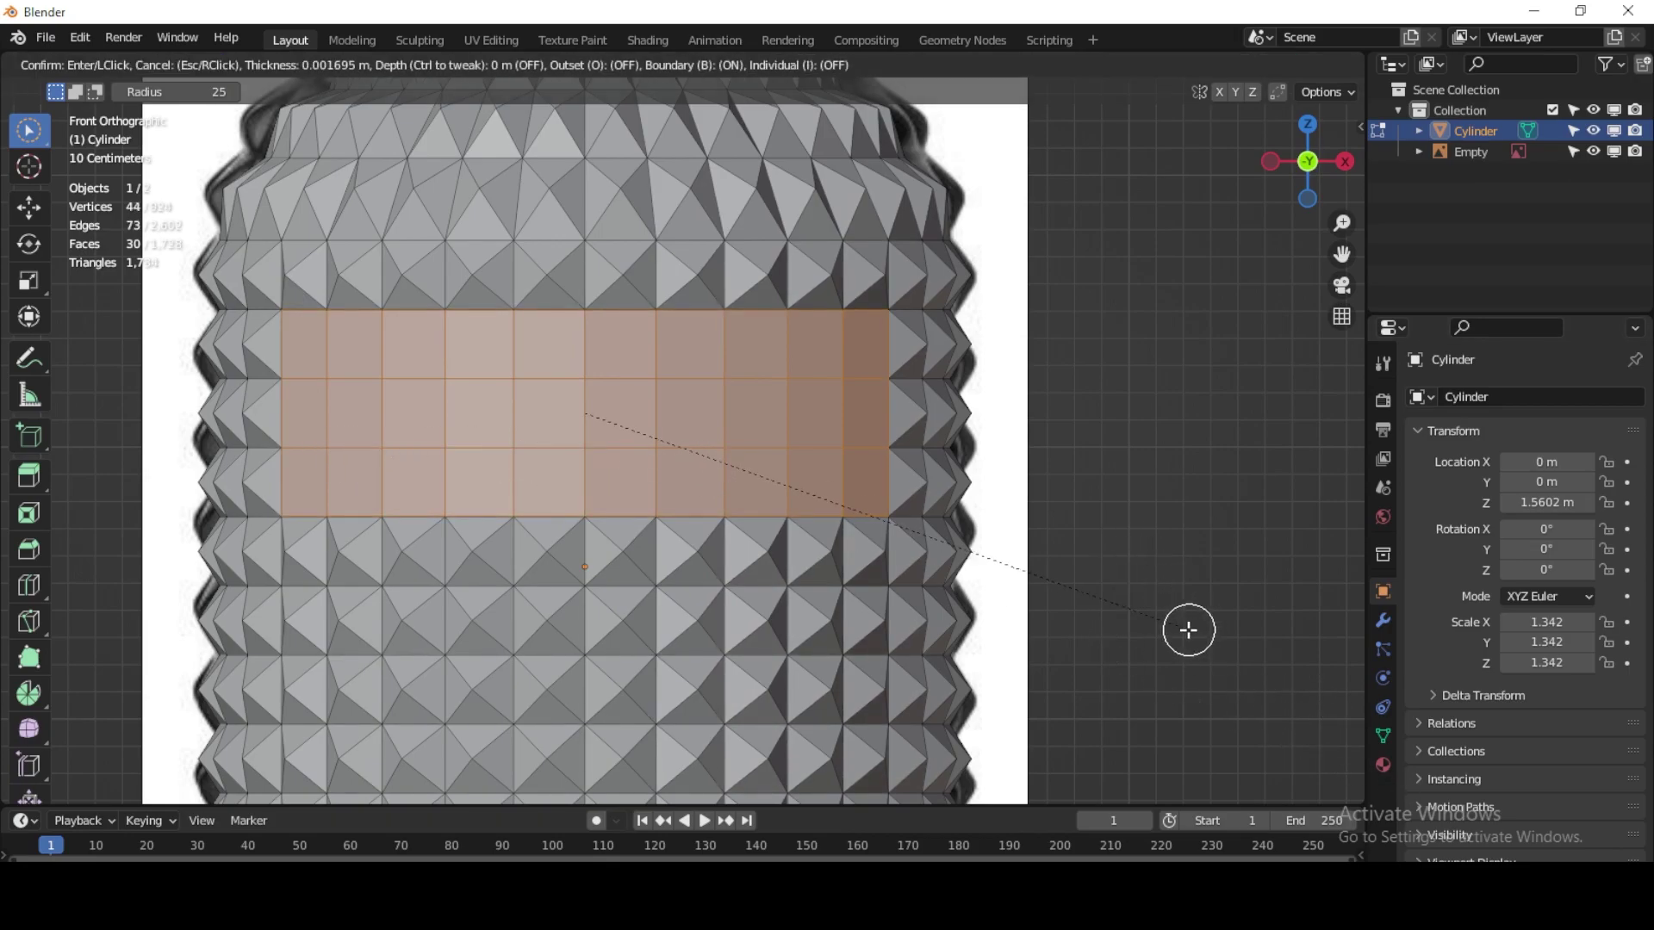
{"action": "left_click", "coordinate": [1169, 628]}
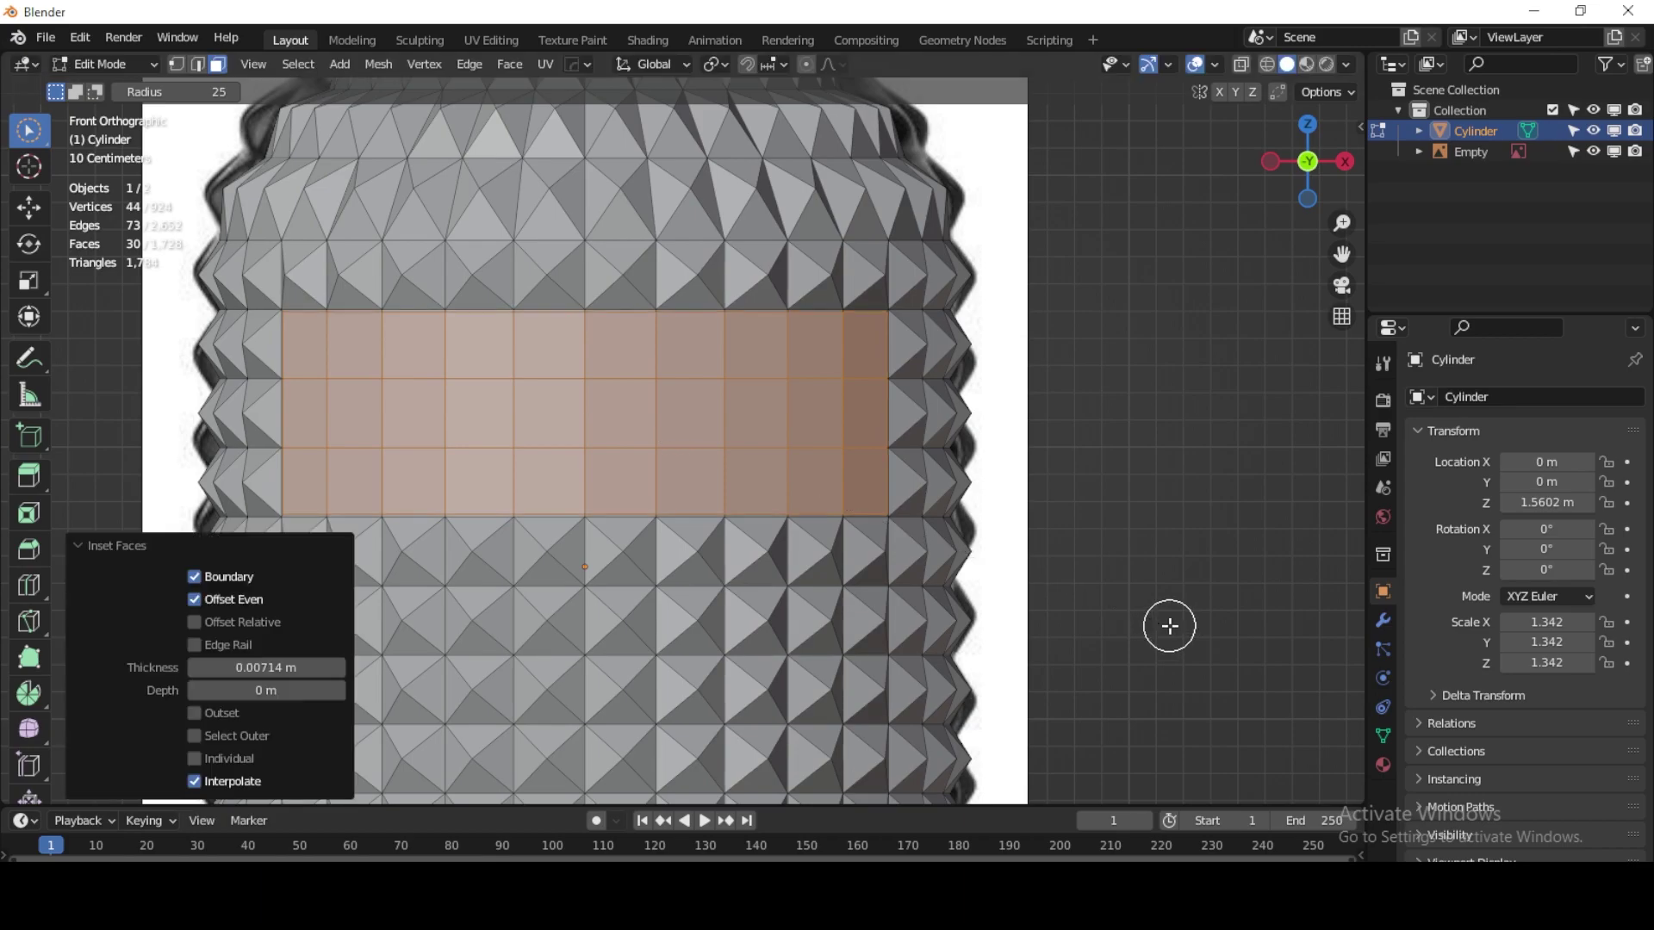
{"action": "left_click", "coordinate": [29, 206]}
{"action": "left_click", "coordinate": [104, 64]}
Step: Return to Object Mode and shade the bottle smooth
{"action": "left_click", "coordinate": [118, 87]}
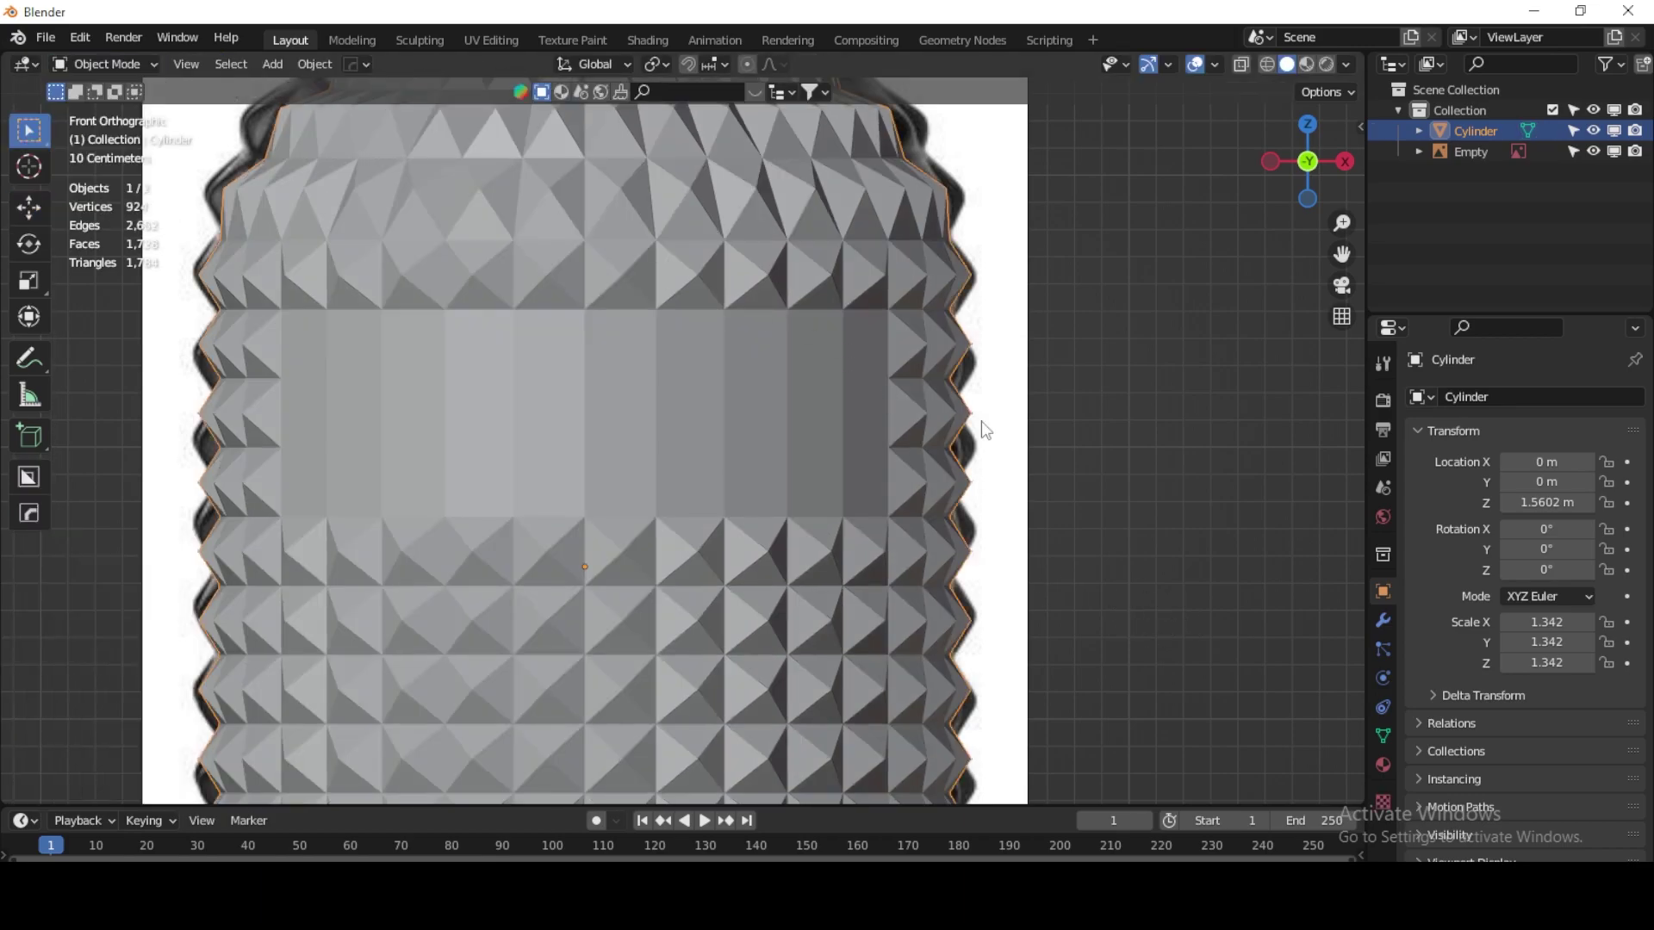
{"action": "scroll", "coordinate": [982, 427], "scroll_direction": "down", "scroll_amount": 4}
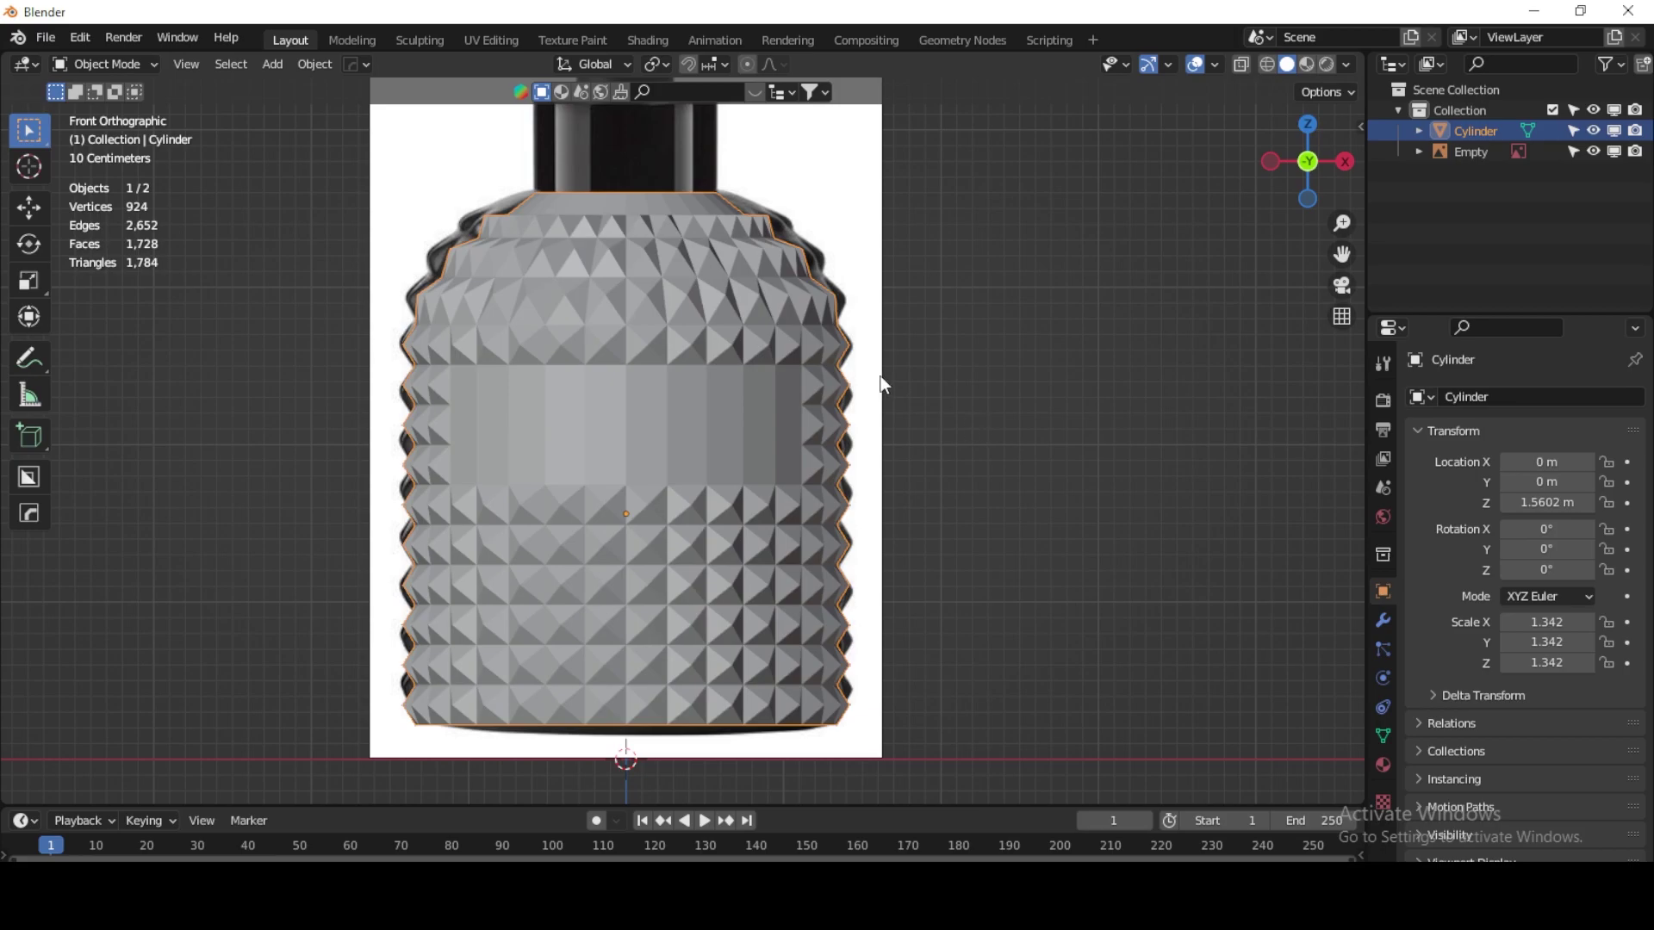
{"action": "mouse_move", "coordinate": [684, 281]}
{"action": "middle_mouse_down"}
{"action": "mouse_move", "coordinate": [680, 360]}
{"action": "mouse_move", "coordinate": [849, 324]}
{"action": "mouse_move", "coordinate": [794, 340]}
{"action": "mouse_move", "coordinate": [646, 312]}
{"action": "mouse_move", "coordinate": [684, 315]}
{"action": "middle_mouse_up"}
{"action": "right_click", "coordinate": [684, 312]}
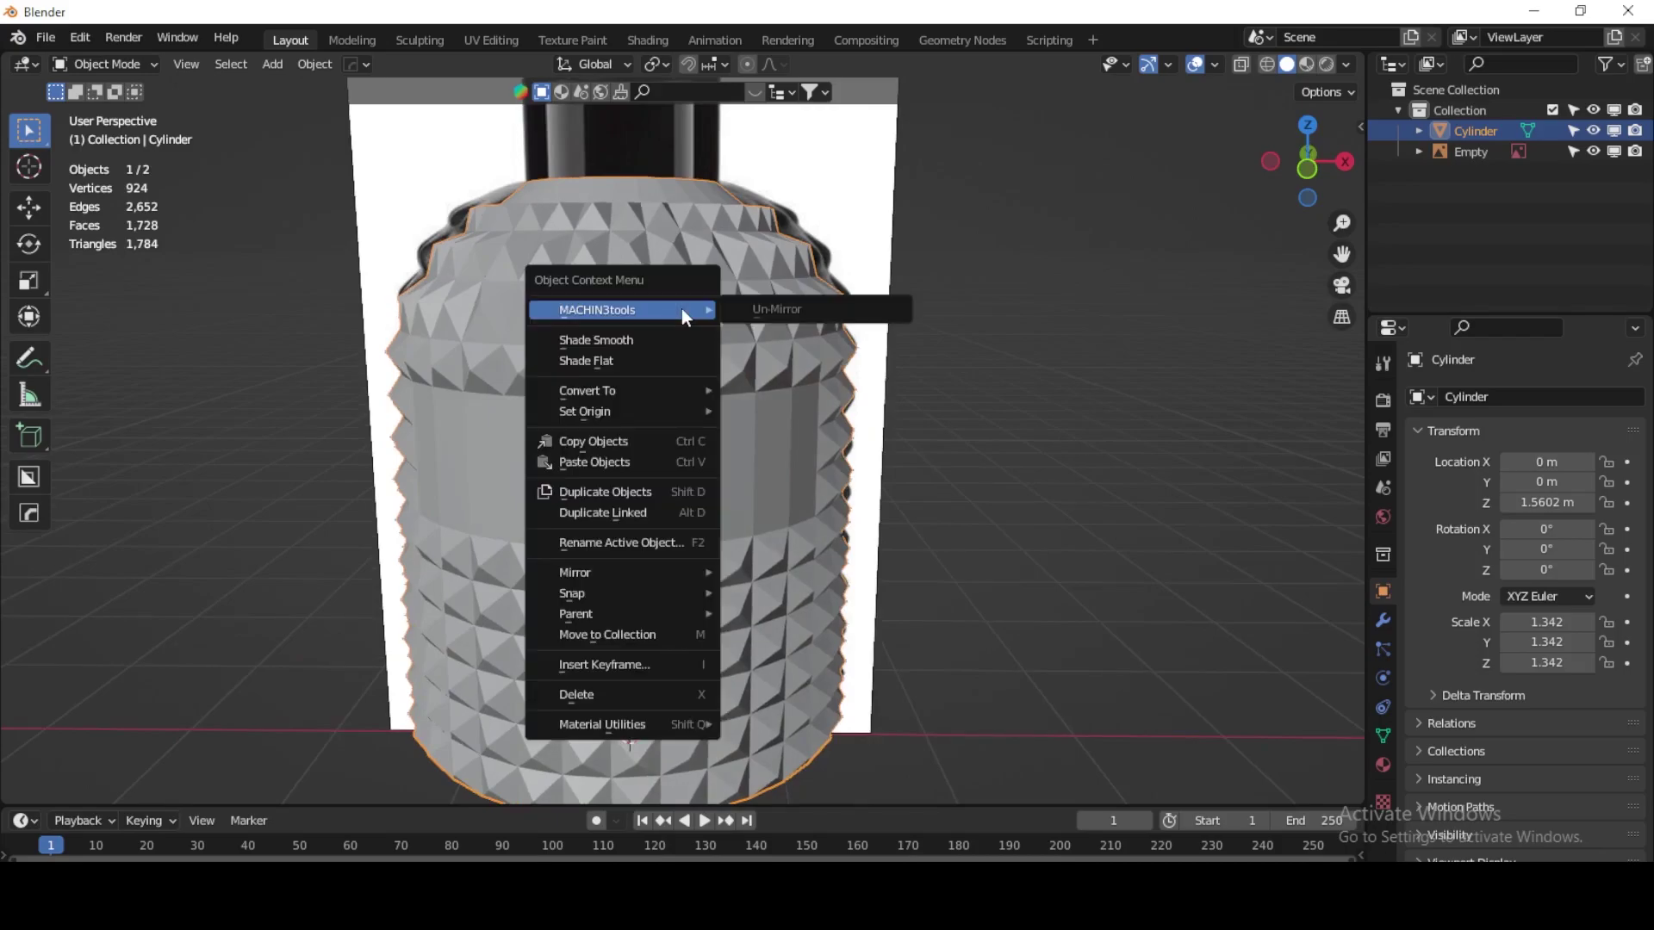
{"action": "left_click", "coordinate": [672, 343]}
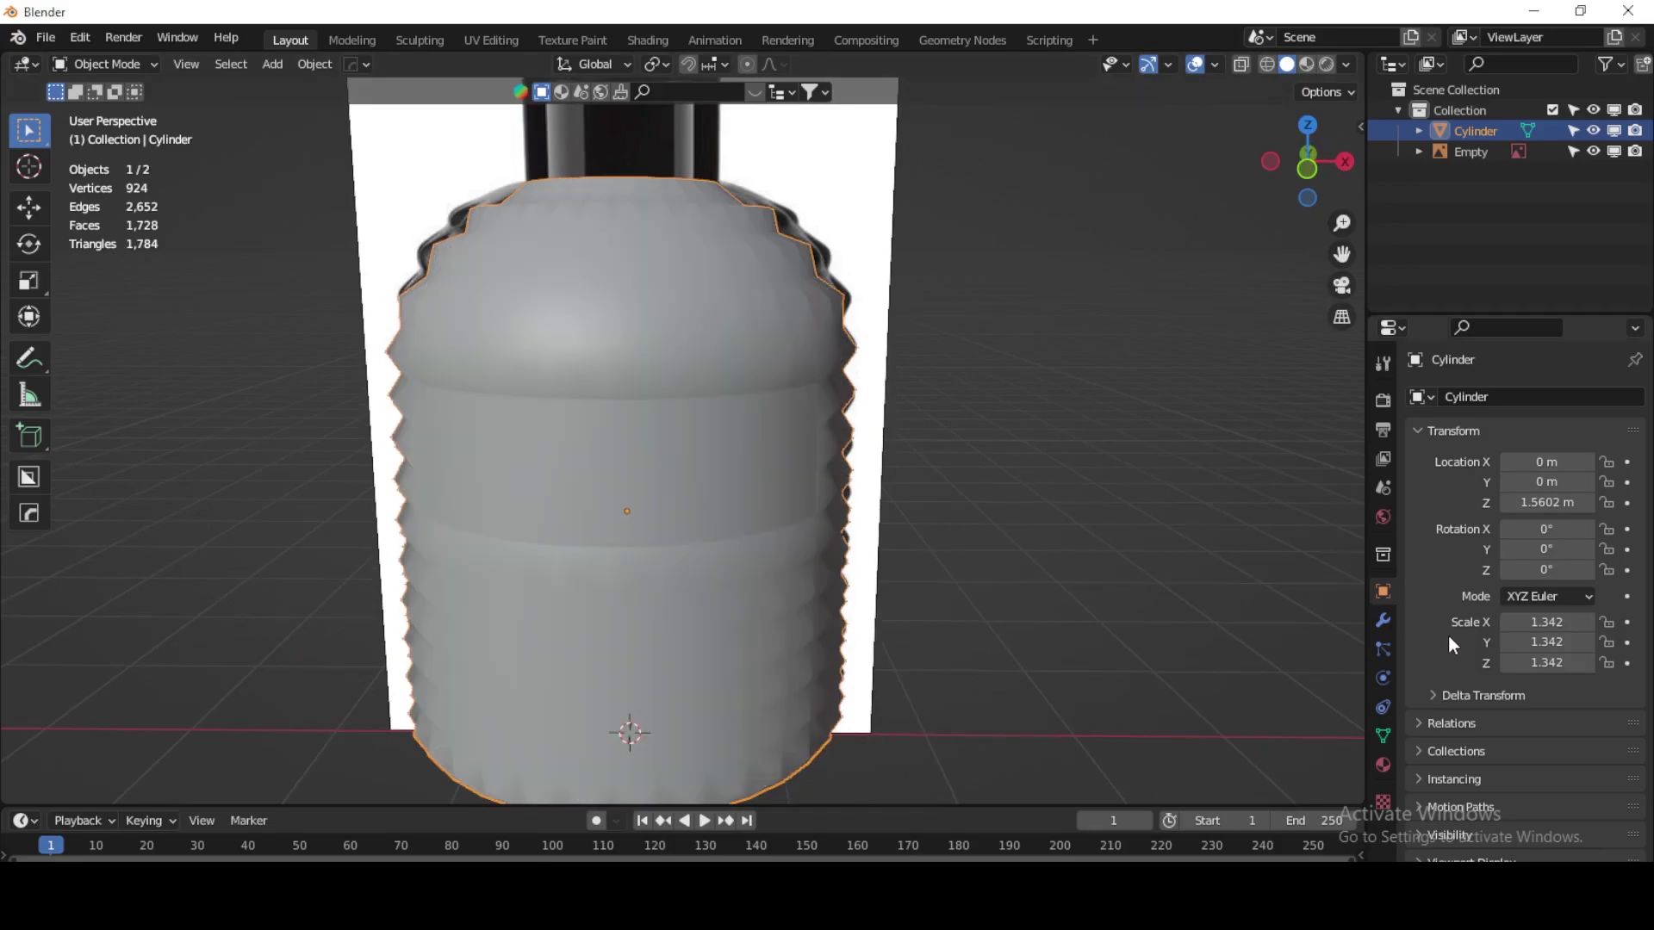
Step: Add a Bevel modifier with 3 segments and a 0.037 m amount
{"action": "left_click", "coordinate": [1384, 622]}
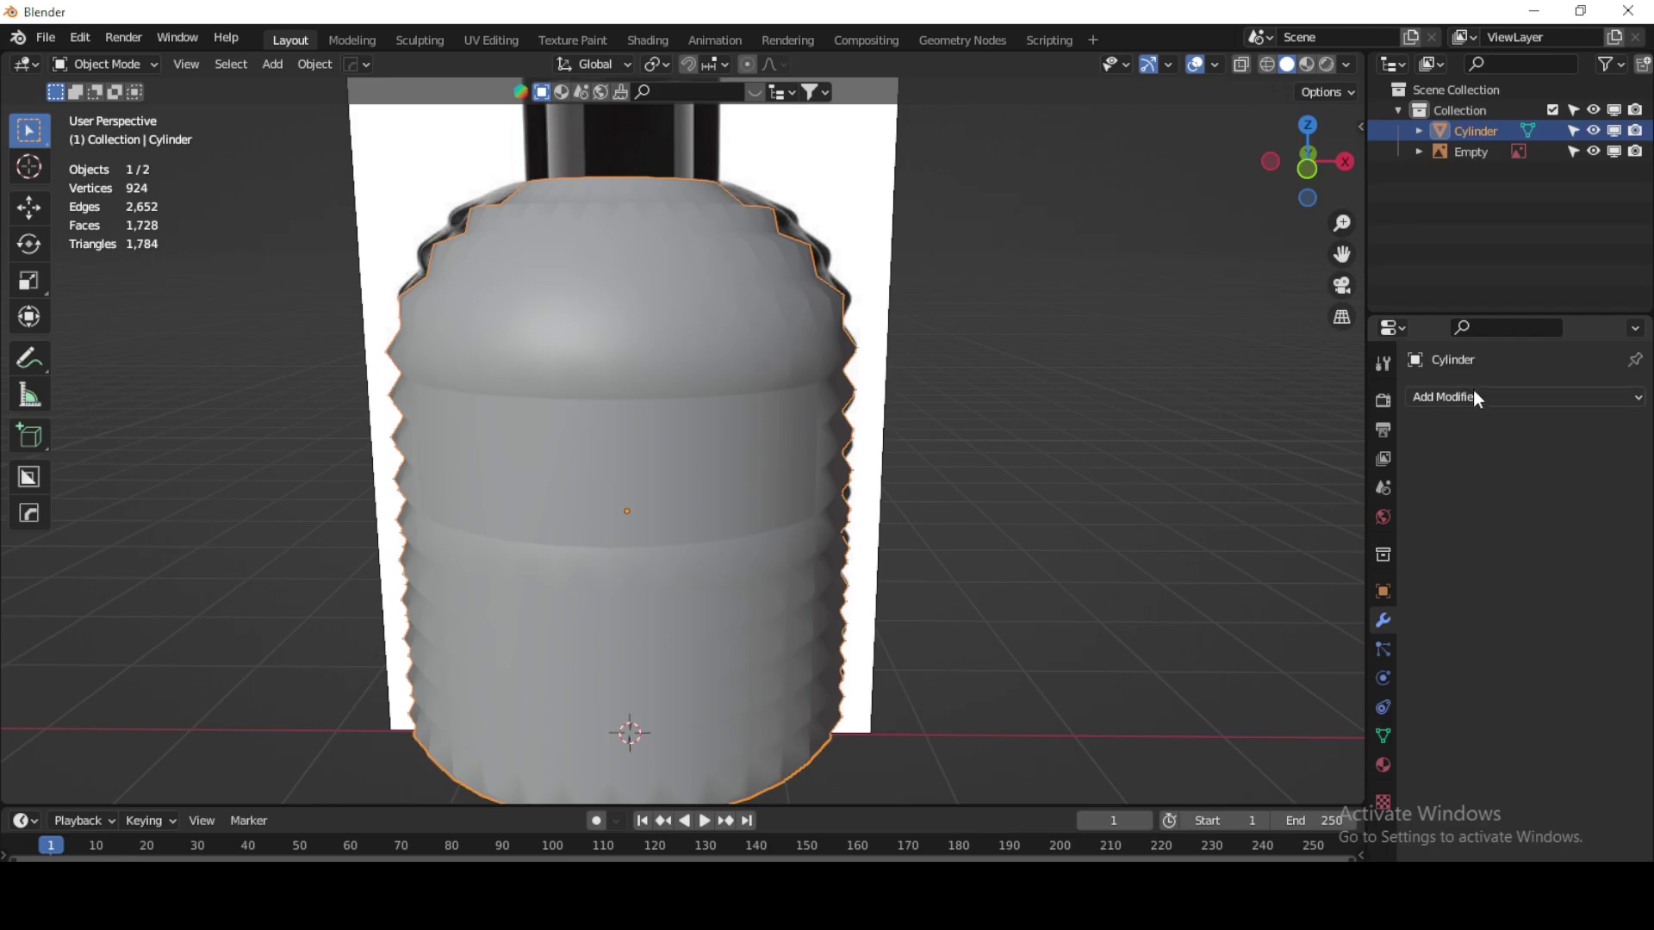
{"action": "left_click", "coordinate": [1473, 397]}
{"action": "left_click", "coordinate": [1230, 484]}
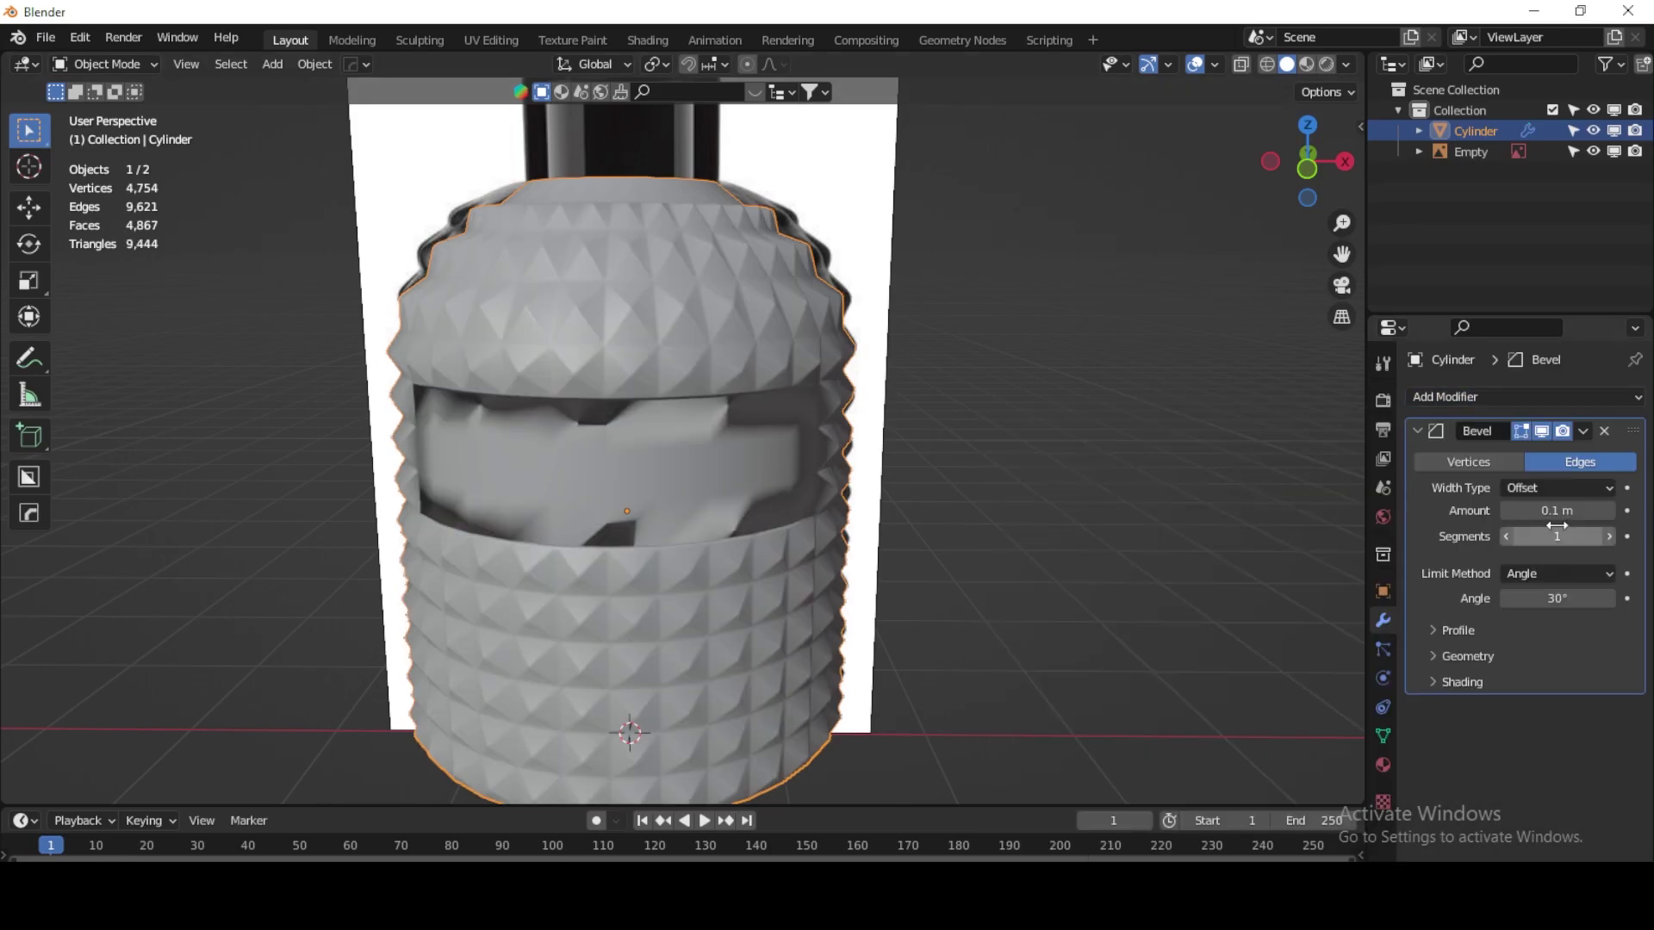
{"action": "left_click", "coordinate": [1608, 539]}
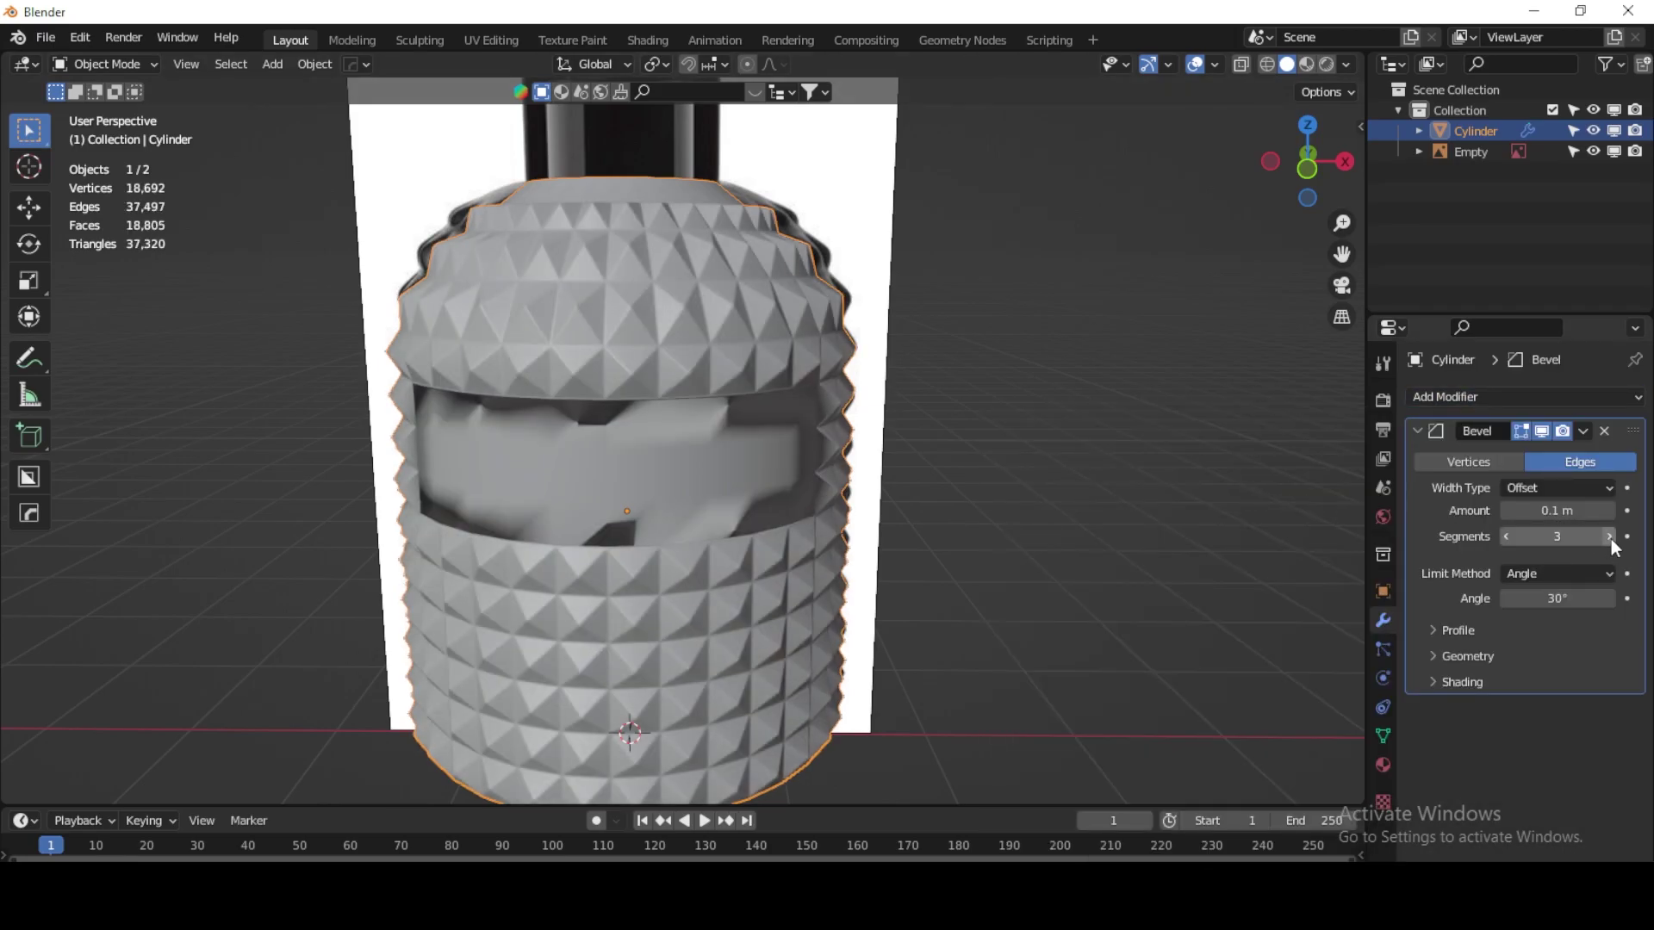
{"action": "left_click_drag", "start_coordinate": [1554, 510], "coordinate": [1542, 510]}
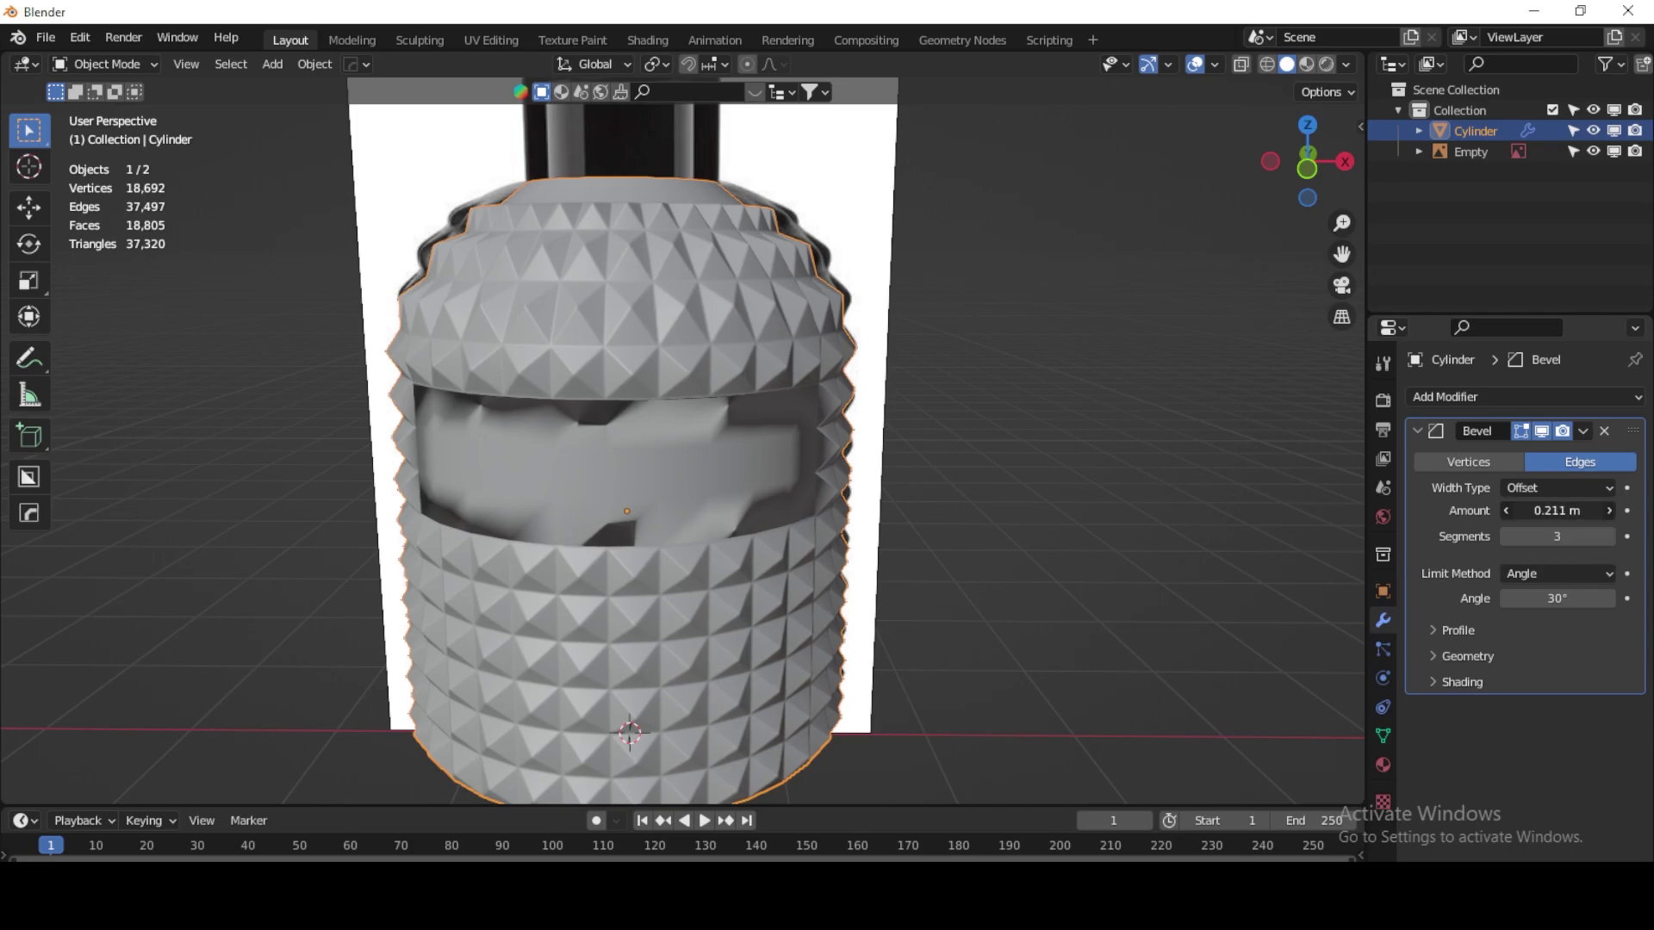
{"action": "mouse_move", "coordinate": [1555, 510]}
{"action": "left_mouse_down"}
{"action": "mouse_move", "coordinate": [1576, 510]}
{"action": "mouse_move", "coordinate": [1534, 510]}
{"action": "left_mouse_up"}
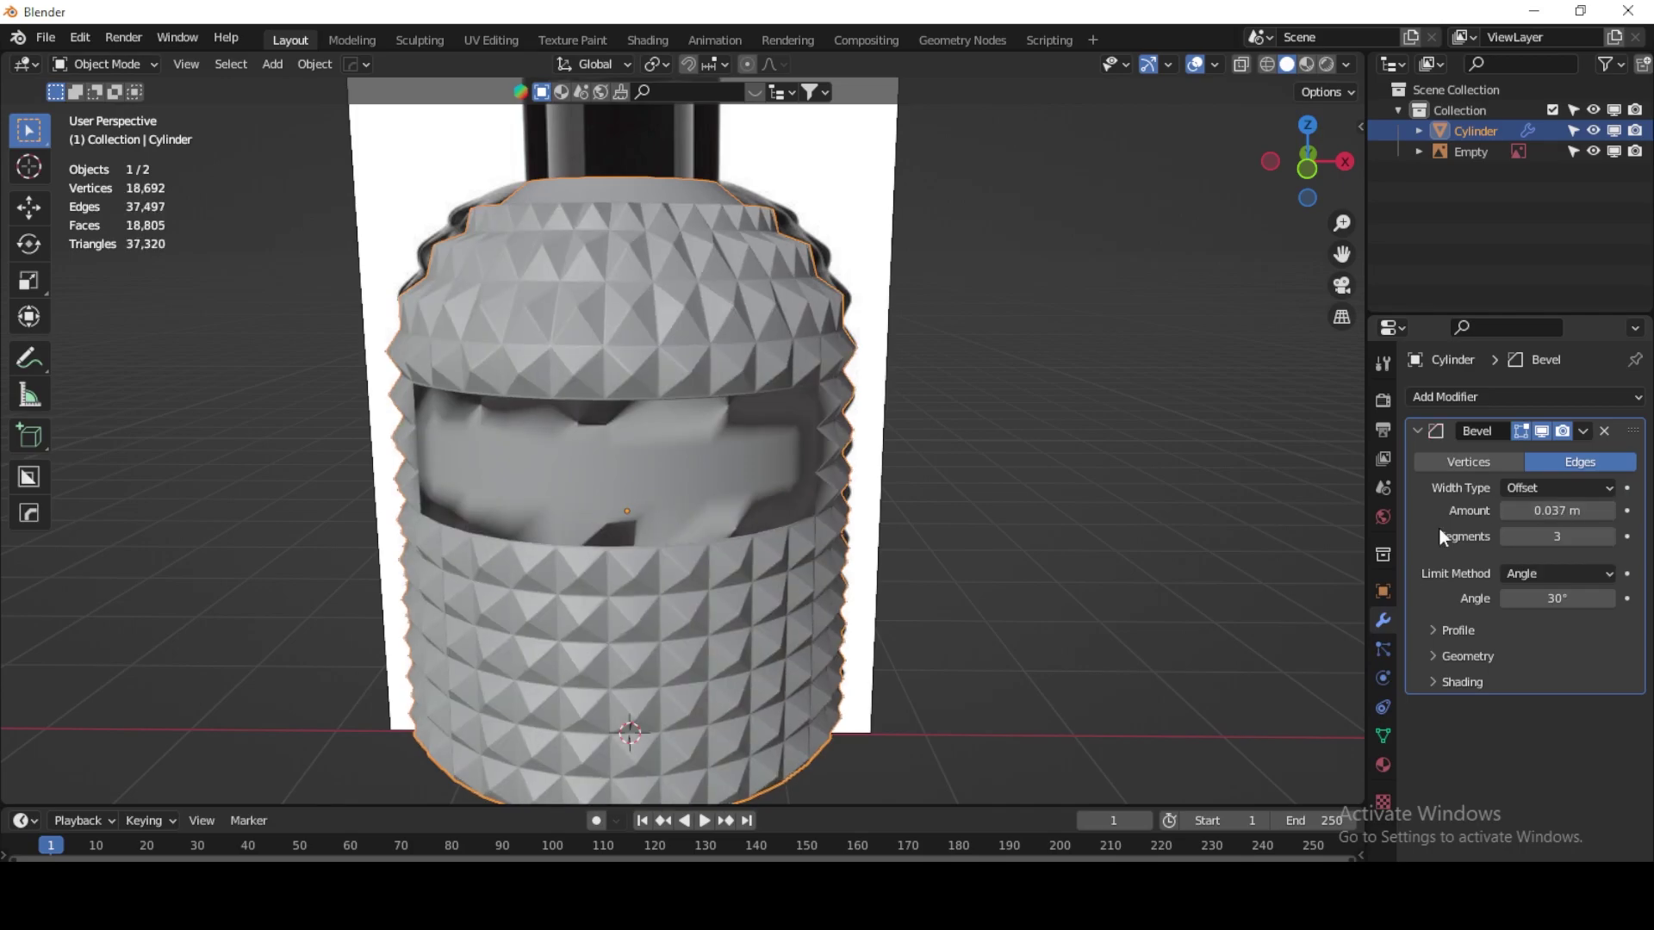
Step: Turn on Auto Smooth at 30° in the mesh Normals settings to keep studs crisp
{"action": "left_click", "coordinate": [1382, 735]}
{"action": "scroll", "coordinate": [1498, 768], "scroll_direction": "down", "scroll_amount": 2}
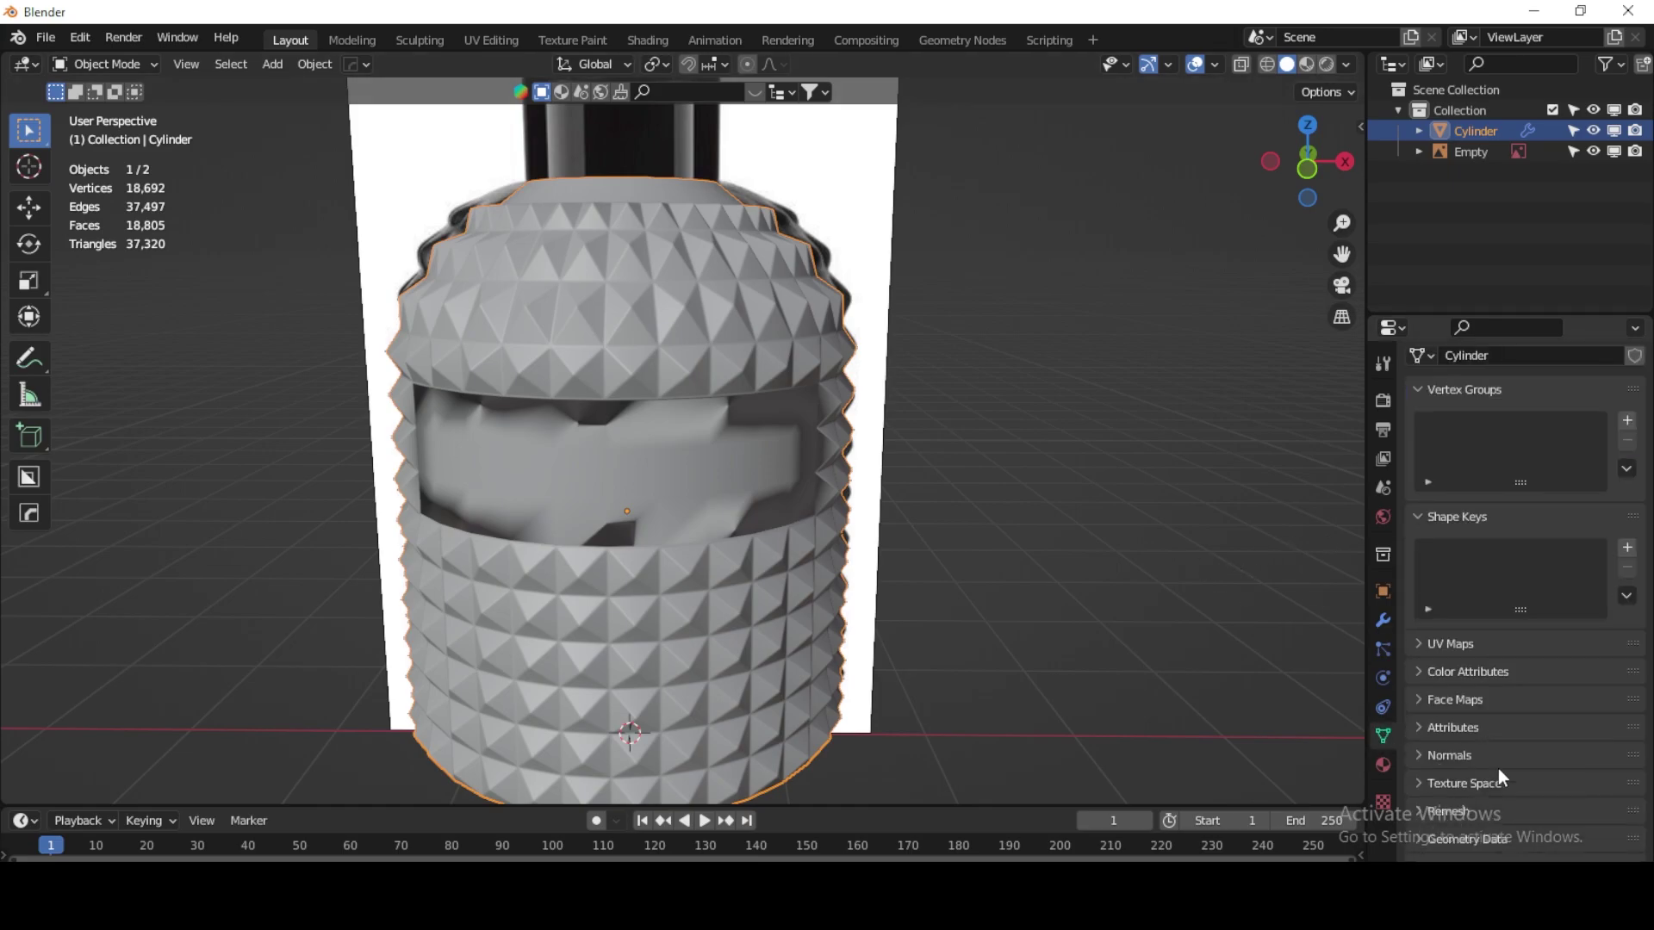
{"action": "left_click", "coordinate": [1462, 714]}
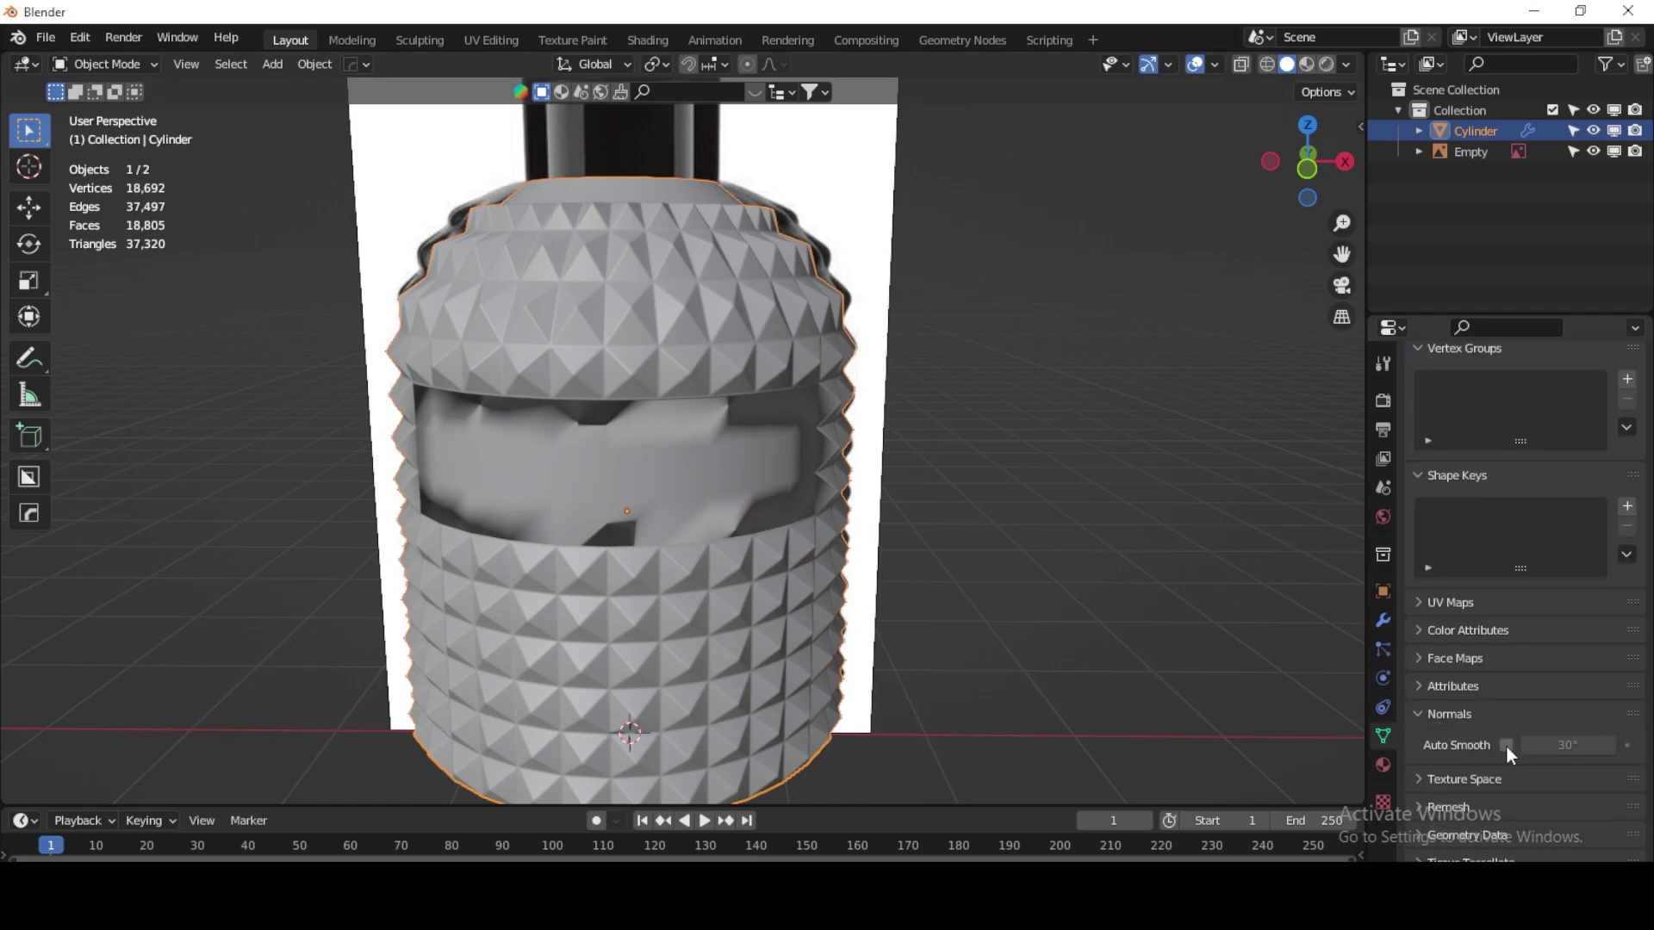
{"action": "left_click", "coordinate": [1506, 746]}
{"action": "mouse_move", "coordinate": [644, 406]}
{"action": "middle_mouse_down"}
{"action": "mouse_move", "coordinate": [664, 360]}
{"action": "mouse_move", "coordinate": [707, 407]}
{"action": "mouse_move", "coordinate": [638, 422]}
{"action": "mouse_move", "coordinate": [612, 409]}
{"action": "mouse_move", "coordinate": [637, 405]}
{"action": "middle_mouse_up"}
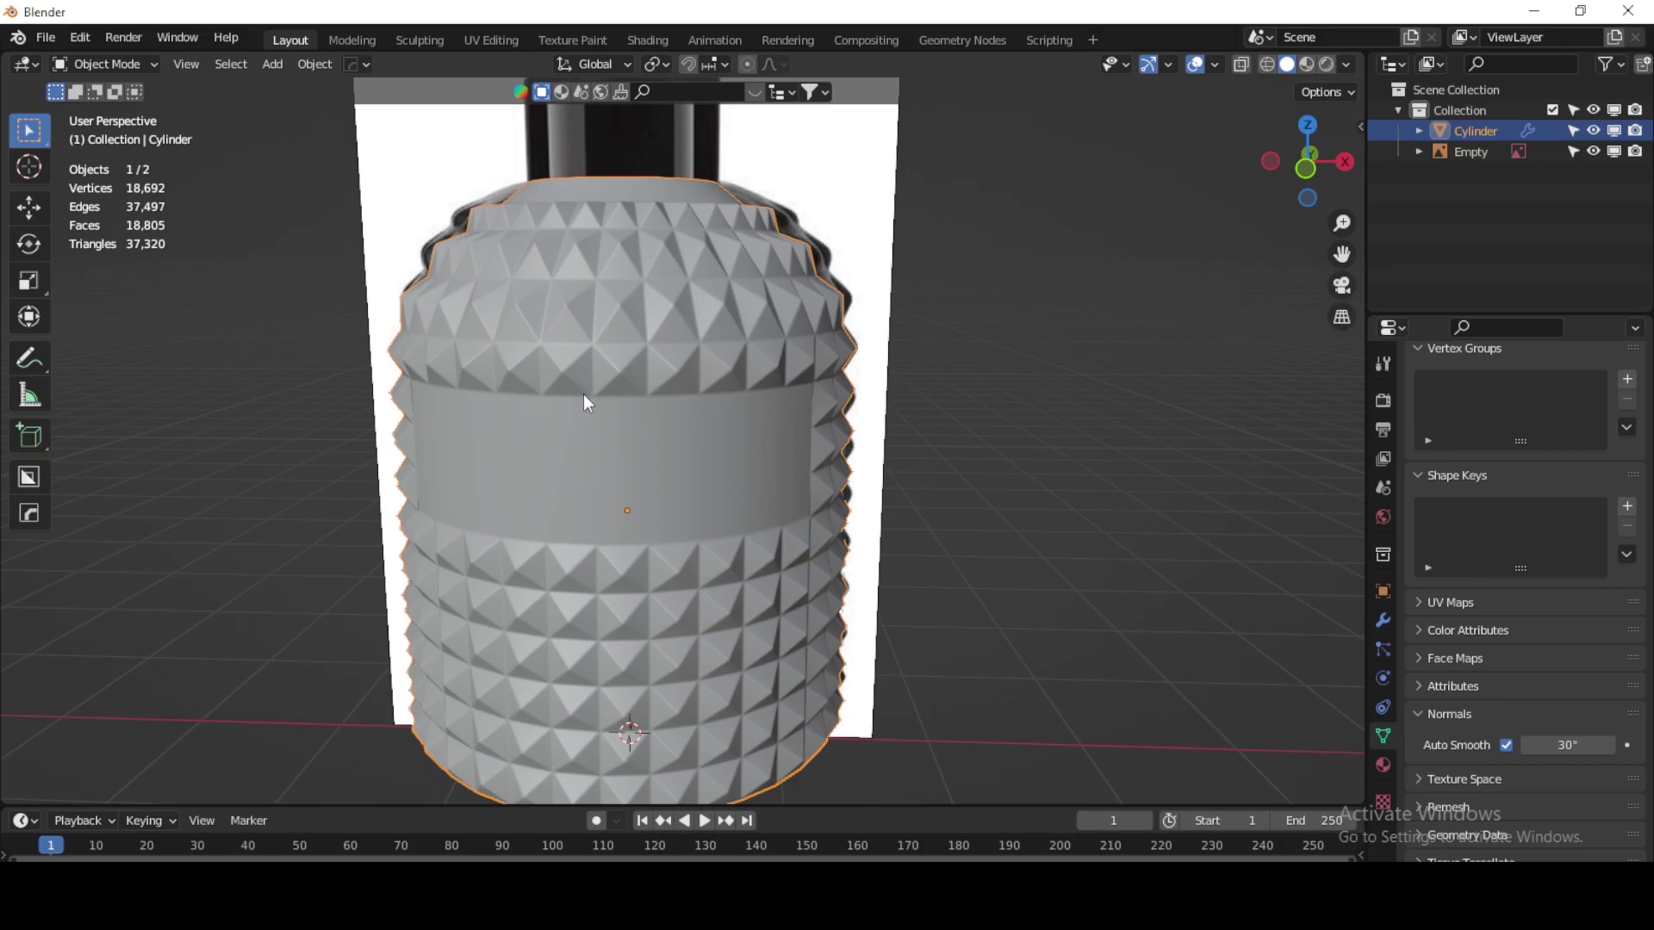
Step: Enter Edit Mode on the bottle and pick a face near its top
{"action": "scroll", "coordinate": [582, 395], "scroll_direction": "down", "scroll_amount": 2}
{"action": "middle_click_drag", "start_coordinate": [688, 423], "coordinate": [682, 484]}
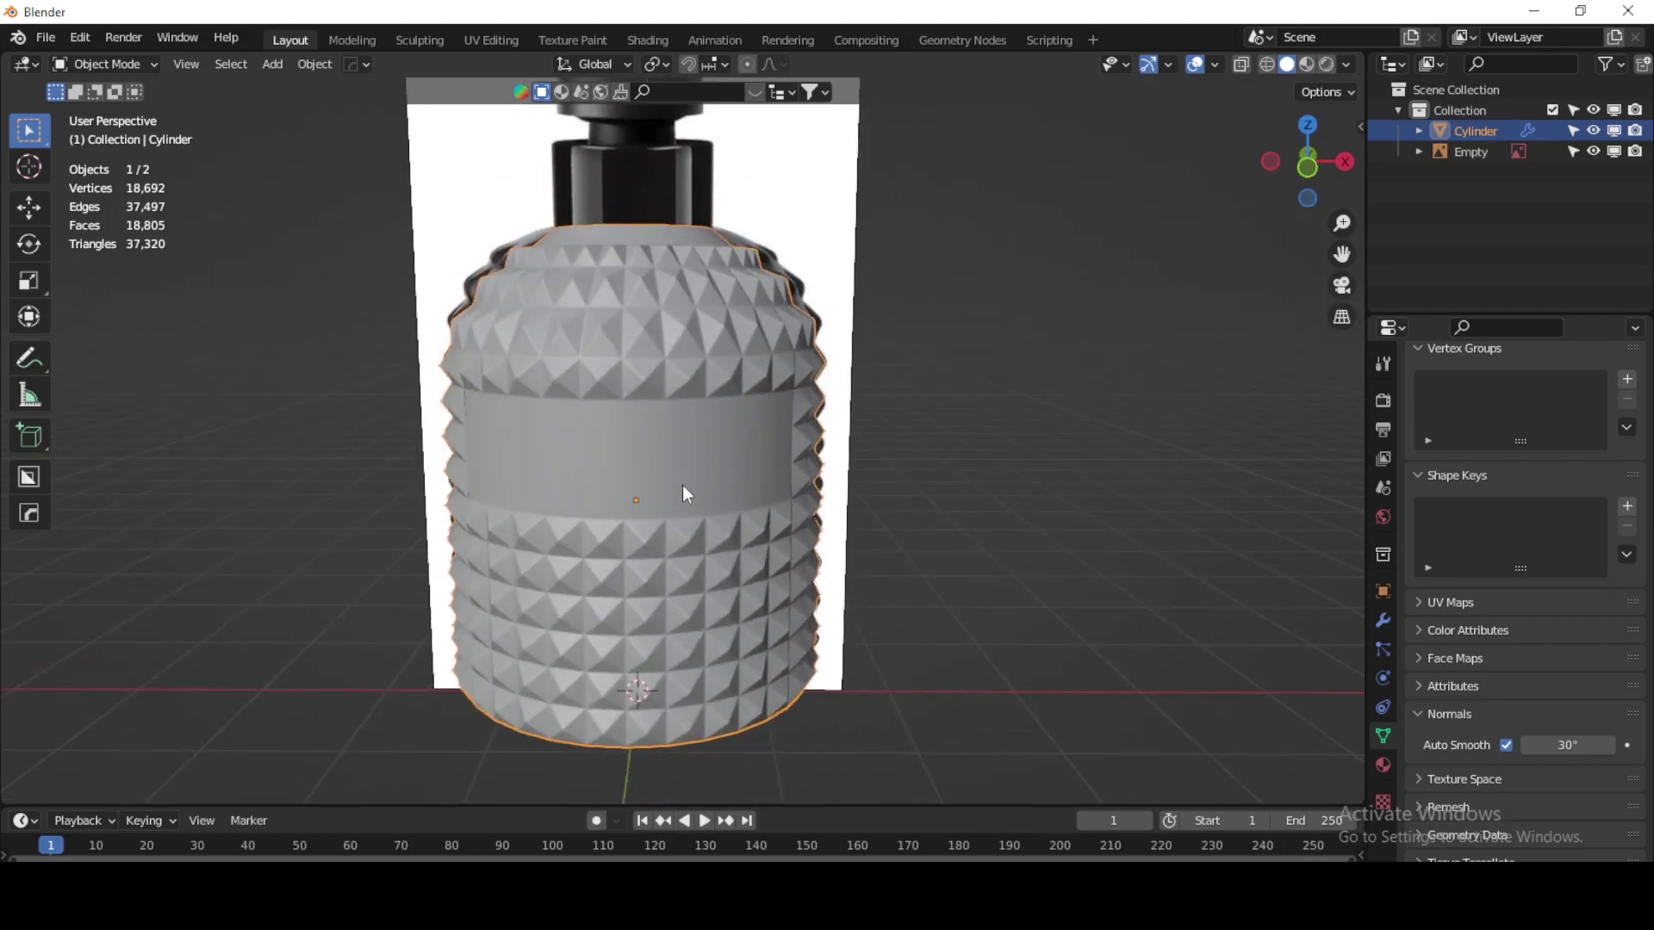
{"action": "scroll", "coordinate": [696, 492], "scroll_direction": "down", "scroll_amount": 2}
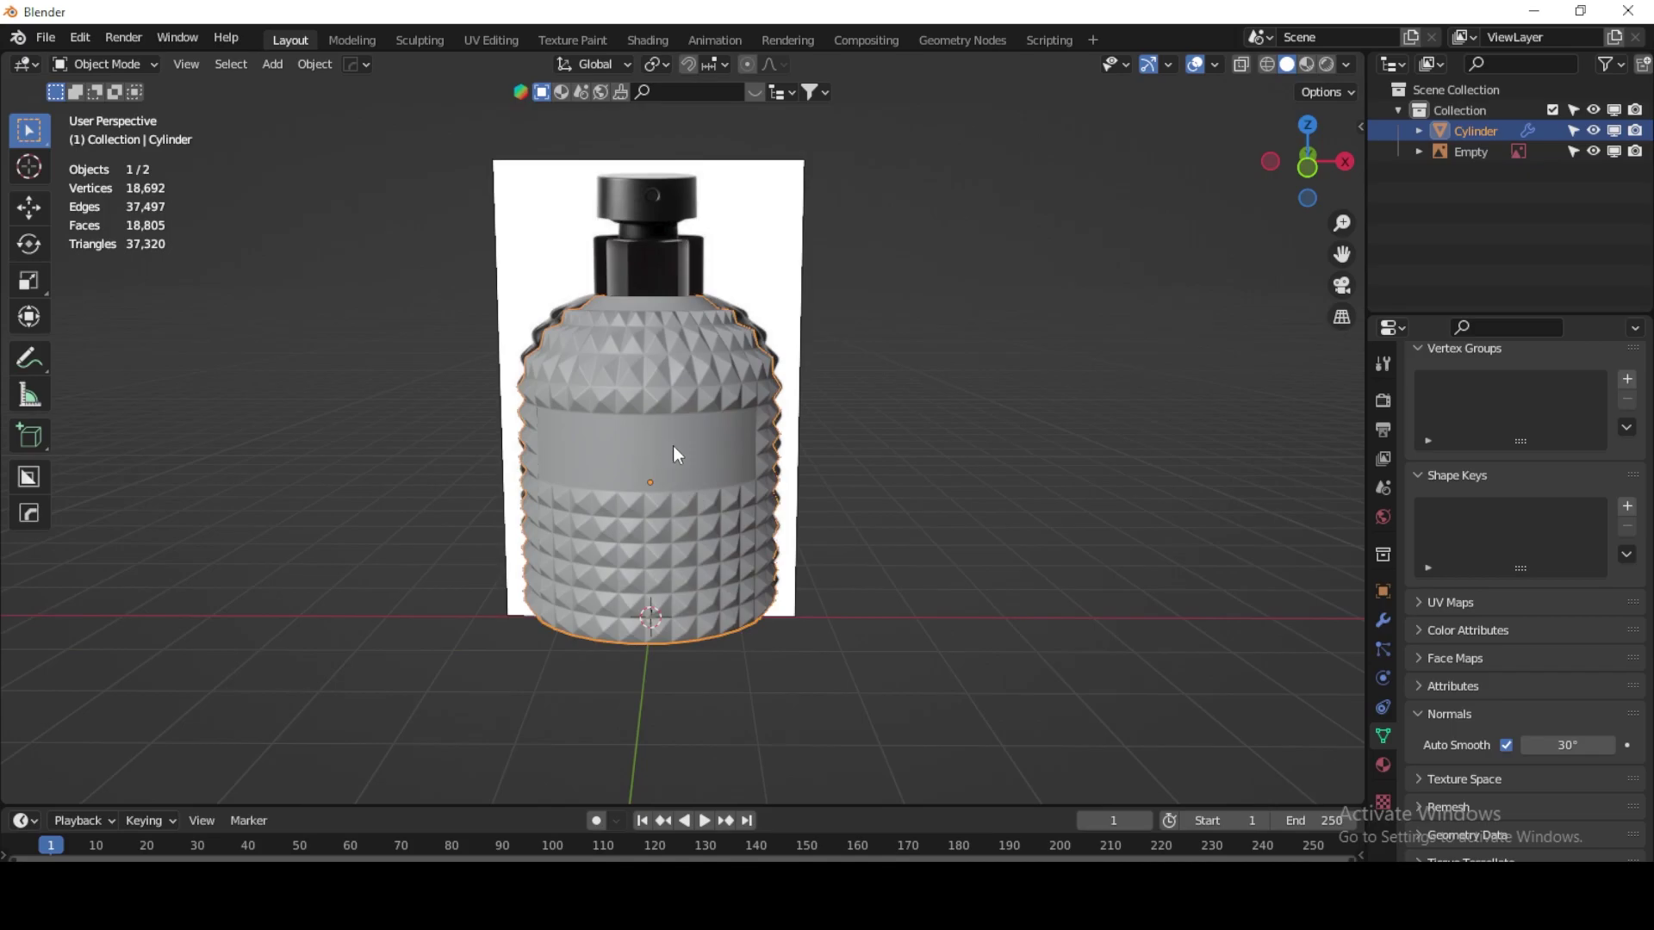
{"action": "mouse_move", "coordinate": [674, 446]}
{"action": "middle_mouse_down"}
{"action": "mouse_move", "coordinate": [823, 451]}
{"action": "mouse_move", "coordinate": [784, 486]}
{"action": "mouse_move", "coordinate": [700, 354]}
{"action": "mouse_move", "coordinate": [695, 441]}
{"action": "mouse_move", "coordinate": [655, 436]}
{"action": "mouse_move", "coordinate": [633, 394]}
{"action": "middle_mouse_up"}
{"action": "scroll", "coordinate": [698, 352], "scroll_direction": "up", "scroll_amount": 4}
{"action": "scroll", "coordinate": [632, 401], "scroll_direction": "up", "scroll_amount": 2}
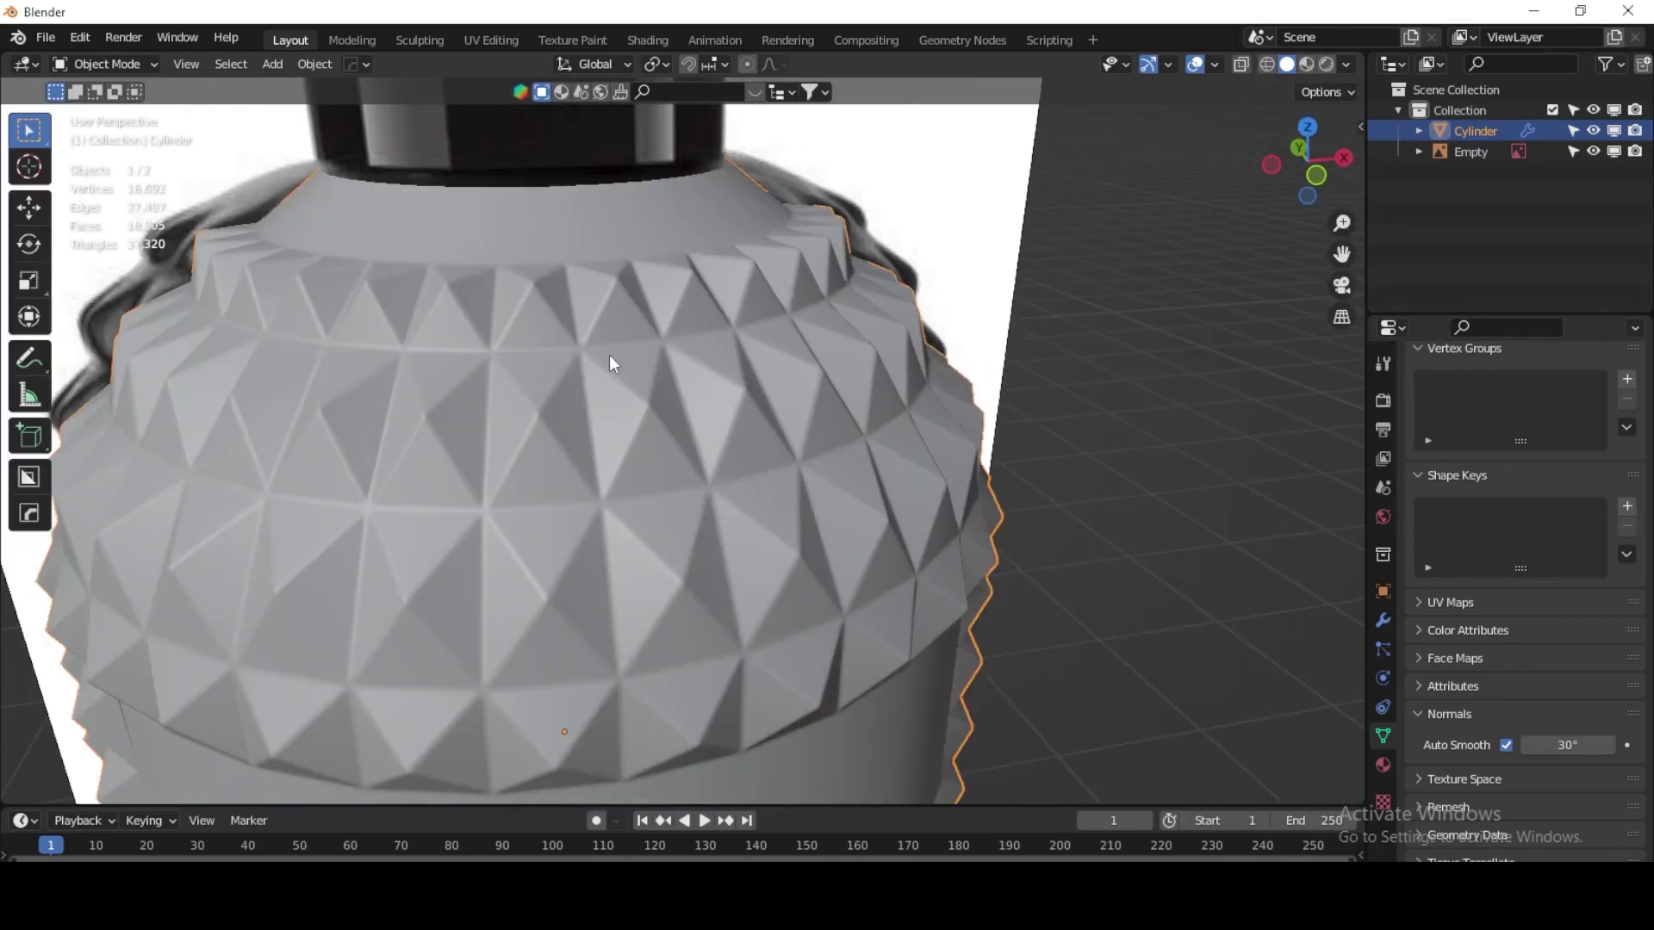
{"action": "scroll", "coordinate": [613, 361], "scroll_direction": "up", "scroll_amount": 1}
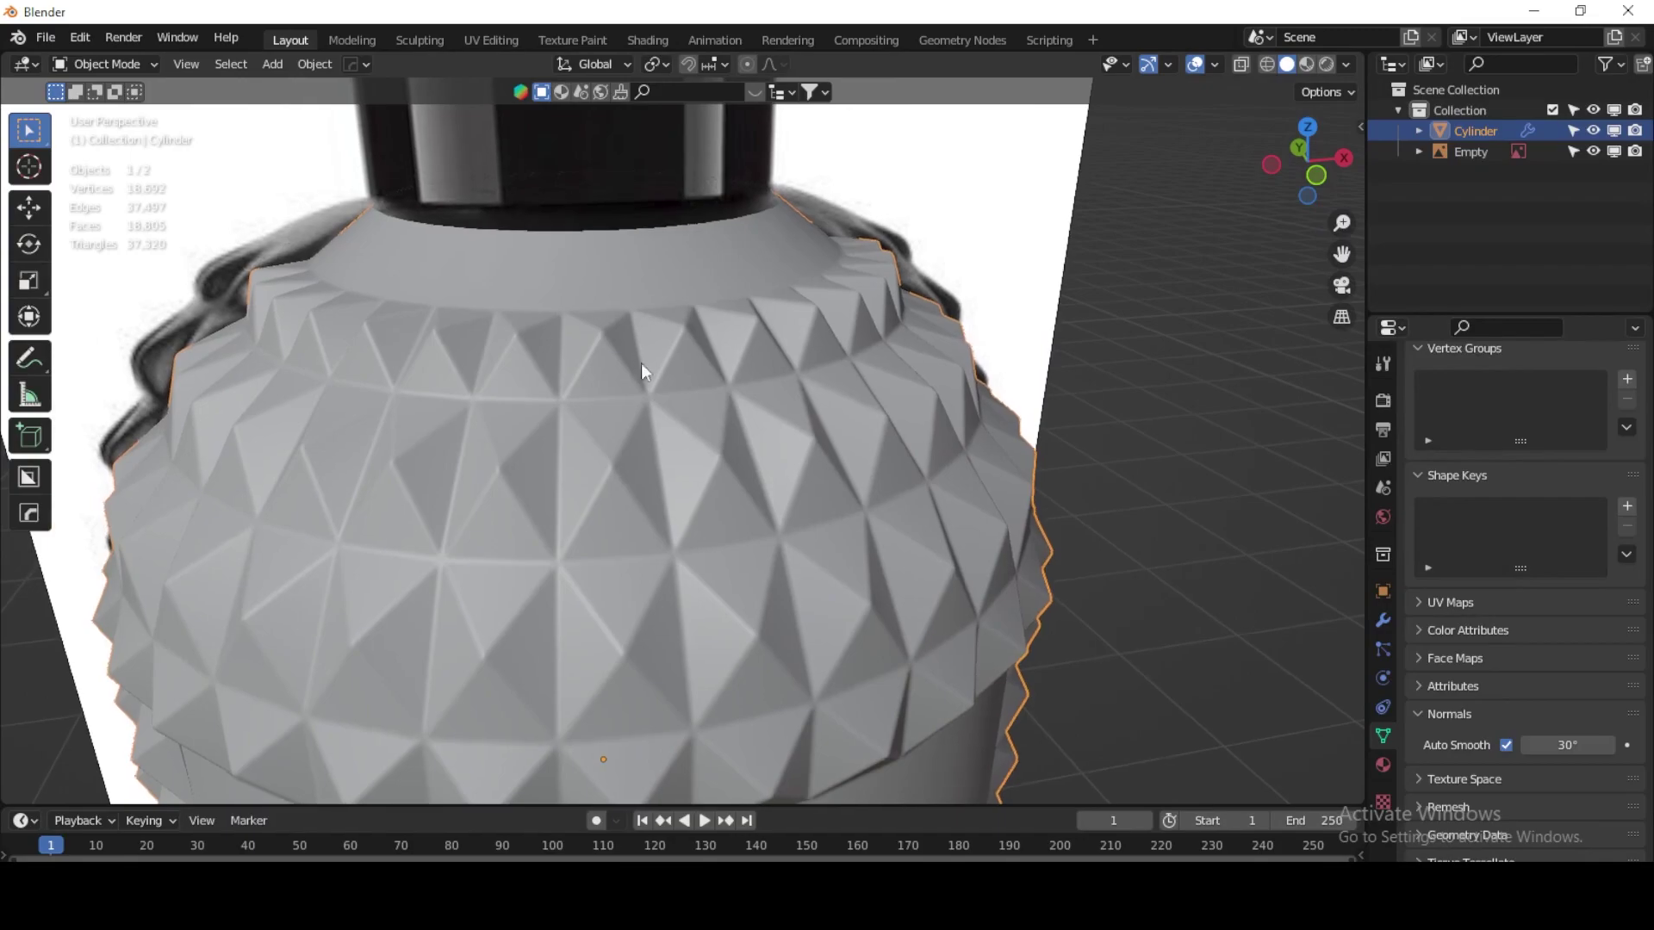
{"action": "left_click", "coordinate": [142, 67]}
{"action": "left_click", "coordinate": [129, 109]}
{"action": "left_click", "coordinate": [521, 323]}
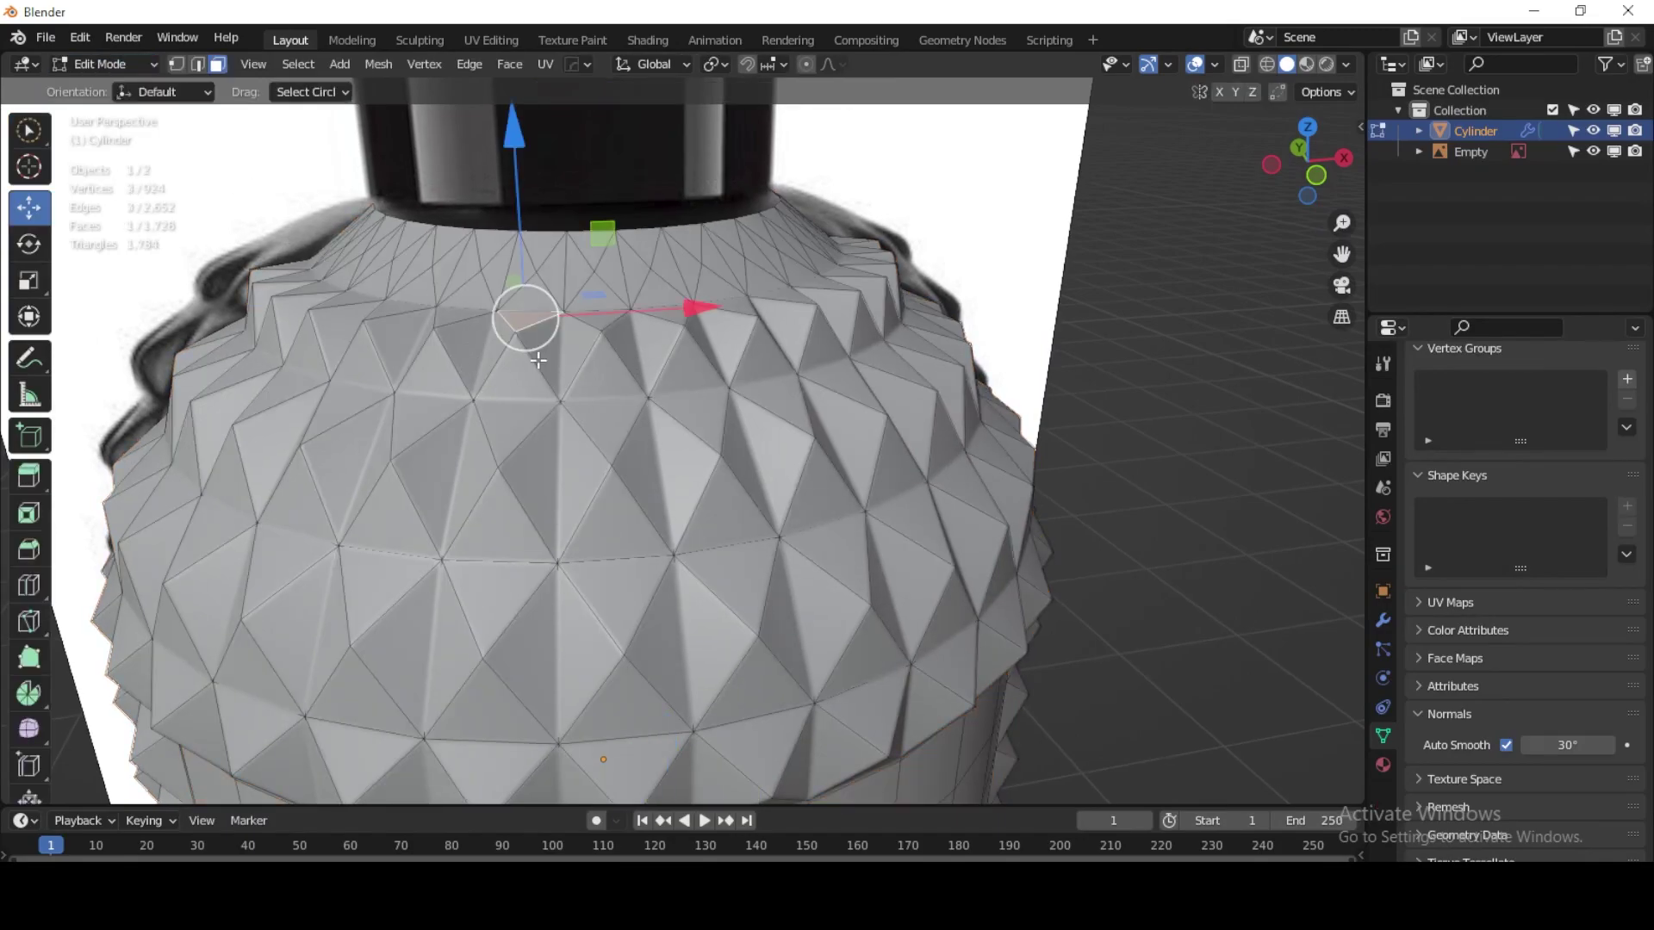
Step: Select shoulder ring vertices via Select Similar > Normal plus shift-clicked neighbours
{"action": "left_click", "coordinate": [176, 65]}
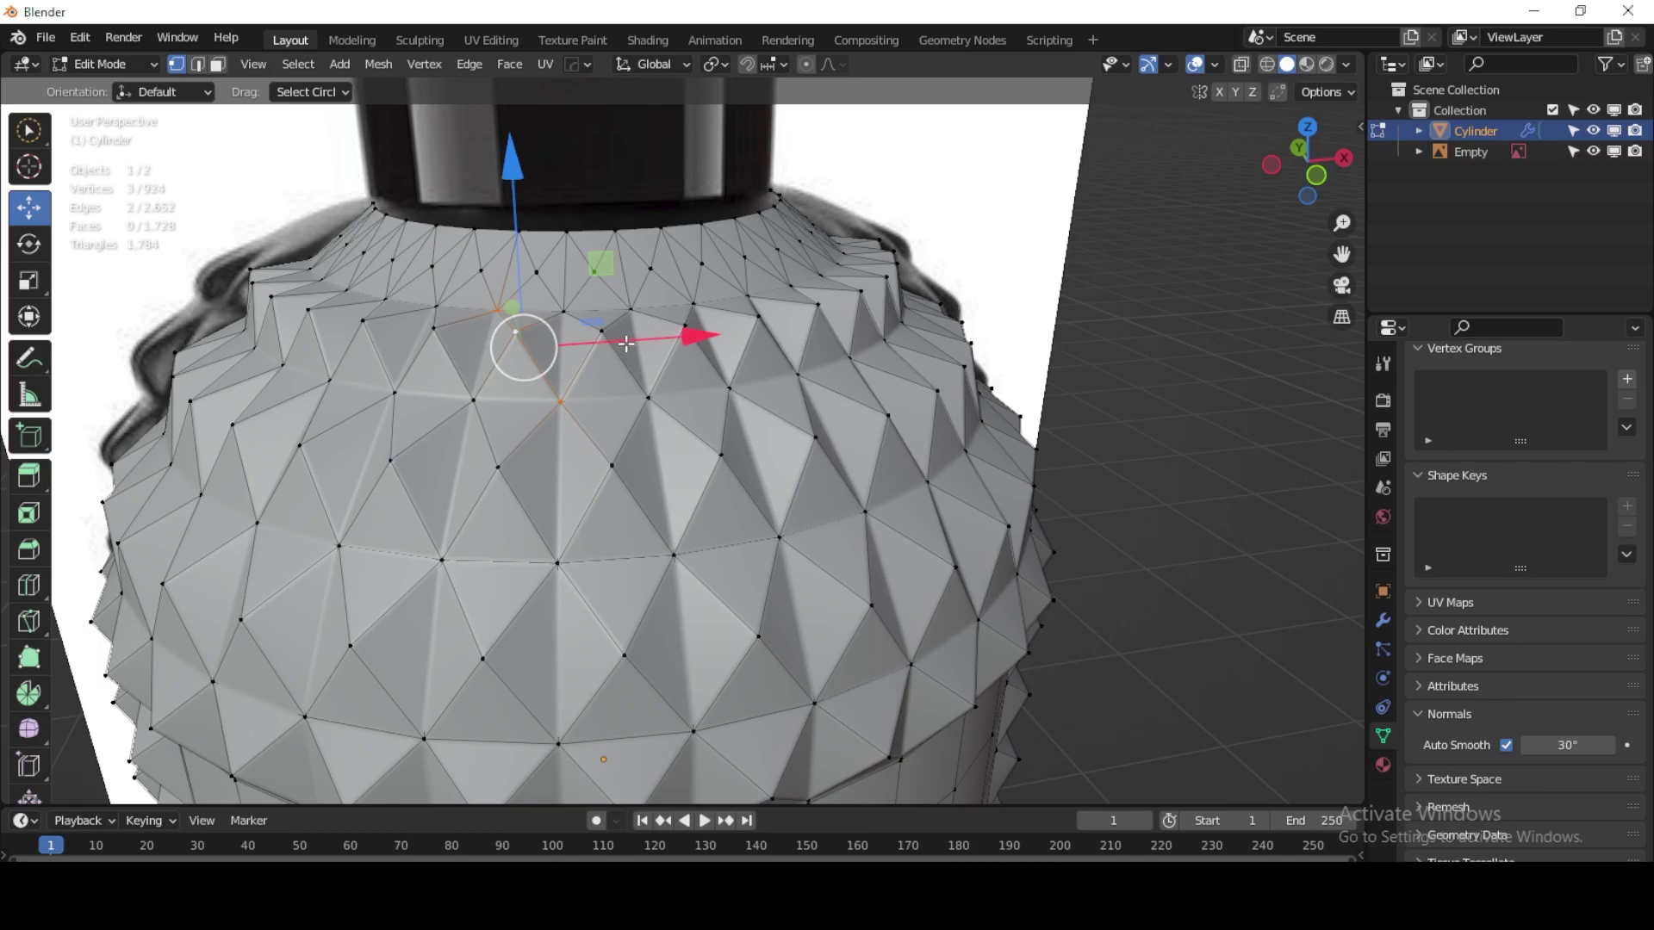
{"action": "left_click", "coordinate": [601, 331]}
{"action": "left_click", "coordinate": [298, 64]}
{"action": "mouse_move", "coordinate": [343, 310]}
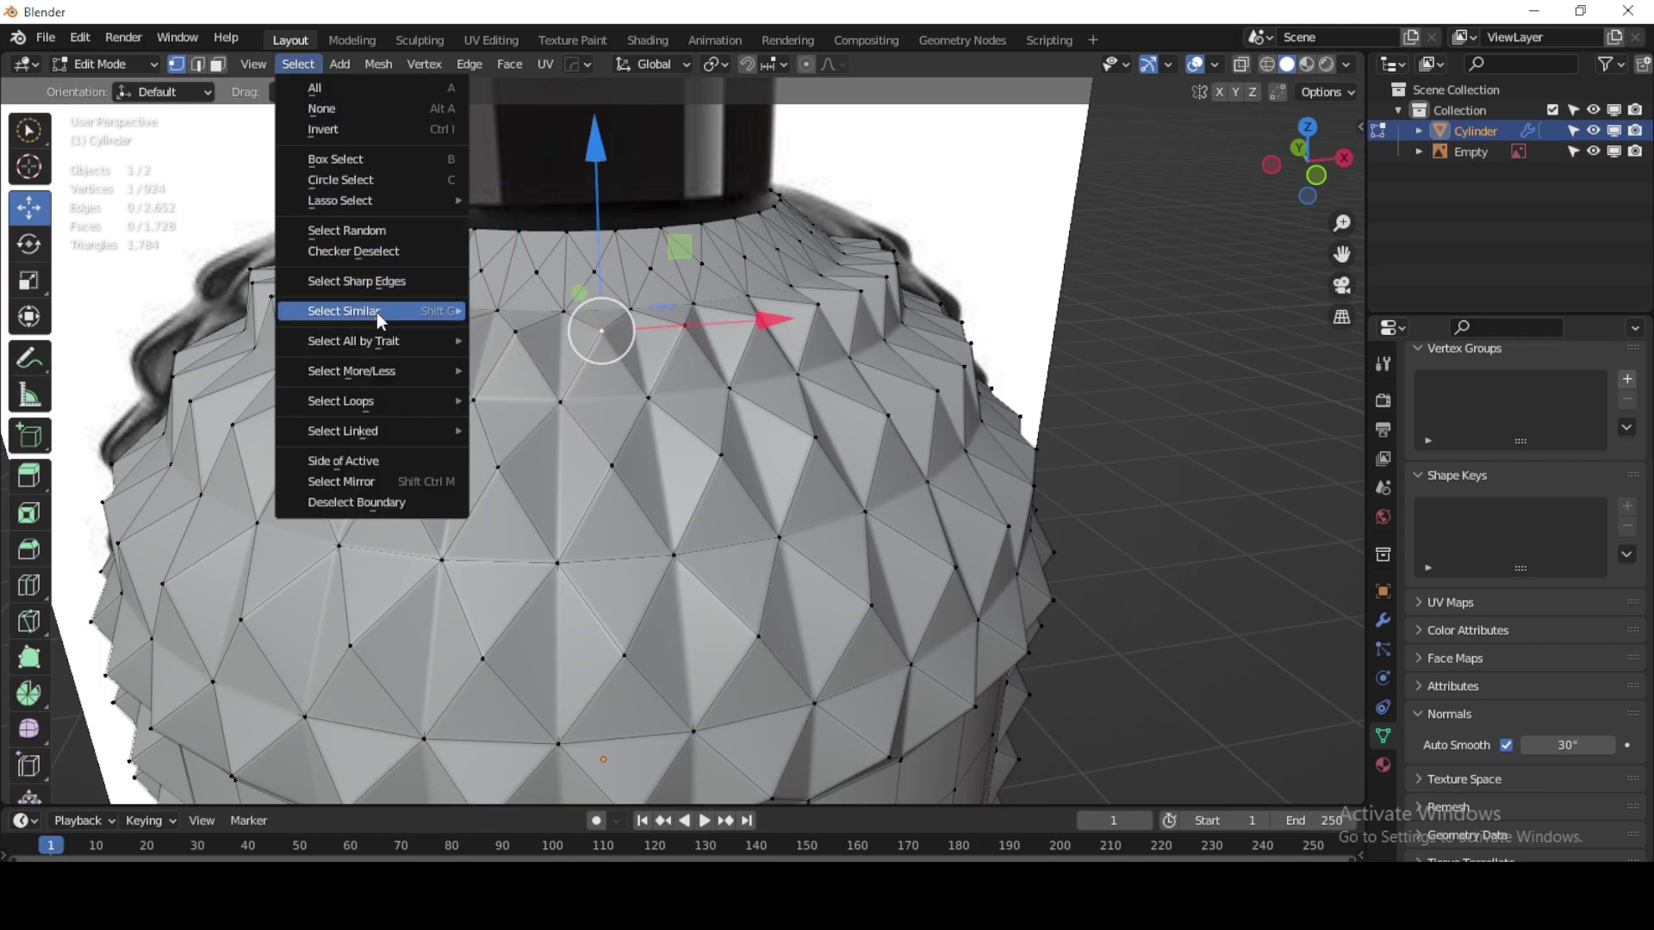
{"action": "left_click", "coordinate": [575, 312]}
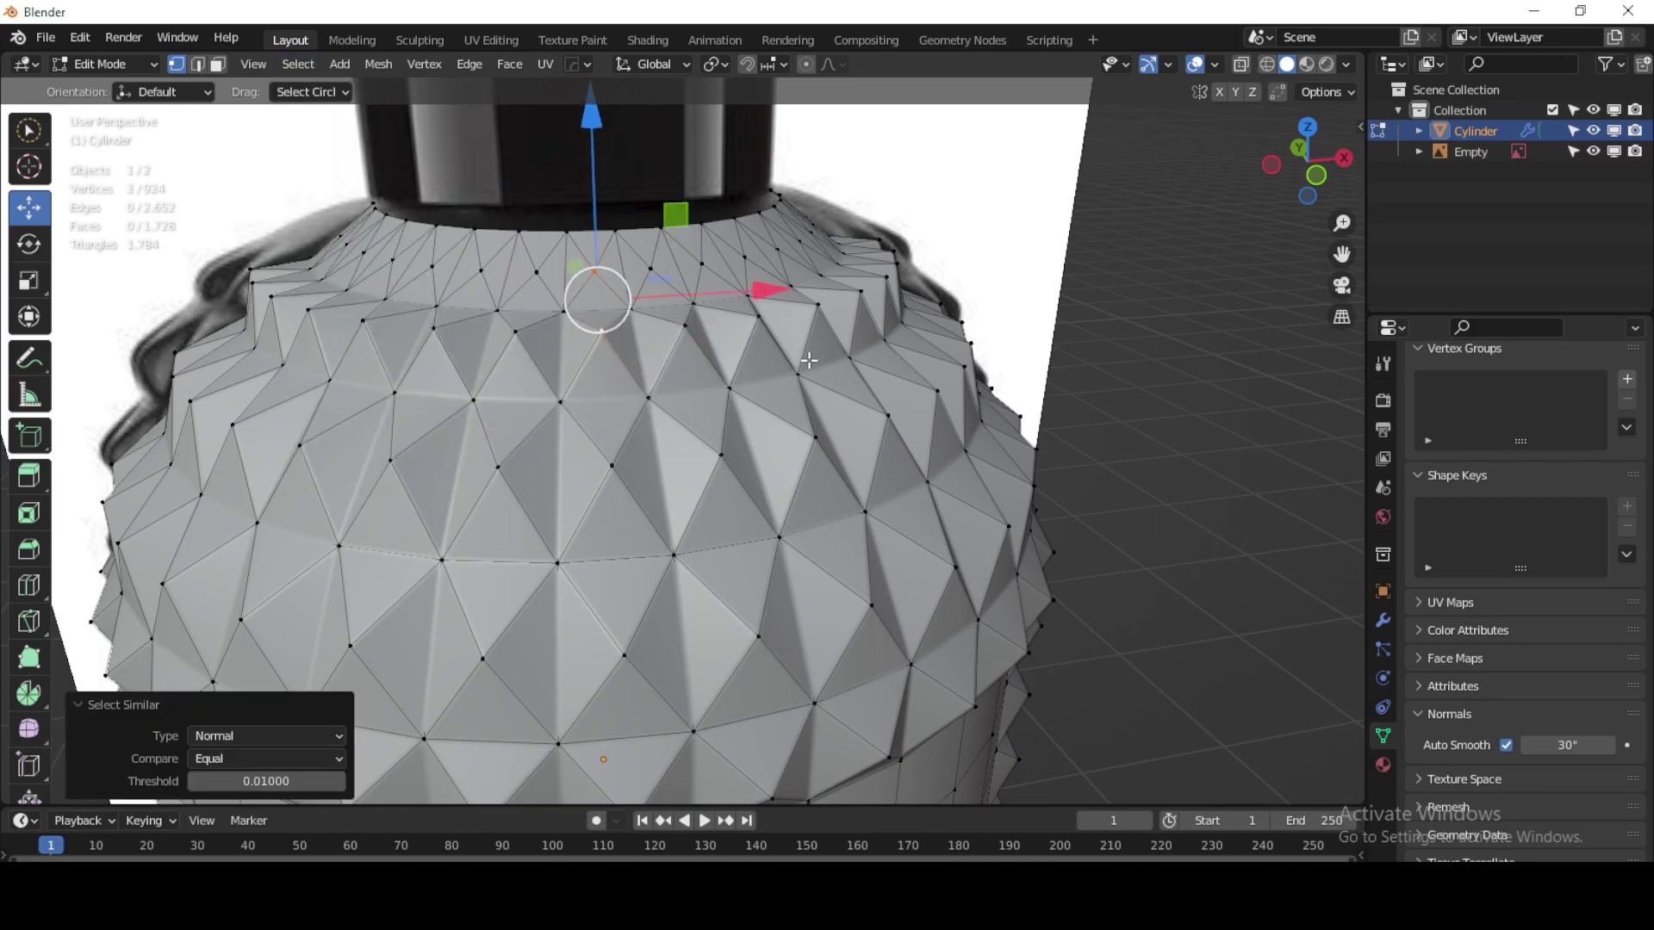
{"action": "left_click", "coordinate": [686, 326]}
{"action": "left_click", "coordinate": [603, 330], "text": "shift"}
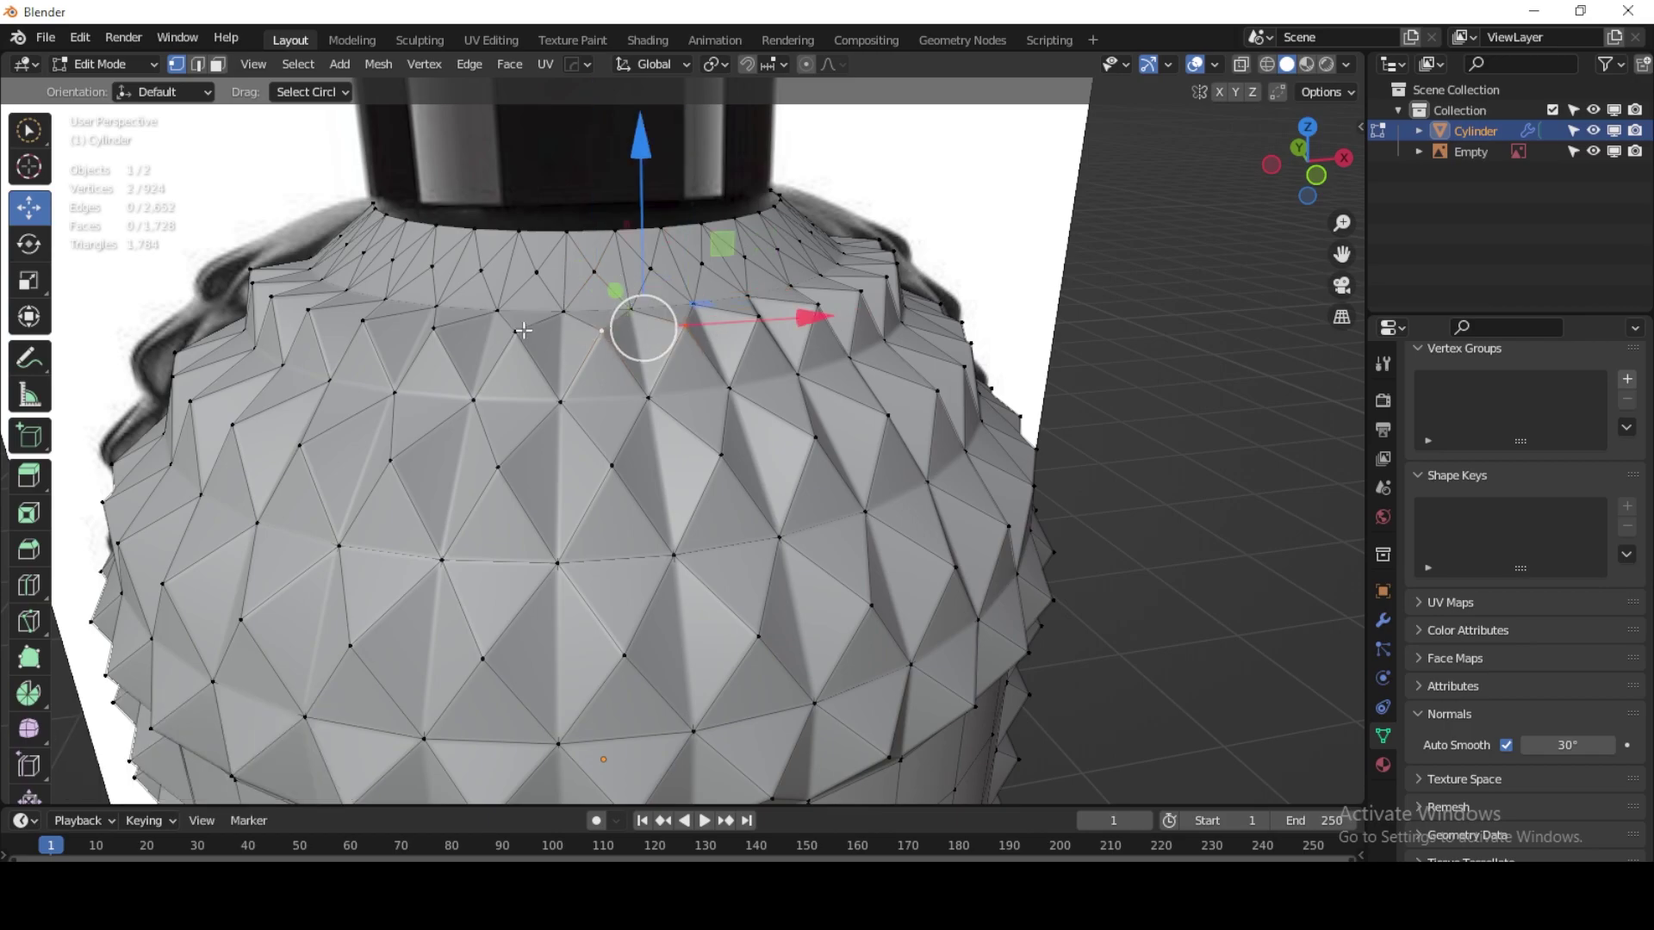
{"action": "left_click", "coordinate": [515, 333], "text": "shift"}
{"action": "left_click", "coordinate": [433, 328], "text": "shift"}
{"action": "left_click", "coordinate": [359, 319], "text": "shift"}
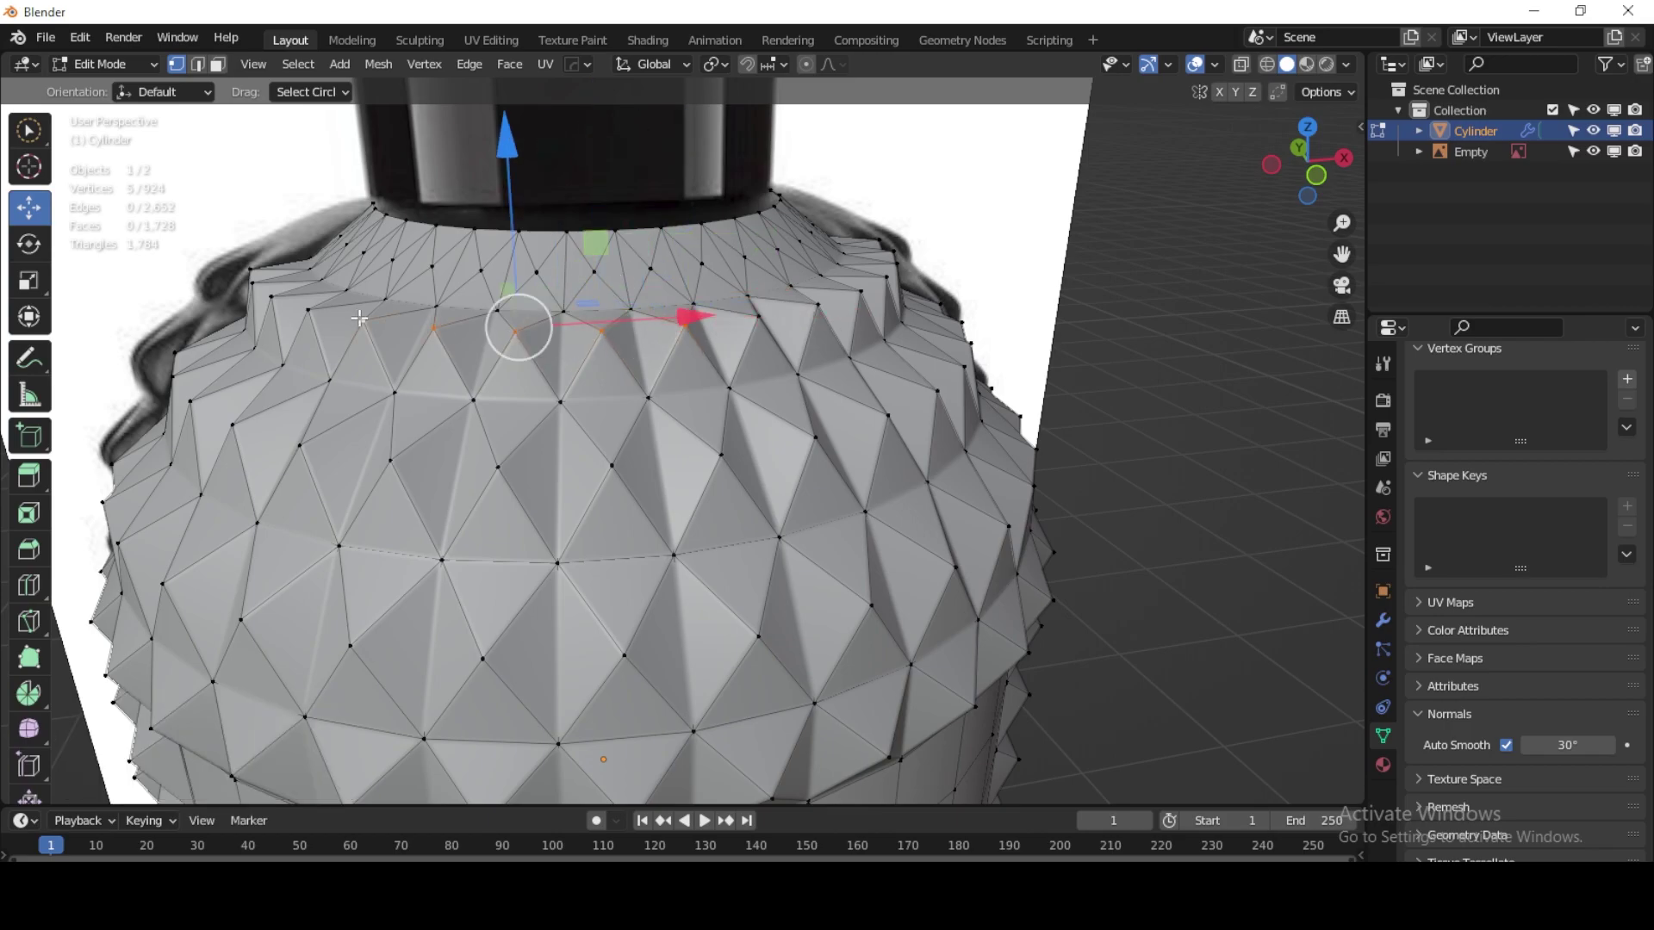
{"action": "left_click", "coordinate": [307, 308], "text": "shift"}
Step: Turn on X-ray and box-select more top ring vertices, reaching 12 selected
{"action": "key", "text": "alt+z"}
{"action": "mouse_move", "coordinate": [273, 296]}
{"action": "middle_mouse_down"}
{"action": "mouse_move", "coordinate": [282, 277]}
{"action": "mouse_move", "coordinate": [310, 282]}
{"action": "middle_mouse_up"}
{"action": "left_click", "coordinate": [357, 259]}
{"action": "key", "text": "ctrl+z"}
{"action": "mouse_move", "coordinate": [29, 130]}
{"action": "left_mouse_down"}
{"action": "mouse_move", "coordinate": [138, 199]}
{"action": "mouse_move", "coordinate": [318, 259]}
{"action": "left_mouse_up"}
{"action": "middle_click_drag", "start_coordinate": [318, 259], "coordinate": [448, 298]}
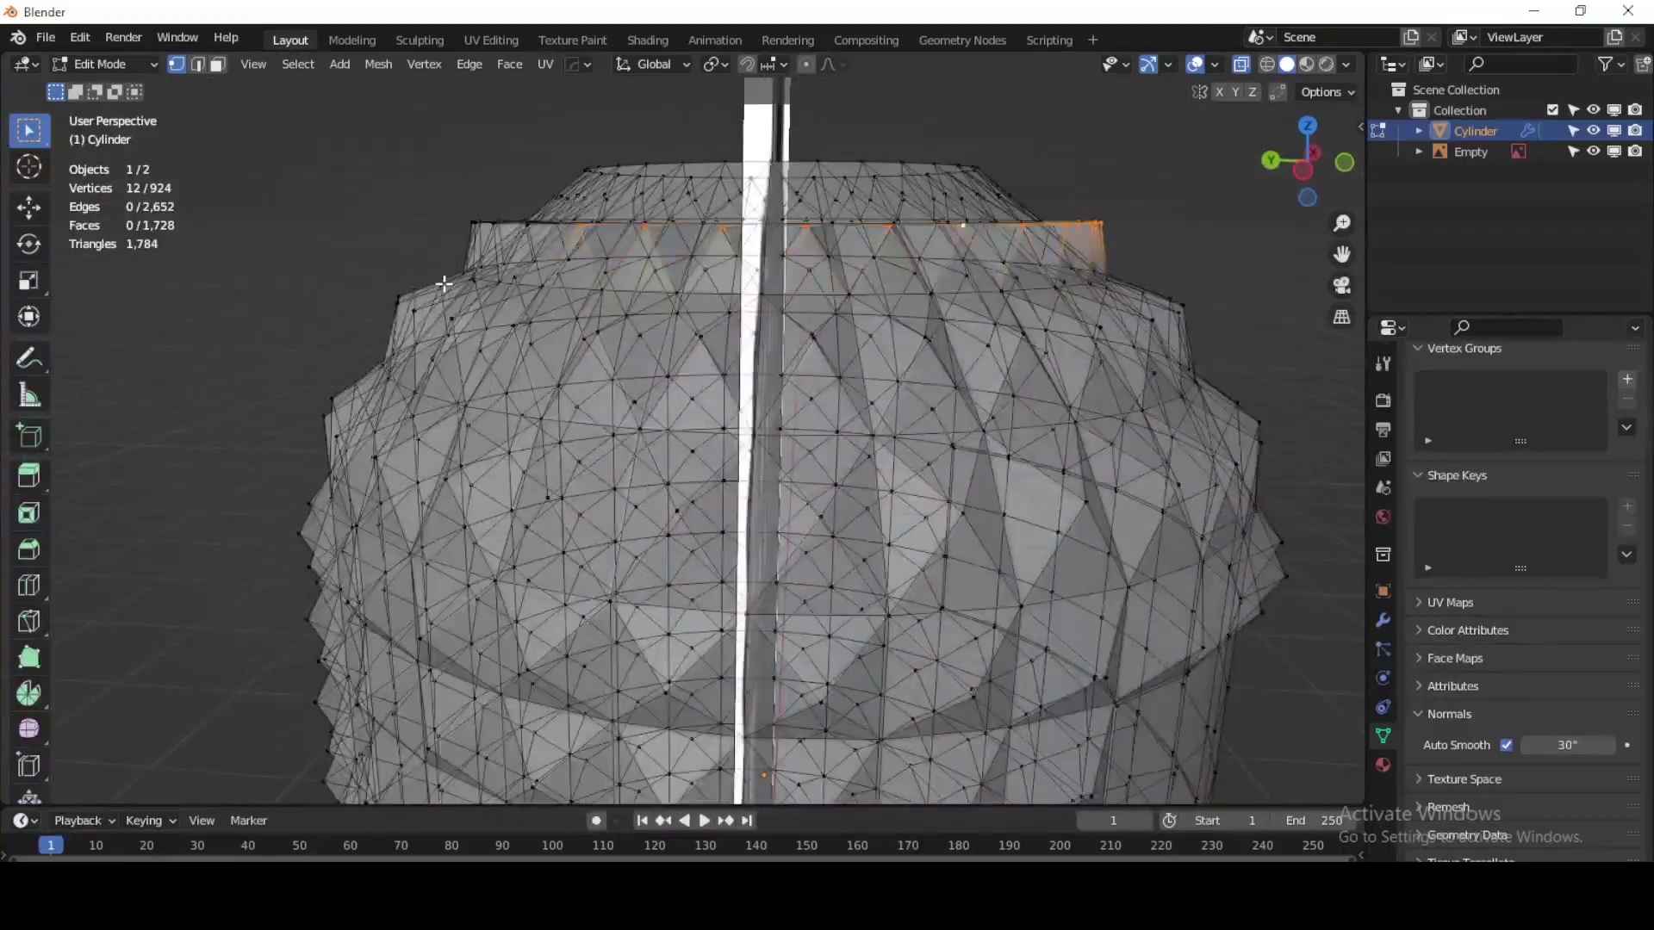
Step: Box-select the whole top vertex ring, hiding the Empty reference object
{"action": "left_click_drag", "start_coordinate": [439, 145], "coordinate": [530, 262]}
{"action": "mouse_move", "coordinate": [529, 263]}
{"action": "middle_mouse_down"}
{"action": "mouse_move", "coordinate": [649, 269]}
{"action": "mouse_move", "coordinate": [508, 179]}
{"action": "middle_mouse_up"}
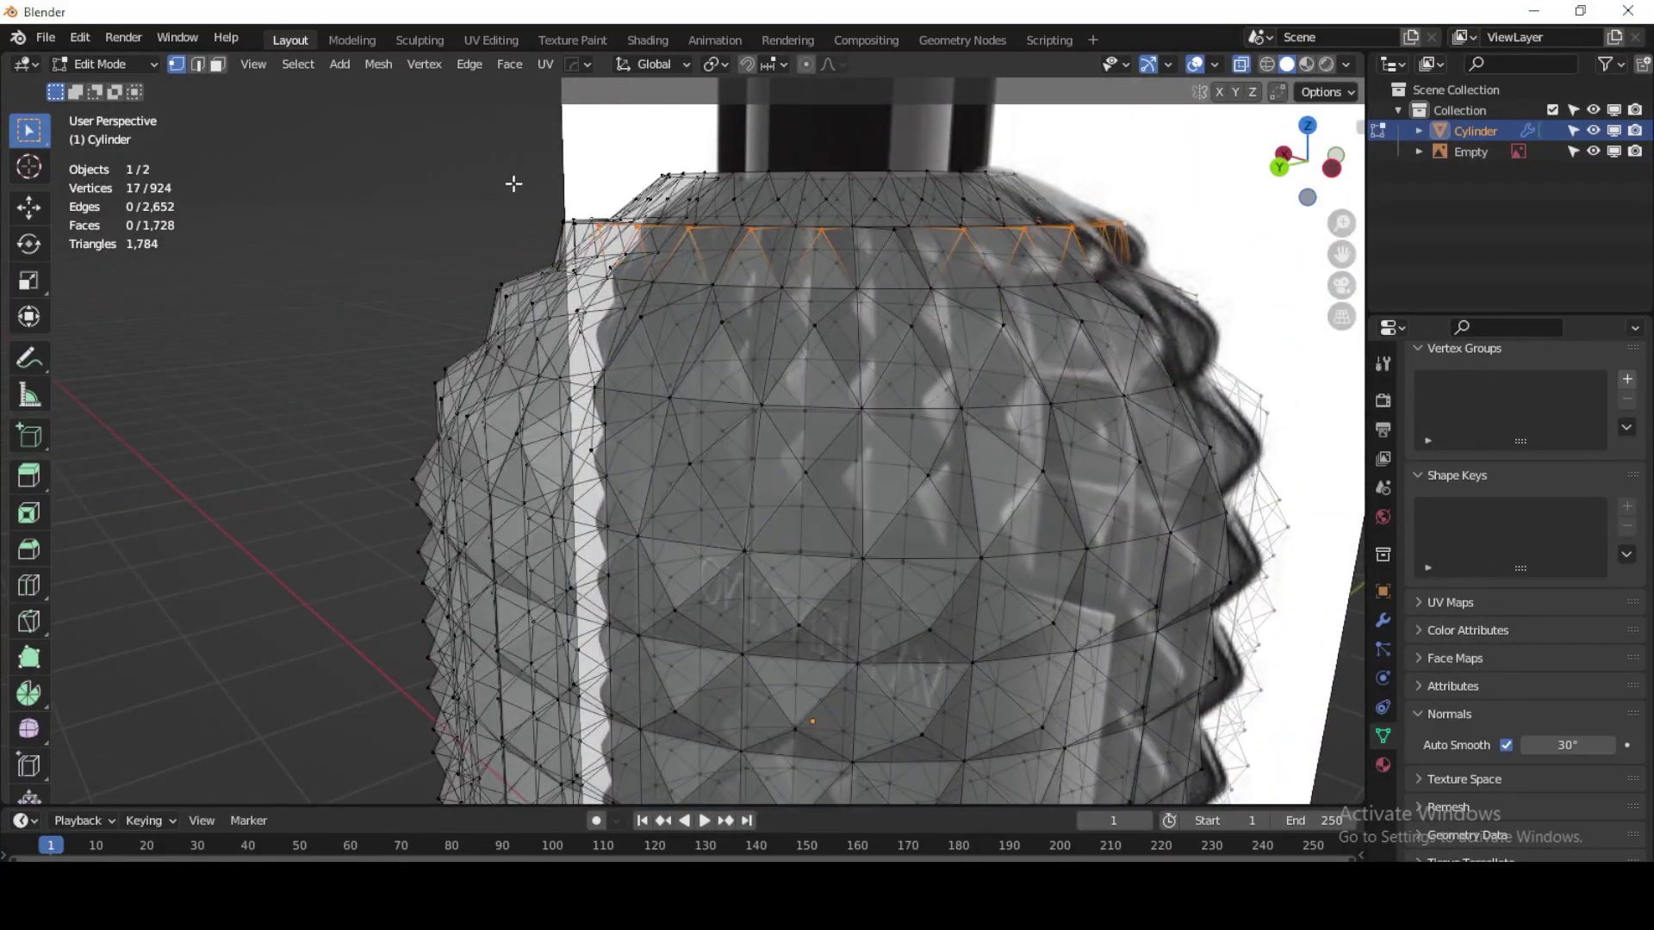
{"action": "left_click_drag", "start_coordinate": [504, 179], "coordinate": [601, 231]}
{"action": "left_click_drag", "start_coordinate": [502, 179], "coordinate": [594, 225]}
{"action": "middle_click_drag", "start_coordinate": [594, 225], "coordinate": [1421, 211]}
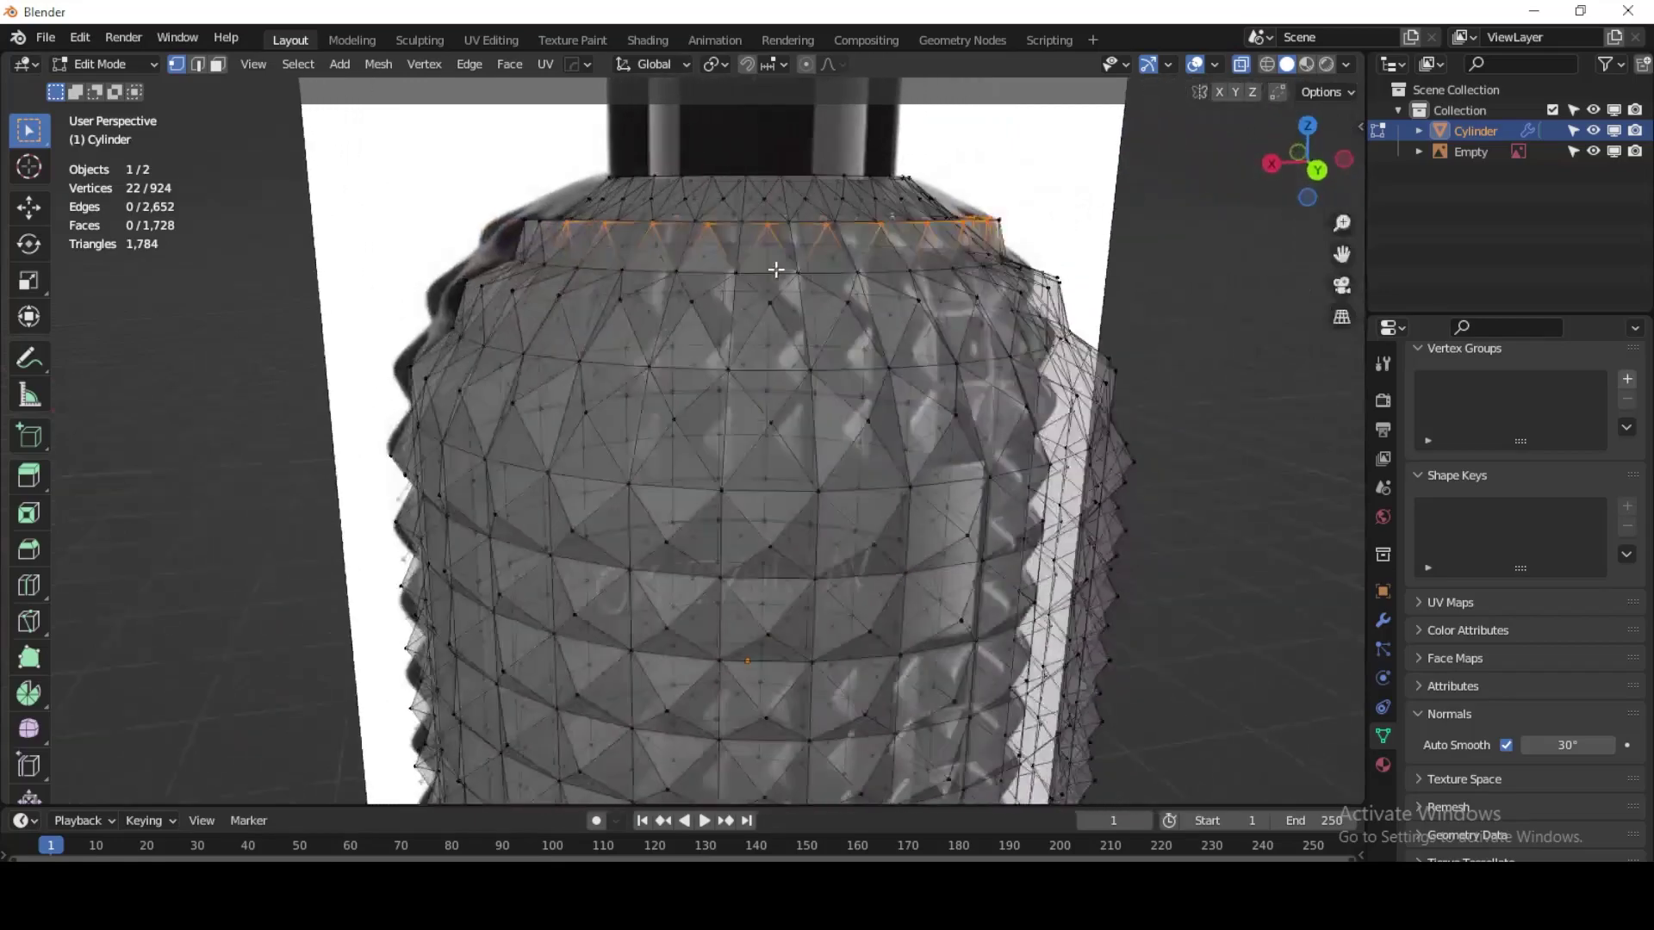
{"action": "left_click", "coordinate": [1593, 152]}
{"action": "left_click_drag", "start_coordinate": [478, 181], "coordinate": [538, 207]}
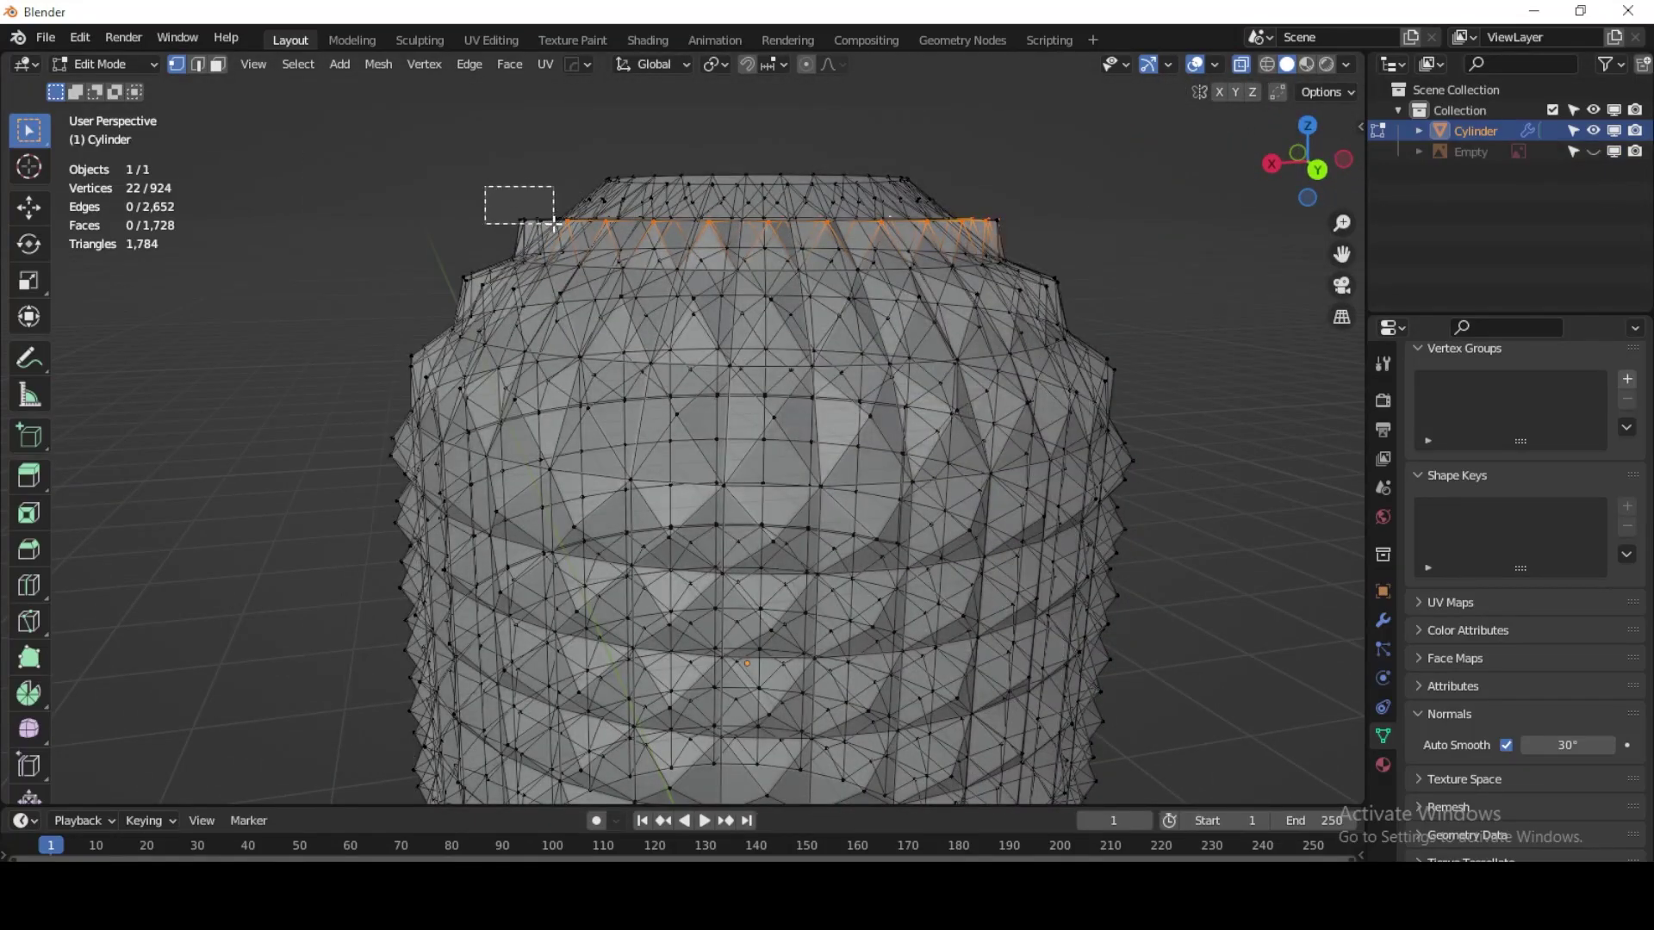
{"action": "mouse_move", "coordinate": [538, 207]}
{"action": "middle_mouse_down"}
{"action": "mouse_move", "coordinate": [790, 271]}
{"action": "mouse_move", "coordinate": [757, 266]}
{"action": "middle_mouse_up"}
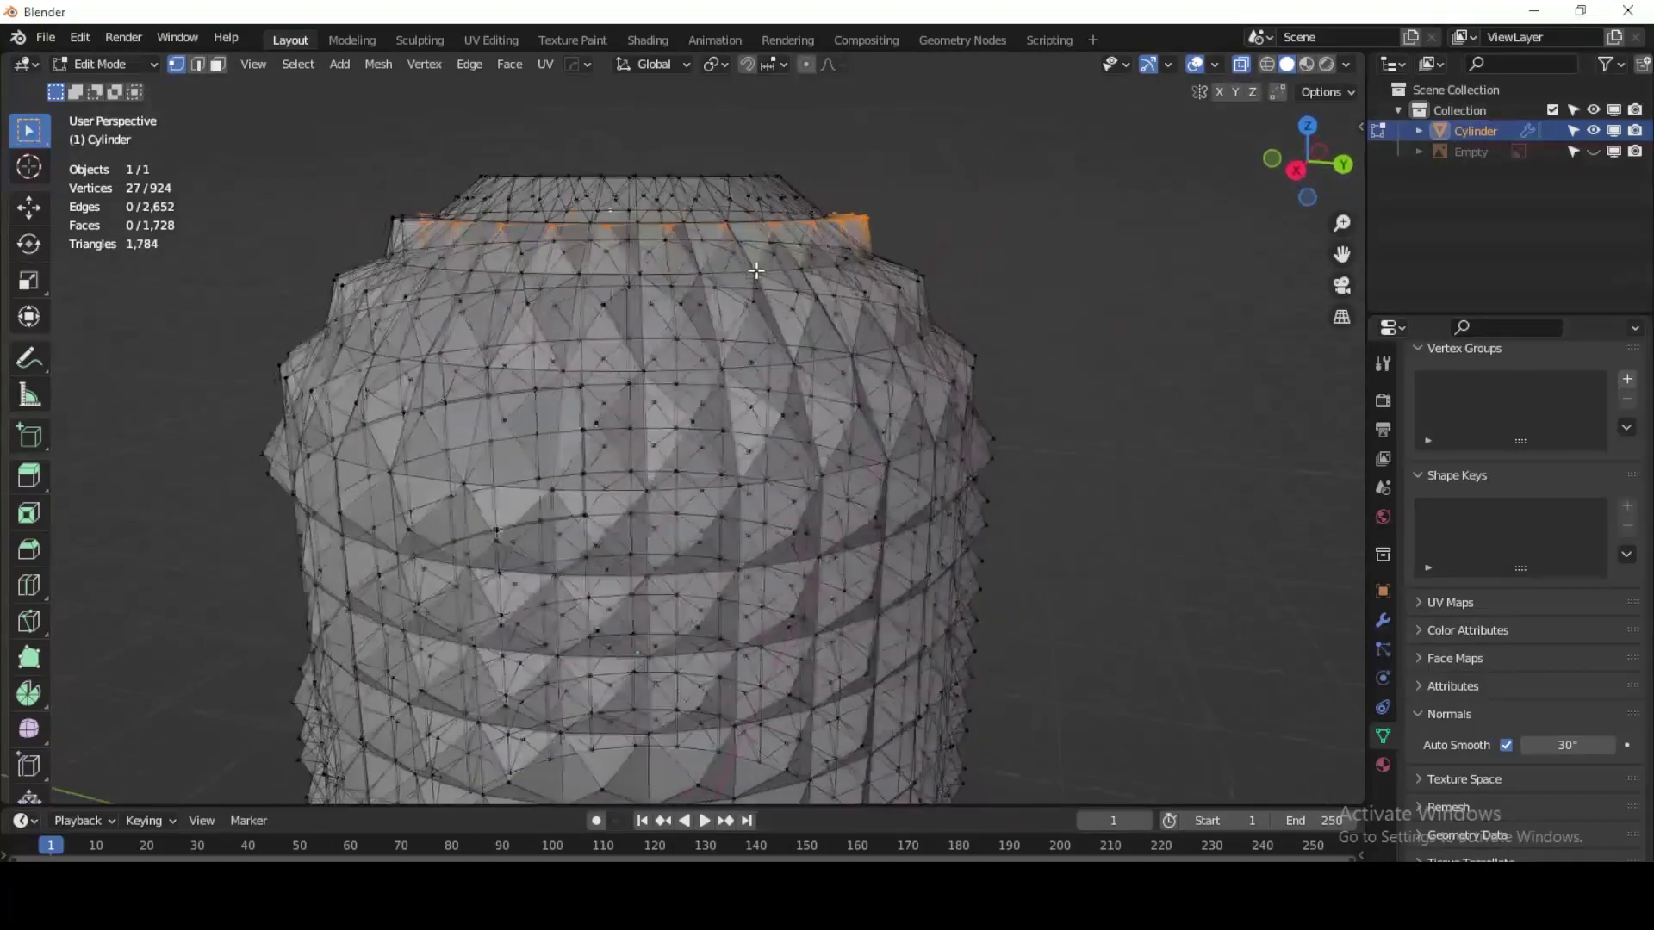
{"action": "left_click_drag", "start_coordinate": [346, 178], "coordinate": [422, 227]}
{"action": "mouse_move", "coordinate": [422, 227]}
{"action": "middle_mouse_down"}
{"action": "mouse_move", "coordinate": [897, 248]}
{"action": "mouse_move", "coordinate": [452, 218]}
{"action": "middle_mouse_up"}
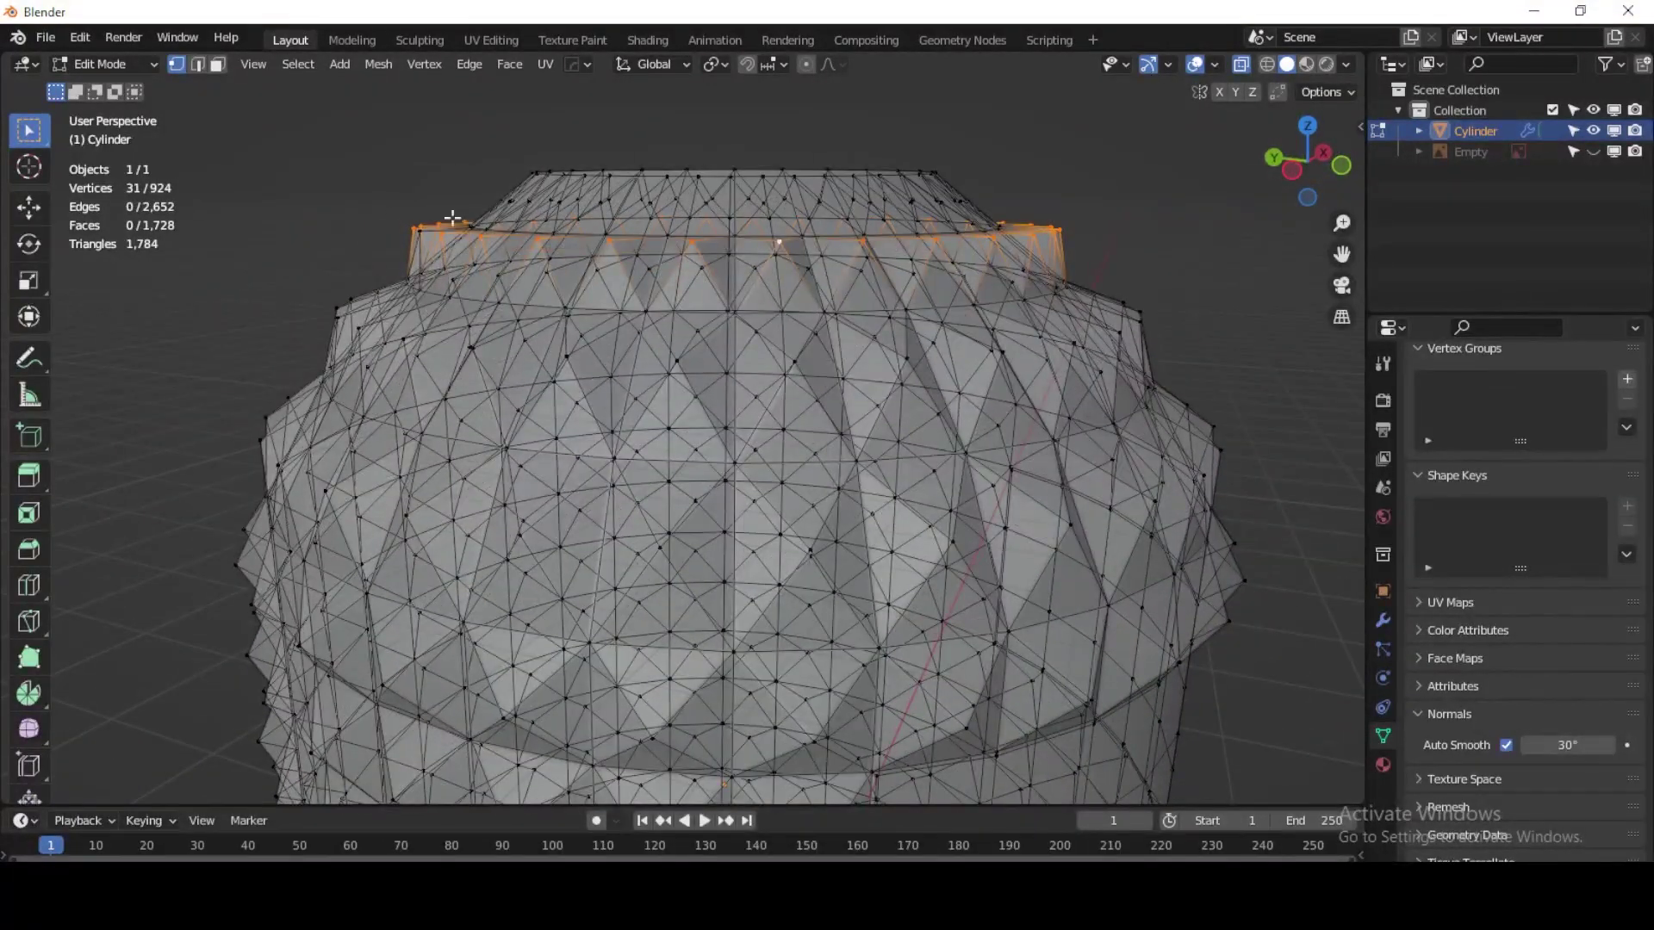
{"action": "mouse_move", "coordinate": [630, 261]}
{"action": "middle_mouse_down"}
{"action": "mouse_move", "coordinate": [681, 270]}
{"action": "mouse_move", "coordinate": [679, 193]}
{"action": "middle_mouse_up"}
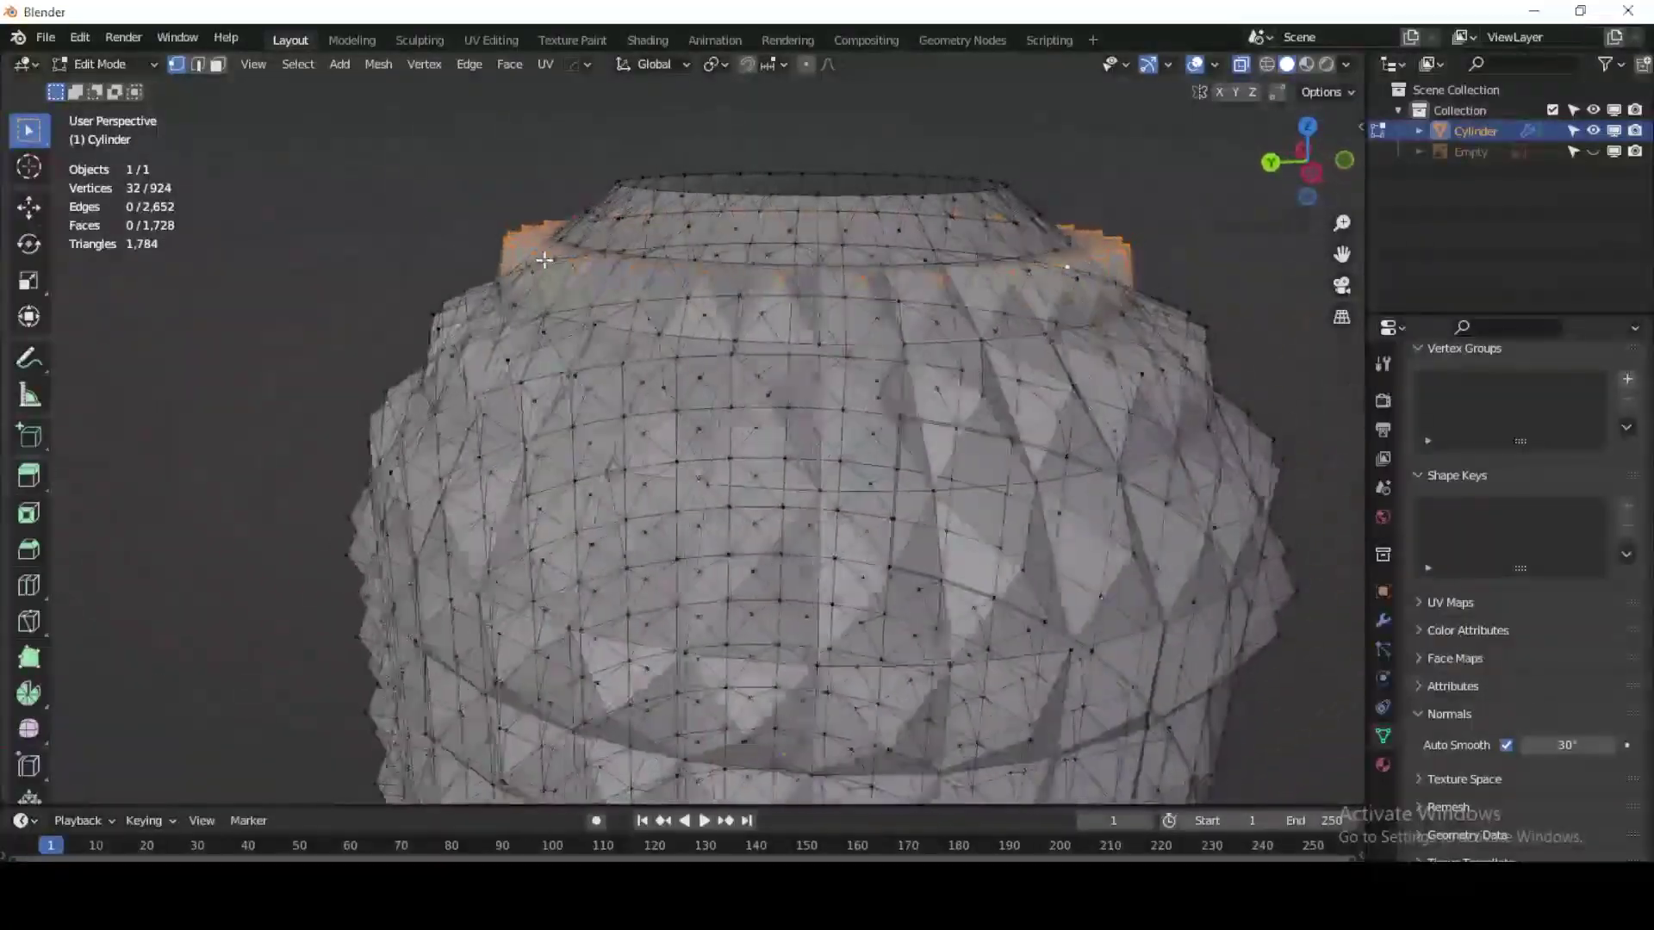
Step: Lower the top ring about 0.047 m on Z, turn off X-ray, and return to Object Mode
{"action": "left_click", "coordinate": [28, 207]}
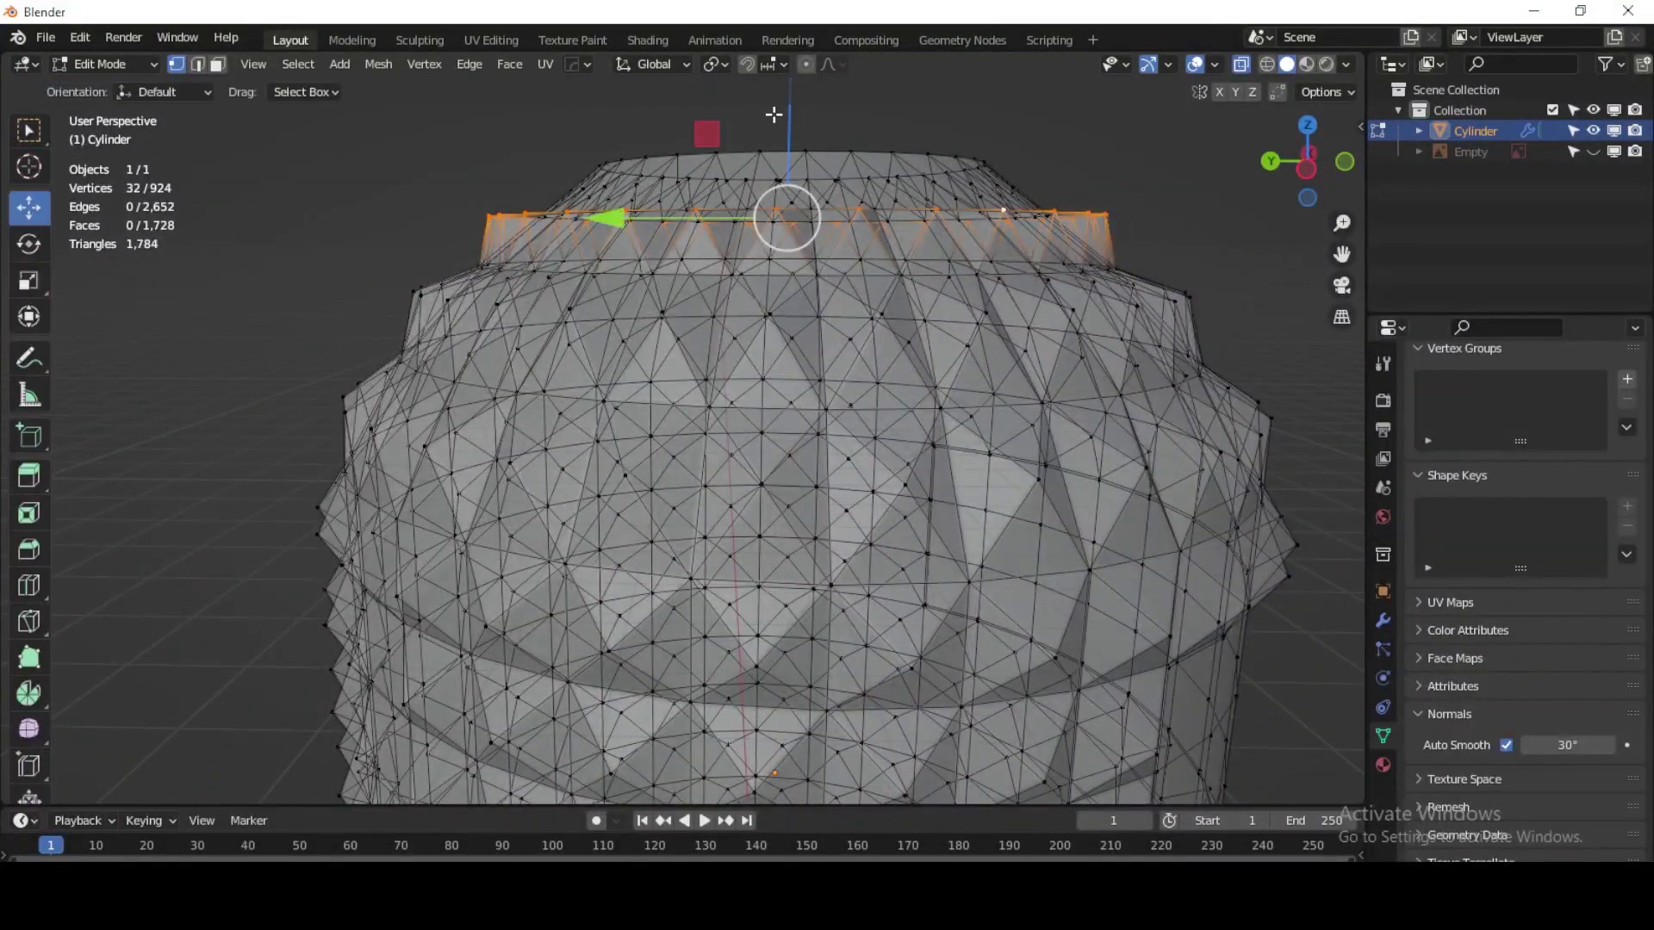
{"action": "left_click_drag", "start_coordinate": [788, 105], "coordinate": [788, 125]}
{"action": "key", "text": "alt+z"}
{"action": "scroll", "coordinate": [617, 379], "scroll_direction": "down", "scroll_amount": 3}
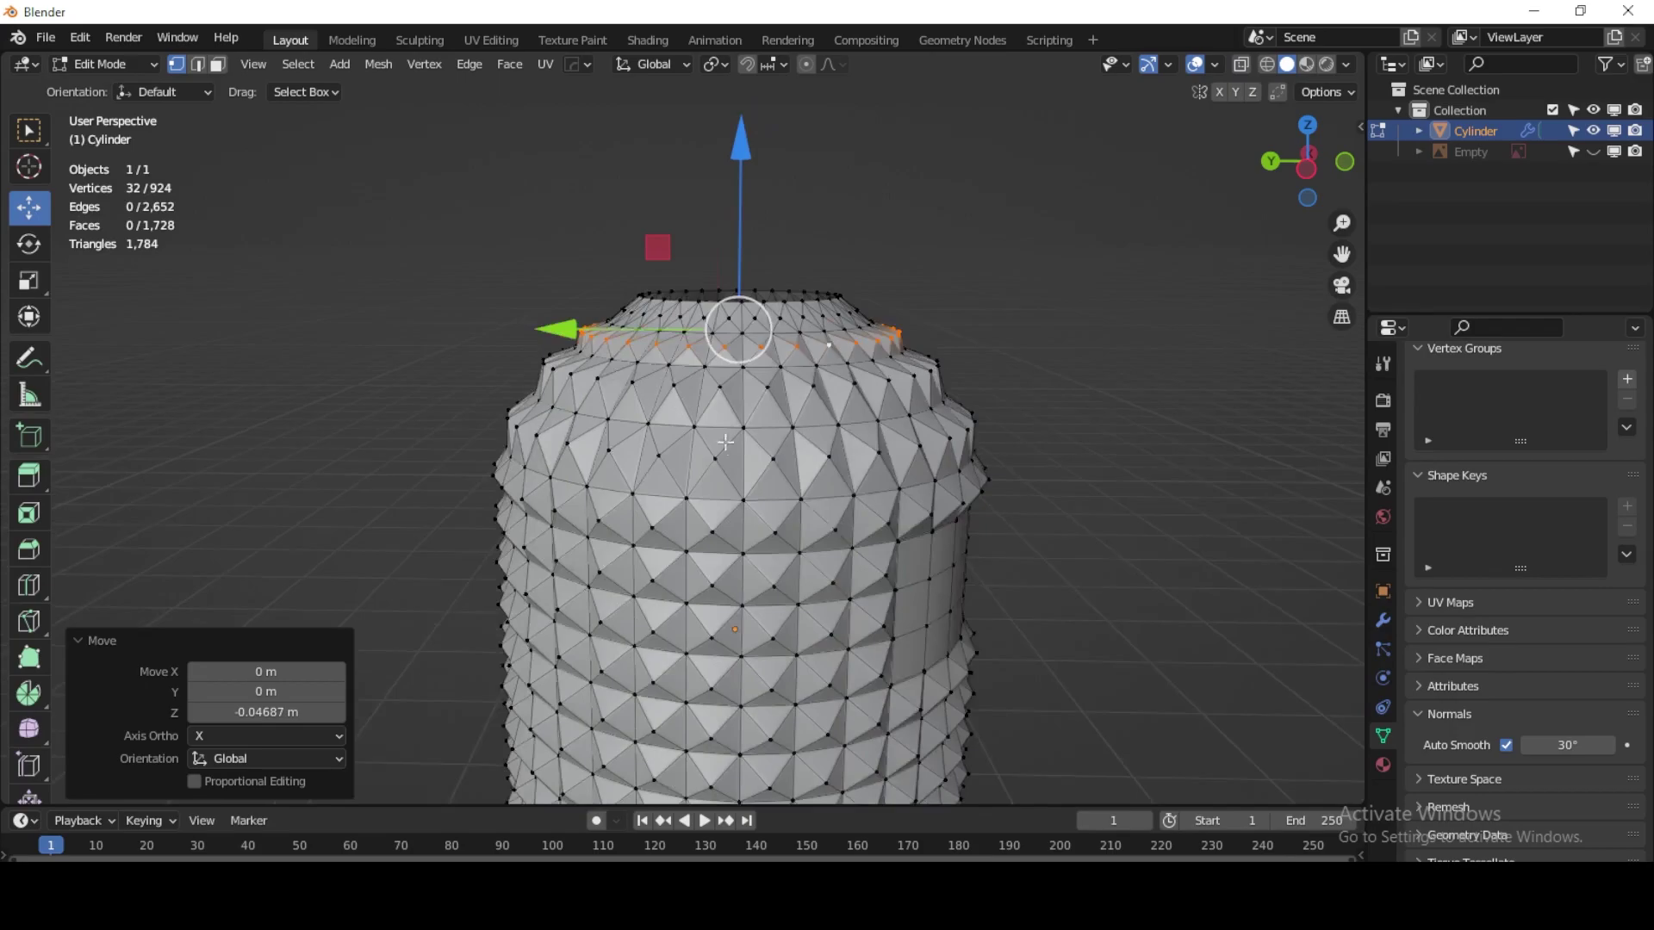
{"action": "mouse_move", "coordinate": [617, 379]}
{"action": "middle_mouse_down"}
{"action": "mouse_move", "coordinate": [537, 445]}
{"action": "mouse_move", "coordinate": [569, 445]}
{"action": "middle_mouse_up"}
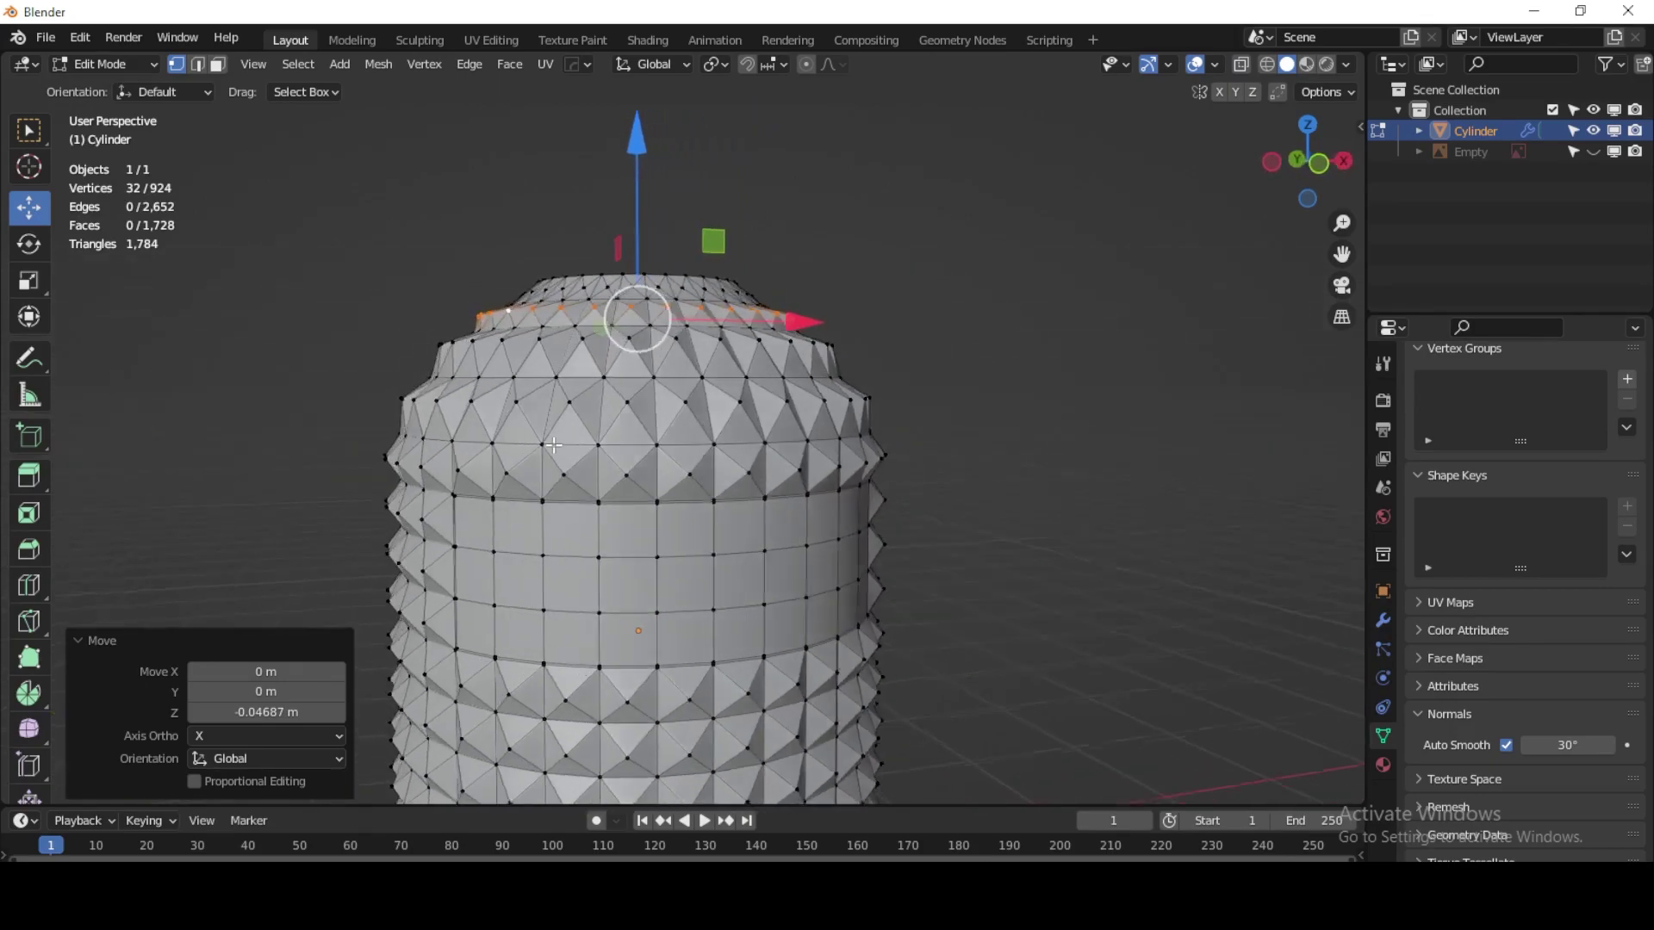
{"action": "left_click", "coordinate": [105, 66]}
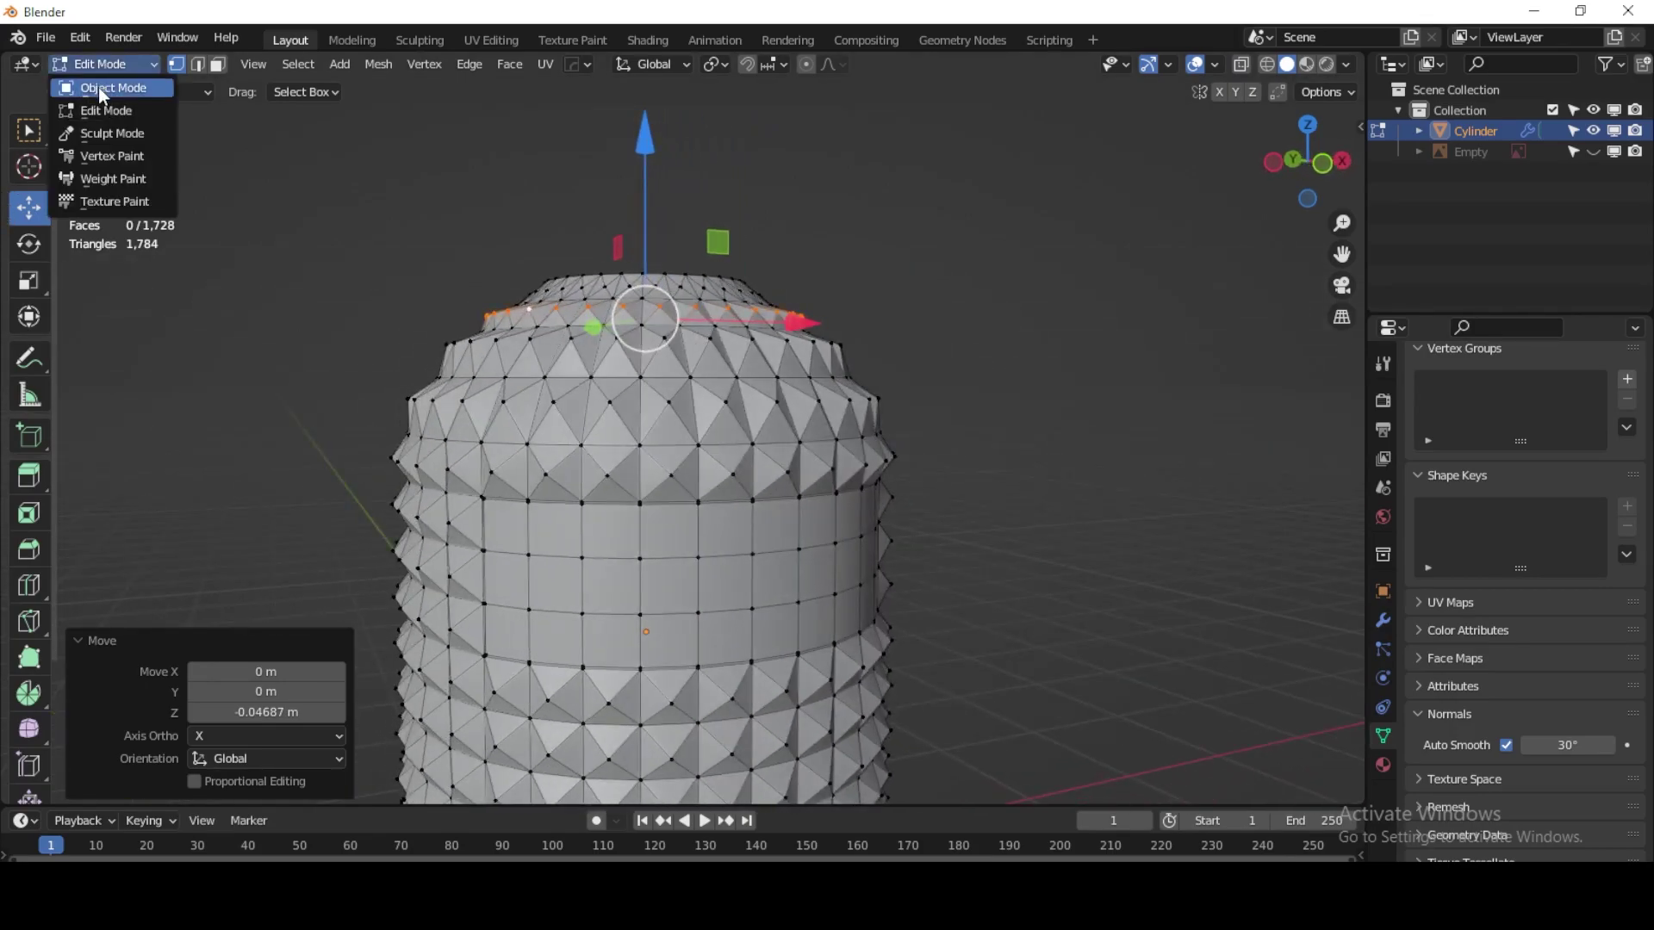
{"action": "left_click", "coordinate": [103, 88]}
Step: Inspect the cylinder's open bottom, then switch to the front orthographic view
{"action": "scroll", "coordinate": [1068, 314], "scroll_direction": "down", "scroll_amount": 3}
{"action": "scroll", "coordinate": [935, 373], "scroll_direction": "down", "scroll_amount": 1}
{"action": "scroll", "coordinate": [803, 376], "scroll_direction": "up", "scroll_amount": 3}
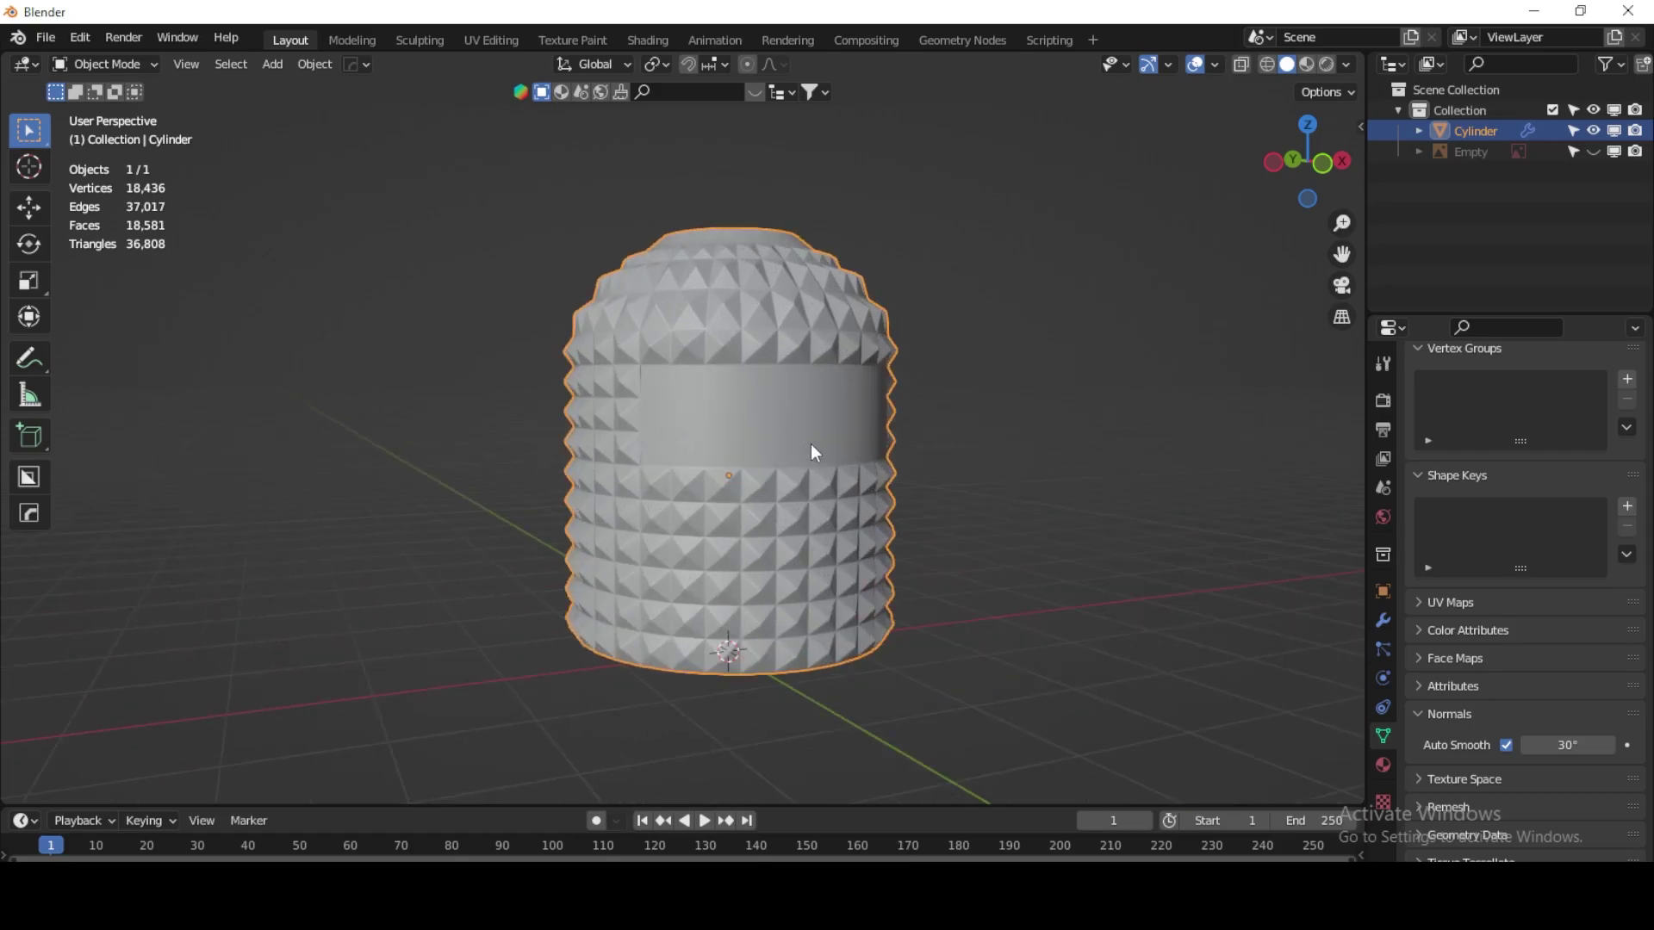
{"action": "middle_click_drag", "start_coordinate": [810, 442], "coordinate": [746, 443]}
{"action": "scroll", "coordinate": [743, 447], "scroll_direction": "up", "scroll_amount": 1}
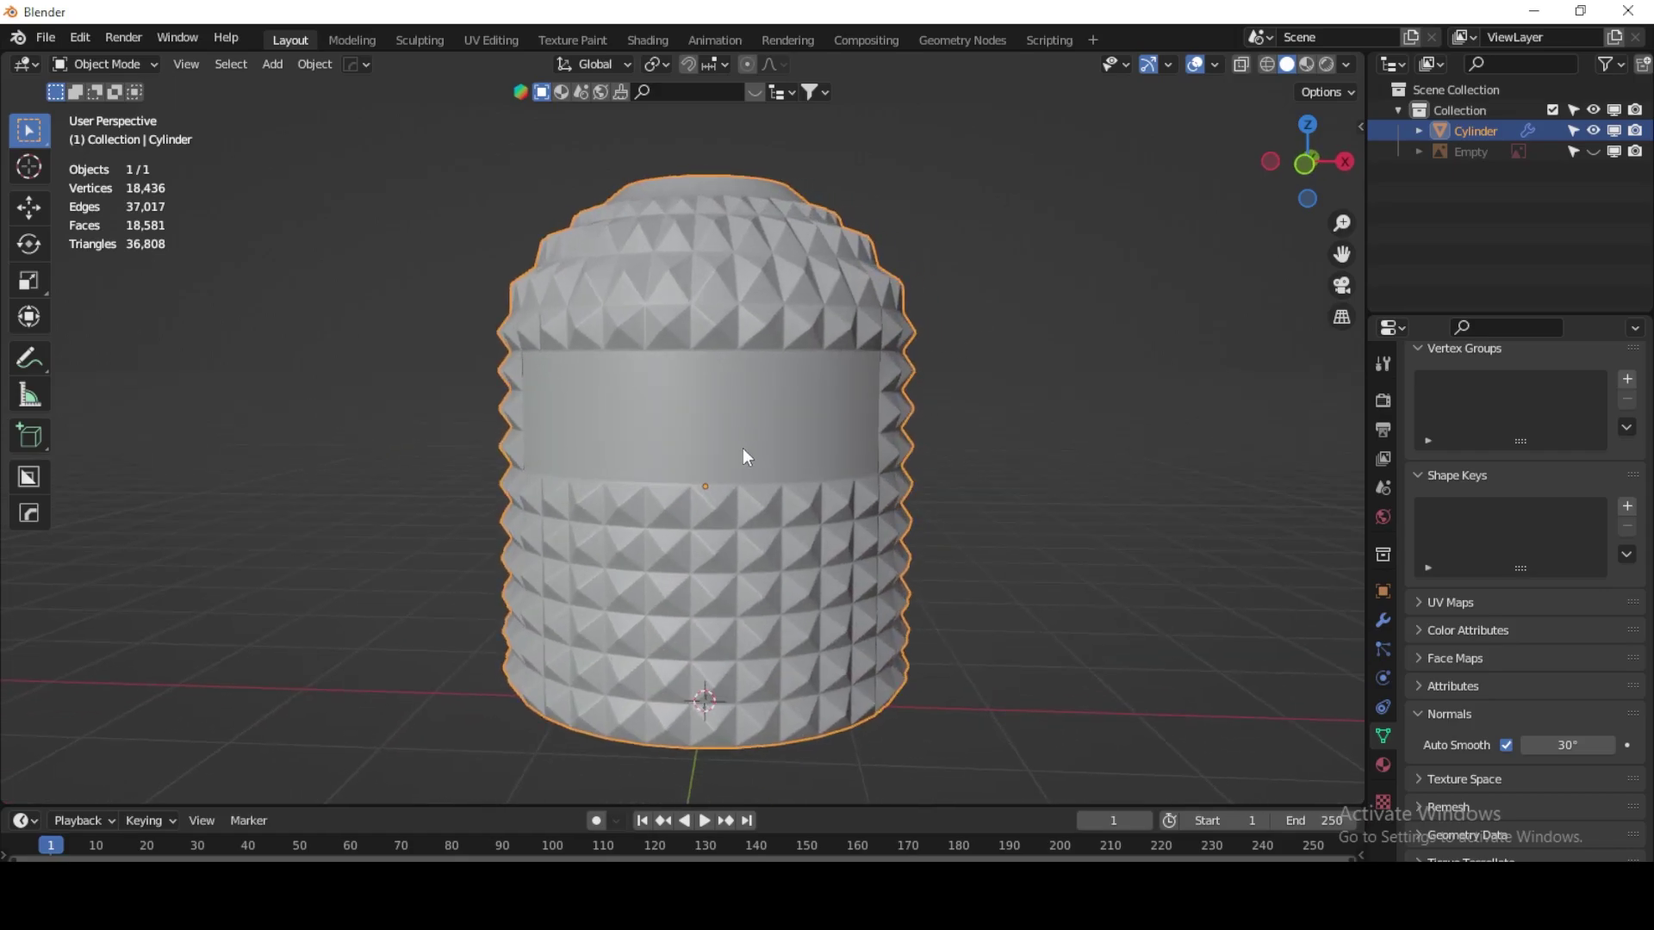
{"action": "middle_click_drag", "start_coordinate": [751, 617], "coordinate": [751, 440]}
{"action": "scroll", "coordinate": [753, 530], "scroll_direction": "up", "scroll_amount": 2}
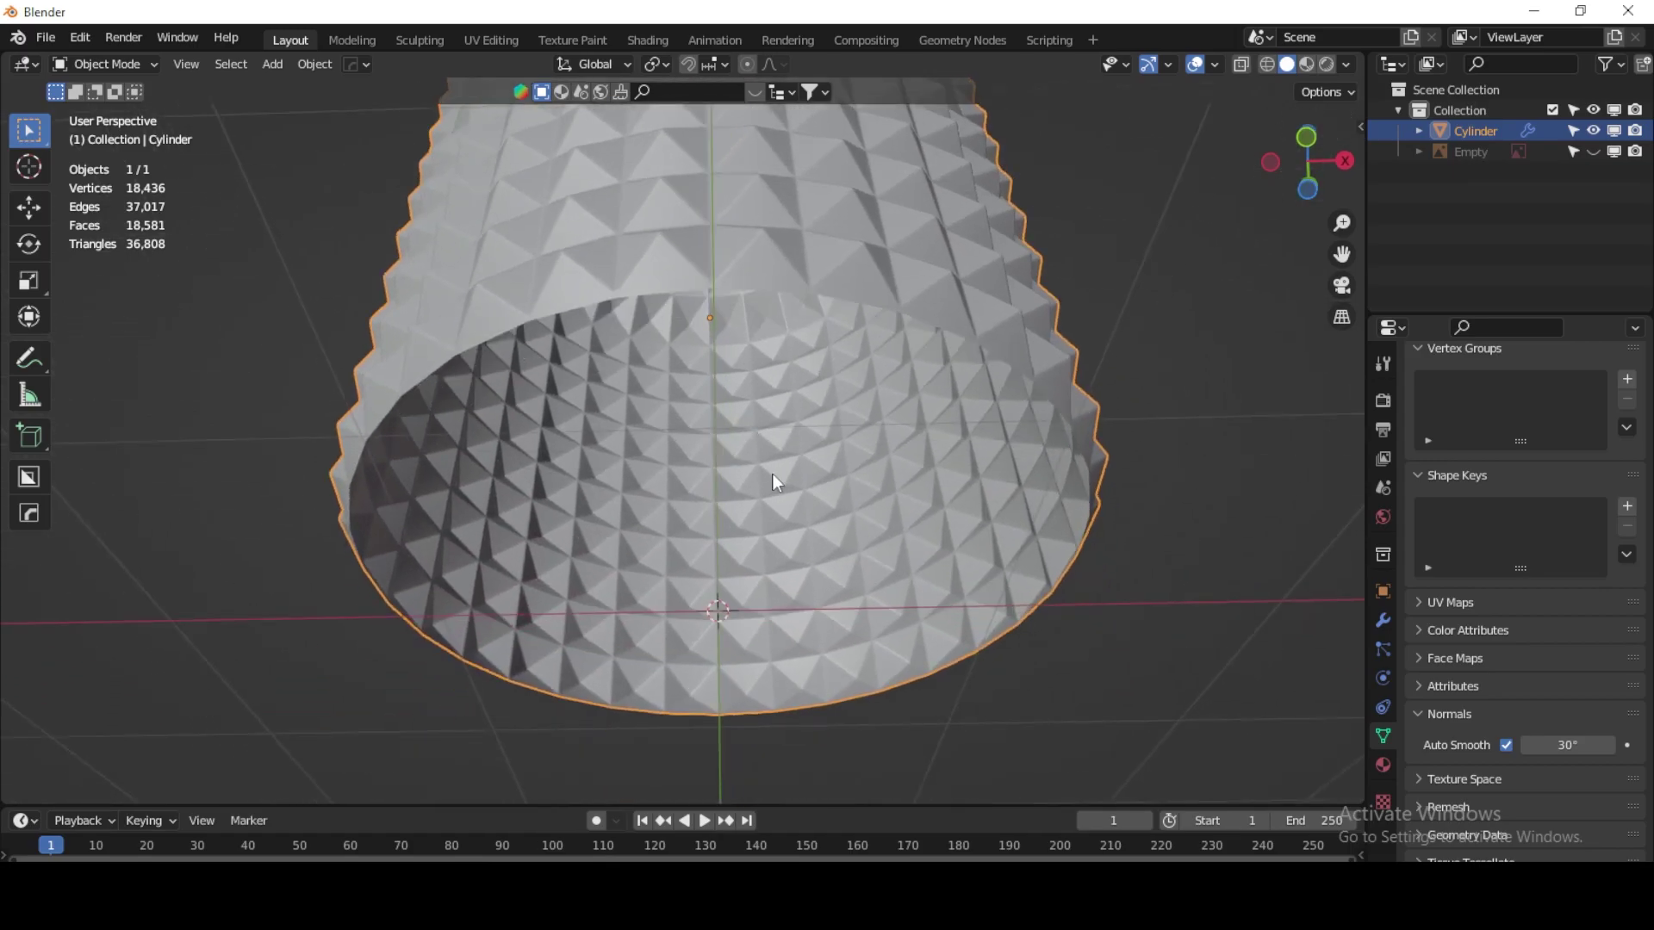
{"action": "left_click_drag", "start_coordinate": [1308, 164], "coordinate": [1298, 152]}
{"action": "key", "text": "KP_1"}
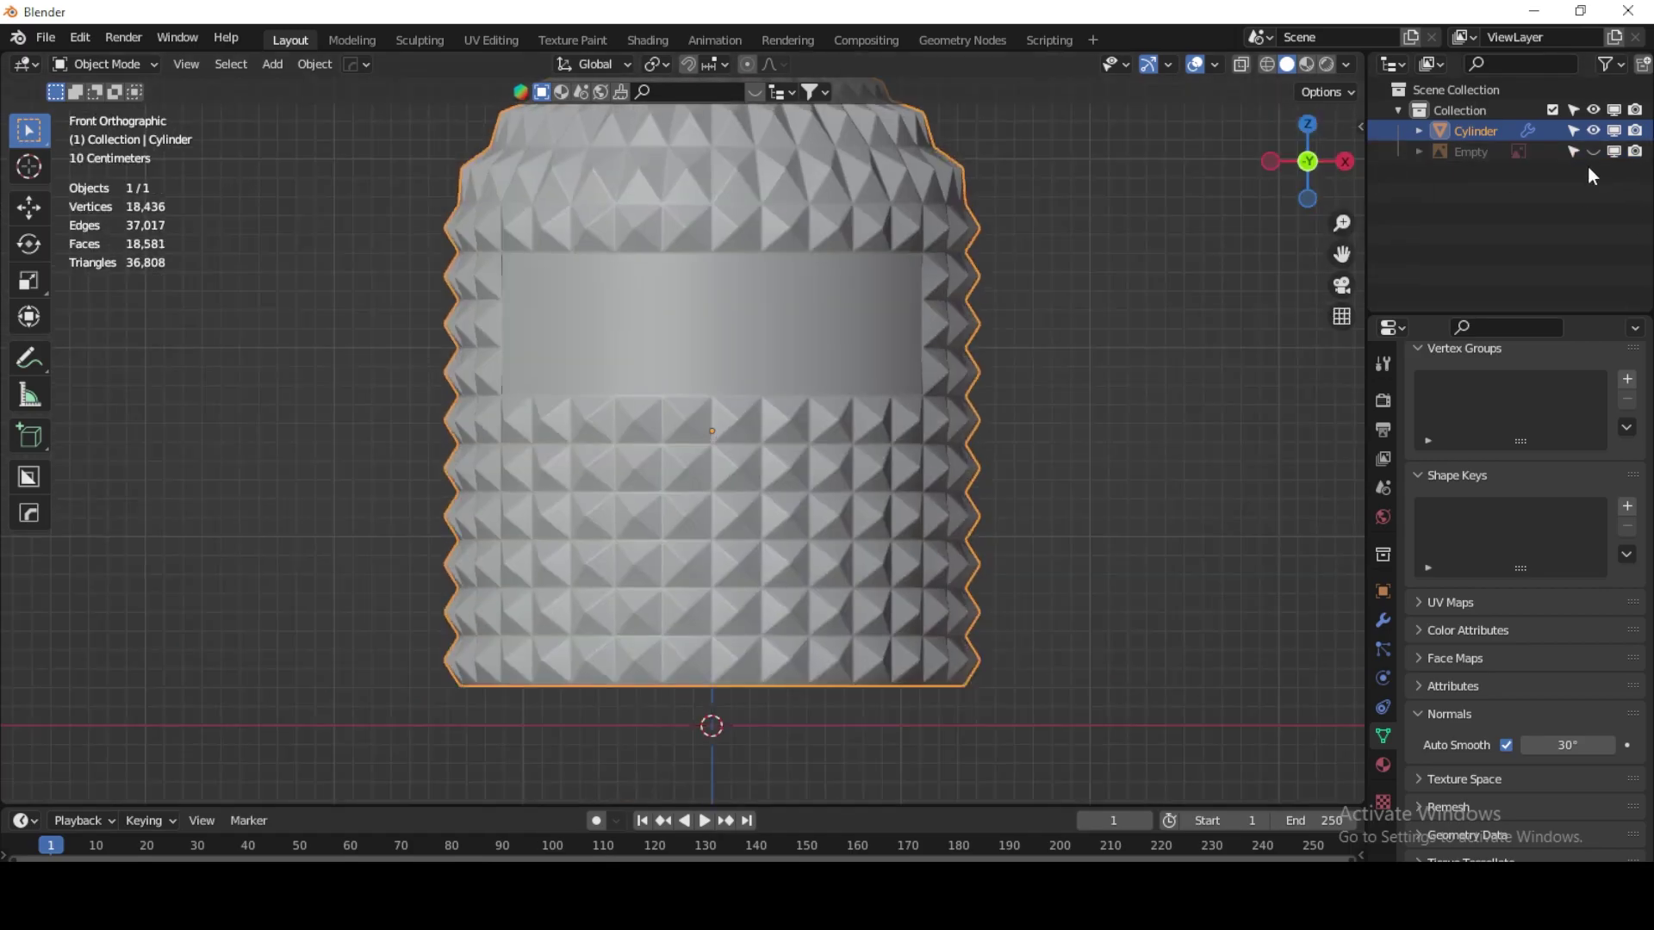
Step: Extrude the cylinder's bottom edge loop down along Z and shrink it to 0.587
{"action": "scroll", "coordinate": [626, 688], "scroll_direction": "up", "scroll_amount": 2}
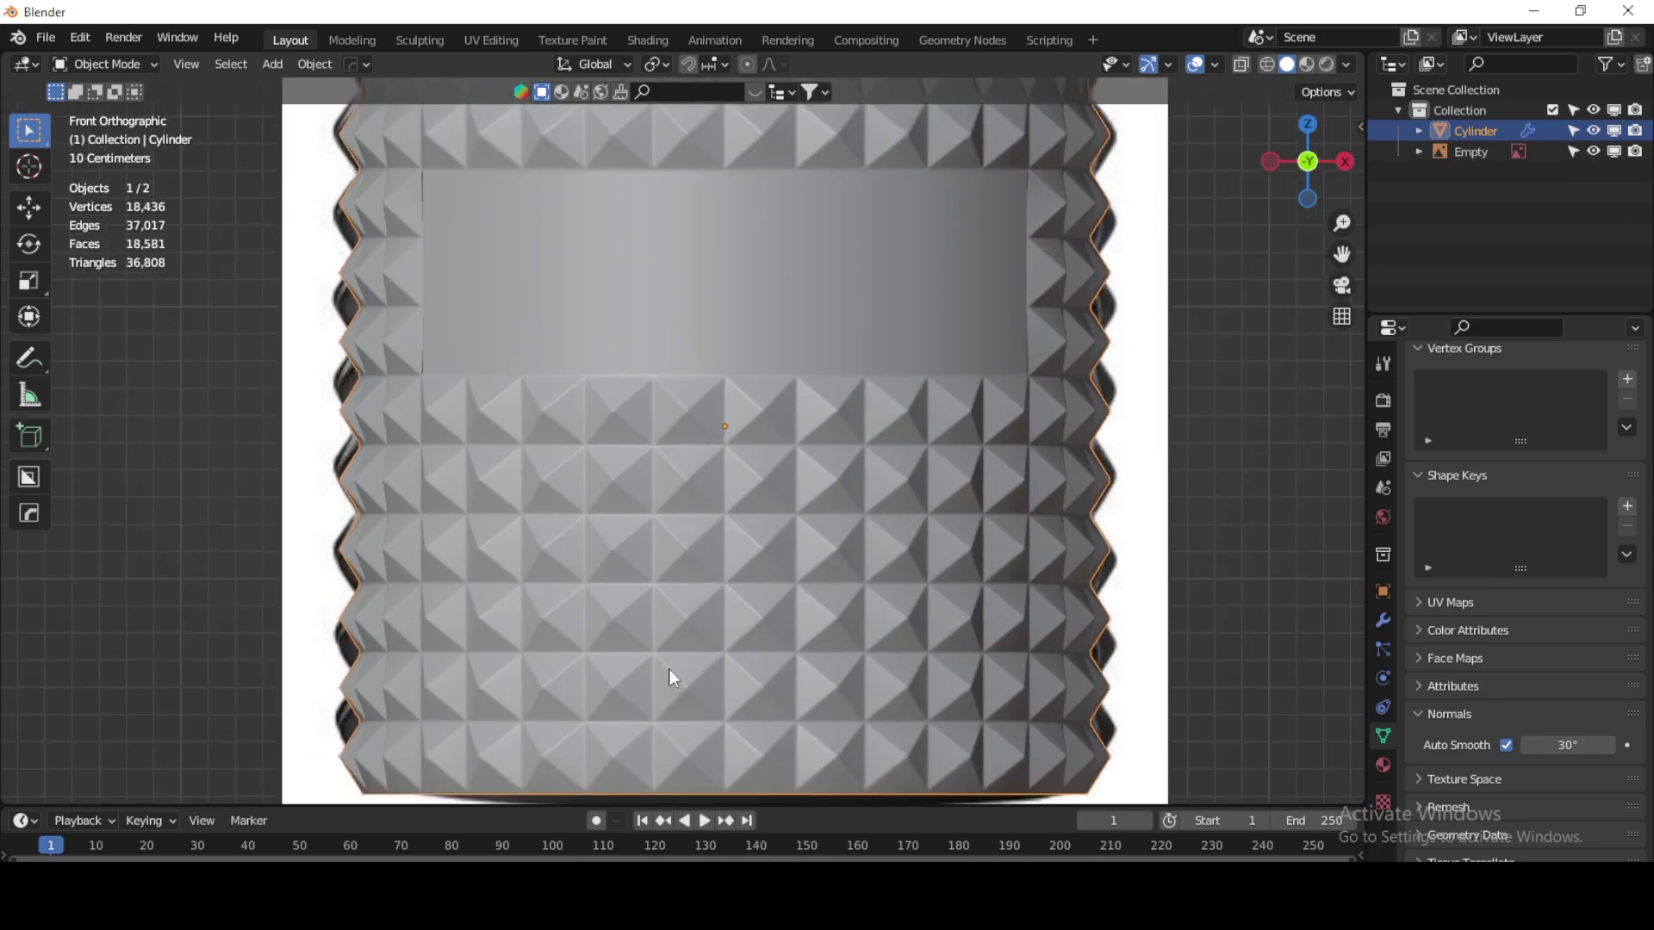
{"action": "middle_click_drag", "start_coordinate": [670, 670], "coordinate": [617, 406], "text": "shift"}
{"action": "key", "text": "ctrl+Tab"}
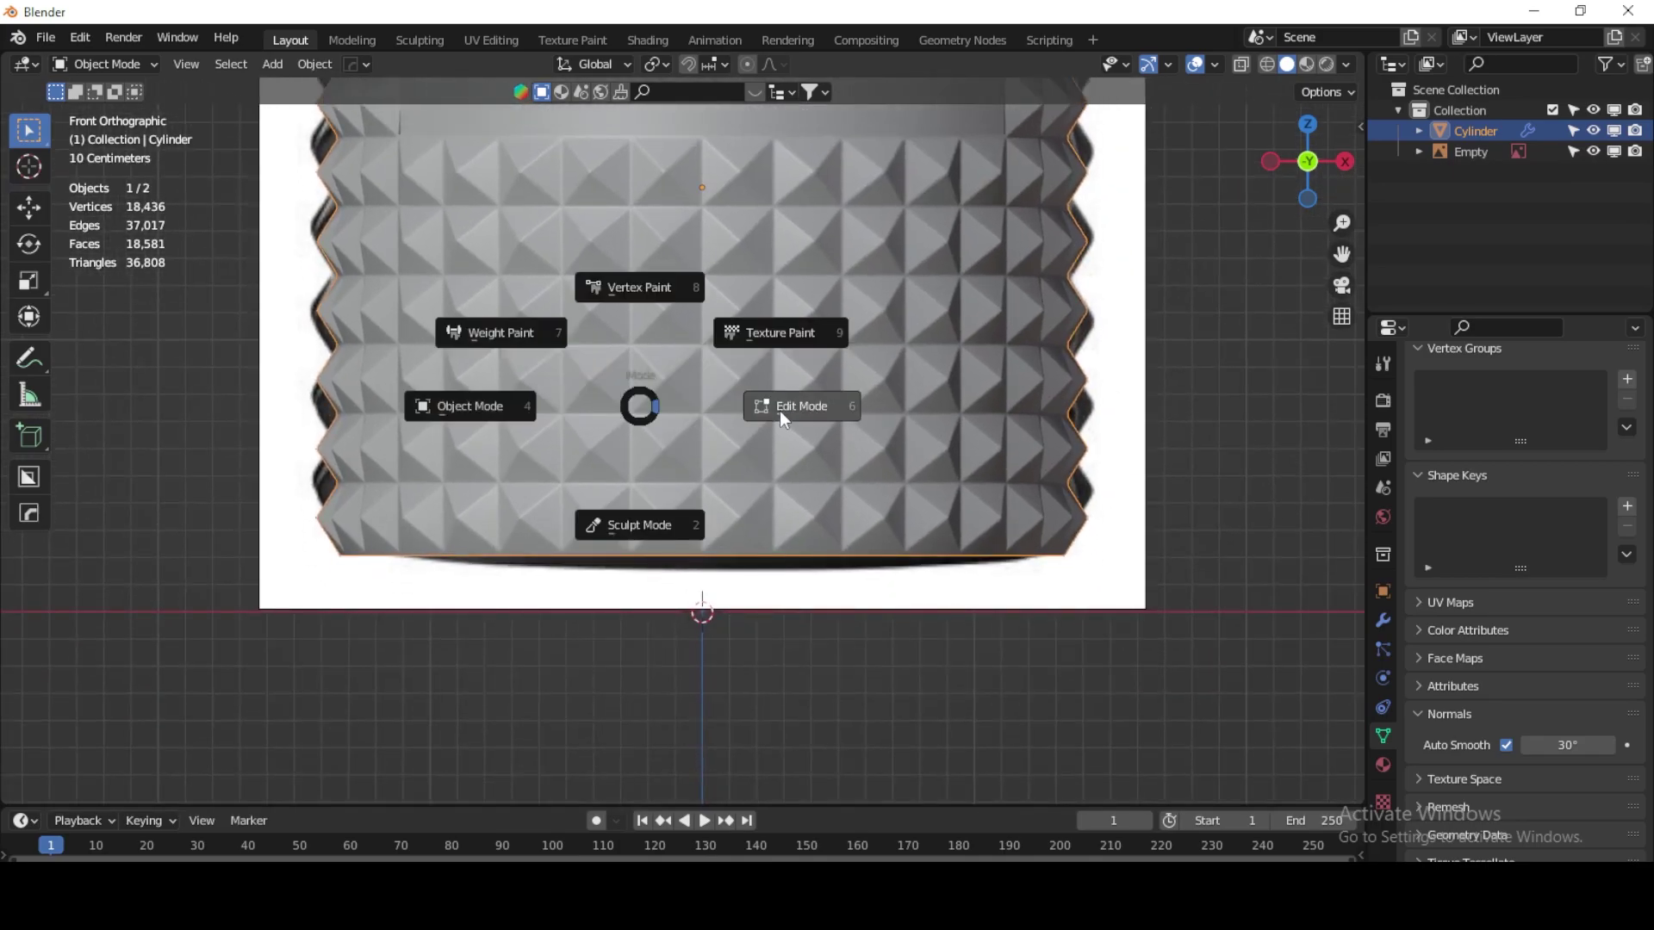
{"action": "left_click", "coordinate": [779, 411]}
{"action": "left_click", "coordinate": [197, 64]}
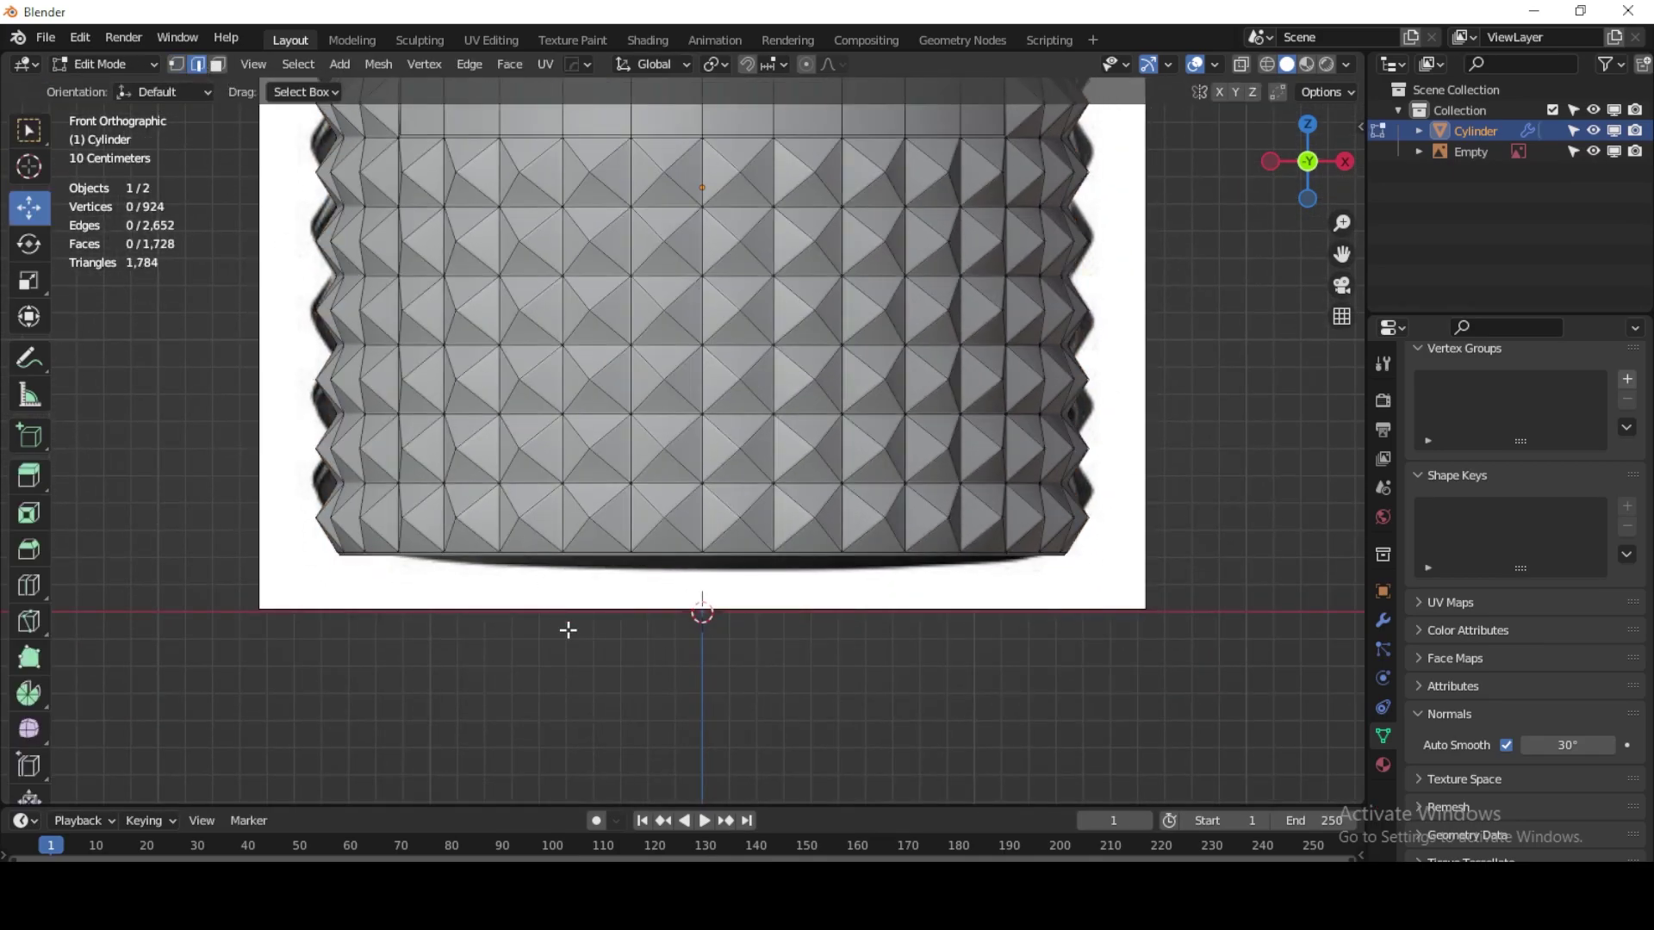
{"action": "left_click", "coordinate": [591, 552], "text": "alt"}
{"action": "key", "text": "e"}
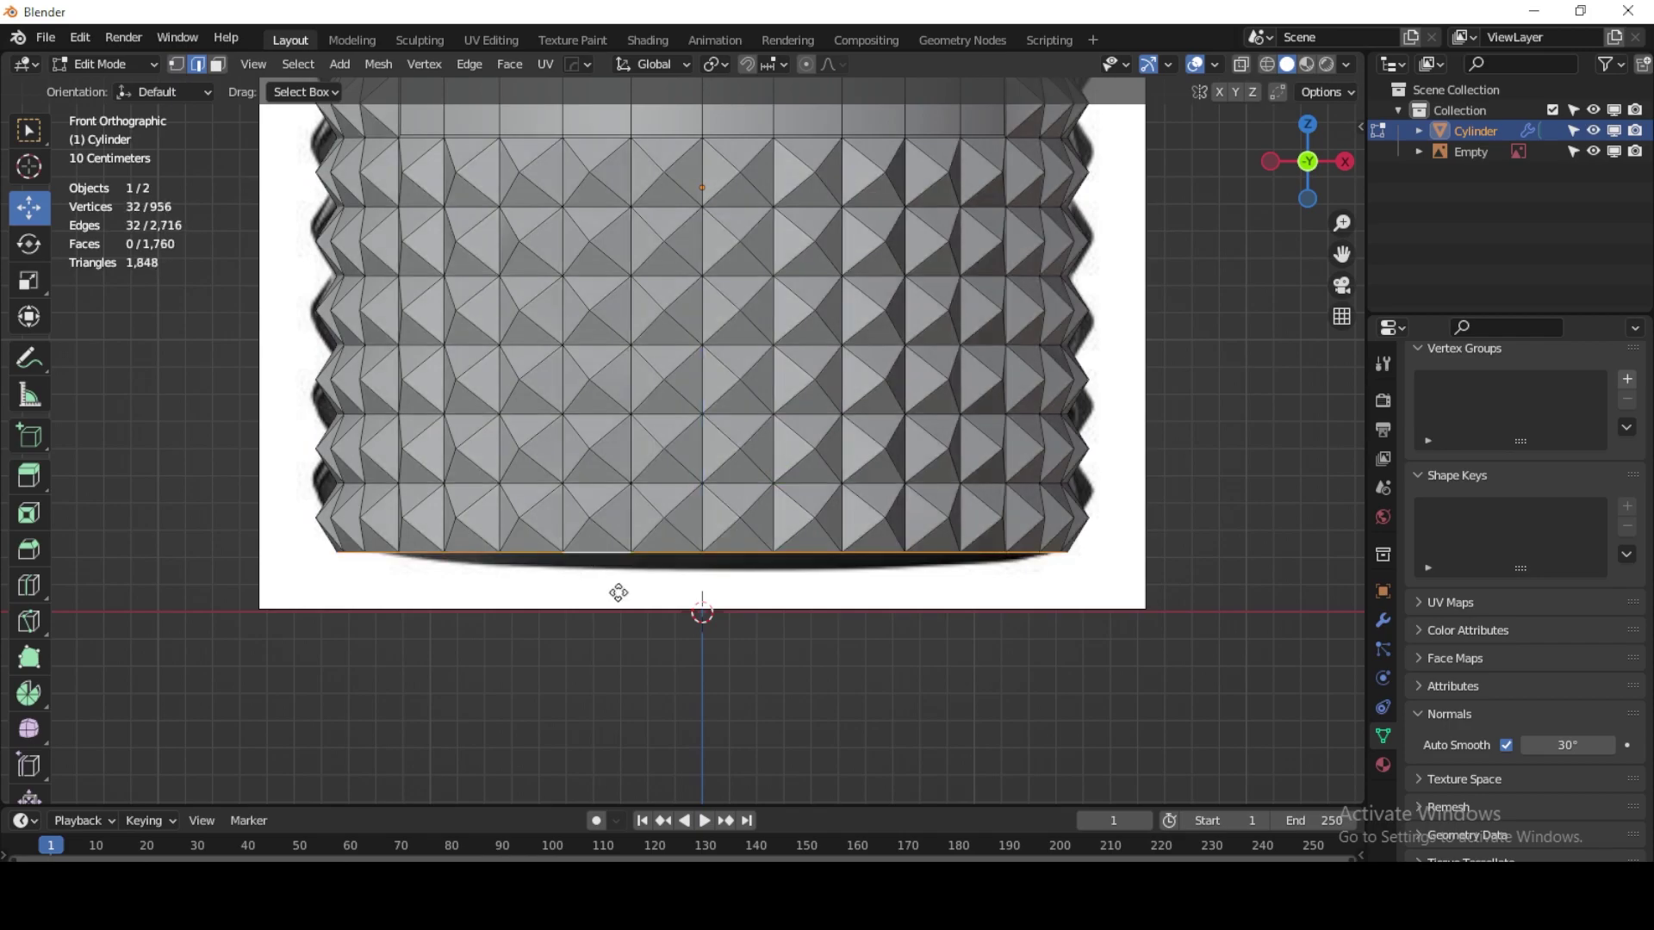
{"action": "key", "text": "z"}
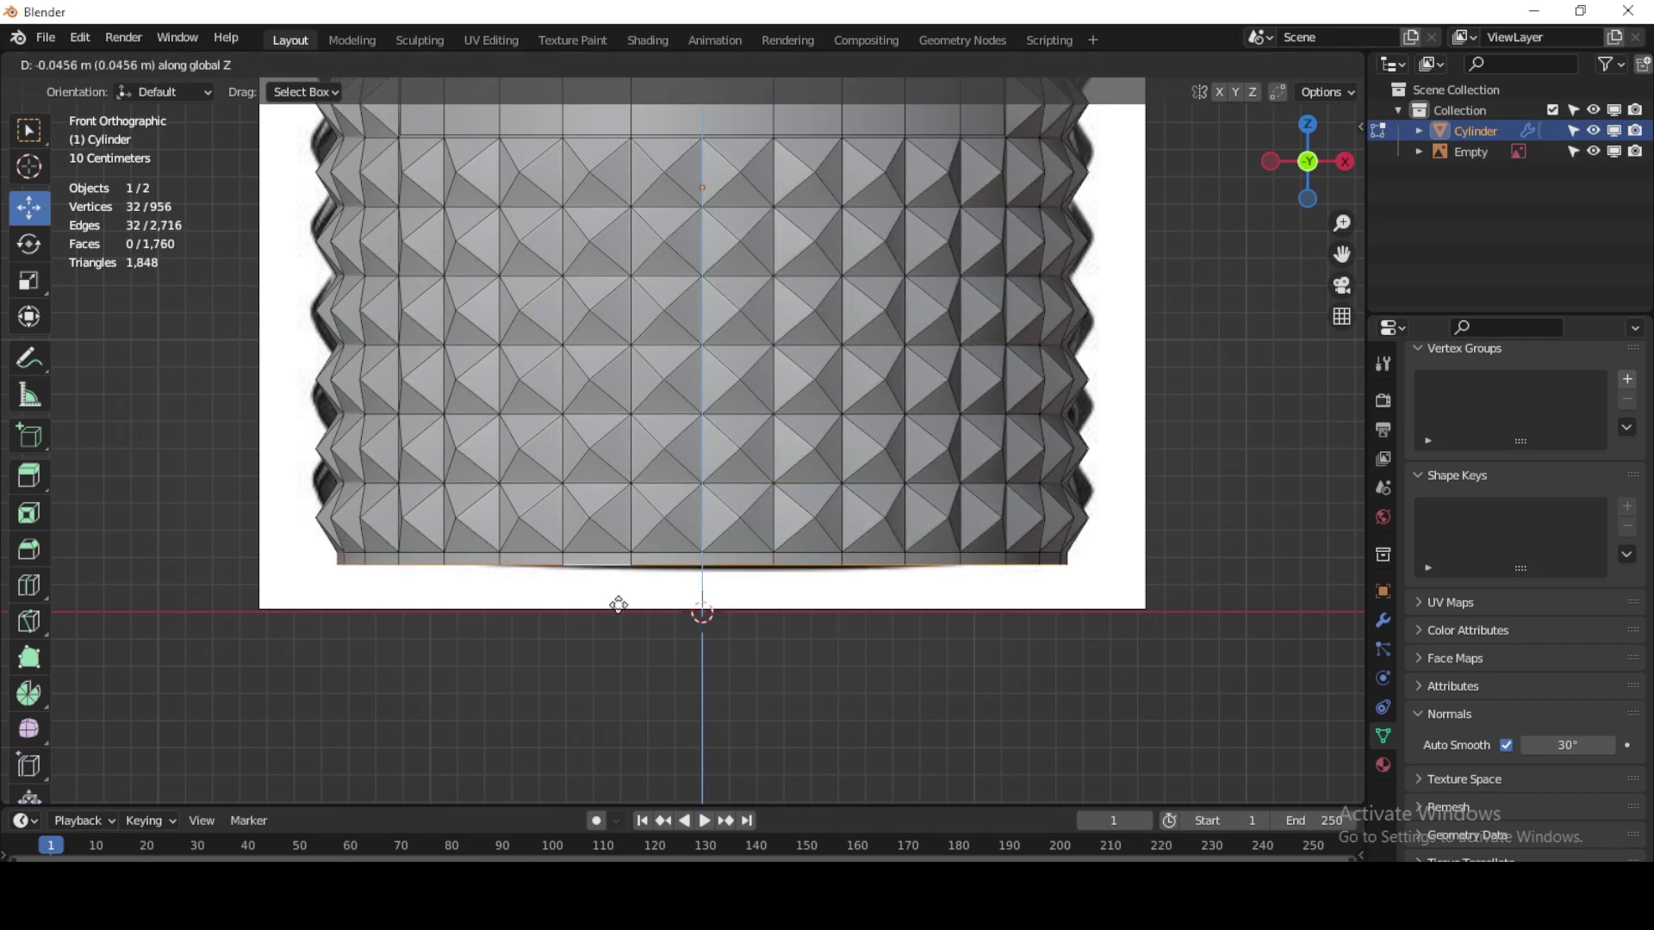
{"action": "left_click", "coordinate": [617, 609]}
{"action": "key", "text": "s"}
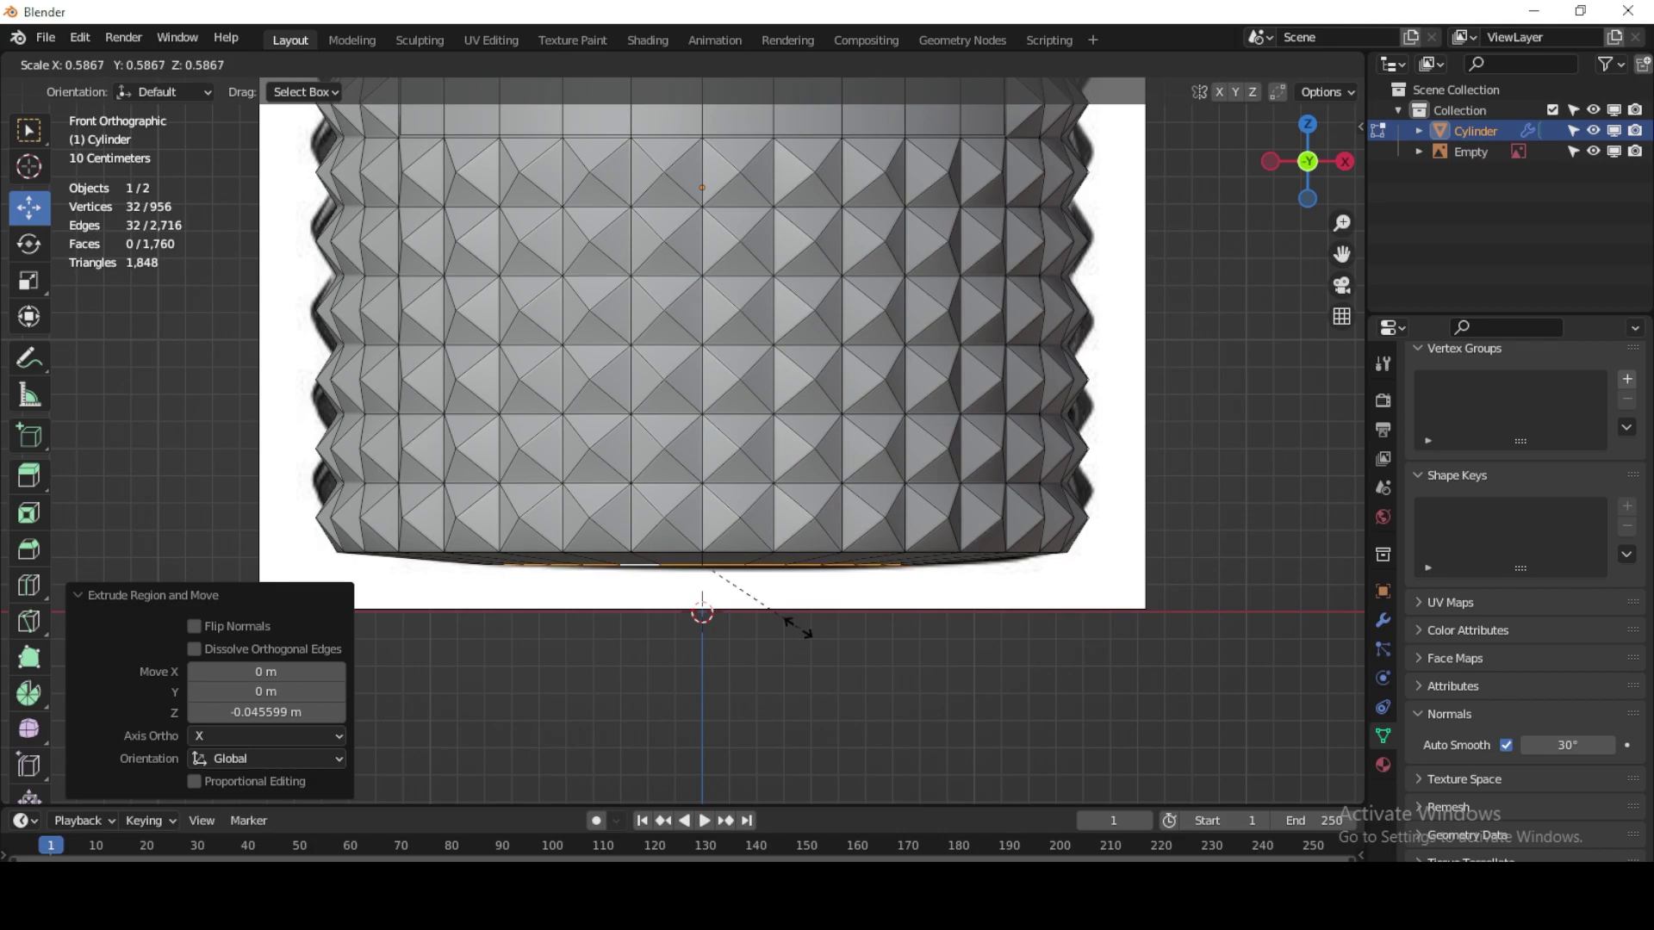
{"action": "left_click", "coordinate": [801, 626]}
Step: Try a second Z extrusion of the bottom loop, then undo it and the follow-up nudge
{"action": "middle_click_drag", "start_coordinate": [807, 612], "coordinate": [801, 569]}
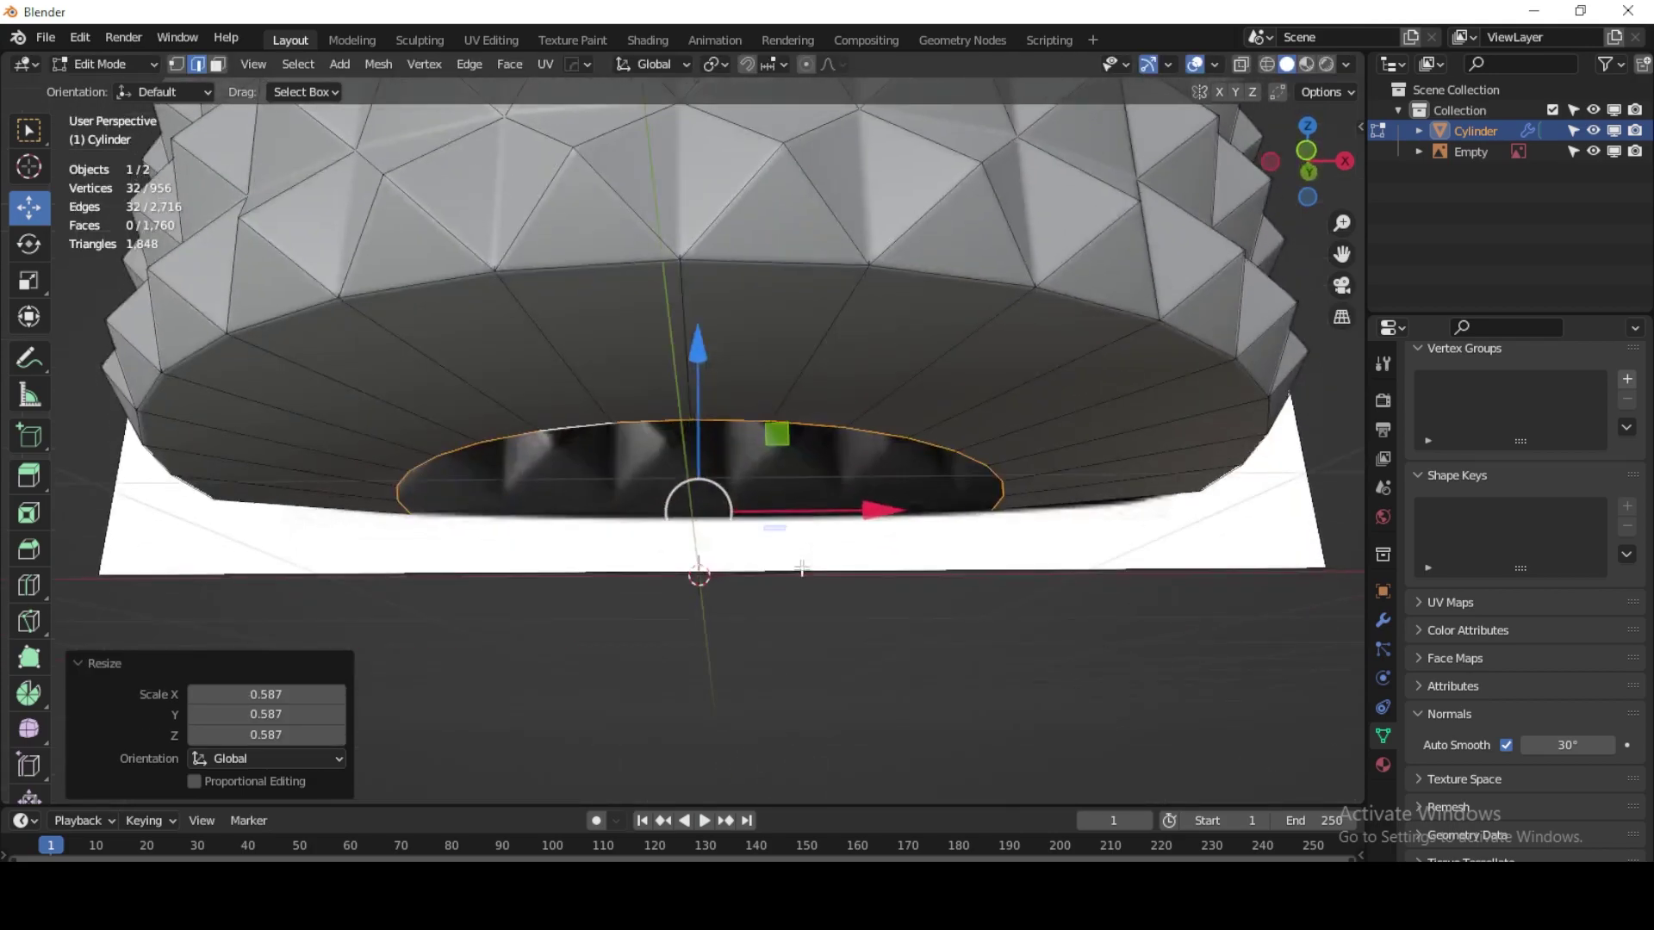
{"action": "key", "text": "e"}
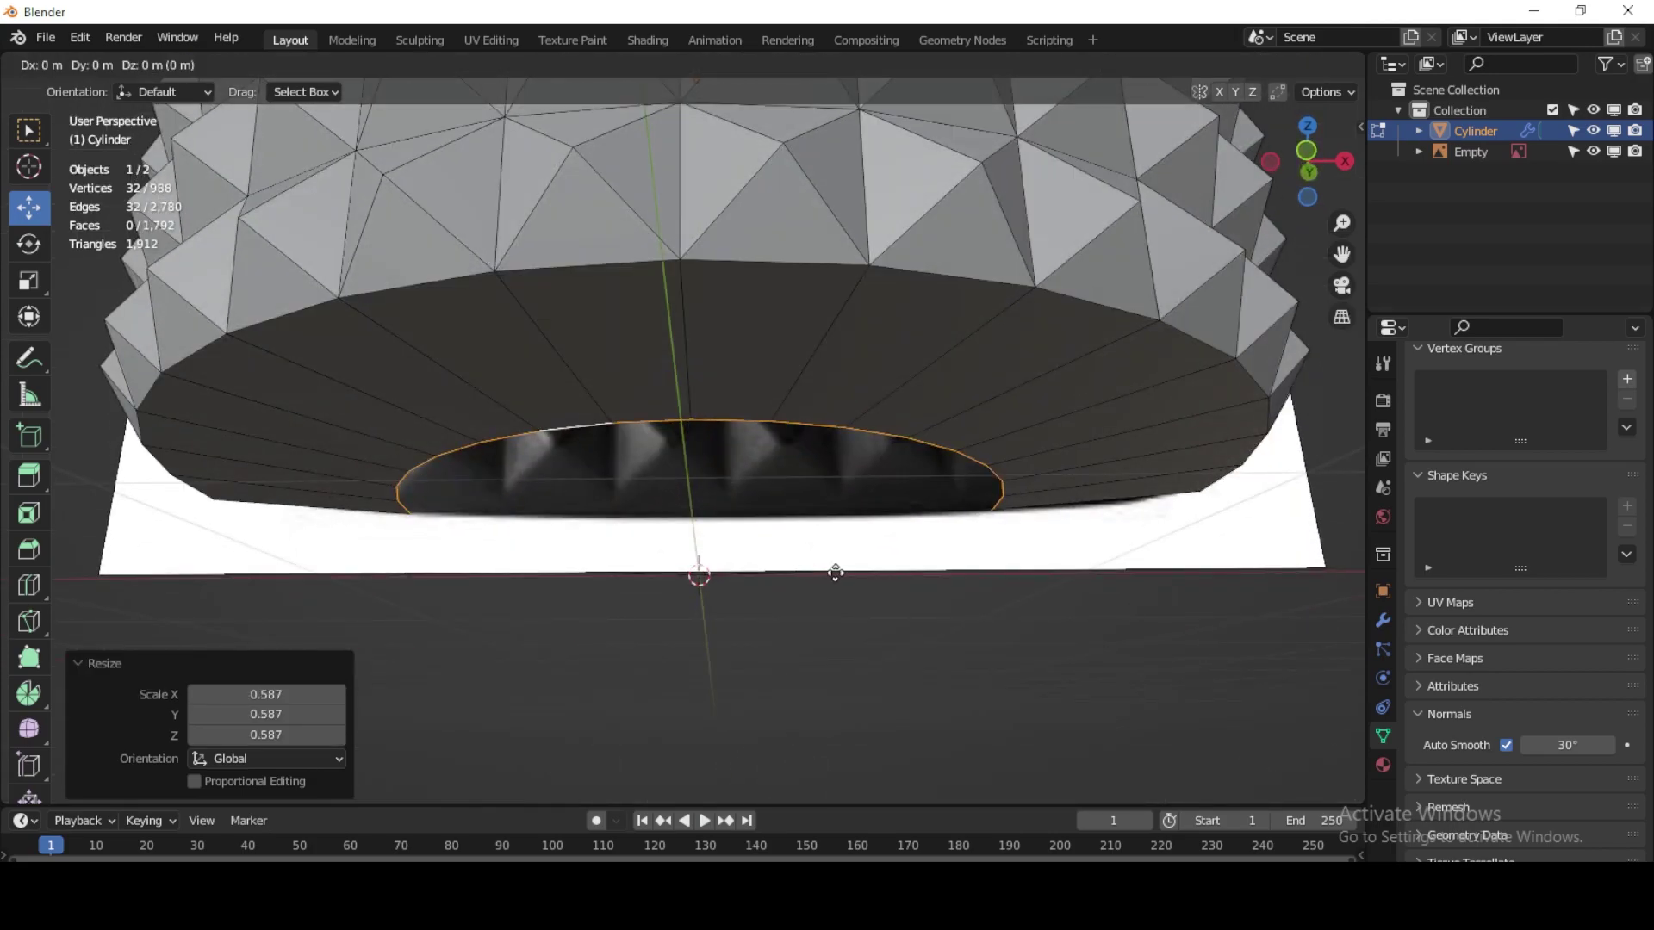
{"action": "key", "text": "z"}
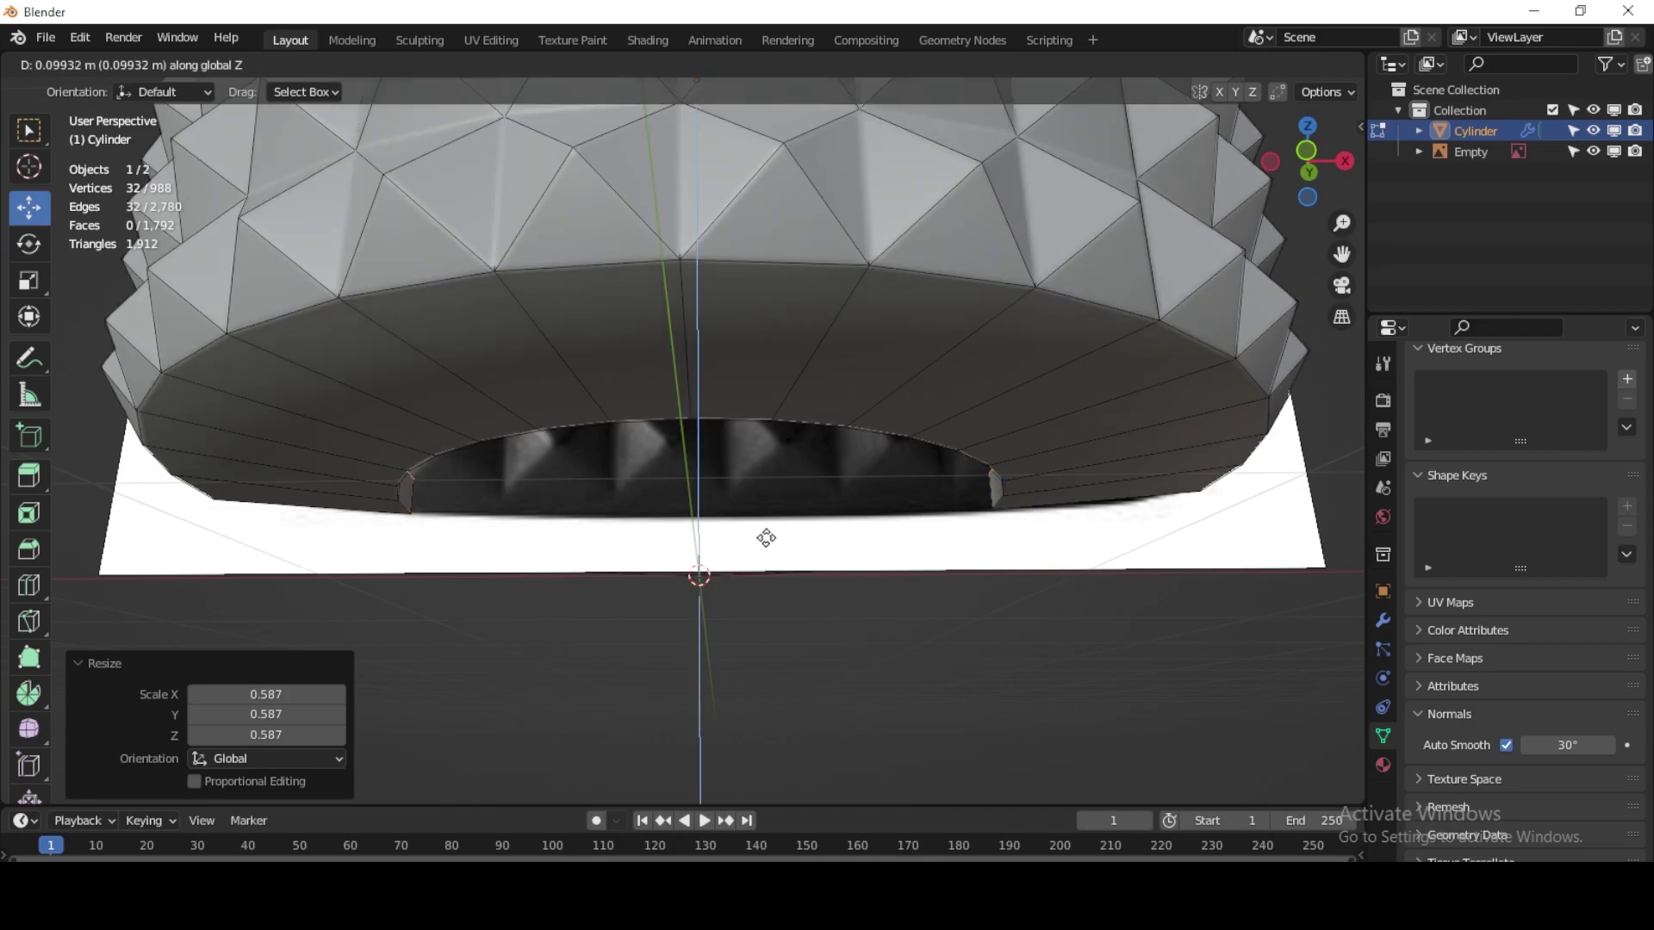
{"action": "left_click", "coordinate": [766, 537]}
{"action": "key", "text": "s"}
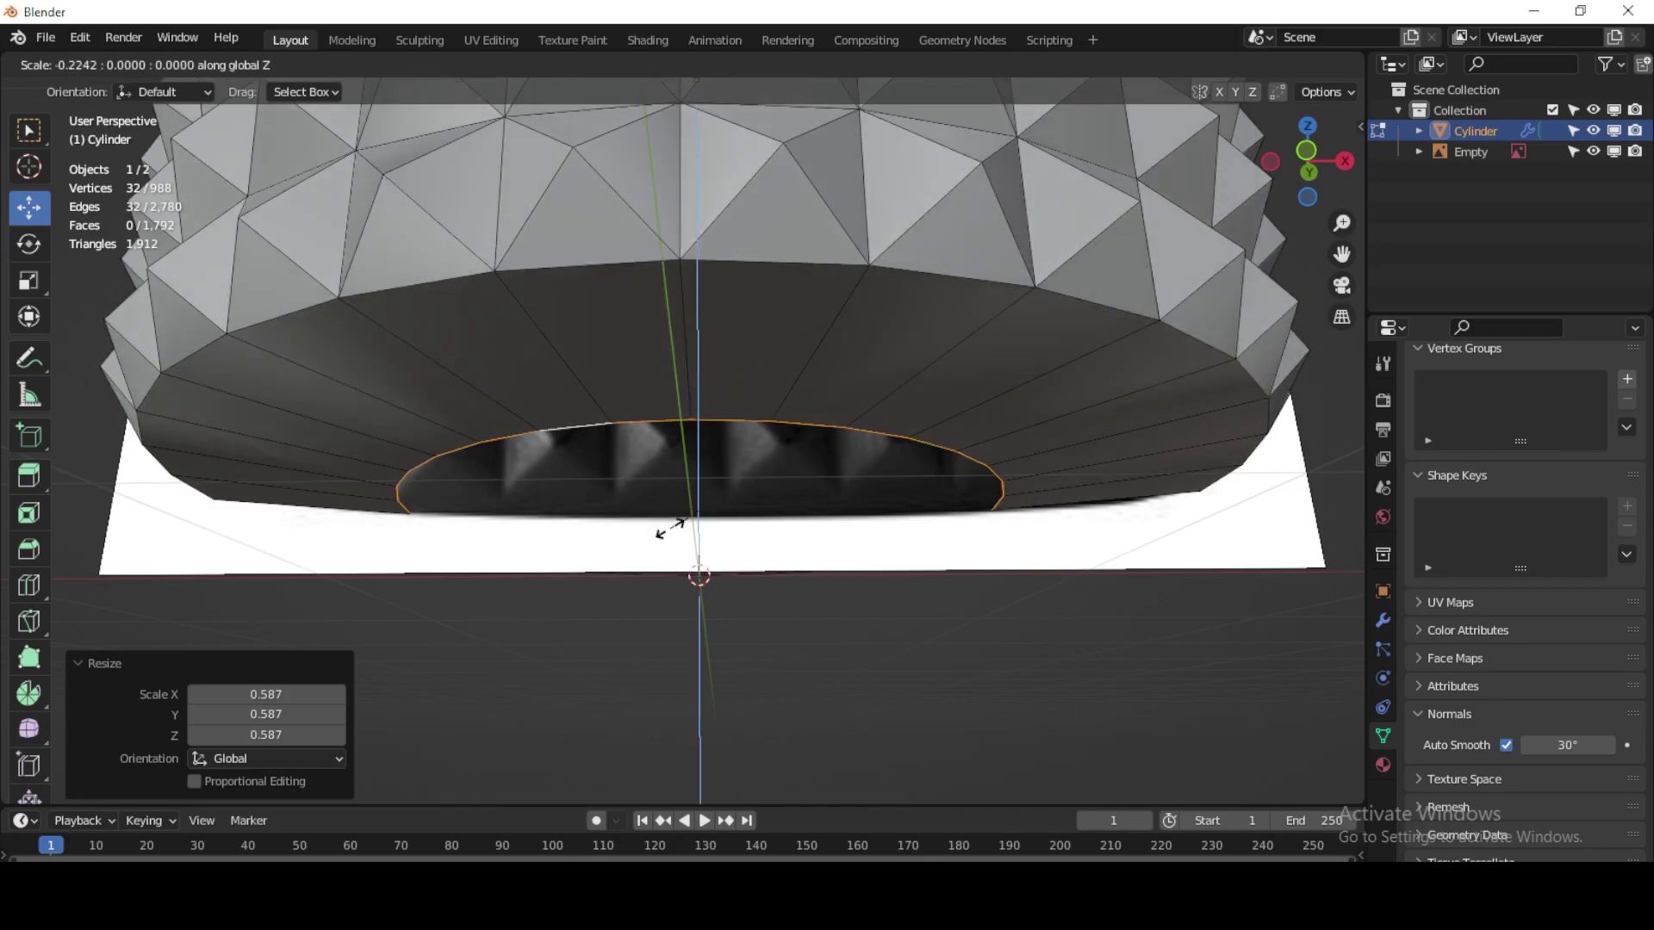
{"action": "key", "text": "Escape"}
{"action": "key", "text": "ctrl+z"}
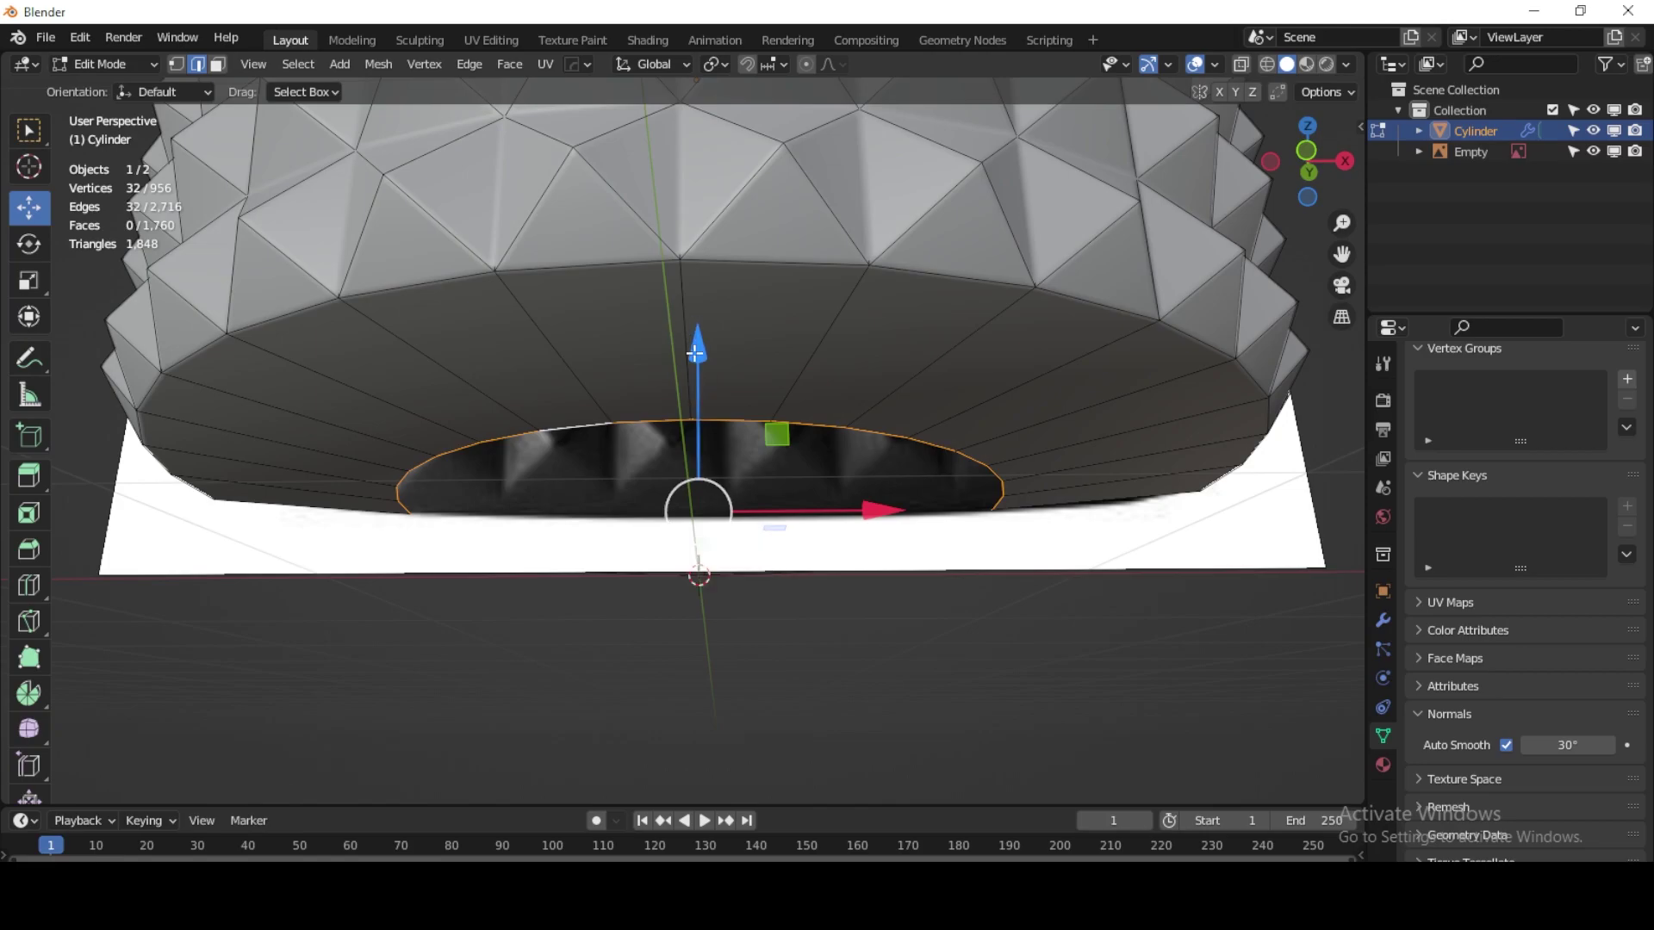
{"action": "left_click_drag", "start_coordinate": [696, 367], "coordinate": [696, 377]}
{"action": "key", "text": "ctrl+z"}
Step: Close the base by extruding inward to 0.337, again smaller, then merging at centre
{"action": "key", "text": "e"}
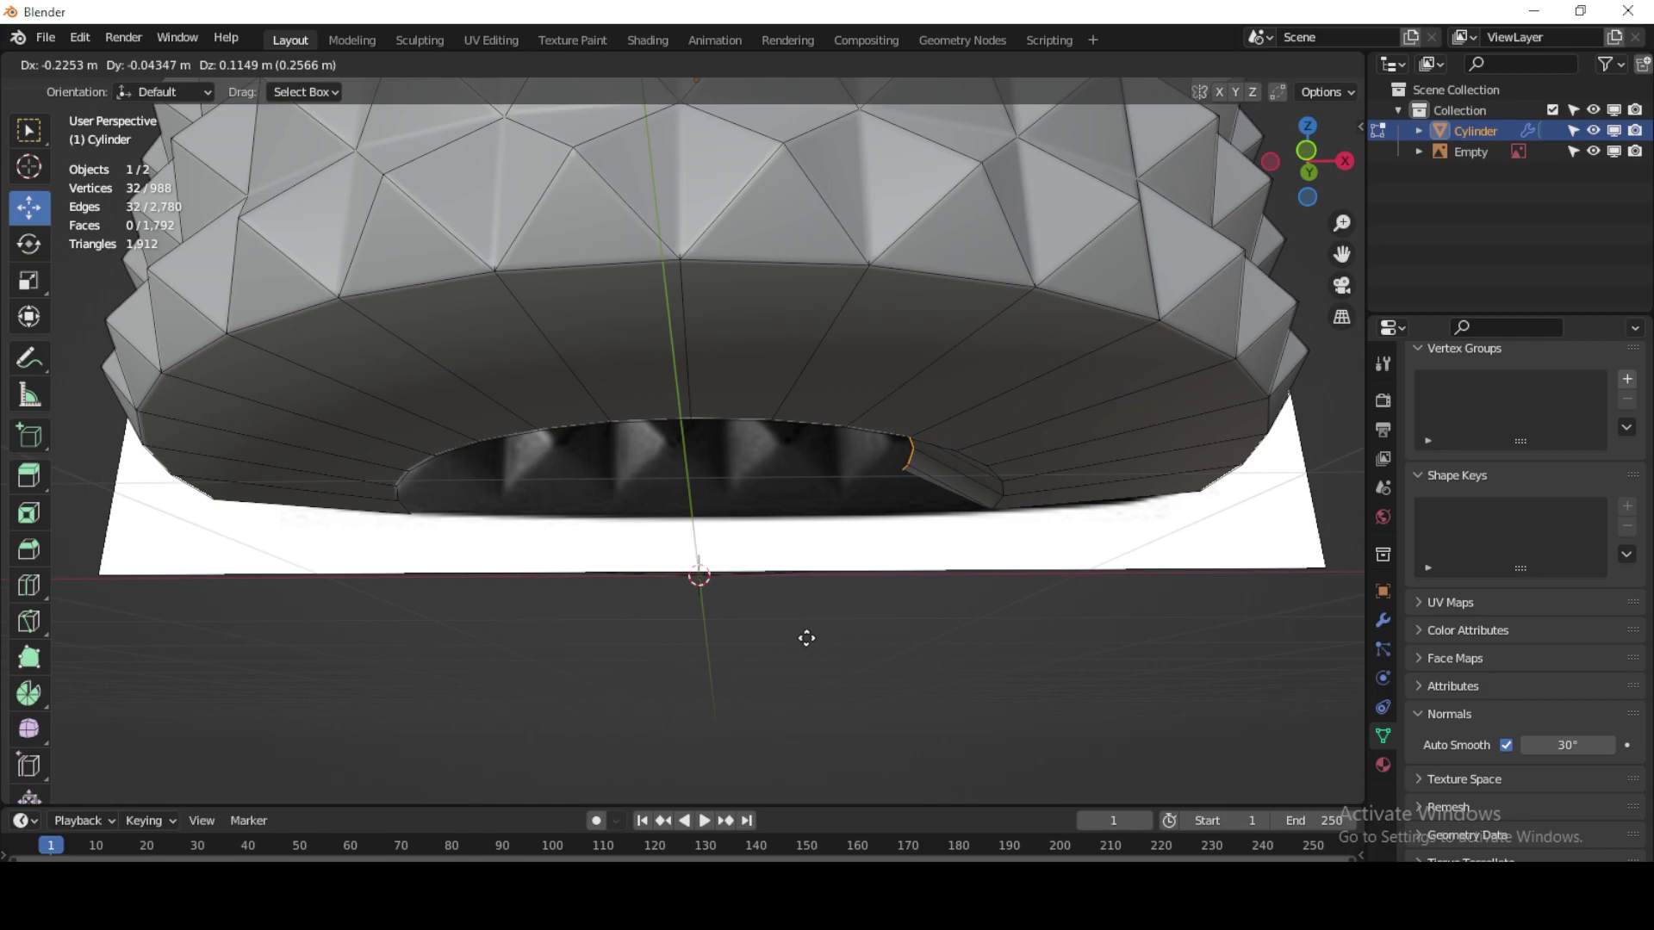
{"action": "key", "text": "s"}
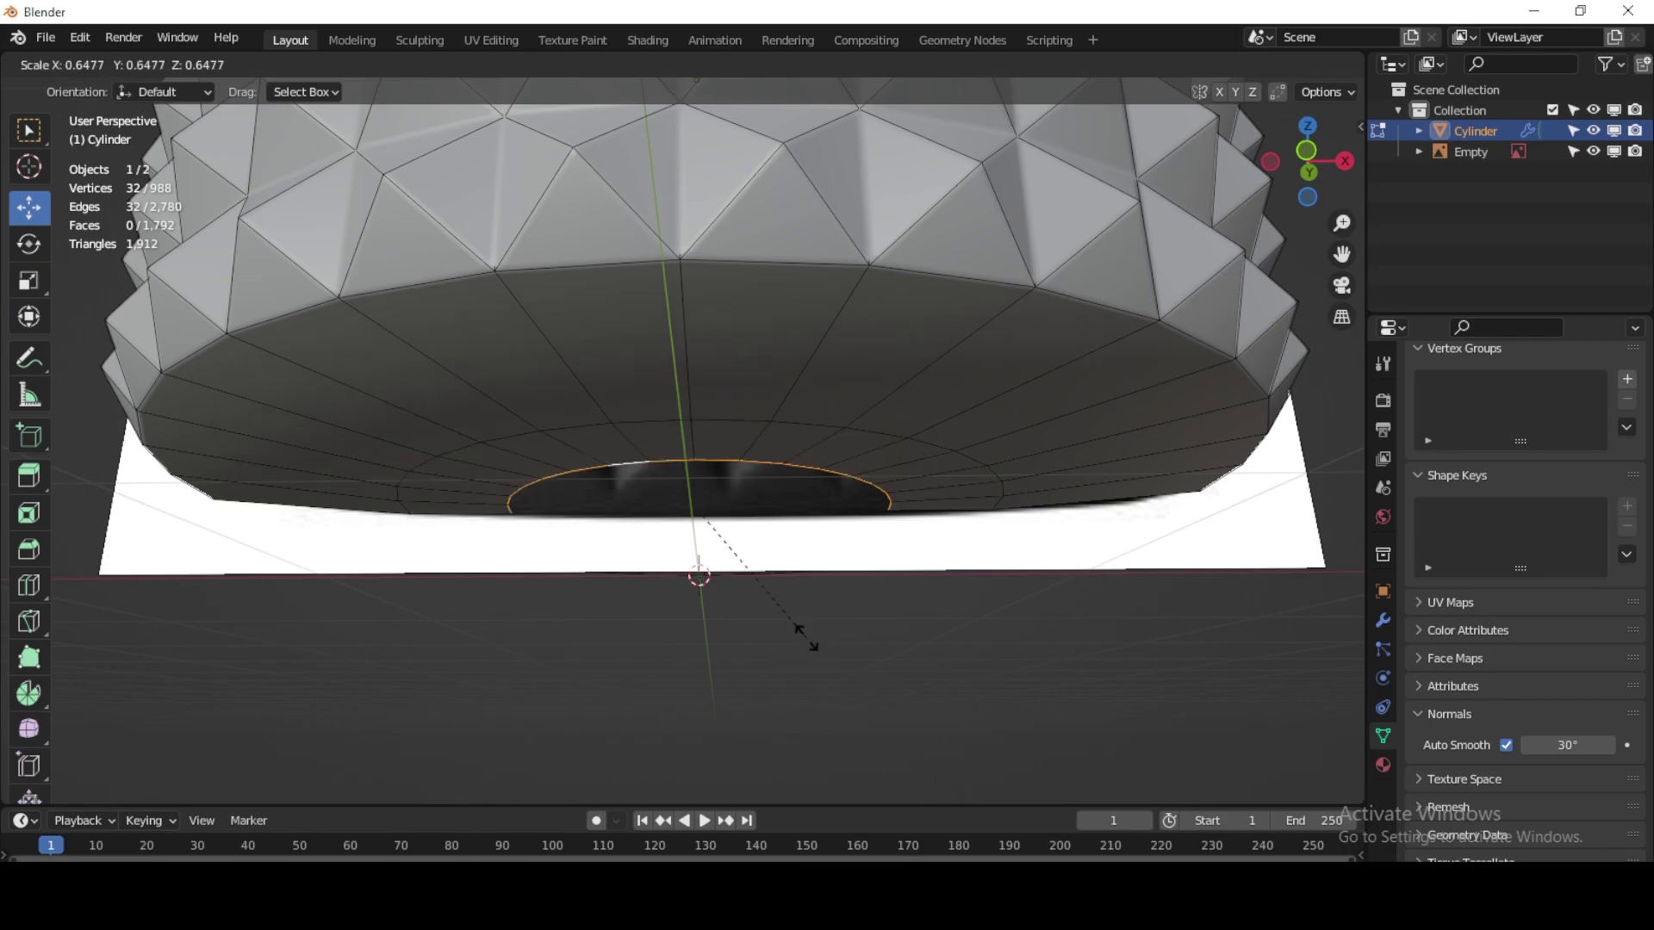
{"action": "left_click", "coordinate": [696, 598]}
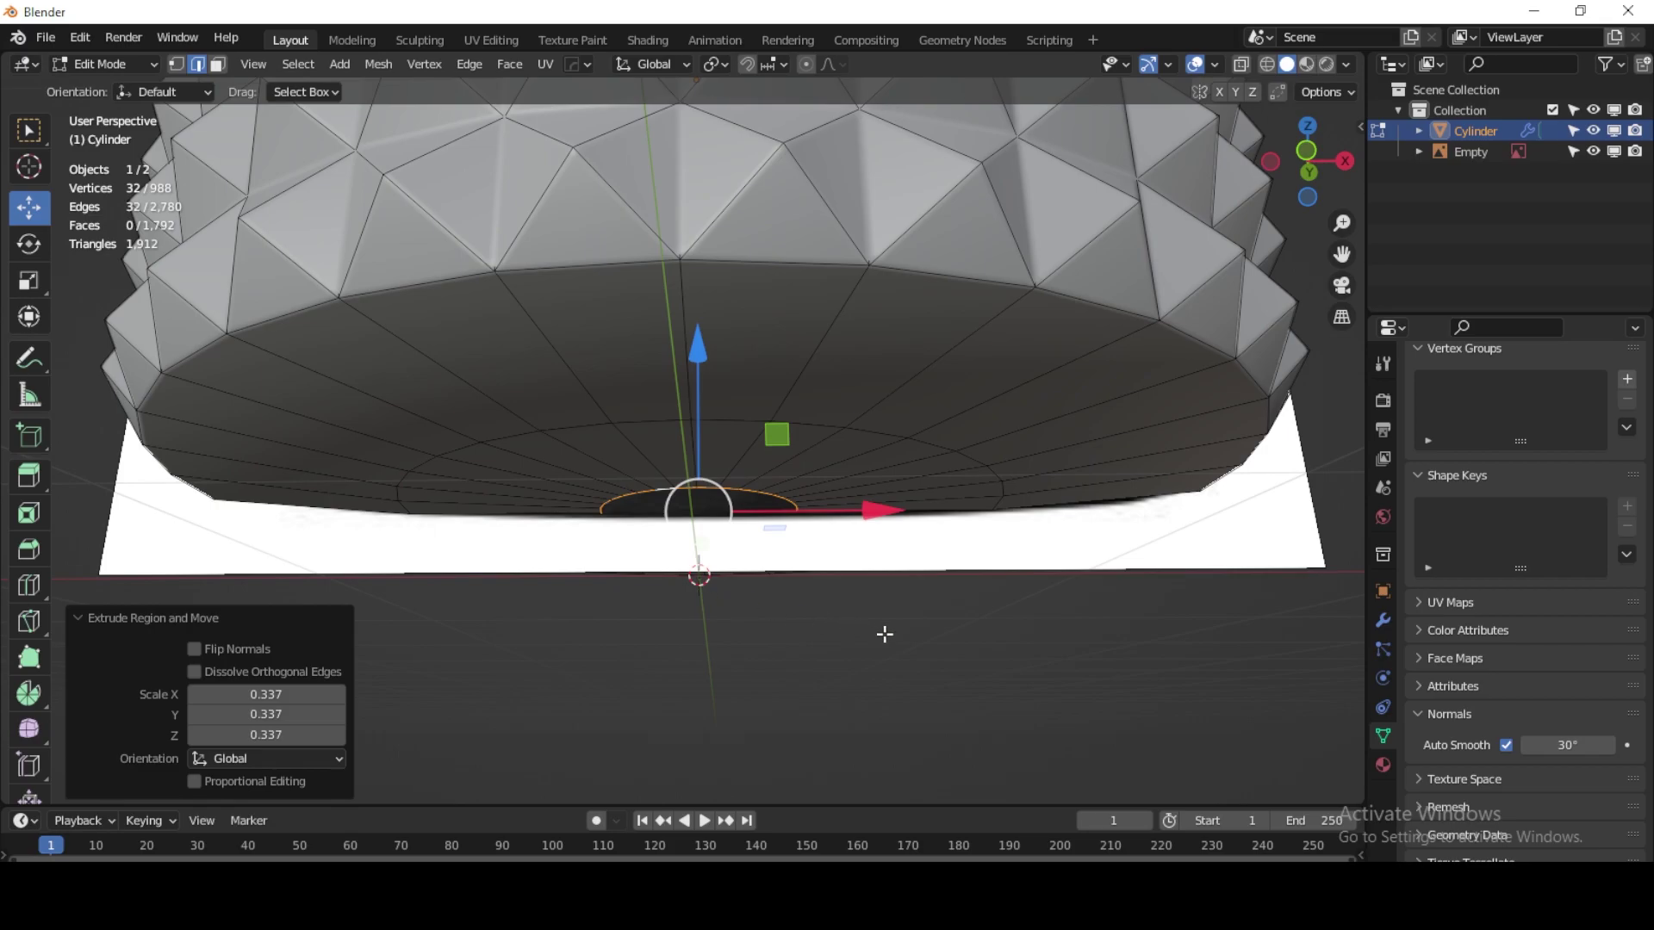
{"action": "key", "text": "e"}
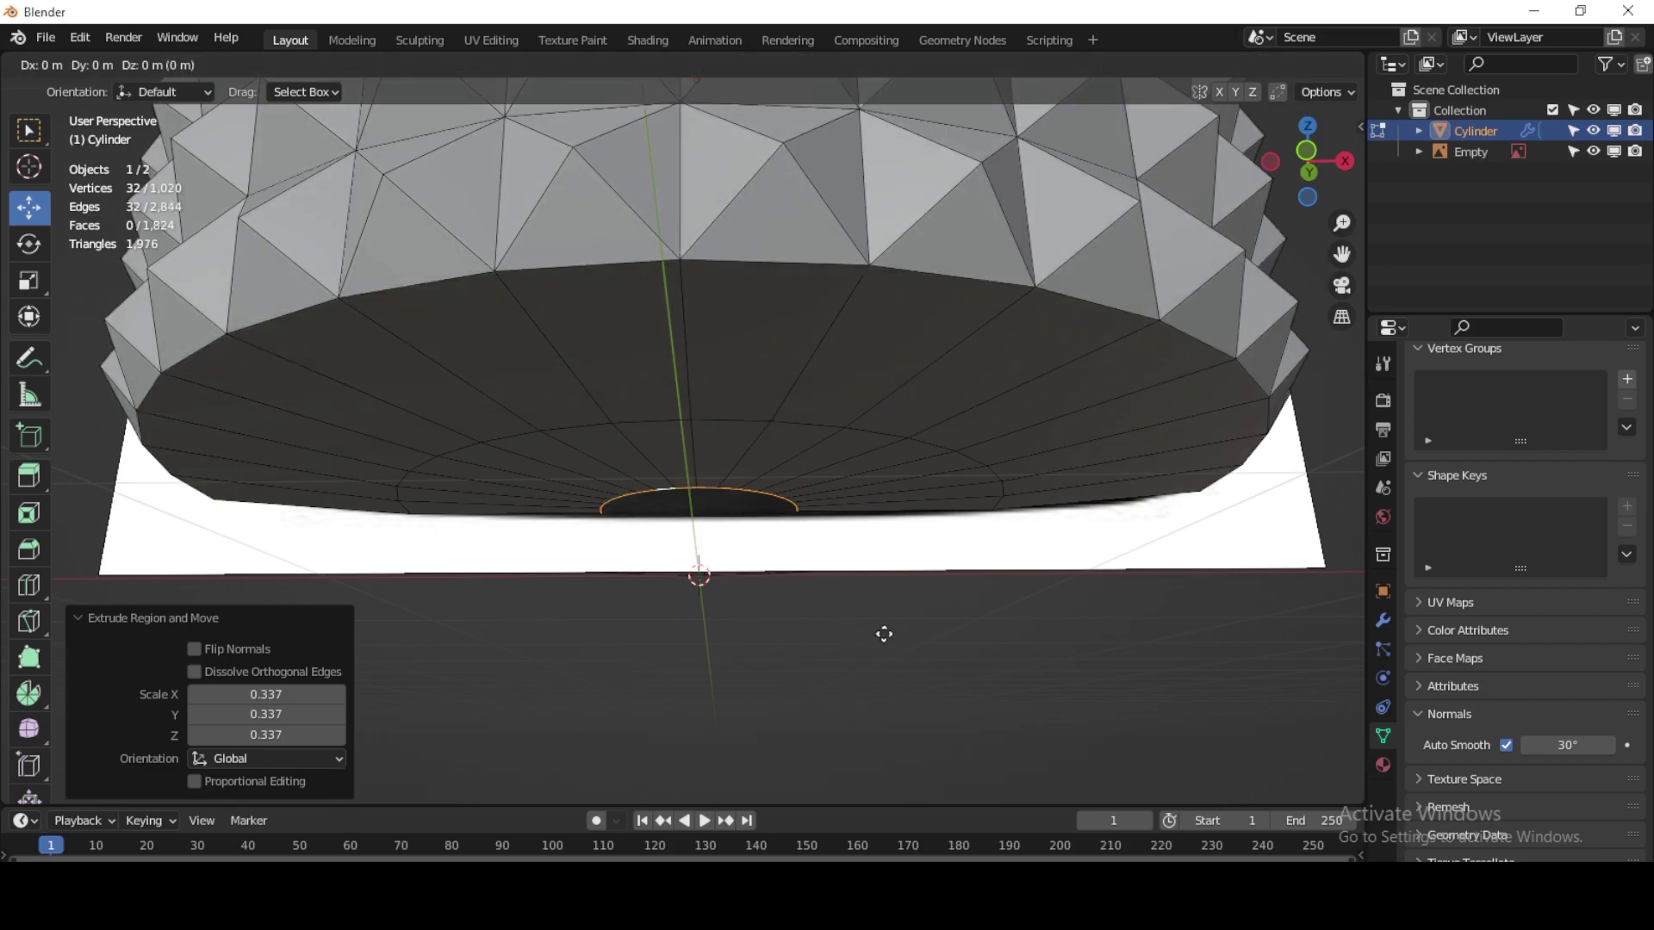
{"action": "key", "text": "s"}
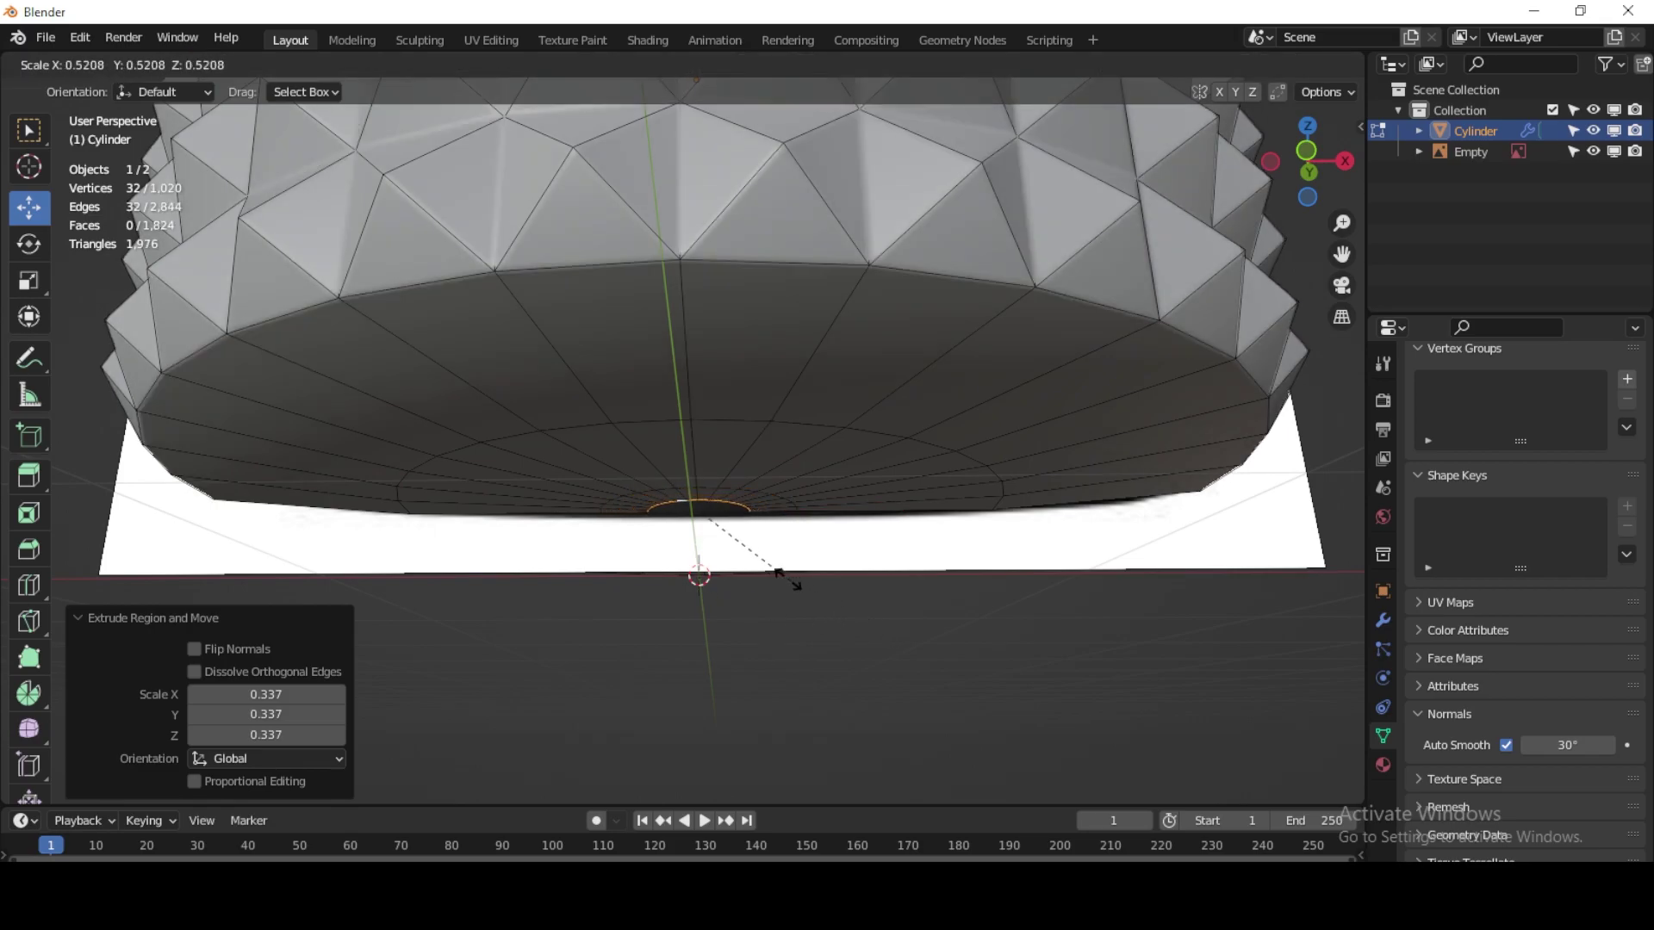
{"action": "left_click", "coordinate": [764, 572]}
{"action": "key", "text": "m"}
{"action": "left_click", "coordinate": [766, 577]}
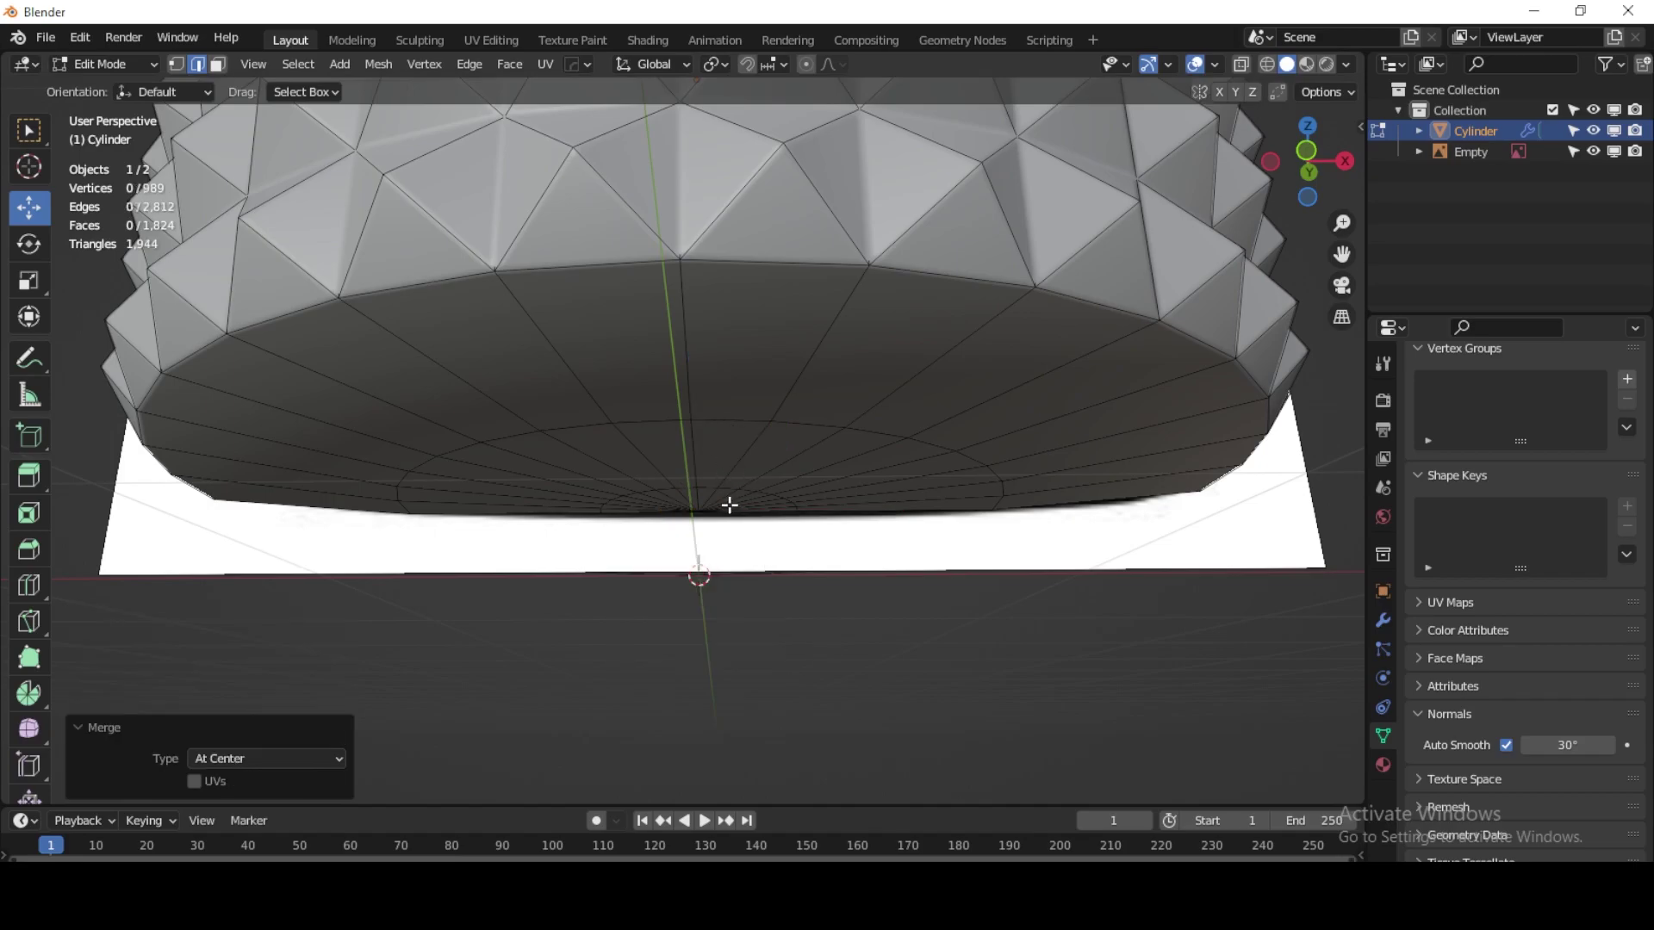
Step: Lower the bottle's bottom edge loop 0.013744 m on Z in Front view, then return to Object Mode
{"action": "left_click", "coordinate": [731, 486], "text": "alt"}
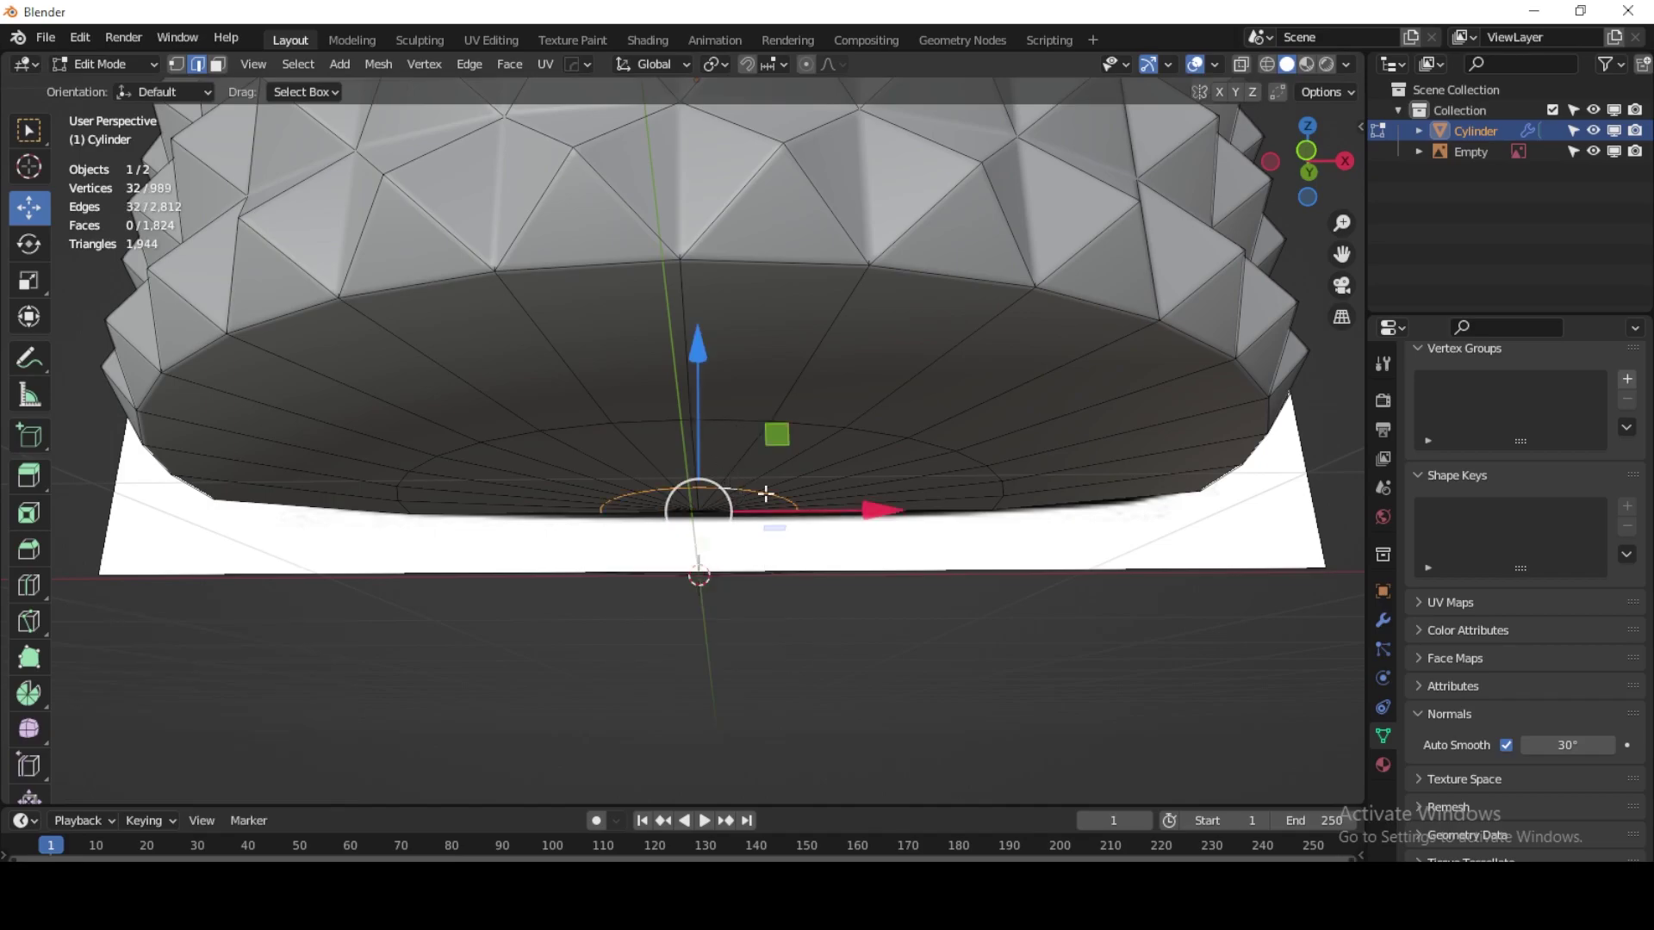
{"action": "left_click", "coordinate": [1310, 172]}
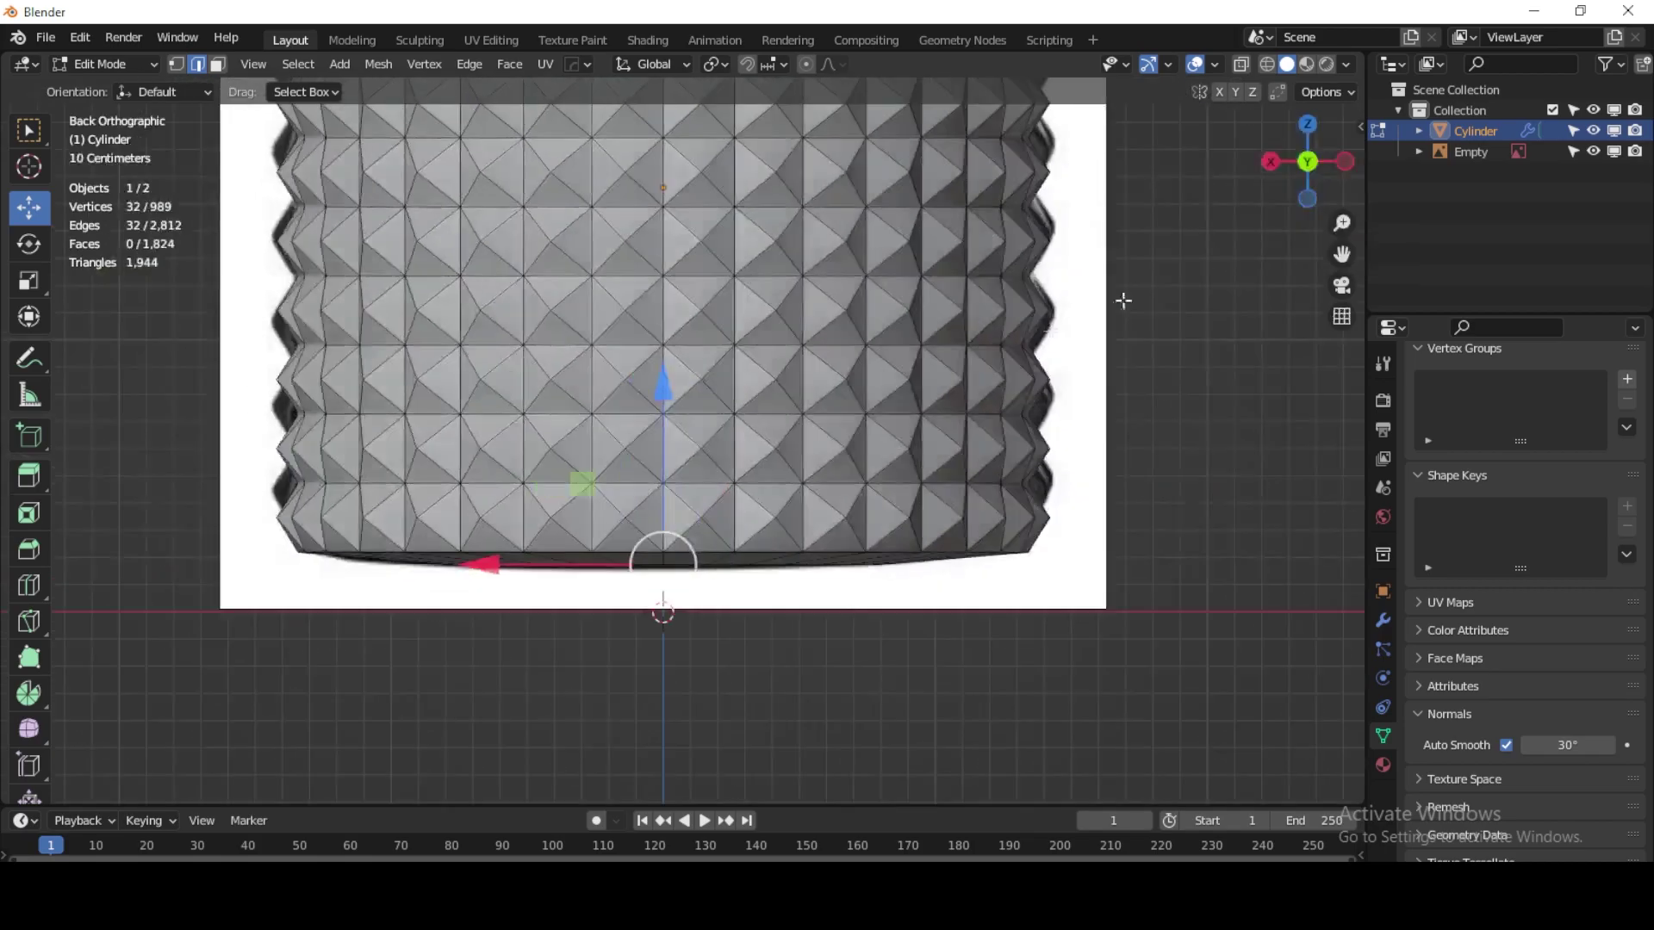
{"action": "left_click", "coordinate": [1307, 161]}
{"action": "scroll", "coordinate": [758, 440], "scroll_direction": "up", "scroll_amount": 3}
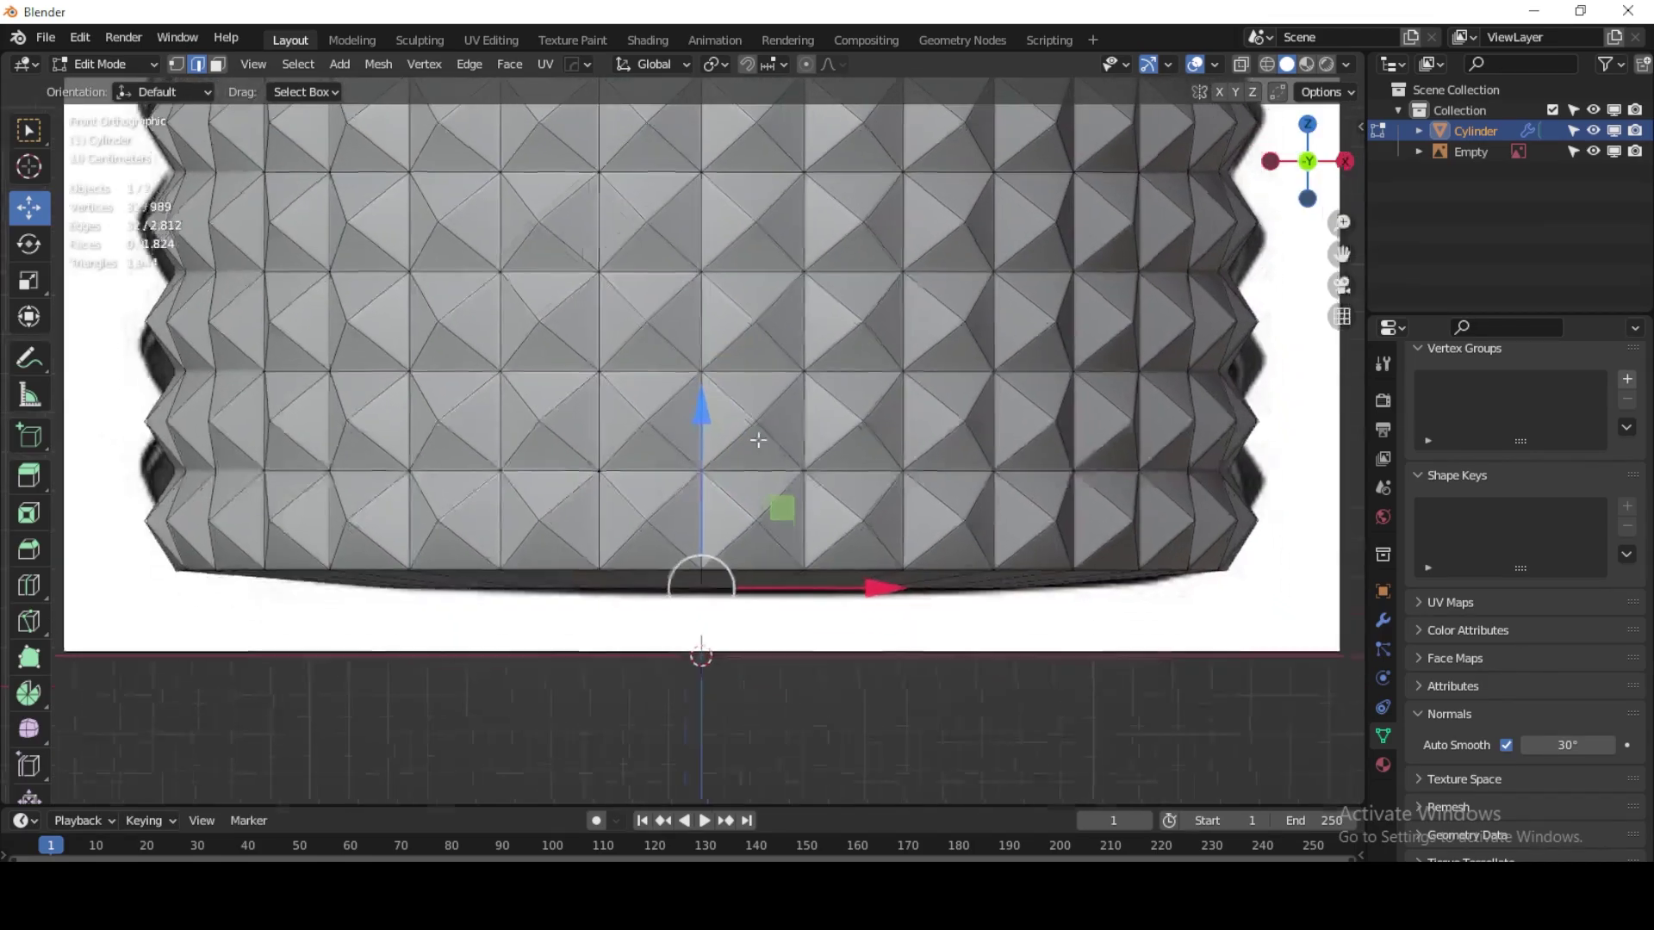
{"action": "scroll", "coordinate": [758, 440], "scroll_direction": "up", "scroll_amount": 2}
{"action": "left_click_drag", "start_coordinate": [646, 378], "coordinate": [648, 483]}
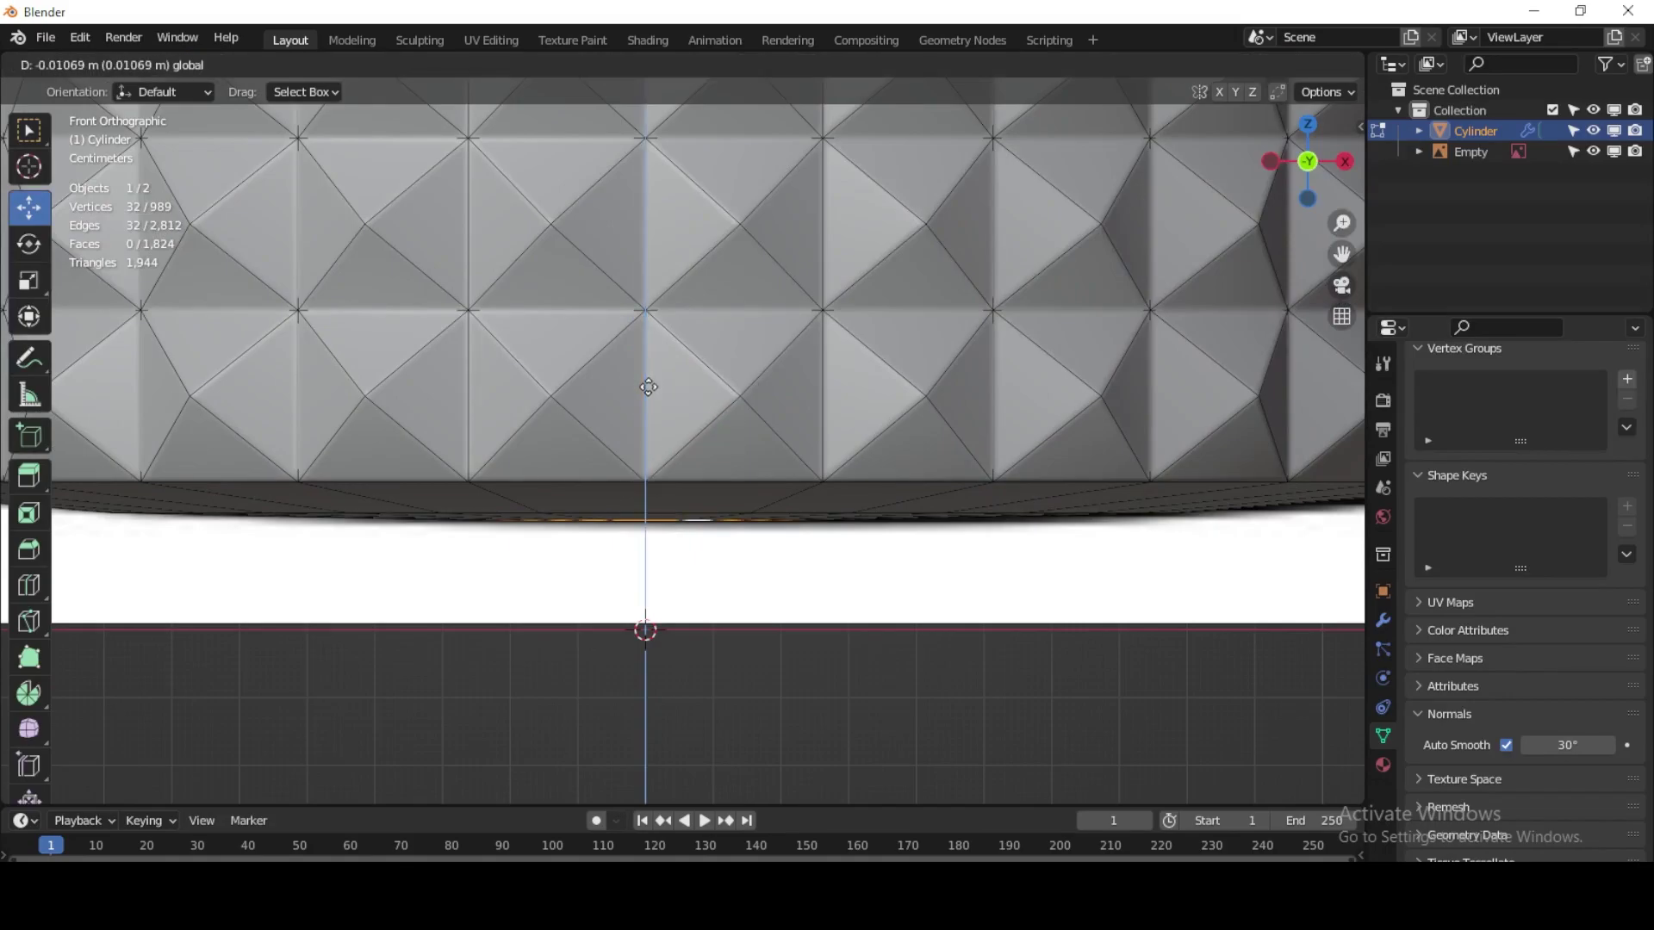
{"action": "scroll", "coordinate": [732, 701], "scroll_direction": "down", "scroll_amount": 5}
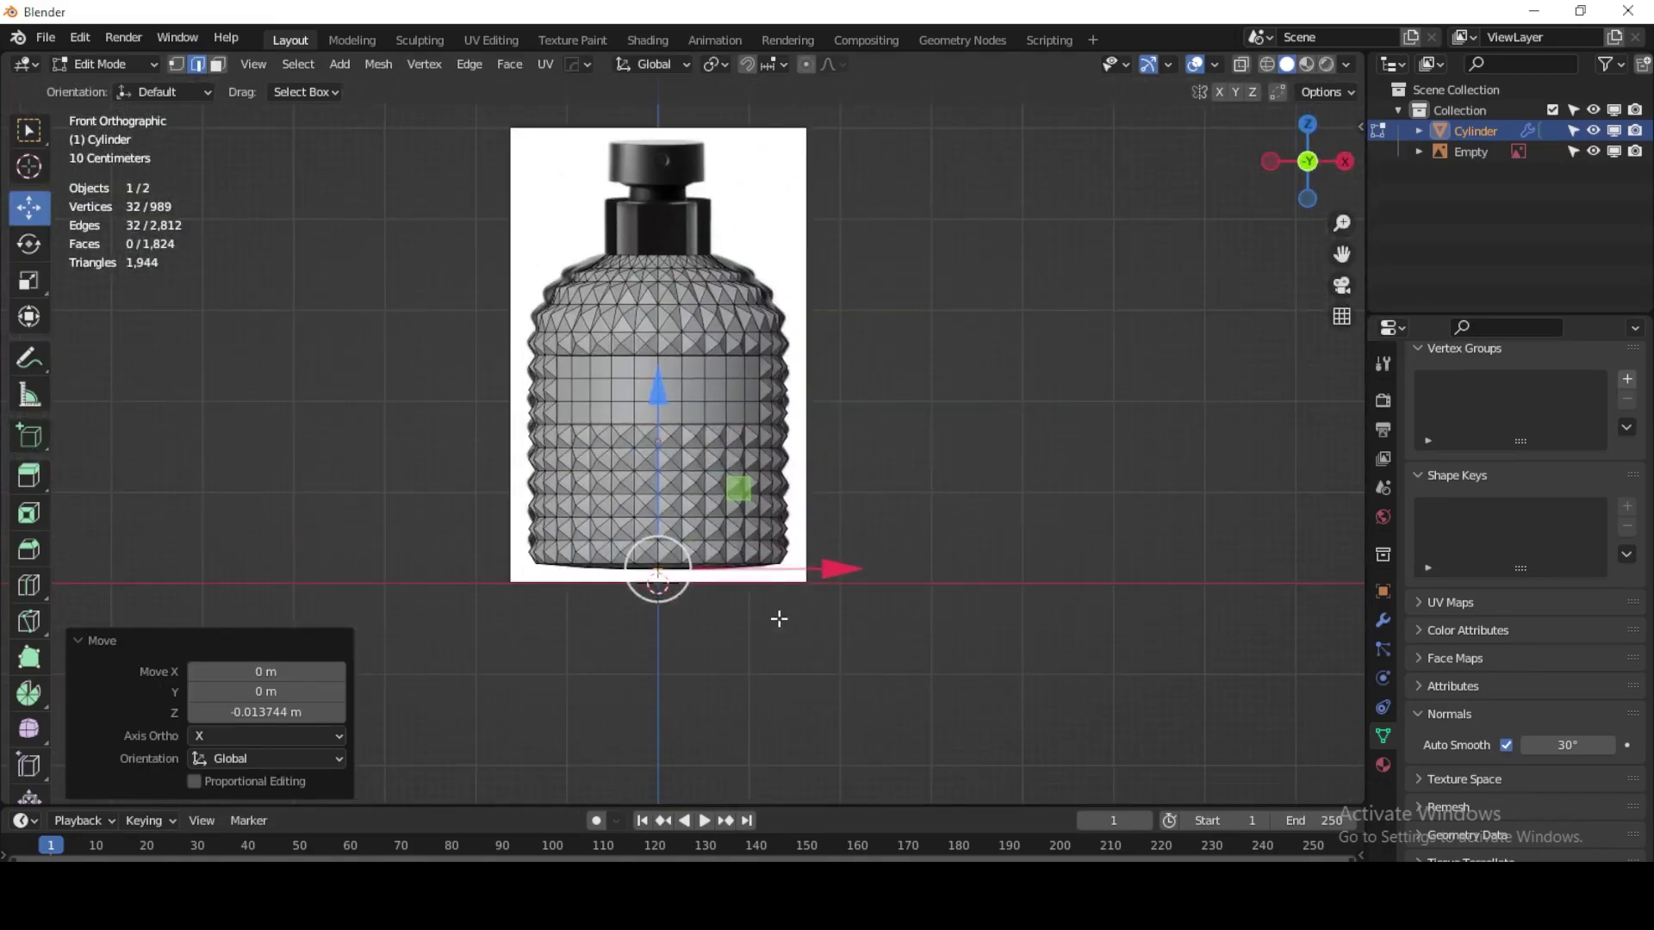
{"action": "scroll", "coordinate": [732, 438], "scroll_direction": "up", "scroll_amount": 2}
{"action": "left_click", "coordinate": [131, 63]}
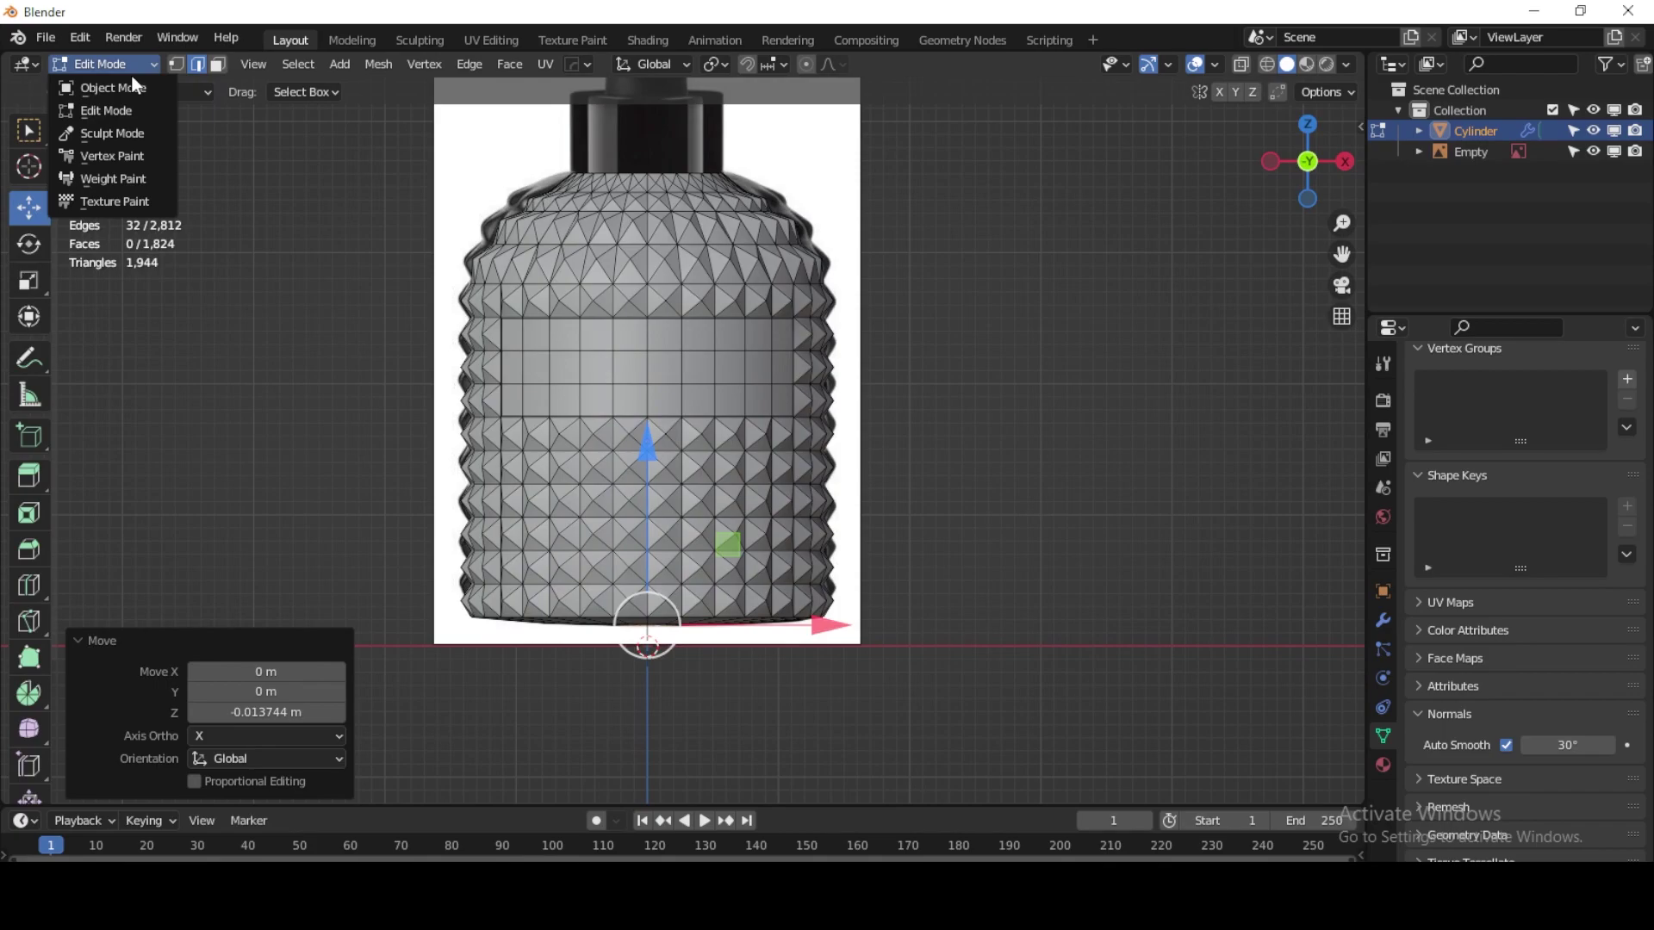
{"action": "left_click", "coordinate": [132, 75]}
Step: Add a new cylinder and raise it along Z above the bottle in front view
{"action": "scroll", "coordinate": [680, 462], "scroll_direction": "down", "scroll_amount": 2}
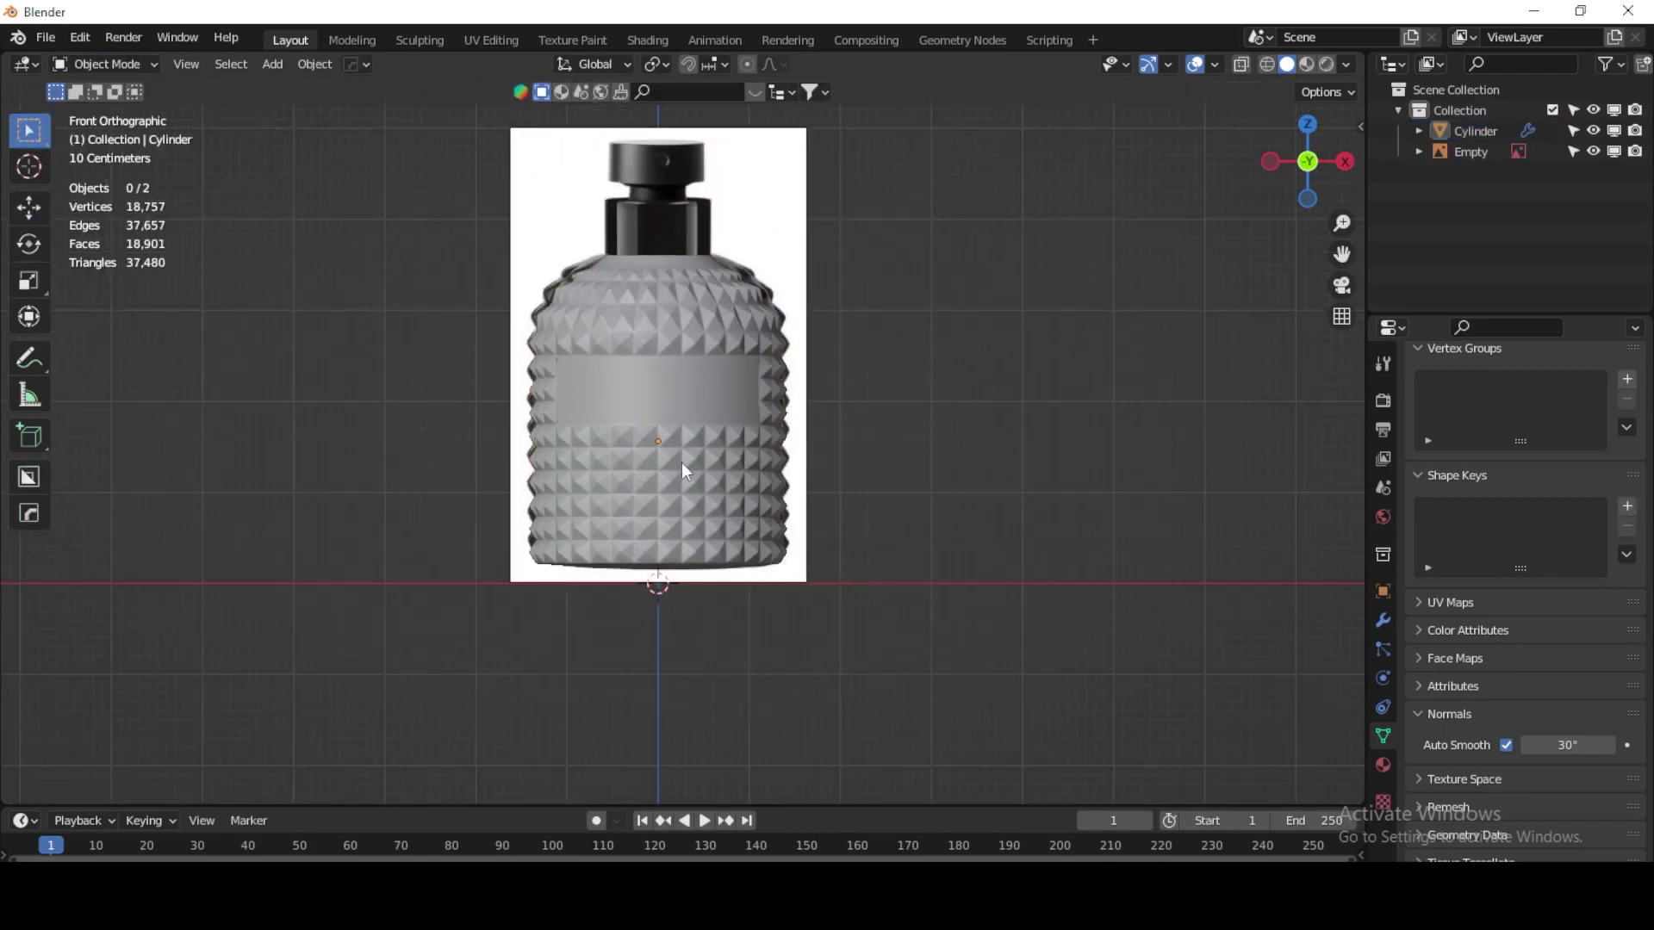
{"action": "mouse_move", "coordinate": [682, 465]}
{"action": "middle_mouse_down"}
{"action": "mouse_move", "coordinate": [779, 508]}
{"action": "mouse_move", "coordinate": [650, 477]}
{"action": "mouse_move", "coordinate": [1062, 368]}
{"action": "middle_mouse_up"}
{"action": "key", "text": "shift+a"}
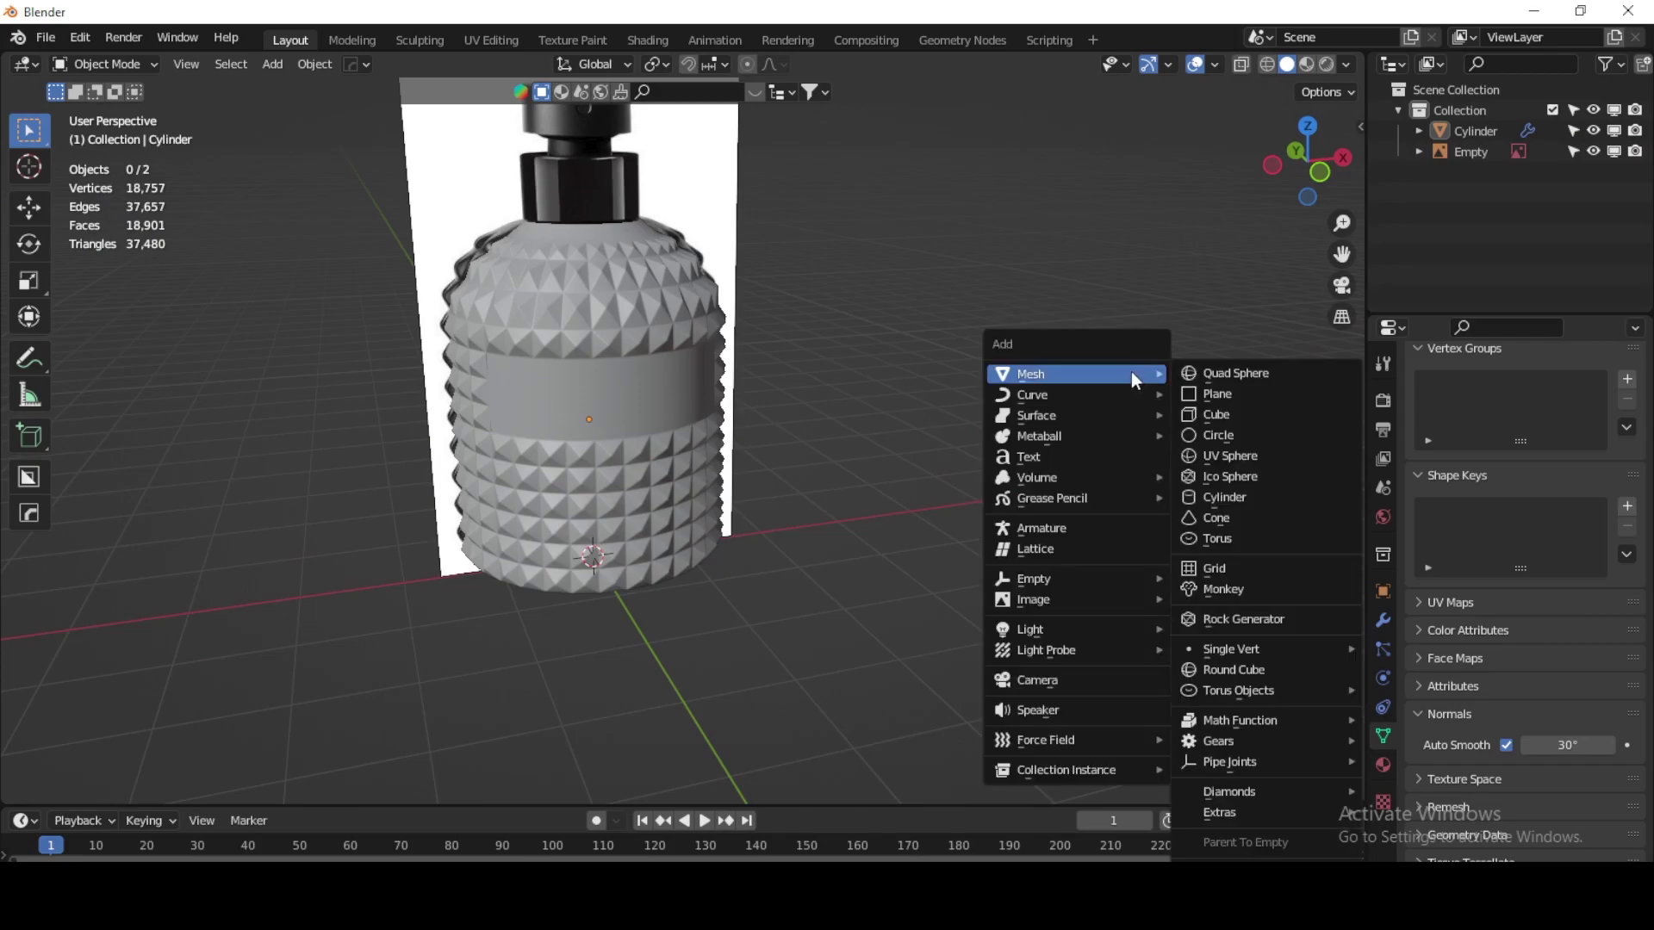
{"action": "left_click", "coordinate": [1251, 494]}
{"action": "left_click", "coordinate": [1318, 175]}
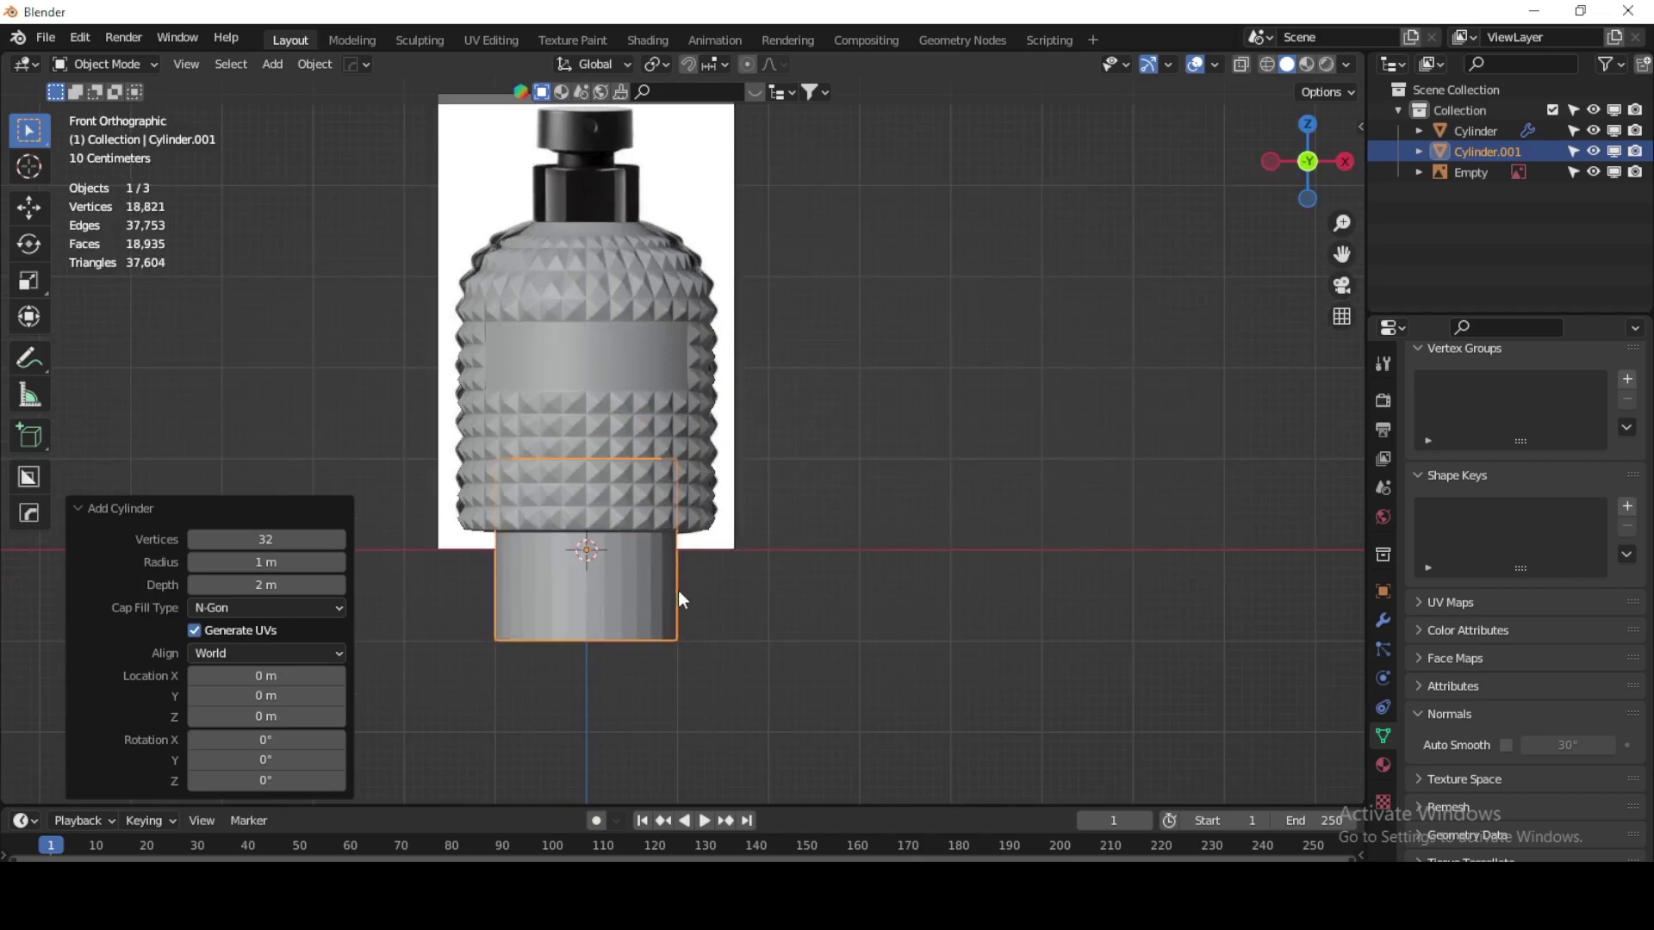
{"action": "left_click", "coordinate": [657, 587]}
{"action": "middle_click_drag", "start_coordinate": [801, 479], "coordinate": [806, 591], "text": "shift"}
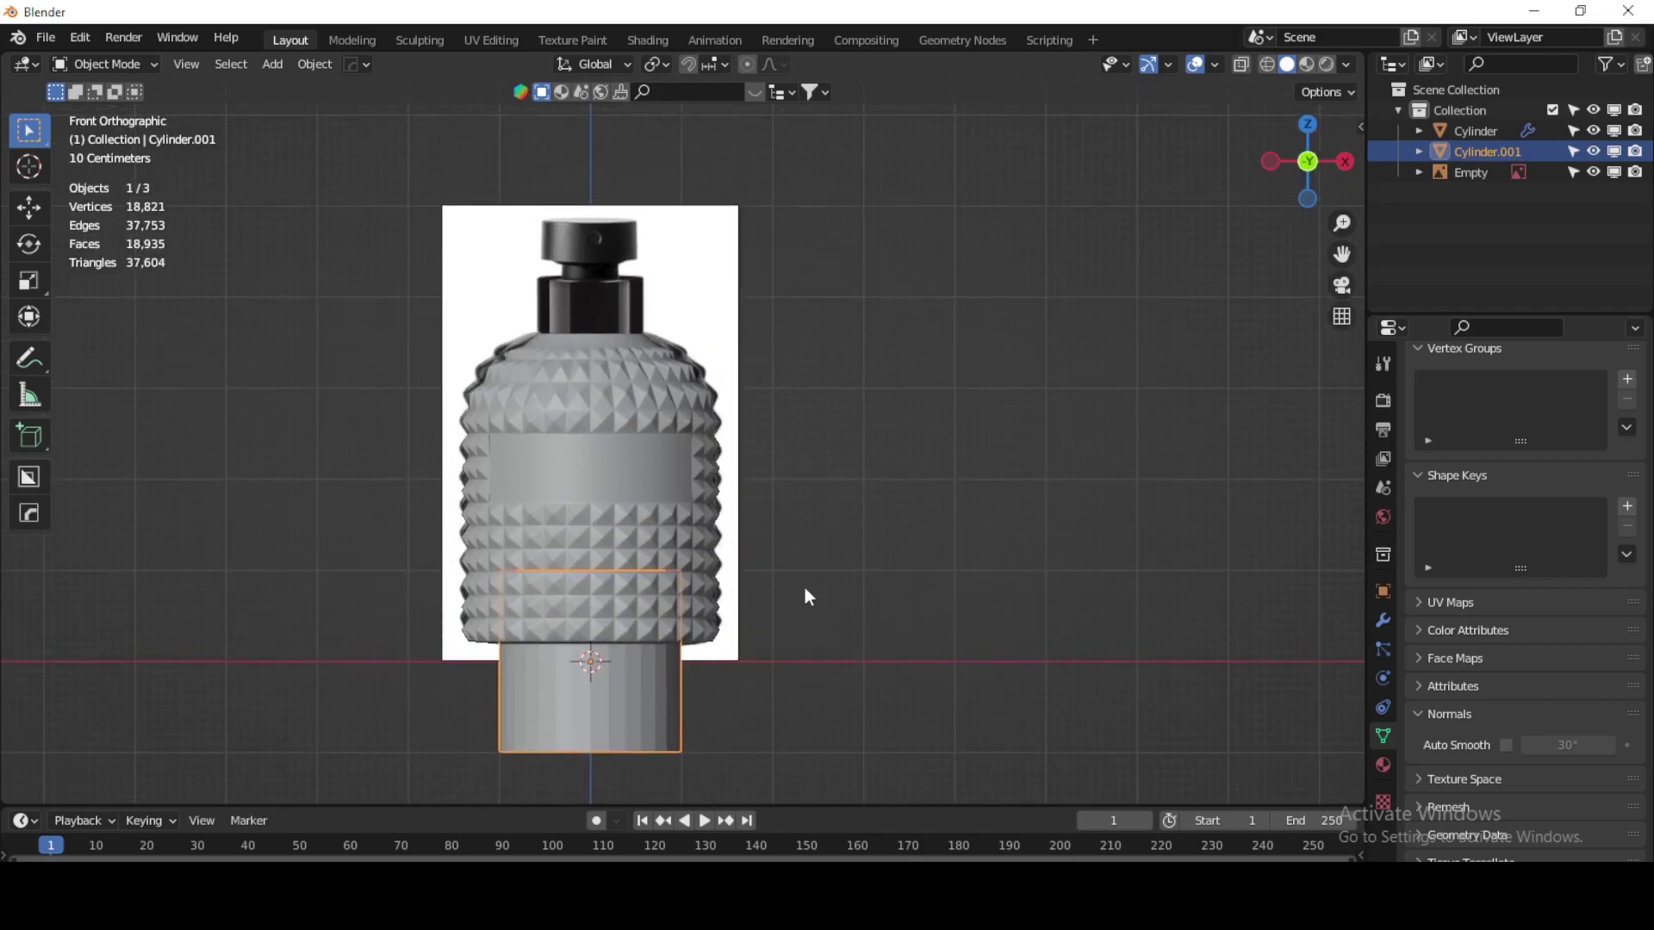
{"action": "key", "text": "g"}
{"action": "key", "text": "z"}
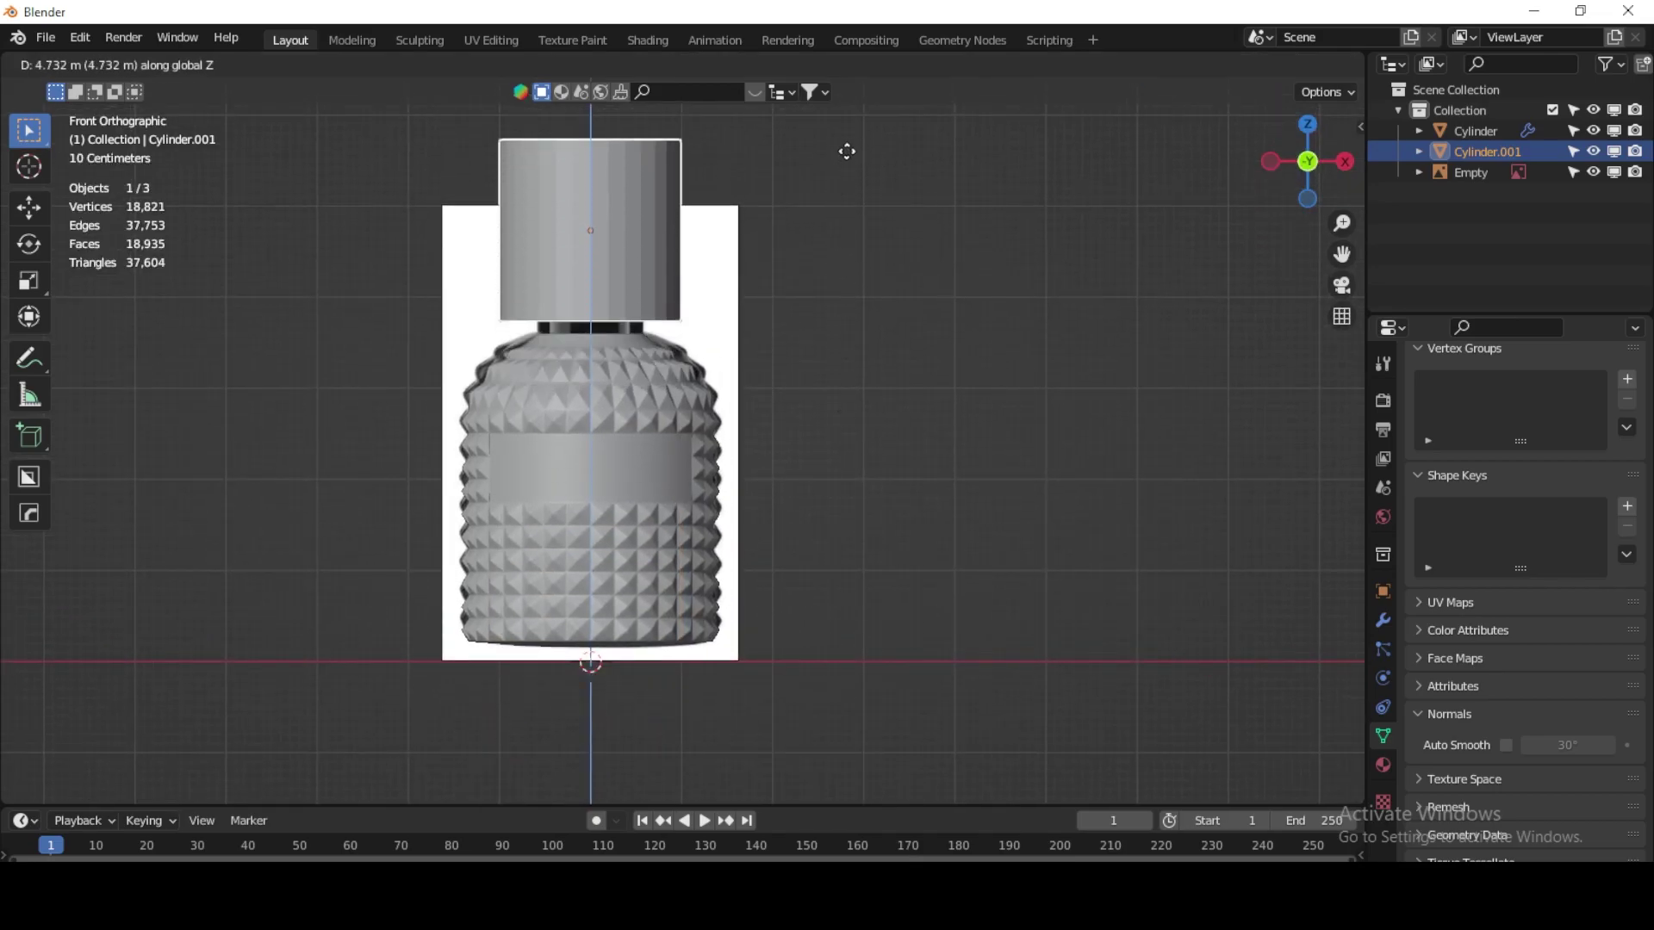
{"action": "left_click", "coordinate": [861, 160]}
Step: With X-ray on, scale the cylinder to about 0.59 and lower it 0.41166 m onto the reference cap
{"action": "scroll", "coordinate": [581, 244], "scroll_direction": "up", "scroll_amount": 4}
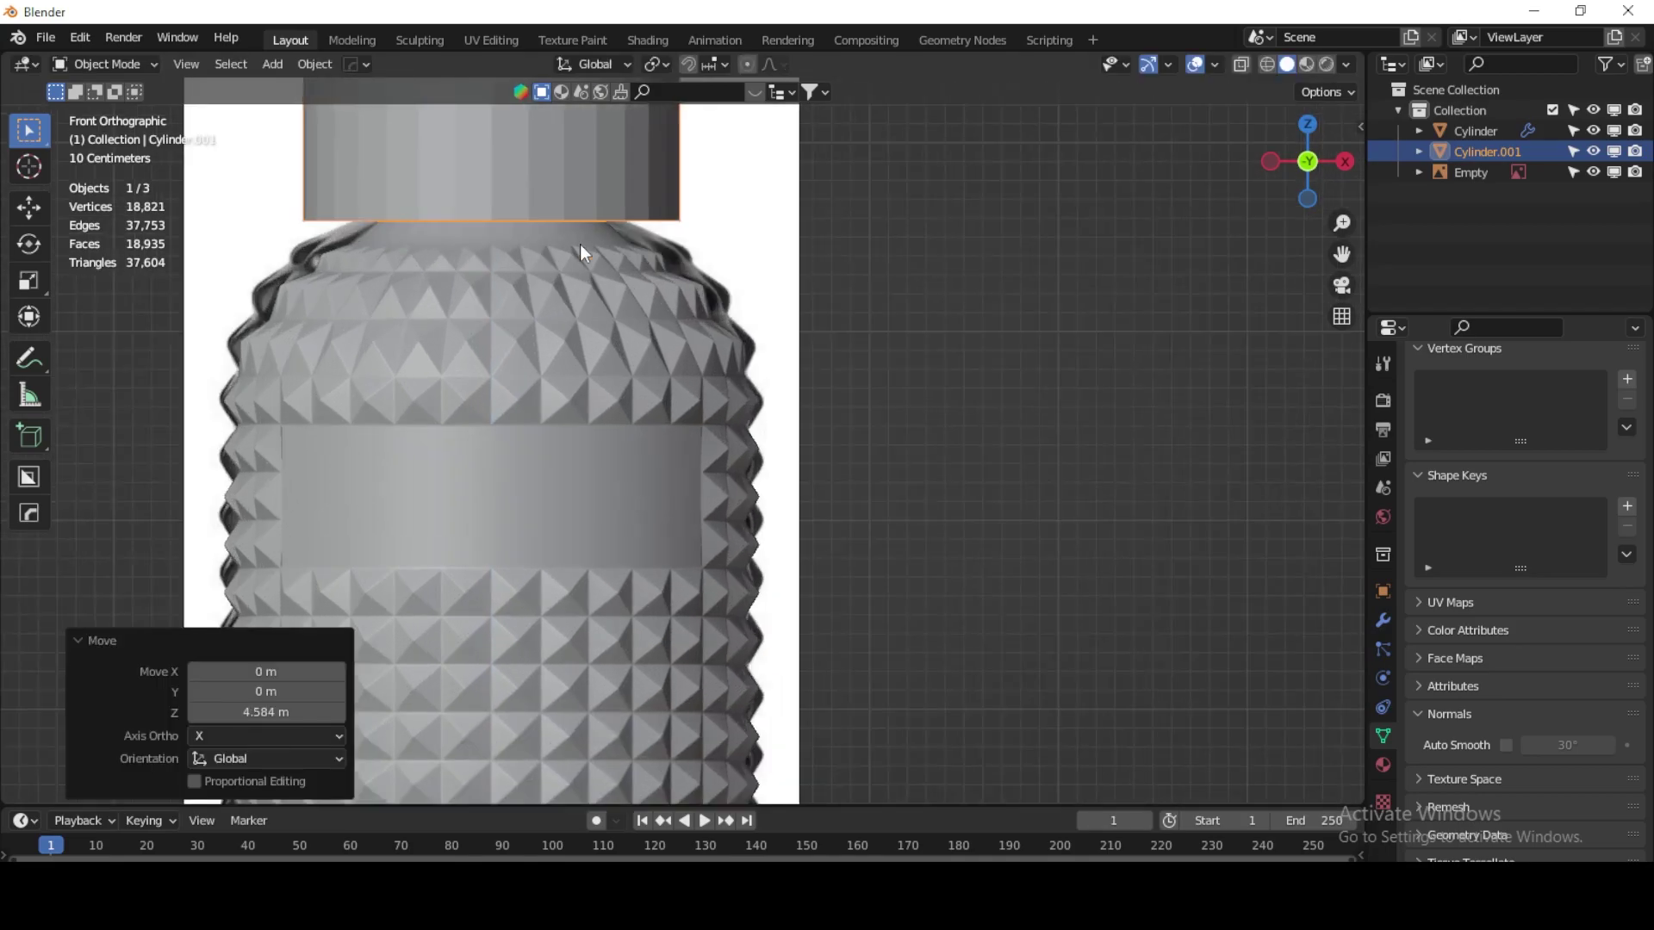
{"action": "mouse_move", "coordinate": [580, 245]}
{"action": "middle_mouse_down", "text": "shift"}
{"action": "mouse_move", "coordinate": [602, 458]}
{"action": "mouse_move", "coordinate": [722, 574]}
{"action": "mouse_move", "coordinate": [727, 556]}
{"action": "middle_mouse_up", "text": "shift"}
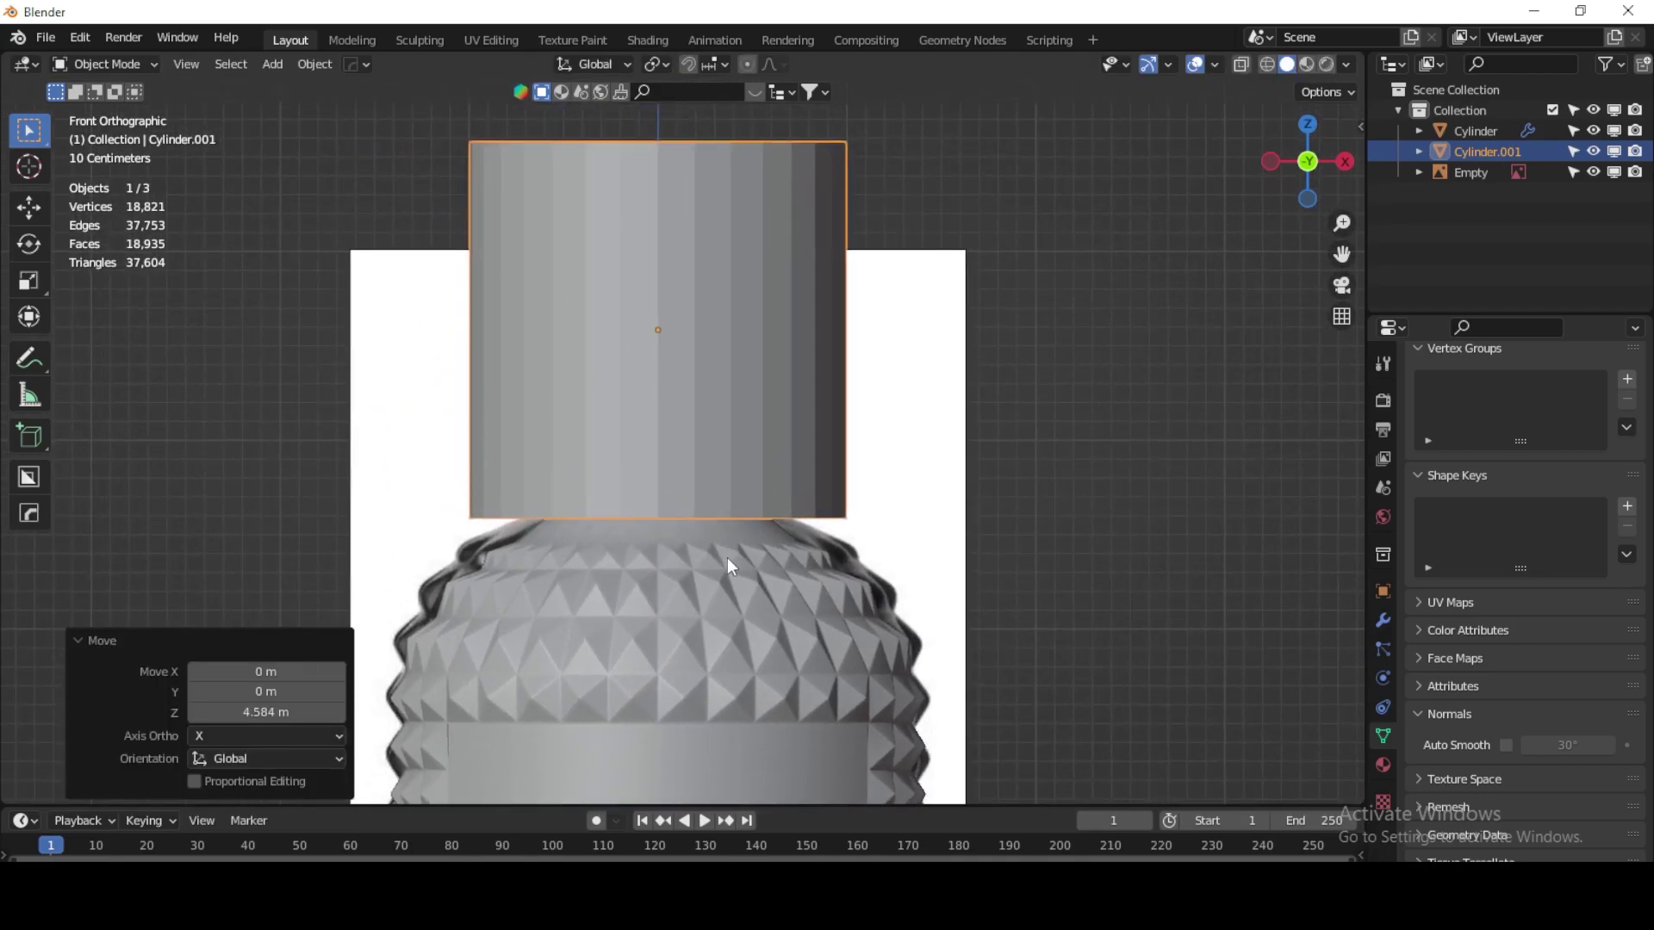
{"action": "key", "text": "alt+z"}
{"action": "key", "text": "s"}
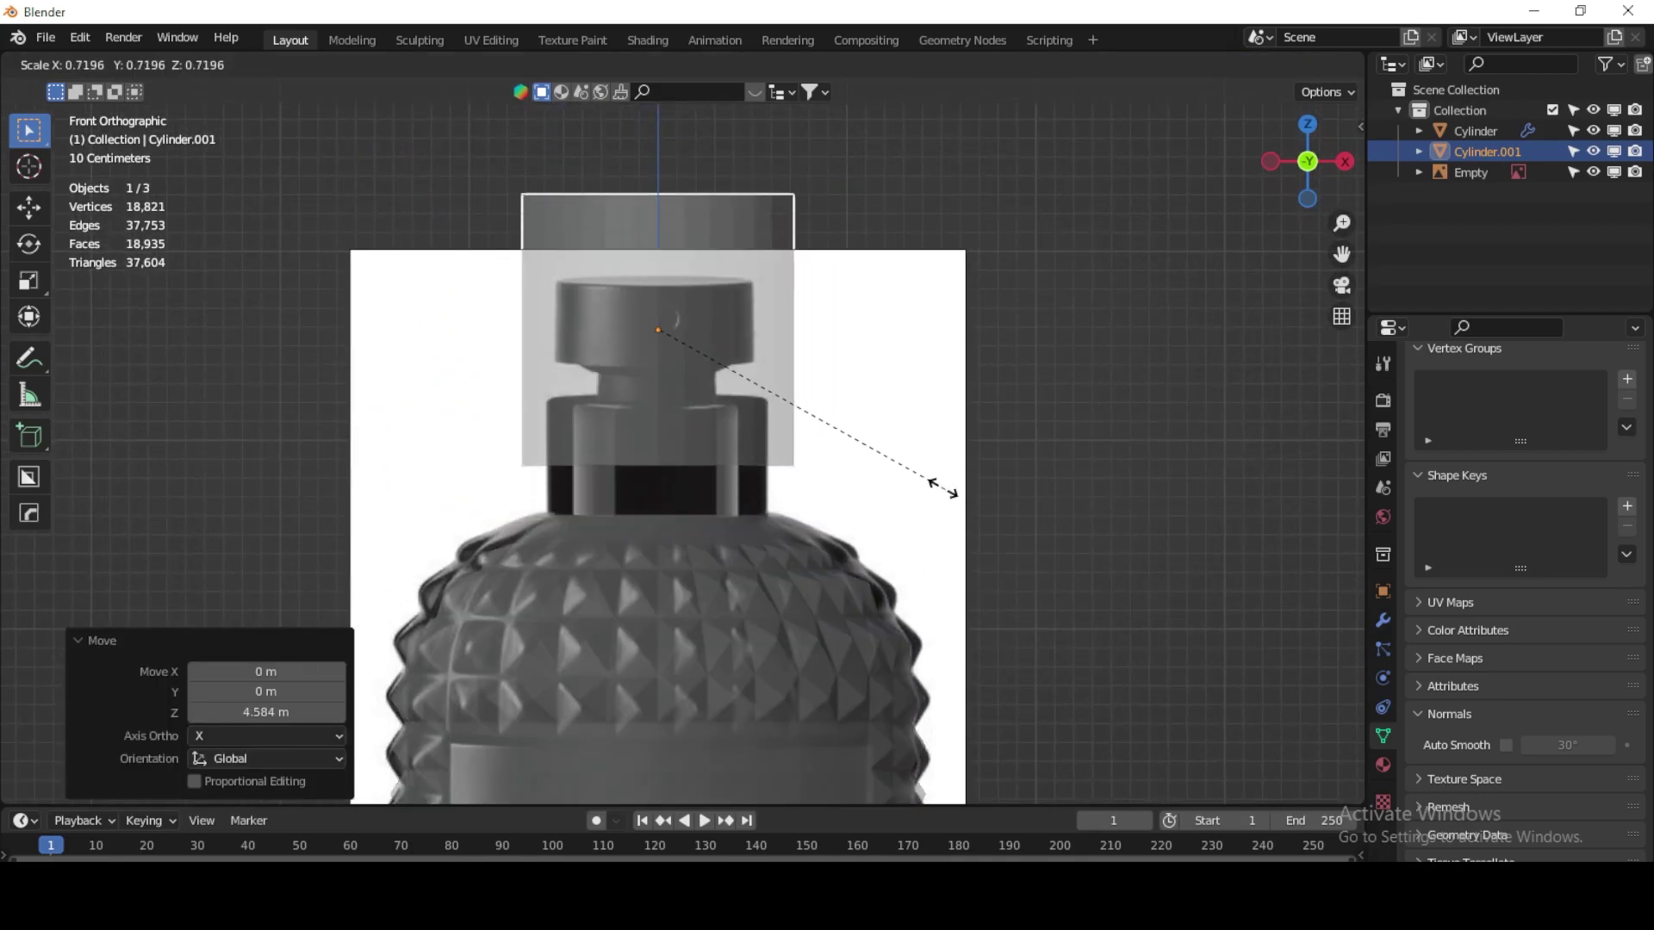
{"action": "left_click", "coordinate": [886, 464]}
{"action": "scroll", "coordinate": [668, 423], "scroll_direction": "up", "scroll_amount": 3}
{"action": "left_click", "coordinate": [702, 329]}
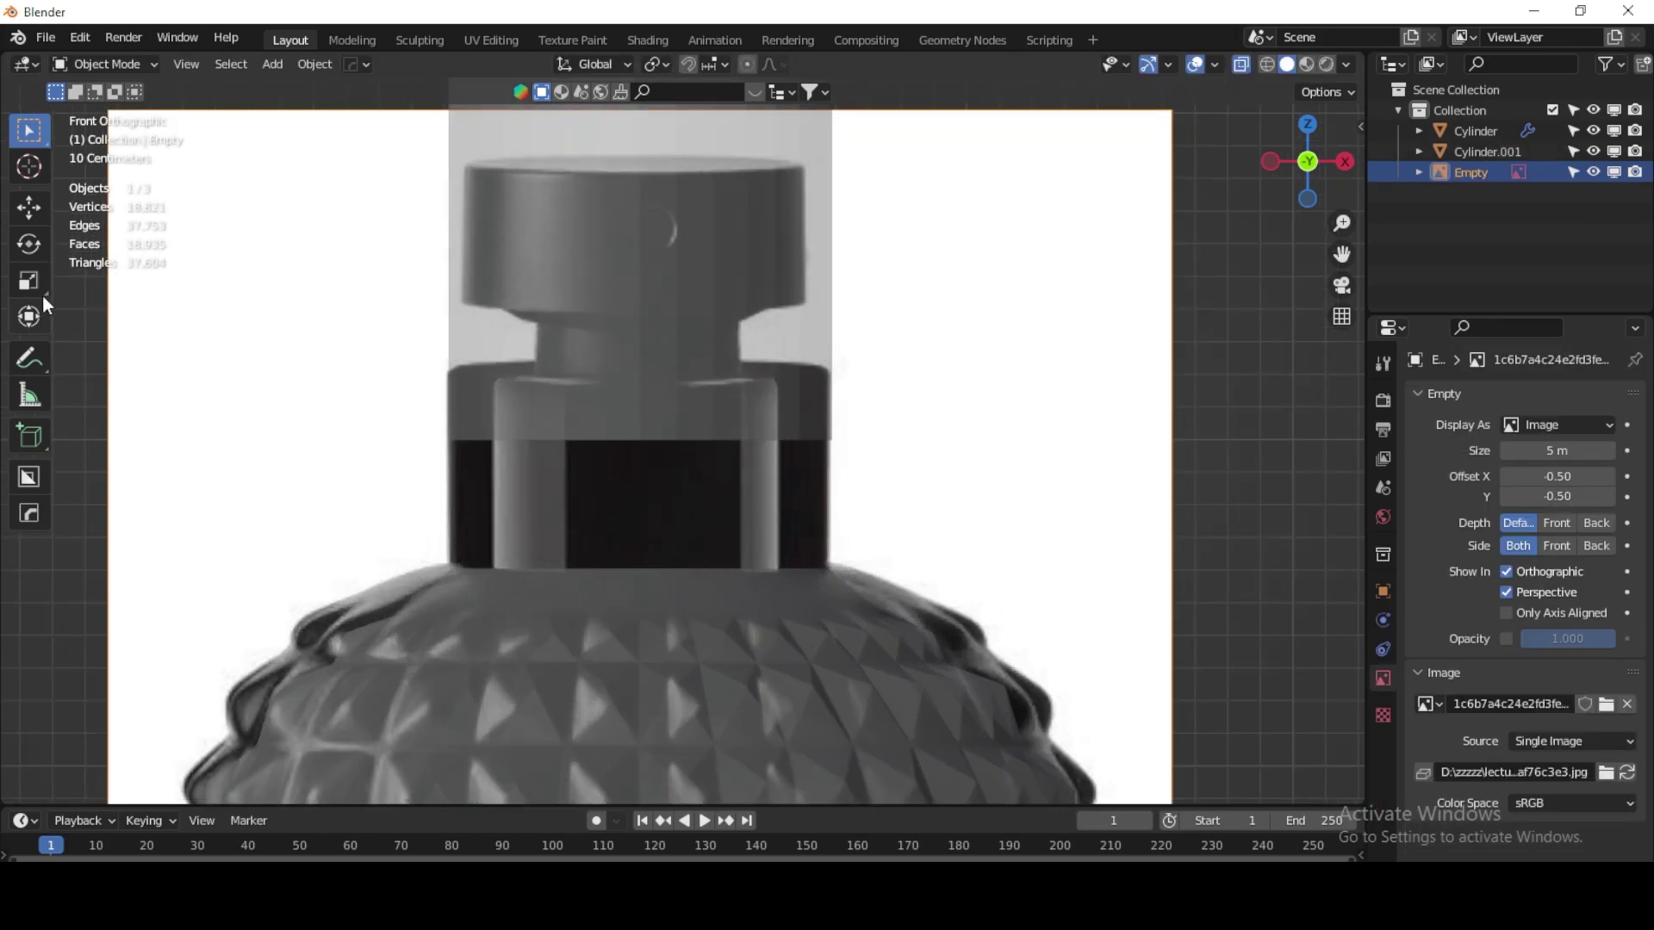
{"action": "left_click", "coordinate": [29, 207]}
{"action": "left_click", "coordinate": [689, 298]}
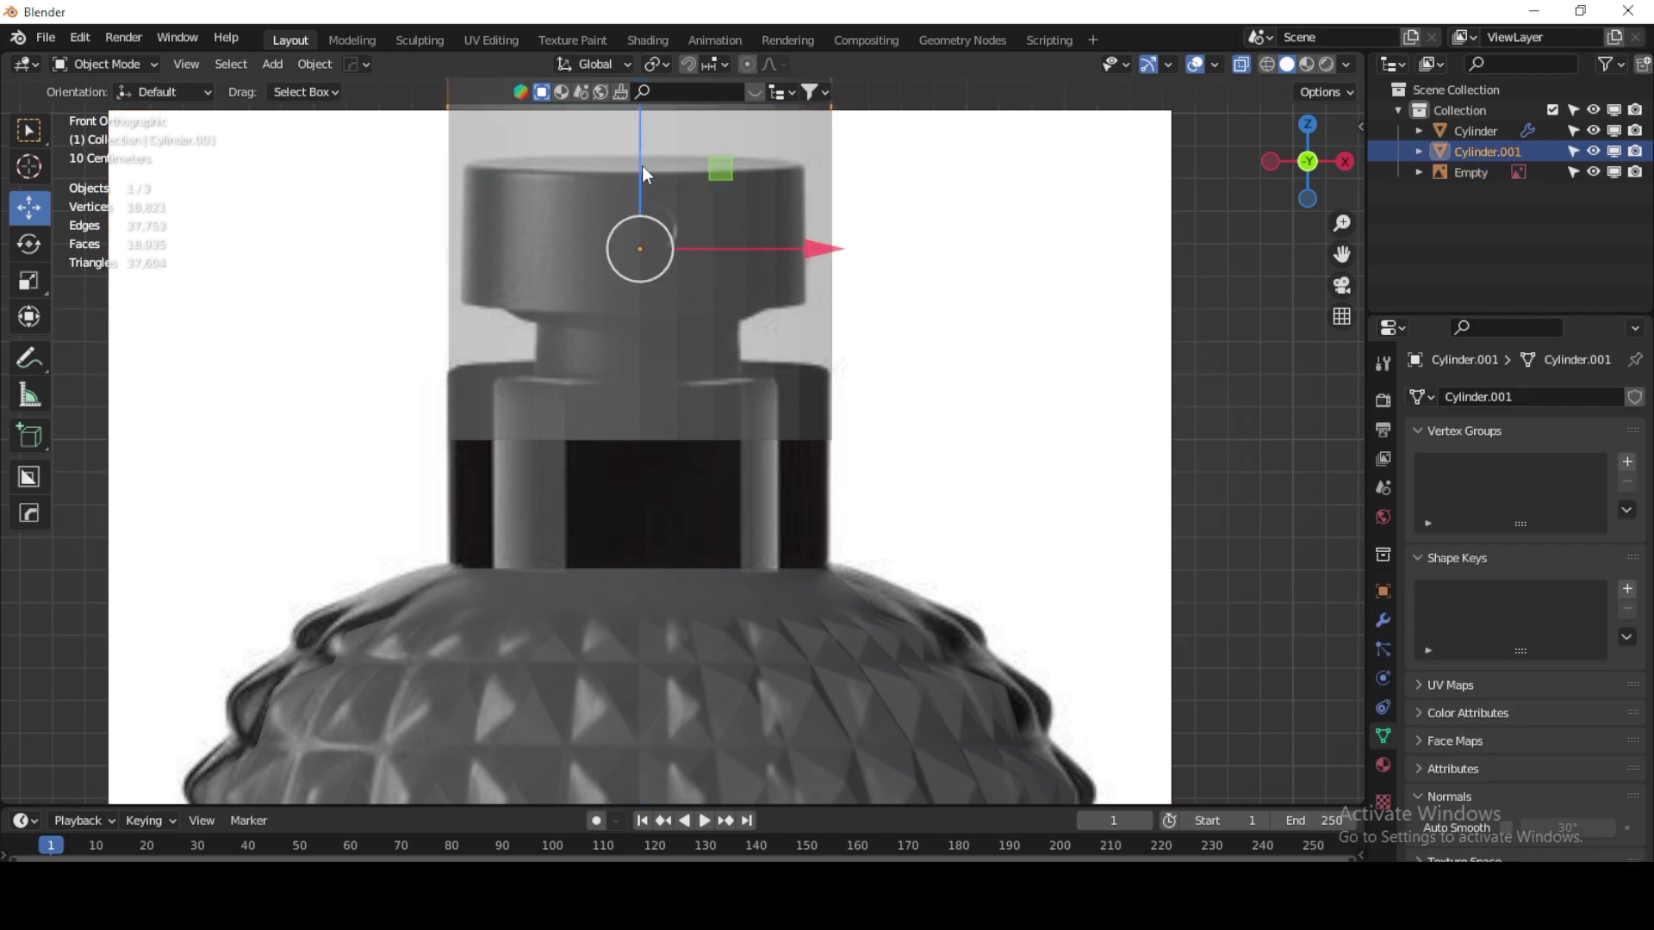
{"action": "left_click_drag", "start_coordinate": [643, 167], "coordinate": [650, 319]}
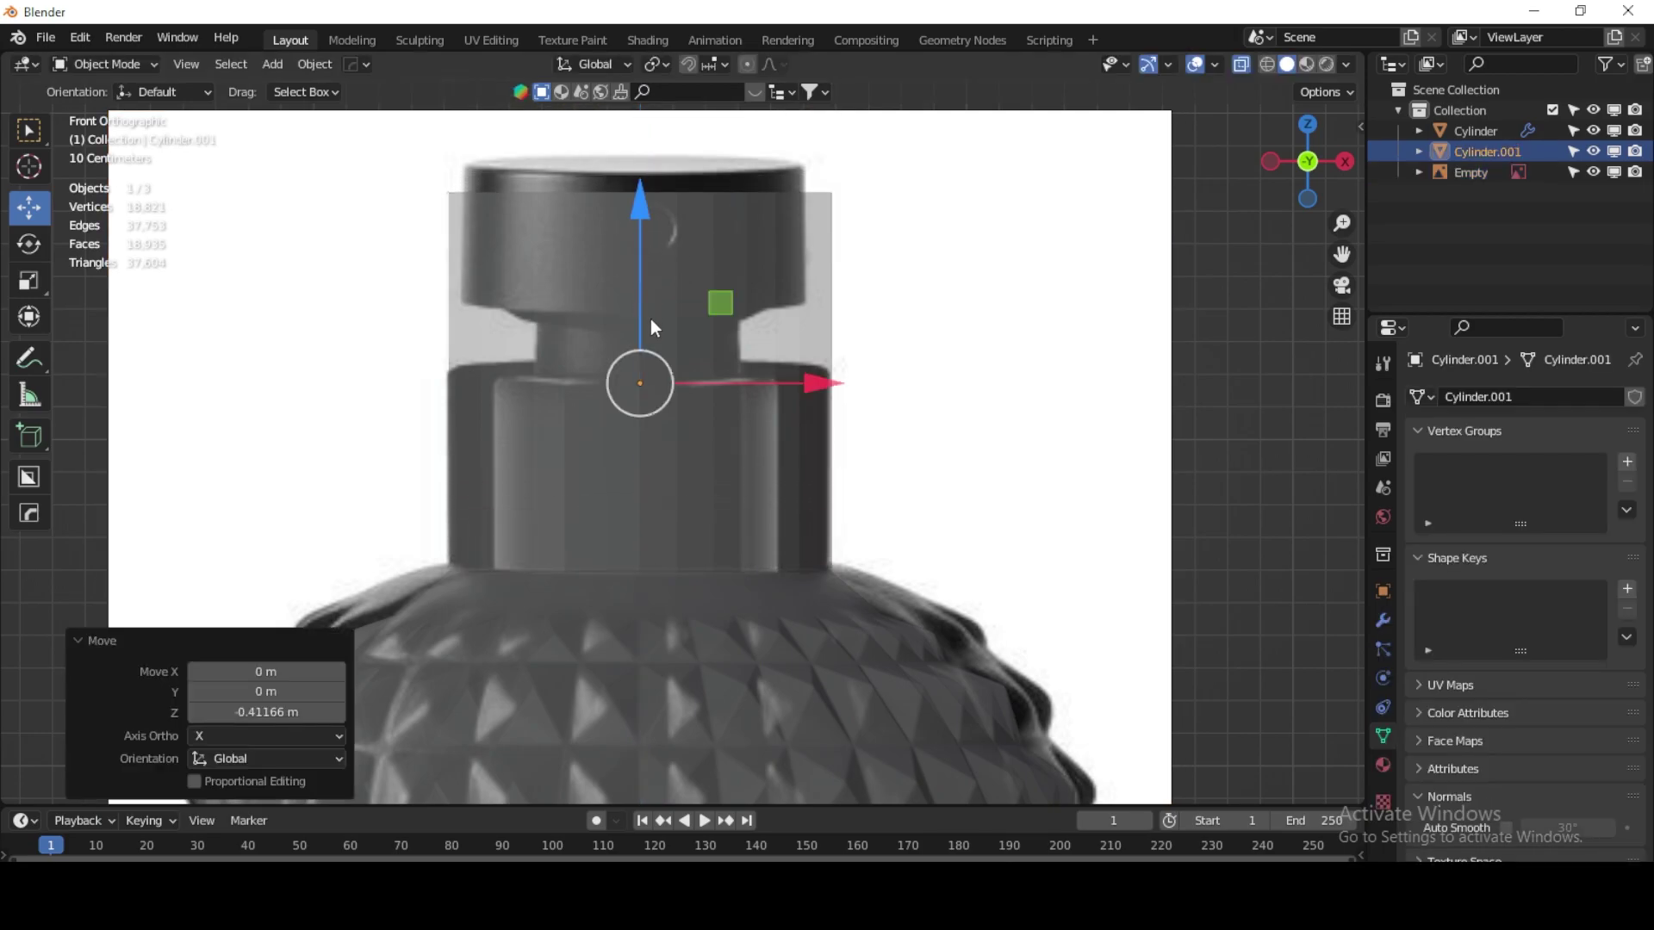
{"action": "left_click", "coordinate": [123, 60]}
Step: Lower the cap cylinder's top ring down to the cap's step
{"action": "left_click", "coordinate": [131, 110]}
{"action": "left_click_drag", "start_coordinate": [915, 147], "coordinate": [378, 280]}
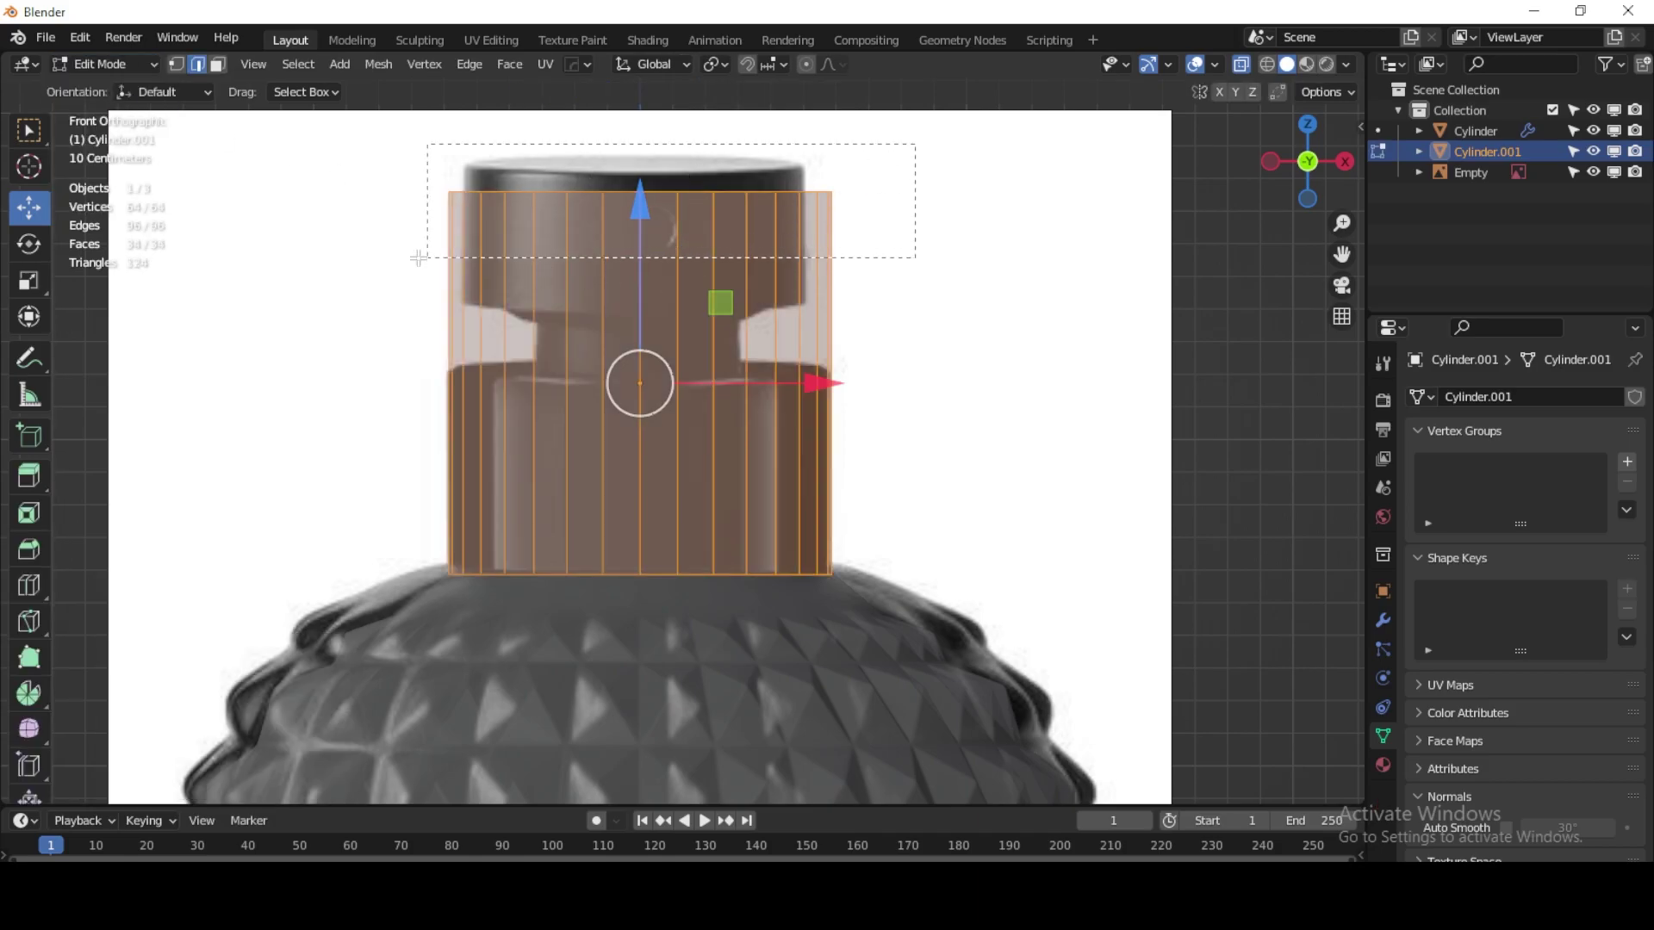
{"action": "mouse_move", "coordinate": [636, 137]}
{"action": "left_mouse_down"}
{"action": "mouse_move", "coordinate": [624, 335]}
{"action": "mouse_move", "coordinate": [650, 319]}
{"action": "left_mouse_up"}
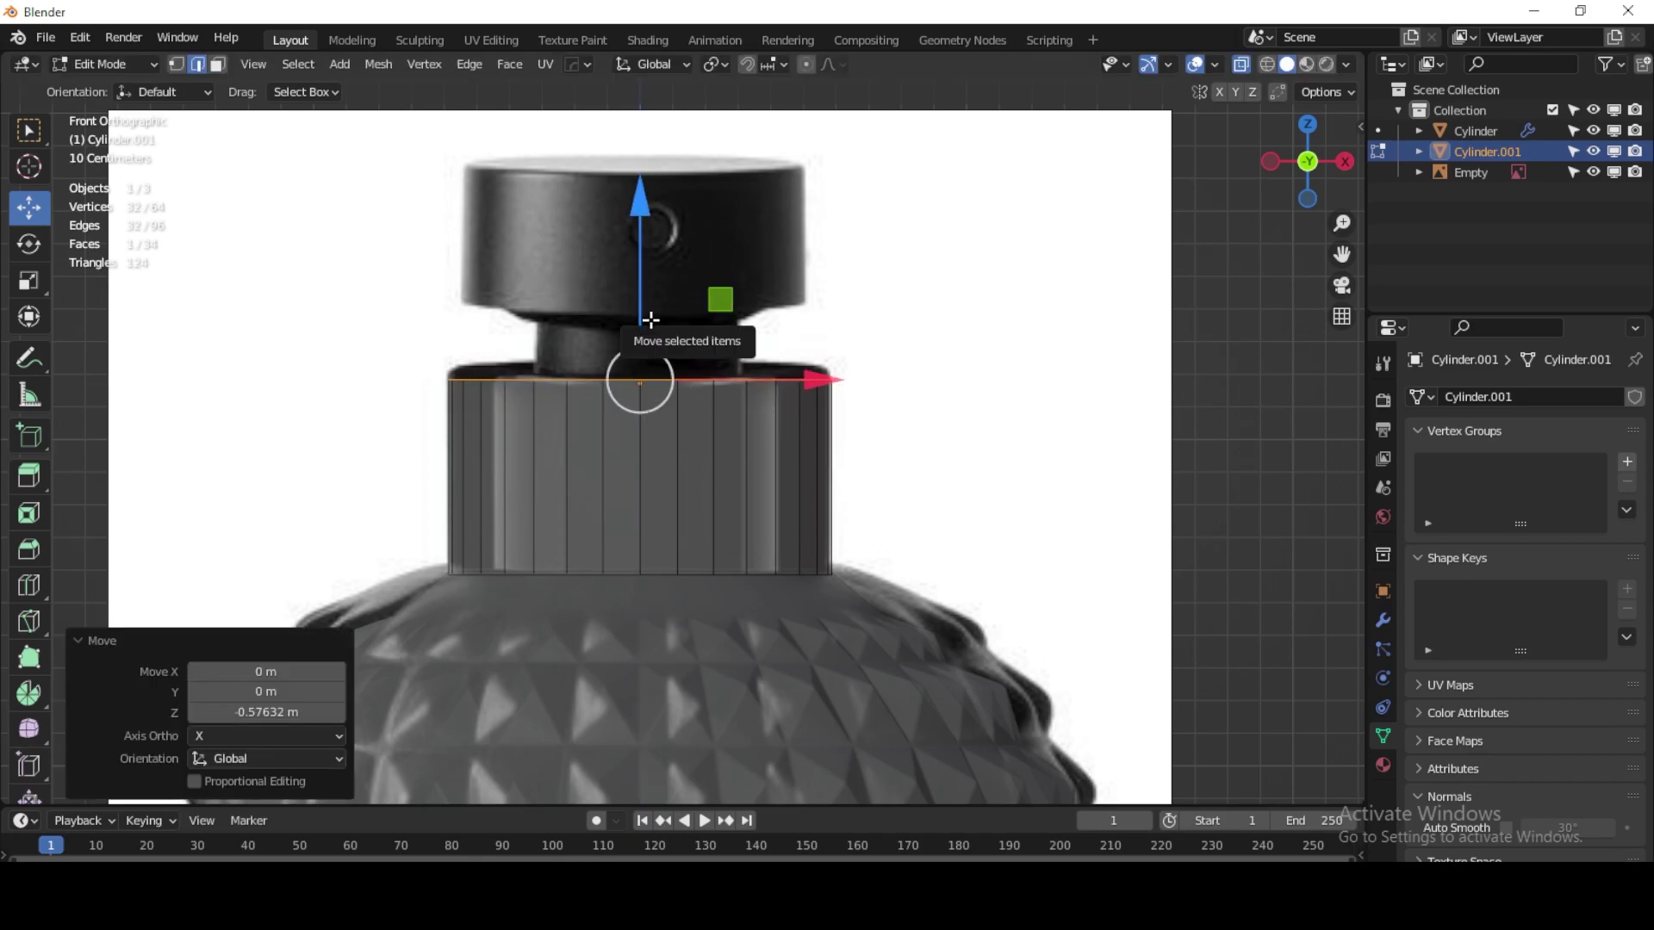
{"action": "middle_click_drag", "start_coordinate": [612, 496], "coordinate": [694, 533]}
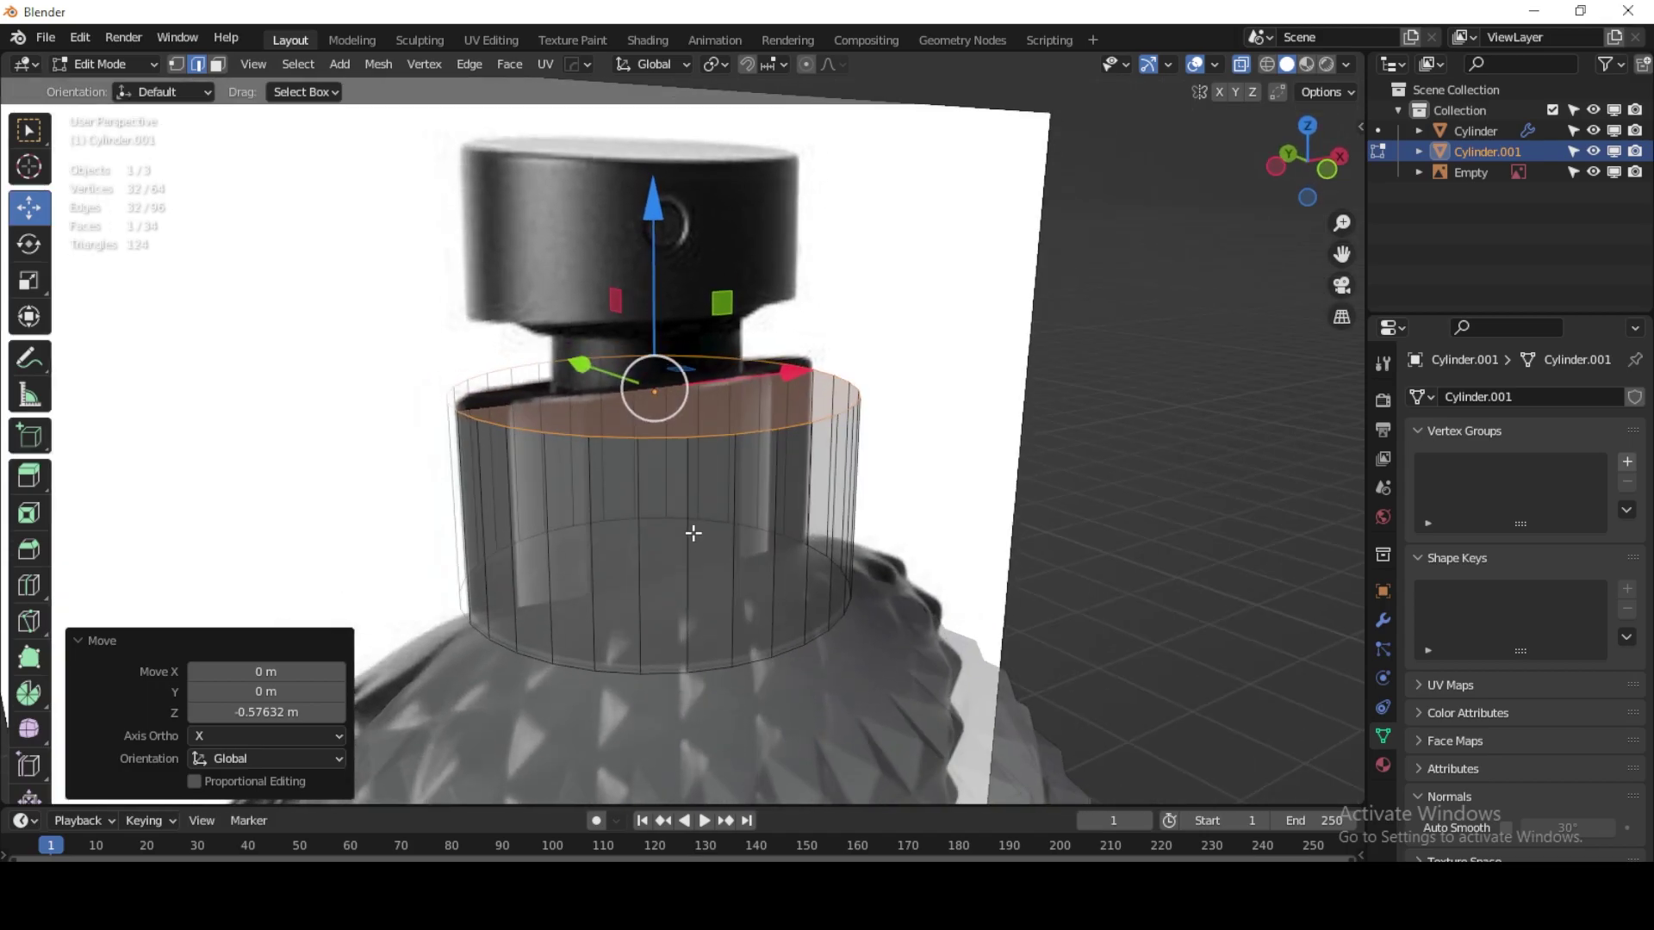
{"action": "scroll", "coordinate": [668, 502], "scroll_direction": "down", "scroll_amount": 4}
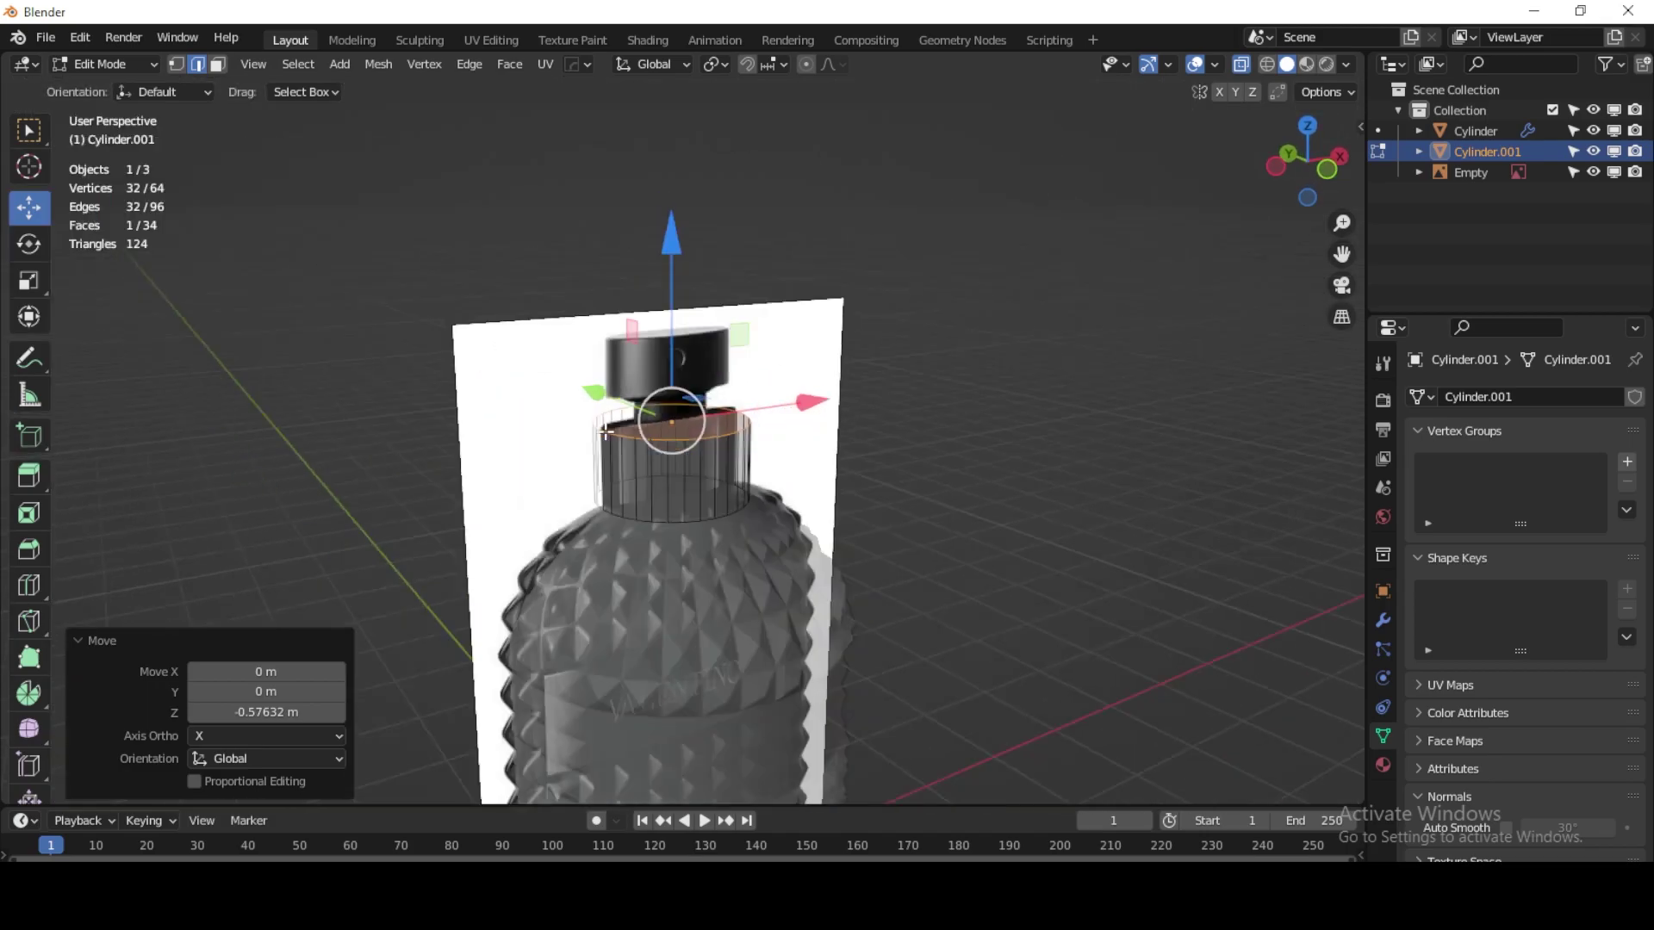
{"action": "left_click", "coordinate": [108, 66]}
{"action": "left_click", "coordinate": [851, 498]}
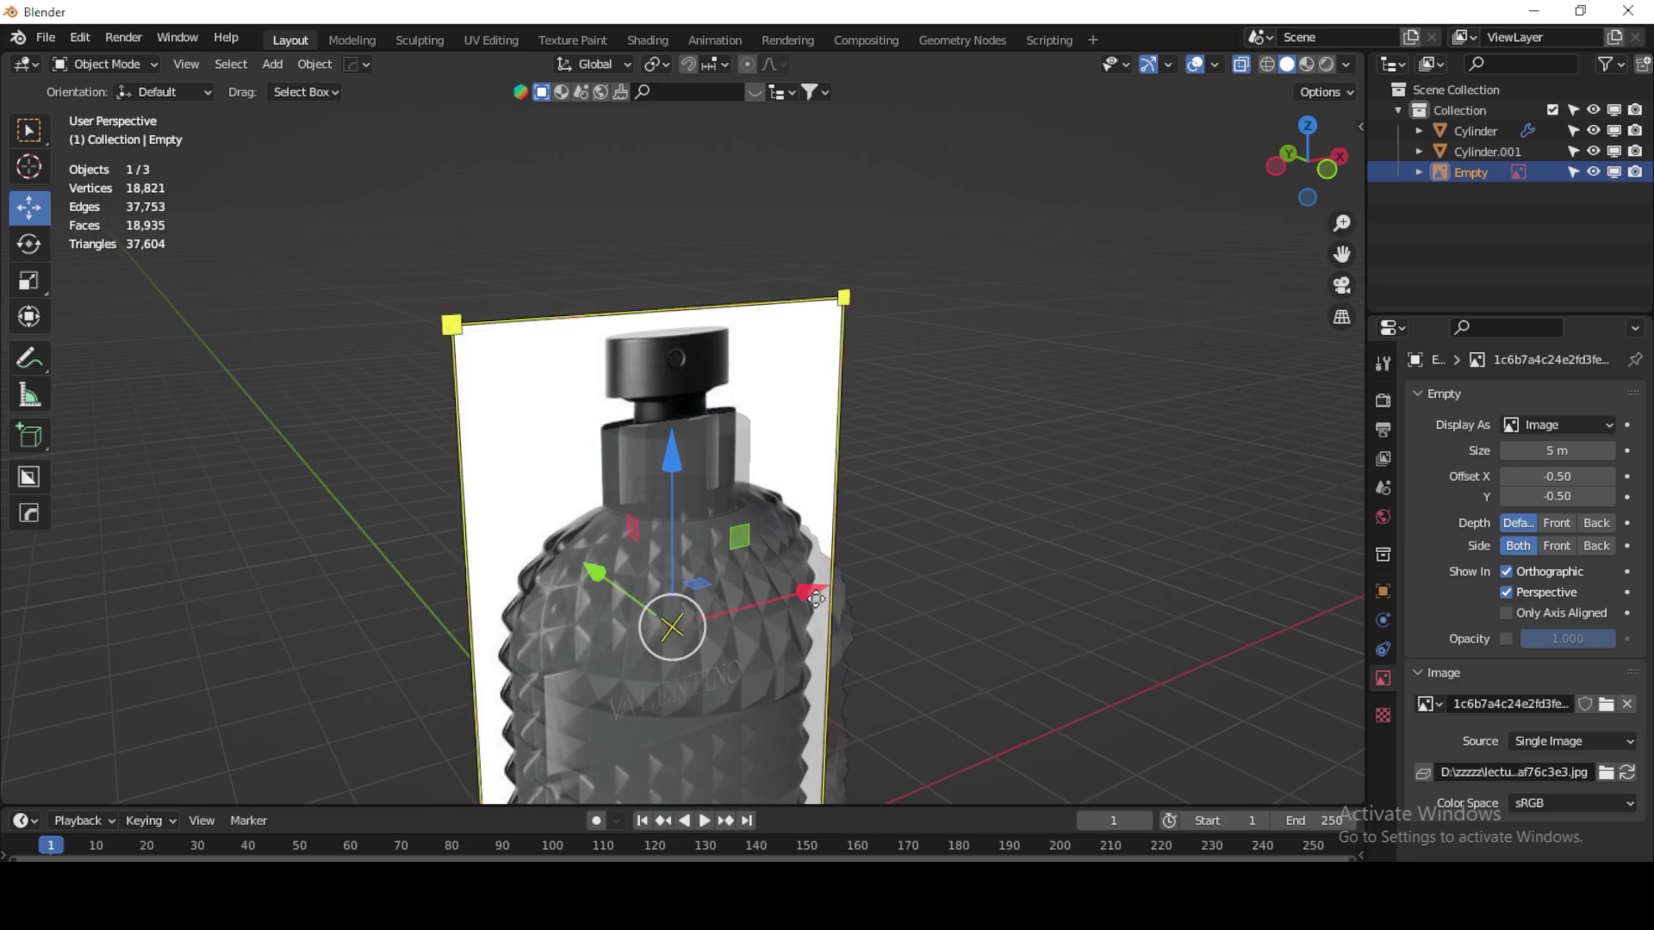
Step: Move the reference image 3.18 m aside and give the cap Shade Smooth with Auto Smooth
{"action": "left_click_drag", "start_coordinate": [806, 592], "coordinate": [1155, 573]}
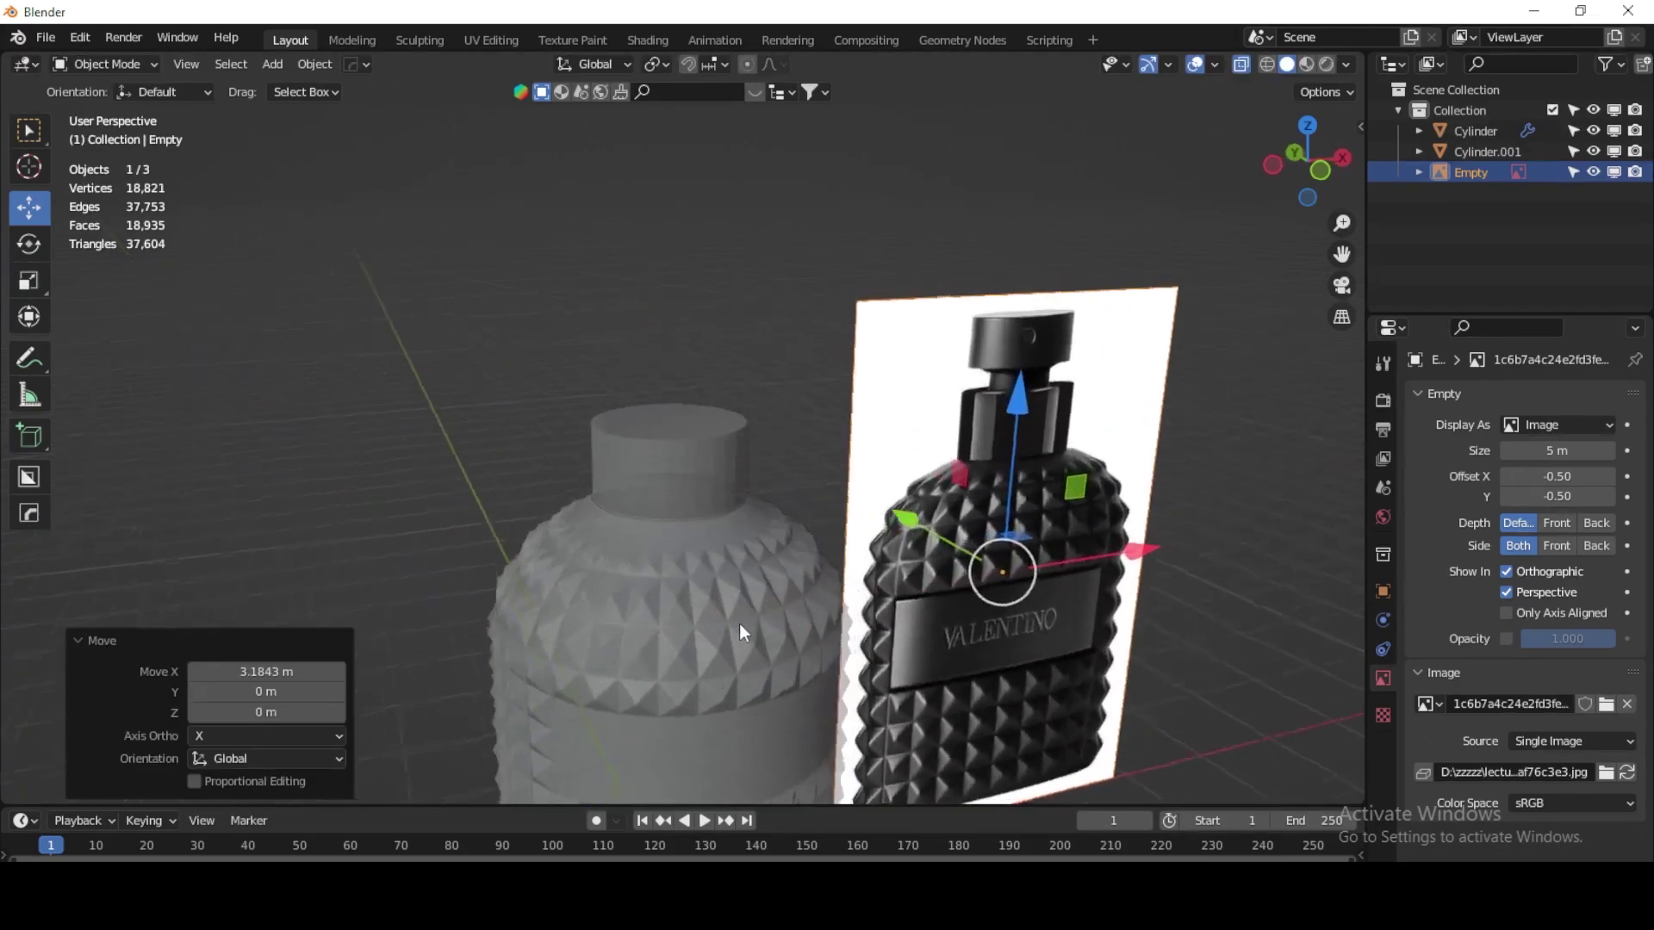
{"action": "mouse_move", "coordinate": [734, 623]}
{"action": "middle_mouse_down"}
{"action": "mouse_move", "coordinate": [618, 542]}
{"action": "mouse_move", "coordinate": [538, 374]}
{"action": "middle_mouse_up"}
{"action": "left_click", "coordinate": [538, 374]}
{"action": "right_click", "coordinate": [537, 372]}
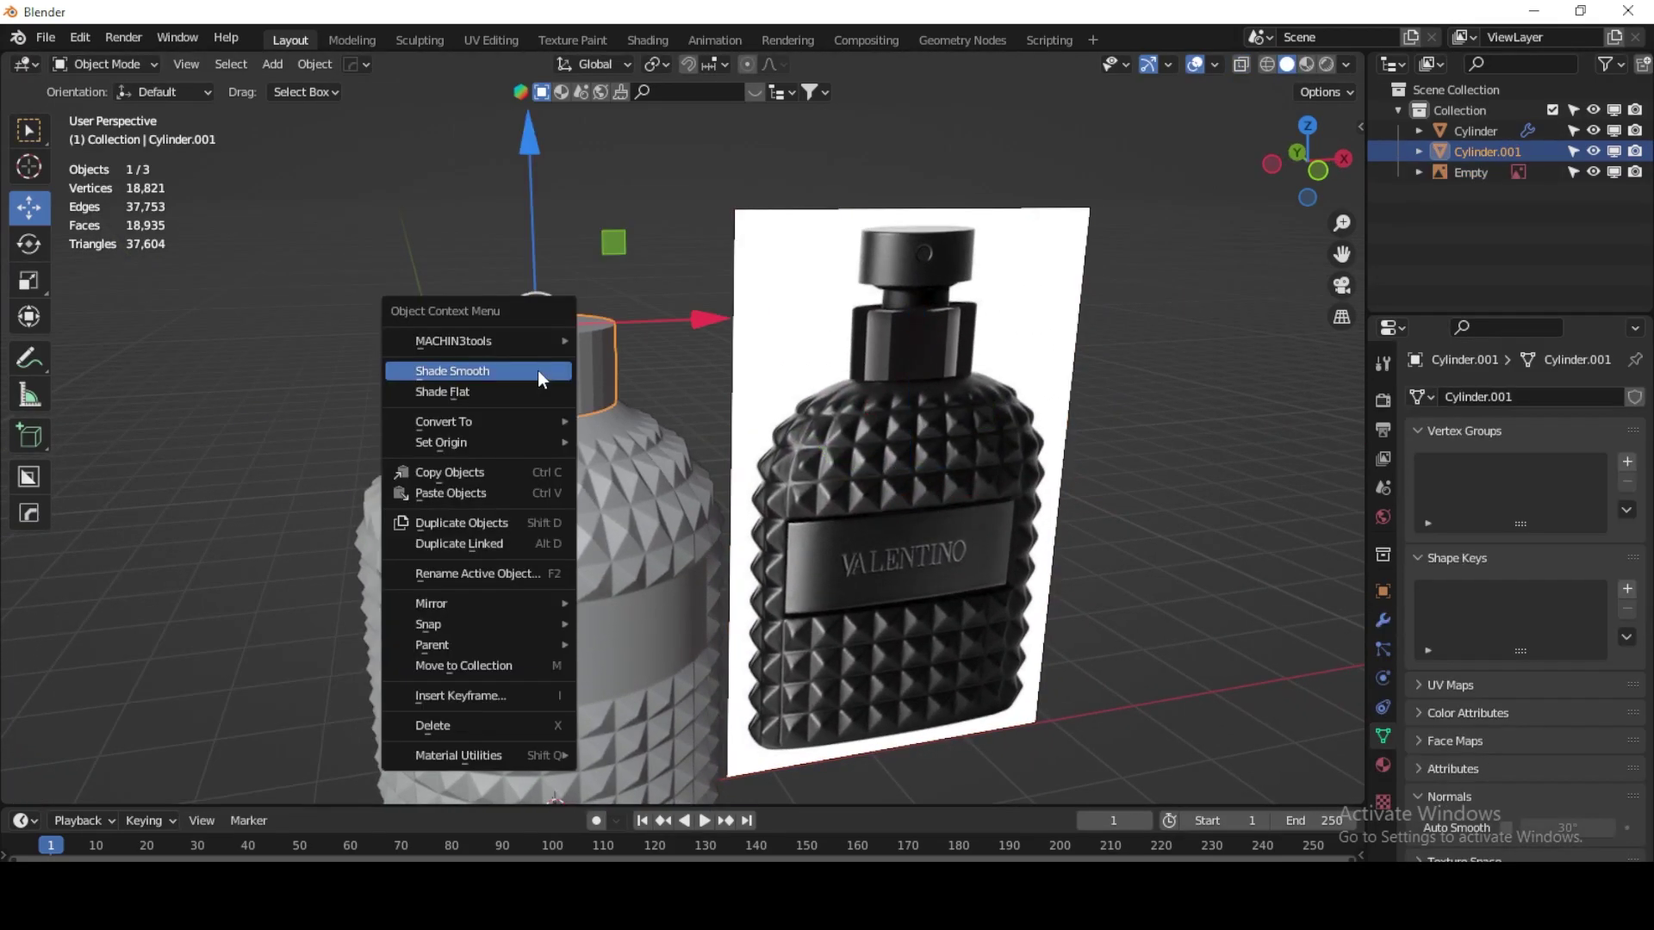
{"action": "left_click", "coordinate": [537, 371]}
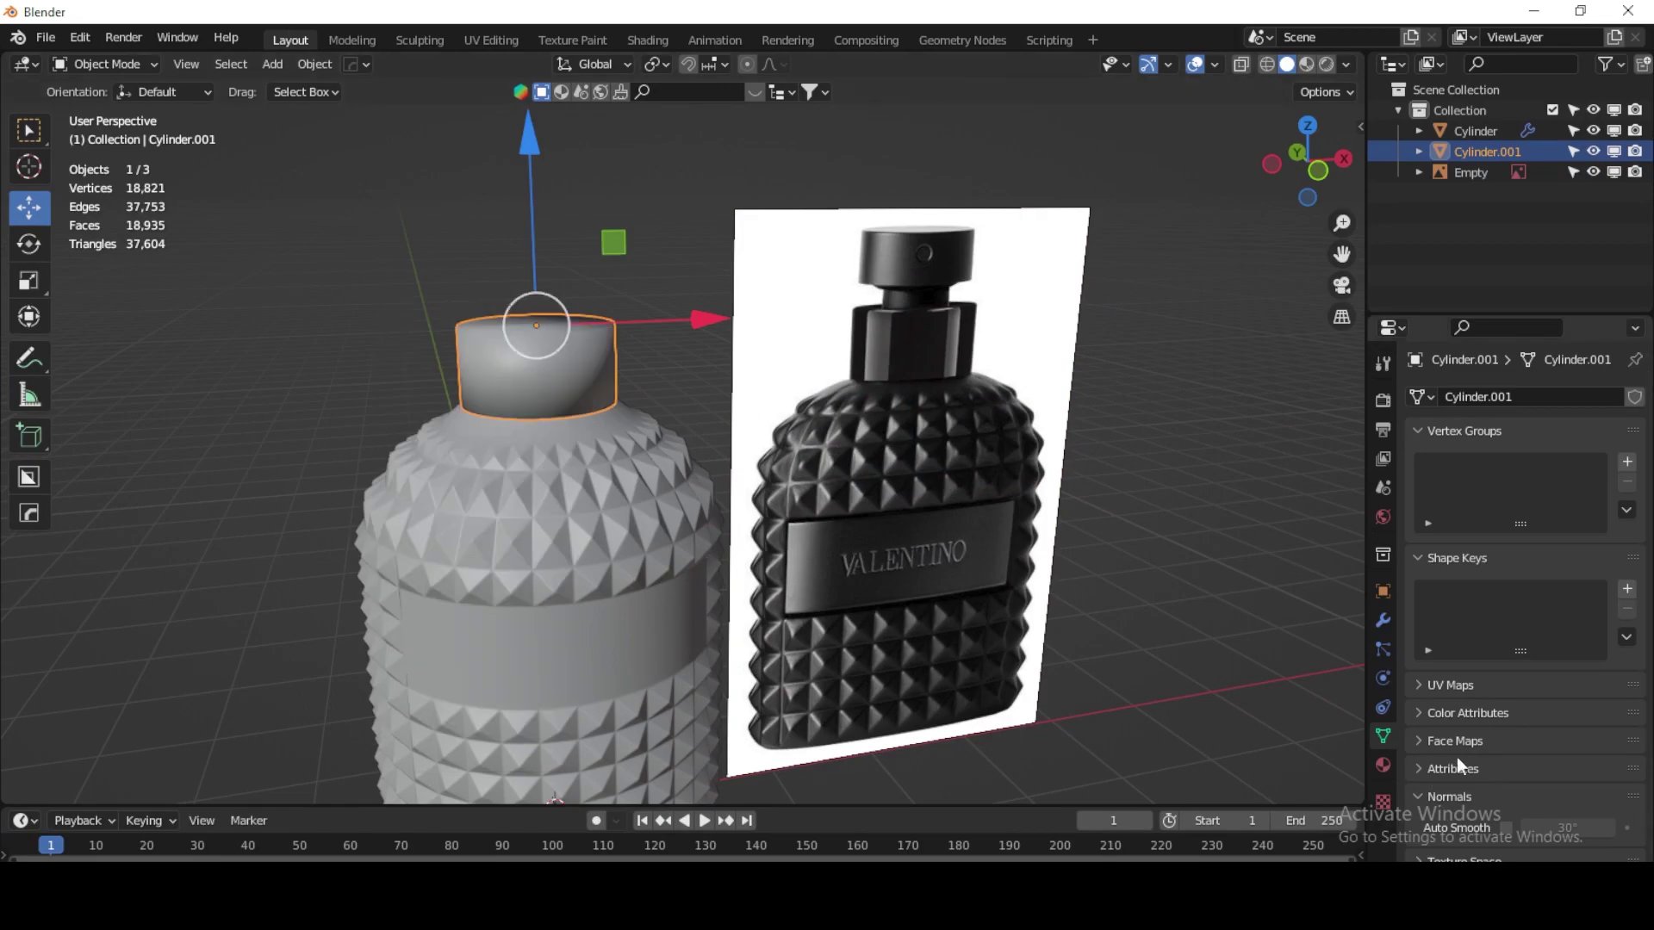
{"action": "scroll", "coordinate": [1475, 756], "scroll_direction": "down", "scroll_amount": 3}
{"action": "left_click", "coordinate": [1505, 708]}
{"action": "scroll", "coordinate": [509, 371], "scroll_direction": "up", "scroll_amount": 3}
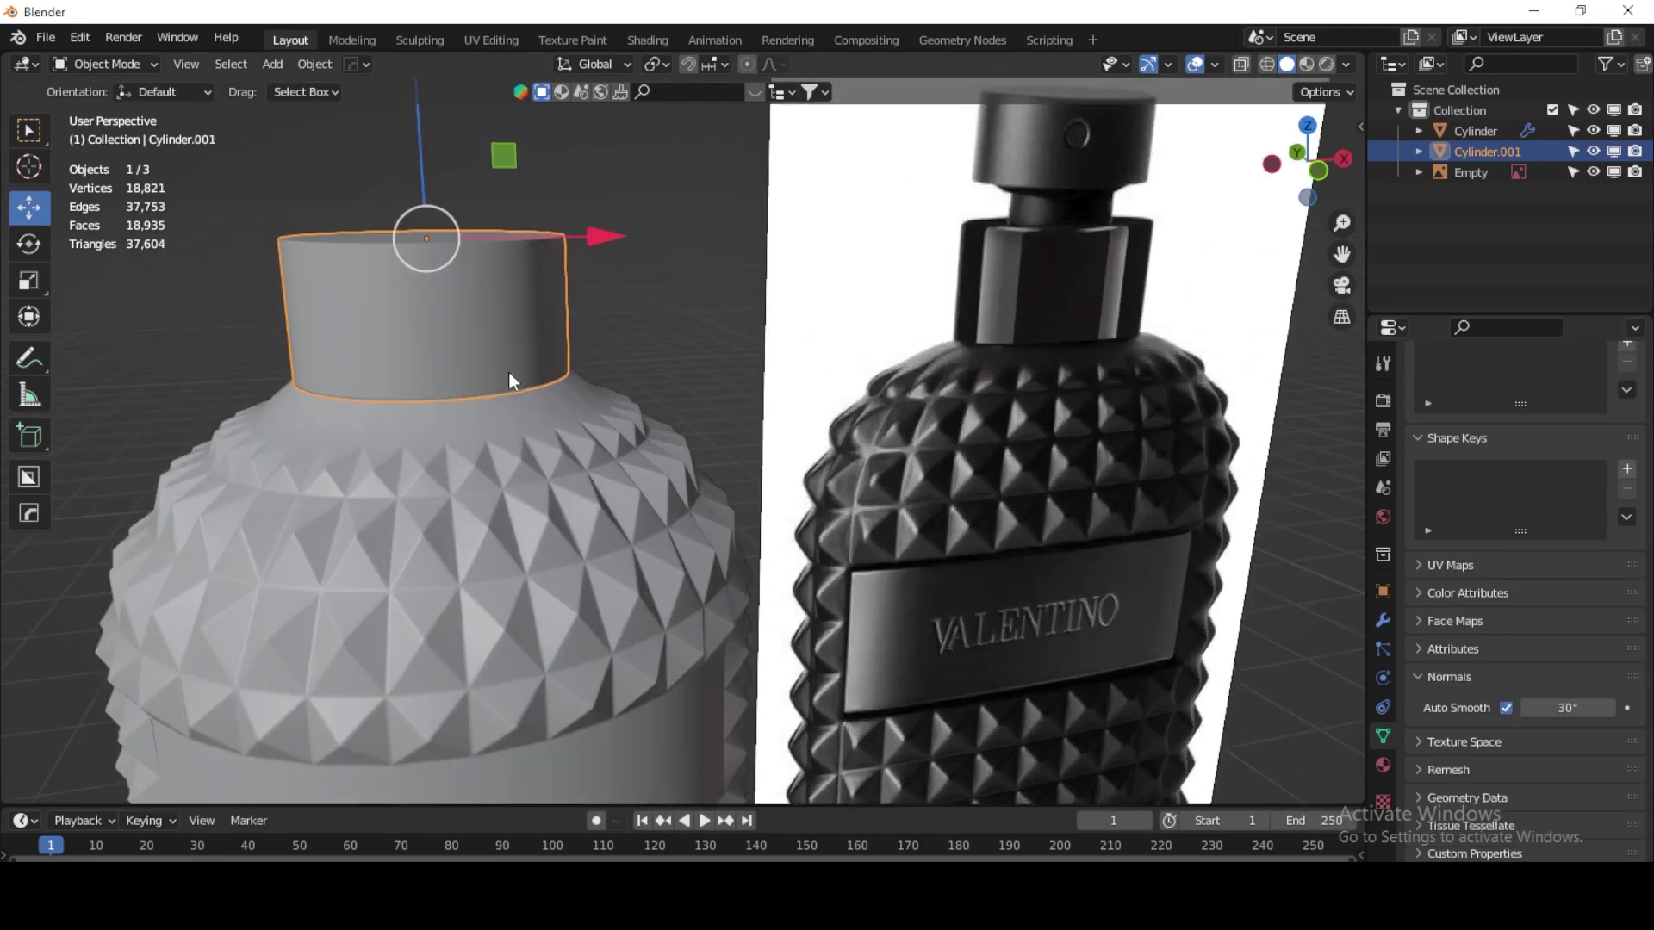
{"action": "scroll", "coordinate": [452, 322], "scroll_direction": "up", "scroll_amount": 1}
{"action": "mouse_move", "coordinate": [451, 322]}
{"action": "middle_mouse_down"}
{"action": "mouse_move", "coordinate": [460, 380]}
{"action": "mouse_move", "coordinate": [505, 395]}
{"action": "mouse_move", "coordinate": [448, 457]}
{"action": "mouse_move", "coordinate": [420, 408]}
{"action": "mouse_move", "coordinate": [495, 340]}
{"action": "middle_mouse_up"}
Step: Hide the bottle body and delete the cap cylinder's bottom face
{"action": "left_click", "coordinate": [1594, 131]}
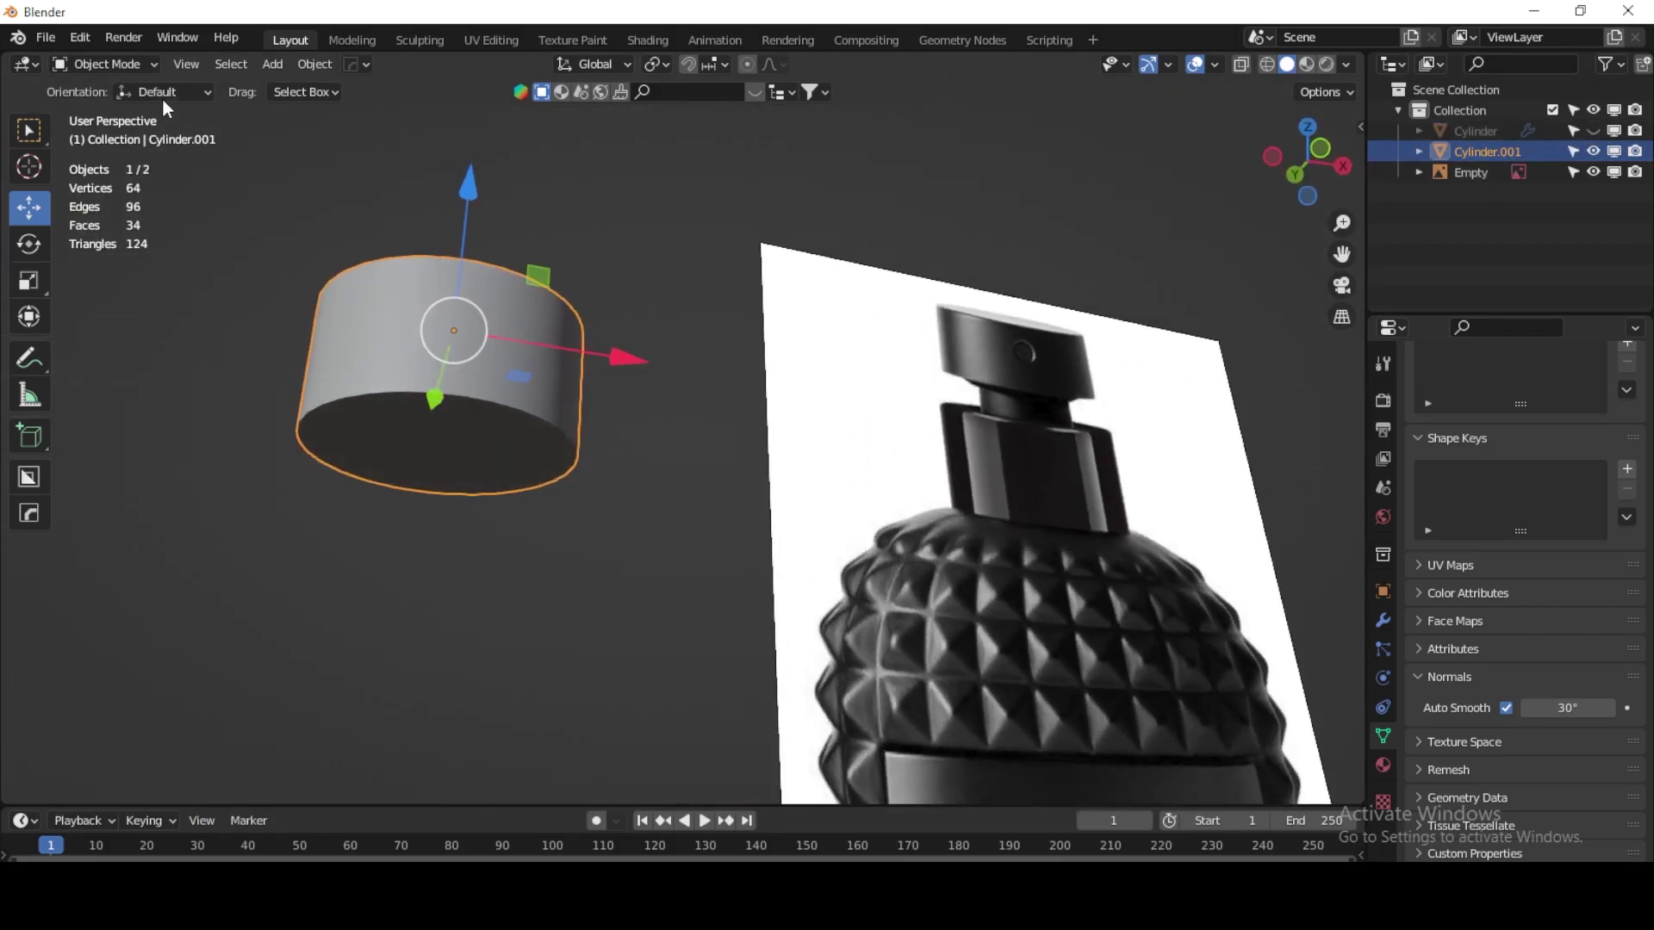
{"action": "left_click", "coordinate": [103, 64]}
{"action": "left_click", "coordinate": [99, 111]}
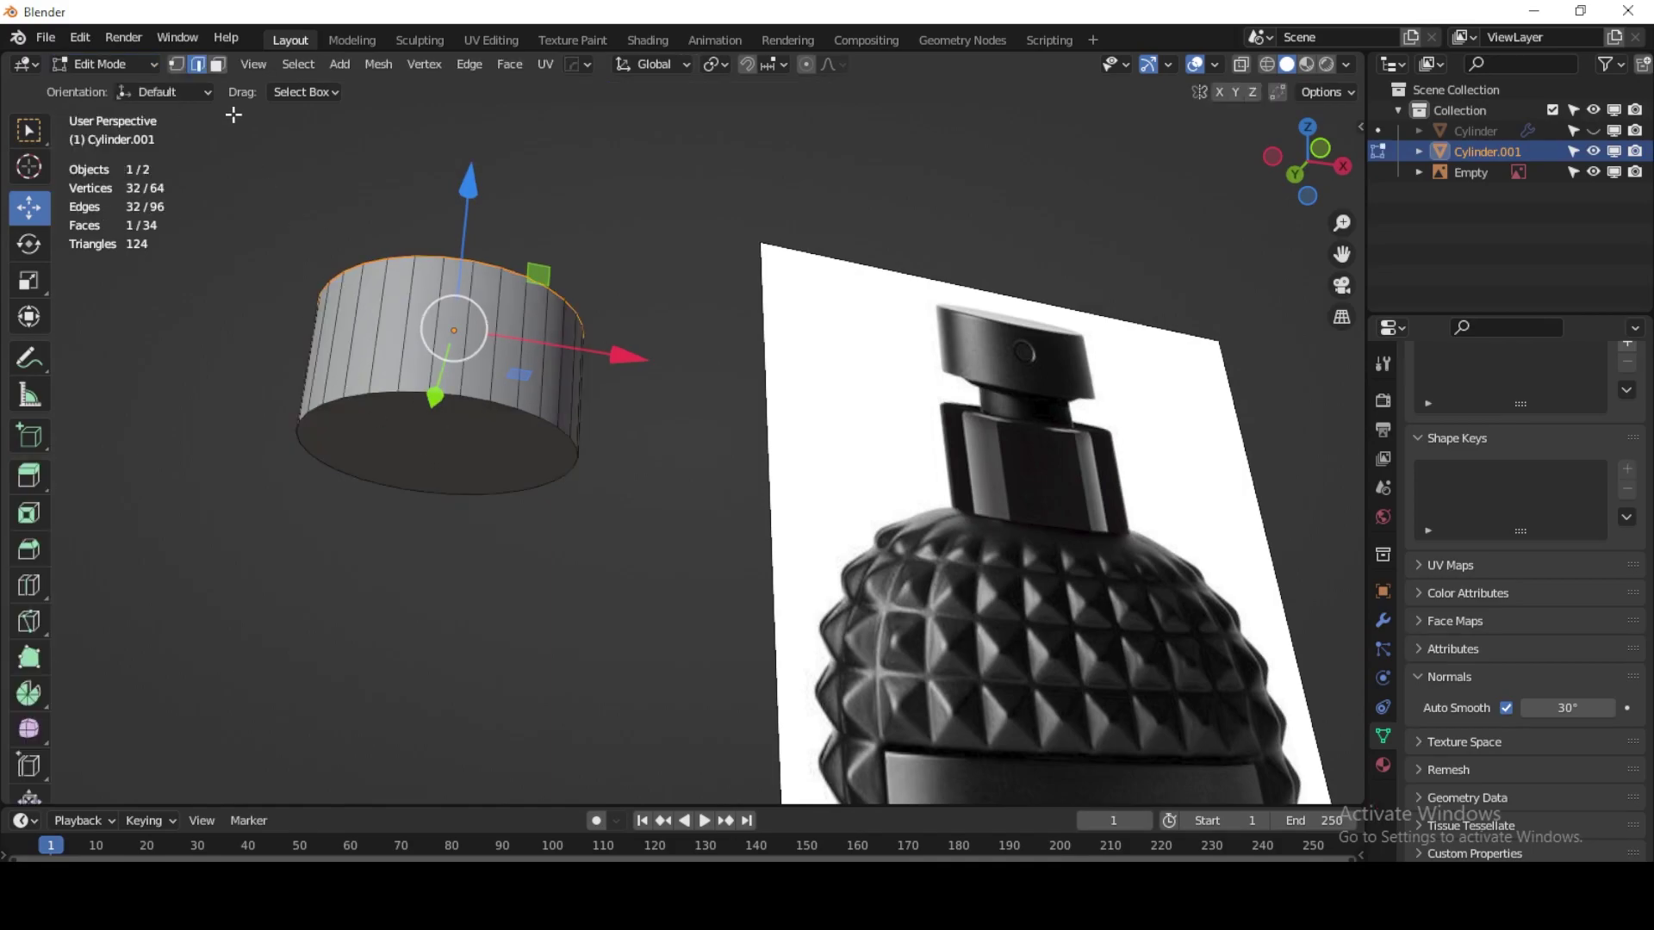
{"action": "left_click", "coordinate": [218, 63]}
{"action": "left_click", "coordinate": [479, 426]}
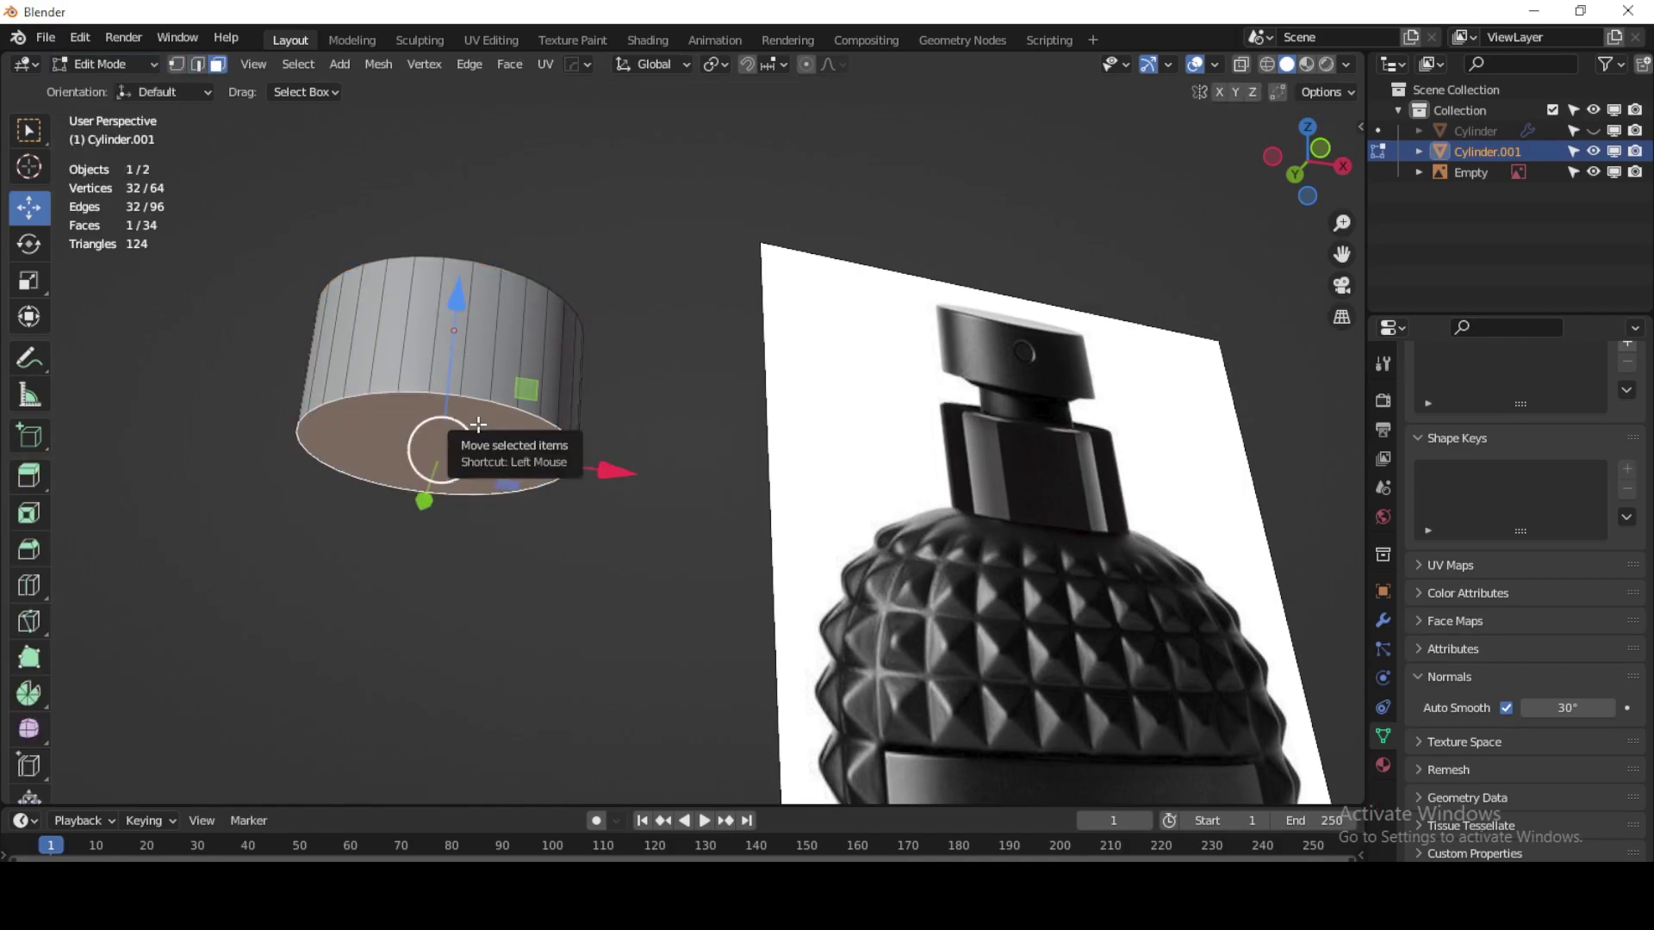
{"action": "key", "text": "x"}
{"action": "left_click", "coordinate": [481, 425]}
{"action": "middle_click_drag", "start_coordinate": [476, 349], "coordinate": [486, 479]}
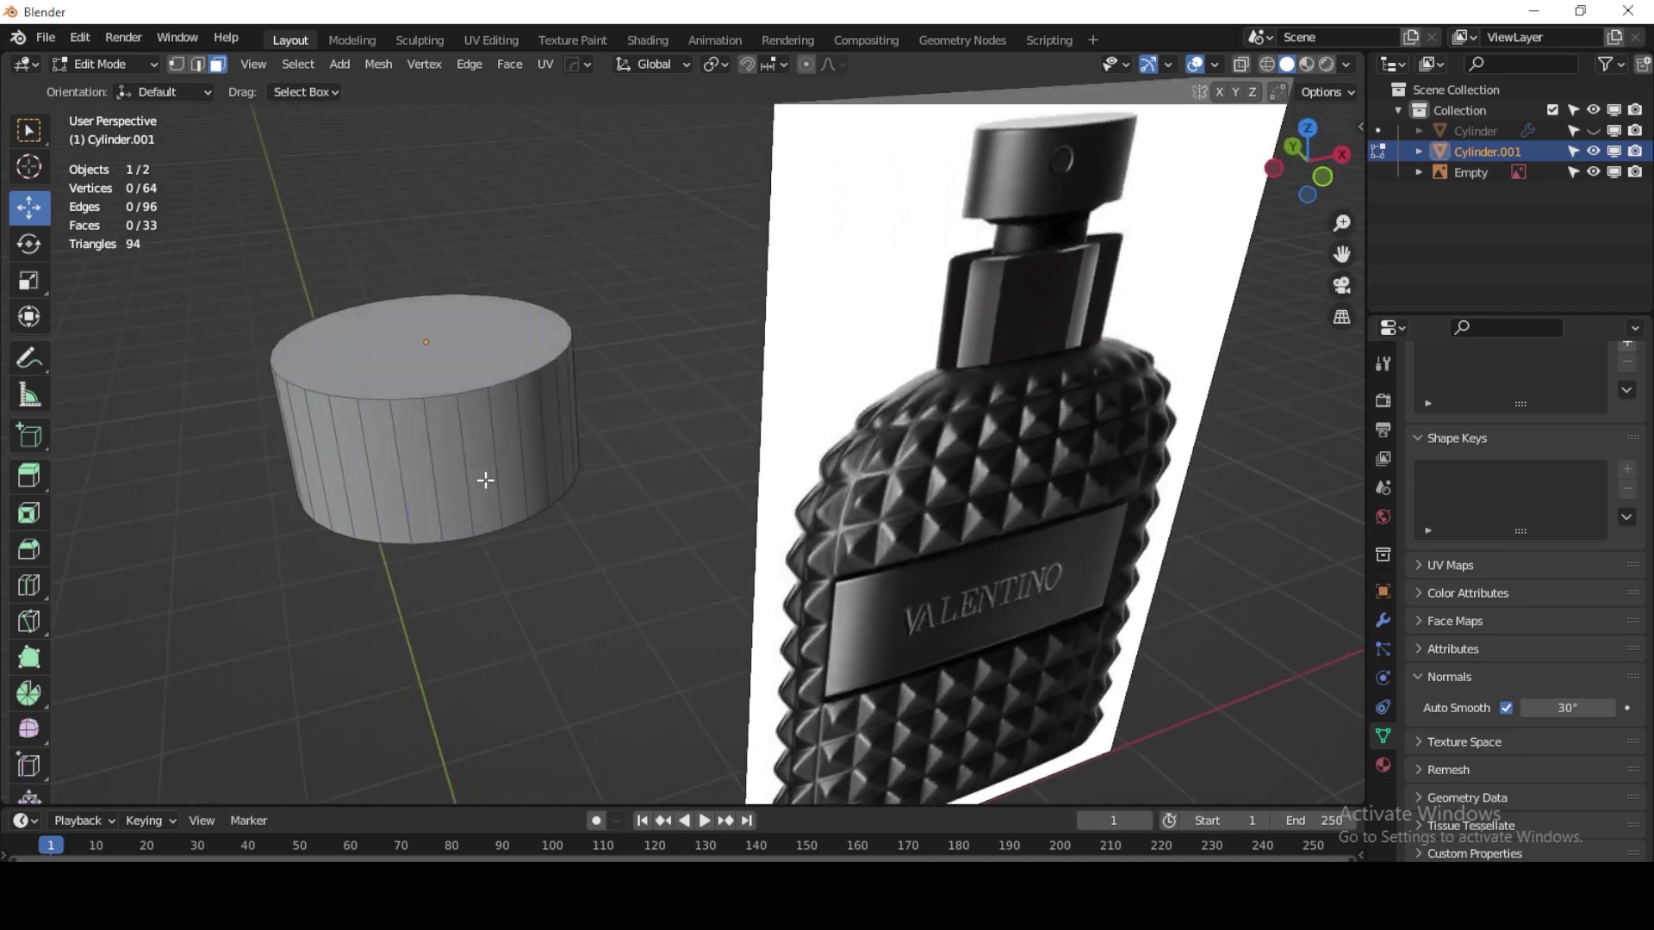
Step: Delete the cap's top face, then extrude the top rim loop and scale it inward
{"action": "left_click", "coordinate": [459, 352]}
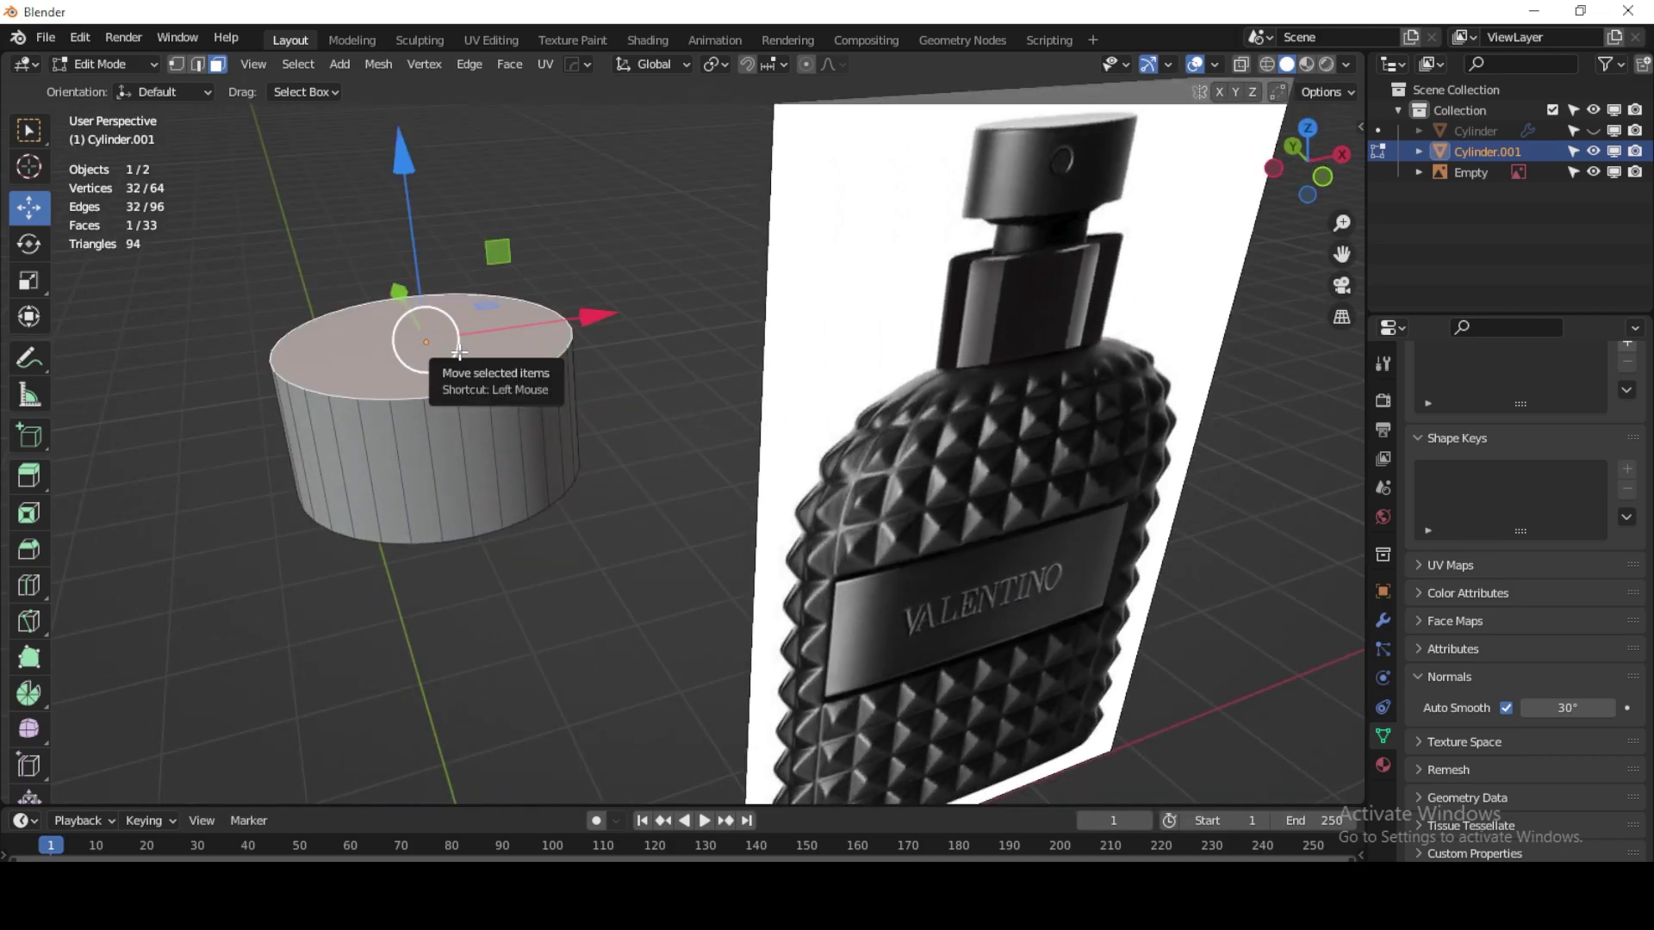
{"action": "key", "text": "x"}
{"action": "left_click", "coordinate": [459, 352]}
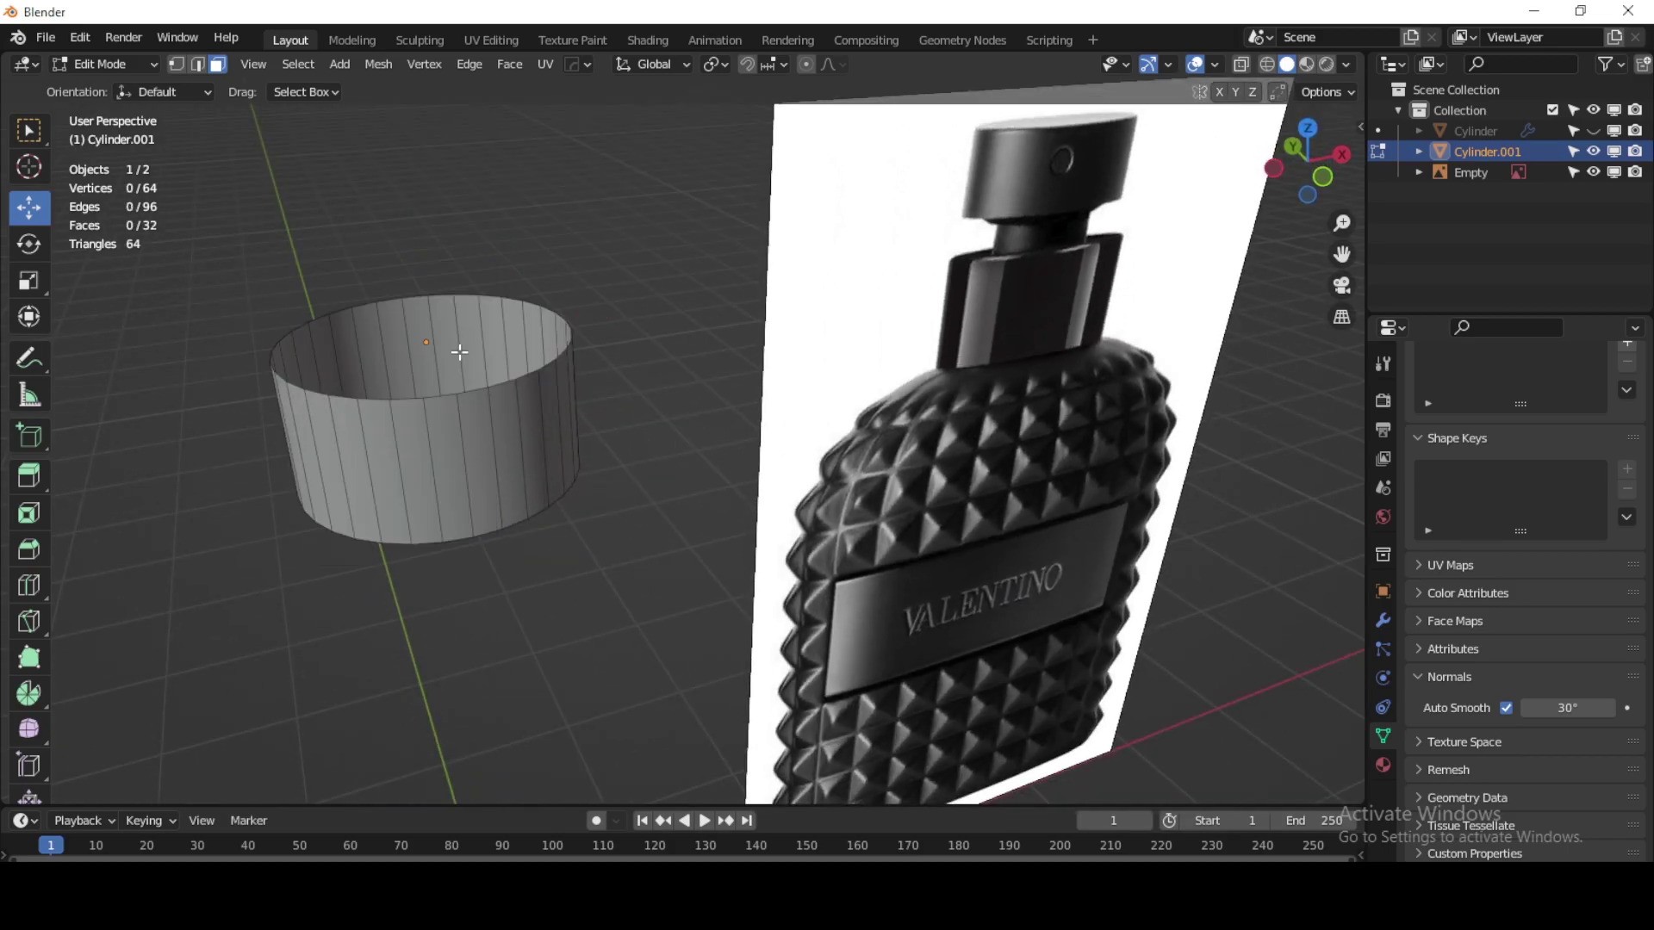
{"action": "key", "text": "2"}
{"action": "left_click", "coordinate": [435, 390]}
{"action": "left_click", "coordinate": [438, 397], "text": "alt"}
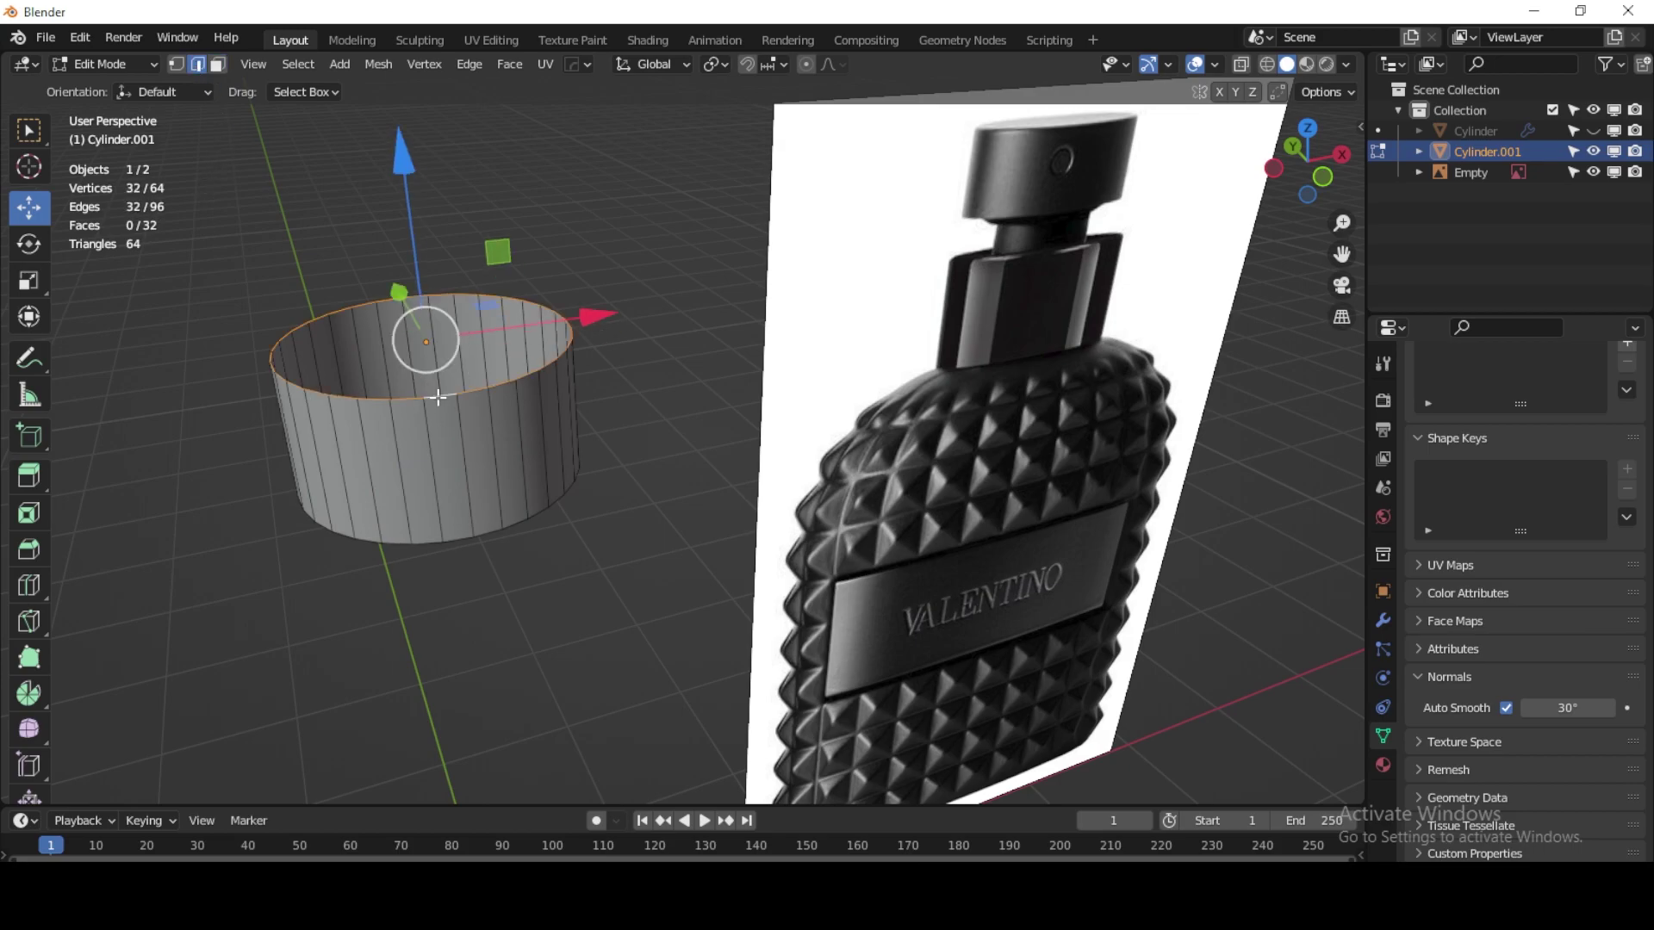
{"action": "key", "text": "e"}
{"action": "right_click", "coordinate": [776, 495]}
{"action": "key", "text": "s"}
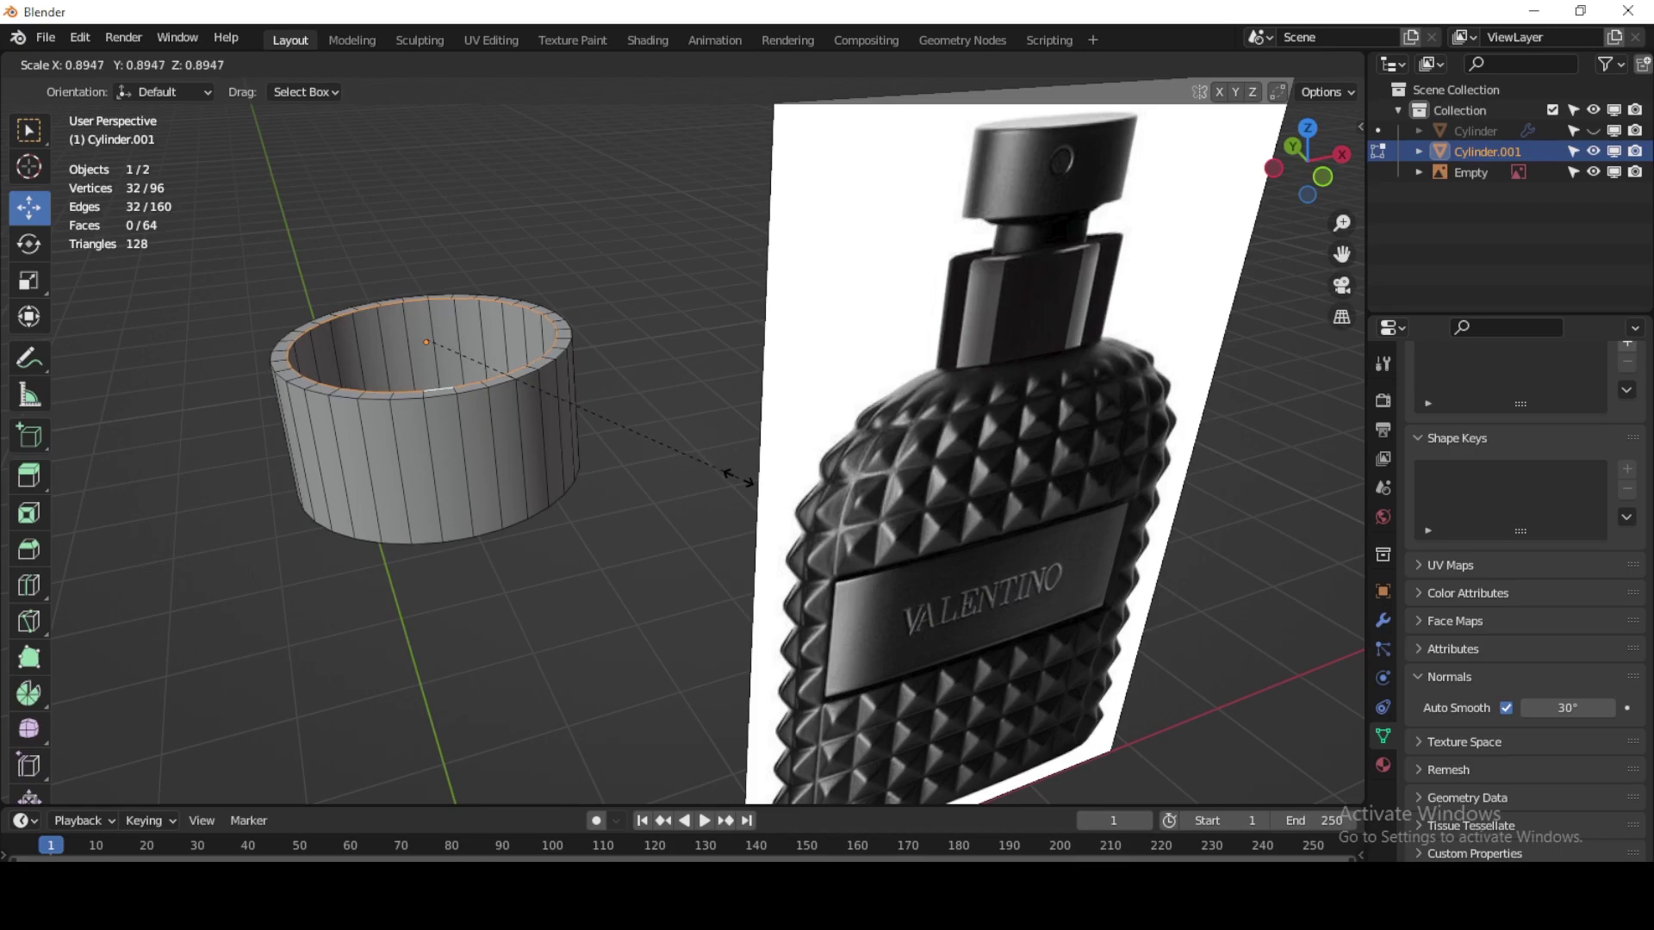
{"action": "left_click", "coordinate": [739, 479]}
Step: Extrude and scale the rim further inward to 0.492, then merge the innermost loop at centre
{"action": "key", "text": "e"}
{"action": "right_click", "coordinate": [685, 485]}
{"action": "key", "text": "s"}
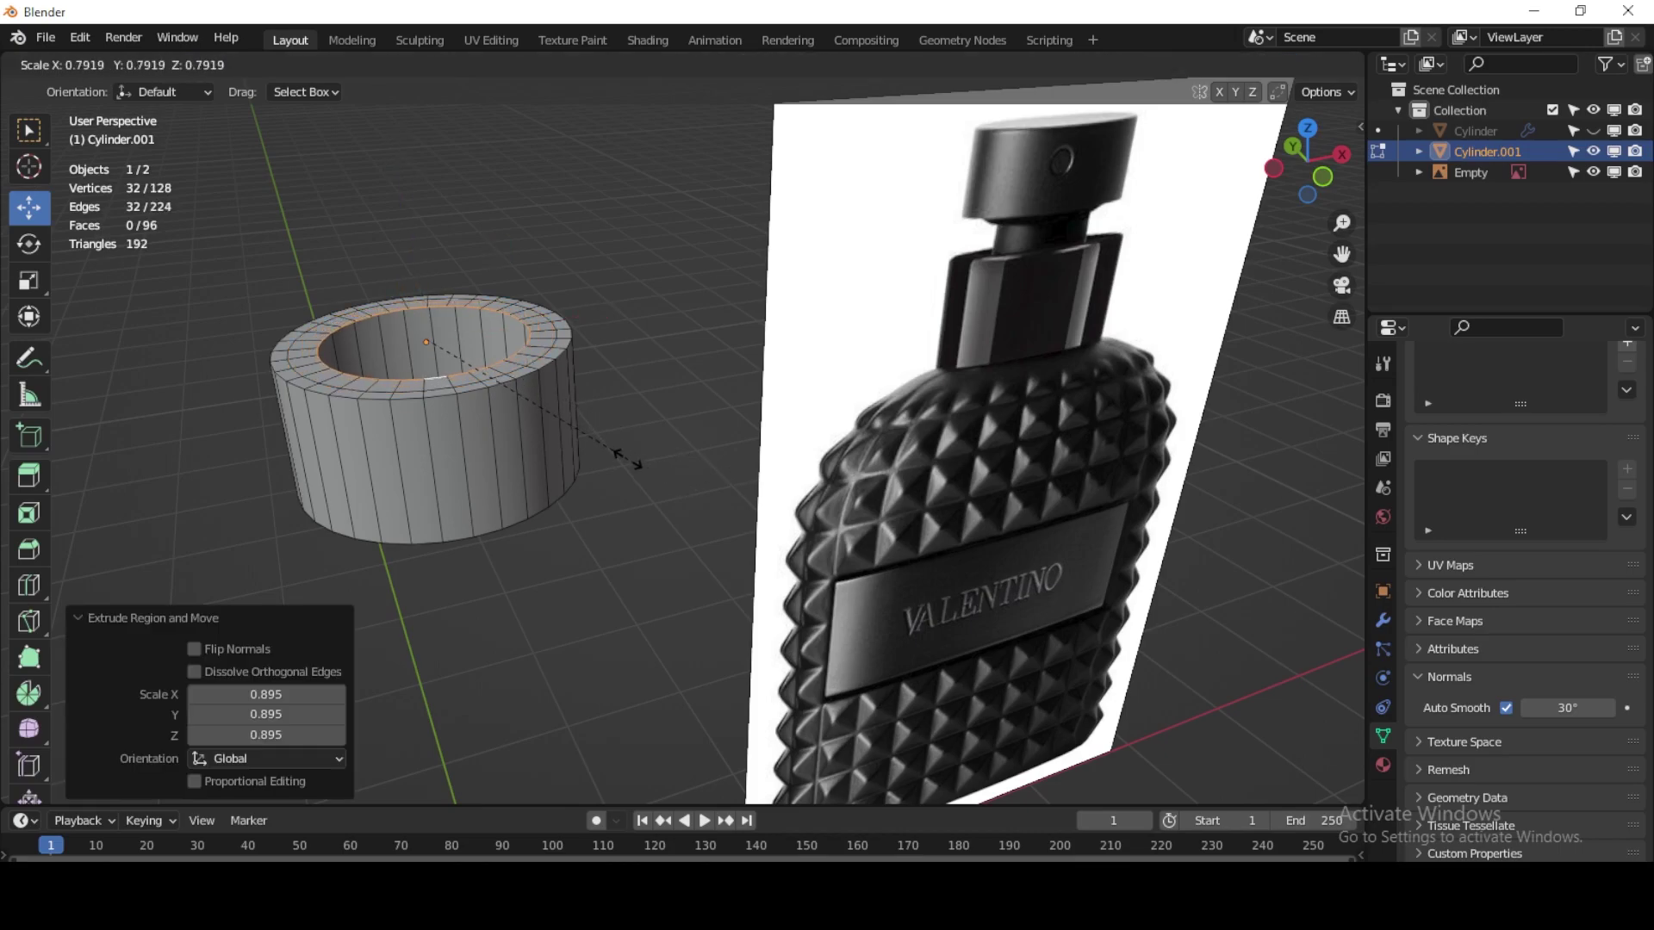
{"action": "left_click", "coordinate": [561, 415]}
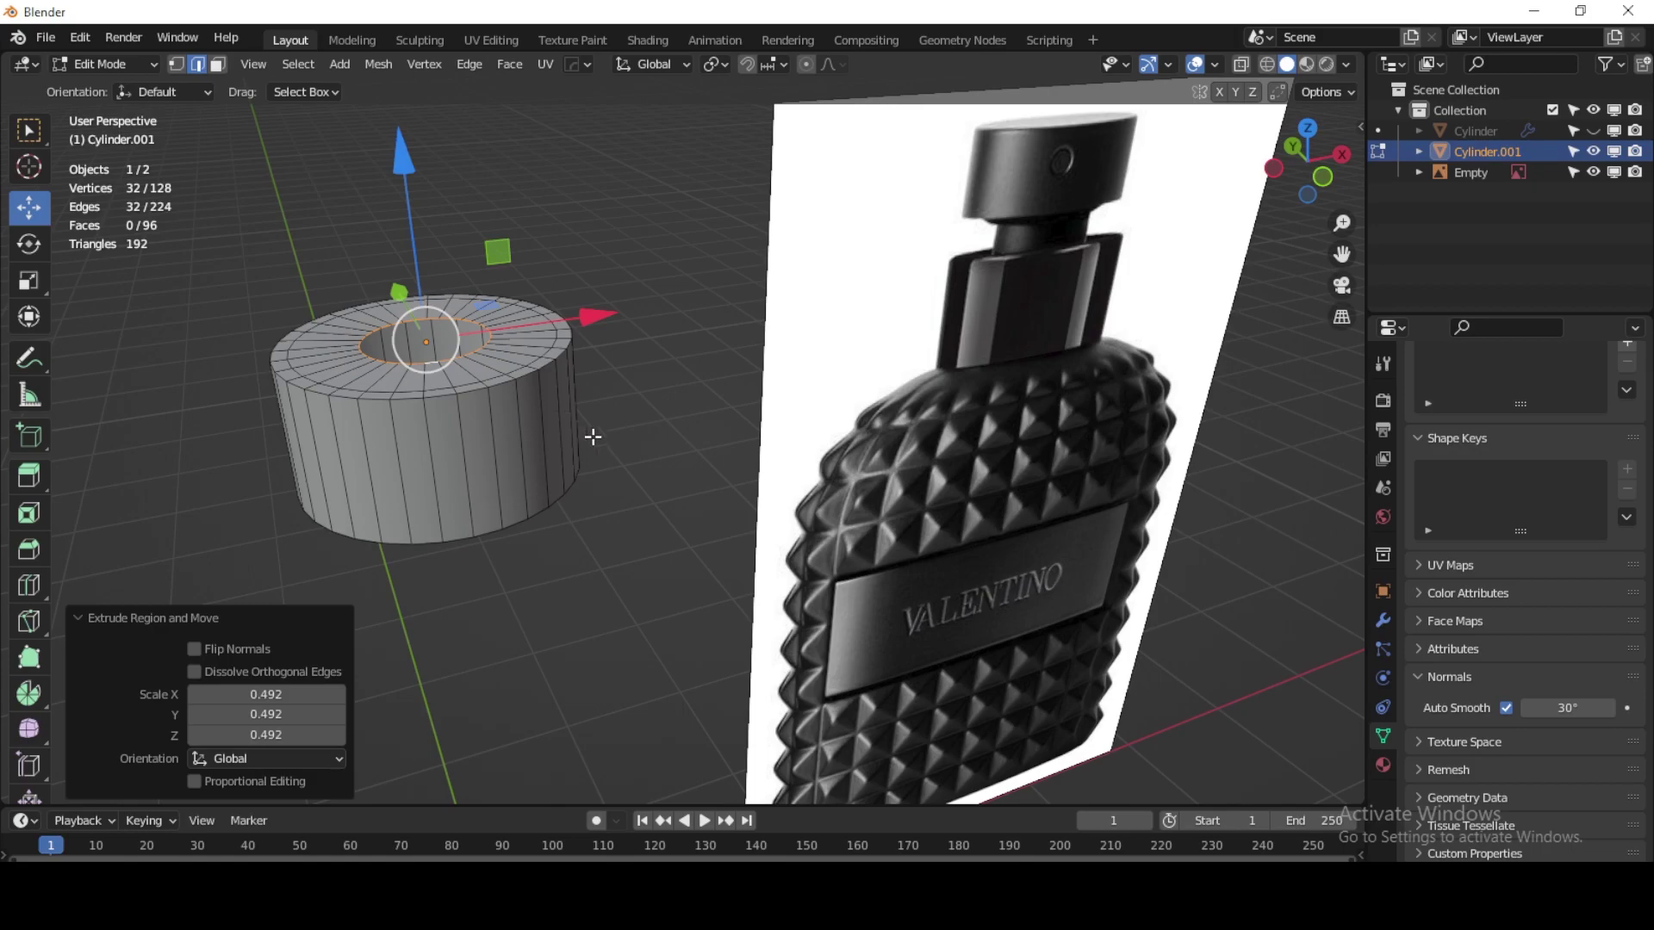
{"action": "key", "text": "e"}
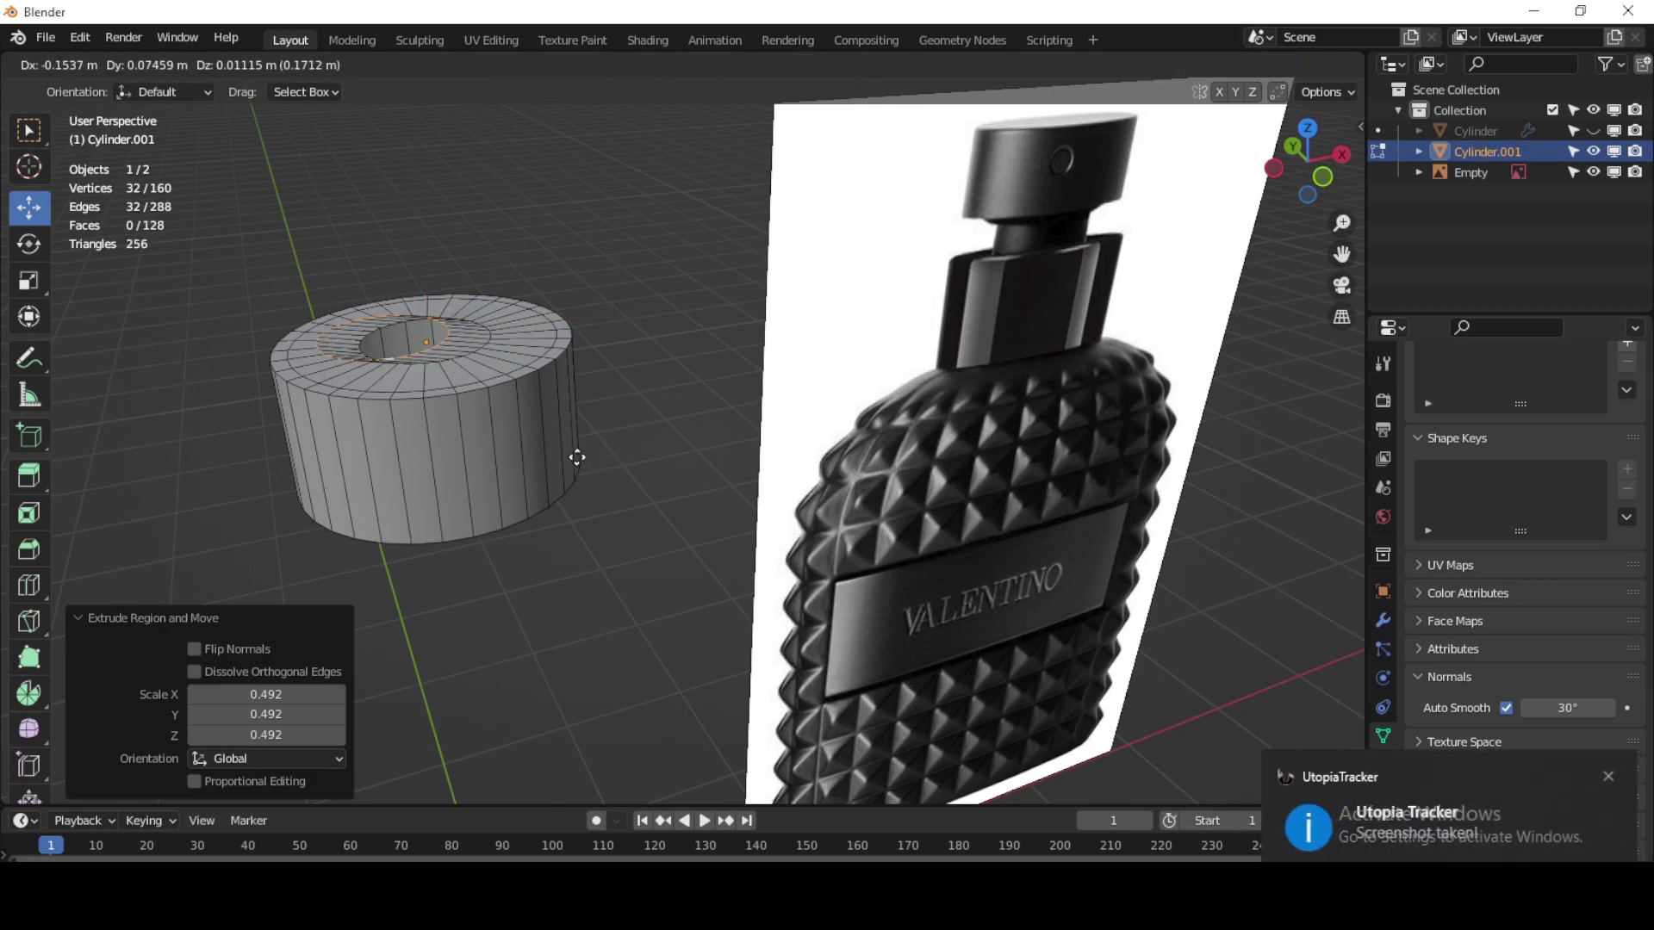
{"action": "right_click", "coordinate": [575, 458]}
{"action": "key", "text": "s"}
{"action": "left_click", "coordinate": [461, 379]}
{"action": "key", "text": "m"}
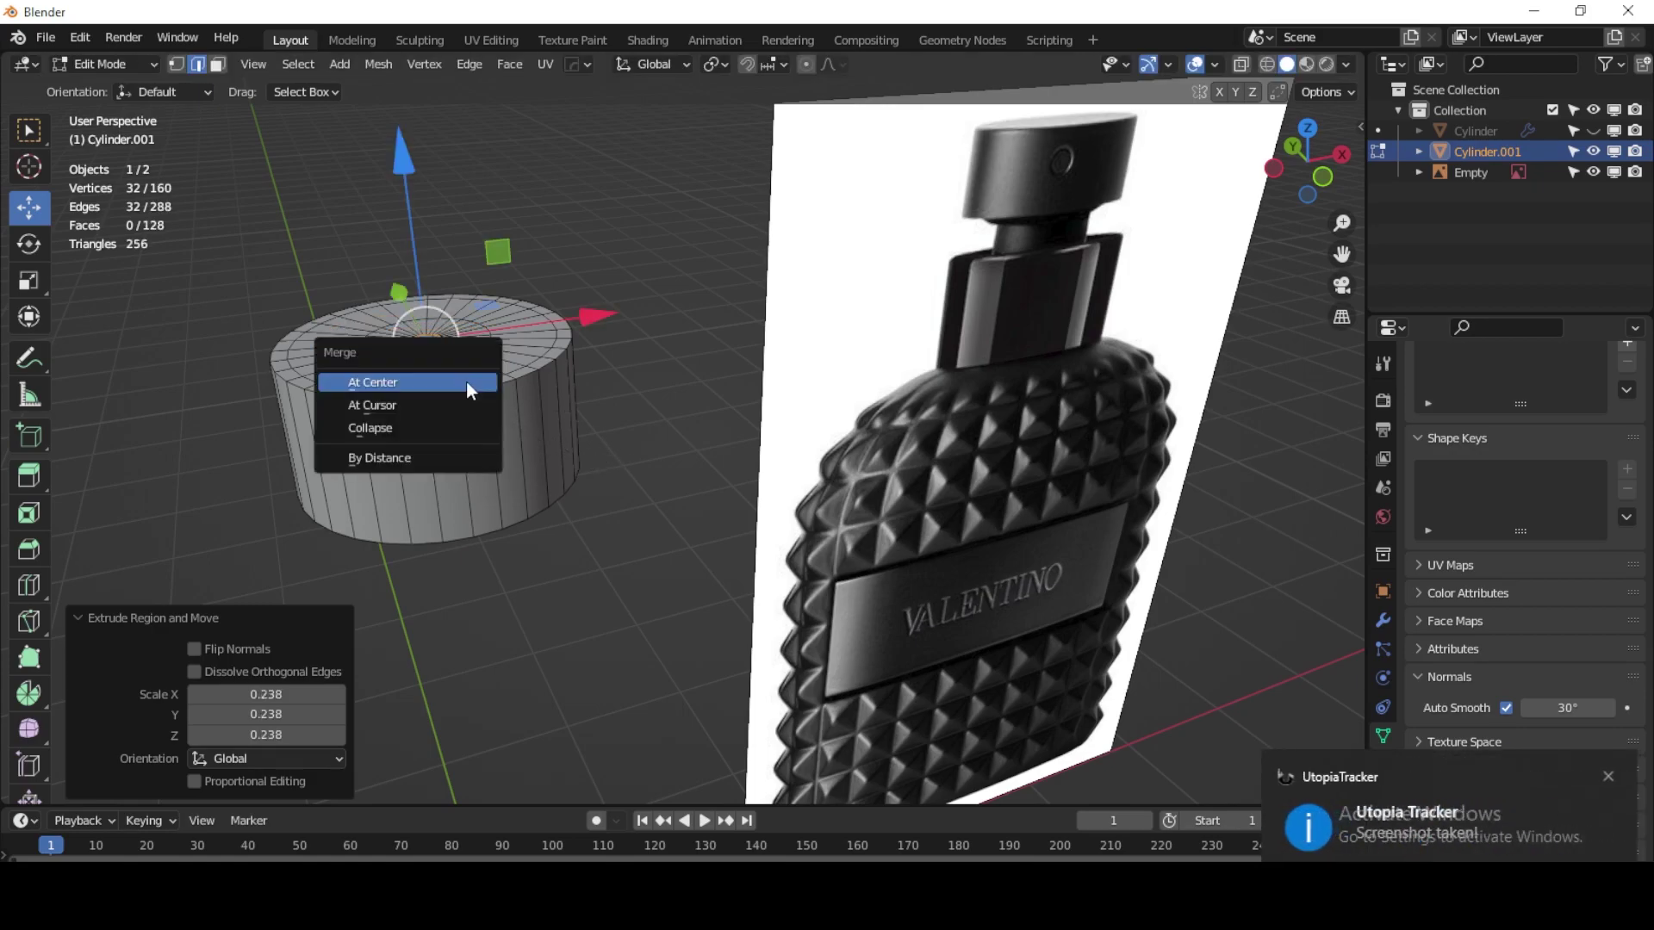
{"action": "left_click", "coordinate": [468, 380]}
Step: Add a loop cut near the cap's top edge and return to Object Mode
{"action": "middle_click_drag", "start_coordinate": [473, 491], "coordinate": [490, 498]}
{"action": "key", "text": "ctrl+r"}
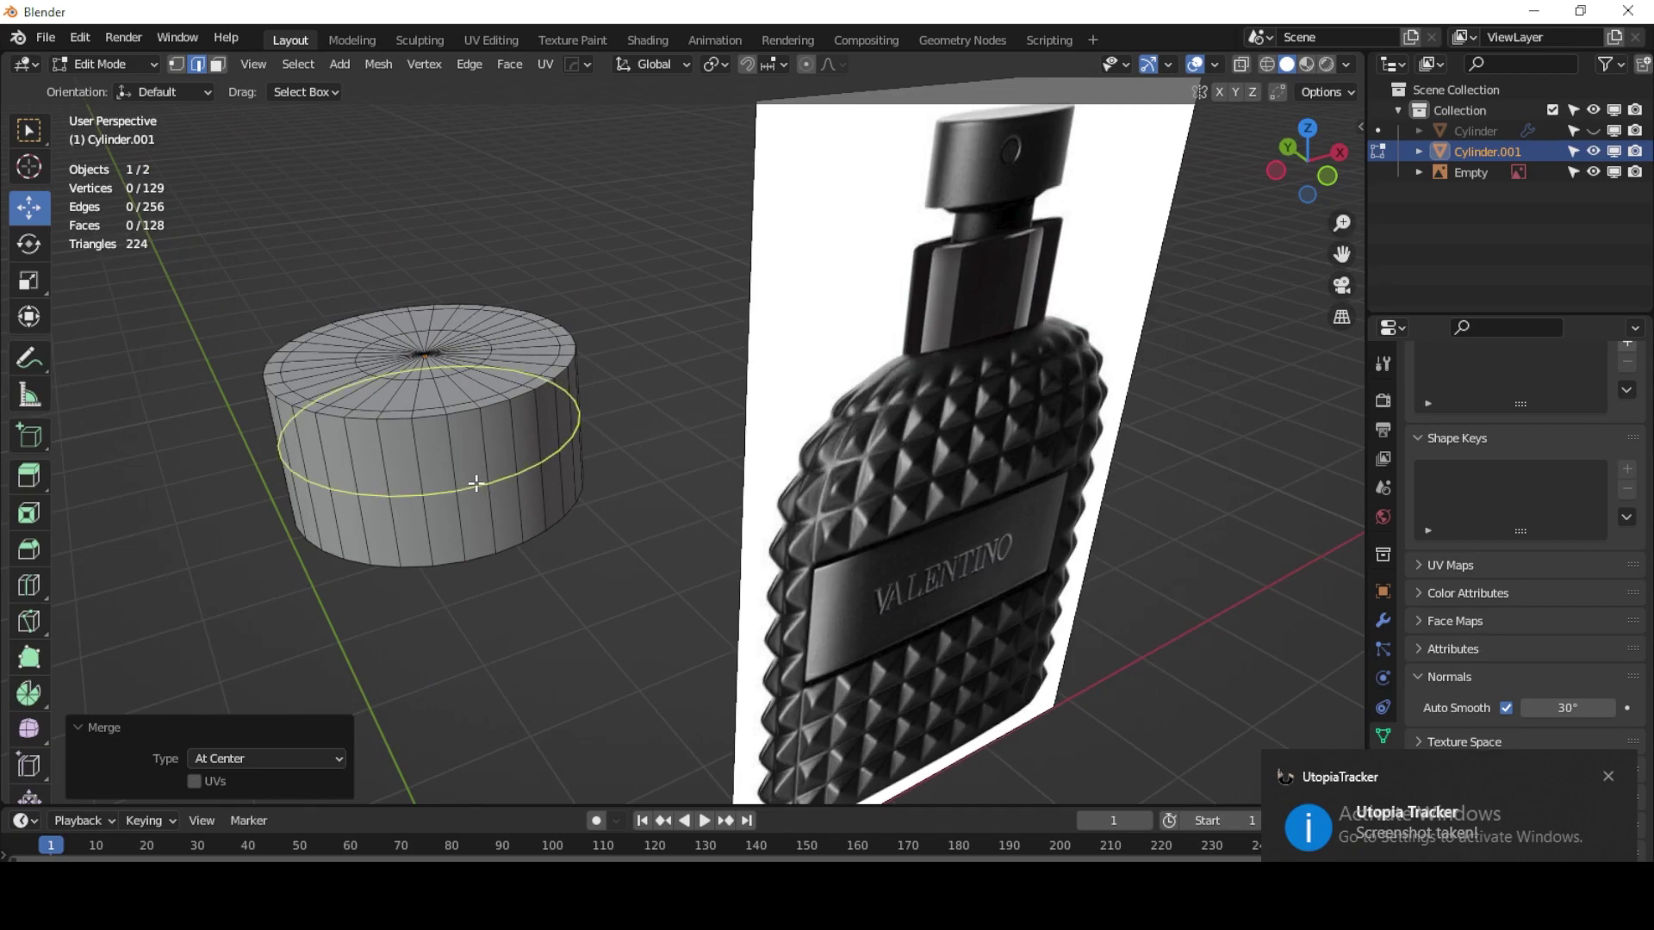
{"action": "left_click", "coordinate": [487, 491]}
{"action": "left_click", "coordinate": [473, 424]}
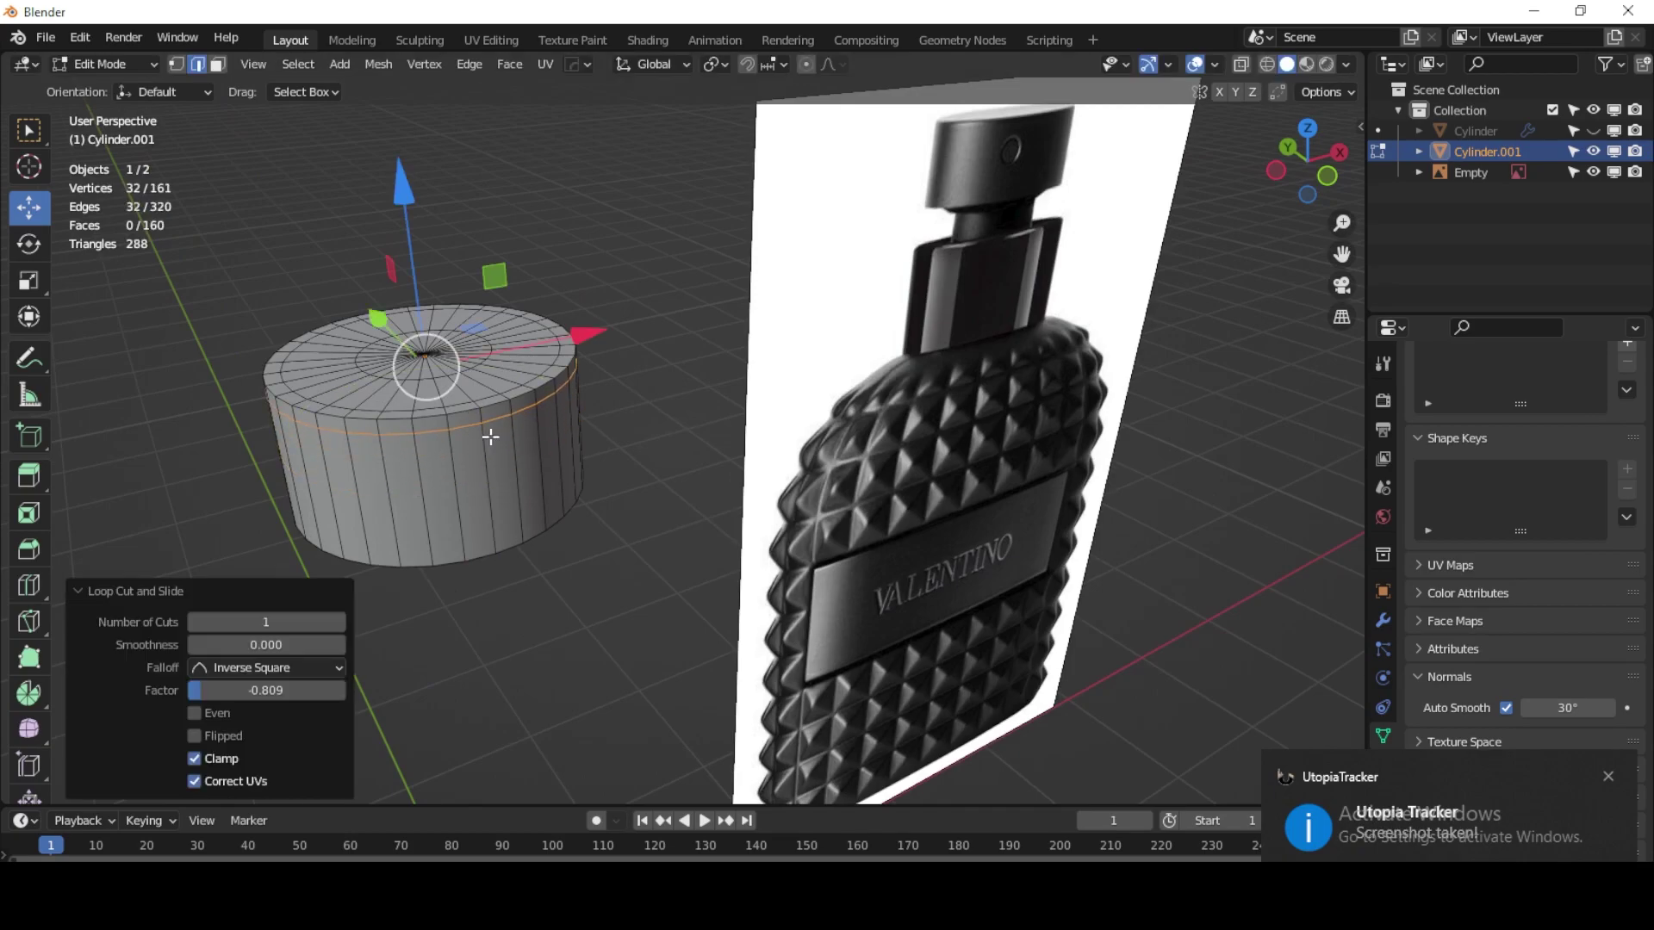
{"action": "left_click", "coordinate": [125, 67]}
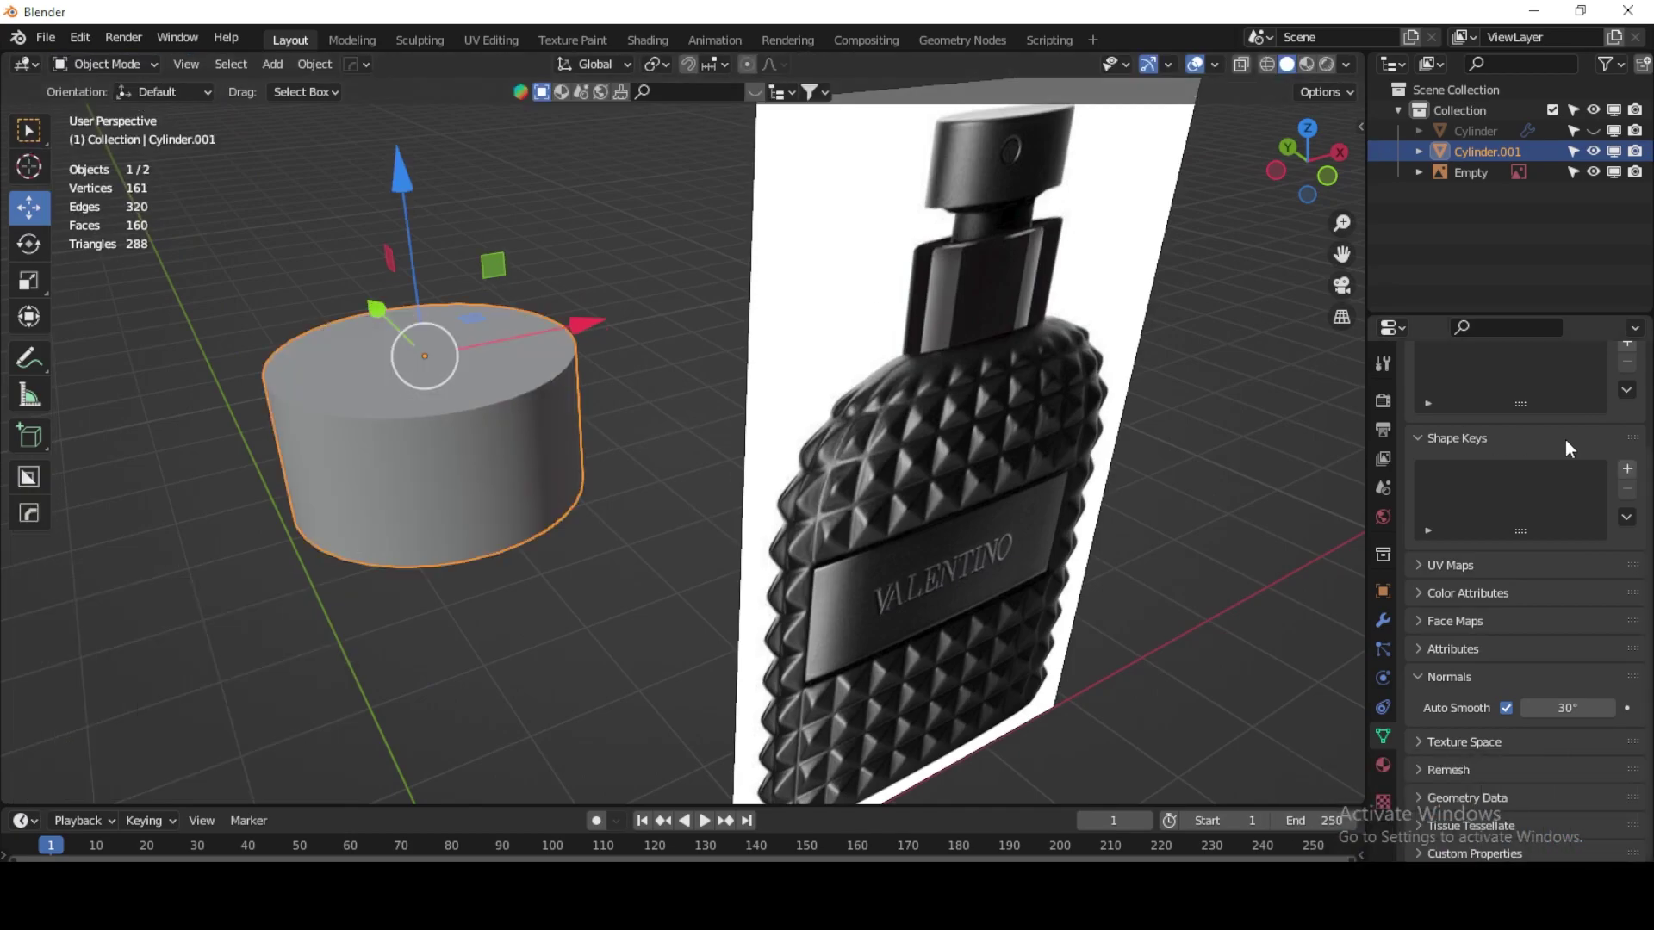
Step: Add a Subdivision Surface modifier to the cap, shade it smooth, and disable Auto Smooth
{"action": "left_click", "coordinate": [1389, 618]}
{"action": "left_click", "coordinate": [1466, 396]}
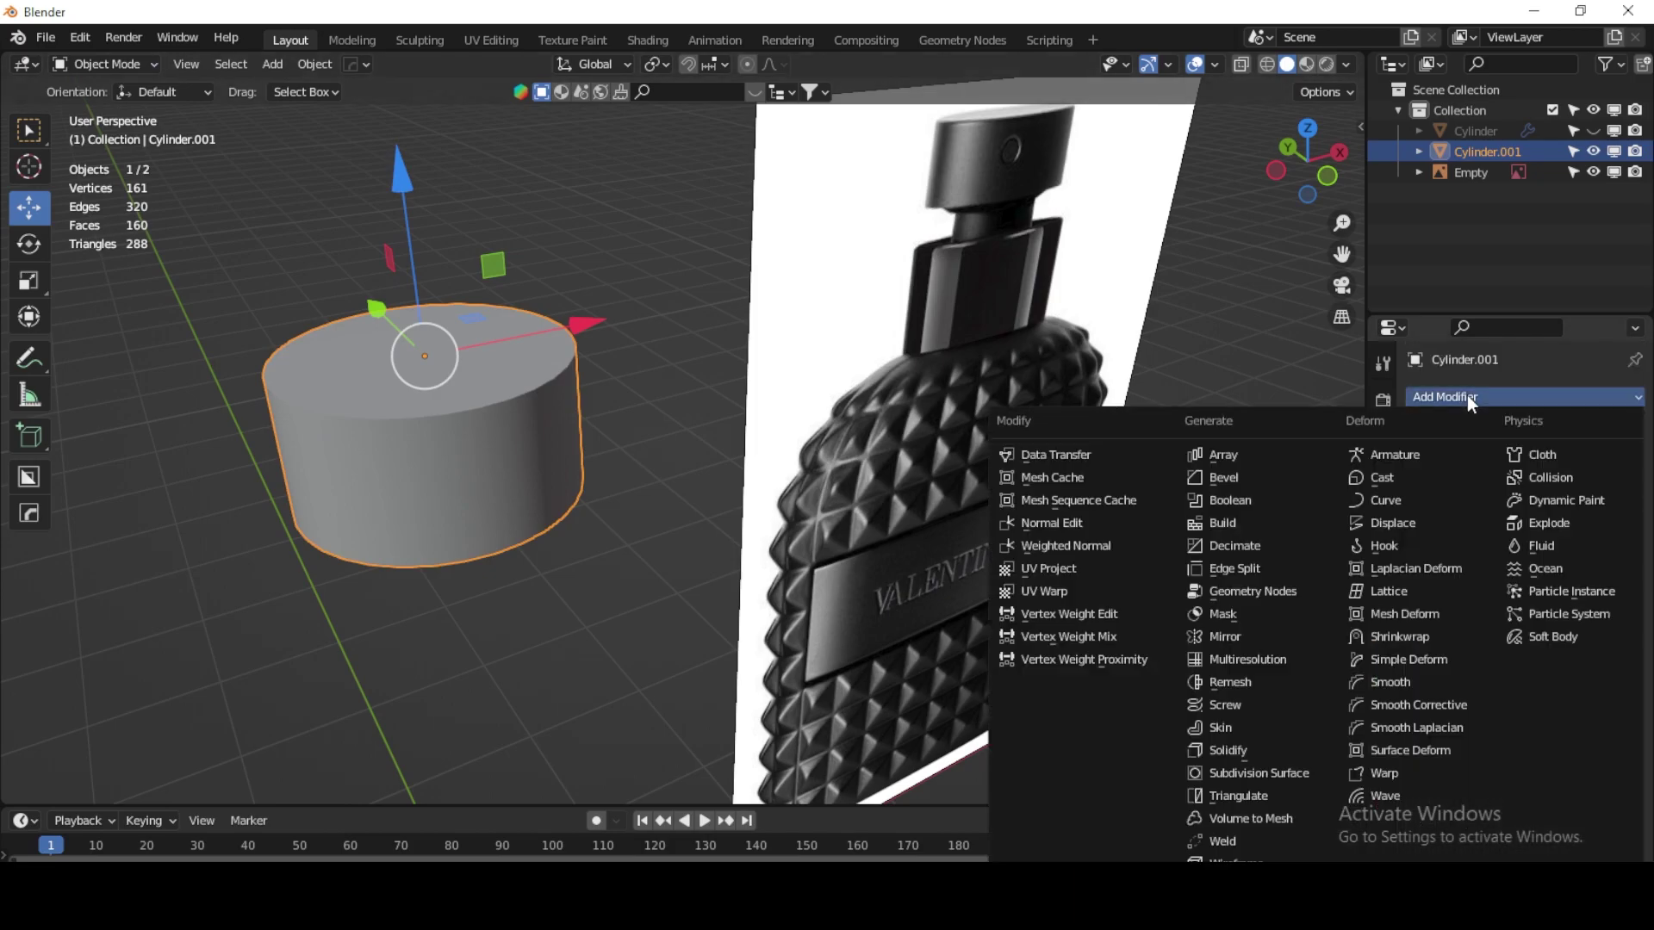
{"action": "left_click", "coordinate": [1255, 774]}
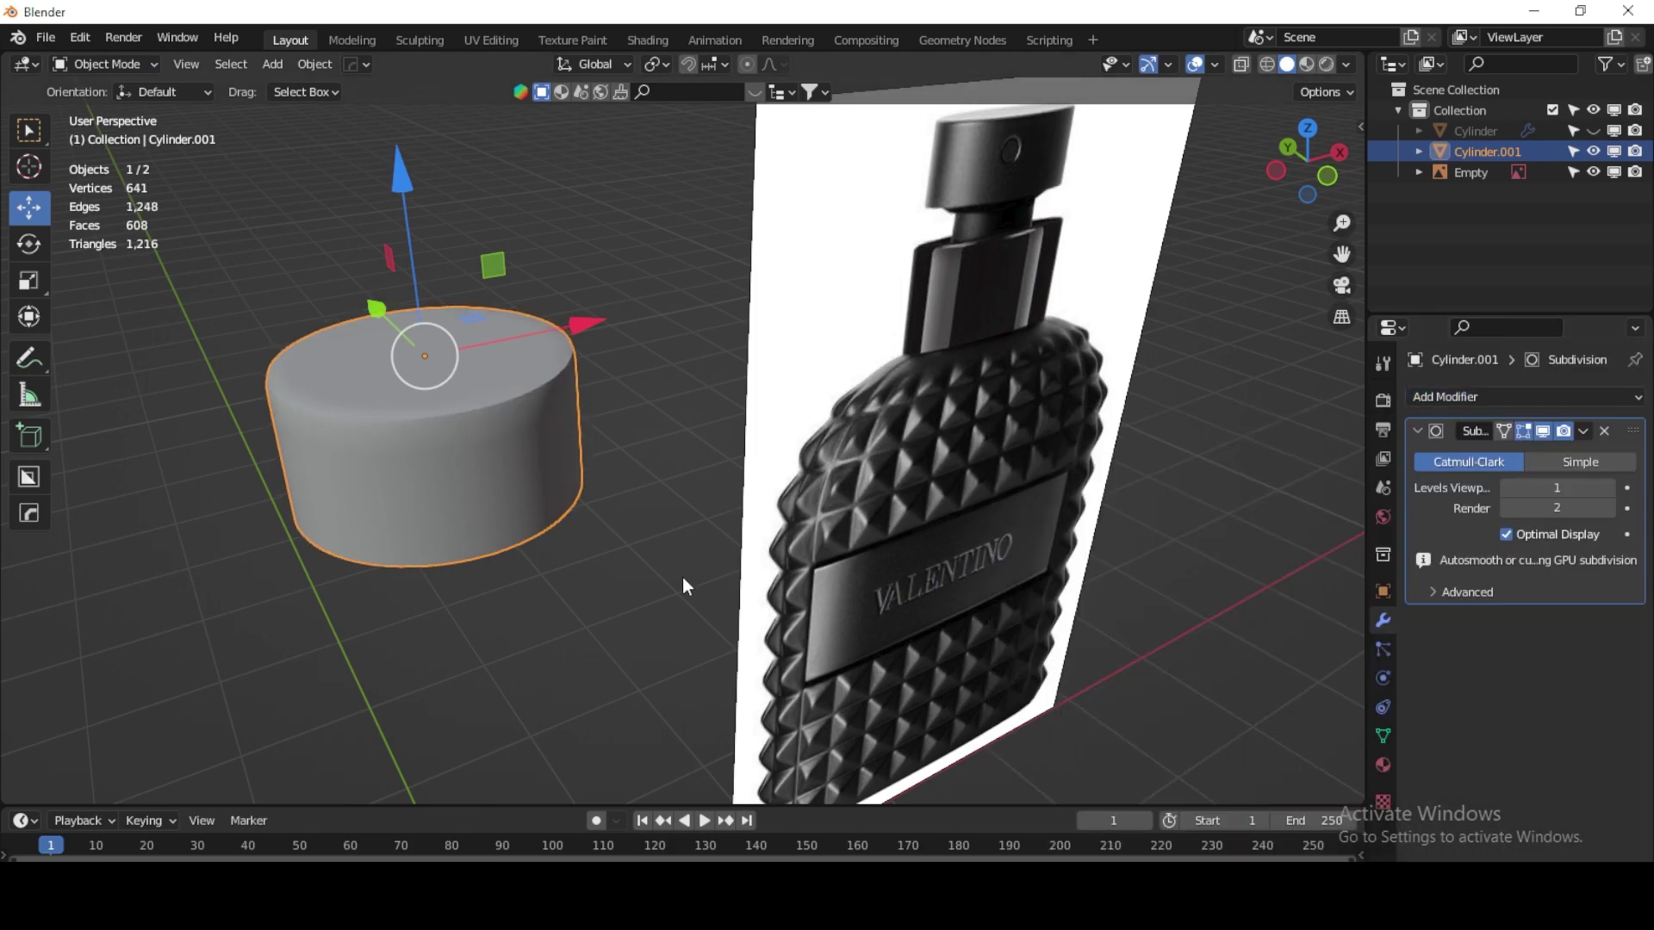
{"action": "right_click", "coordinate": [499, 460]}
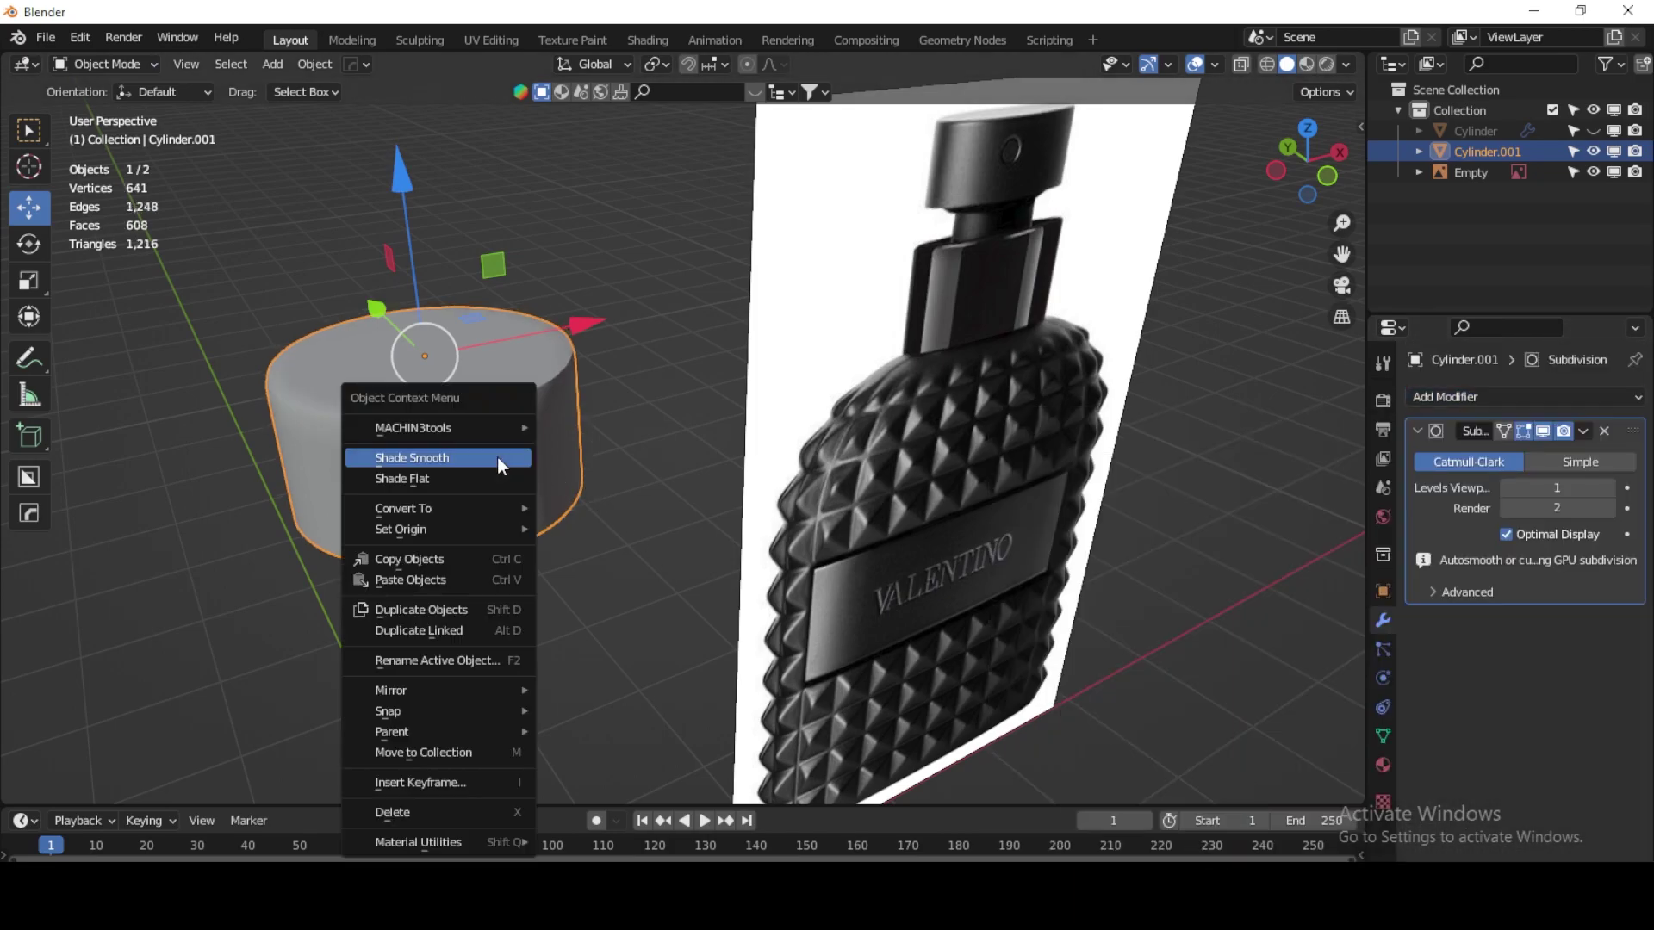
{"action": "left_click", "coordinate": [437, 461]}
{"action": "left_click", "coordinate": [1385, 738]}
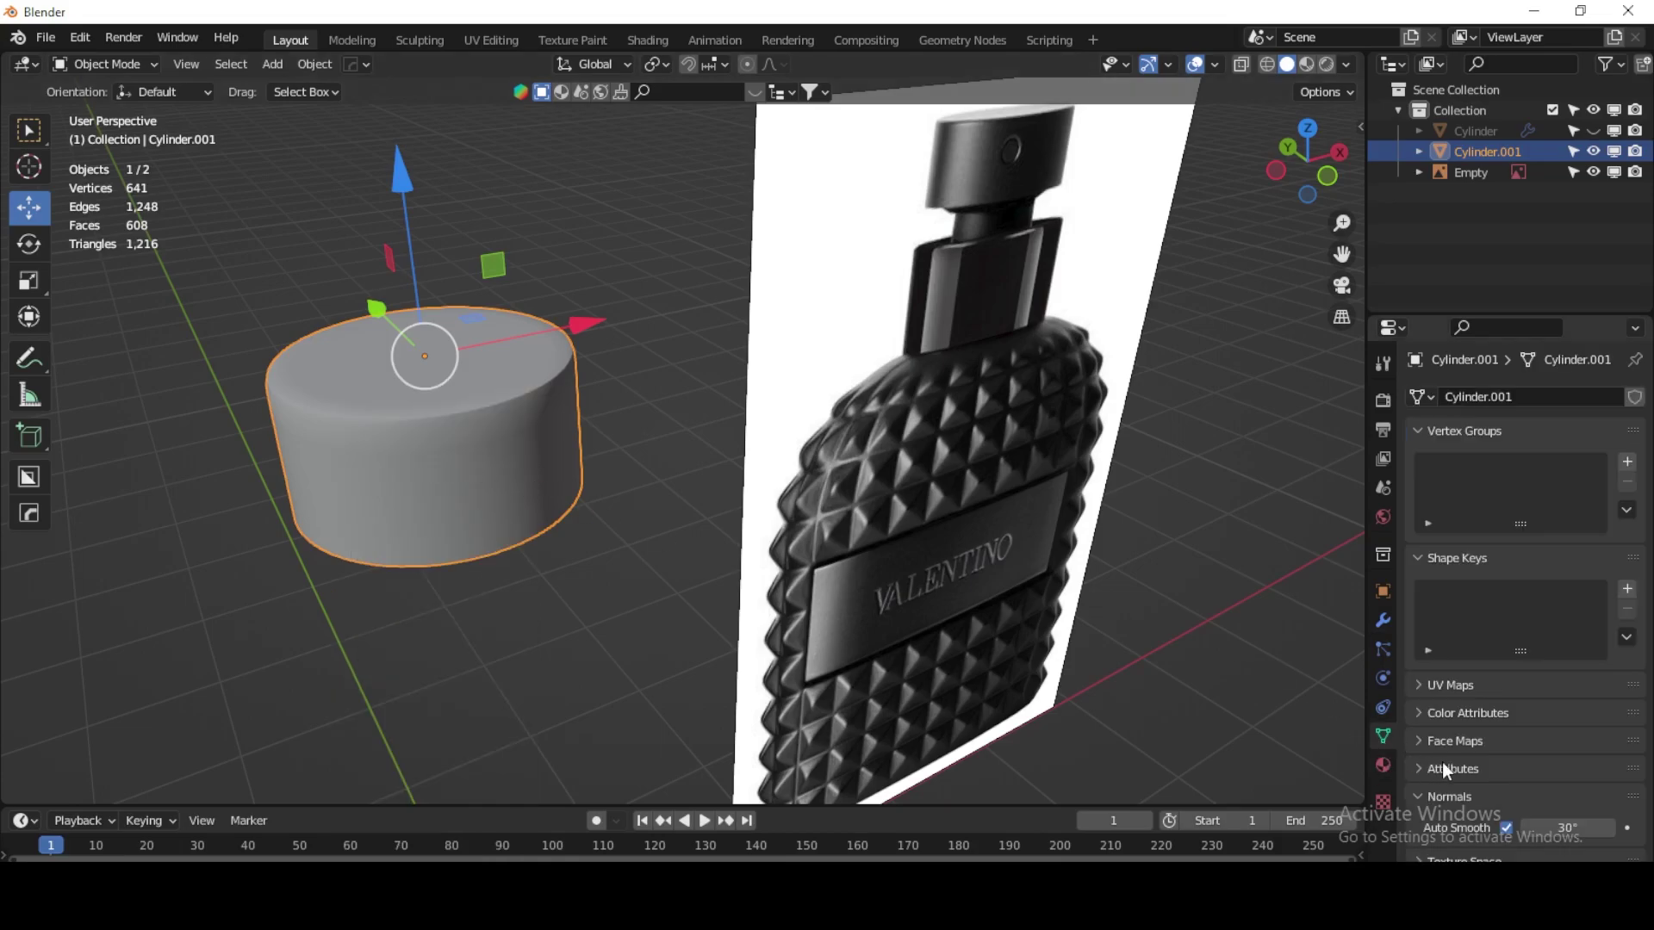
{"action": "left_click", "coordinate": [1504, 827]}
Step: Frame the cap and slide its edge loop up near the top rim
{"action": "mouse_move", "coordinate": [603, 517]}
{"action": "middle_mouse_down"}
{"action": "mouse_move", "coordinate": [527, 443]}
{"action": "mouse_move", "coordinate": [543, 480]}
{"action": "middle_mouse_up"}
{"action": "key", "text": "KP_Decimal"}
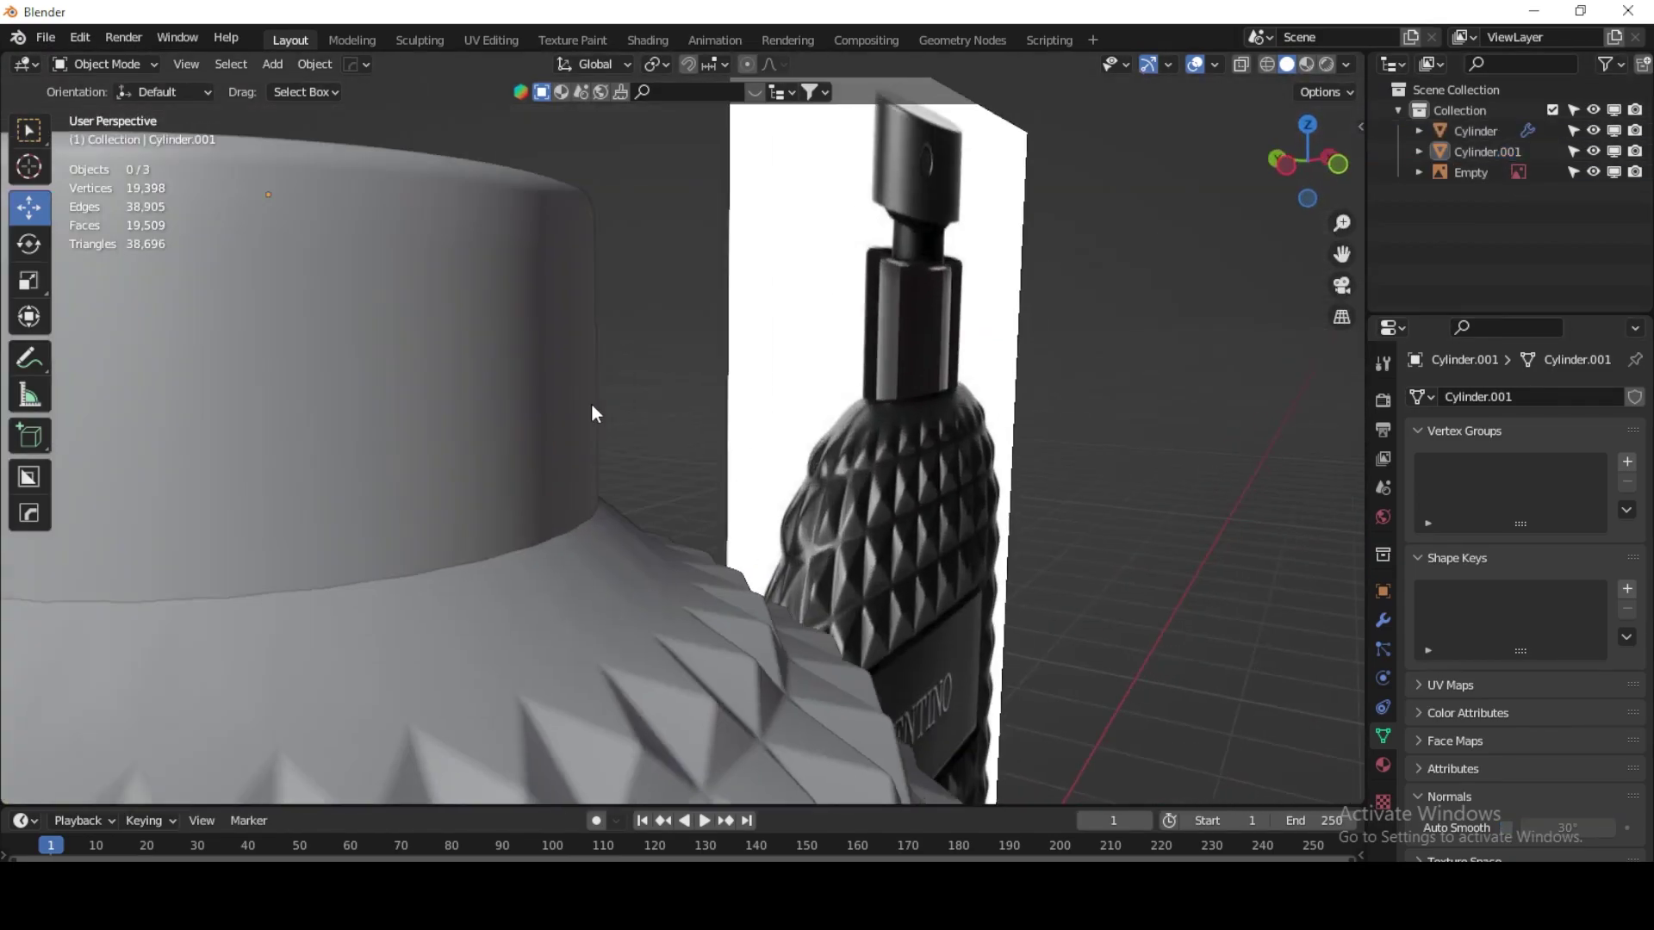
{"action": "scroll", "coordinate": [511, 389], "scroll_direction": "down", "scroll_amount": 5}
{"action": "key", "text": "alt+a"}
{"action": "scroll", "coordinate": [511, 389], "scroll_direction": "up", "scroll_amount": 4}
{"action": "left_click", "coordinate": [511, 389]}
{"action": "key", "text": "KP_Decimal"}
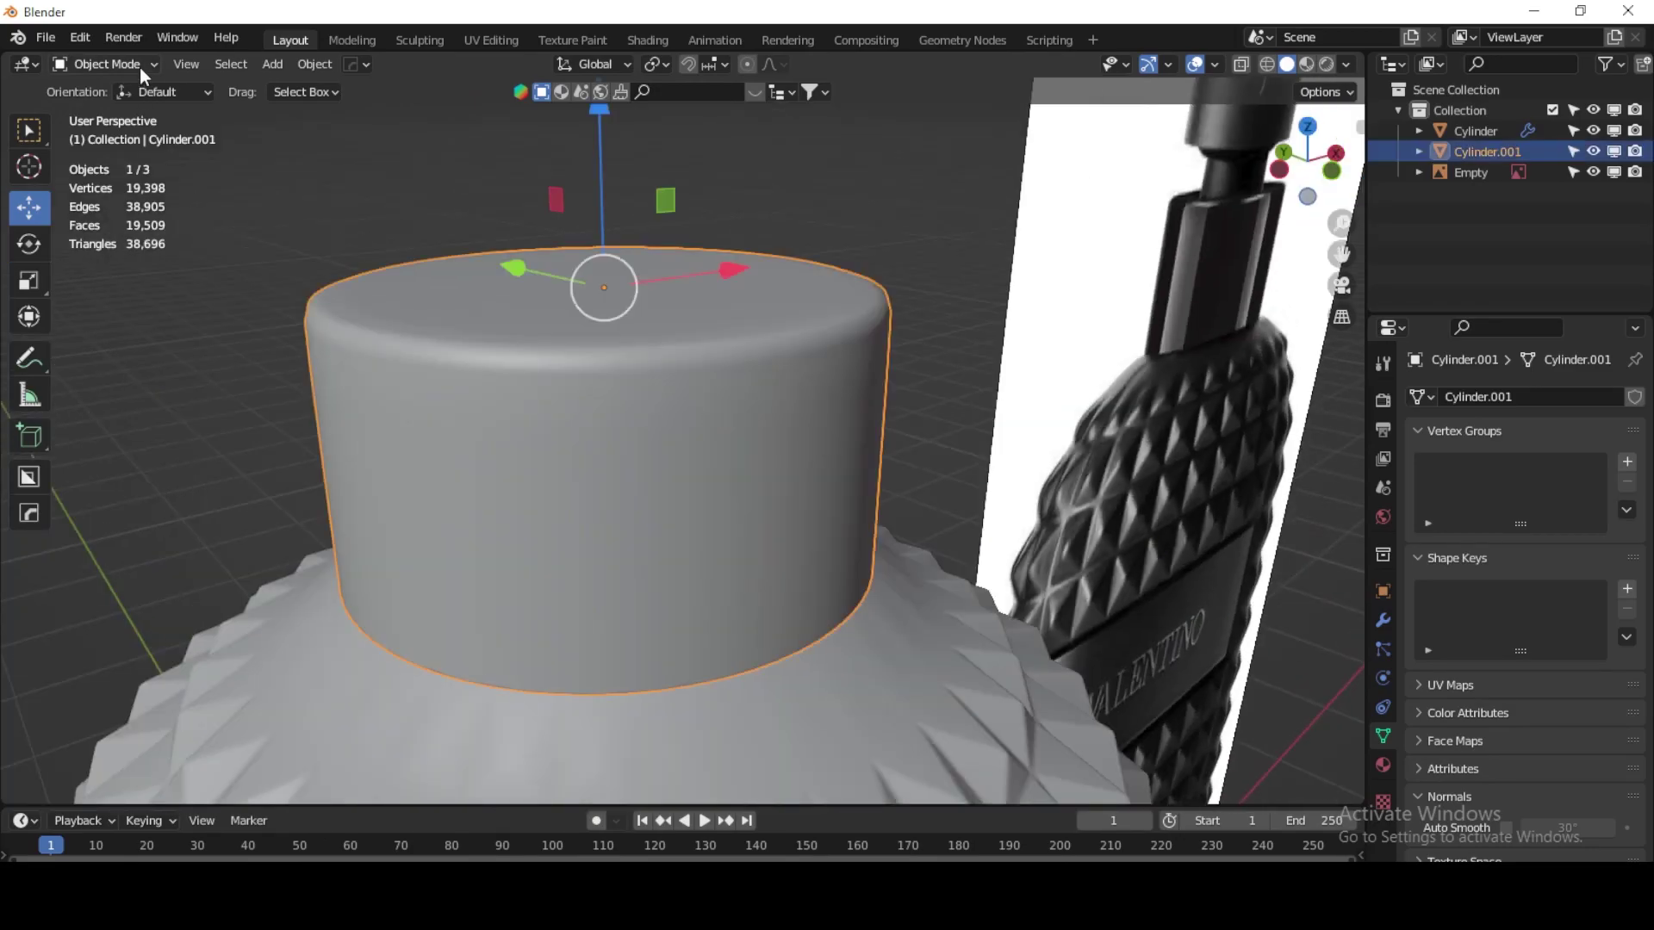
{"action": "key", "text": "Tab"}
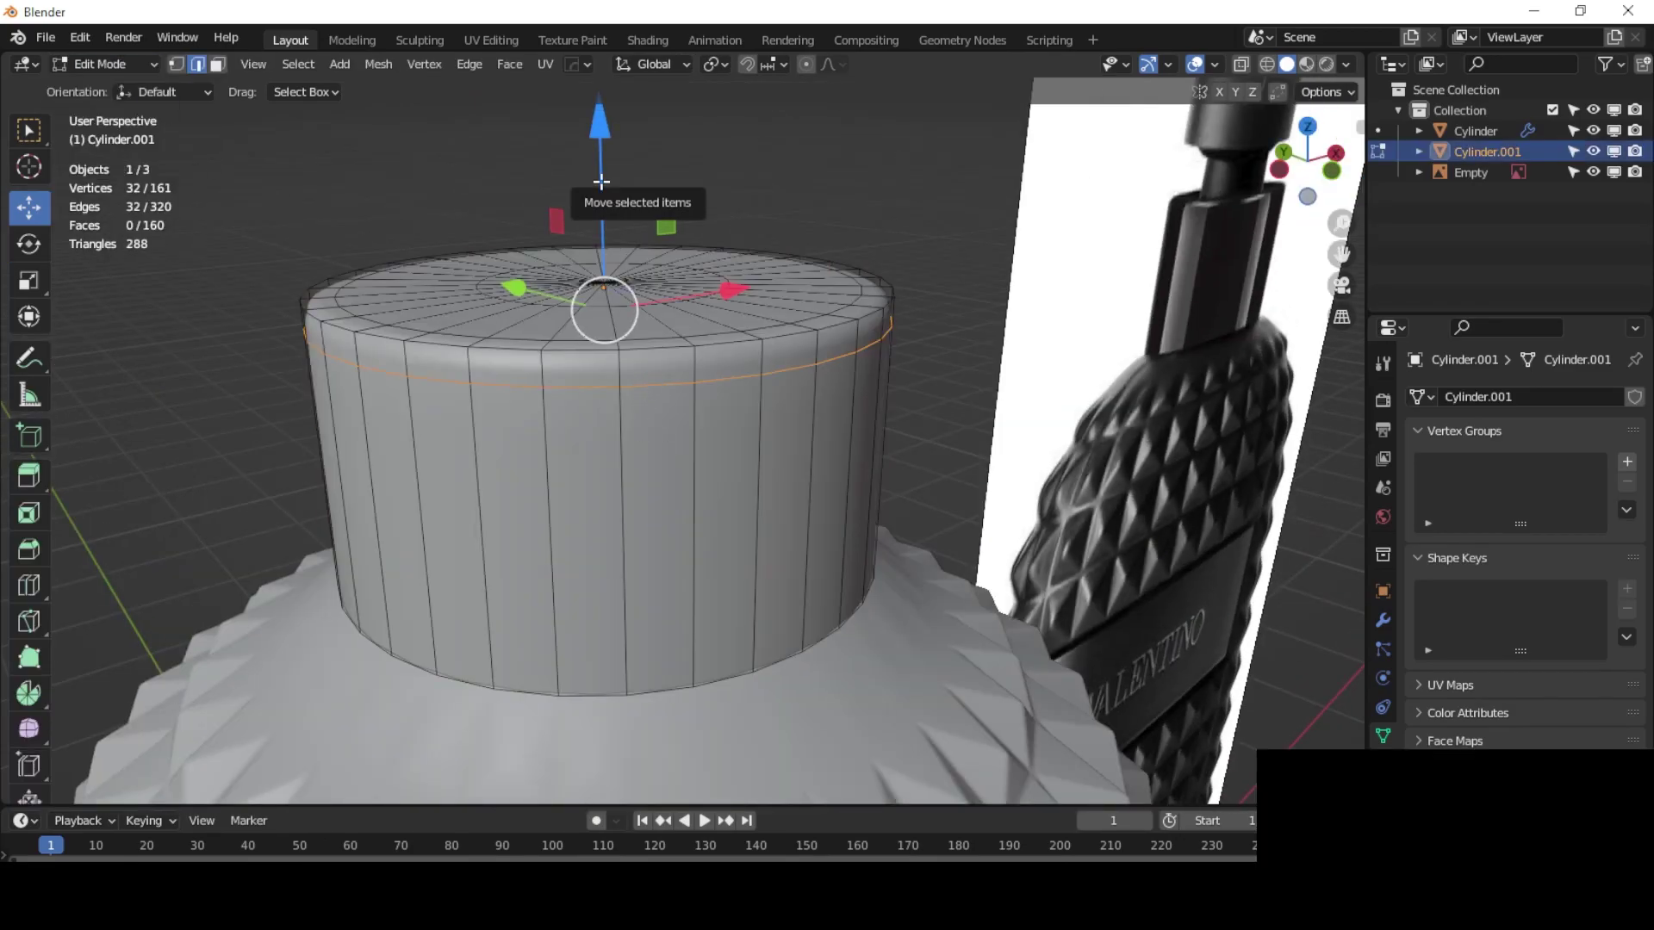
{"action": "key", "text": "g"}
{"action": "key", "text": "g"}
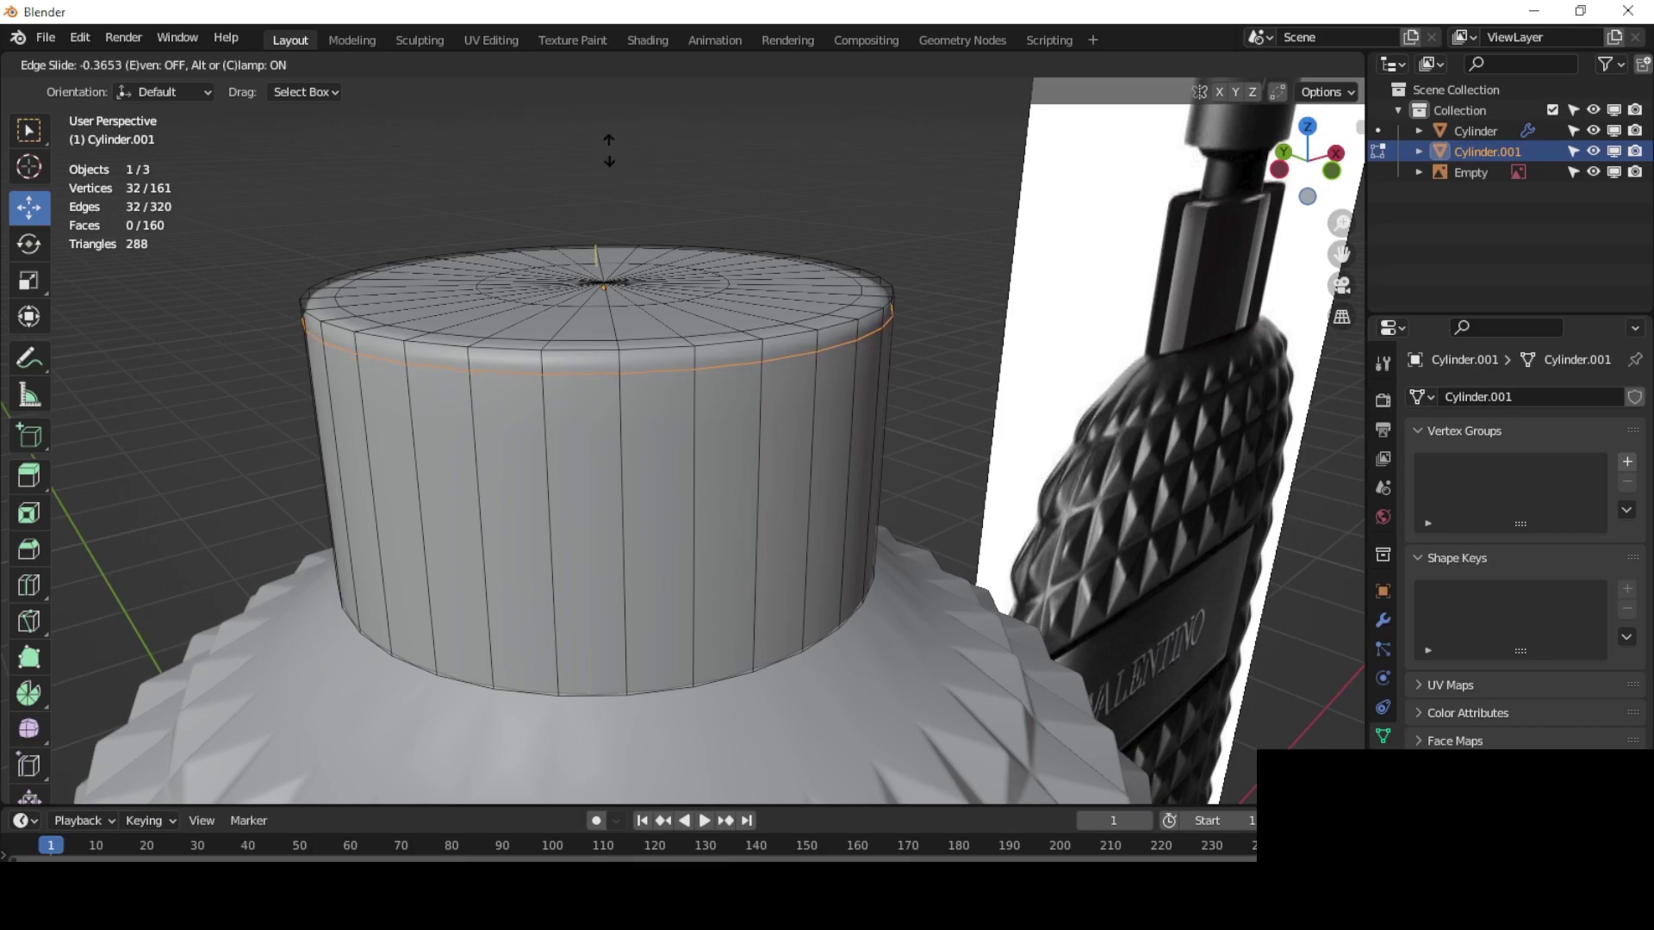
{"action": "left_click", "coordinate": [609, 146]}
Step: Scale the cap's inner top ring outward to 1.046 and return to Object Mode
{"action": "middle_click_drag", "start_coordinate": [660, 340], "coordinate": [654, 377]}
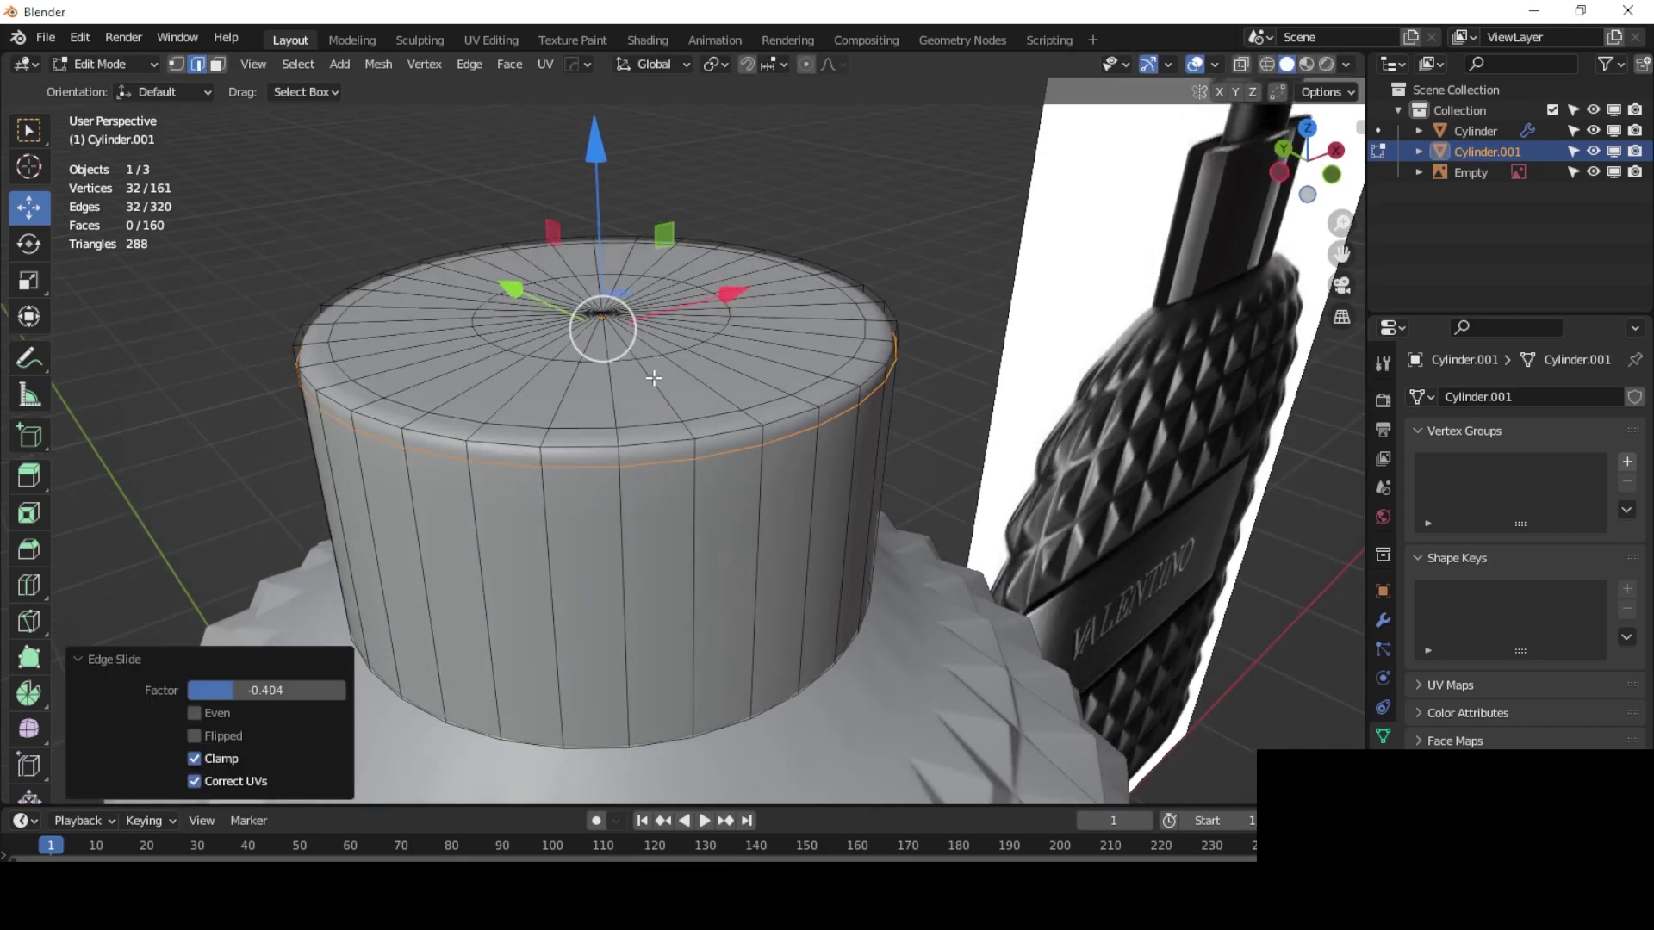
{"action": "left_click", "coordinate": [642, 424], "text": "alt"}
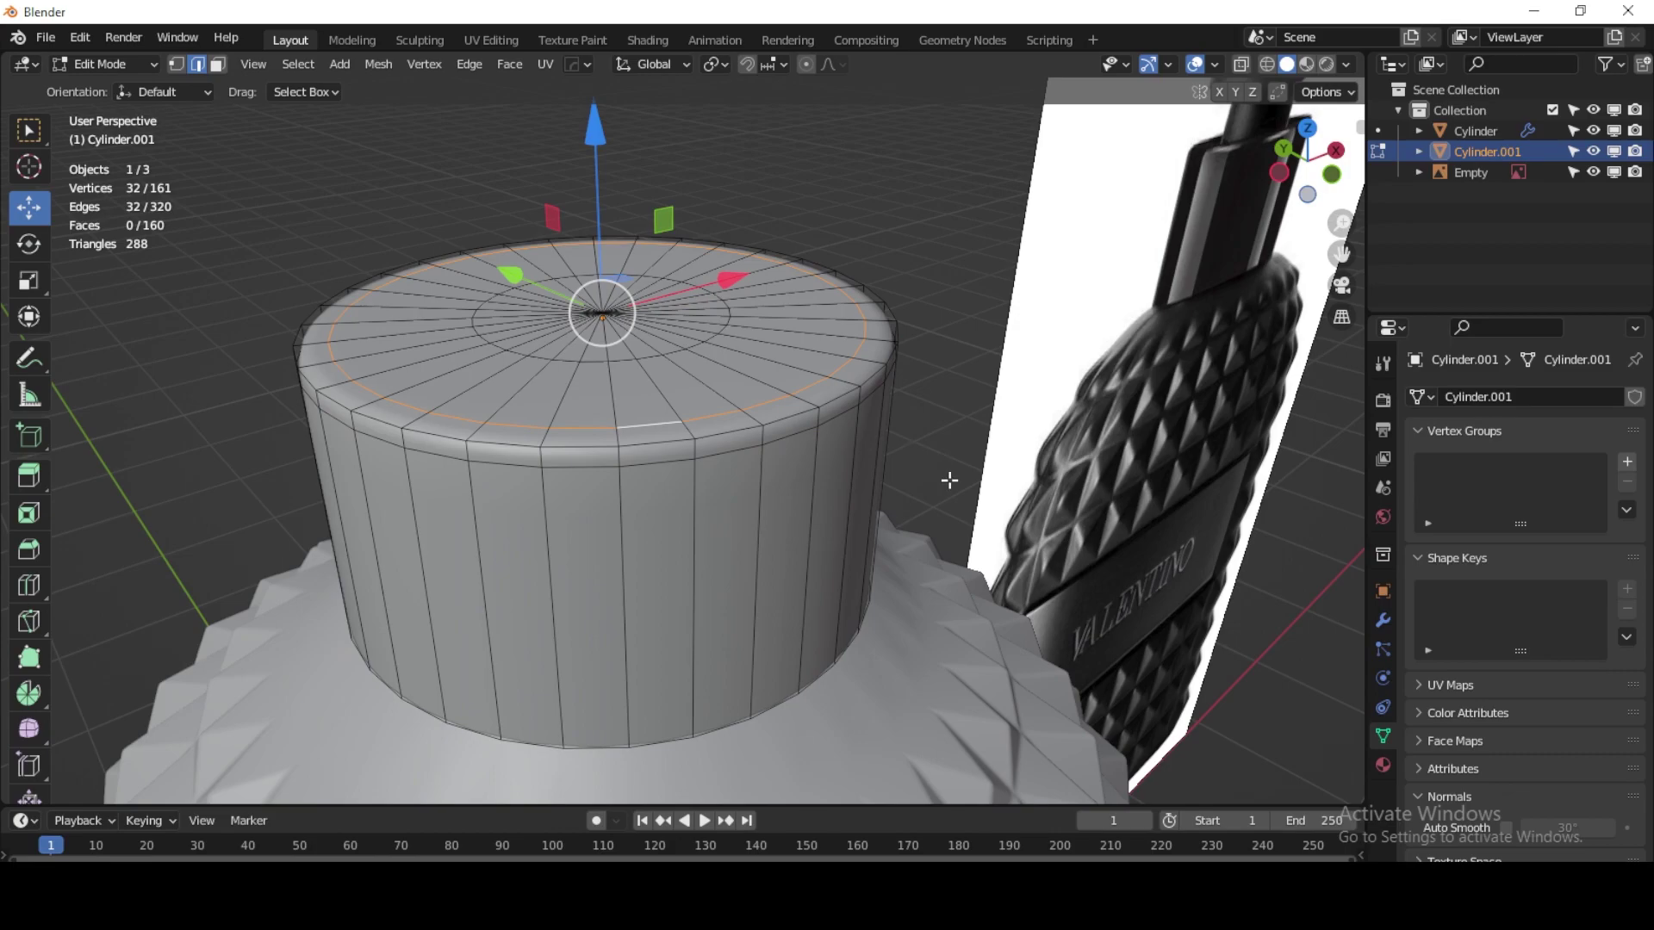
{"action": "key", "text": "s"}
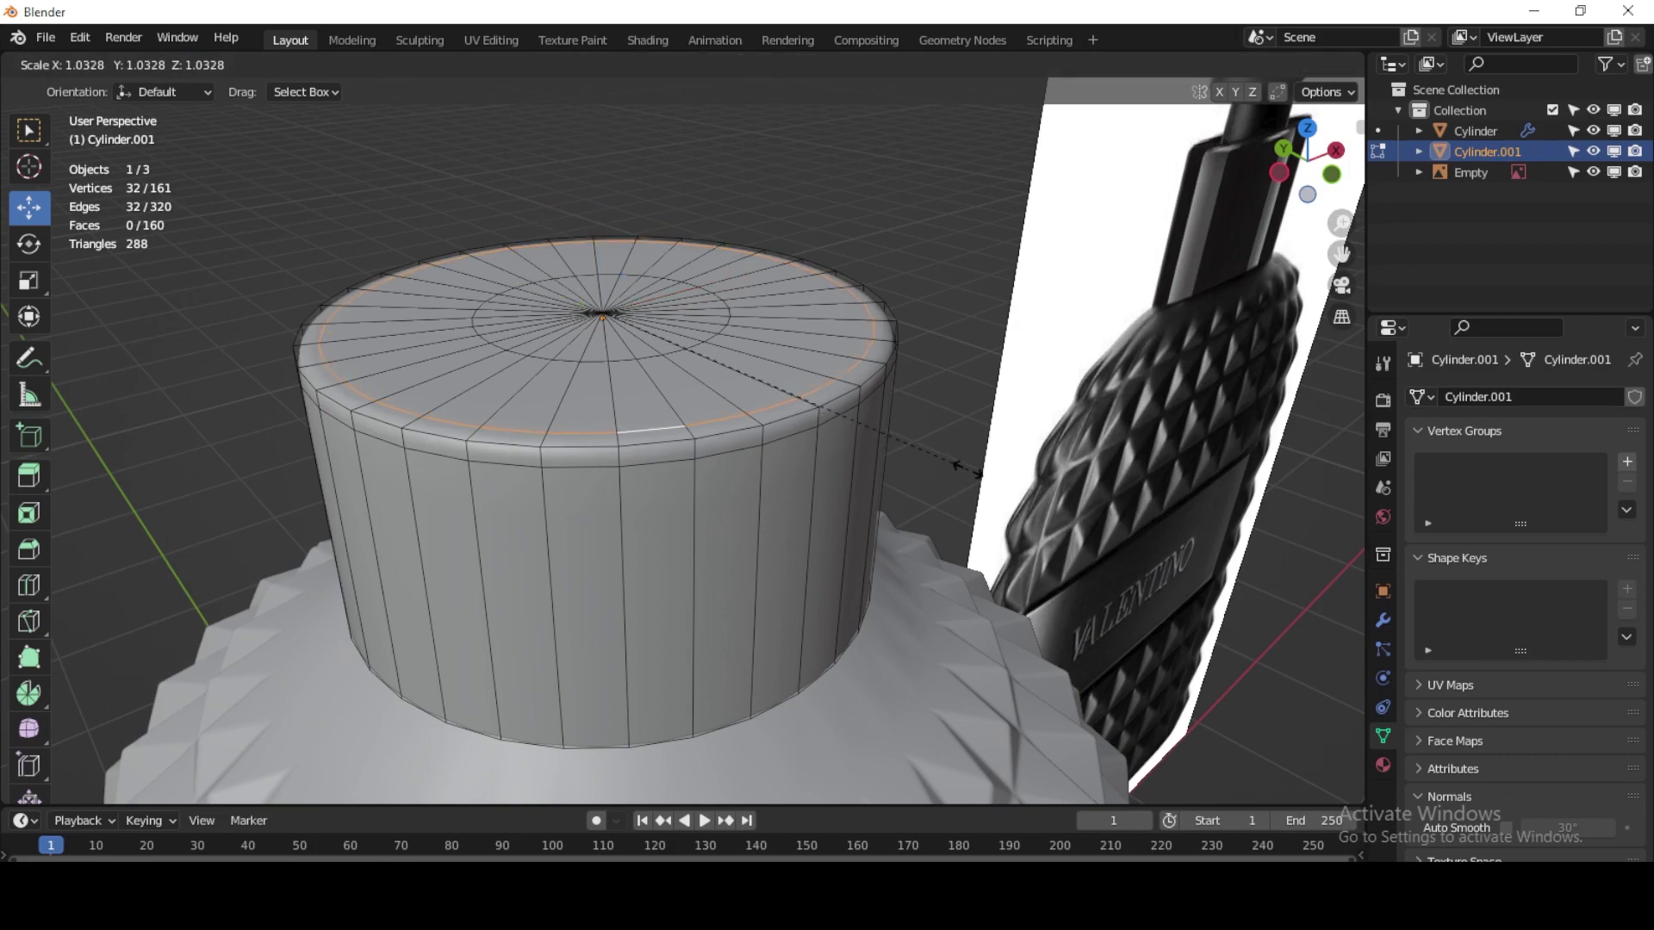
{"action": "left_click", "coordinate": [972, 474]}
{"action": "left_click", "coordinate": [110, 65]}
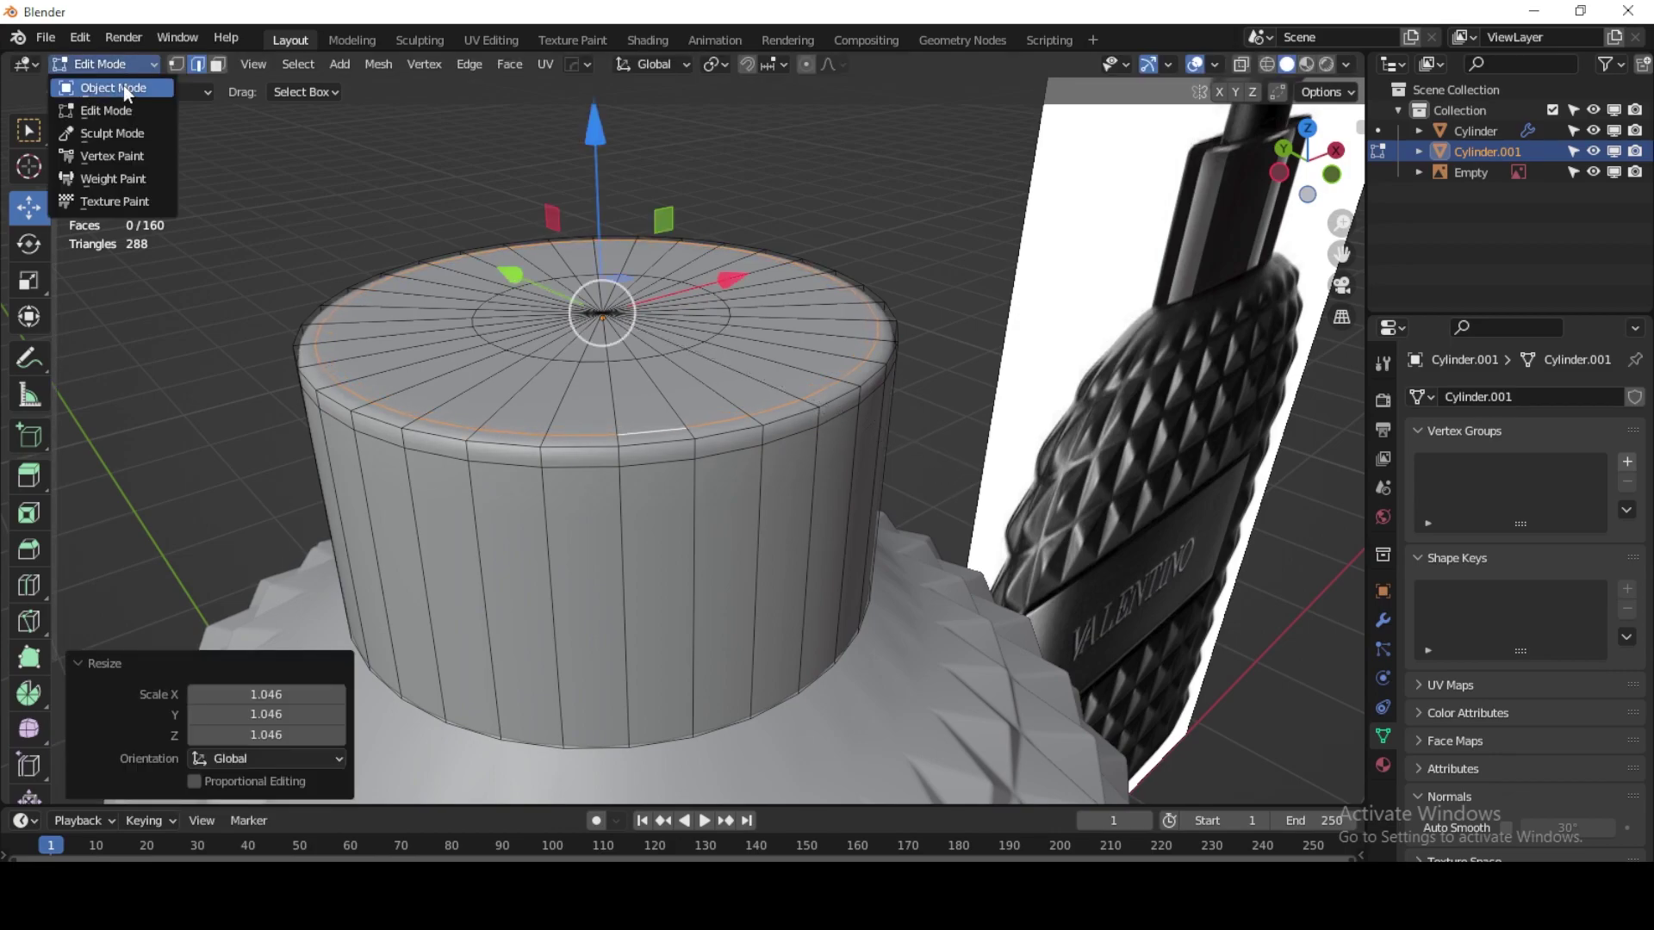
{"action": "left_click", "coordinate": [314, 188]}
{"action": "scroll", "coordinate": [443, 390], "scroll_direction": "down", "scroll_amount": 3}
{"action": "middle_click_drag", "start_coordinate": [443, 389], "coordinate": [642, 463]}
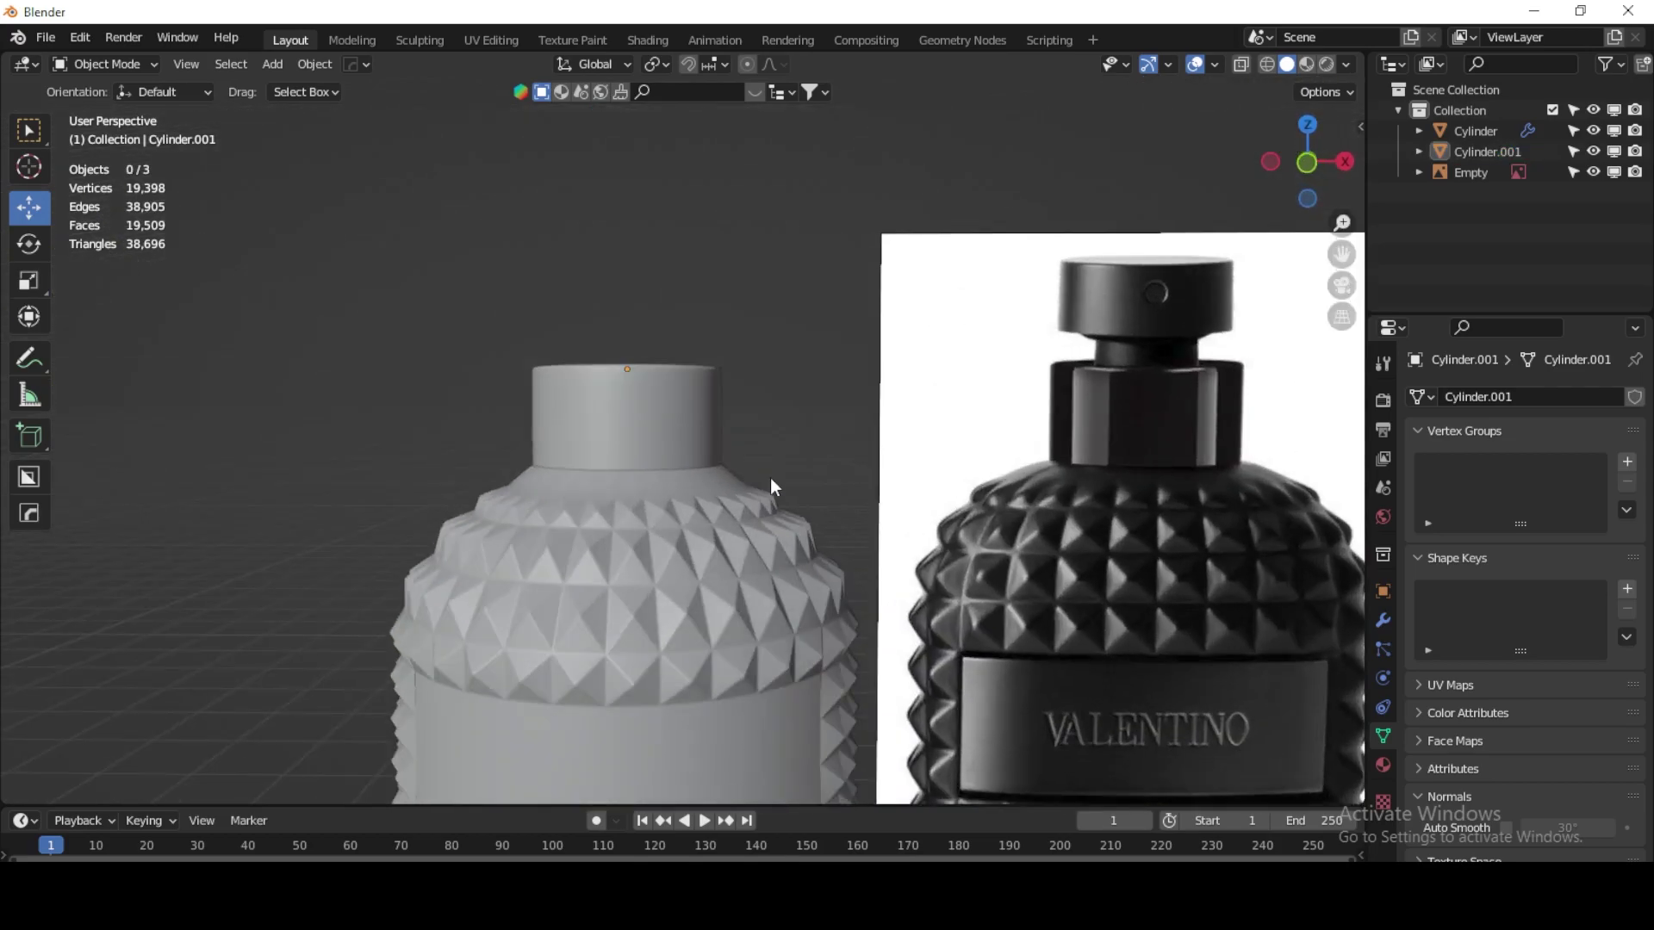
Step: Add a new cylinder and move it onto the reference bottle's cap in front view
{"action": "middle_click_drag", "start_coordinate": [770, 478], "coordinate": [634, 401], "text": "shift"}
{"action": "key", "text": "shift+a"}
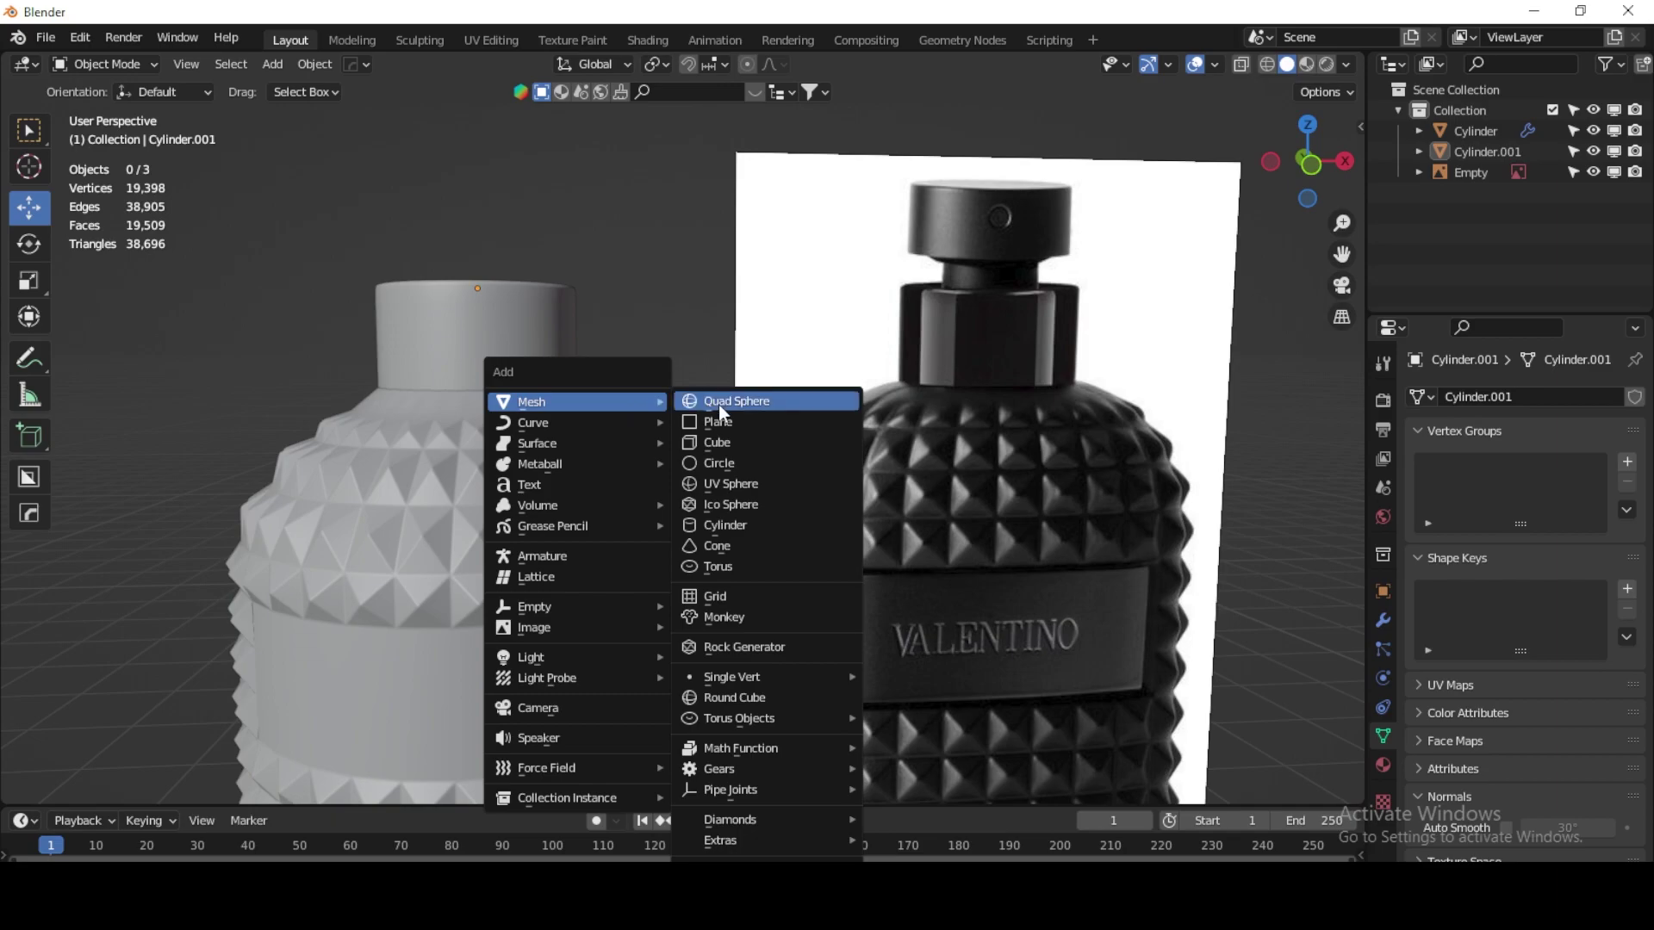
{"action": "left_click", "coordinate": [739, 524]}
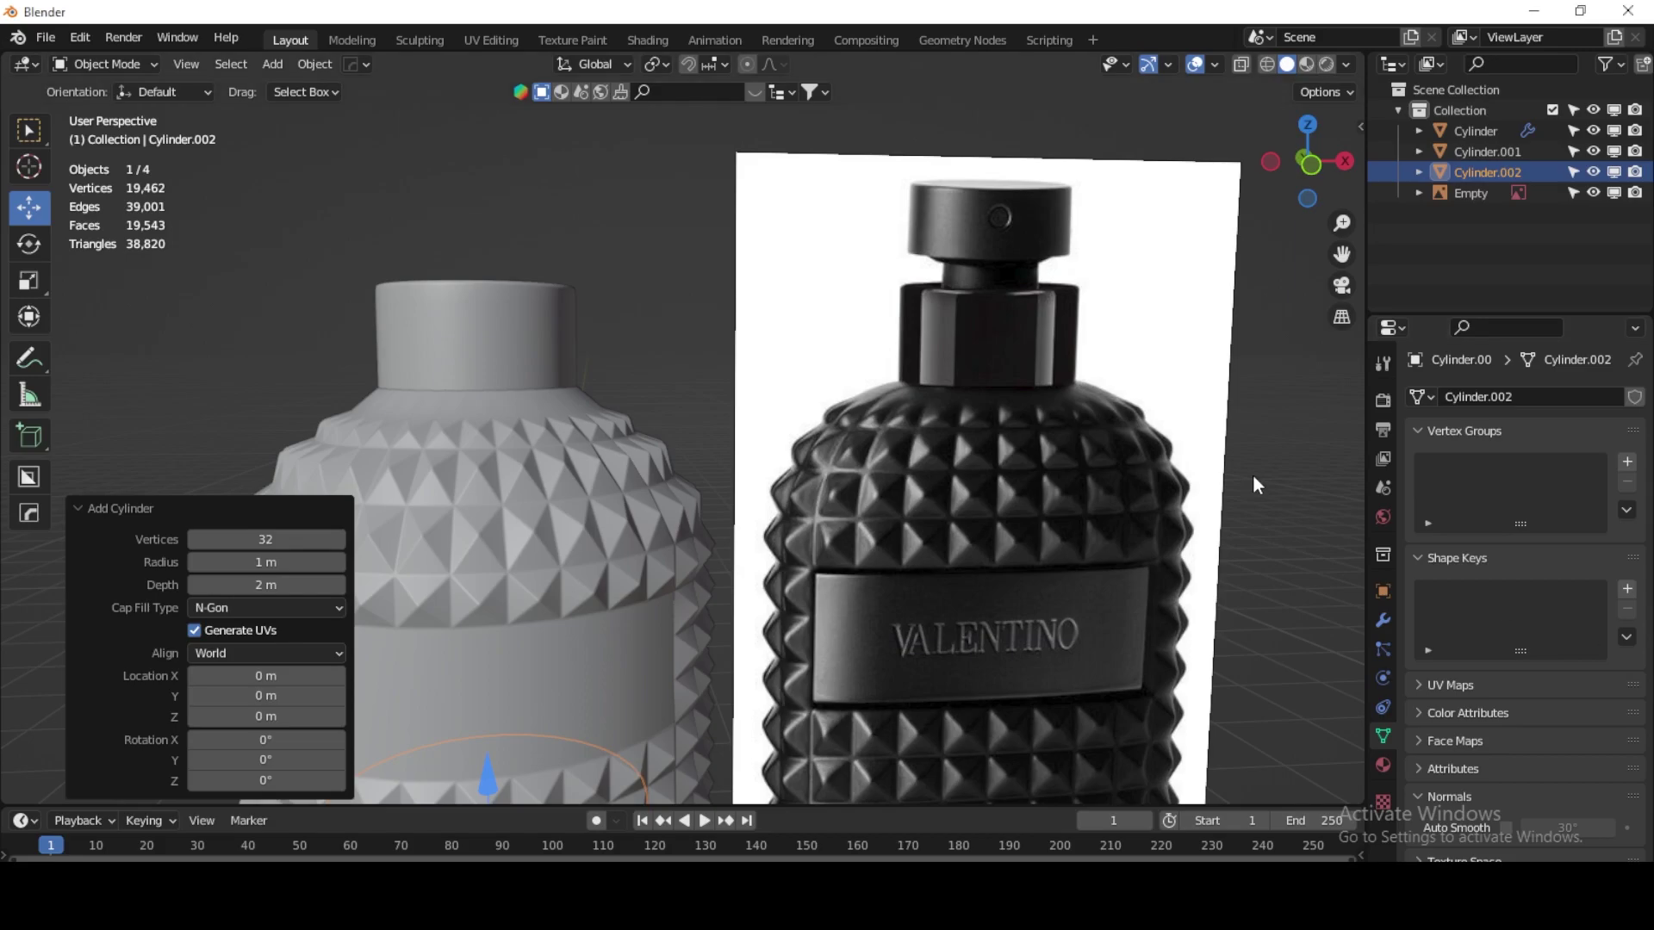
{"action": "scroll", "coordinate": [588, 618], "scroll_direction": "down", "scroll_amount": 3}
{"action": "left_click_drag", "start_coordinate": [566, 583], "coordinate": [598, 174]}
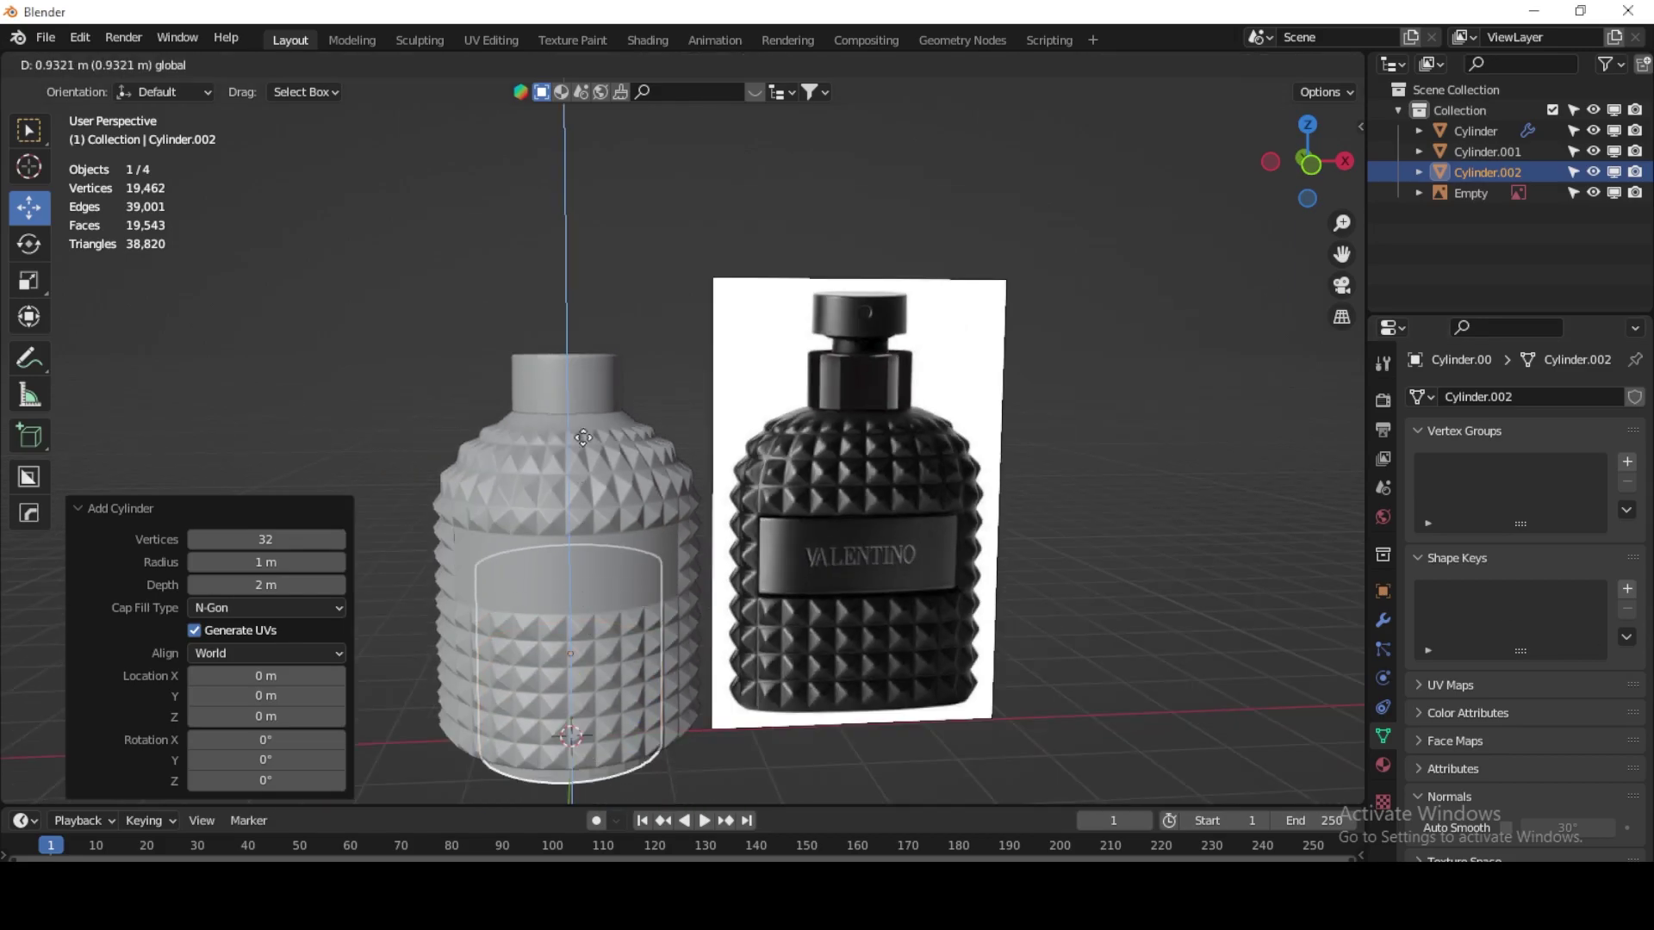
{"action": "left_click", "coordinate": [1311, 166]}
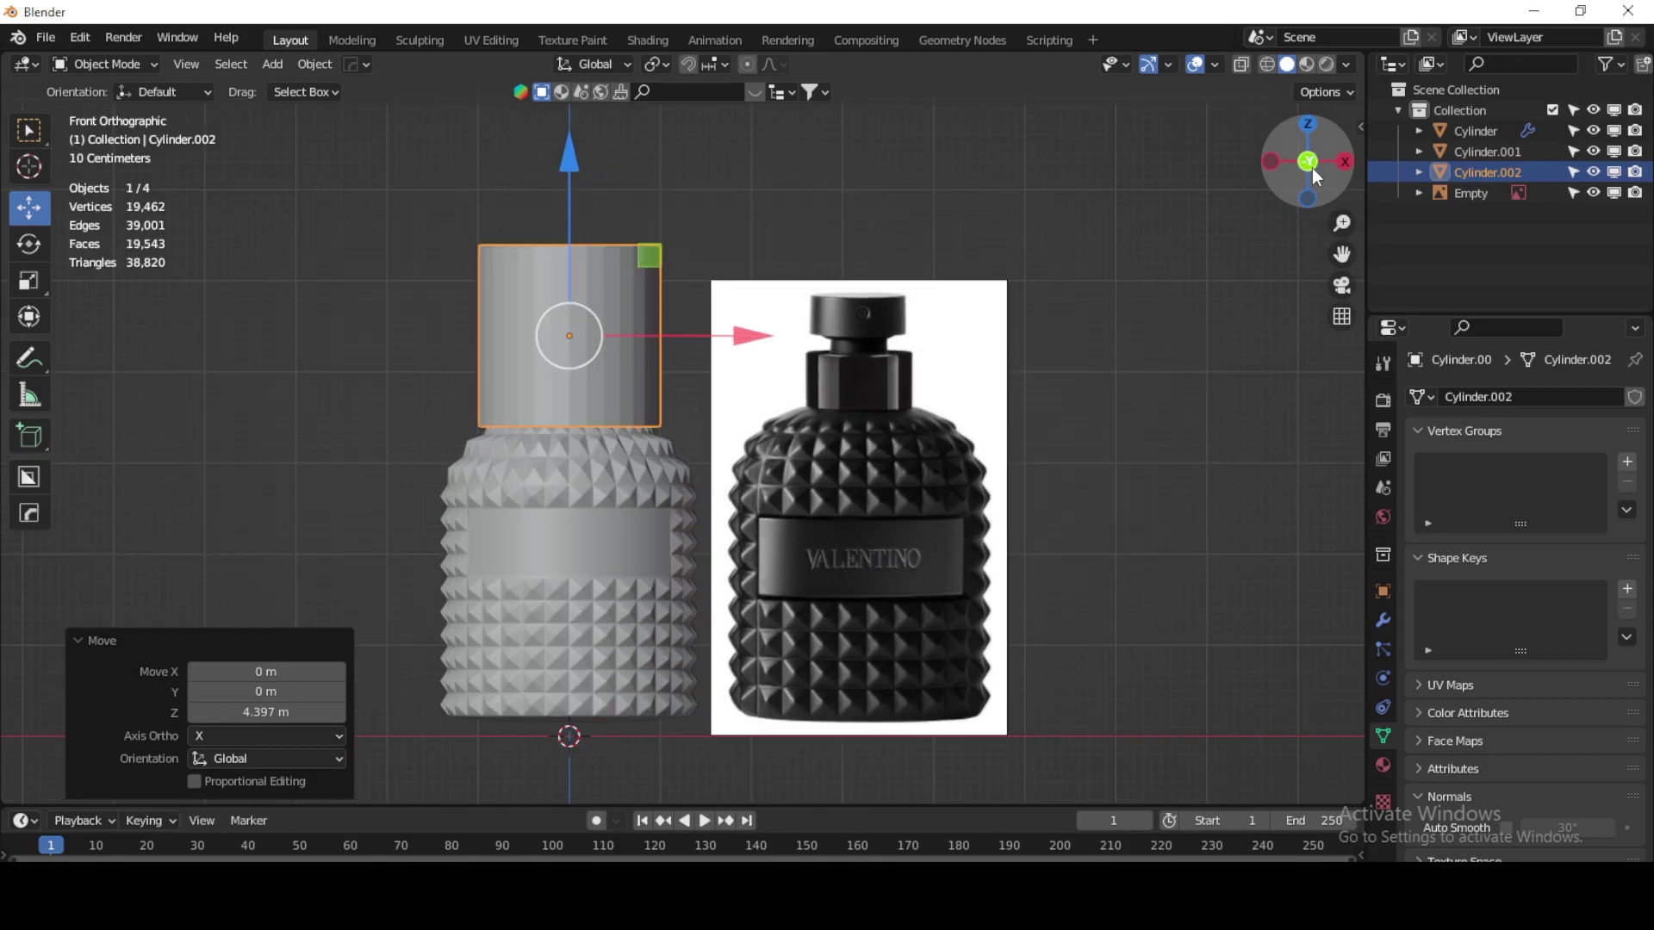
{"action": "scroll", "coordinate": [846, 224], "scroll_direction": "up", "scroll_amount": 3}
{"action": "scroll", "coordinate": [547, 243], "scroll_direction": "up", "scroll_amount": 2}
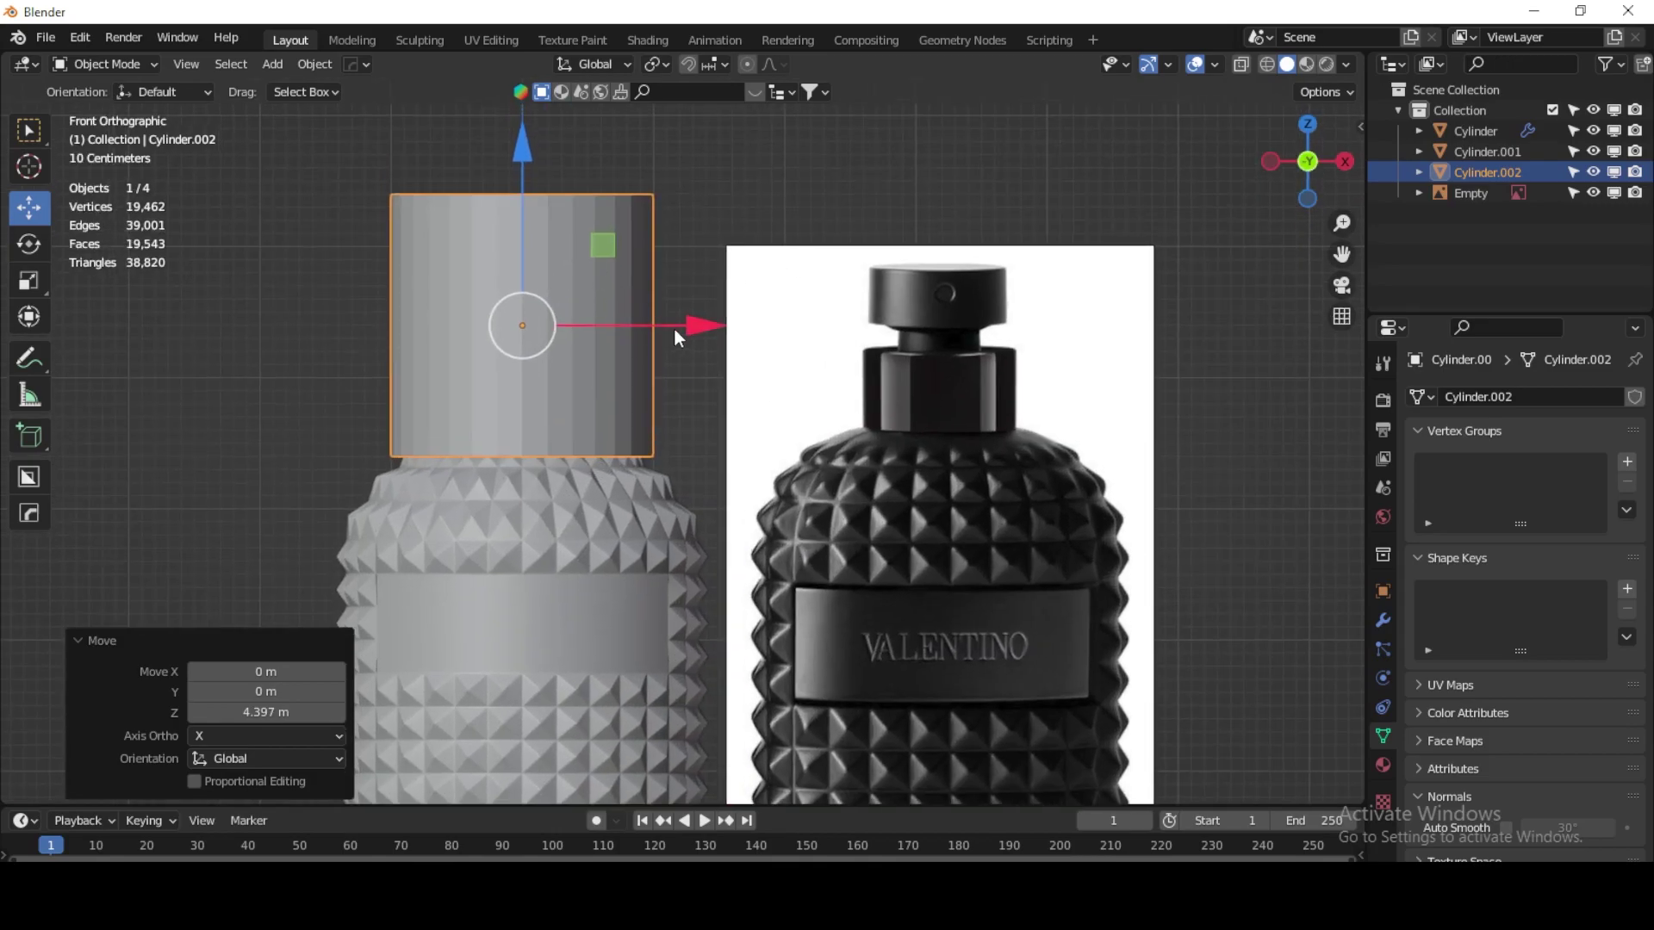
{"action": "left_click_drag", "start_coordinate": [690, 319], "coordinate": [1105, 288]}
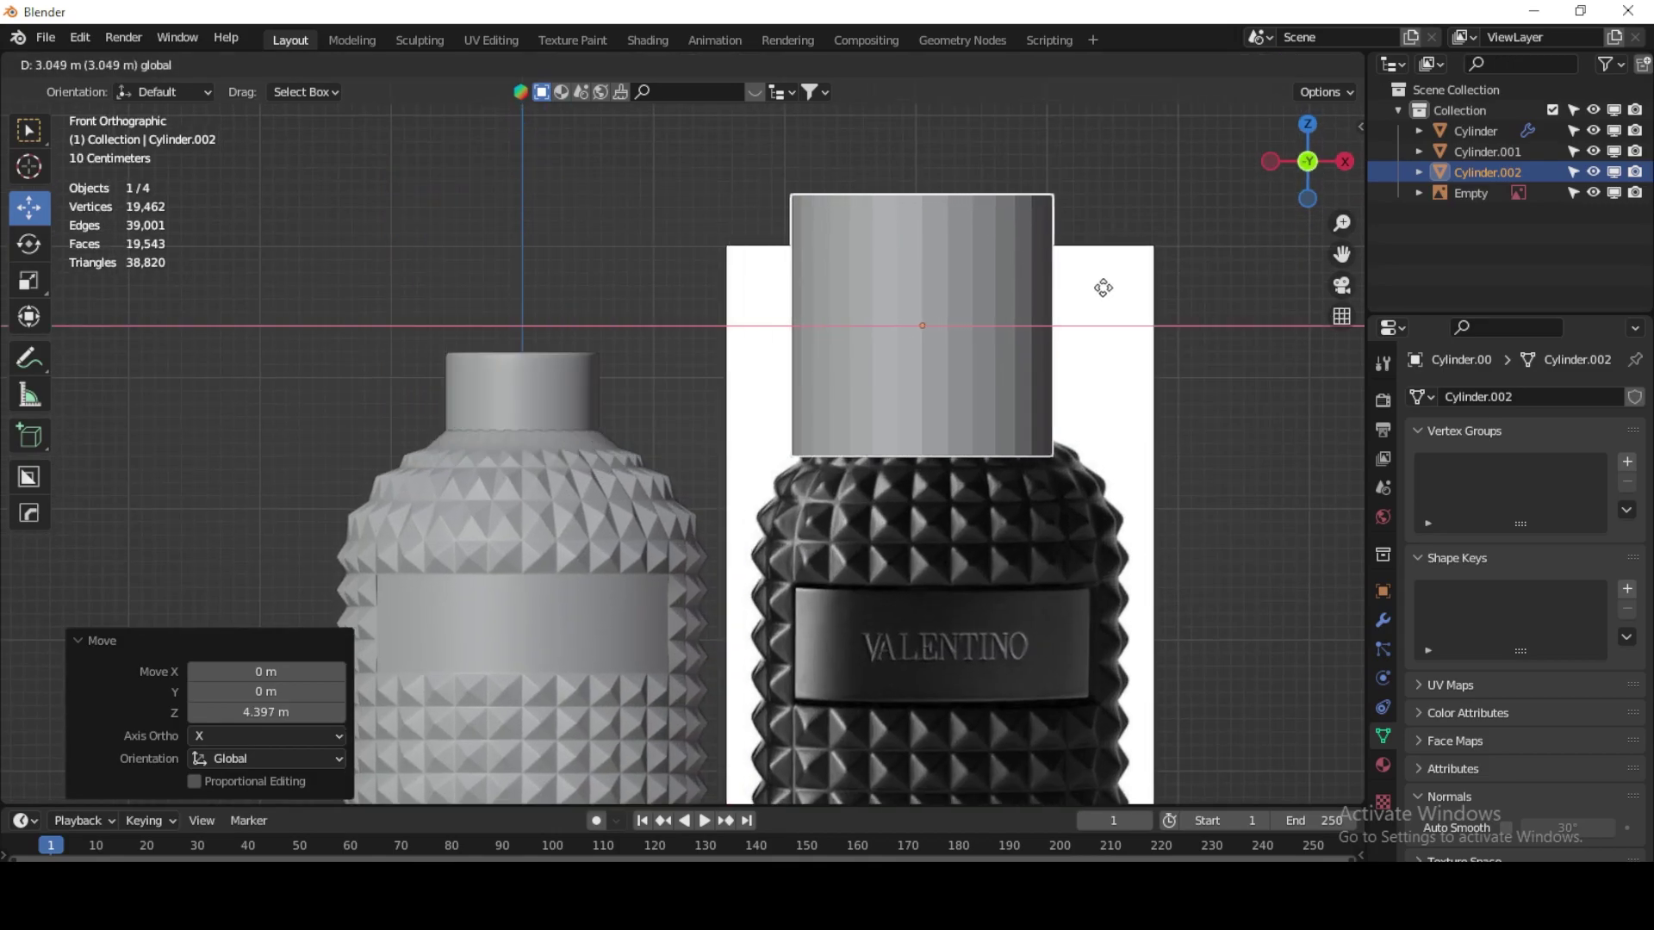
{"action": "scroll", "coordinate": [1039, 301], "scroll_direction": "up", "scroll_amount": 2}
{"action": "scroll", "coordinate": [1086, 324], "scroll_direction": "up", "scroll_amount": 2}
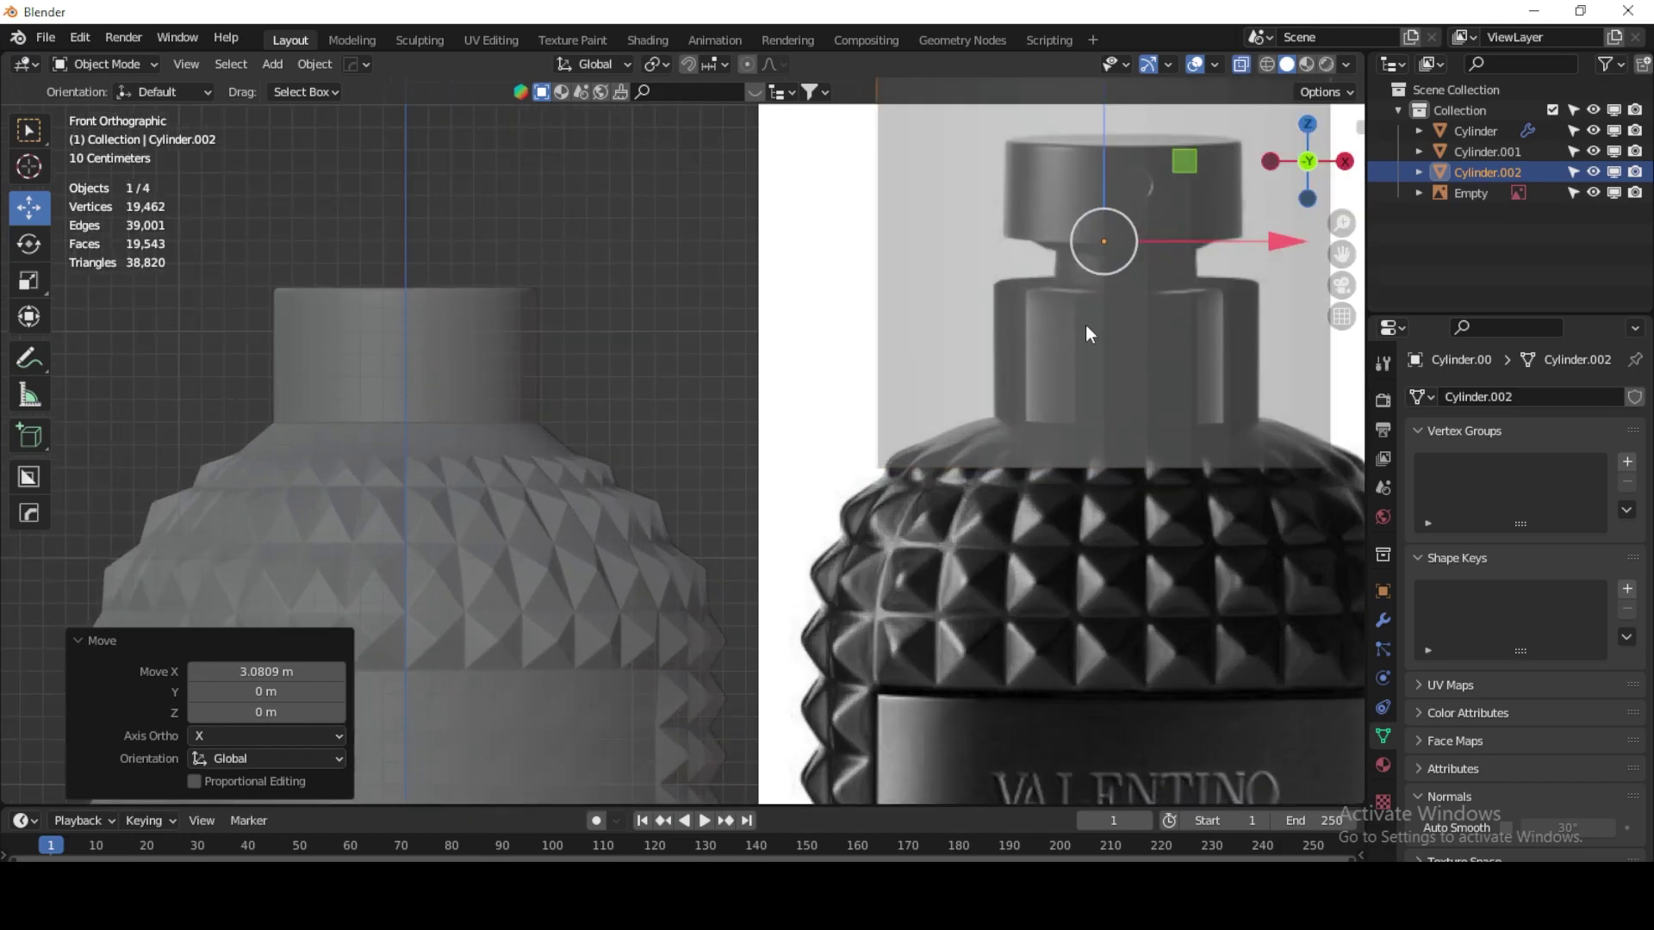
{"action": "middle_click_drag", "start_coordinate": [1085, 323], "coordinate": [516, 472], "text": "shift"}
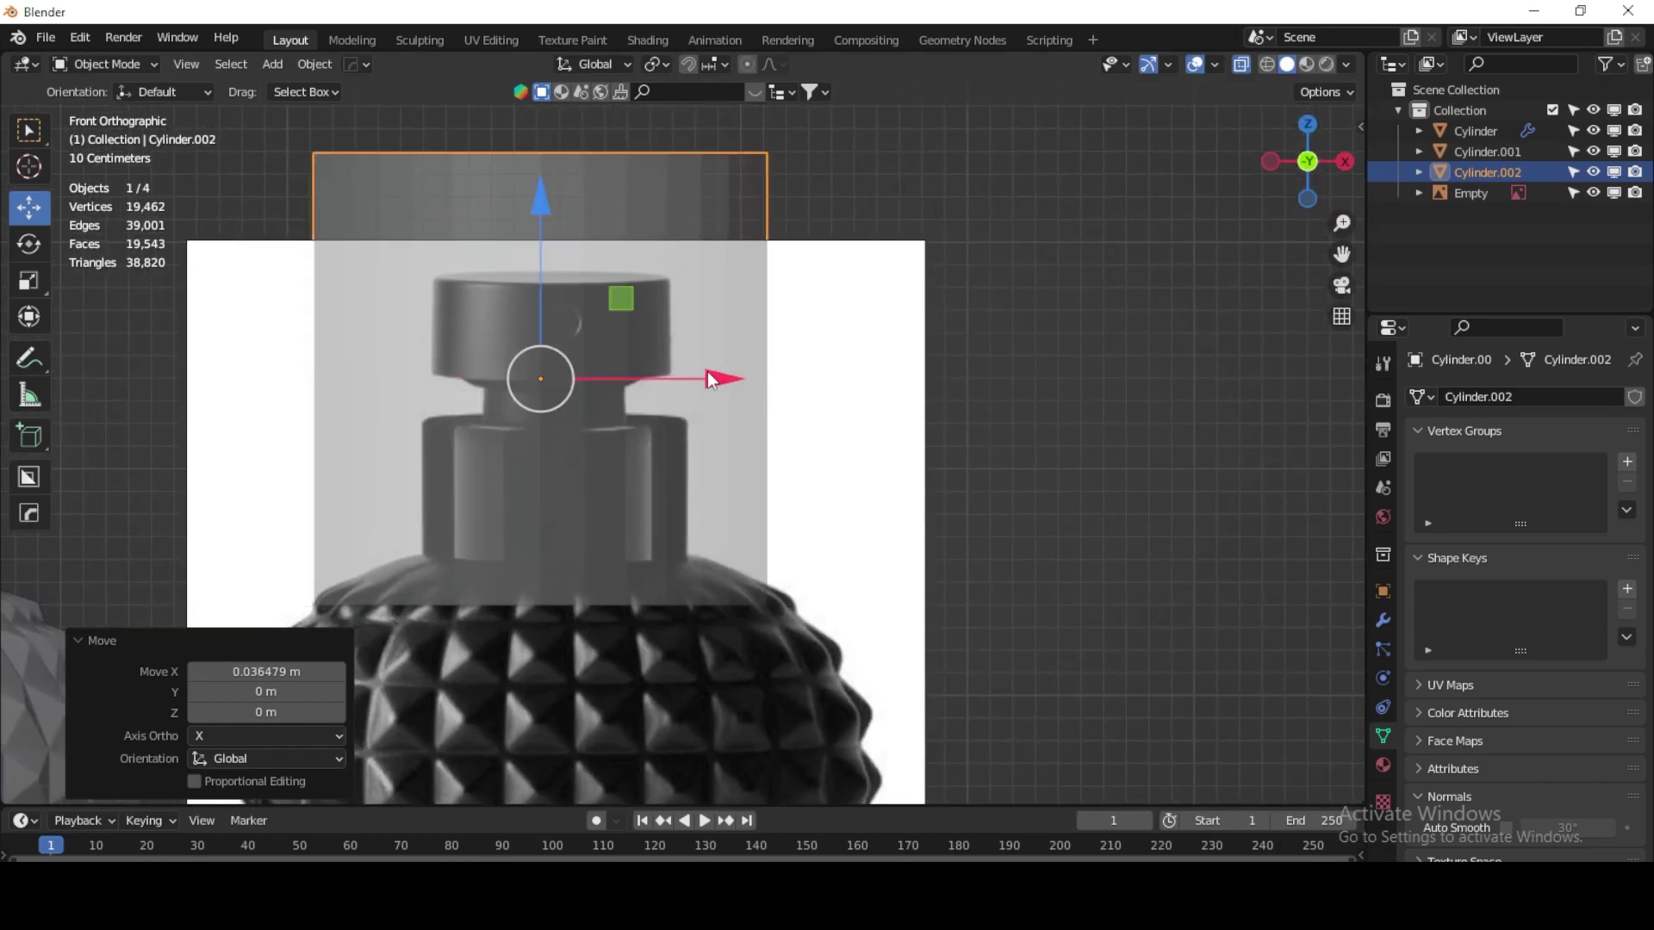
Step: Scale and shift the cylinder along X to fit the neck, finishing at scale 0.911
{"action": "key", "text": "s"}
{"action": "left_click", "coordinate": [763, 425]}
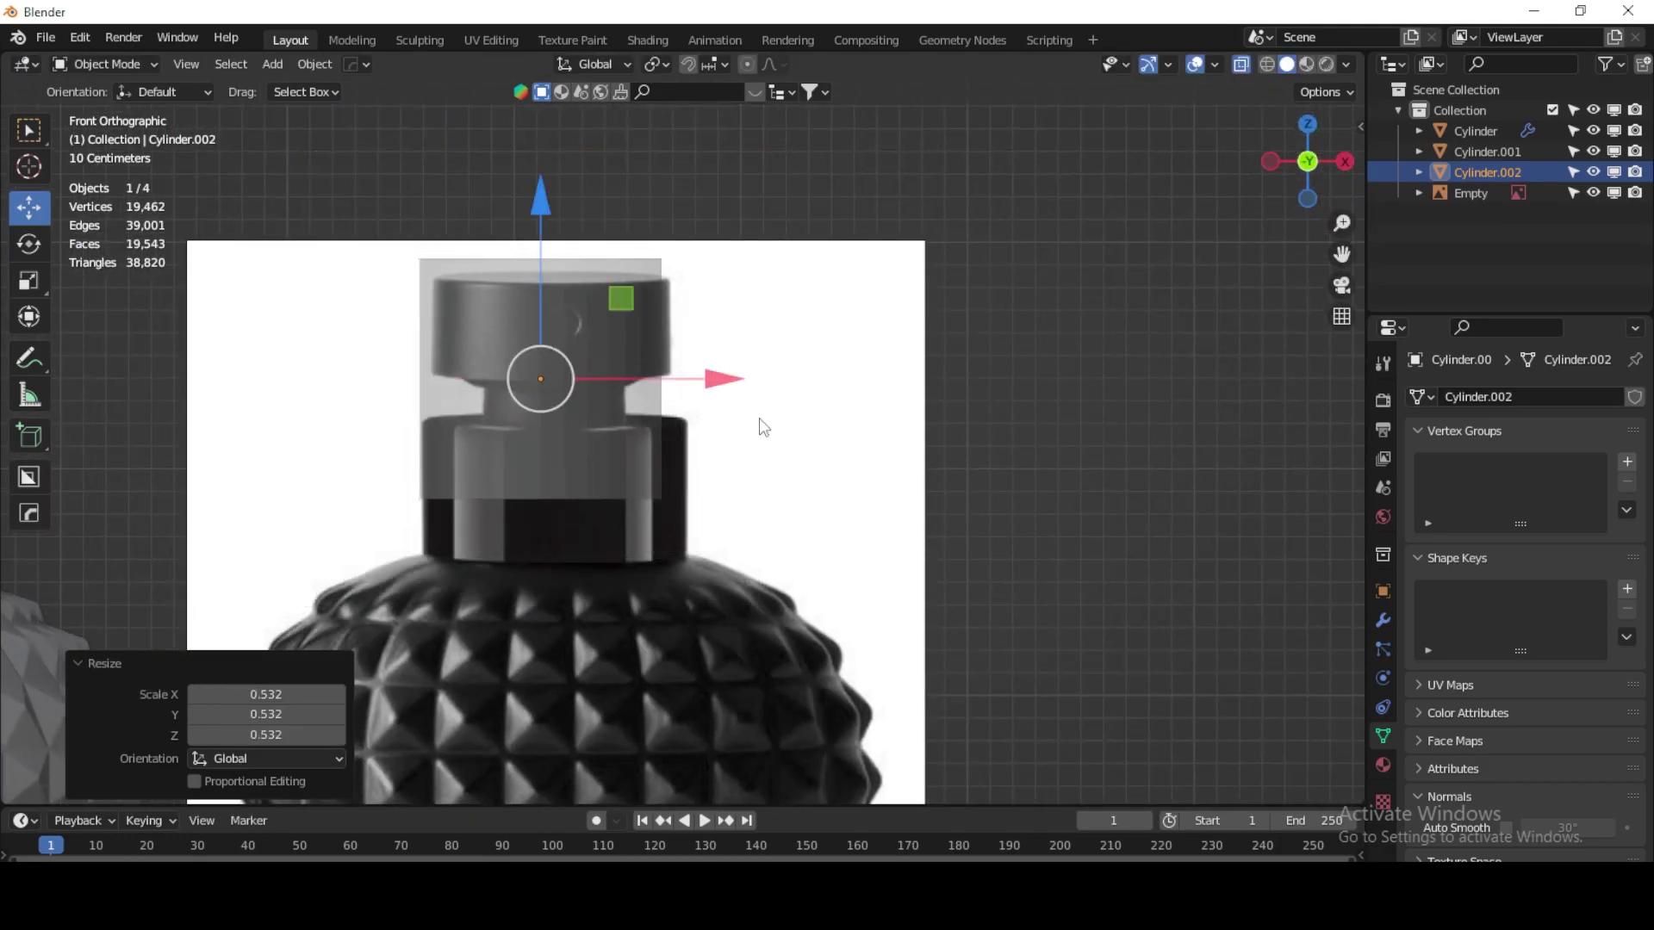
{"action": "key", "text": "g"}
{"action": "key", "text": "x"}
{"action": "left_click", "coordinate": [687, 377]}
{"action": "key", "text": "s"}
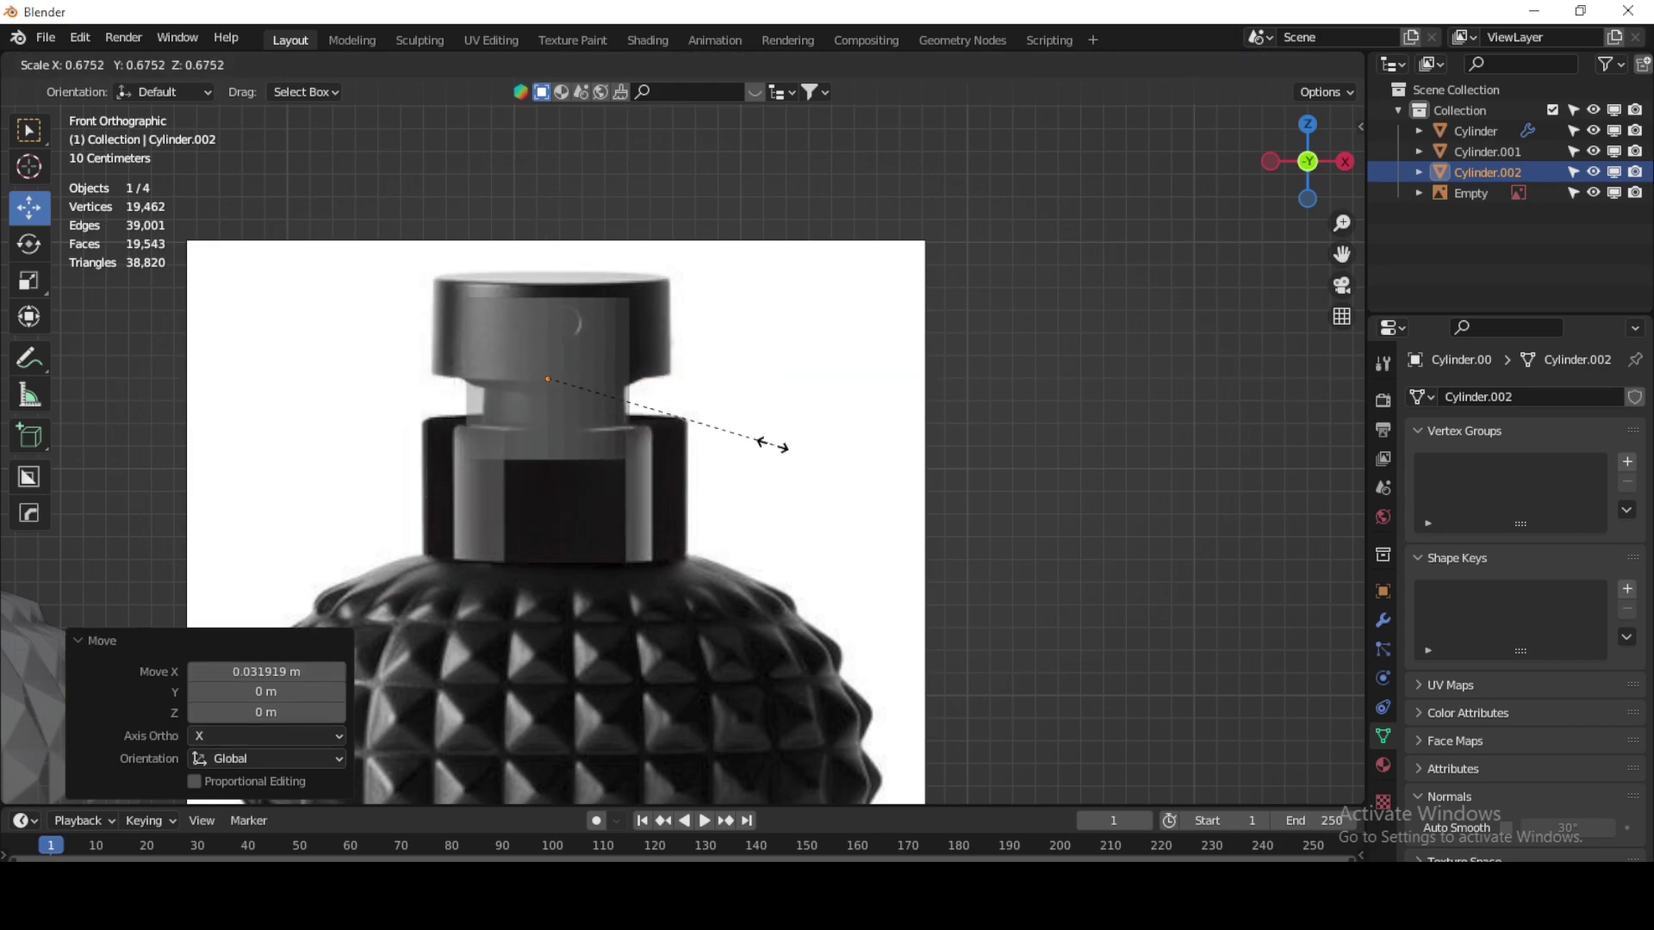
{"action": "left_click", "coordinate": [766, 450]}
{"action": "key", "text": "g"}
{"action": "key", "text": "x"}
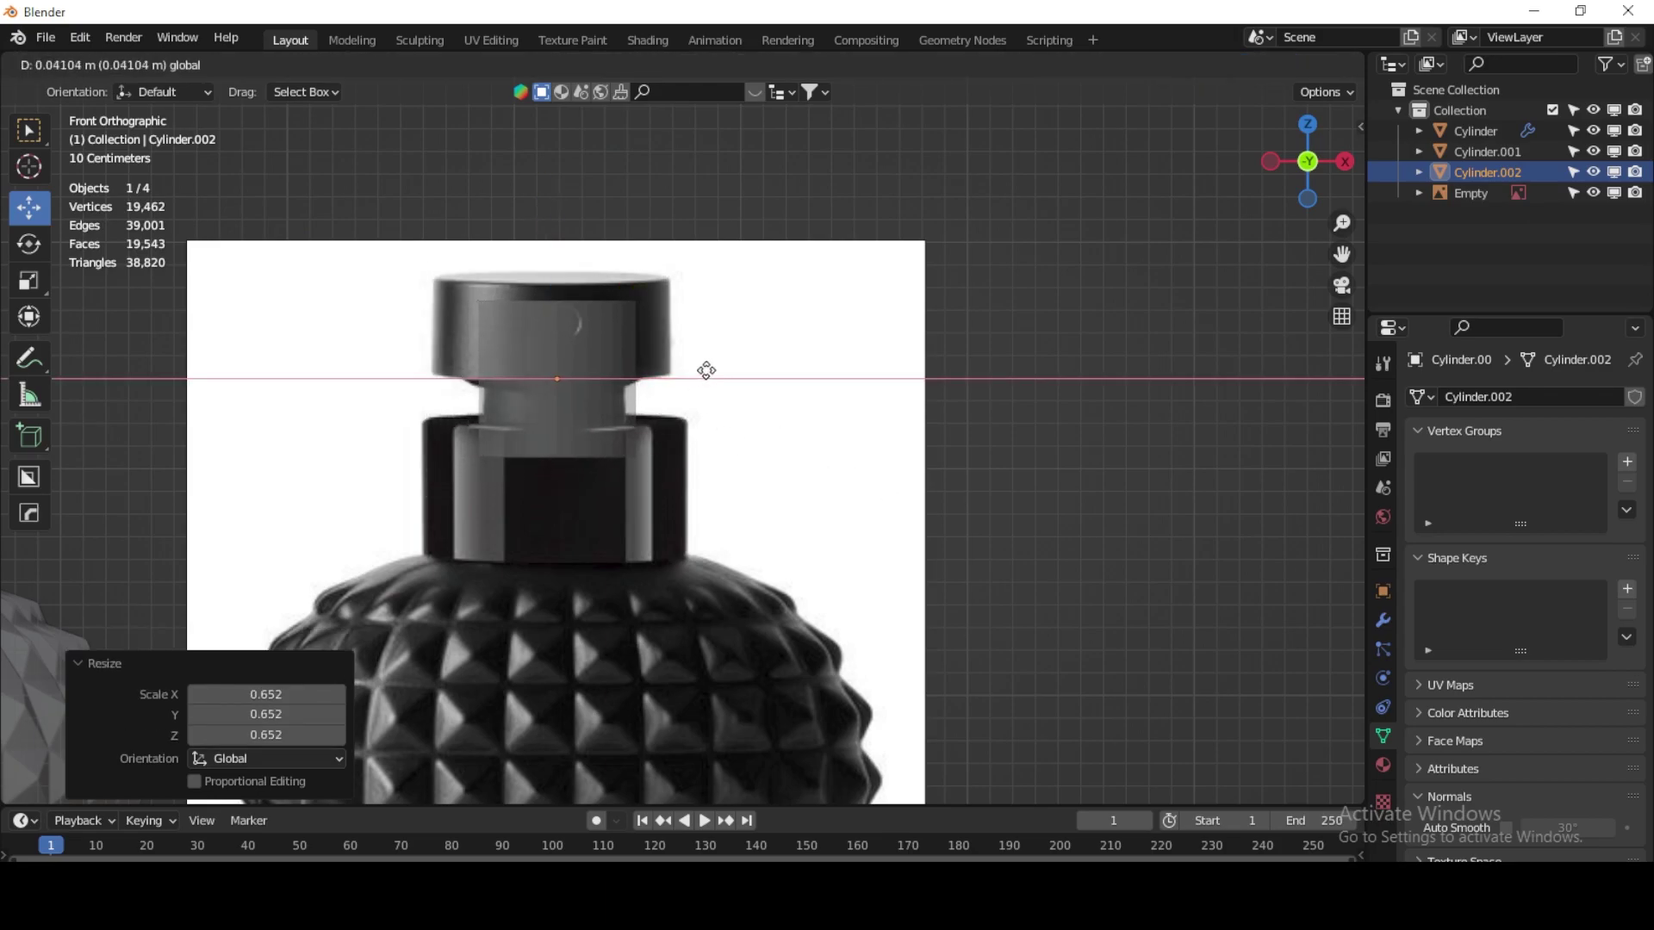
{"action": "left_click", "coordinate": [704, 370]}
{"action": "scroll", "coordinate": [704, 370], "scroll_direction": "up", "scroll_amount": 3}
{"action": "key", "text": "s"}
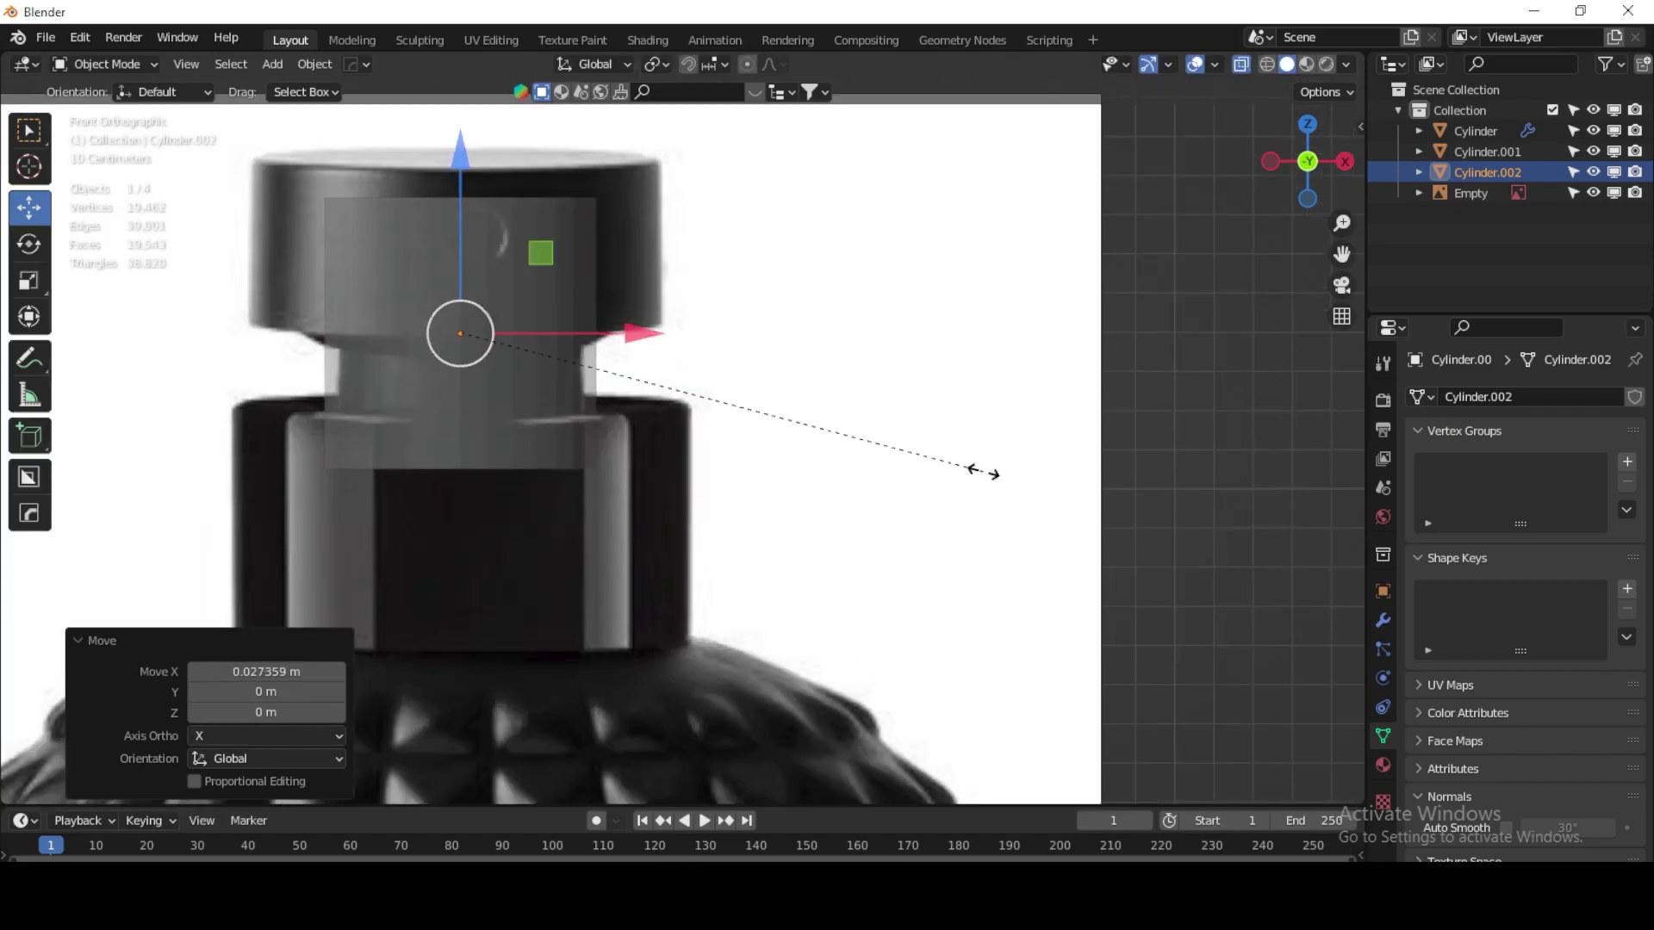
{"action": "left_click", "coordinate": [930, 459]}
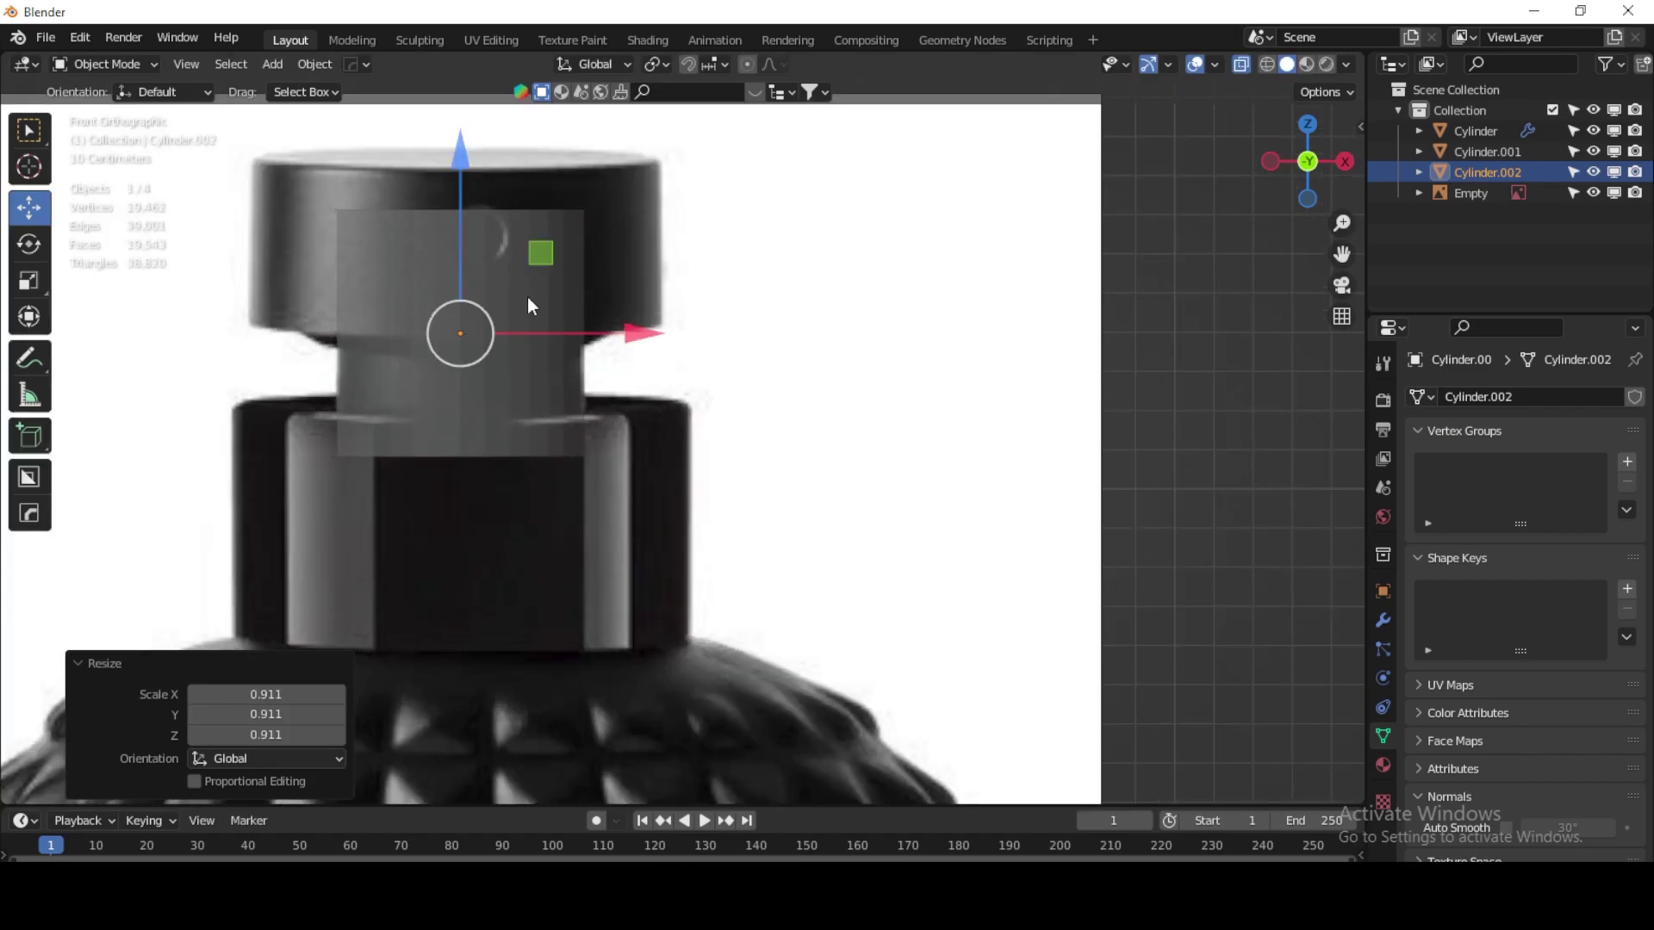
Step: In Edit Mode, move the top and bottom edge rings to the neck's upper and lower limits
{"action": "left_click", "coordinate": [127, 61]}
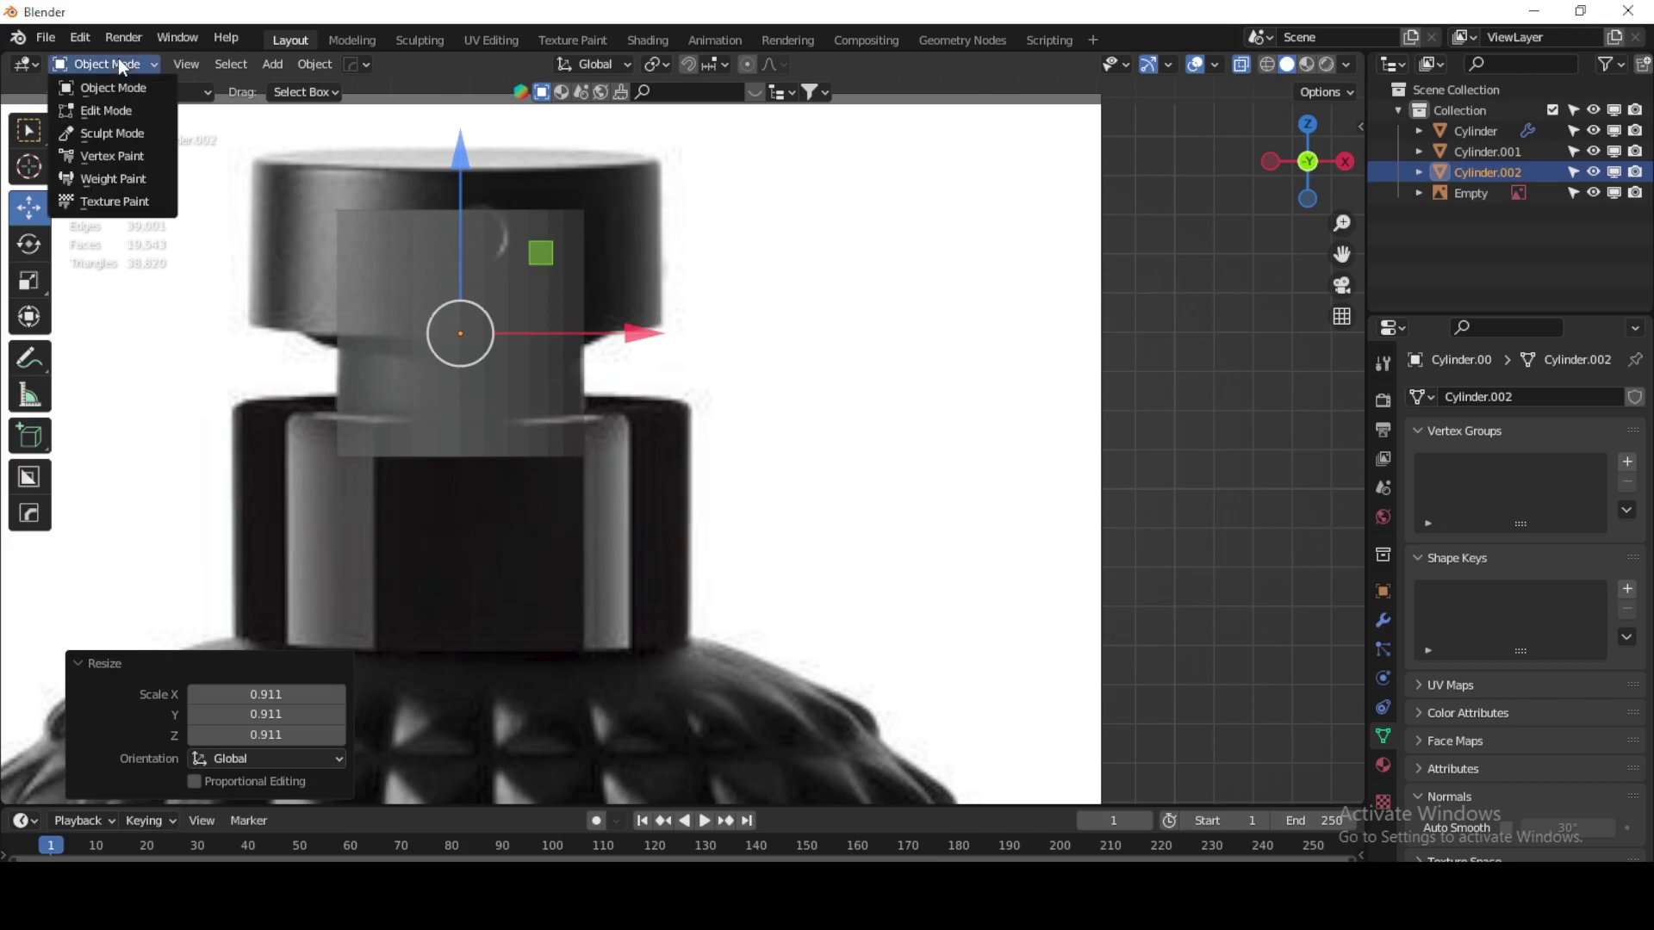
{"action": "left_click", "coordinate": [110, 107]}
{"action": "left_click_drag", "start_coordinate": [668, 136], "coordinate": [207, 284]}
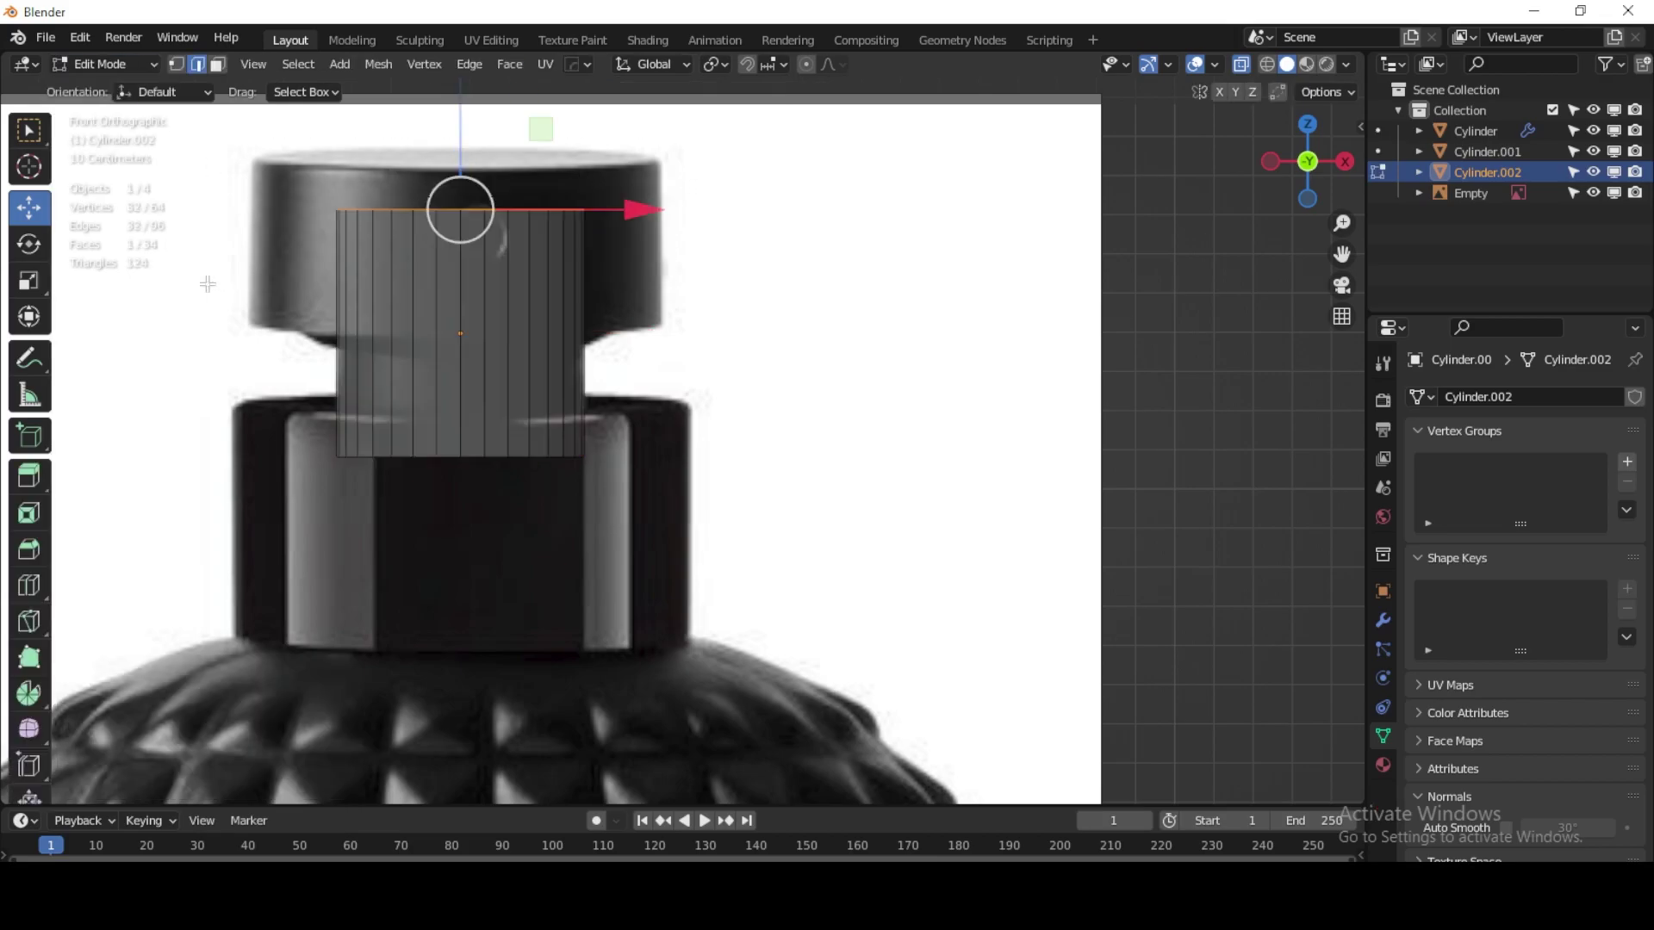
{"action": "left_click_drag", "start_coordinate": [474, 125], "coordinate": [474, 272]}
{"action": "left_click_drag", "start_coordinate": [758, 548], "coordinate": [250, 431]}
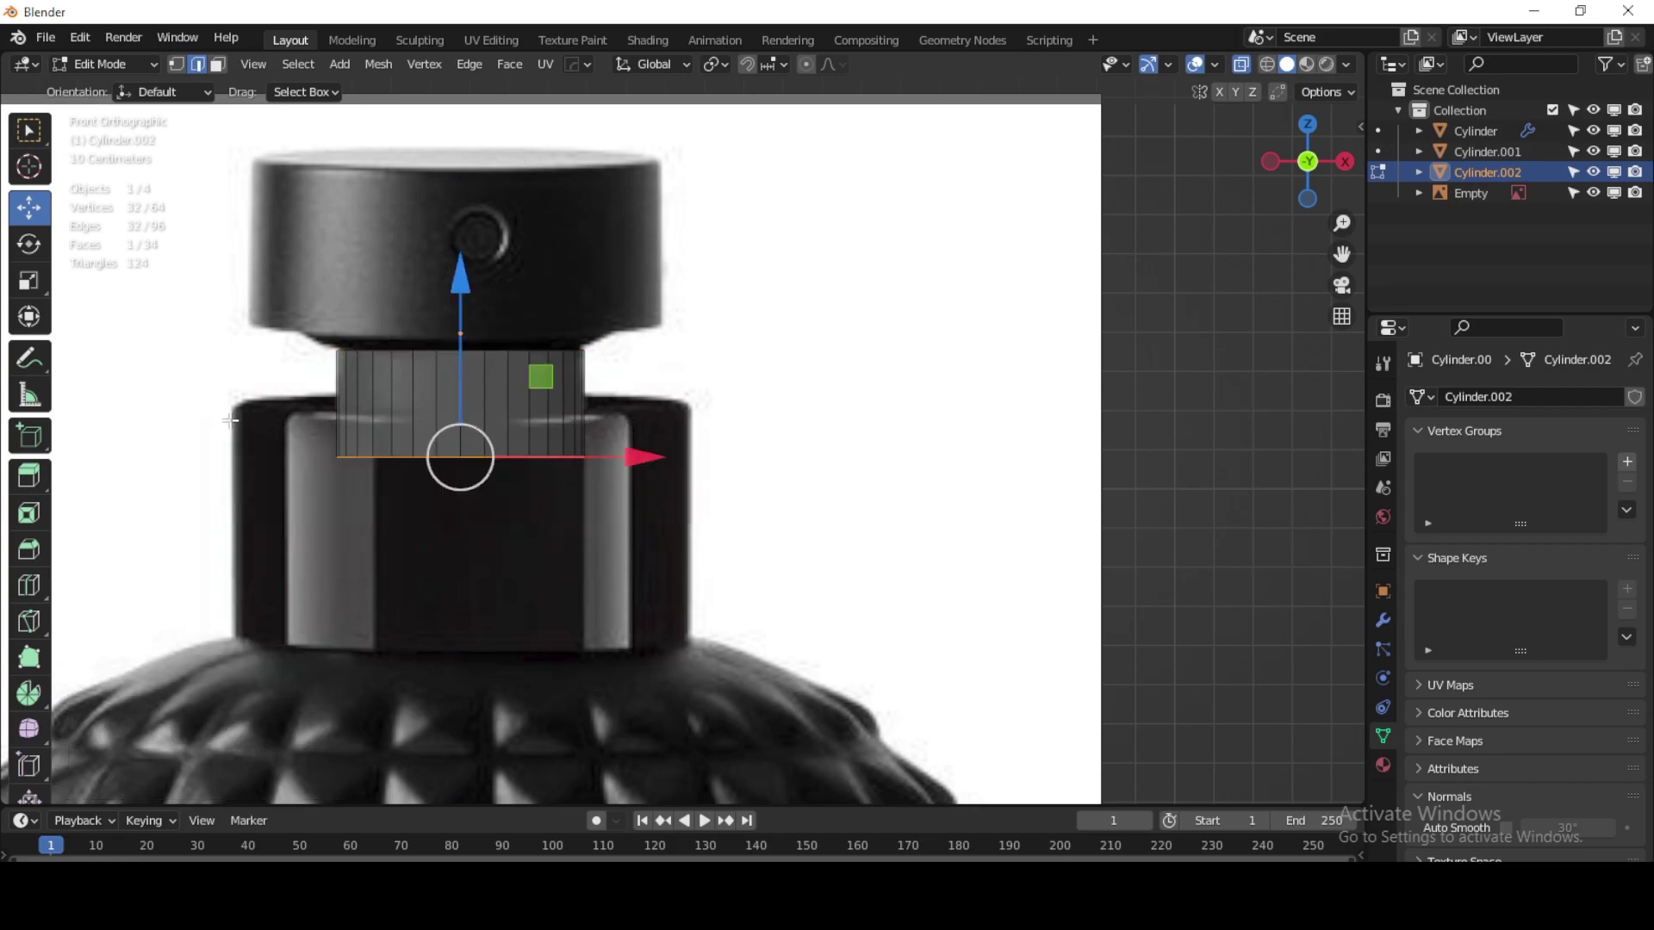
{"action": "left_click_drag", "start_coordinate": [453, 310], "coordinate": [477, 254]}
Step: Delete both end faces of the ring so it is open-ended
{"action": "middle_click_drag", "start_coordinate": [536, 465], "coordinate": [613, 401]}
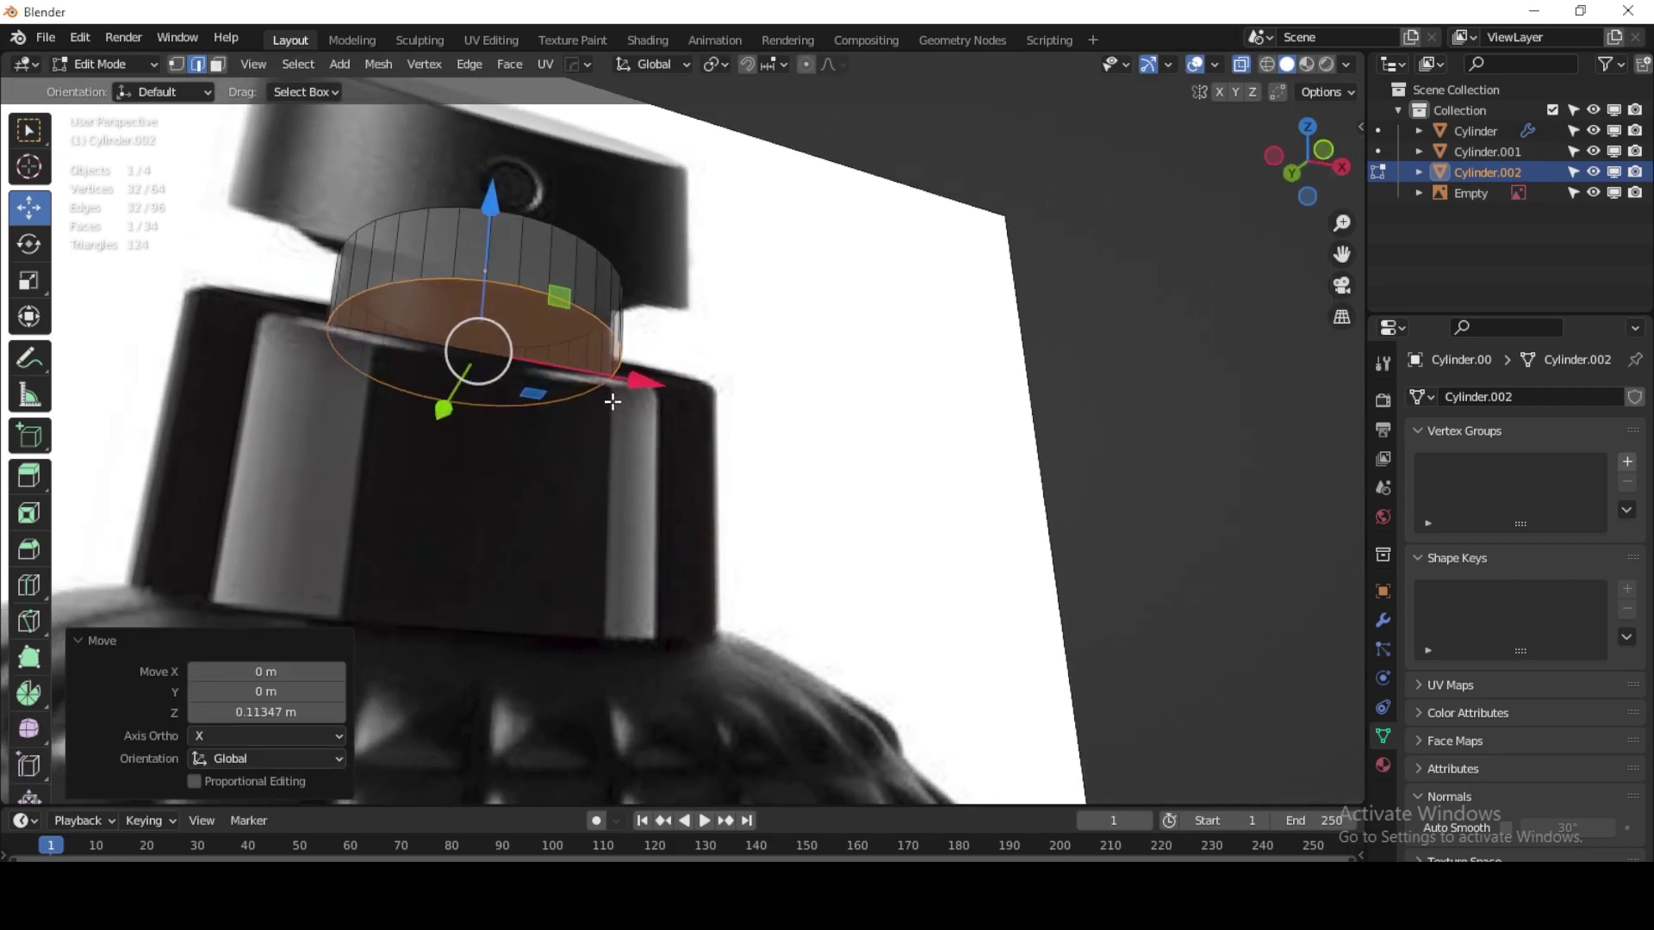
{"action": "left_click", "coordinate": [217, 65]}
{"action": "left_click", "coordinate": [437, 307]}
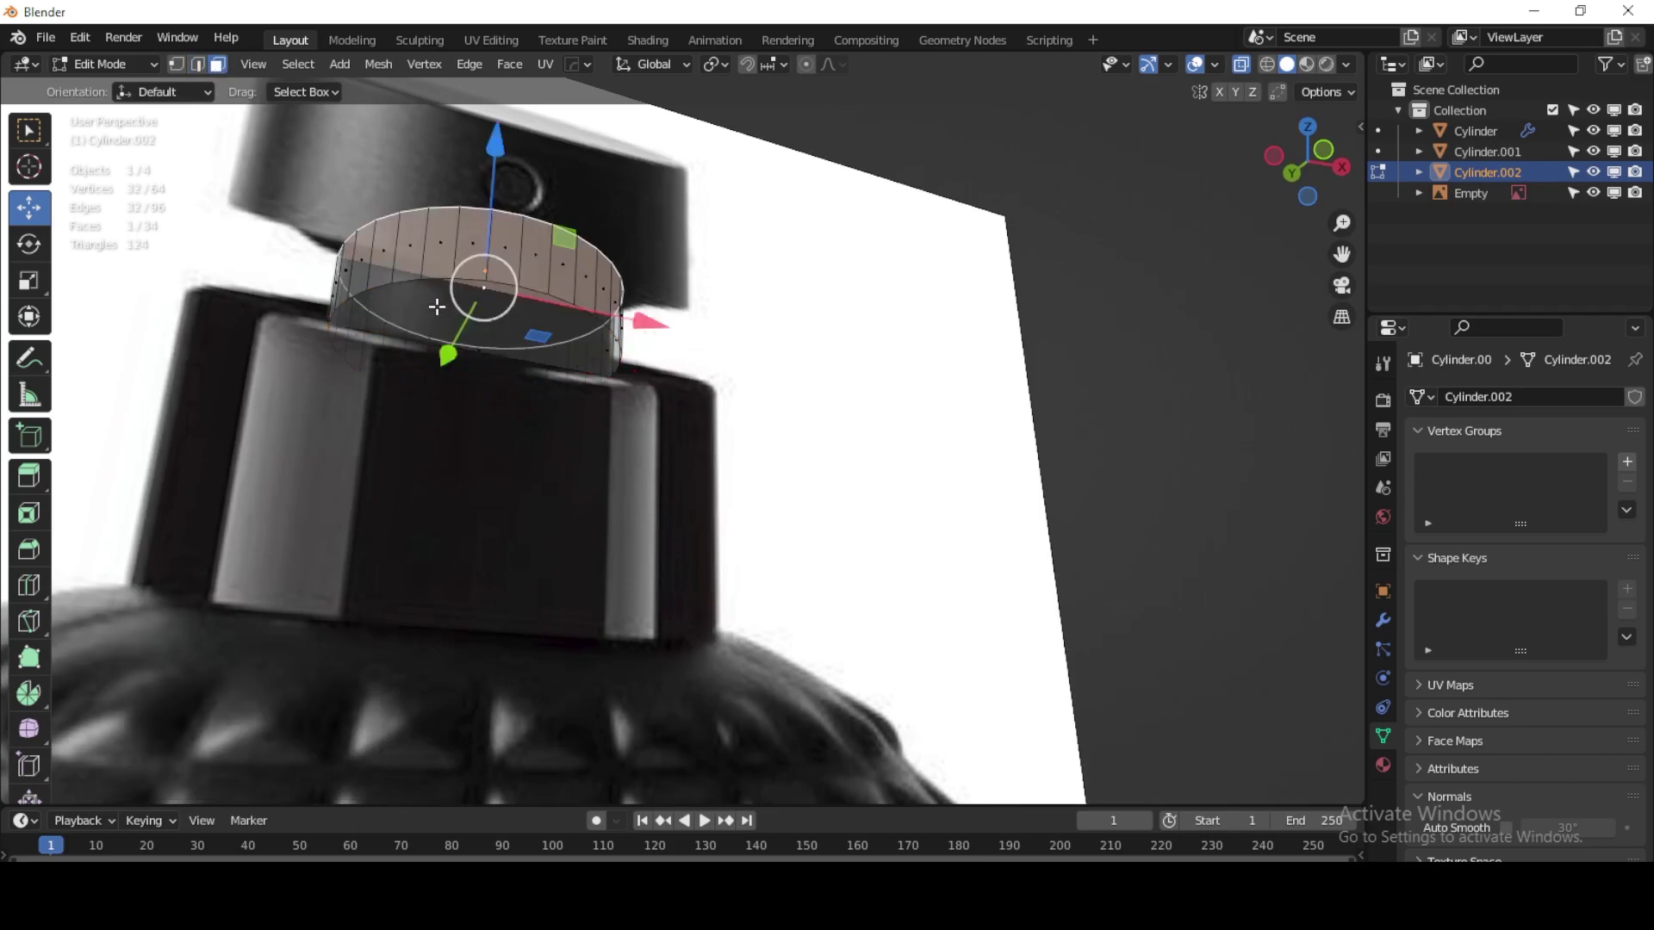
{"action": "key", "text": "x"}
{"action": "left_click", "coordinate": [436, 310]}
{"action": "left_click", "coordinate": [457, 381]}
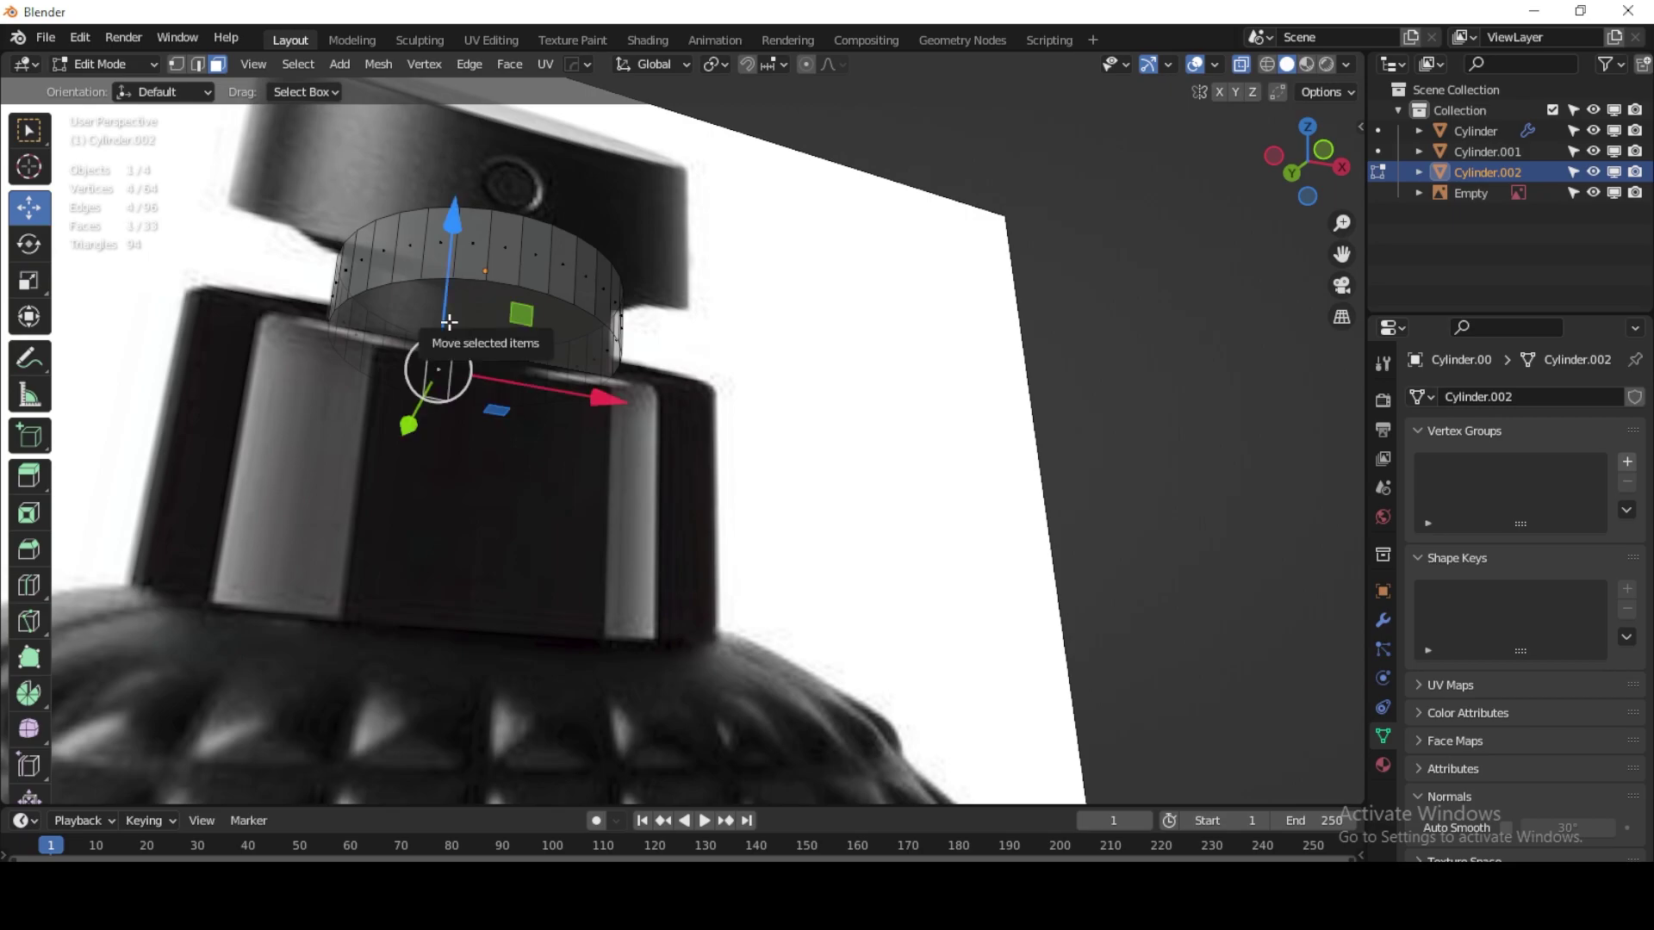
{"action": "left_click", "coordinate": [449, 322]}
{"action": "key", "text": "x"}
{"action": "left_click", "coordinate": [451, 317]}
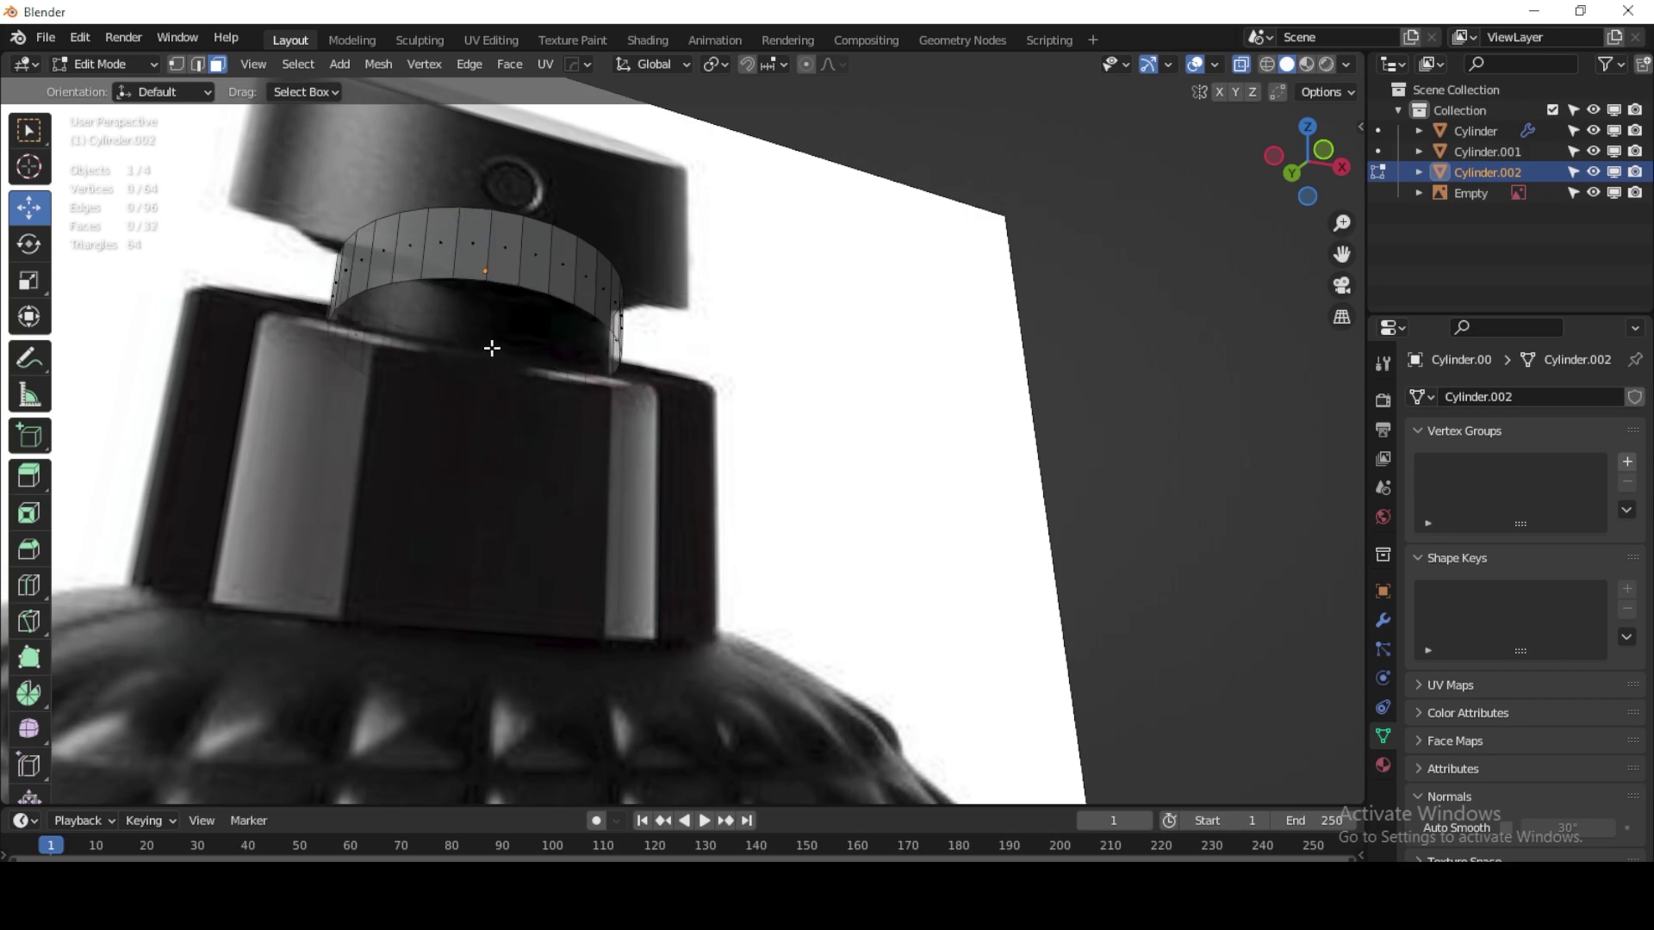
Step: Reframe the cap in Object Mode, then re-enter Edit Mode and select the ring's top edge loop
{"action": "left_click", "coordinate": [146, 69]}
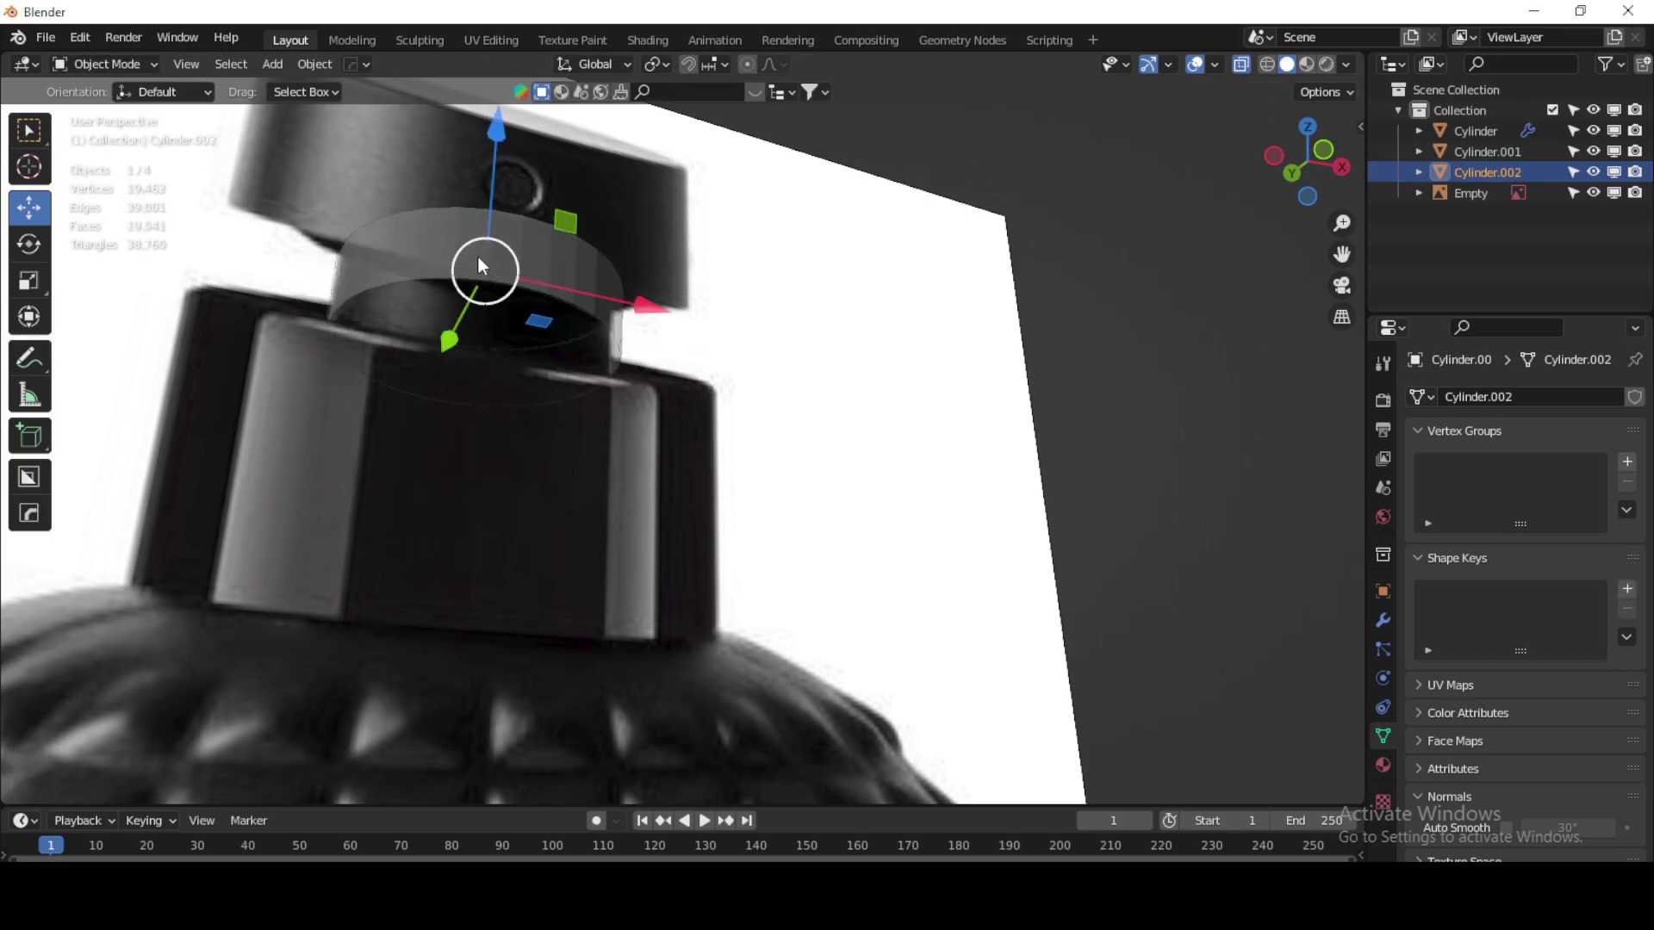
{"action": "scroll", "coordinate": [549, 345], "scroll_direction": "down", "scroll_amount": 5}
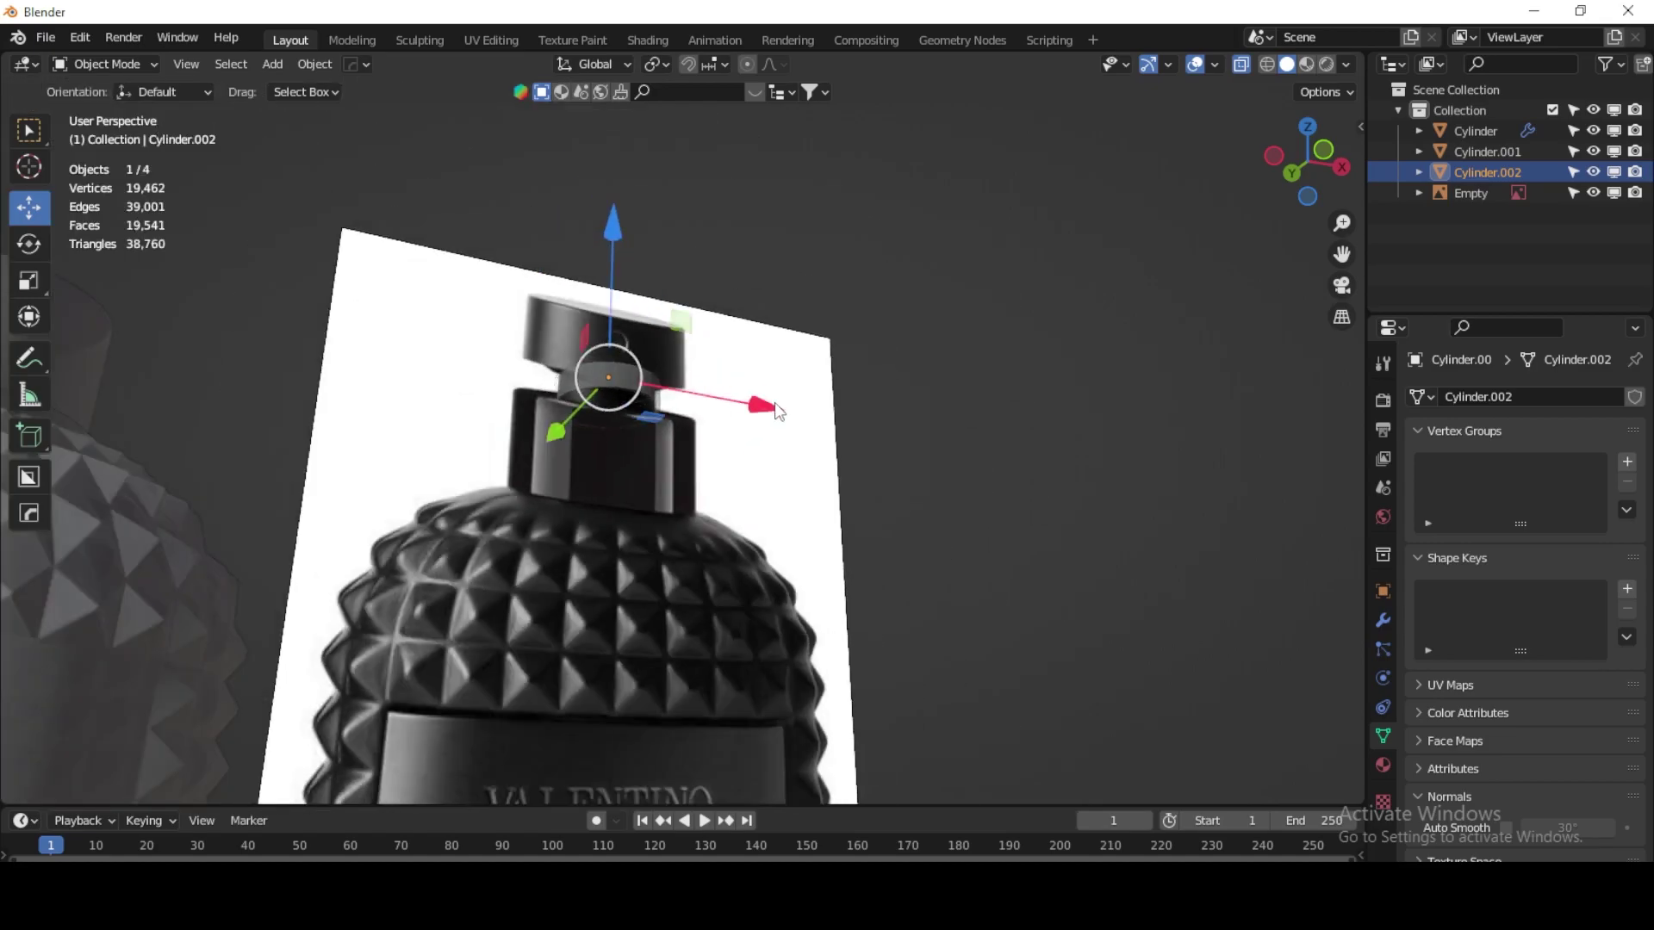
{"action": "left_click_drag", "start_coordinate": [1282, 167], "coordinate": [686, 391]}
{"action": "scroll", "coordinate": [686, 391], "scroll_direction": "up", "scroll_amount": 3}
{"action": "scroll", "coordinate": [430, 366], "scroll_direction": "up", "scroll_amount": 3}
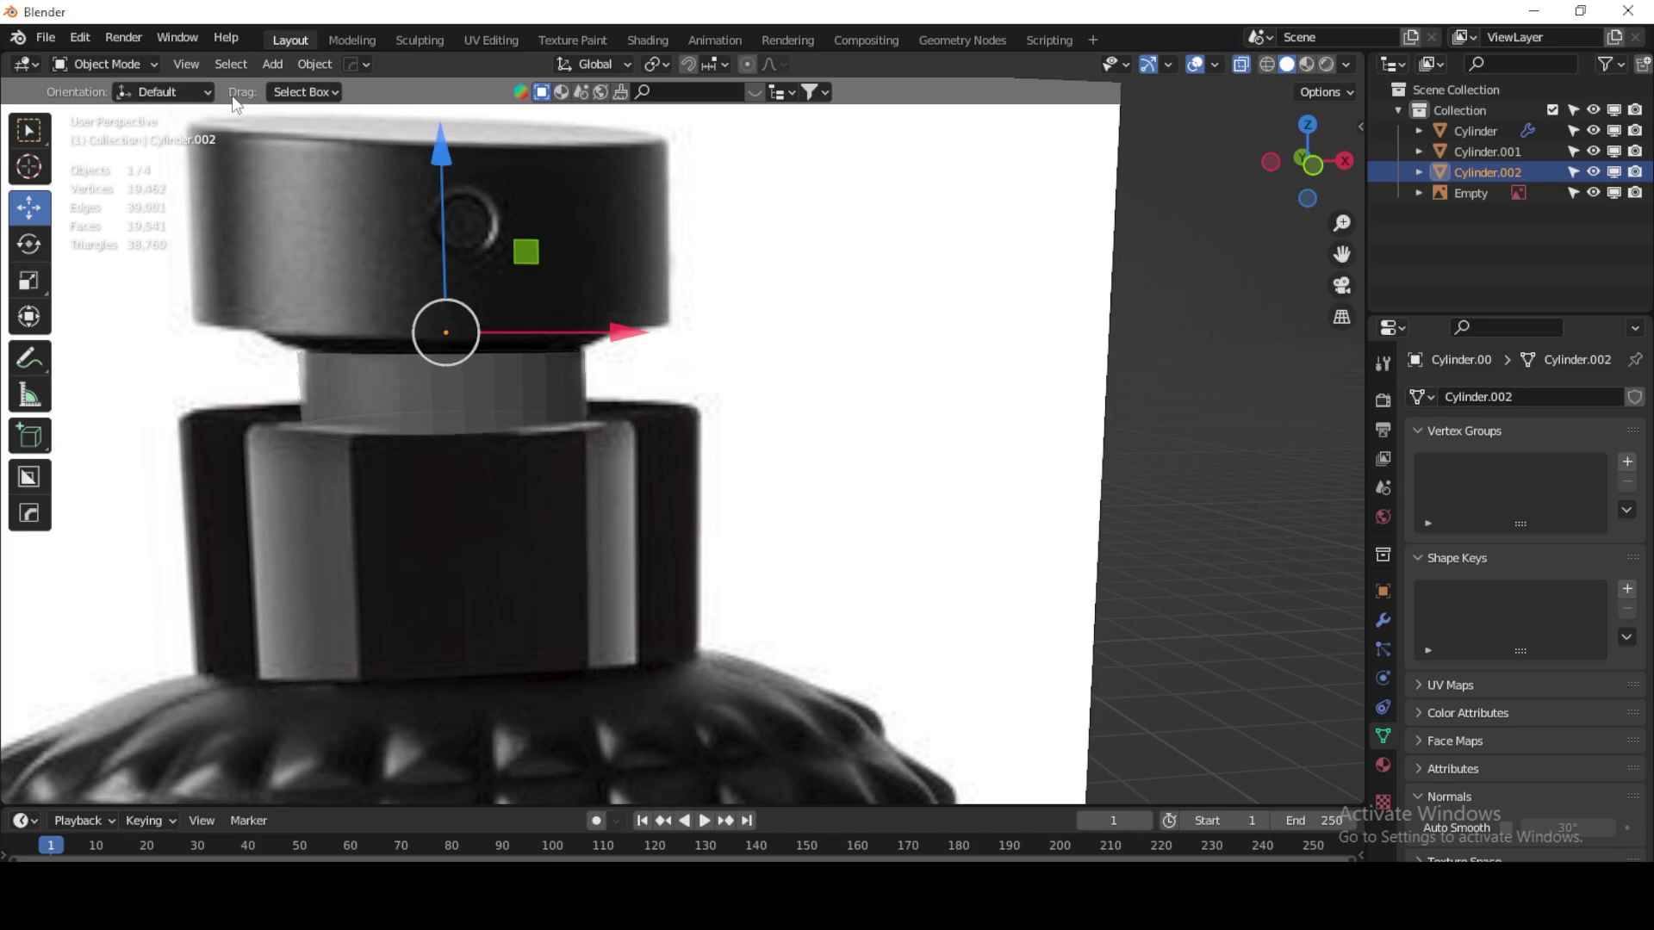
{"action": "left_click", "coordinate": [138, 64]}
{"action": "left_click", "coordinate": [132, 111]}
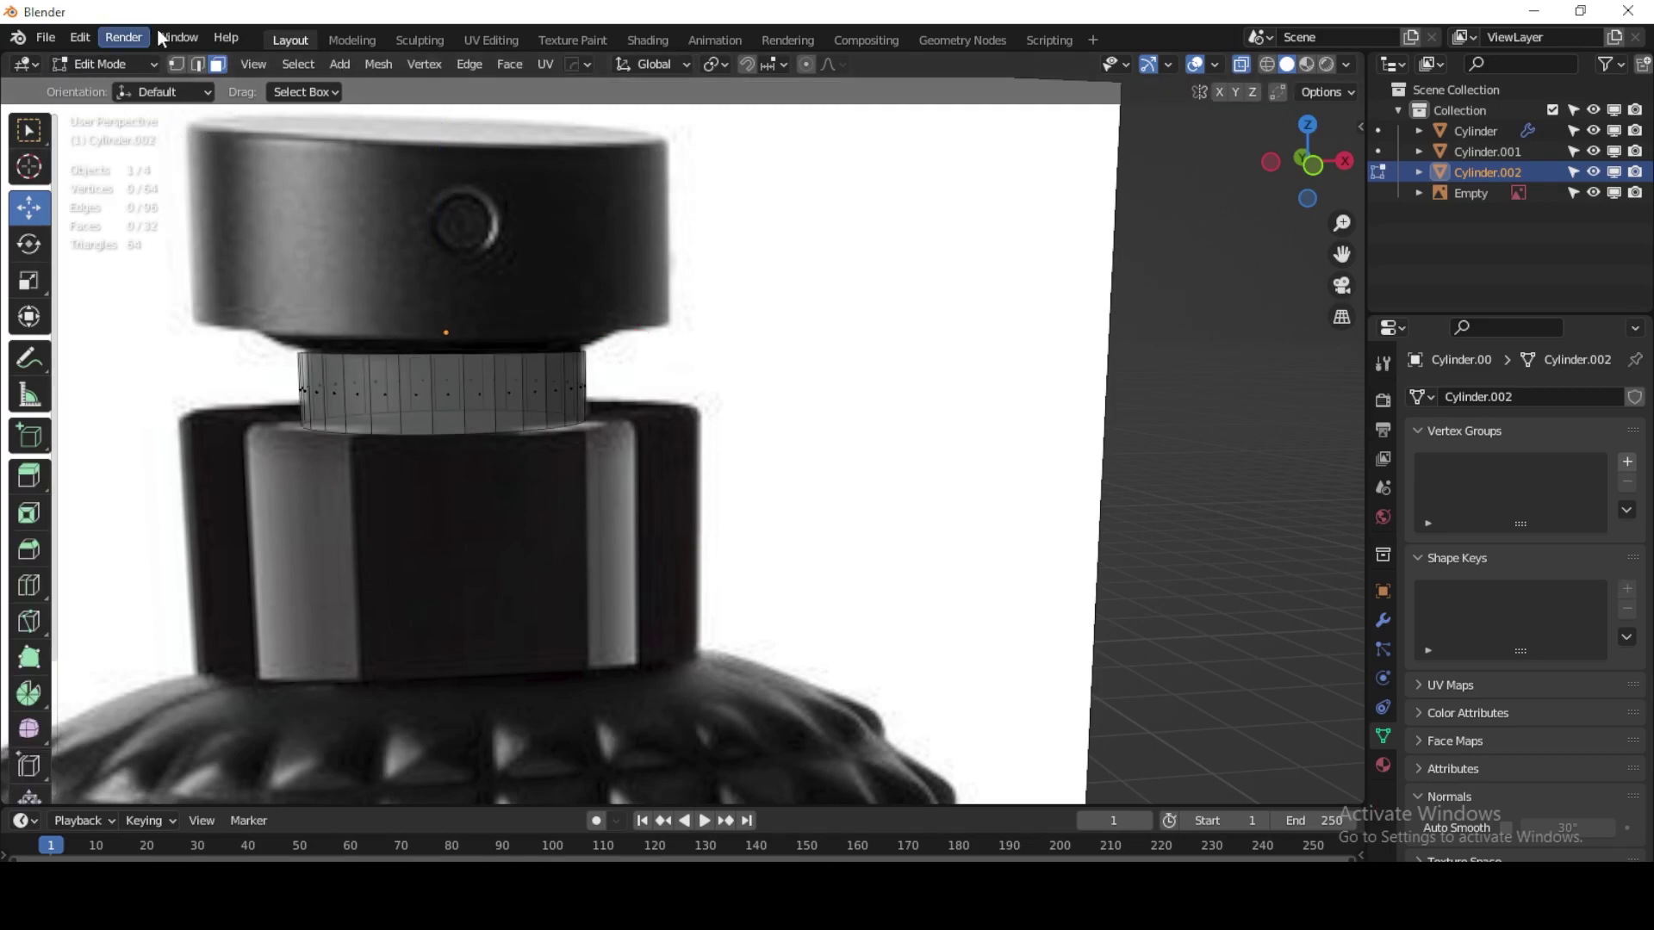
{"action": "left_click", "coordinate": [419, 359], "text": "alt"}
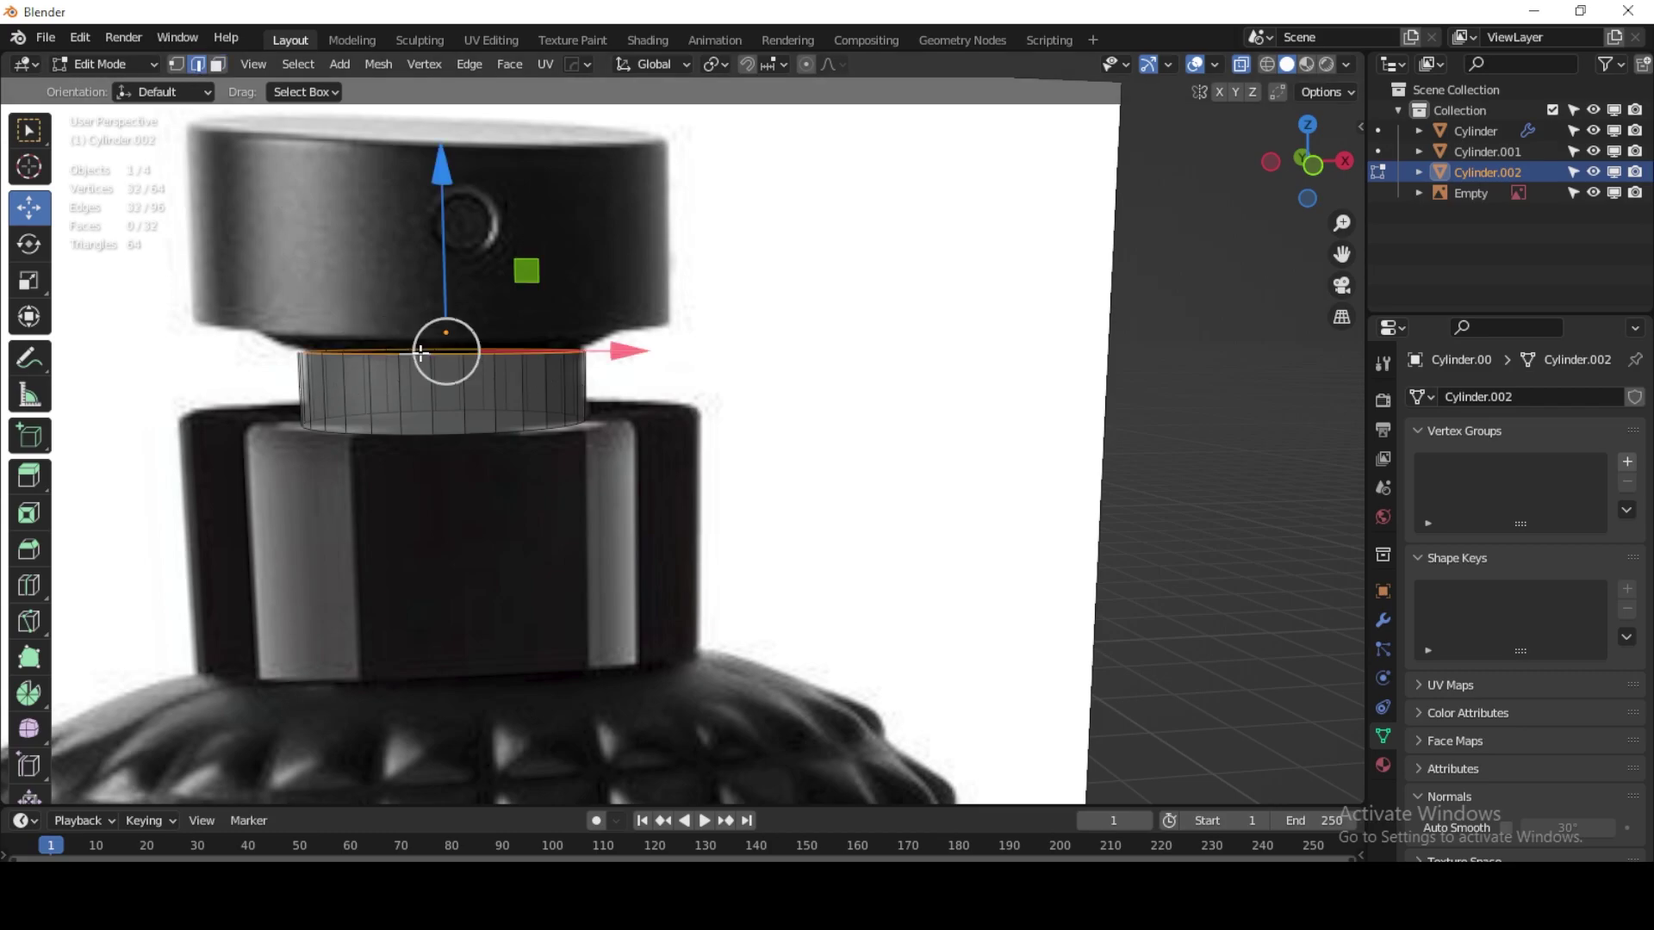
{"action": "left_click", "coordinate": [1313, 164]}
Step: Extrude the top loop up slightly and scale two new rings outward to the cap width
{"action": "scroll", "coordinate": [362, 315], "scroll_direction": "up", "scroll_amount": 4}
{"action": "middle_click_drag", "start_coordinate": [362, 316], "coordinate": [558, 482], "text": "shift"}
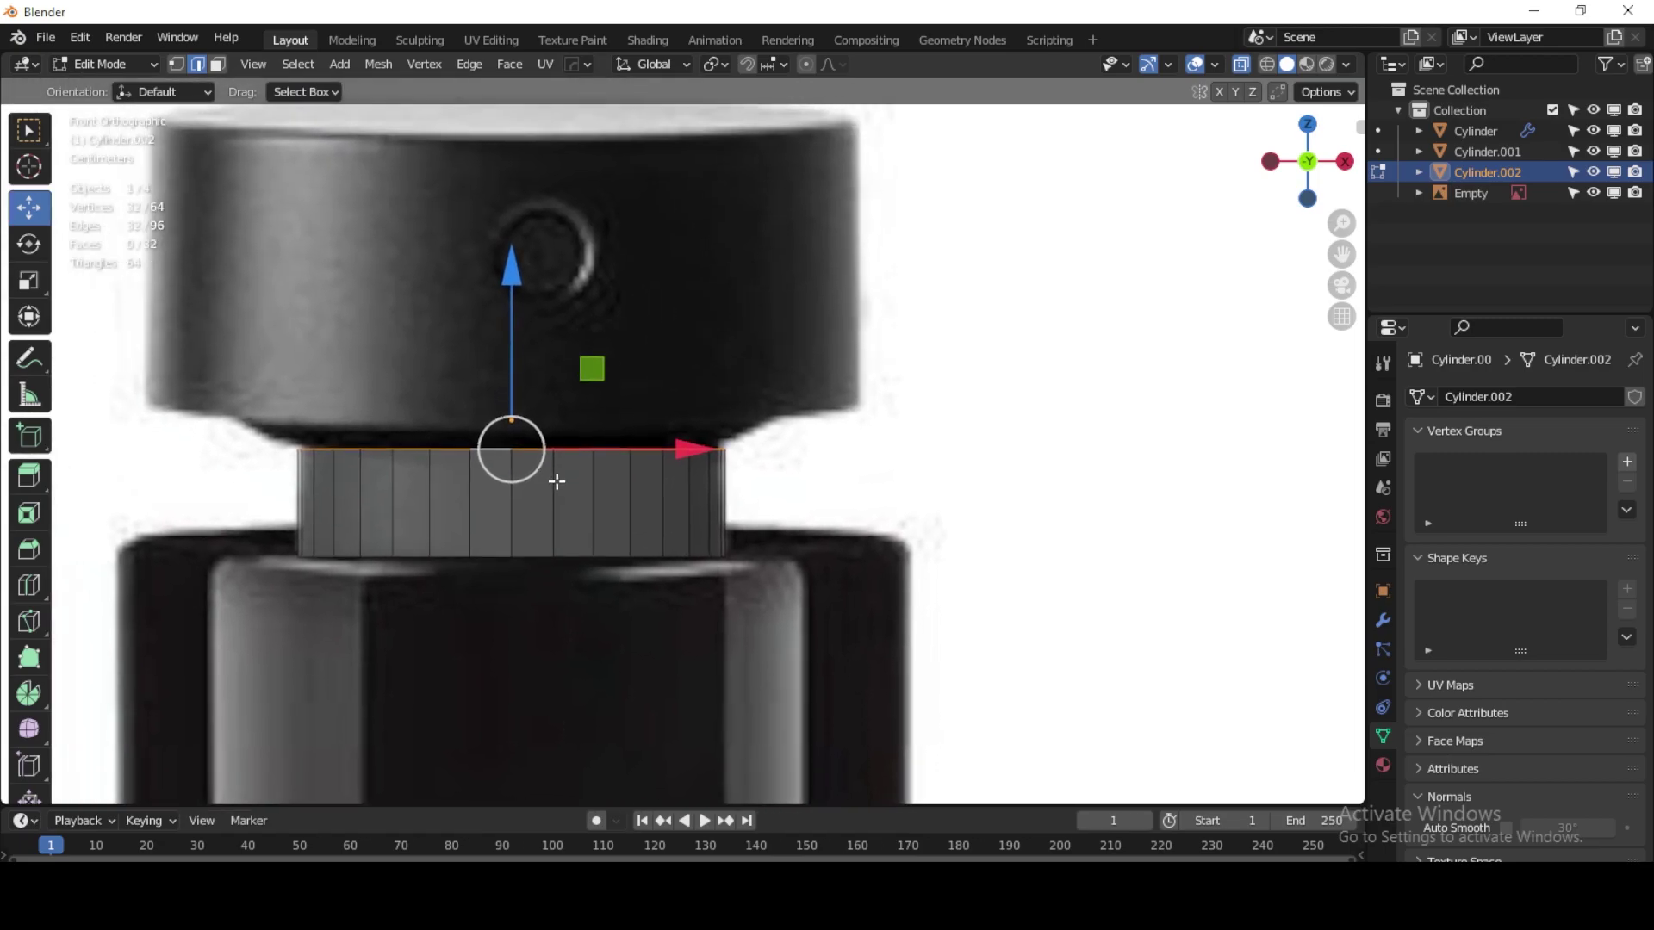
{"action": "key", "text": "e"}
{"action": "key", "text": "z"}
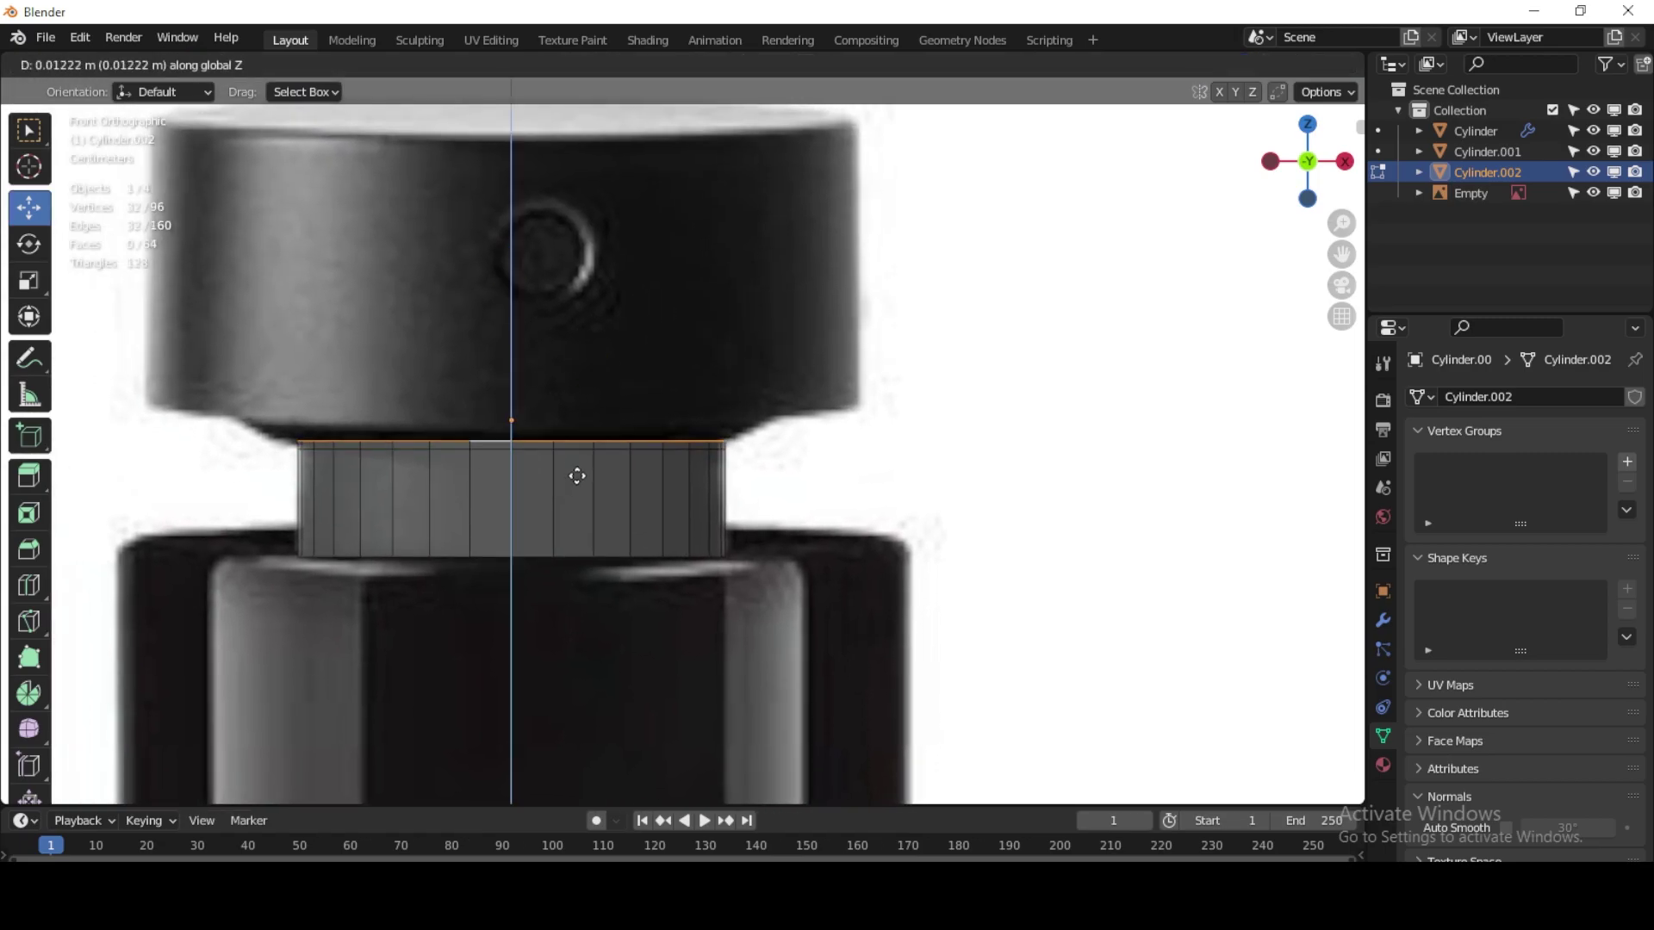
{"action": "left_click", "coordinate": [584, 459]}
{"action": "key", "text": "s"}
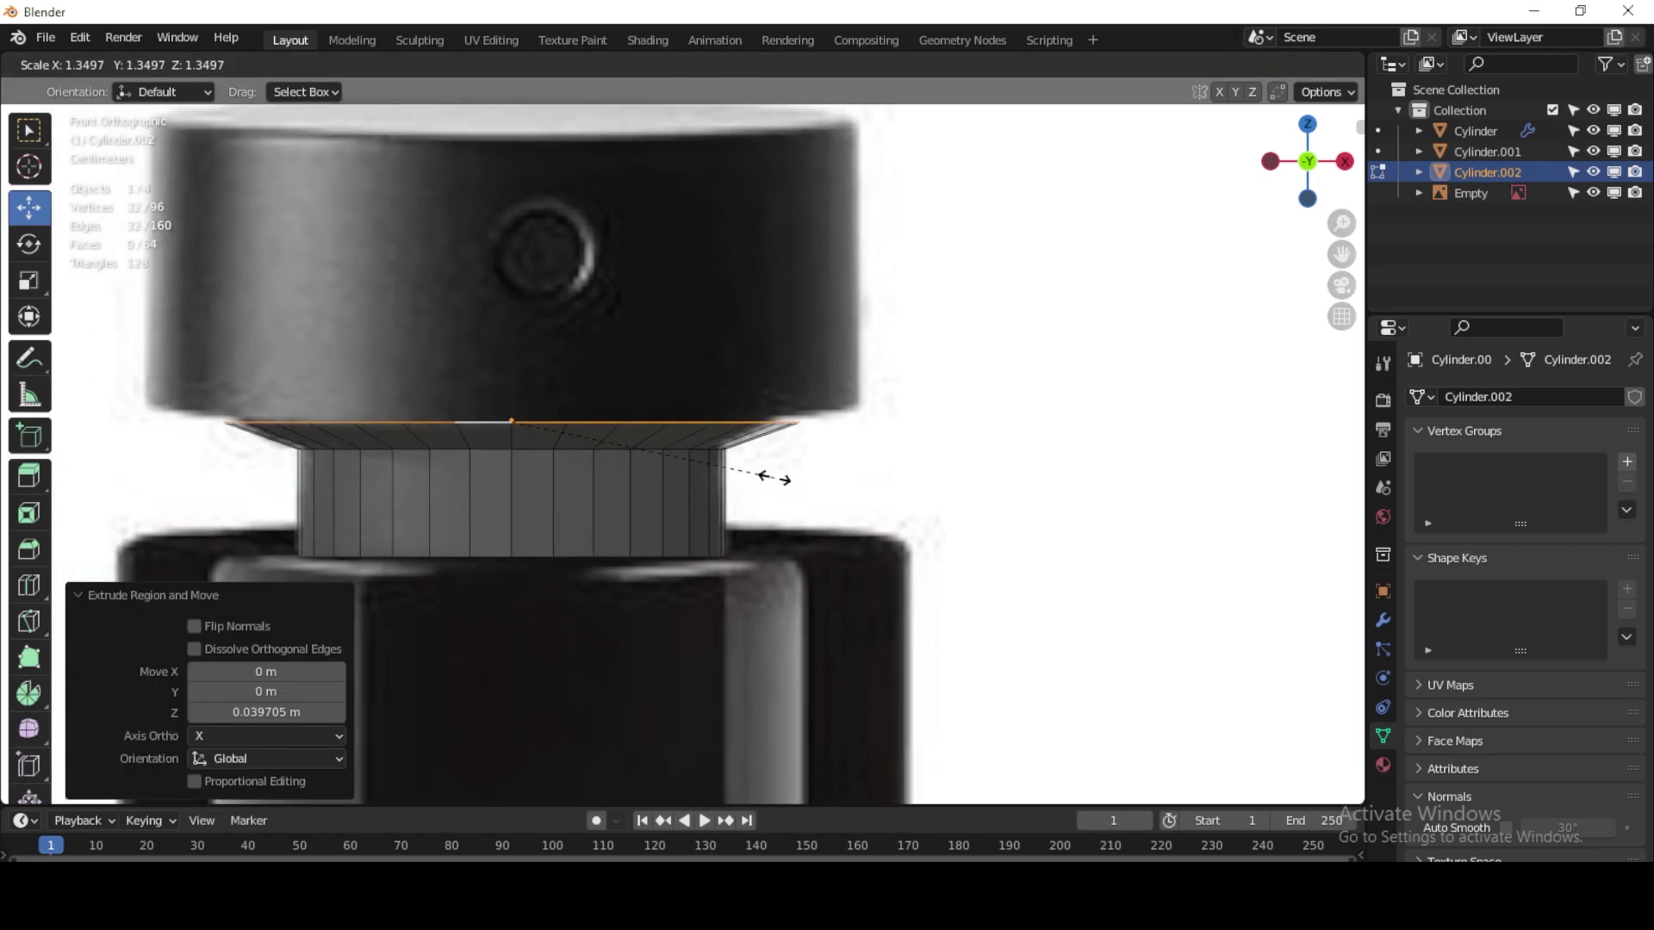
{"action": "left_click", "coordinate": [764, 480]}
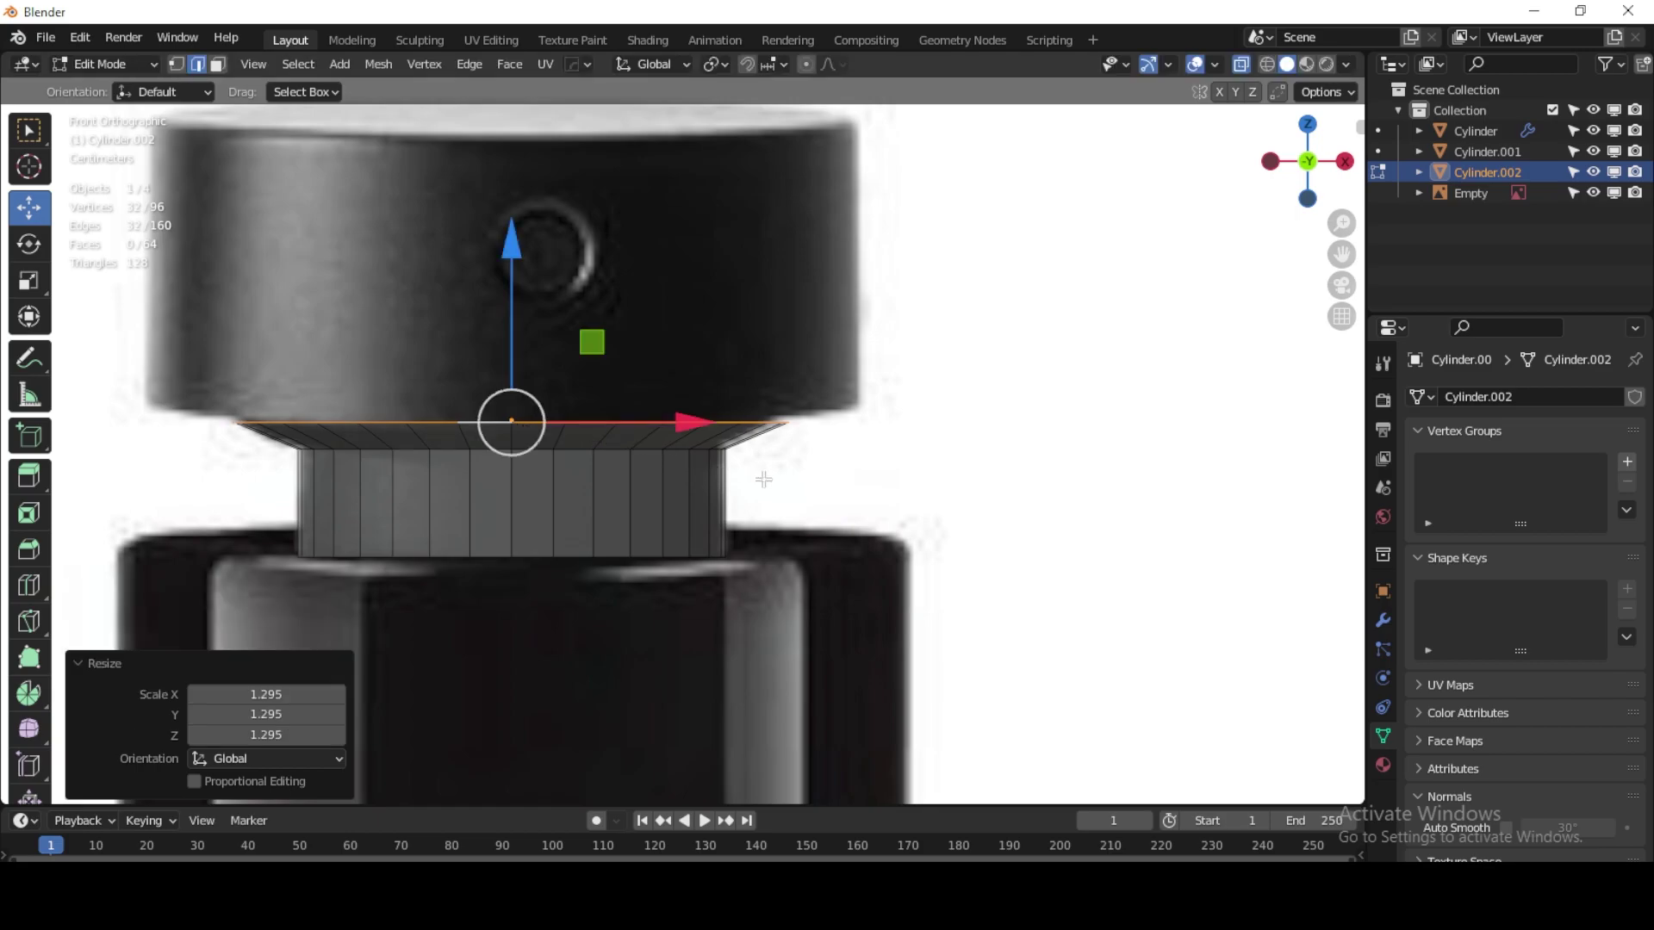
{"action": "key", "text": "e"}
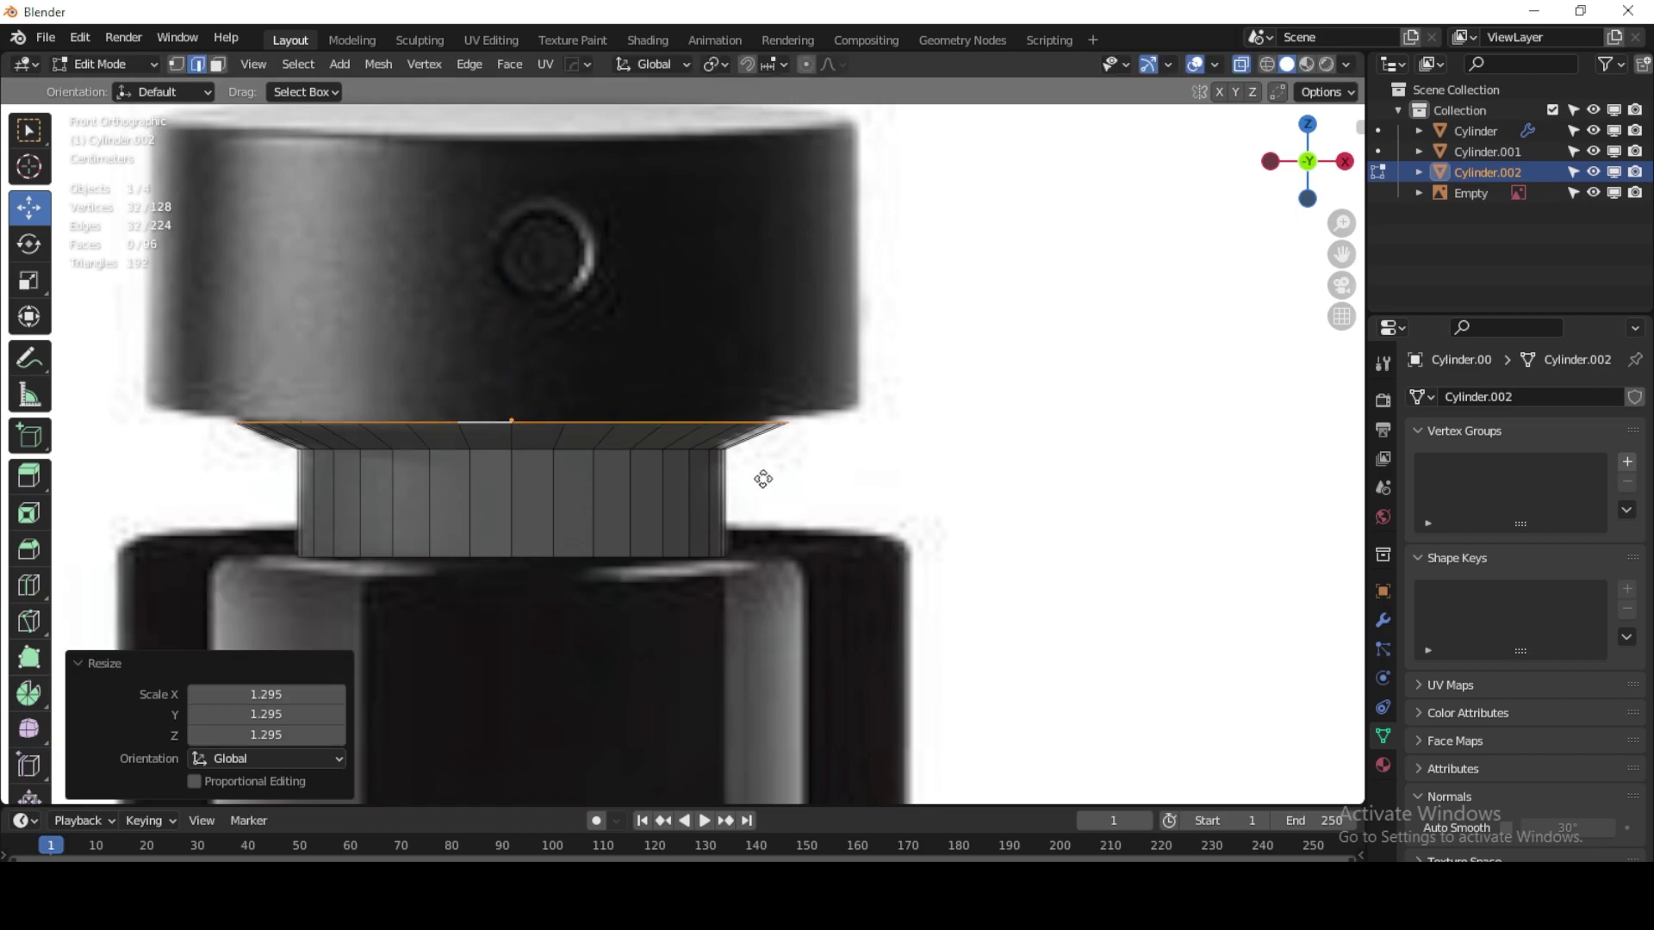
{"action": "key", "text": "s"}
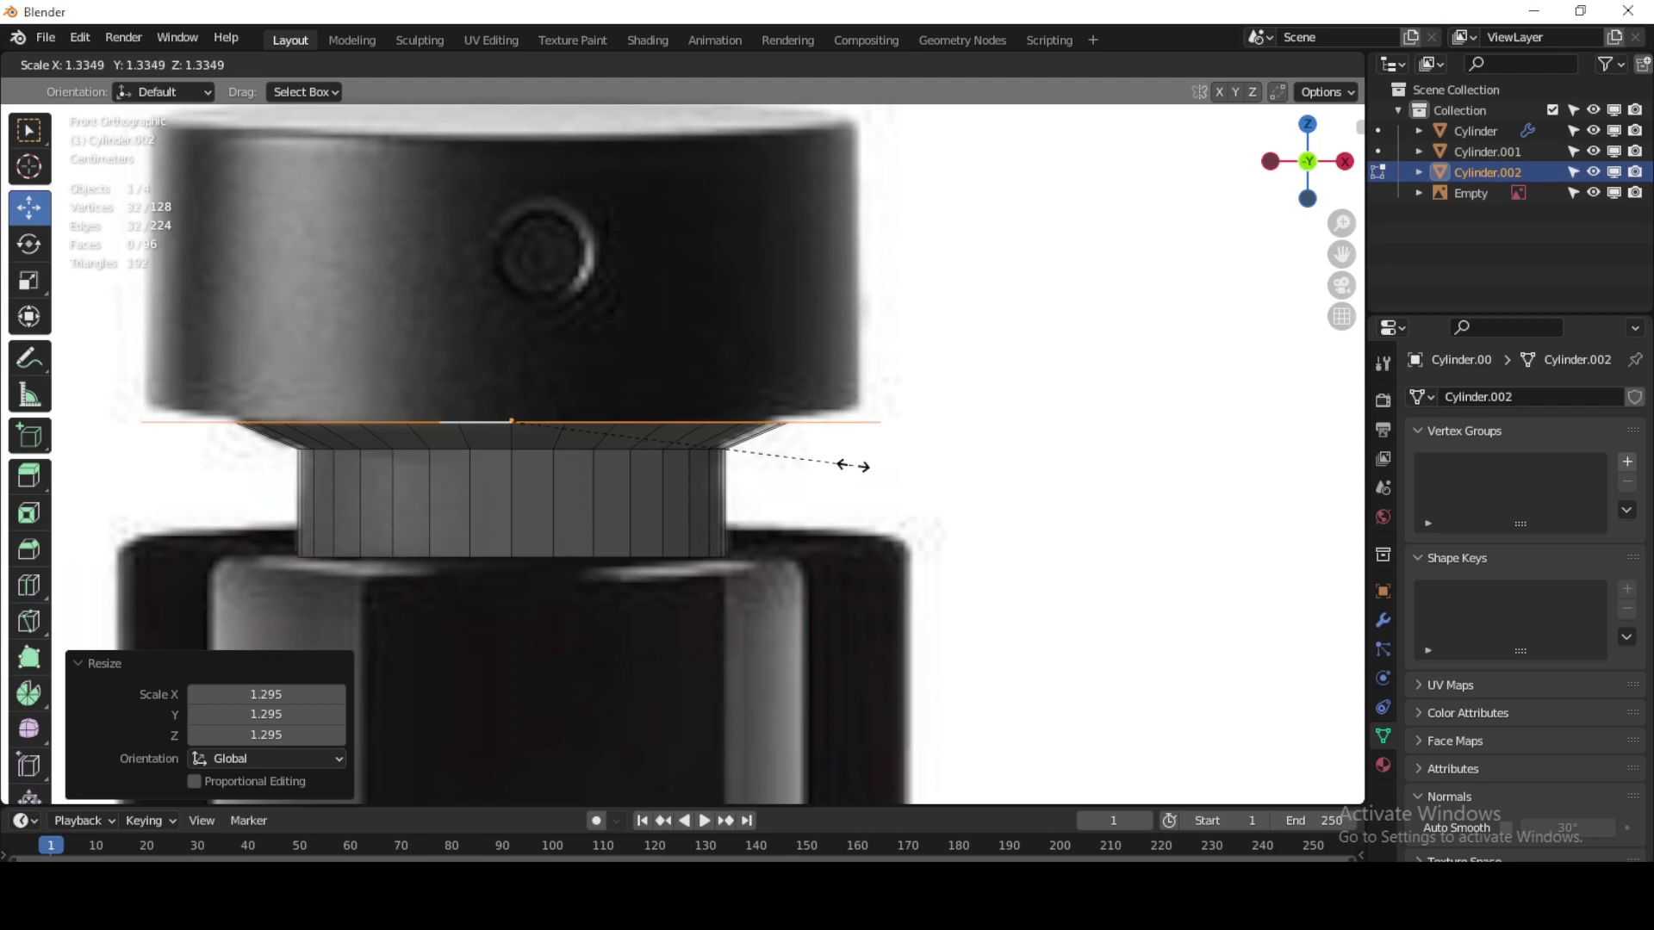
{"action": "left_click", "coordinate": [841, 468]}
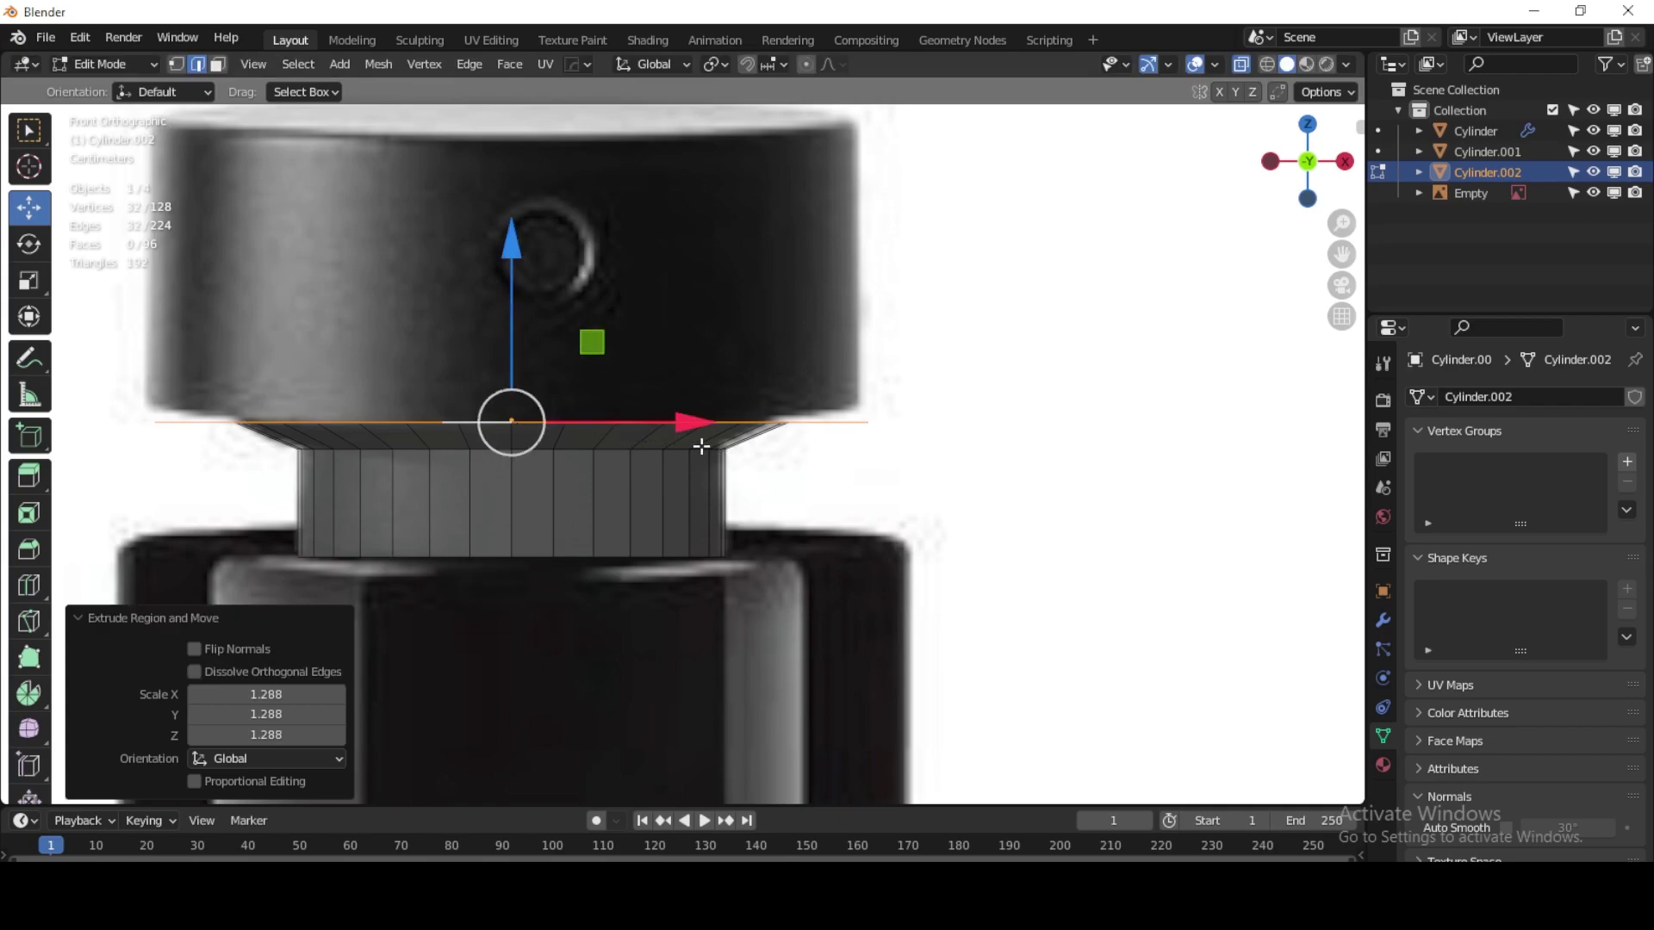
Step: Extrude the rim straight up to form the full-height cap body
{"action": "key", "text": "e"}
{"action": "key", "text": "z"}
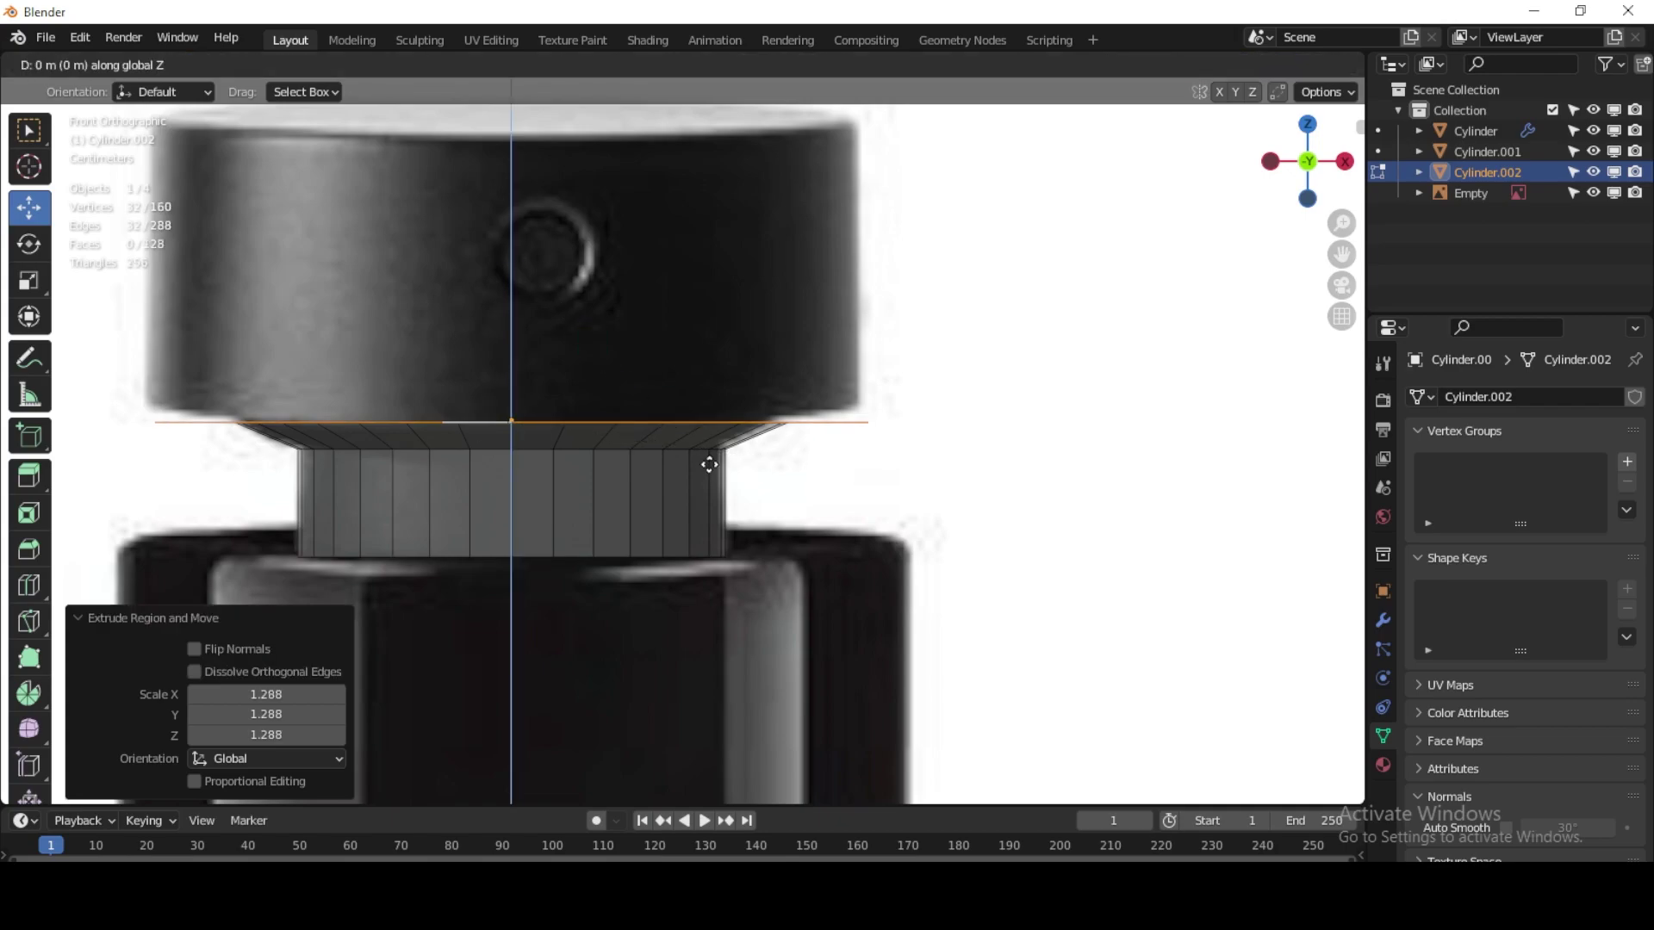
{"action": "left_click", "coordinate": [723, 173]}
{"action": "scroll", "coordinate": [675, 509], "scroll_direction": "down", "scroll_amount": 2}
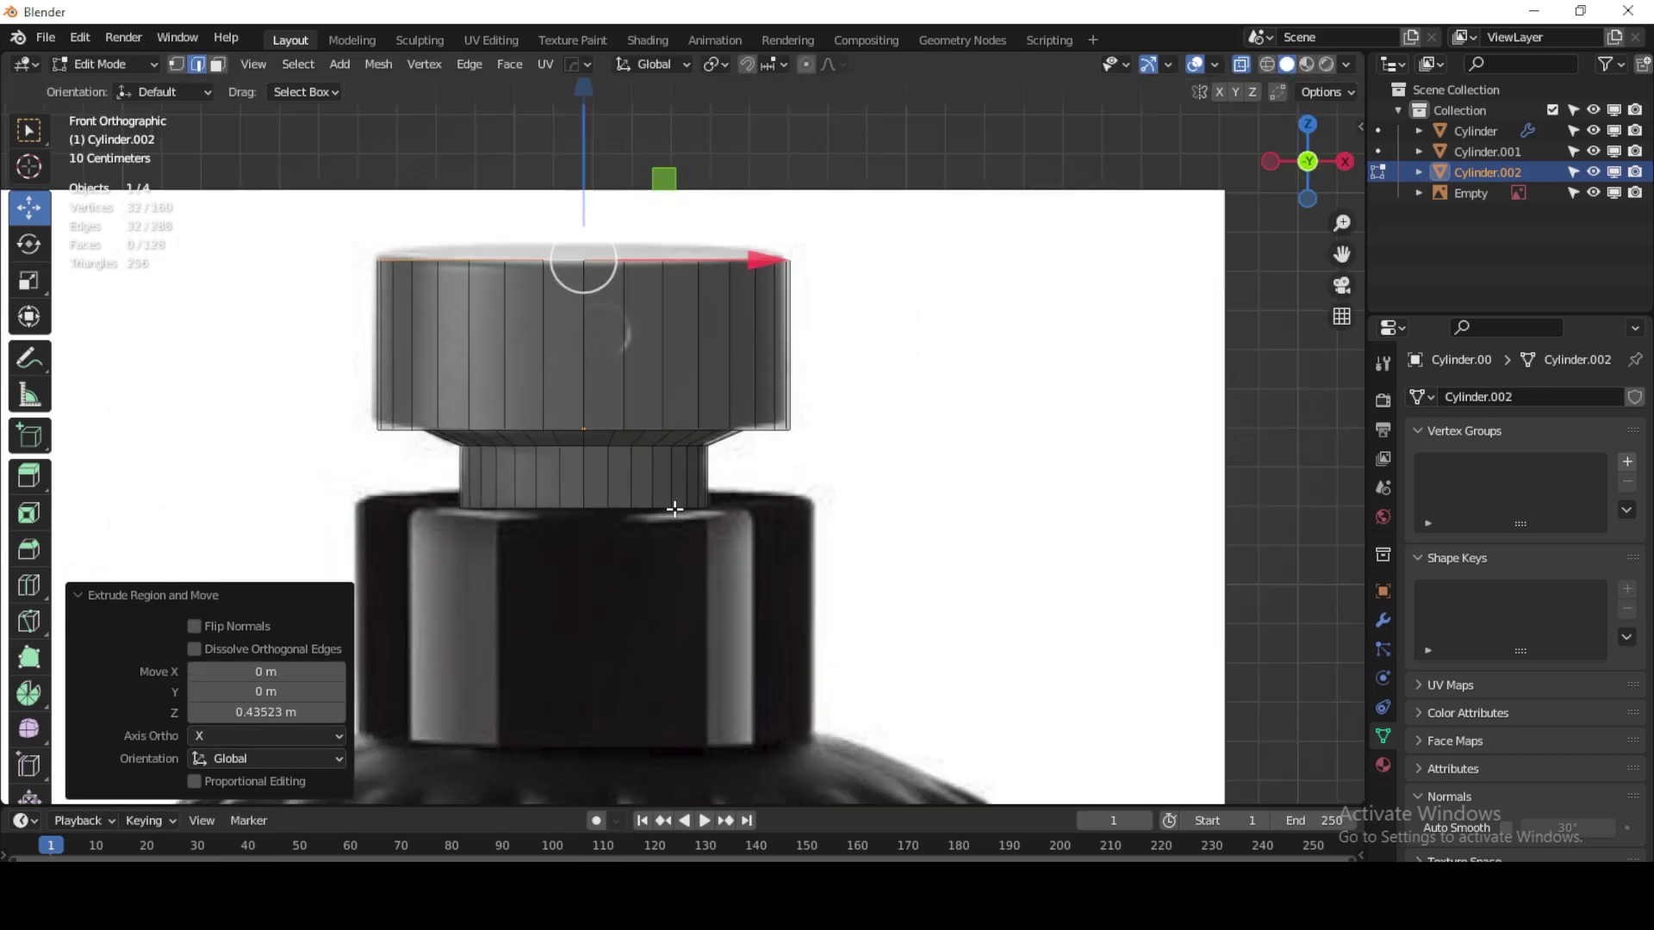
{"action": "scroll", "coordinate": [612, 327], "scroll_direction": "down", "scroll_amount": 1}
{"action": "scroll", "coordinate": [625, 366], "scroll_direction": "down", "scroll_amount": 1}
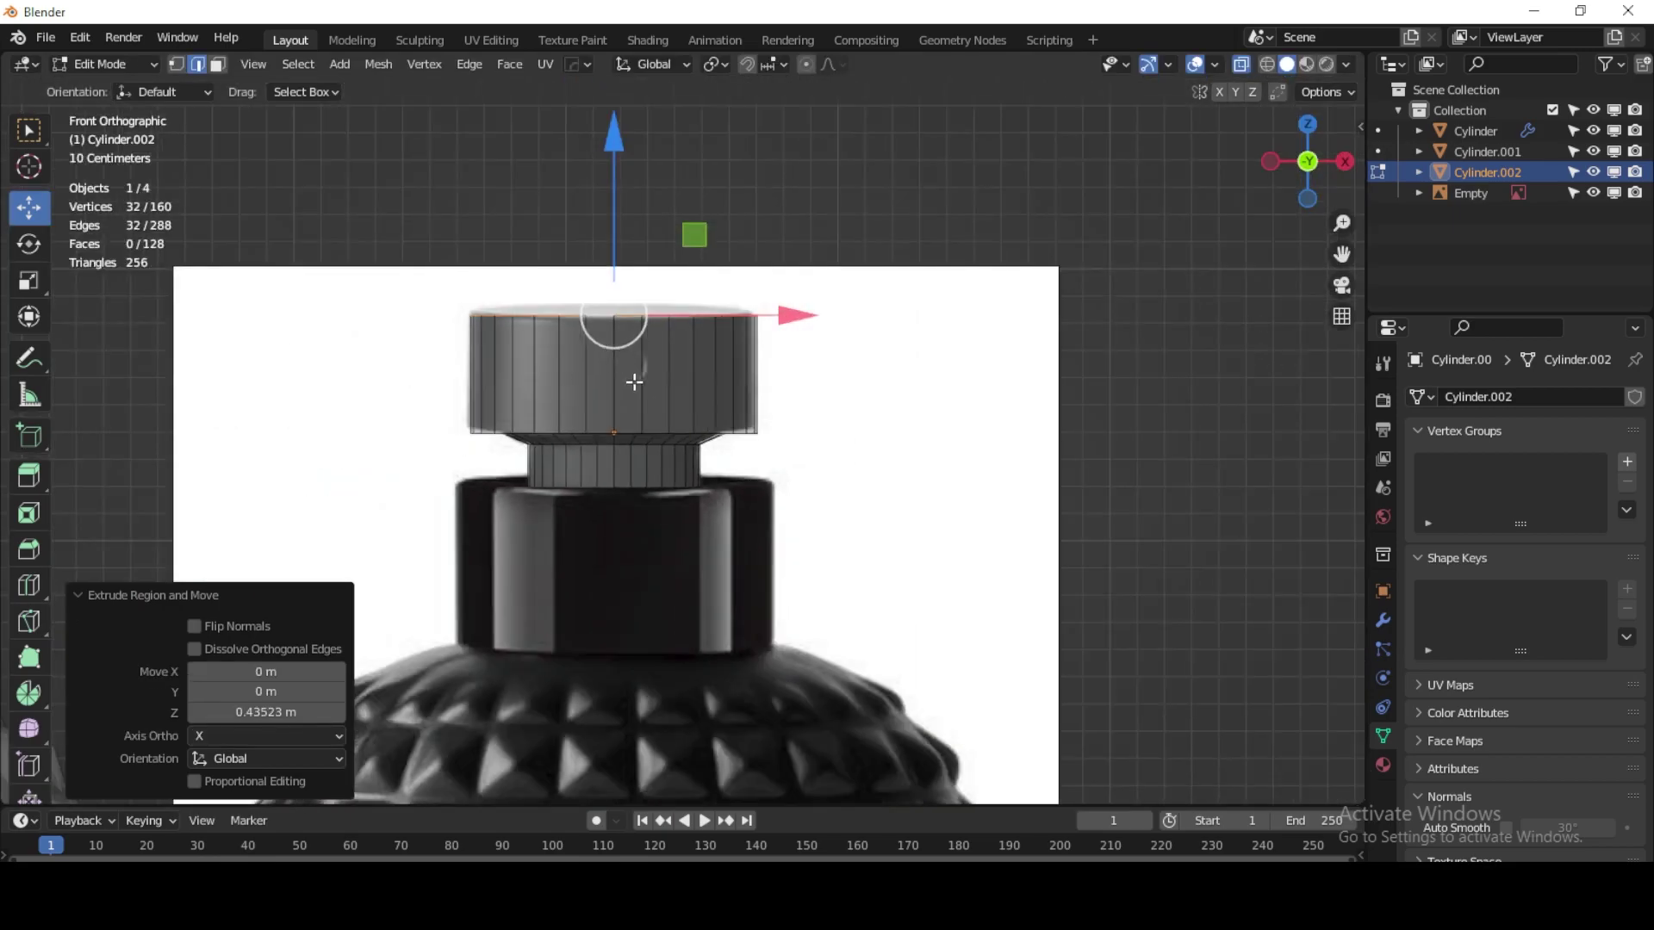
{"action": "mouse_move", "coordinate": [635, 380]}
{"action": "middle_mouse_down"}
{"action": "mouse_move", "coordinate": [676, 447]}
{"action": "mouse_move", "coordinate": [617, 385]}
{"action": "mouse_move", "coordinate": [690, 461]}
{"action": "middle_mouse_up"}
{"action": "scroll", "coordinate": [675, 395], "scroll_direction": "up", "scroll_amount": 2}
{"action": "scroll", "coordinate": [675, 395], "scroll_direction": "up", "scroll_amount": 1}
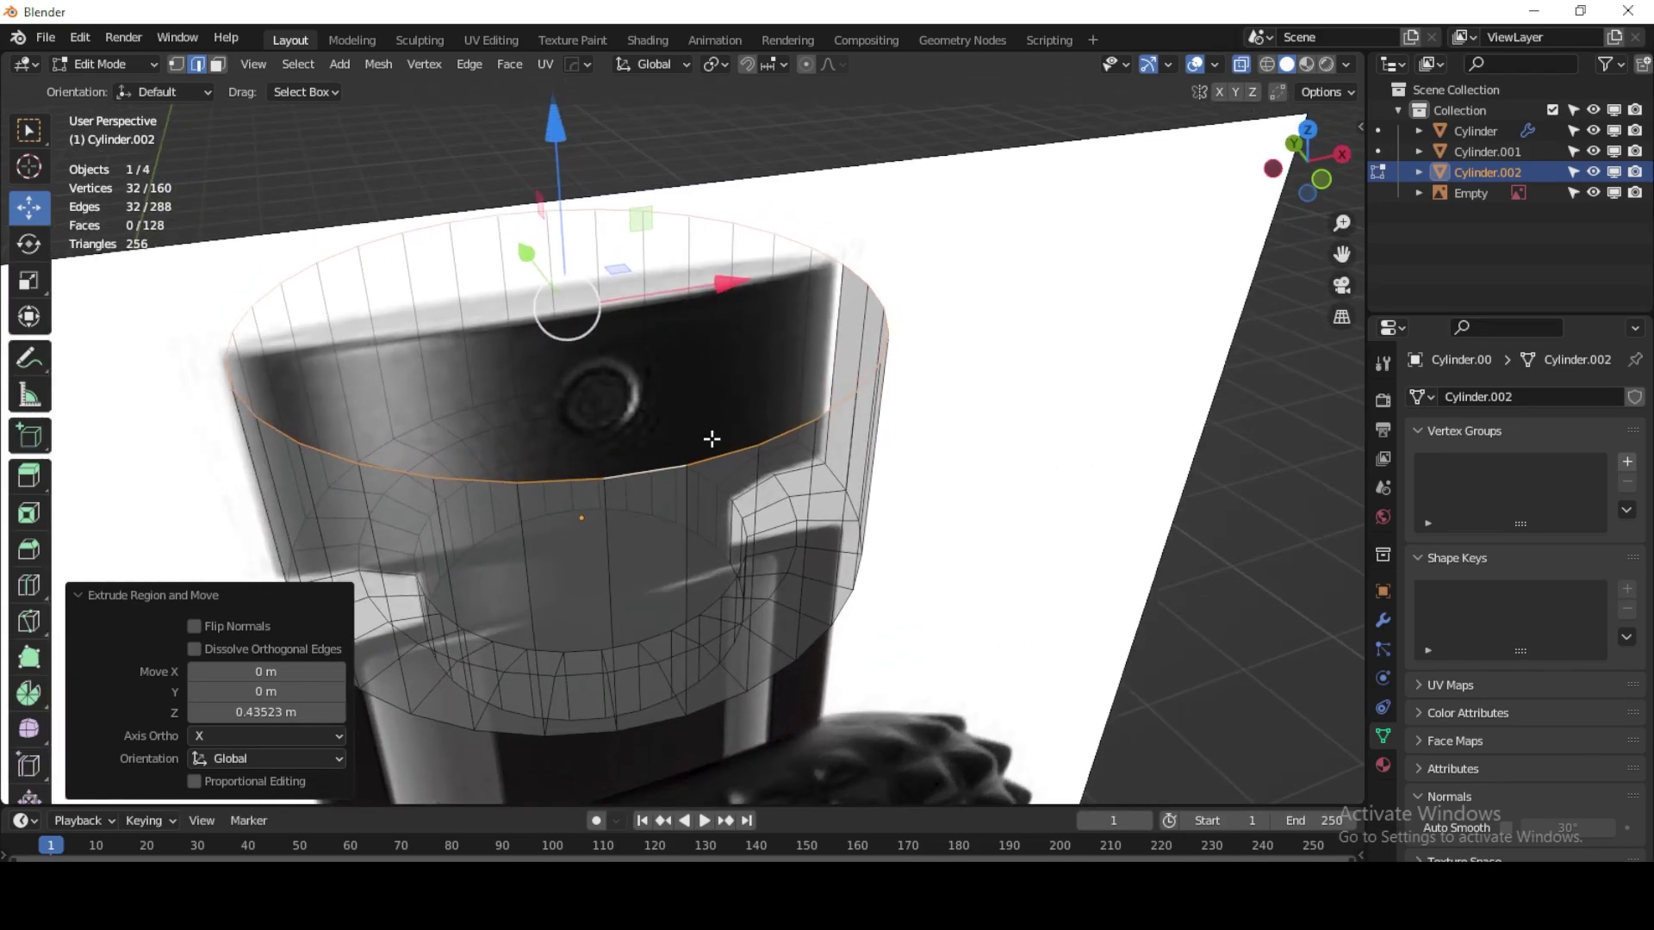
Step: Extrude three inward-stepping rings on the cap top, scaled down to 0.656 and 0.230
{"action": "key", "text": "e"}
{"action": "key", "text": "s"}
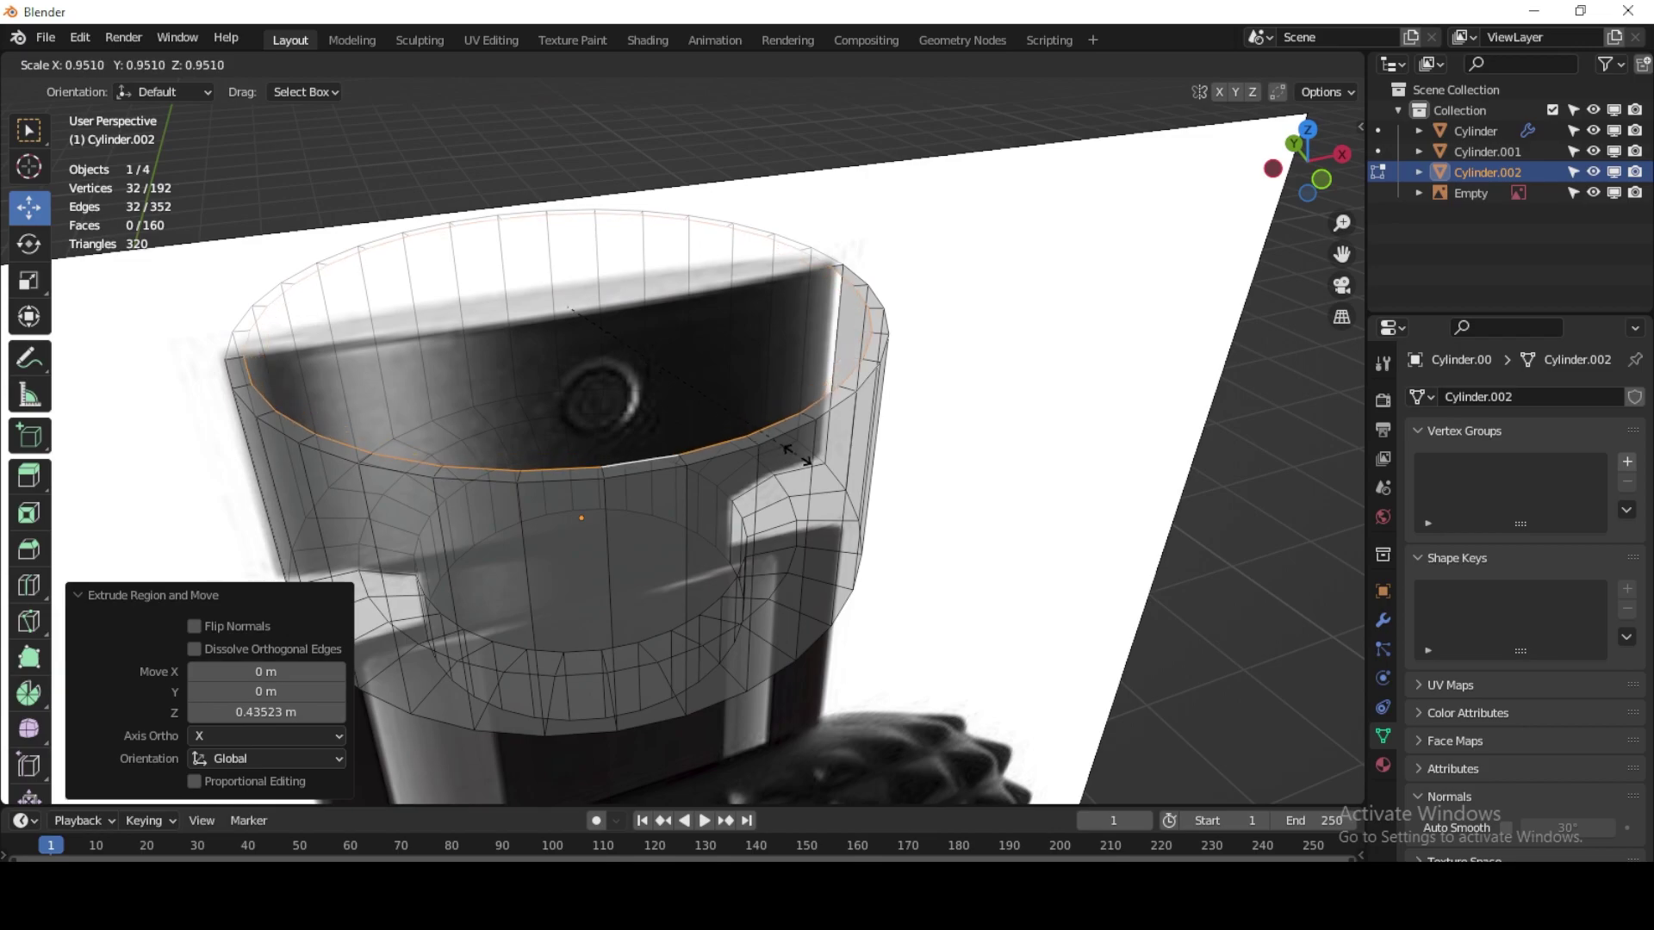
{"action": "left_click", "coordinate": [794, 453]}
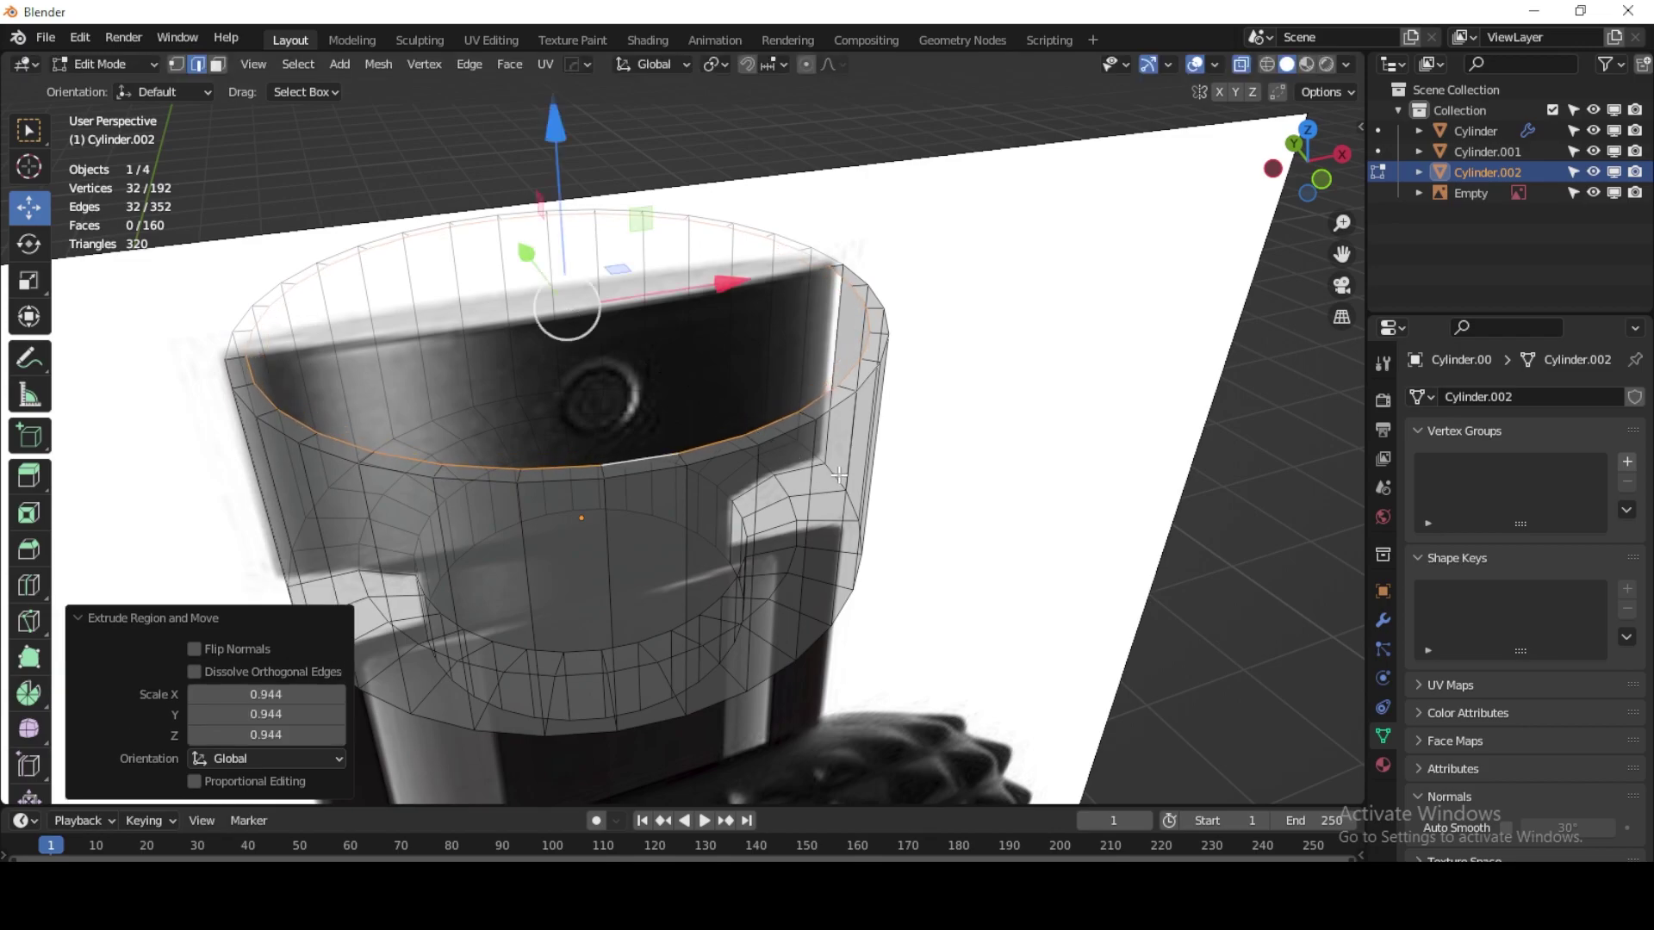
{"action": "key", "text": "e"}
{"action": "key", "text": "s"}
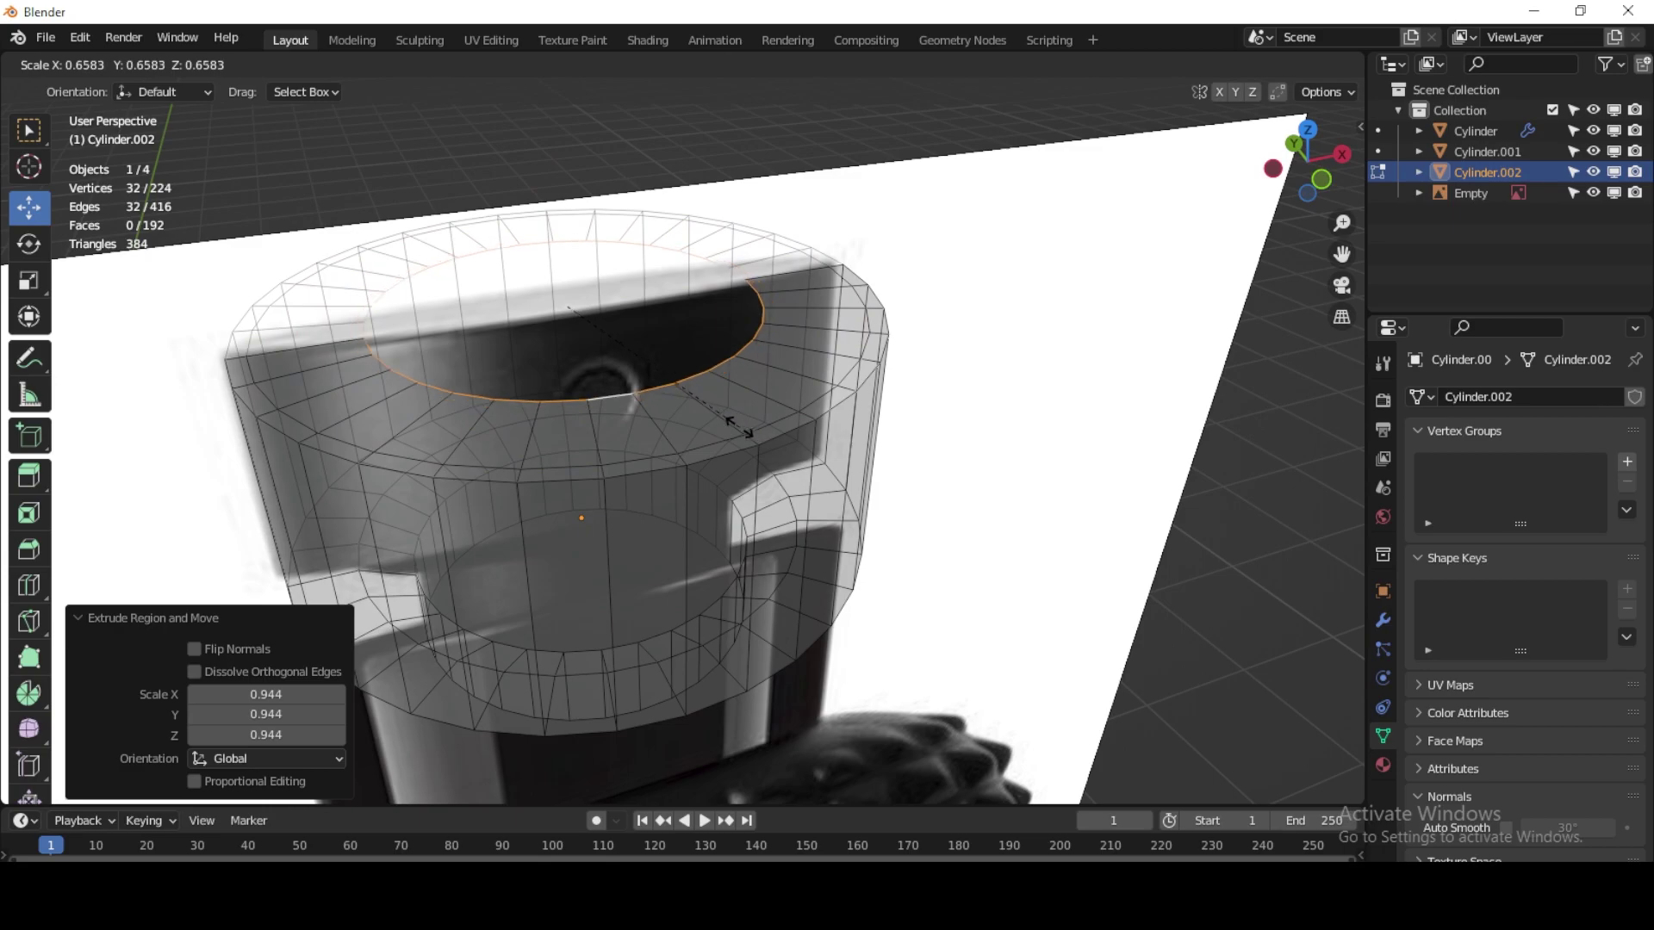
{"action": "left_click", "coordinate": [745, 428]}
{"action": "key", "text": "e"}
{"action": "key", "text": "s"}
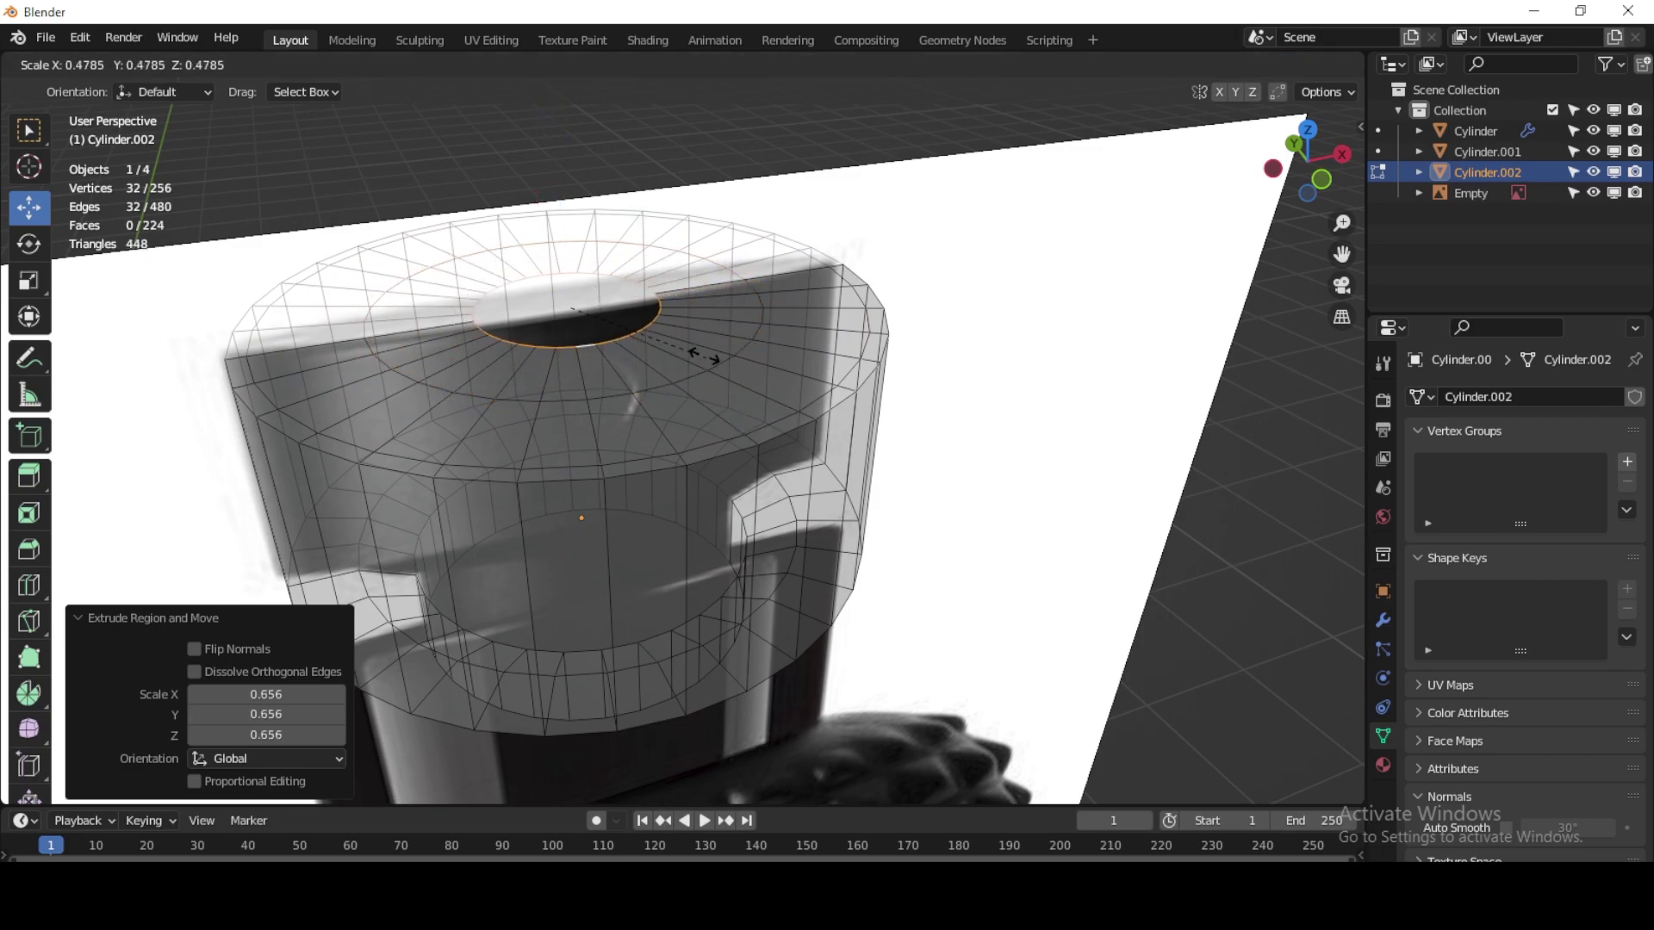
{"action": "left_click", "coordinate": [636, 327]}
Step: Merge the innermost top ring to a centre point and add an edge loop around the cap
{"action": "key", "text": "m"}
{"action": "scroll", "coordinate": [635, 327], "scroll_direction": "down", "scroll_amount": 3}
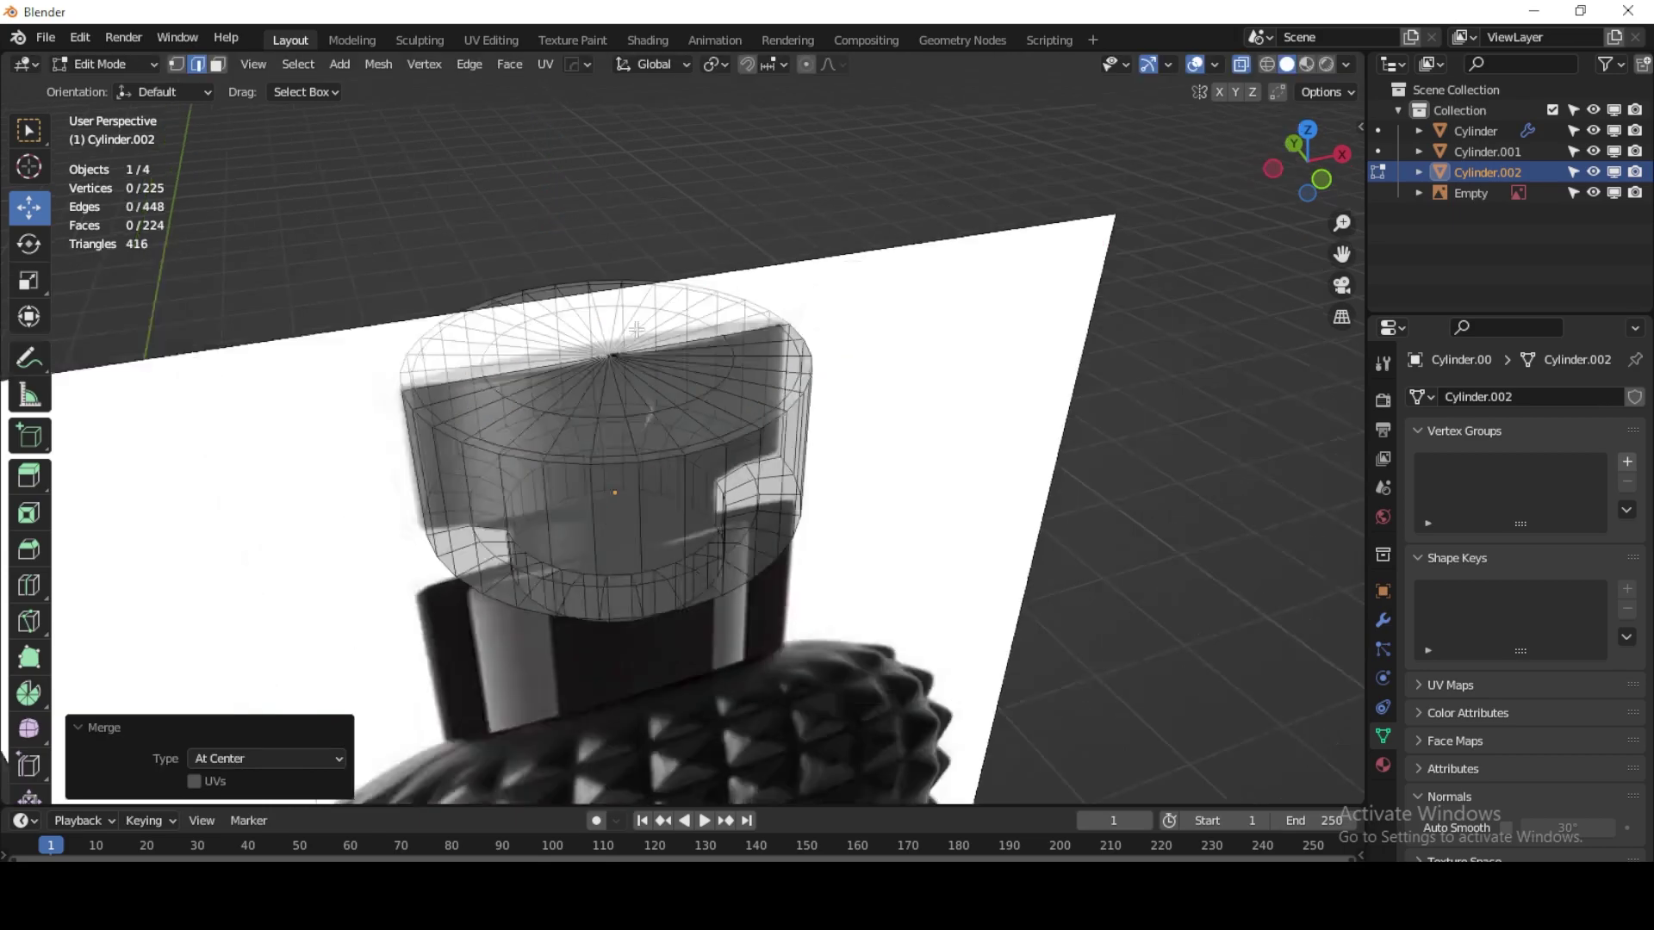
{"action": "scroll", "coordinate": [697, 496], "scroll_direction": "down", "scroll_amount": 2}
{"action": "key", "text": "alt+a"}
{"action": "scroll", "coordinate": [659, 466], "scroll_direction": "up", "scroll_amount": 3}
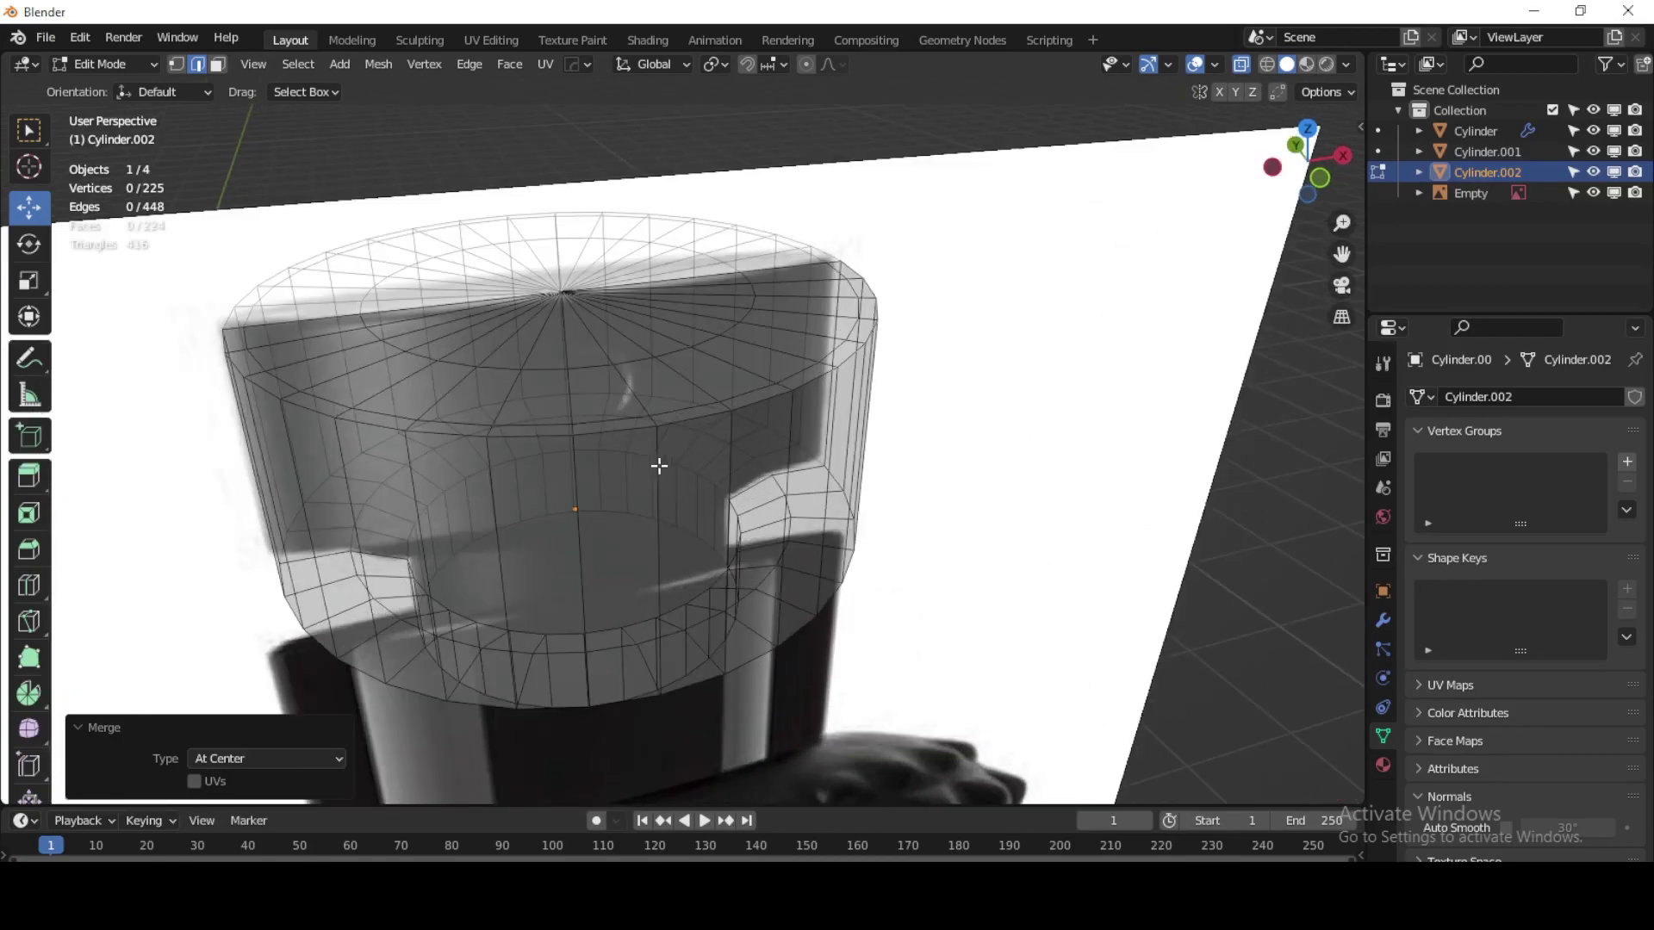
{"action": "key", "text": "ctrl+r"}
{"action": "left_click", "coordinate": [657, 487]}
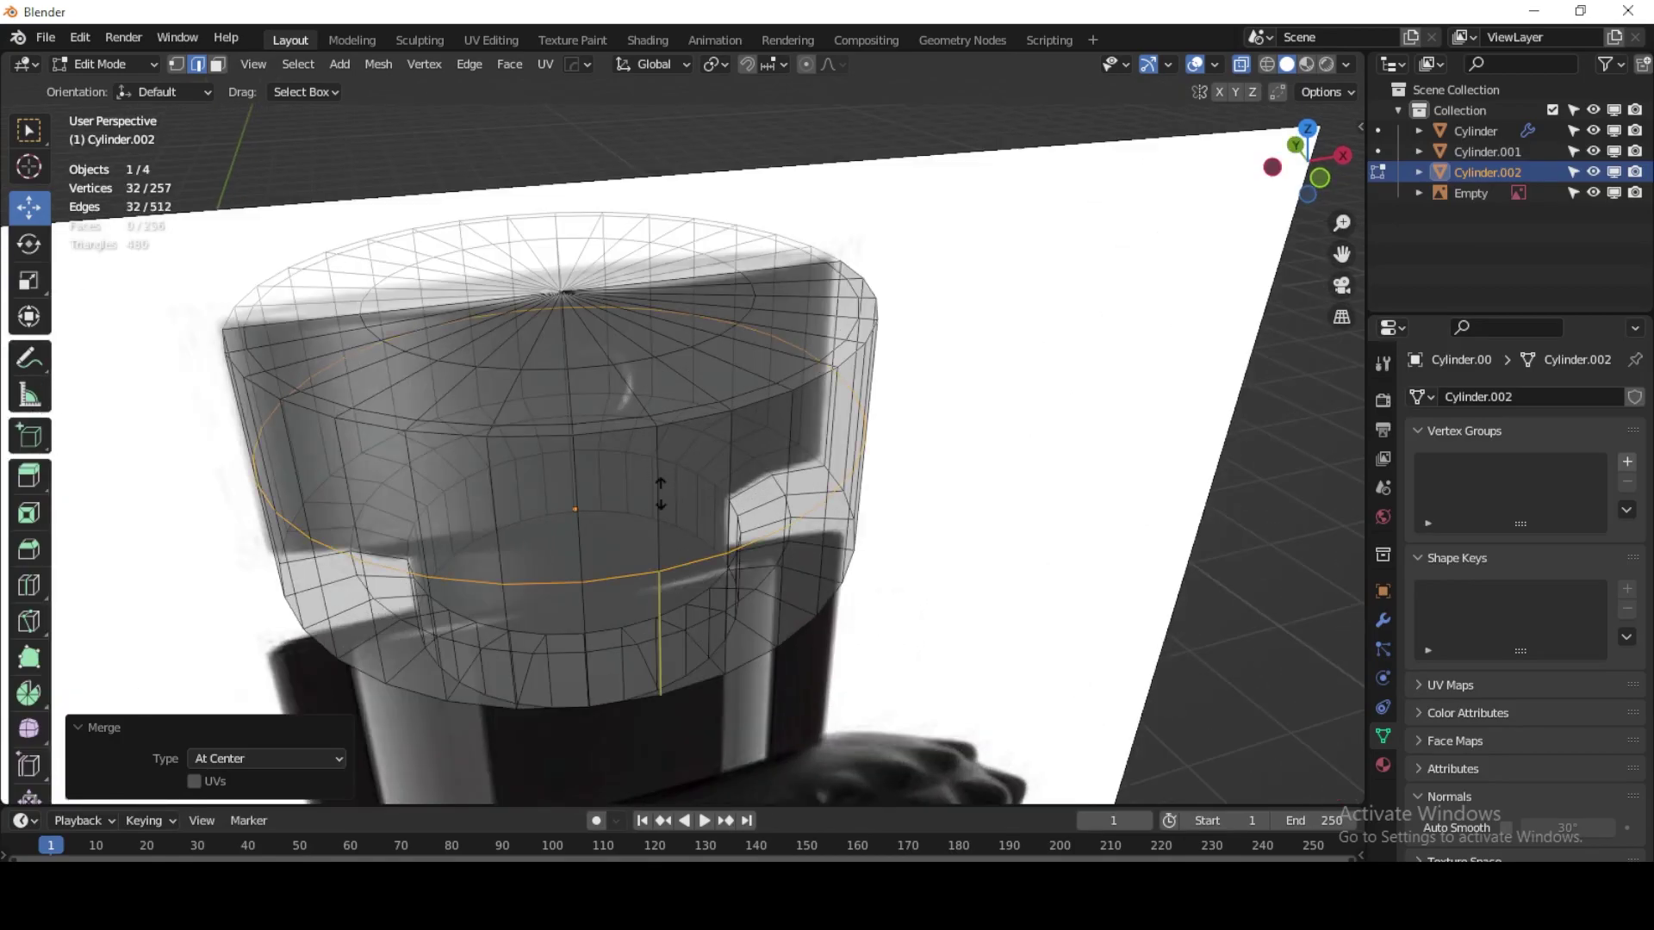
{"action": "left_click", "coordinate": [672, 375]}
{"action": "scroll", "coordinate": [691, 561], "scroll_direction": "down", "scroll_amount": 3}
{"action": "mouse_move", "coordinate": [643, 491]}
{"action": "middle_mouse_down"}
{"action": "mouse_move", "coordinate": [636, 425]}
{"action": "mouse_move", "coordinate": [569, 388]}
{"action": "mouse_move", "coordinate": [669, 399]}
{"action": "mouse_move", "coordinate": [664, 358]}
{"action": "middle_mouse_up"}
{"action": "scroll", "coordinate": [637, 425], "scroll_direction": "up", "scroll_amount": 2}
{"action": "scroll", "coordinate": [611, 395], "scroll_direction": "up", "scroll_amount": 3}
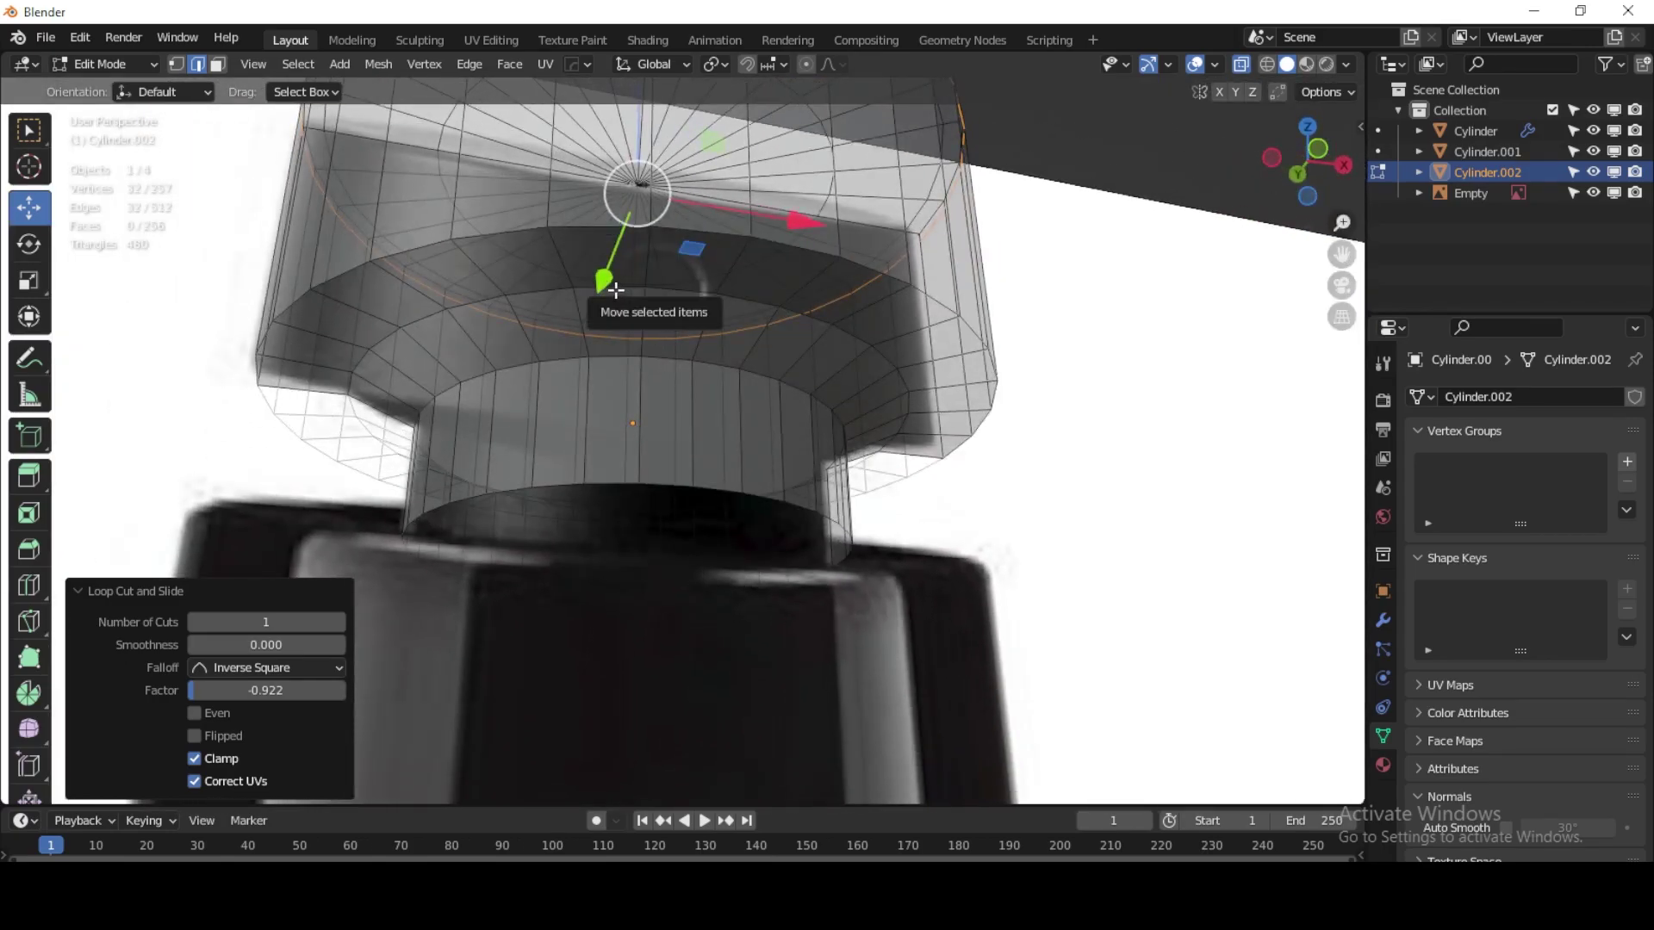
Step: Cut a loop near the cap rim and extrude it outward into a ledge underneath
{"action": "key", "text": "ctrl+r"}
{"action": "left_click", "coordinate": [562, 266]}
{"action": "right_click", "coordinate": [561, 267]}
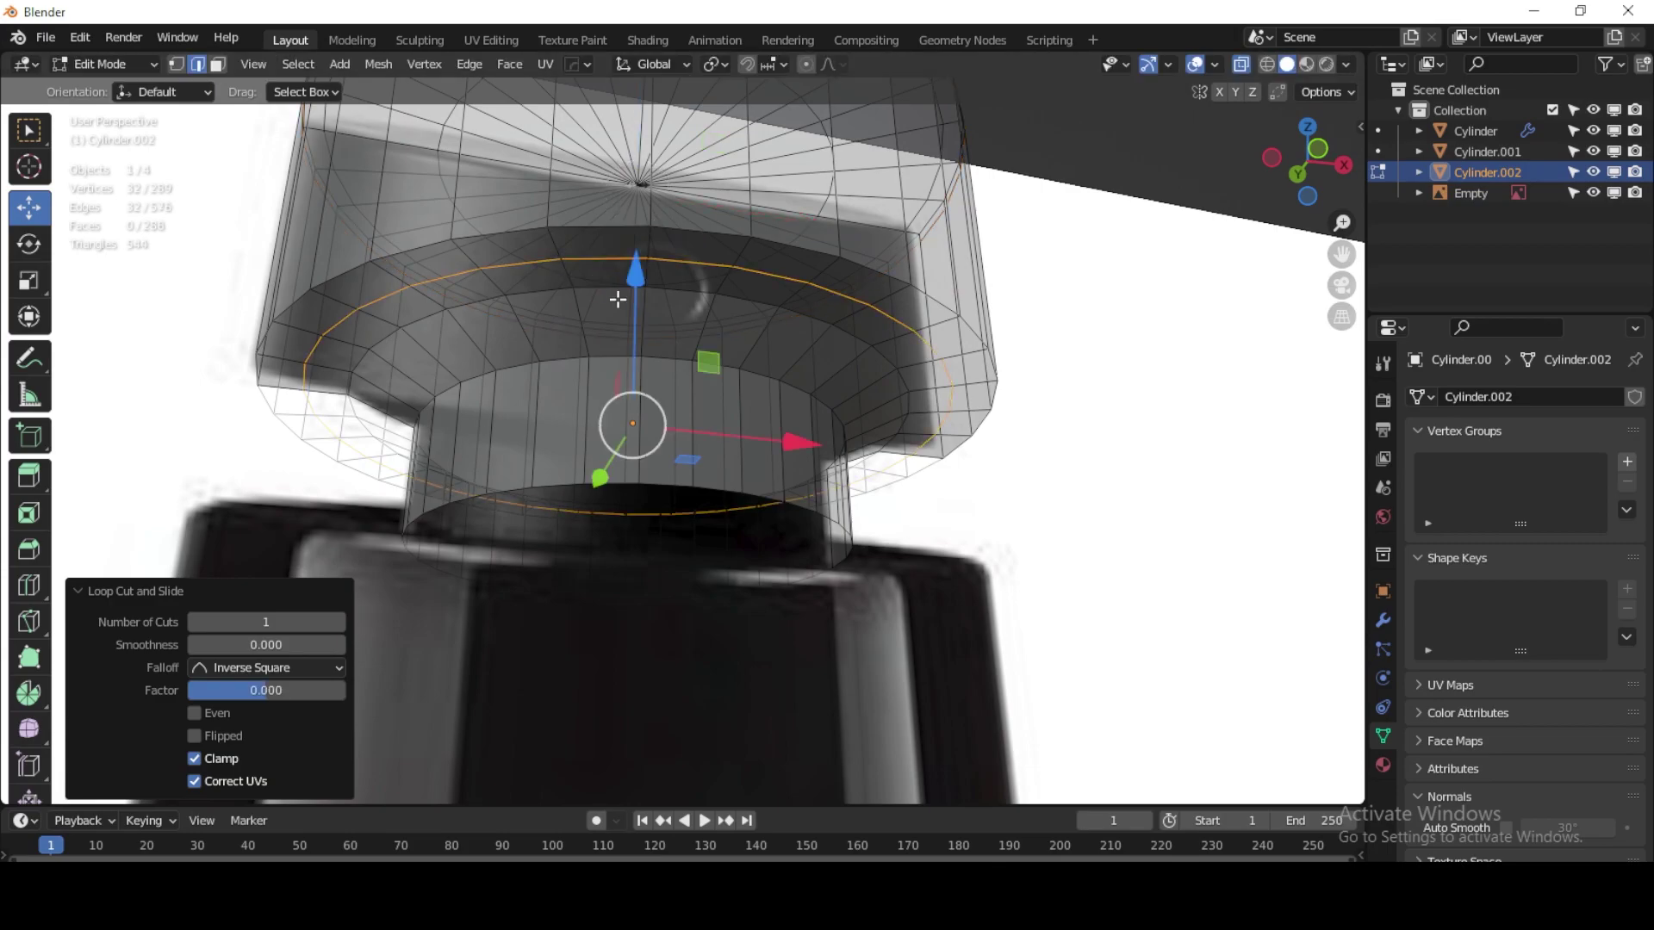
{"action": "key", "text": "e"}
{"action": "key", "text": "s"}
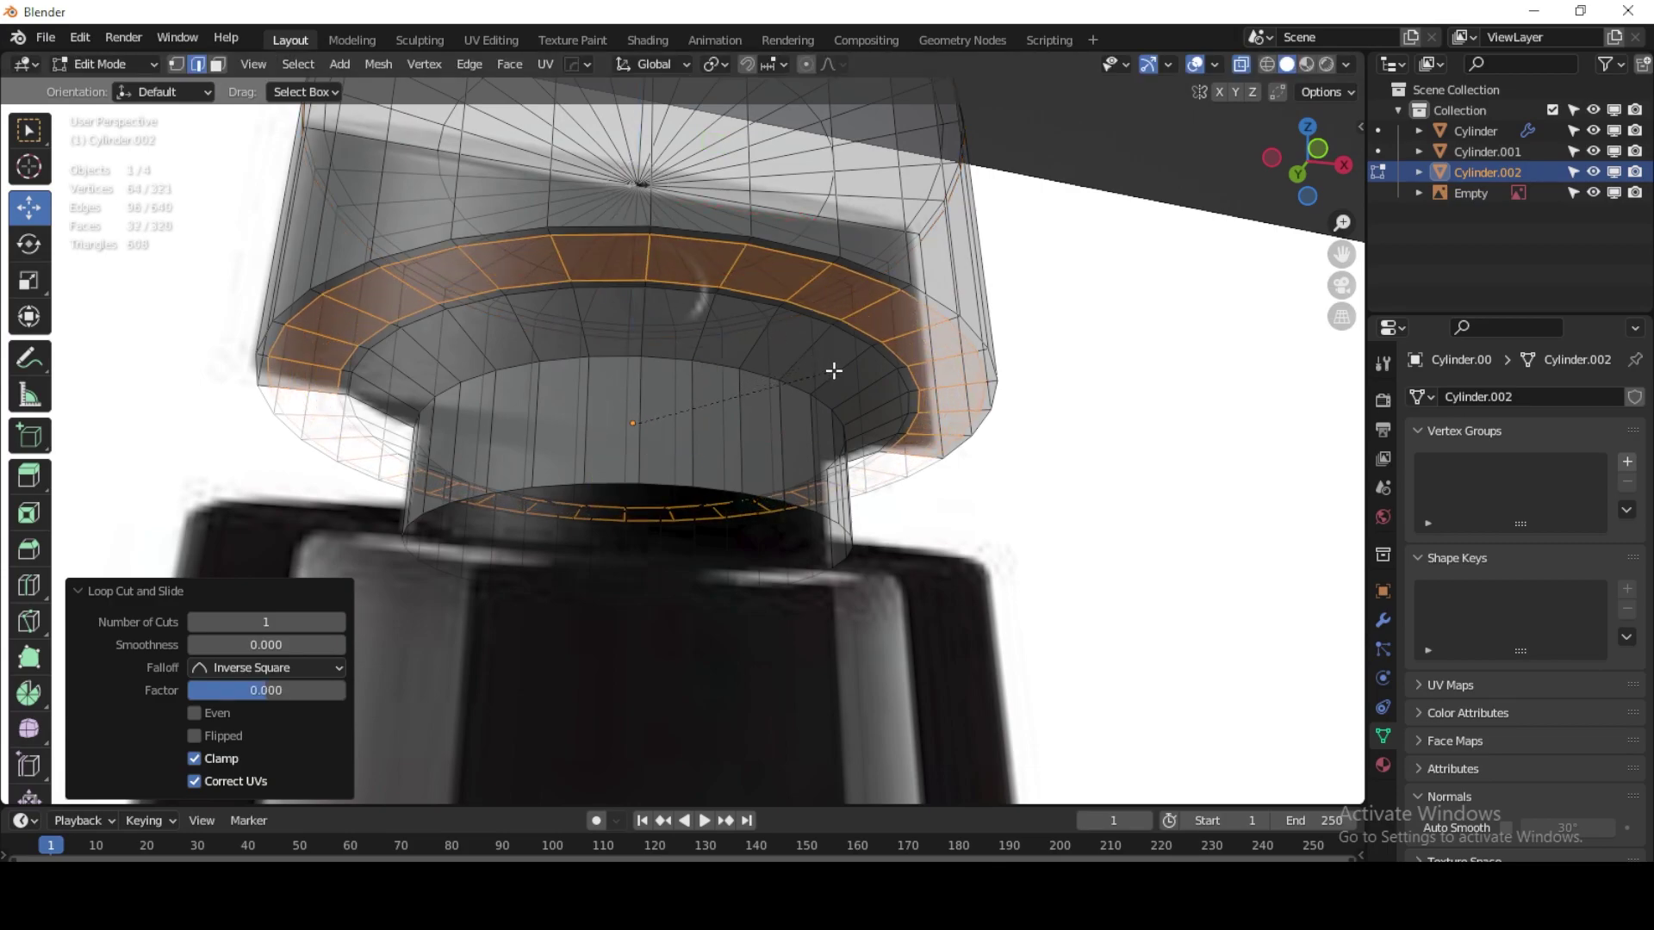
{"action": "left_click", "coordinate": [835, 370]}
{"action": "mouse_move", "coordinate": [721, 362]}
{"action": "middle_mouse_down"}
{"action": "mouse_move", "coordinate": [689, 379]}
{"action": "mouse_move", "coordinate": [702, 370]}
{"action": "middle_mouse_up"}
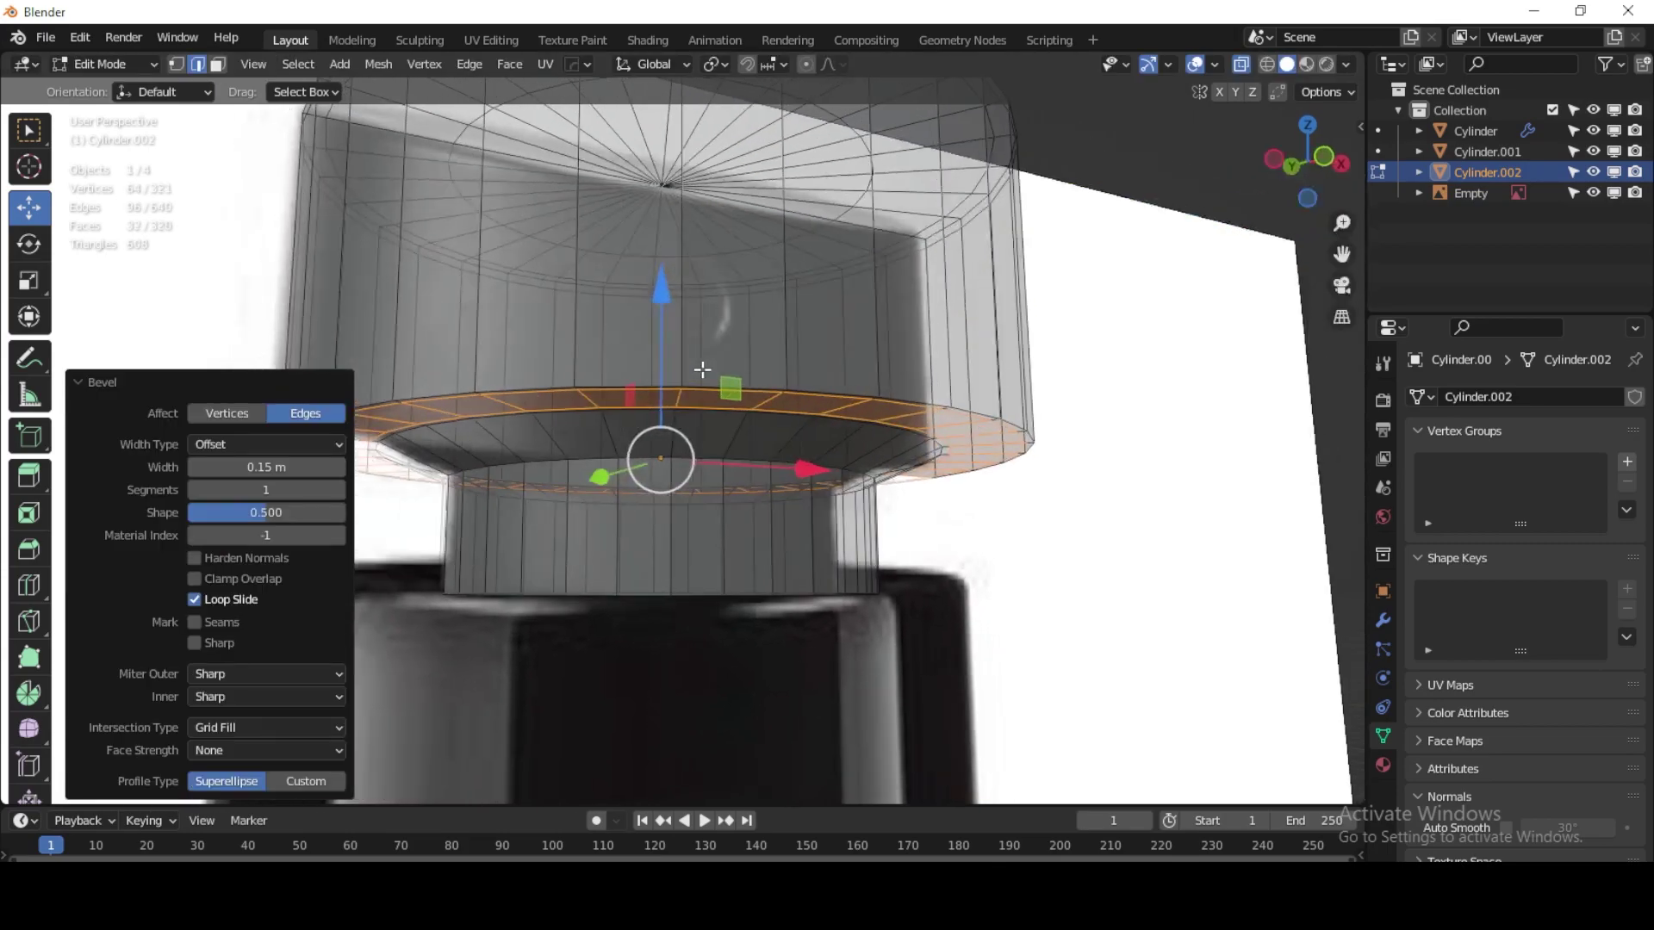
Step: Add two more loop cuts, sliding one near the lower rim, and turn X-ray off
{"action": "key", "text": "ctrl+r"}
{"action": "left_click", "coordinate": [684, 312]}
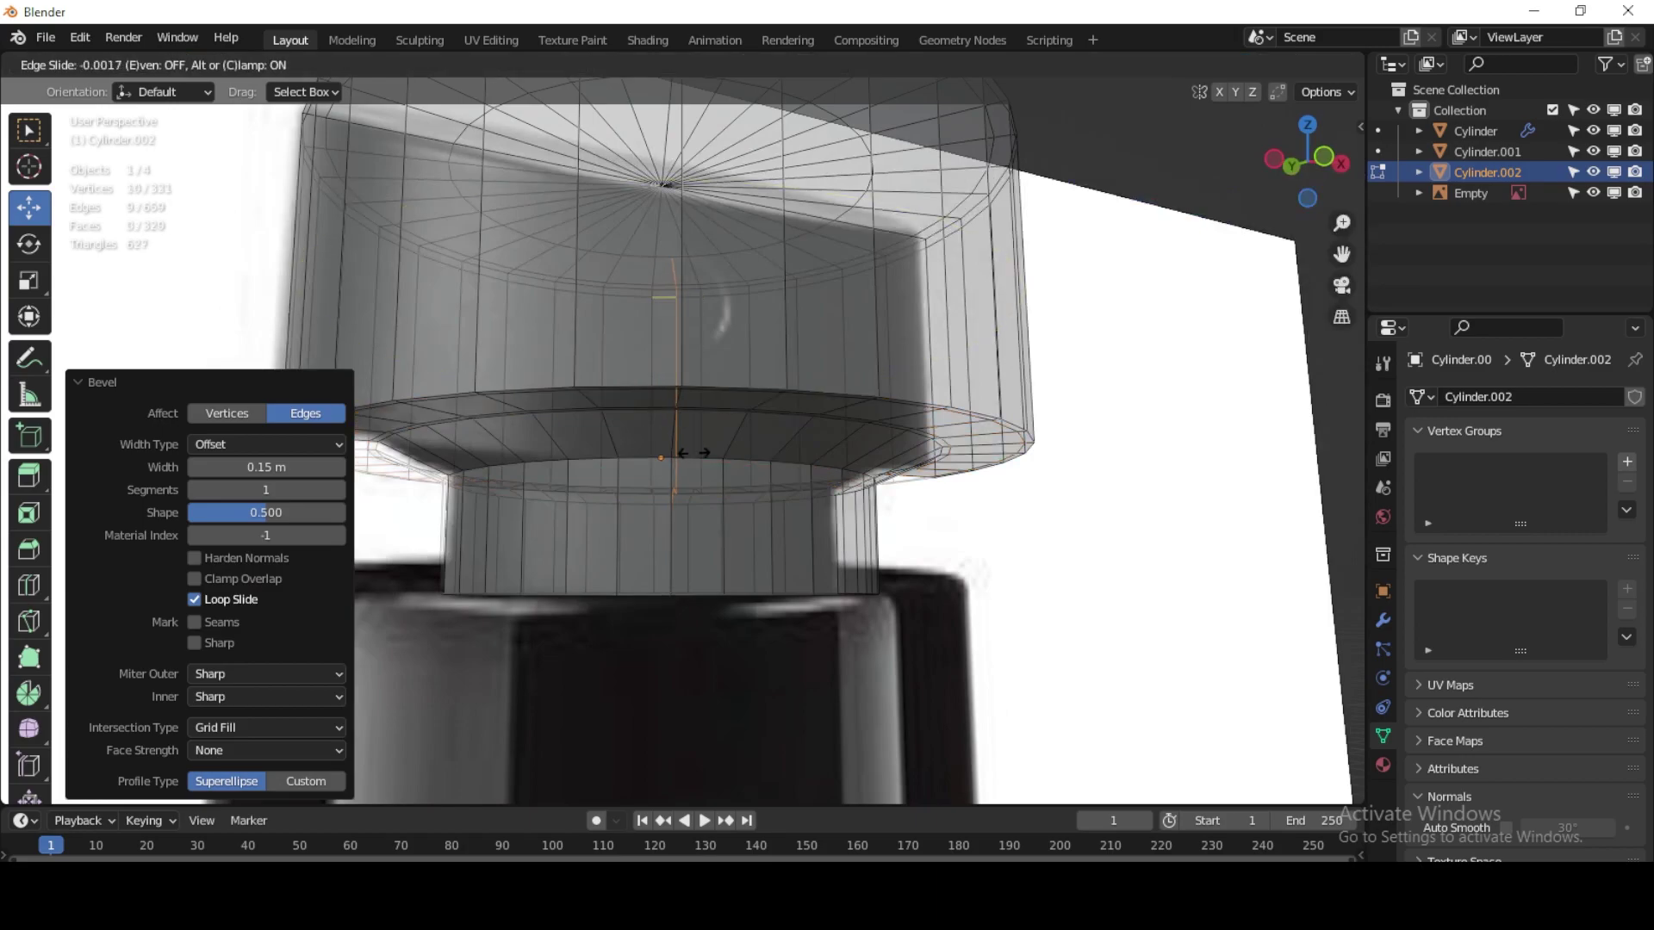
{"action": "right_click", "coordinate": [739, 484]}
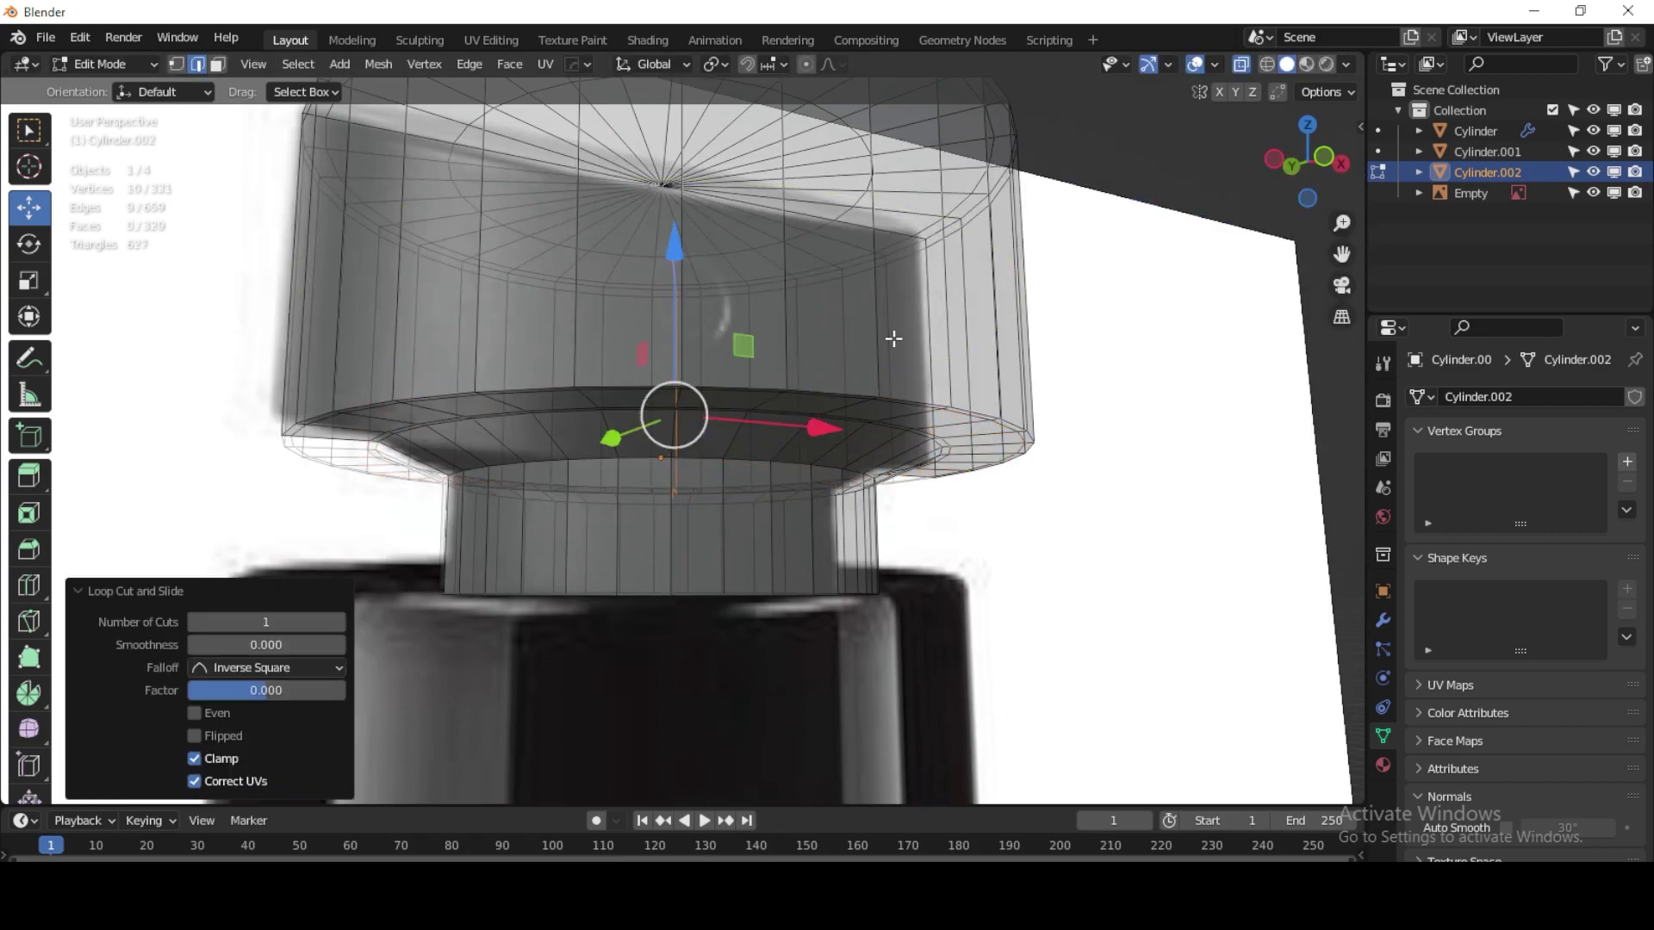
{"action": "key", "text": "ctrl+r"}
{"action": "left_click", "coordinate": [922, 312]}
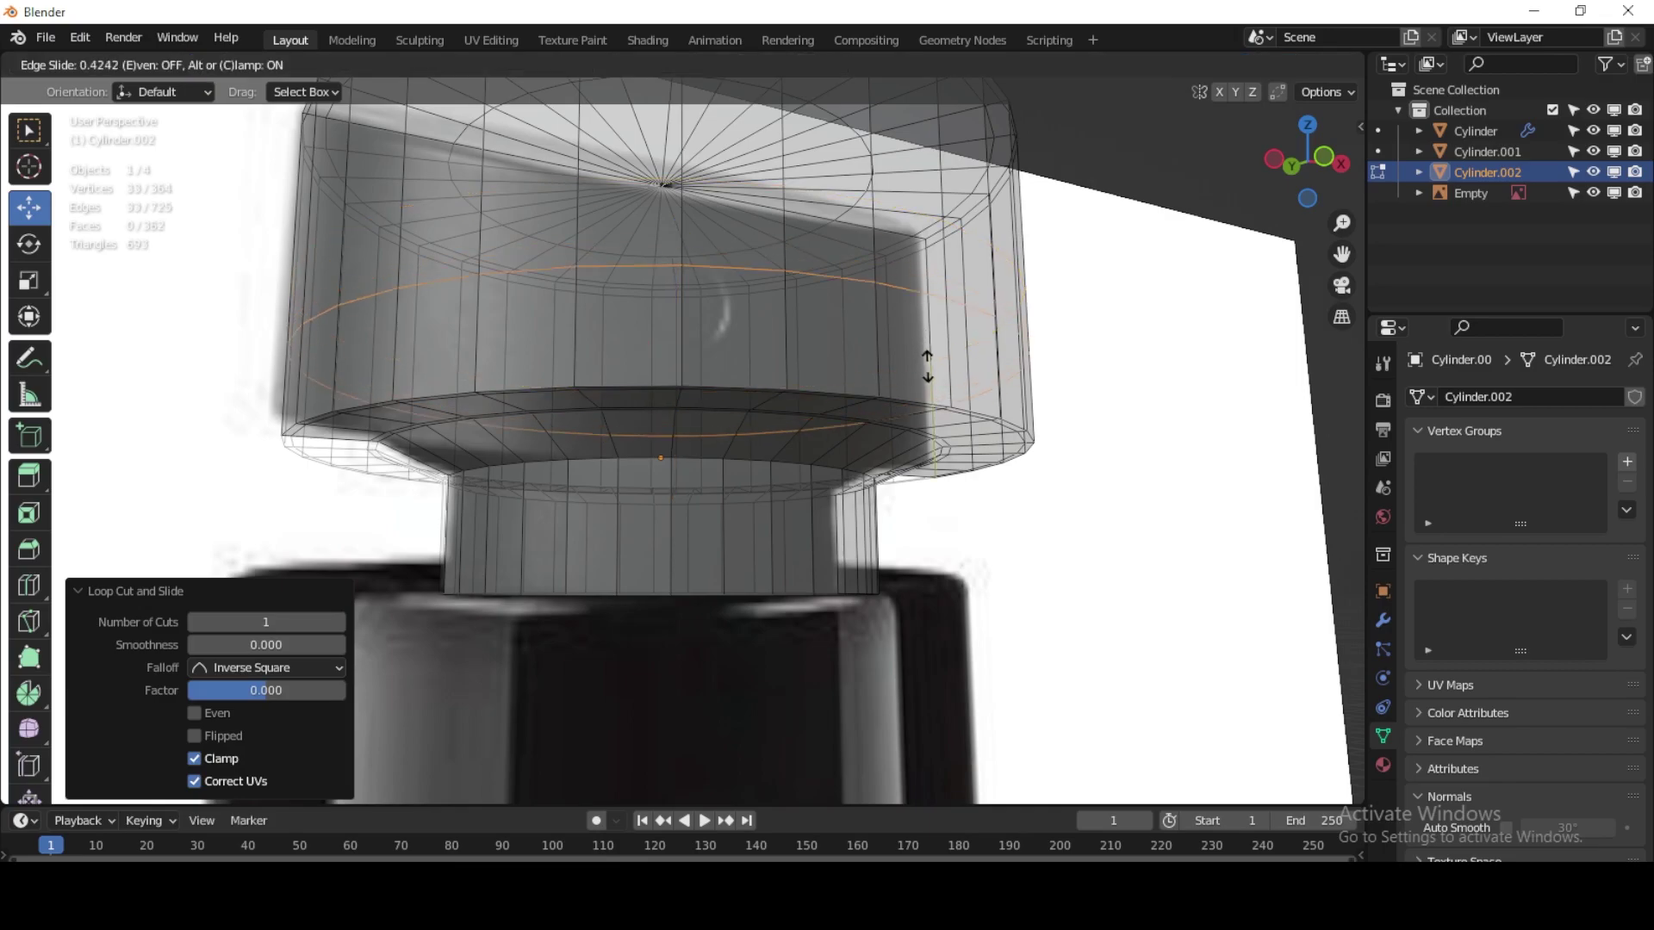
{"action": "left_click", "coordinate": [921, 420]}
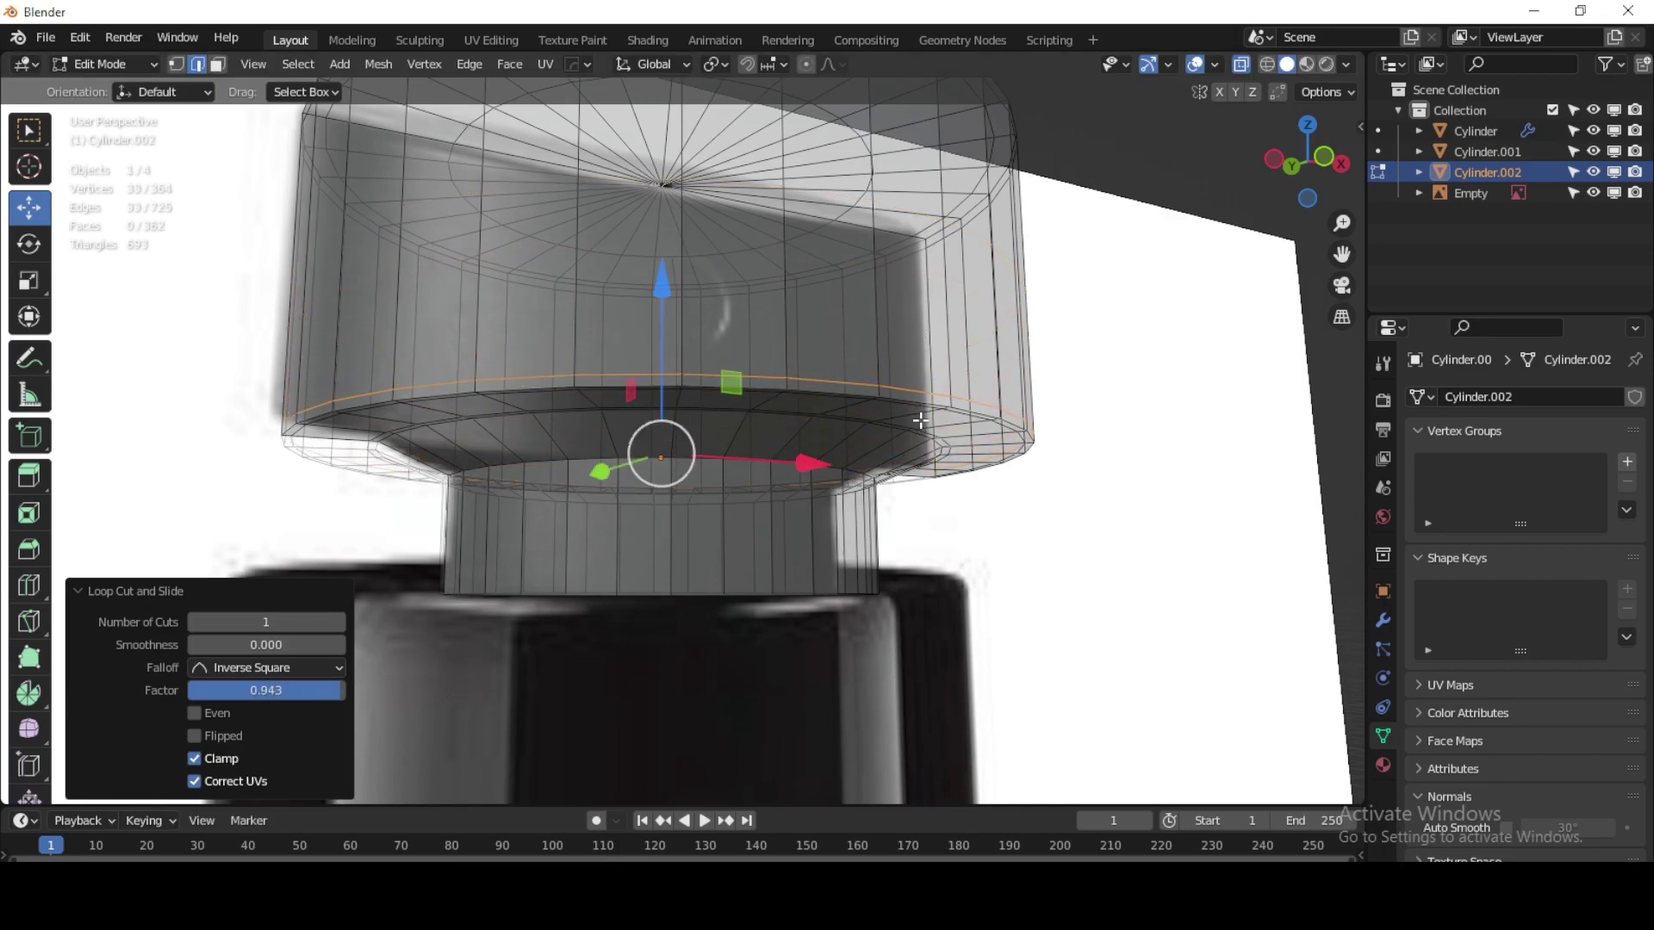
{"action": "left_click", "coordinate": [1243, 66]}
{"action": "right_click", "coordinate": [823, 288]}
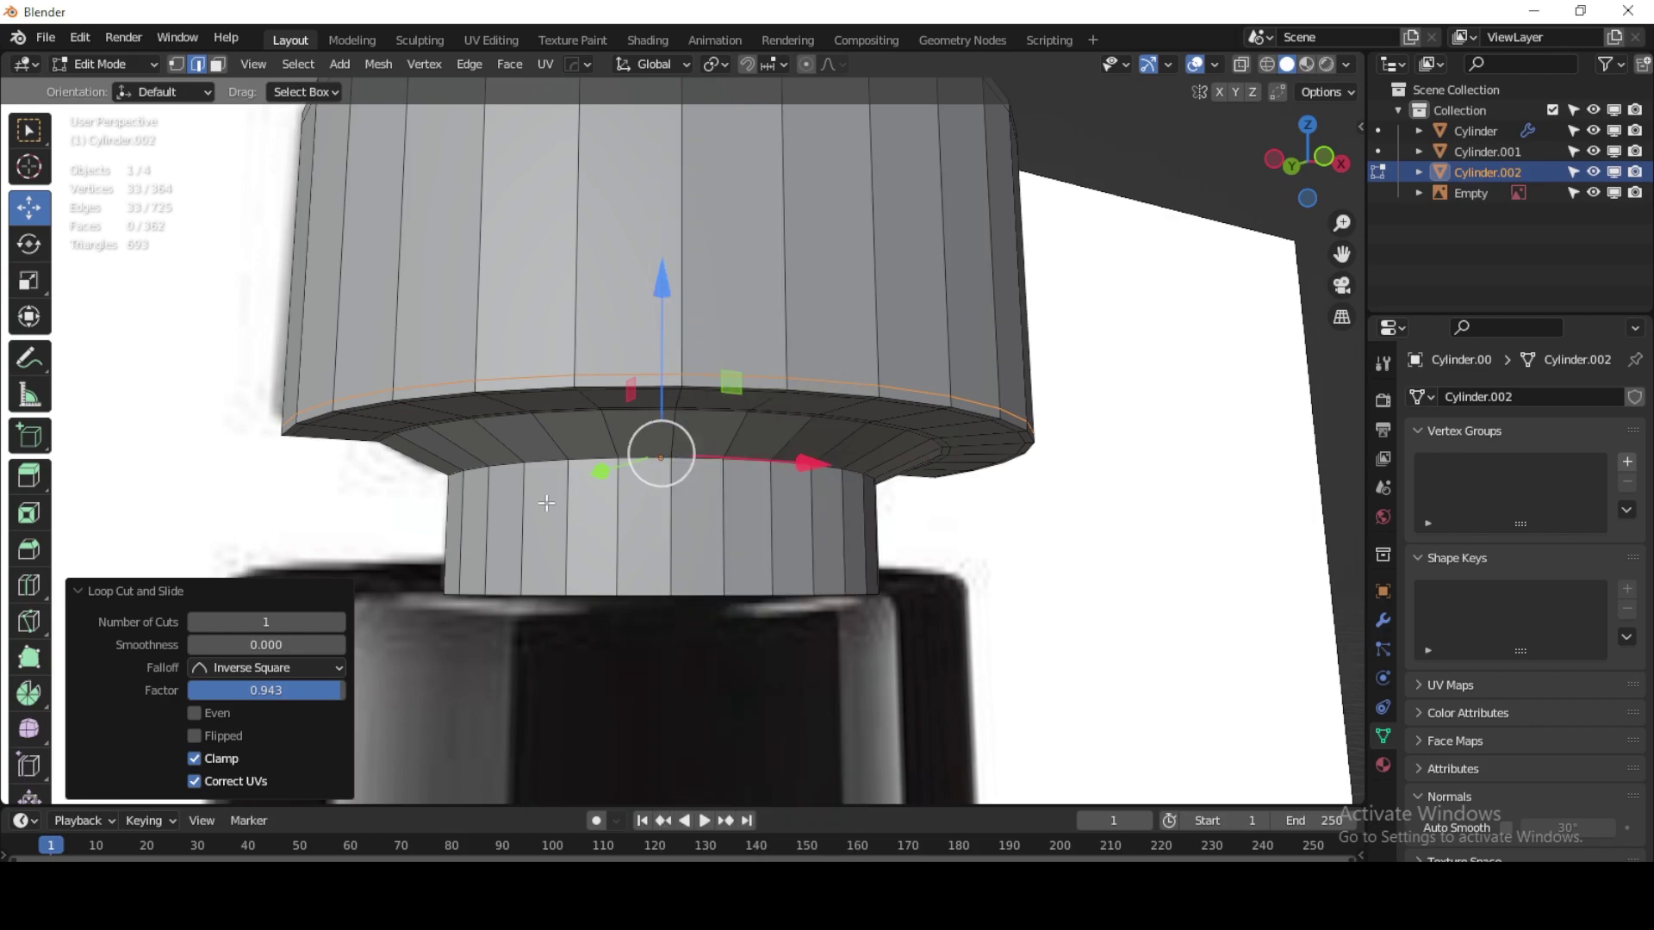
Step: In Object Mode, move the cap 1.1529 m left along X beside the reference
{"action": "scroll", "coordinate": [708, 521], "scroll_direction": "down", "scroll_amount": 2}
{"action": "scroll", "coordinate": [709, 521], "scroll_direction": "down", "scroll_amount": 4}
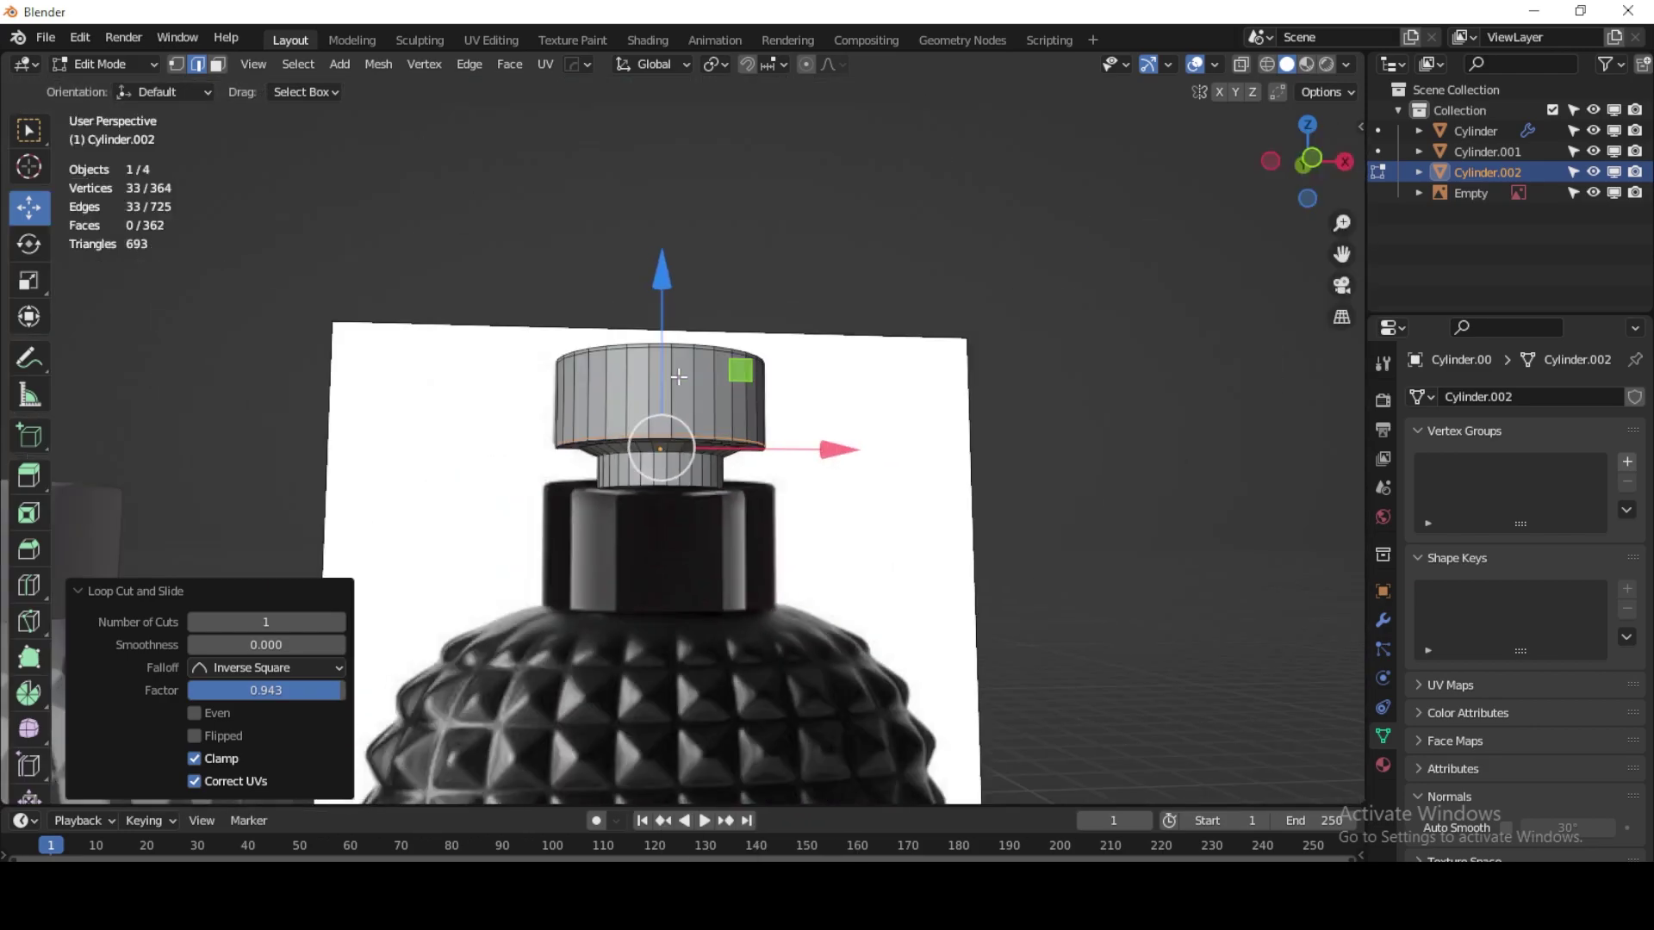
{"action": "left_click", "coordinate": [152, 67]}
{"action": "left_click", "coordinate": [153, 86]}
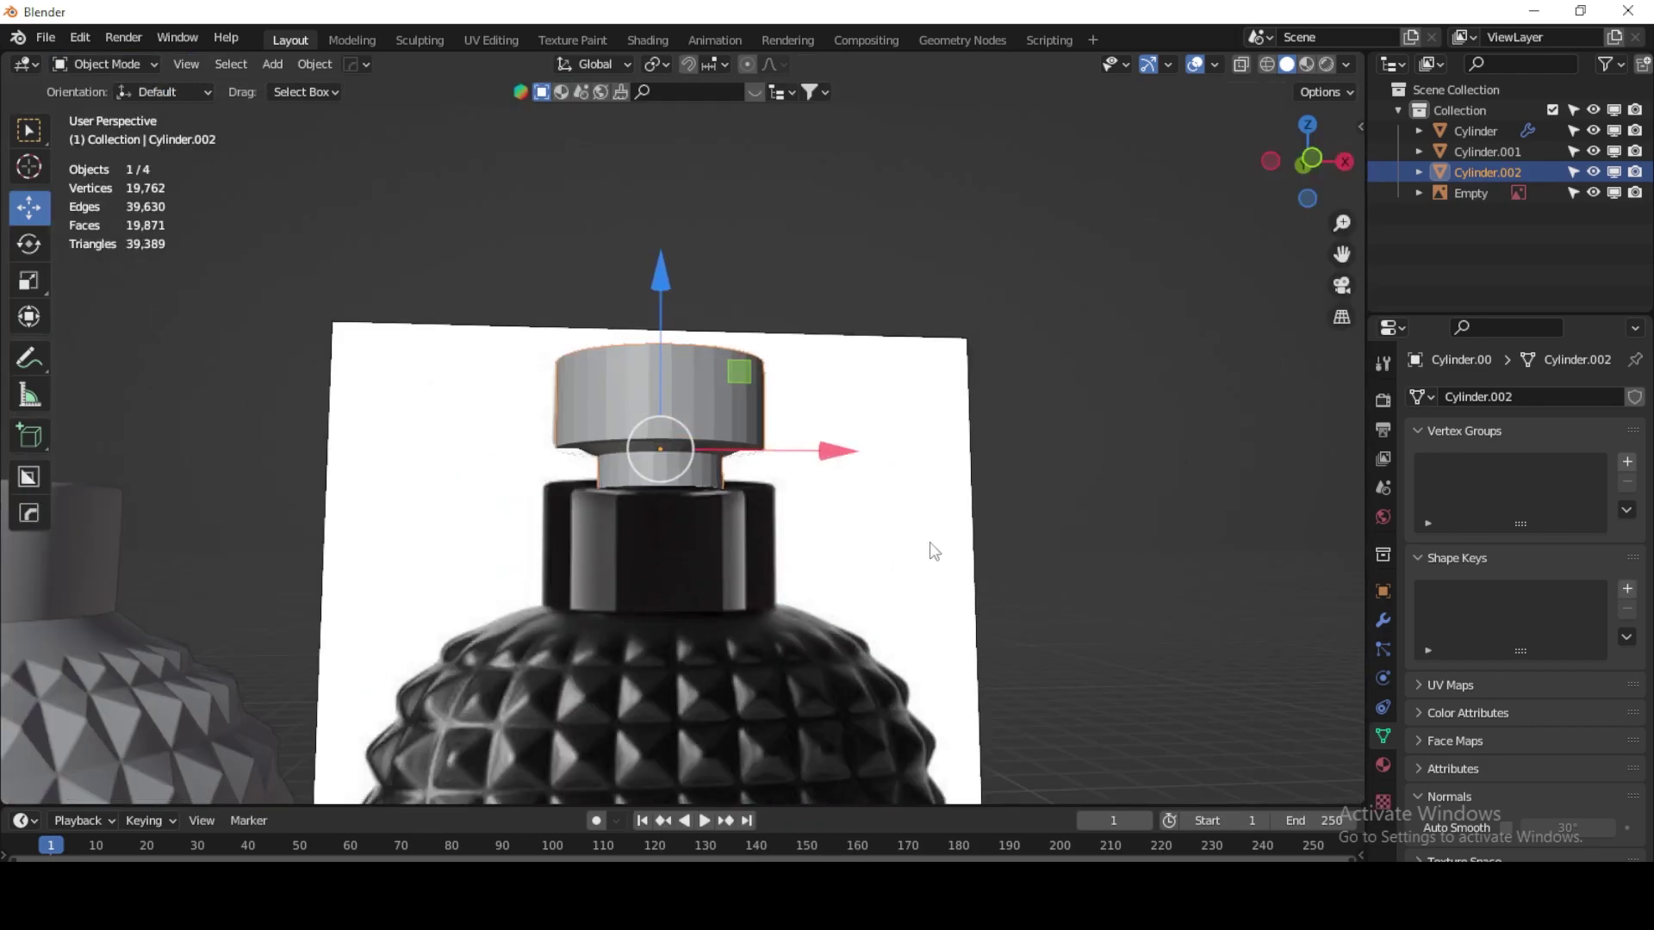
{"action": "left_click_drag", "start_coordinate": [831, 449], "coordinate": [586, 424]}
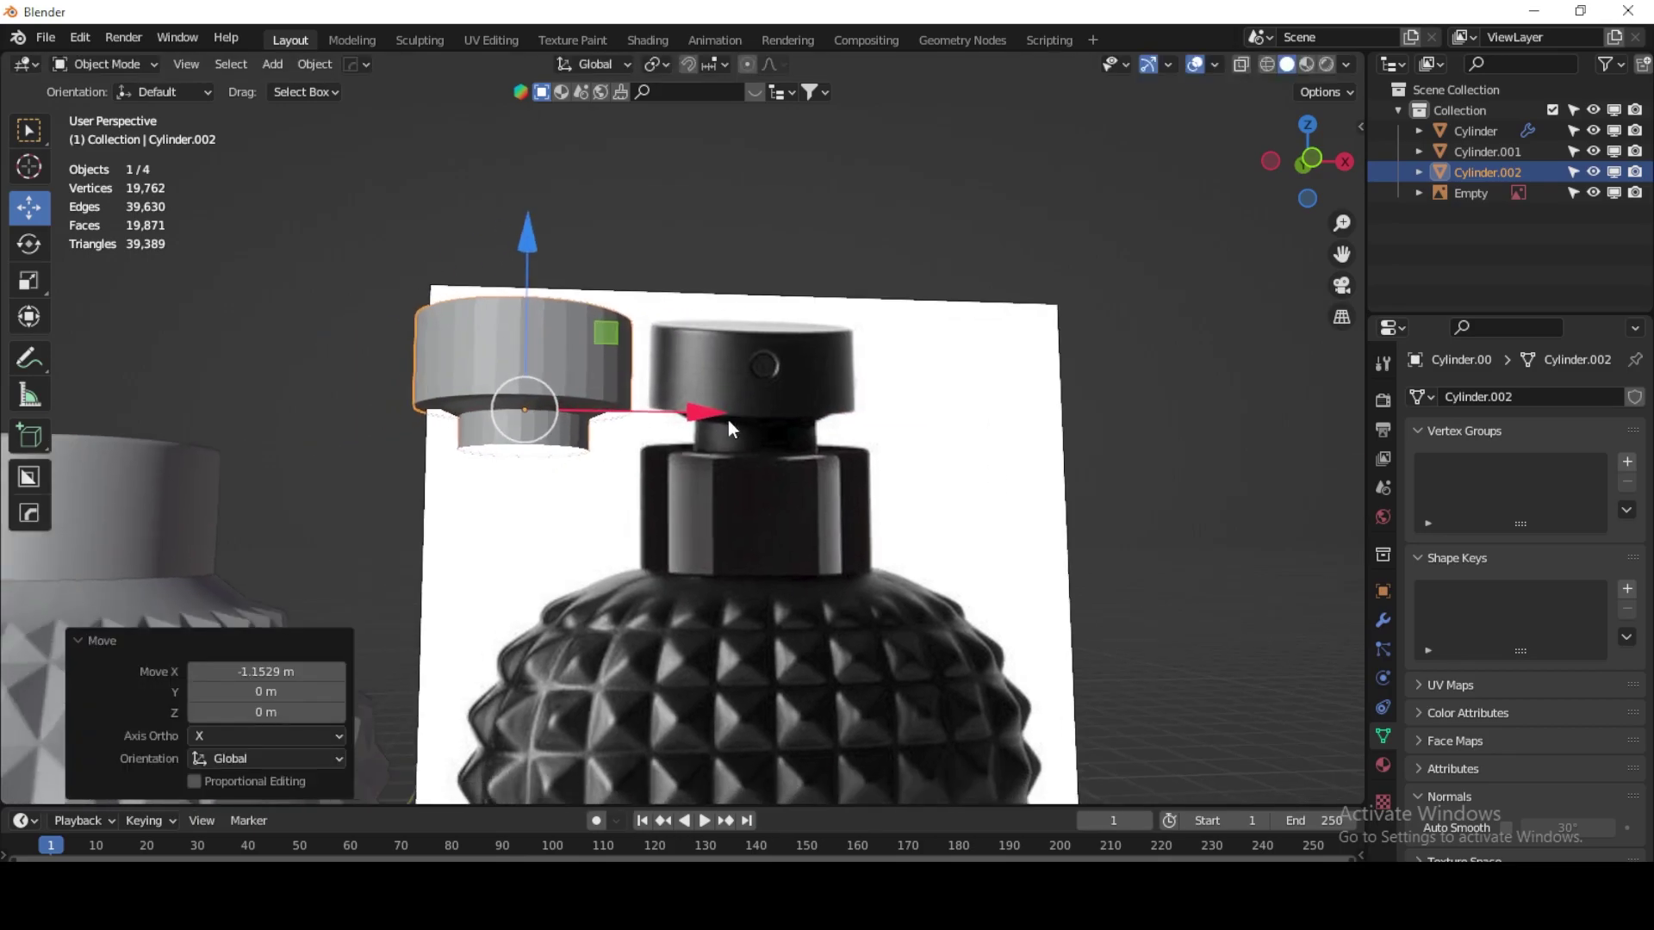
{"action": "scroll", "coordinate": [727, 420], "scroll_direction": "up", "scroll_amount": 3}
{"action": "scroll", "coordinate": [680, 488], "scroll_direction": "up", "scroll_amount": 1}
{"action": "scroll", "coordinate": [681, 487], "scroll_direction": "up", "scroll_amount": 1}
{"action": "scroll", "coordinate": [483, 427], "scroll_direction": "up", "scroll_amount": 3}
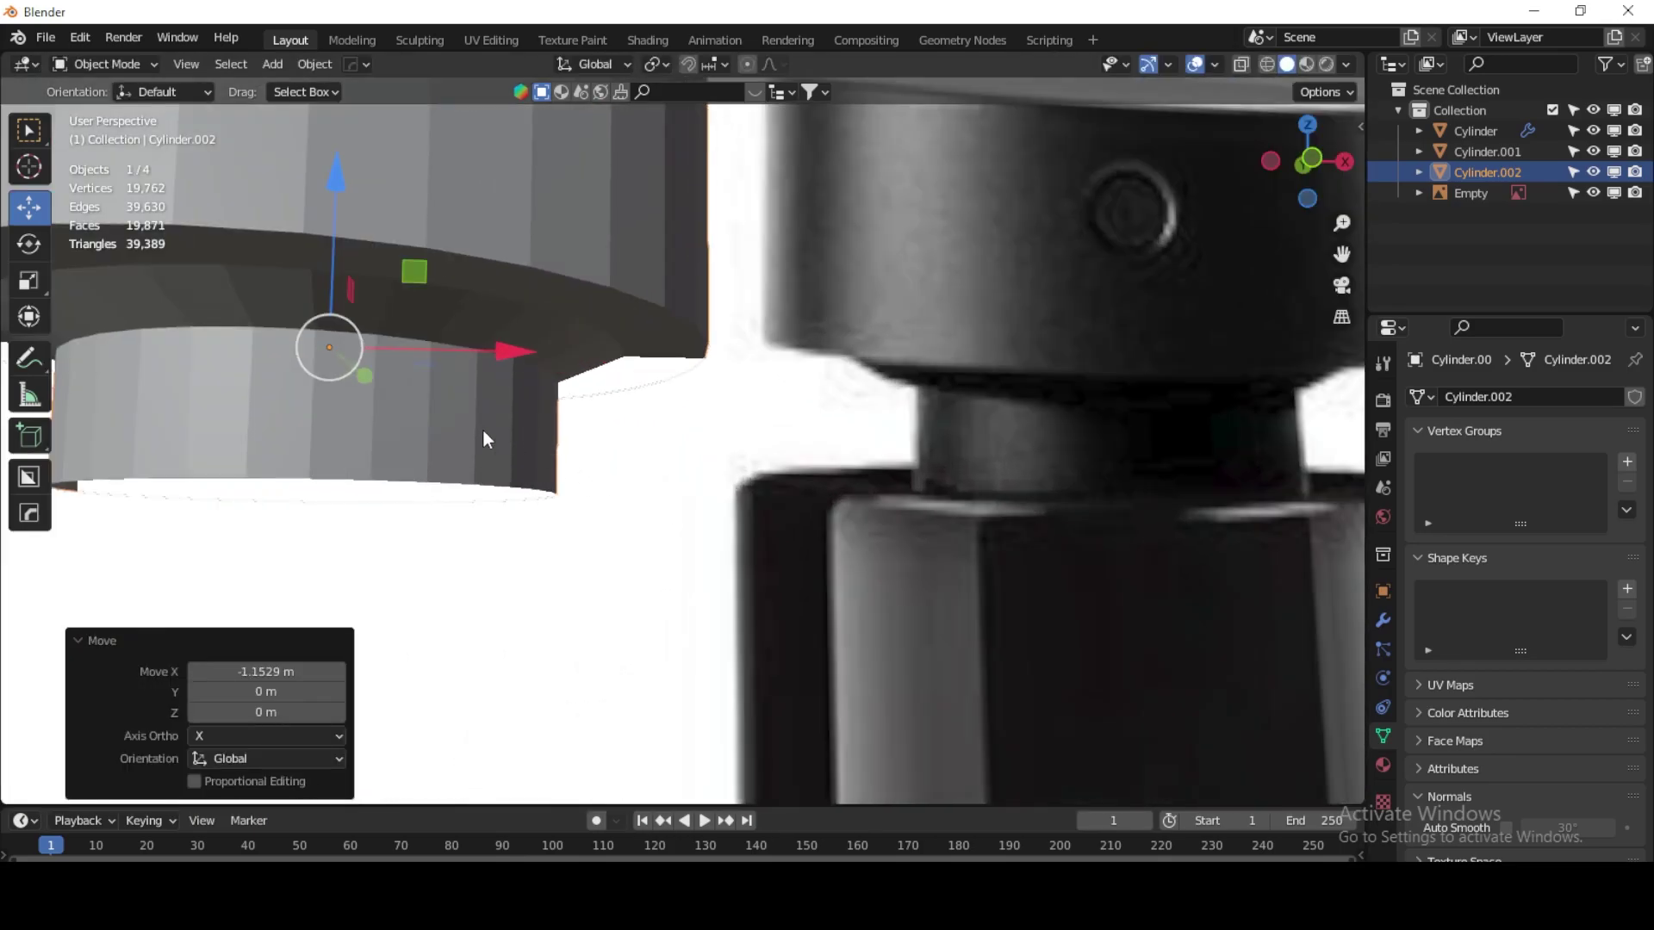
{"action": "mouse_move", "coordinate": [482, 427]}
{"action": "middle_mouse_down", "text": "shift"}
{"action": "mouse_move", "coordinate": [722, 478]}
{"action": "mouse_move", "coordinate": [779, 445]}
{"action": "mouse_move", "coordinate": [686, 440]}
{"action": "middle_mouse_up", "text": "shift"}
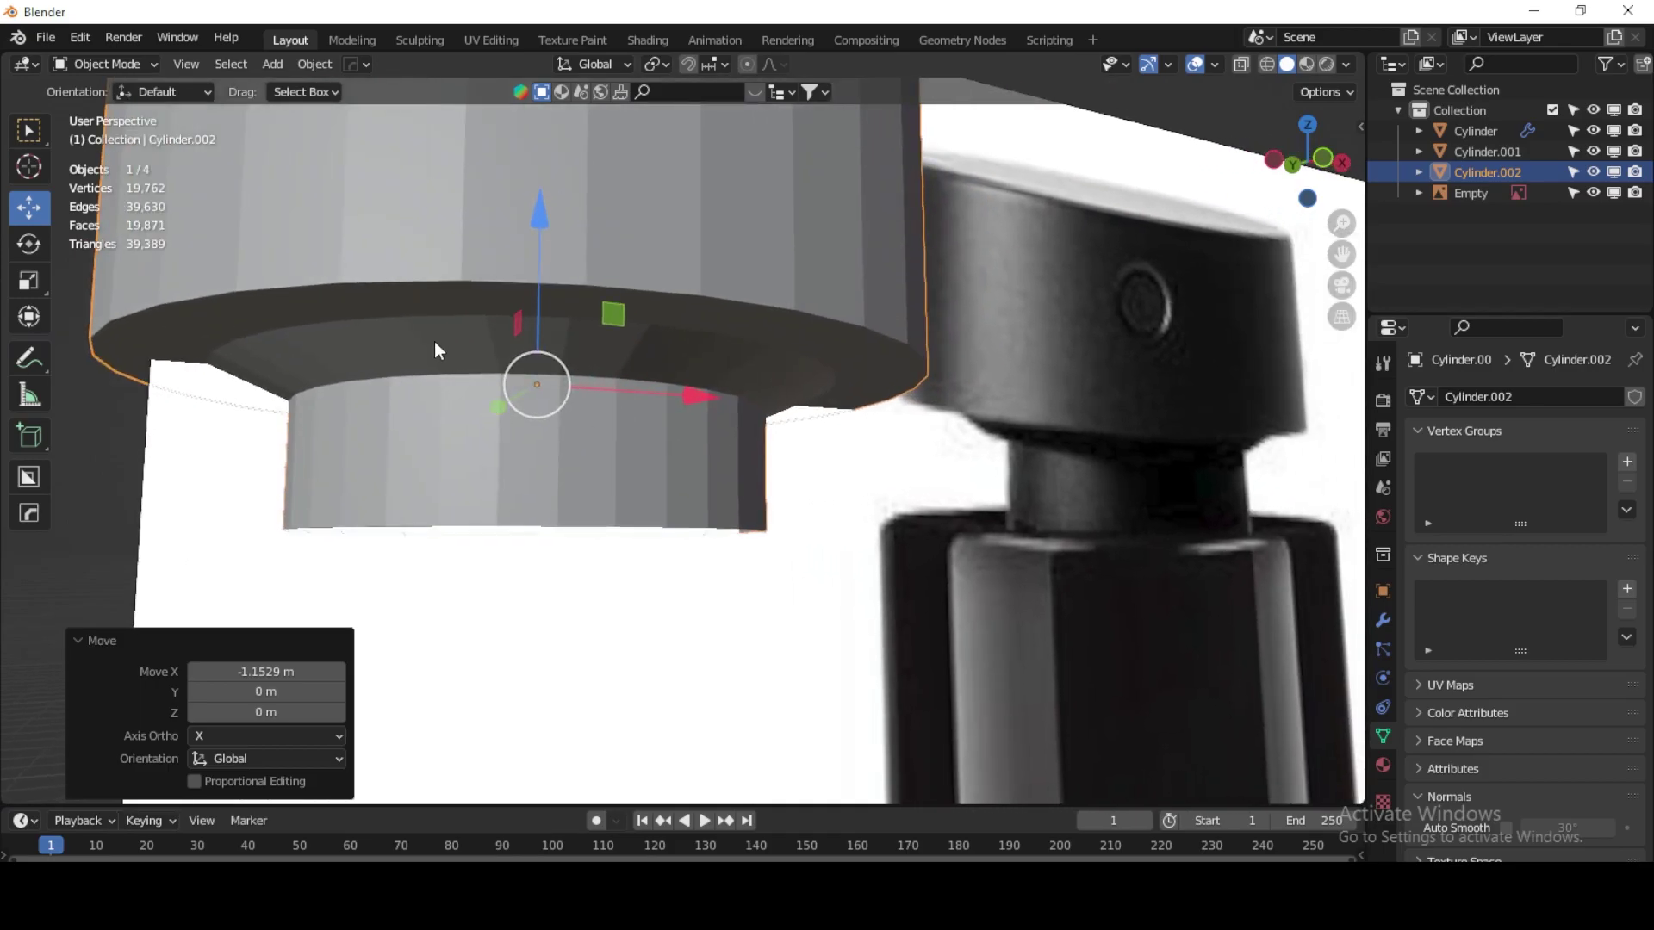
Step: Back in Edit Mode, add a centred loop cut on the cap's underside ledge
{"action": "left_click", "coordinate": [103, 64]}
{"action": "left_click", "coordinate": [117, 114]}
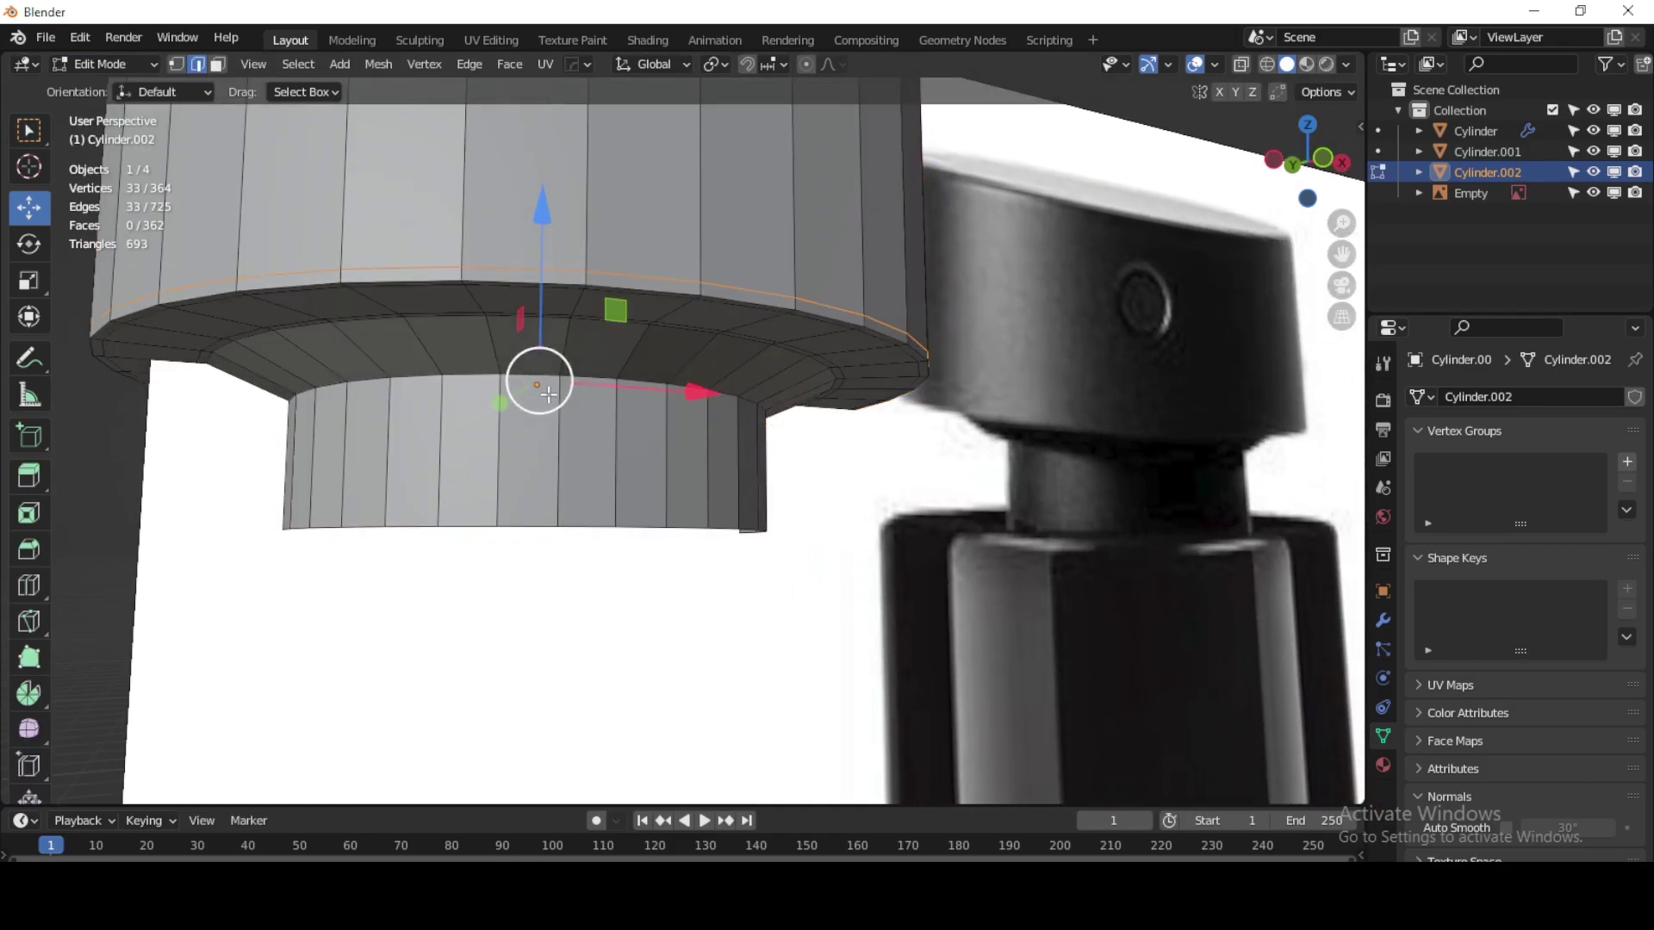
{"action": "key", "text": "ctrl+r"}
{"action": "left_click", "coordinate": [467, 350]}
{"action": "right_click", "coordinate": [467, 350]}
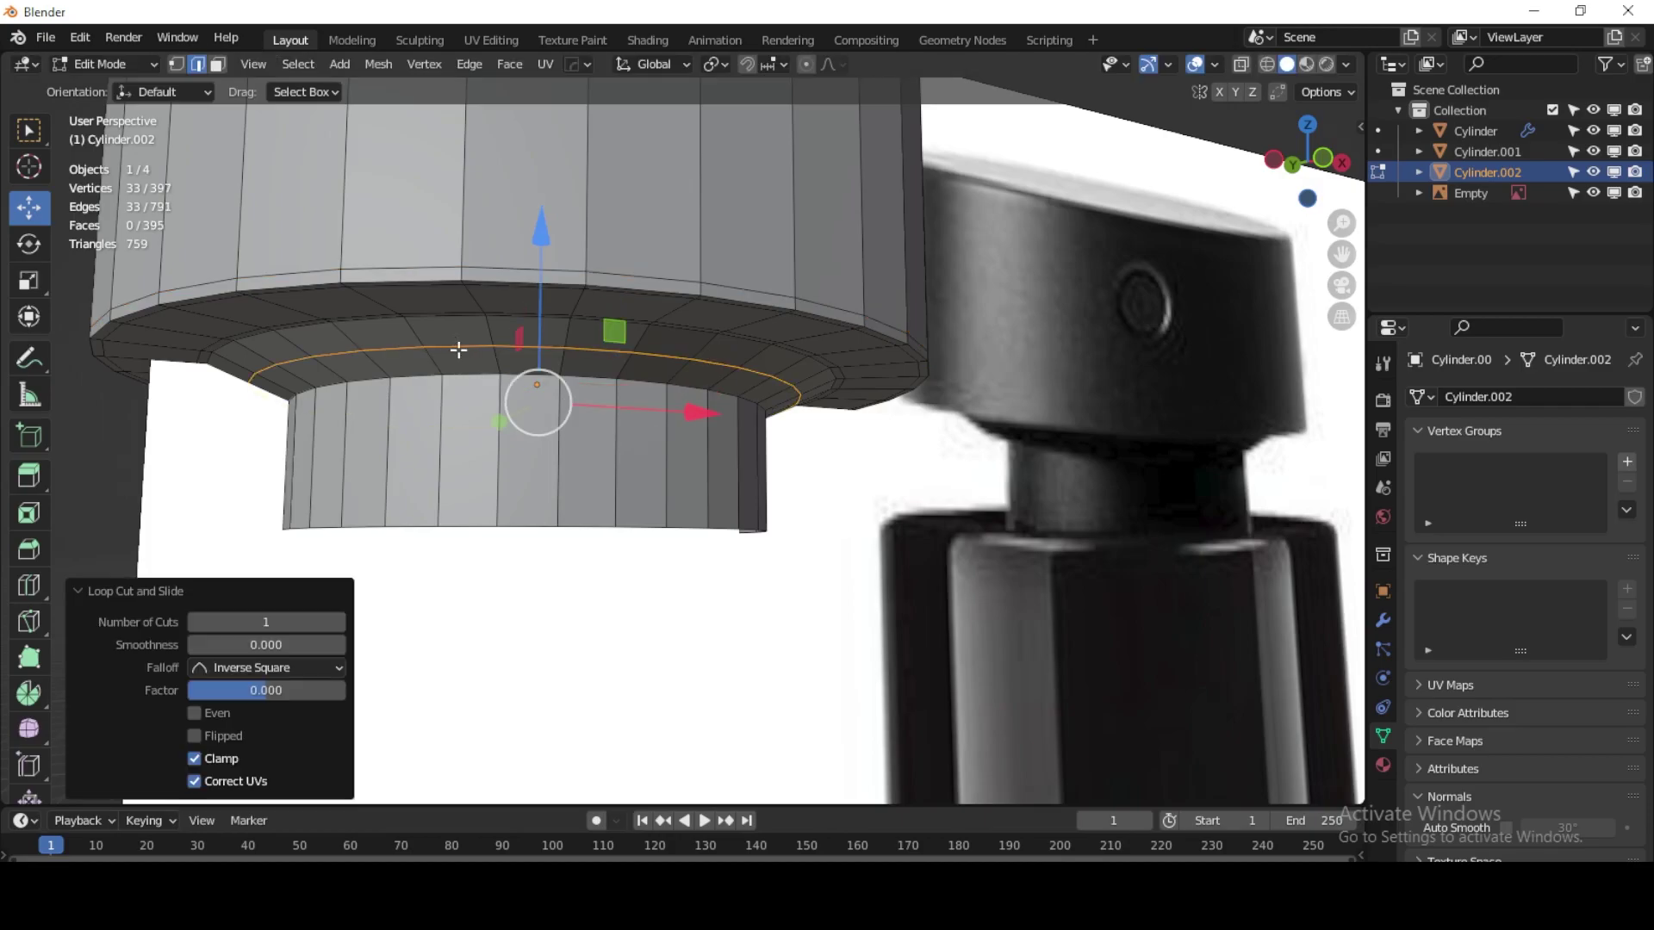
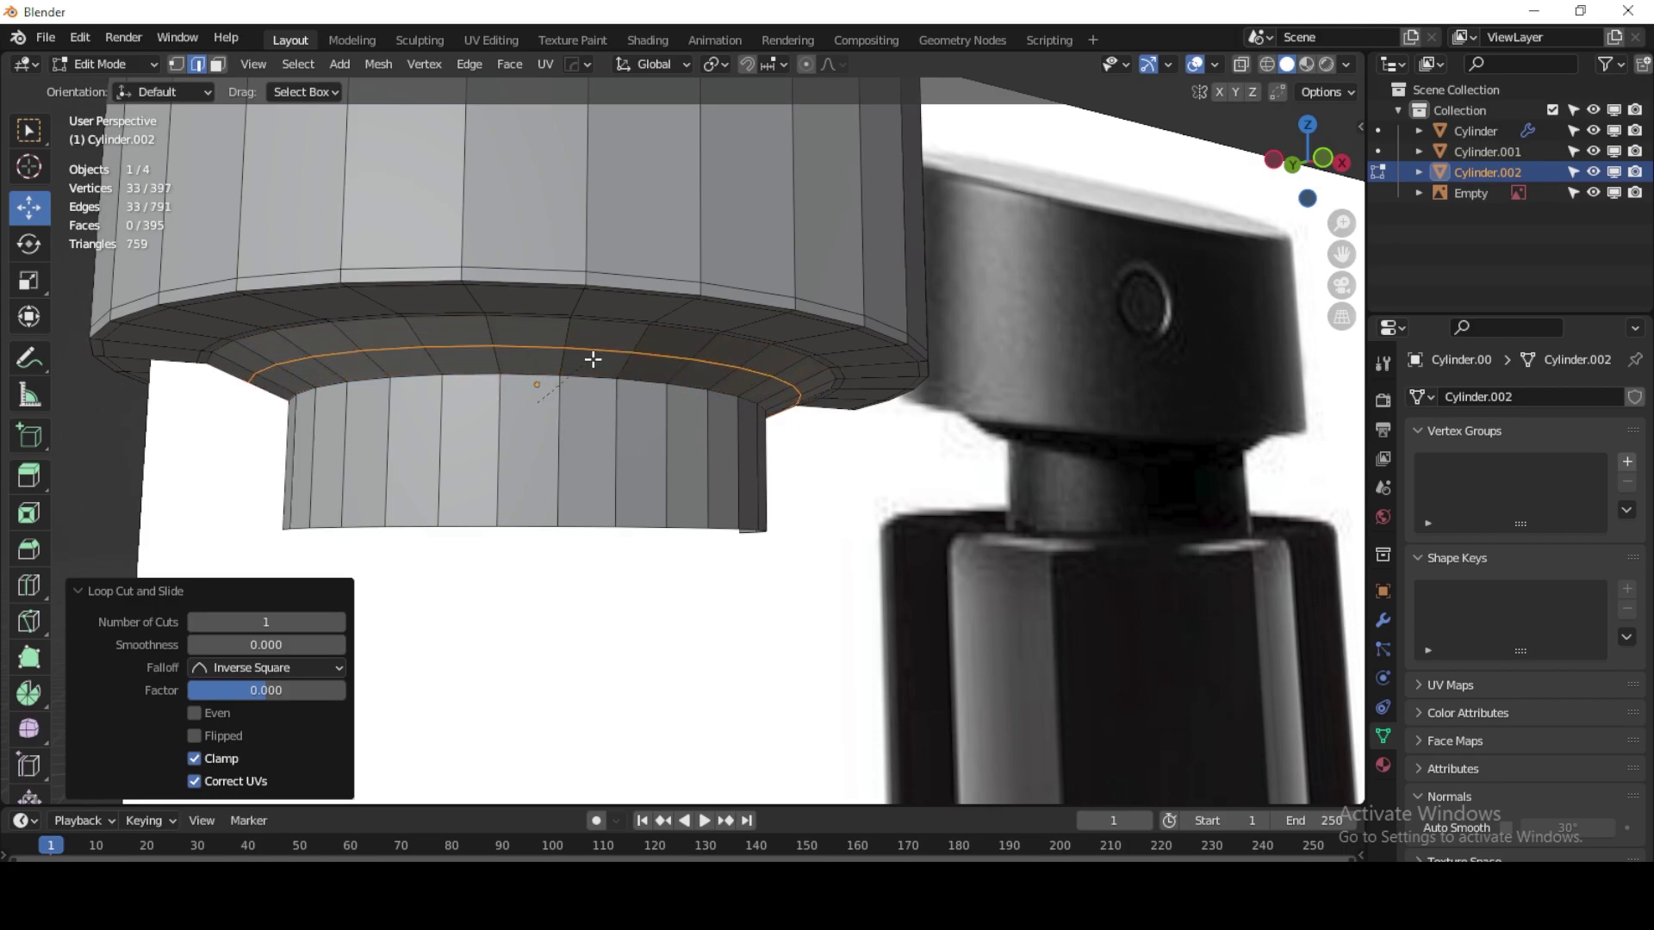
Step: Add a centred loop and a 0.231 m band around the cap's lower collar, then leave Edit Mode
{"action": "left_click", "coordinate": [664, 361]}
{"action": "key", "text": "ctrl+r"}
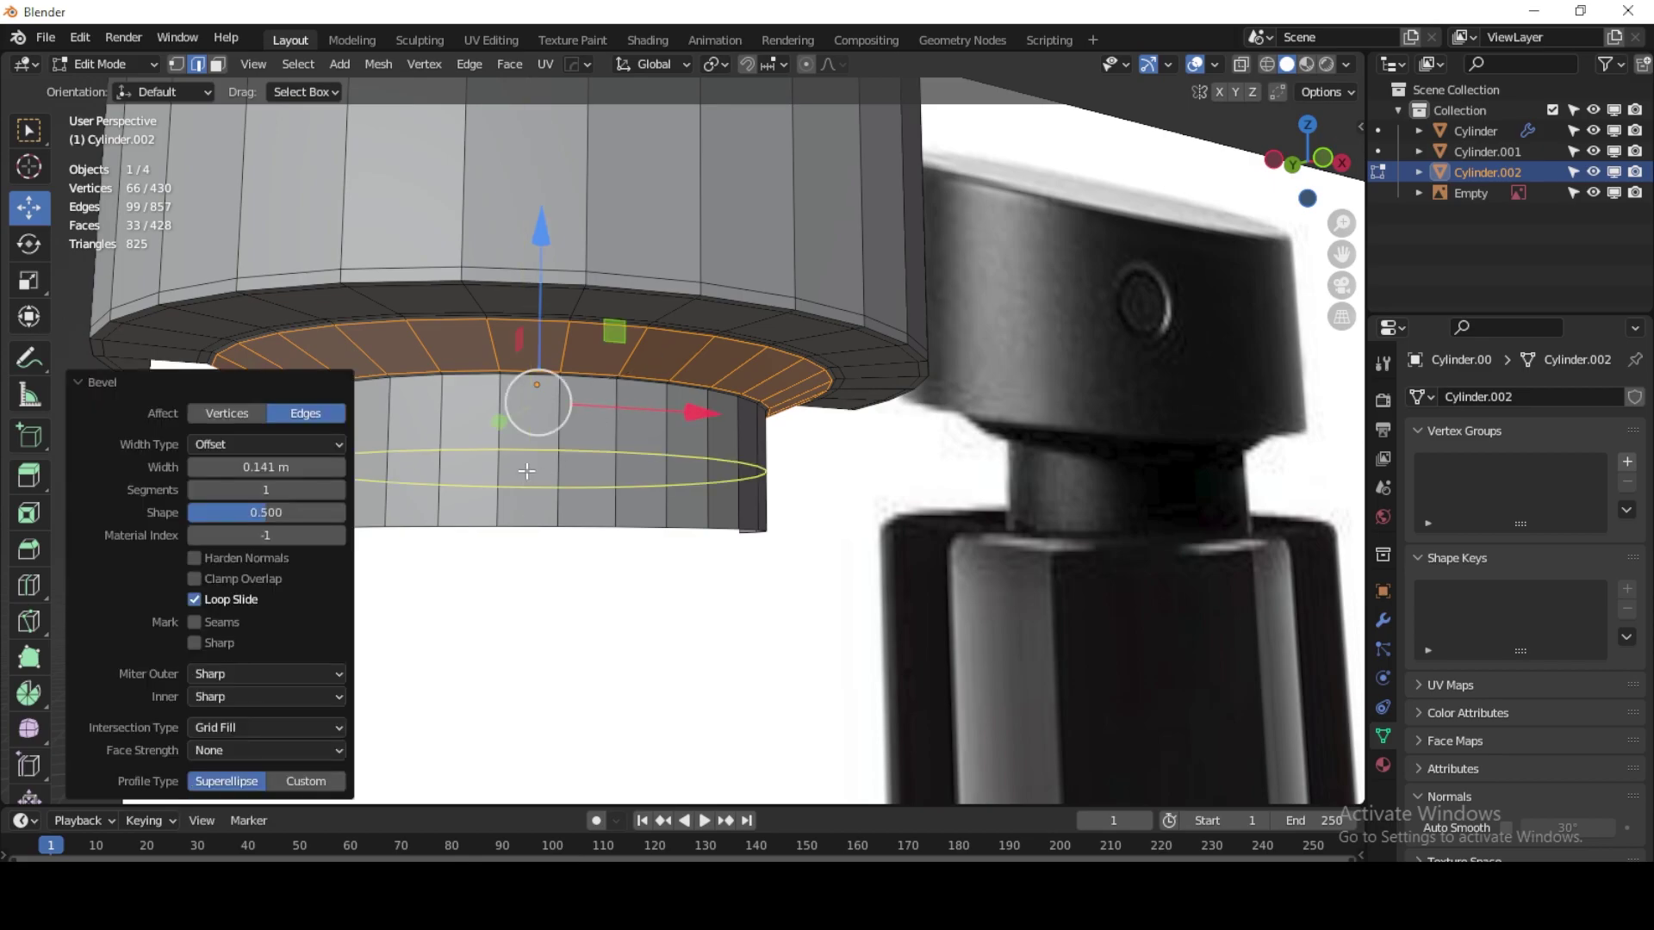
{"action": "left_click", "coordinate": [529, 471]}
{"action": "right_click", "coordinate": [528, 471]}
{"action": "key", "text": "e"}
{"action": "key", "text": "s"}
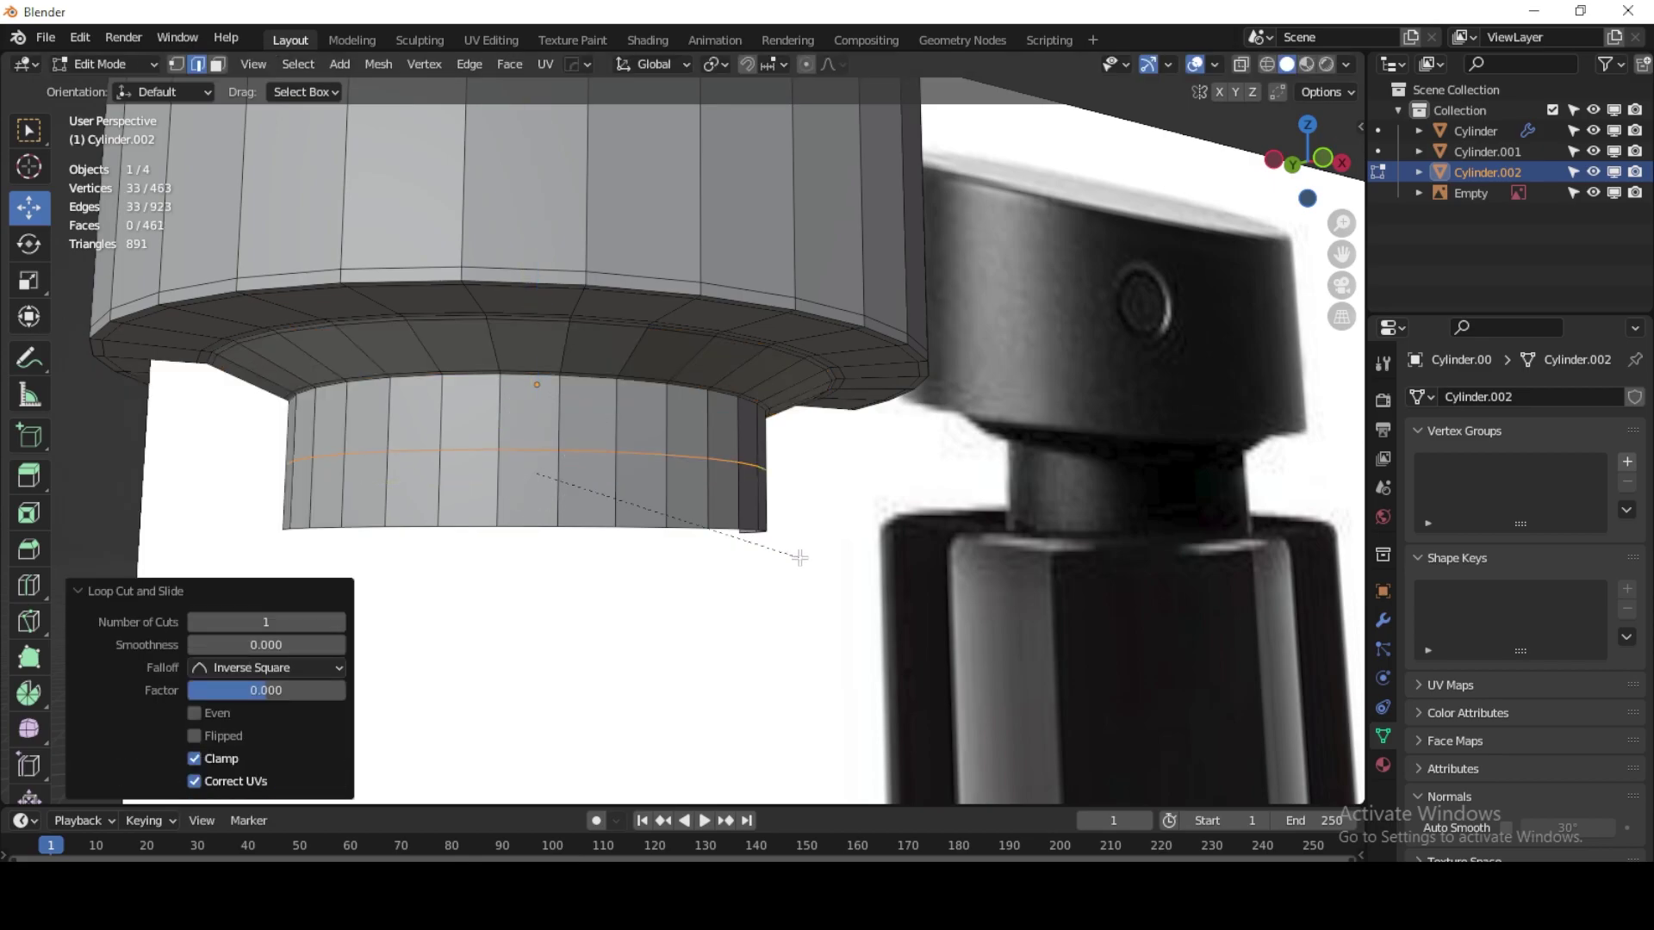
{"action": "left_click", "coordinate": [855, 583]}
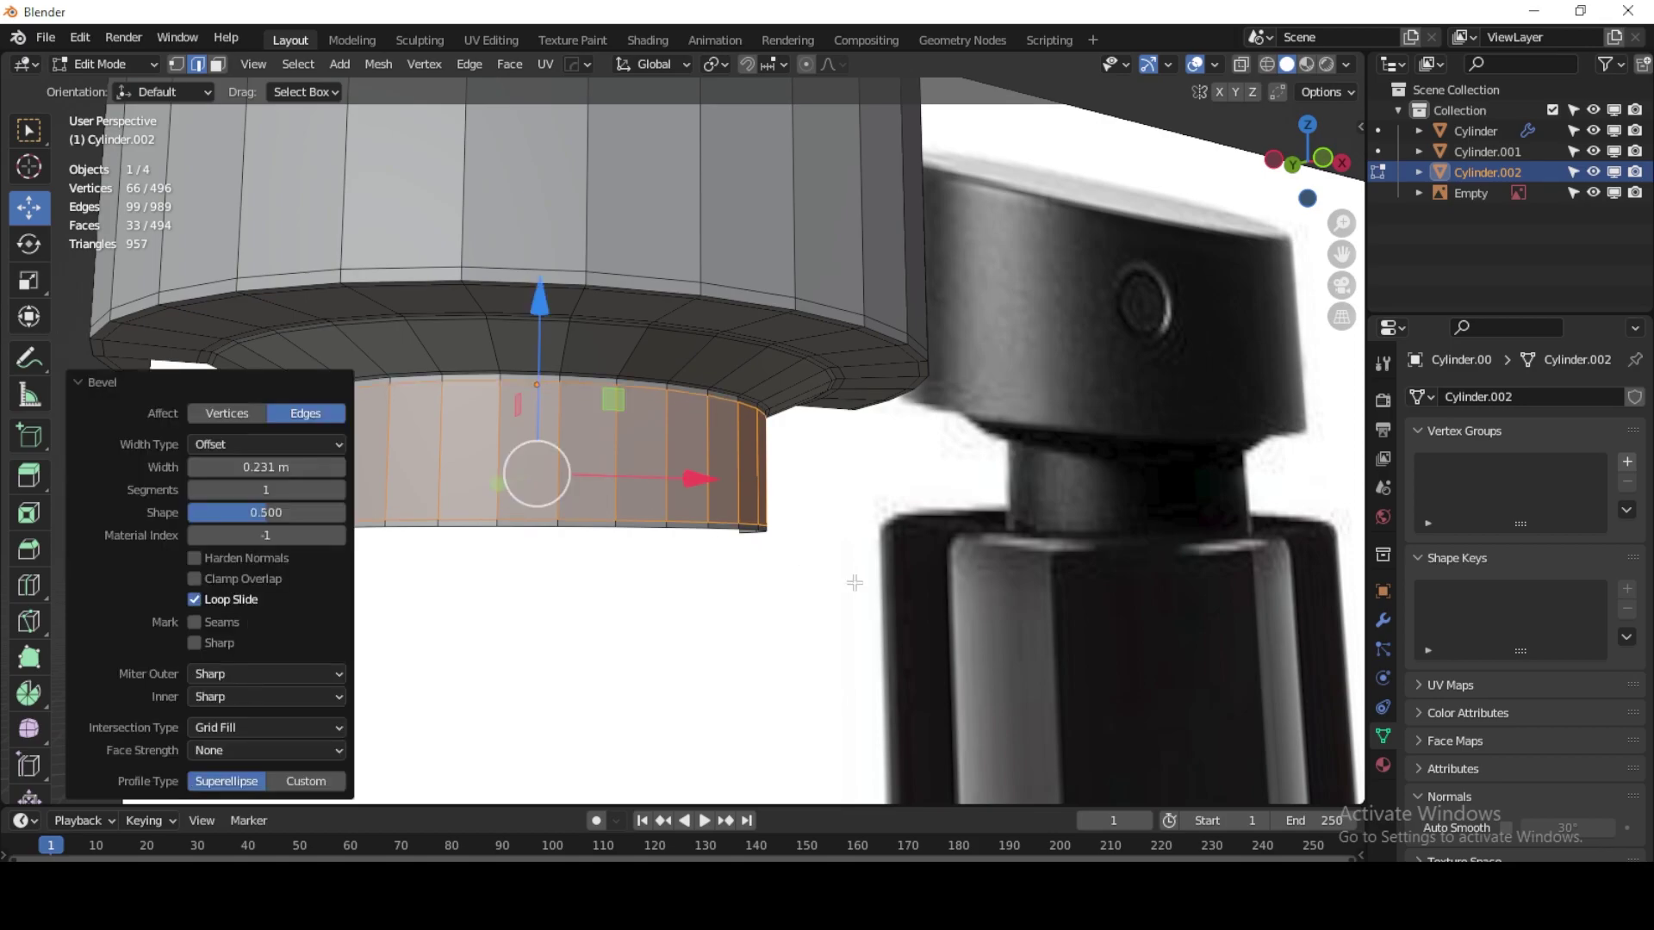
{"action": "scroll", "coordinate": [1005, 496], "scroll_direction": "down", "scroll_amount": 2}
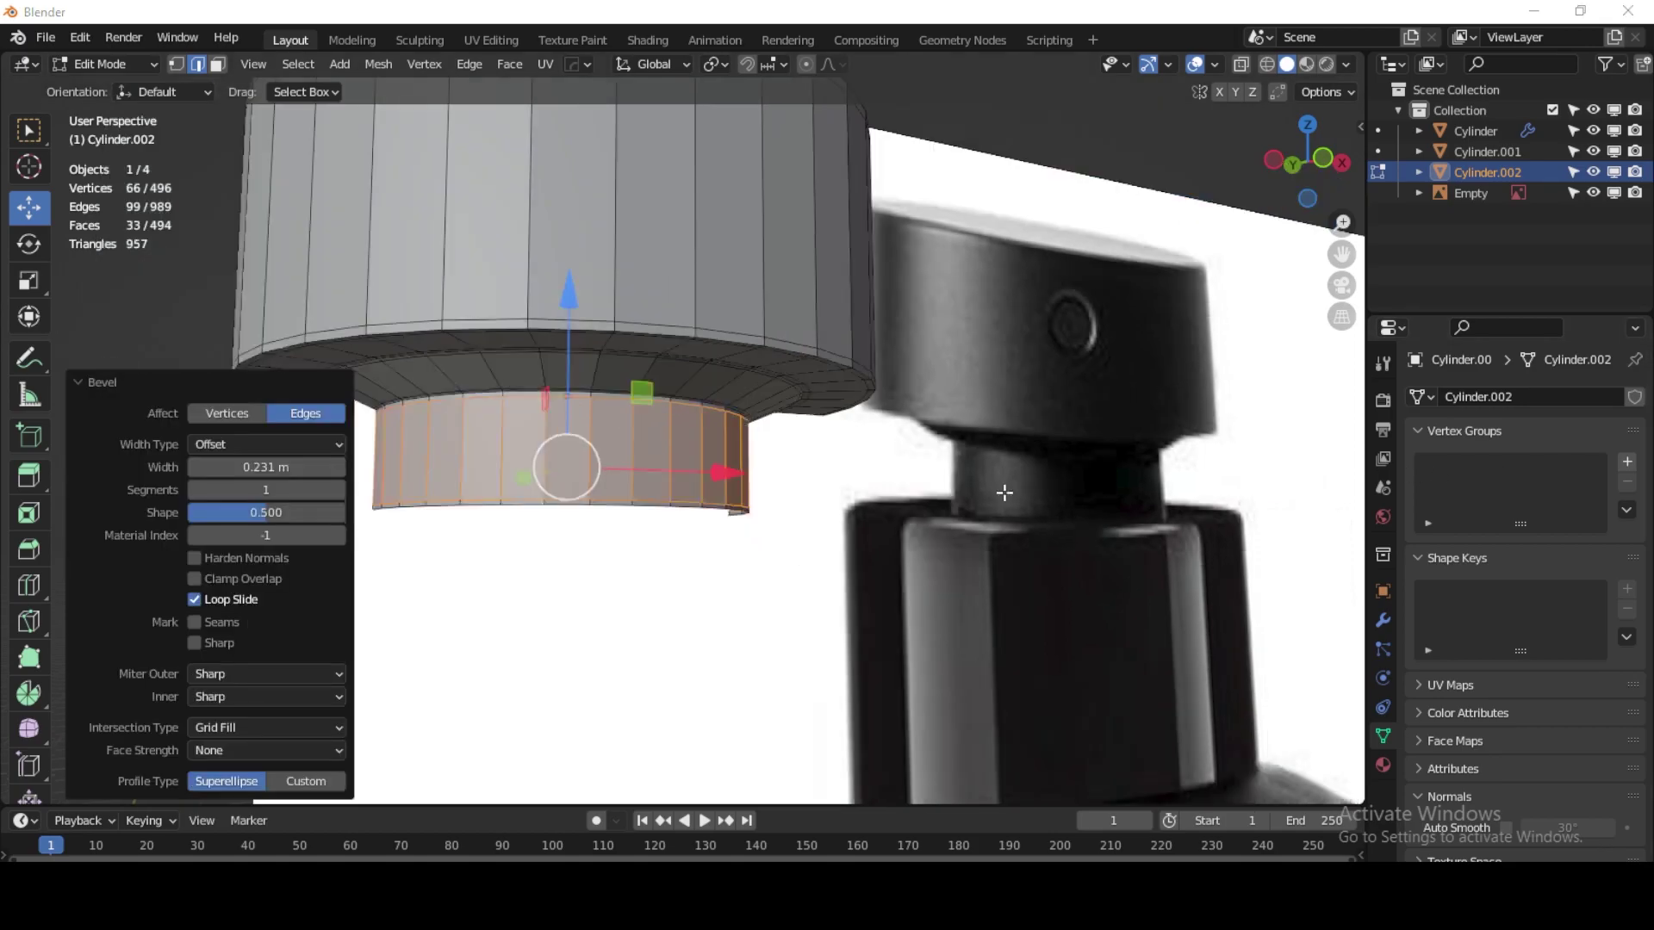
{"action": "scroll", "coordinate": [965, 499], "scroll_direction": "down", "scroll_amount": 2}
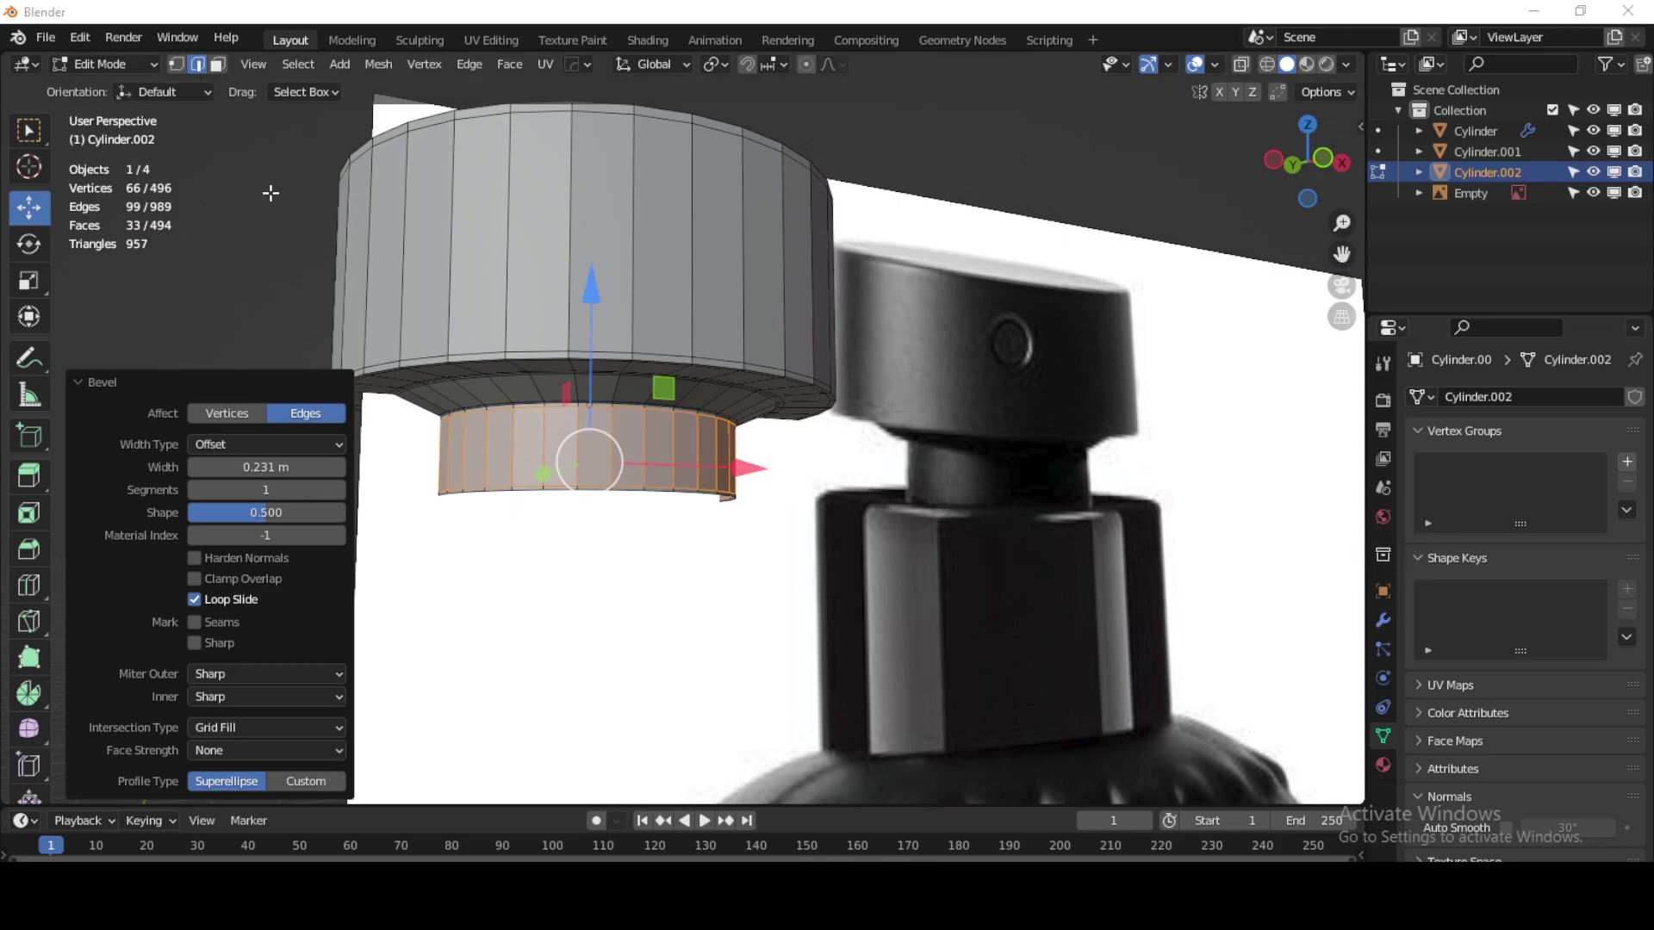
{"action": "left_click", "coordinate": [125, 65]}
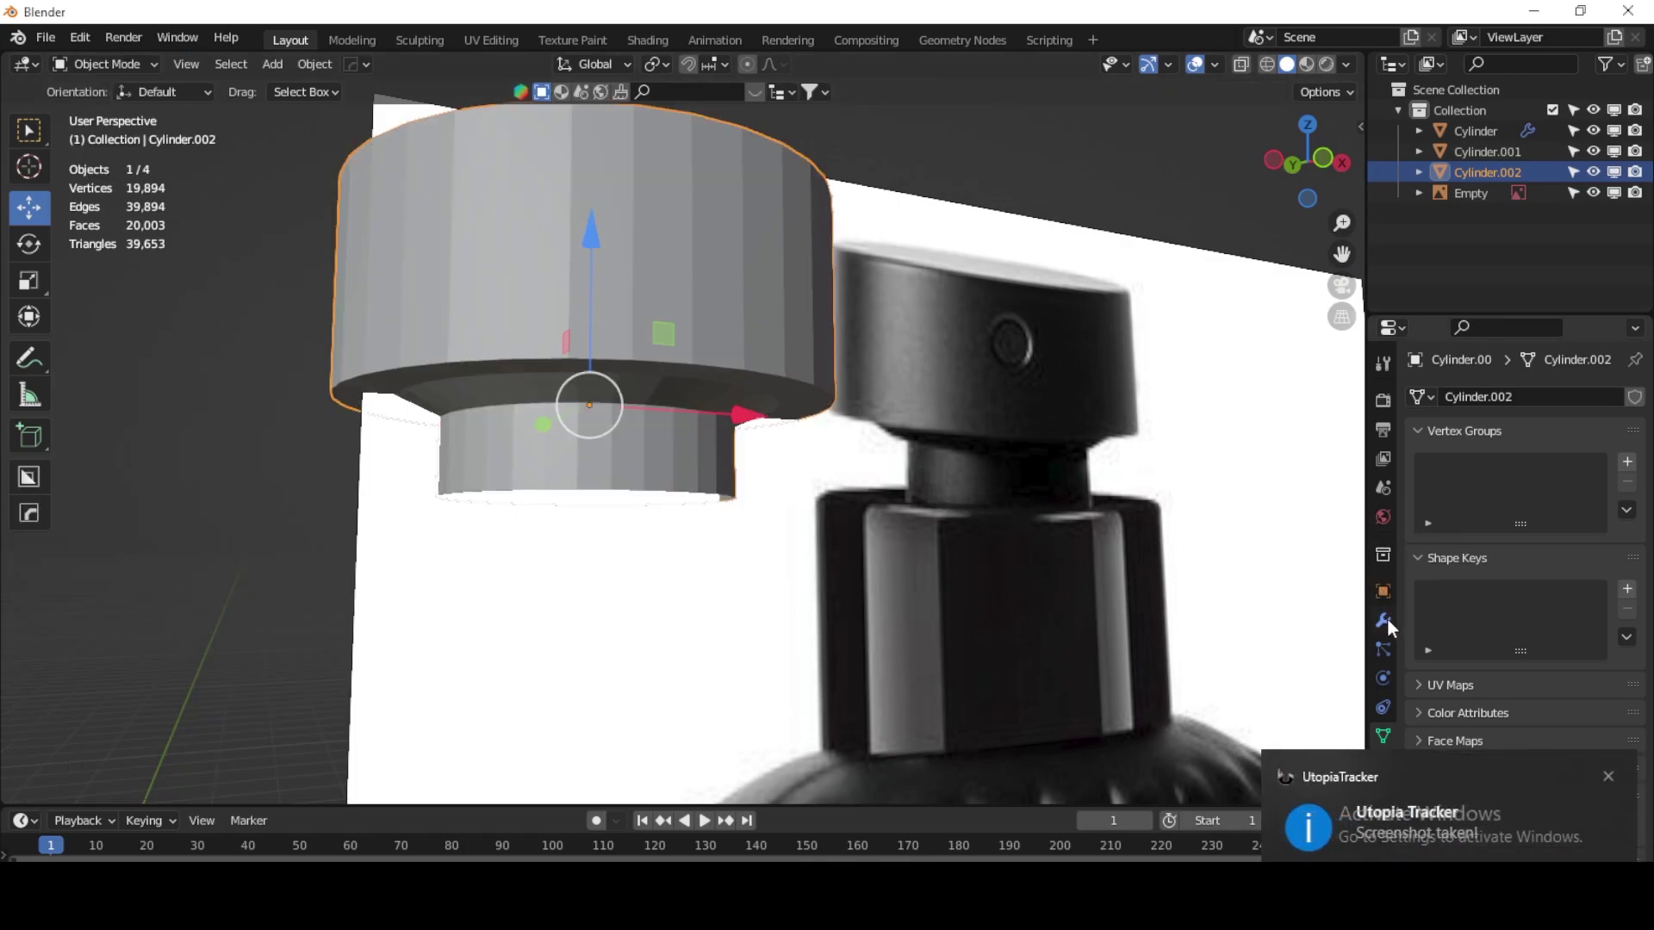
Step: Add a Subdivision Surface modifier to the cap with viewport level 2
{"action": "left_click", "coordinate": [1384, 620]}
{"action": "left_click", "coordinate": [1497, 398]}
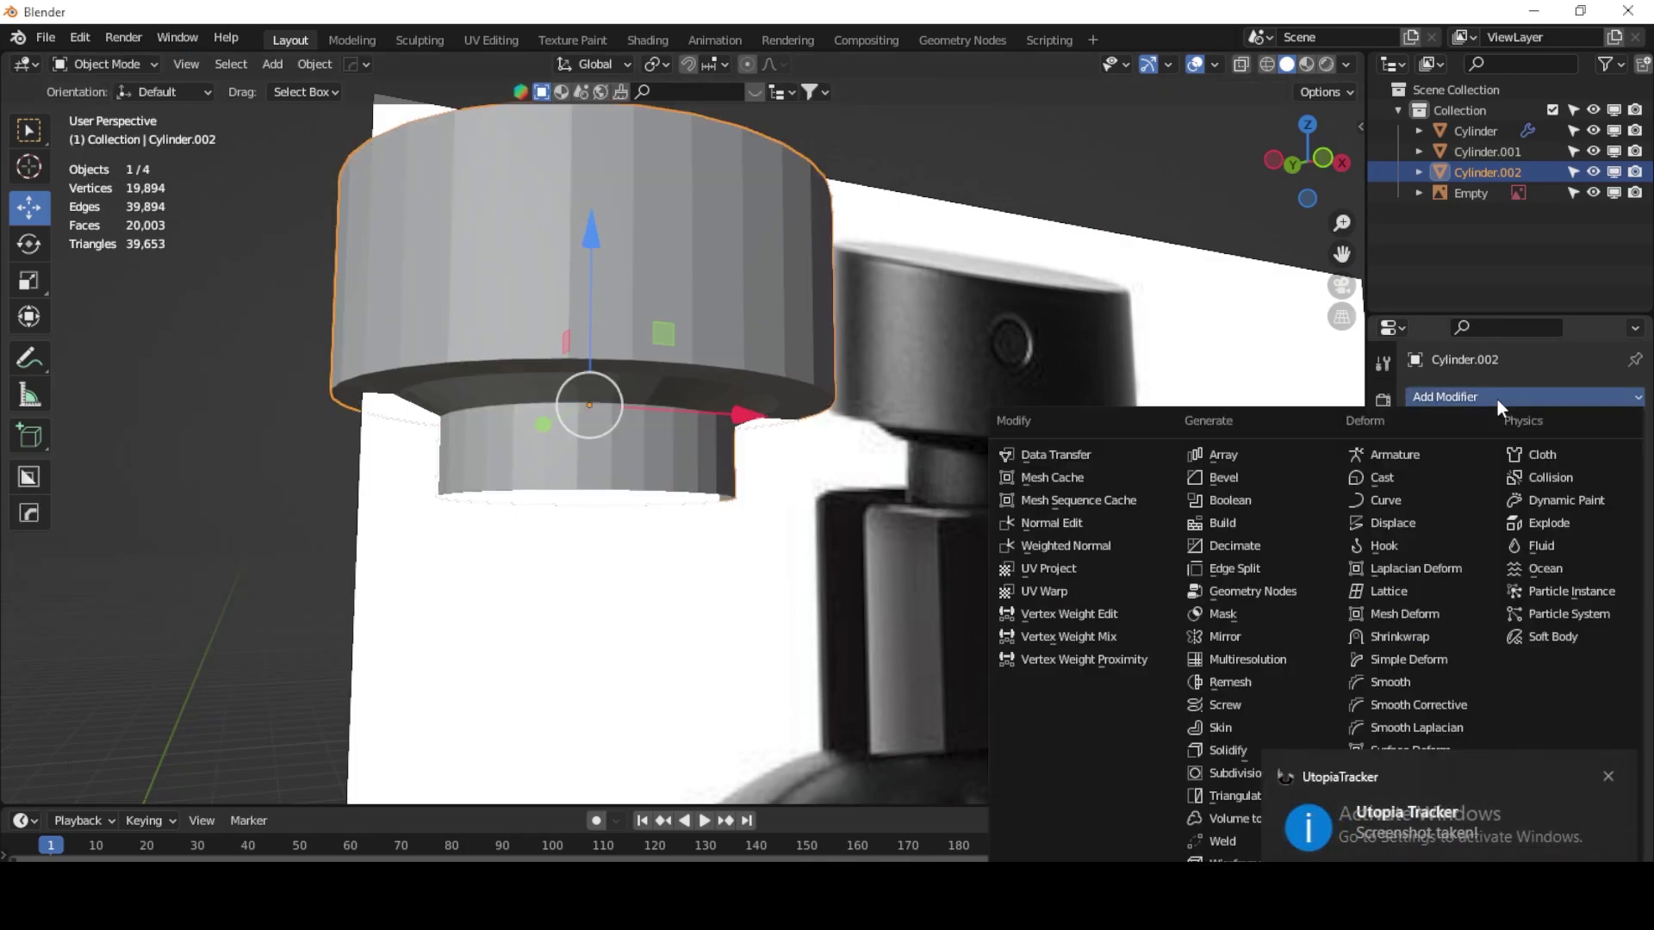
{"action": "left_click", "coordinate": [1606, 773]}
{"action": "left_click", "coordinate": [1293, 774]}
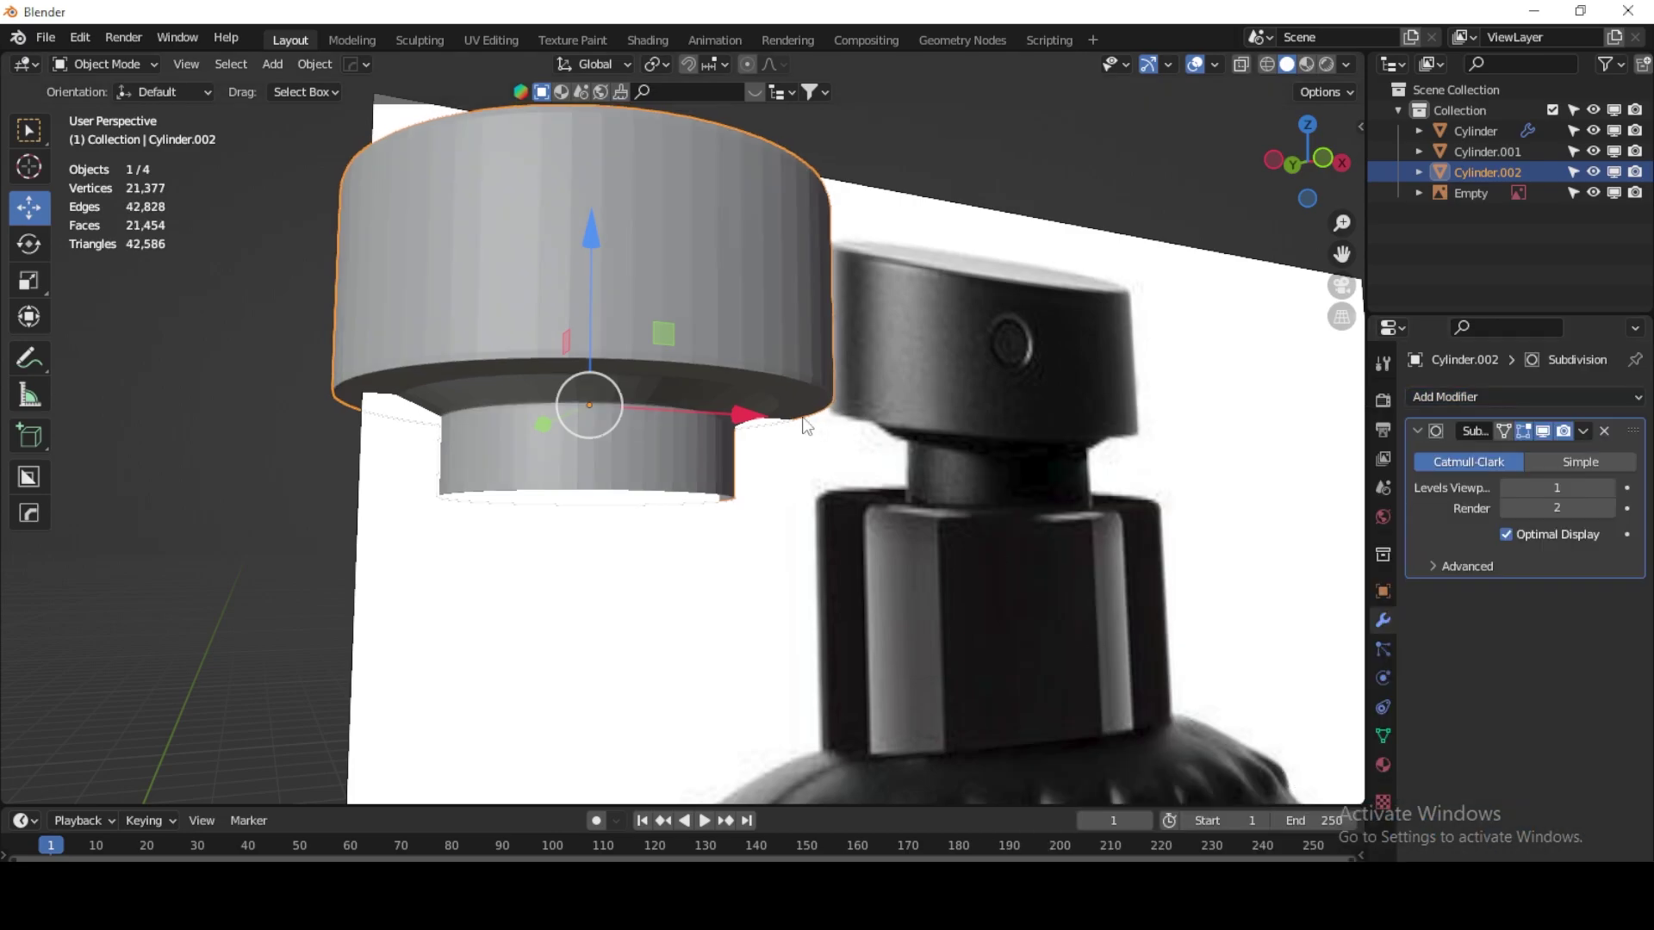
{"action": "left_click", "coordinate": [1605, 488]}
Step: Shade the cap smooth and switch to the front view
{"action": "right_click", "coordinate": [729, 284]}
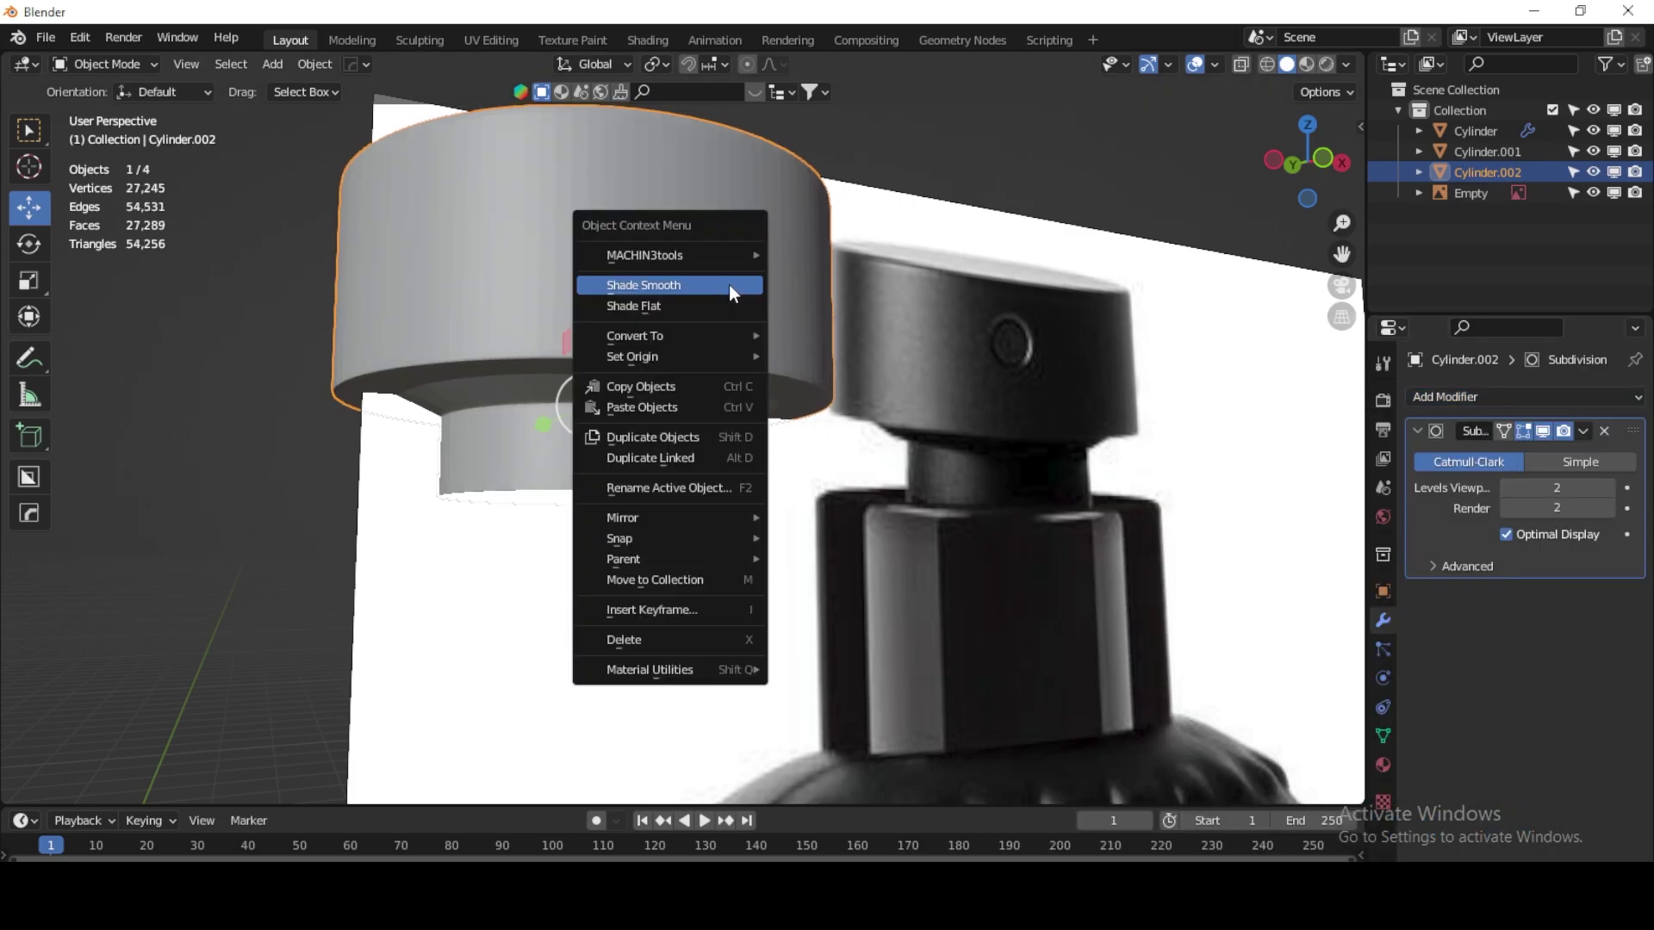
{"action": "left_click", "coordinate": [727, 284]}
{"action": "scroll", "coordinate": [741, 345], "scroll_direction": "down", "scroll_amount": 4}
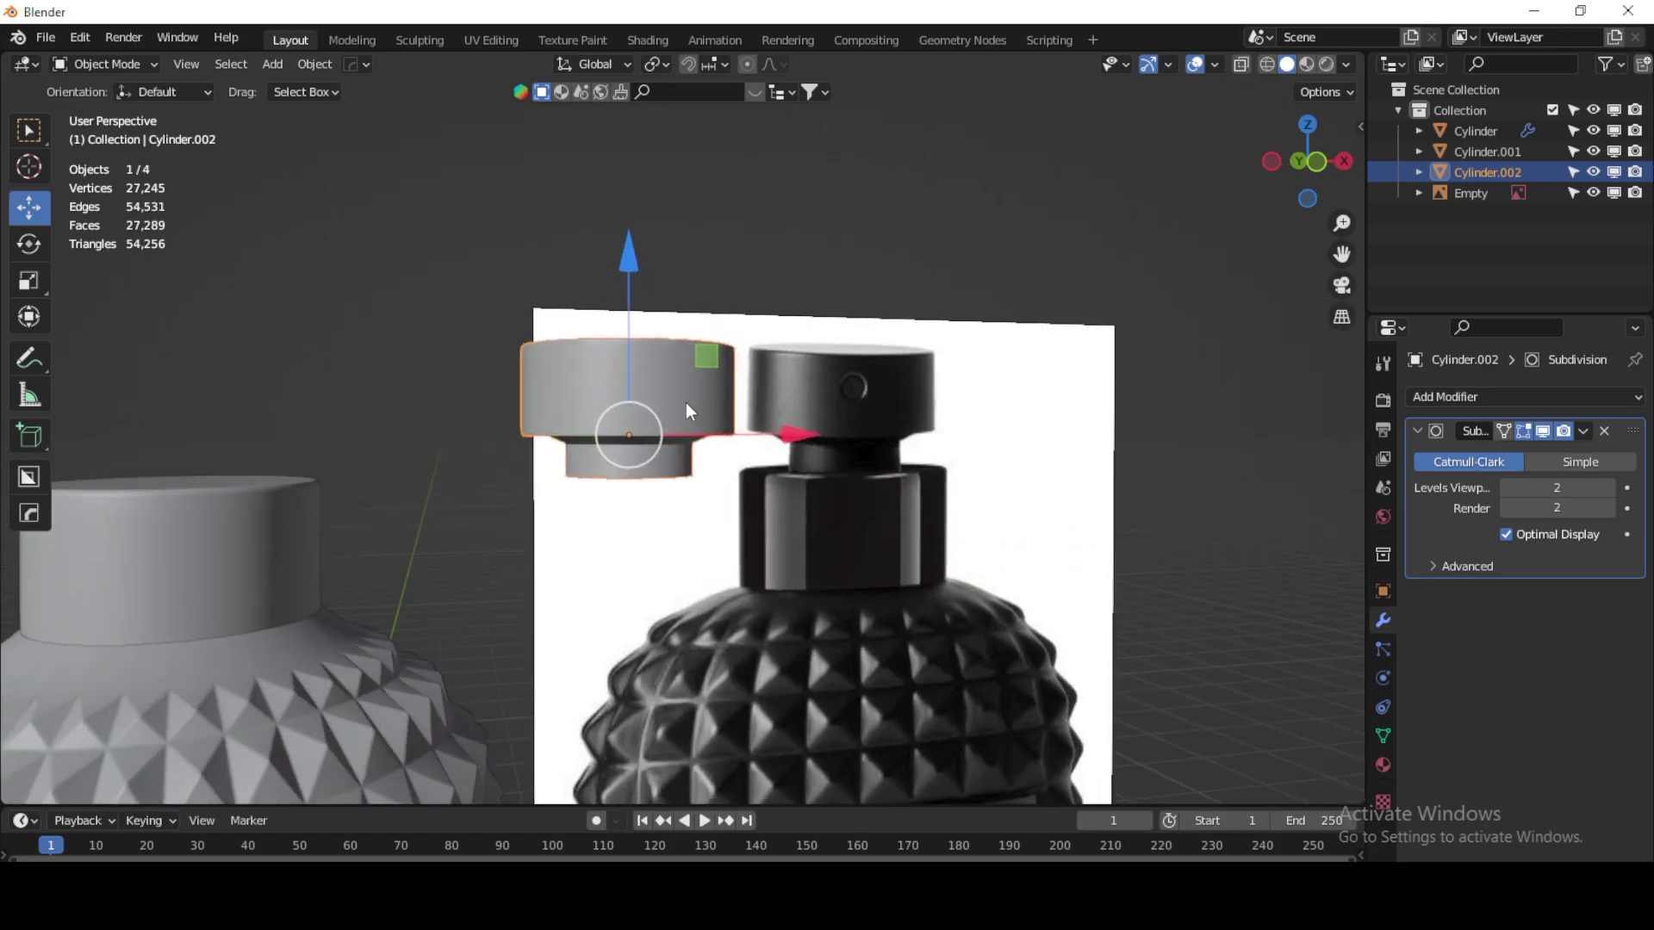
{"action": "left_click", "coordinate": [1309, 163]}
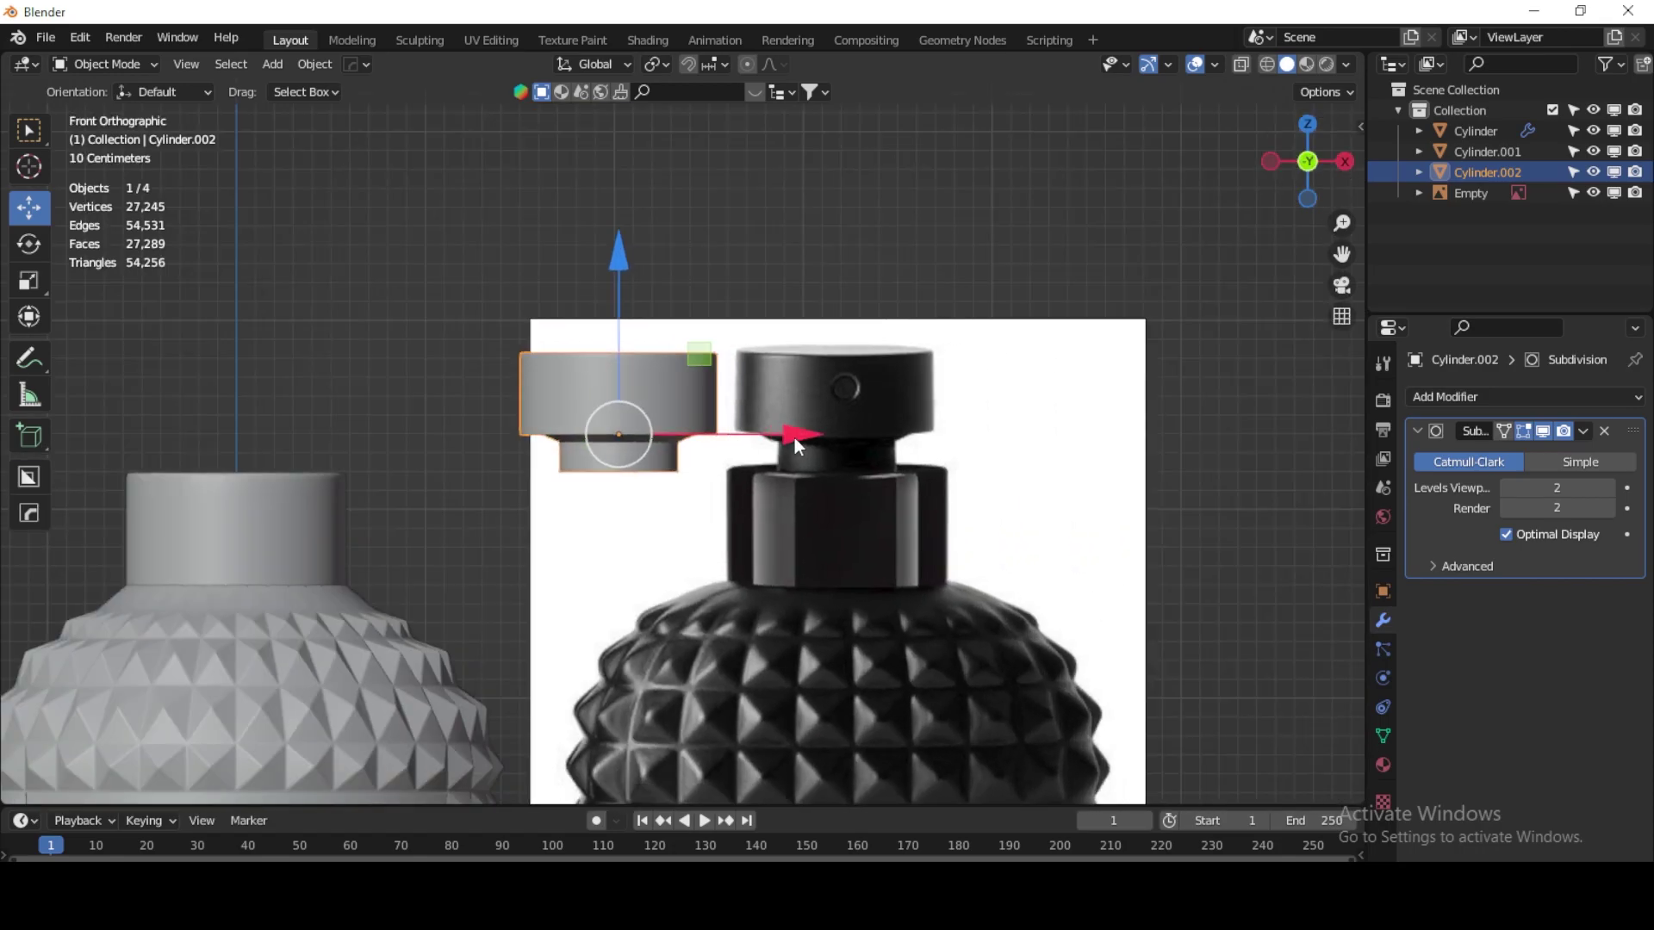
Step: Move the cap left onto the modelled bottle and lower it onto the neck
{"action": "left_click_drag", "start_coordinate": [794, 438], "coordinate": [406, 431]}
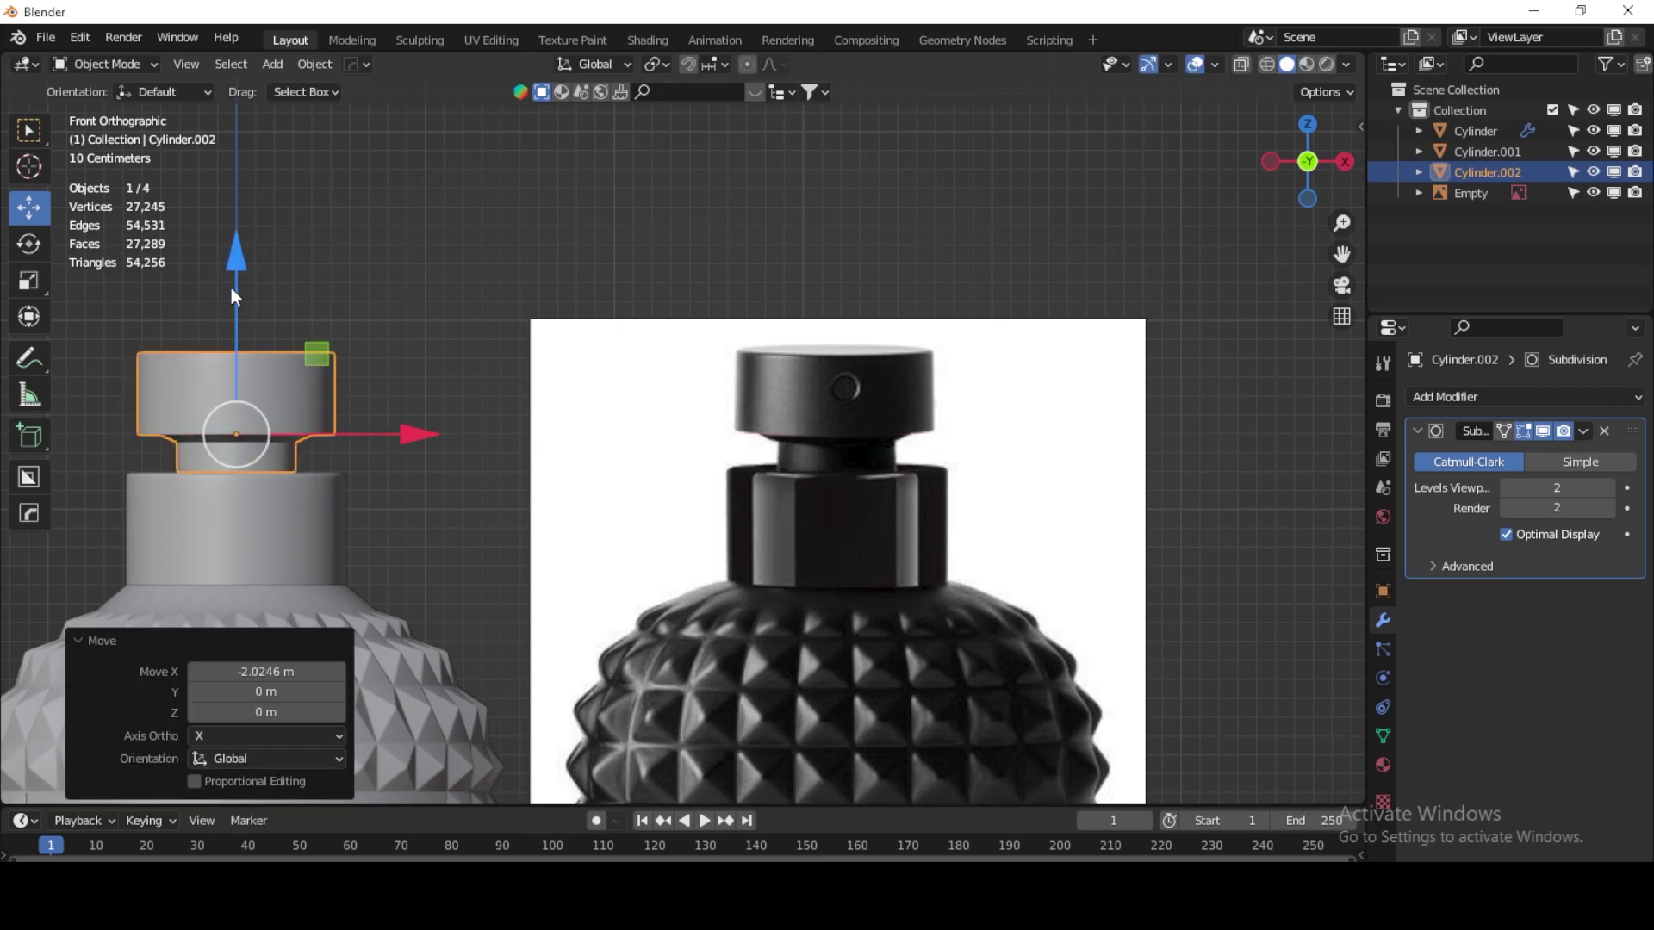
{"action": "left_click_drag", "start_coordinate": [233, 295], "coordinate": [231, 293]}
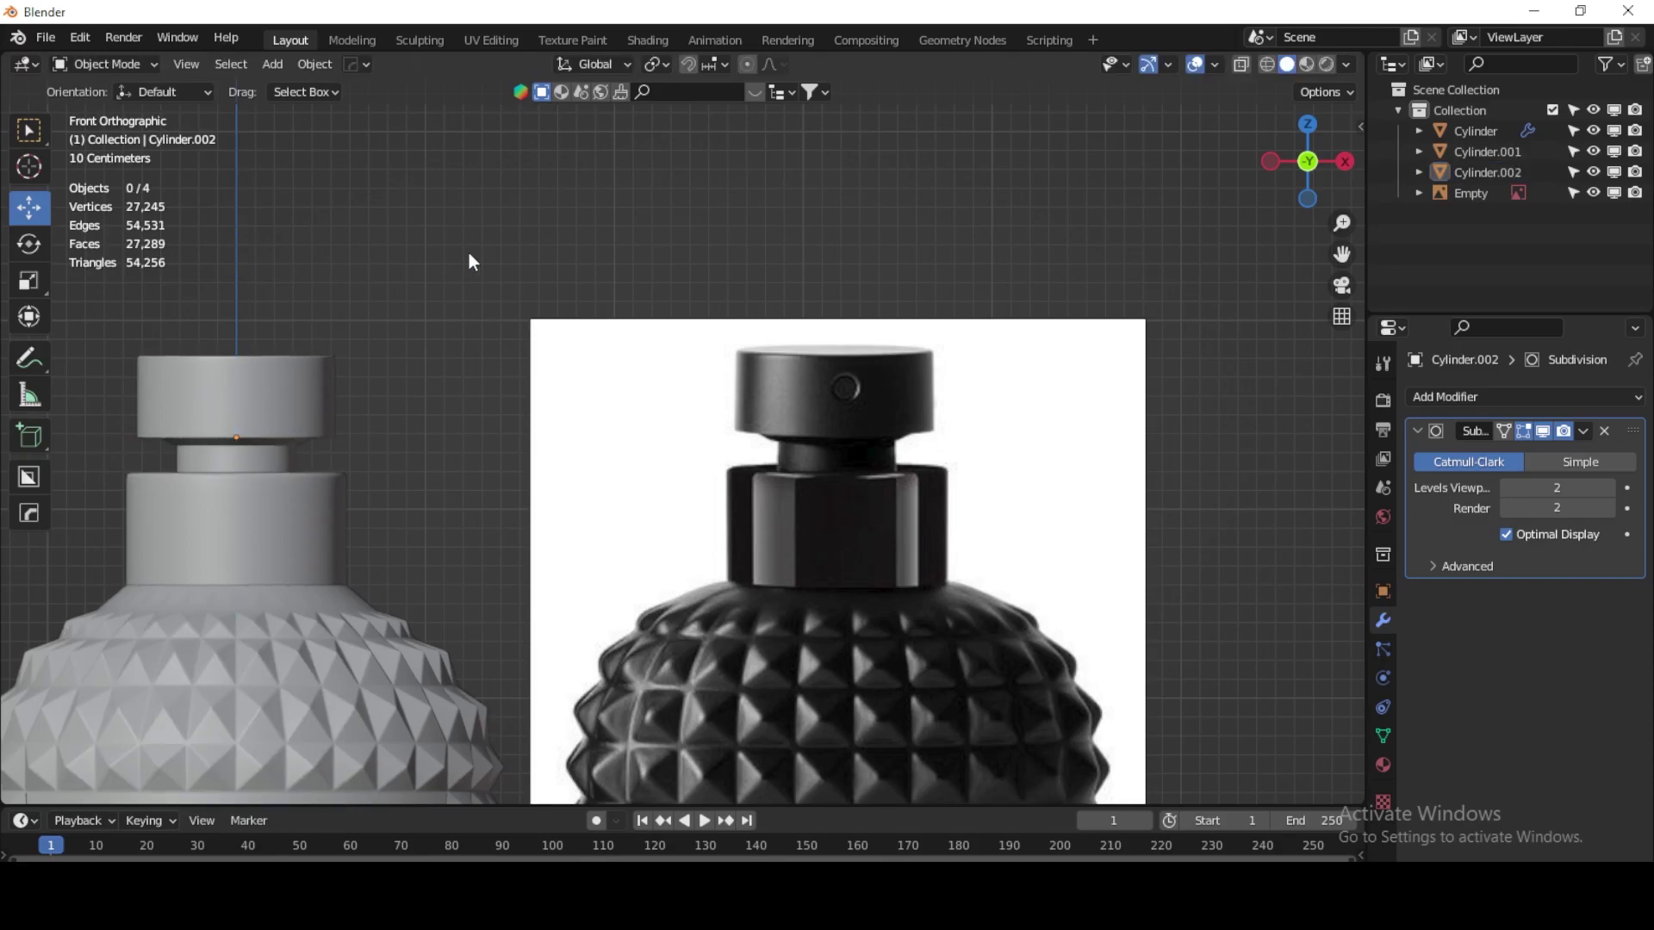
{"action": "scroll", "coordinate": [907, 289], "scroll_direction": "down", "scroll_amount": 5}
{"action": "left_click", "coordinate": [870, 272]}
{"action": "scroll", "coordinate": [746, 414], "scroll_direction": "up", "scroll_amount": 3}
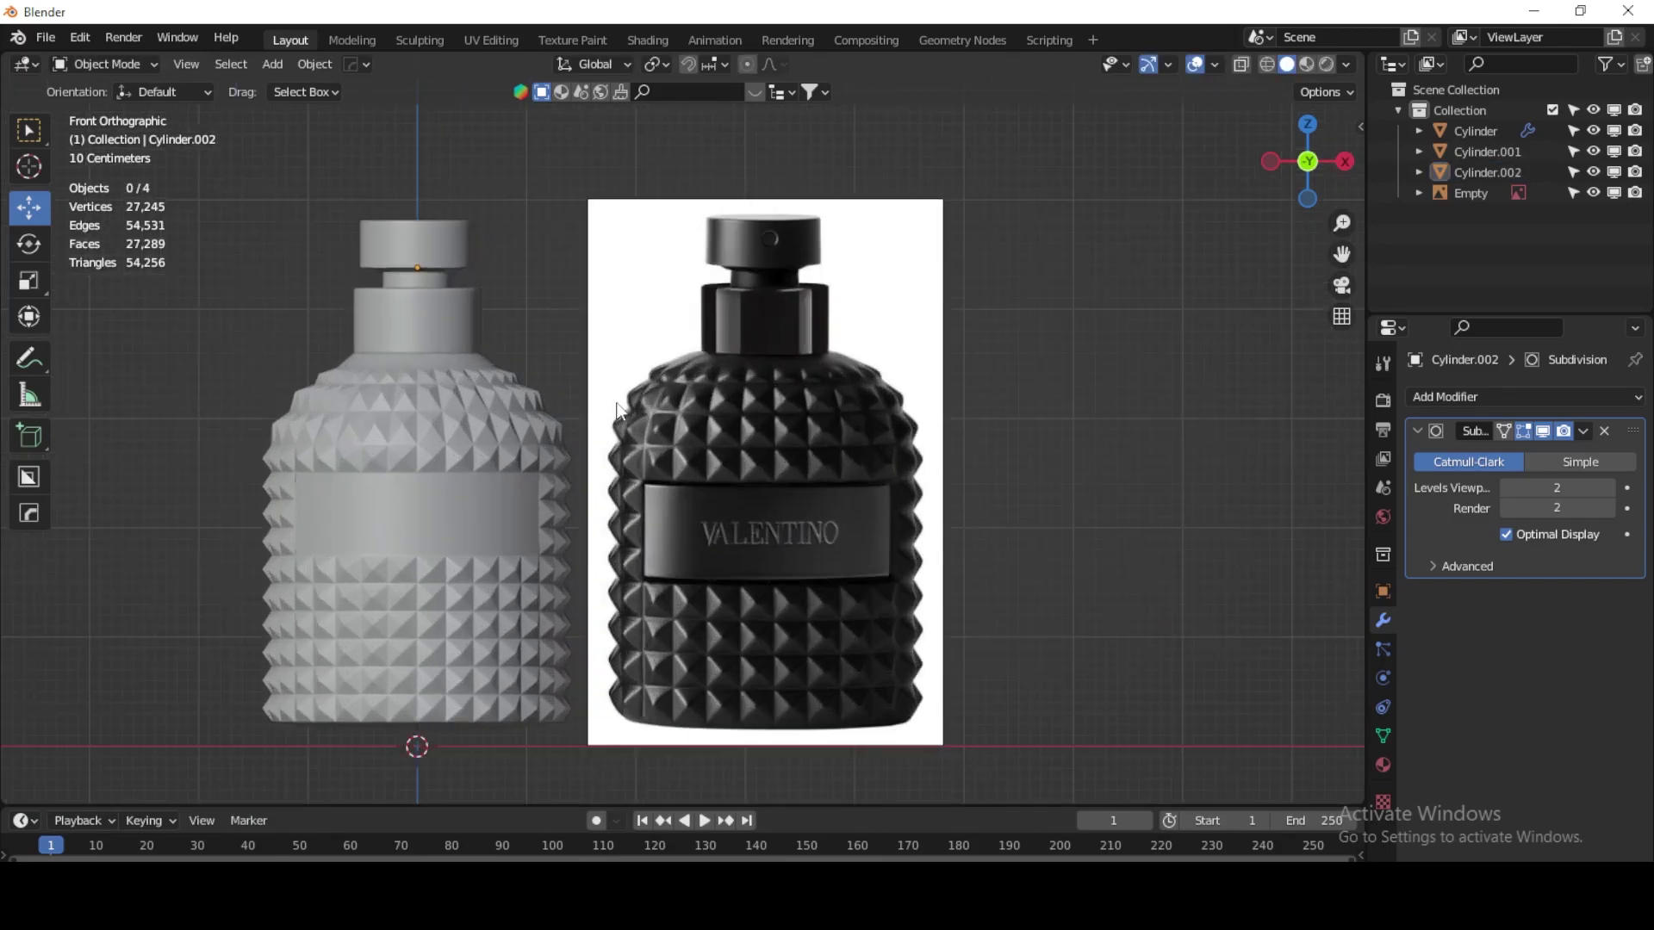
{"action": "scroll", "coordinate": [691, 389], "scroll_direction": "up", "scroll_amount": 2}
Step: Frame the bottle necks in front orthographic view and select the cap
{"action": "key", "text": "KP_5"}
{"action": "mouse_move", "coordinate": [532, 318]}
{"action": "middle_mouse_down"}
{"action": "mouse_move", "coordinate": [577, 343]}
{"action": "mouse_move", "coordinate": [549, 338]}
{"action": "middle_mouse_up"}
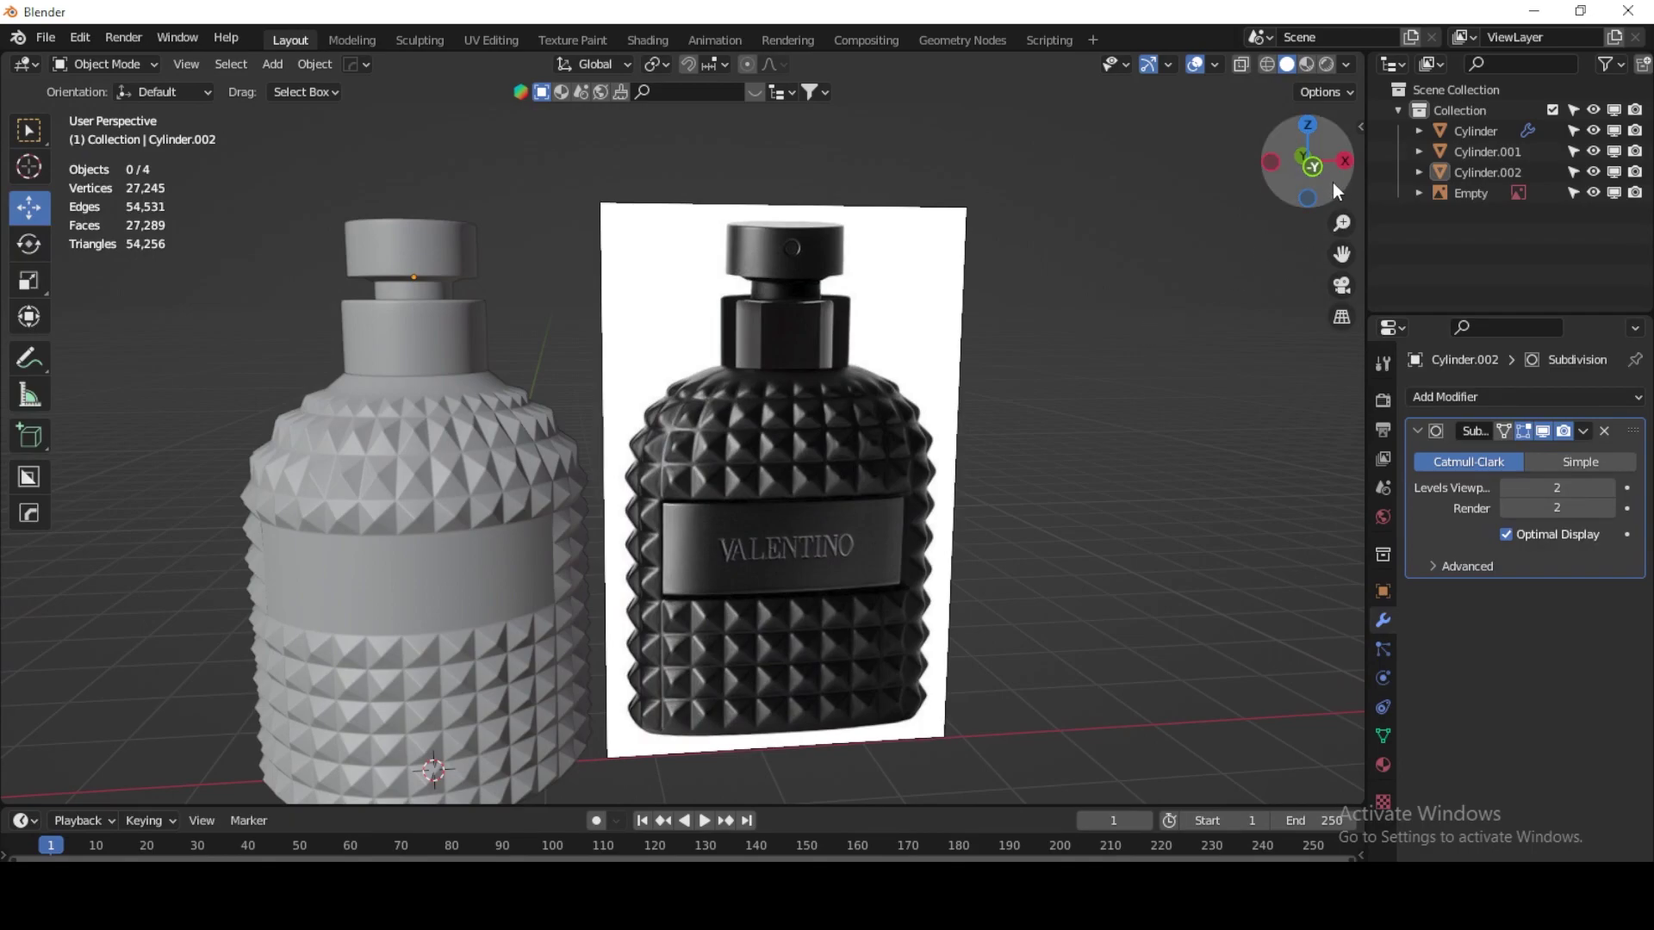
{"action": "left_click", "coordinate": [1311, 163]}
{"action": "middle_click_drag", "start_coordinate": [437, 286], "coordinate": [582, 407], "text": "shift"}
{"action": "scroll", "coordinate": [588, 393], "scroll_direction": "up", "scroll_amount": 3}
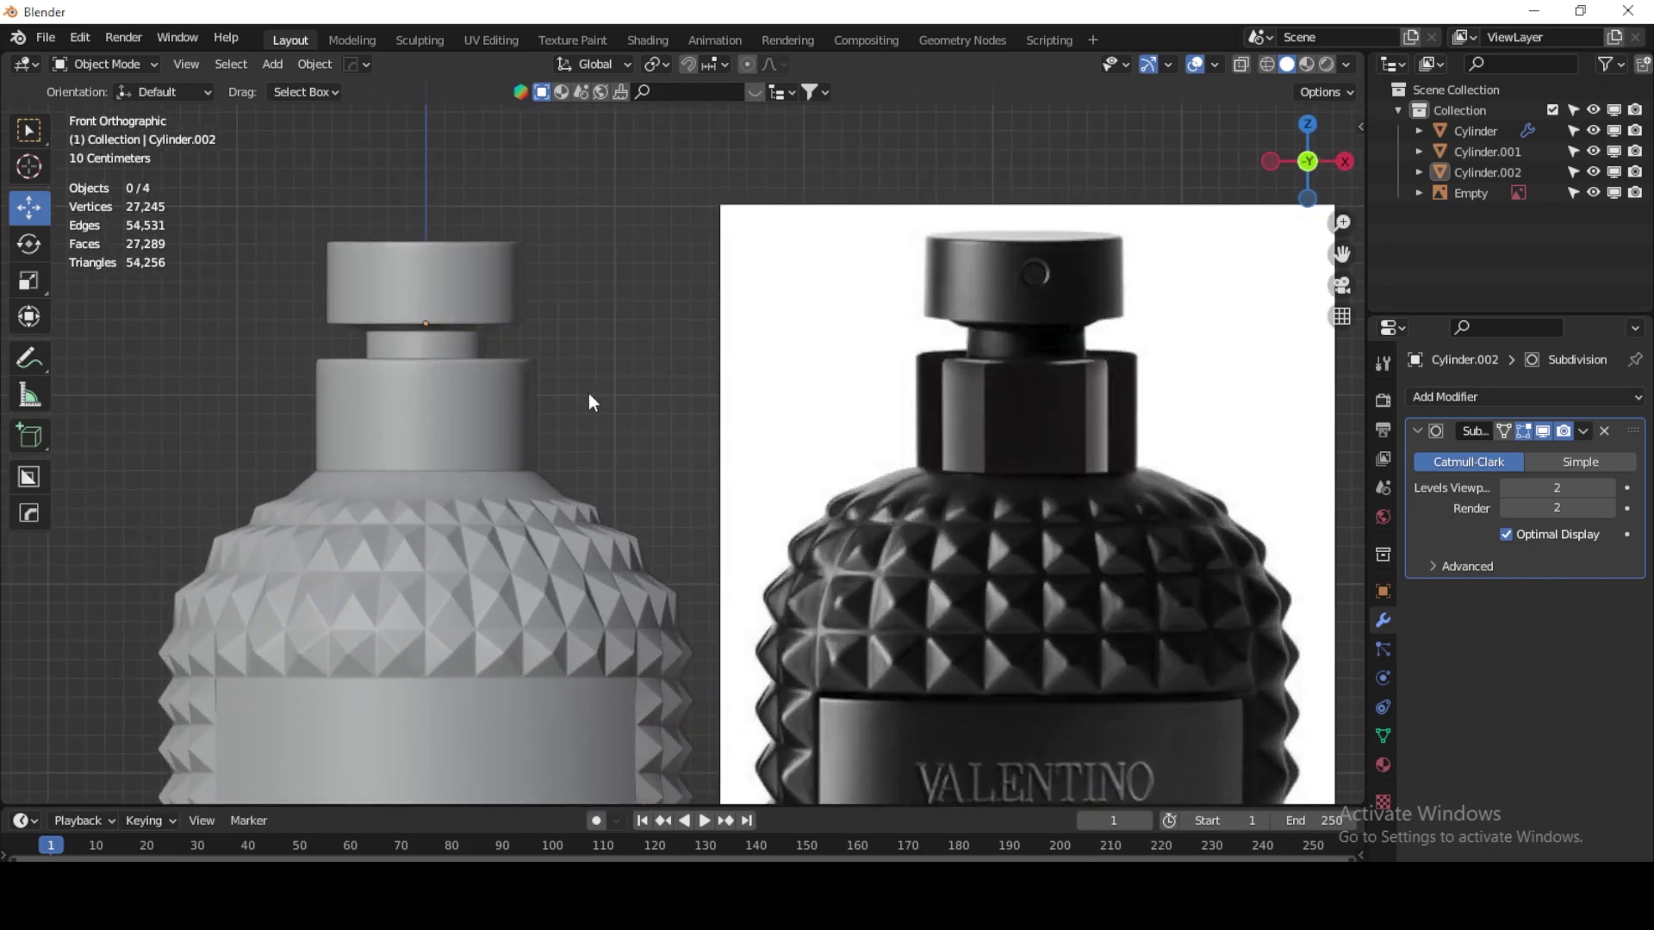
{"action": "middle_click_drag", "start_coordinate": [588, 393], "coordinate": [640, 436], "text": "shift"}
{"action": "scroll", "coordinate": [582, 395], "scroll_direction": "up", "scroll_amount": 3}
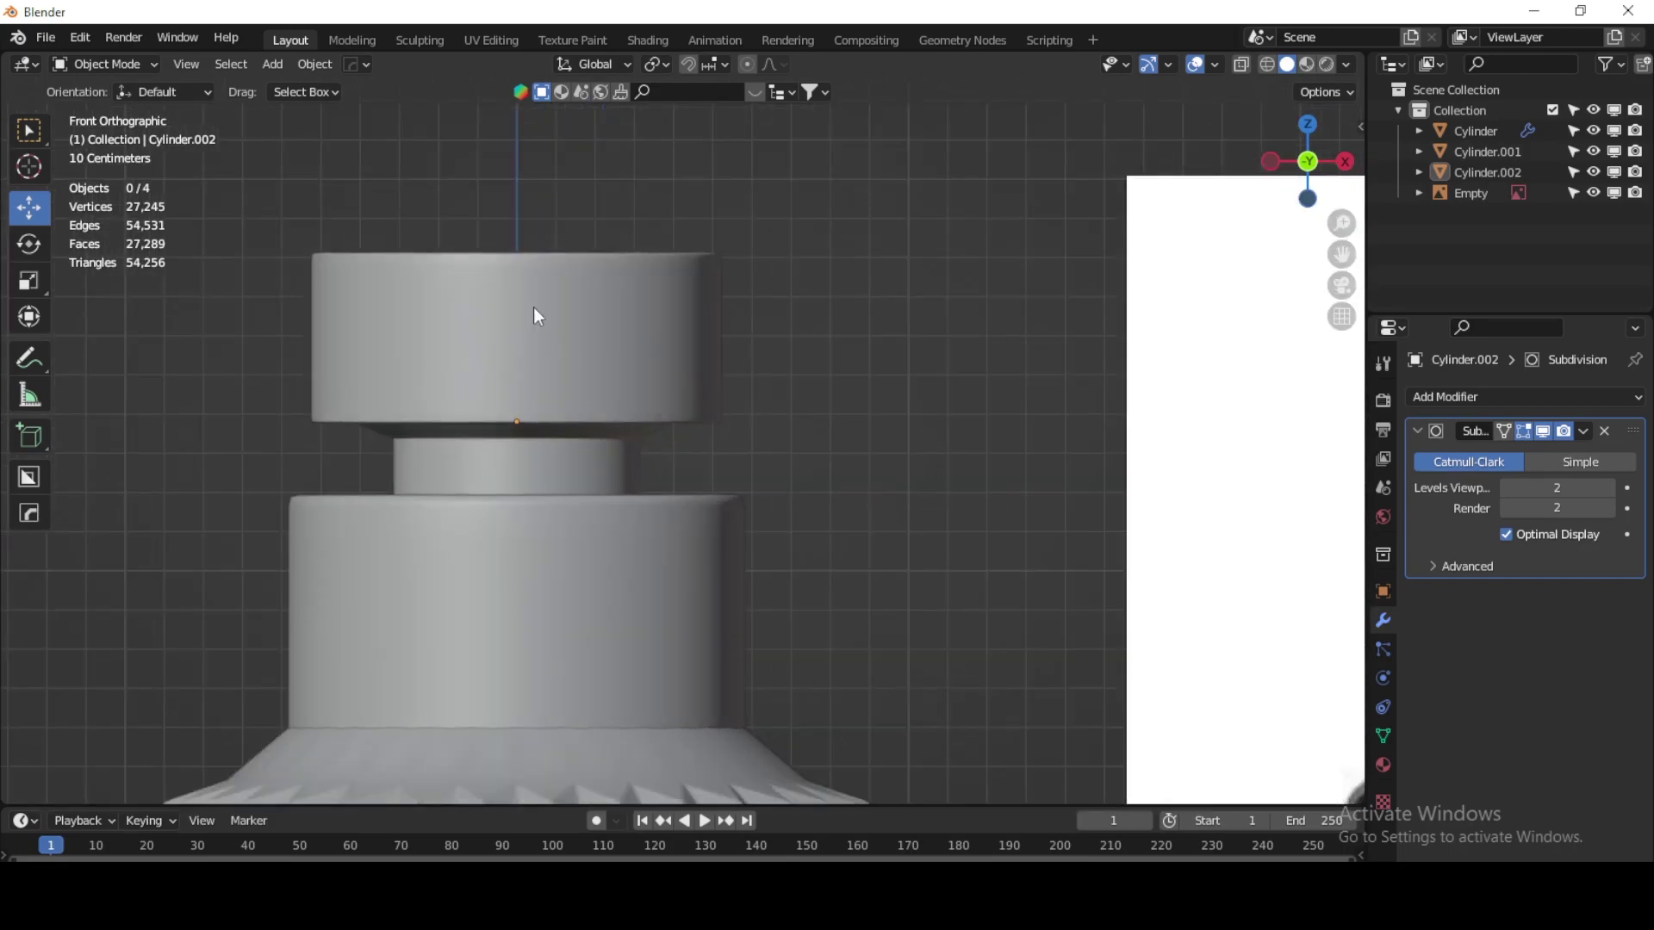
{"action": "left_click", "coordinate": [534, 315]}
{"action": "left_click", "coordinate": [103, 64]}
Step: In Edit Mode, loop-cut the upper cylinder and bevel the loop into a horizontal band
{"action": "left_click", "coordinate": [130, 111]}
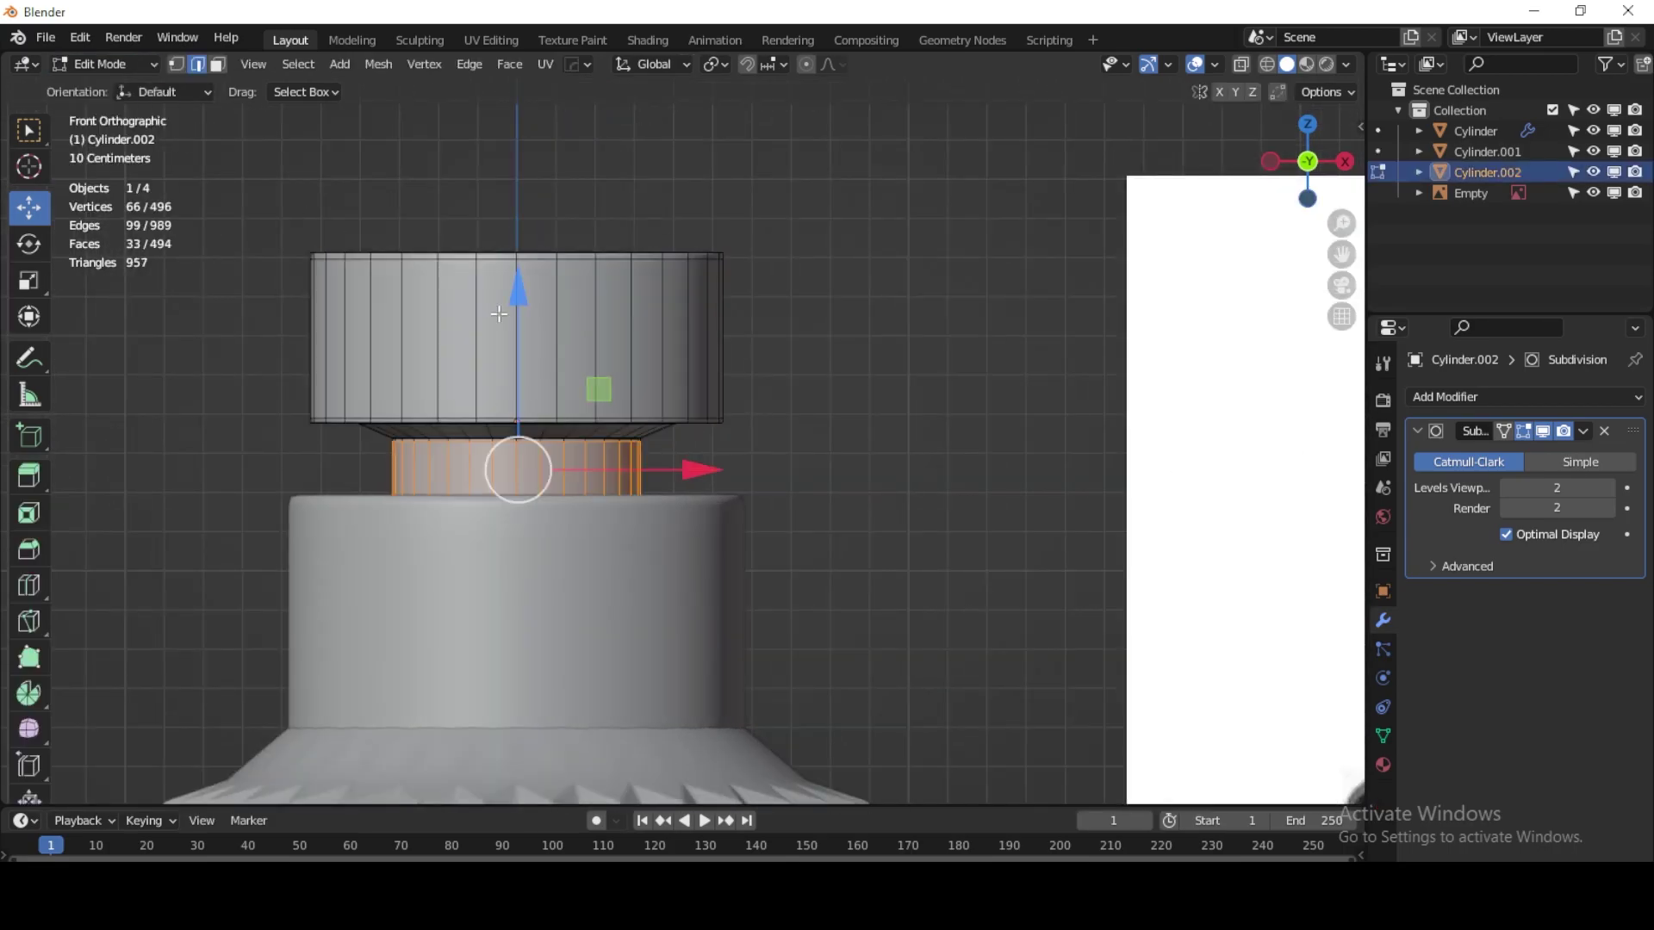
{"action": "scroll", "coordinate": [499, 314], "scroll_direction": "up", "scroll_amount": 3}
{"action": "scroll", "coordinate": [517, 345], "scroll_direction": "down", "scroll_amount": 1}
{"action": "middle_click_drag", "start_coordinate": [561, 329], "coordinate": [629, 350], "text": "shift"}
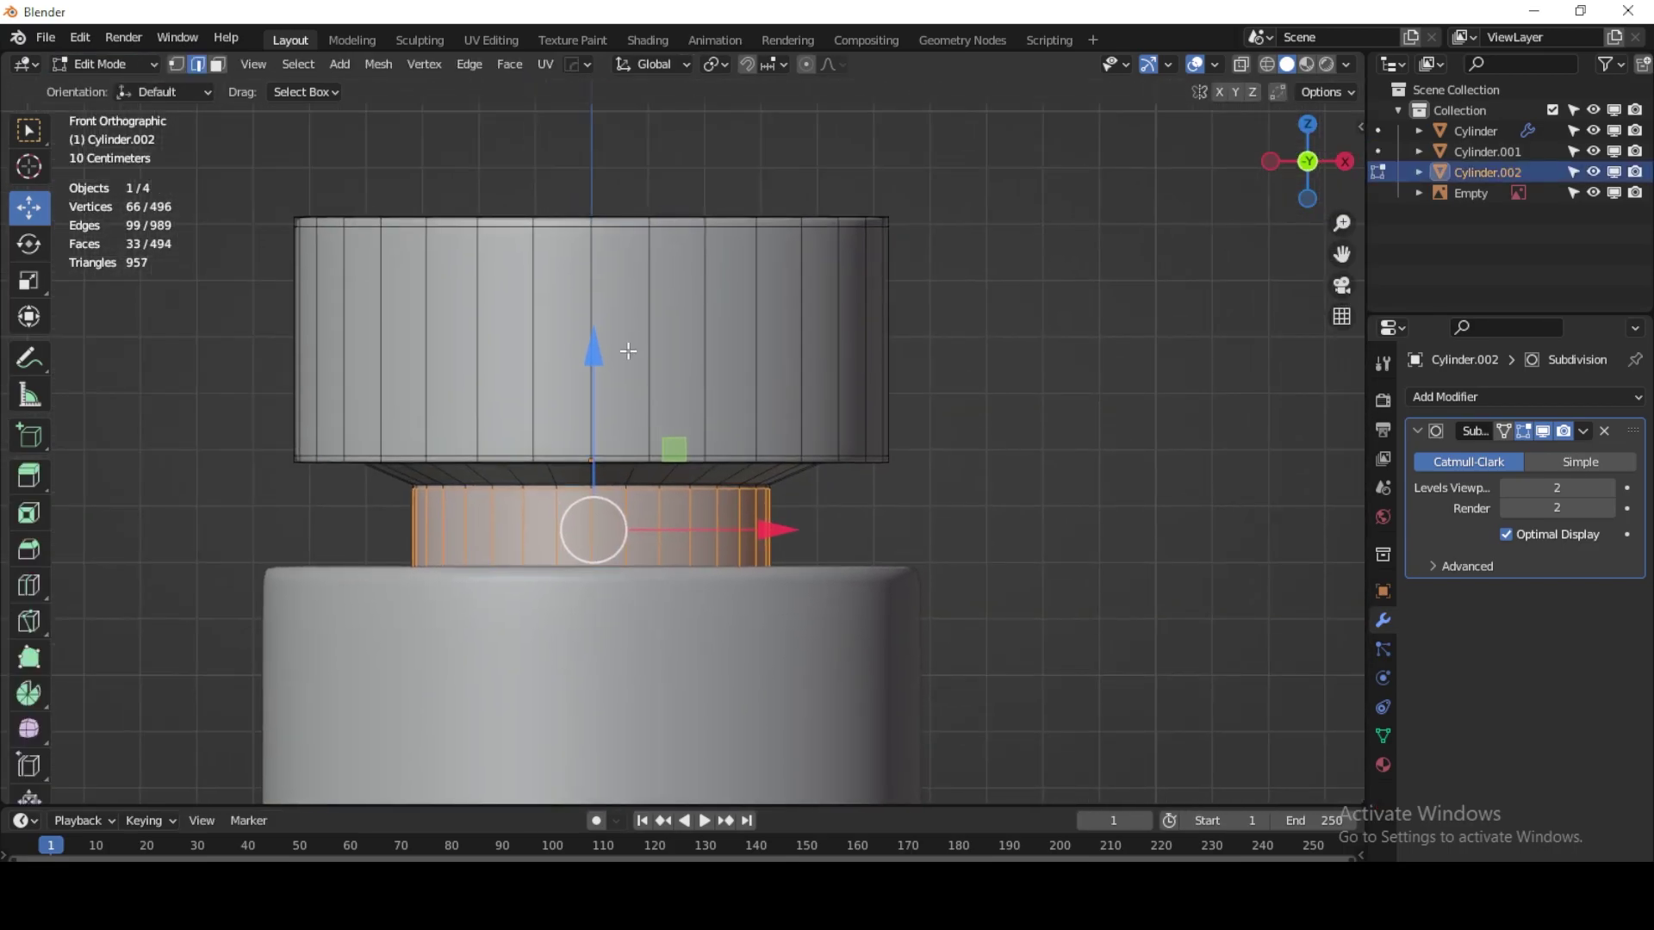
{"action": "key", "text": "ctrl+r"}
{"action": "left_click", "coordinate": [606, 337]}
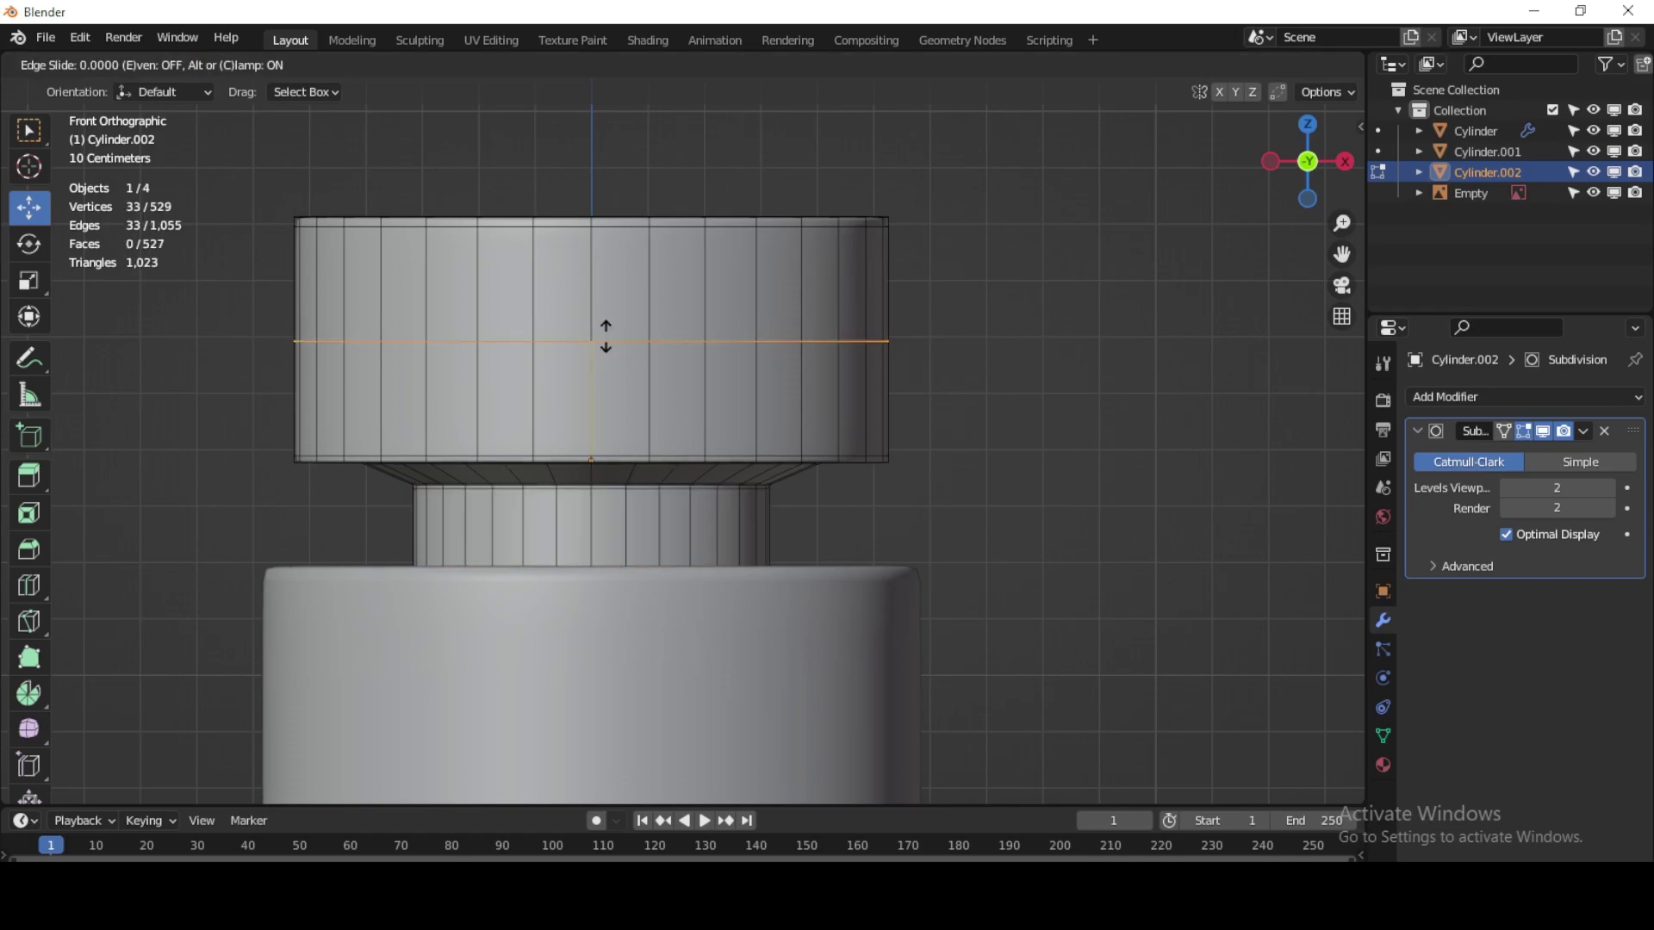
{"action": "right_click", "coordinate": [912, 384]}
{"action": "middle_click_drag", "start_coordinate": [998, 398], "coordinate": [1088, 416], "text": "shift"}
{"action": "scroll", "coordinate": [1087, 416], "scroll_direction": "up", "scroll_amount": 1}
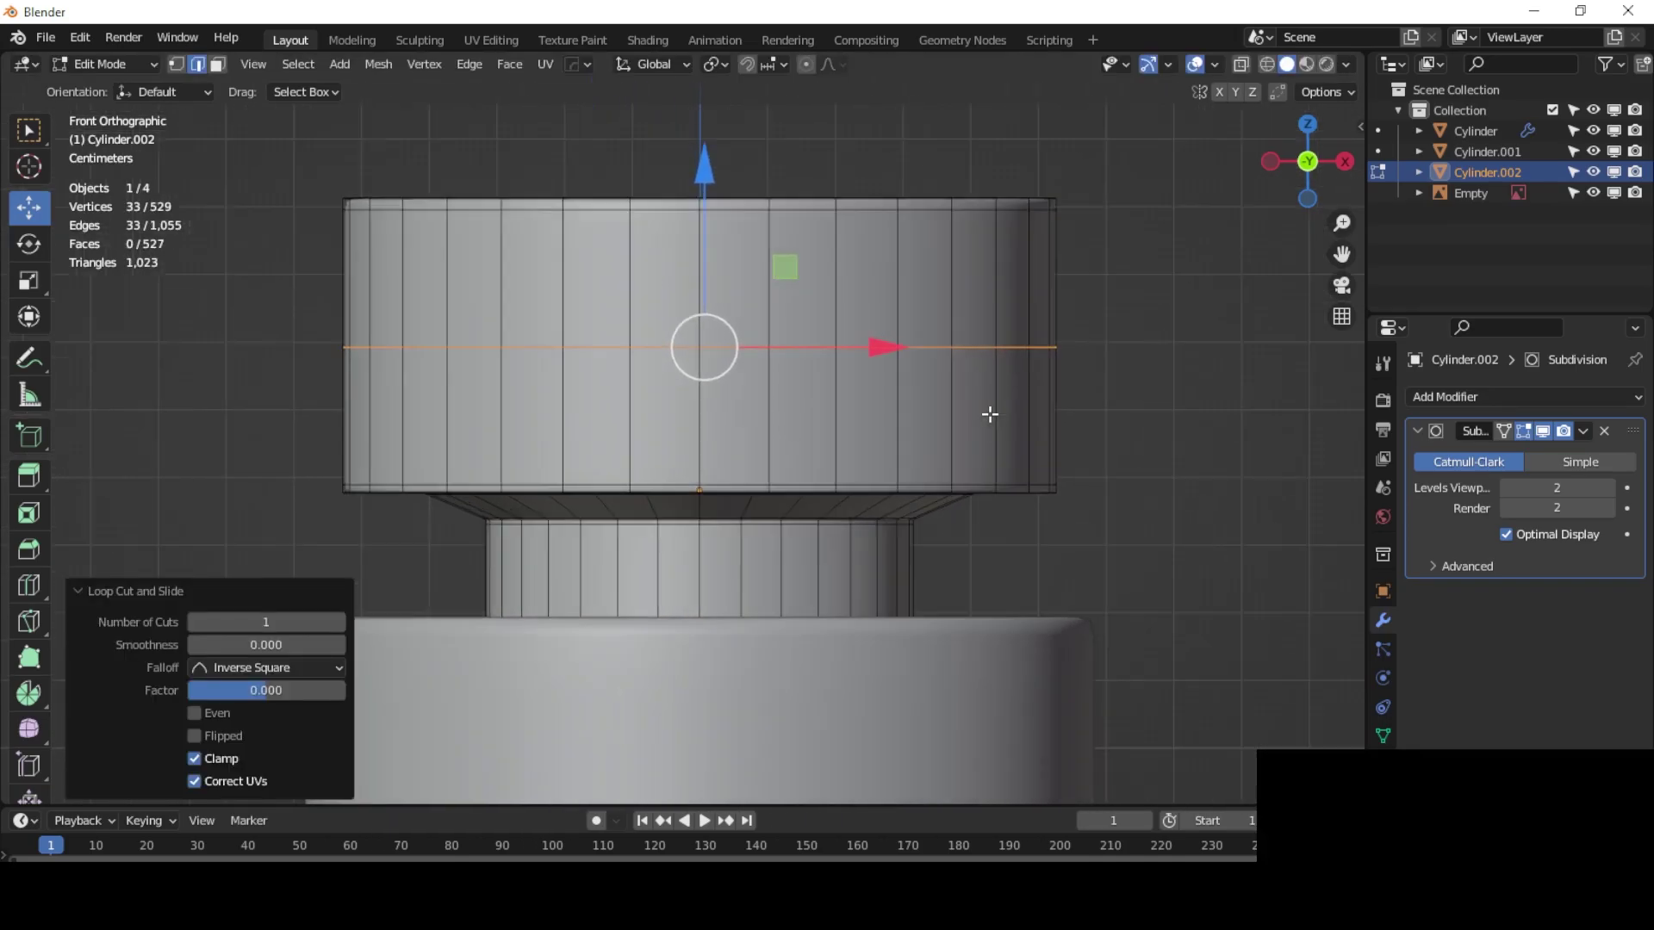
{"action": "key", "text": "ctrl+b"}
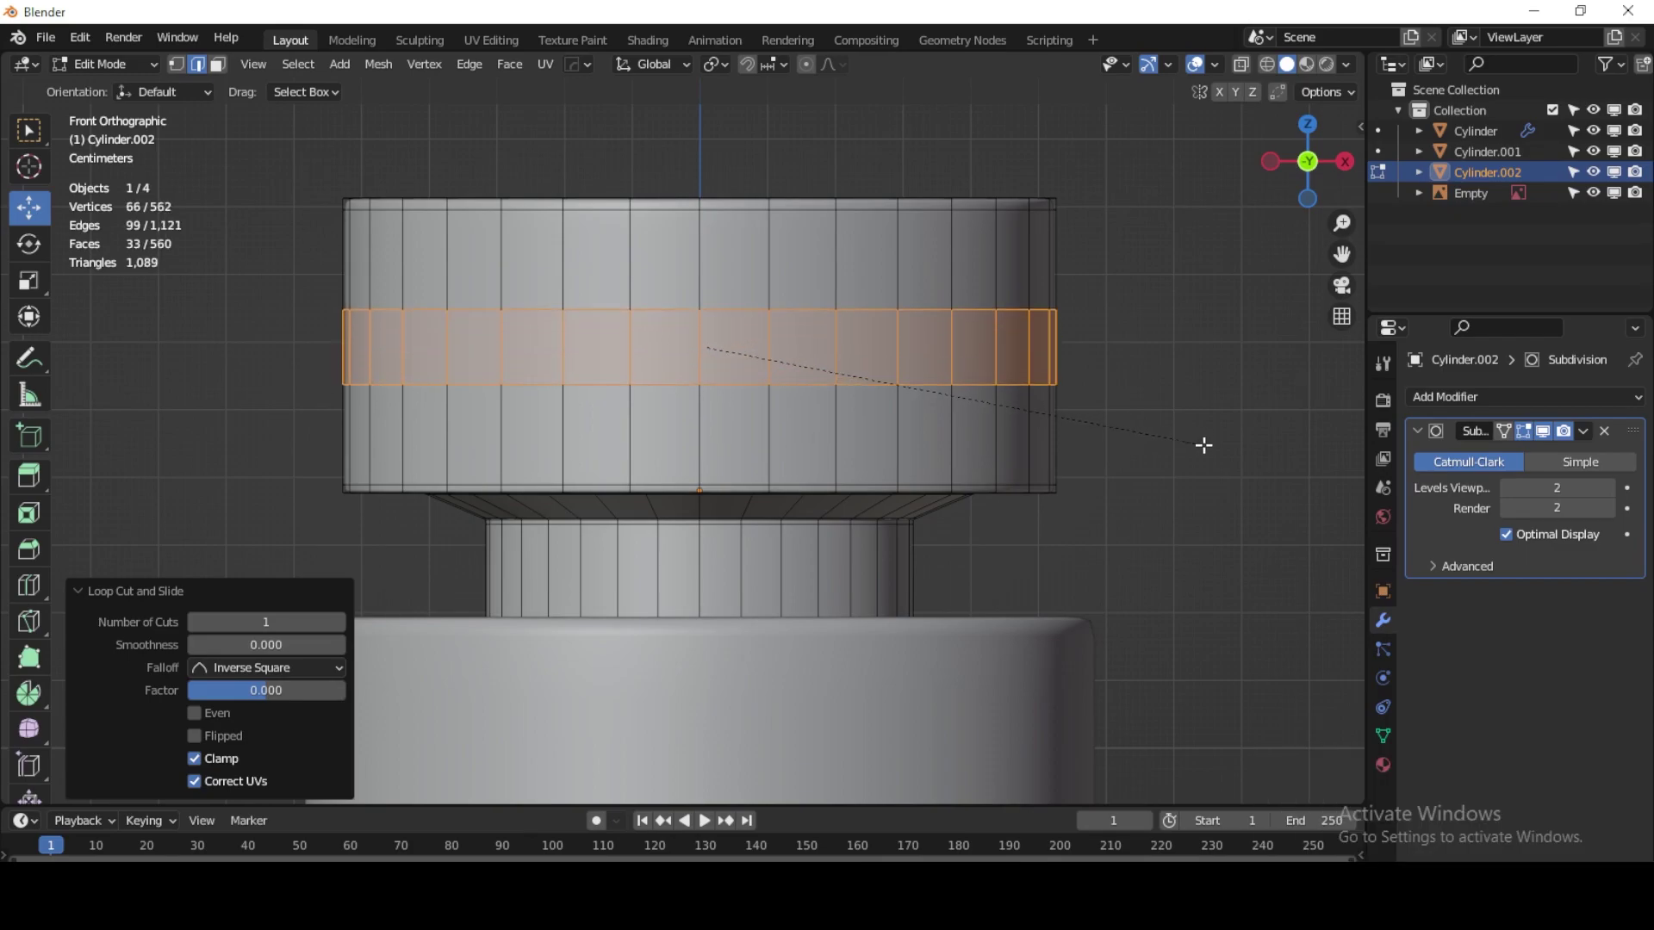
{"action": "left_click", "coordinate": [1166, 415]}
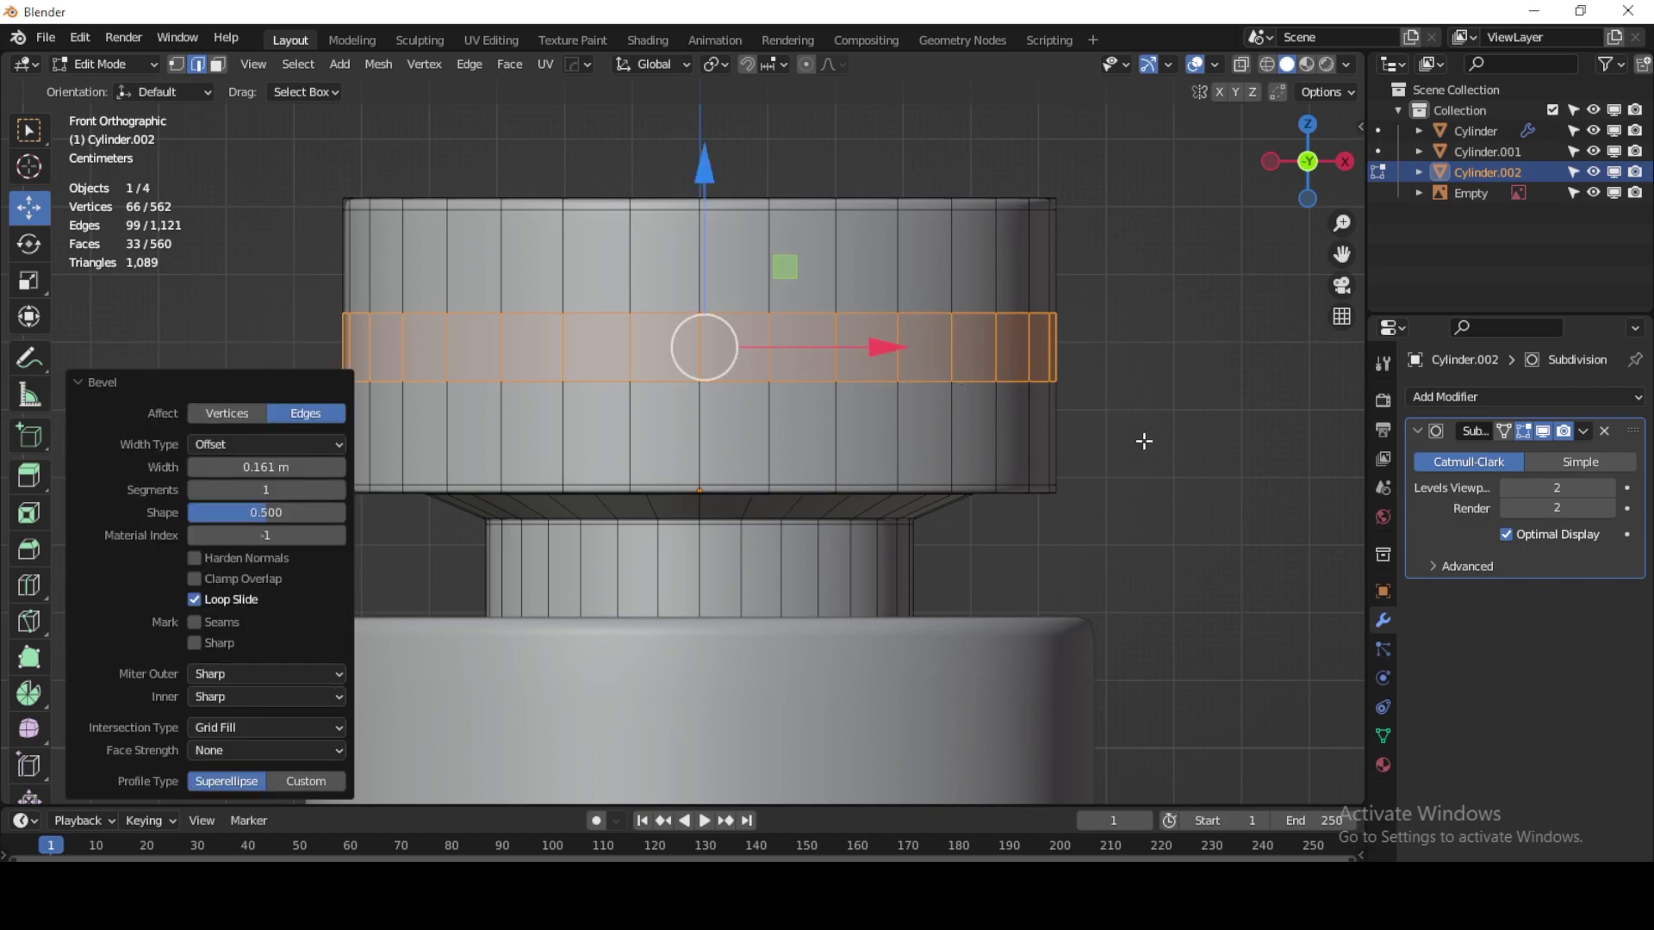
{"action": "left_click", "coordinate": [1210, 485]}
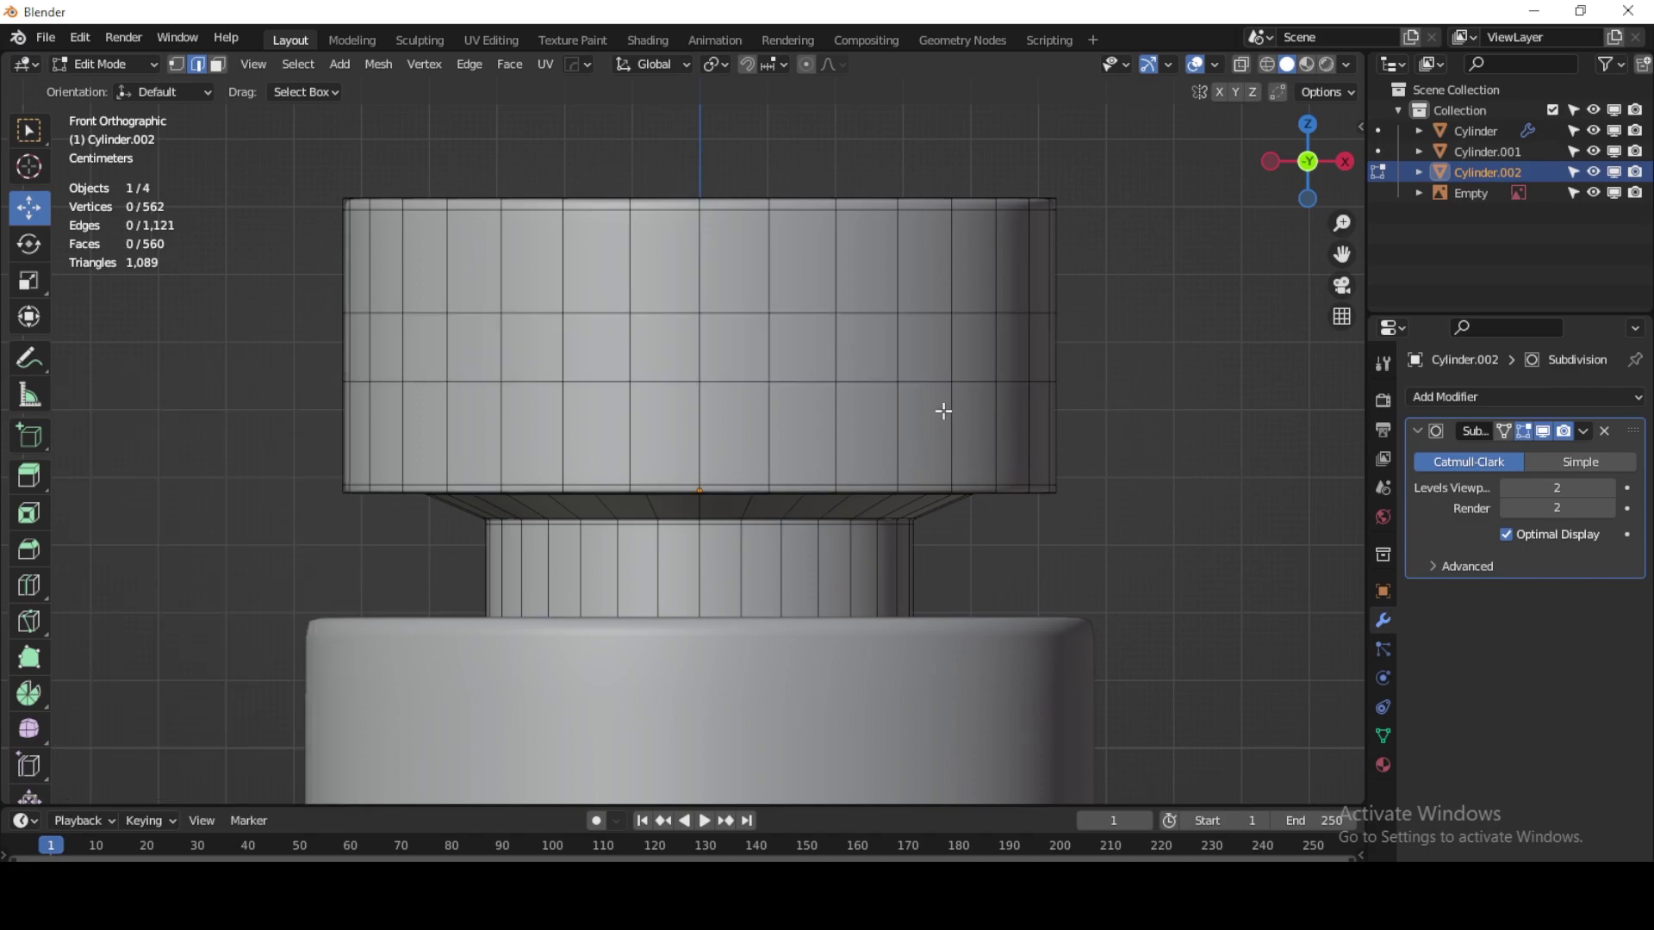
Step: Add a mid-height loop and begin bevelling its front-centre vertex into a diamond
{"action": "key", "text": "ctrl+r"}
{"action": "left_click", "coordinate": [701, 348]}
{"action": "right_click", "coordinate": [701, 347]}
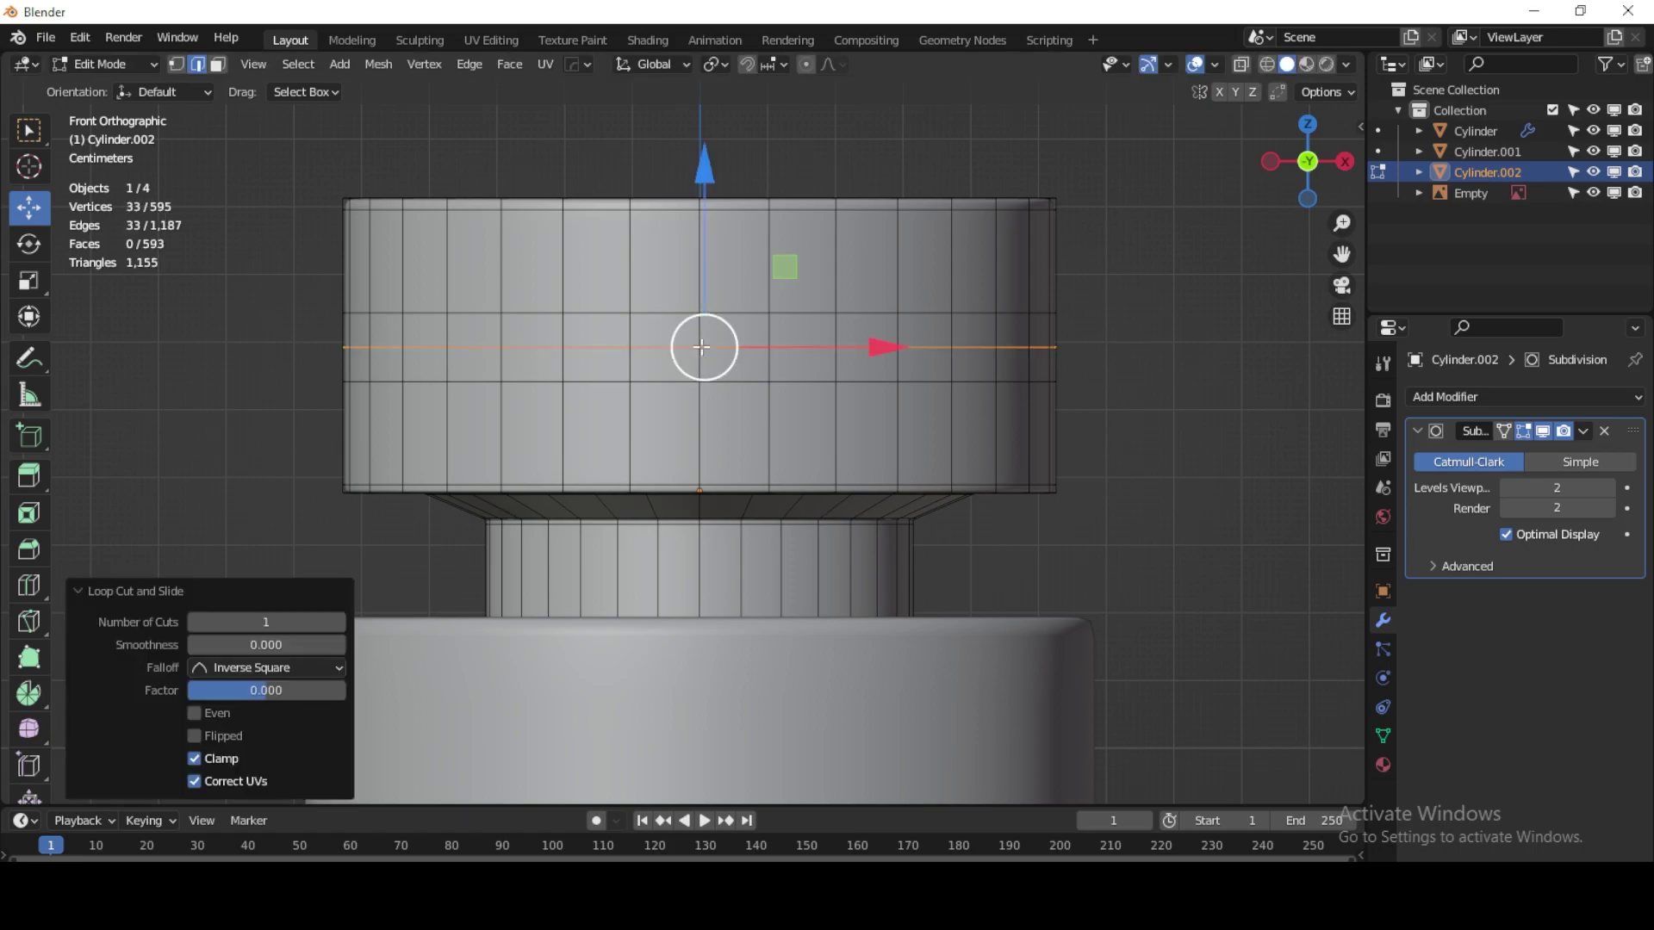
{"action": "scroll", "coordinate": [895, 376], "scroll_direction": "up", "scroll_amount": 1}
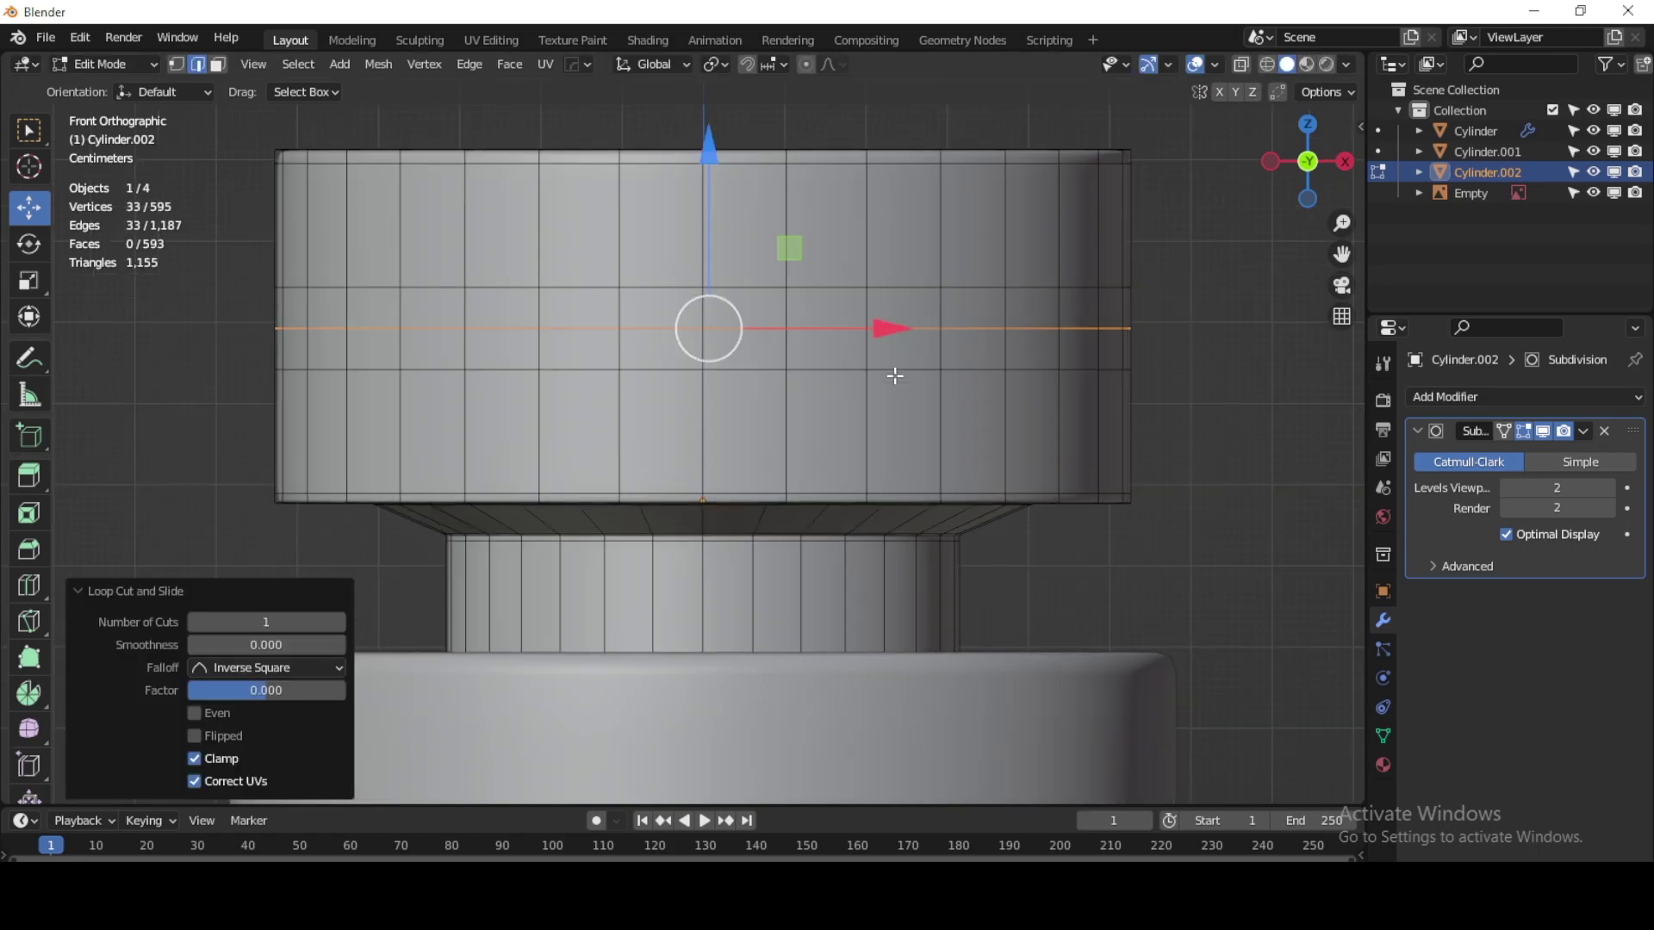
{"action": "left_click", "coordinate": [176, 65]}
{"action": "left_click", "coordinate": [699, 328]}
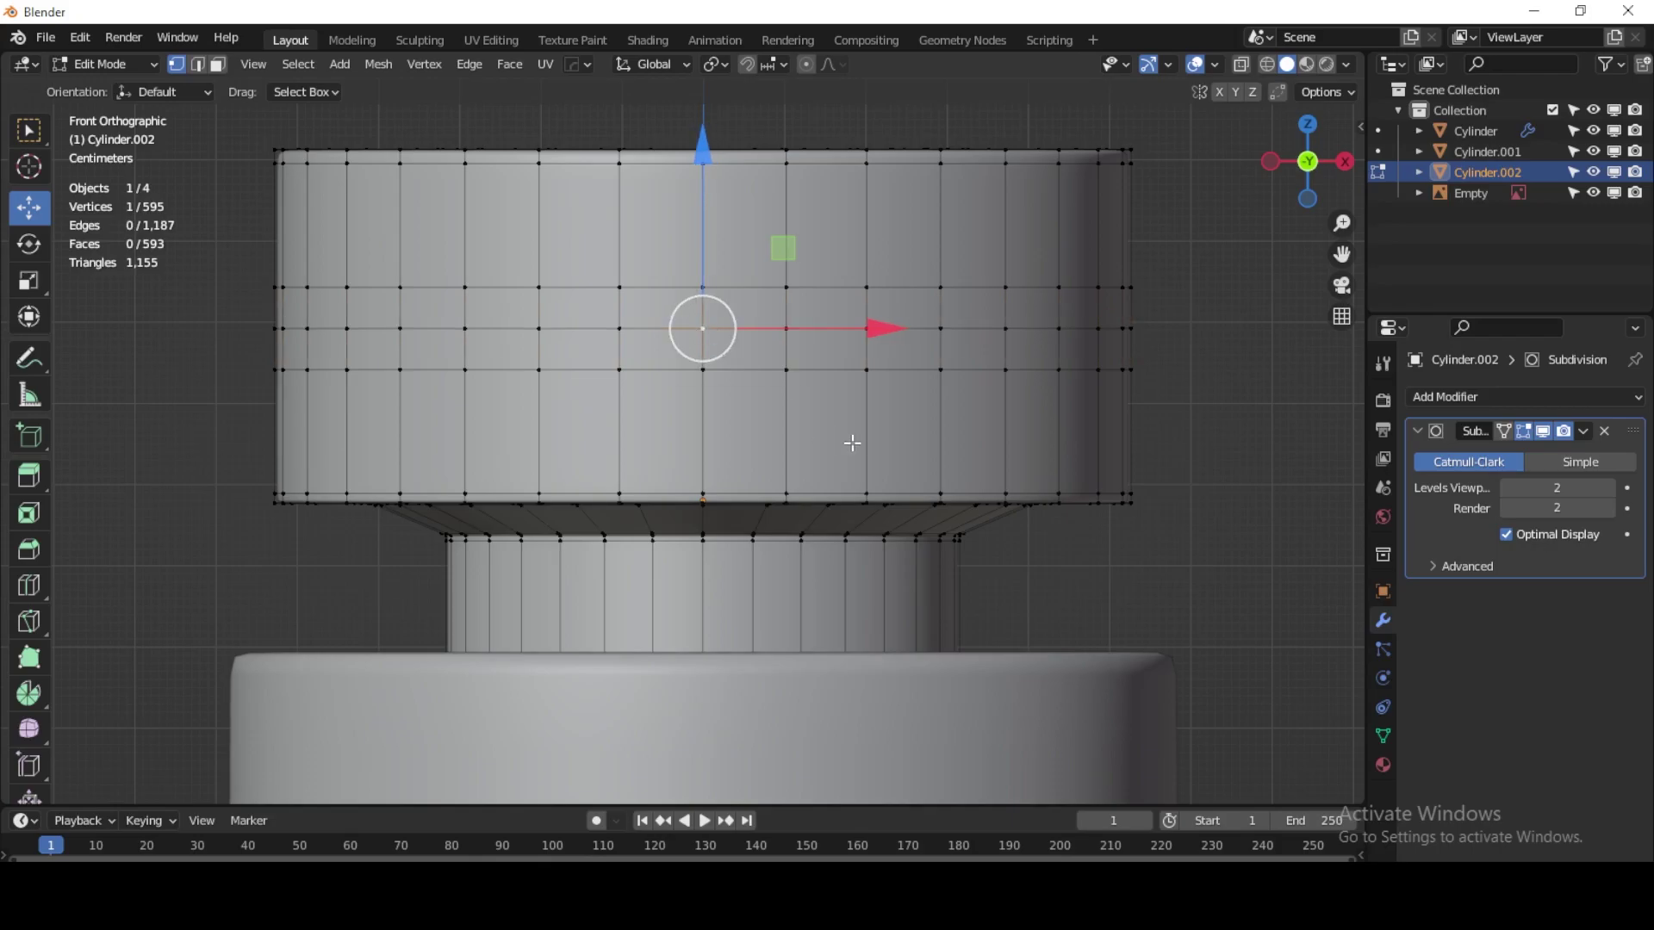
{"action": "key", "text": "s"}
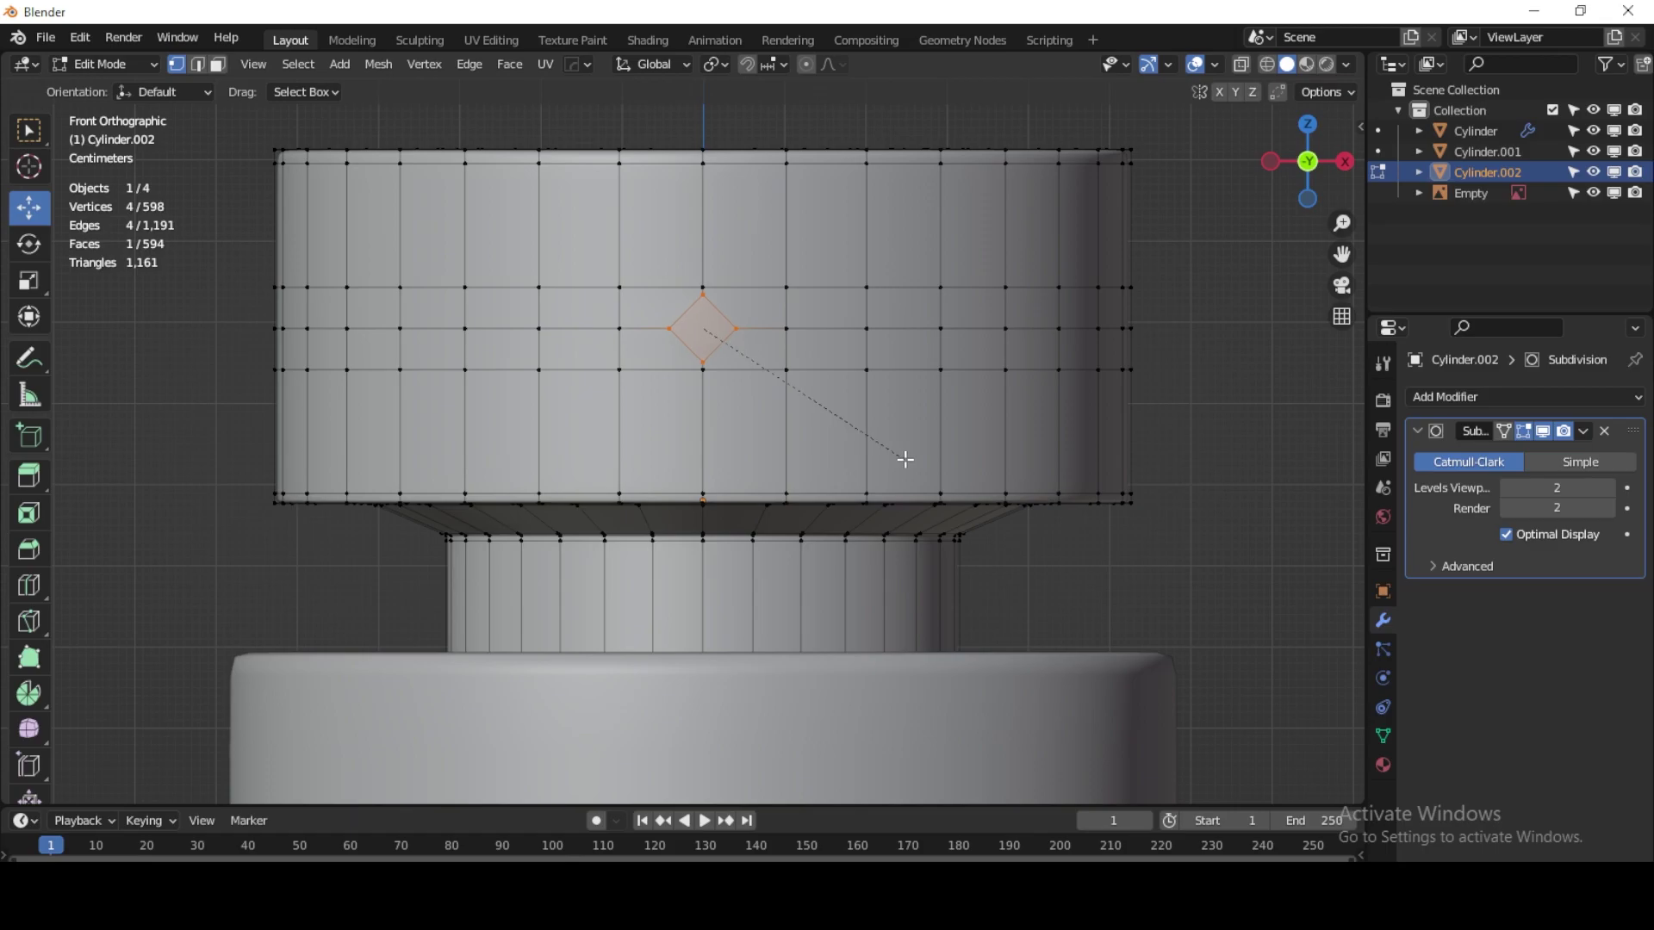
Step: Finish the vertex bevel at 0.132 m and even it with LoopTools Circle
{"action": "left_click", "coordinate": [905, 460]}
{"action": "scroll", "coordinate": [838, 406], "scroll_direction": "up", "scroll_amount": 2}
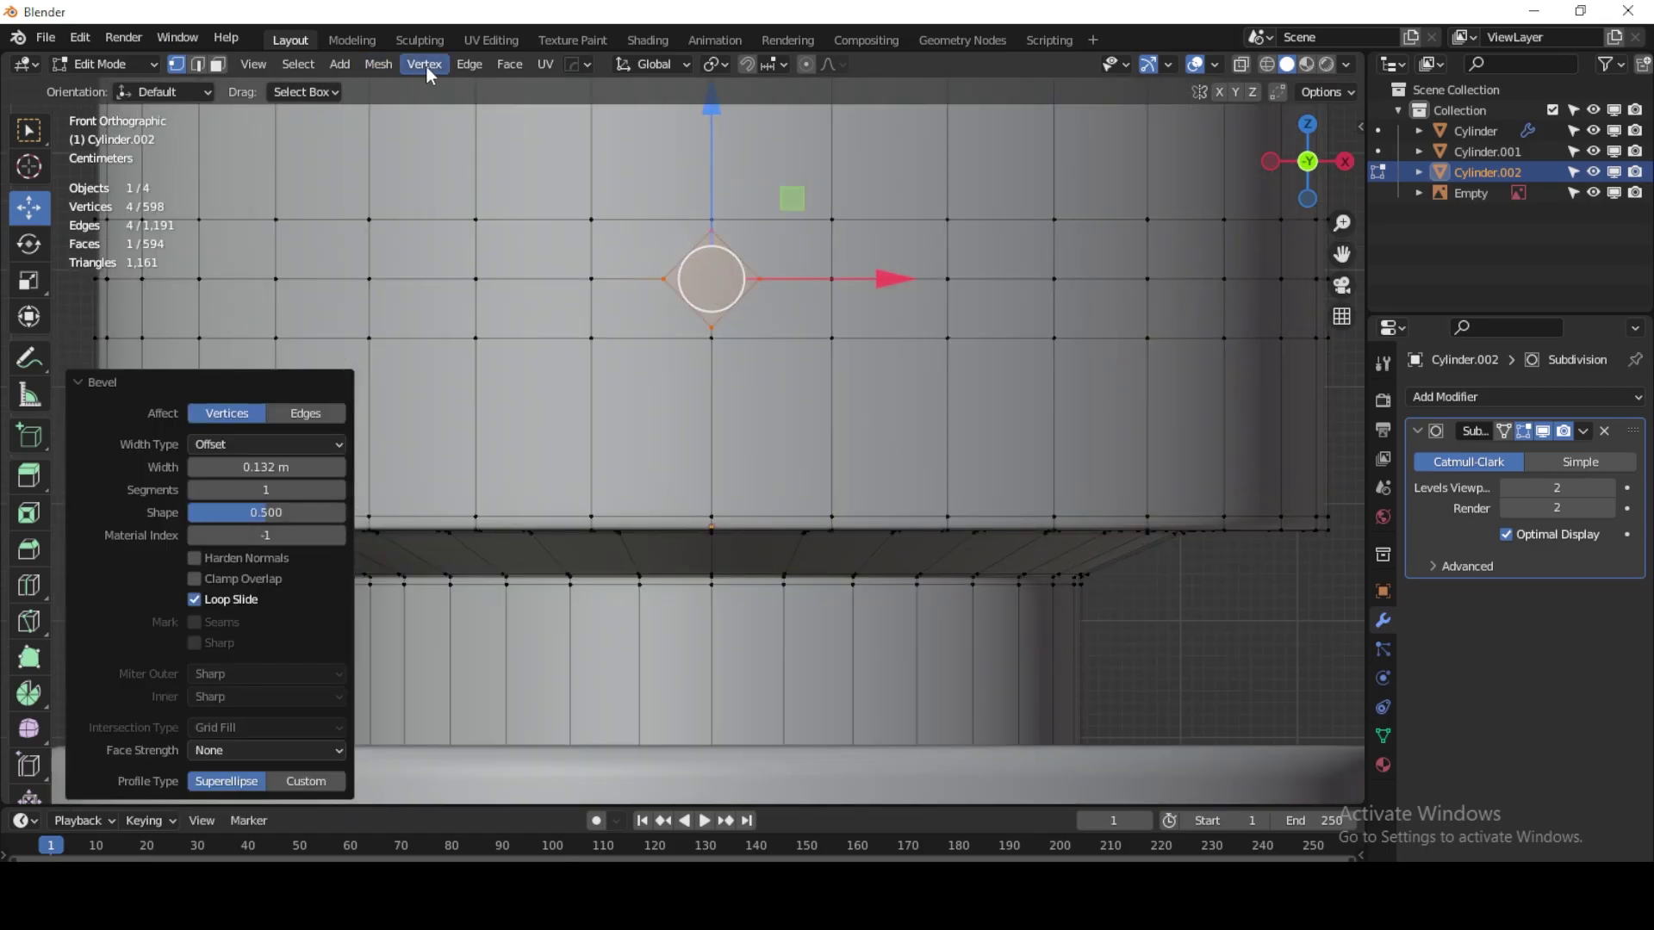
{"action": "right_click", "coordinate": [701, 266]}
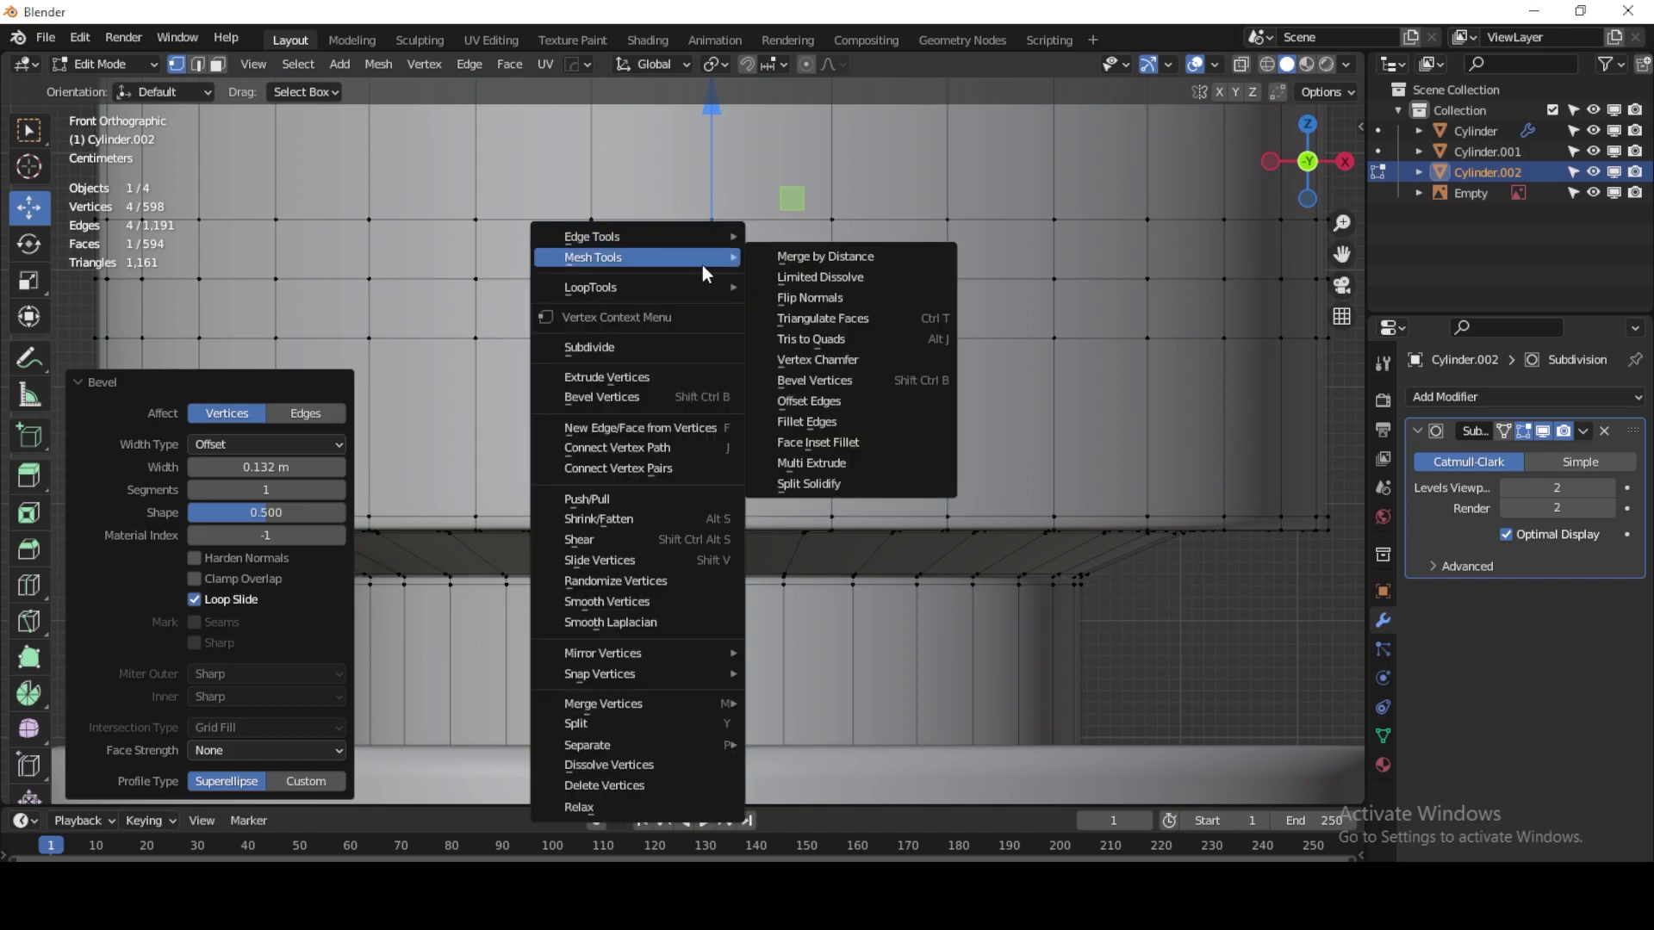
{"action": "mouse_move", "coordinate": [634, 287]}
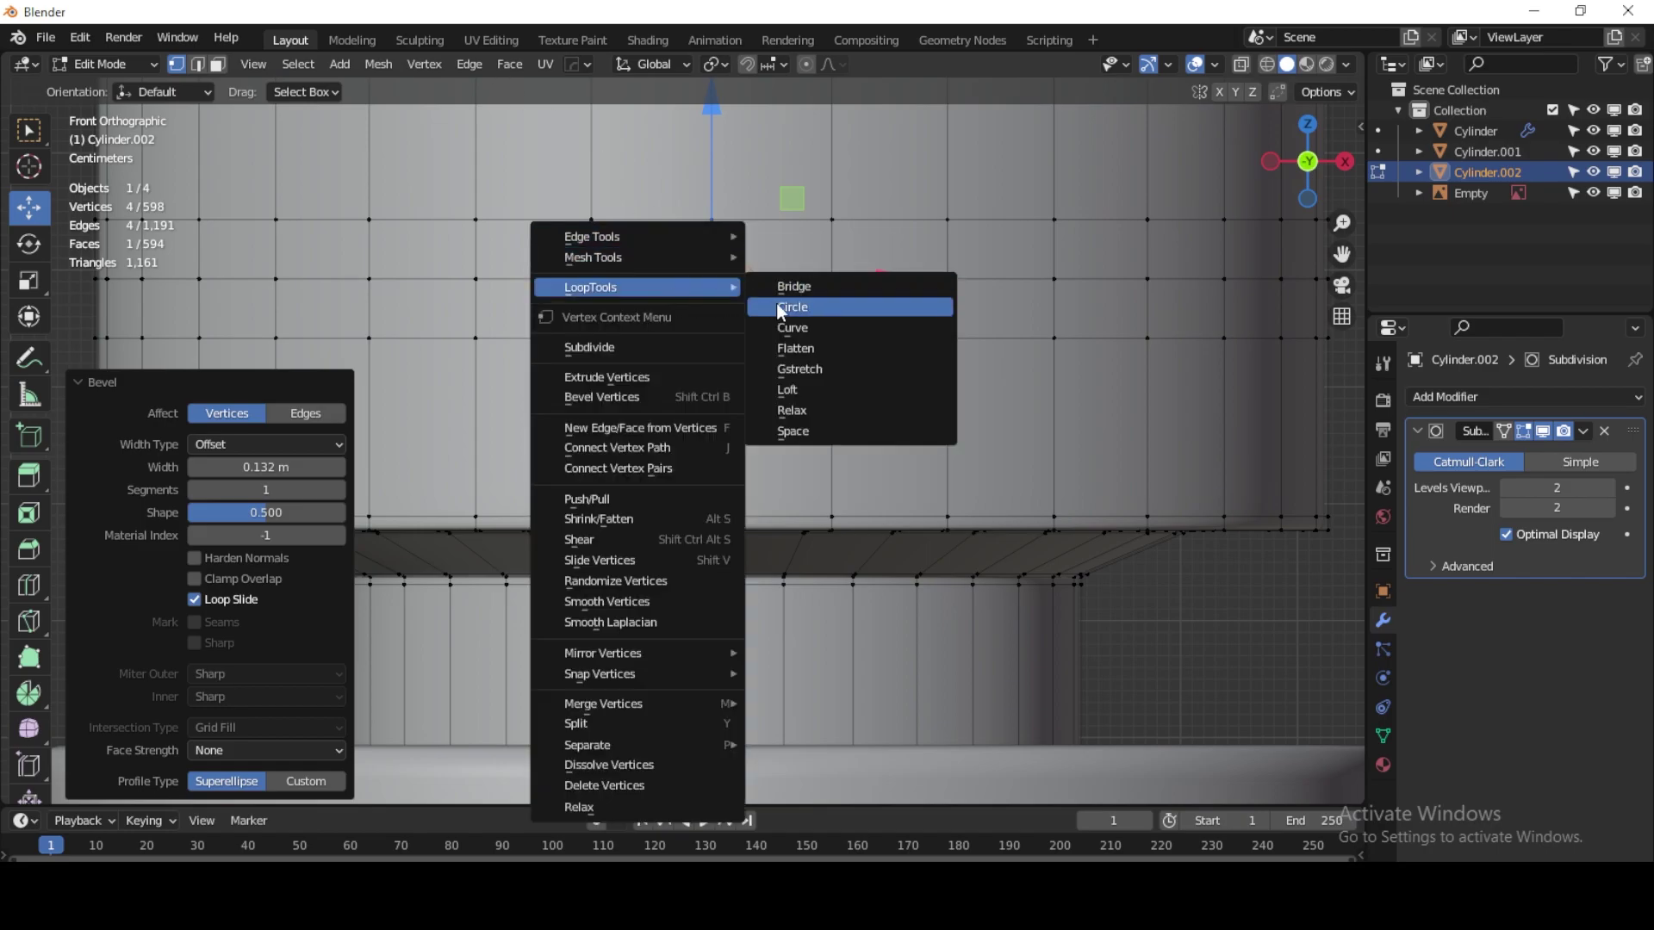
{"action": "left_click", "coordinate": [791, 305]}
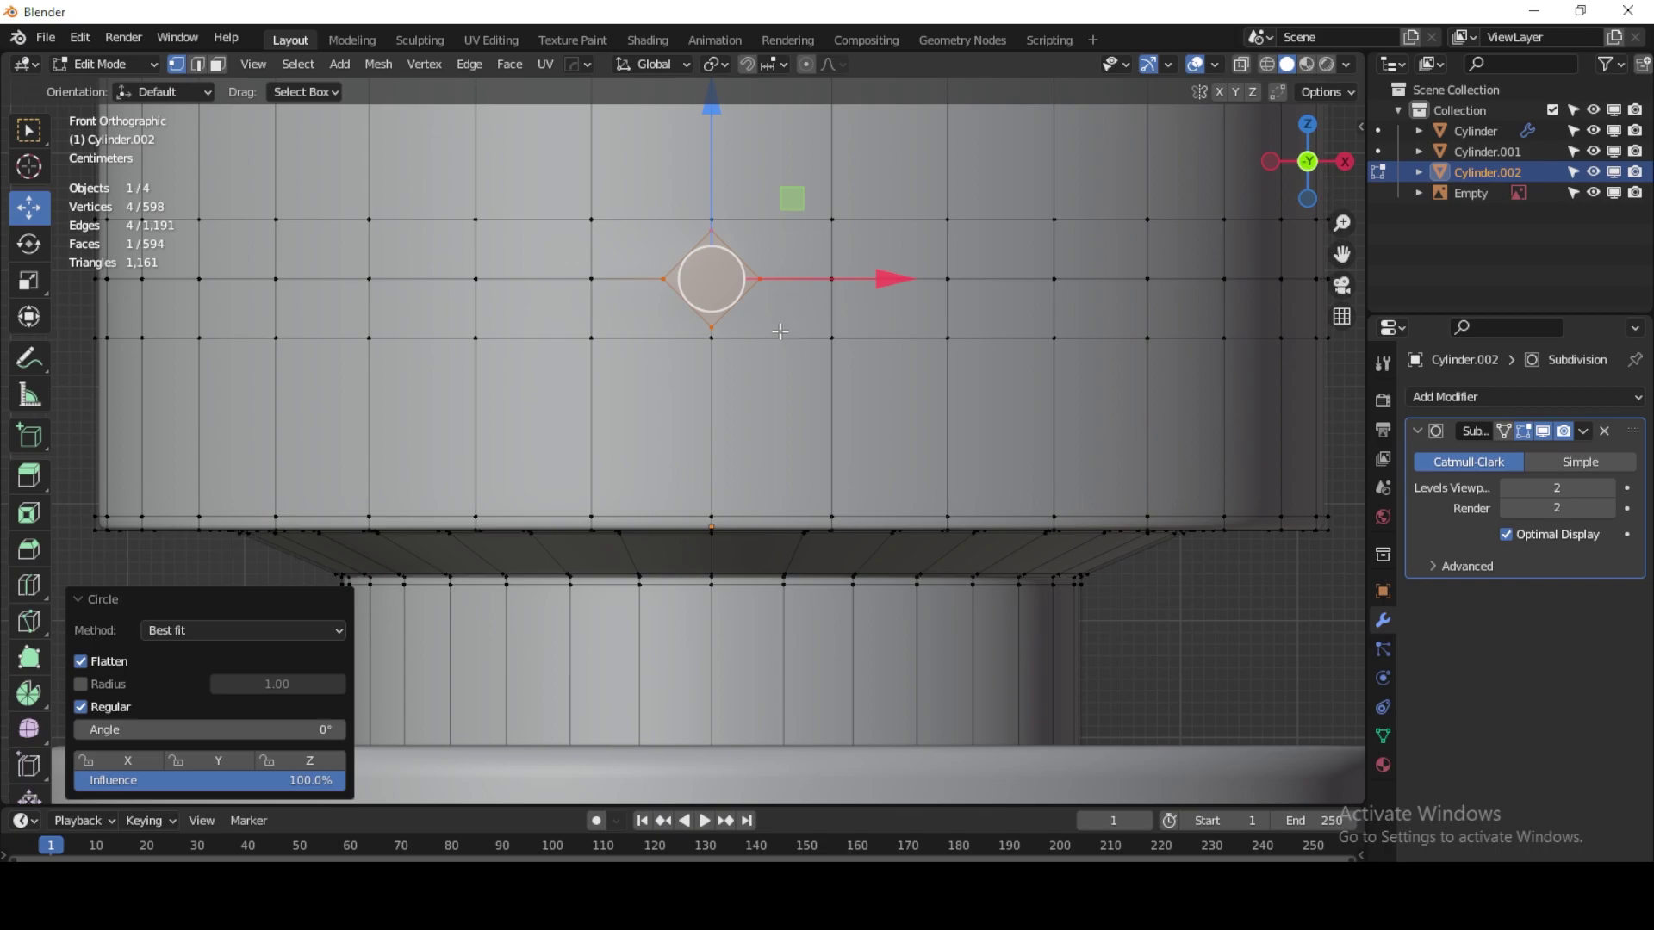
{"action": "middle_click_drag", "start_coordinate": [779, 331], "coordinate": [860, 395]}
{"action": "scroll", "coordinate": [887, 444], "scroll_direction": "up", "scroll_amount": 3}
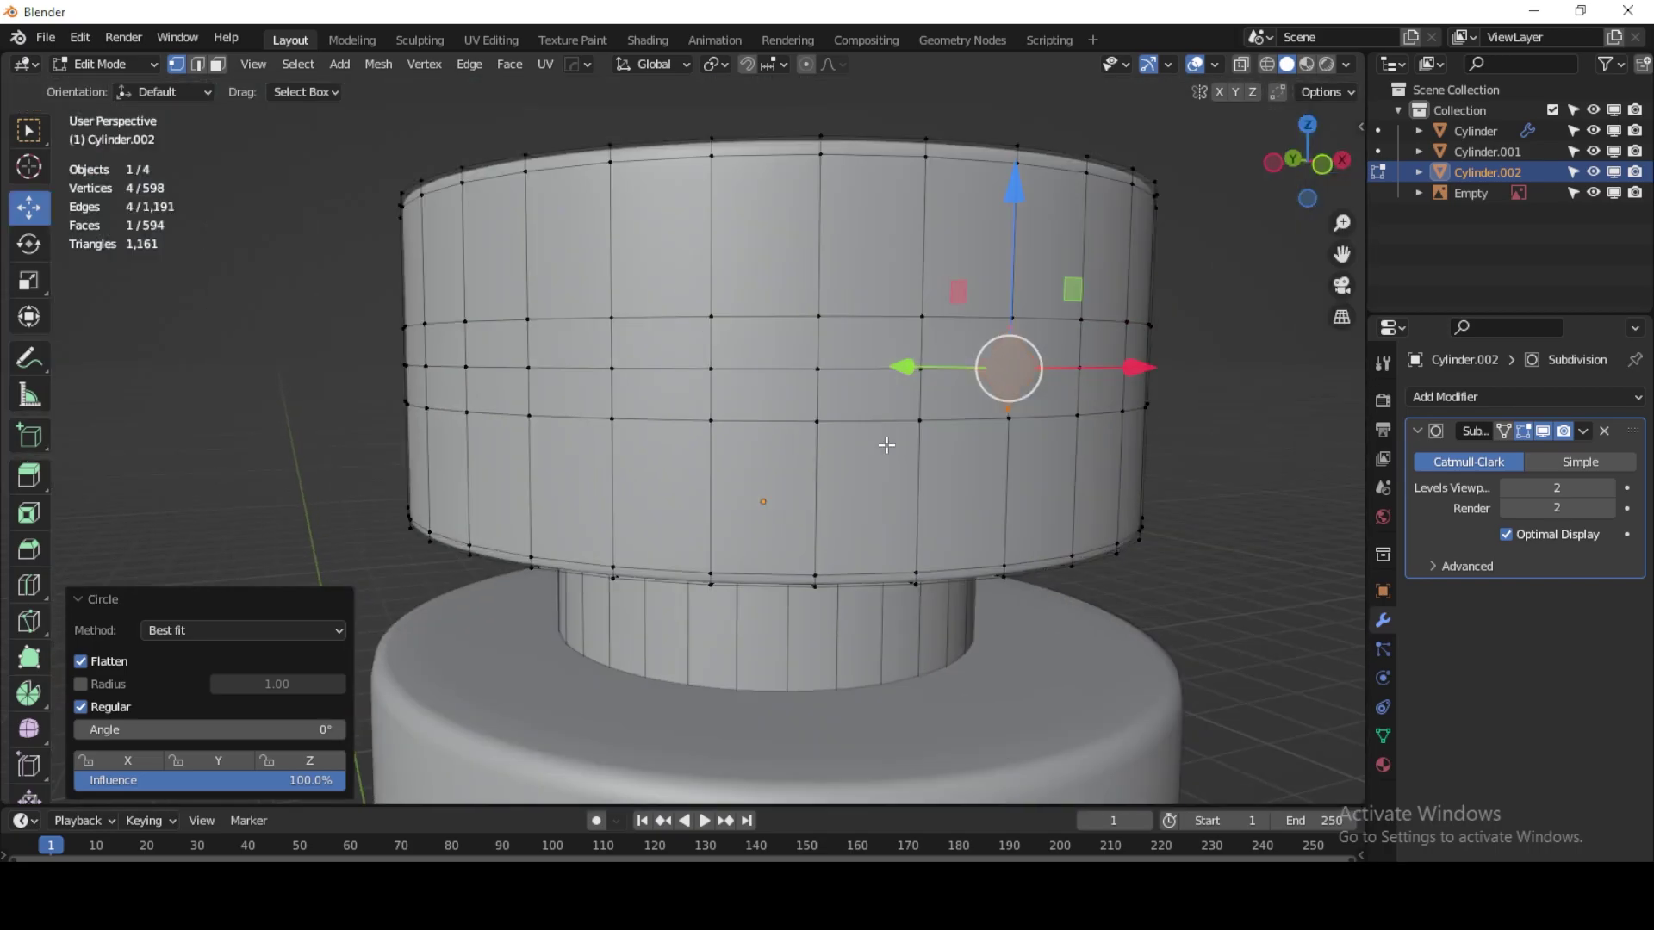
Step: Return to front view, deselect everything, and centre the diamond in view
{"action": "middle_click_drag", "start_coordinate": [989, 451], "coordinate": [805, 473], "text": "shift"}
{"action": "scroll", "coordinate": [805, 473], "scroll_direction": "up", "scroll_amount": 2}
{"action": "scroll", "coordinate": [703, 425], "scroll_direction": "up", "scroll_amount": 2}
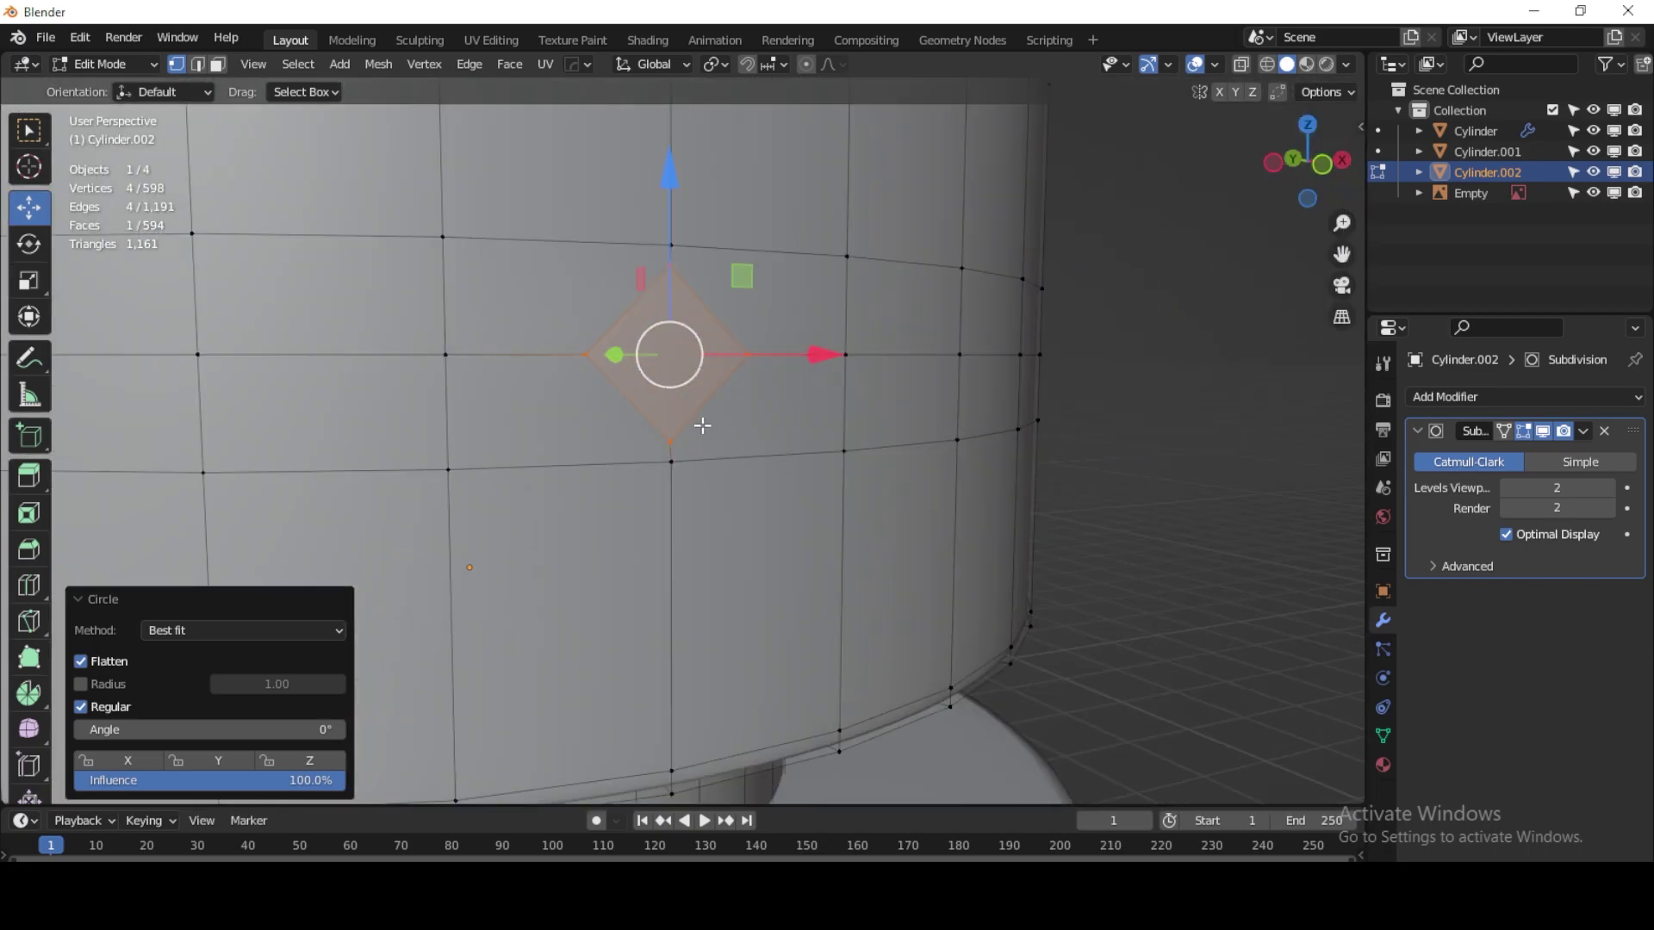
{"action": "key", "text": "alt+a"}
{"action": "key", "text": "KP_1"}
{"action": "scroll", "coordinate": [746, 325], "scroll_direction": "up", "scroll_amount": 2}
{"action": "middle_click_drag", "start_coordinate": [761, 318], "coordinate": [625, 428], "text": "shift"}
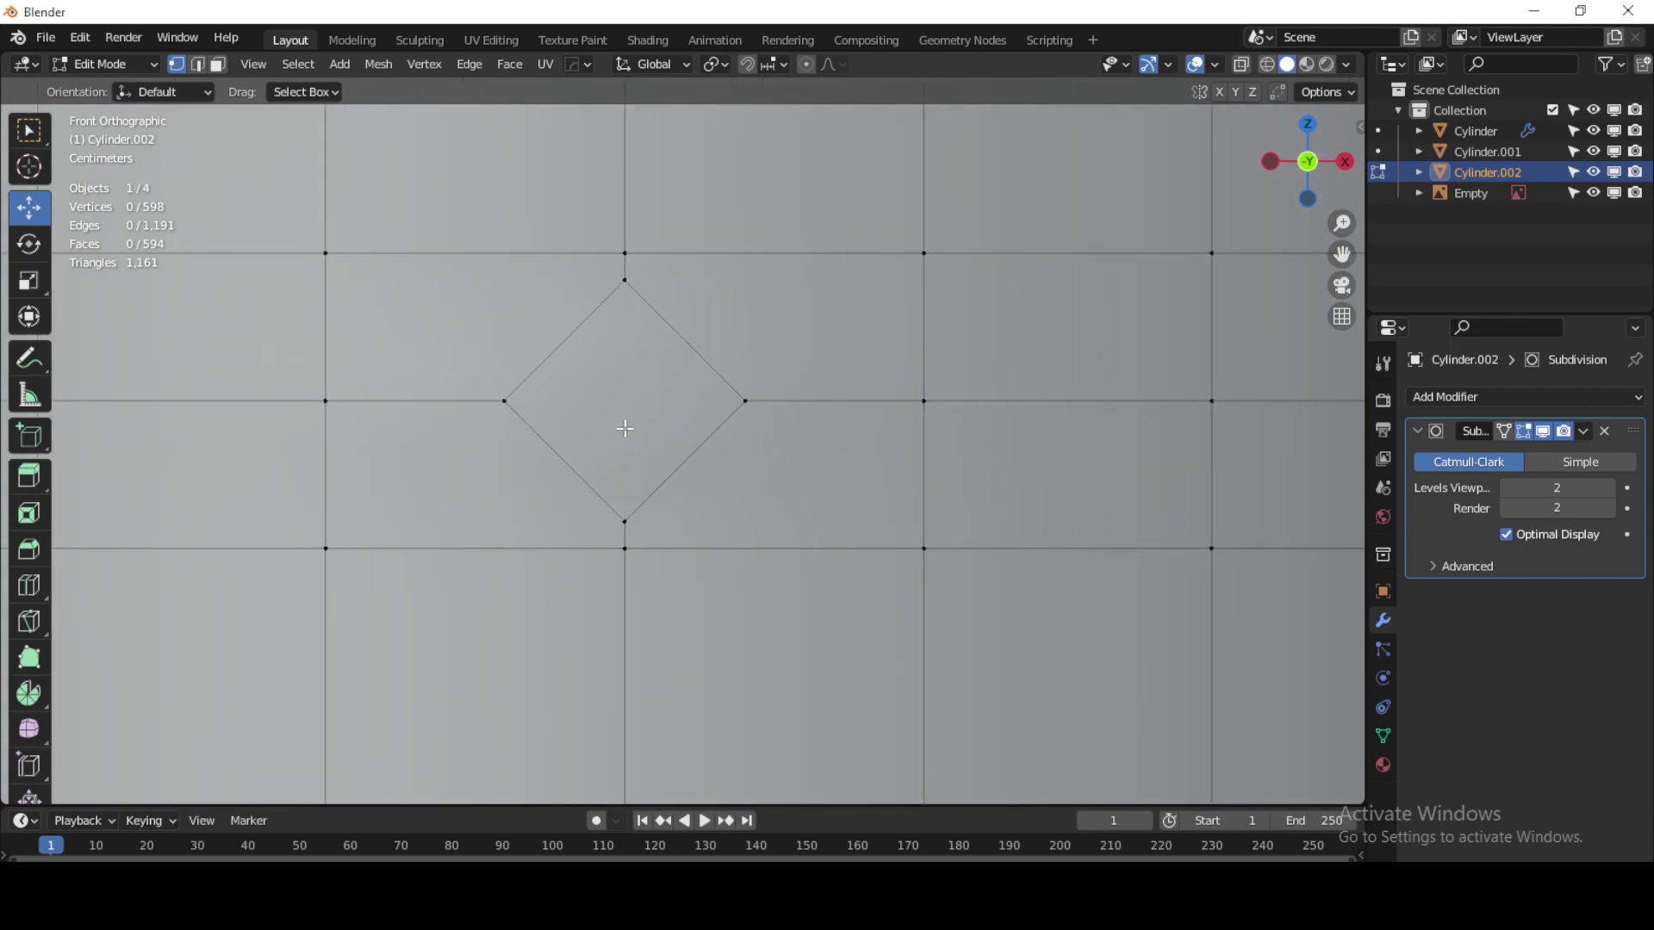
Step: Knife-cut four edges from the diamond's sides to the surrounding grid corners
{"action": "key", "text": "k"}
{"action": "left_click", "coordinate": [558, 346]}
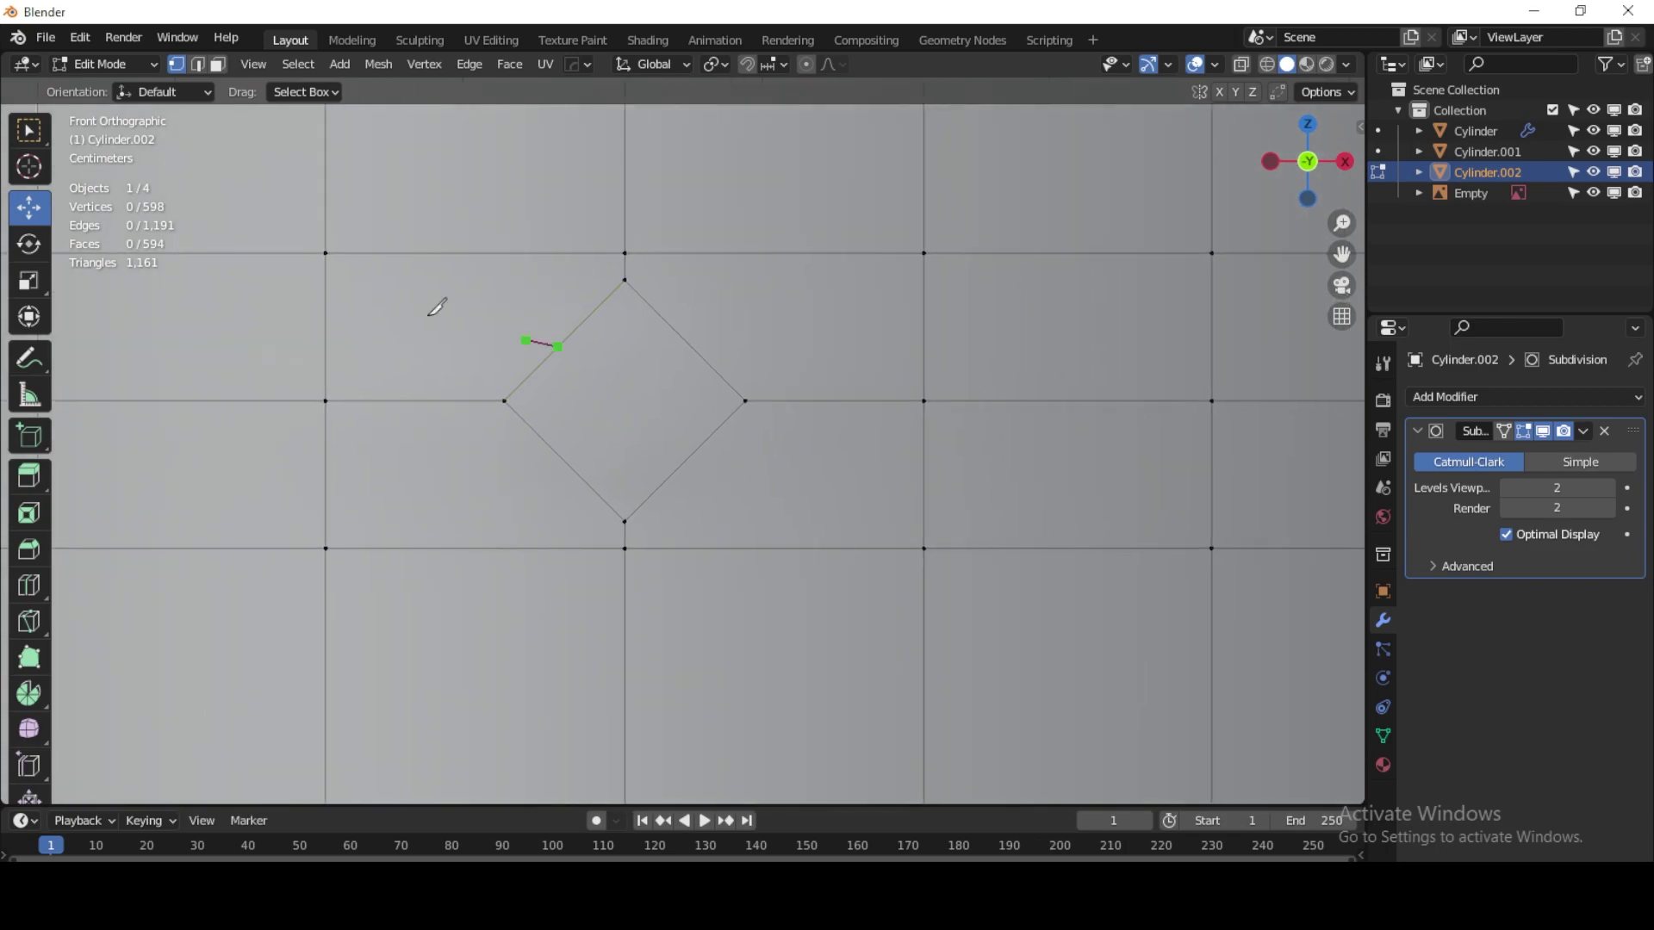
{"action": "left_click", "coordinate": [328, 251]}
{"action": "key", "text": "Return"}
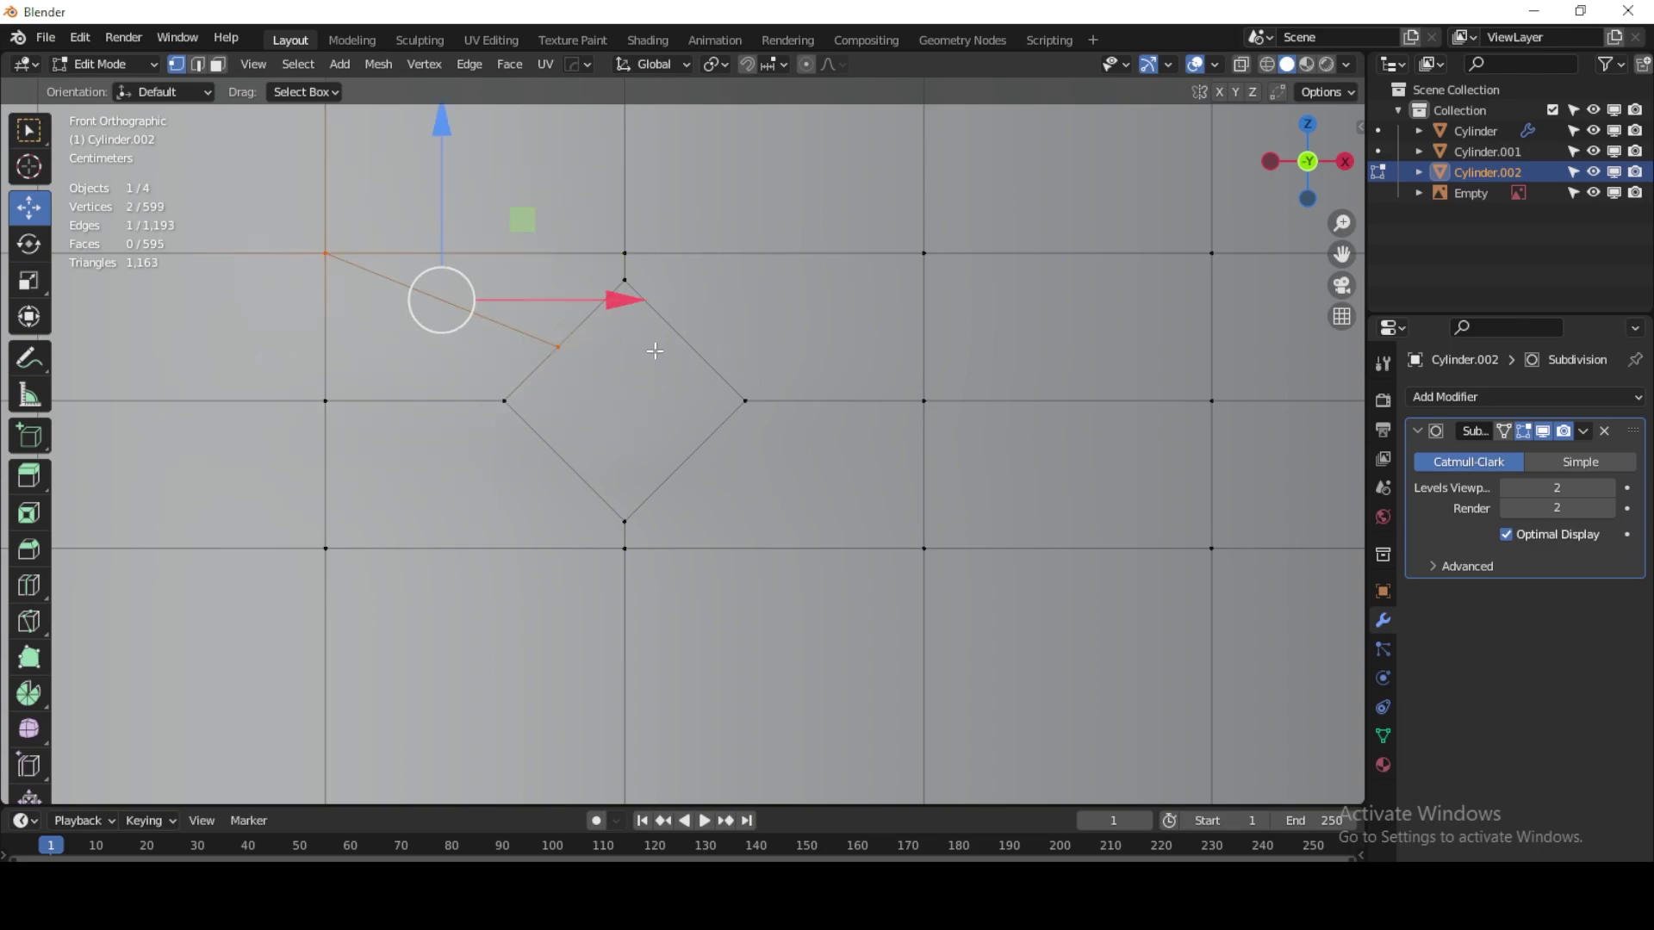
{"action": "key", "text": "k"}
{"action": "left_click", "coordinate": [692, 347]}
{"action": "left_click", "coordinate": [926, 252]}
{"action": "key", "text": "Return"}
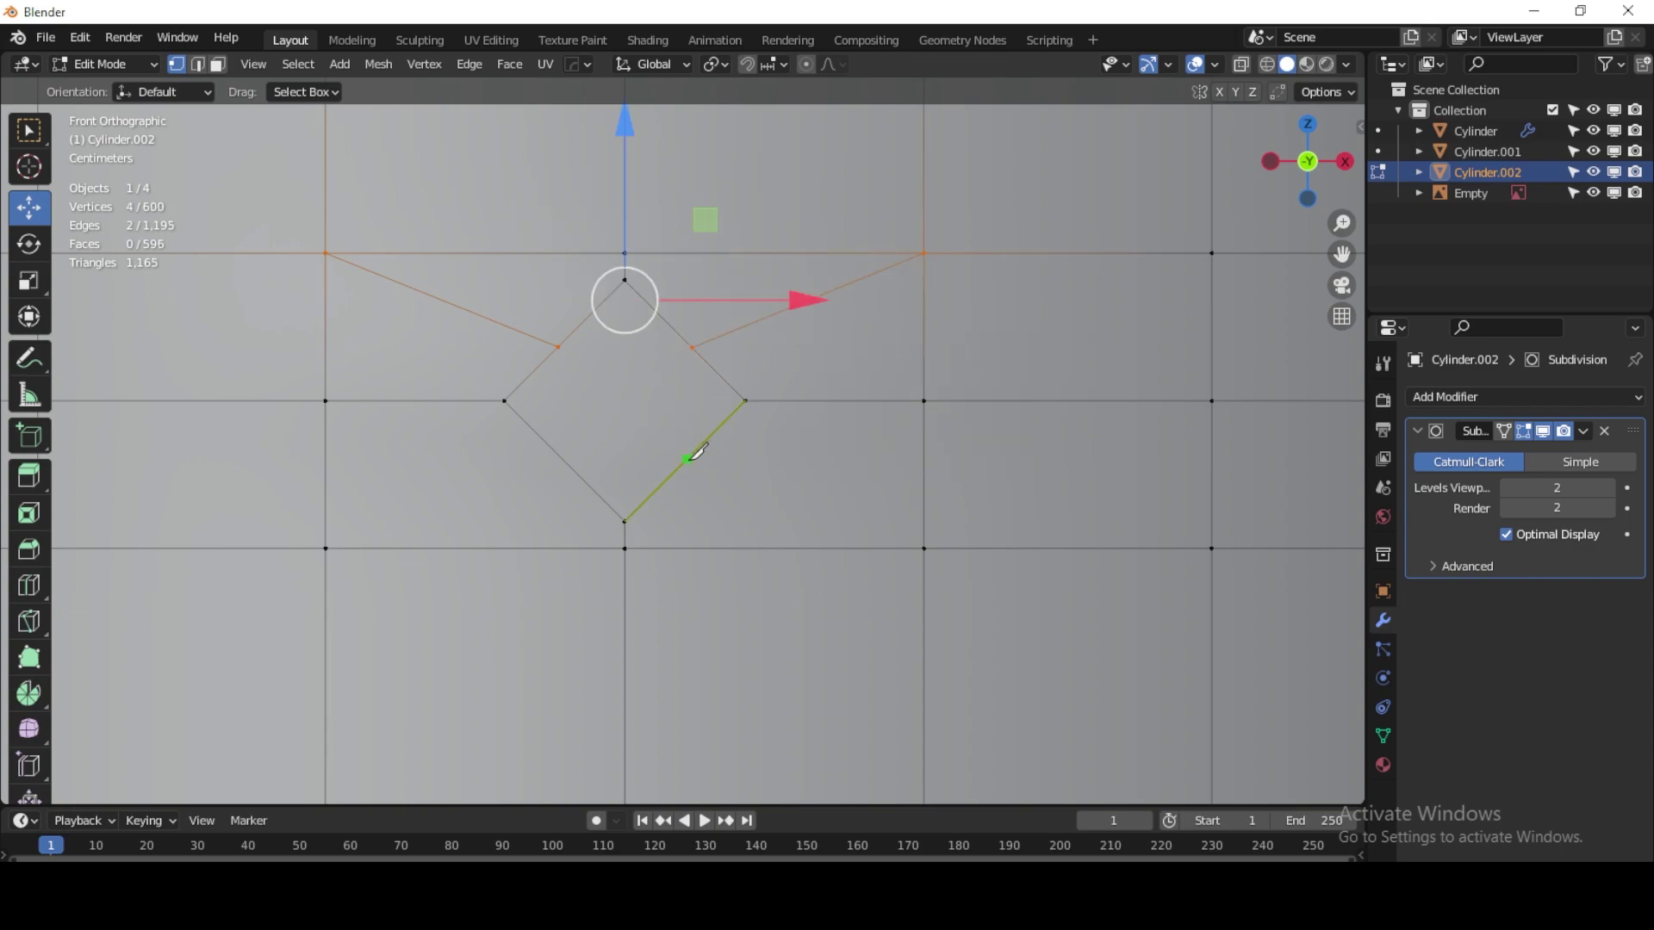
{"action": "left_click", "coordinate": [689, 459]}
{"action": "left_click", "coordinate": [924, 548]}
{"action": "key", "text": "Return"}
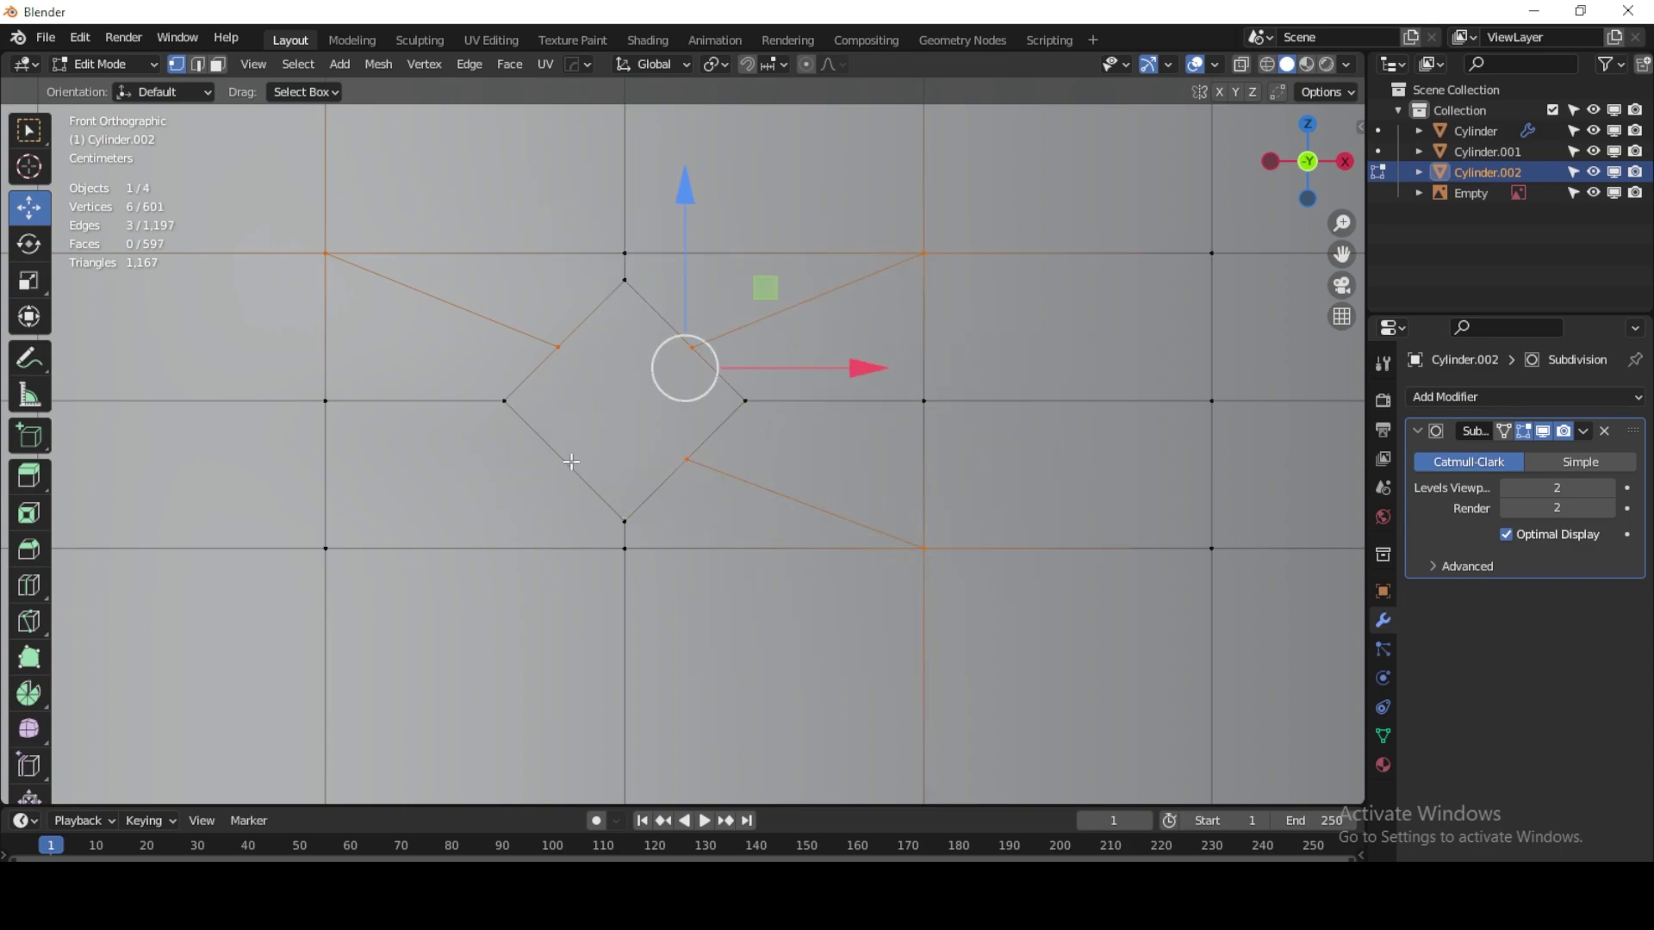
{"action": "left_click", "coordinate": [563, 458]}
{"action": "left_click", "coordinate": [327, 547]}
{"action": "key", "text": "Return"}
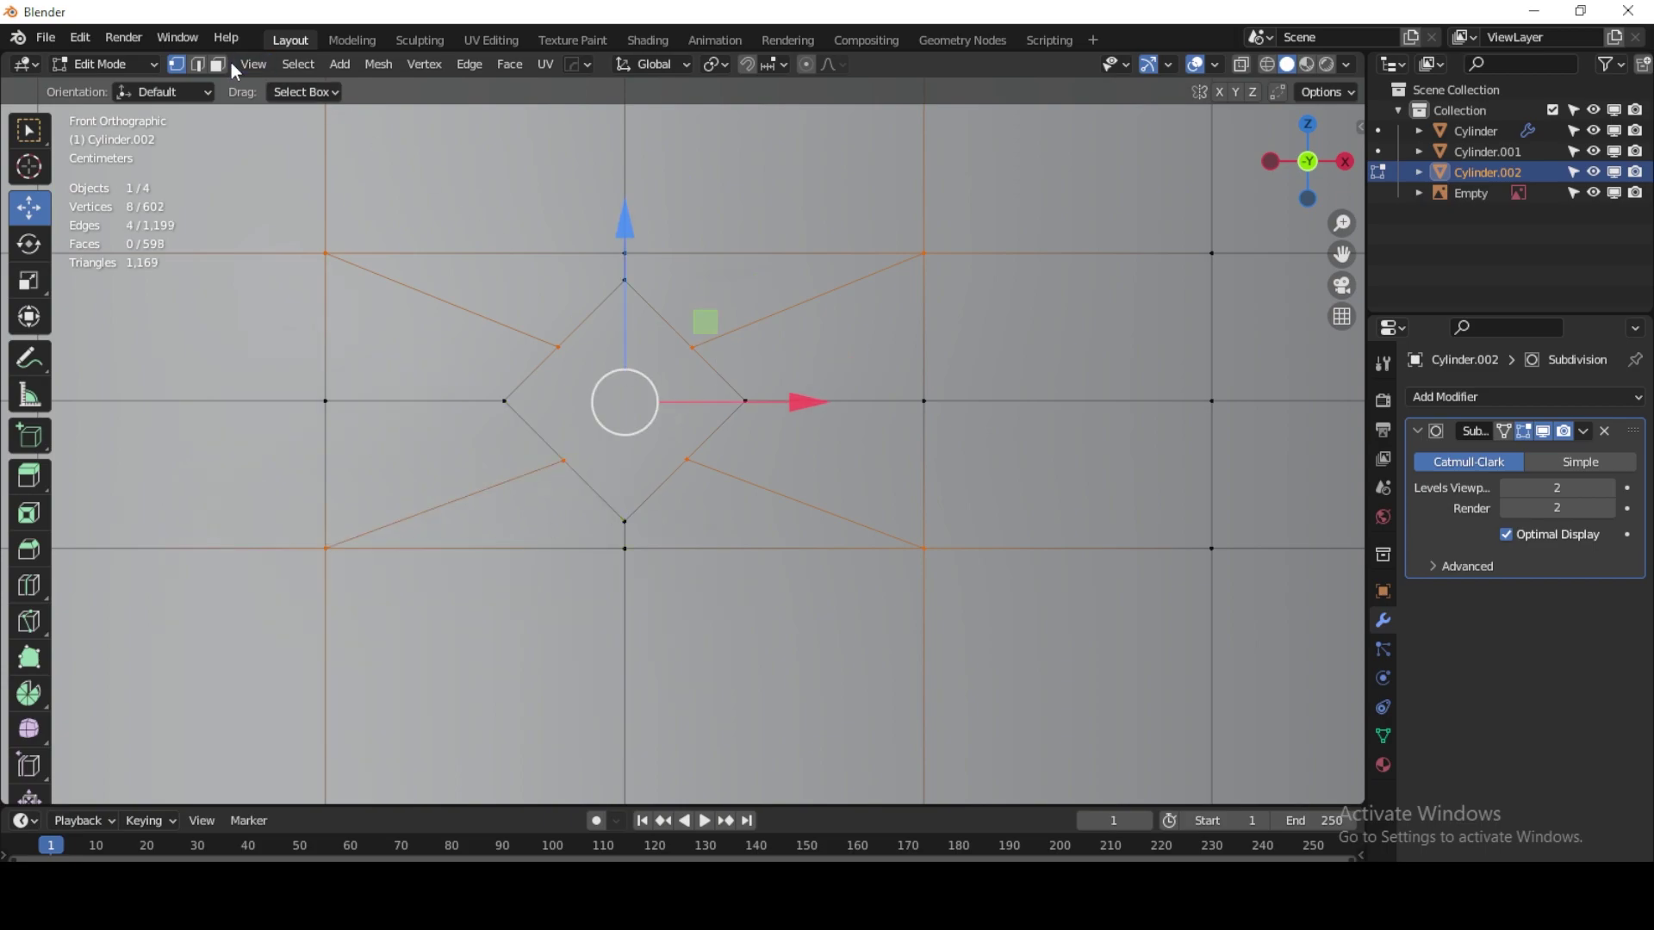
Step: Round the diamond edge loop into a circle with LoopTools Circle
{"action": "left_click", "coordinate": [198, 63]}
{"action": "left_click", "coordinate": [663, 320], "text": "alt"}
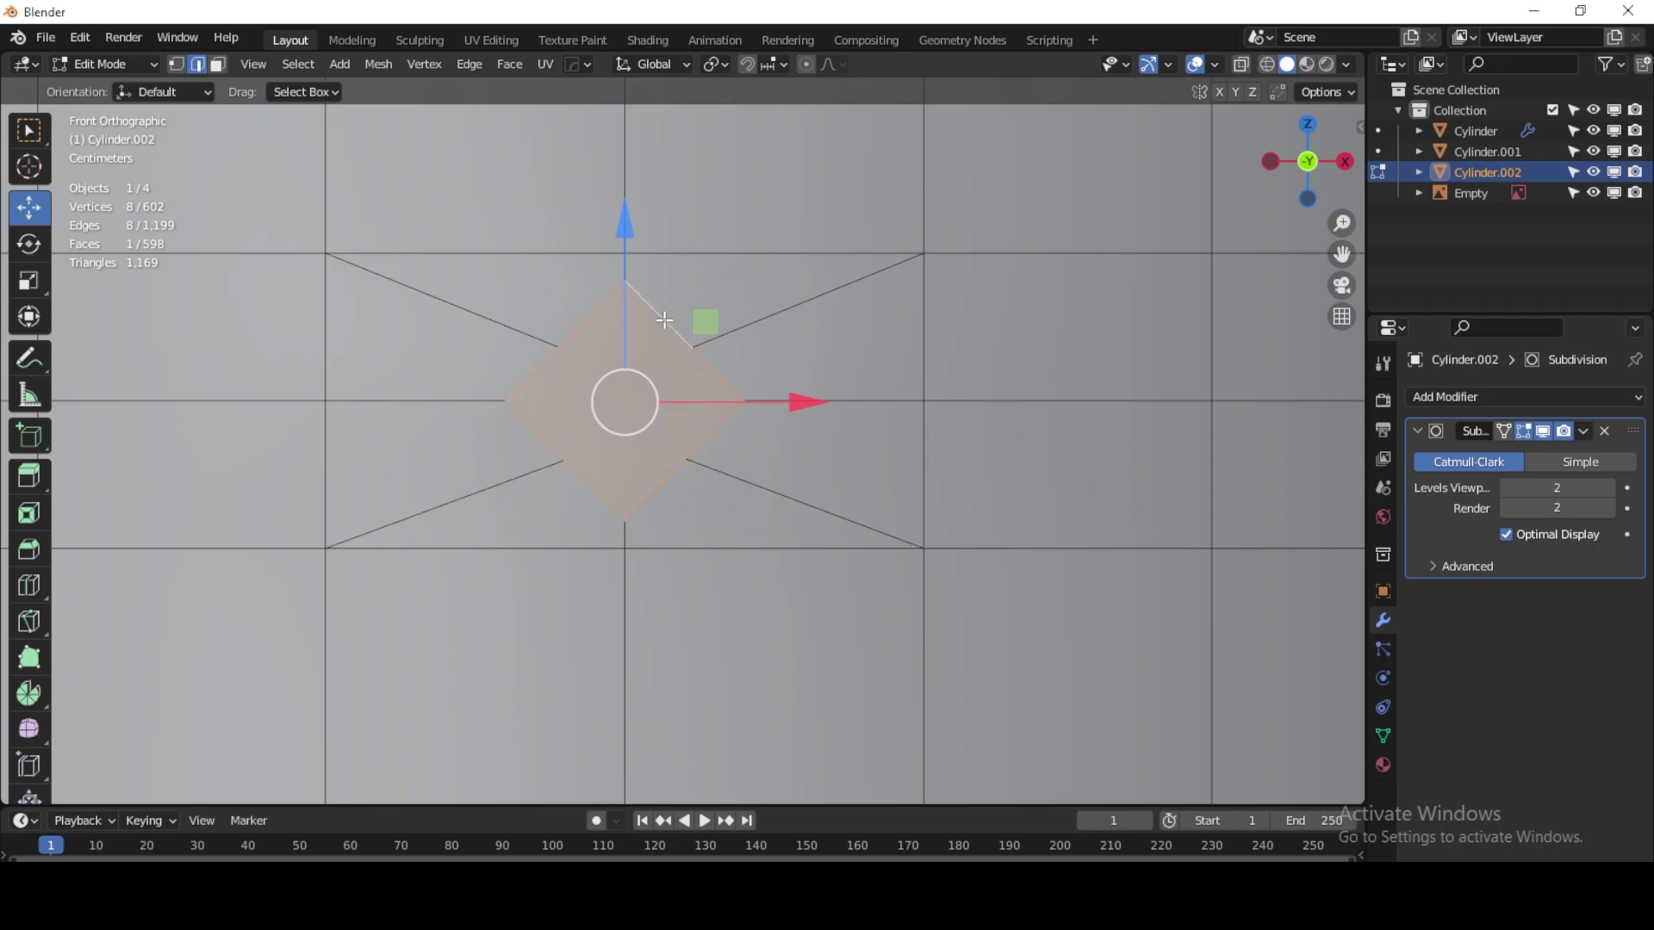
{"action": "right_click", "coordinate": [664, 318]}
{"action": "mouse_move", "coordinate": [602, 181]}
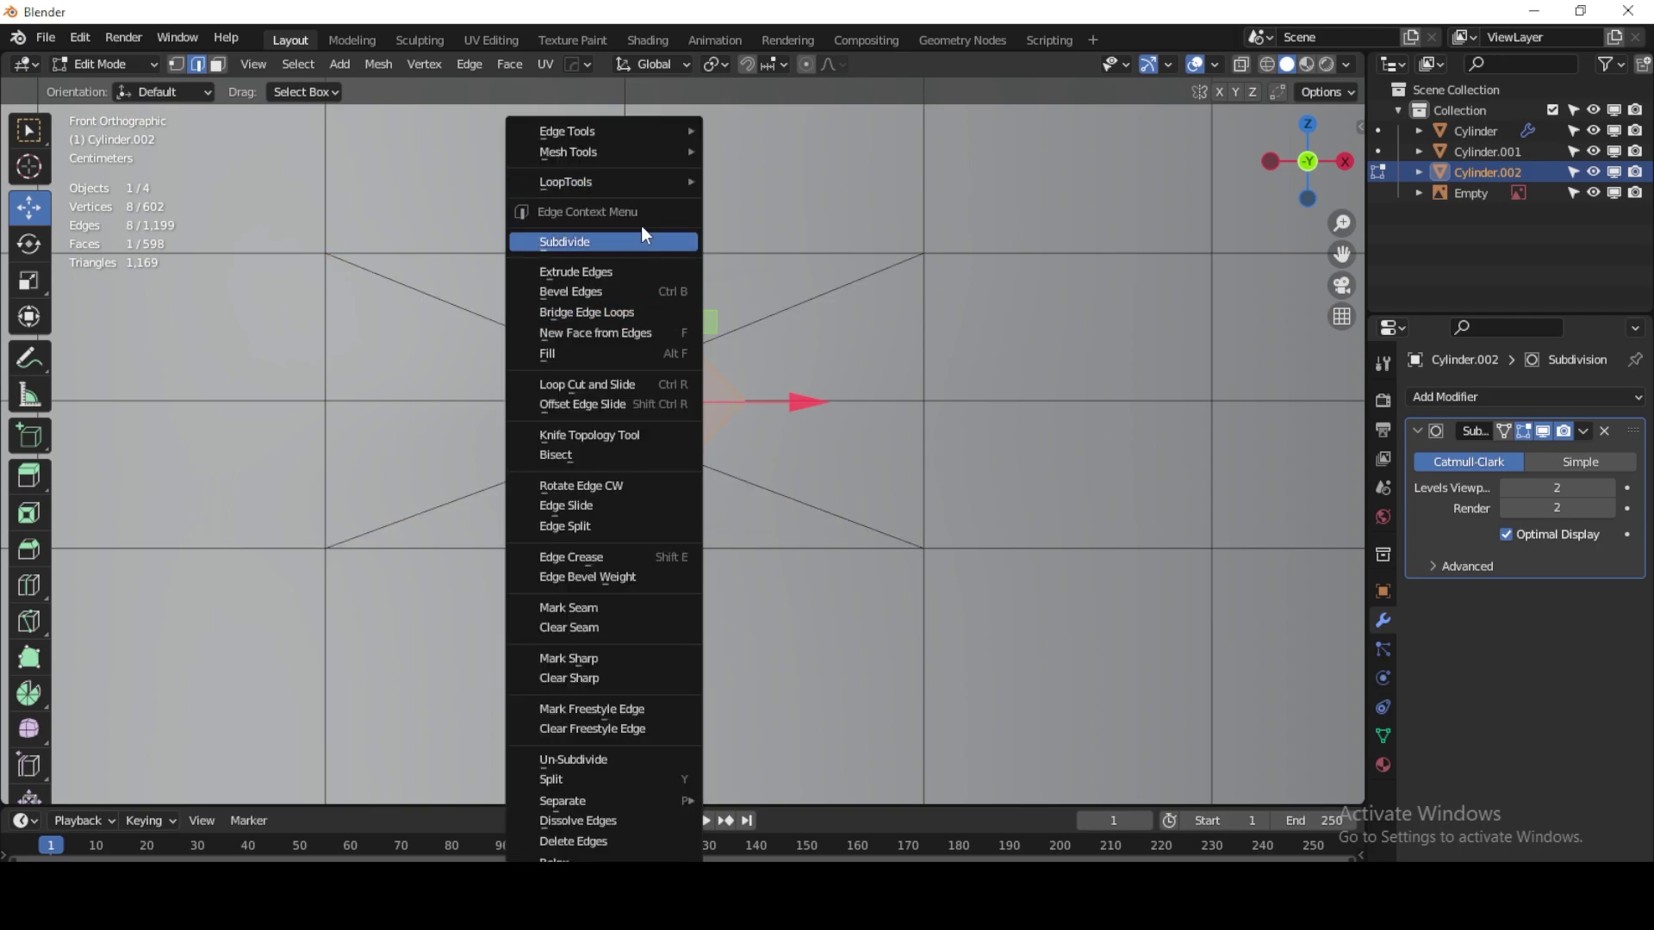
{"action": "left_click", "coordinate": [763, 205]}
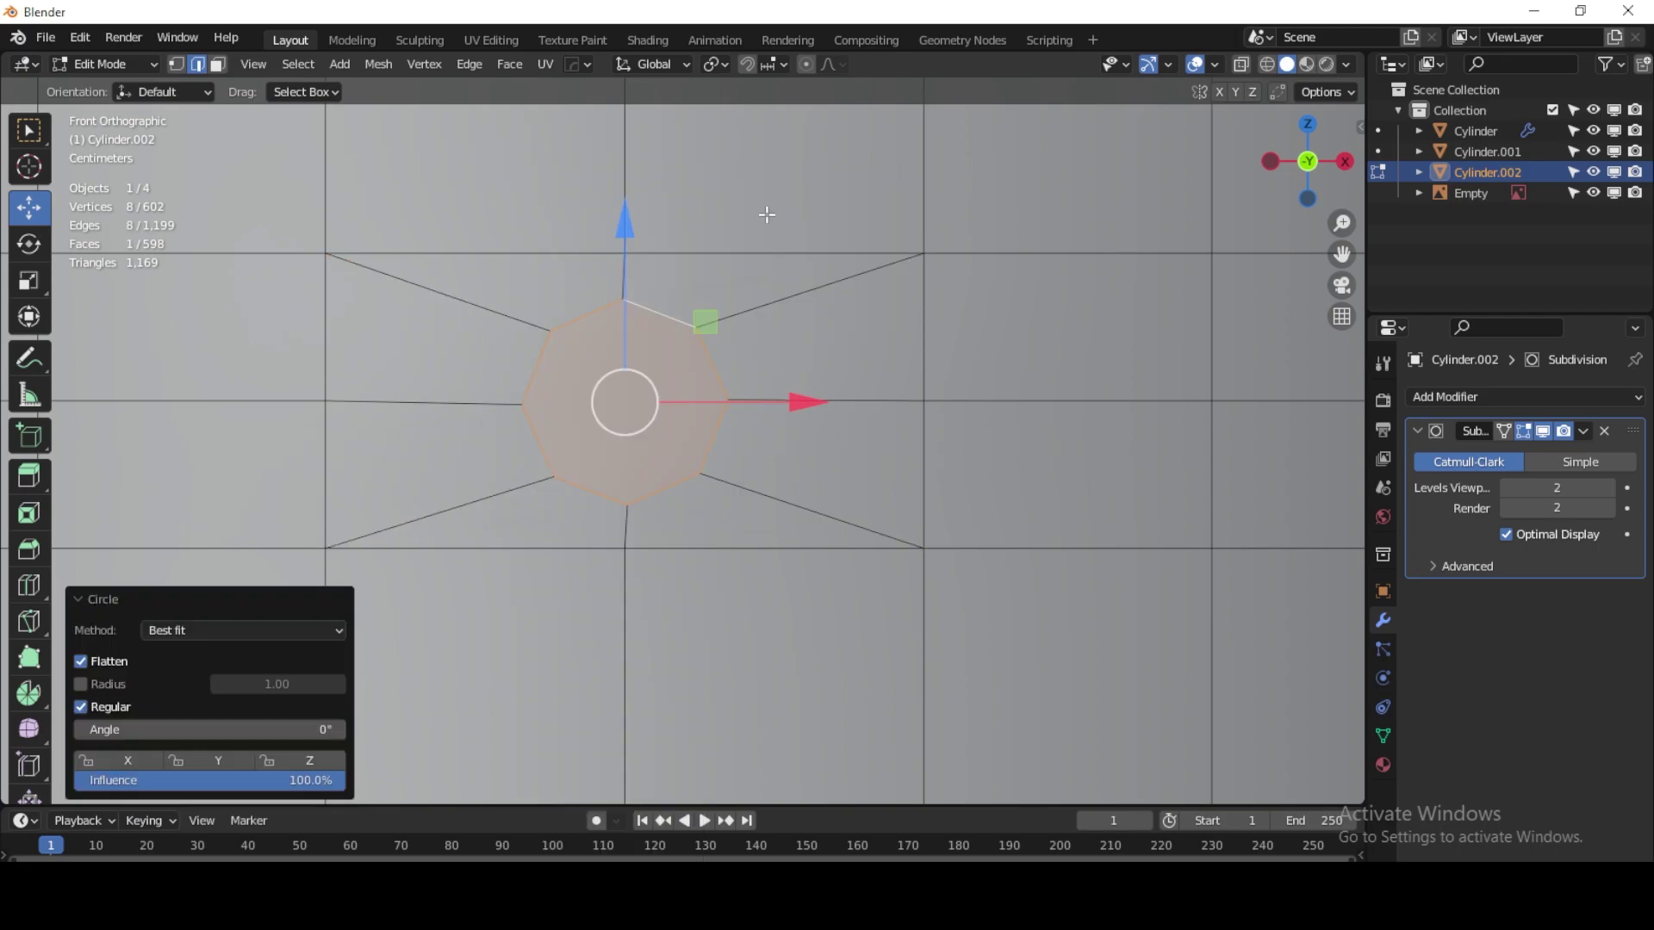
Step: Zoom out to compare with the reference, then zoom back onto the top cylinder
{"action": "scroll", "coordinate": [767, 215], "scroll_direction": "down", "scroll_amount": 3}
{"action": "scroll", "coordinate": [766, 214], "scroll_direction": "down", "scroll_amount": 5}
{"action": "scroll", "coordinate": [767, 215], "scroll_direction": "down", "scroll_amount": 1}
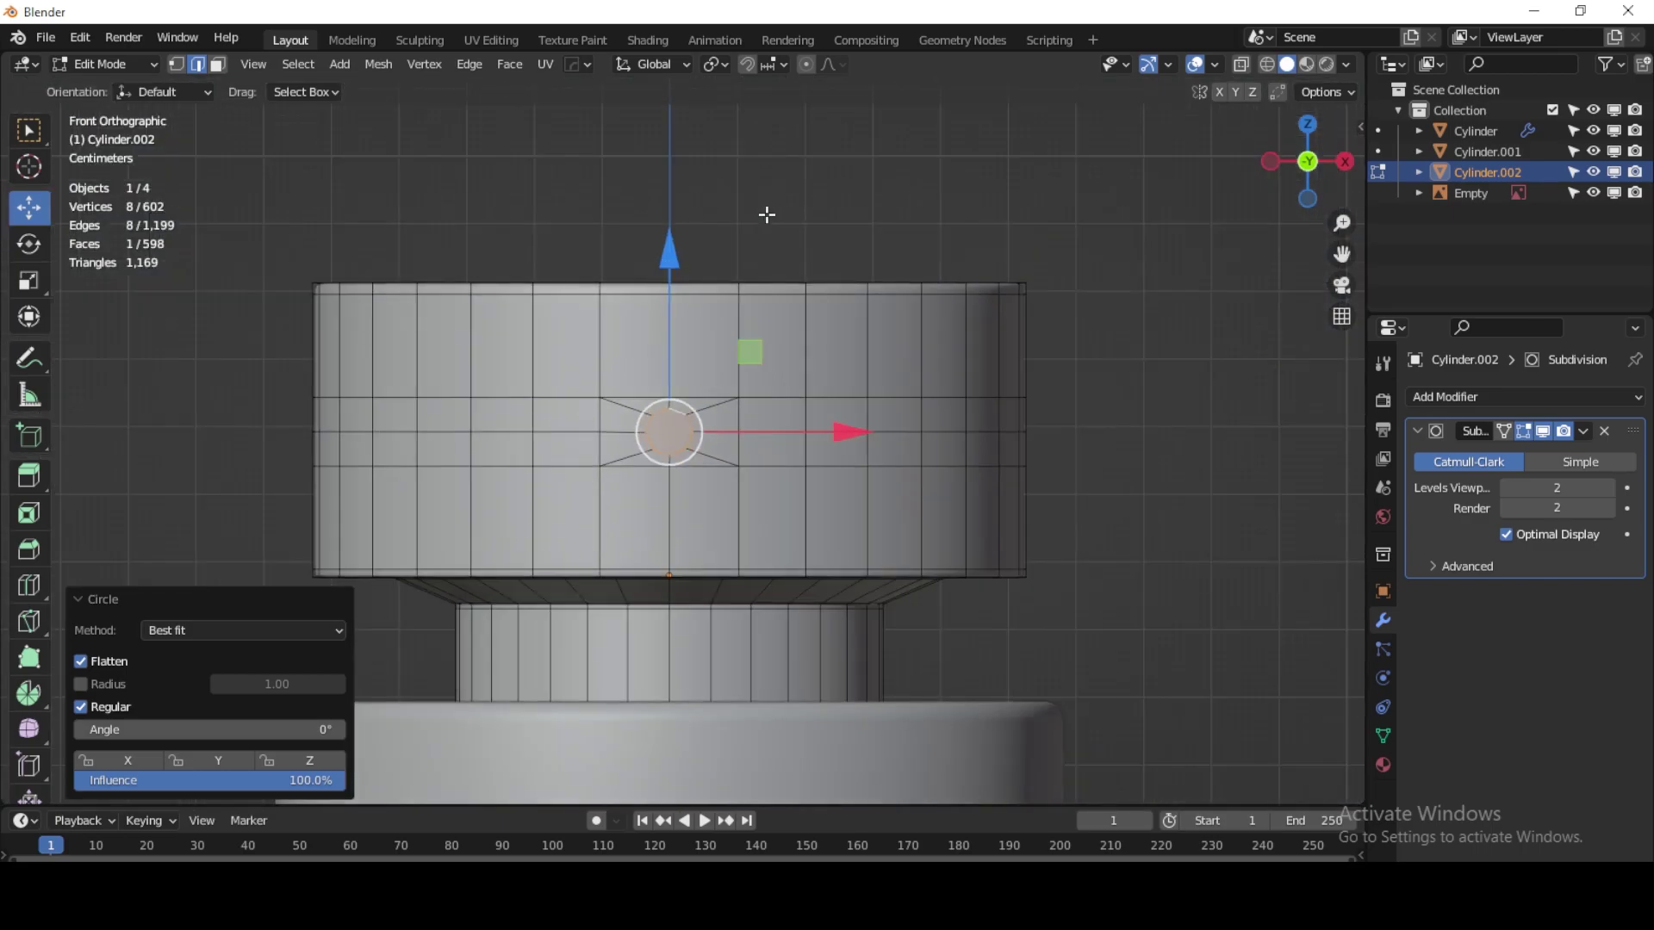
{"action": "scroll", "coordinate": [767, 215], "scroll_direction": "down", "scroll_amount": 1}
{"action": "scroll", "coordinate": [766, 215], "scroll_direction": "down", "scroll_amount": 1}
{"action": "scroll", "coordinate": [809, 347], "scroll_direction": "down", "scroll_amount": 1}
{"action": "scroll", "coordinate": [603, 258], "scroll_direction": "down", "scroll_amount": 2}
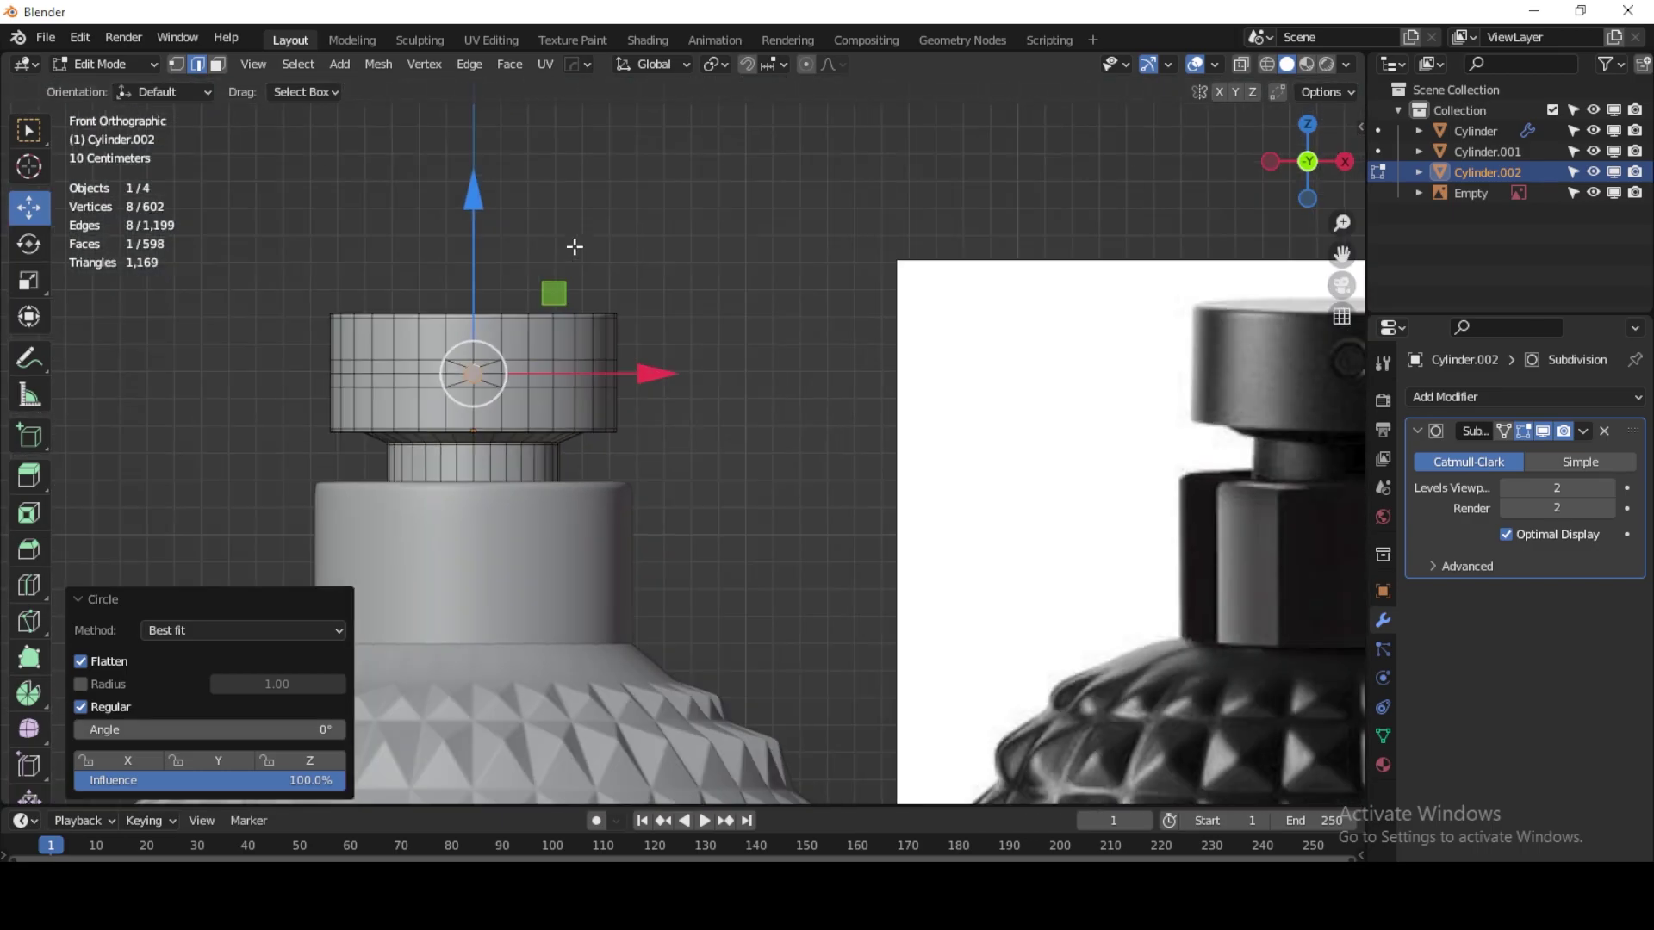
{"action": "scroll", "coordinate": [575, 248], "scroll_direction": "down", "scroll_amount": 1}
{"action": "scroll", "coordinate": [517, 379], "scroll_direction": "up", "scroll_amount": 1}
{"action": "scroll", "coordinate": [370, 360], "scroll_direction": "up", "scroll_amount": 4}
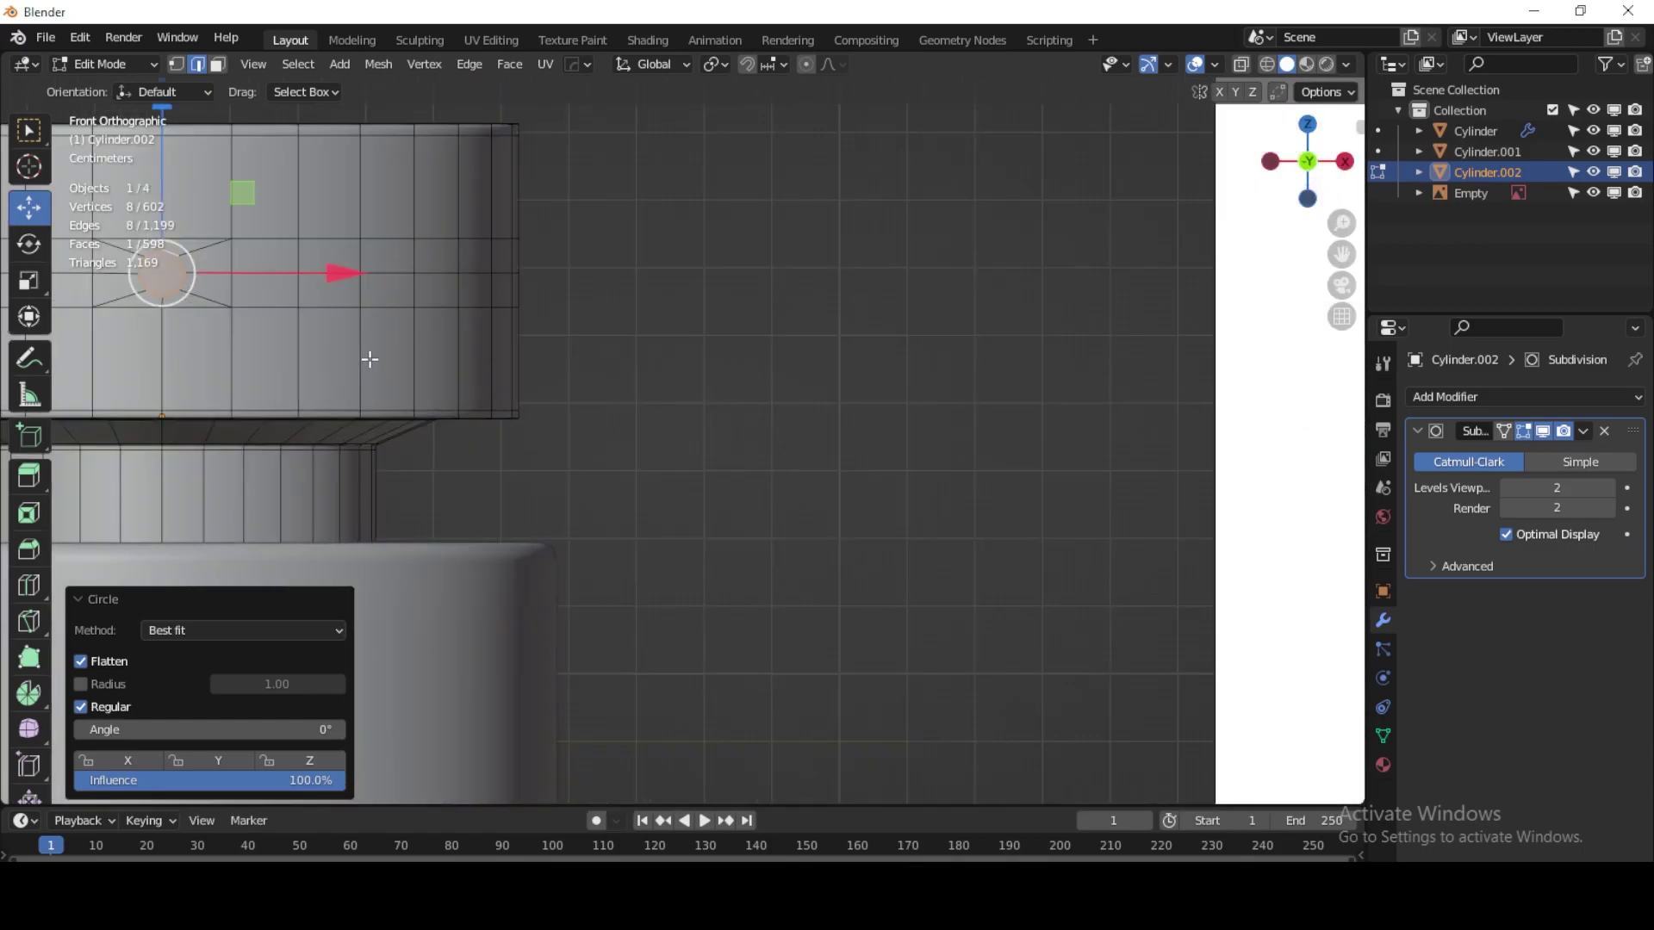
{"action": "mouse_move", "coordinate": [371, 360]}
{"action": "middle_mouse_down", "text": "shift"}
{"action": "mouse_move", "coordinate": [680, 381]}
{"action": "mouse_move", "coordinate": [720, 407]}
{"action": "middle_mouse_up", "text": "shift"}
{"action": "scroll", "coordinate": [603, 386], "scroll_direction": "up", "scroll_amount": 1}
{"action": "scroll", "coordinate": [680, 380], "scroll_direction": "up", "scroll_amount": 1}
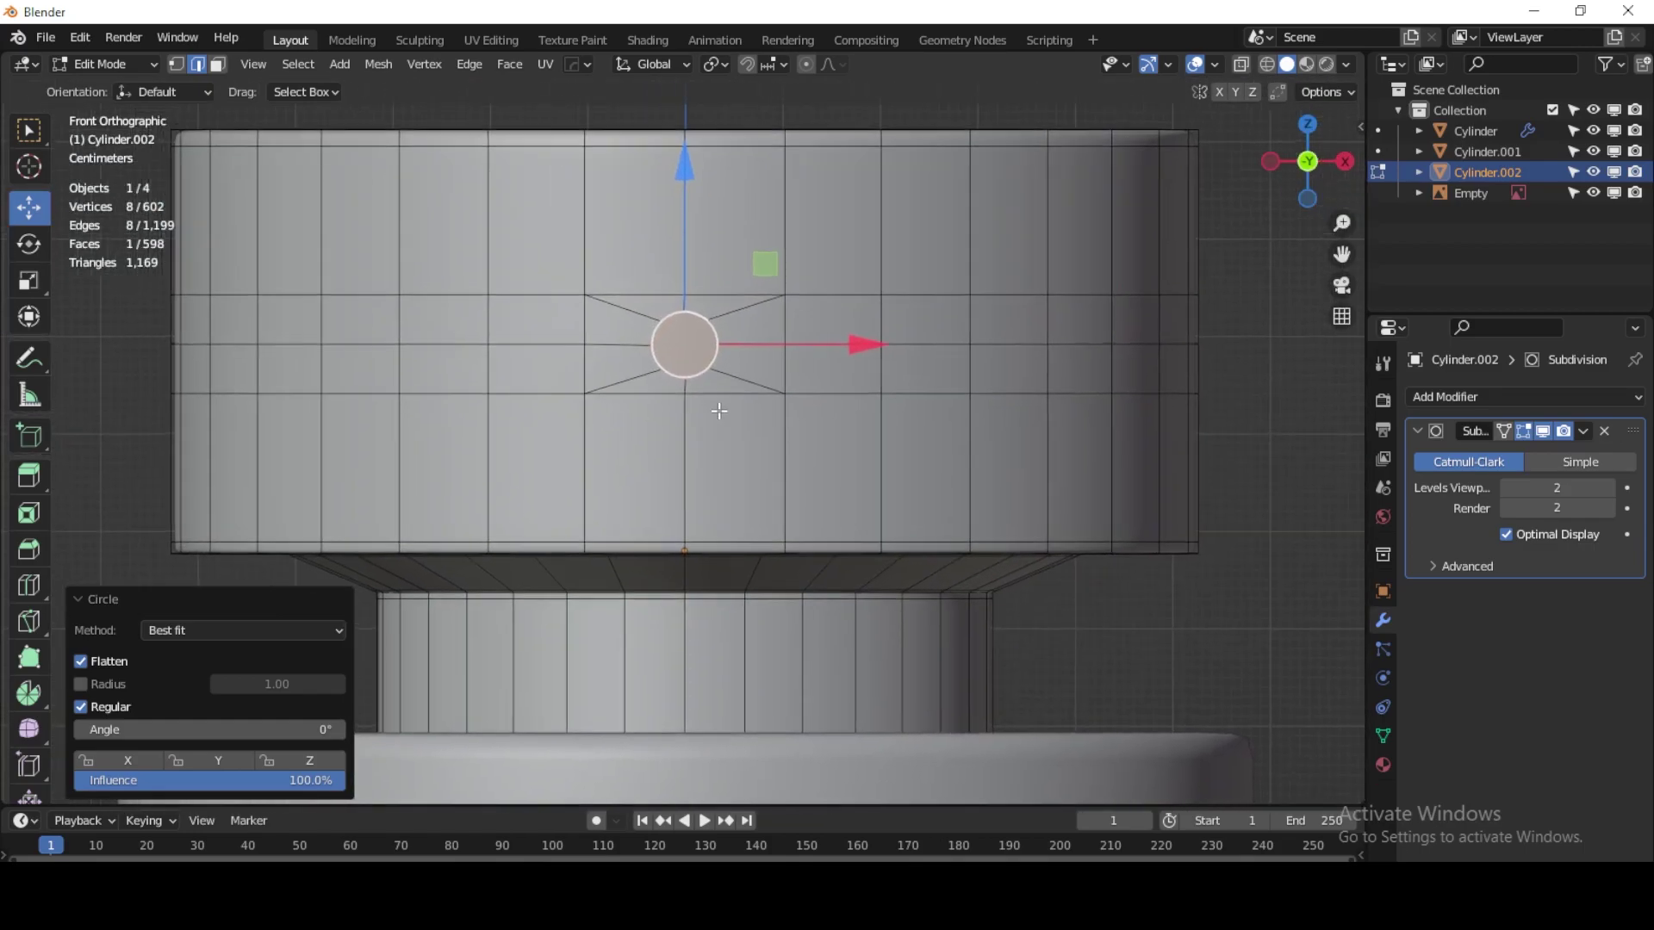
Step: Select the edge rows directly below and above the rounded face
{"action": "left_click", "coordinate": [725, 294]}
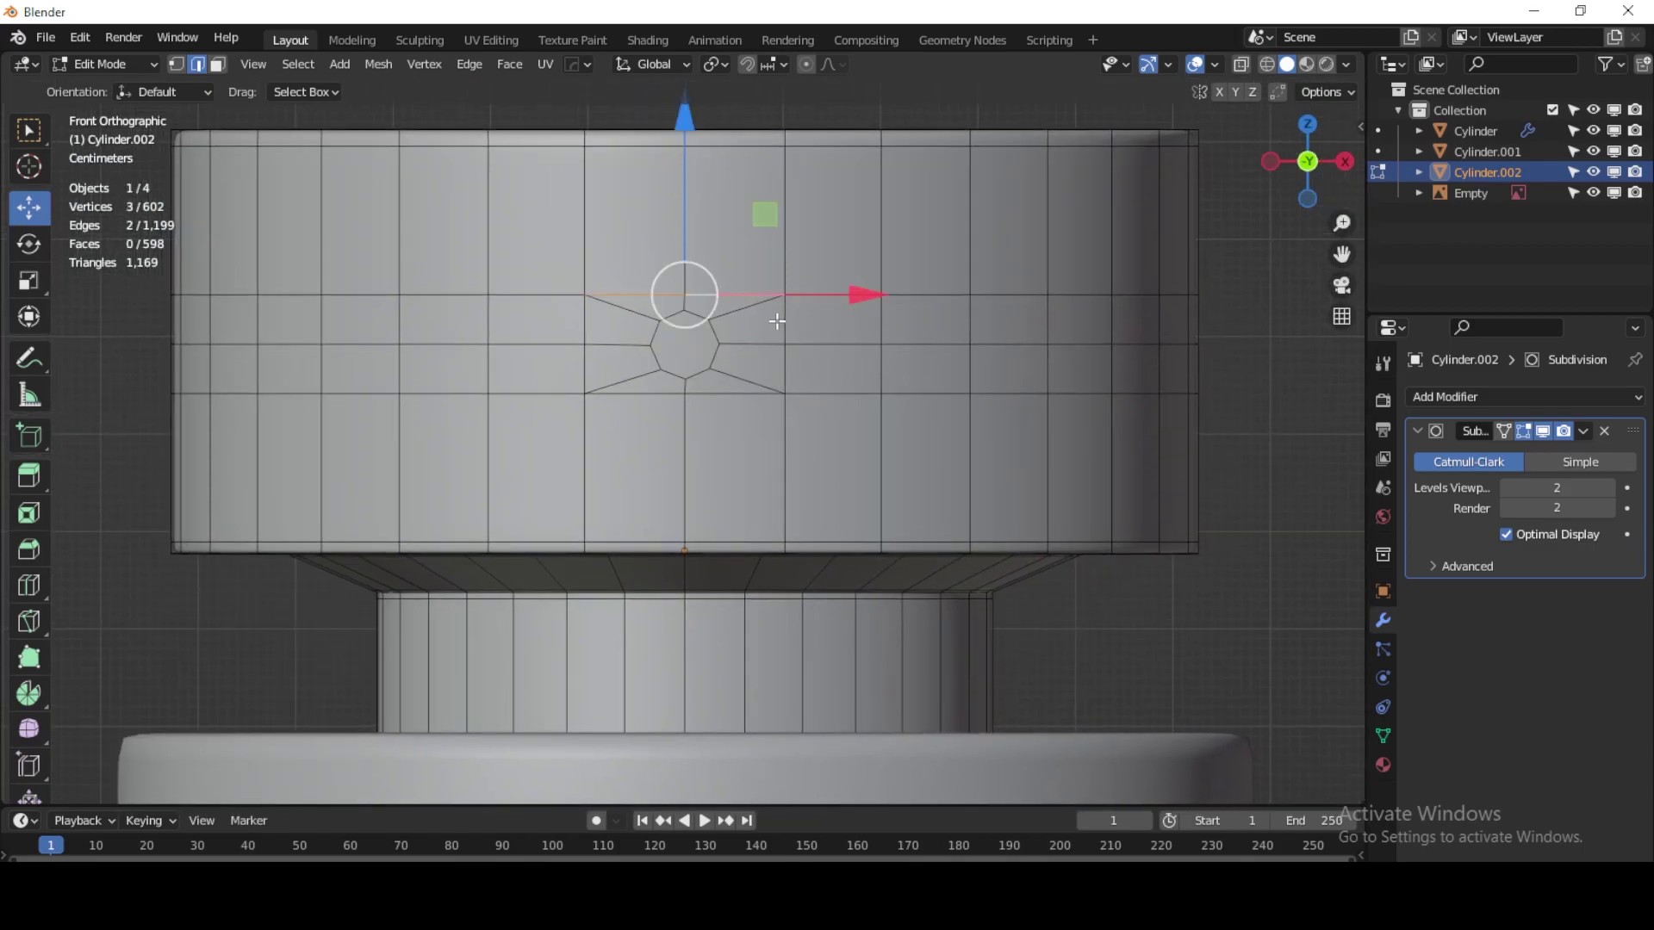
{"action": "left_click", "coordinate": [706, 393], "text": "alt"}
{"action": "scroll", "coordinate": [702, 388], "scroll_direction": "up", "scroll_amount": 1}
{"action": "scroll", "coordinate": [699, 386], "scroll_direction": "up", "scroll_amount": 1}
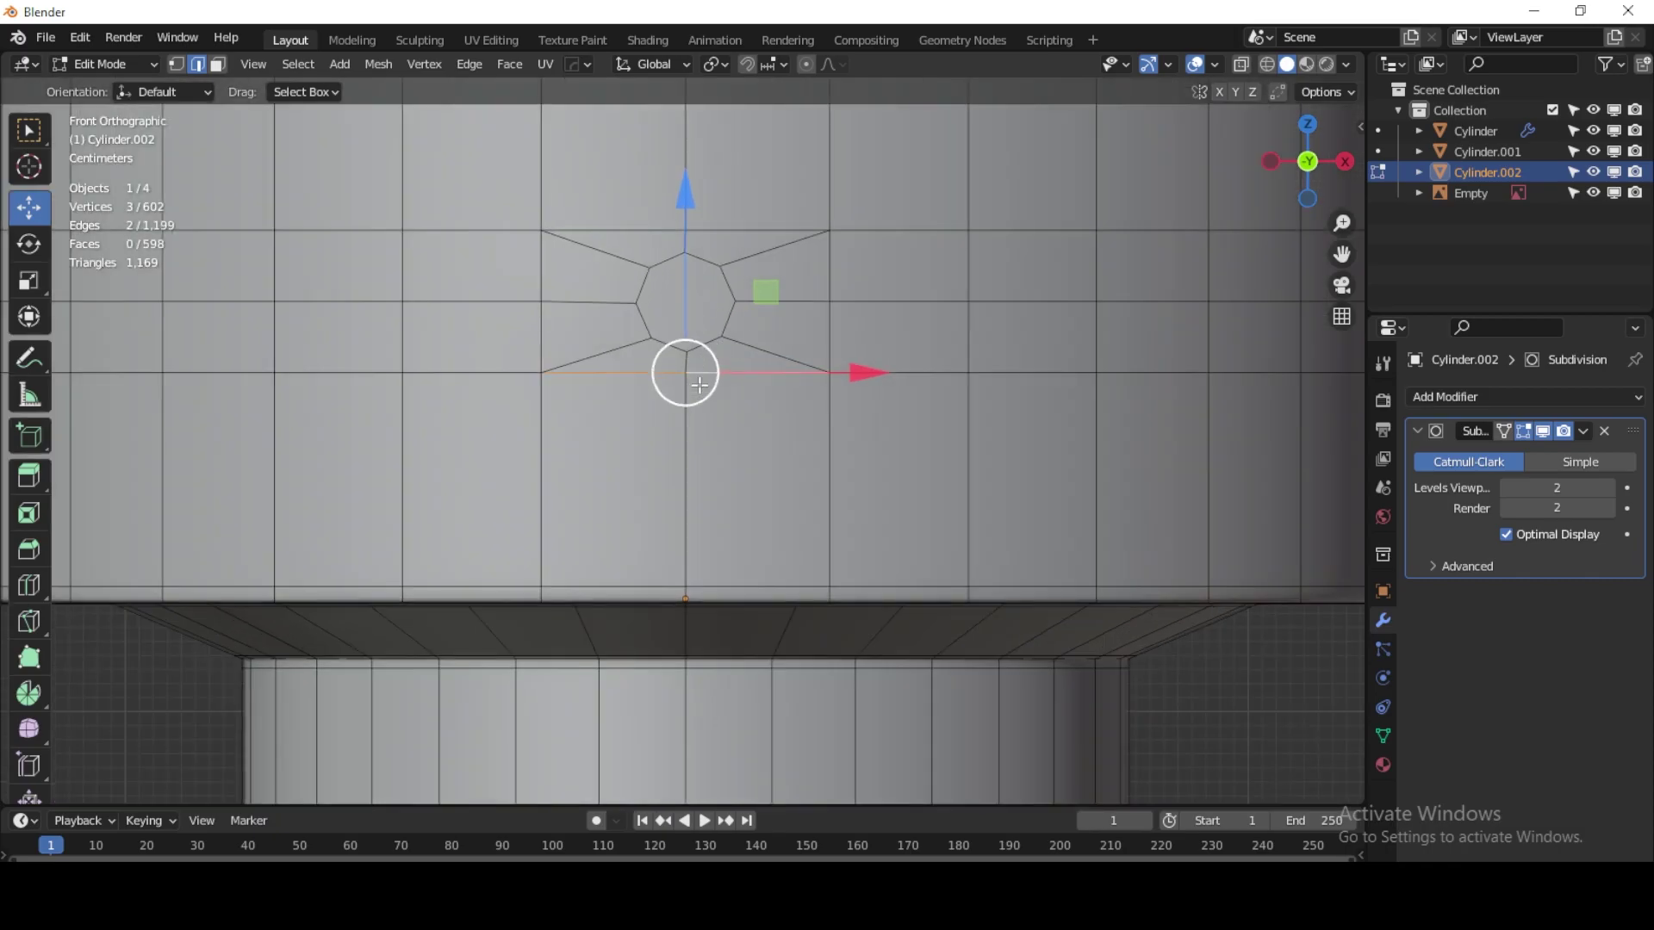
{"action": "left_click", "coordinate": [711, 231], "text": "alt+shift"}
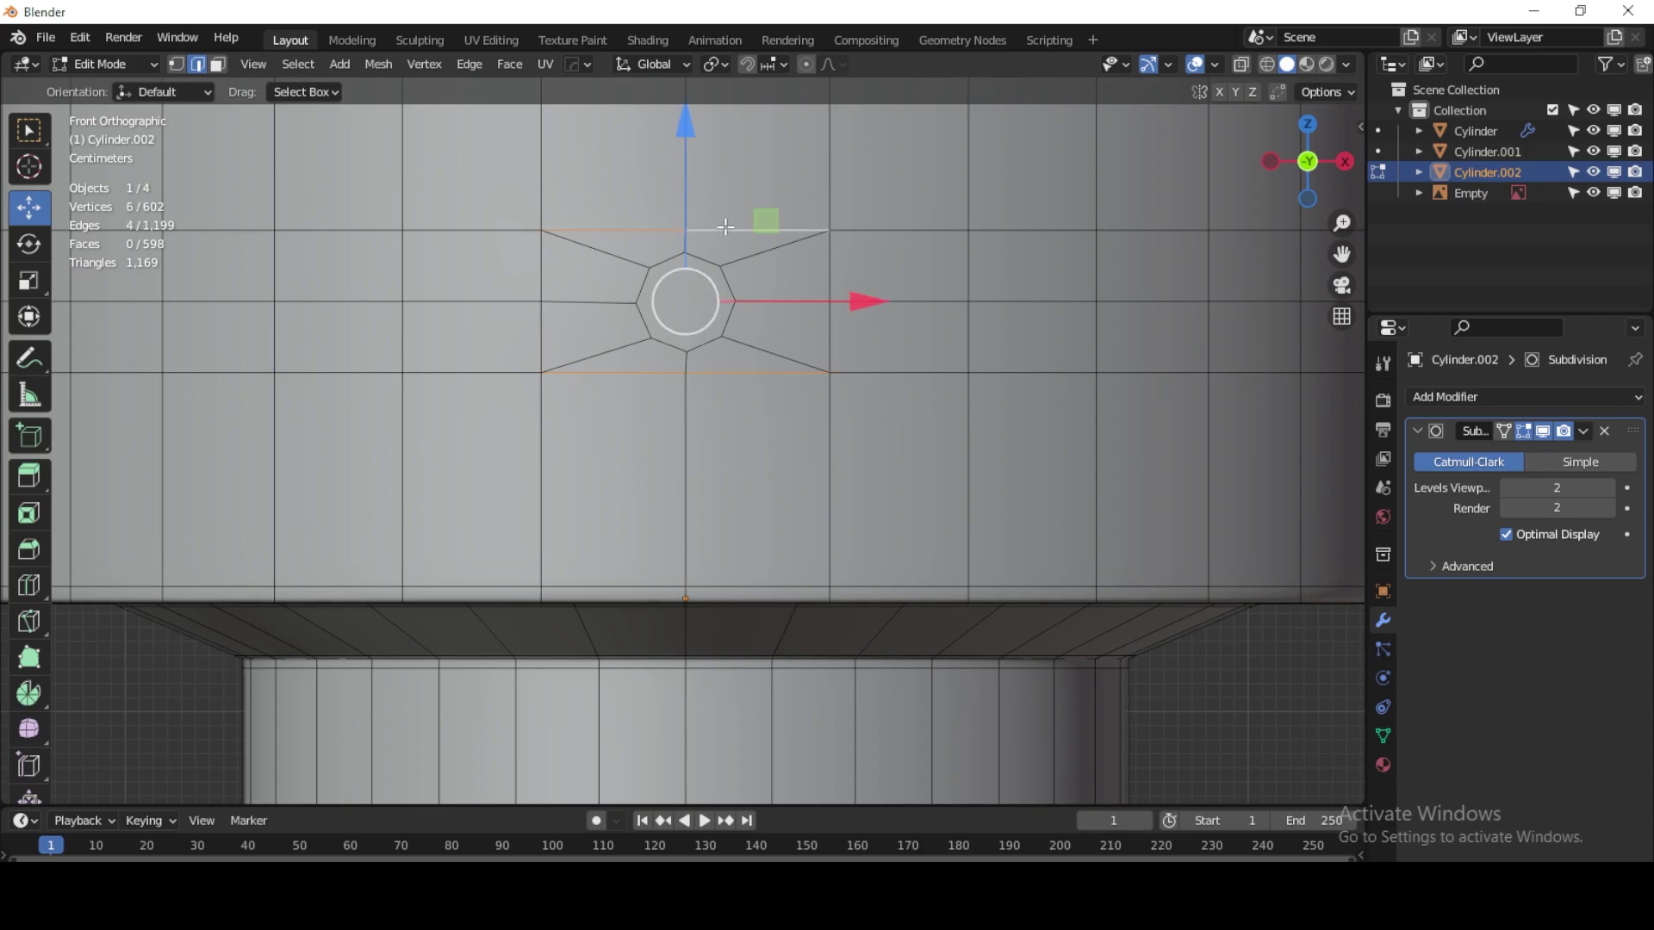
Step: Stretch the edge rows apart along Z and enlarge the octagonal face
{"action": "key", "text": "s"}
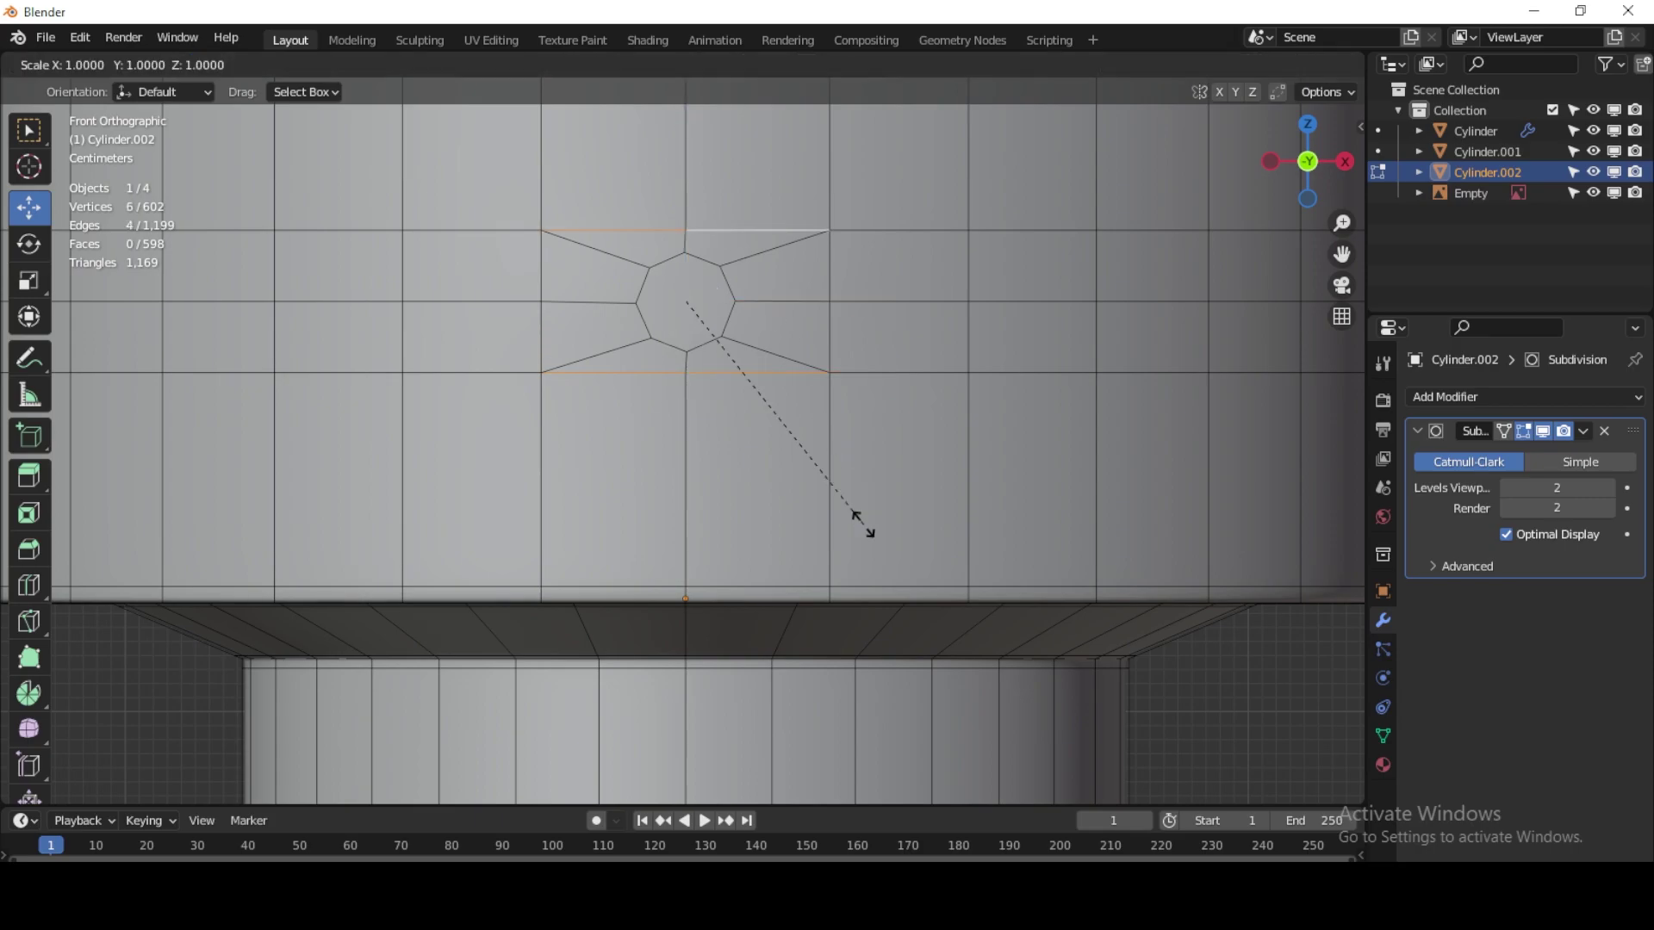
{"action": "key", "text": "z"}
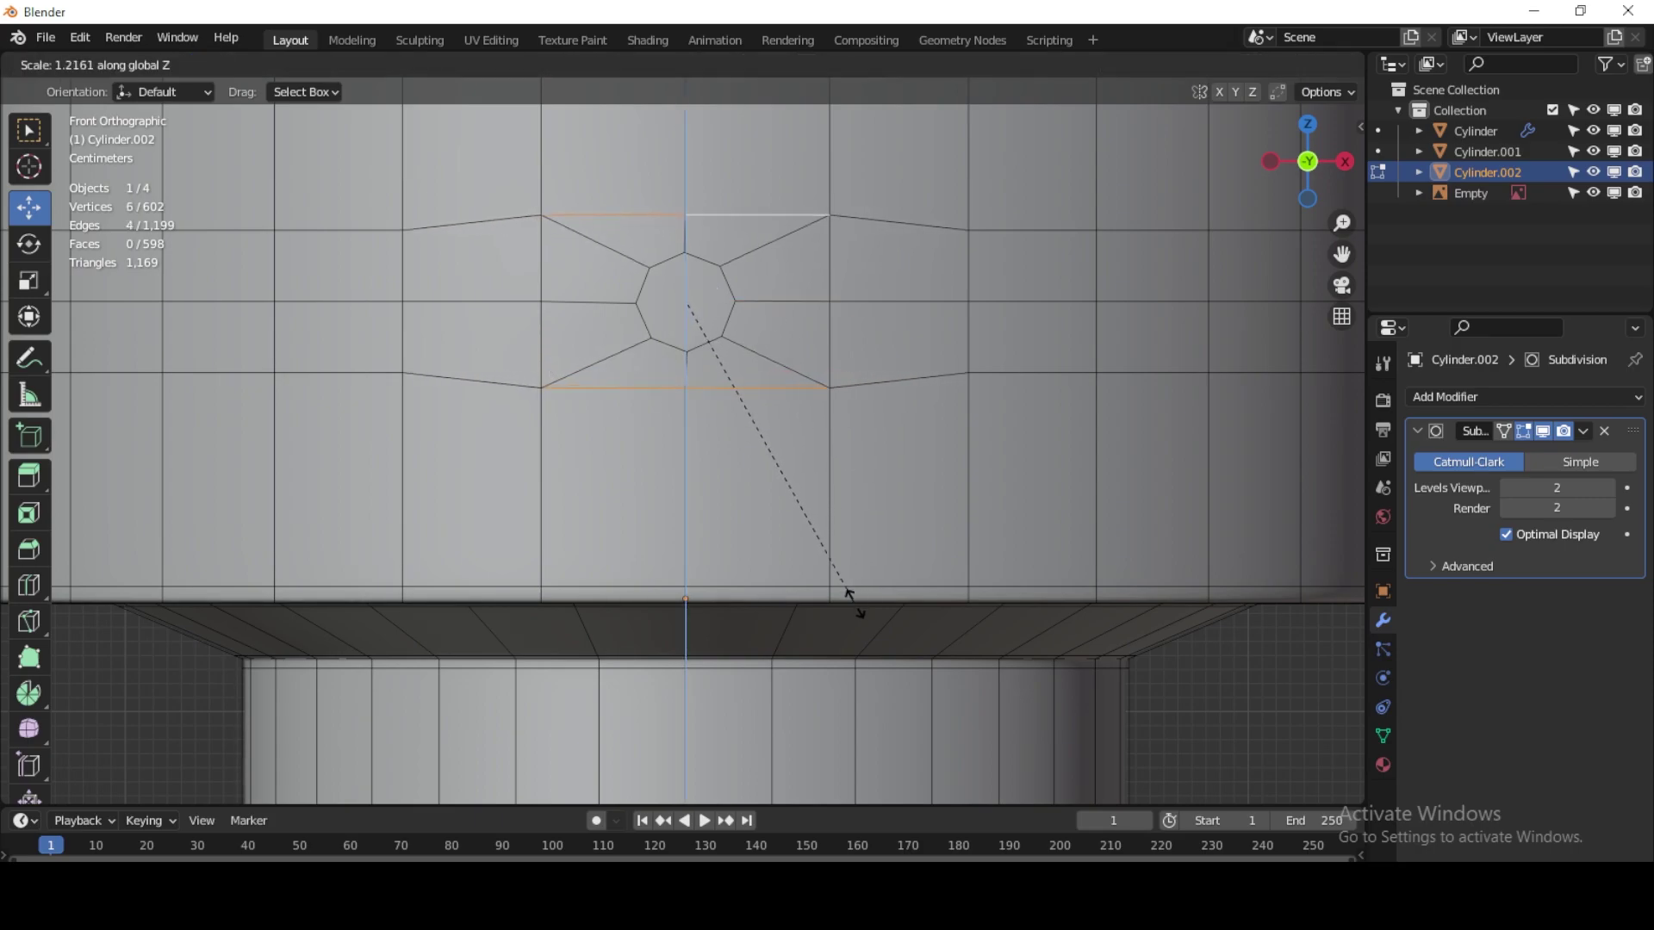
{"action": "left_click", "coordinate": [863, 625]}
{"action": "left_click", "coordinate": [722, 279], "text": "alt"}
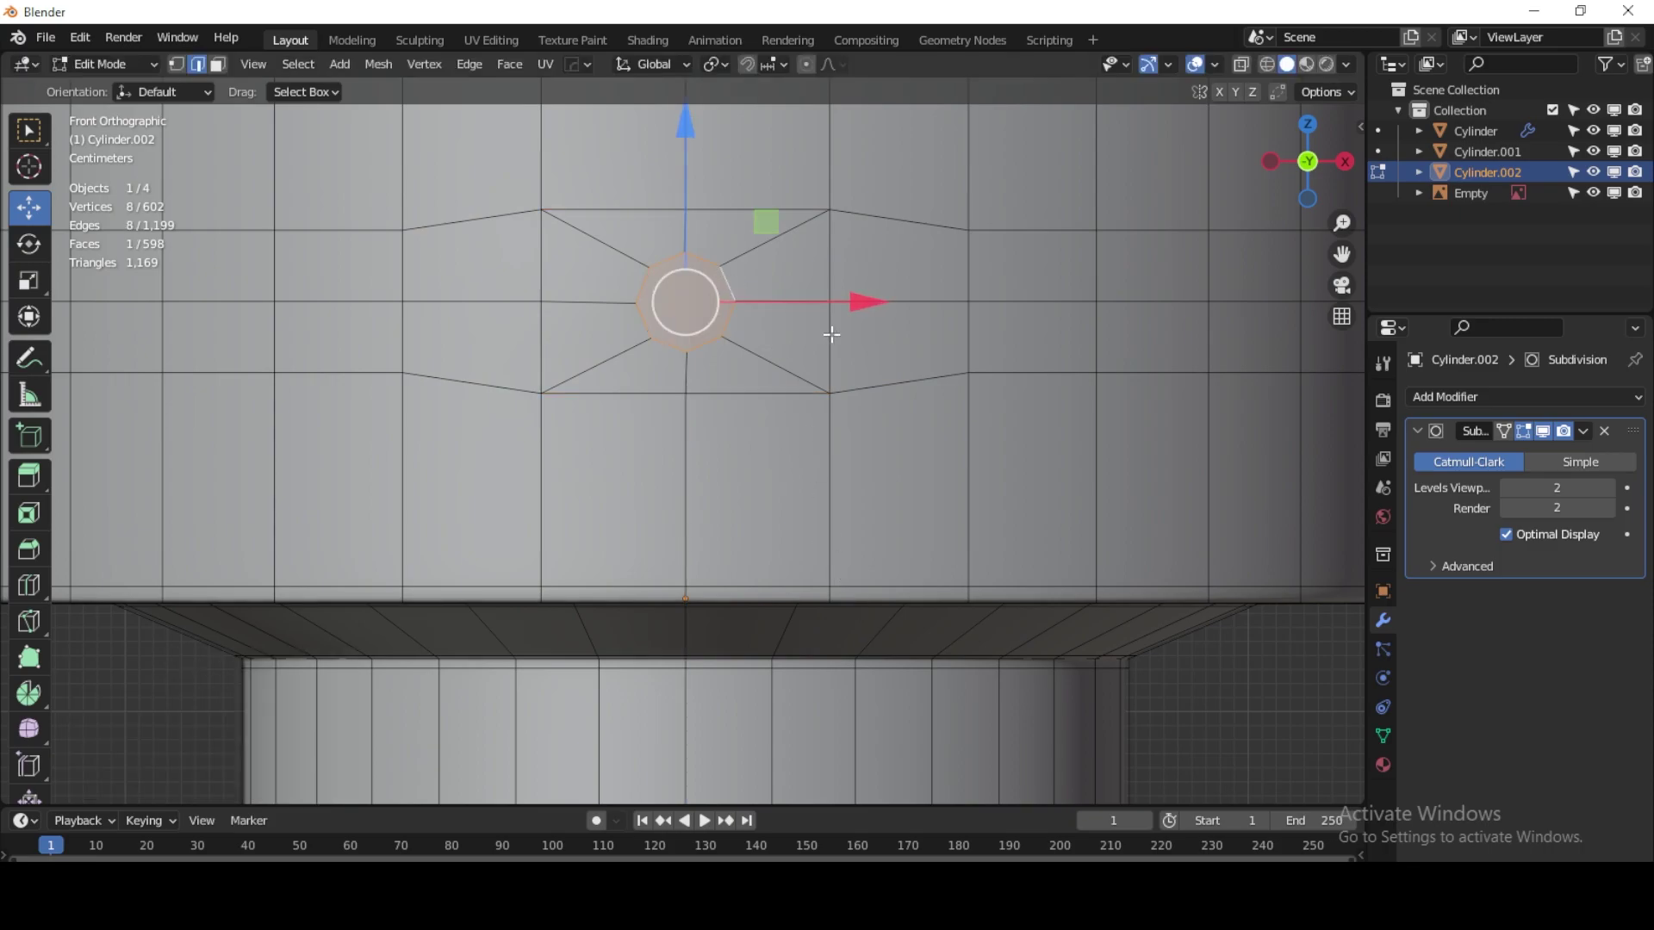
{"action": "key", "text": "s"}
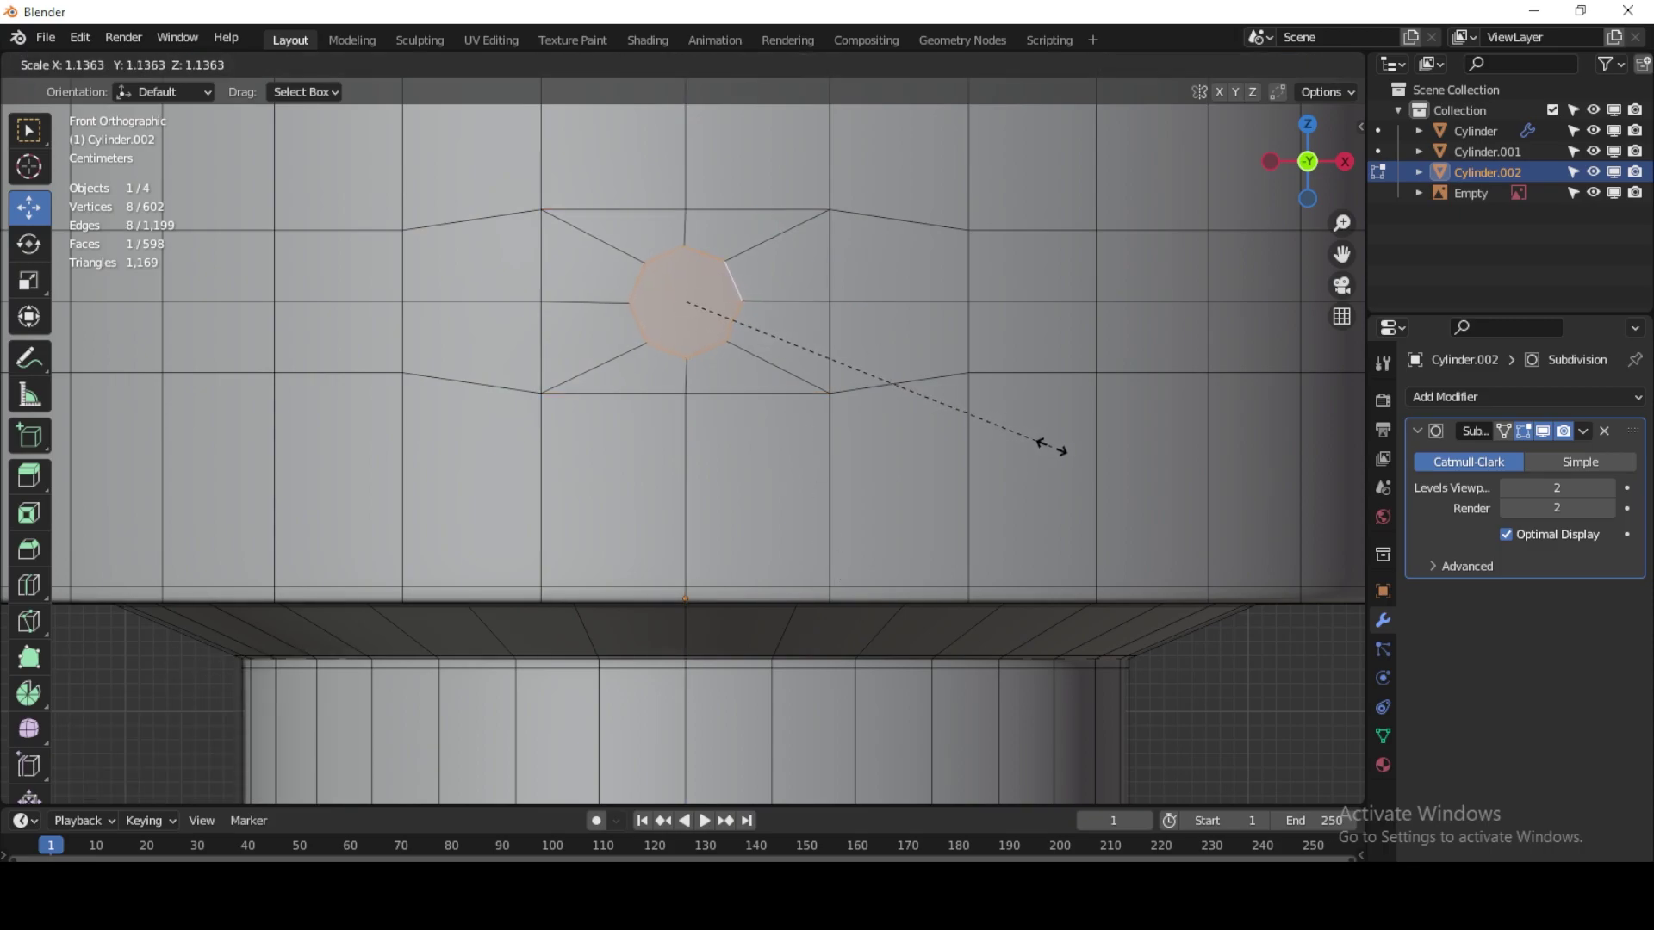
{"action": "left_click", "coordinate": [1115, 469]}
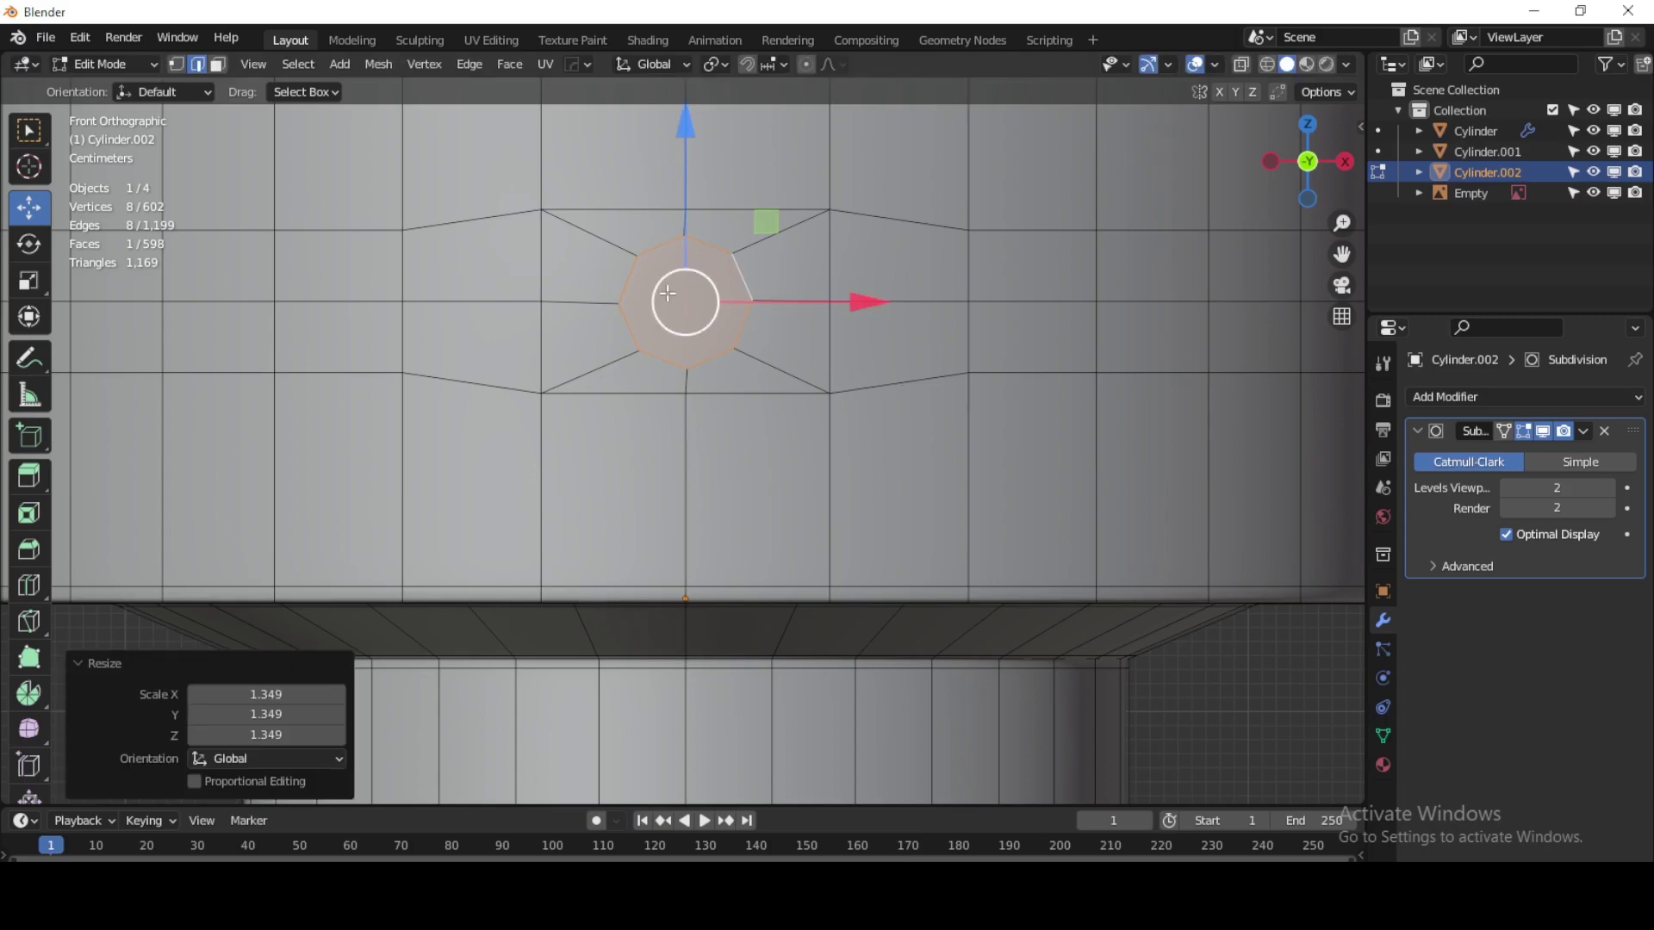
Step: Undo a stray selection and re-scale the octagon uniformly by 1.235
{"action": "scroll", "coordinate": [861, 457], "scroll_direction": "down", "scroll_amount": 5}
{"action": "mouse_move", "coordinate": [811, 450]}
{"action": "middle_mouse_down", "text": "shift"}
{"action": "mouse_move", "coordinate": [553, 387]}
{"action": "mouse_move", "coordinate": [735, 376]}
{"action": "mouse_move", "coordinate": [738, 466]}
{"action": "middle_mouse_up", "text": "shift"}
{"action": "scroll", "coordinate": [556, 392], "scroll_direction": "down", "scroll_amount": 1}
{"action": "scroll", "coordinate": [556, 391], "scroll_direction": "up", "scroll_amount": 3}
{"action": "scroll", "coordinate": [734, 376], "scroll_direction": "up", "scroll_amount": 4}
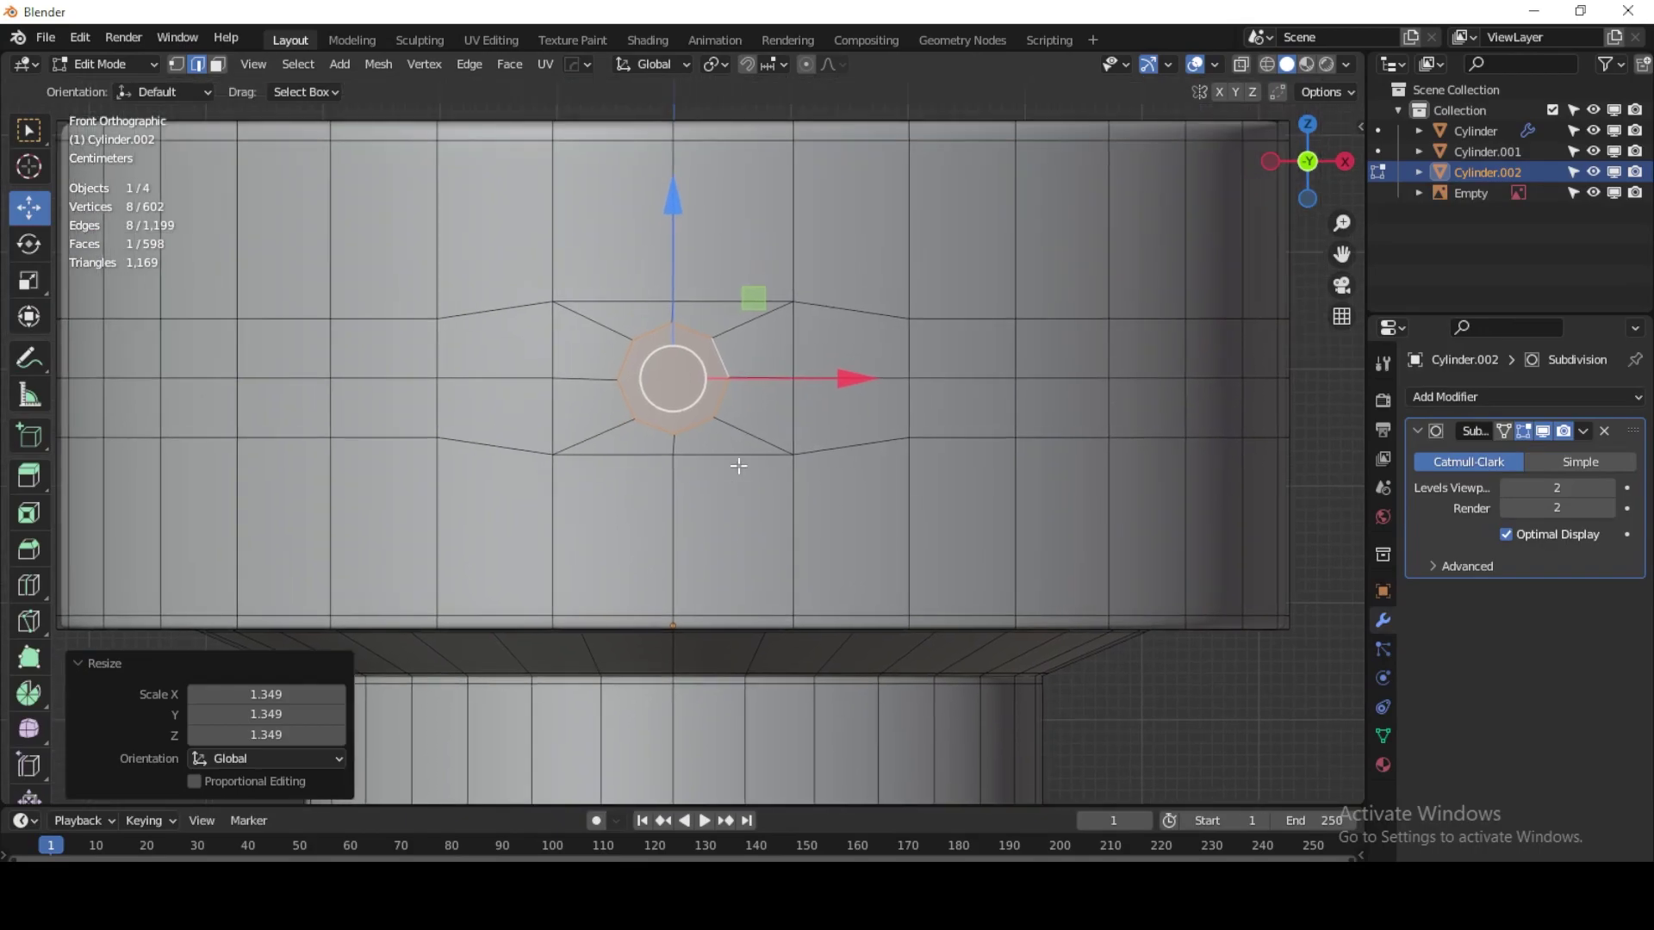
{"action": "left_click", "coordinate": [698, 300]}
{"action": "key", "text": "ctrl+z"}
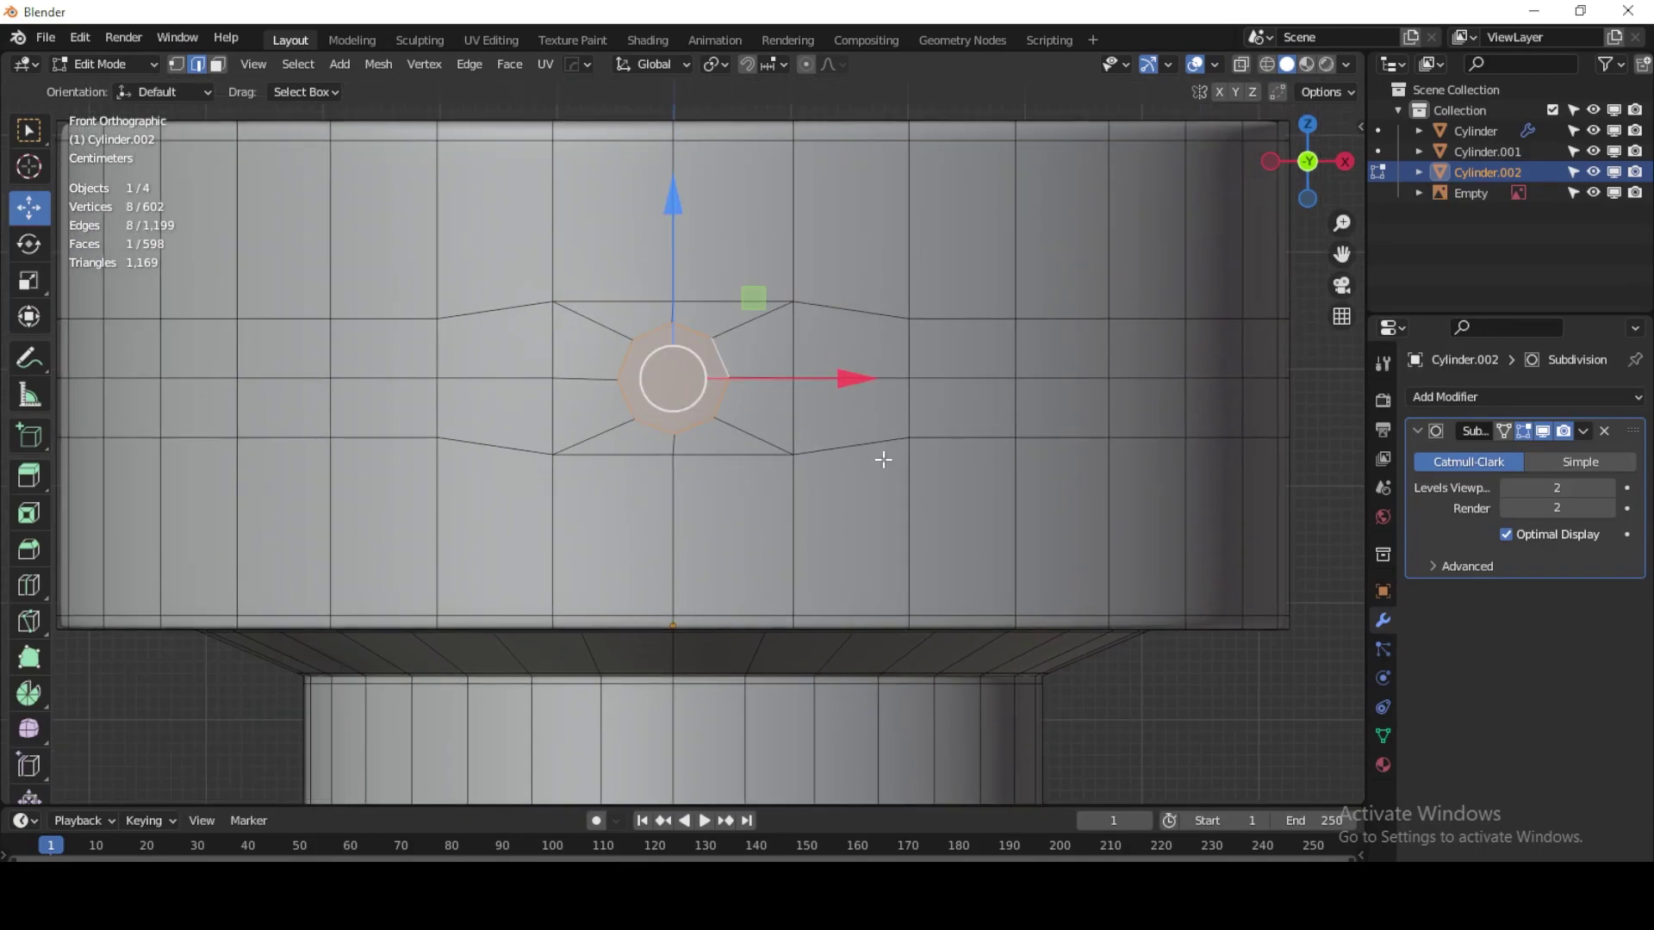
{"action": "key", "text": "s"}
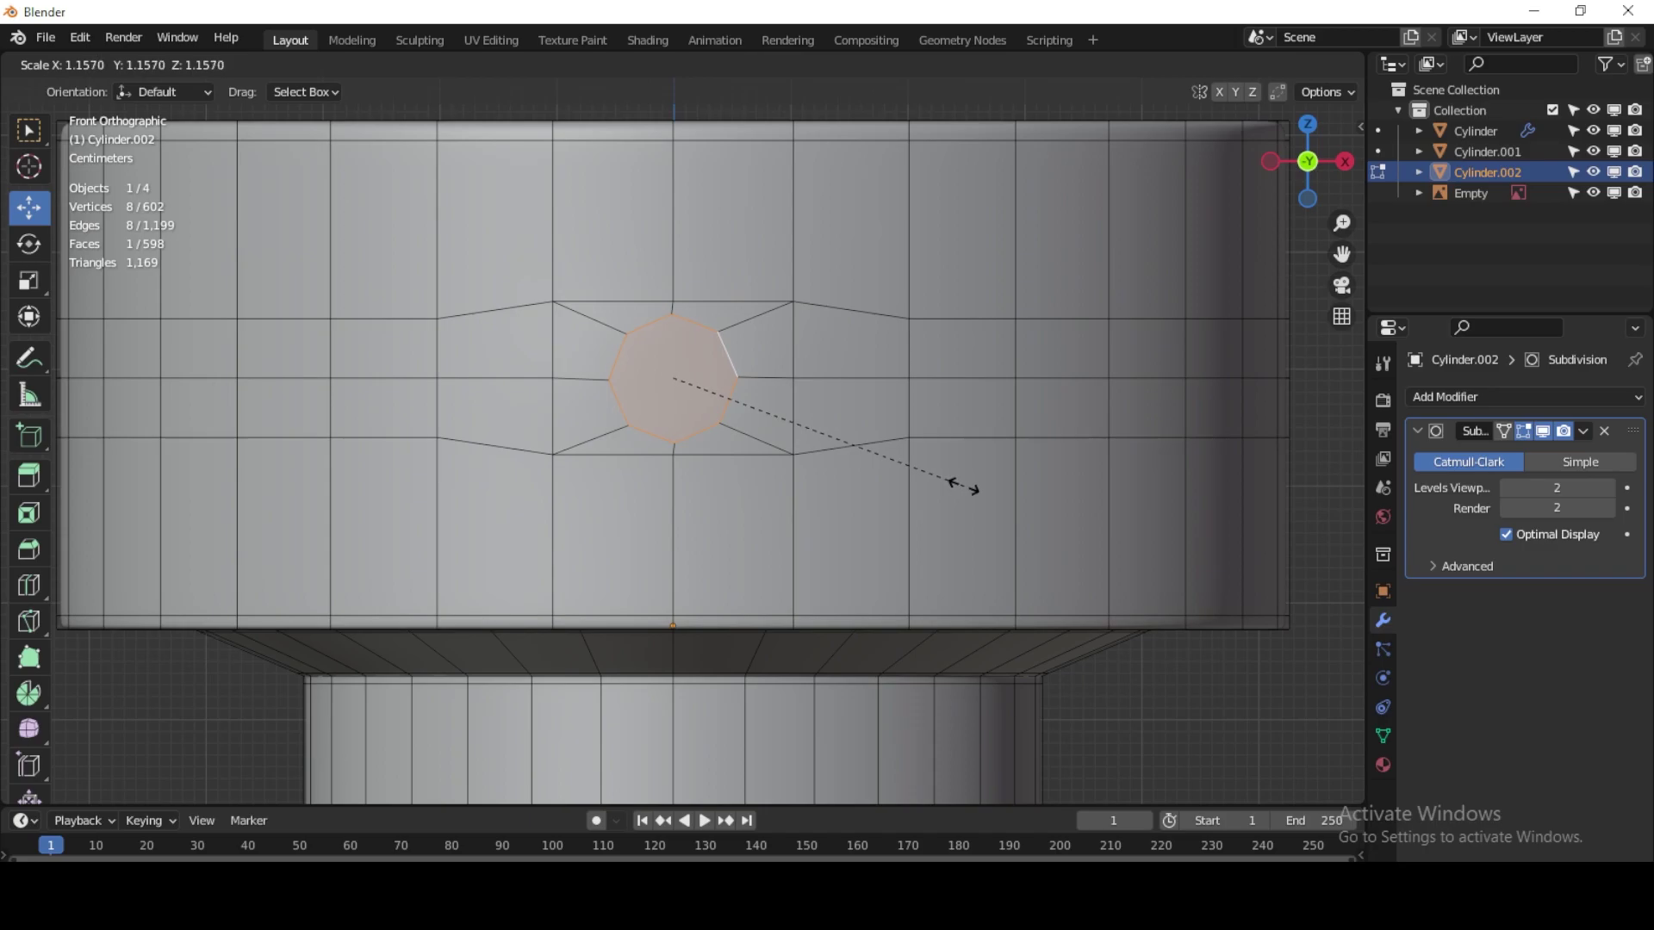
{"action": "left_click", "coordinate": [985, 488]}
{"action": "scroll", "coordinate": [638, 383], "scroll_direction": "down", "scroll_amount": 2}
{"action": "scroll", "coordinate": [634, 387], "scroll_direction": "up", "scroll_amount": 2}
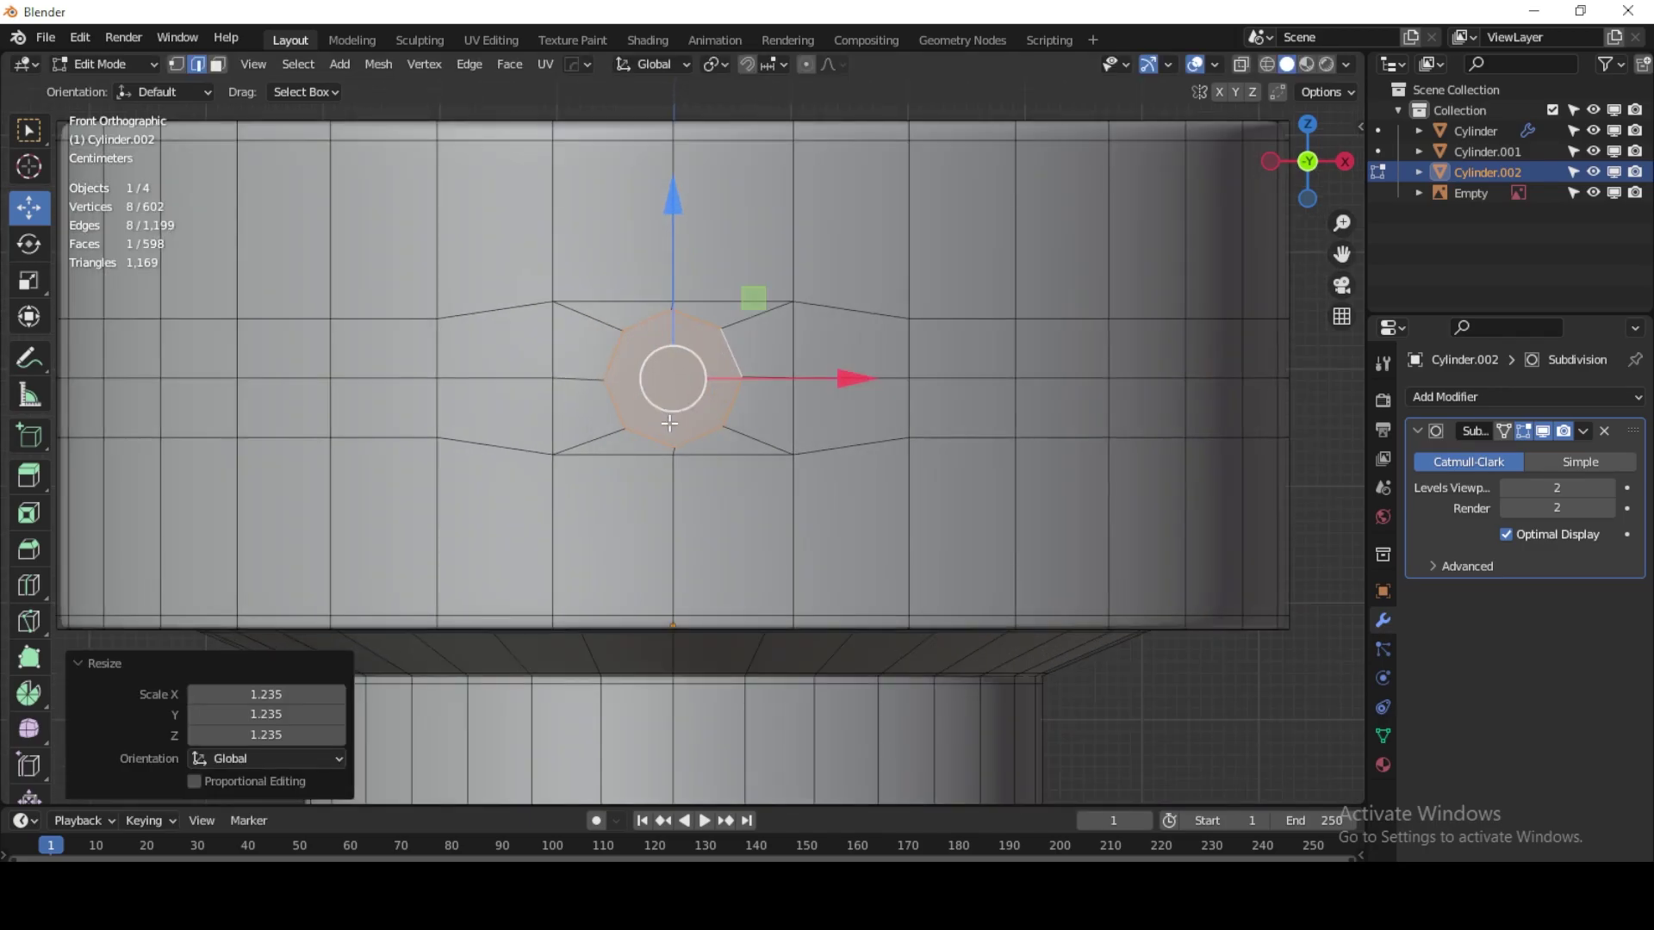
{"action": "scroll", "coordinate": [637, 388], "scroll_direction": "up", "scroll_amount": 3}
{"action": "middle_click_drag", "start_coordinate": [649, 369], "coordinate": [729, 460]}
{"action": "scroll", "coordinate": [729, 460], "scroll_direction": "down", "scroll_amount": 5}
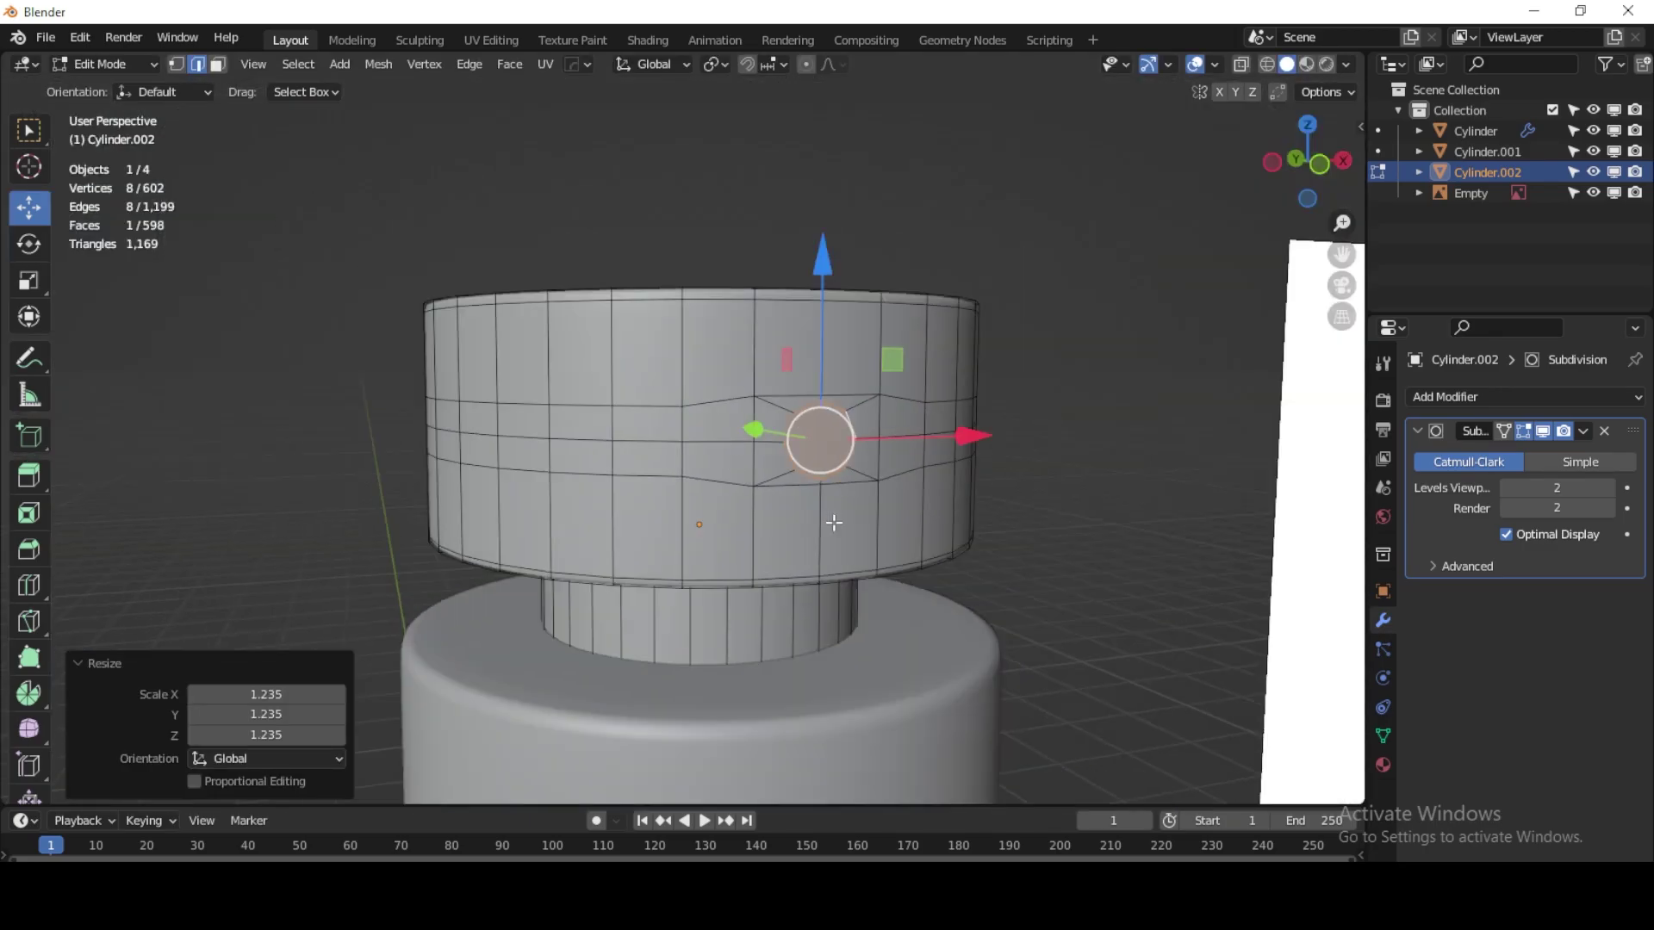
{"action": "scroll", "coordinate": [767, 455], "scroll_direction": "up", "scroll_amount": 2}
{"action": "scroll", "coordinate": [757, 443], "scroll_direction": "up", "scroll_amount": 2}
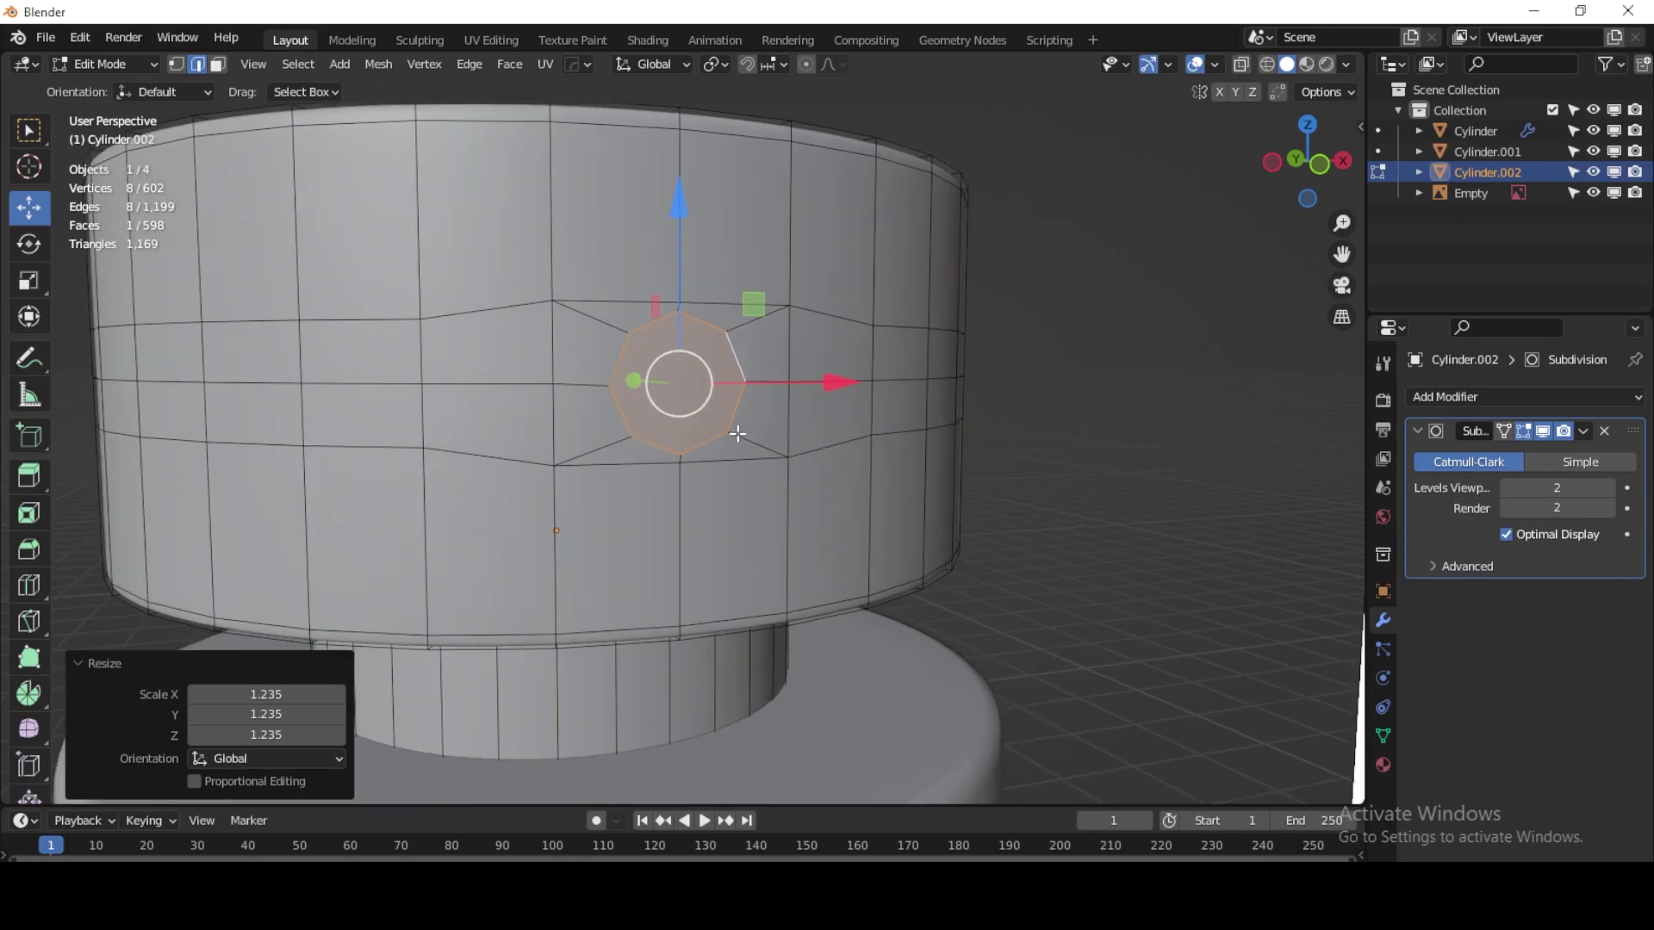
{"action": "scroll", "coordinate": [732, 433], "scroll_direction": "down", "scroll_amount": 1}
{"action": "middle_click_drag", "start_coordinate": [721, 431], "coordinate": [750, 466]}
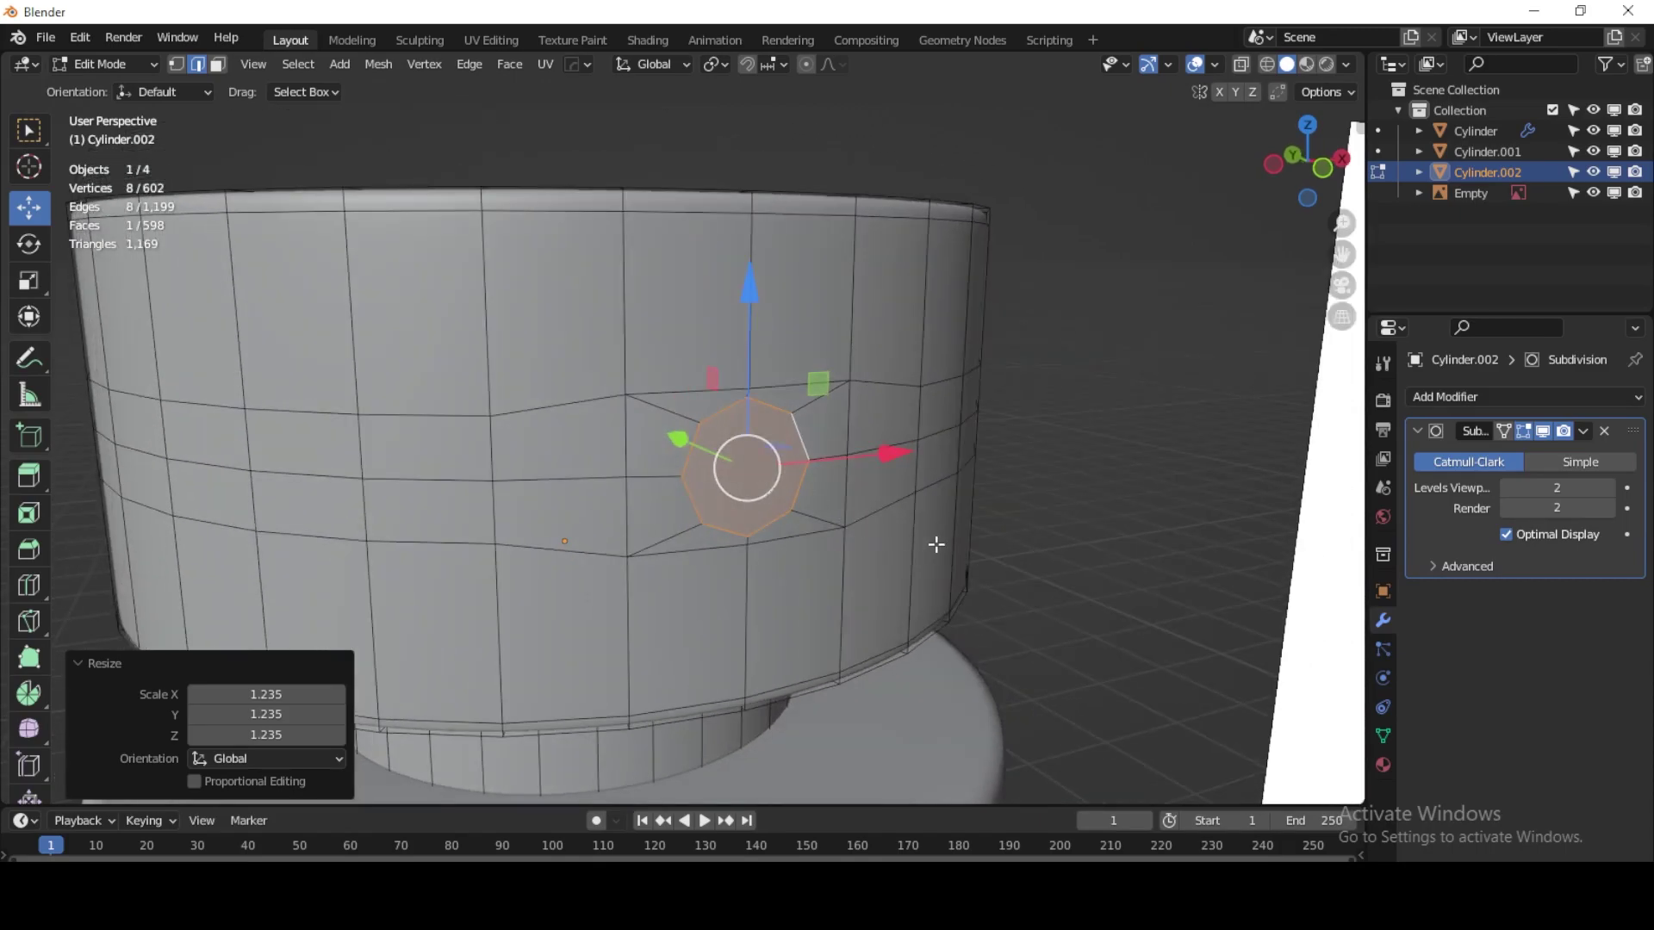
{"action": "scroll", "coordinate": [937, 544], "scroll_direction": "down", "scroll_amount": 6}
{"action": "scroll", "coordinate": [1154, 473], "scroll_direction": "up", "scroll_amount": 2}
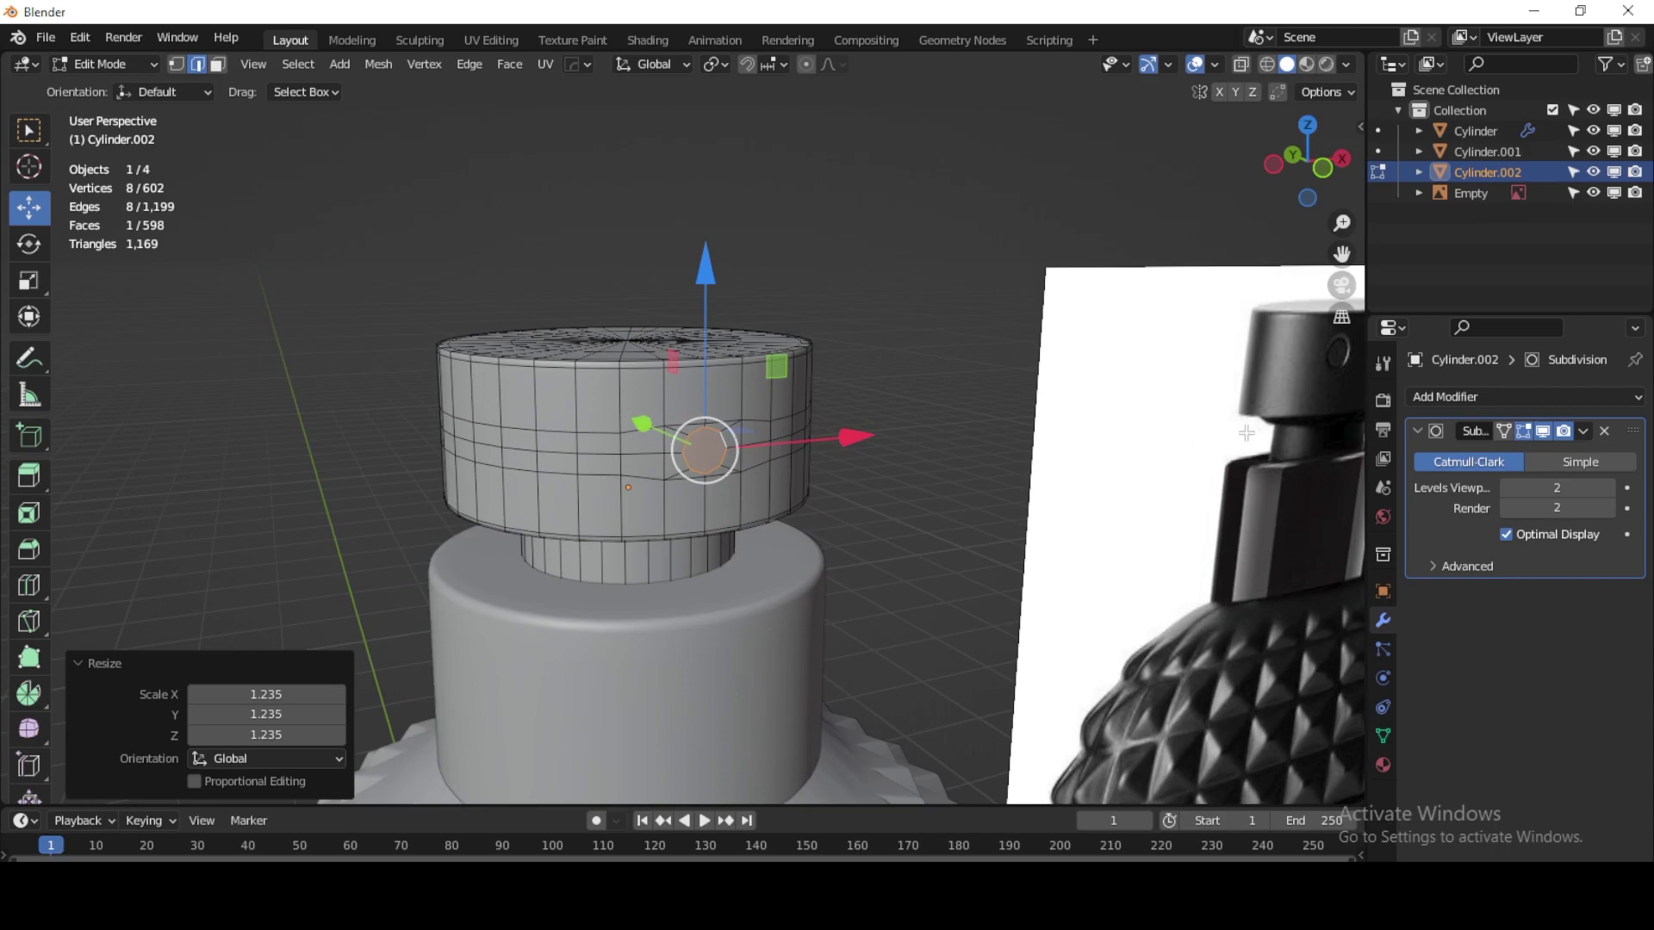
{"action": "middle_click_drag", "start_coordinate": [1246, 433], "coordinate": [1108, 441], "text": "shift"}
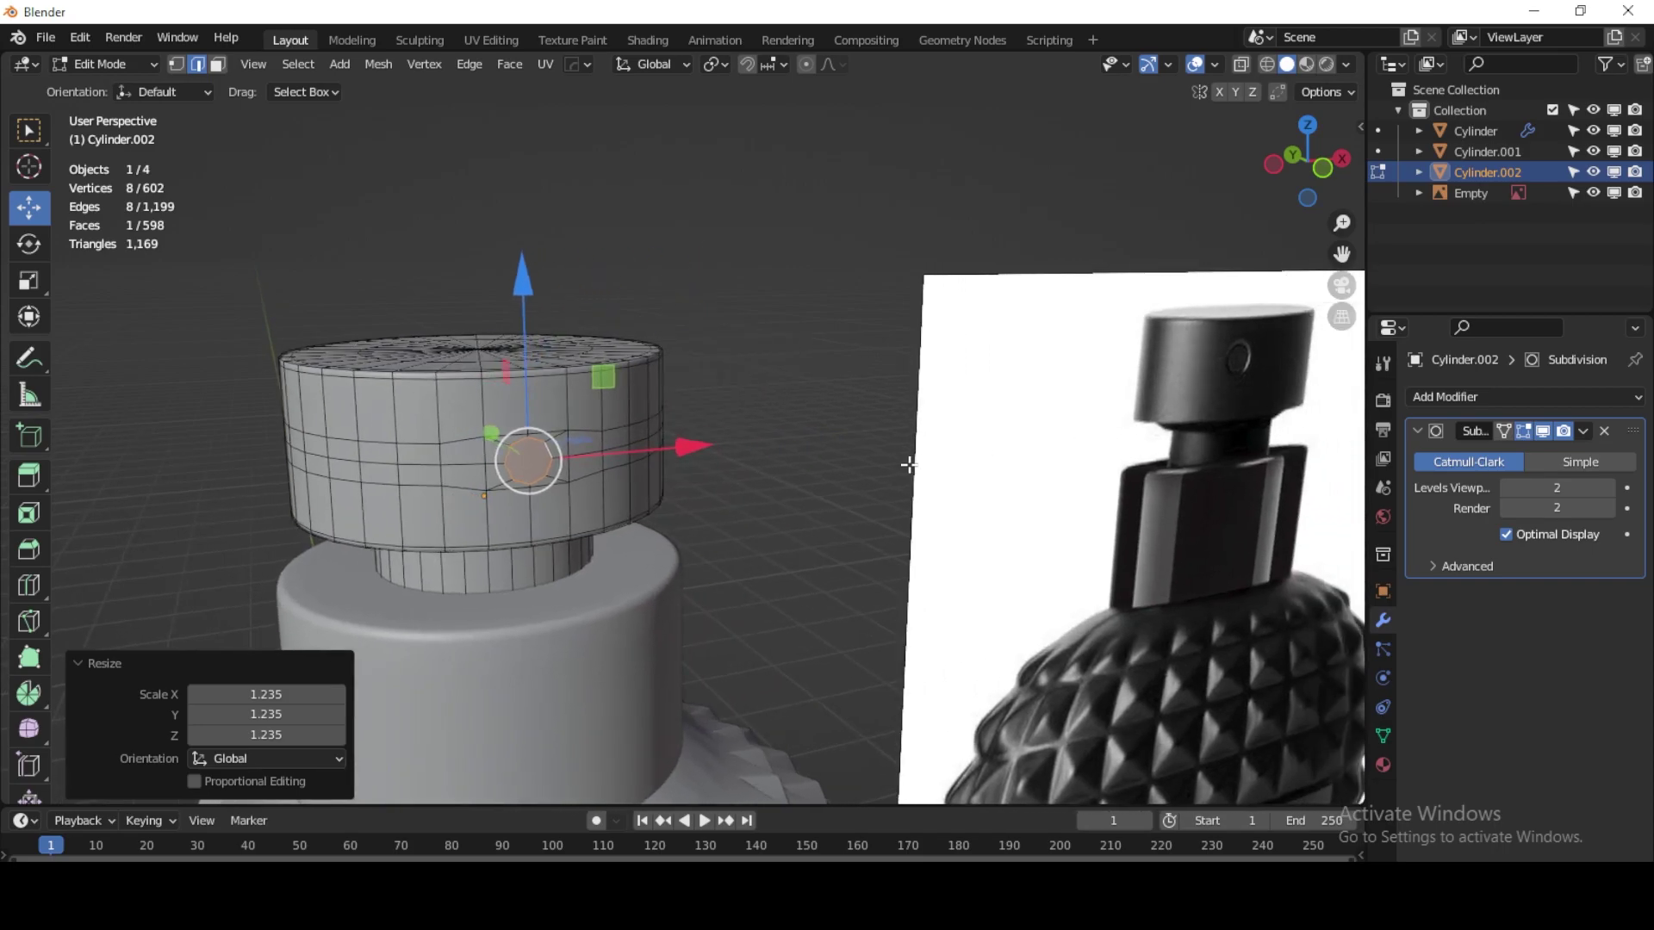
{"action": "middle_click_drag", "start_coordinate": [657, 462], "coordinate": [731, 436]}
{"action": "scroll", "coordinate": [643, 443], "scroll_direction": "up", "scroll_amount": 4}
{"action": "scroll", "coordinate": [665, 435], "scroll_direction": "up", "scroll_amount": 1}
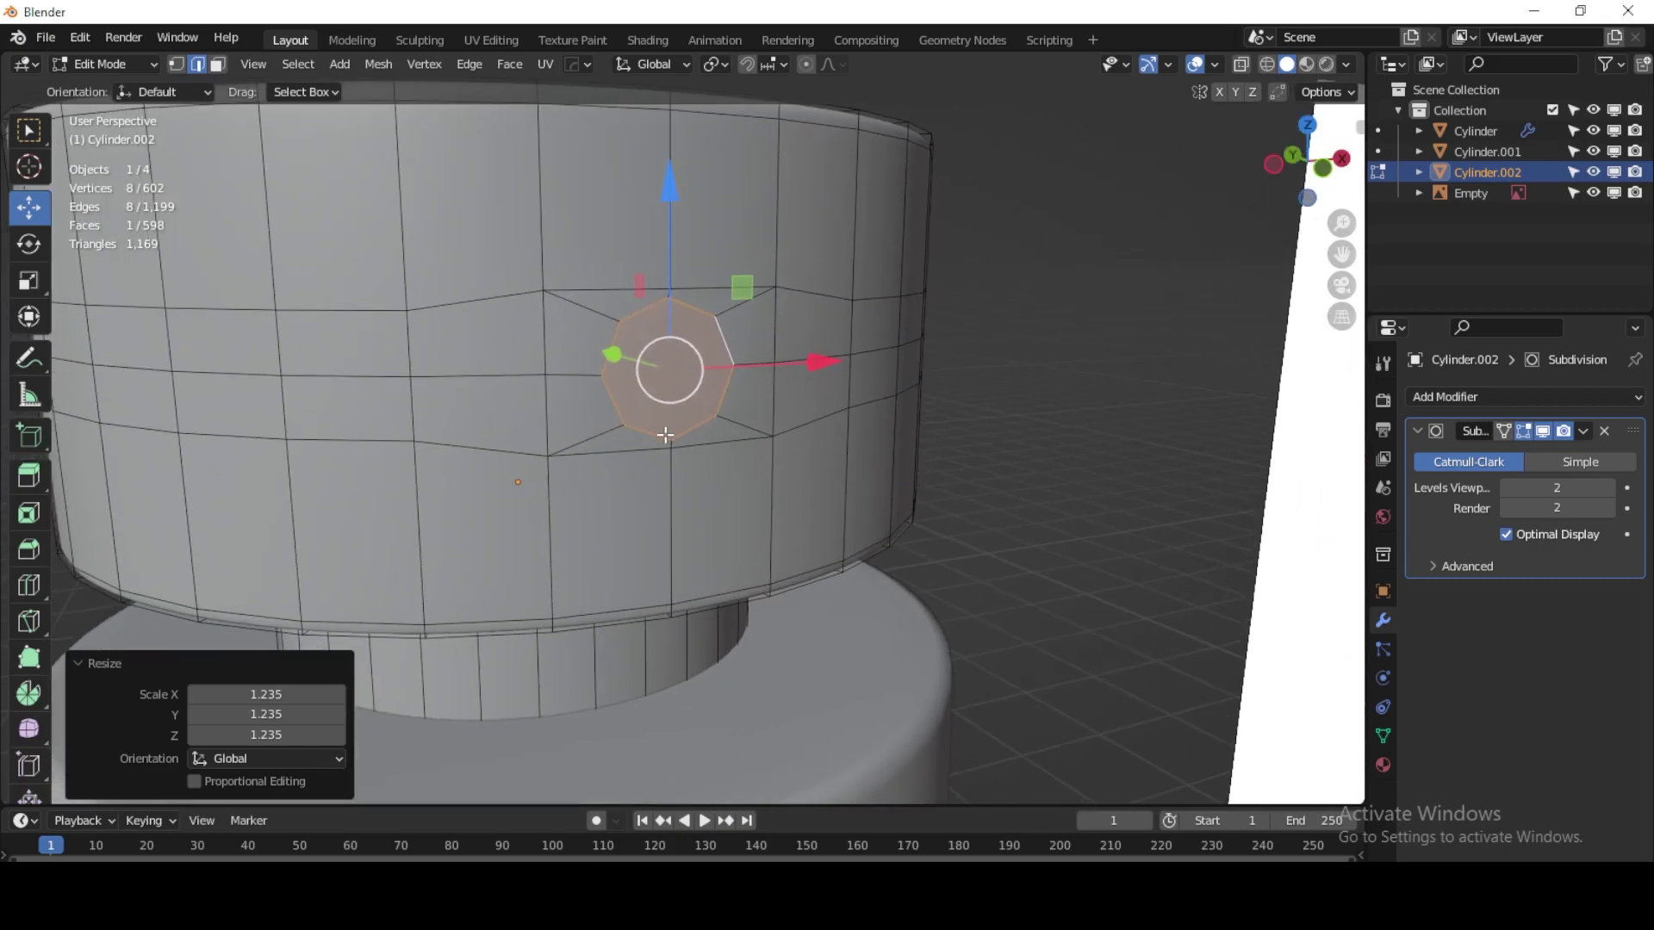
{"action": "scroll", "coordinate": [665, 435], "scroll_direction": "up", "scroll_amount": 2}
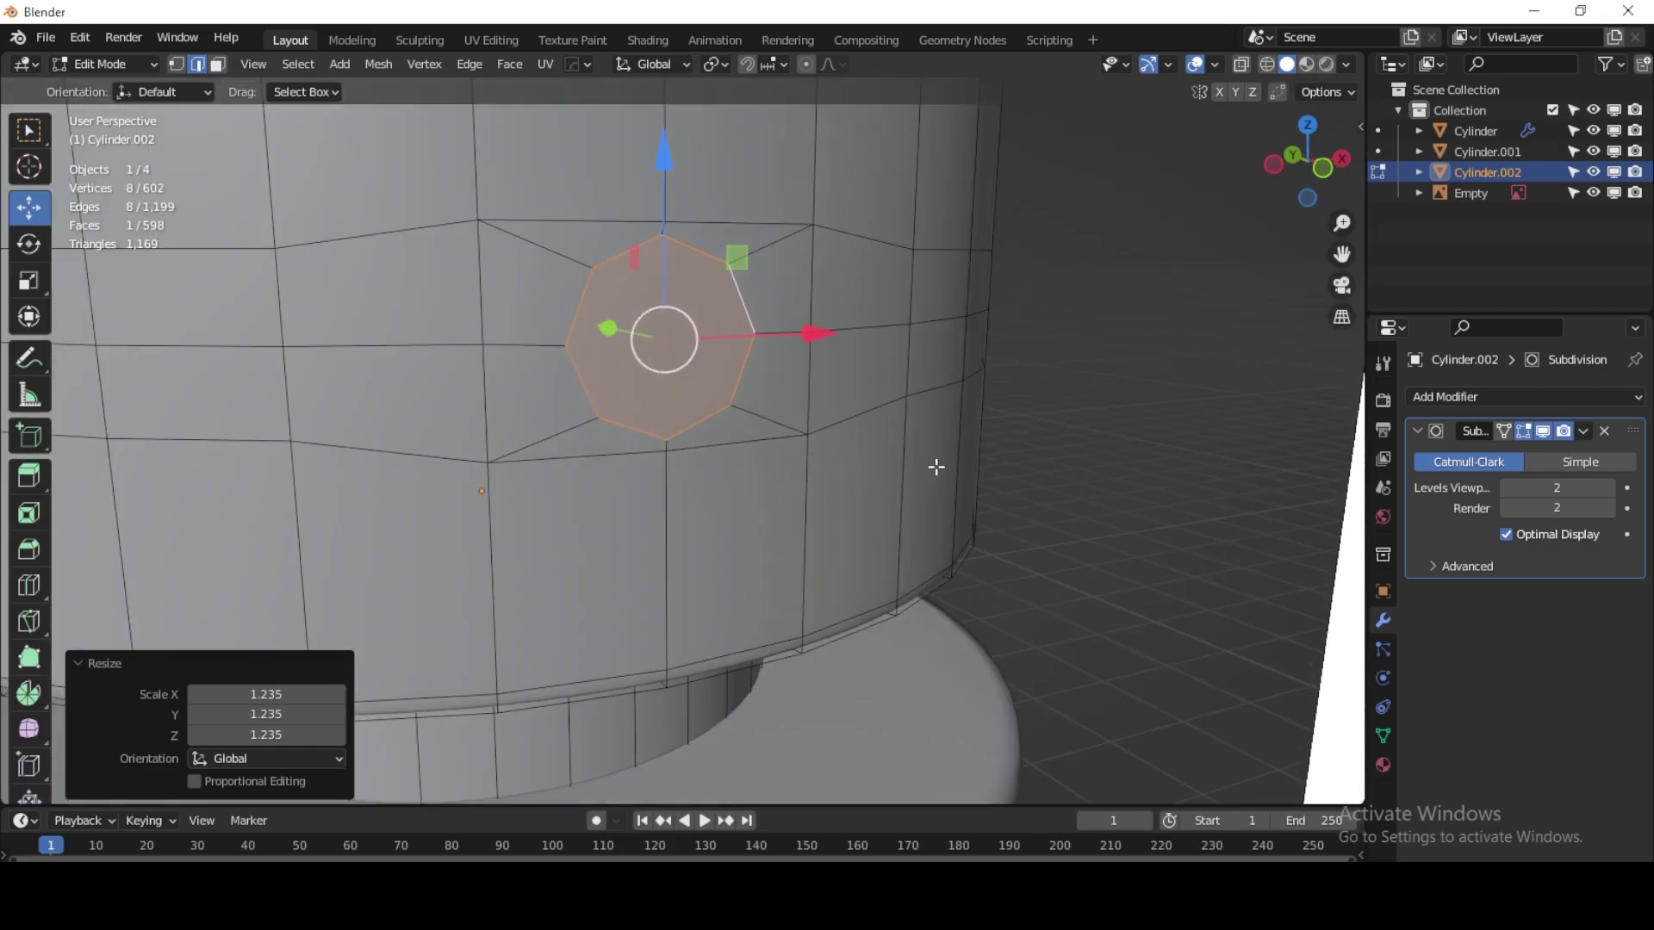
Step: Extrude the octagonal face 0.046611 m inward and set the Subdivision modifier to Simple
{"action": "key", "text": "e"}
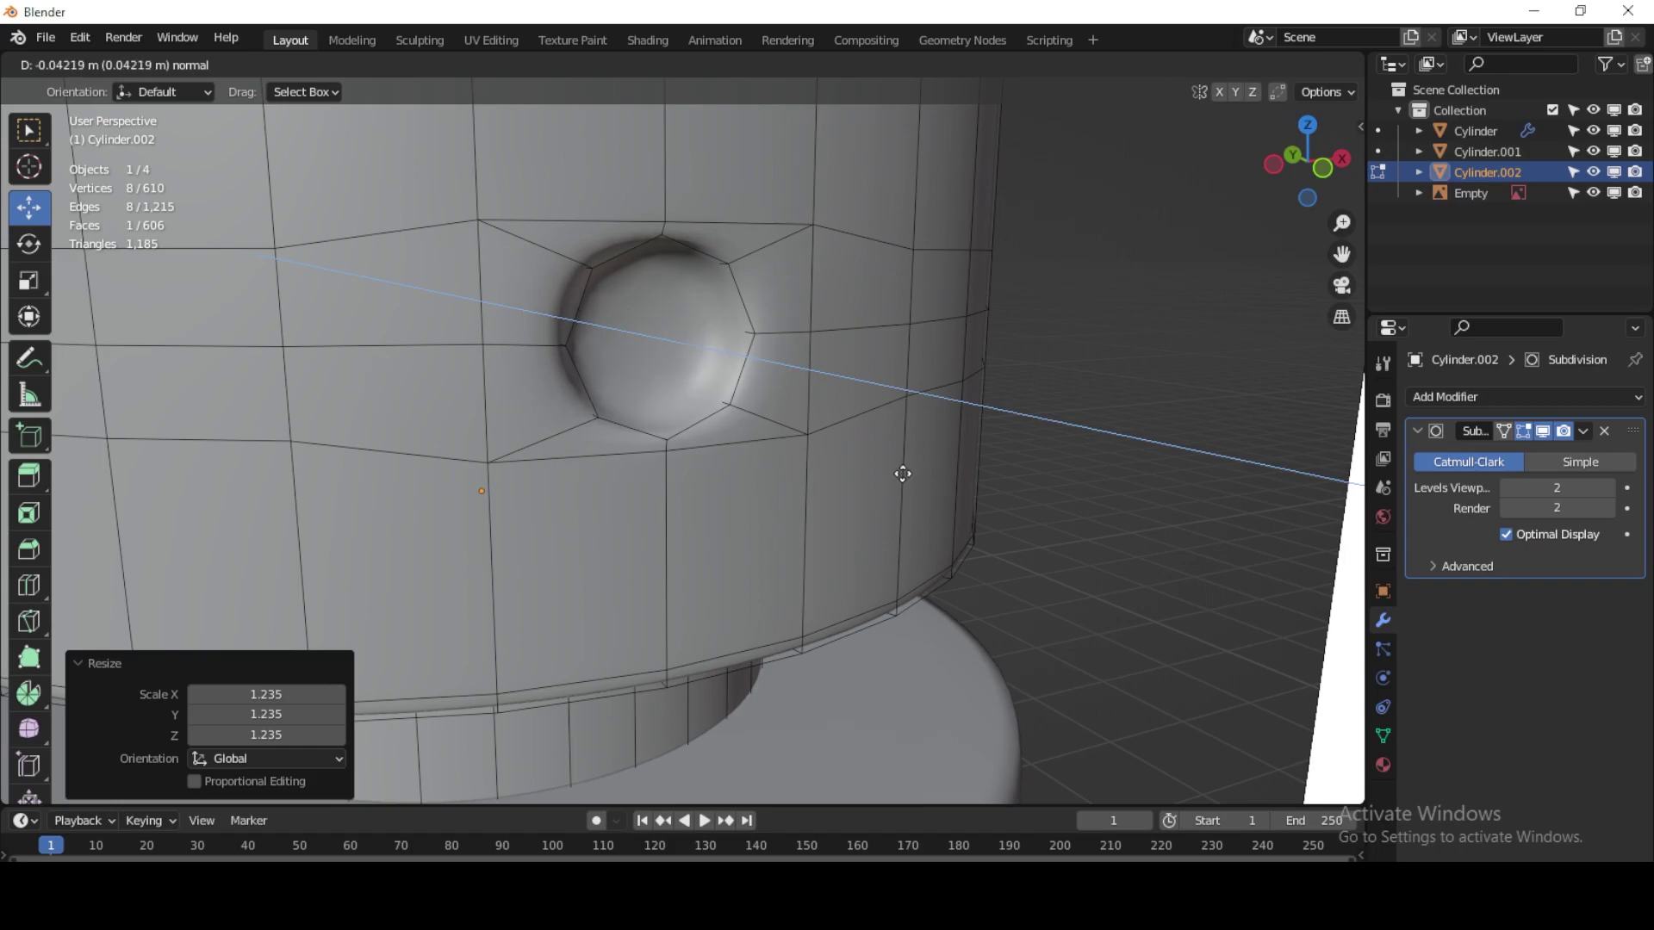
{"action": "left_click", "coordinate": [899, 474]}
{"action": "left_click", "coordinate": [1577, 462]}
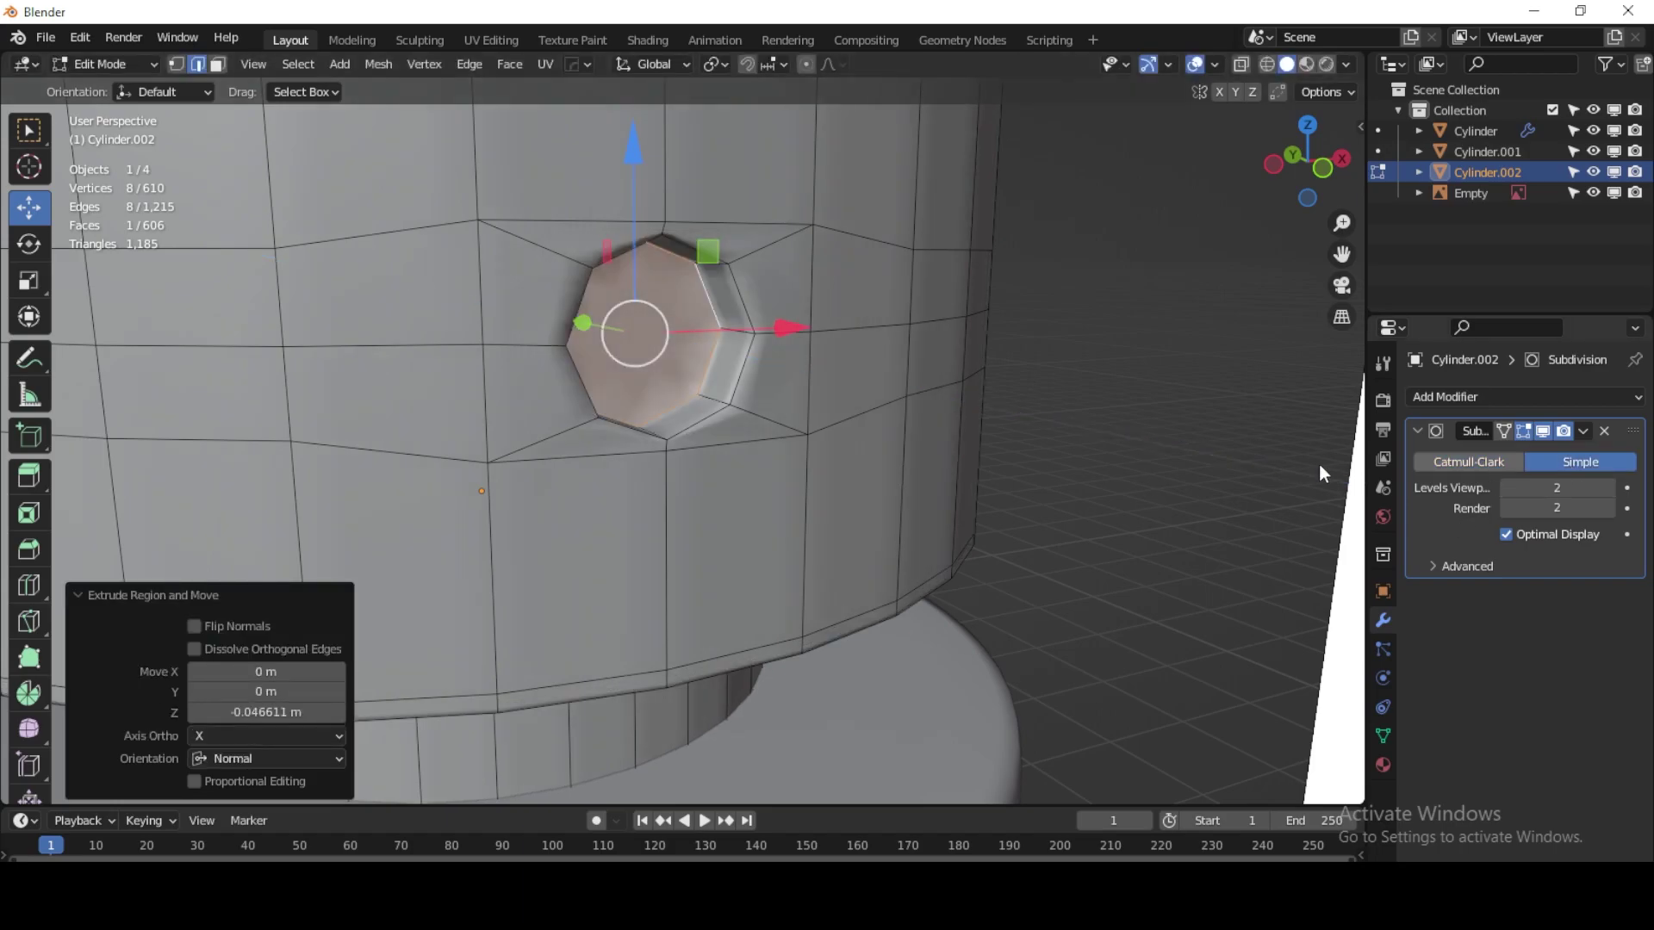
{"action": "scroll", "coordinate": [723, 359], "scroll_direction": "up", "scroll_amount": 3}
Step: Shift the recessed face -0.026757 m along Y
{"action": "middle_click_drag", "start_coordinate": [712, 399], "coordinate": [710, 373]}
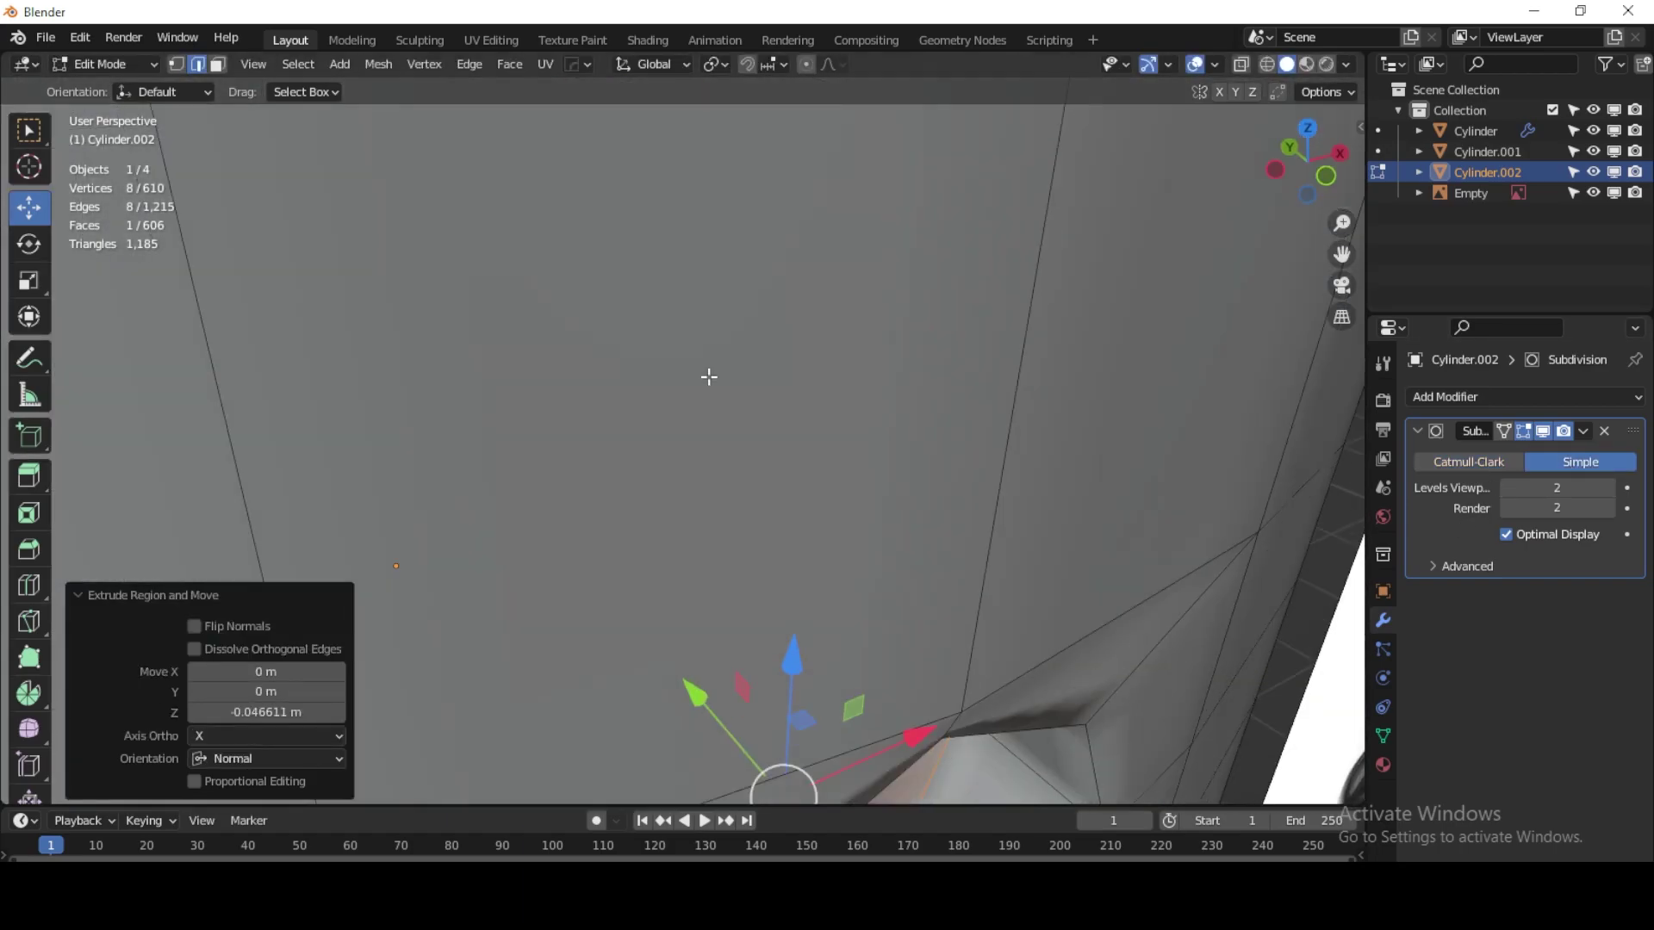
{"action": "scroll", "coordinate": [709, 373], "scroll_direction": "down", "scroll_amount": 5}
{"action": "middle_click_drag", "start_coordinate": [778, 438], "coordinate": [786, 406]}
{"action": "scroll", "coordinate": [787, 406], "scroll_direction": "up", "scroll_amount": 4}
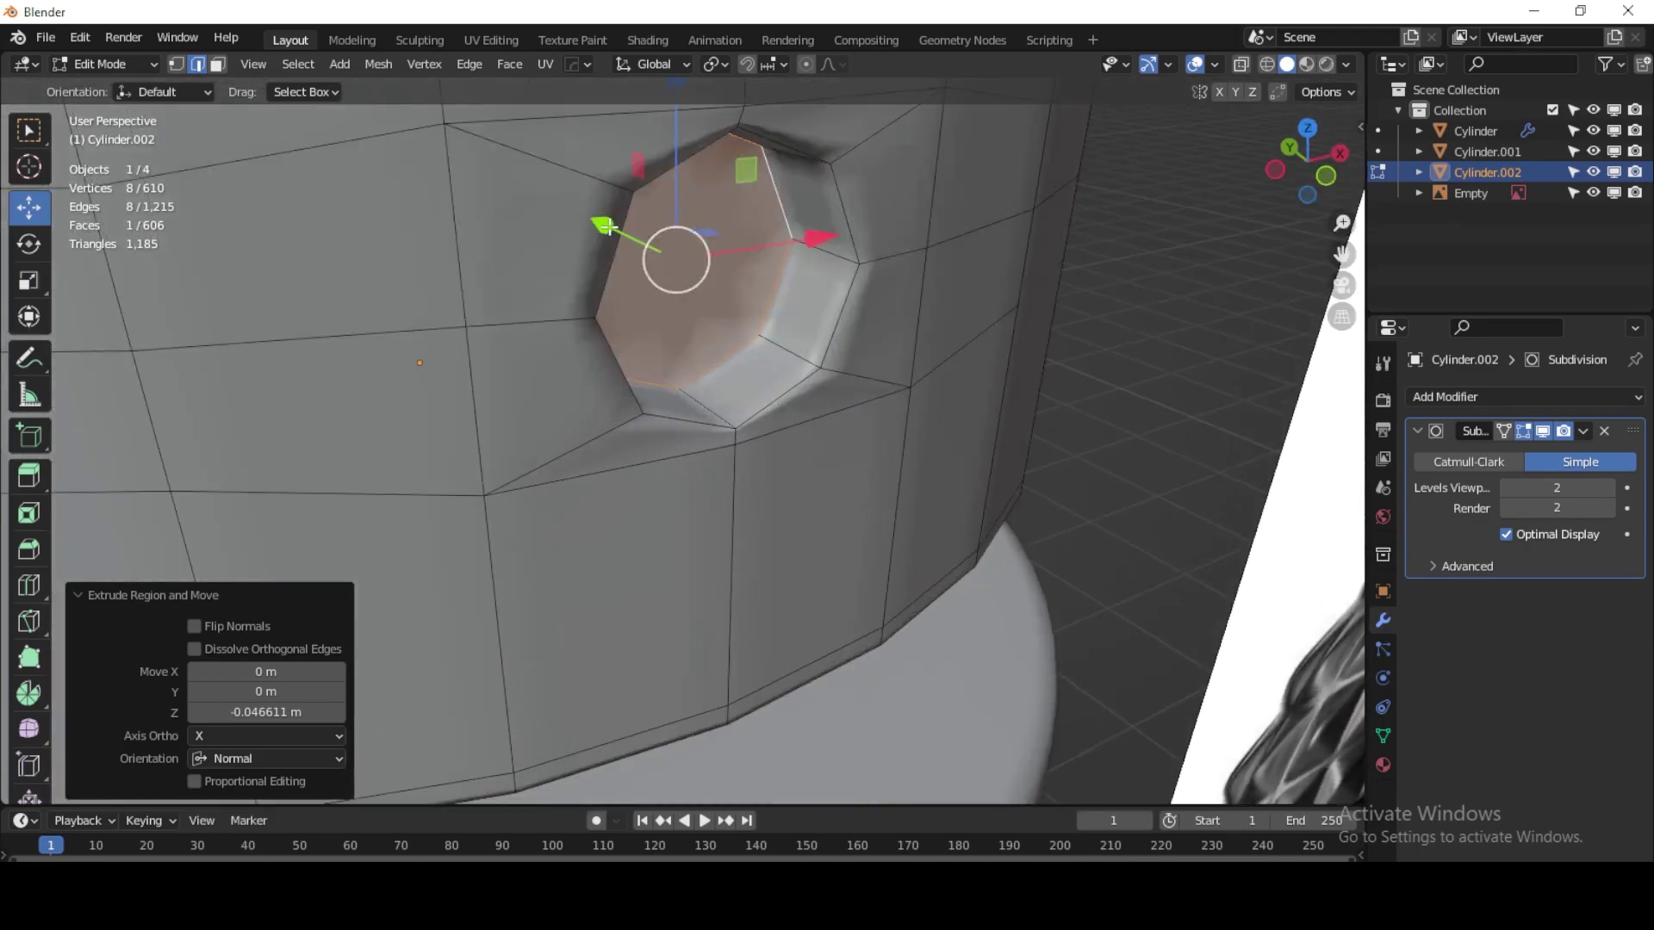
{"action": "left_click_drag", "start_coordinate": [608, 226], "coordinate": [654, 242]}
{"action": "middle_click_drag", "start_coordinate": [721, 358], "coordinate": [678, 381]}
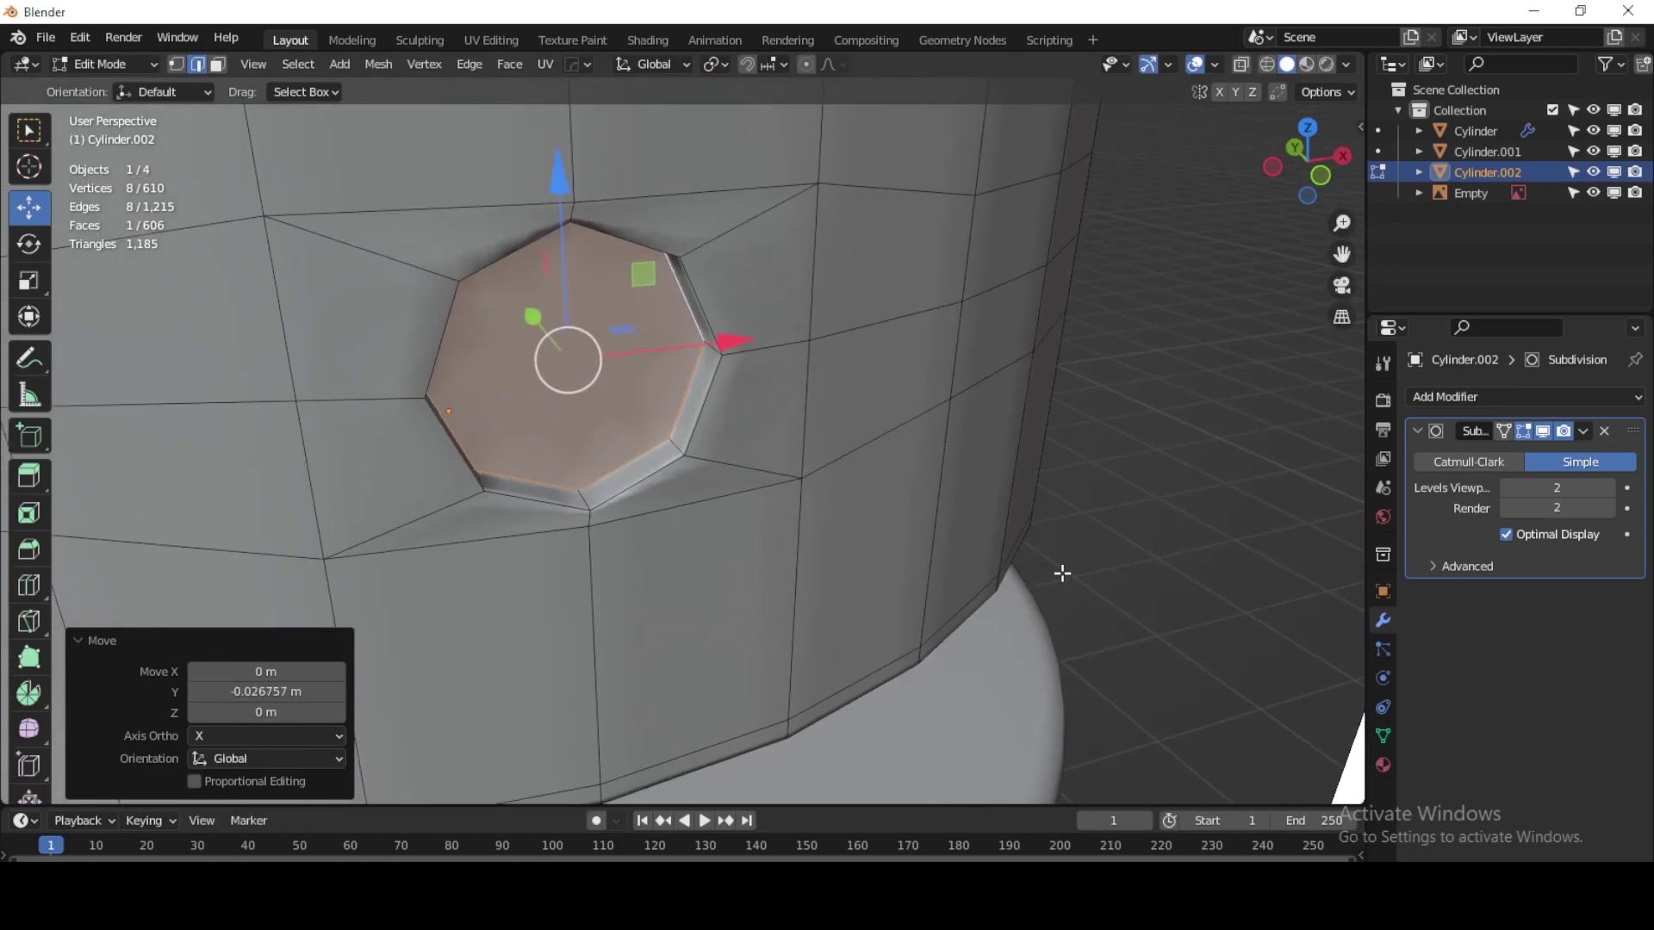
Step: Inset the recess face, extrude it slightly, then inset it a second time
{"action": "key", "text": "i"}
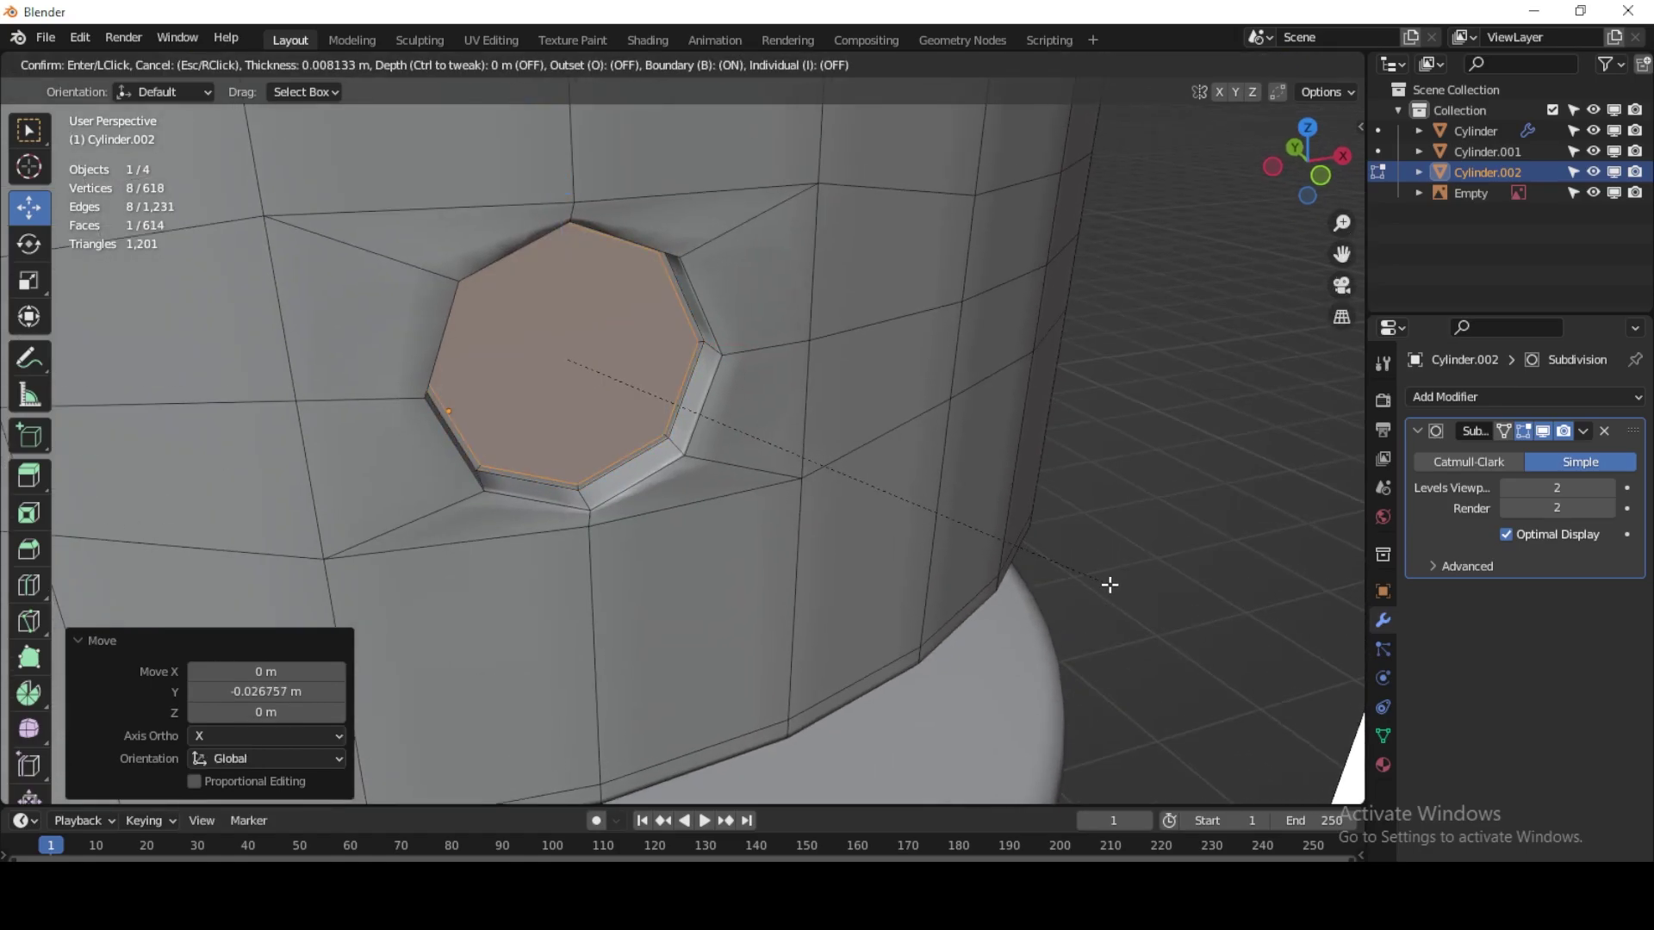
{"action": "left_click", "coordinate": [1109, 585]}
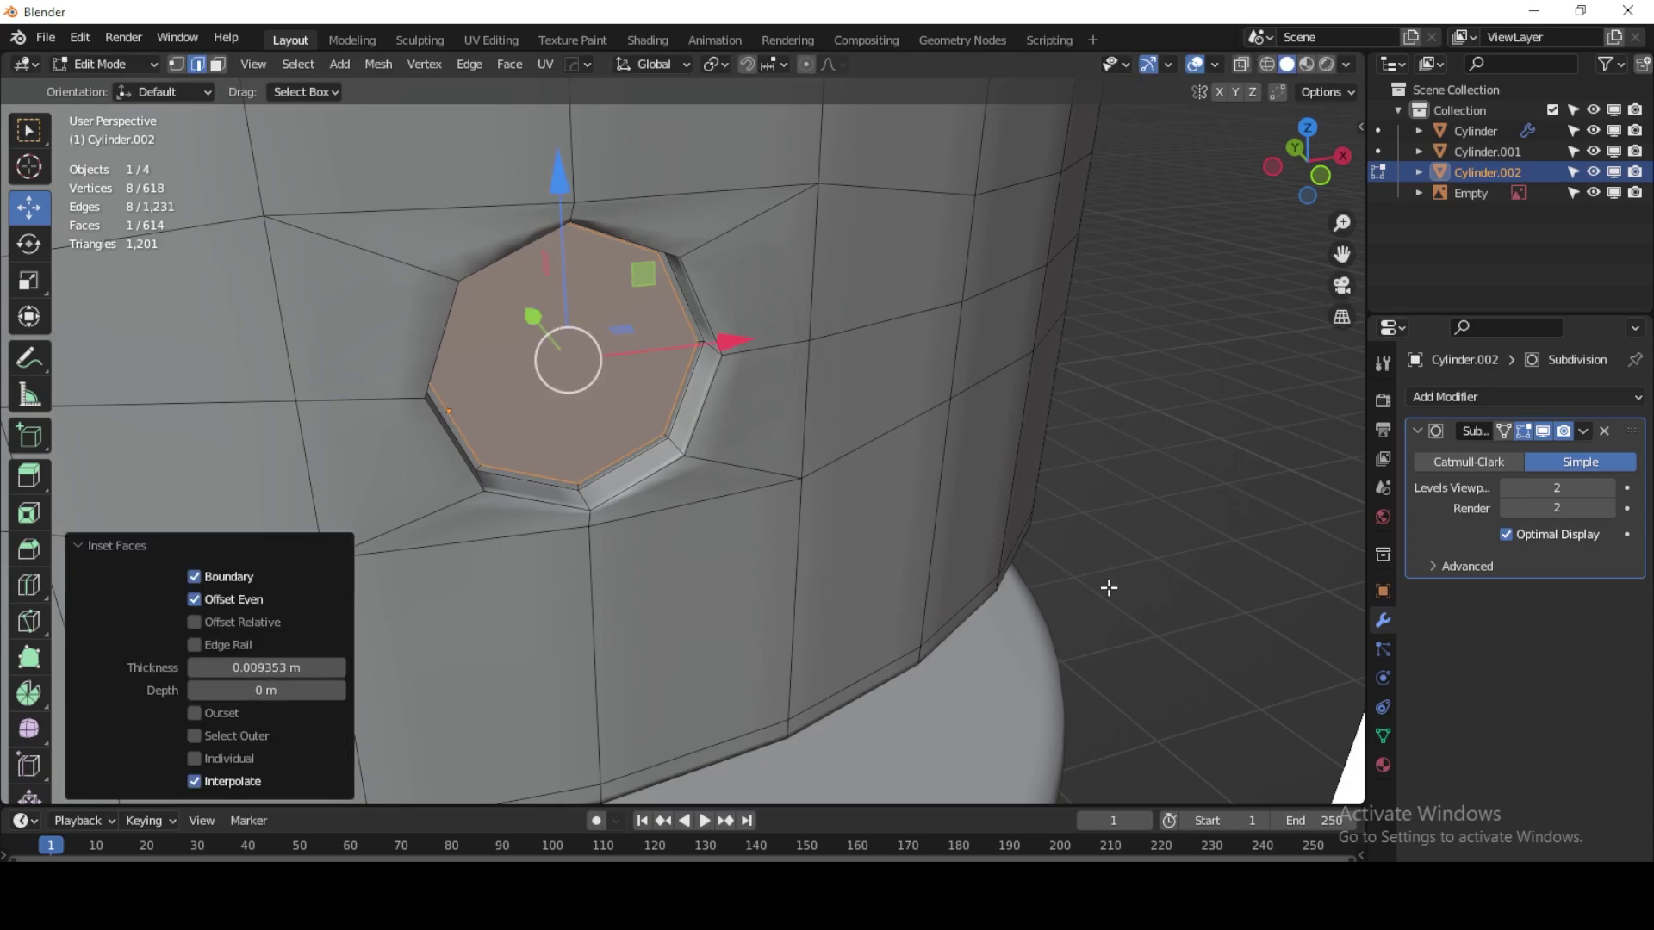
{"action": "key", "text": "e"}
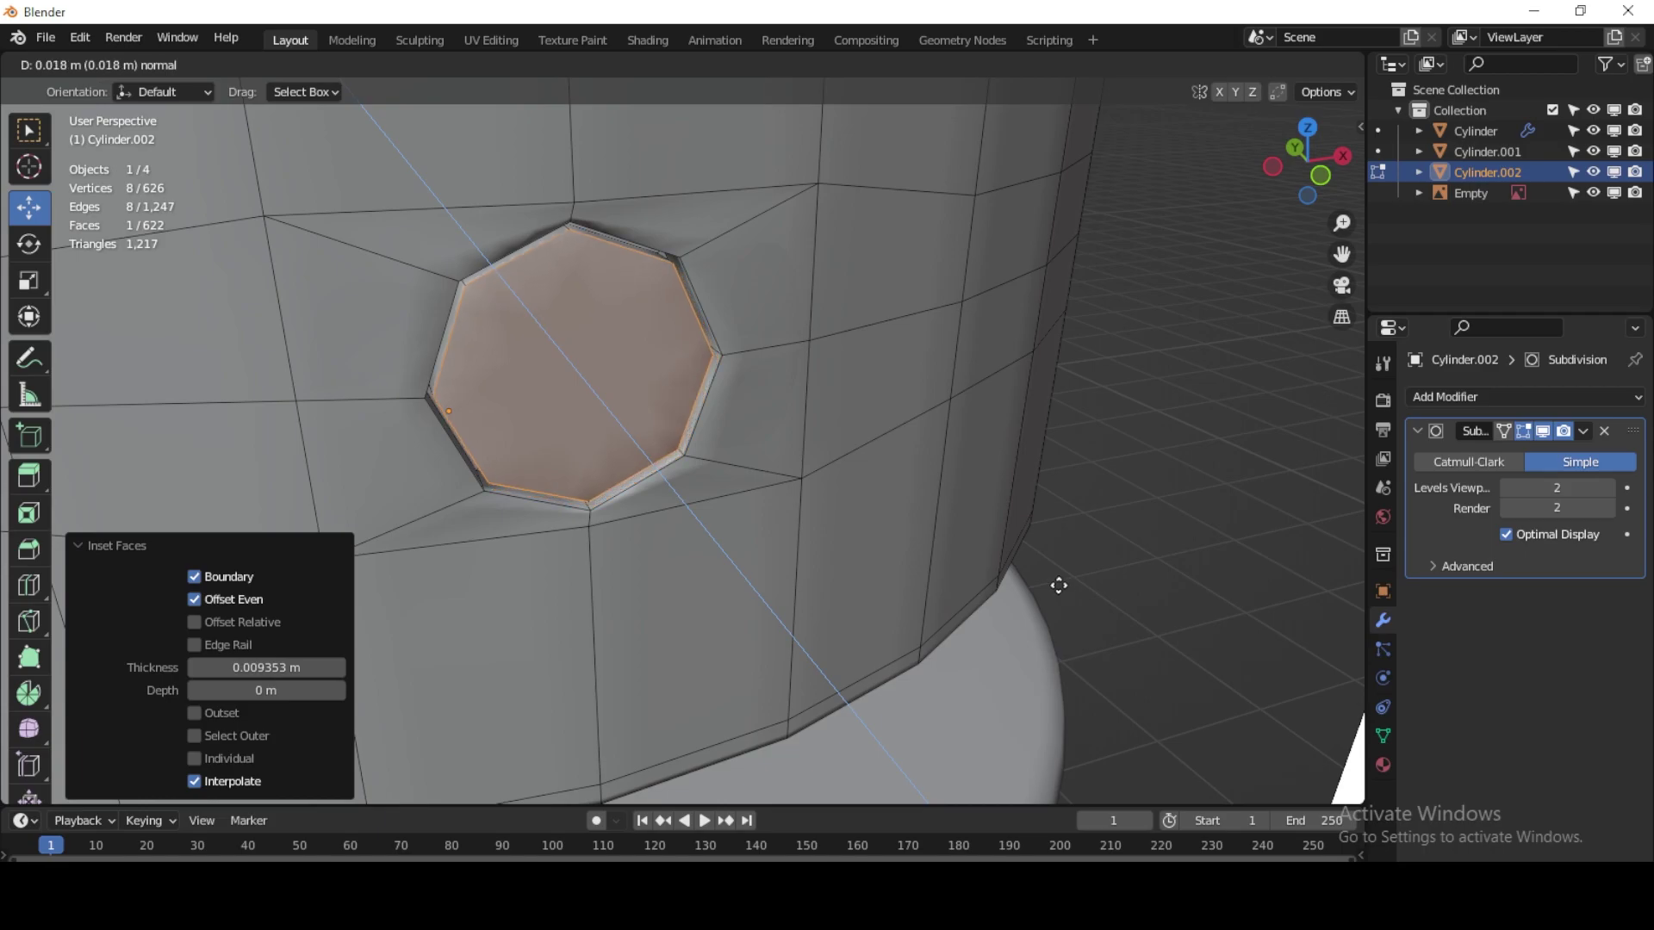
{"action": "left_click", "coordinate": [1059, 585]}
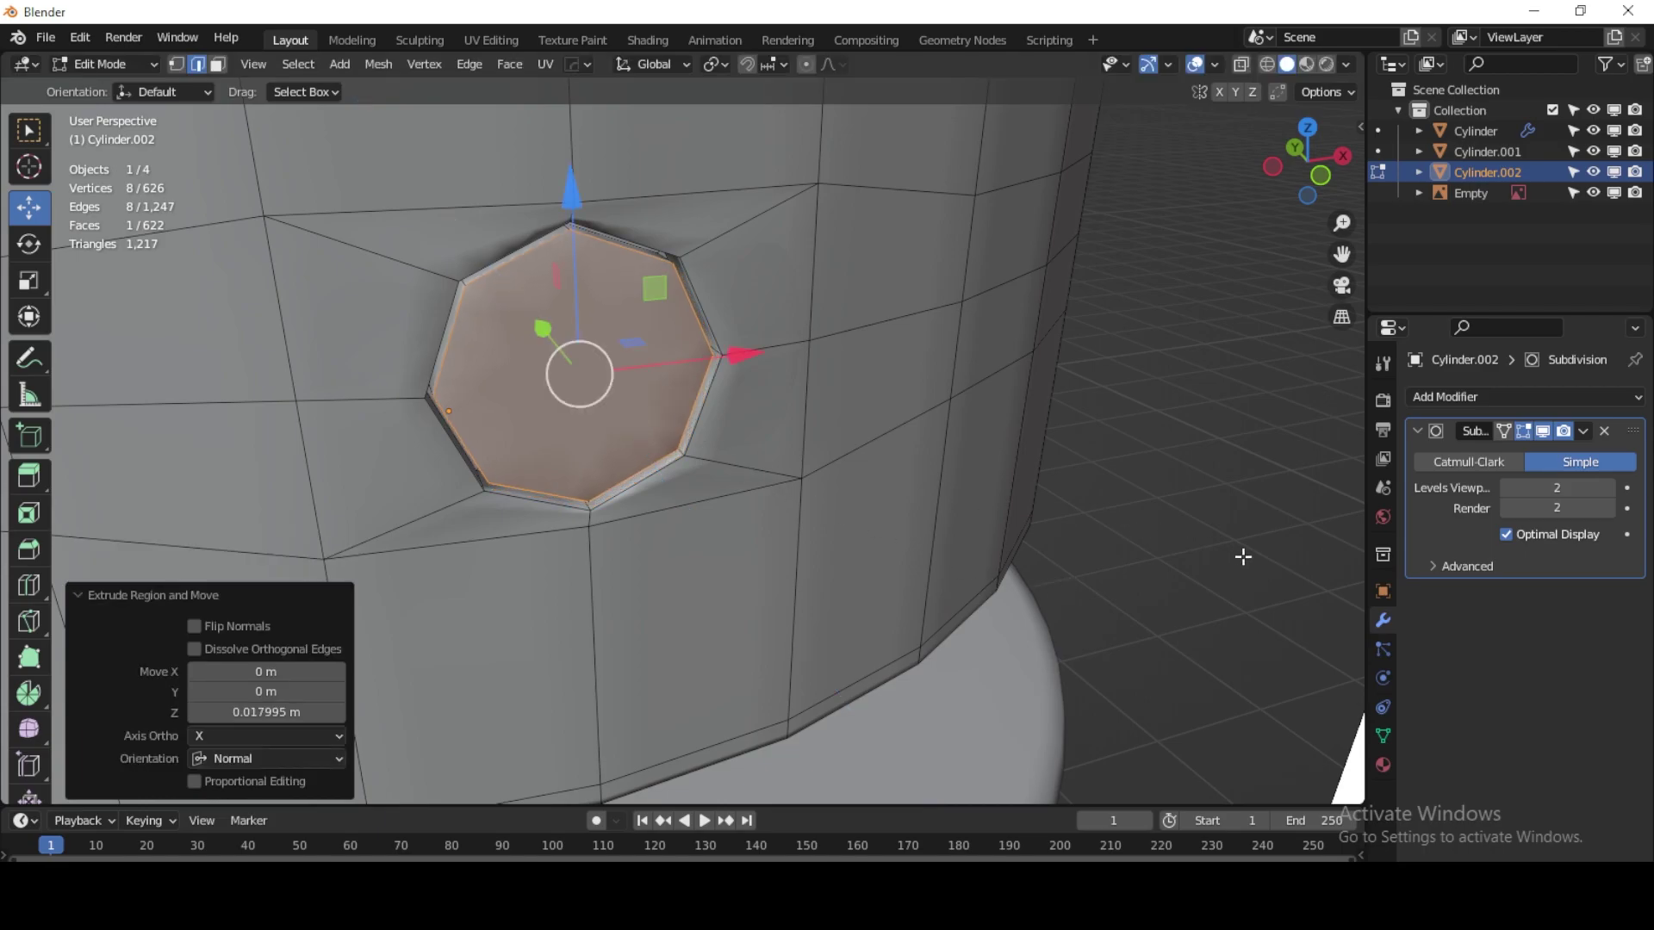
{"action": "key", "text": "i"}
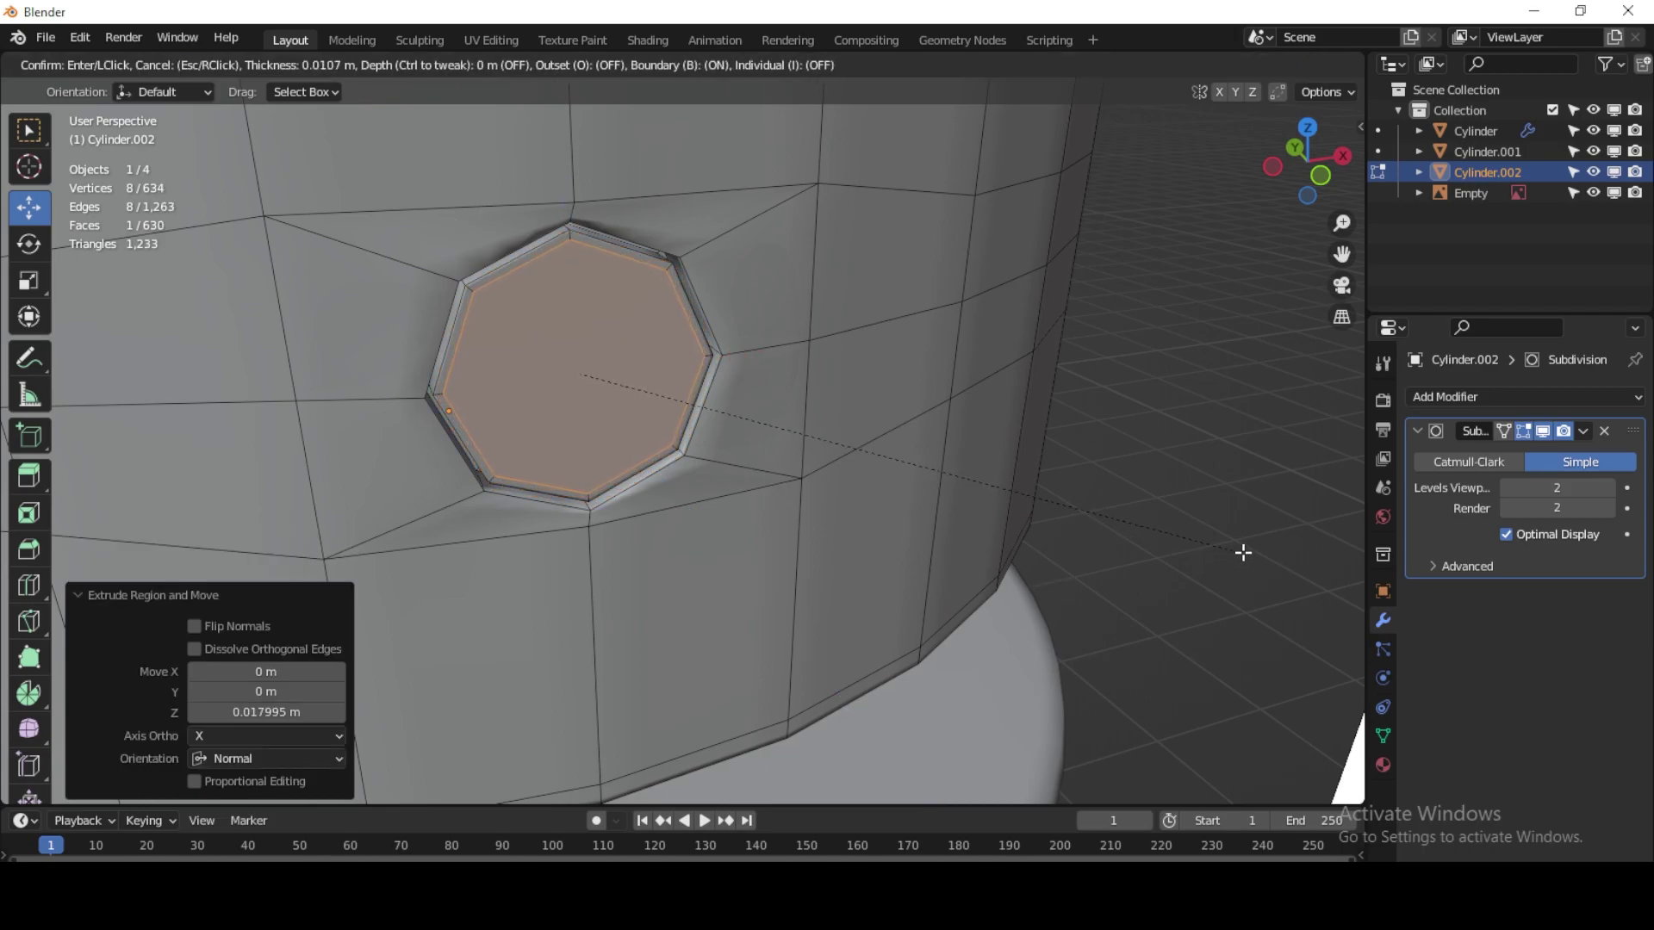
{"action": "left_click", "coordinate": [1256, 548]}
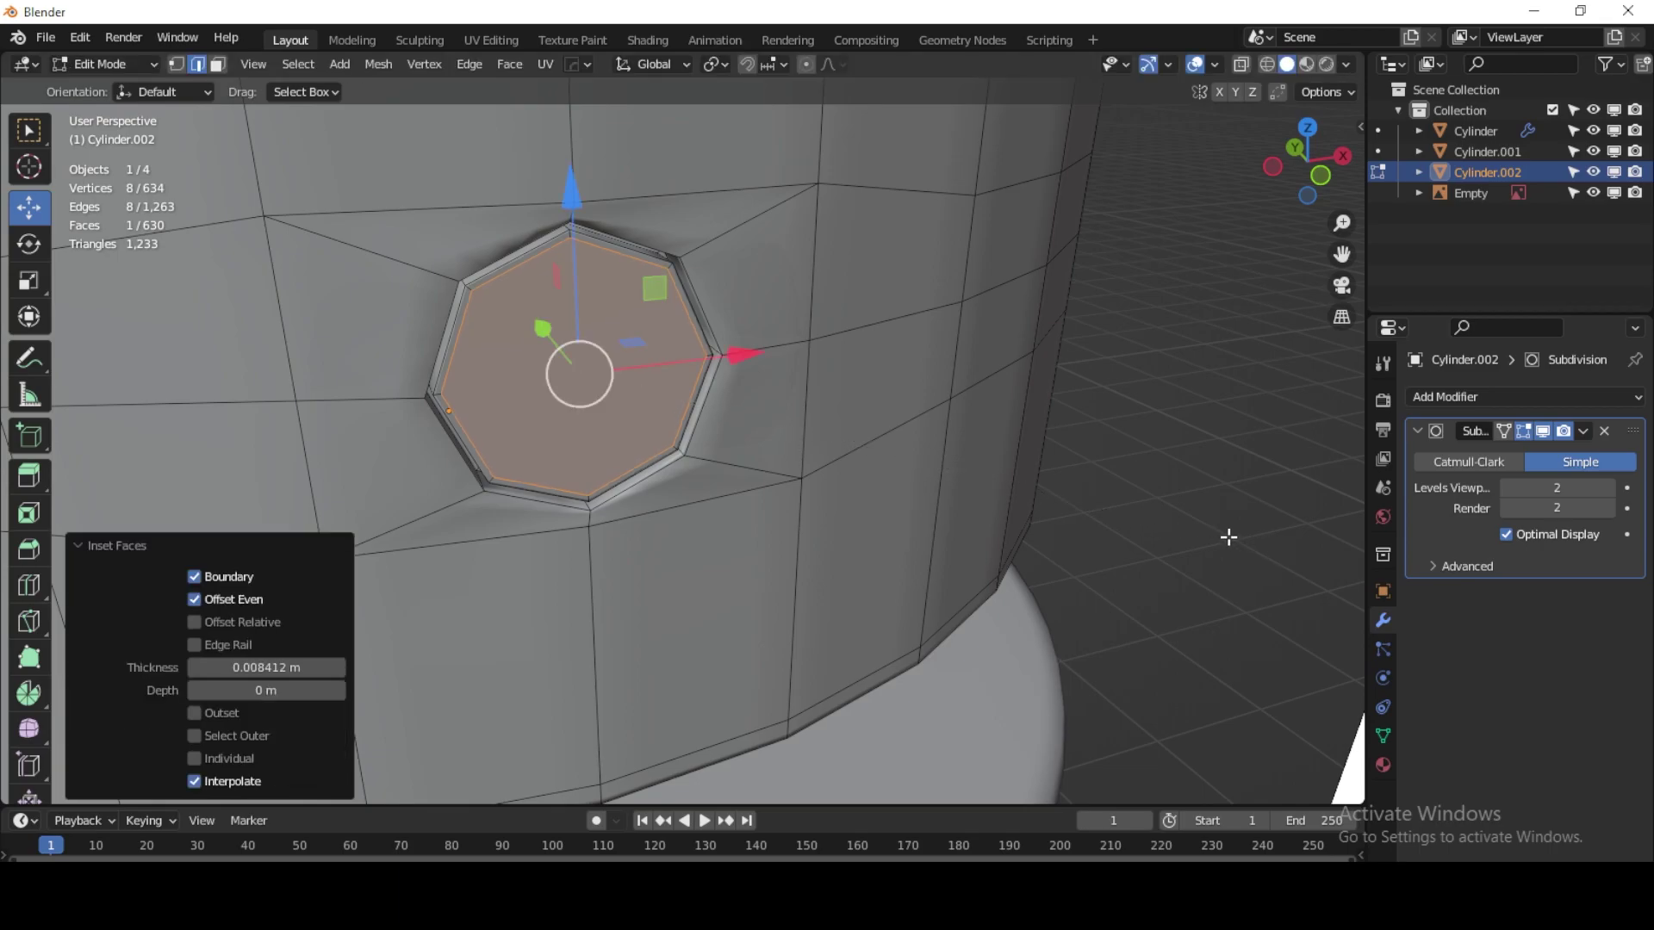
Step: Check the perfume reference image, then add two more inset rings to the octagonal face
{"action": "scroll", "coordinate": [784, 327], "scroll_direction": "down", "scroll_amount": 5}
{"action": "scroll", "coordinate": [868, 424], "scroll_direction": "down", "scroll_amount": 1}
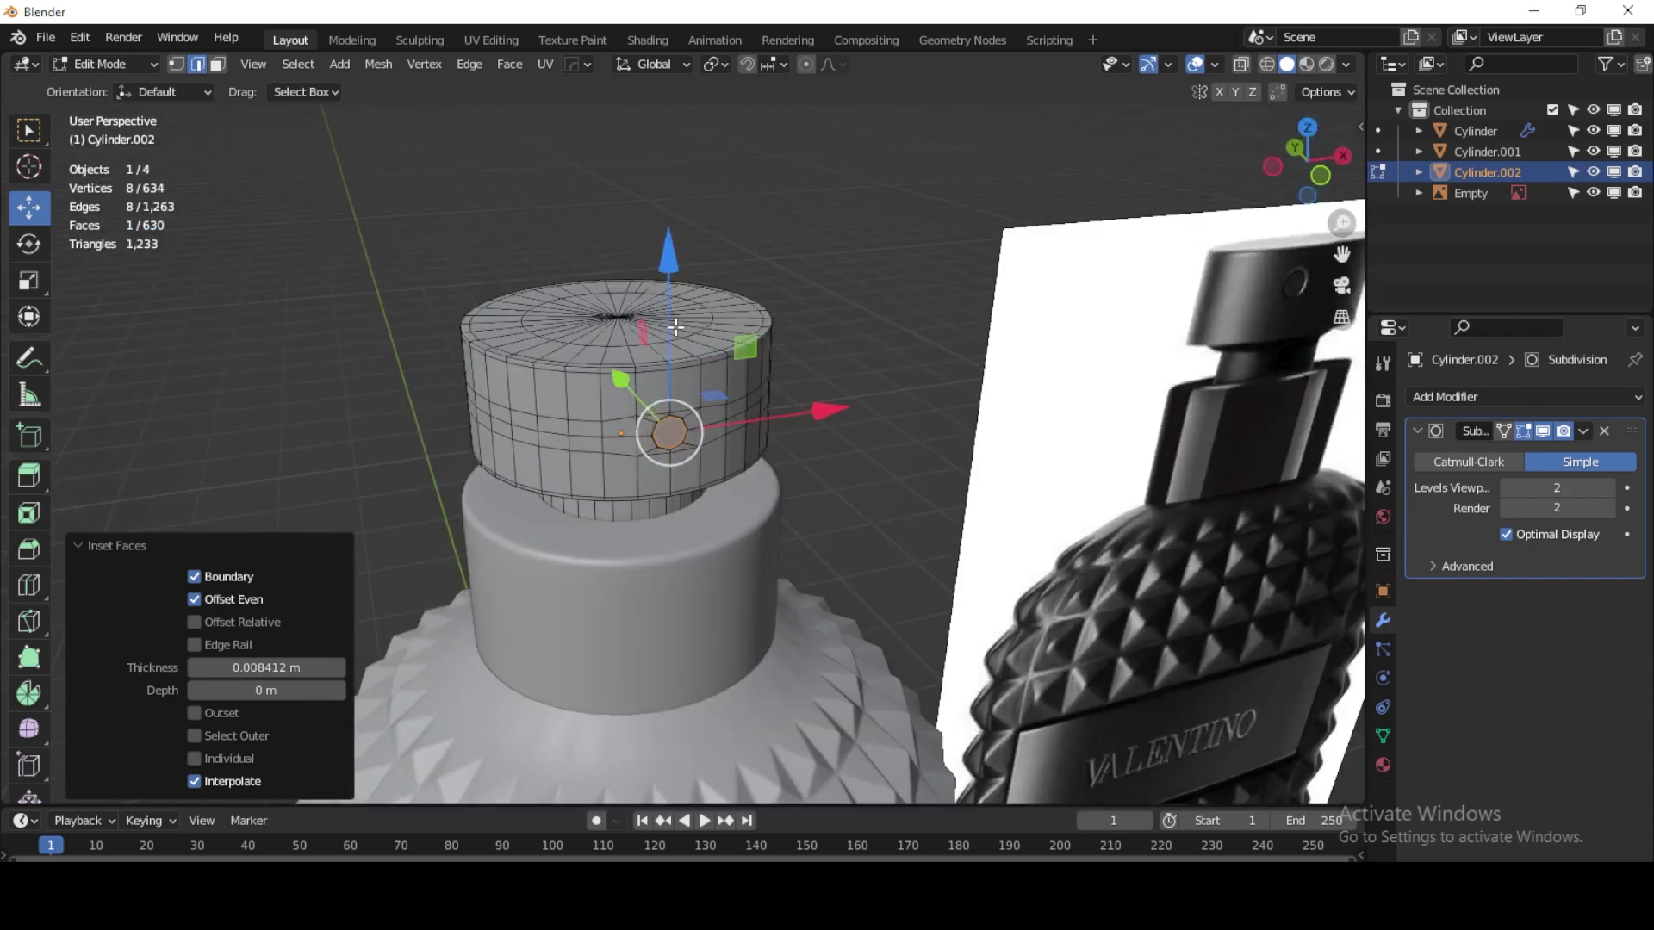
{"action": "scroll", "coordinate": [1151, 473], "scroll_direction": "up", "scroll_amount": 2}
{"action": "middle_click_drag", "start_coordinate": [1151, 473], "coordinate": [768, 516], "text": "shift"}
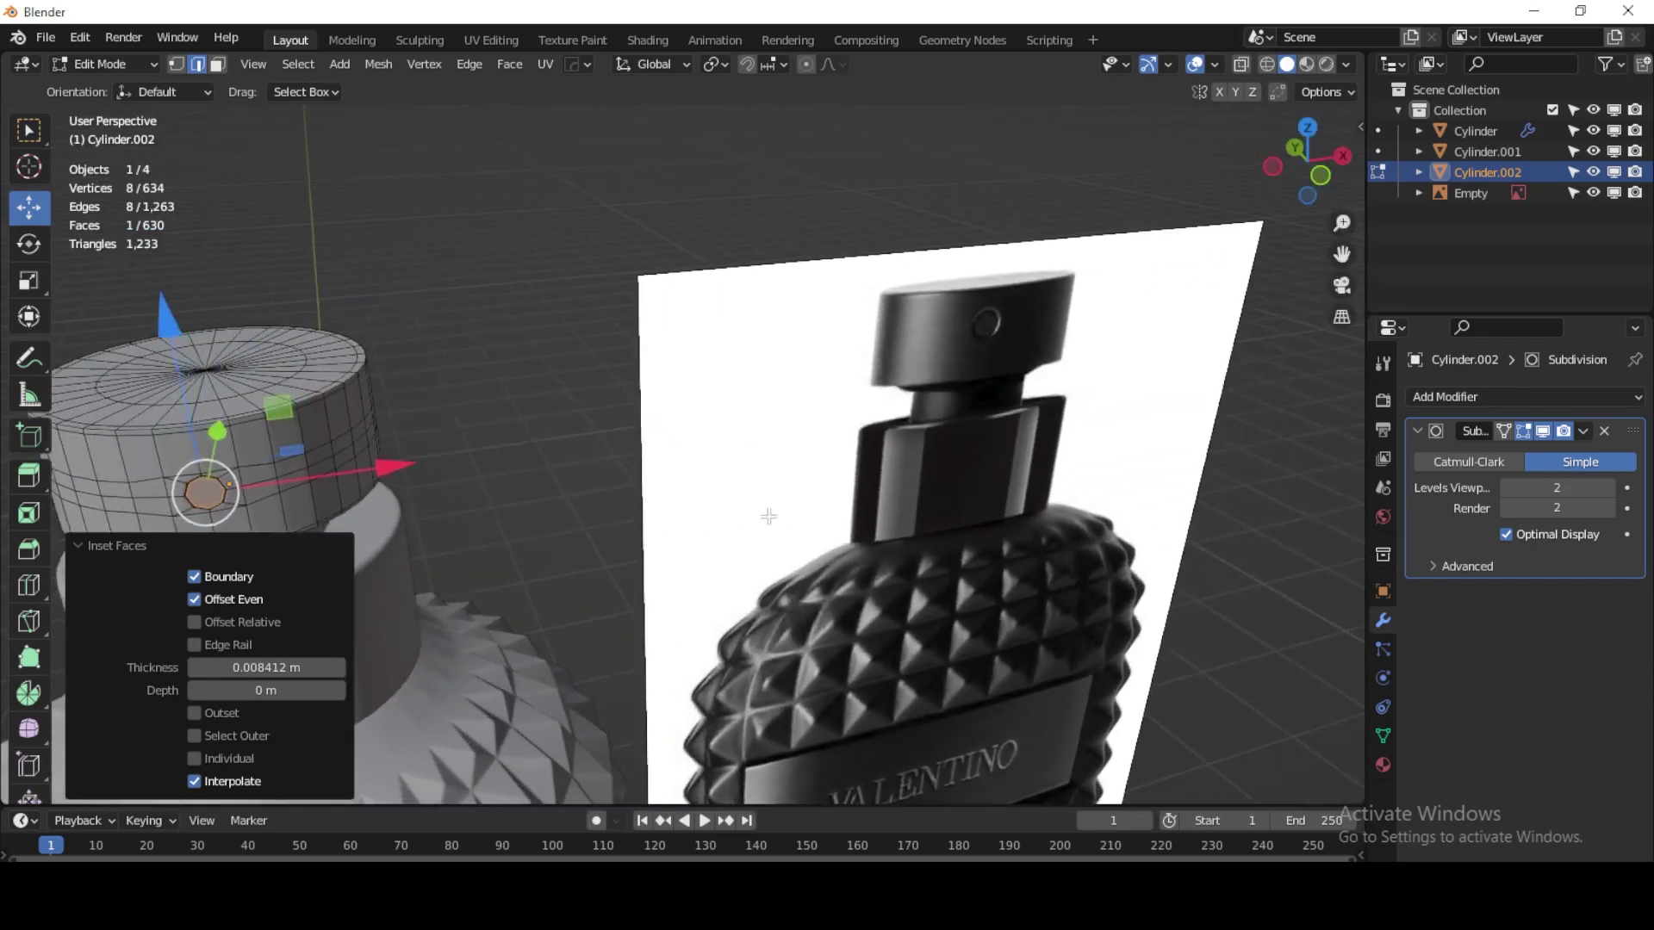
{"action": "scroll", "coordinate": [767, 517], "scroll_direction": "up", "scroll_amount": 4}
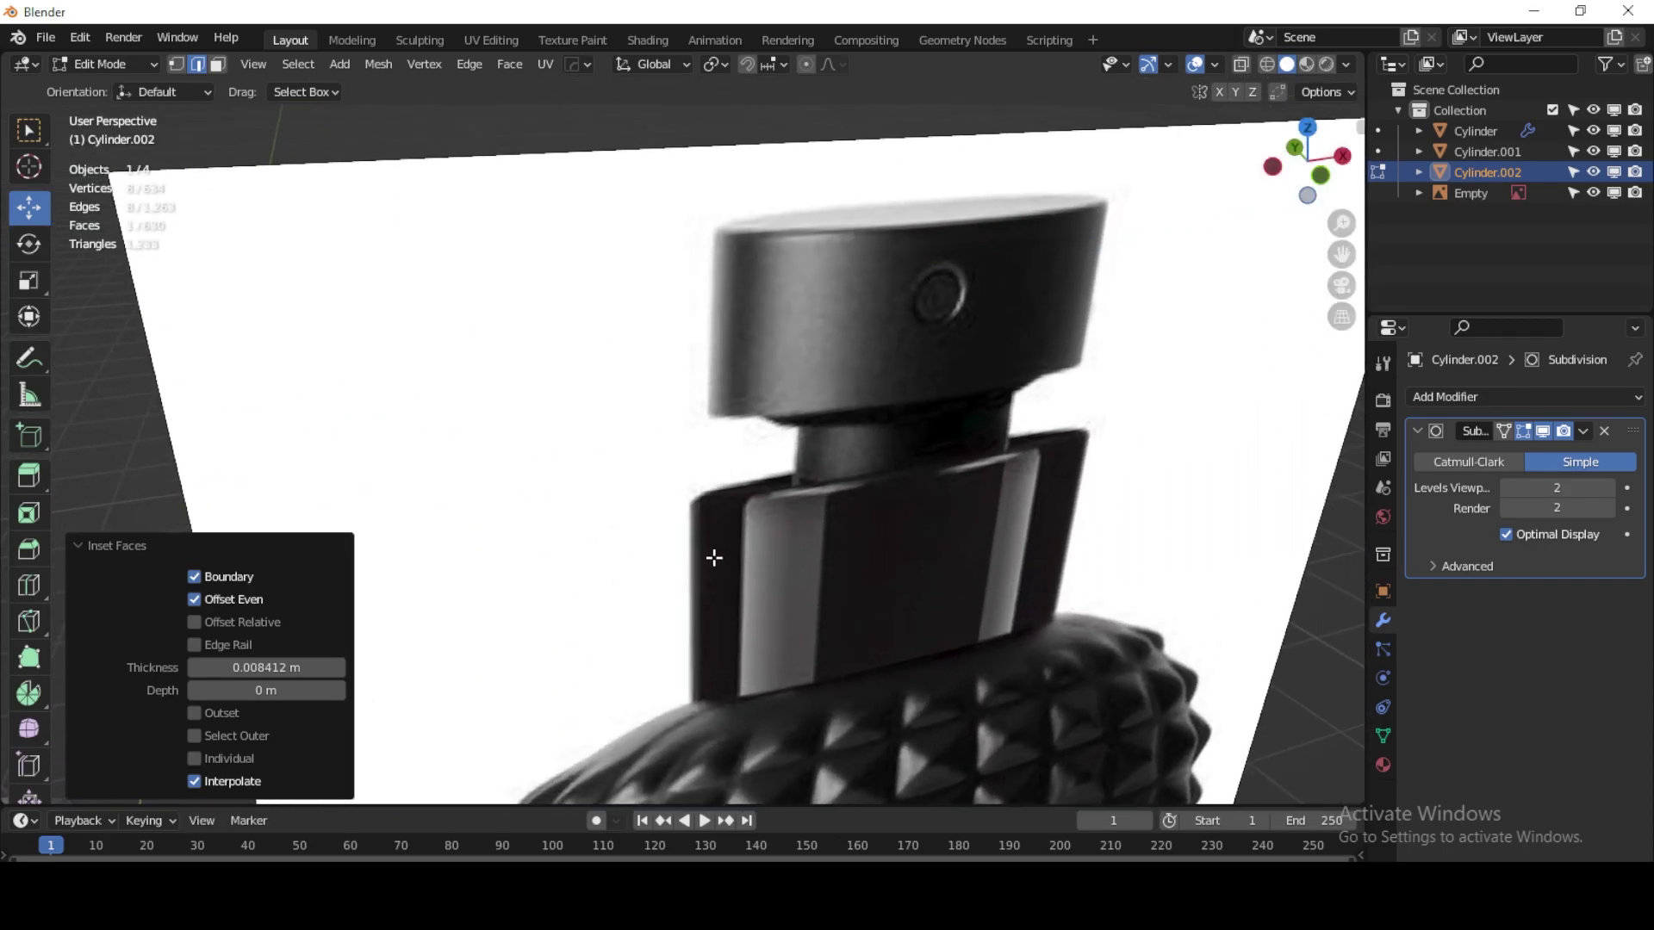
{"action": "scroll", "coordinate": [420, 554], "scroll_direction": "down", "scroll_amount": 3}
{"action": "middle_click_drag", "start_coordinate": [419, 554], "coordinate": [989, 343], "text": "shift"}
{"action": "scroll", "coordinate": [989, 344], "scroll_direction": "up", "scroll_amount": 3}
{"action": "scroll", "coordinate": [849, 288], "scroll_direction": "up", "scroll_amount": 2}
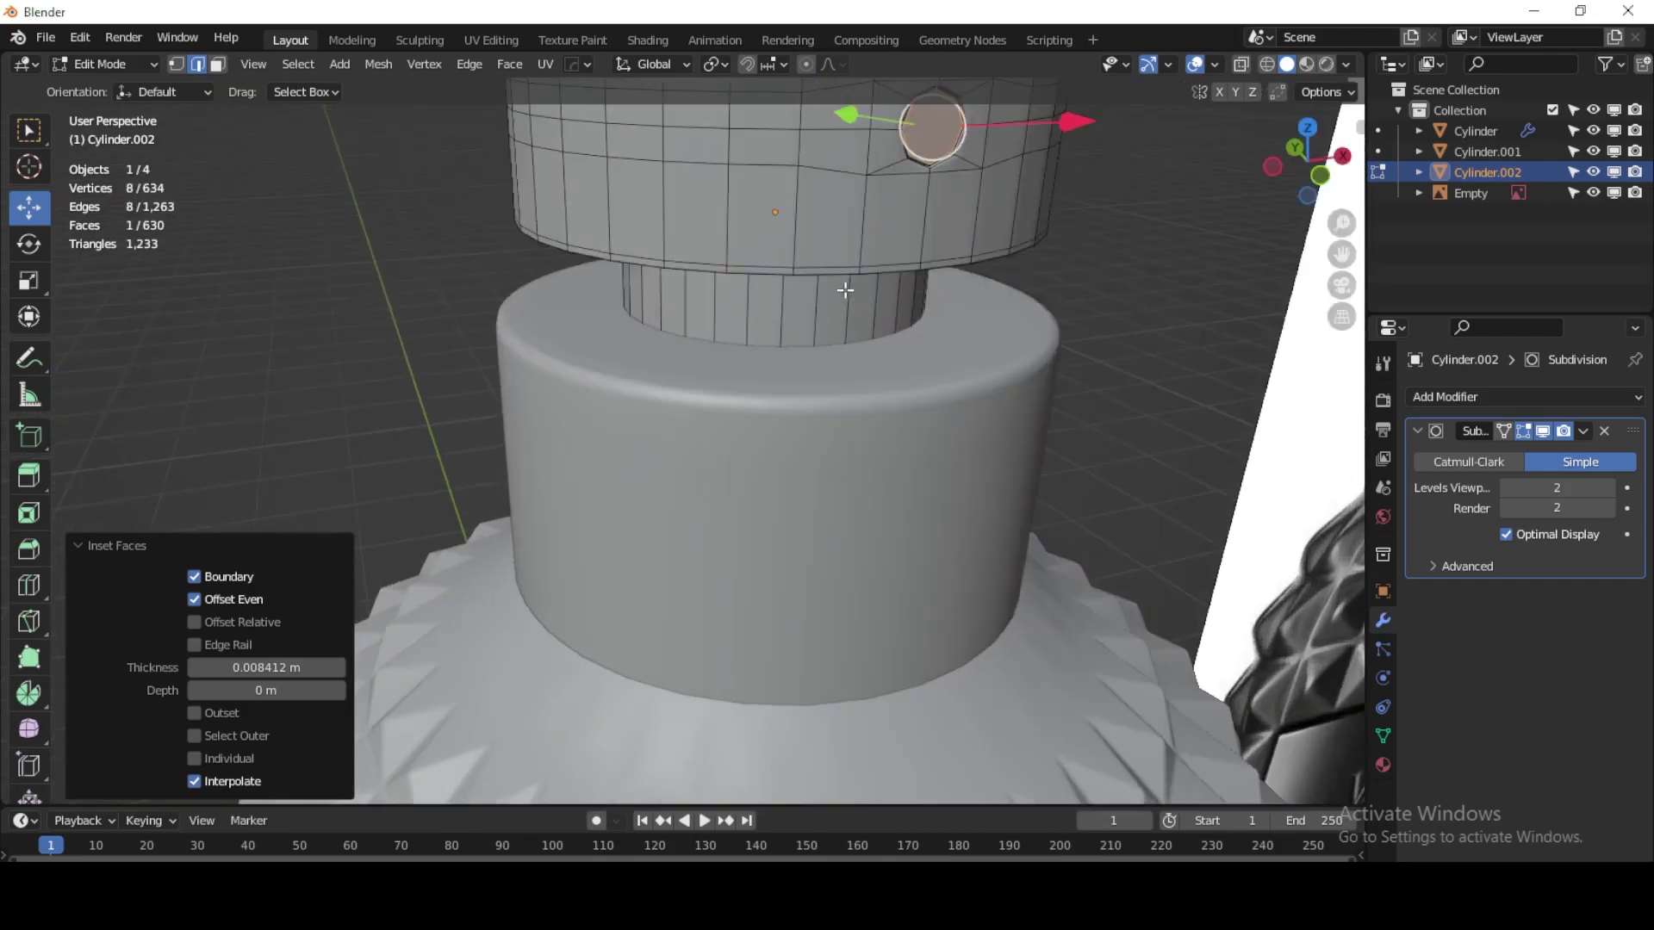
{"action": "middle_click_drag", "start_coordinate": [848, 289], "coordinate": [802, 438], "text": "shift"}
{"action": "scroll", "coordinate": [802, 439], "scroll_direction": "up", "scroll_amount": 6}
{"action": "middle_click_drag", "start_coordinate": [773, 378], "coordinate": [763, 400], "text": "shift"}
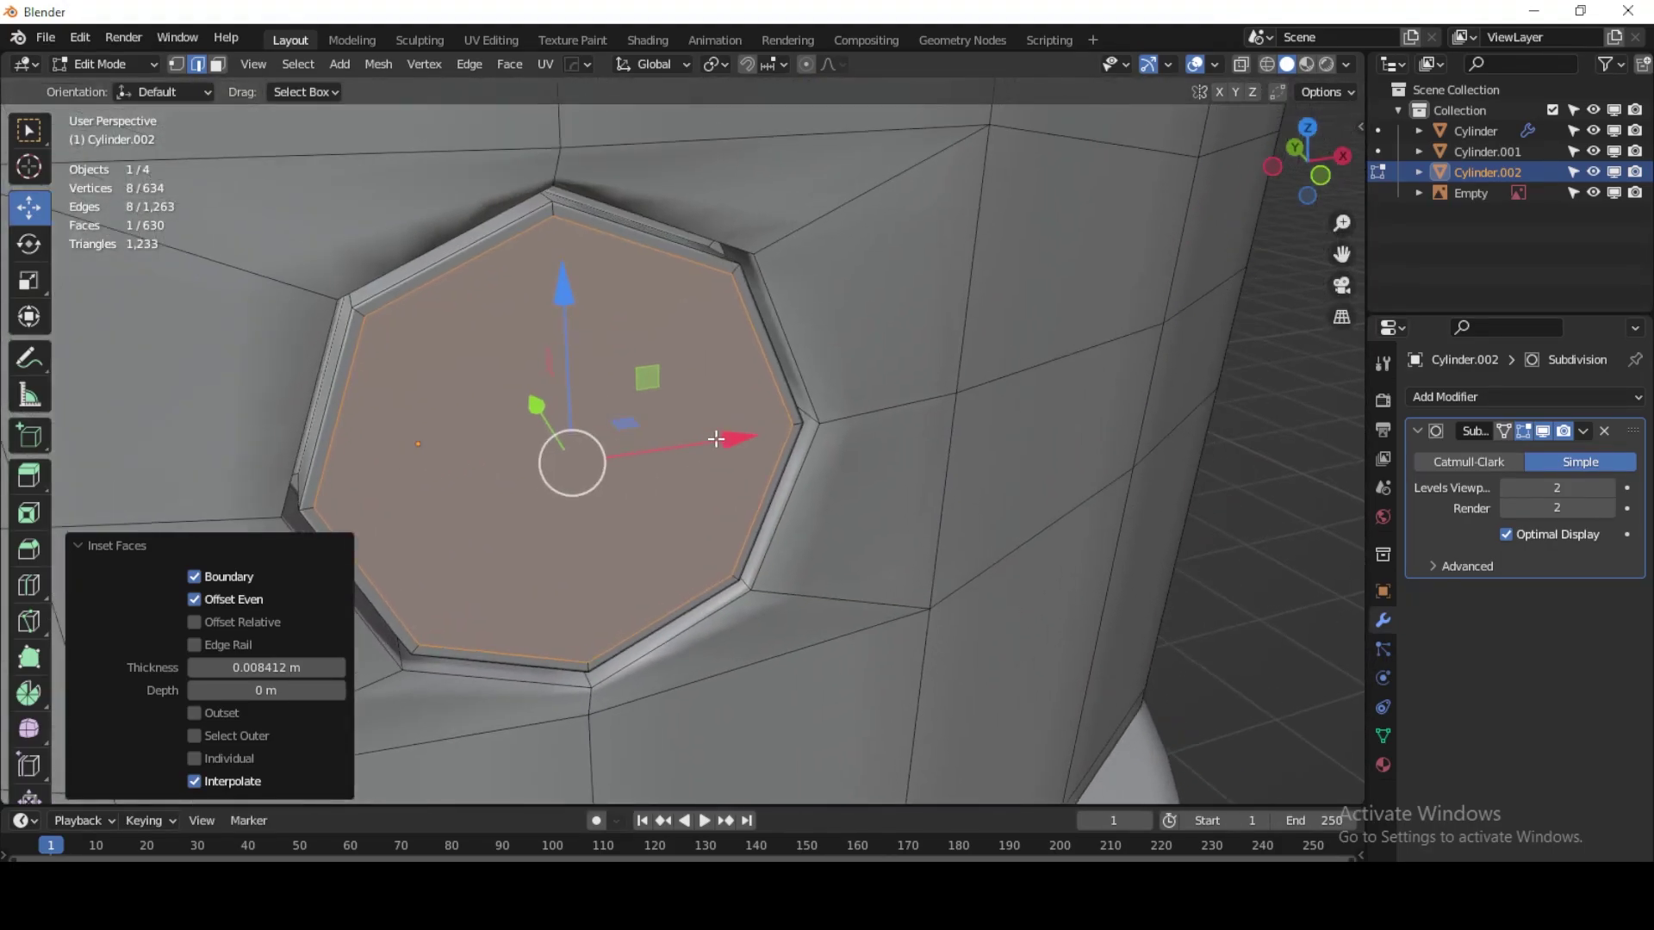
{"action": "scroll", "coordinate": [763, 400], "scroll_direction": "up", "scroll_amount": 1}
{"action": "key", "text": "i"}
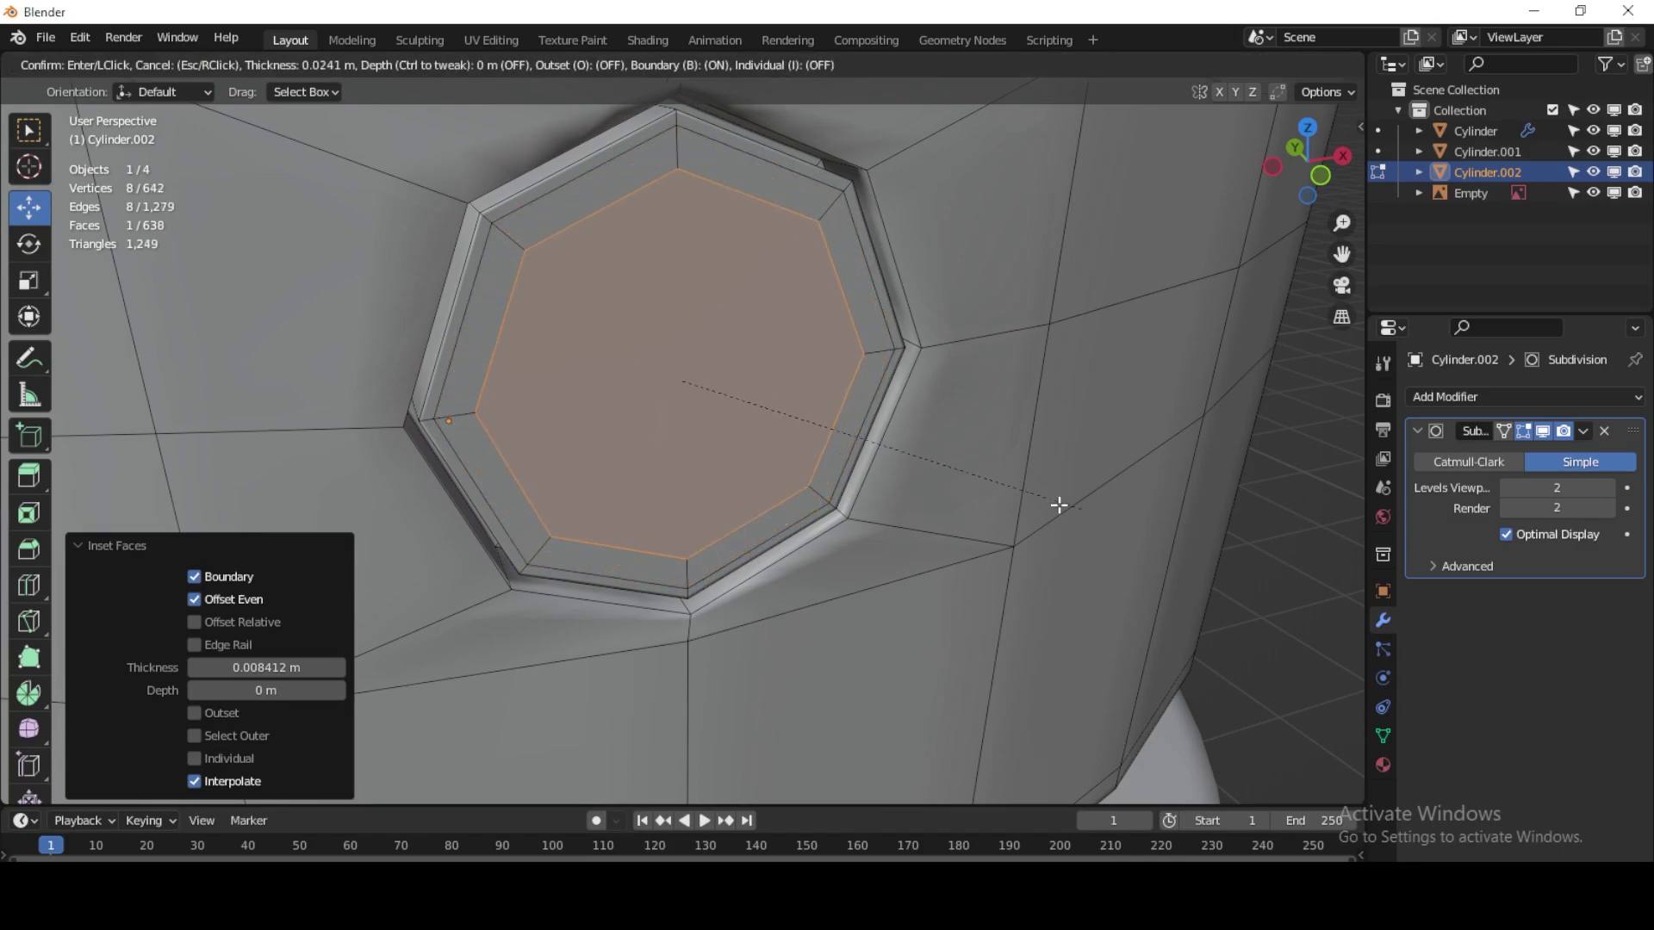
{"action": "left_click", "coordinate": [1057, 500]}
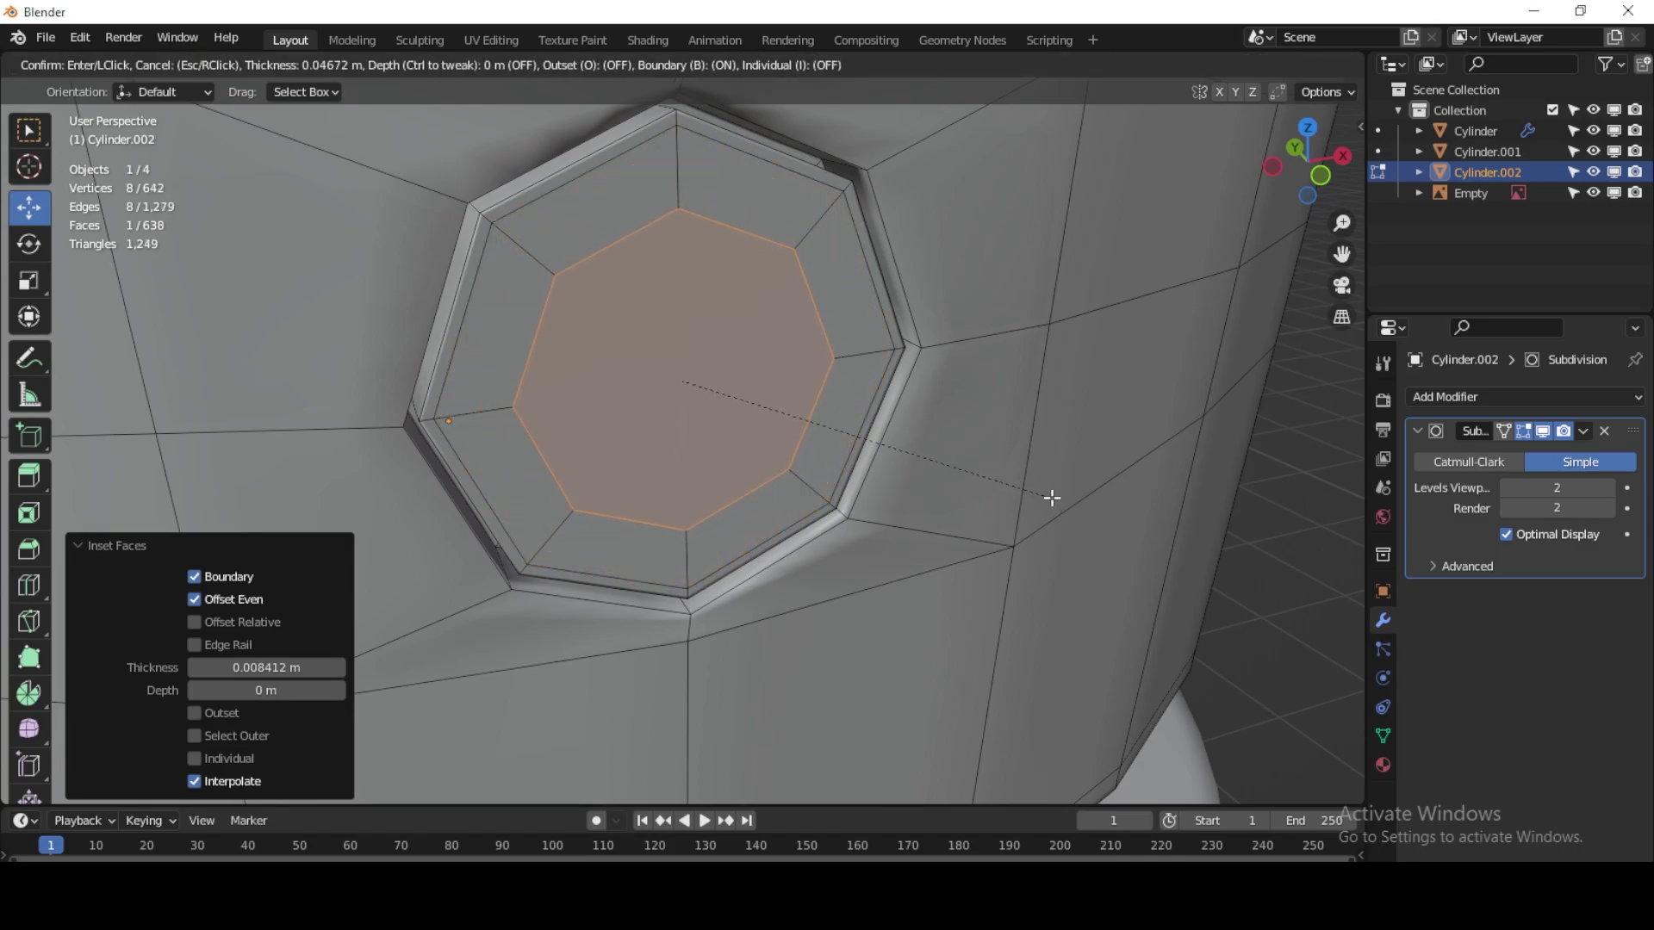
{"action": "key", "text": "i"}
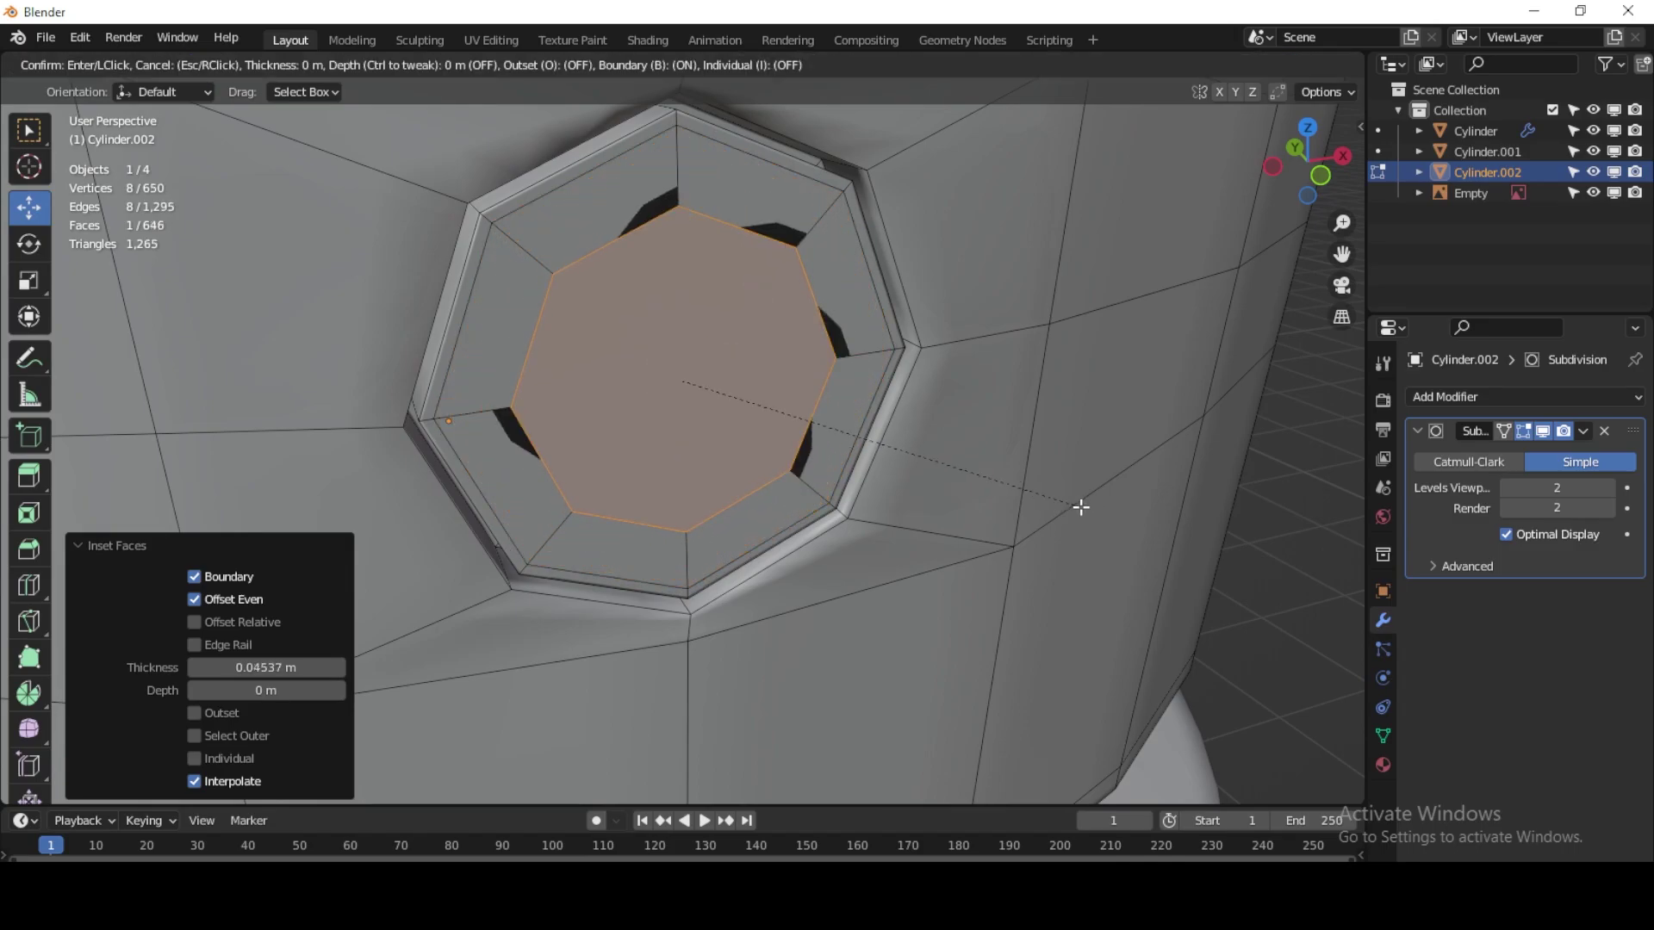
{"action": "left_click", "coordinate": [1077, 499]}
Step: Select the inner ring of eight faces and extrude it -0.0028 m inward
{"action": "scroll", "coordinate": [691, 174], "scroll_direction": "up", "scroll_amount": 5}
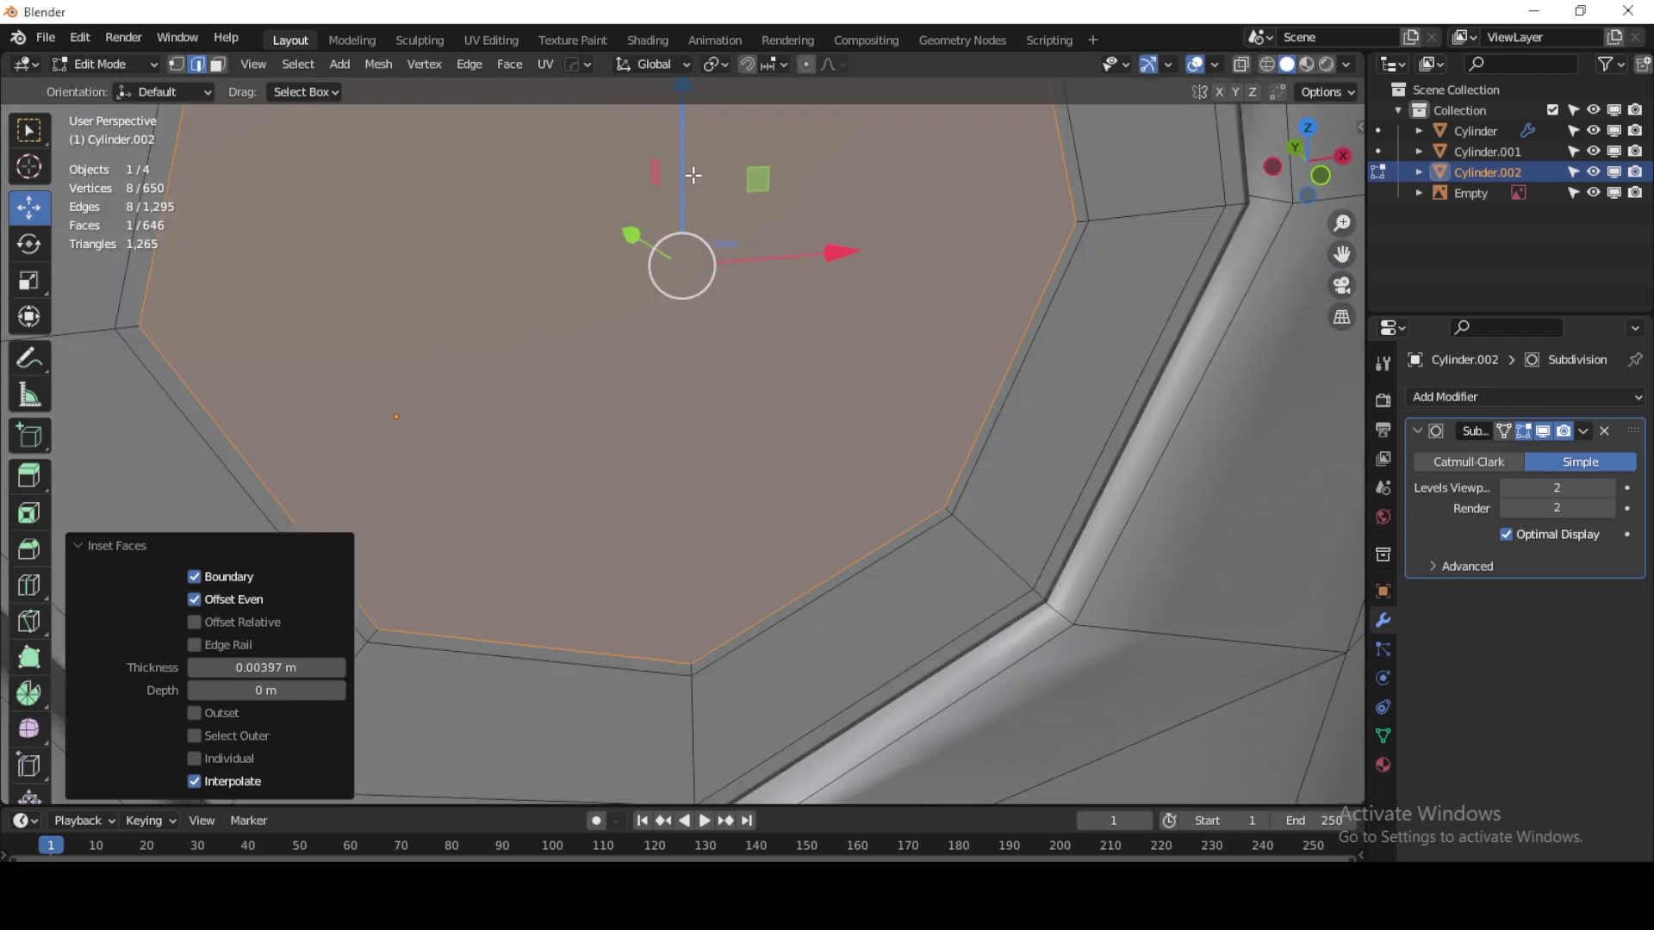
{"action": "scroll", "coordinate": [697, 224], "scroll_direction": "down", "scroll_amount": 5}
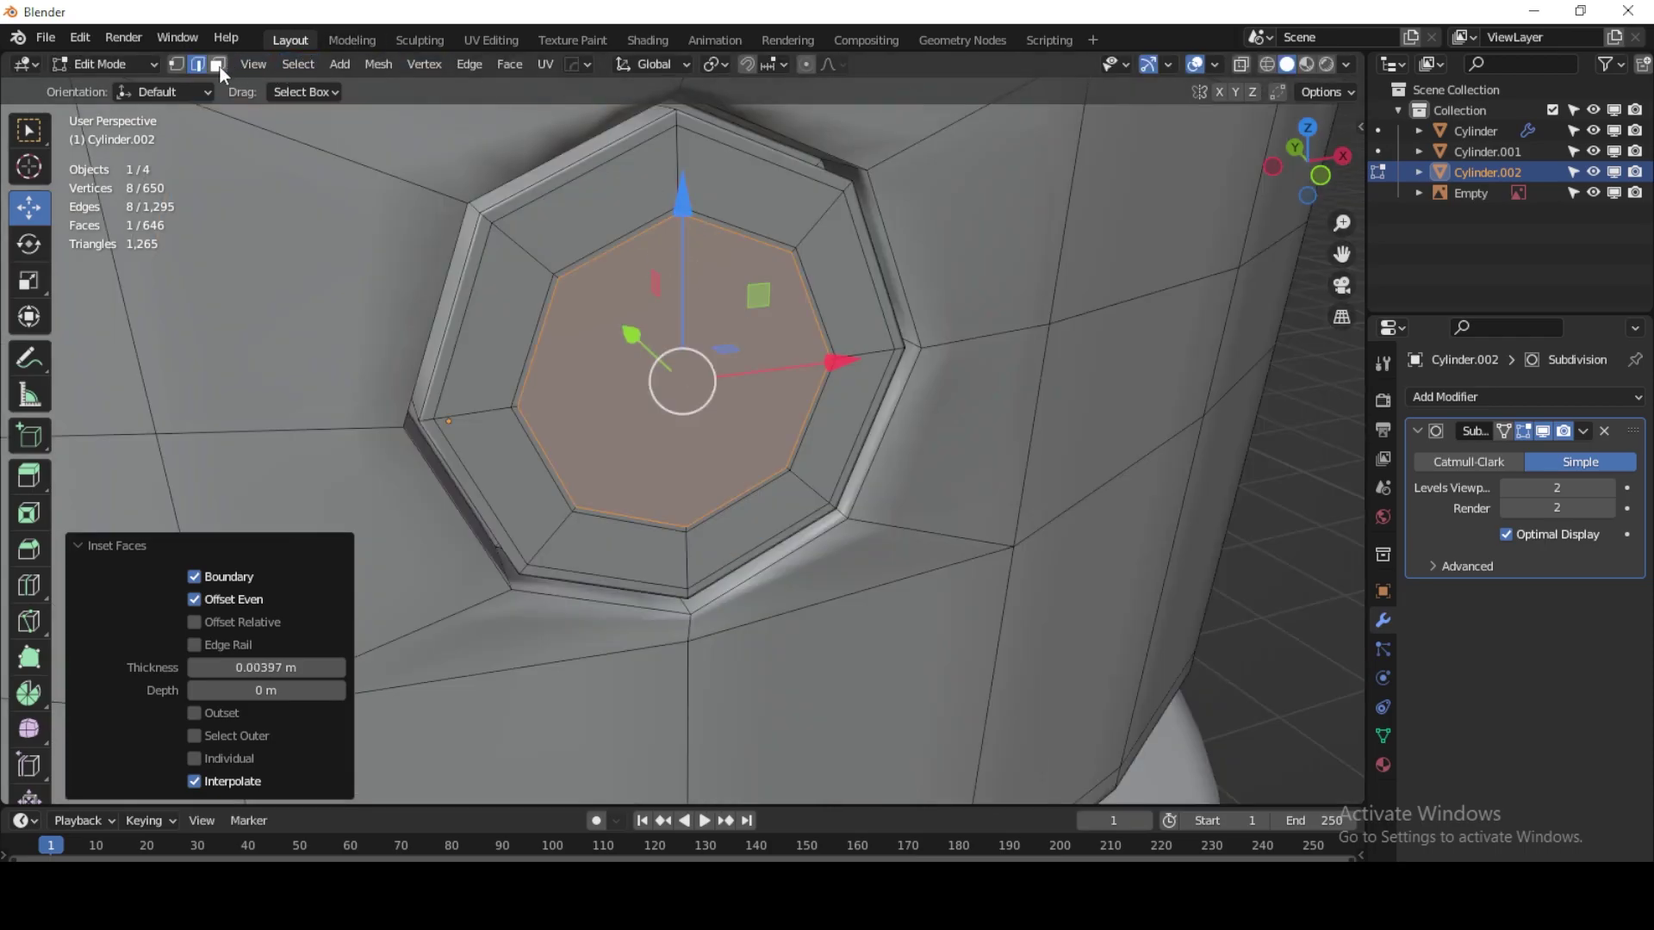
{"action": "left_click", "coordinate": [219, 66]}
{"action": "left_click", "coordinate": [697, 222], "text": "alt"}
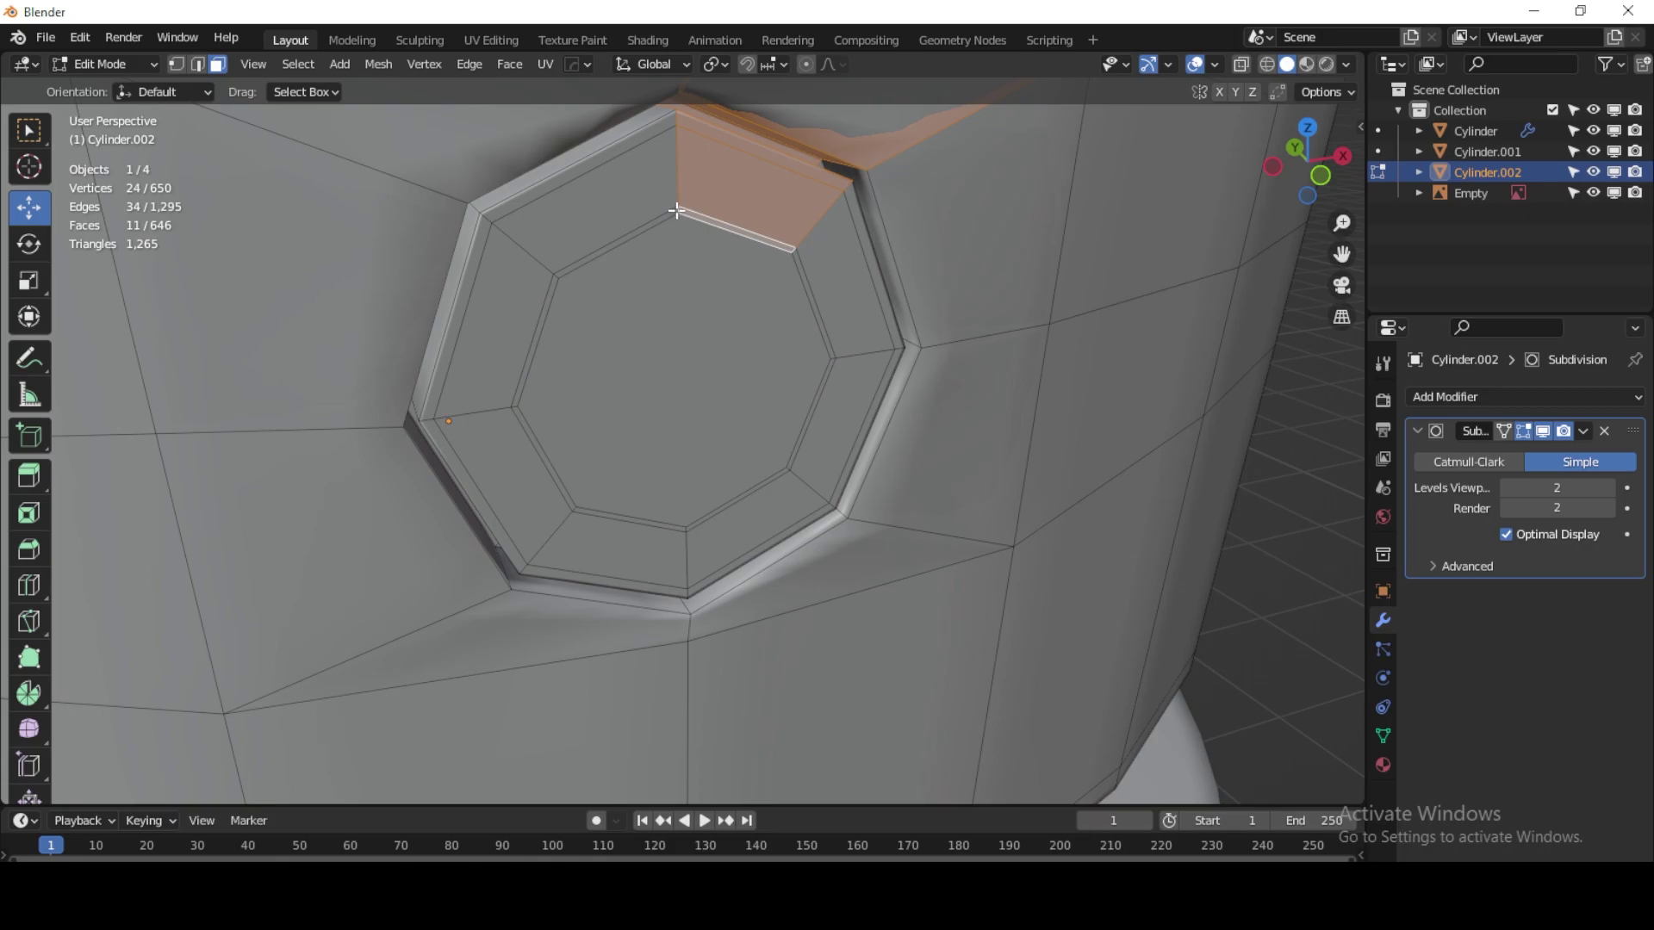
{"action": "left_click", "coordinate": [677, 210], "text": "alt"}
{"action": "key", "text": "e"}
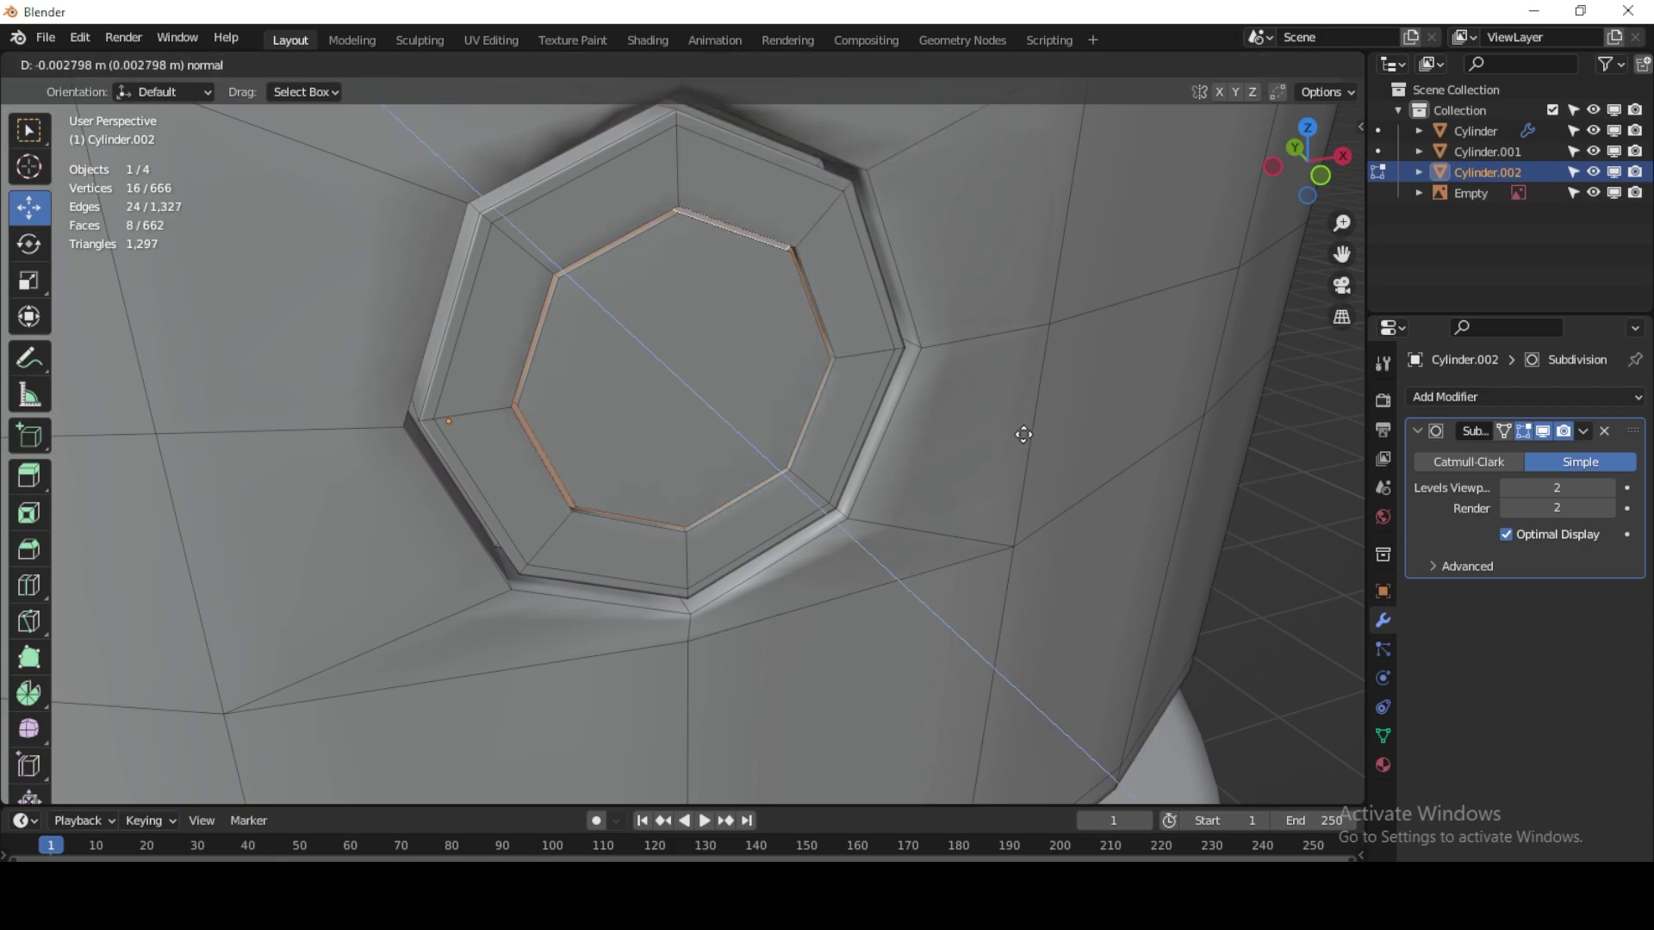
{"action": "left_click", "coordinate": [1023, 435]}
Step: Cut a new edge loop along the recess's inner rim
{"action": "scroll", "coordinate": [953, 281], "scroll_direction": "up", "scroll_amount": 5}
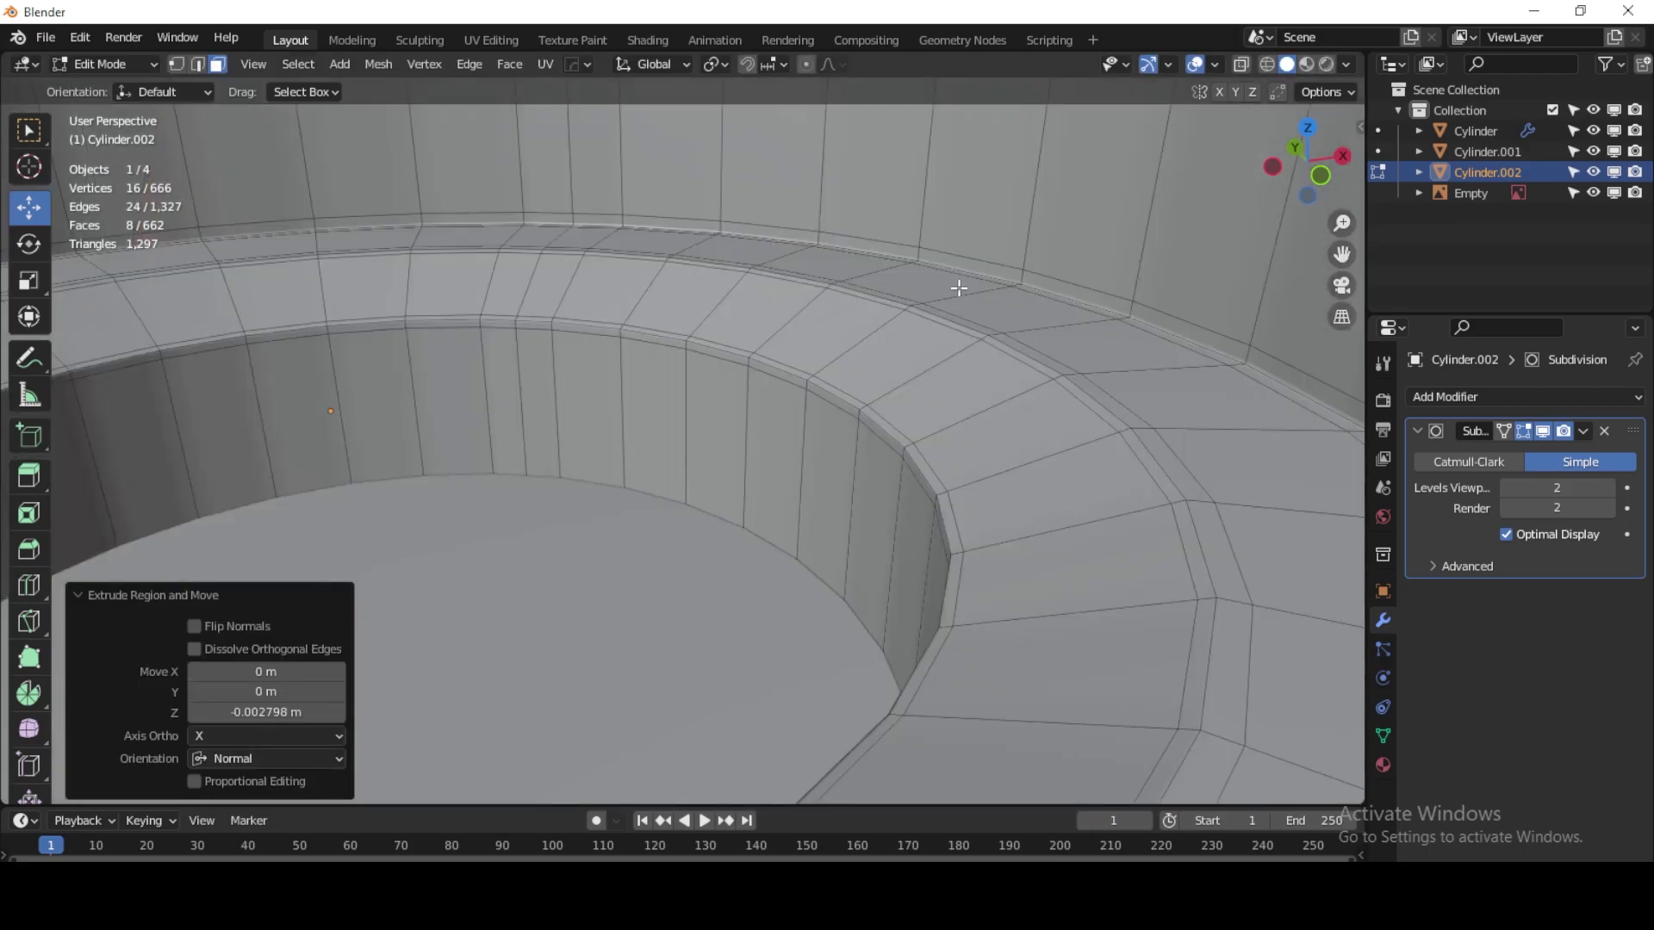
{"action": "scroll", "coordinate": [914, 318], "scroll_direction": "down", "scroll_amount": 2}
{"action": "middle_click_drag", "start_coordinate": [935, 303], "coordinate": [920, 324], "text": "shift"}
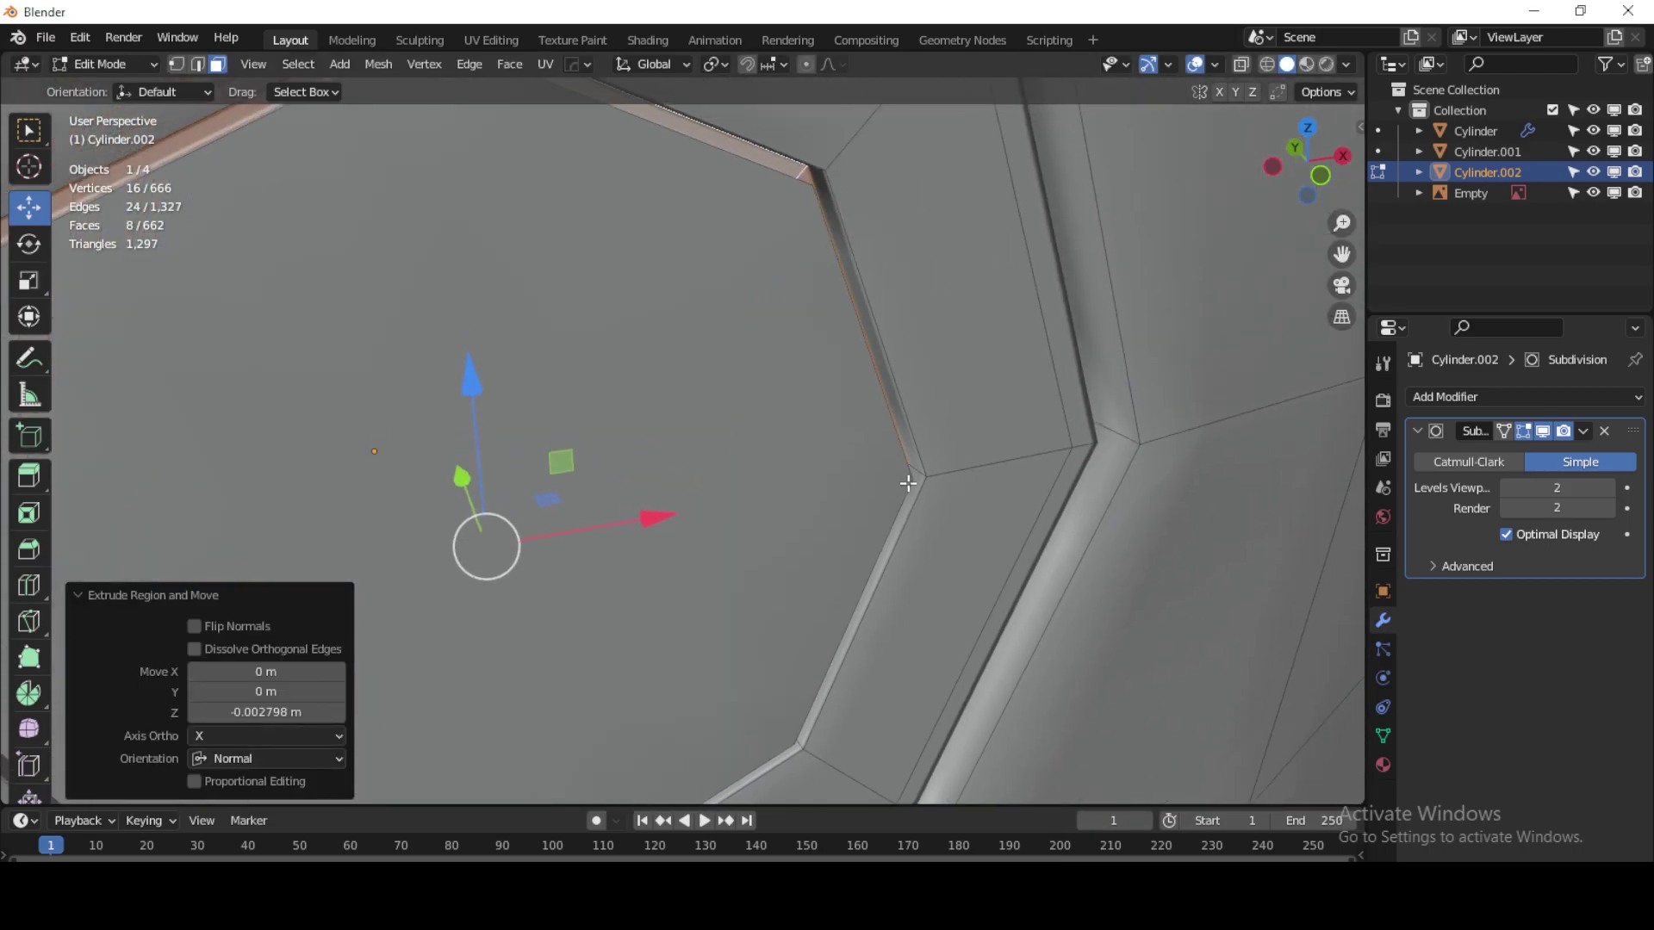
{"action": "key", "text": "ctrl+r"}
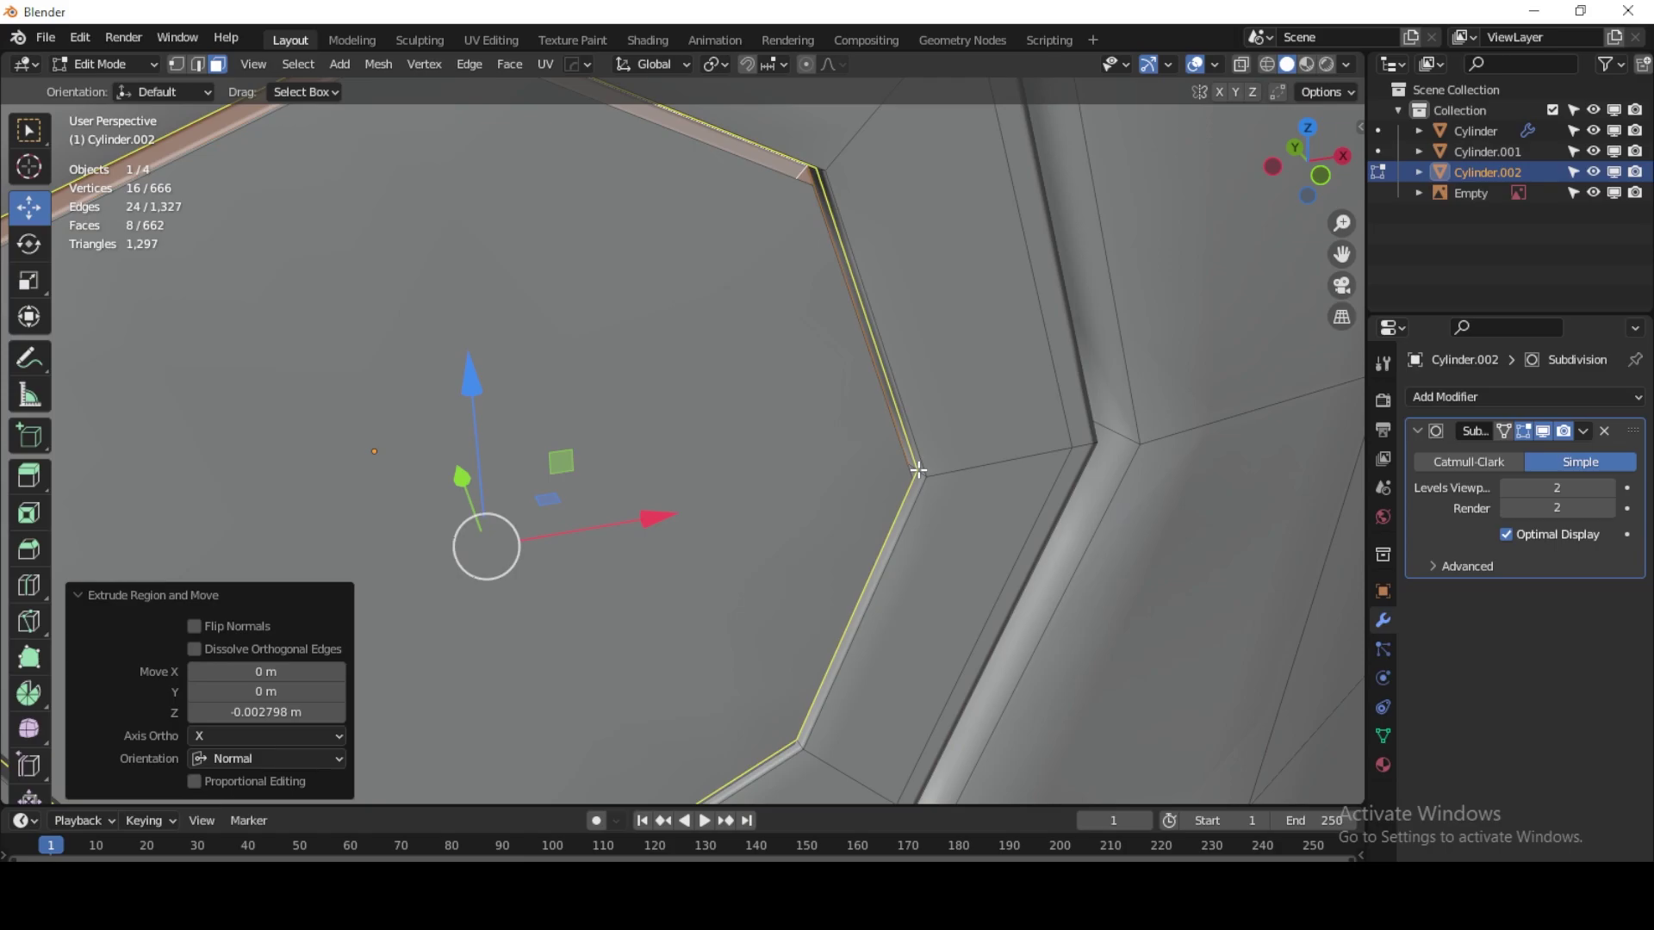
{"action": "left_click", "coordinate": [914, 473]}
Step: Bevel the inner rim loop into a narrow 0.00345 m strip
{"action": "right_click", "coordinate": [917, 470]}
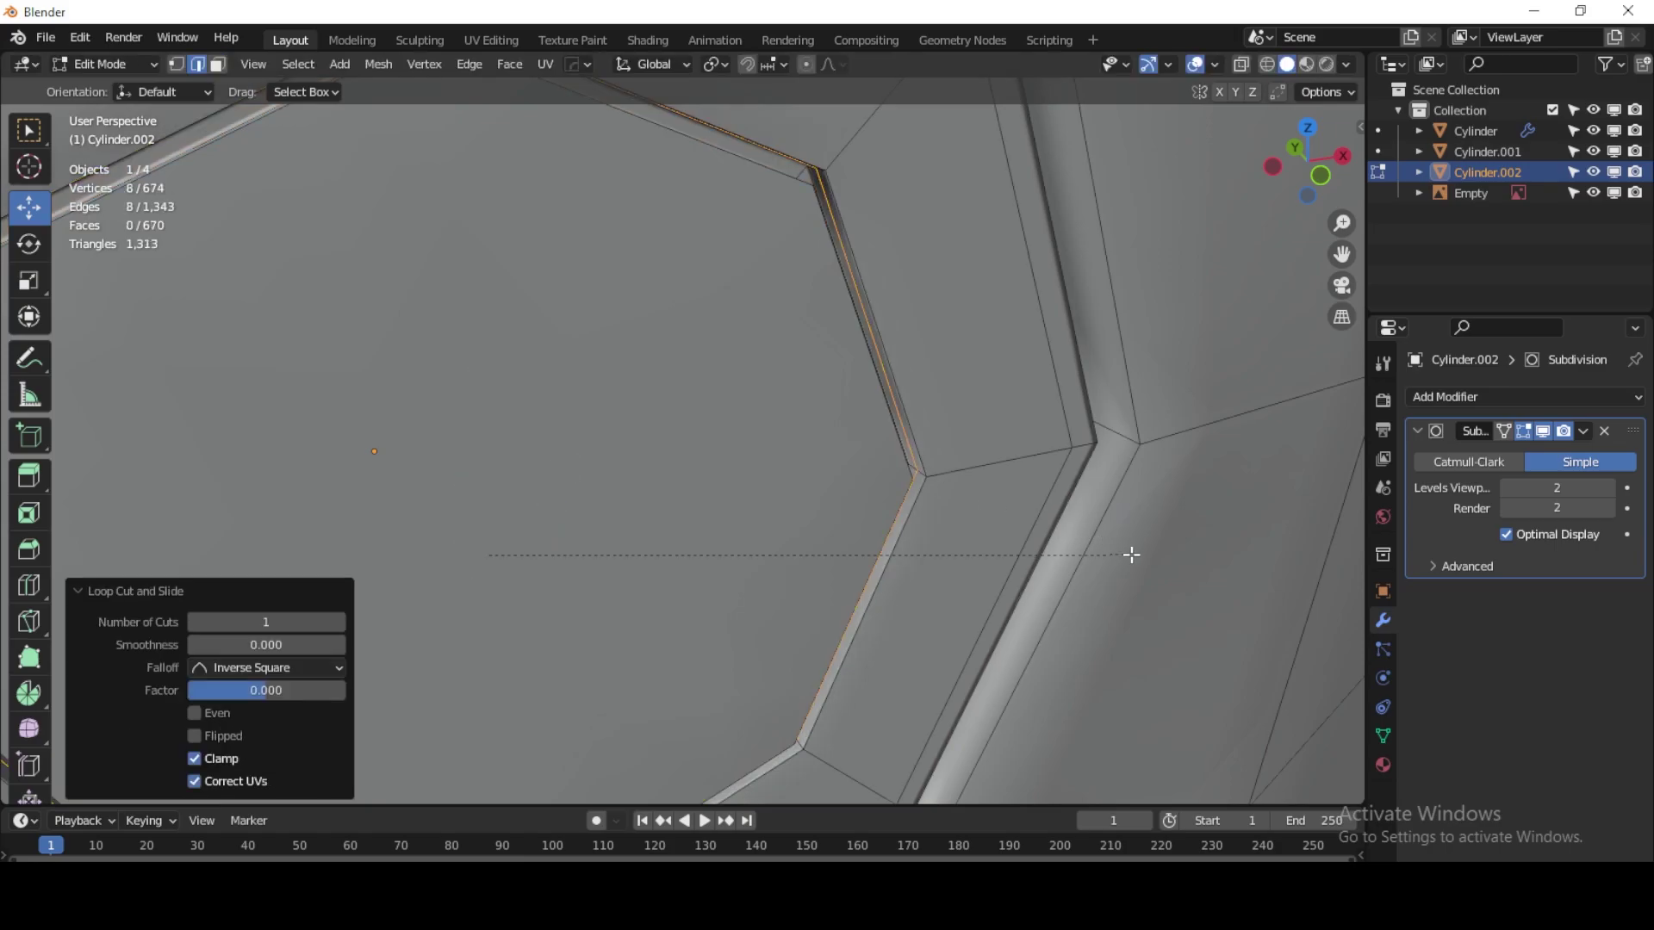
{"action": "key", "text": "e"}
{"action": "key", "text": "s"}
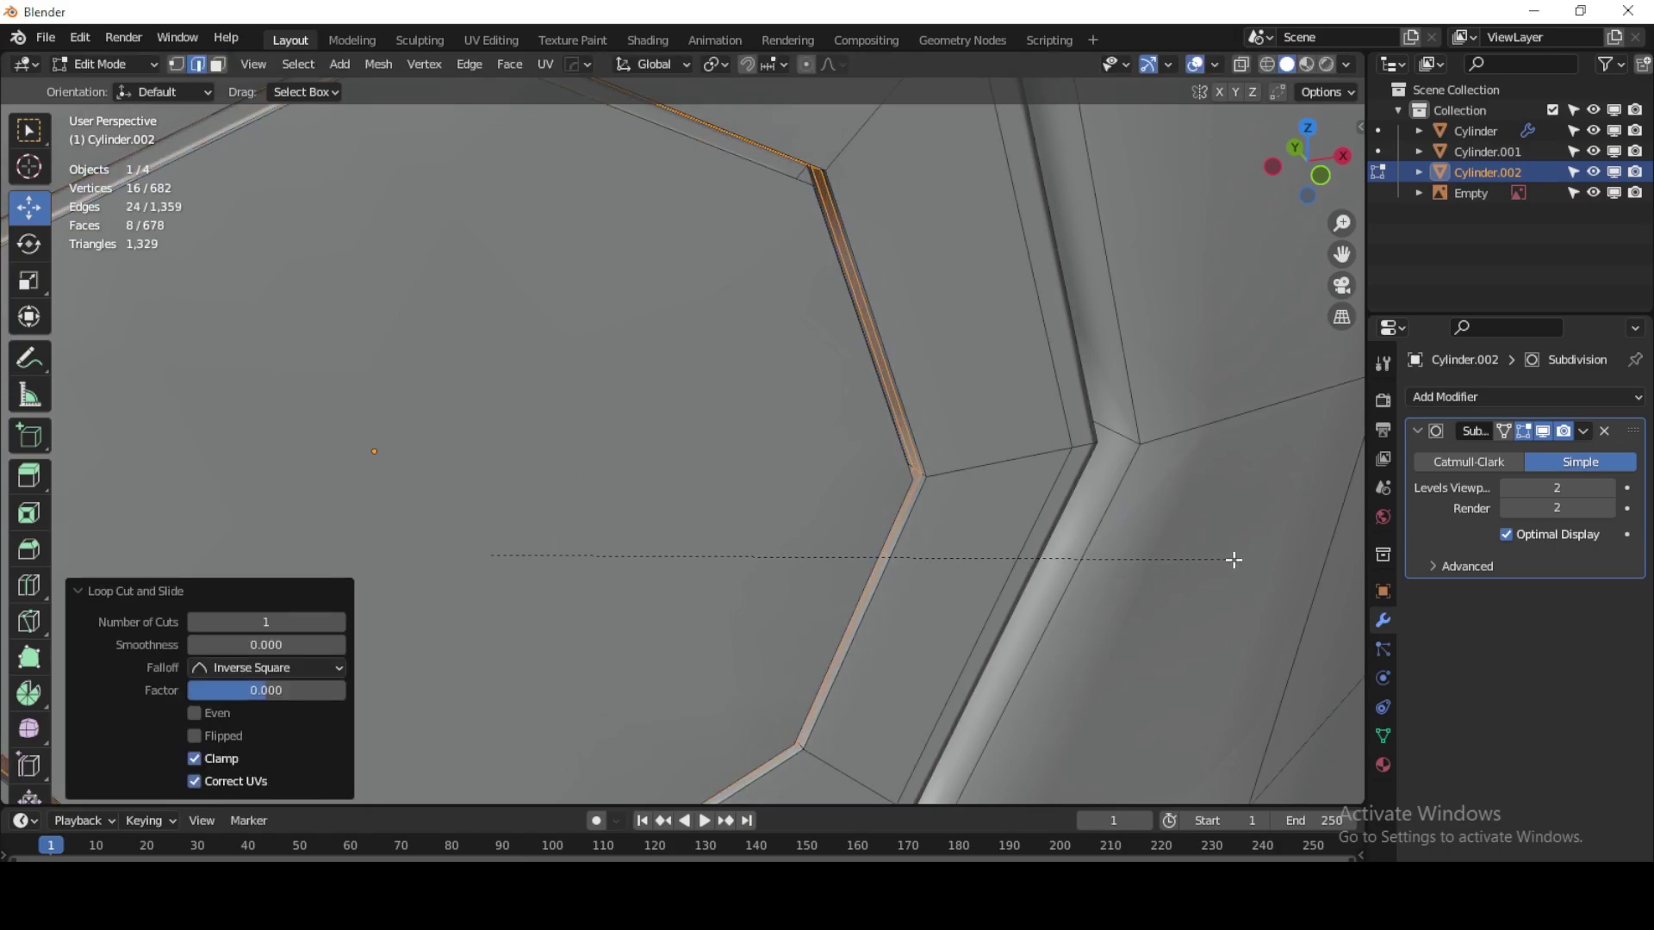
{"action": "left_click", "coordinate": [1282, 556]}
{"action": "key", "text": "ctrl+b"}
{"action": "left_click", "coordinate": [1062, 473]}
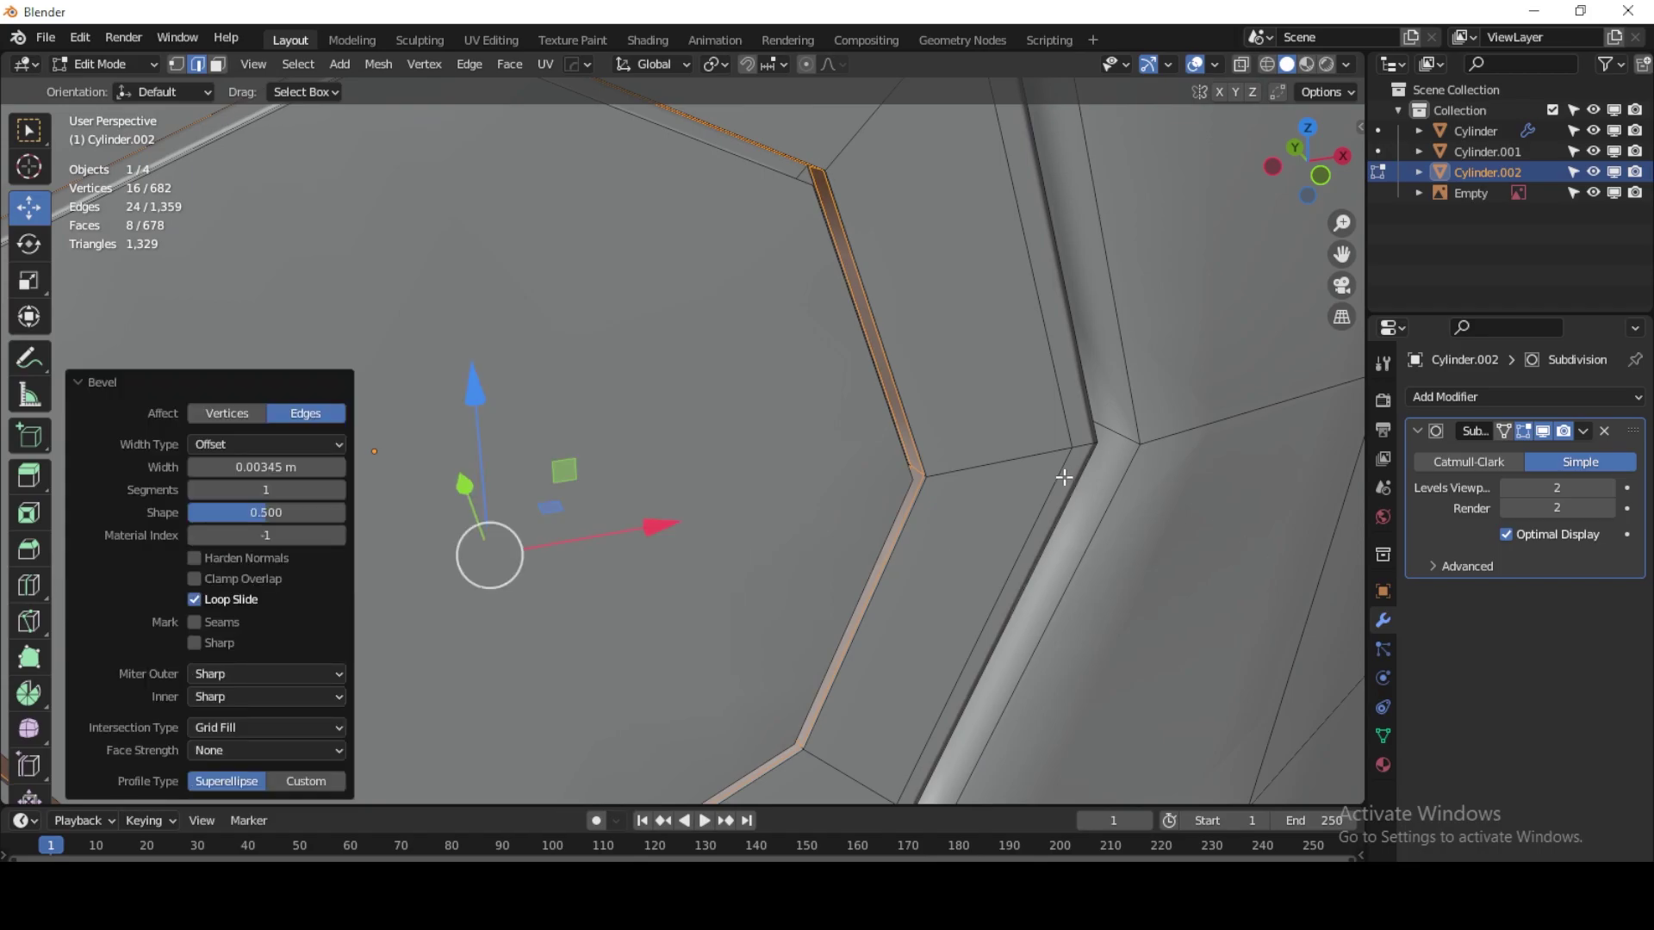
Step: Add a supporting edge loop slid to factor 0.948 beside the bevelled rim
{"action": "key", "text": "ctrl+r"}
{"action": "left_click", "coordinate": [991, 463]}
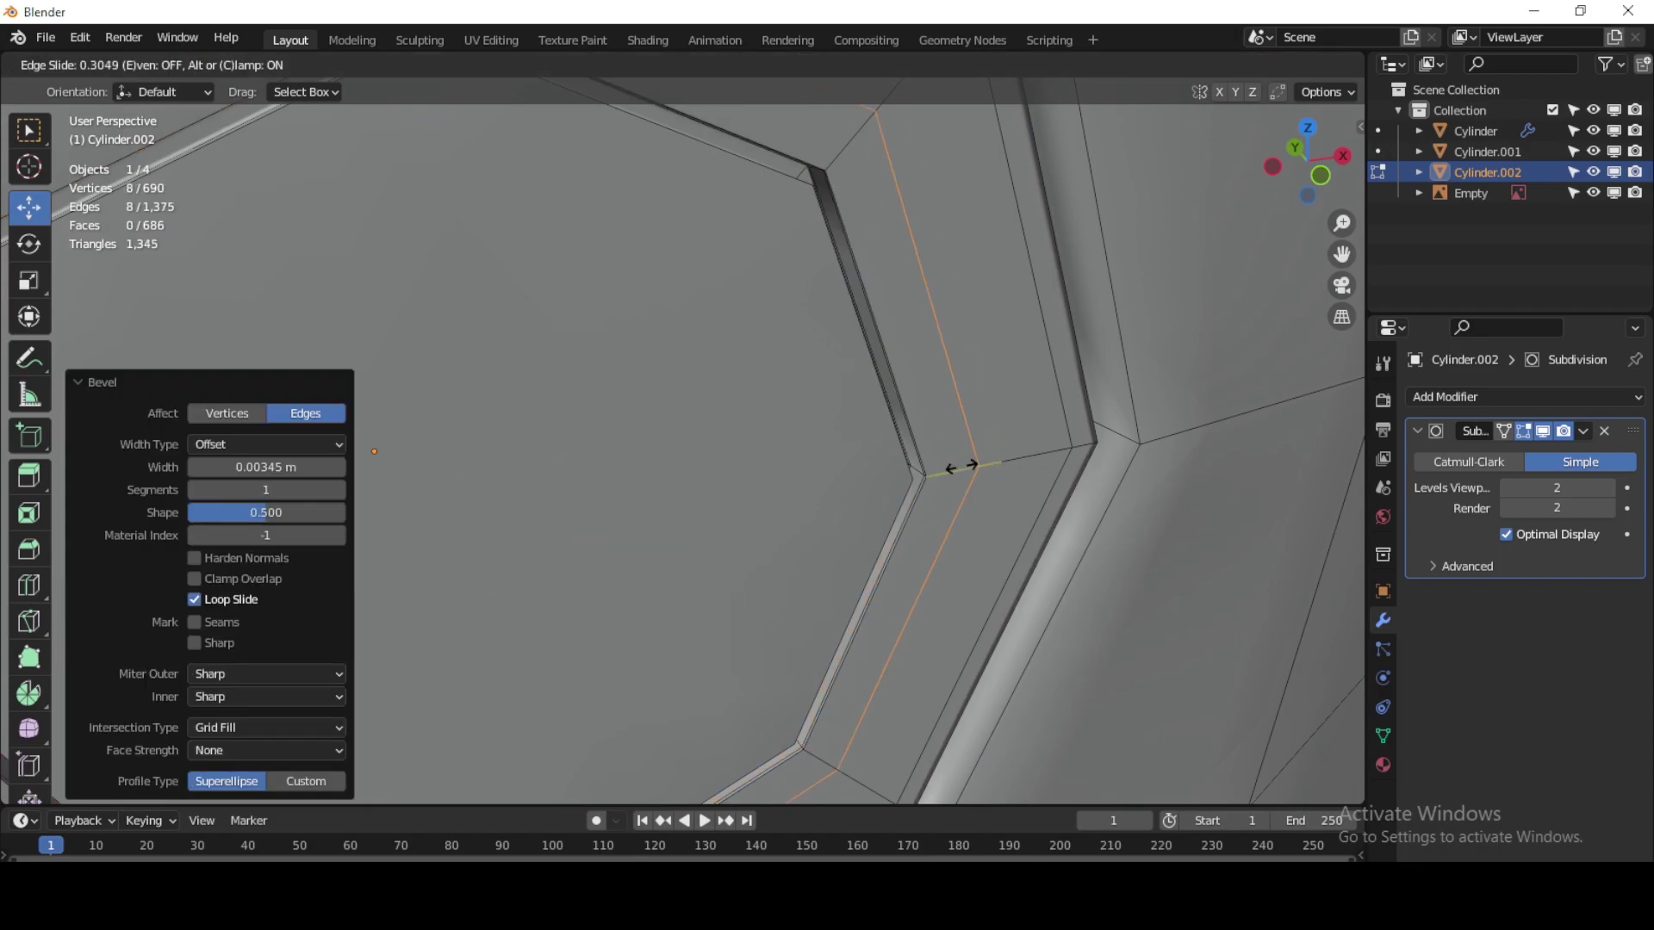
{"action": "left_click", "coordinate": [919, 468]}
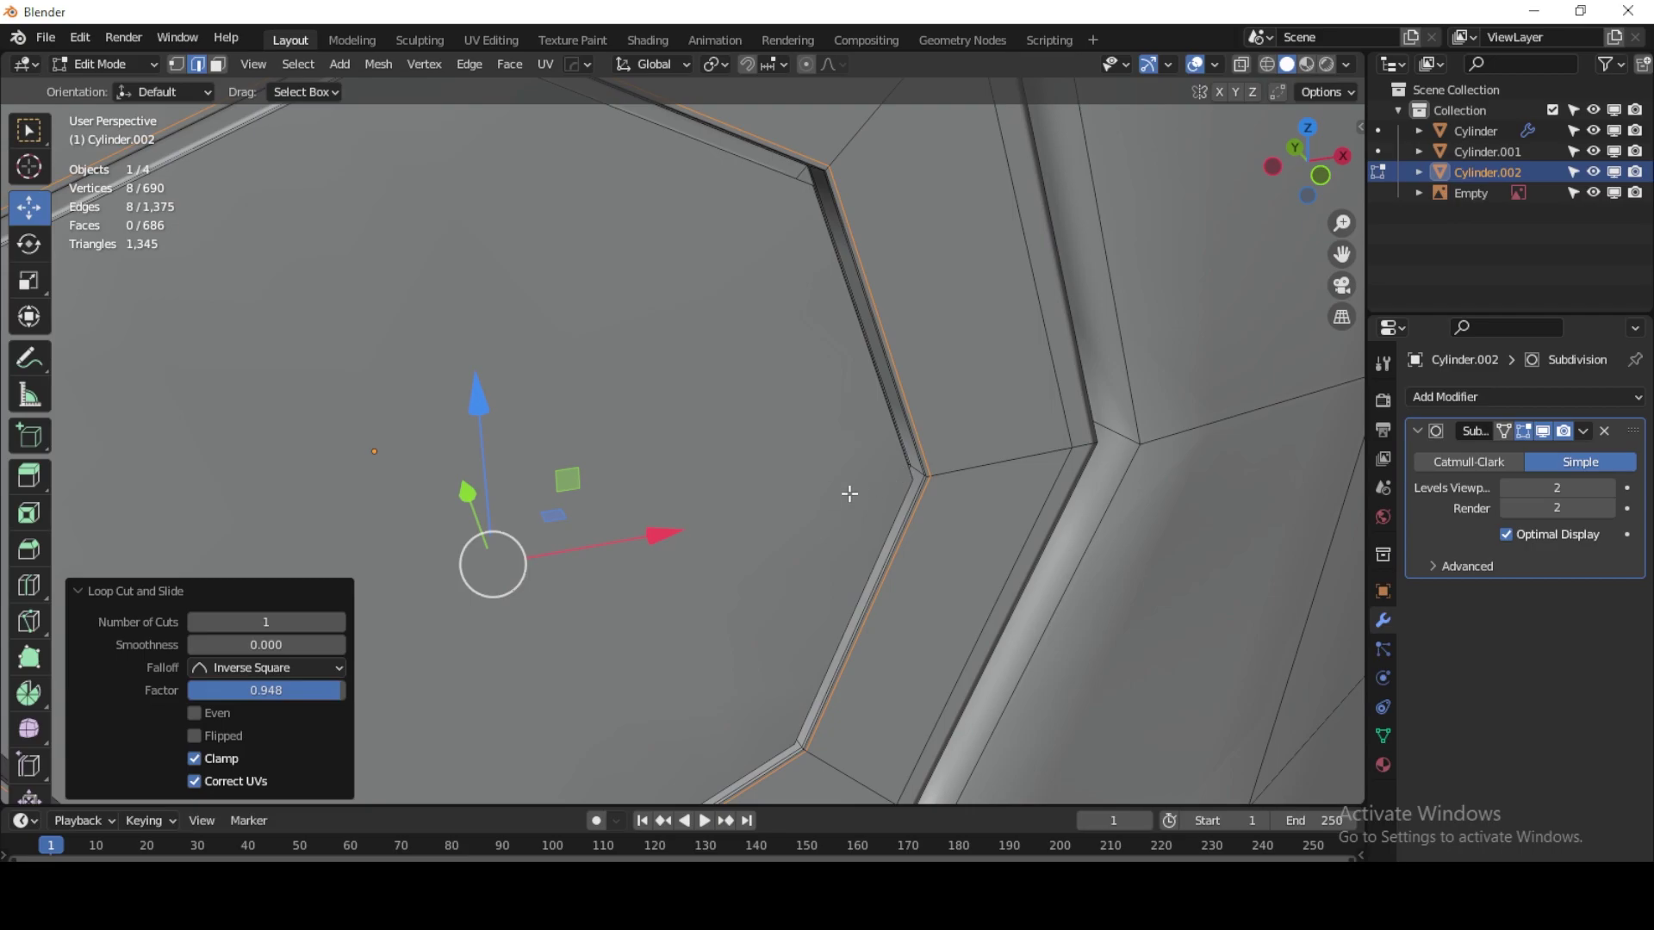
{"action": "scroll", "coordinate": [722, 435], "scroll_direction": "down", "scroll_amount": 5}
{"action": "scroll", "coordinate": [722, 435], "scroll_direction": "up", "scroll_amount": 4}
{"action": "scroll", "coordinate": [717, 437], "scroll_direction": "down", "scroll_amount": 3}
{"action": "scroll", "coordinate": [685, 345], "scroll_direction": "up", "scroll_amount": 5}
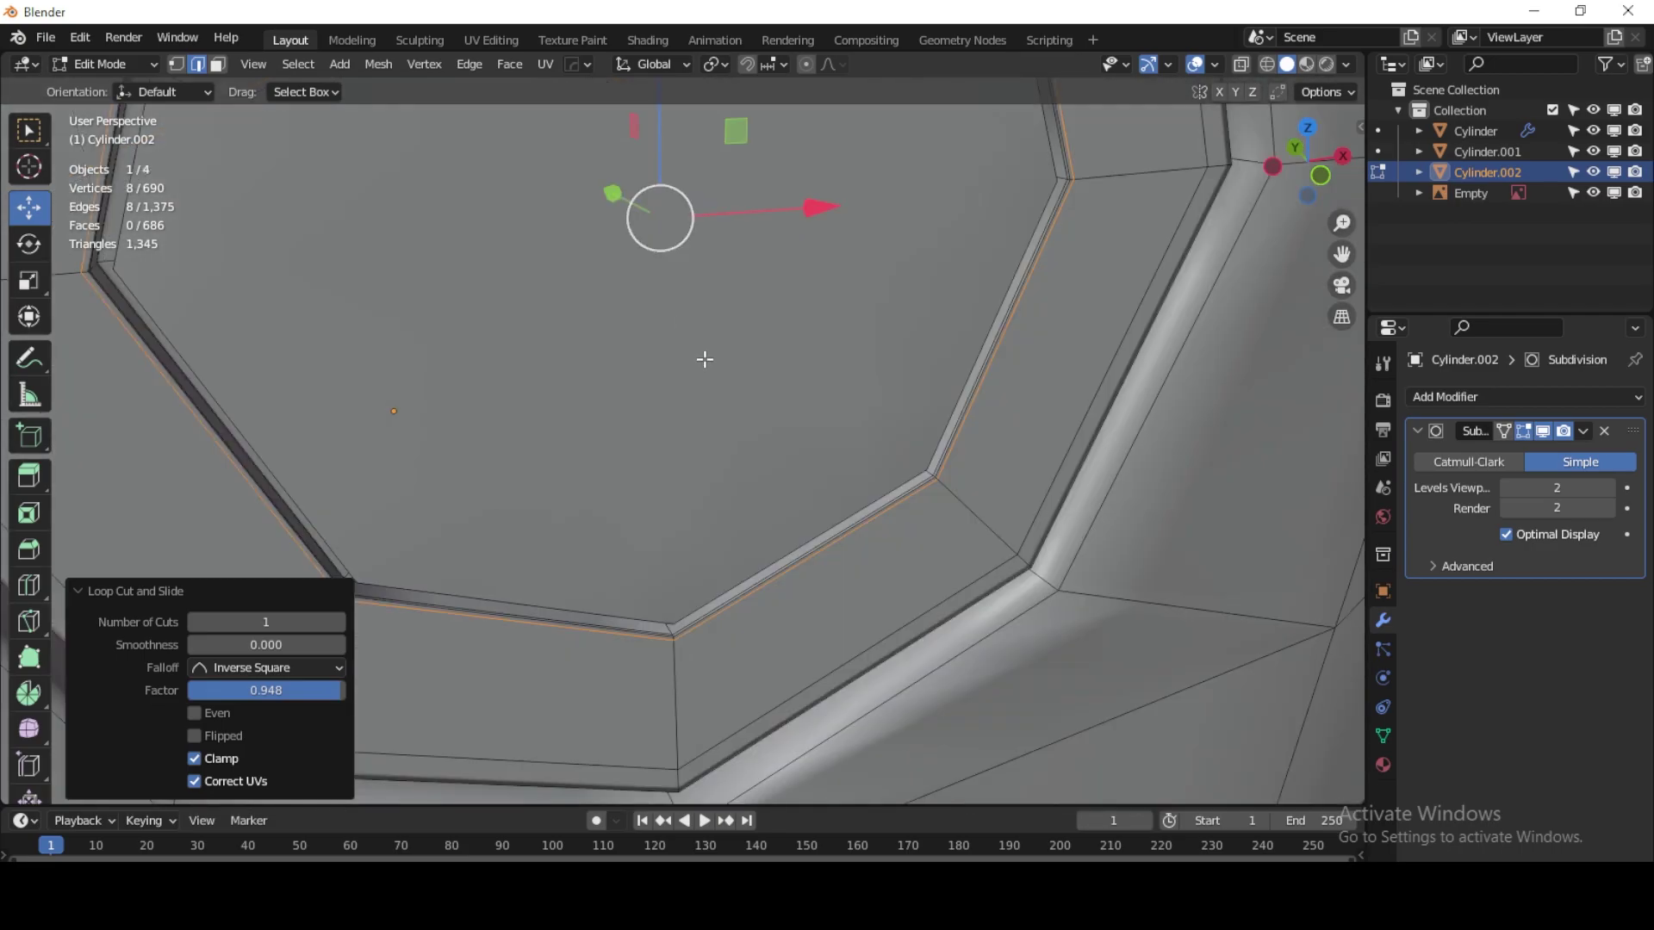
{"action": "scroll", "coordinate": [702, 362], "scroll_direction": "down", "scroll_amount": 2}
{"action": "scroll", "coordinate": [719, 397], "scroll_direction": "down", "scroll_amount": 1}
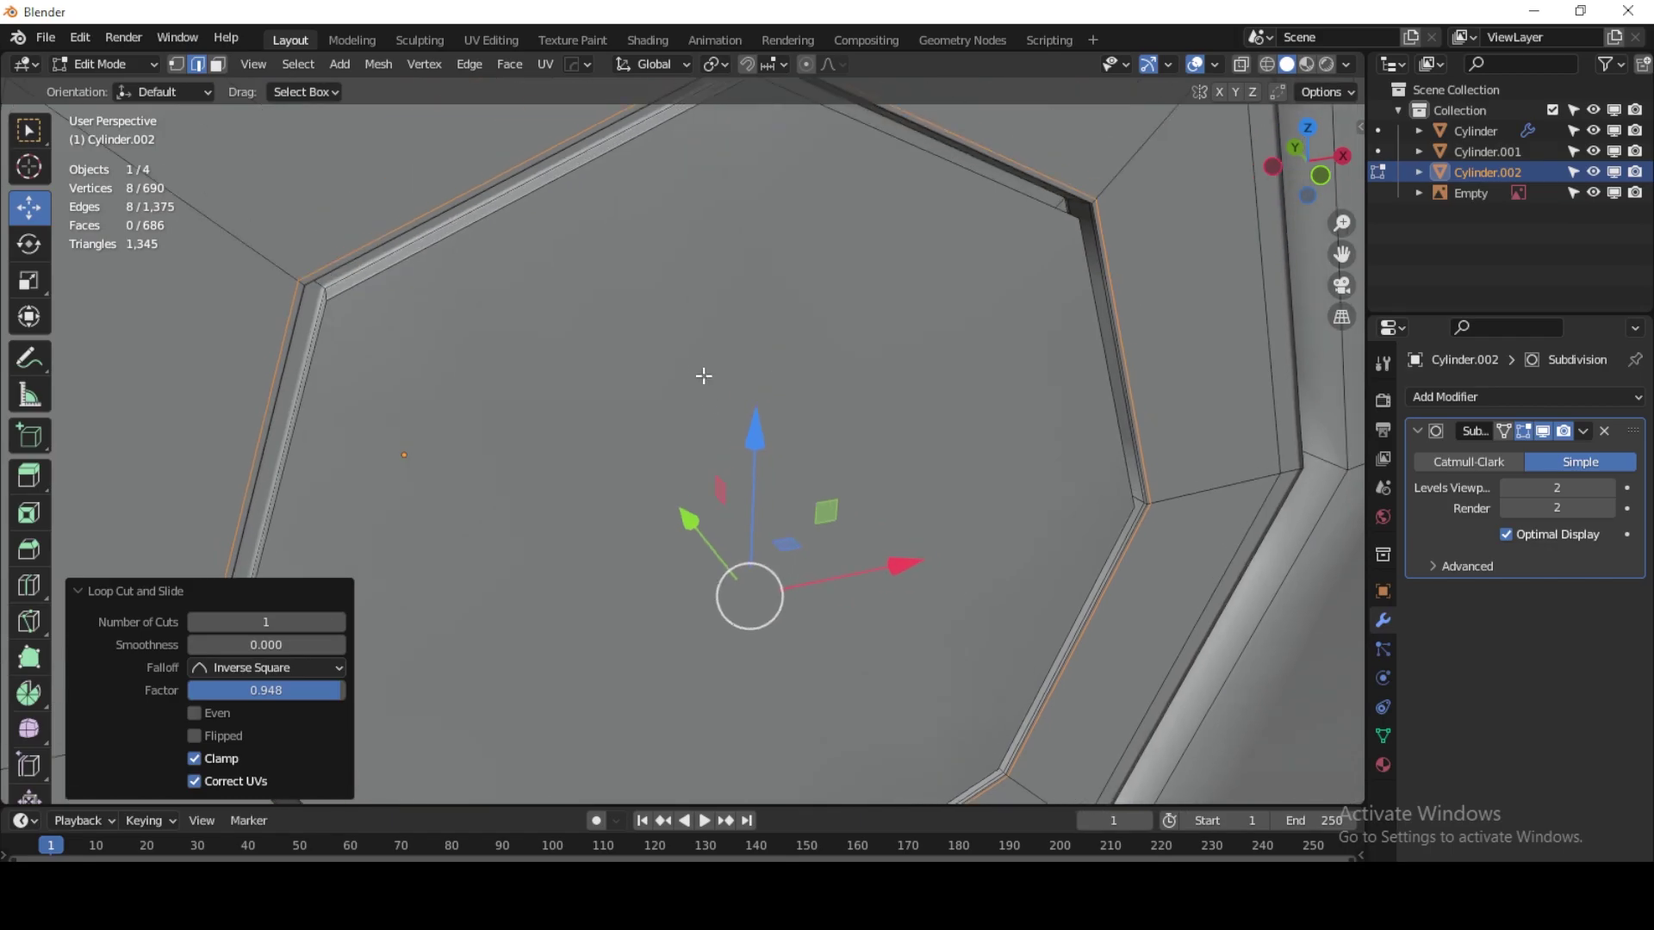
{"action": "scroll", "coordinate": [702, 373], "scroll_direction": "down", "scroll_amount": 3}
{"action": "left_click", "coordinate": [220, 65]}
Step: Inset the recess's centre face
{"action": "left_click", "coordinate": [683, 399]}
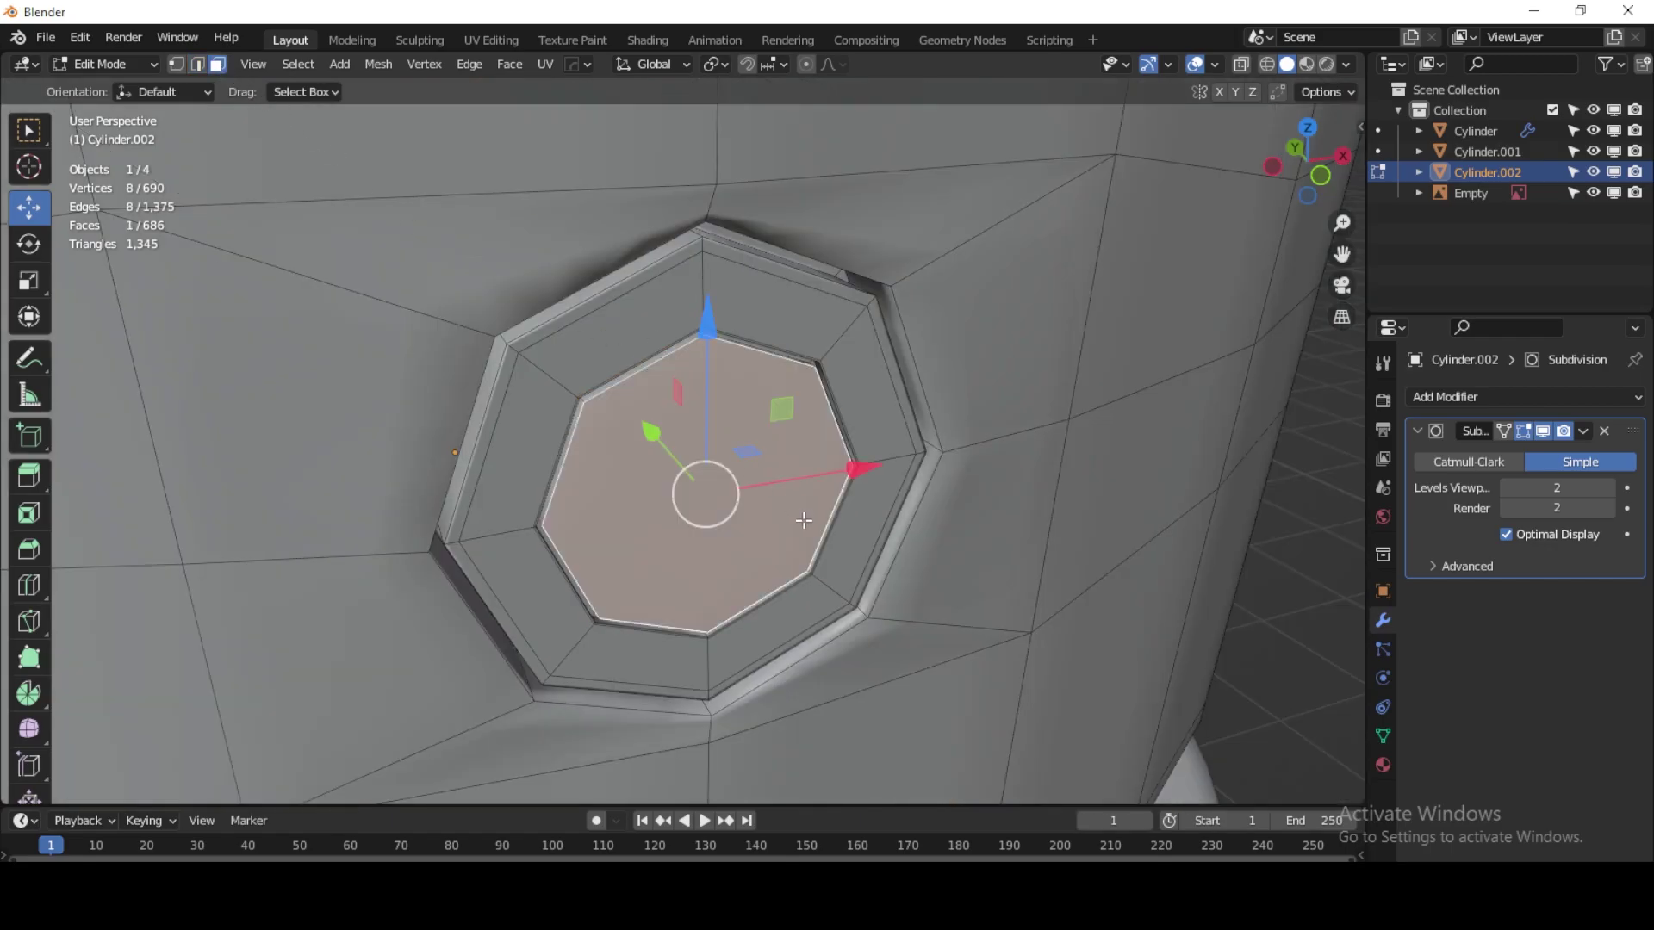
{"action": "key", "text": "i"}
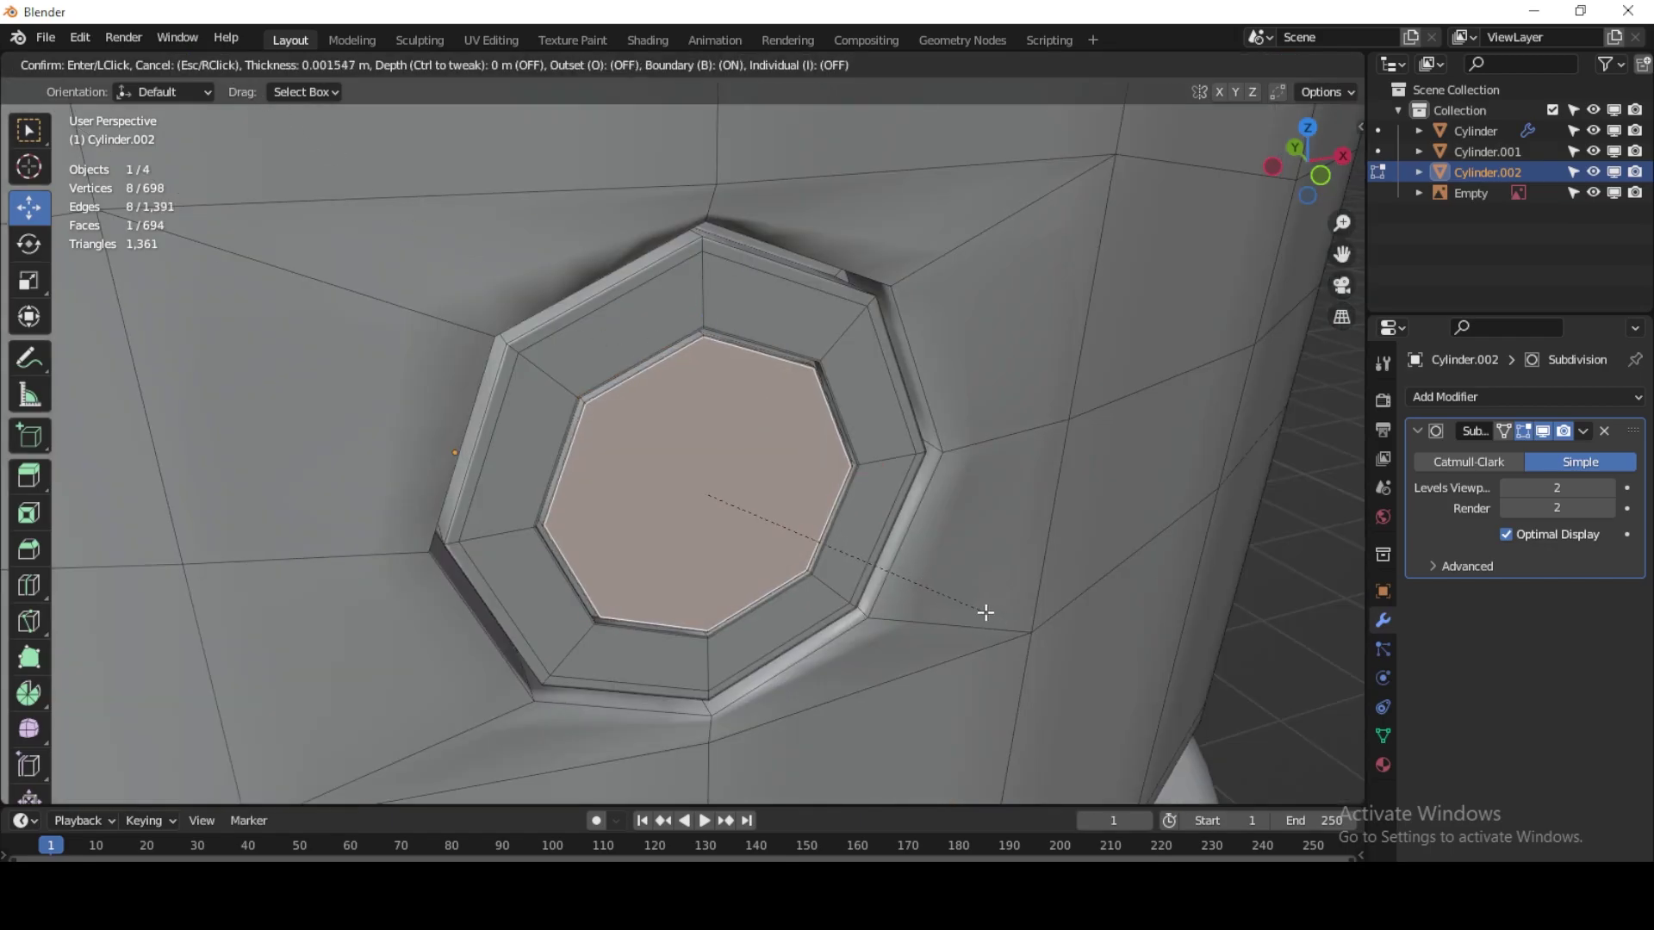
{"action": "left_click", "coordinate": [981, 608]}
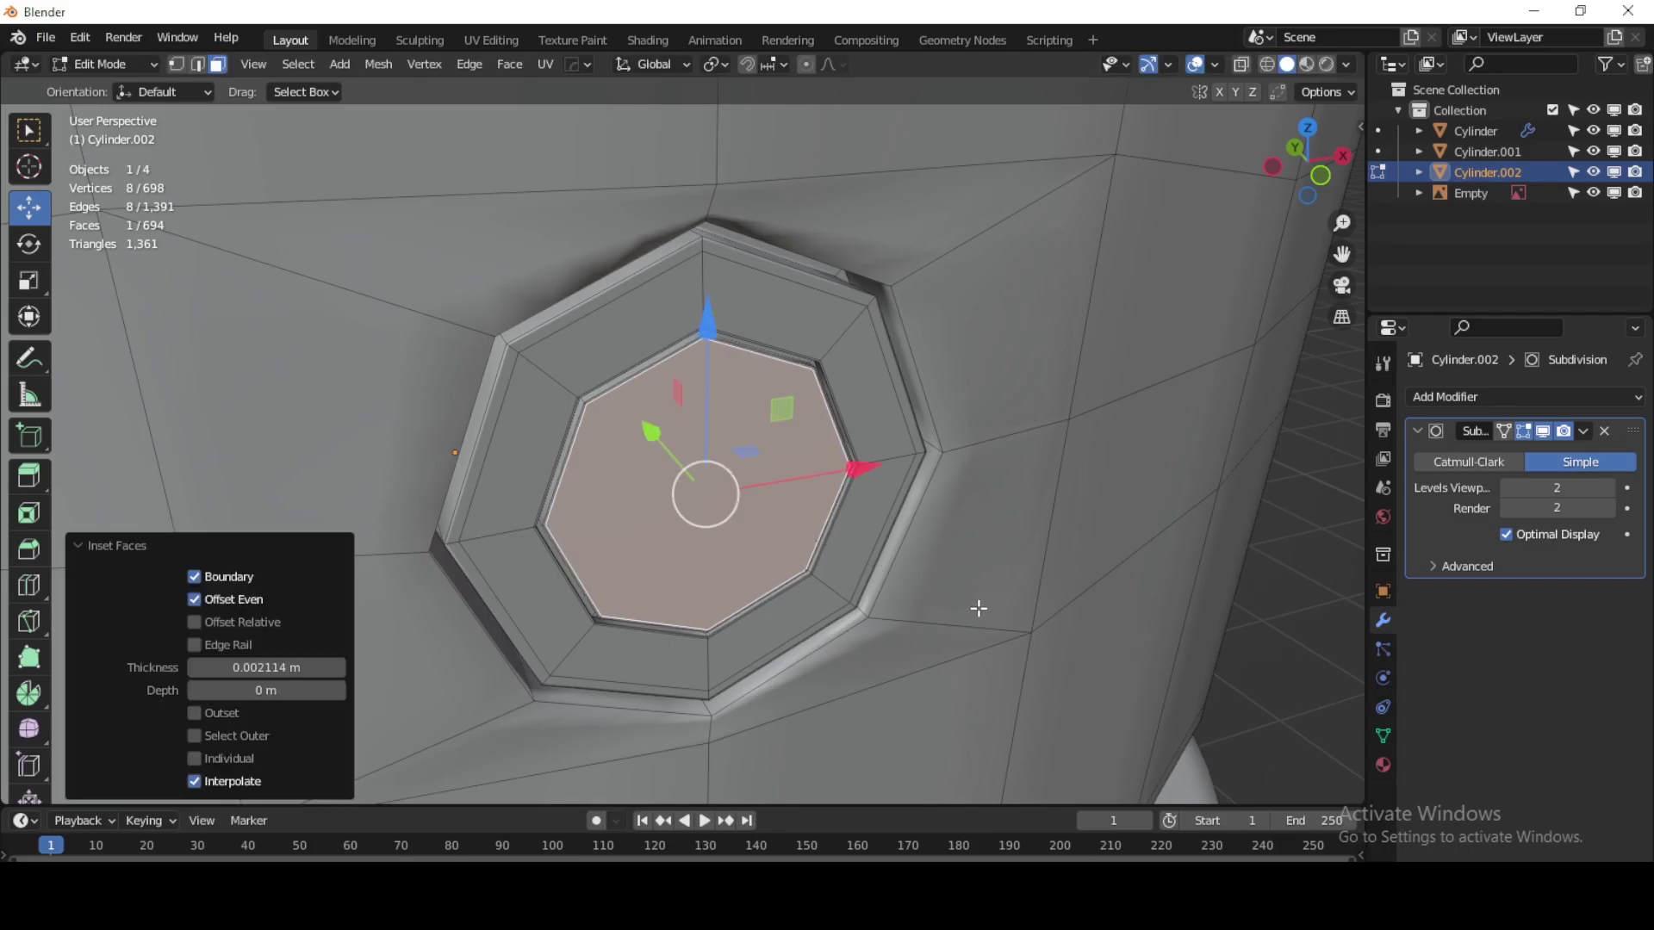
{"action": "scroll", "coordinate": [939, 452], "scroll_direction": "up", "scroll_amount": 6}
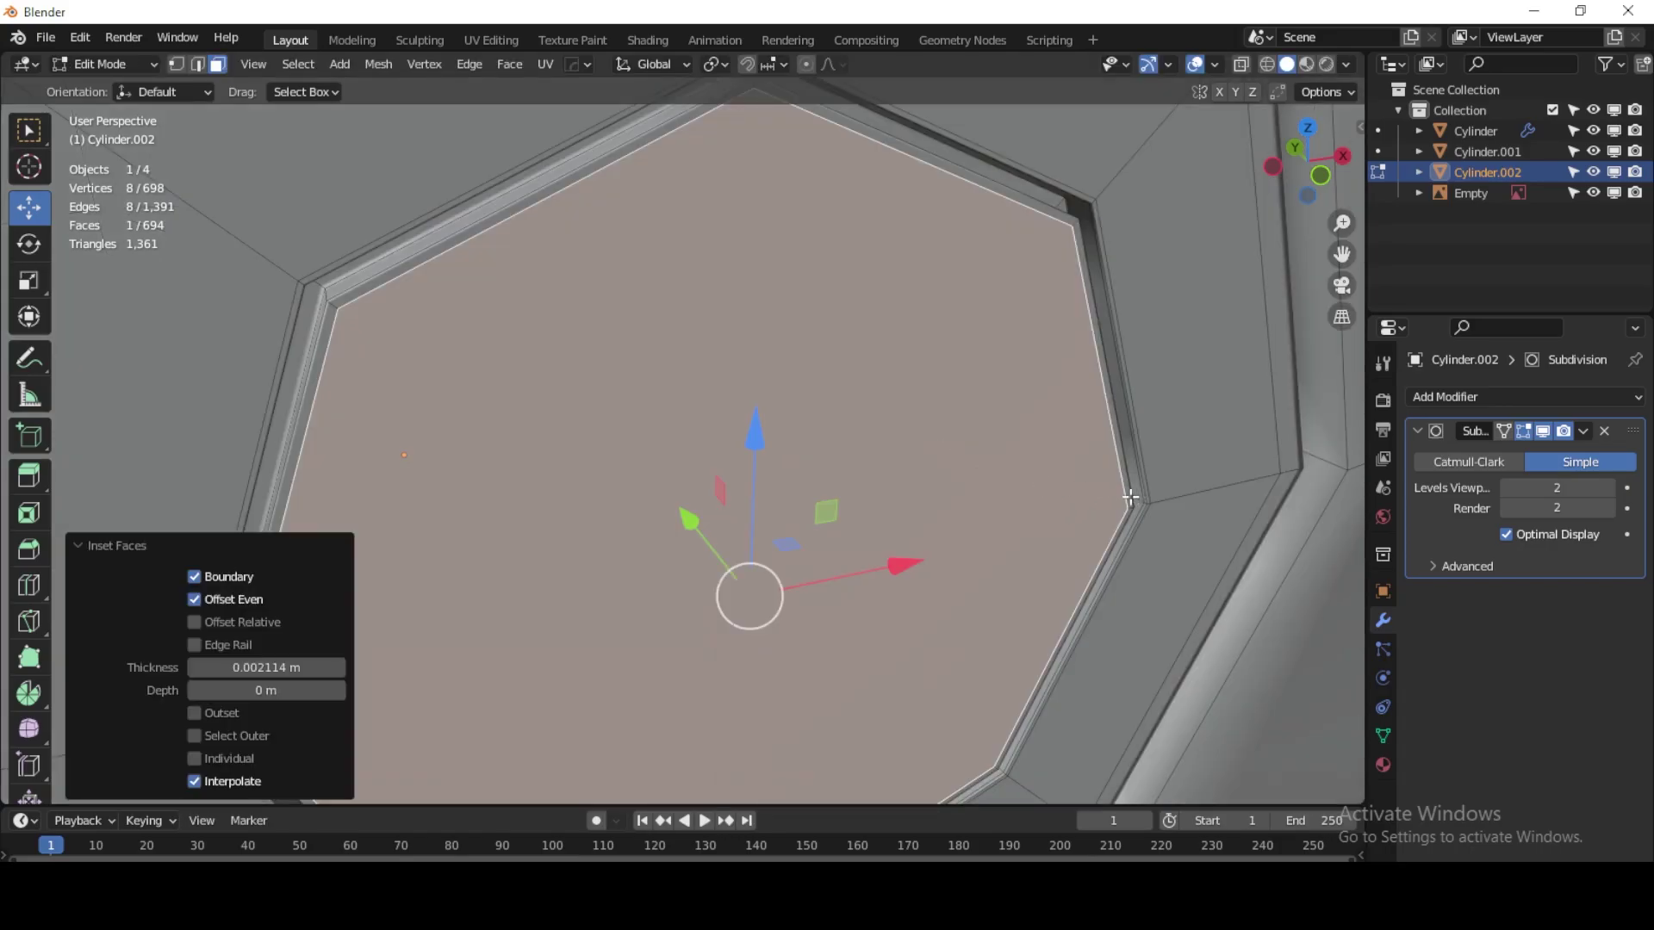
{"action": "middle_click_drag", "start_coordinate": [1137, 497], "coordinate": [810, 487], "text": "shift"}
Step: Cut a loop on the outer rim and bevel it 0.0275 m
{"action": "key", "text": "ctrl+r"}
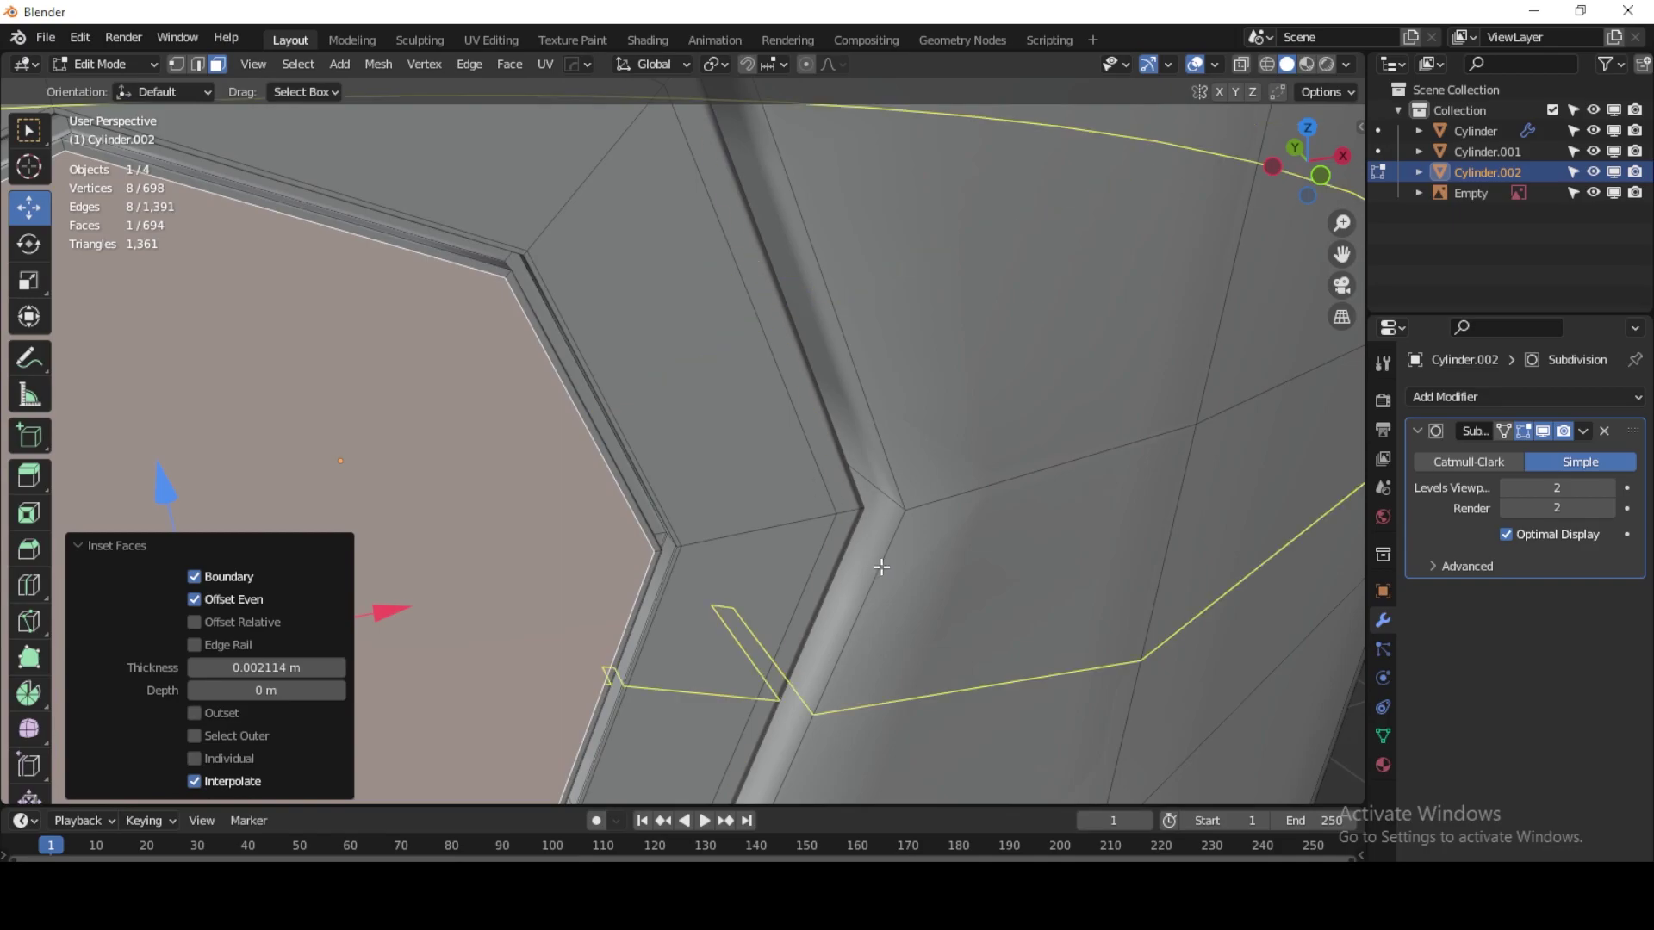
{"action": "left_click", "coordinate": [876, 484]}
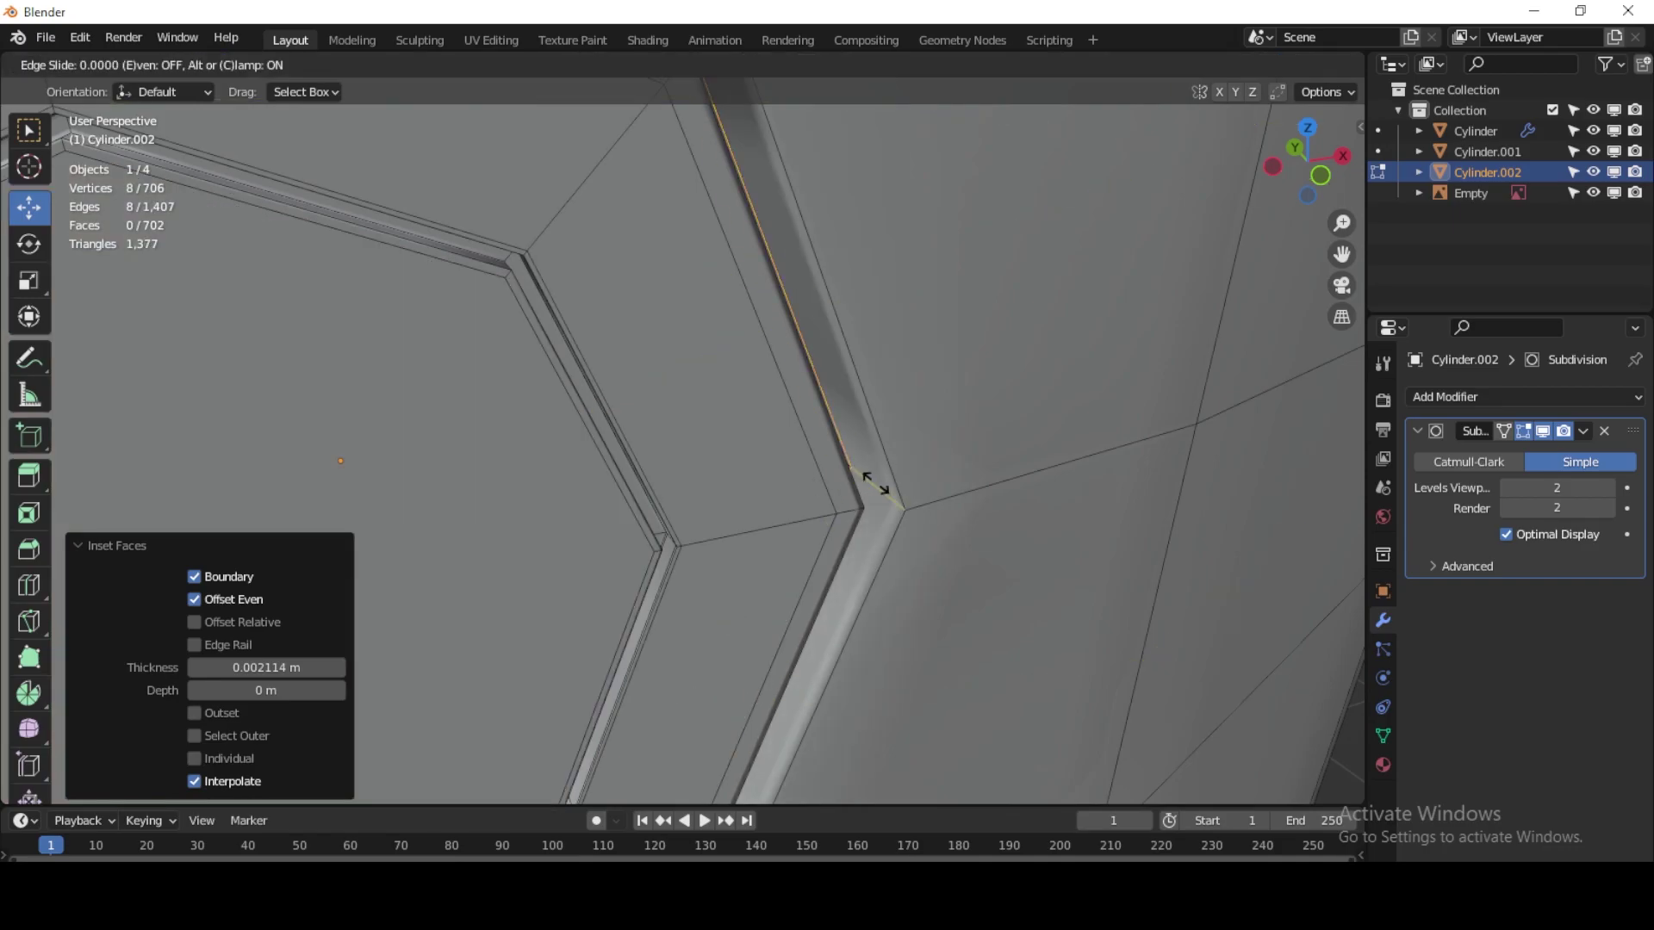
{"action": "right_click", "coordinate": [876, 484]}
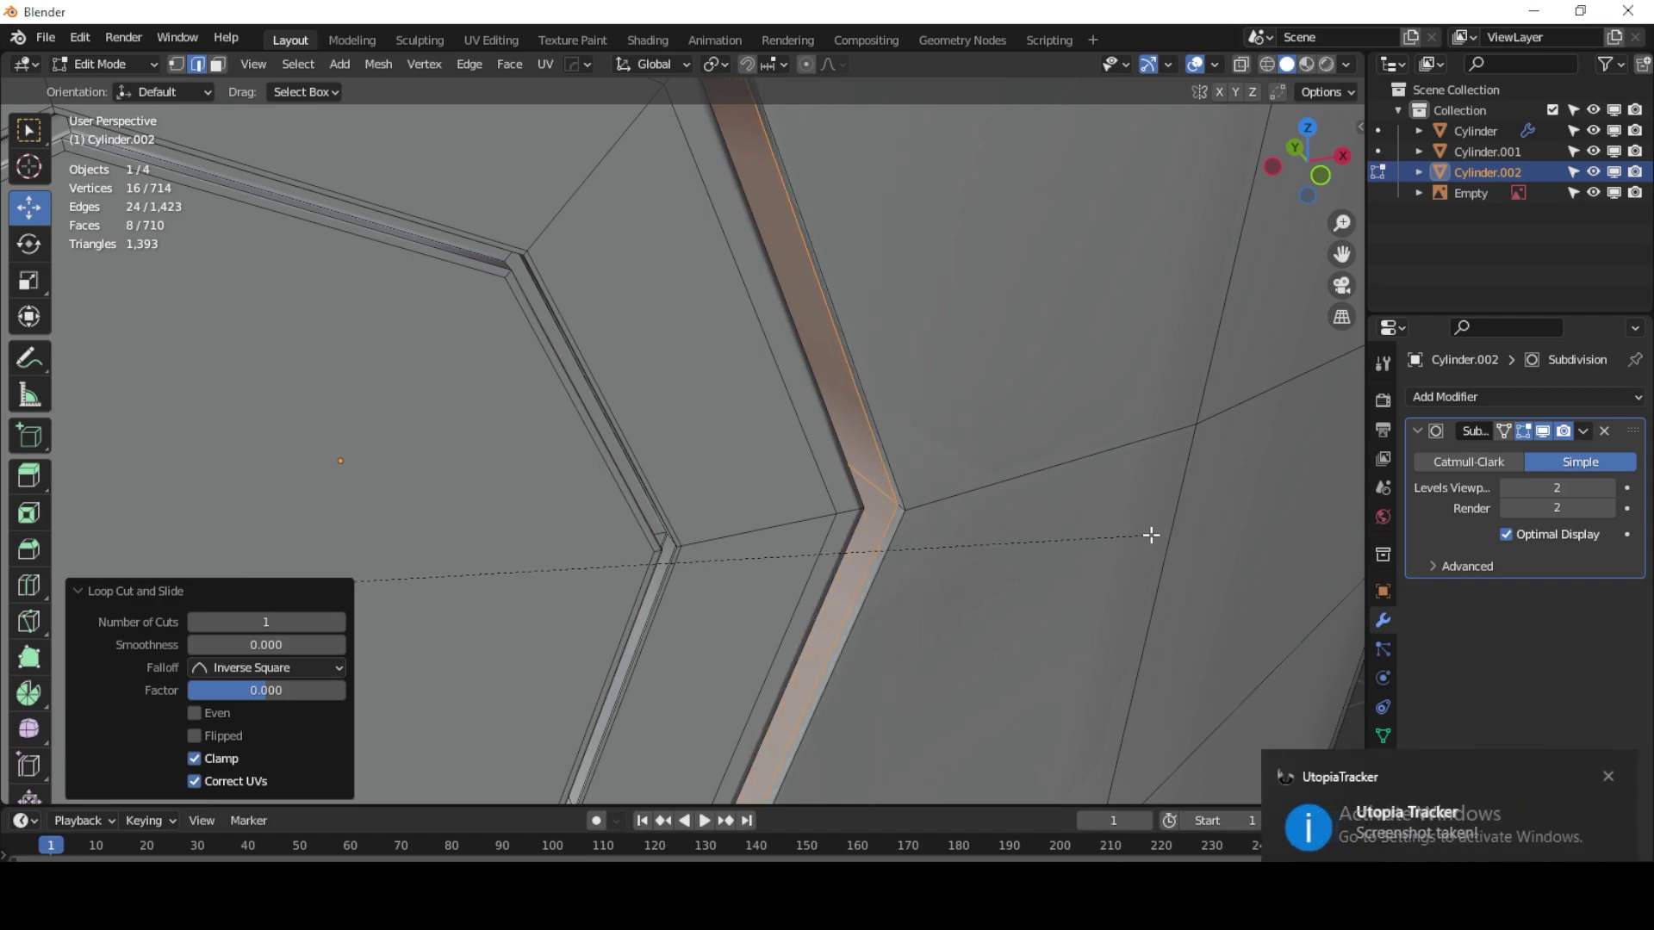
{"action": "left_click", "coordinate": [1052, 546]}
{"action": "scroll", "coordinate": [861, 509], "scroll_direction": "down", "scroll_amount": 5}
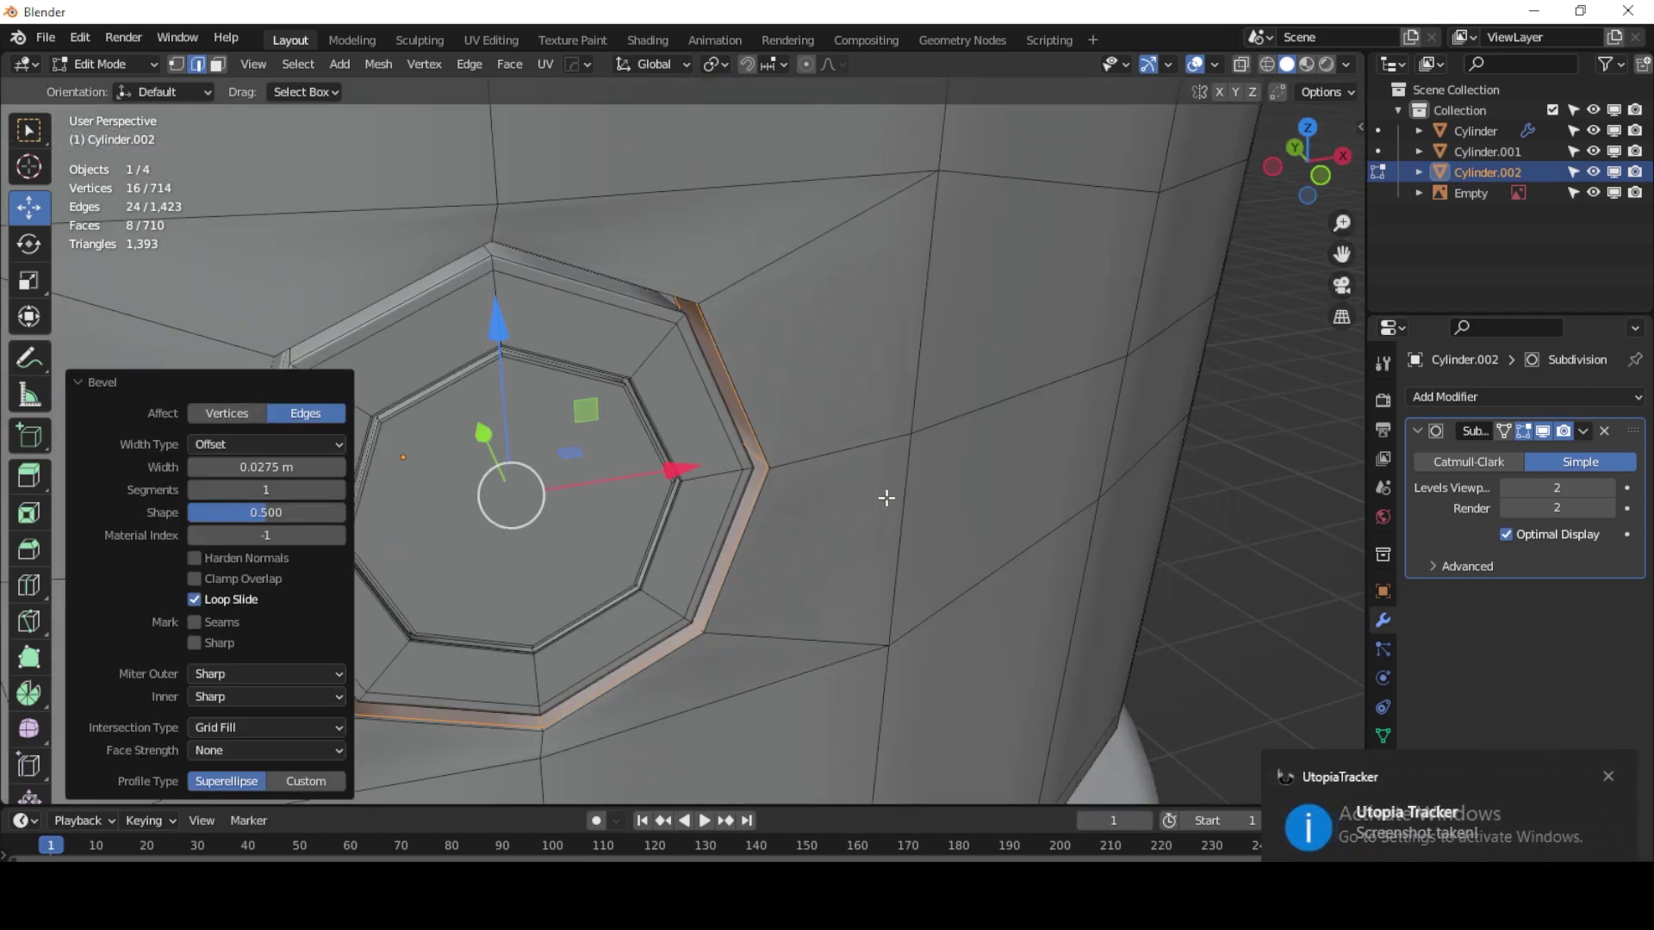
{"action": "scroll", "coordinate": [595, 336], "scroll_direction": "up", "scroll_amount": 2}
Step: Cut a loop along the top bevel, bevel it 0.0241 m wide, and frame the cap
{"action": "scroll", "coordinate": [655, 293], "scroll_direction": "up", "scroll_amount": 1}
{"action": "scroll", "coordinate": [643, 277], "scroll_direction": "up", "scroll_amount": 1}
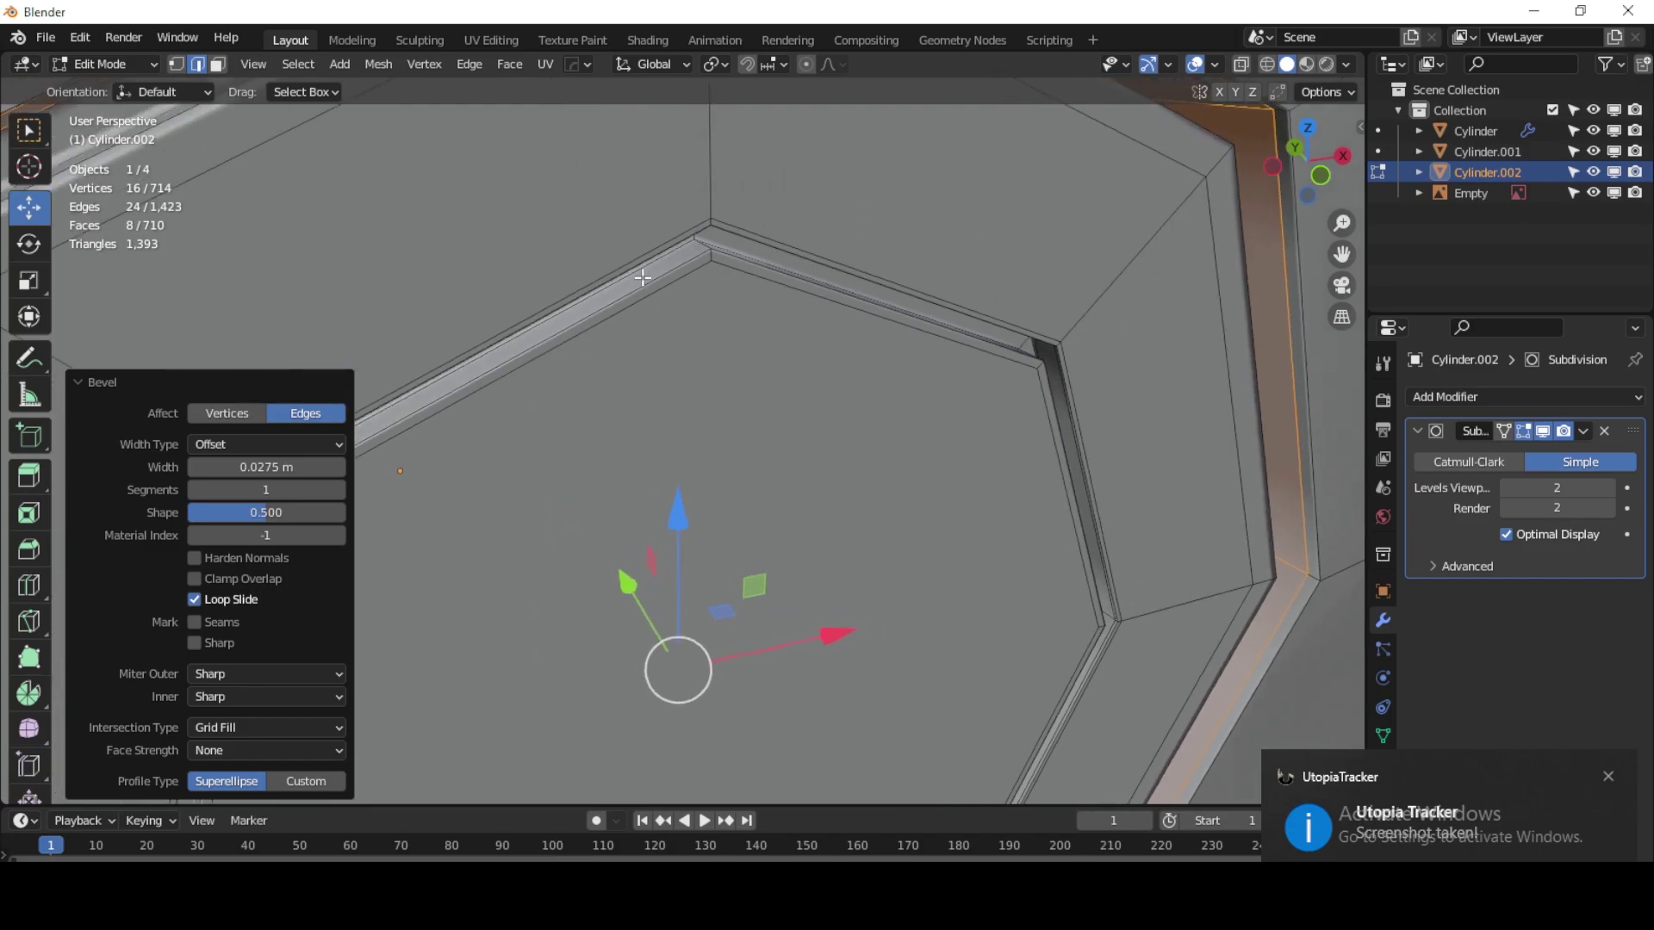
{"action": "scroll", "coordinate": [641, 283], "scroll_direction": "up", "scroll_amount": 1}
{"action": "scroll", "coordinate": [644, 305], "scroll_direction": "up", "scroll_amount": 2}
{"action": "scroll", "coordinate": [635, 310], "scroll_direction": "up", "scroll_amount": 1}
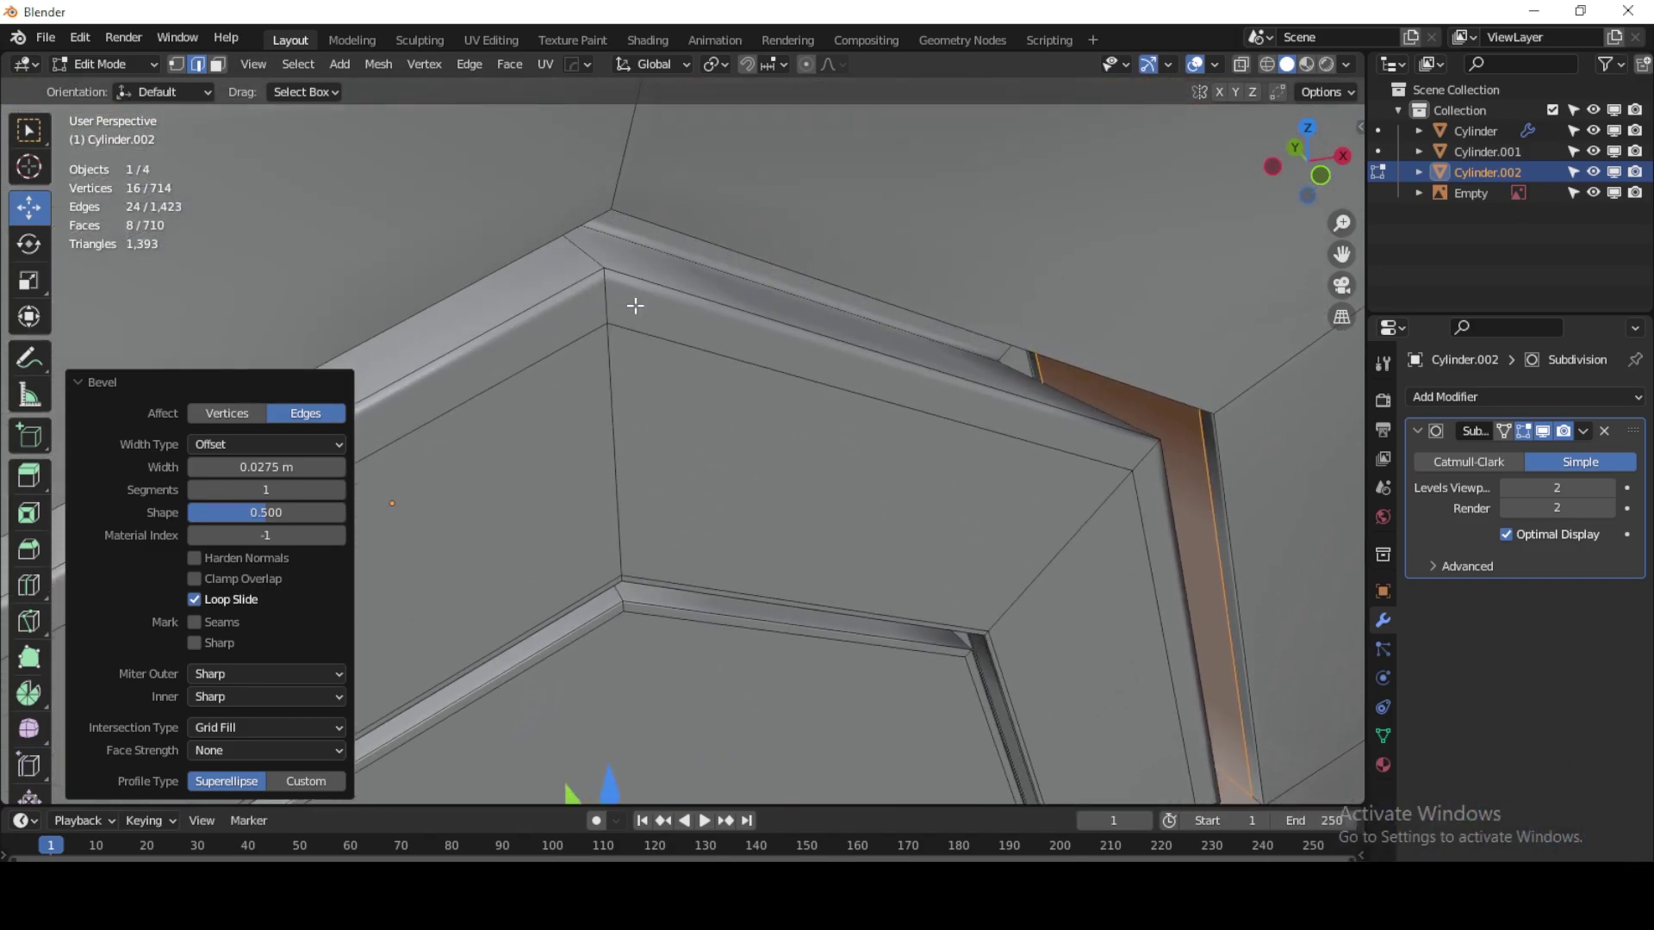
{"action": "key", "text": "ctrl+r"}
{"action": "left_click", "coordinate": [583, 253]}
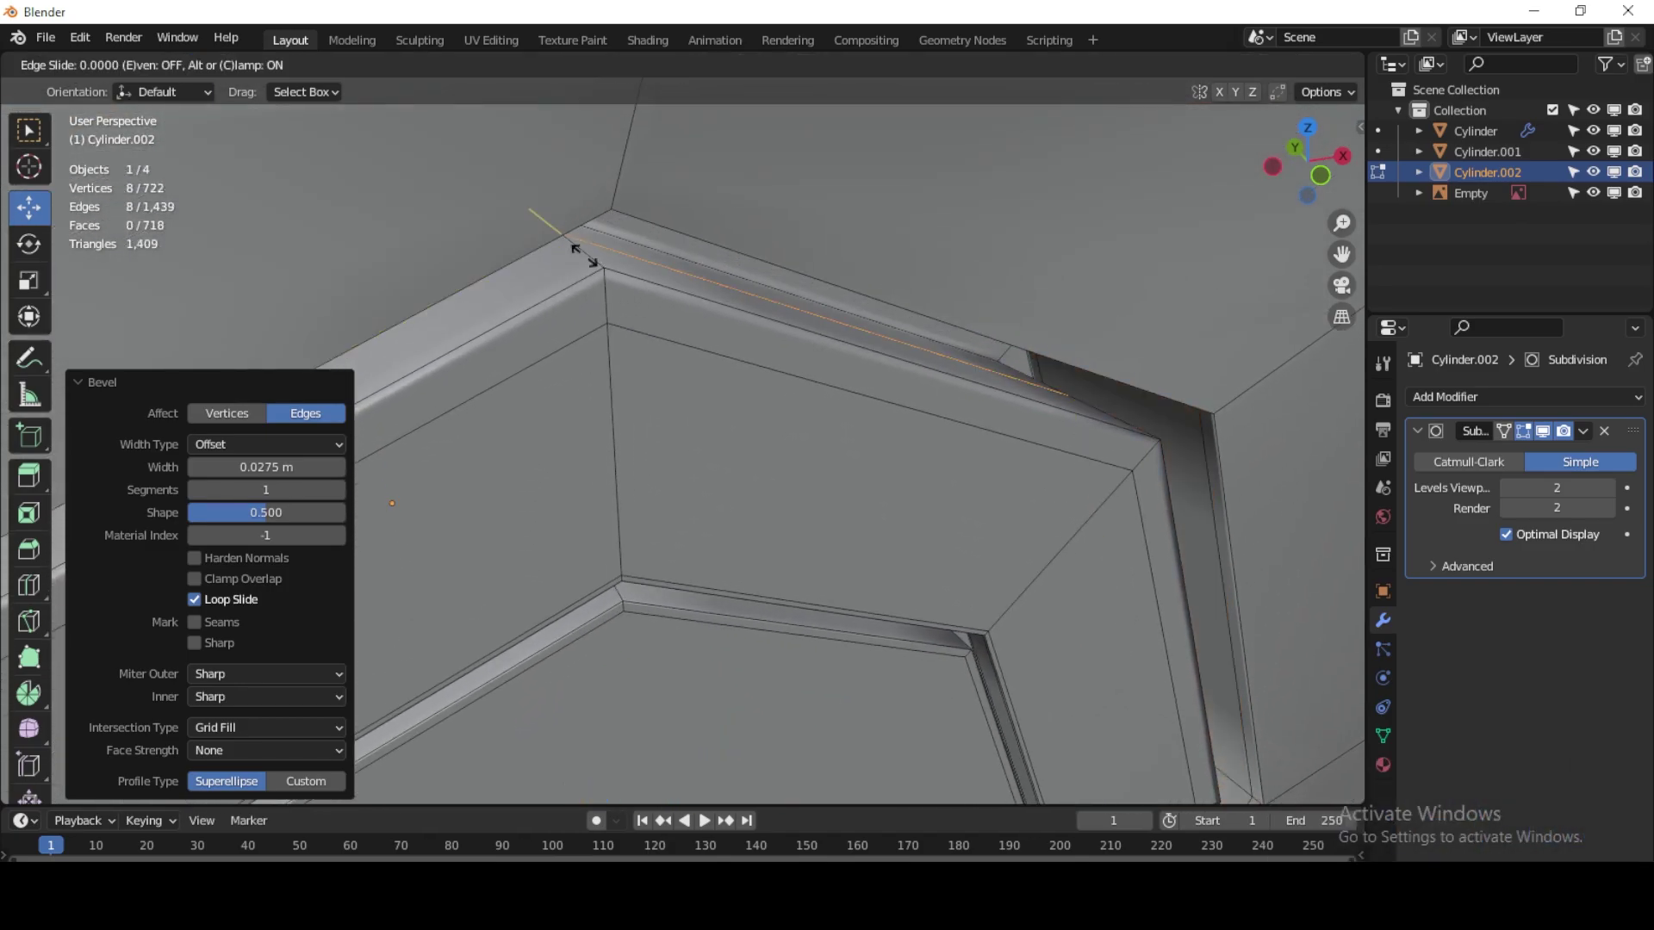
{"action": "right_click", "coordinate": [583, 253]}
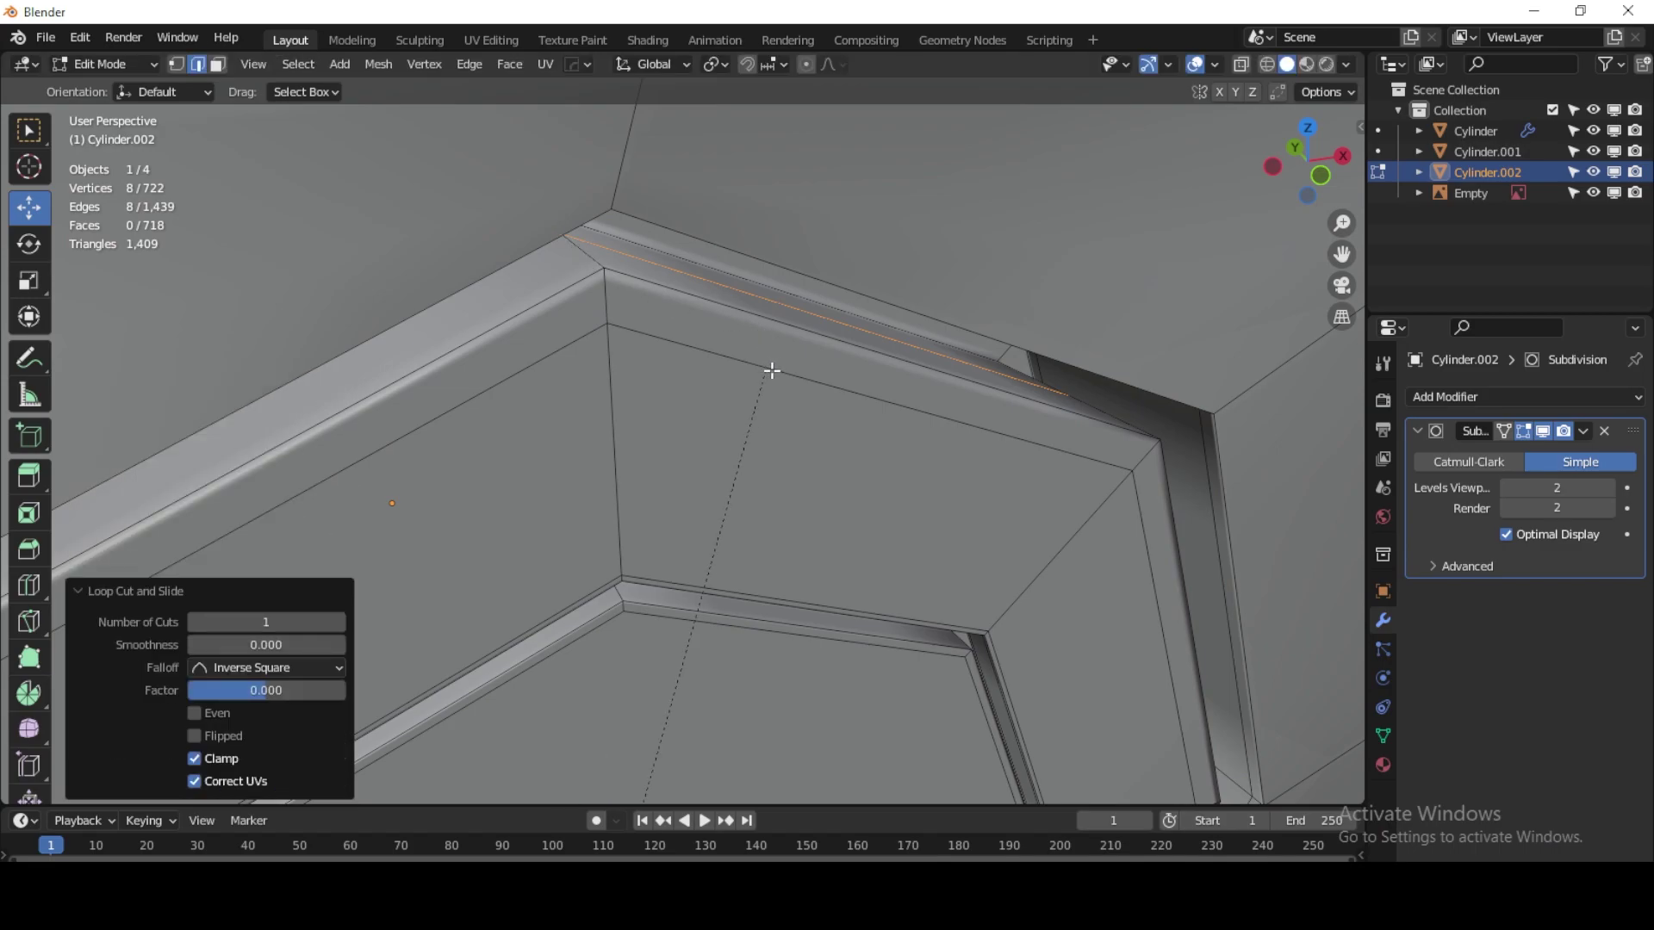
{"action": "key", "text": "ctrl+b"}
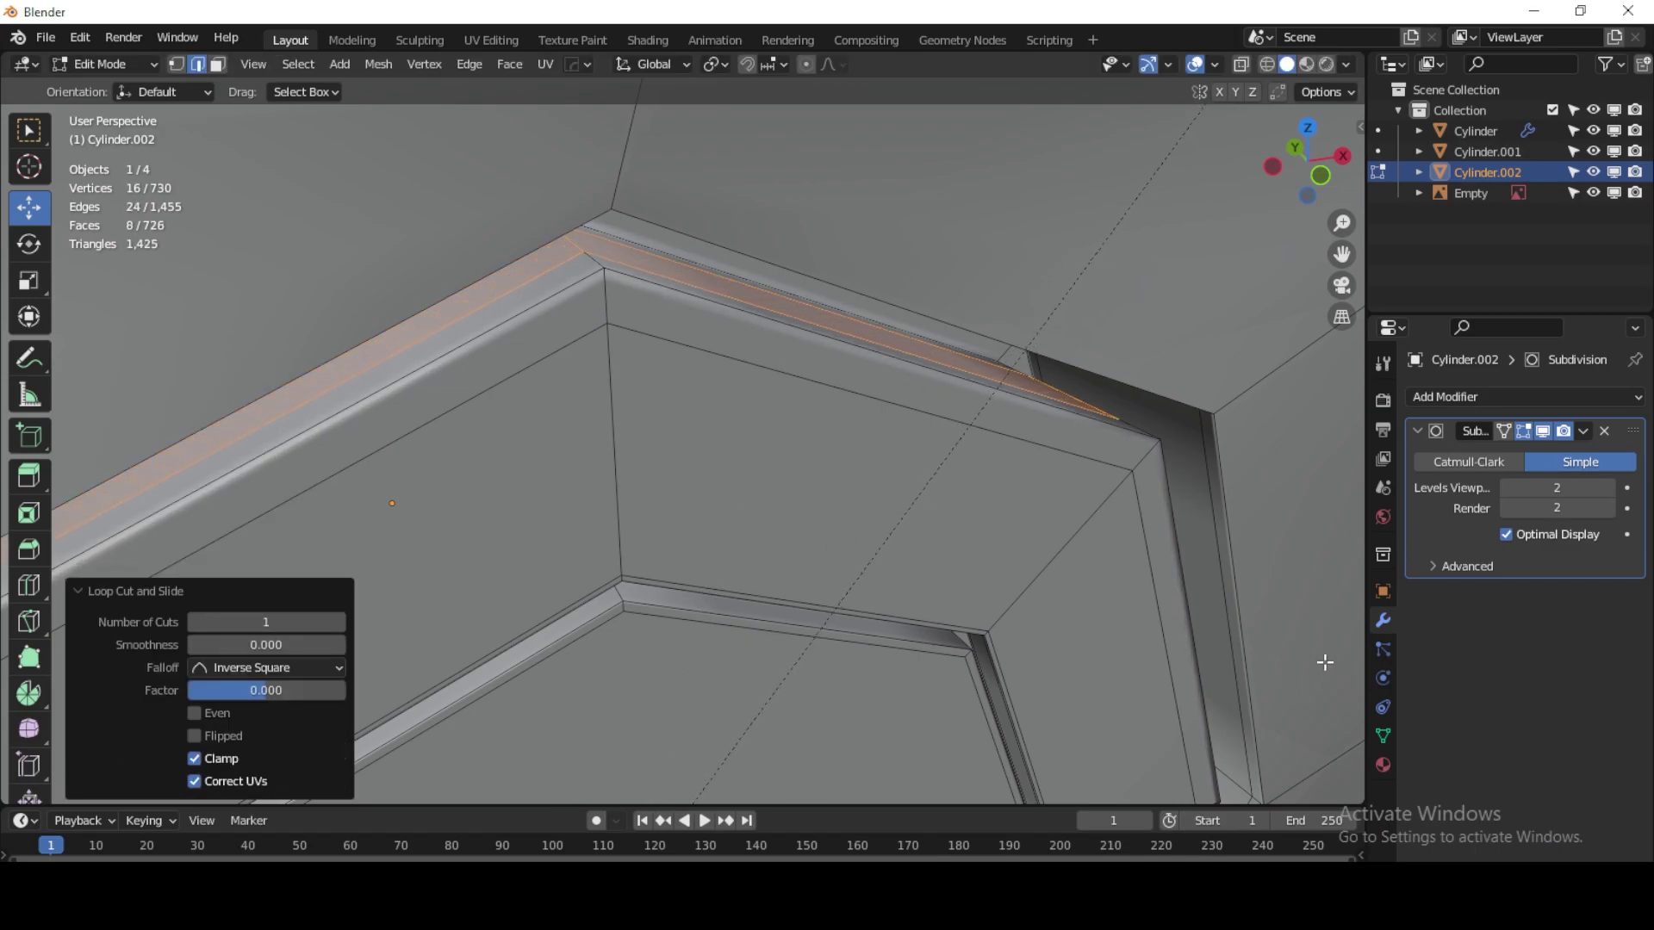
{"action": "left_click", "coordinate": [119, 417]}
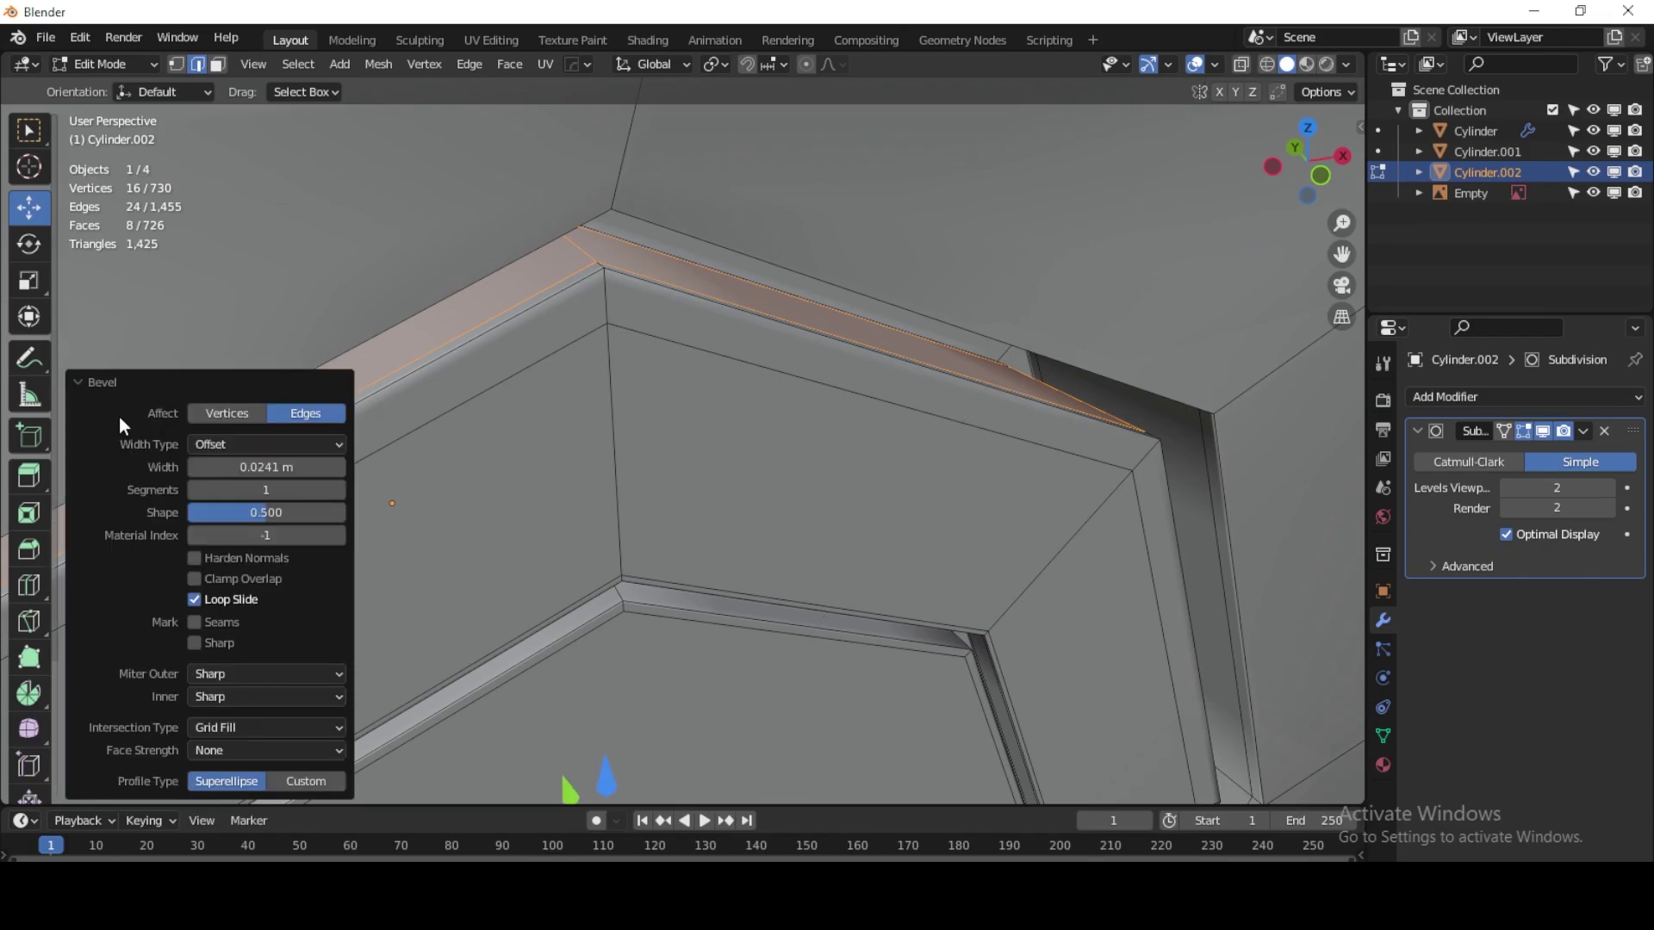
{"action": "key", "text": "KP_Decimal"}
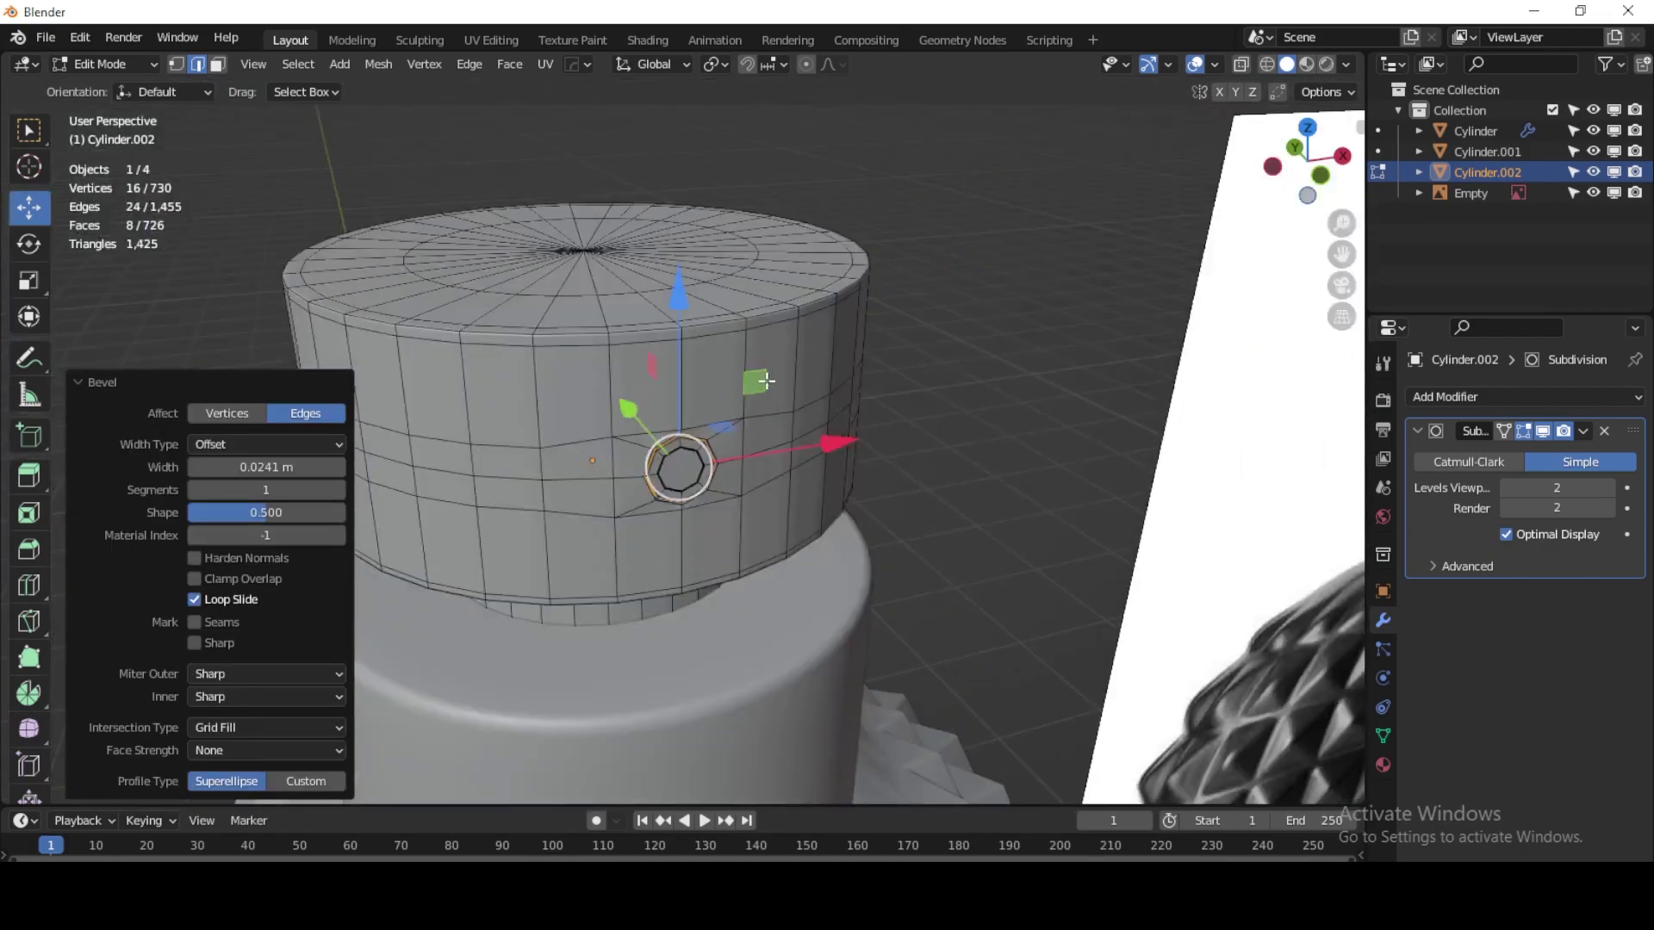
{"action": "left_click", "coordinate": [131, 64]}
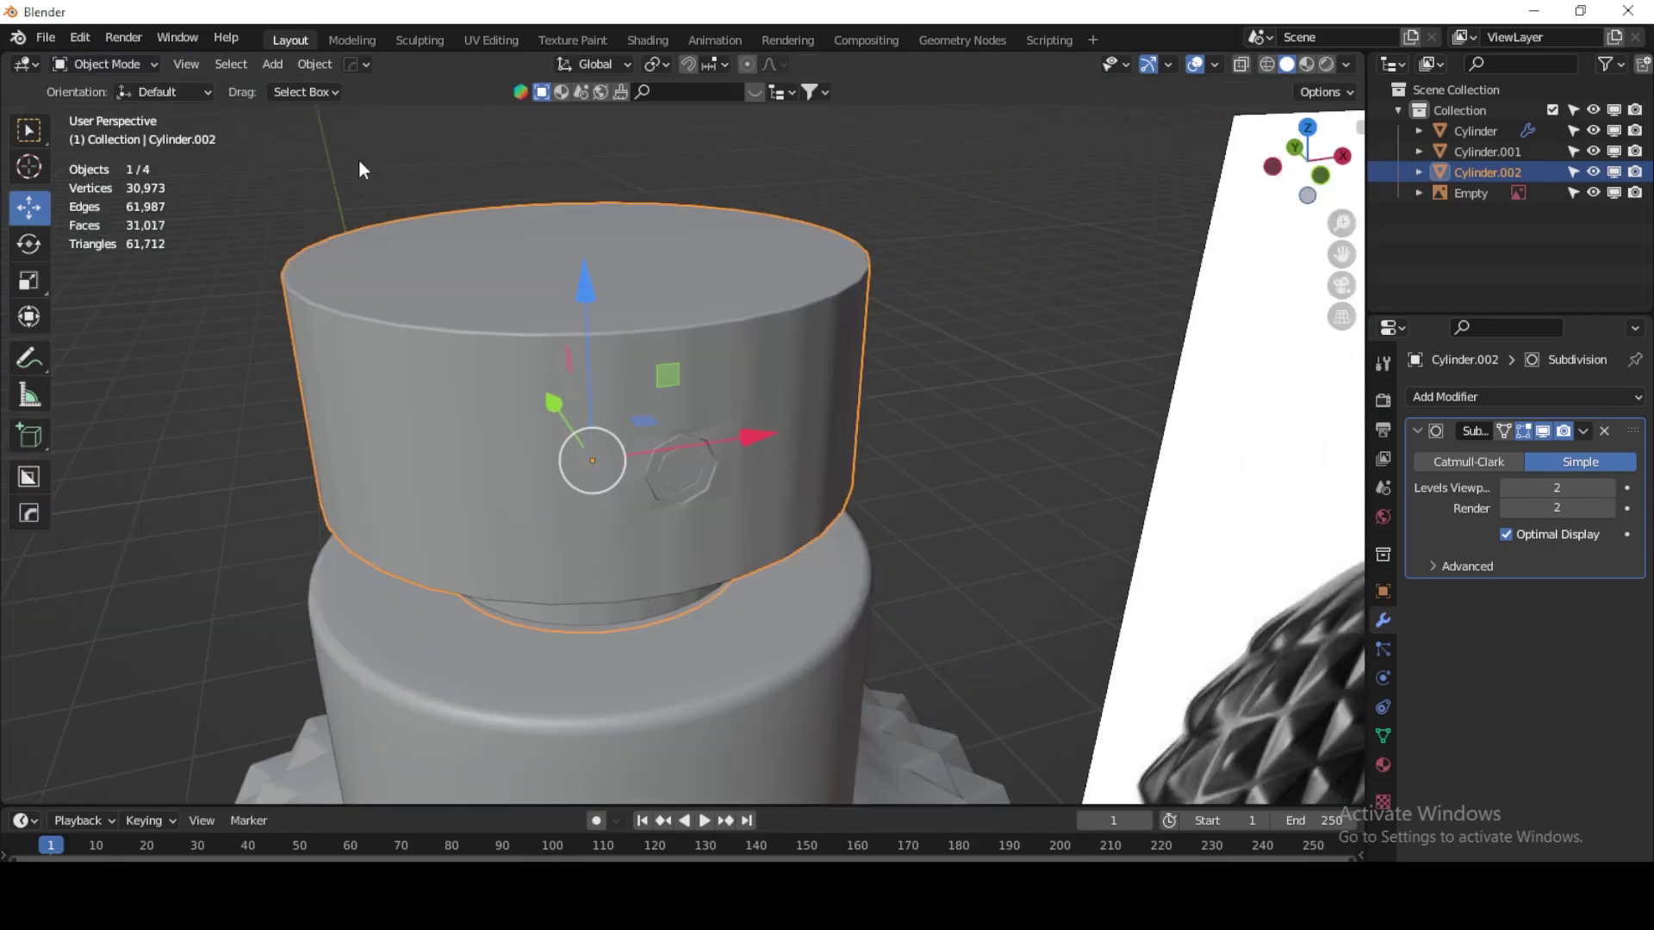
{"action": "left_click", "coordinate": [1487, 462]}
{"action": "left_click", "coordinate": [990, 286]}
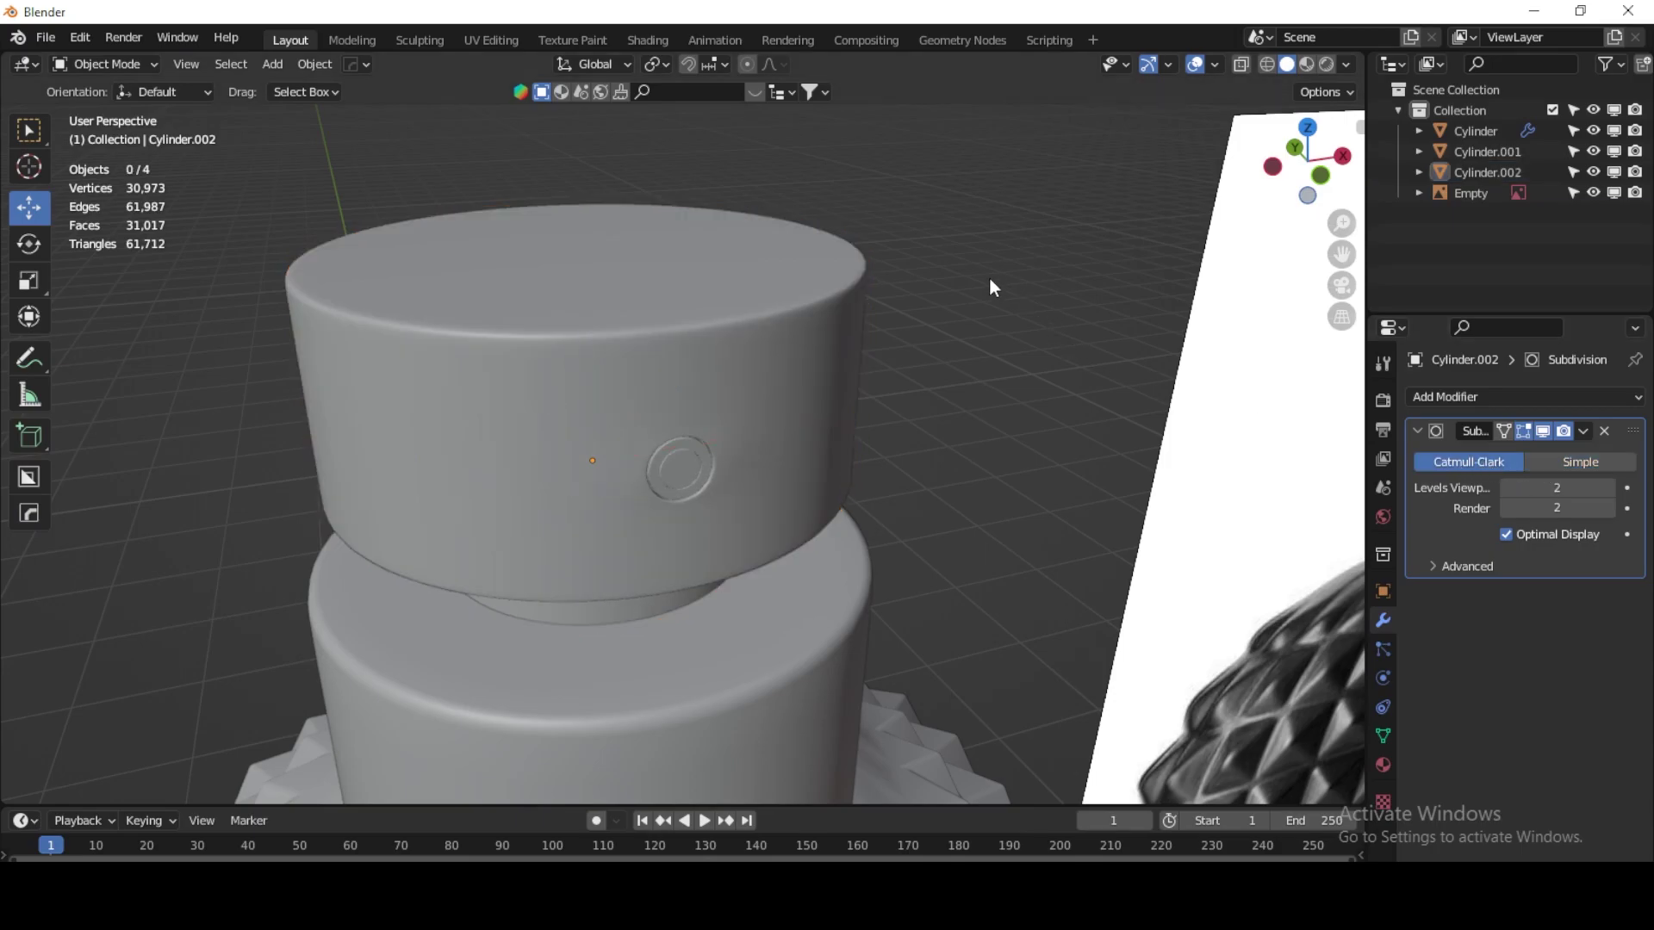
{"action": "scroll", "coordinate": [989, 276], "scroll_direction": "down", "scroll_amount": 3}
{"action": "mouse_move", "coordinate": [820, 228]}
{"action": "middle_mouse_down"}
{"action": "mouse_move", "coordinate": [748, 427]}
{"action": "mouse_move", "coordinate": [819, 410]}
{"action": "mouse_move", "coordinate": [793, 450]}
{"action": "middle_mouse_up"}
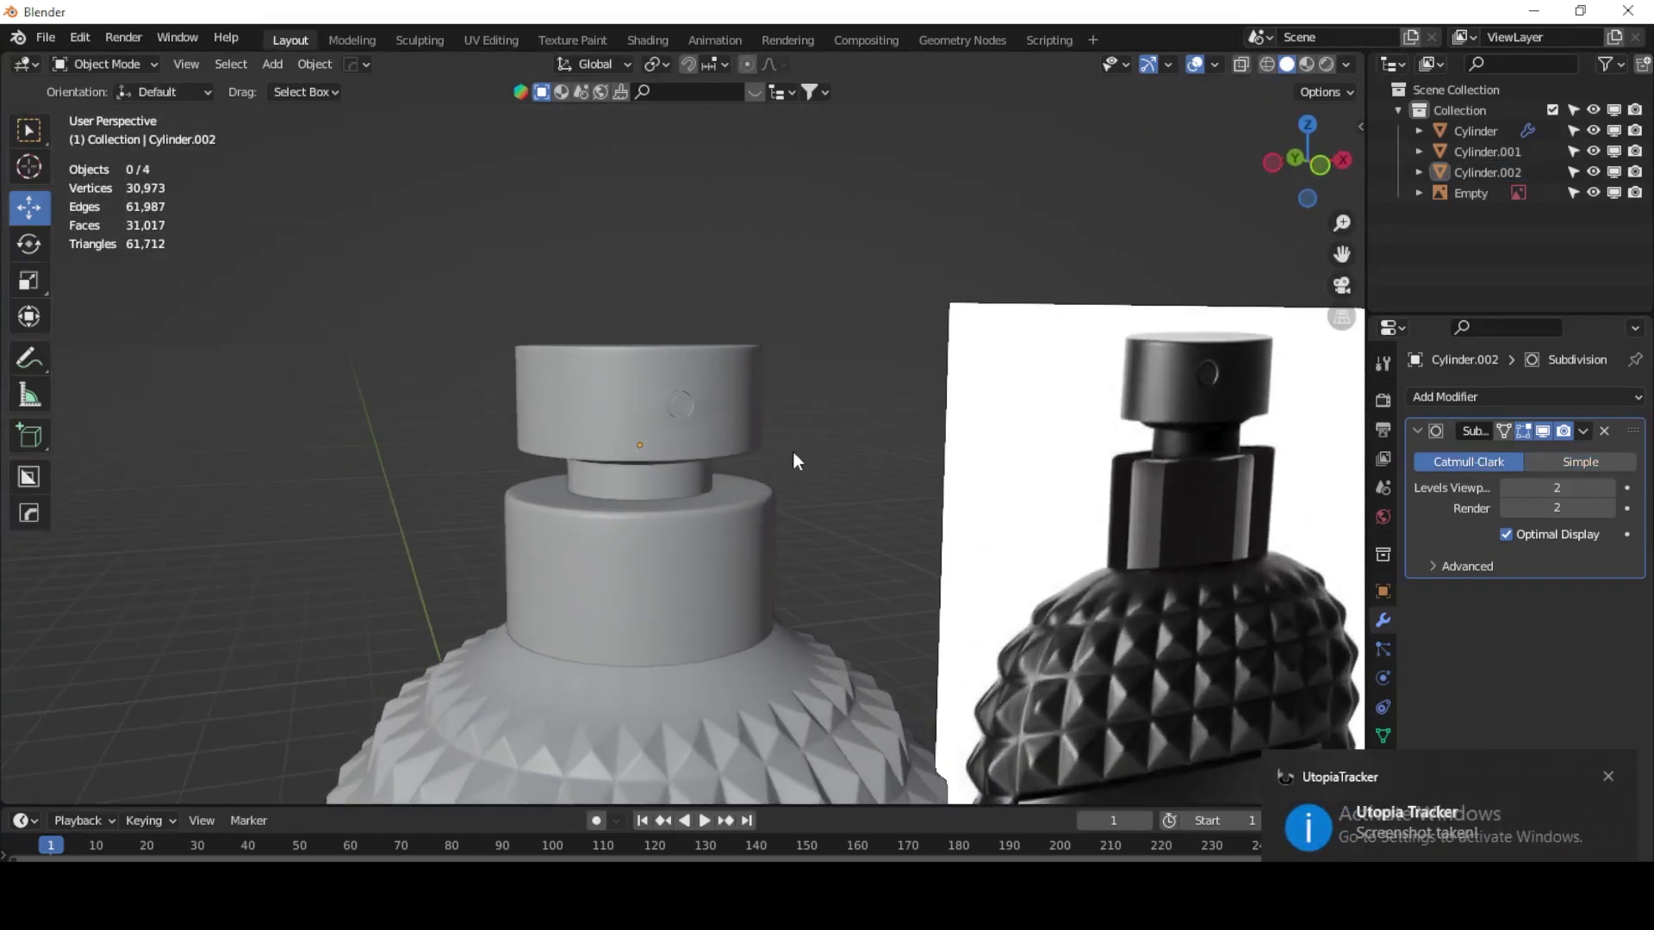
{"action": "scroll", "coordinate": [793, 450], "scroll_direction": "up", "scroll_amount": 5}
{"action": "mouse_move", "coordinate": [677, 402]}
{"action": "middle_mouse_down", "text": "shift"}
{"action": "mouse_move", "coordinate": [694, 330]}
{"action": "mouse_move", "coordinate": [715, 413]}
{"action": "mouse_move", "coordinate": [636, 422]}
{"action": "mouse_move", "coordinate": [700, 411]}
{"action": "middle_mouse_up", "text": "shift"}
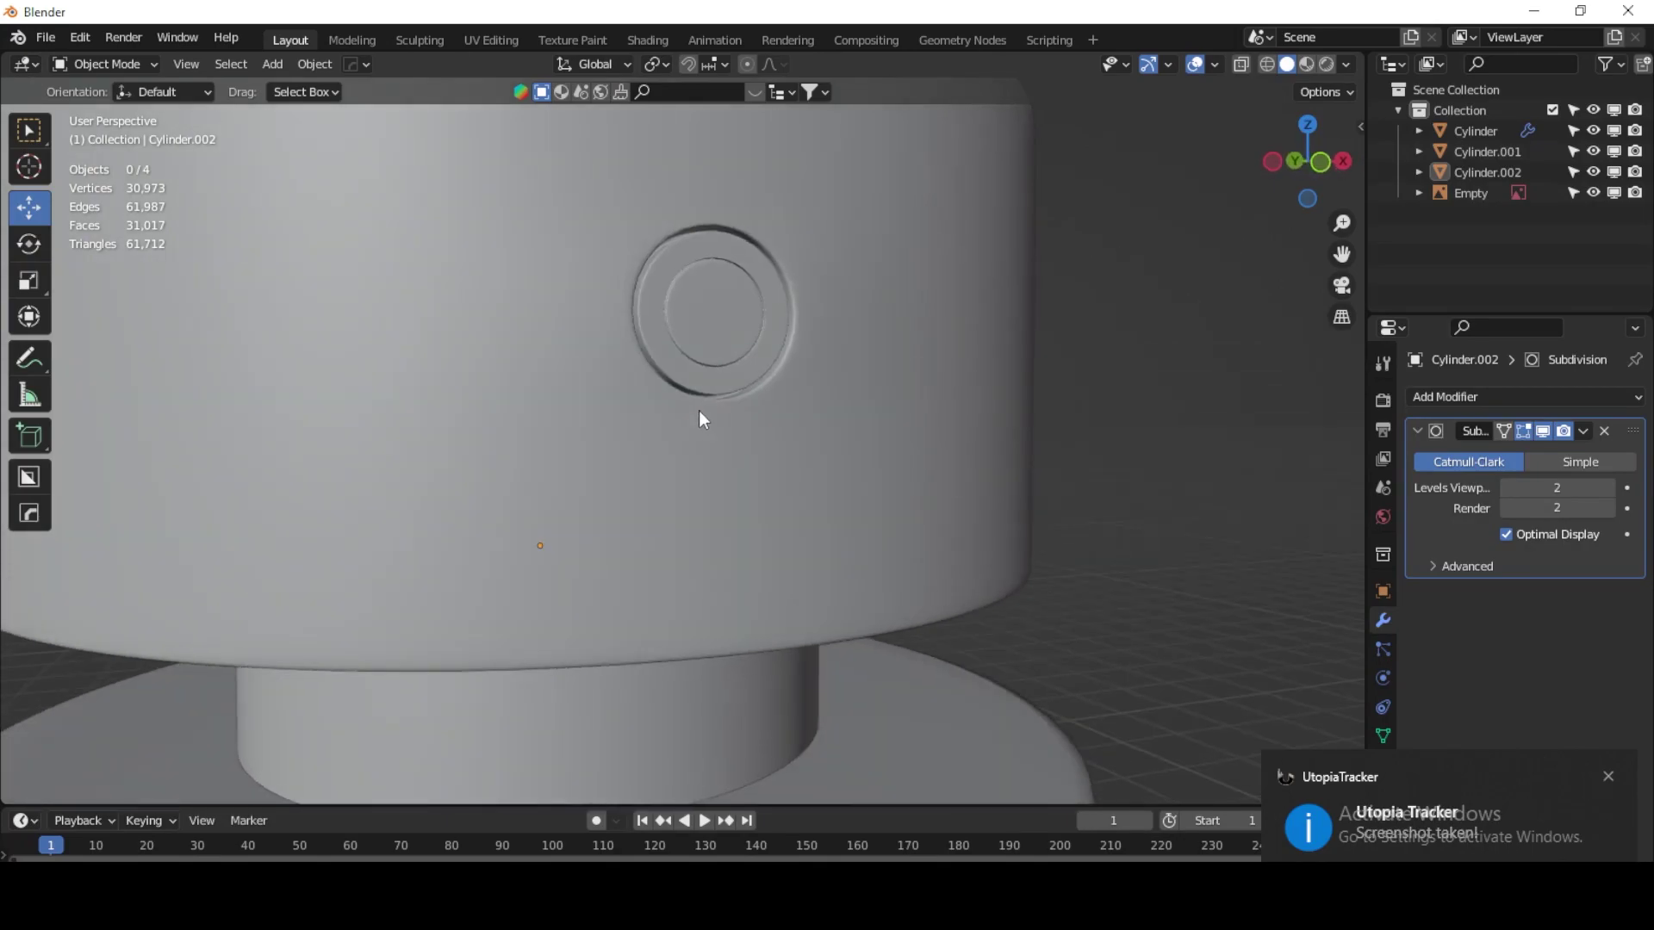
{"action": "scroll", "coordinate": [699, 410], "scroll_direction": "down", "scroll_amount": 6}
{"action": "scroll", "coordinate": [729, 491], "scroll_direction": "down", "scroll_amount": 1}
{"action": "scroll", "coordinate": [715, 439], "scroll_direction": "up", "scroll_amount": 2}
Step: Add a Text object and move it to Y -2.0832 m in front of the bottle
{"action": "scroll", "coordinate": [723, 439], "scroll_direction": "down", "scroll_amount": 2}
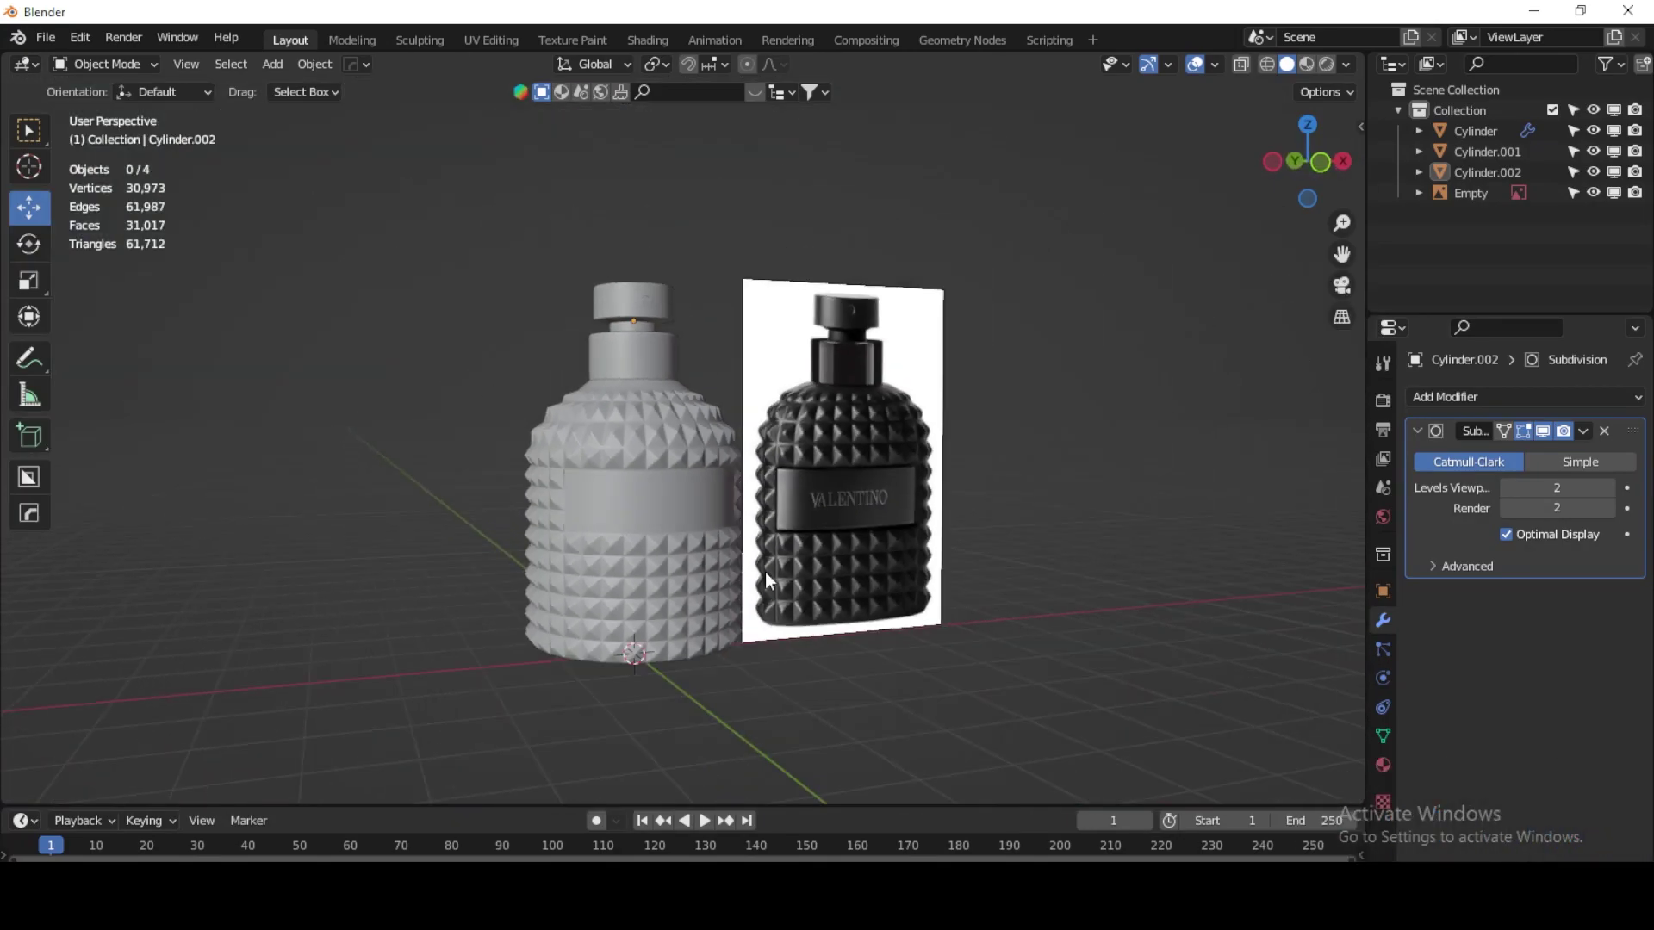
{"action": "mouse_move", "coordinate": [769, 582]}
{"action": "middle_mouse_down", "text": "shift"}
{"action": "mouse_move", "coordinate": [737, 526]}
{"action": "mouse_move", "coordinate": [642, 497]}
{"action": "mouse_move", "coordinate": [663, 503]}
{"action": "middle_mouse_up", "text": "shift"}
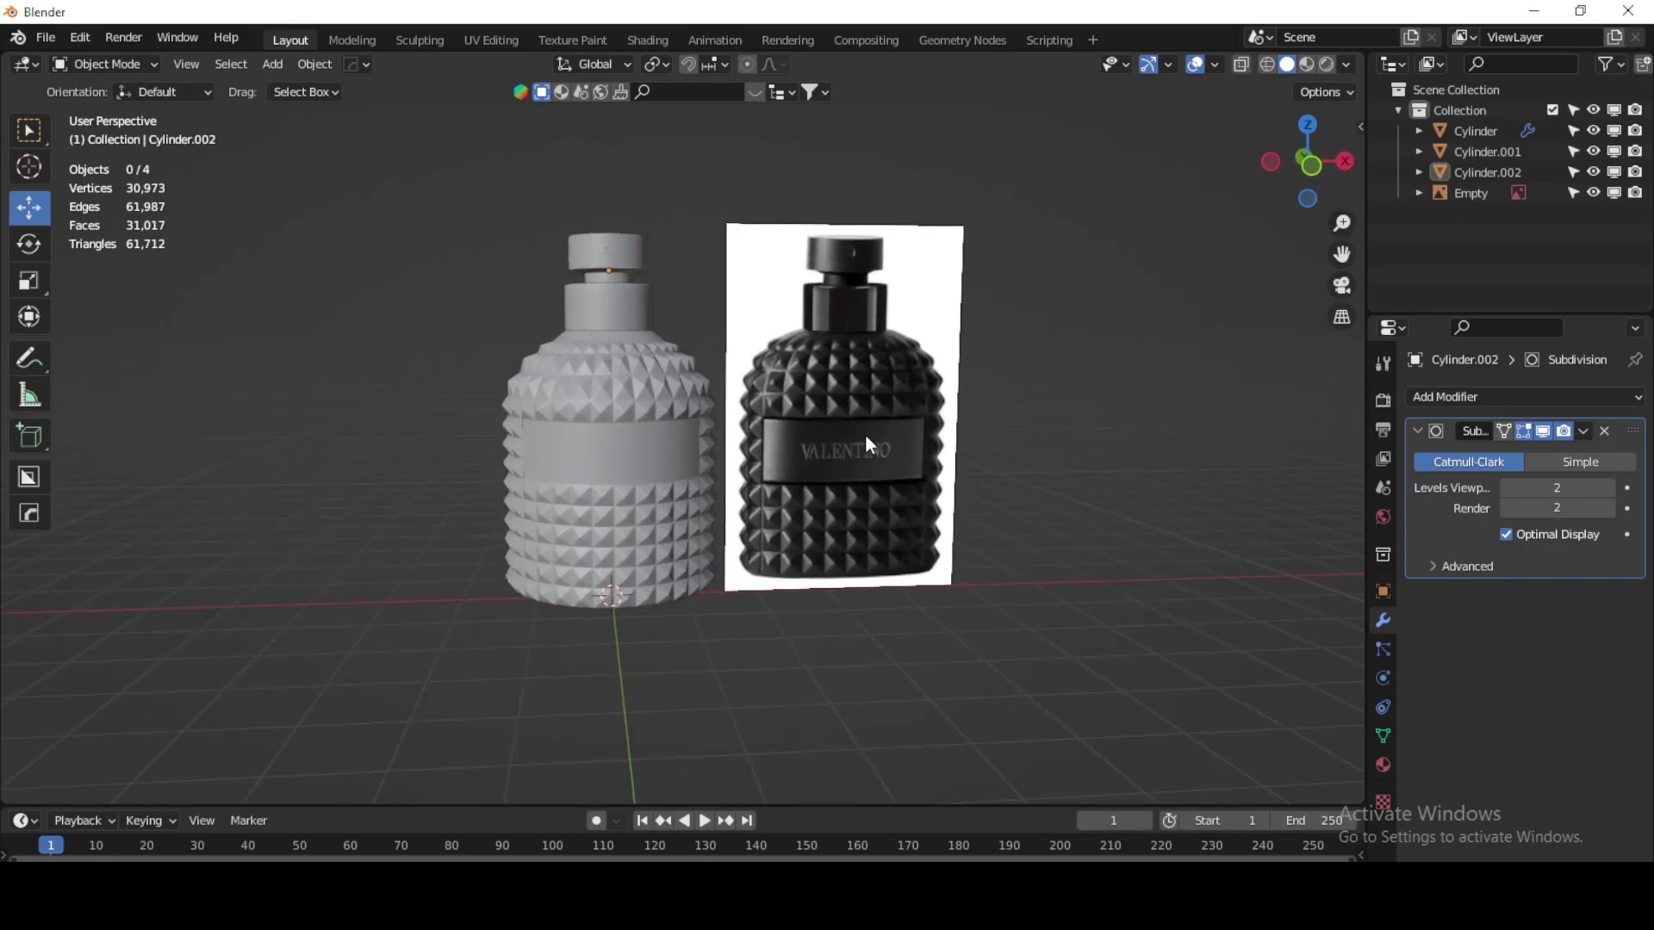
{"action": "scroll", "coordinate": [794, 474], "scroll_direction": "up", "scroll_amount": 1}
{"action": "mouse_move", "coordinate": [795, 474]}
{"action": "middle_mouse_down"}
{"action": "mouse_move", "coordinate": [793, 496]}
{"action": "mouse_move", "coordinate": [662, 441]}
{"action": "mouse_move", "coordinate": [732, 491]}
{"action": "middle_mouse_up"}
{"action": "scroll", "coordinate": [758, 493], "scroll_direction": "up", "scroll_amount": 1}
{"action": "scroll", "coordinate": [758, 494], "scroll_direction": "up", "scroll_amount": 1}
{"action": "scroll", "coordinate": [752, 482], "scroll_direction": "up", "scroll_amount": 1}
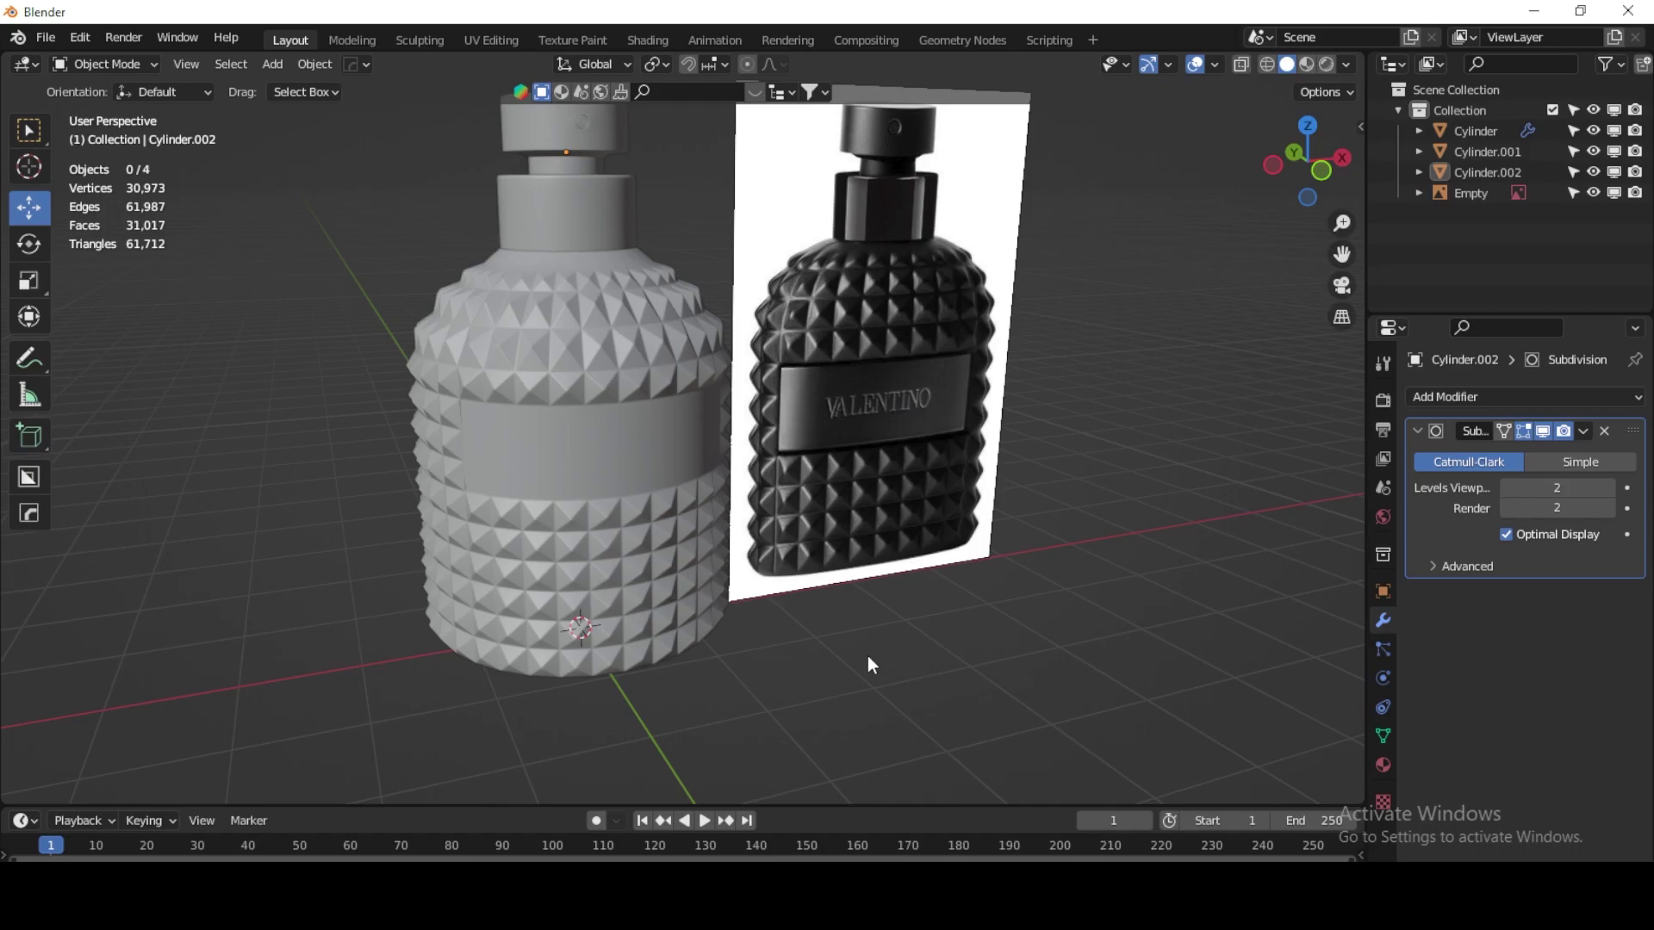
{"action": "middle_click_drag", "start_coordinate": [631, 459], "coordinate": [617, 456]}
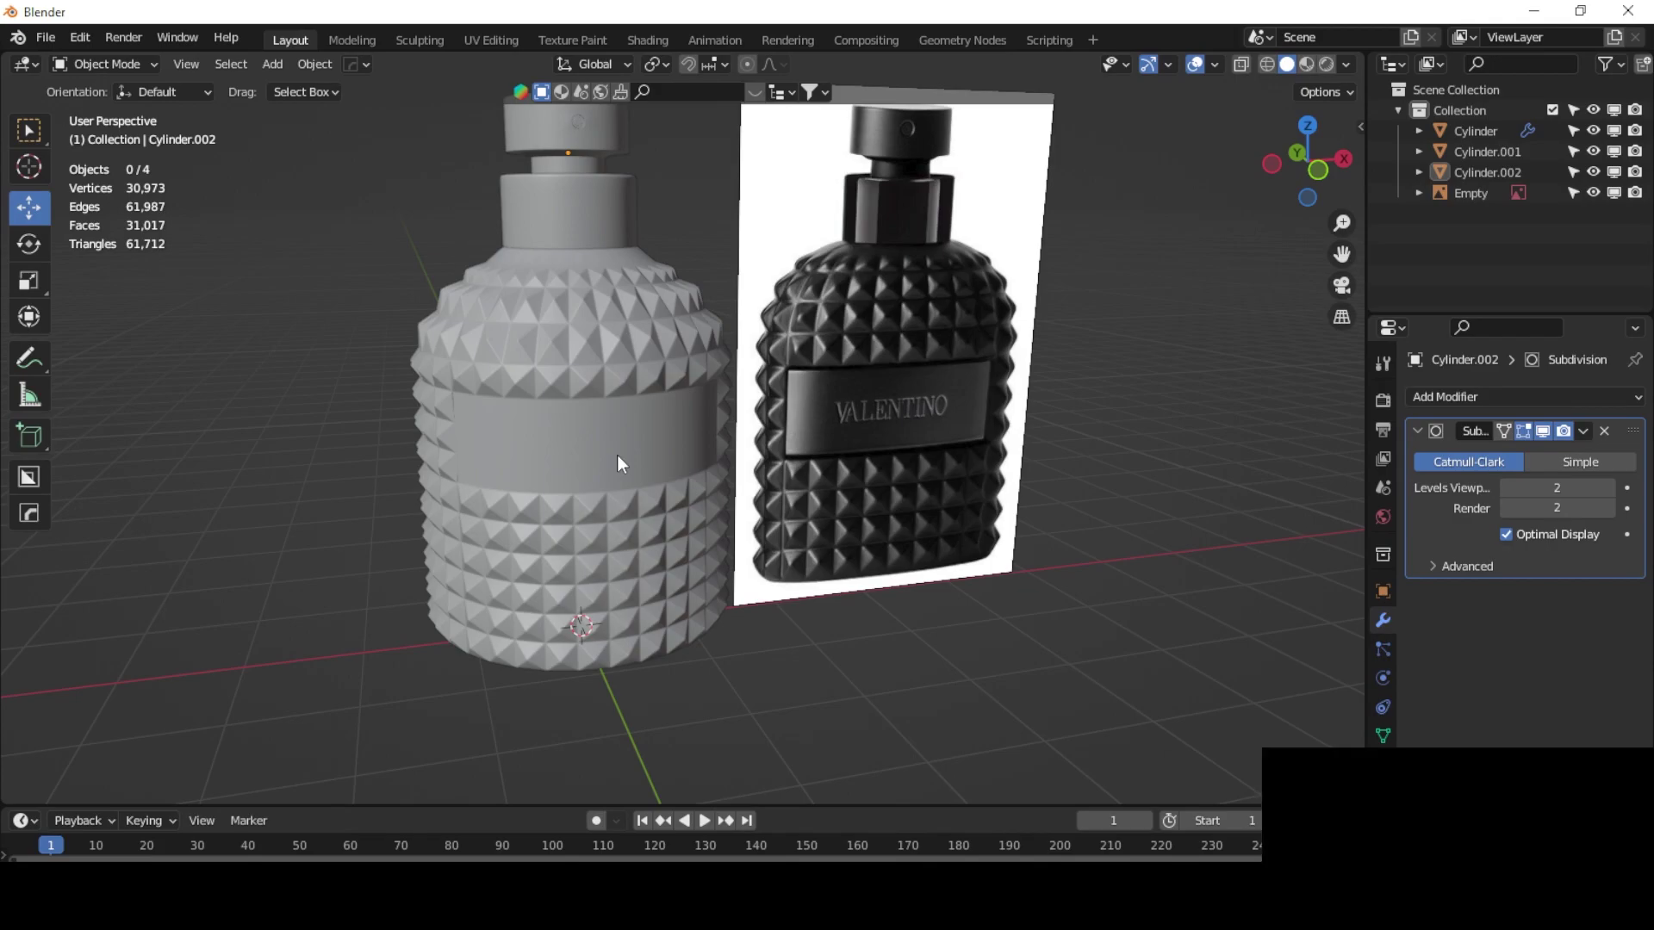
{"action": "key", "text": "shift+a"}
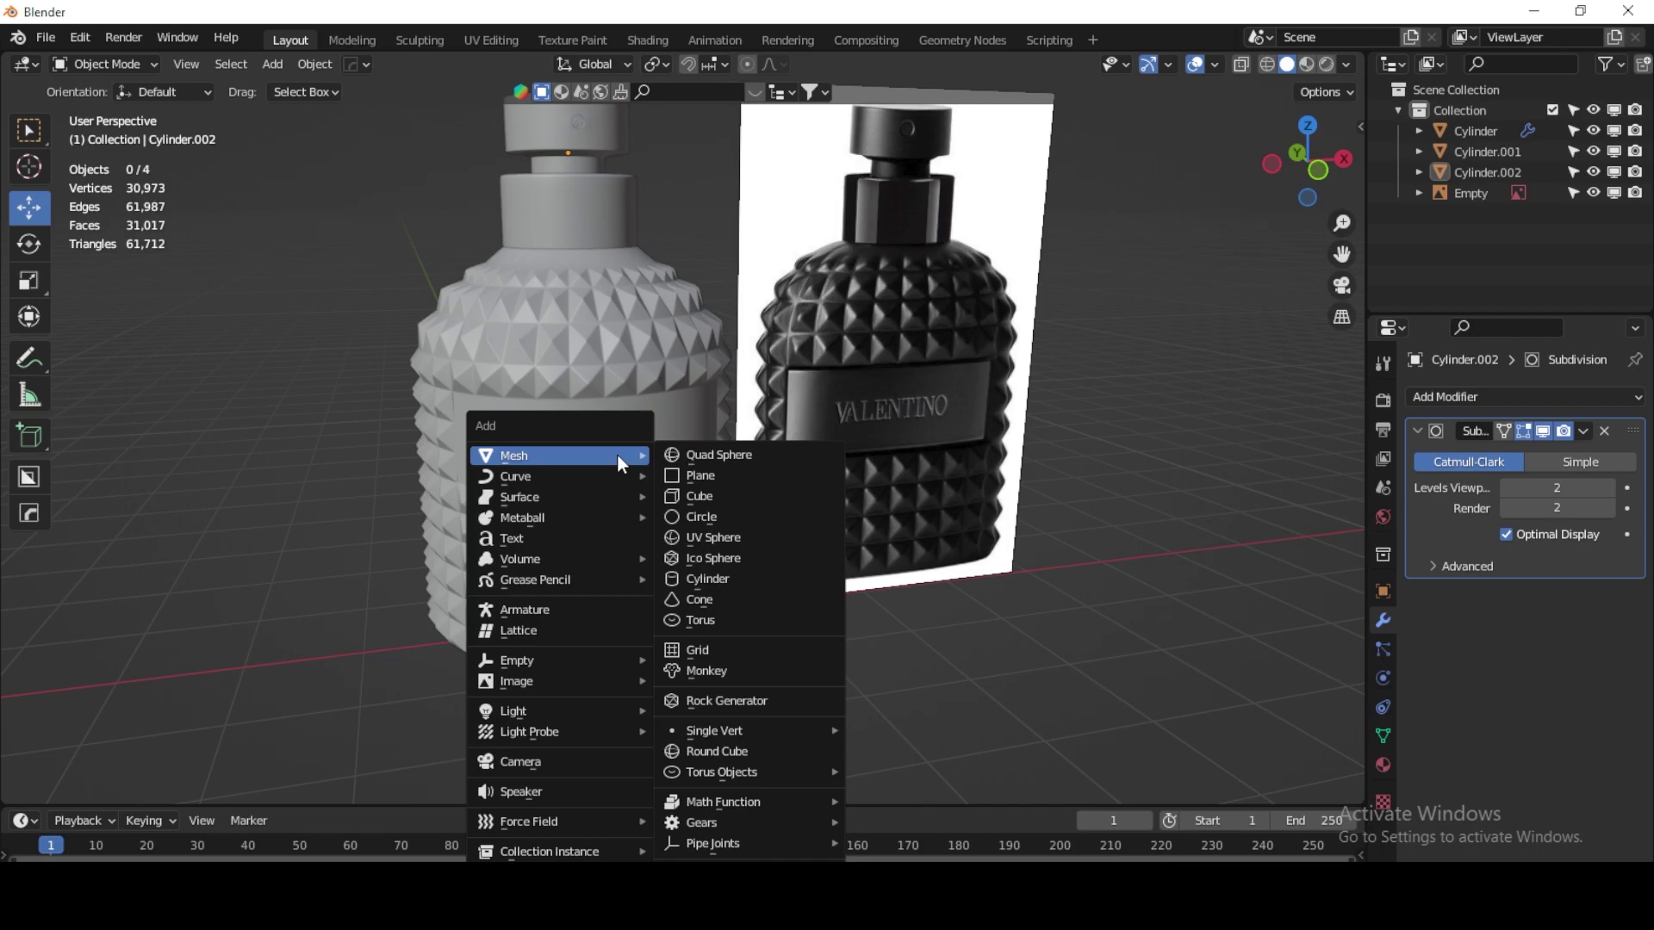
{"action": "left_click", "coordinate": [582, 540]}
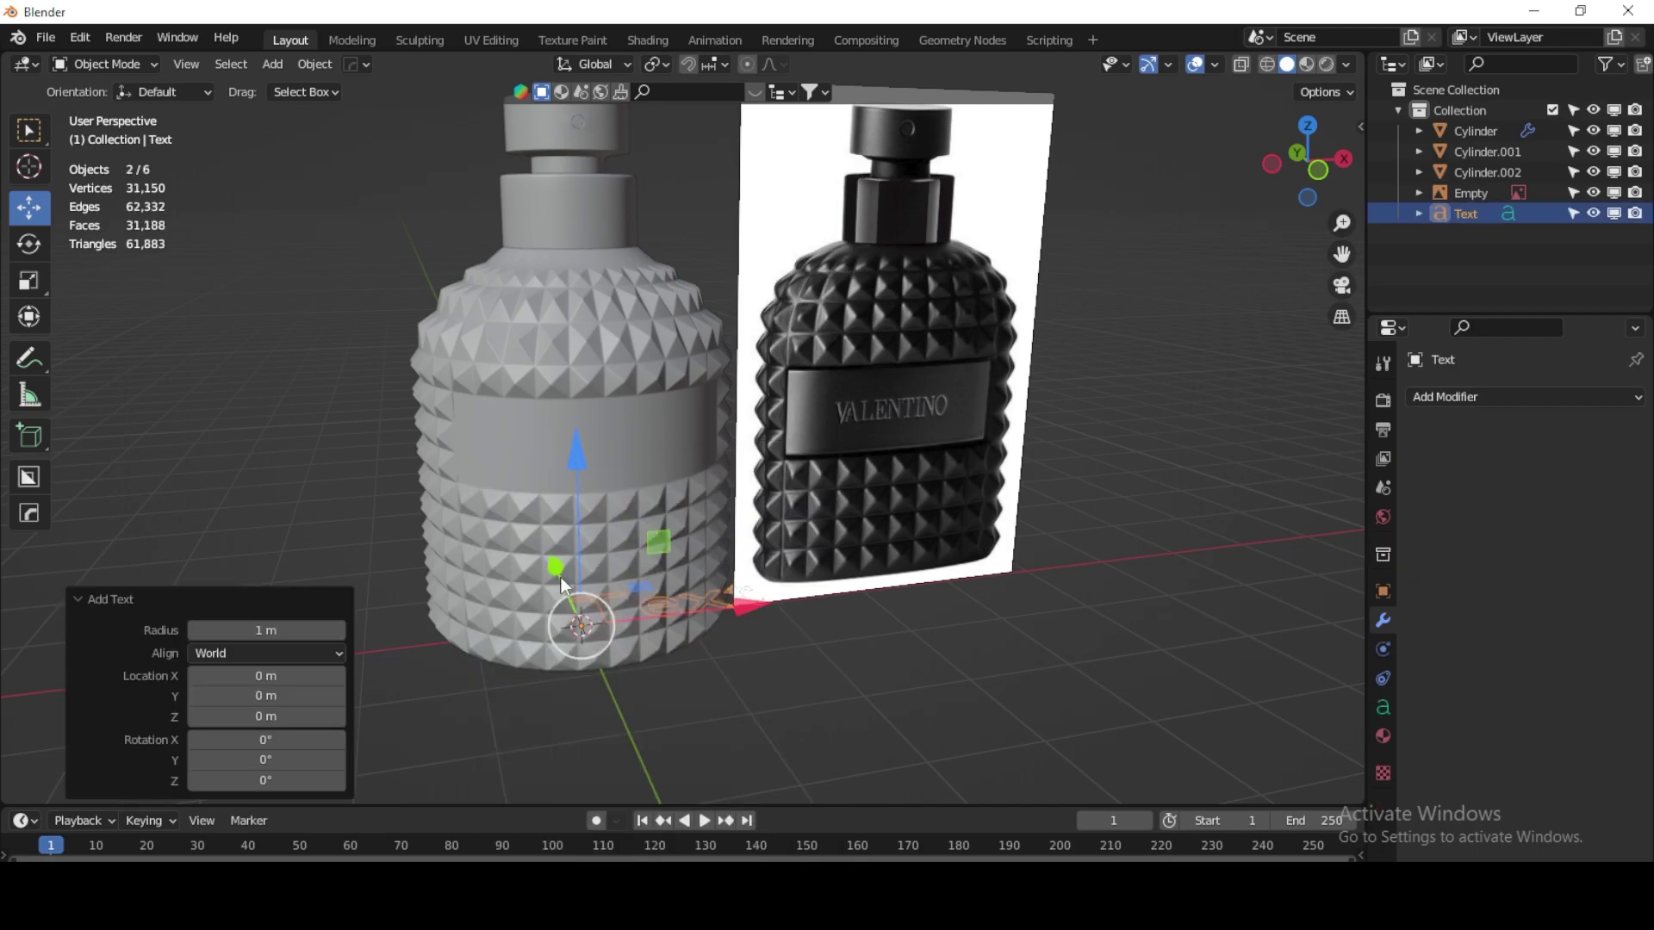
{"action": "left_click_drag", "start_coordinate": [557, 568], "coordinate": [1325, 577]}
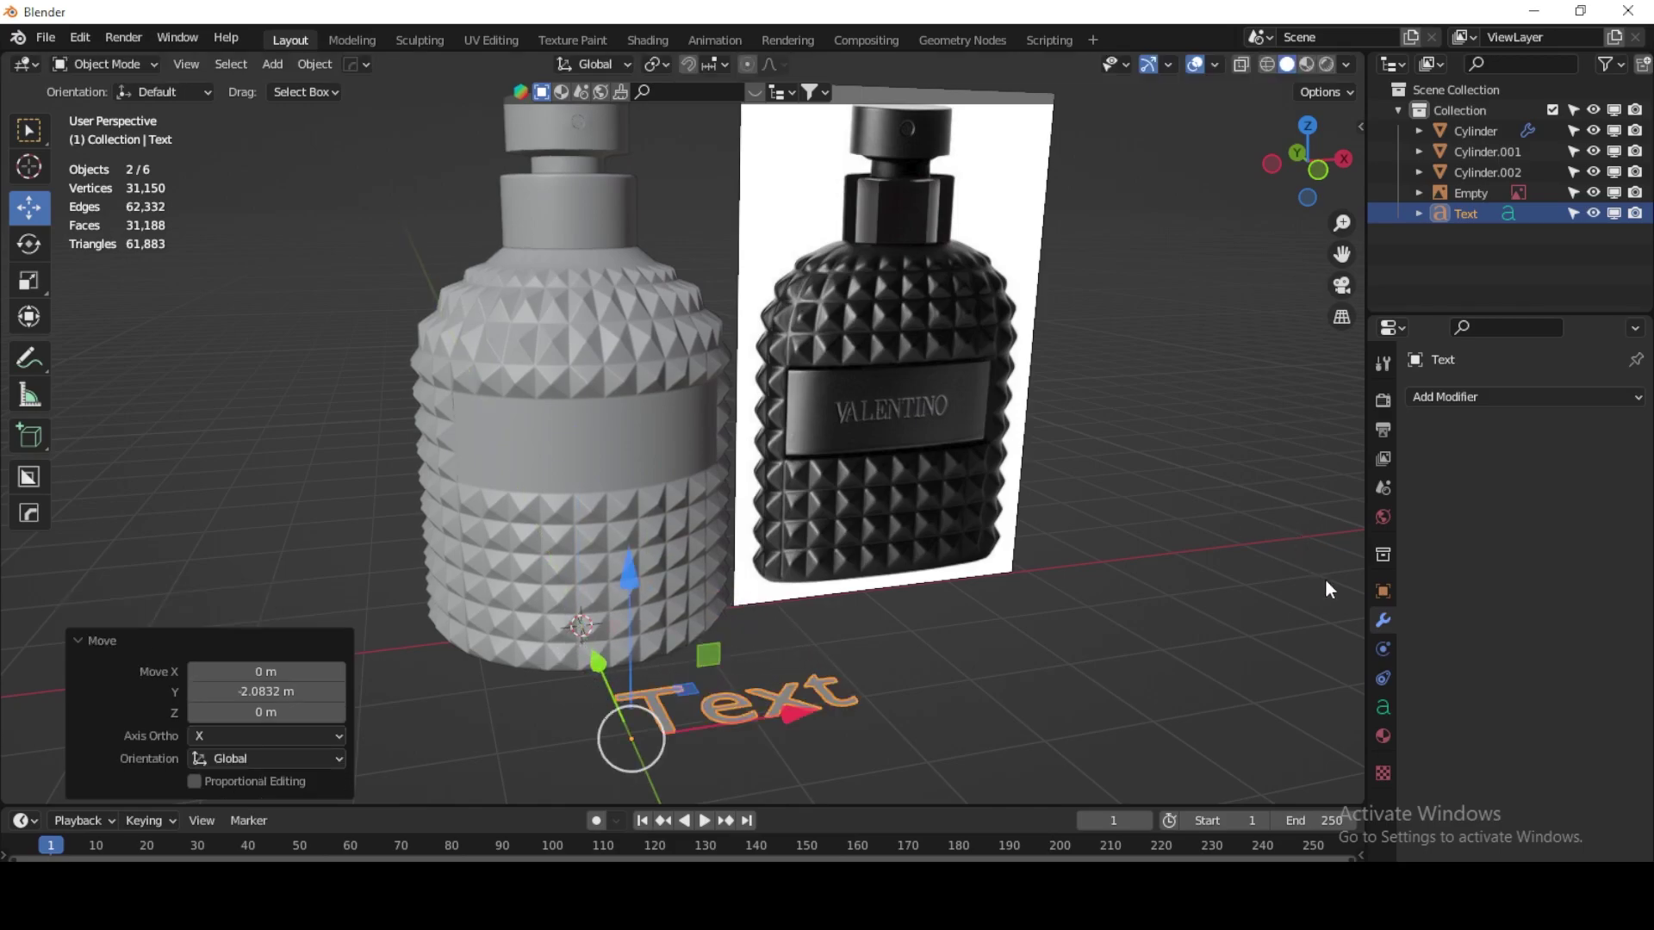
Step: Show the Text object's data properties and expand its Font panel
{"action": "left_click", "coordinate": [1384, 706]}
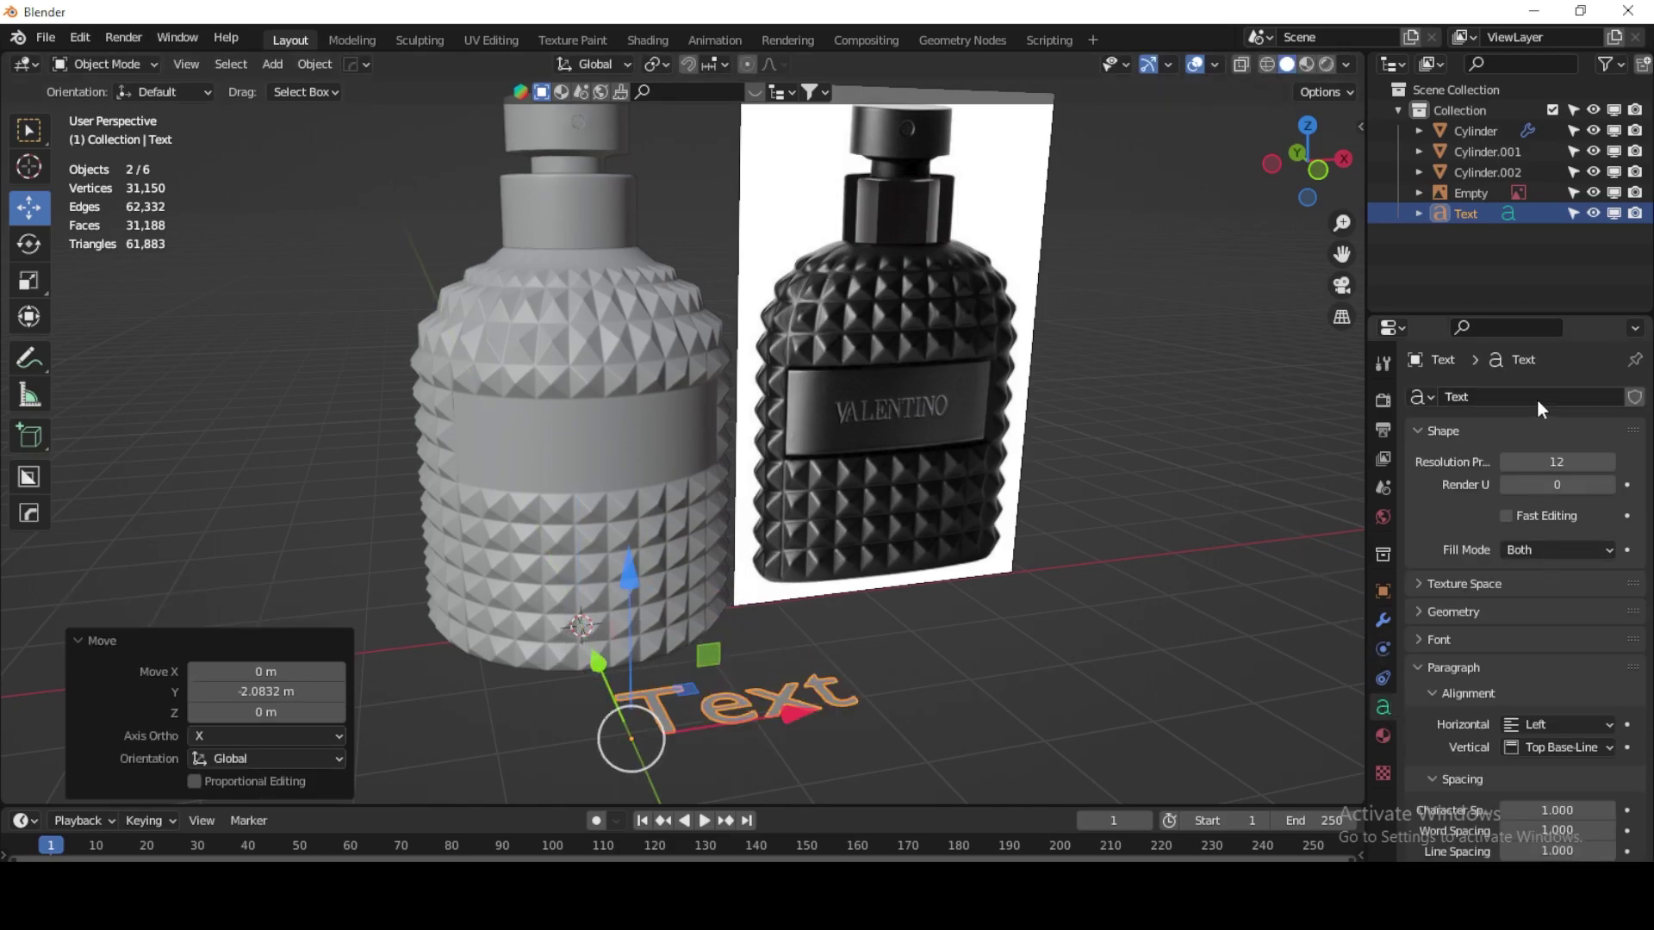
{"action": "scroll", "coordinate": [1446, 706], "scroll_direction": "down", "scroll_amount": 5}
{"action": "scroll", "coordinate": [1446, 707], "scroll_direction": "up", "scroll_amount": 5}
{"action": "scroll", "coordinate": [851, 437], "scroll_direction": "down", "scroll_amount": 2}
{"action": "mouse_move", "coordinate": [851, 438]}
{"action": "middle_mouse_down"}
{"action": "mouse_move", "coordinate": [834, 381]}
{"action": "mouse_move", "coordinate": [799, 577]}
{"action": "middle_mouse_up"}
{"action": "scroll", "coordinate": [705, 513], "scroll_direction": "up", "scroll_amount": 3}
{"action": "middle_click_drag", "start_coordinate": [706, 517], "coordinate": [694, 610]}
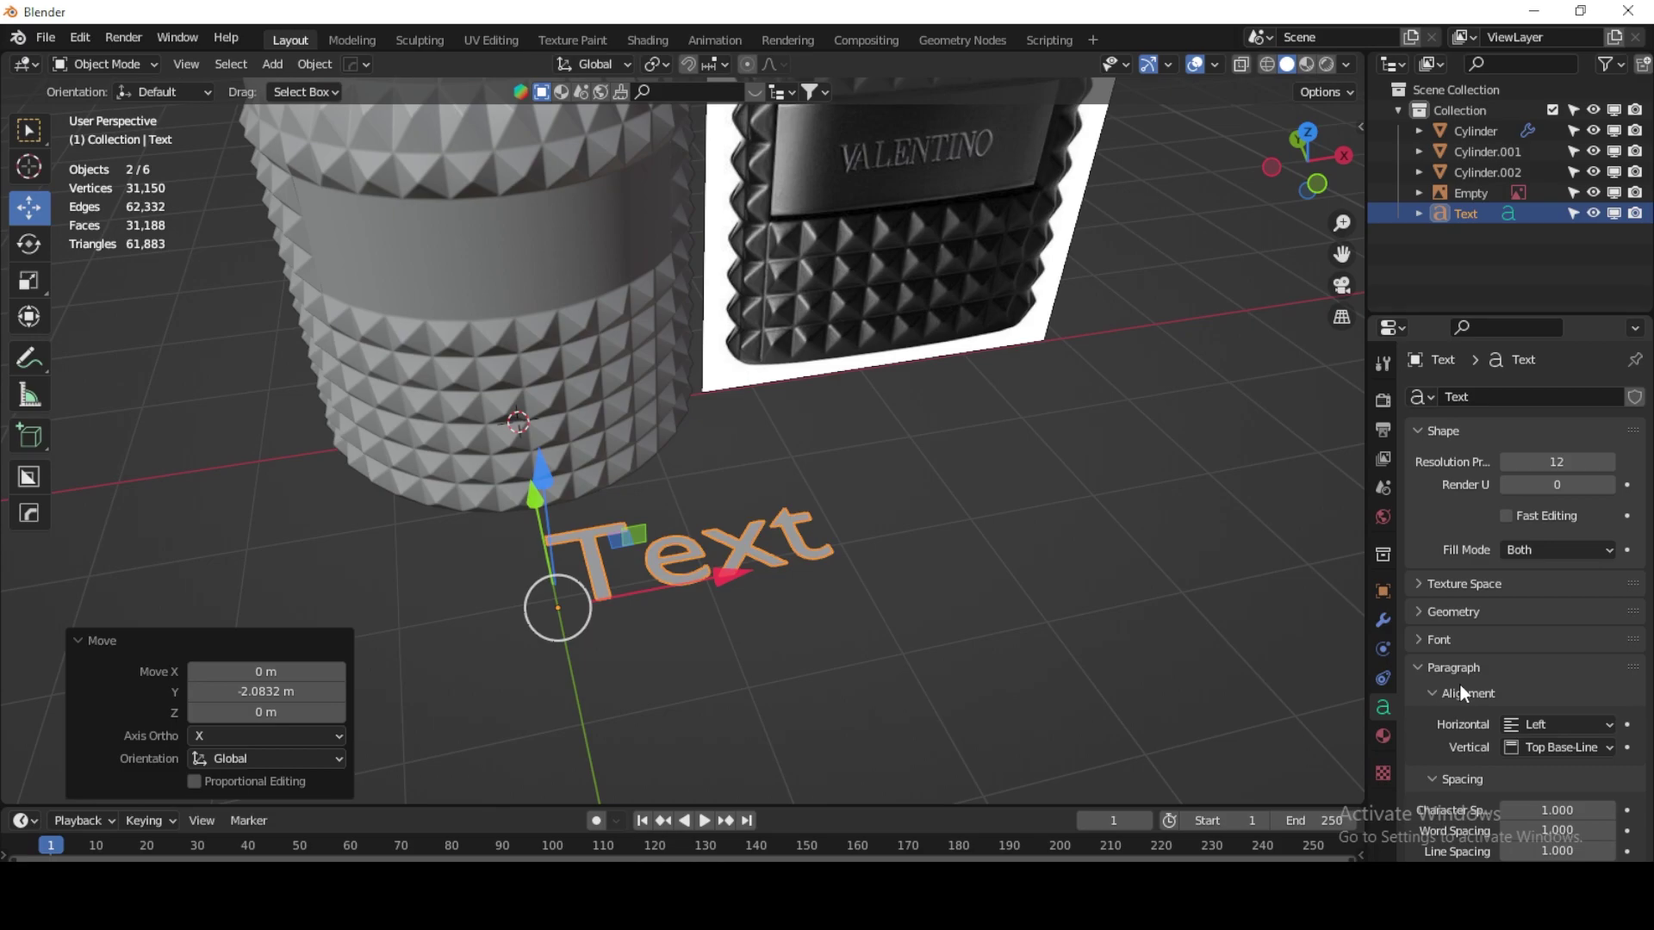
{"action": "left_click", "coordinate": [1442, 639]}
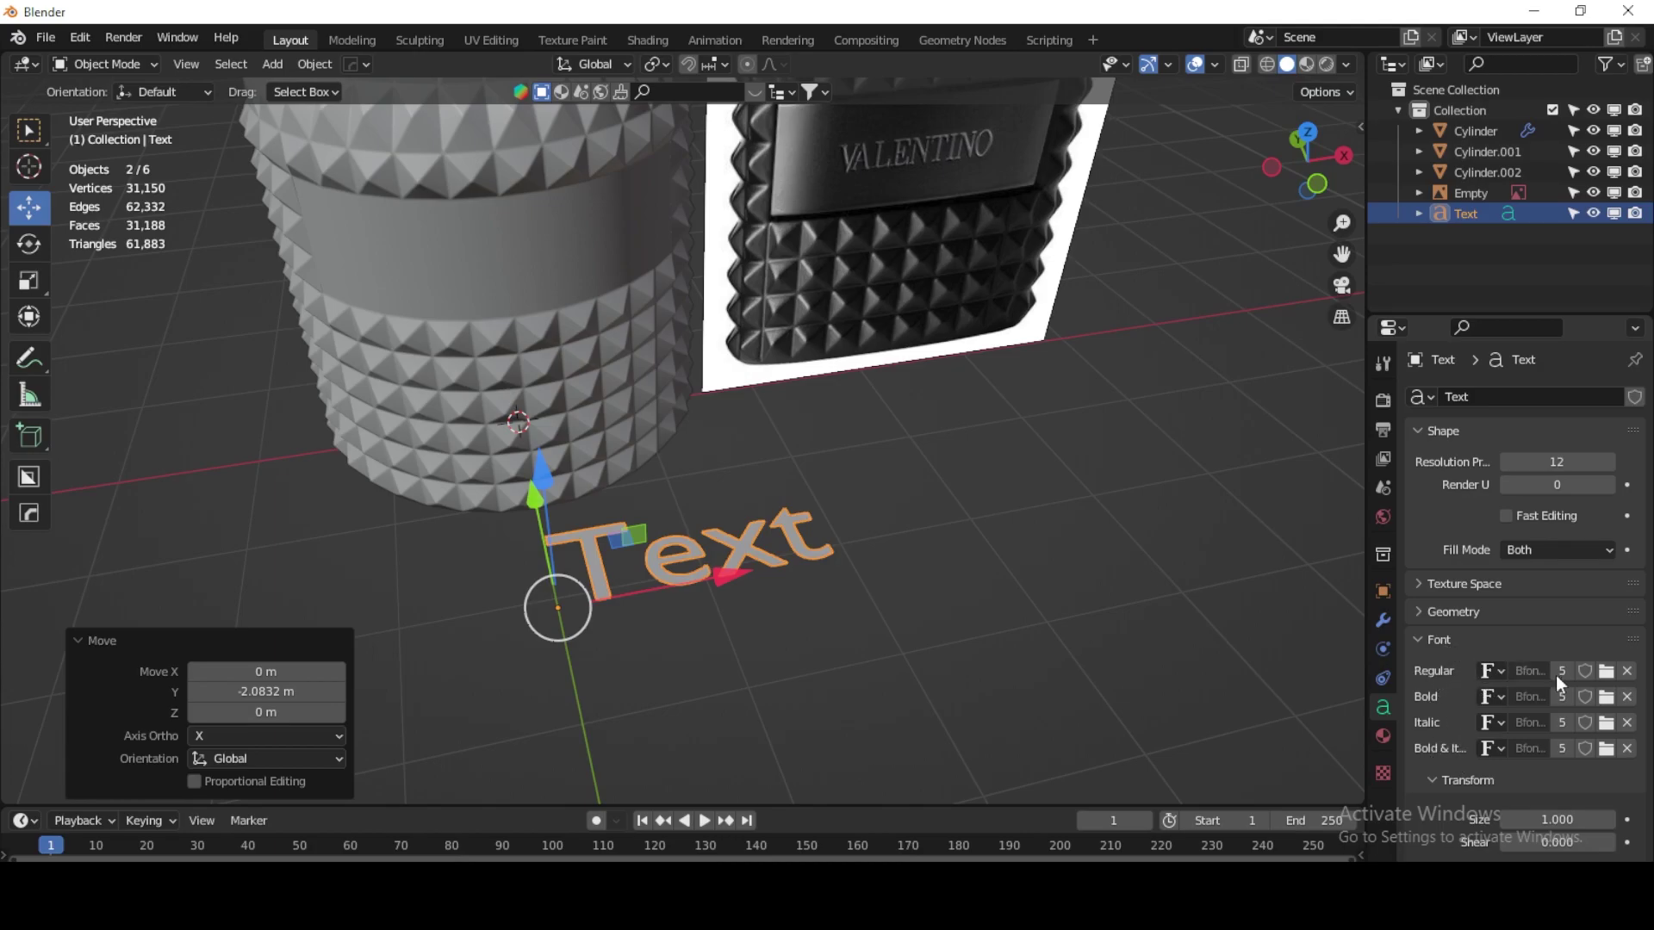
Step: Load Baskerville Old Face (BASKVILL.TTF) as the text's Regular font
{"action": "left_click", "coordinate": [1606, 671]}
{"action": "scroll", "coordinate": [1402, 594], "scroll_direction": "down", "scroll_amount": 3}
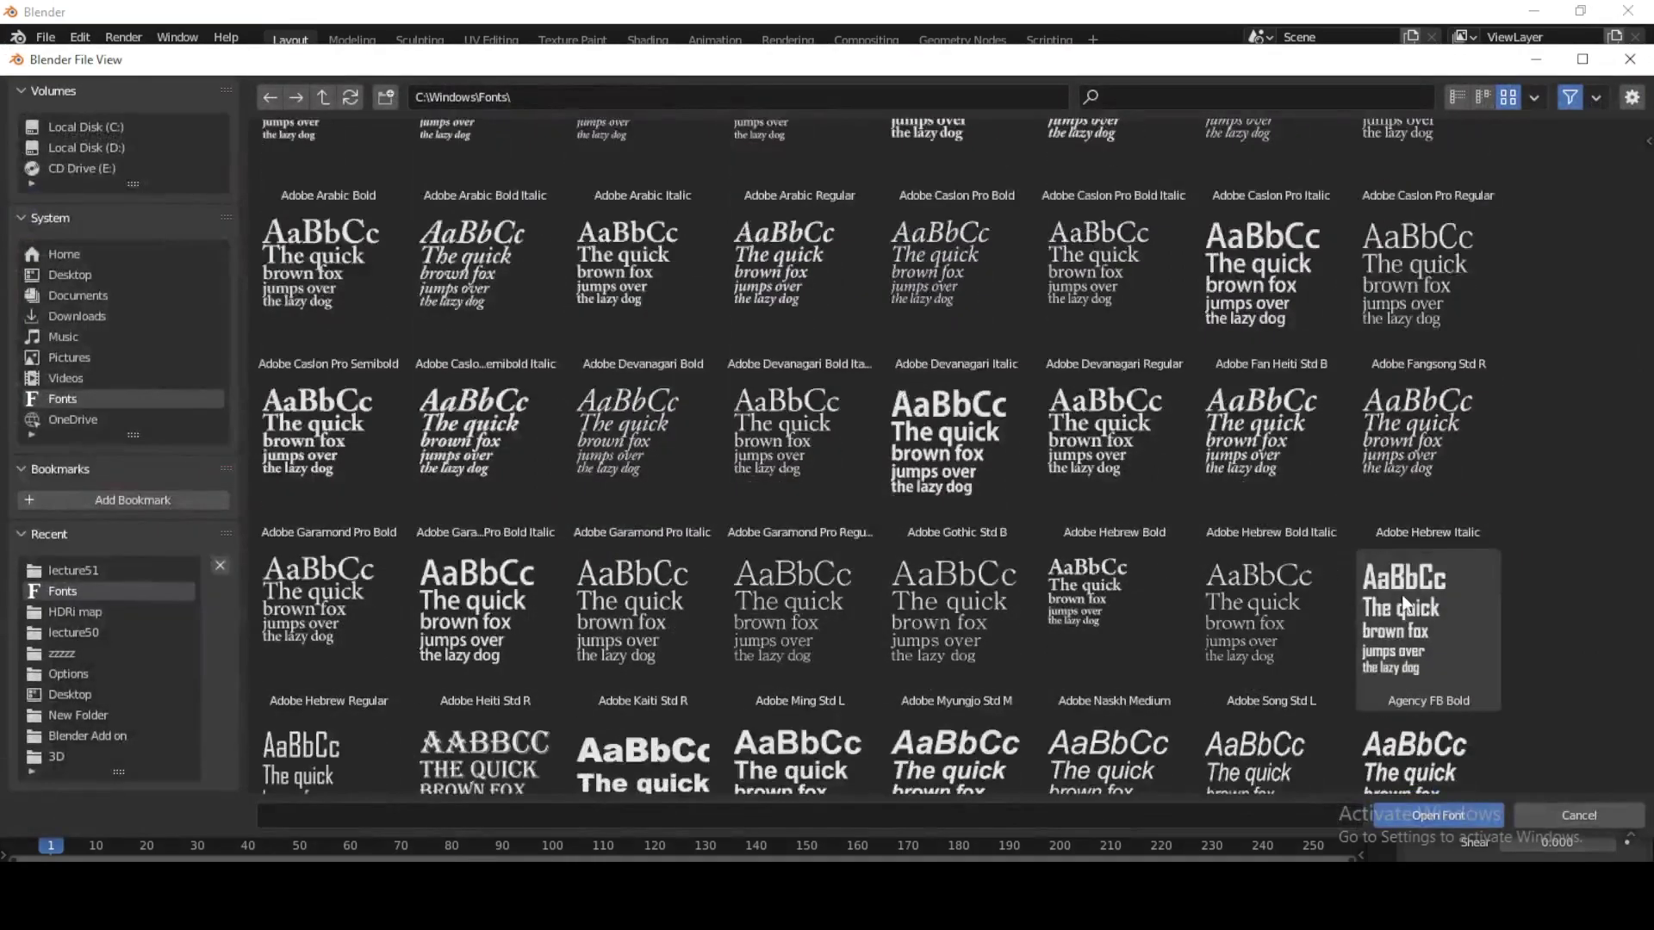
{"action": "scroll", "coordinate": [1403, 594], "scroll_direction": "down", "scroll_amount": 2}
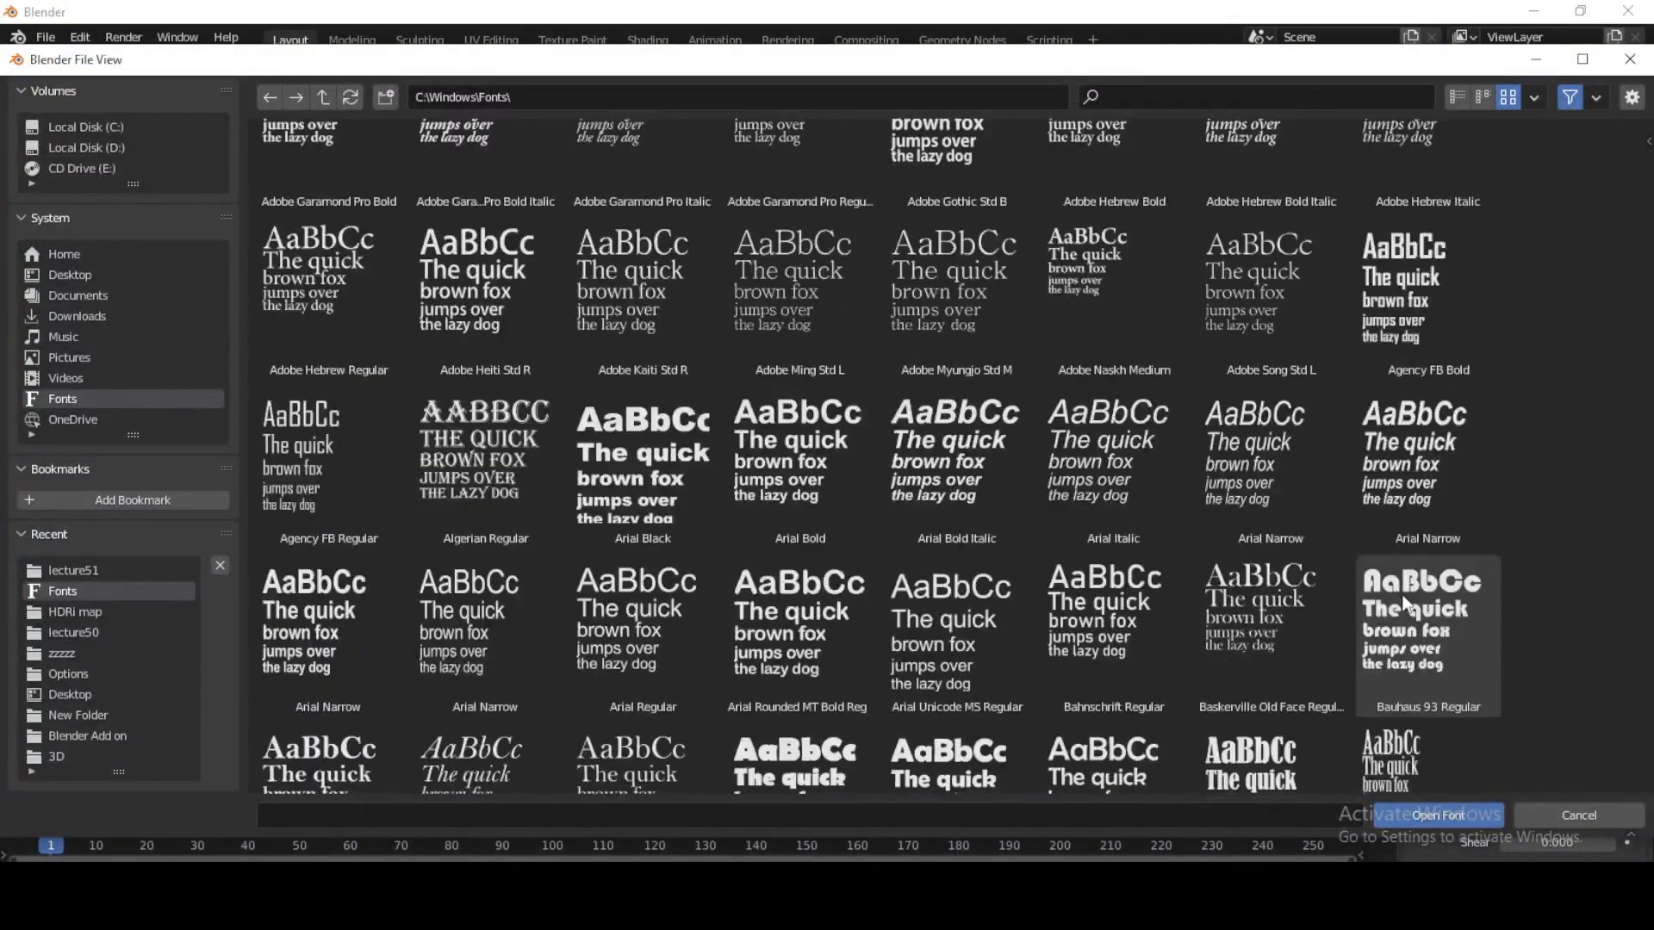
{"action": "left_click", "coordinate": [1295, 620]}
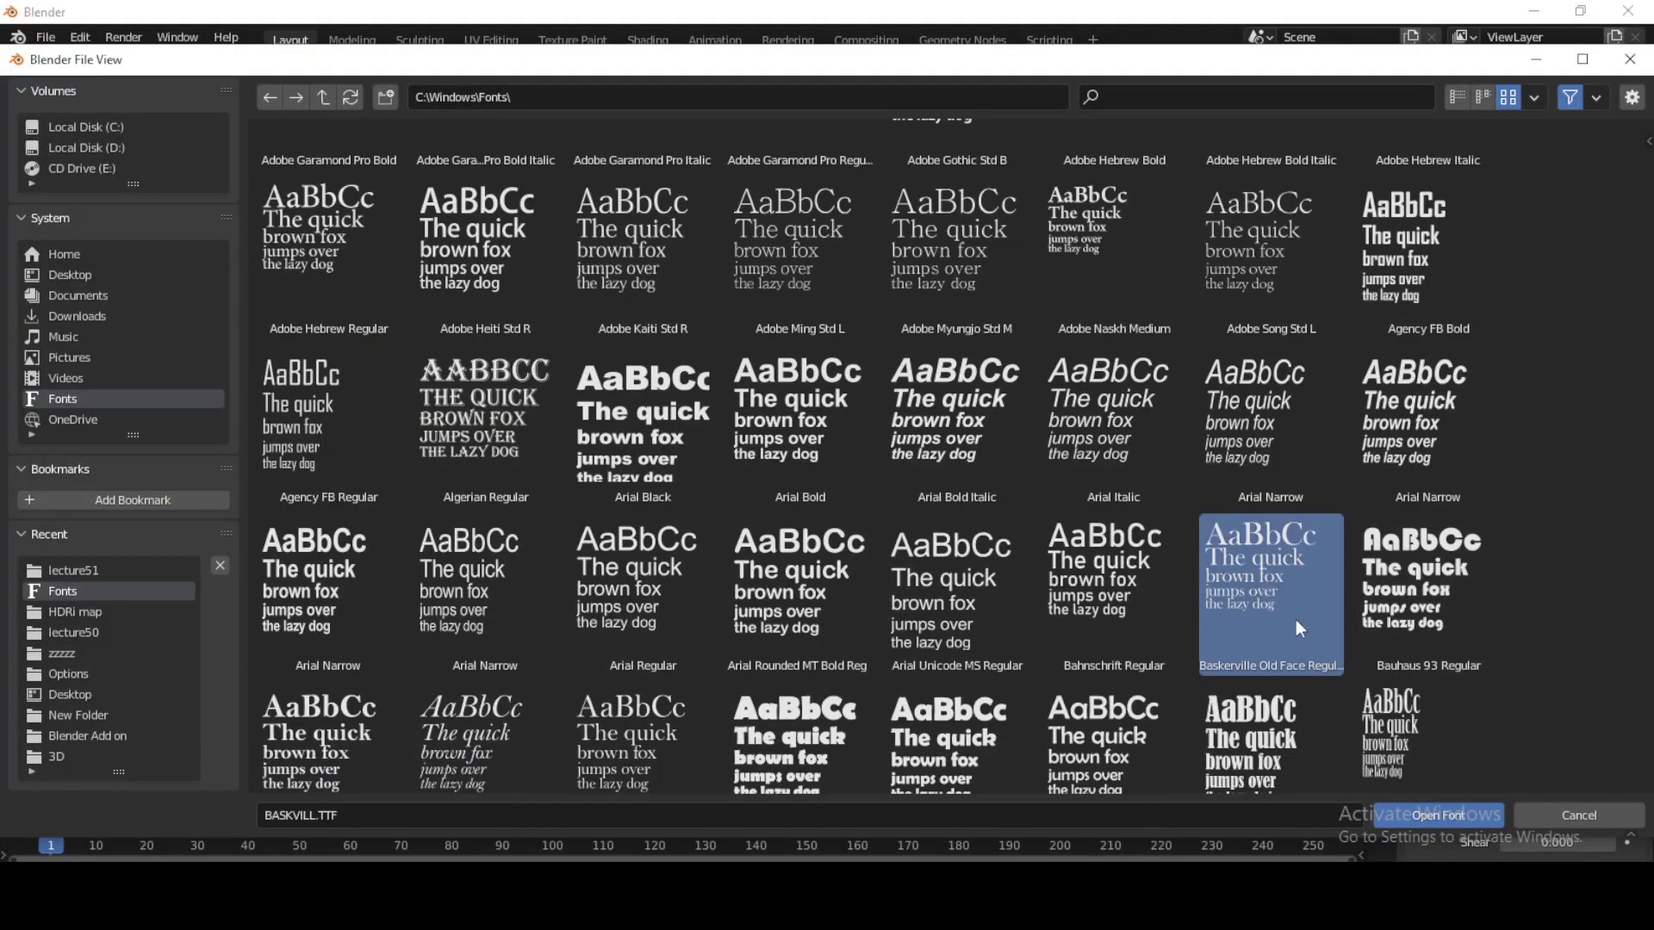
{"action": "left_click", "coordinate": [1447, 814]}
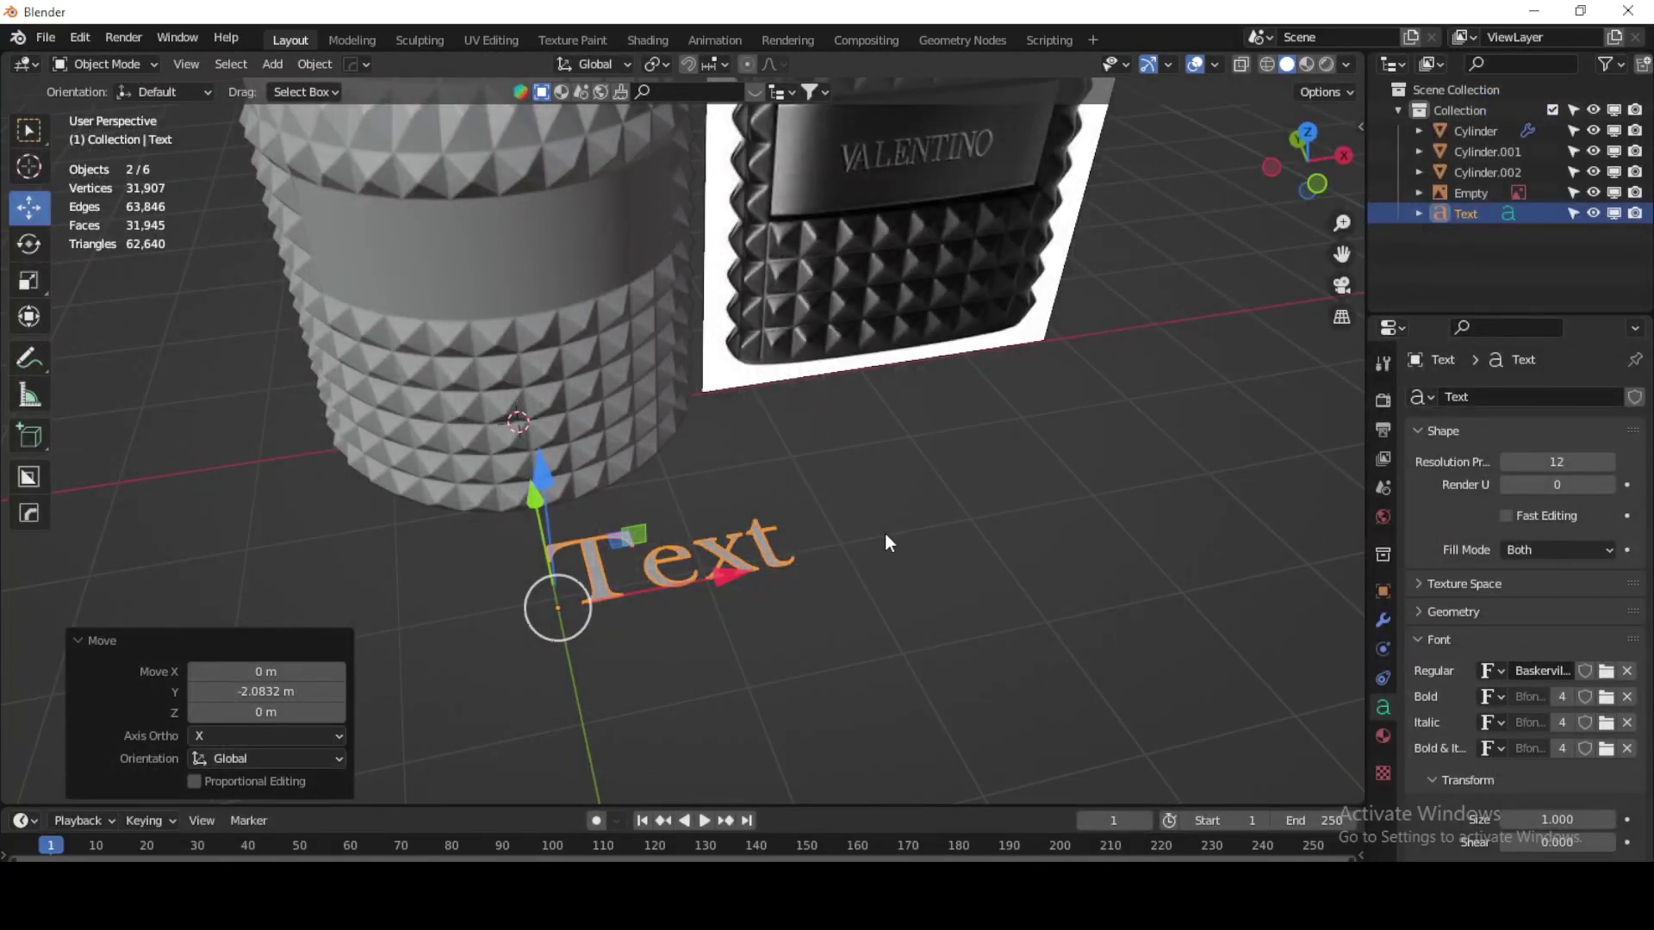
{"action": "key", "text": "ctrl+Tab"}
Step: Replace the placeholder word 'Text' with 'VALENTINO'
{"action": "left_click", "coordinate": [1043, 536]}
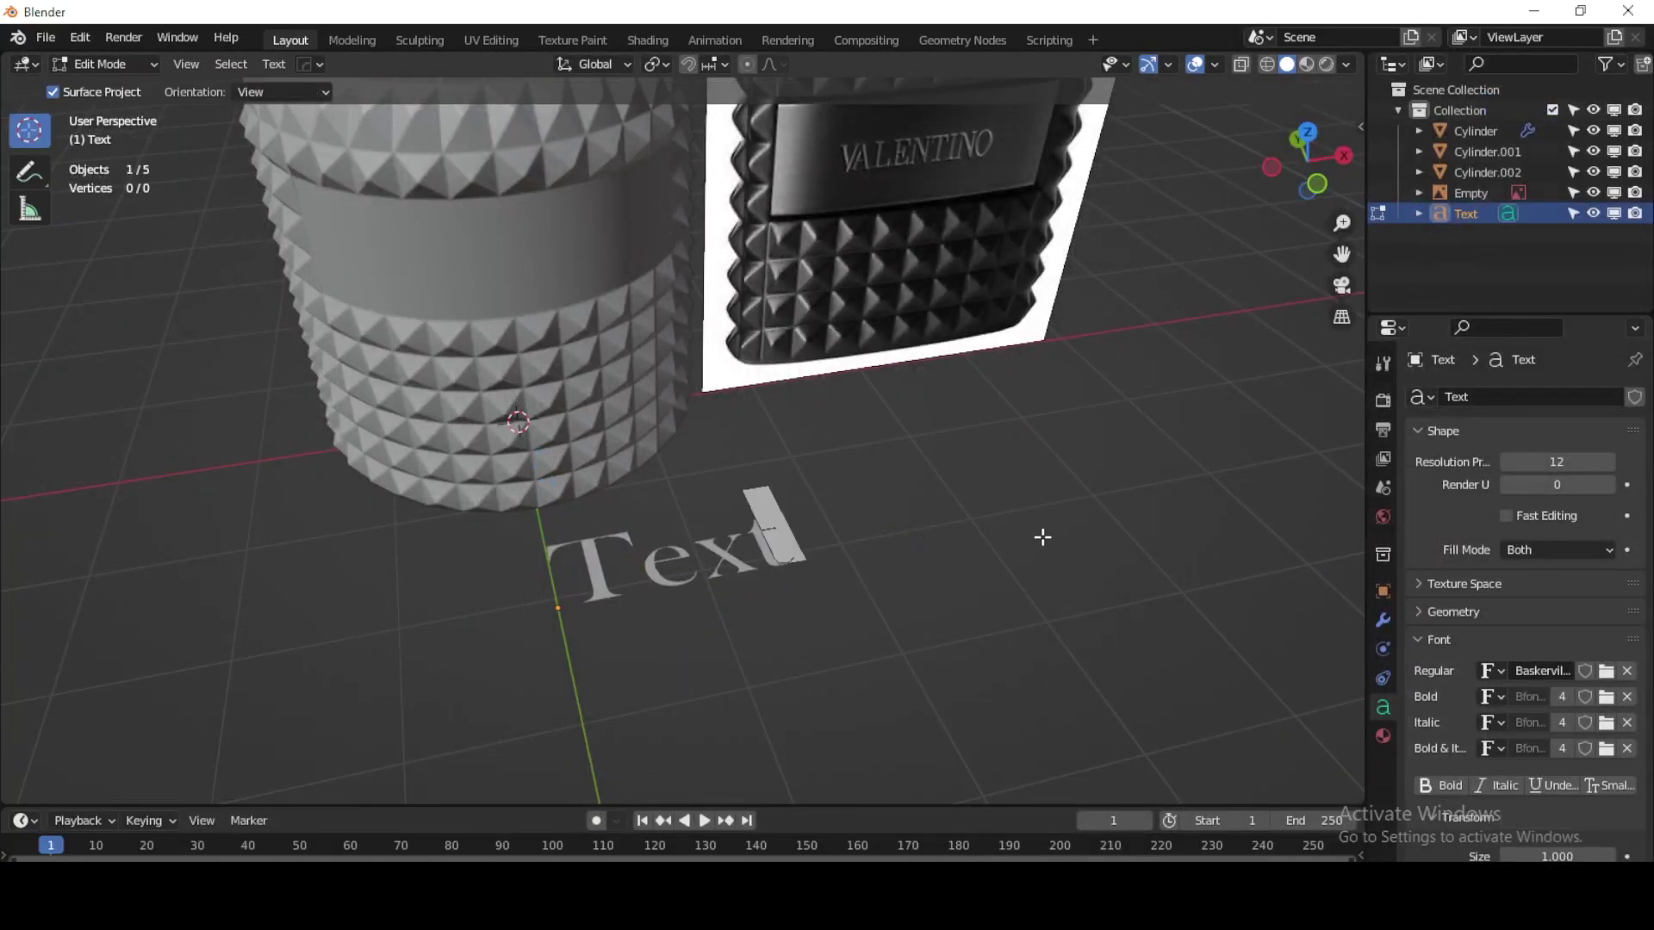
{"action": "key", "text": "BackSpace"}
{"action": "key", "text": "BackSpace"}
{"action": "key", "text": "BackSpace"}
{"action": "key", "text": "BackSpace"}
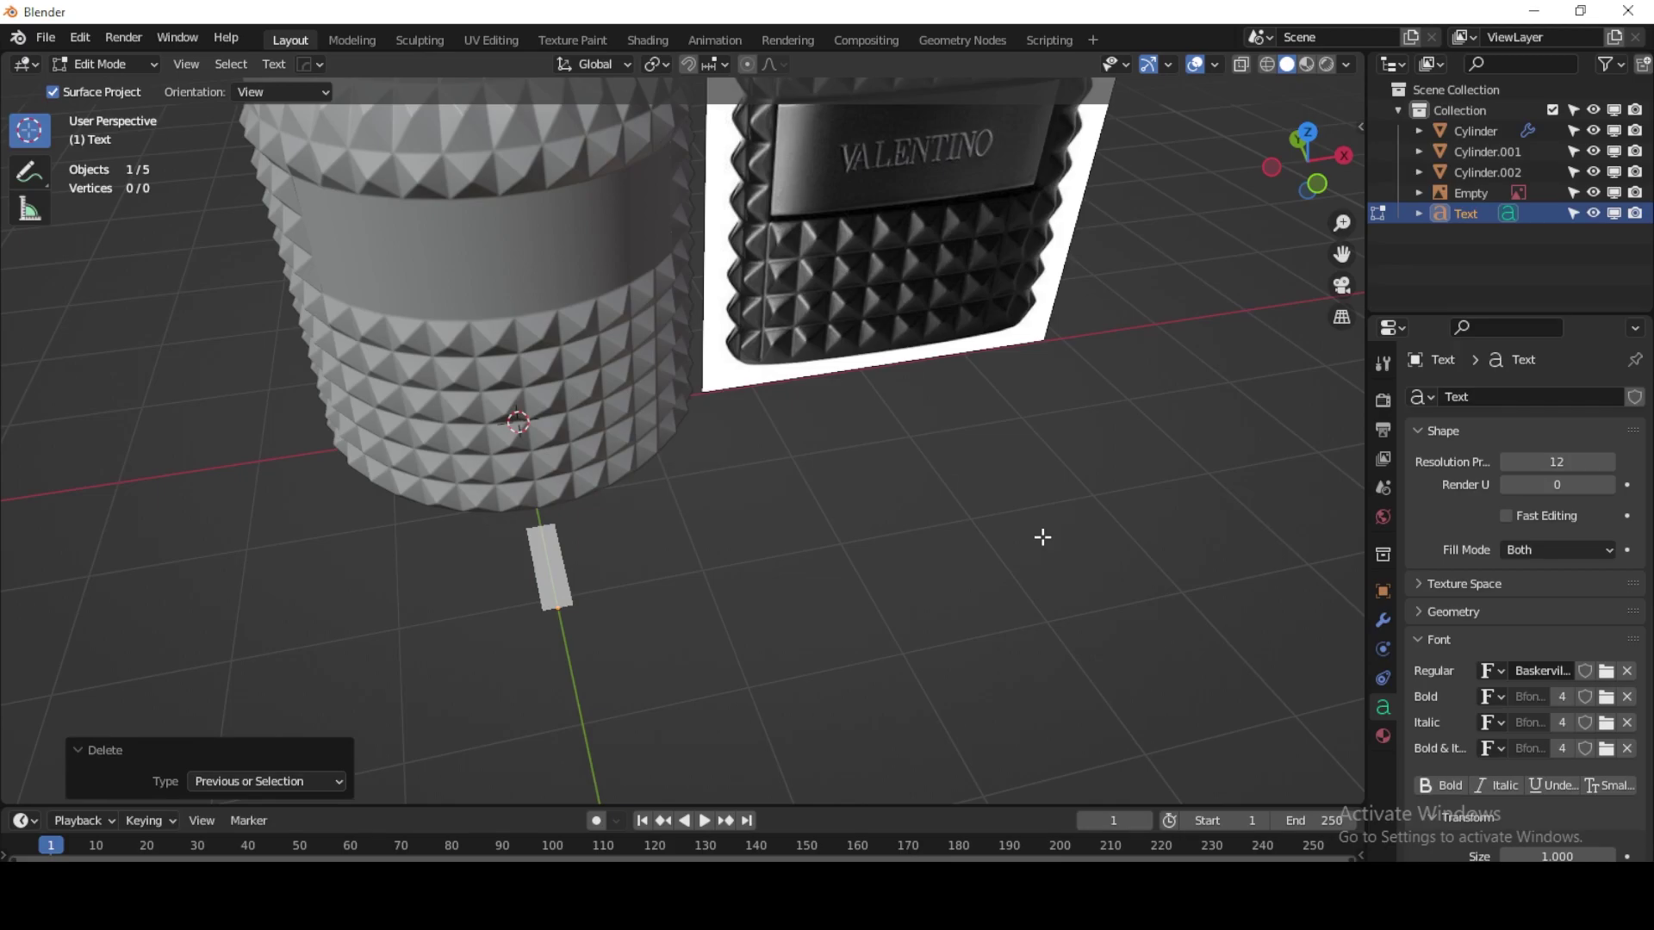
{"action": "type", "text": "VALE"}
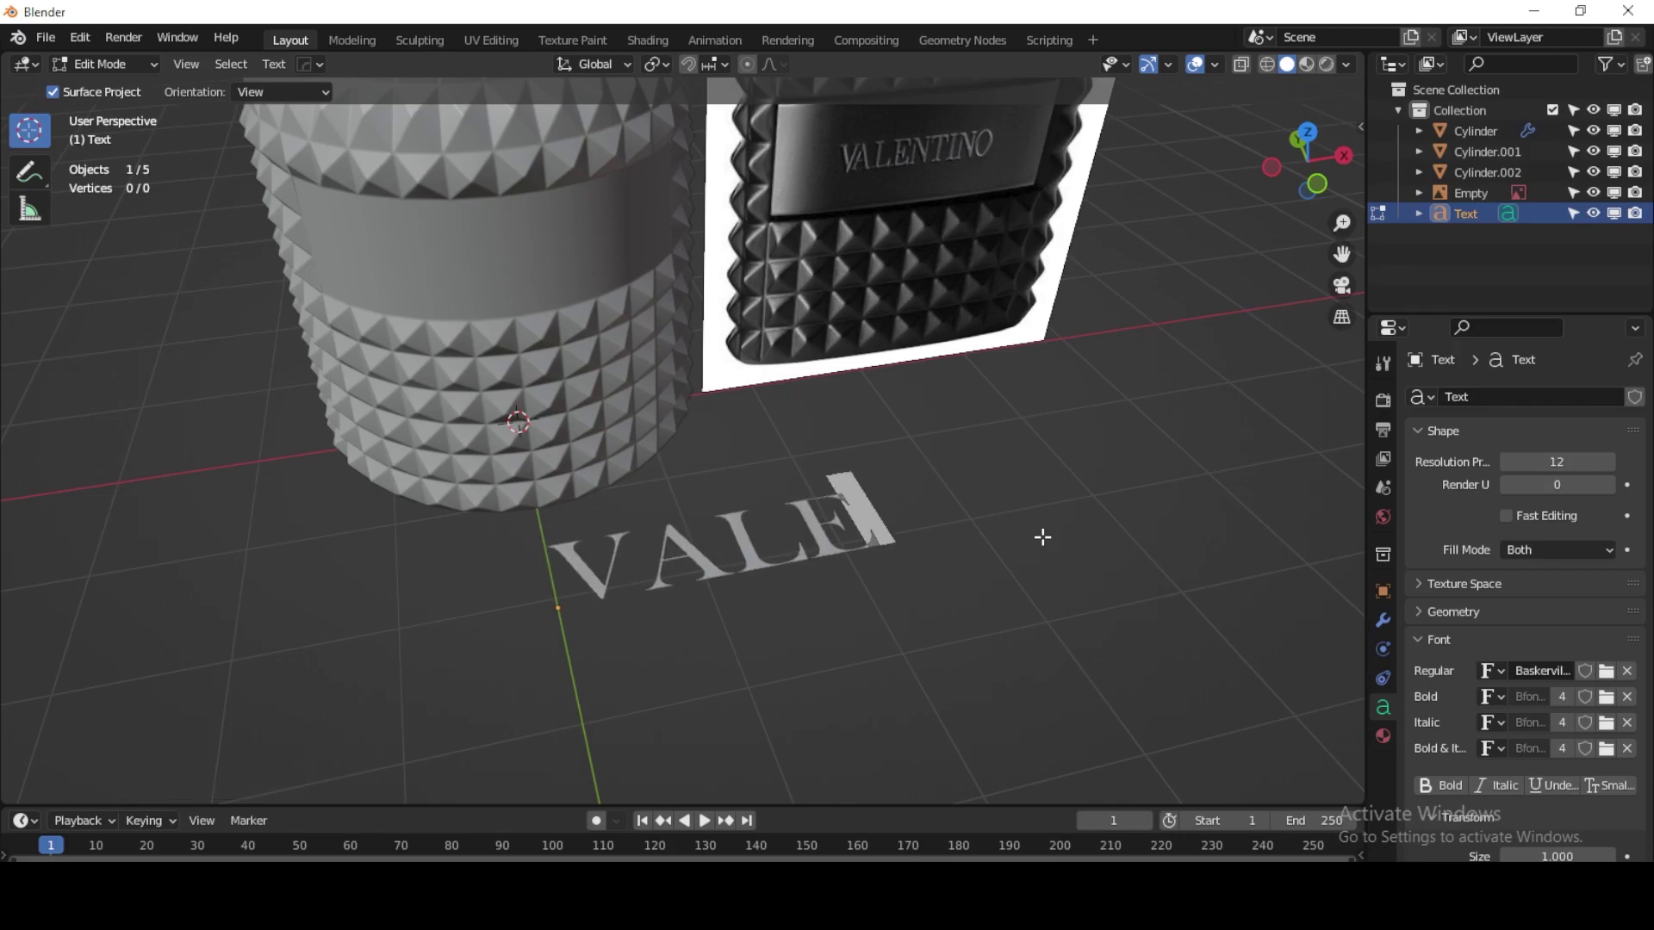
{"action": "type", "text": "B"}
{"action": "key", "text": "BackSpace"}
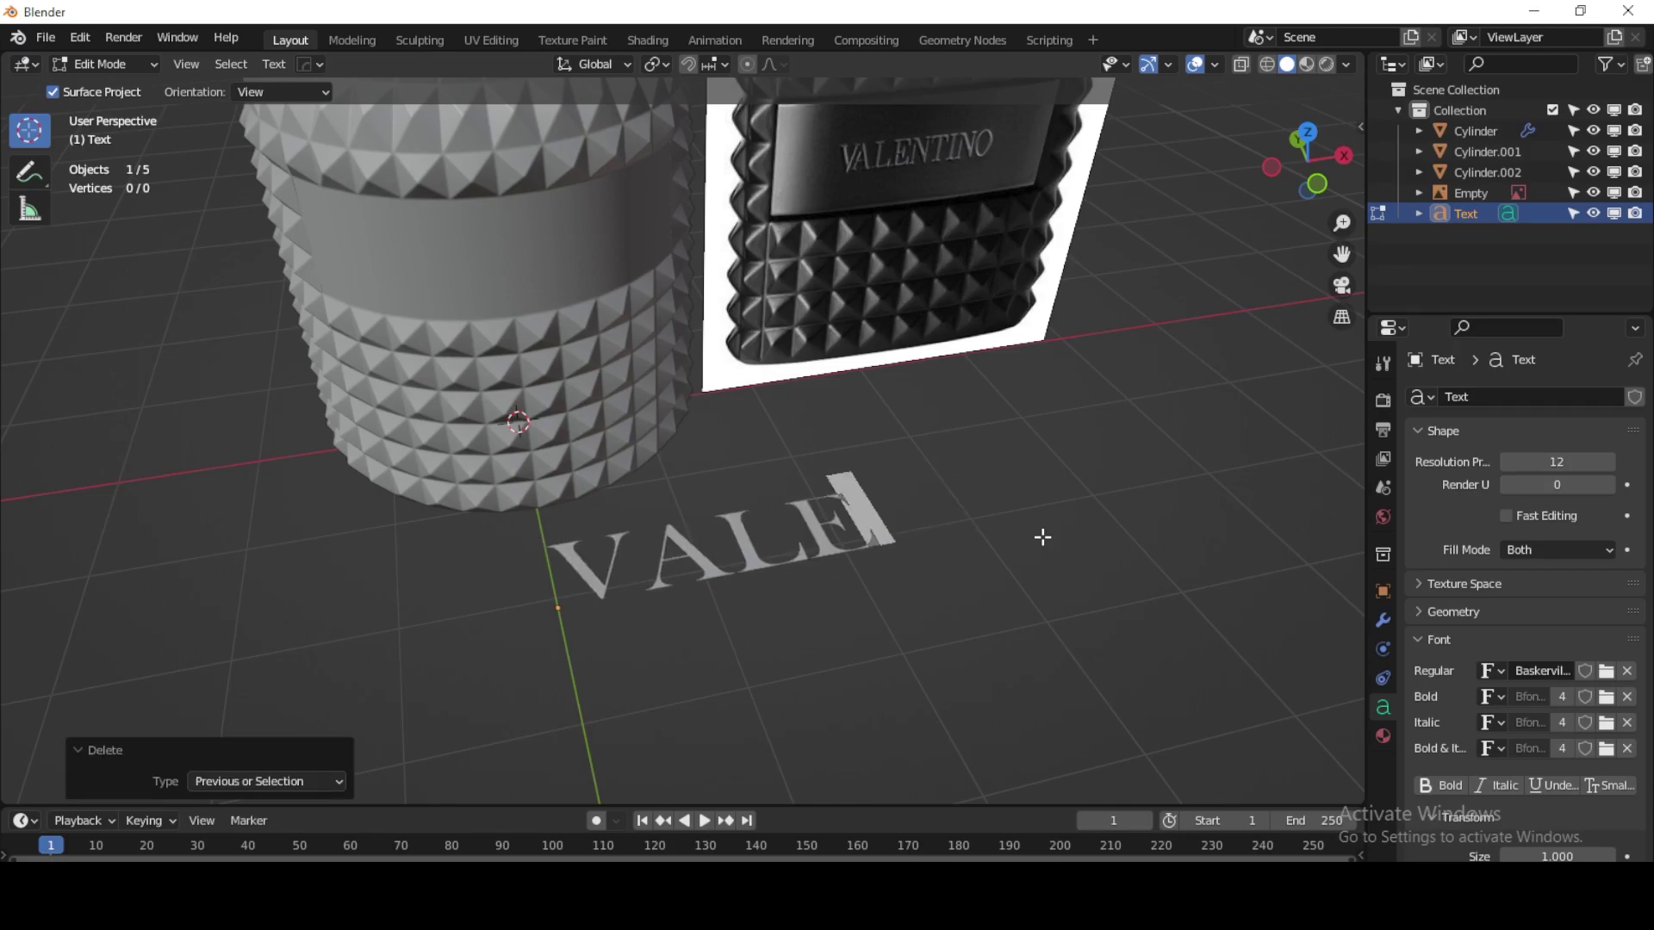
{"action": "type", "text": "NTINO"}
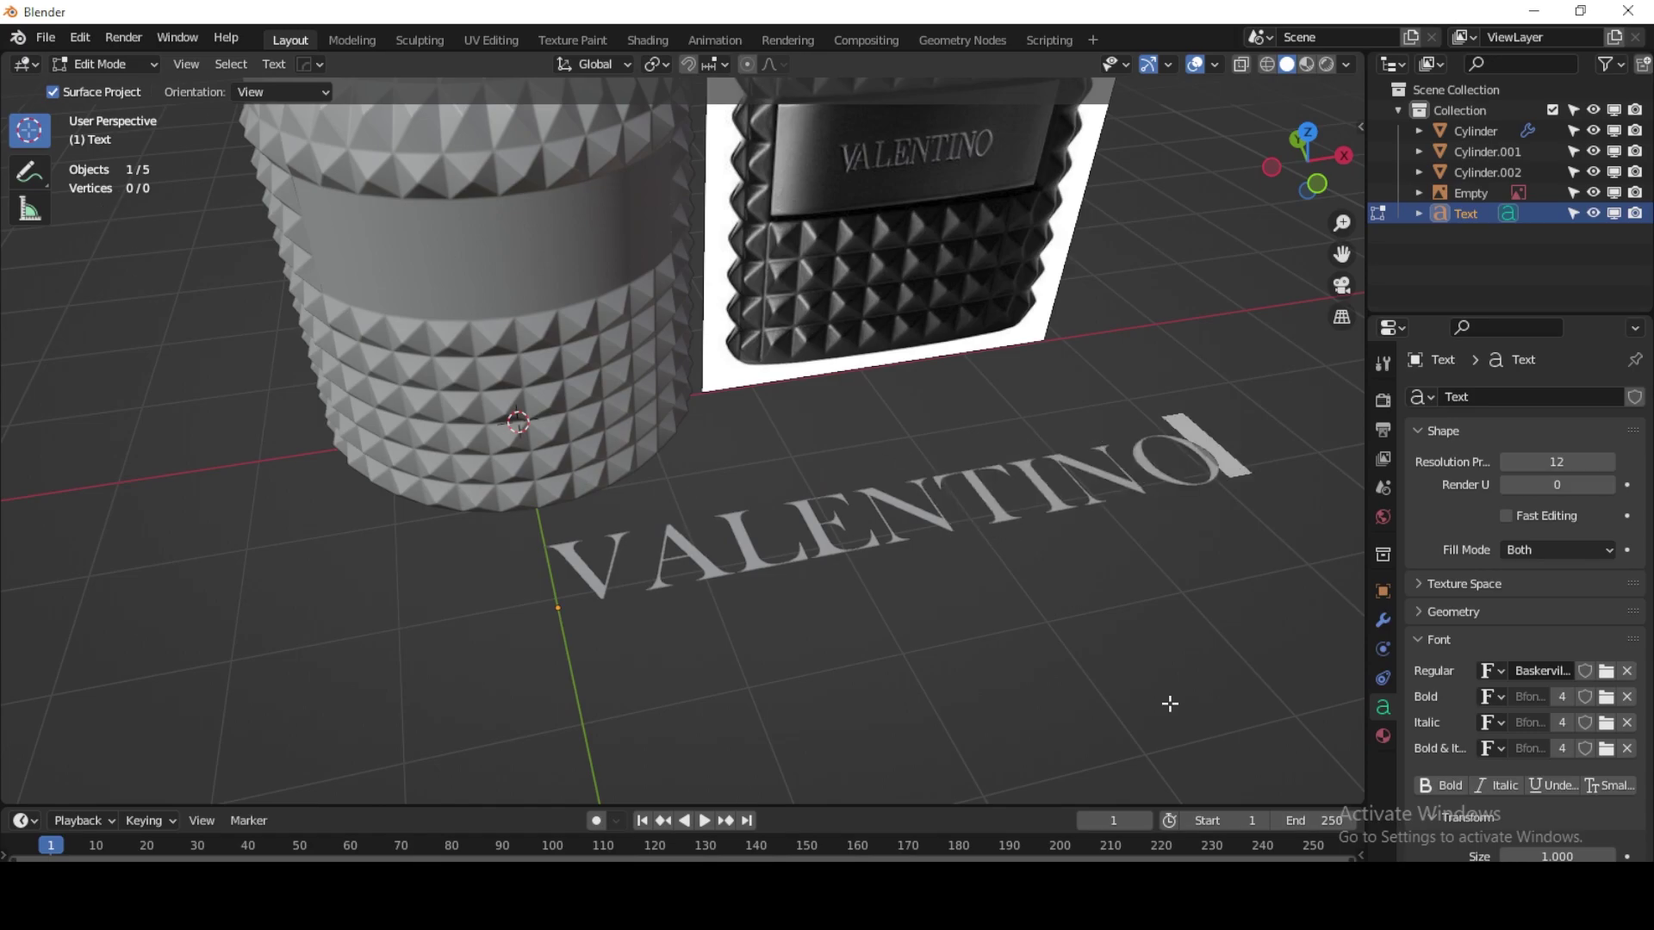
Step: Give the VALENTINO text 0.03 m extrude, 0.004 m bevel depth and filled caps
{"action": "left_click", "coordinate": [1441, 613]}
{"action": "scroll", "coordinate": [1440, 628], "scroll_direction": "down", "scroll_amount": 3}
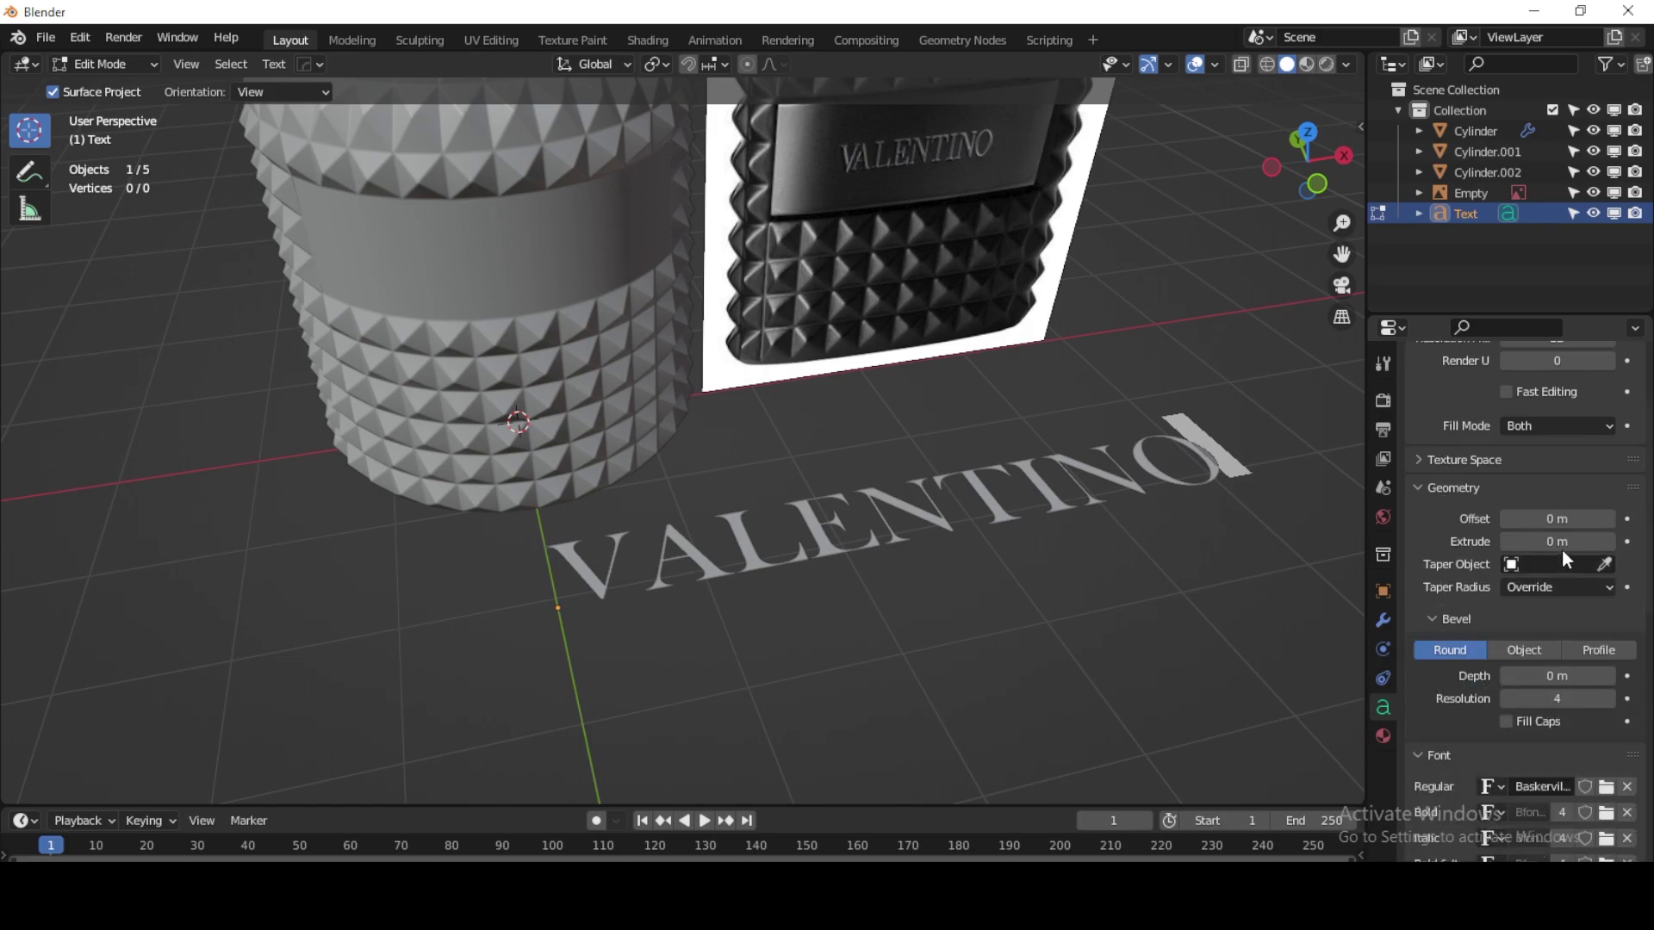
{"action": "mouse_move", "coordinate": [1563, 551]}
{"action": "left_mouse_down"}
{"action": "mouse_move", "coordinate": [1594, 551]}
{"action": "mouse_move", "coordinate": [1561, 541]}
{"action": "left_mouse_up"}
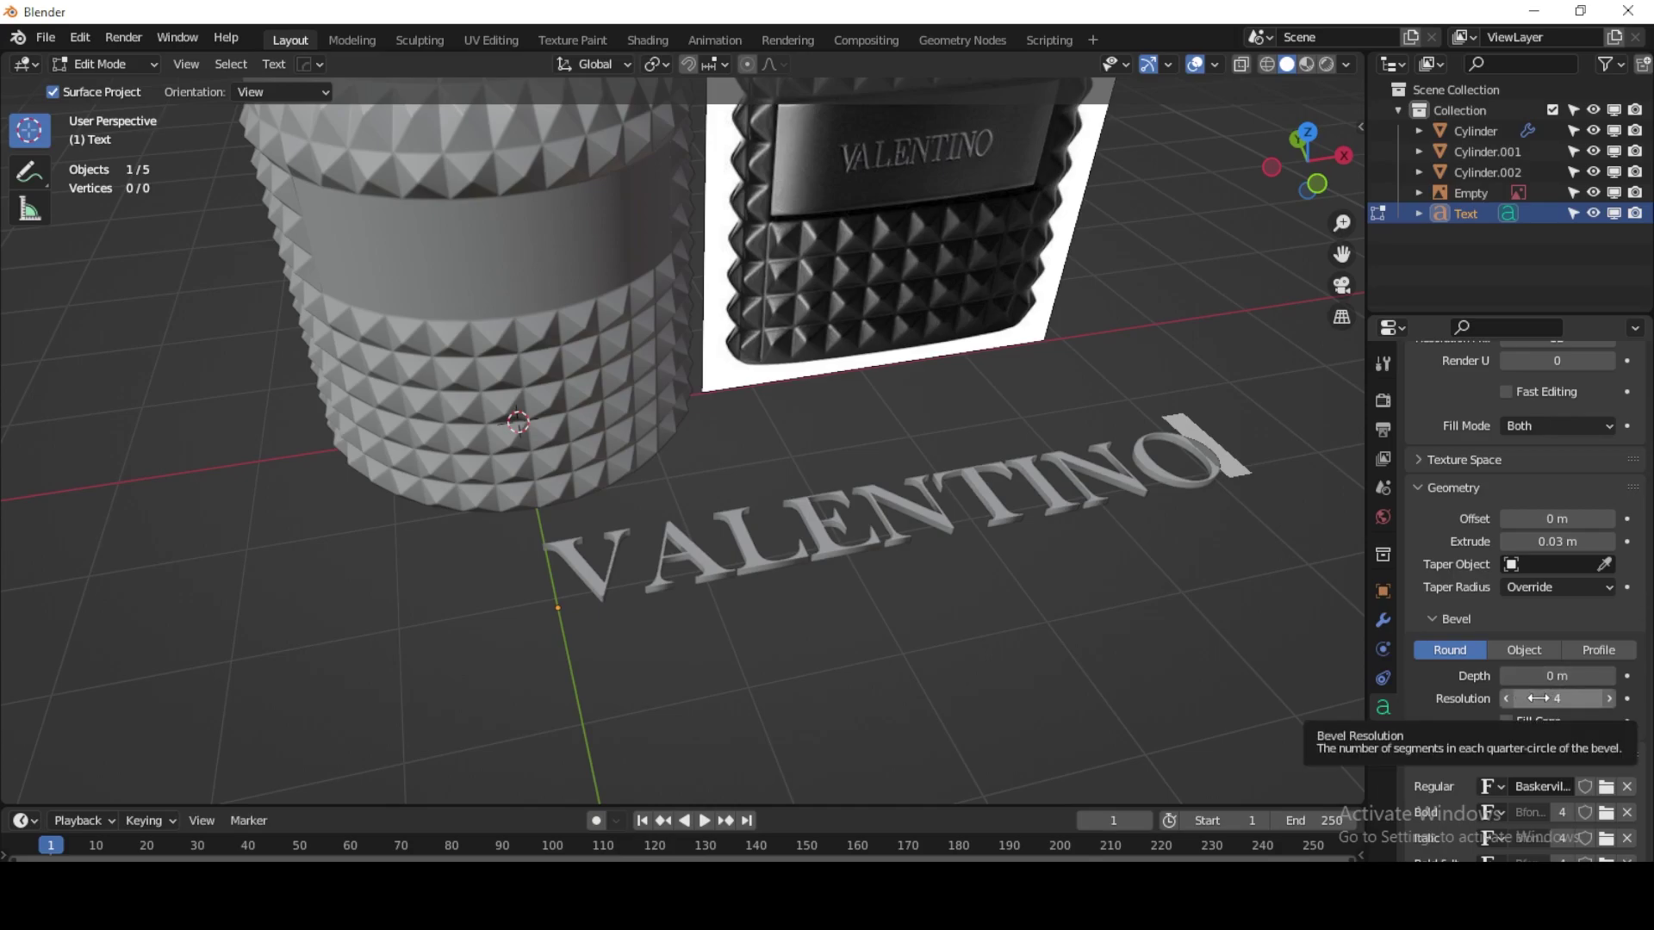
{"action": "scroll", "coordinate": [1465, 694], "scroll_direction": "down", "scroll_amount": 1}
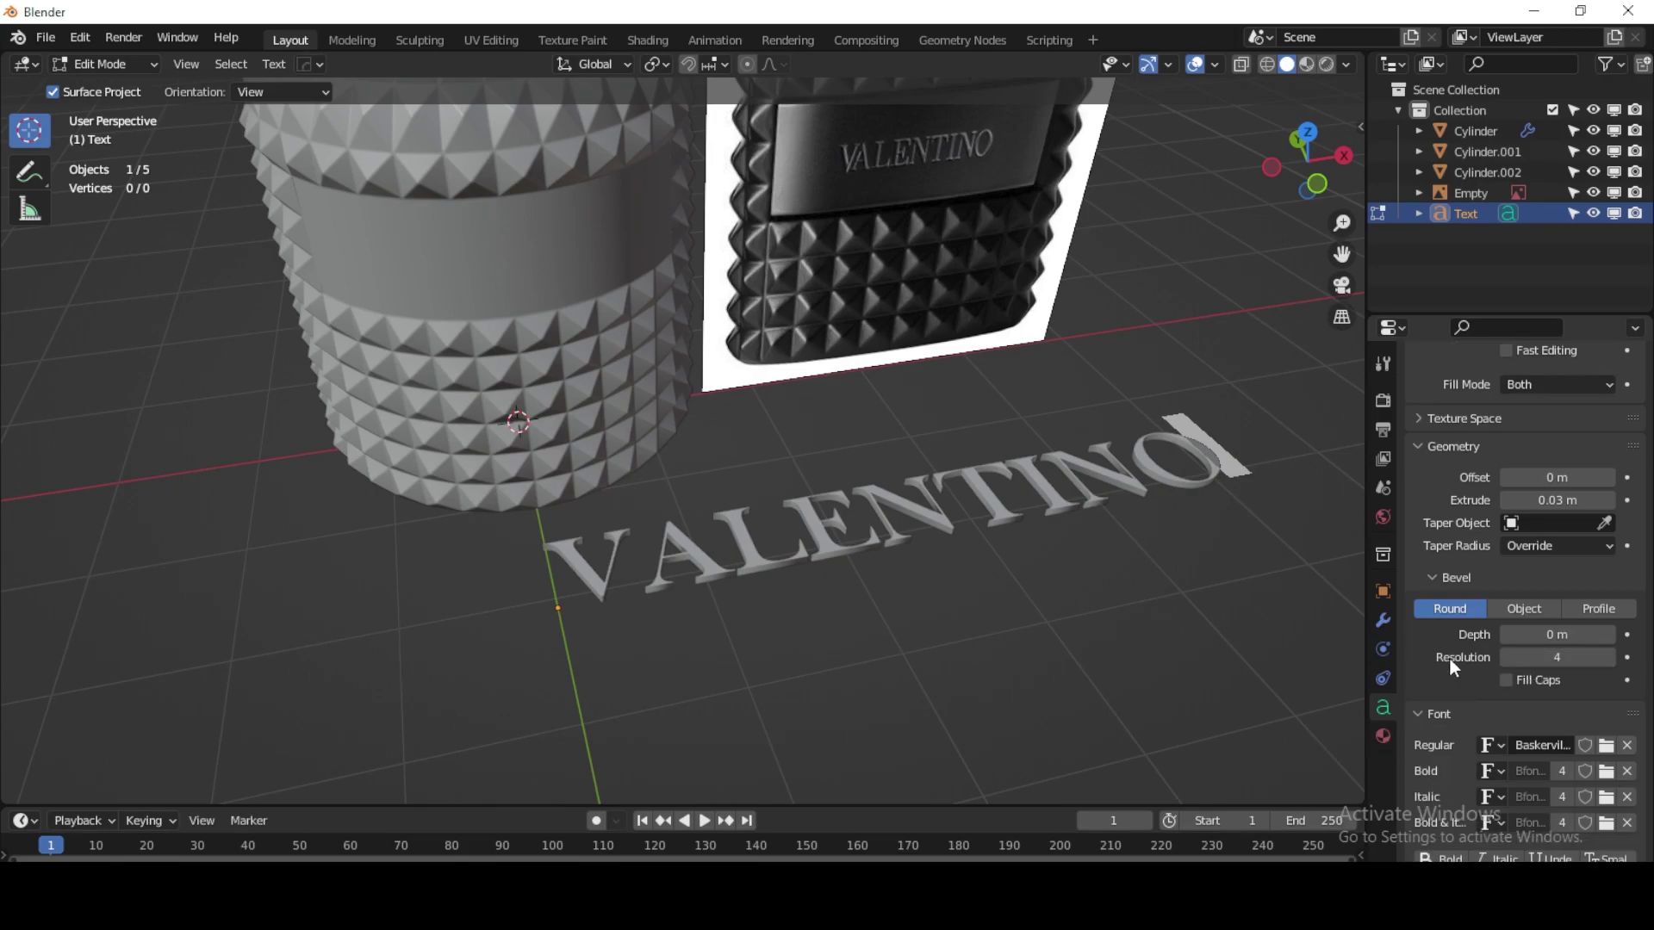
{"action": "scroll", "coordinate": [1449, 658], "scroll_direction": "up", "scroll_amount": 1}
{"action": "scroll", "coordinate": [883, 578], "scroll_direction": "up", "scroll_amount": 1}
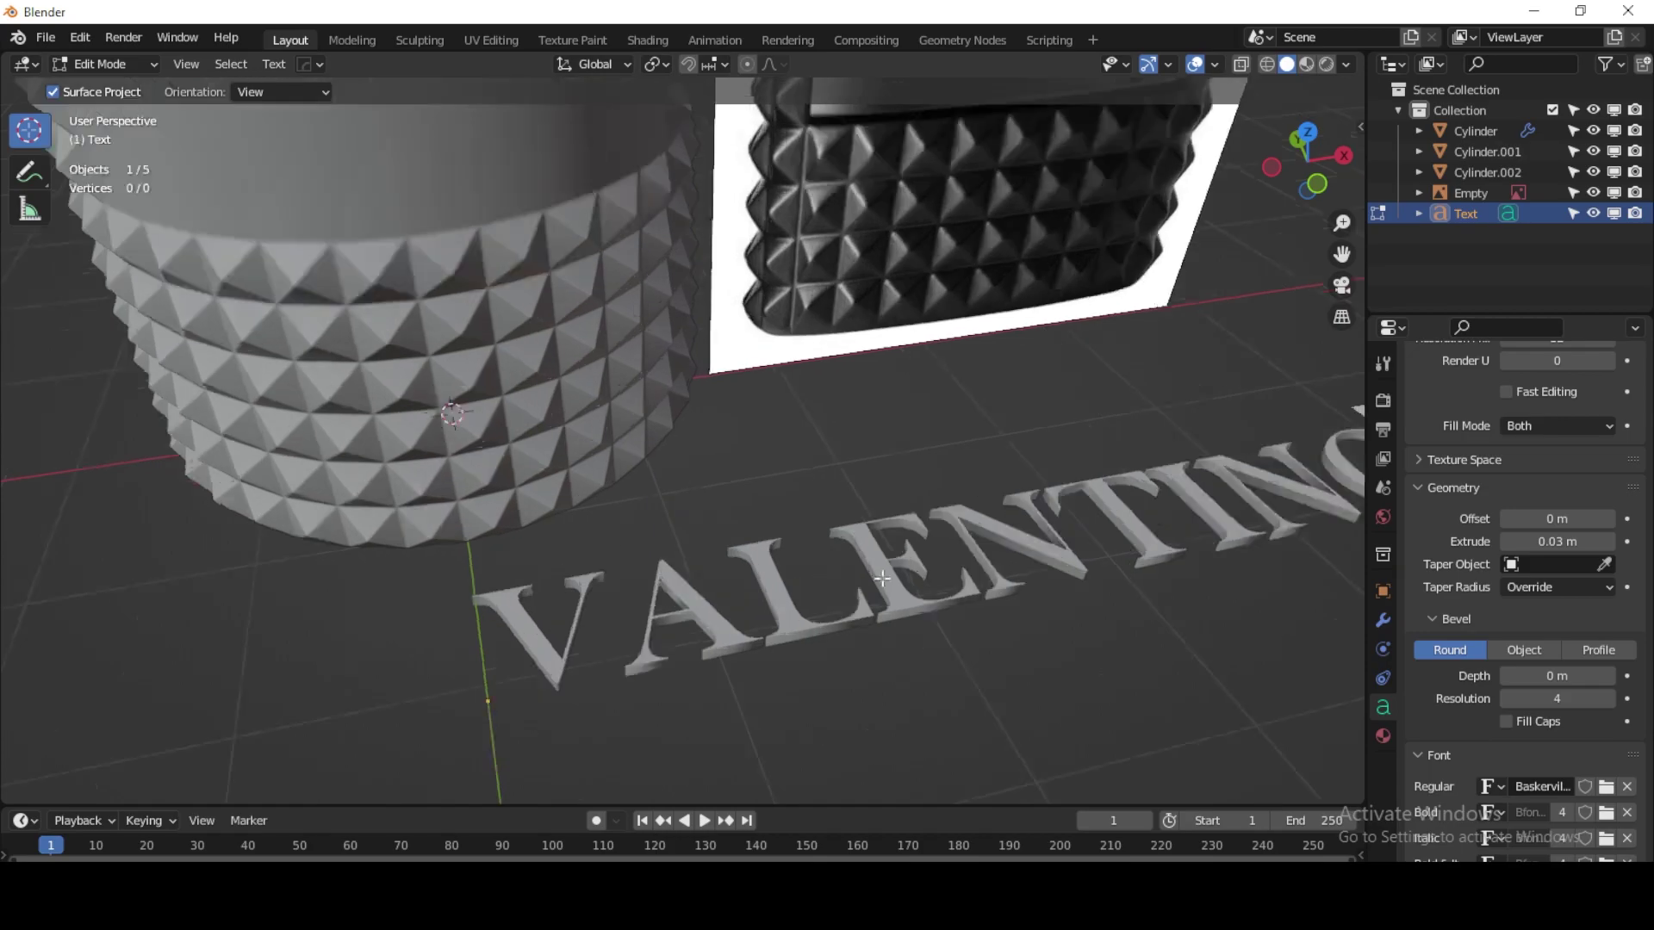
{"action": "mouse_move", "coordinate": [883, 578]}
{"action": "middle_mouse_down"}
{"action": "mouse_move", "coordinate": [968, 591]}
{"action": "mouse_move", "coordinate": [1037, 565]}
{"action": "mouse_move", "coordinate": [1059, 598]}
{"action": "mouse_move", "coordinate": [947, 533]}
{"action": "mouse_move", "coordinate": [771, 580]}
{"action": "middle_mouse_up"}
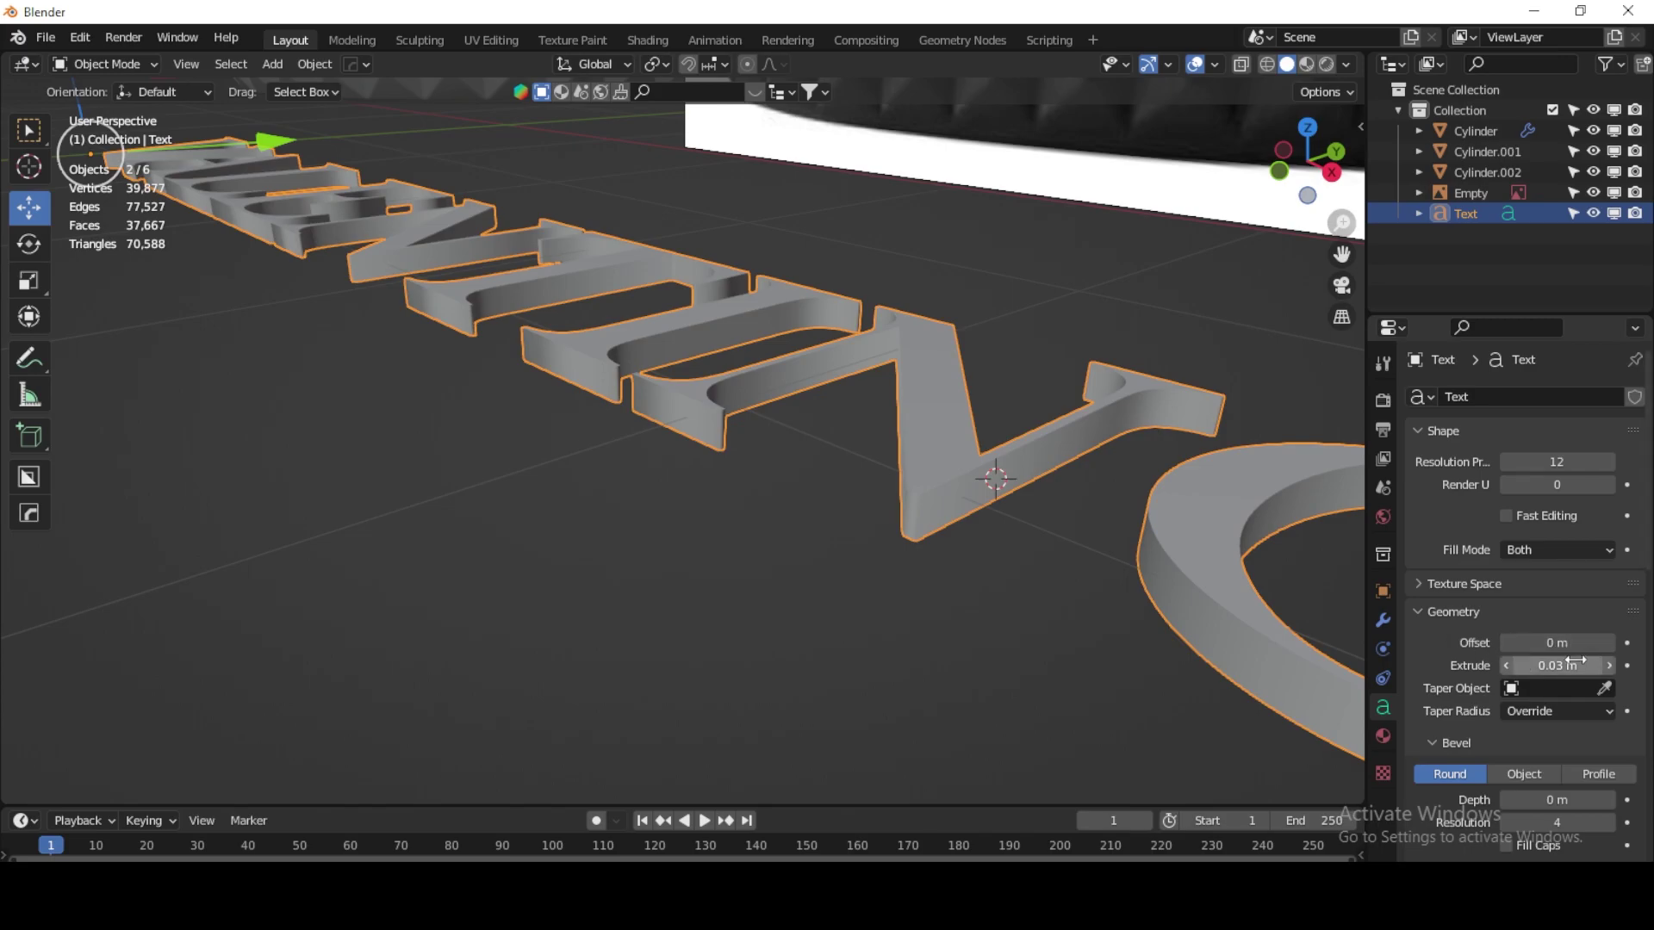
{"action": "scroll", "coordinate": [1560, 689], "scroll_direction": "down", "scroll_amount": 2}
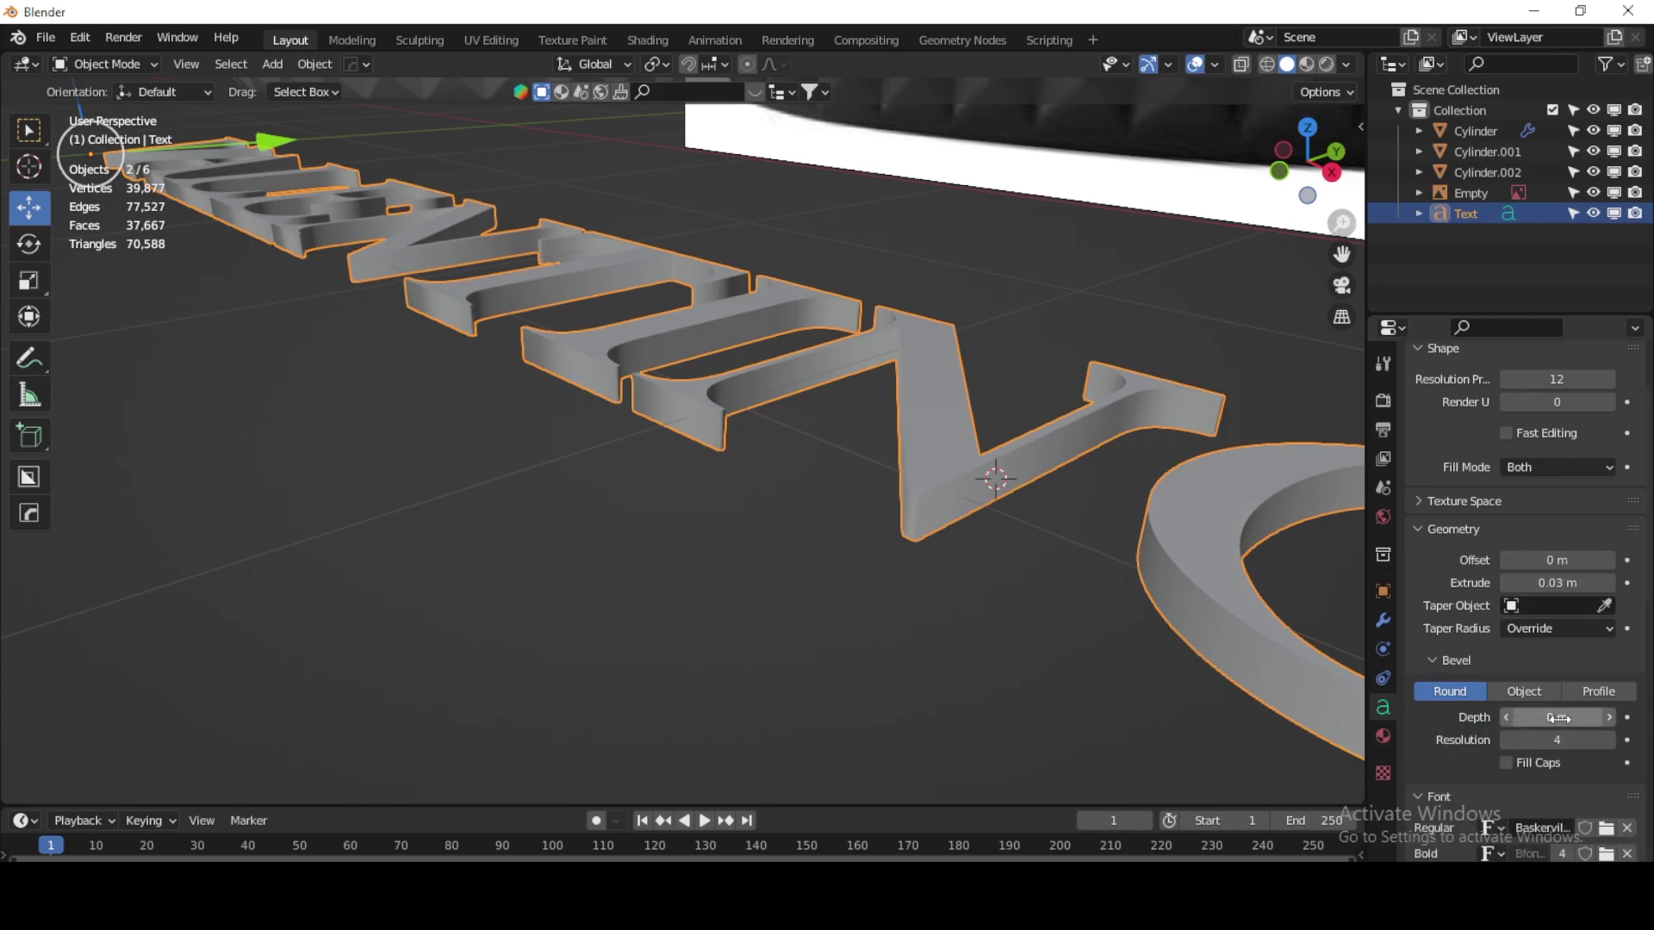
{"action": "left_click_drag", "start_coordinate": [1559, 717], "coordinate": [1603, 718]}
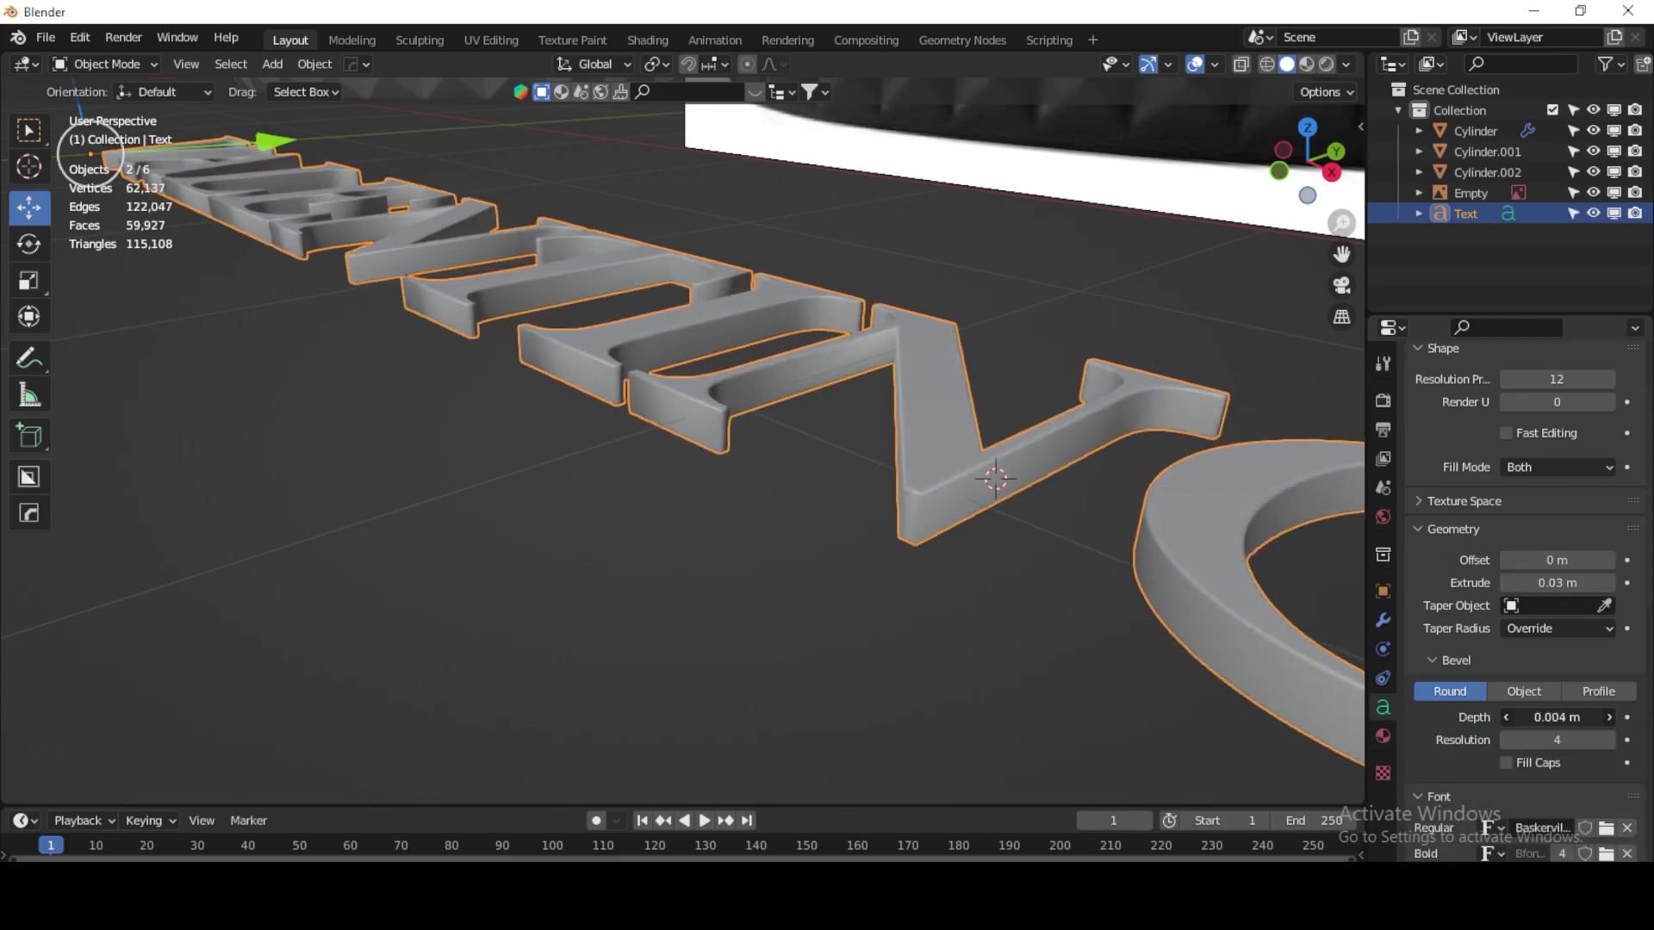
{"action": "left_click", "coordinate": [1575, 763]}
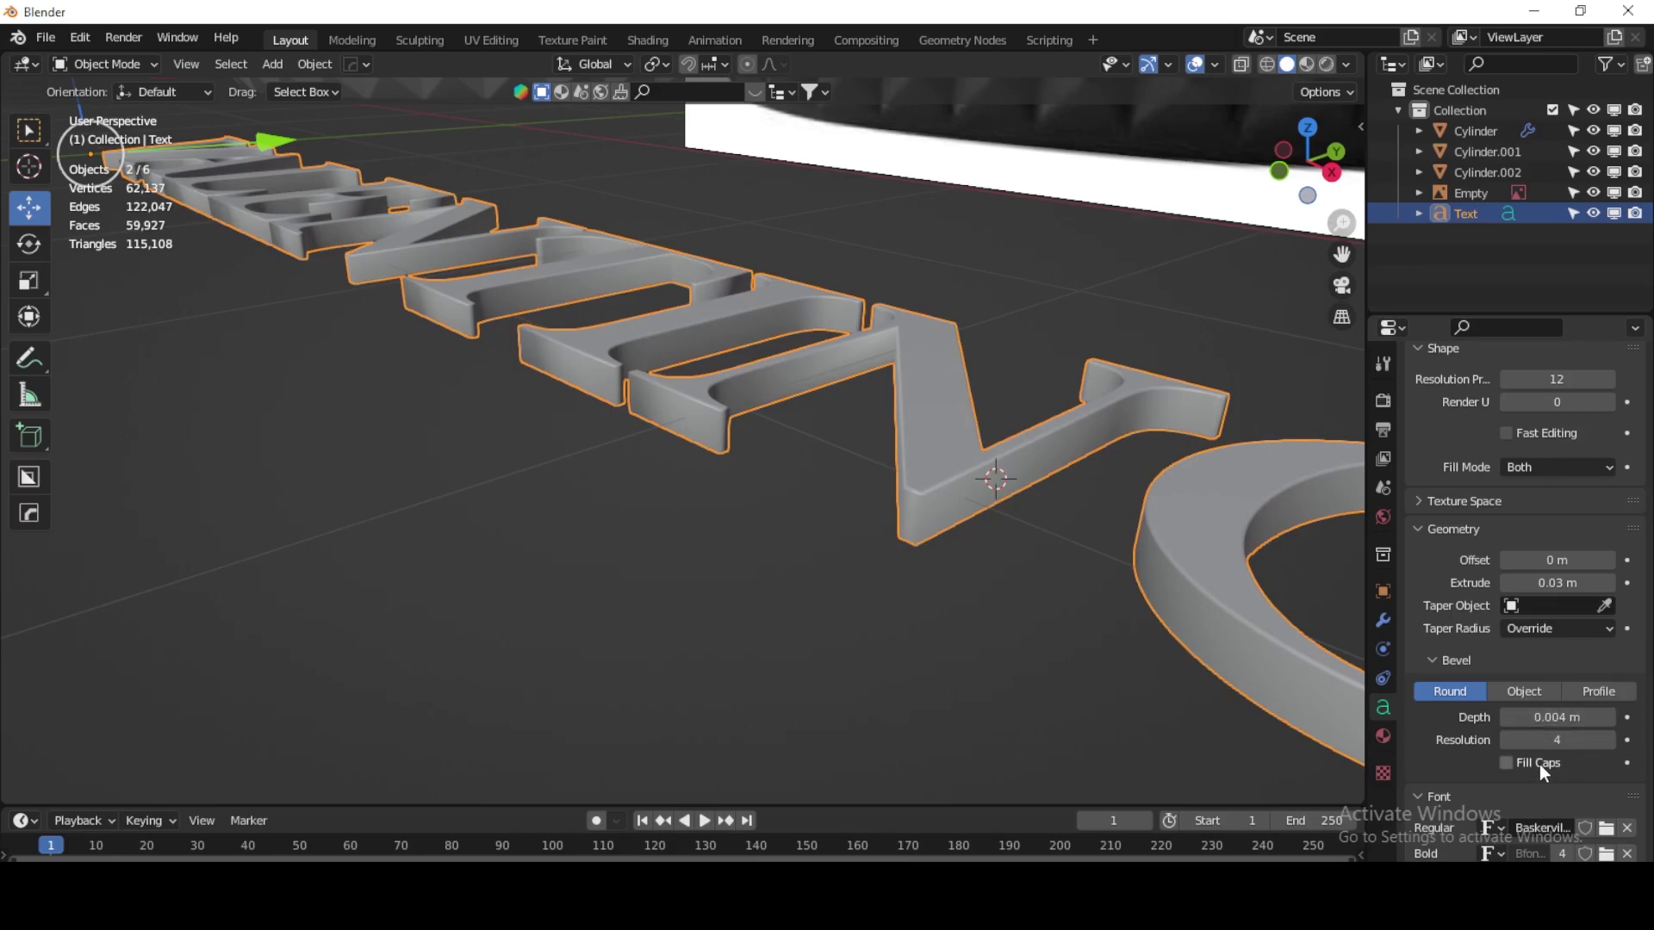
{"action": "scroll", "coordinate": [972, 564], "scroll_direction": "down", "scroll_amount": 5}
{"action": "mouse_move", "coordinate": [691, 498]}
{"action": "middle_mouse_down"}
{"action": "mouse_move", "coordinate": [824, 633]}
{"action": "mouse_move", "coordinate": [828, 540]}
{"action": "mouse_move", "coordinate": [741, 541]}
{"action": "mouse_move", "coordinate": [741, 565]}
{"action": "middle_mouse_up"}
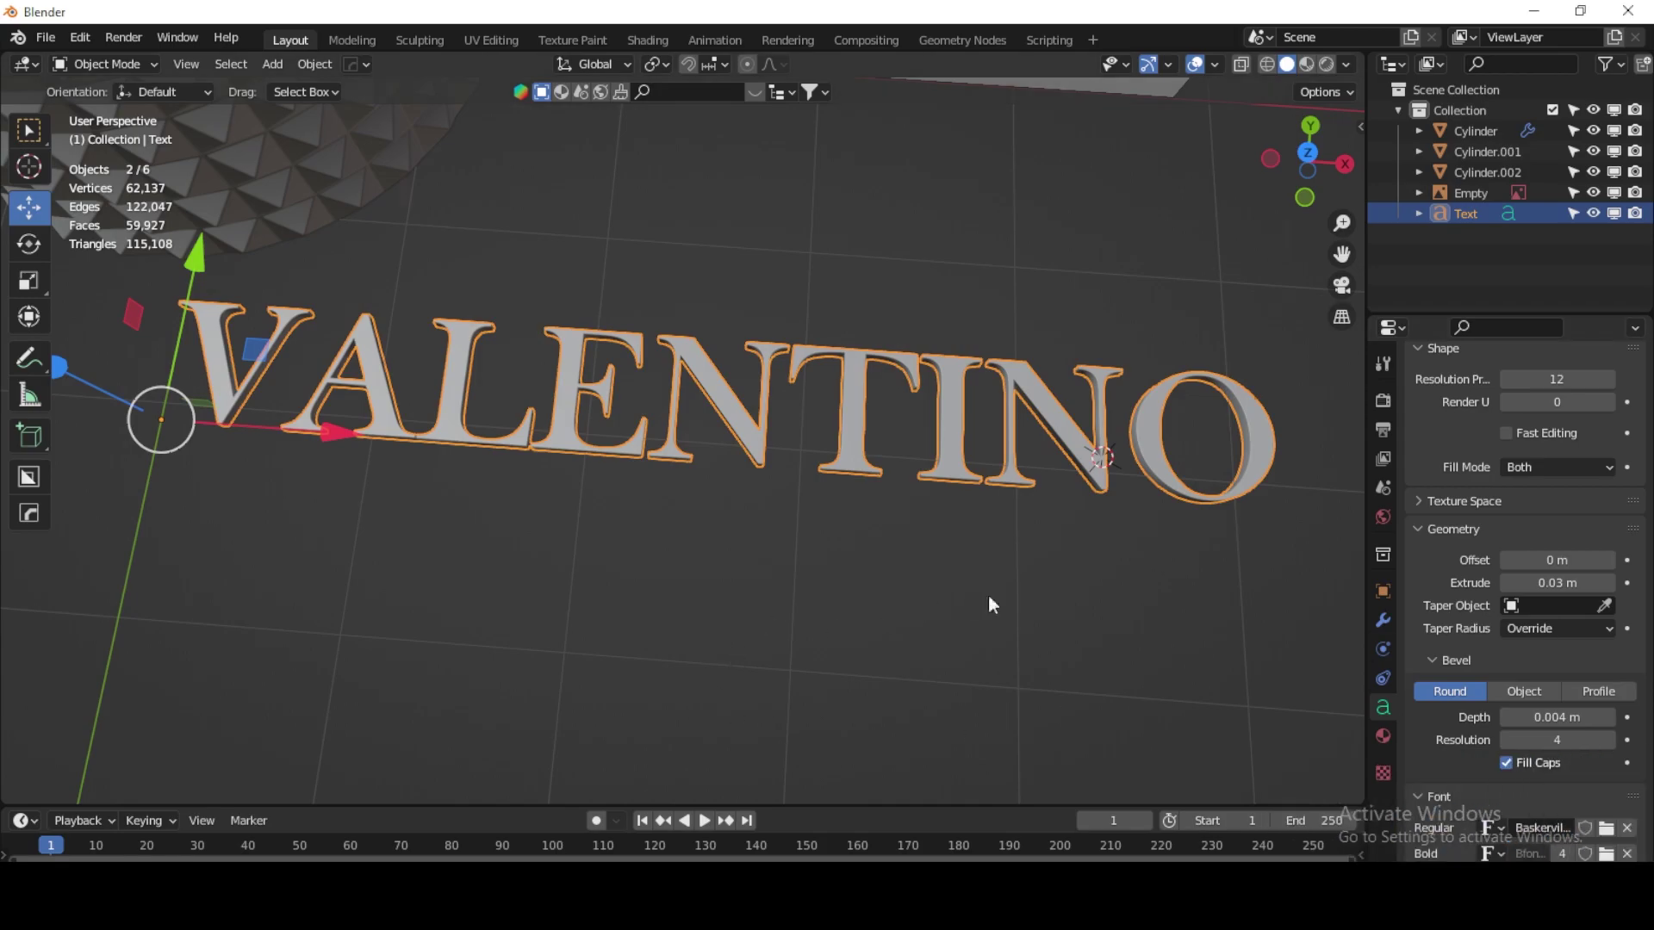
Step: Scale the VALENTINO text down to 0.423
{"action": "scroll", "coordinate": [989, 603], "scroll_direction": "down", "scroll_amount": 6}
{"action": "key", "text": "s"}
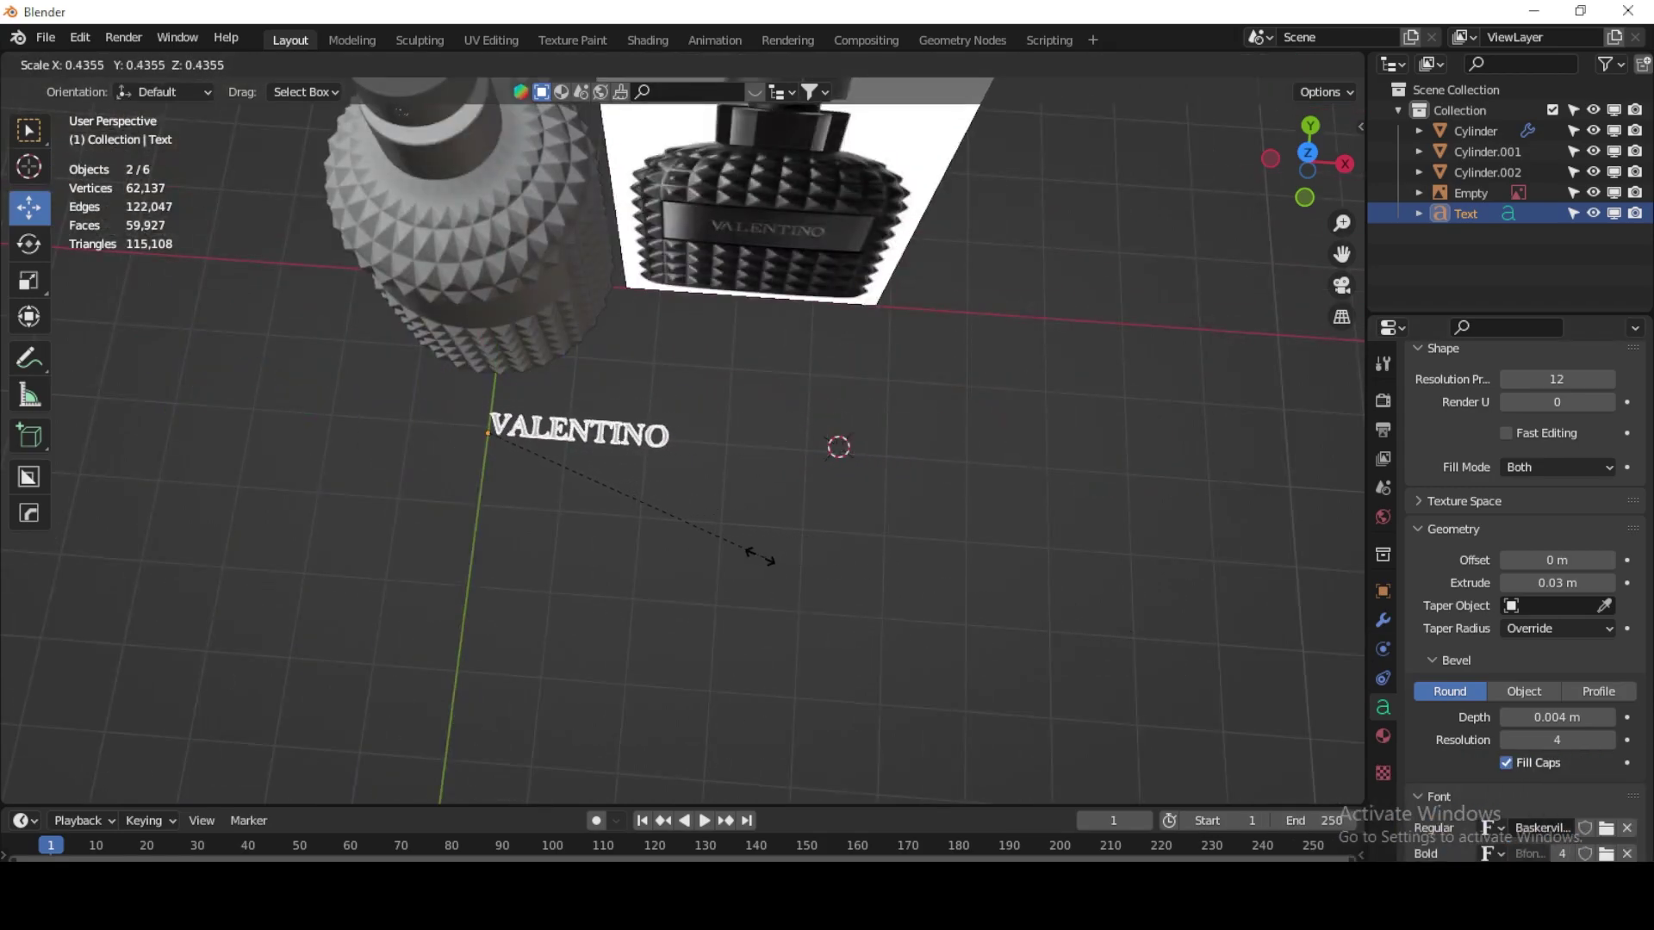
{"action": "left_click", "coordinate": [753, 553]}
{"action": "mouse_move", "coordinate": [682, 540]}
{"action": "middle_mouse_down"}
{"action": "mouse_move", "coordinate": [930, 367]}
{"action": "mouse_move", "coordinate": [925, 391]}
{"action": "middle_mouse_up"}
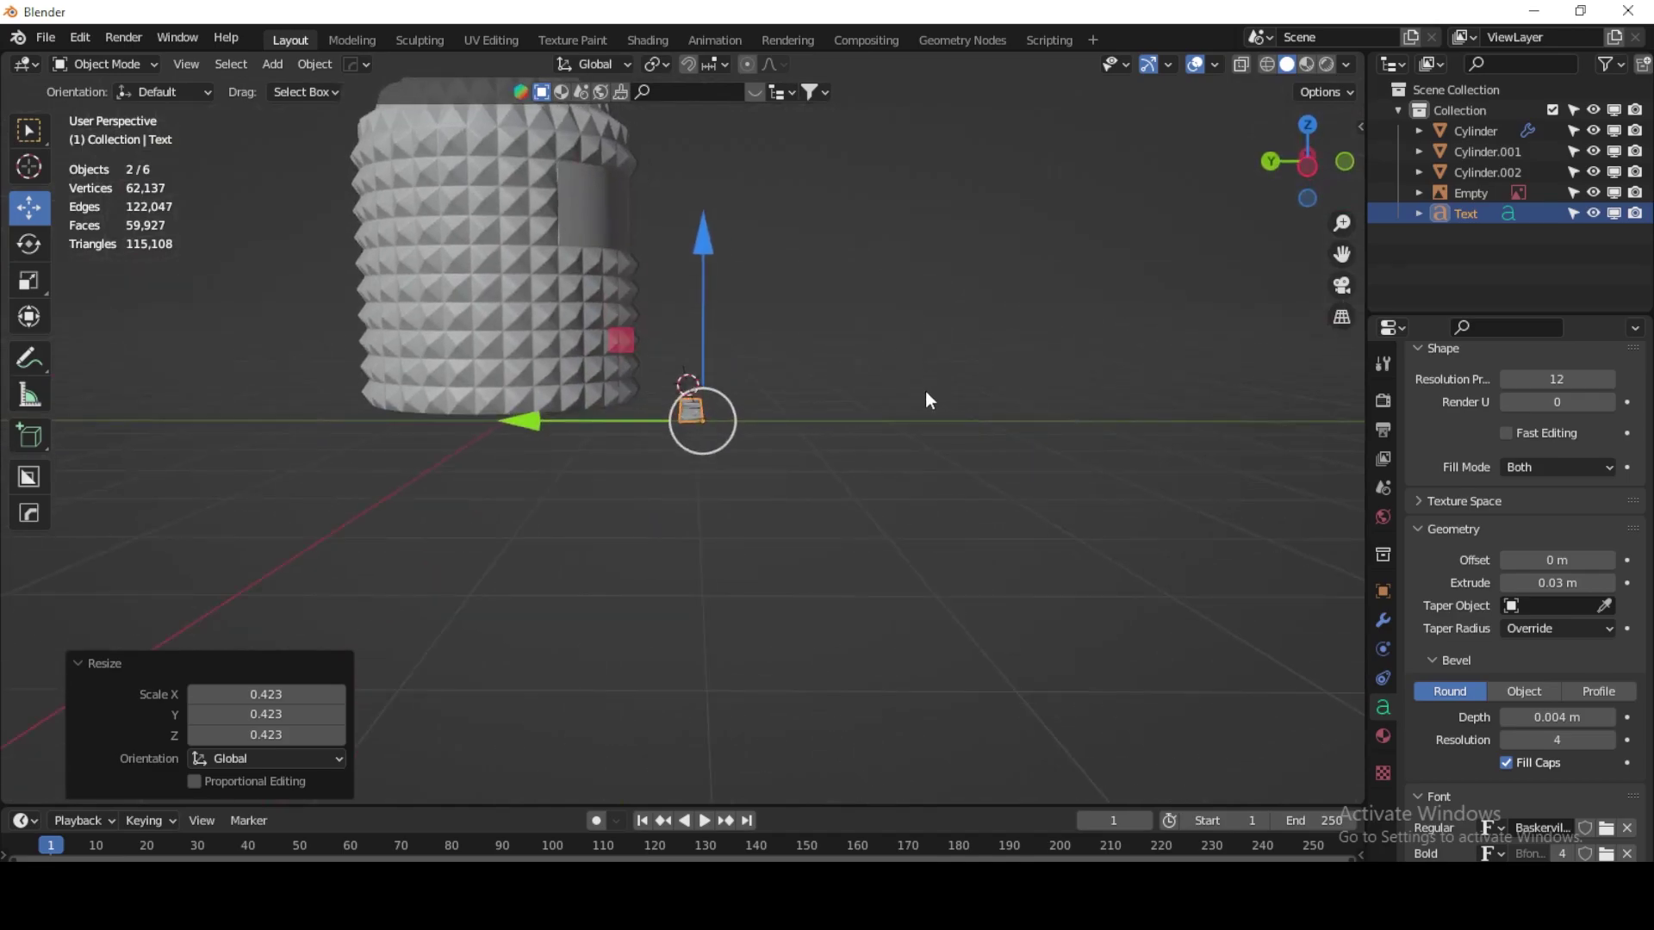
Step: Rotate the text 90° about X to stand upright, then begin raising it in Left view
{"action": "left_click", "coordinate": [28, 244]}
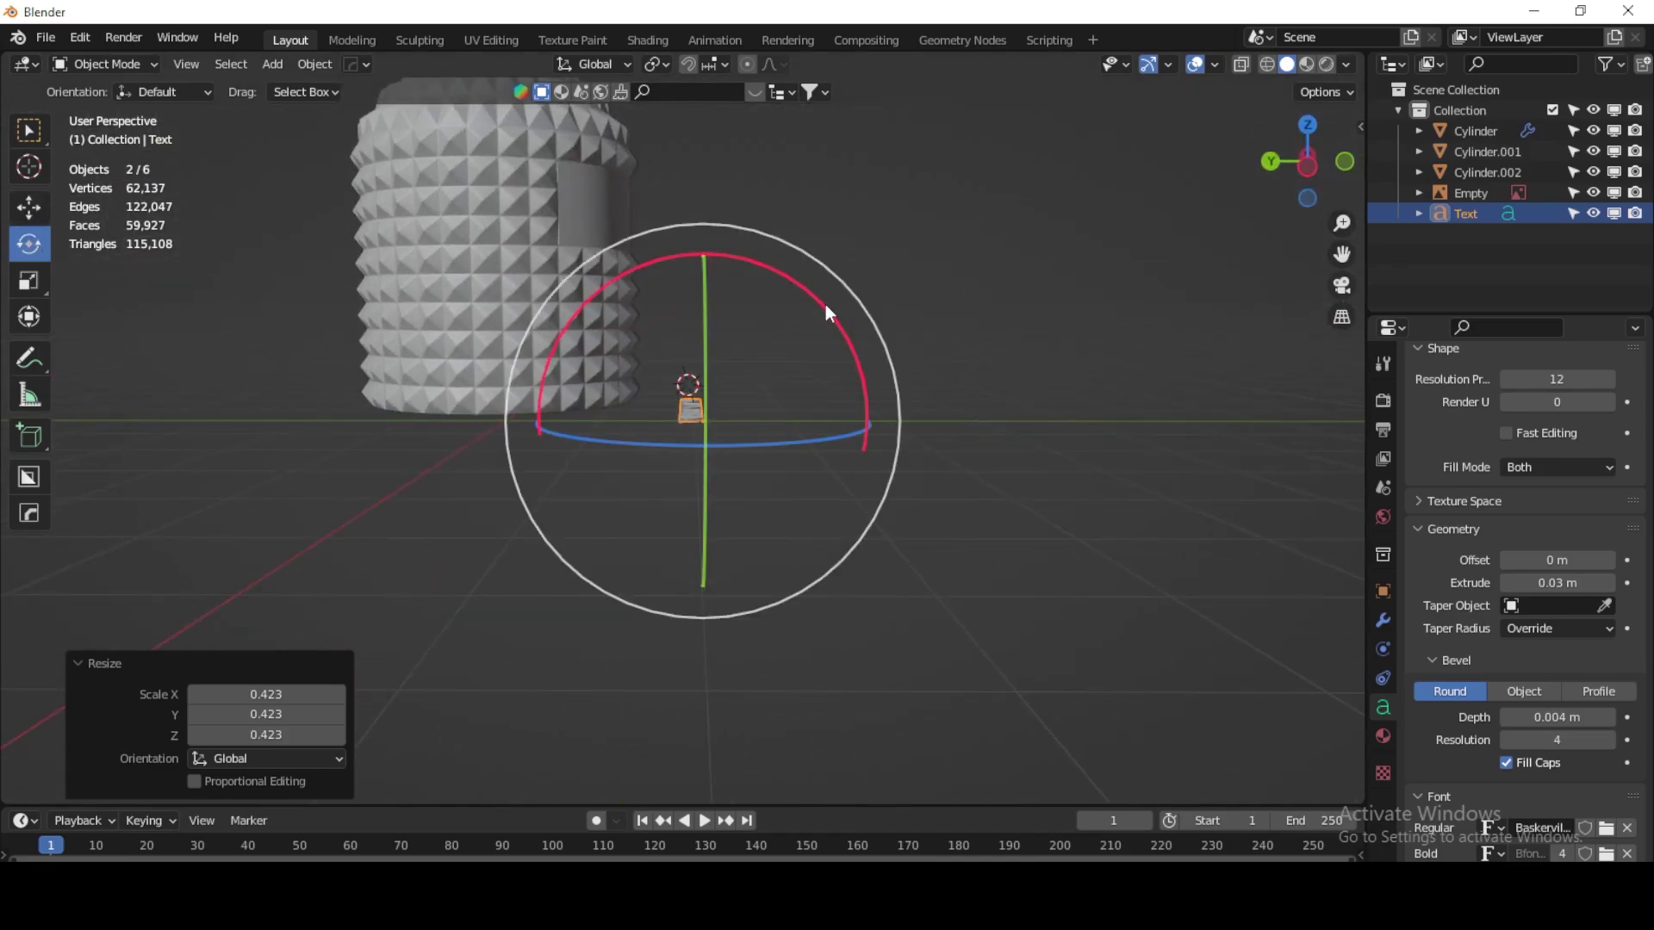
{"action": "mouse_move", "coordinate": [825, 308]}
{"action": "left_mouse_down"}
{"action": "mouse_move", "coordinate": [857, 352]}
{"action": "mouse_move", "coordinate": [836, 520]}
{"action": "left_mouse_up"}
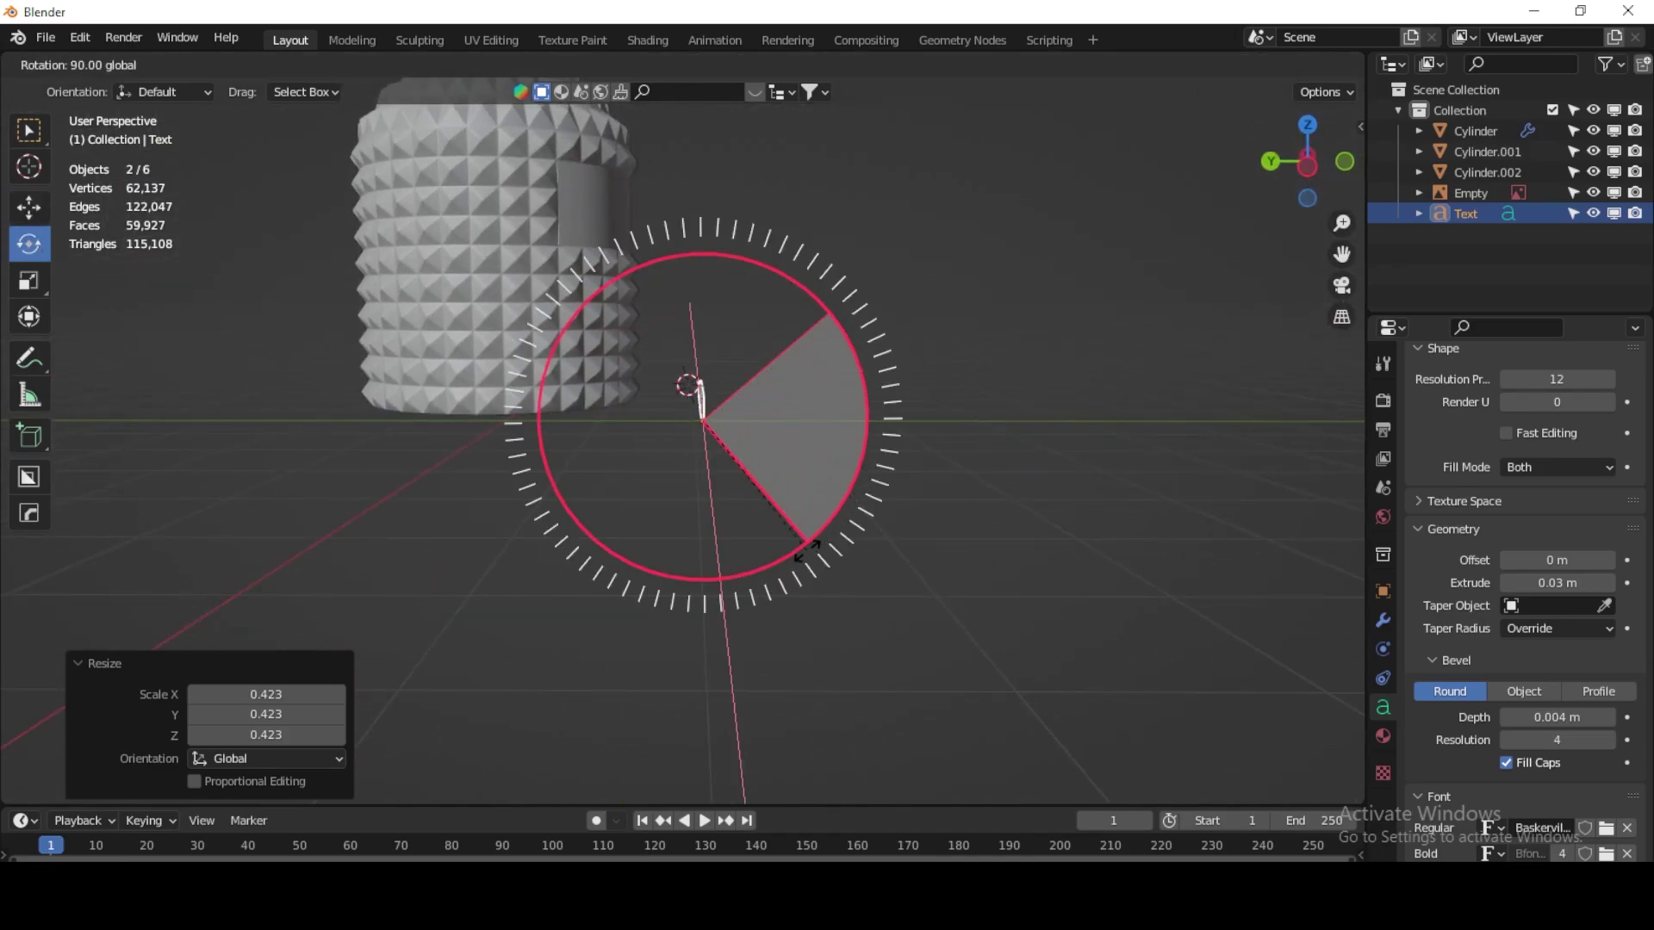
{"action": "left_click_drag", "start_coordinate": [807, 549], "coordinate": [807, 549]}
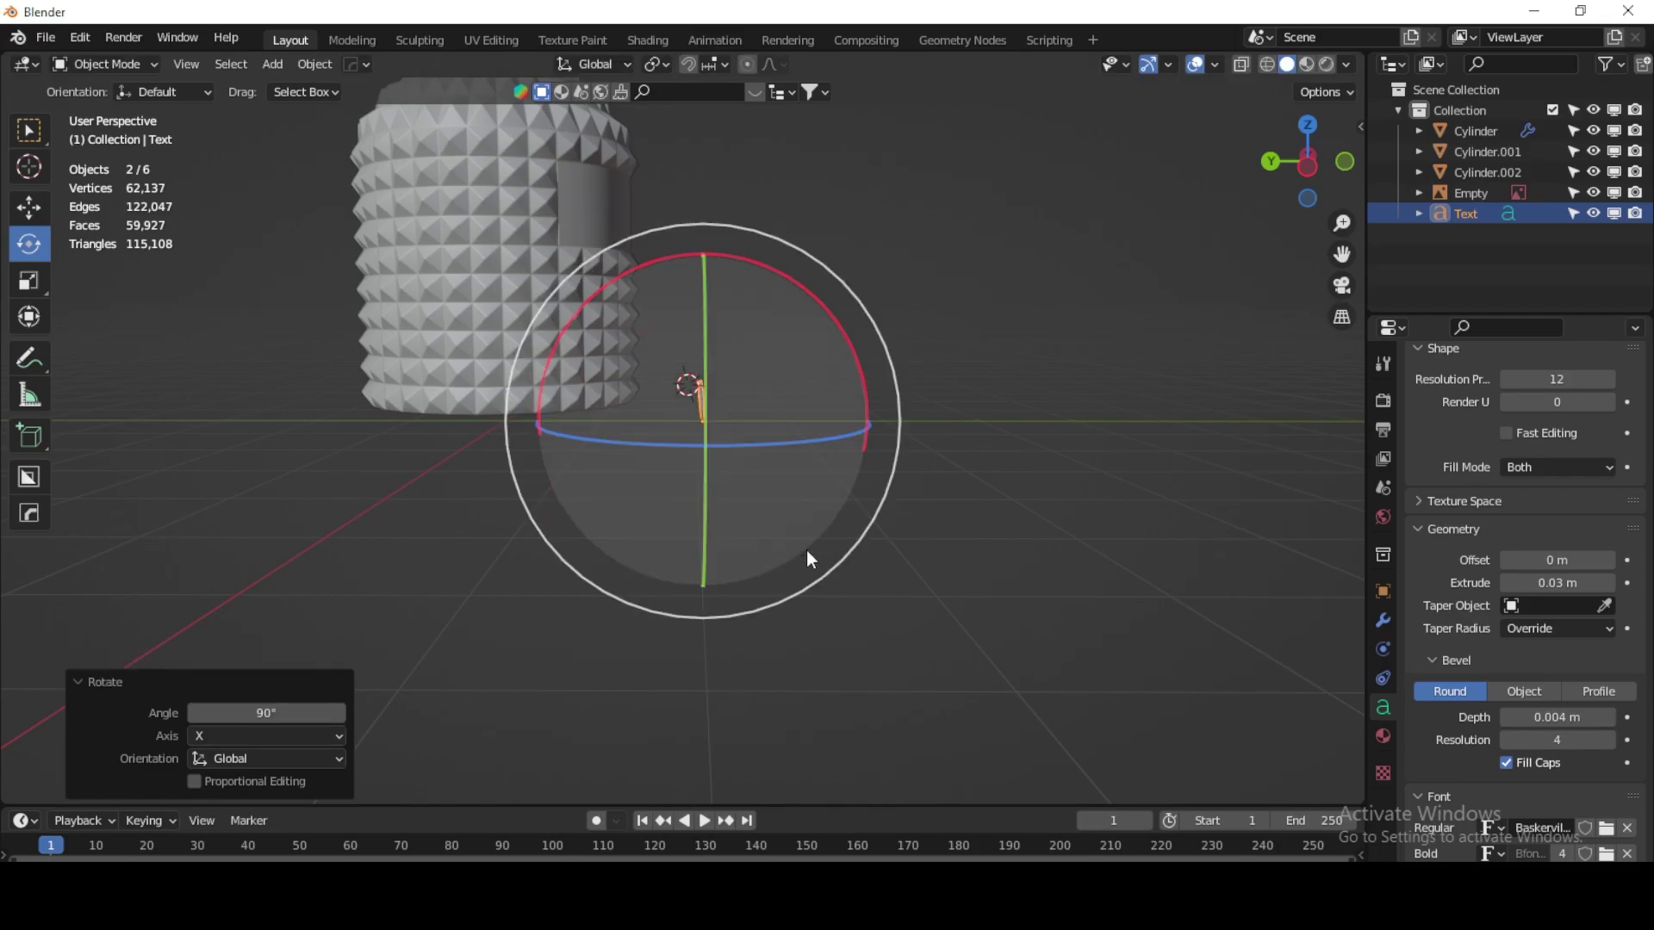
{"action": "left_click", "coordinate": [1313, 163]}
{"action": "left_click", "coordinate": [33, 209]}
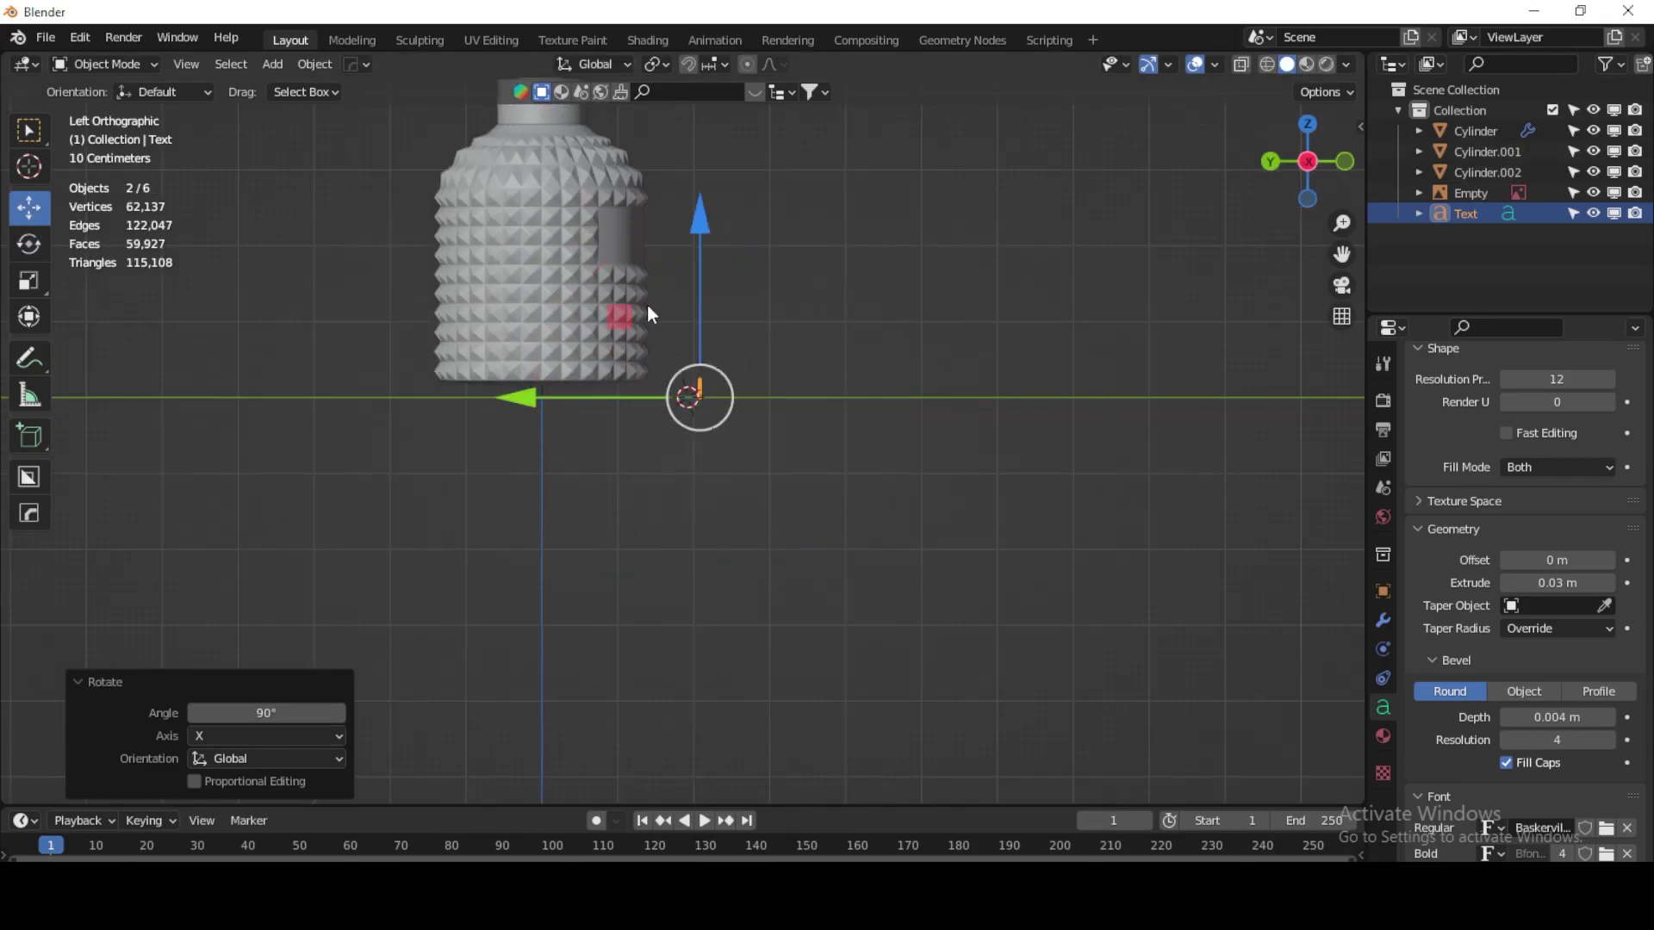
{"action": "key", "text": "g"}
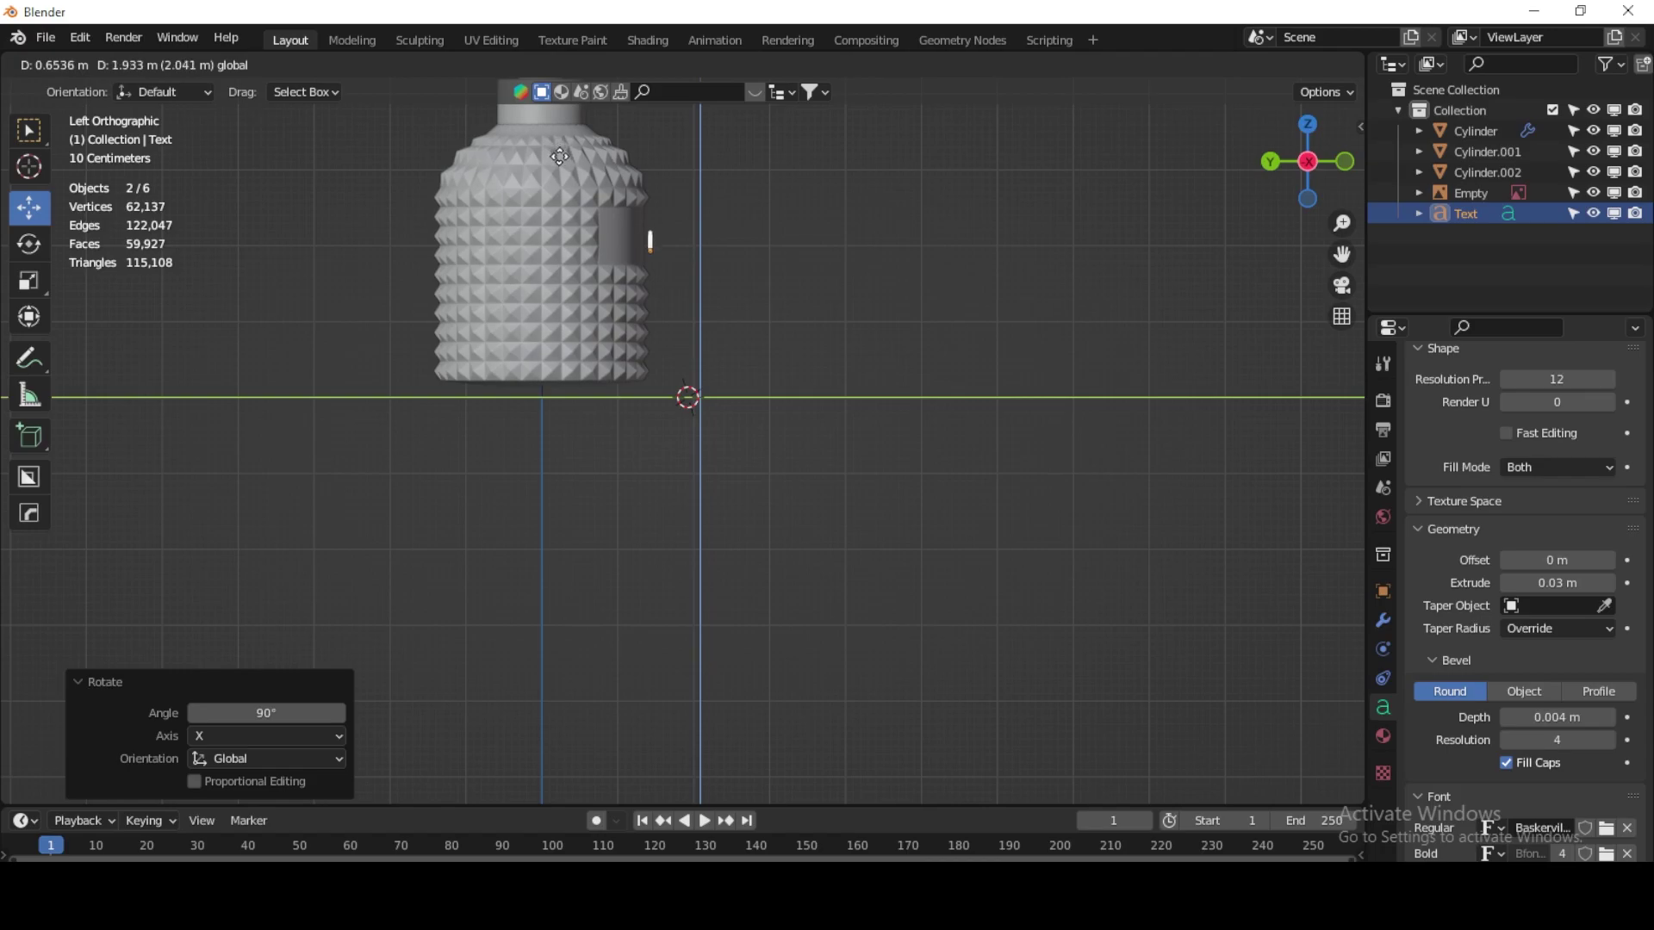
Step: Confirm the raised text, then in Front view slide VALENTINO left onto the label band
{"action": "left_click", "coordinate": [560, 156]}
{"action": "middle_click_drag", "start_coordinate": [699, 282], "coordinate": [510, 326]}
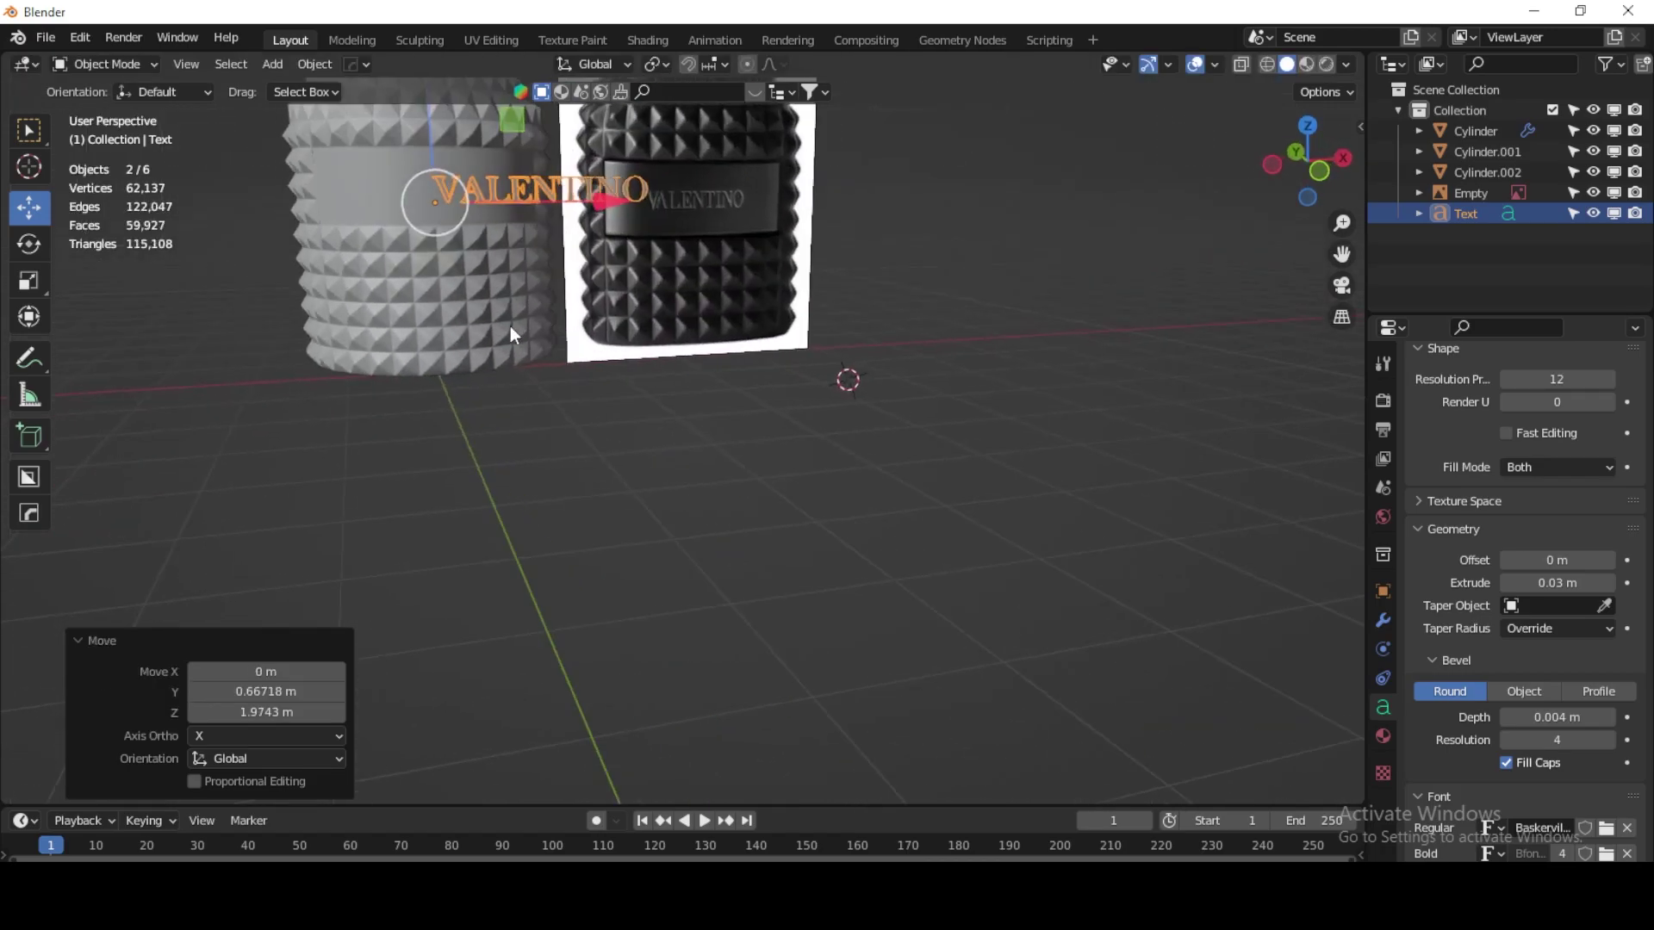
{"action": "left_click", "coordinate": [1323, 167]}
{"action": "middle_click_drag", "start_coordinate": [515, 231], "coordinate": [665, 432], "text": "shift"}
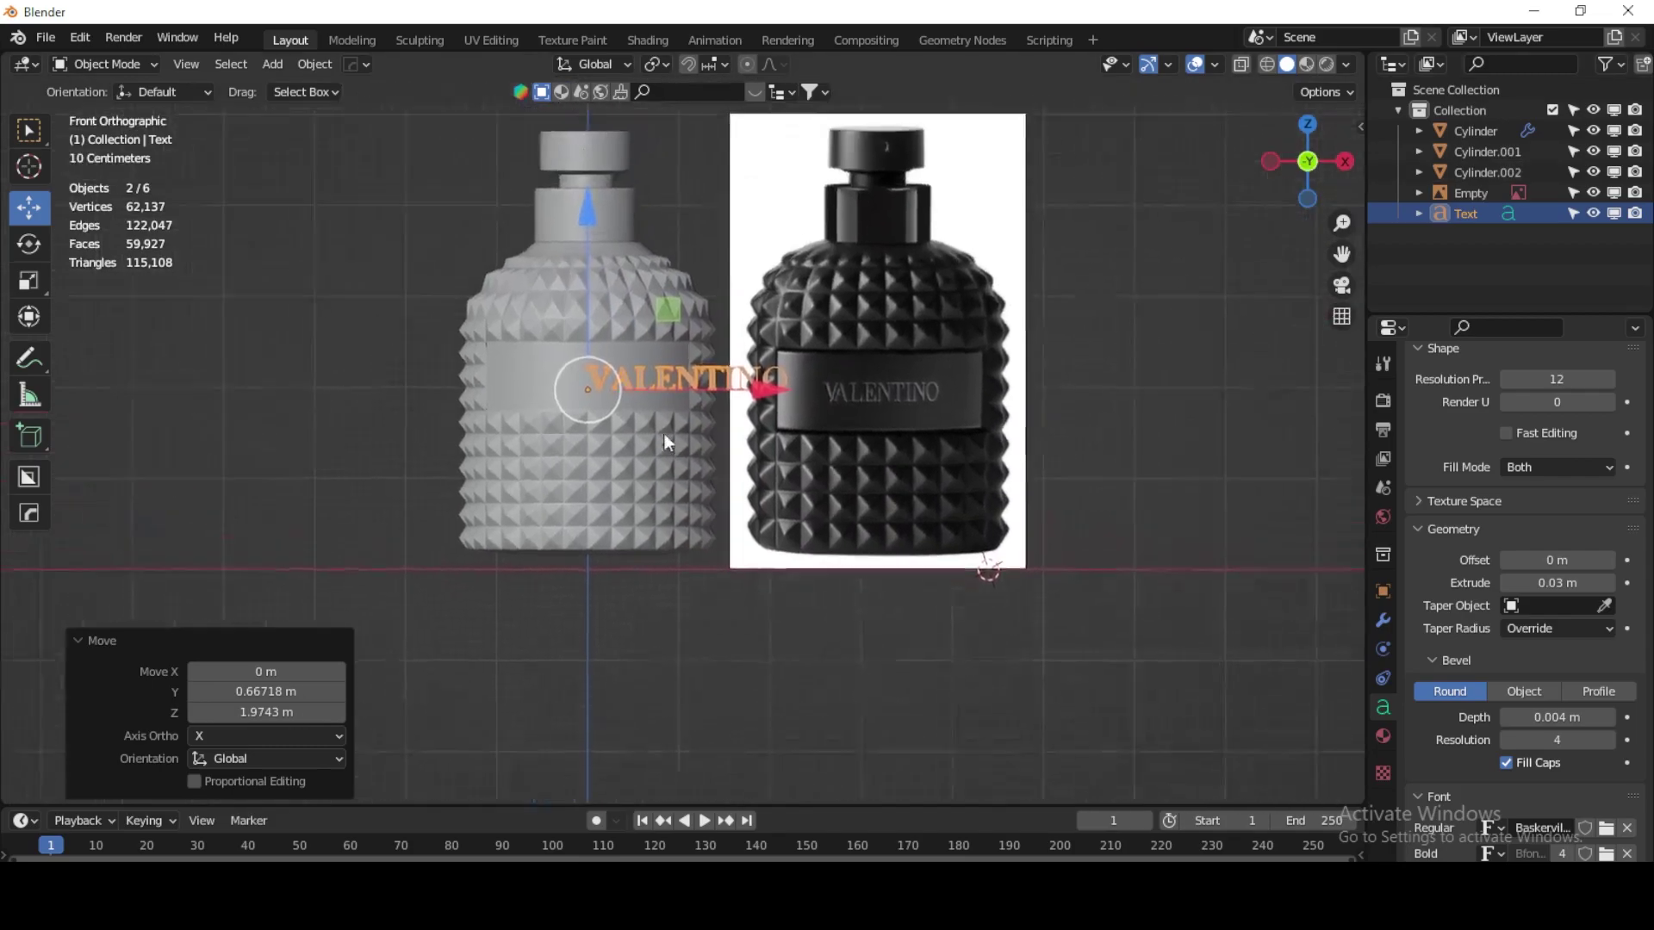
{"action": "scroll", "coordinate": [664, 432], "scroll_direction": "up", "scroll_amount": 2}
{"action": "left_click_drag", "start_coordinate": [752, 381], "coordinate": [636, 382]}
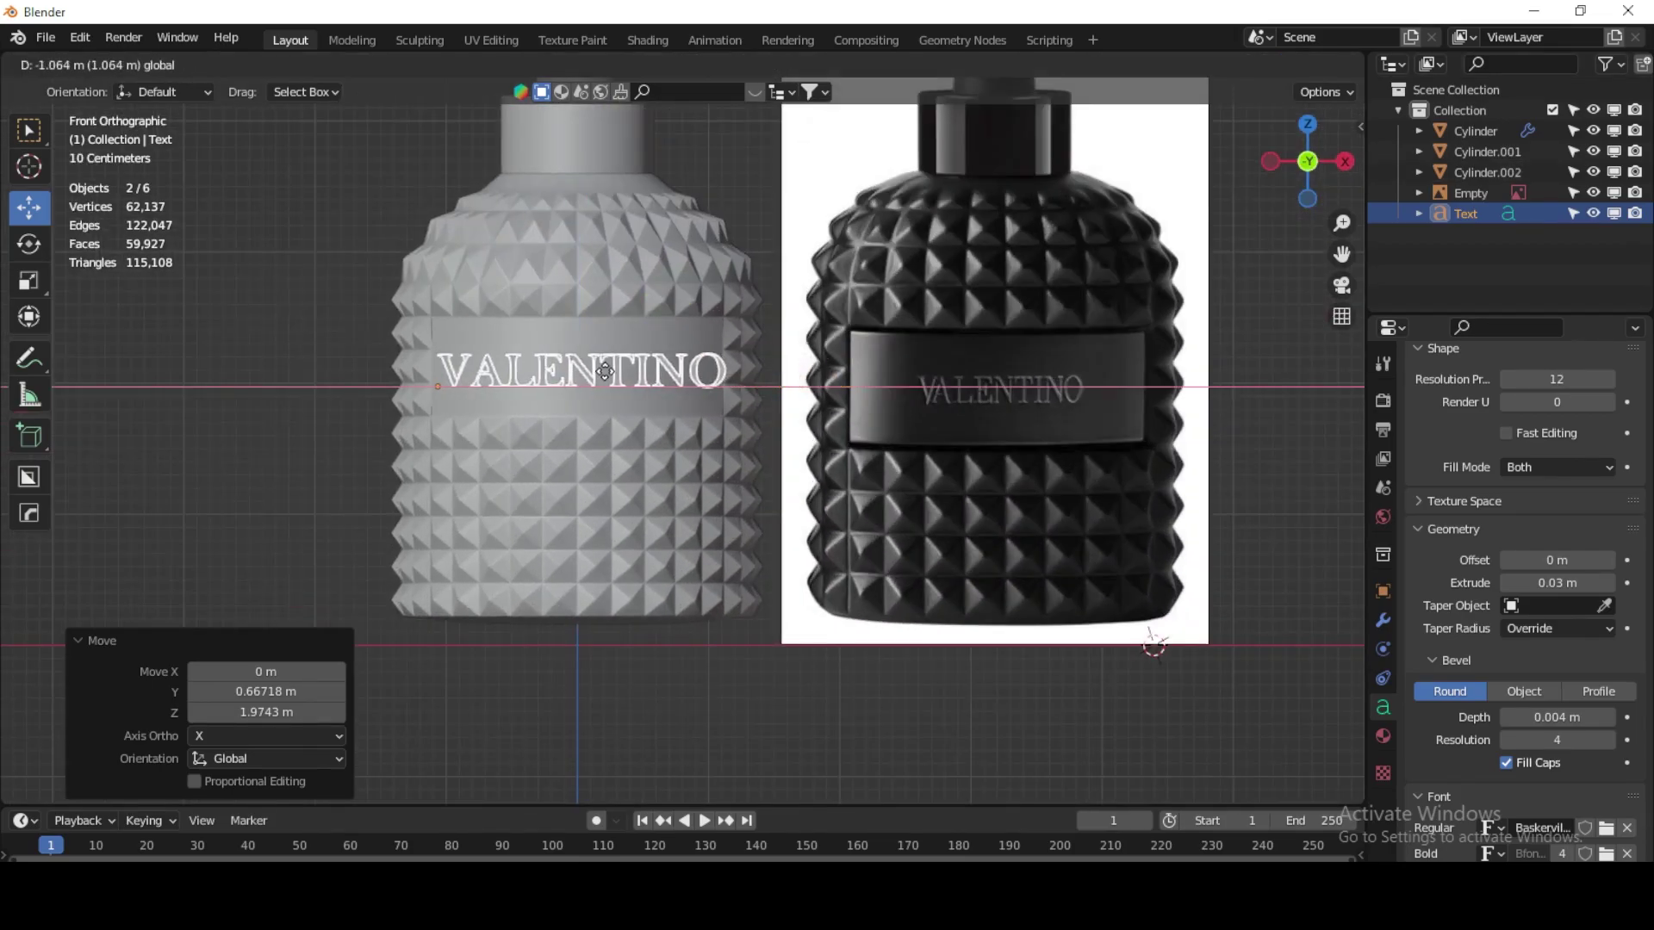
Step: Set the text's origin to geometry, centre it on the label, and scale it to 0.671
{"action": "key", "text": "s"}
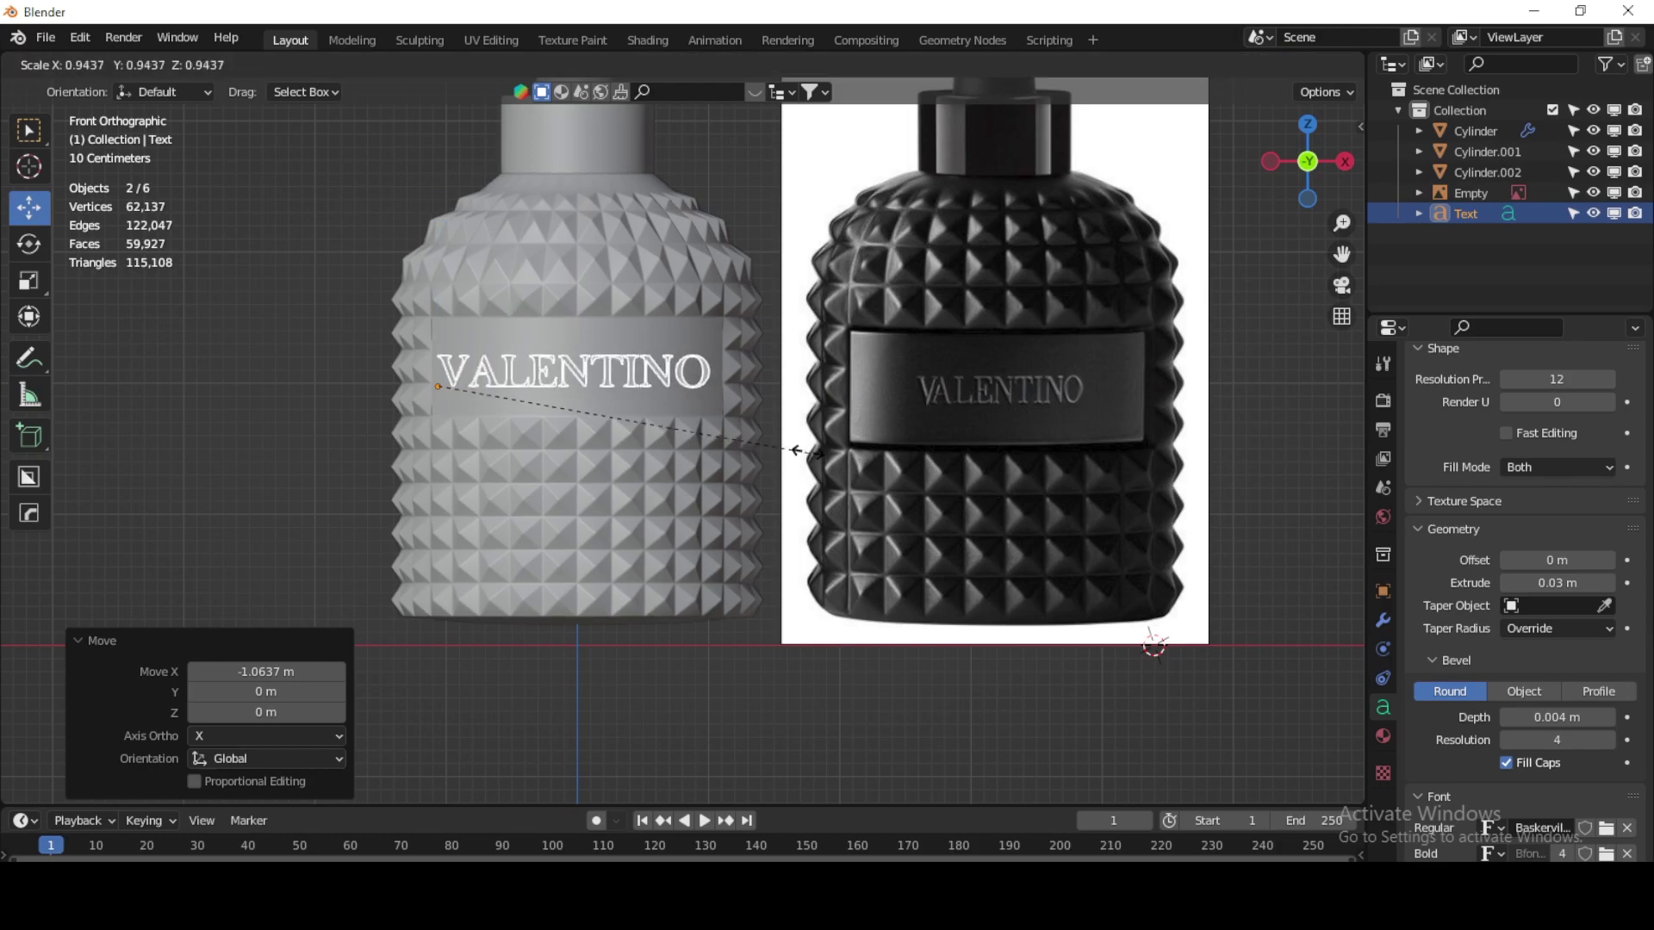
{"action": "left_click", "coordinate": [803, 452]}
{"action": "left_click", "coordinate": [312, 64]}
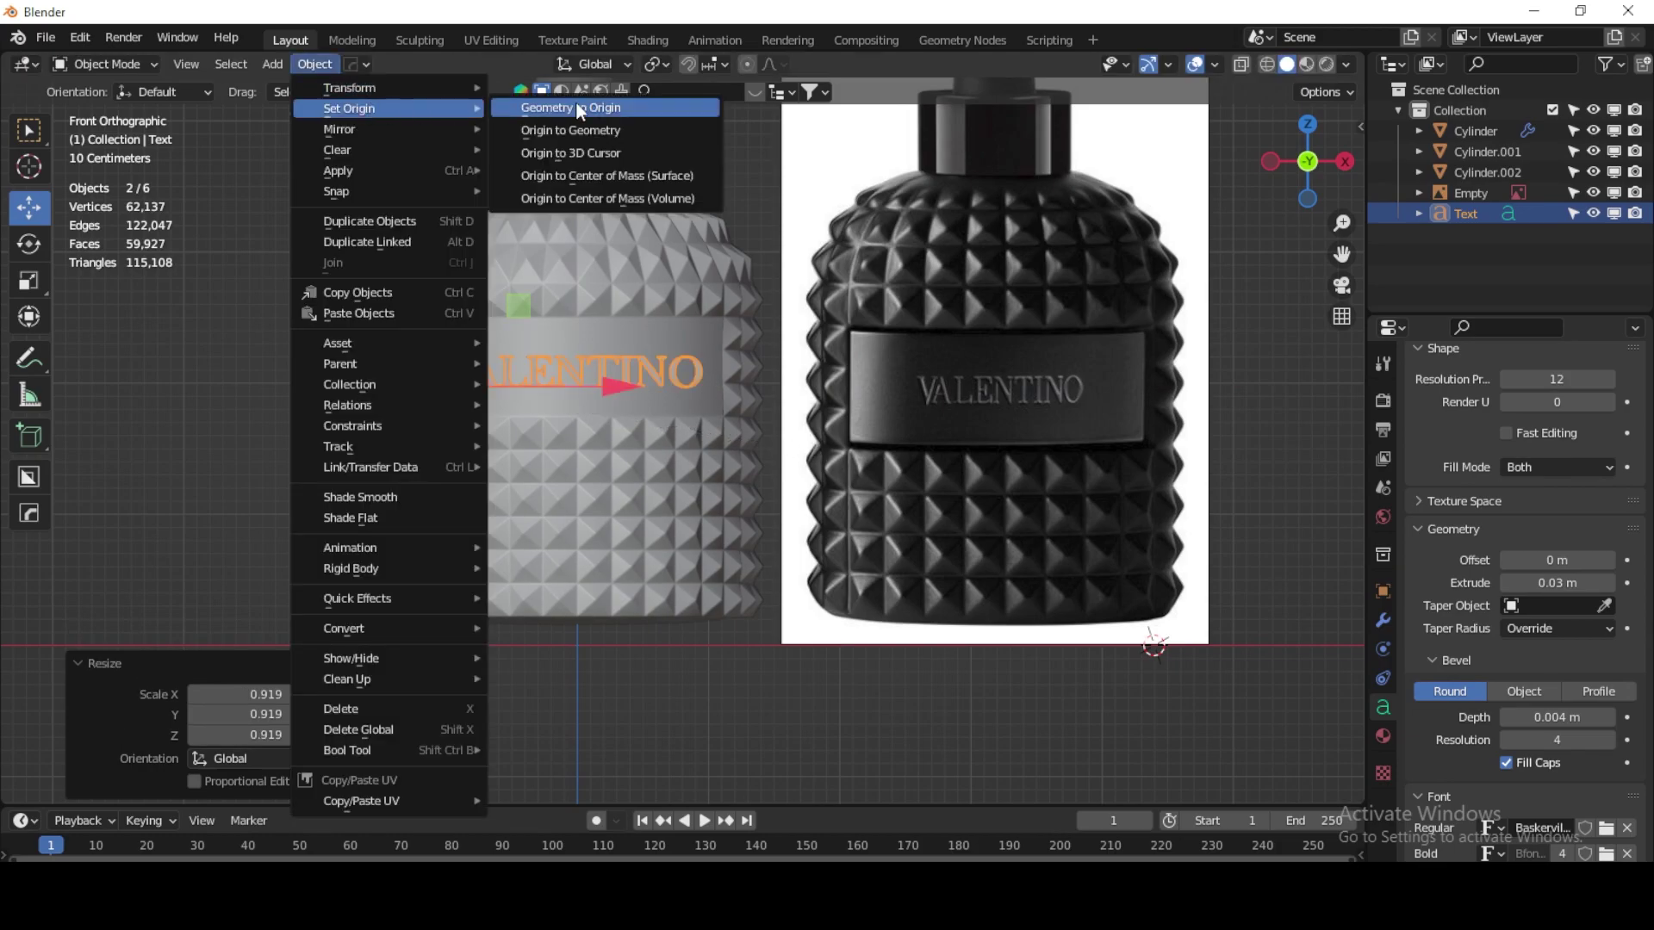
{"action": "left_click", "coordinate": [582, 132]}
{"action": "left_click_drag", "start_coordinate": [770, 386], "coordinate": [775, 386]}
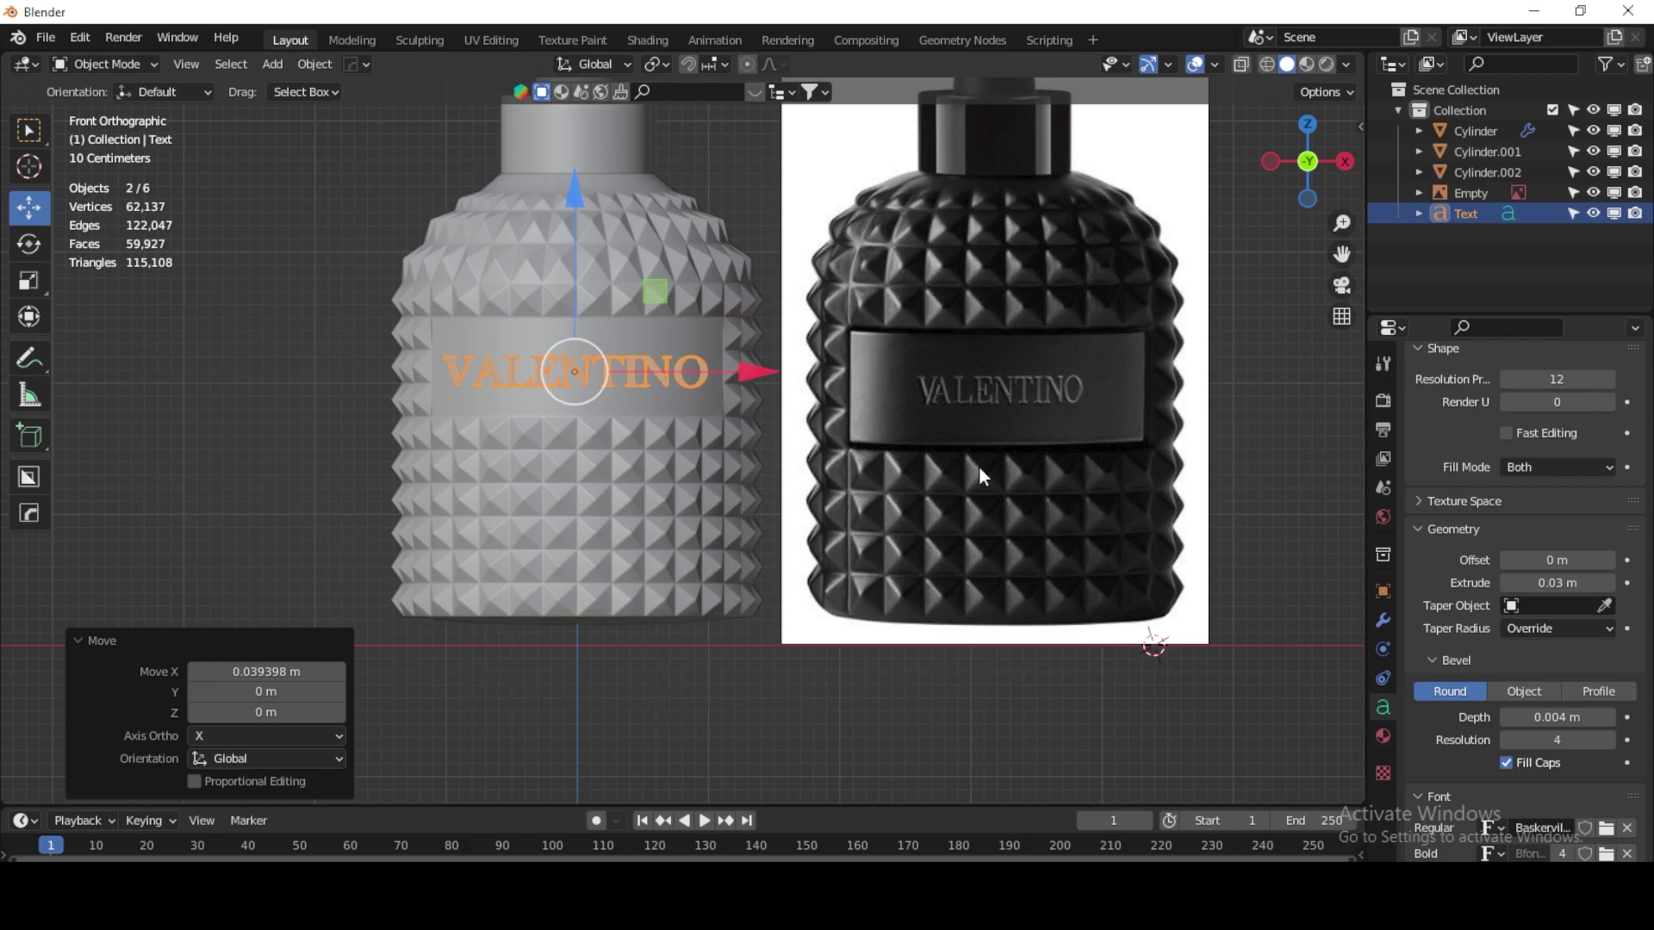
{"action": "key", "text": "s"}
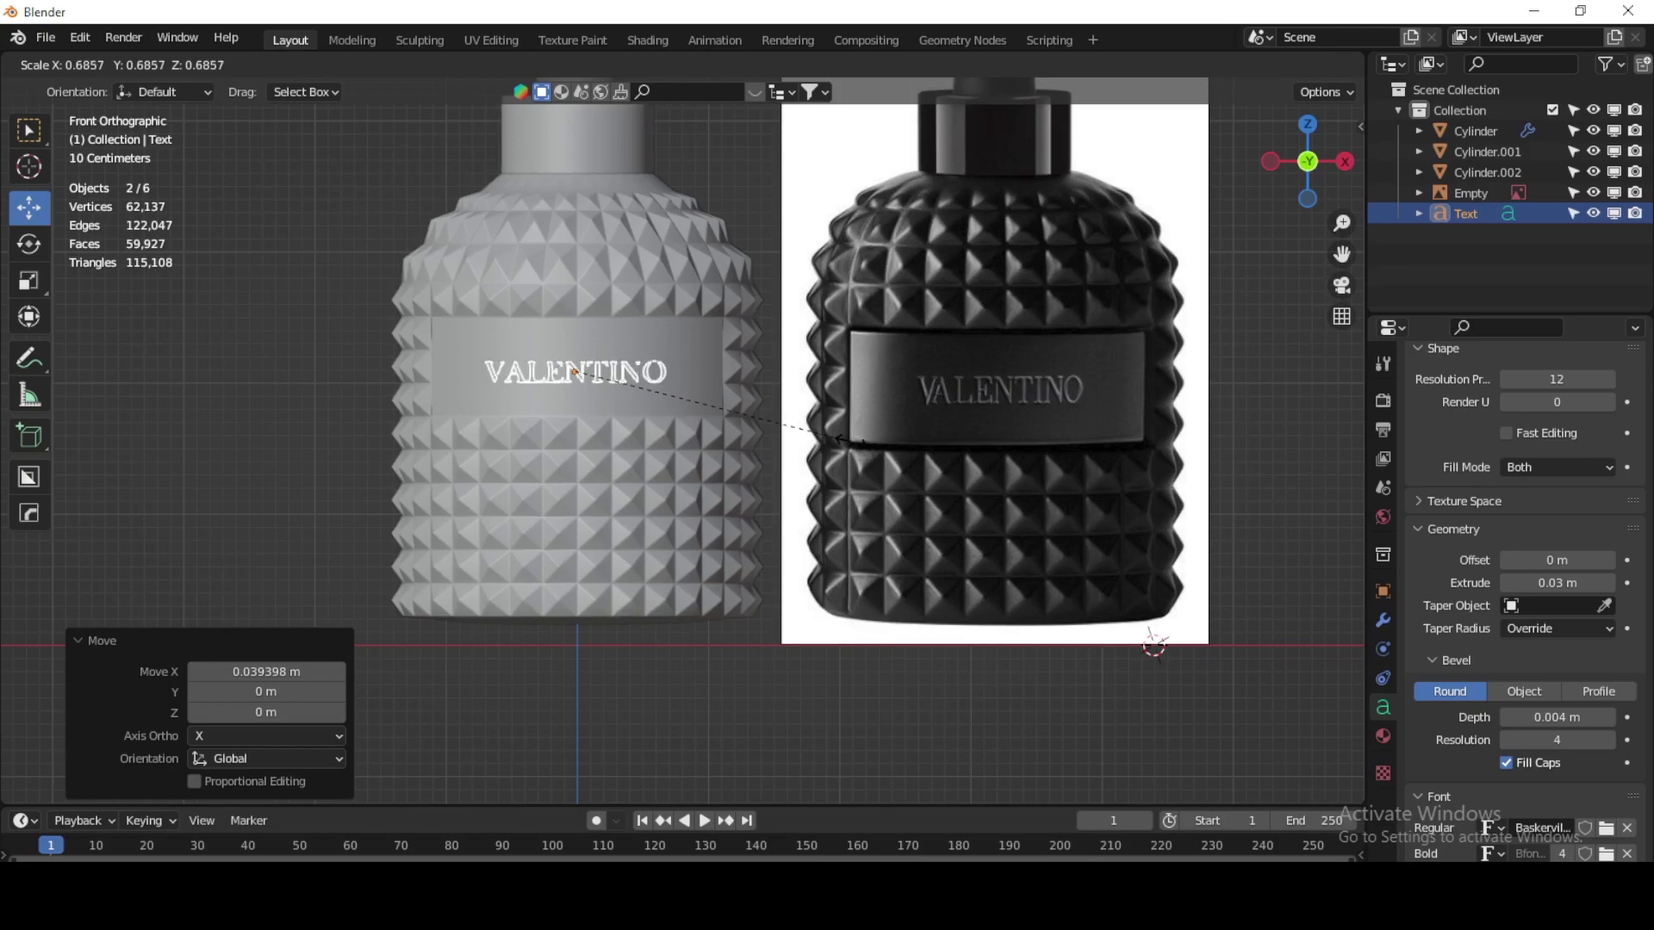
{"action": "left_click", "coordinate": [847, 447]}
Step: Hide the reference image Empty and orbit around the bottle and lettering
{"action": "mouse_move", "coordinate": [560, 375]}
{"action": "middle_mouse_down"}
{"action": "mouse_move", "coordinate": [818, 417]}
{"action": "mouse_move", "coordinate": [748, 420]}
{"action": "mouse_move", "coordinate": [660, 394]}
{"action": "mouse_move", "coordinate": [872, 413]}
{"action": "middle_mouse_up"}
{"action": "scroll", "coordinate": [603, 379], "scroll_direction": "up", "scroll_amount": 4}
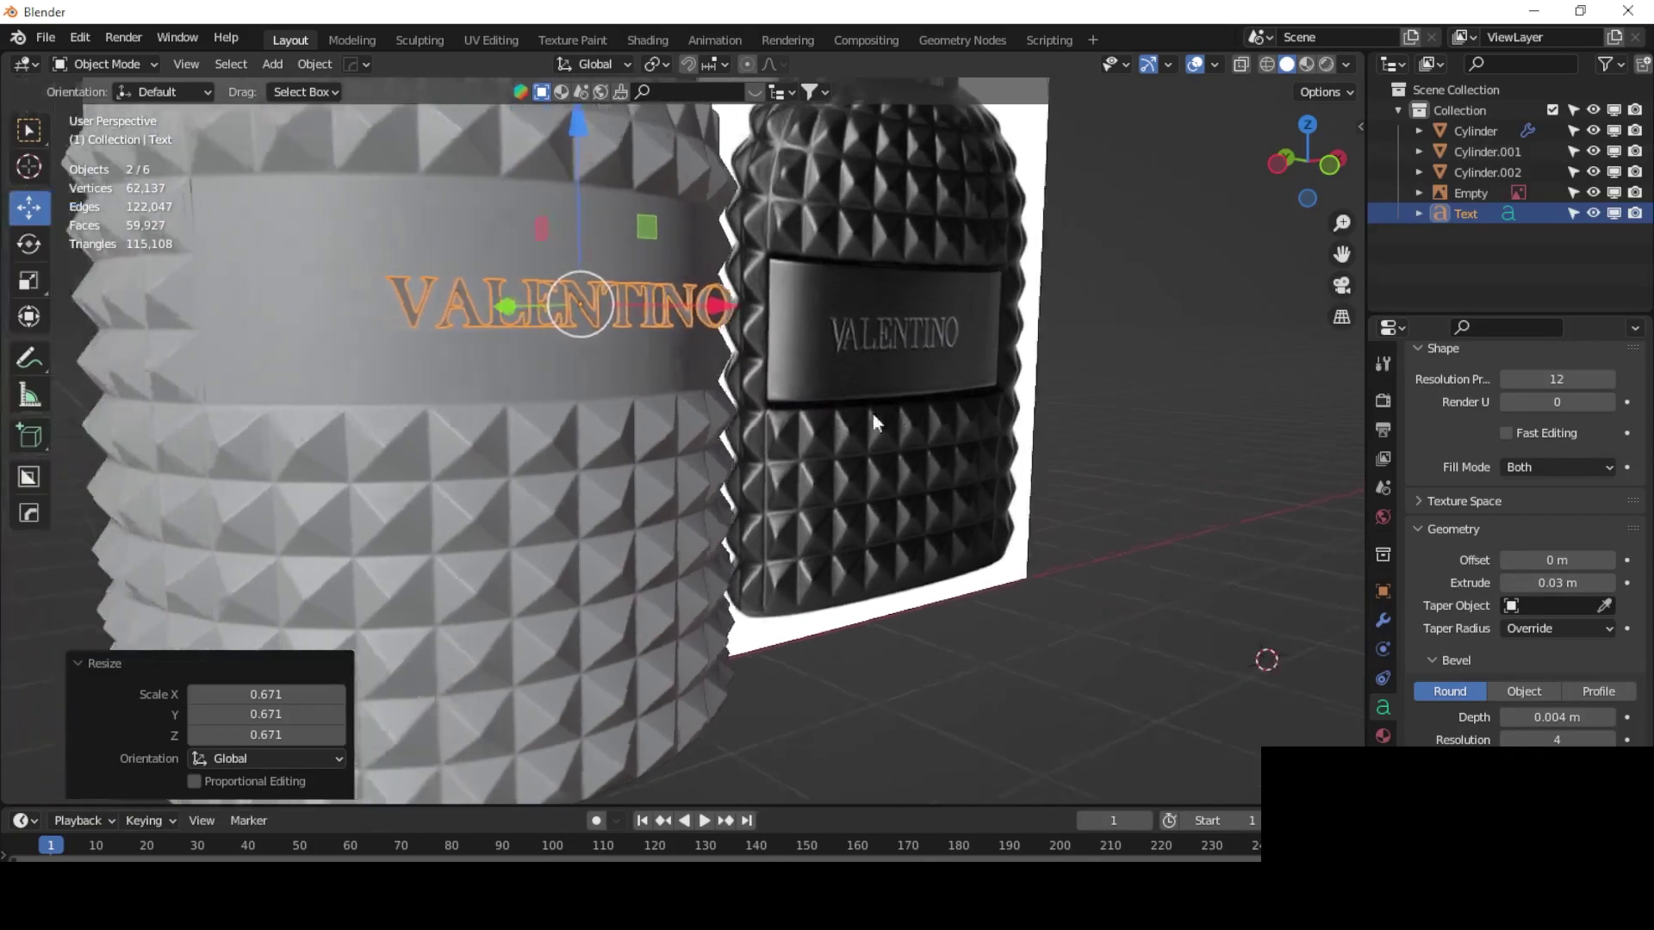
{"action": "left_click", "coordinate": [1593, 193]}
{"action": "scroll", "coordinate": [479, 407], "scroll_direction": "down", "scroll_amount": 2}
{"action": "mouse_move", "coordinate": [479, 407]}
{"action": "middle_mouse_down"}
{"action": "mouse_move", "coordinate": [825, 370]}
{"action": "mouse_move", "coordinate": [844, 403]}
{"action": "mouse_move", "coordinate": [796, 426]}
{"action": "mouse_move", "coordinate": [807, 393]}
{"action": "mouse_move", "coordinate": [731, 440]}
{"action": "mouse_move", "coordinate": [778, 426]}
{"action": "middle_mouse_up"}
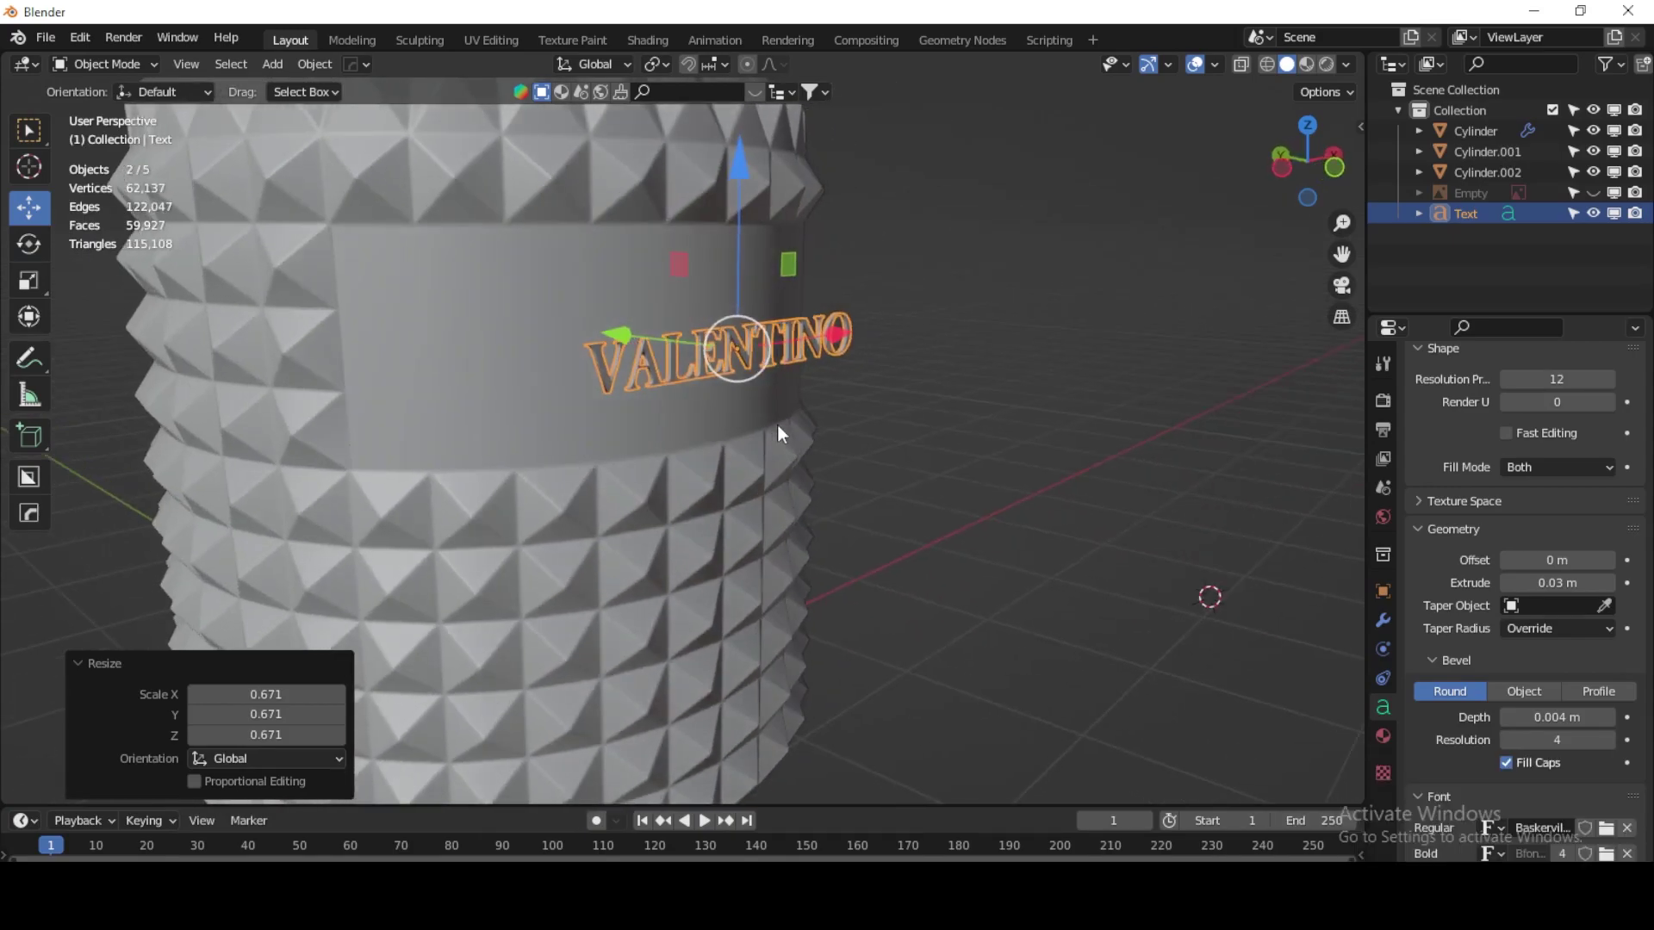
{"action": "key", "text": "shift+a"}
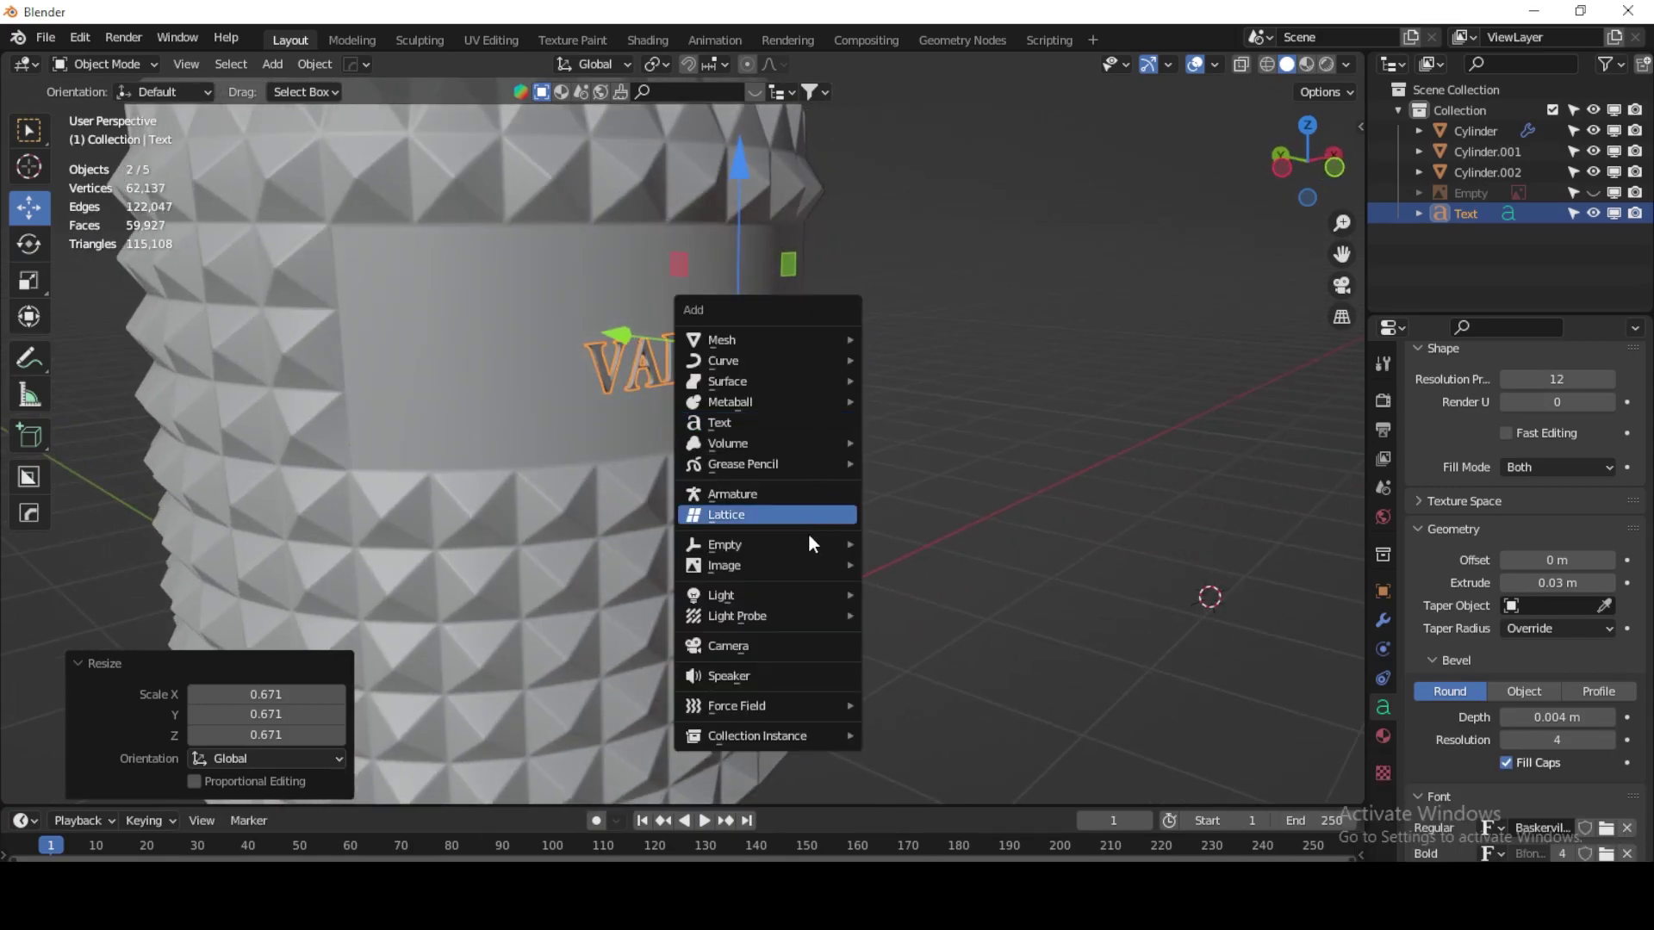
Step: Add a Plain Axes empty and move it onto the label band in Front view
{"action": "left_click", "coordinate": [886, 541]}
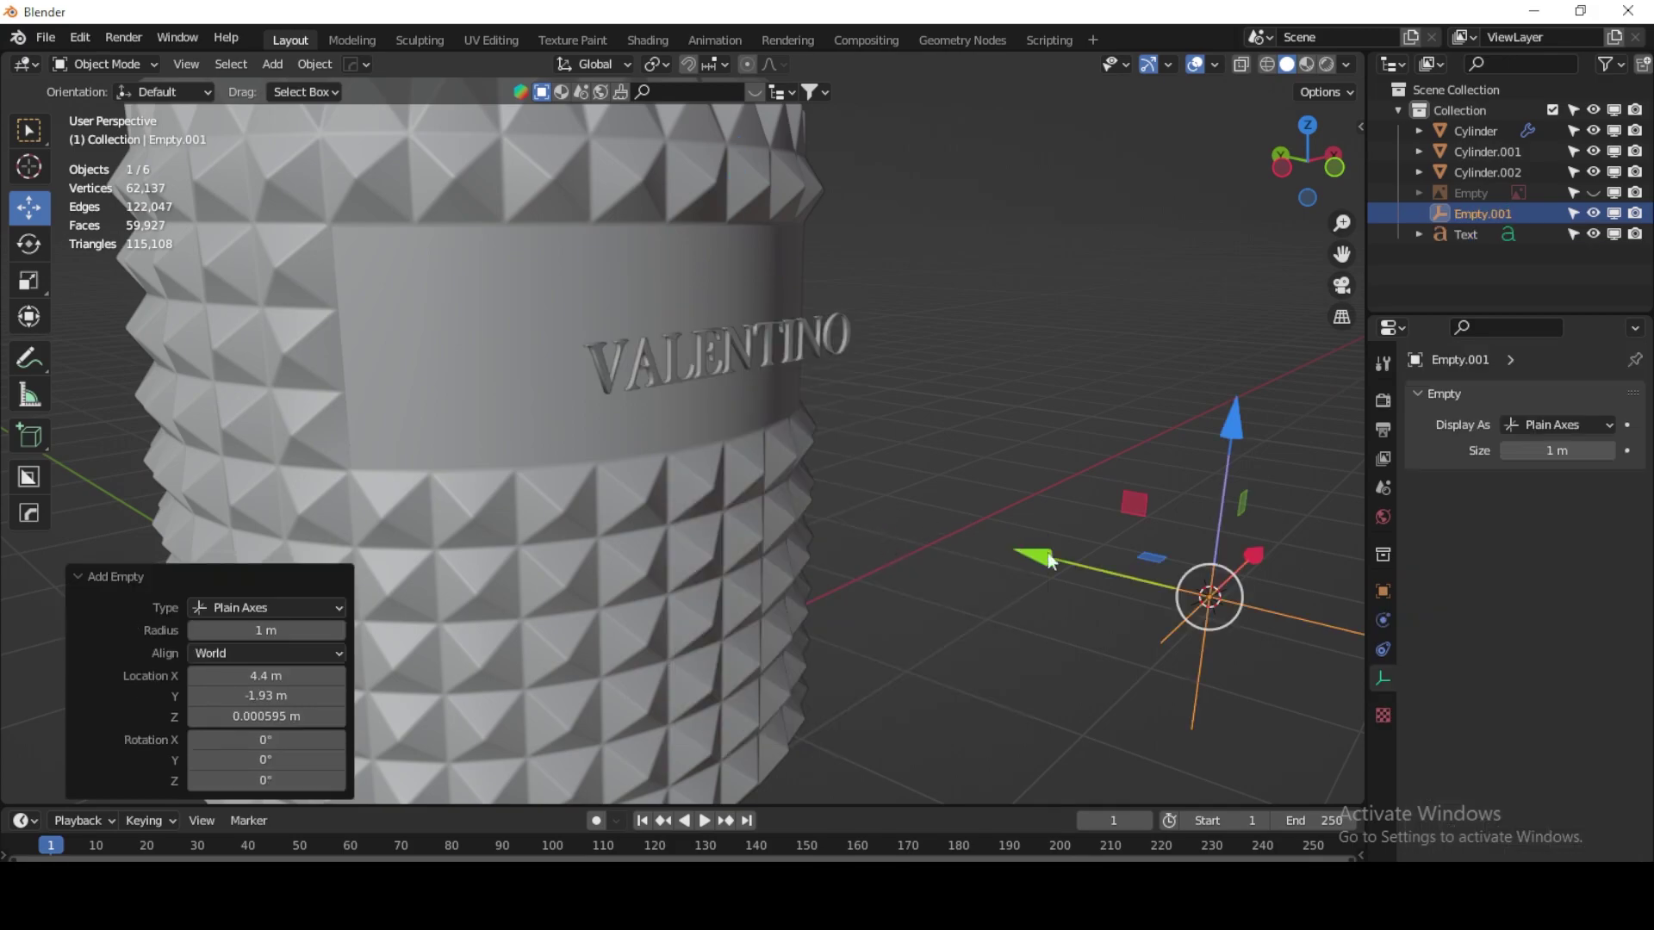
{"action": "left_click", "coordinate": [1335, 166]}
{"action": "scroll", "coordinate": [1192, 416], "scroll_direction": "down", "scroll_amount": 3}
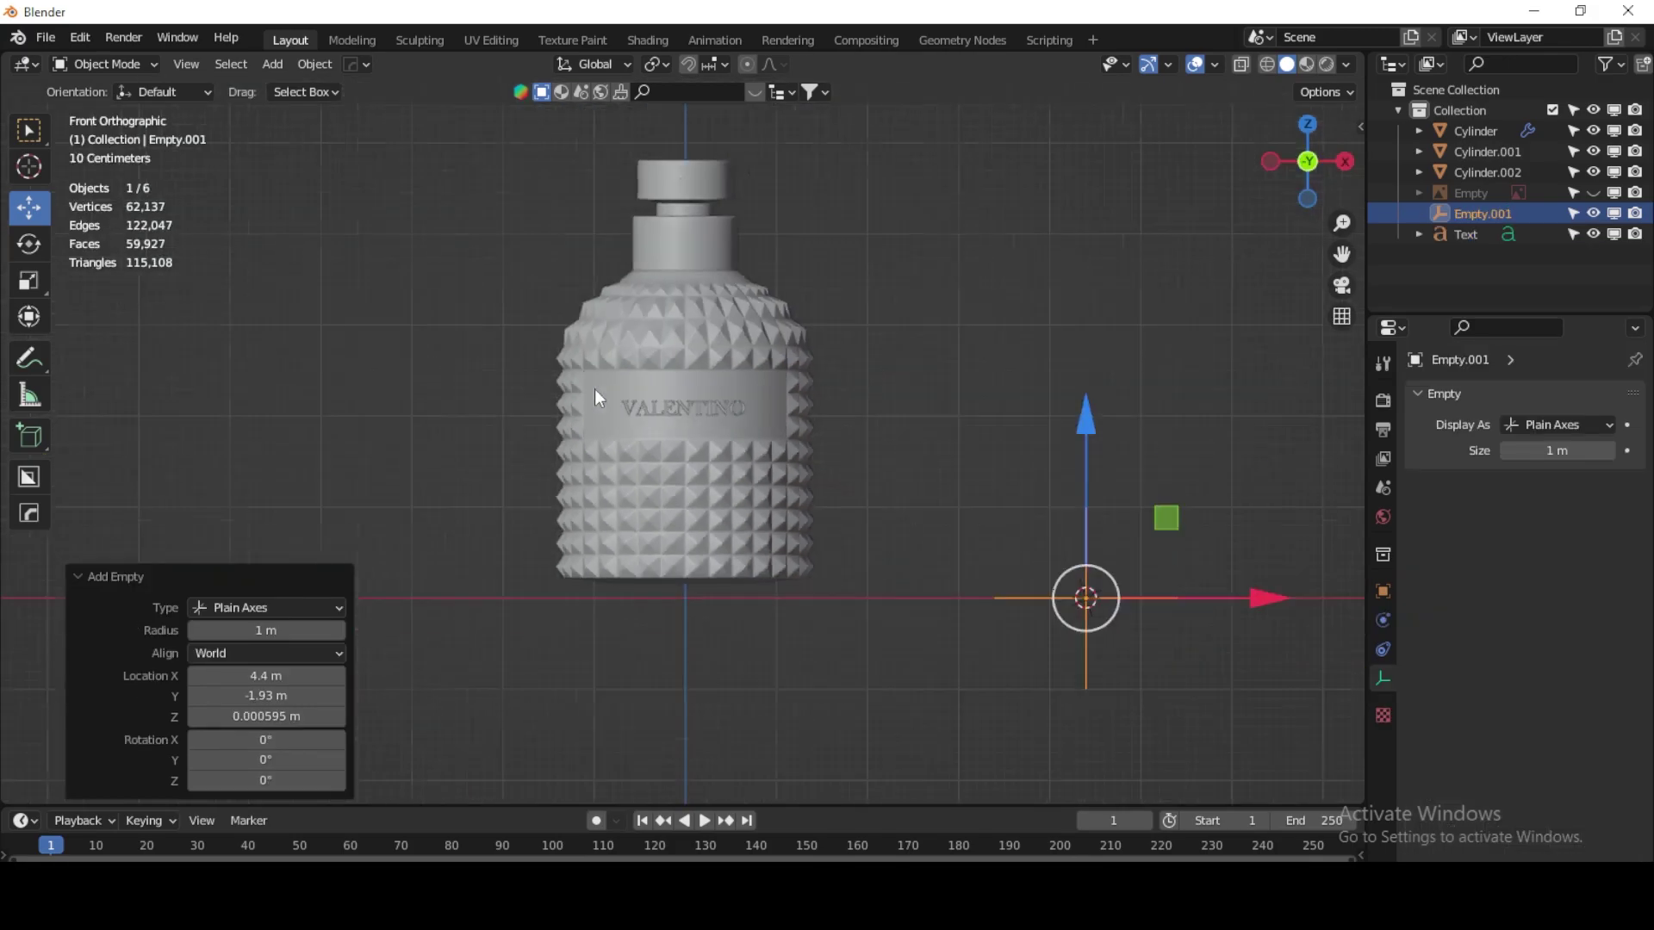
{"action": "key", "text": "g"}
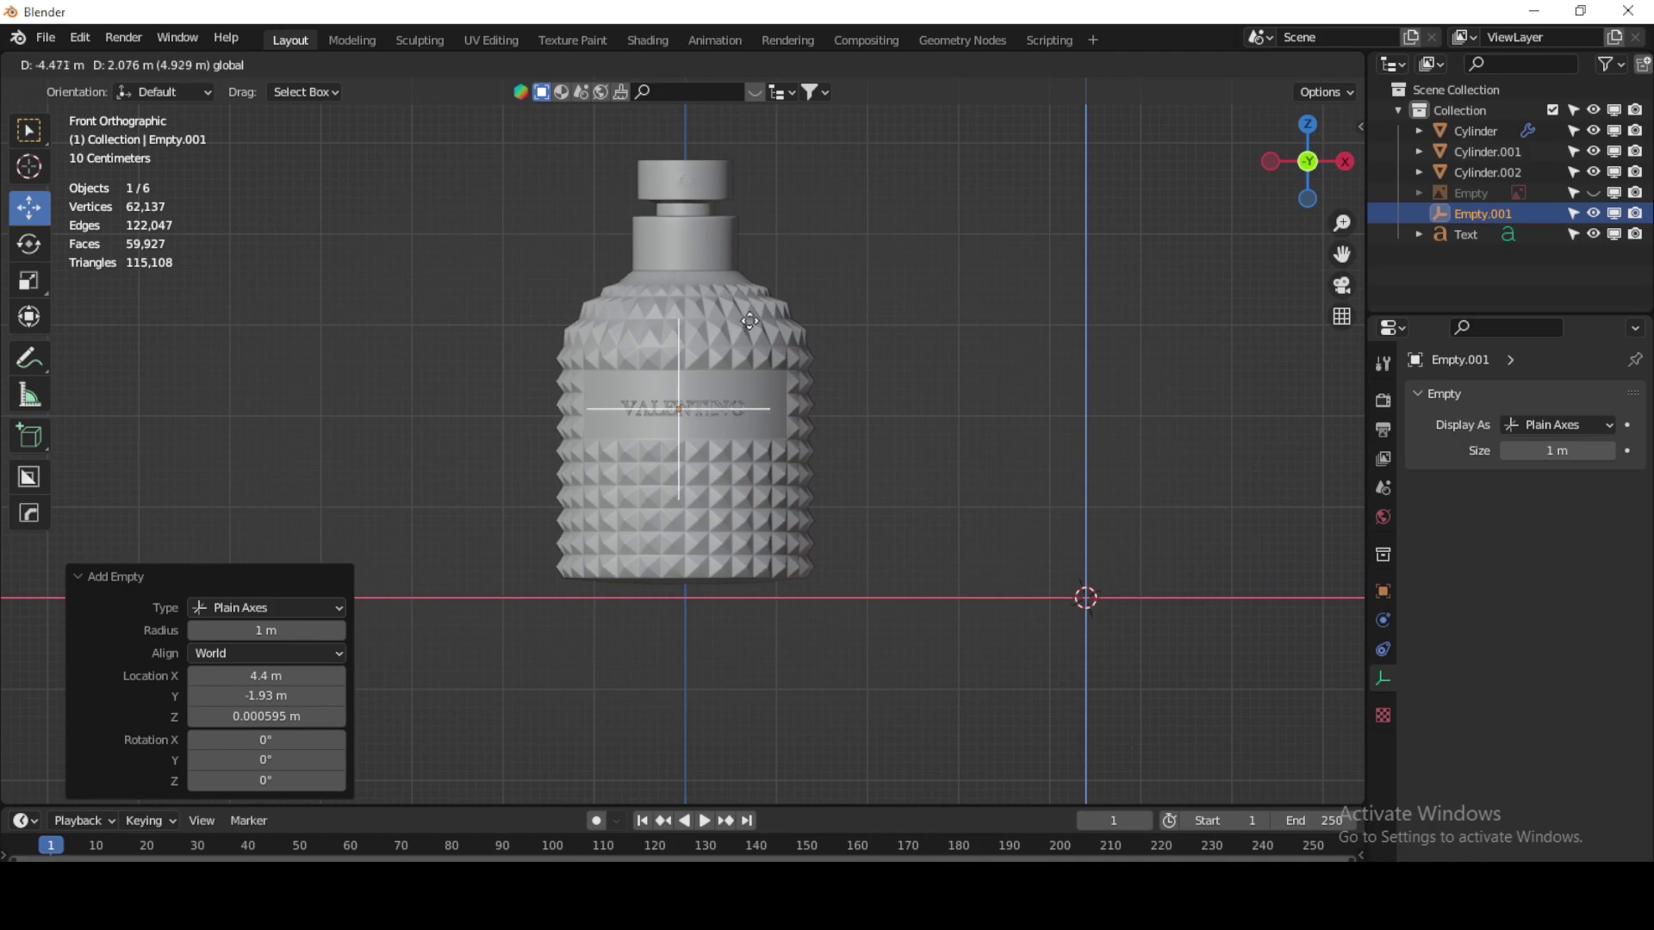
{"action": "left_click", "coordinate": [750, 322]}
{"action": "scroll", "coordinate": [664, 397], "scroll_direction": "up", "scroll_amount": 3}
{"action": "scroll", "coordinate": [664, 396], "scroll_direction": "up", "scroll_amount": 3}
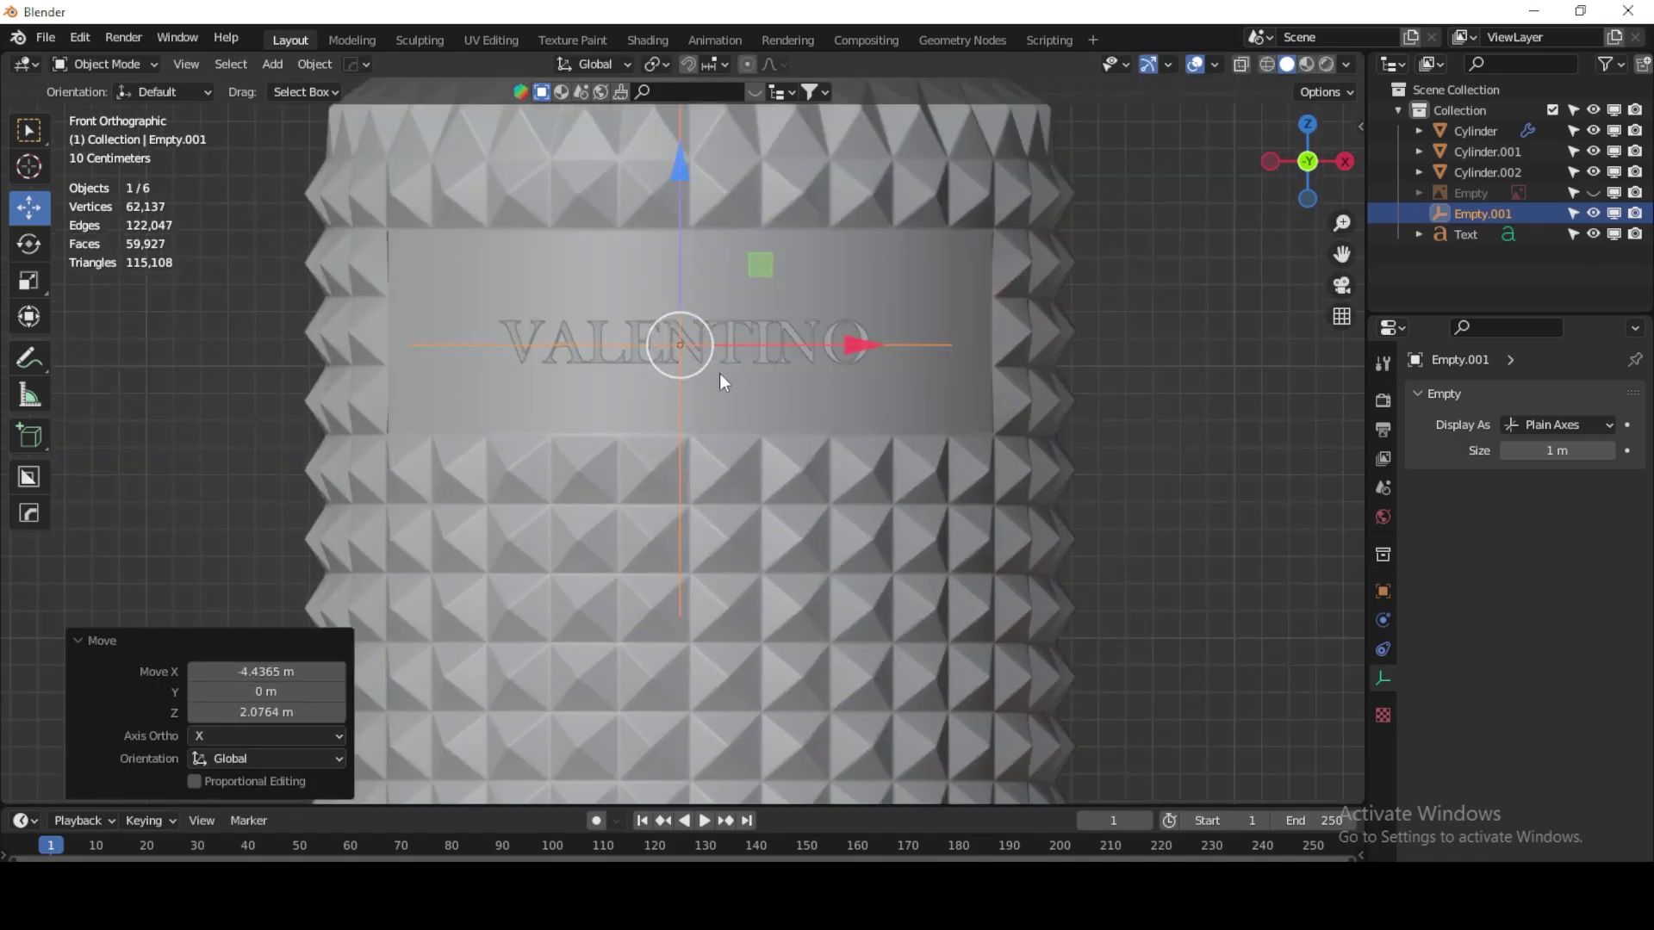
Step: Centre Empty.001 at the text's height and, in Left view, on the label surface
{"action": "key", "text": "g"}
{"action": "left_click", "coordinate": [768, 266]}
{"action": "left_click", "coordinate": [1269, 163]}
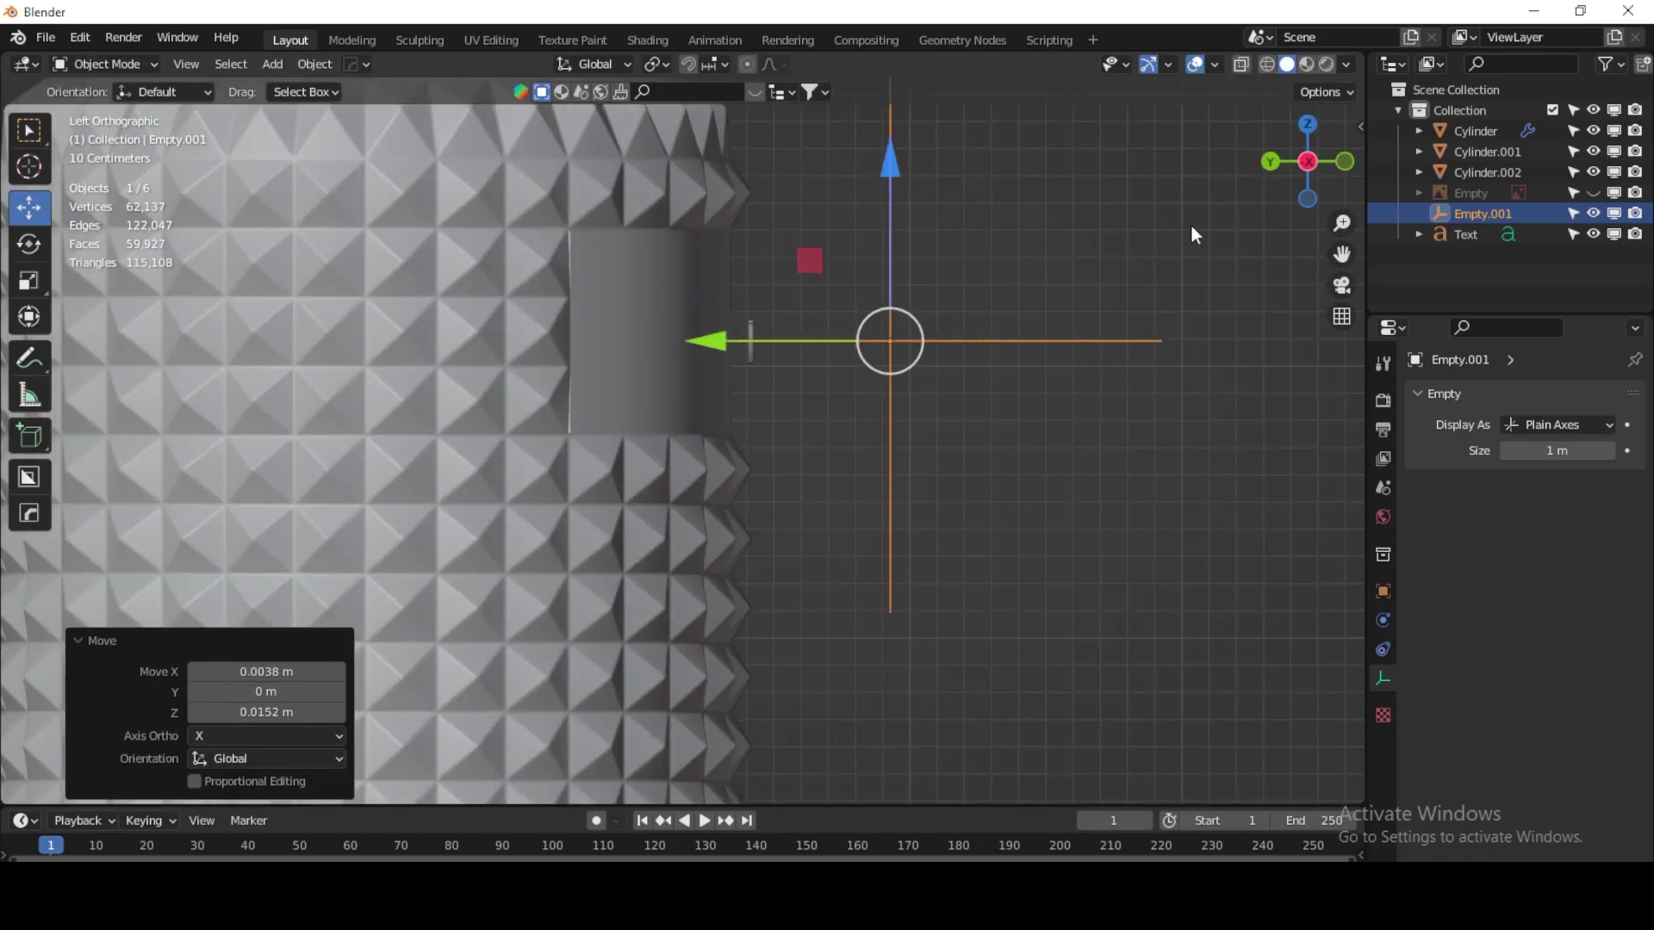
{"action": "left_click_drag", "start_coordinate": [758, 341], "coordinate": [650, 341]}
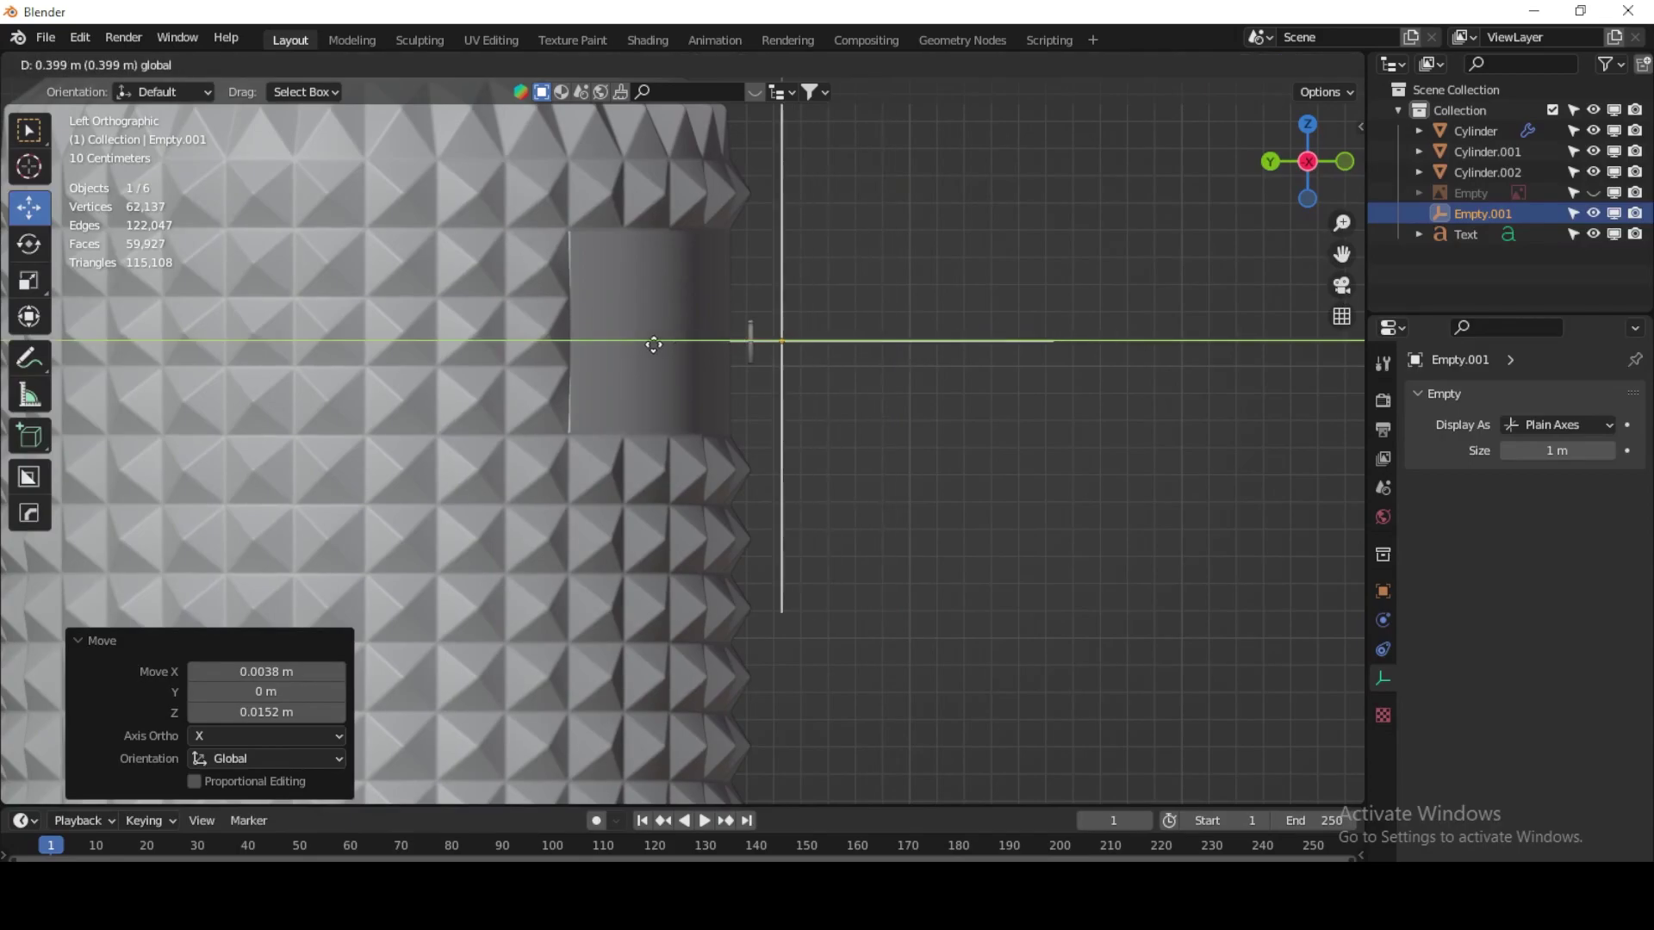
{"action": "left_click", "coordinate": [1269, 161]}
{"action": "mouse_move", "coordinate": [1060, 369]}
{"action": "middle_mouse_down"}
{"action": "mouse_move", "coordinate": [933, 417]}
{"action": "mouse_move", "coordinate": [988, 431]}
{"action": "middle_mouse_up"}
{"action": "left_click", "coordinate": [882, 369]}
Step: Select the VALENTINO text, collapse its data panels and show its modifier settings
{"action": "left_click", "coordinate": [813, 306]}
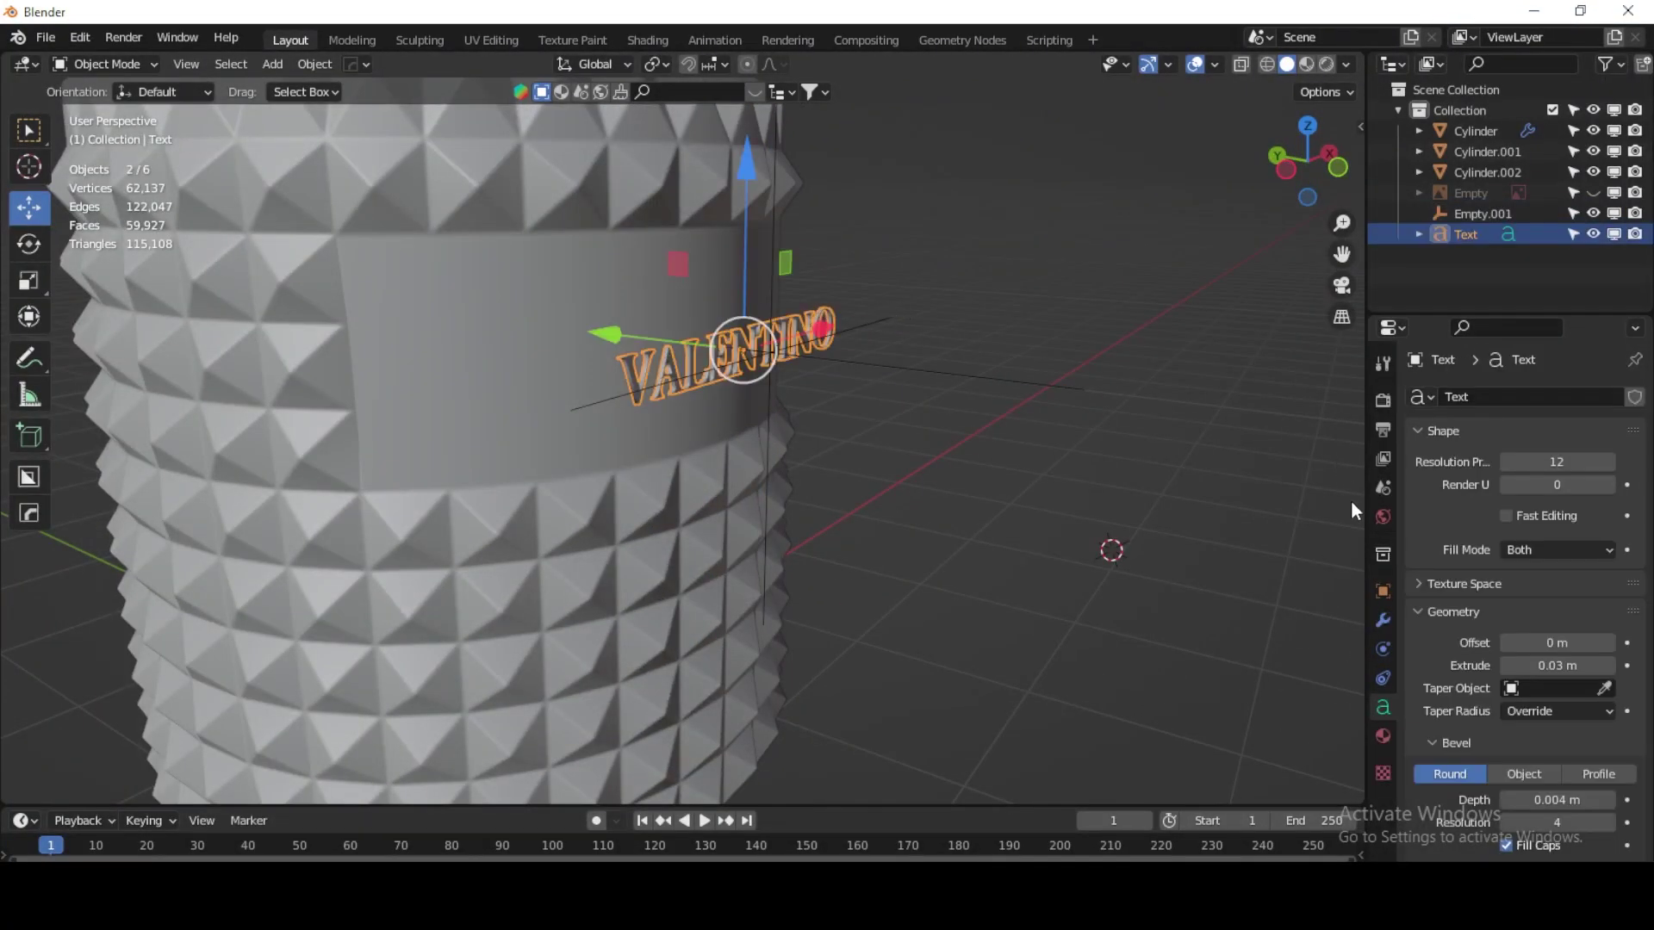
{"action": "left_click", "coordinate": [1423, 429]}
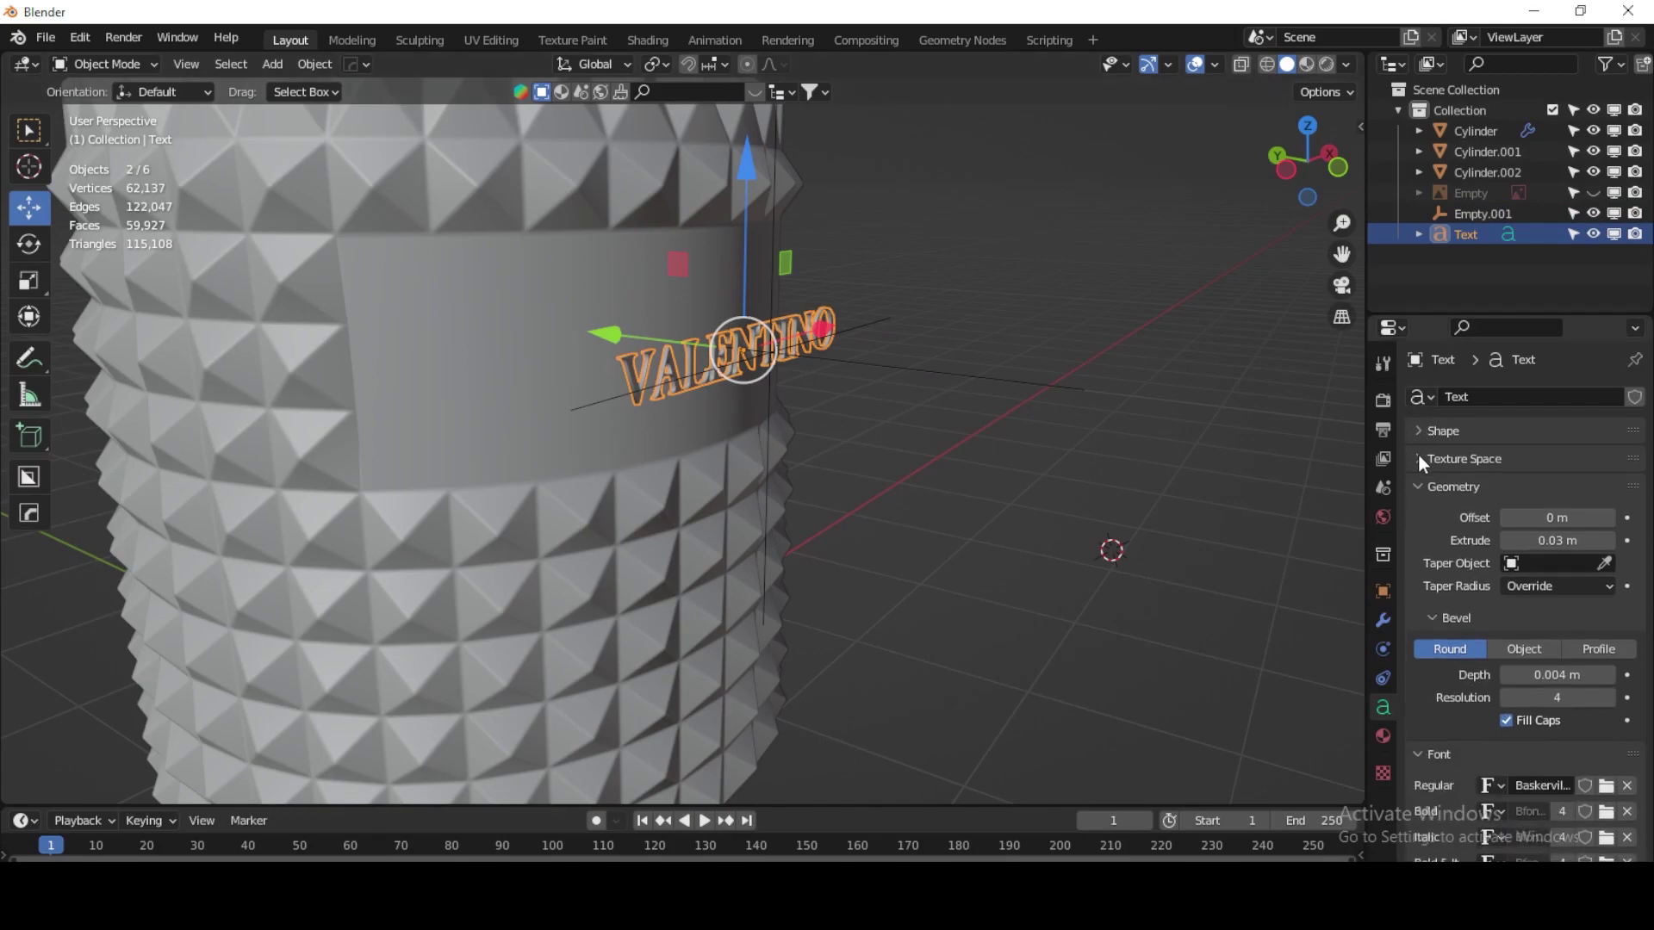
{"action": "left_click", "coordinate": [1419, 457]}
{"action": "left_click", "coordinate": [1422, 484]}
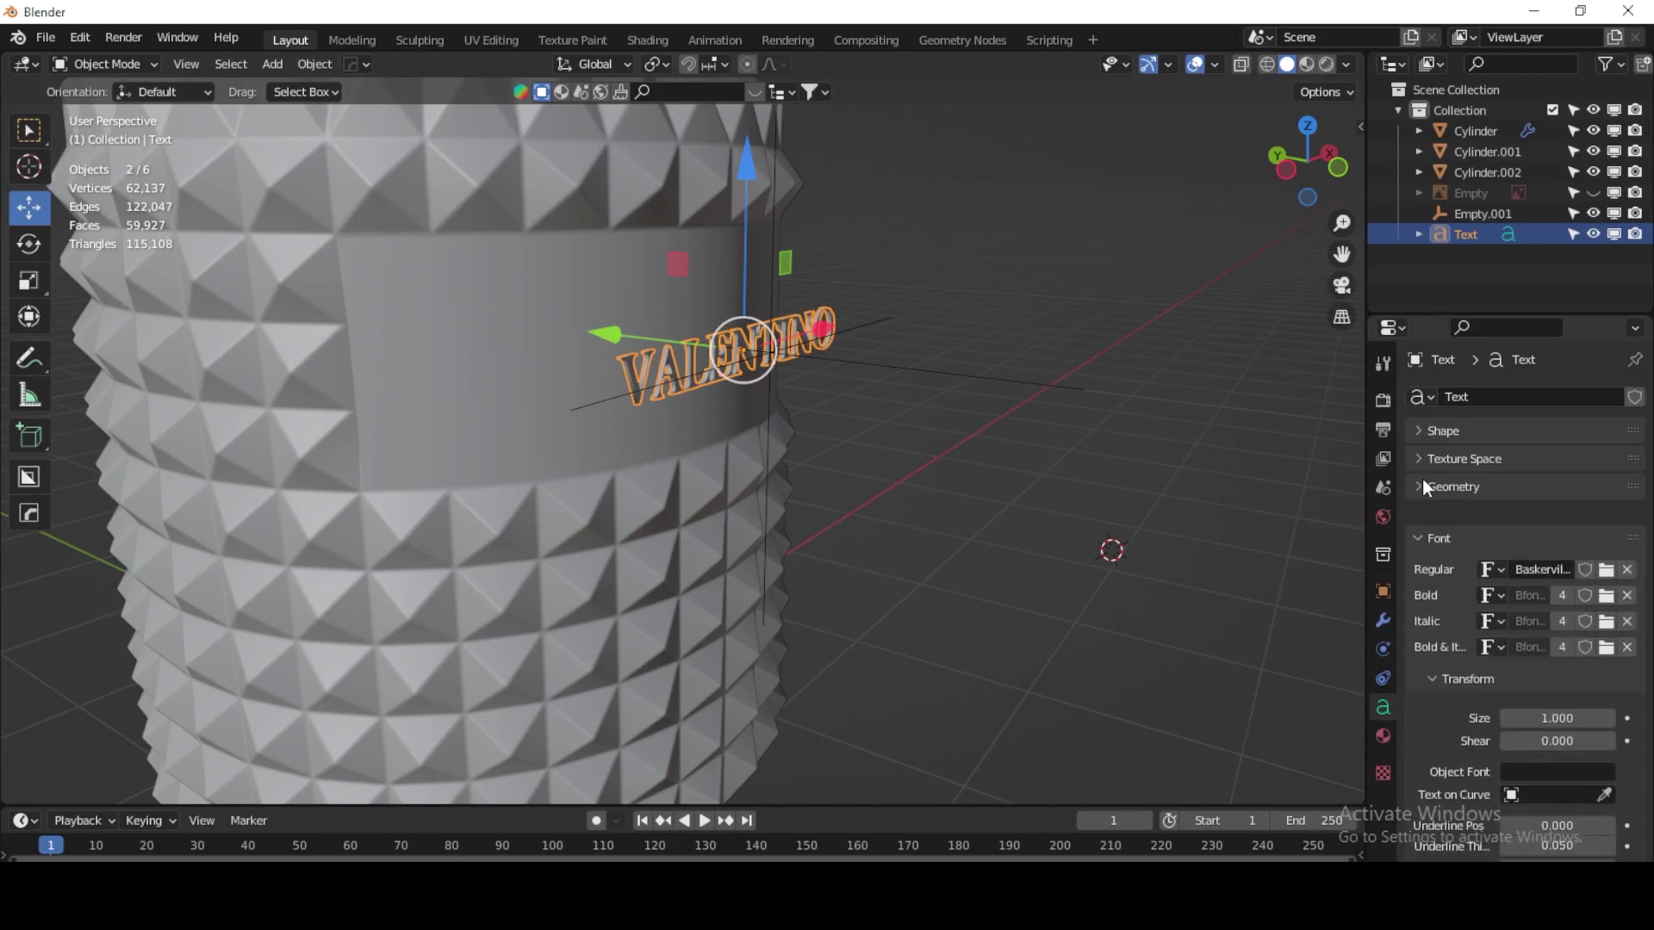
{"action": "left_click", "coordinate": [1420, 515]}
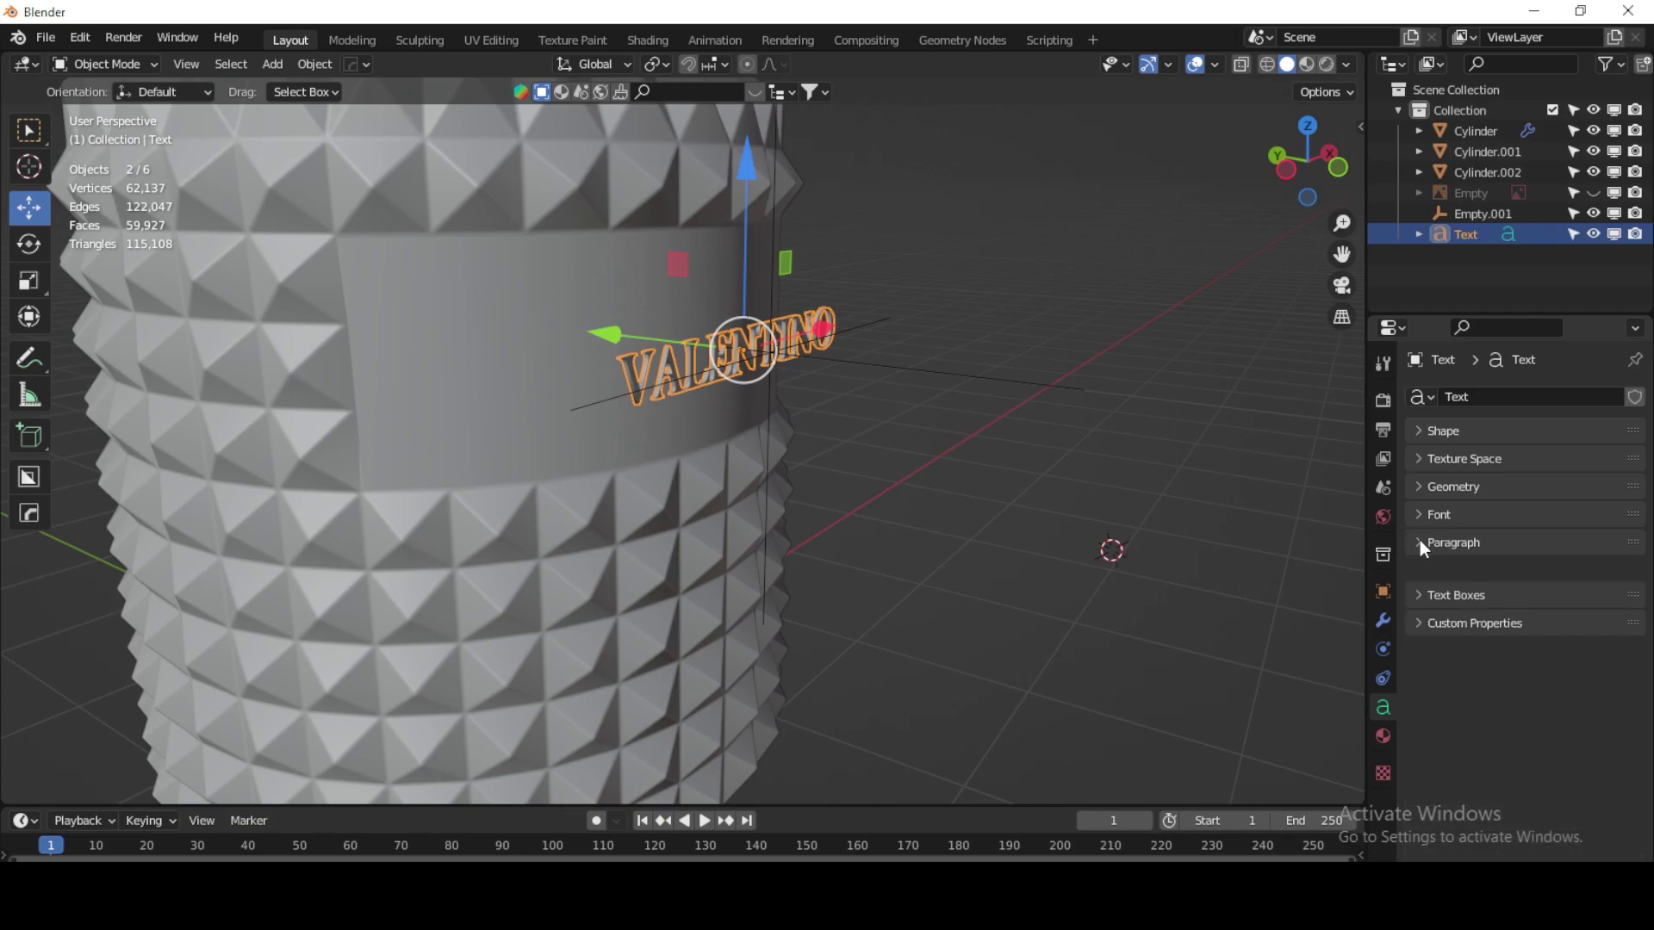
{"action": "left_click", "coordinate": [1383, 620]}
Step: Zoom in close on the VALENTINO letters
{"action": "left_click", "coordinate": [1484, 396]}
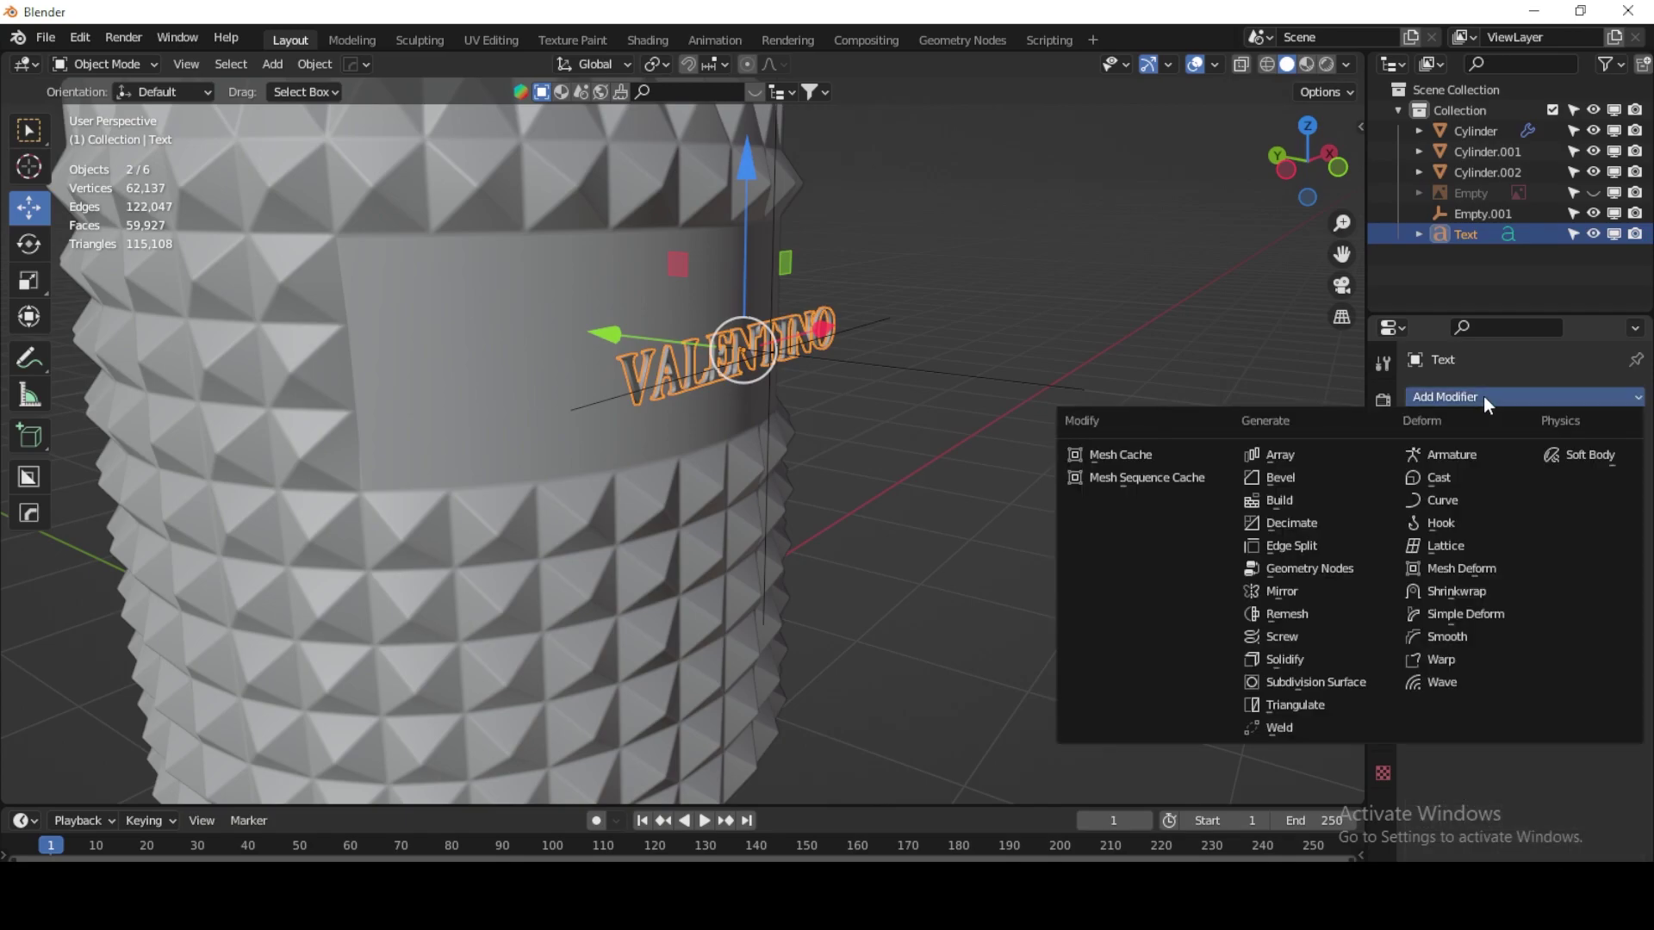
{"action": "scroll", "coordinate": [659, 365], "scroll_direction": "up", "scroll_amount": 3}
{"action": "mouse_move", "coordinate": [659, 365]}
{"action": "middle_mouse_down"}
{"action": "mouse_move", "coordinate": [689, 410]}
{"action": "mouse_move", "coordinate": [681, 246]}
{"action": "mouse_move", "coordinate": [829, 334]}
{"action": "middle_mouse_up"}
{"action": "scroll", "coordinate": [690, 410], "scroll_direction": "up", "scroll_amount": 4}
{"action": "scroll", "coordinate": [633, 324], "scroll_direction": "down", "scroll_amount": 5}
{"action": "left_click", "coordinate": [316, 64]}
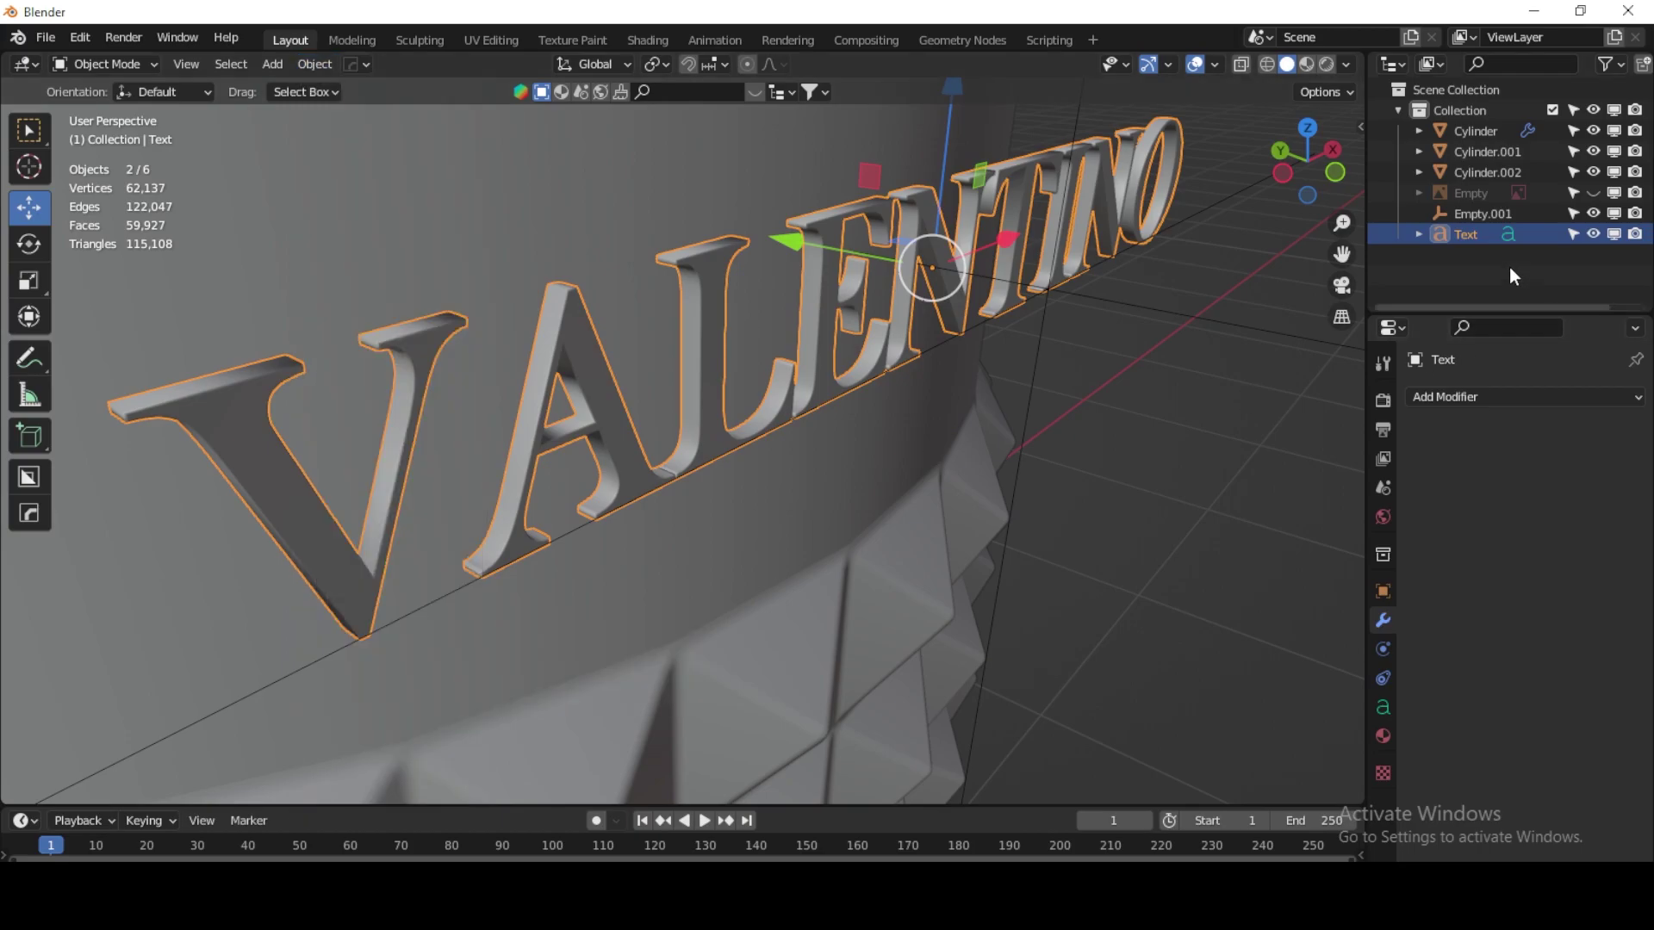
Step: Duplicate the text in place as Text.001, hide it, and reselect the original
{"action": "key", "text": "ctrl+c"}
{"action": "key", "text": "ctrl+v"}
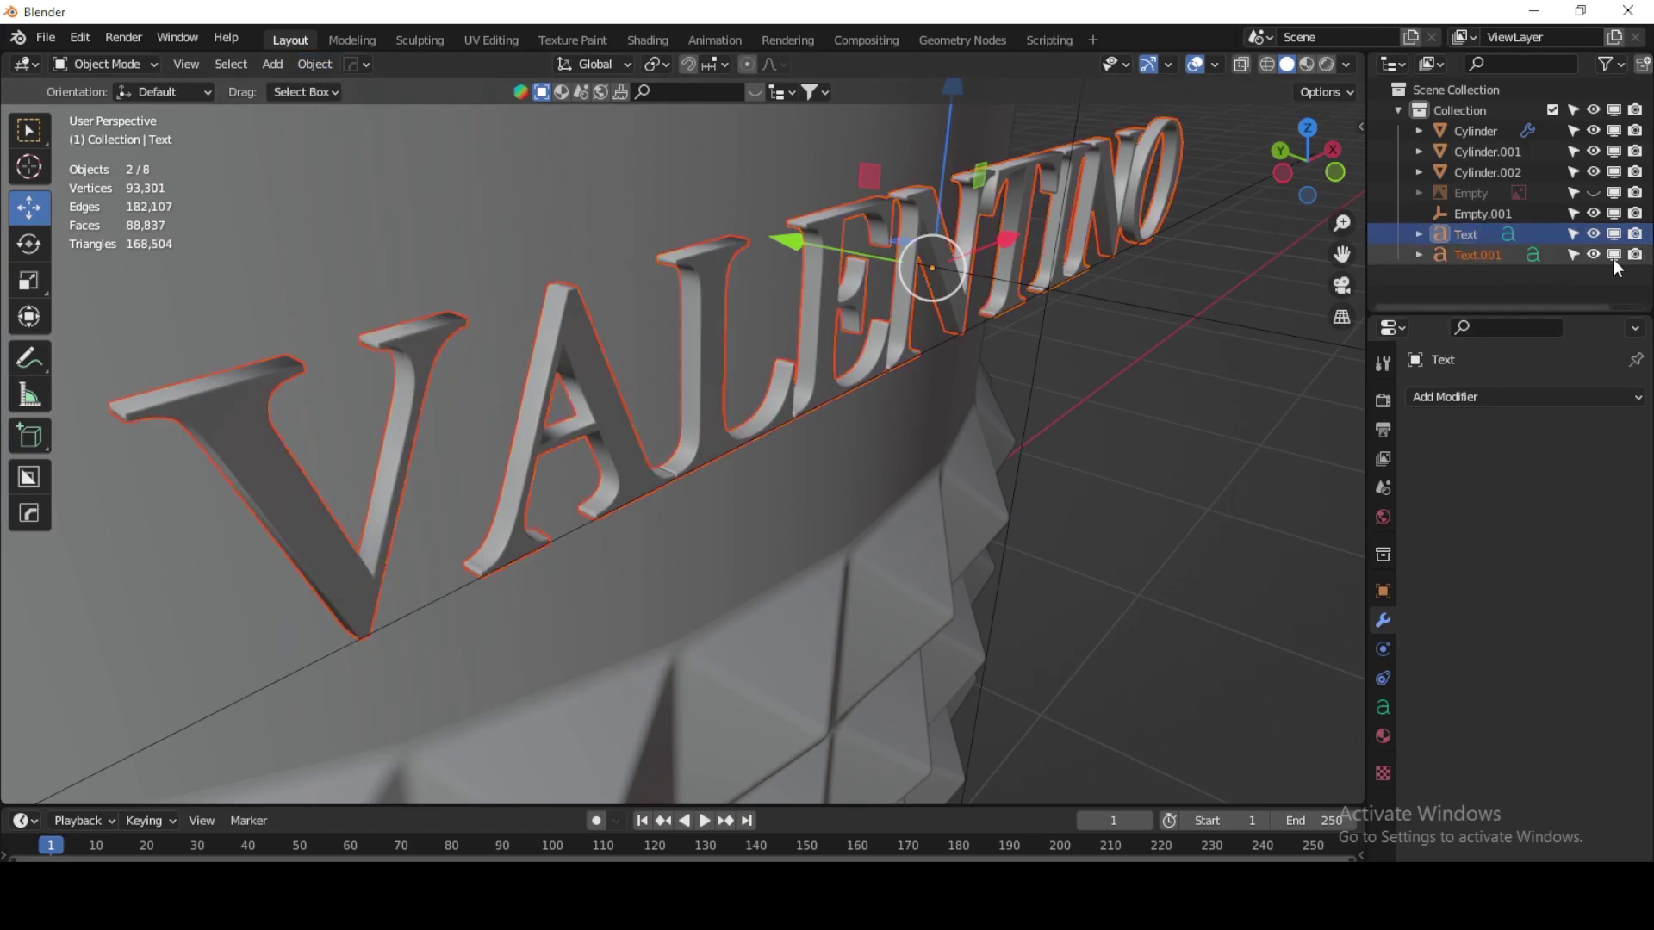
{"action": "left_click", "coordinate": [1591, 257]}
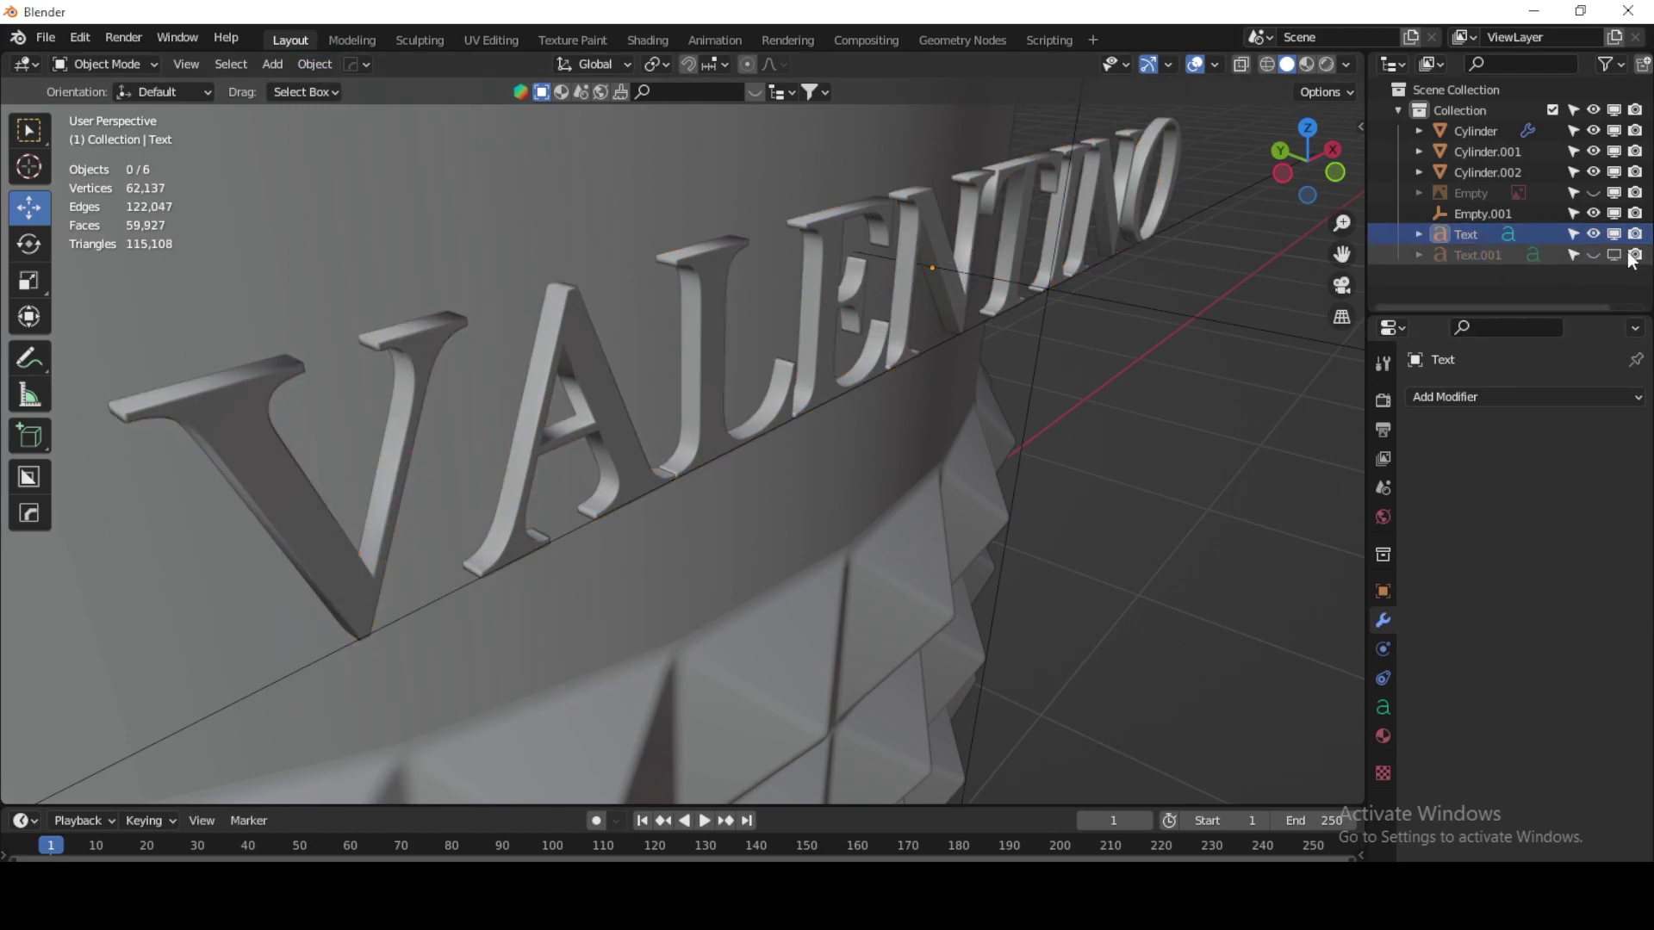
{"action": "left_click", "coordinate": [1466, 240]}
{"action": "left_click", "coordinate": [315, 65]}
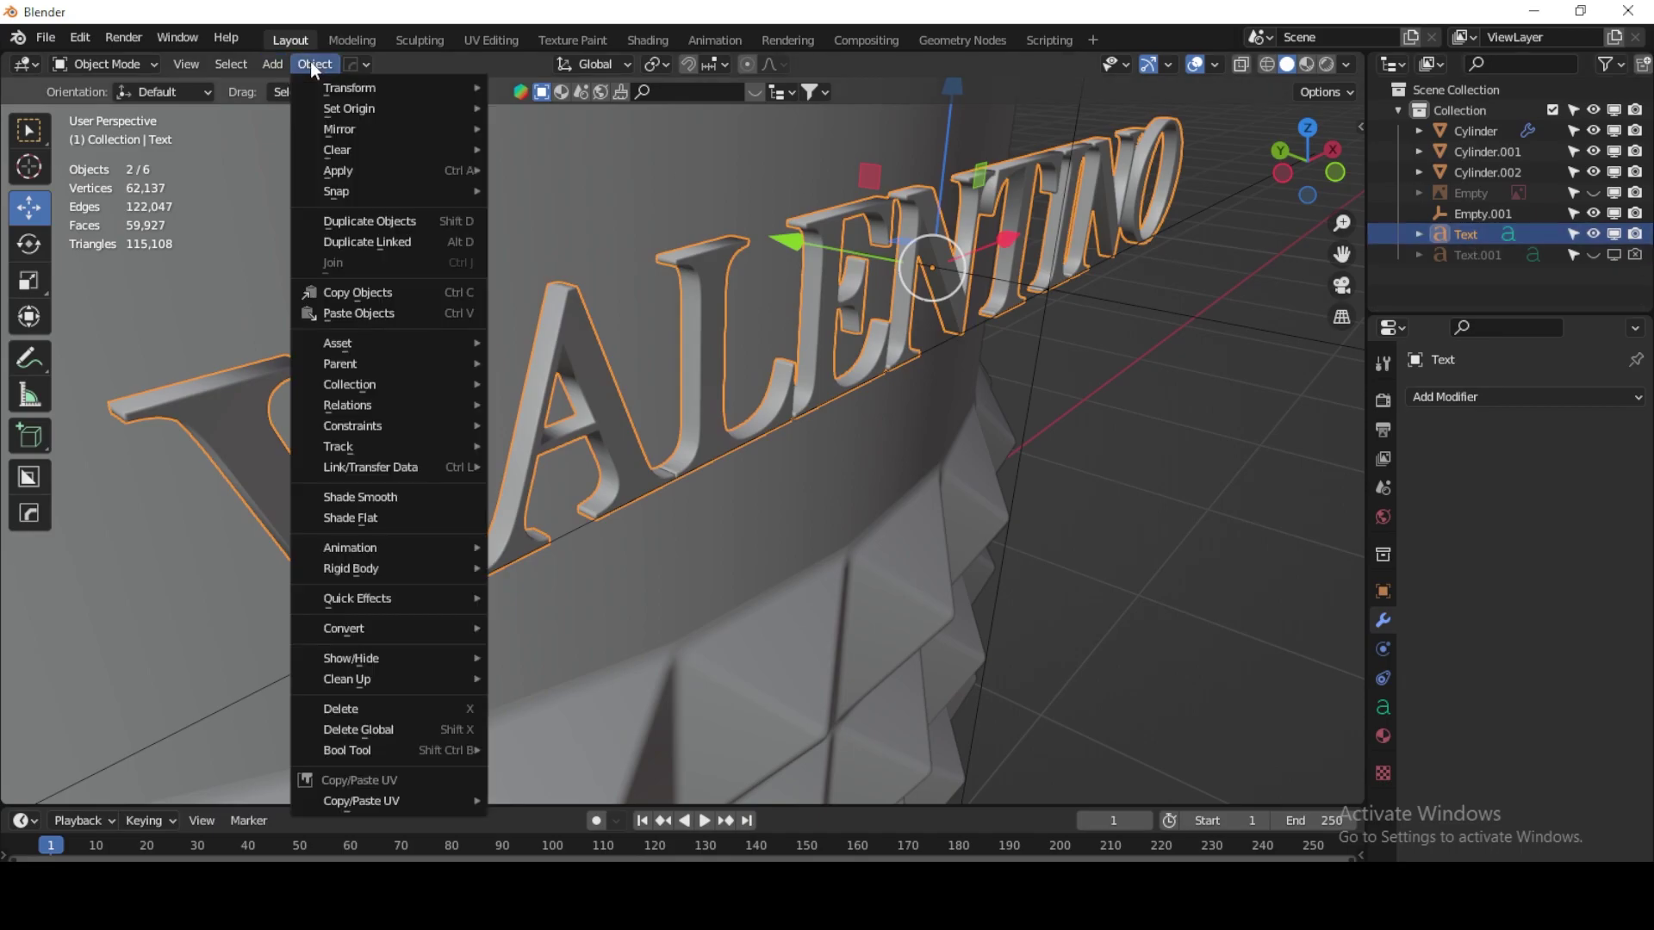
{"action": "mouse_move", "coordinate": [344, 628]}
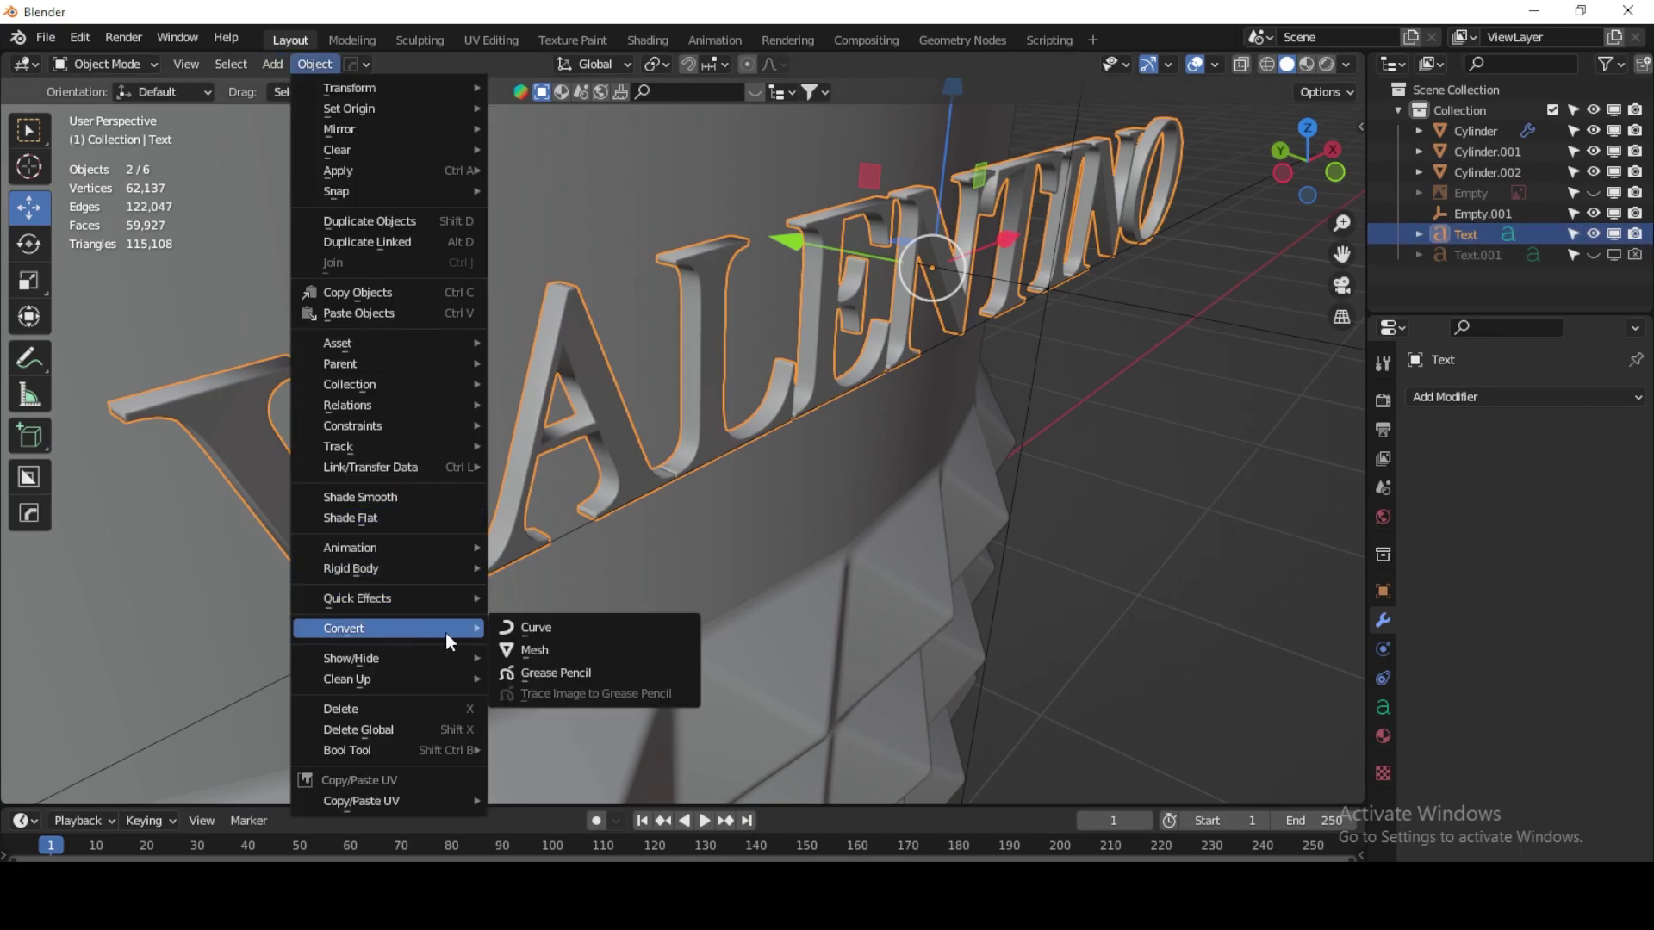
Step: Convert VALENTINO to a mesh and add a Simple Deform Bend on Z with Empty.001 as origin
{"action": "left_click", "coordinate": [572, 652]}
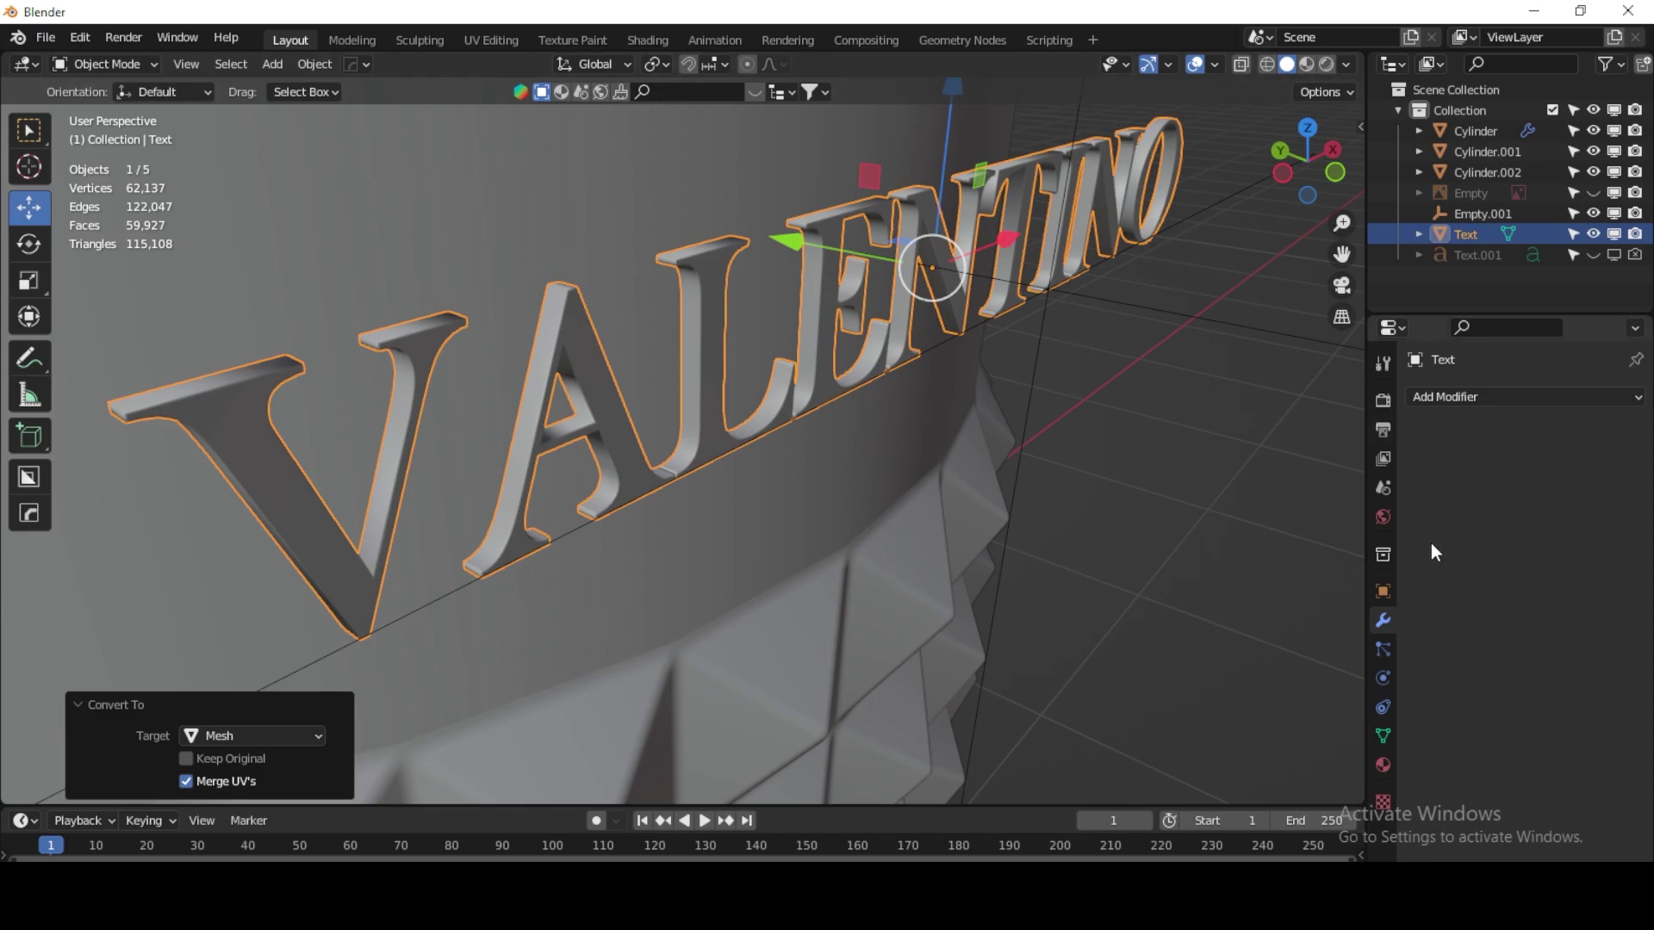
{"action": "left_click", "coordinate": [1454, 397]}
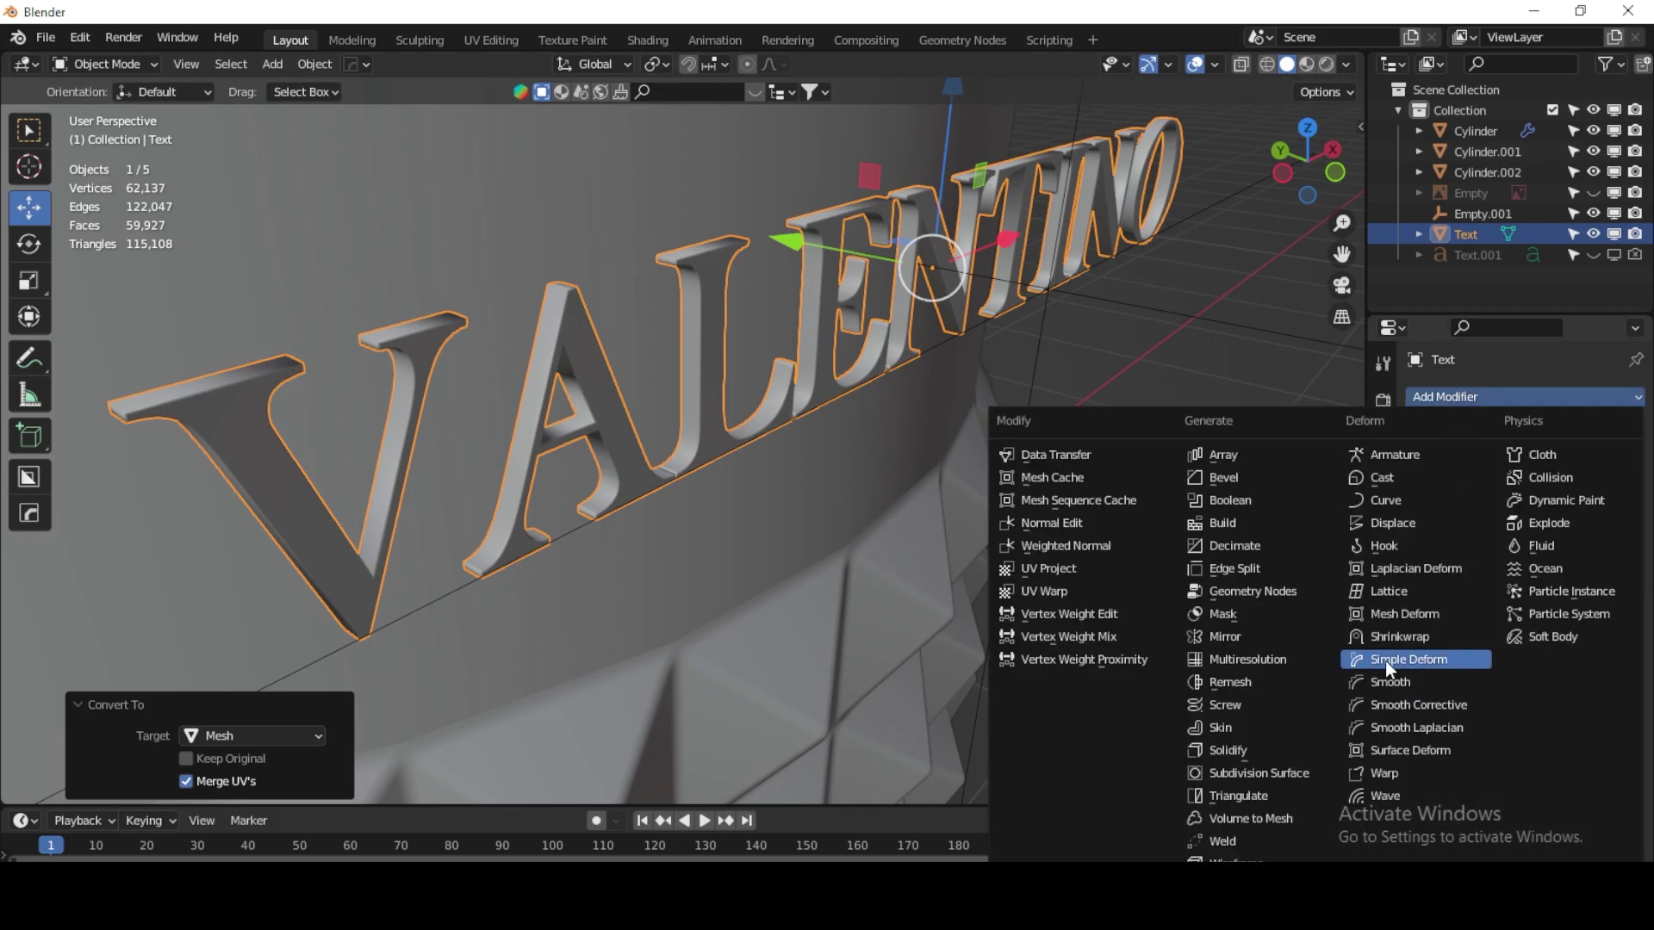
{"action": "left_click", "coordinate": [1409, 659]}
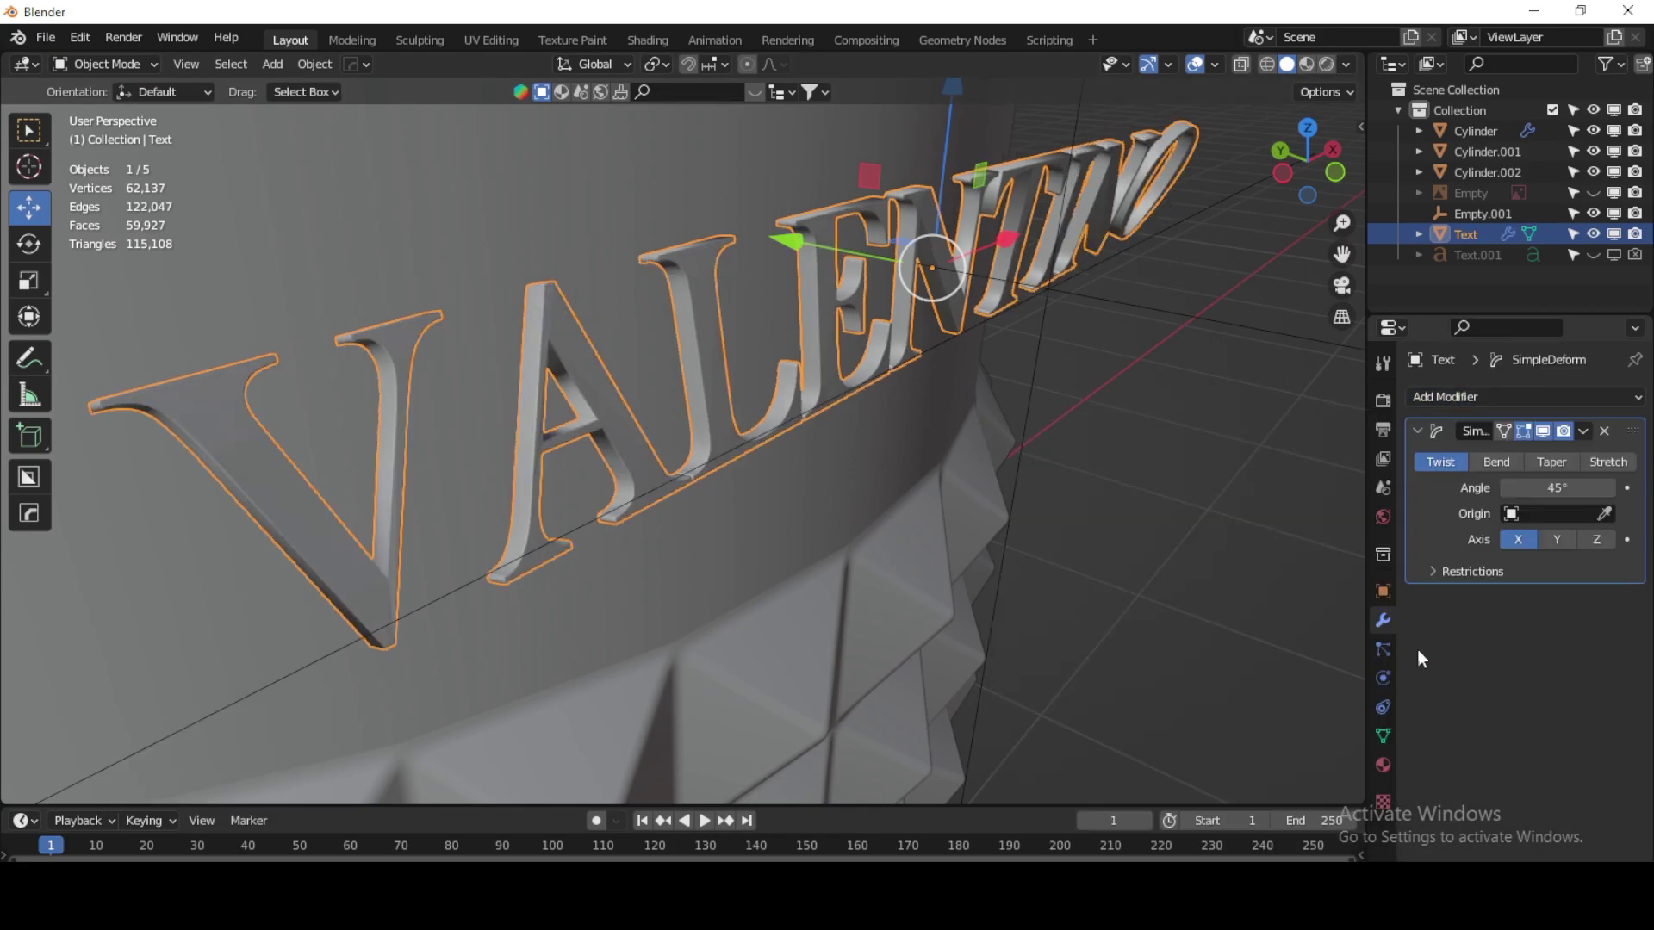
{"action": "left_click", "coordinate": [1498, 461]}
{"action": "left_click", "coordinate": [1604, 514]}
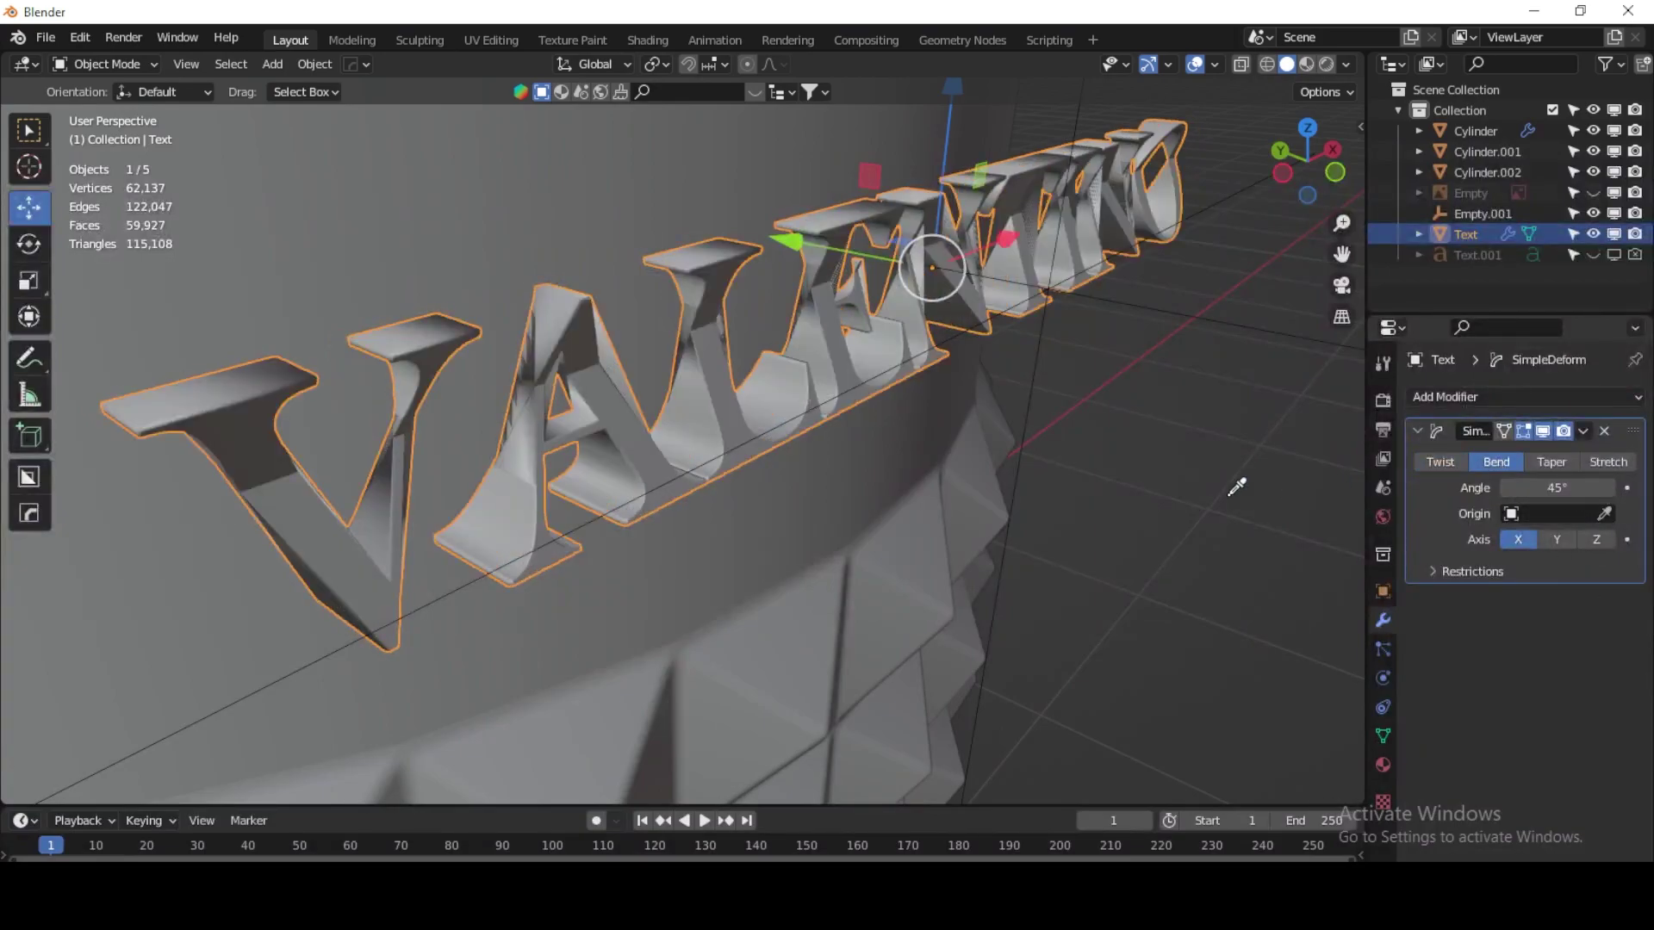
{"action": "left_click", "coordinate": [1043, 356]}
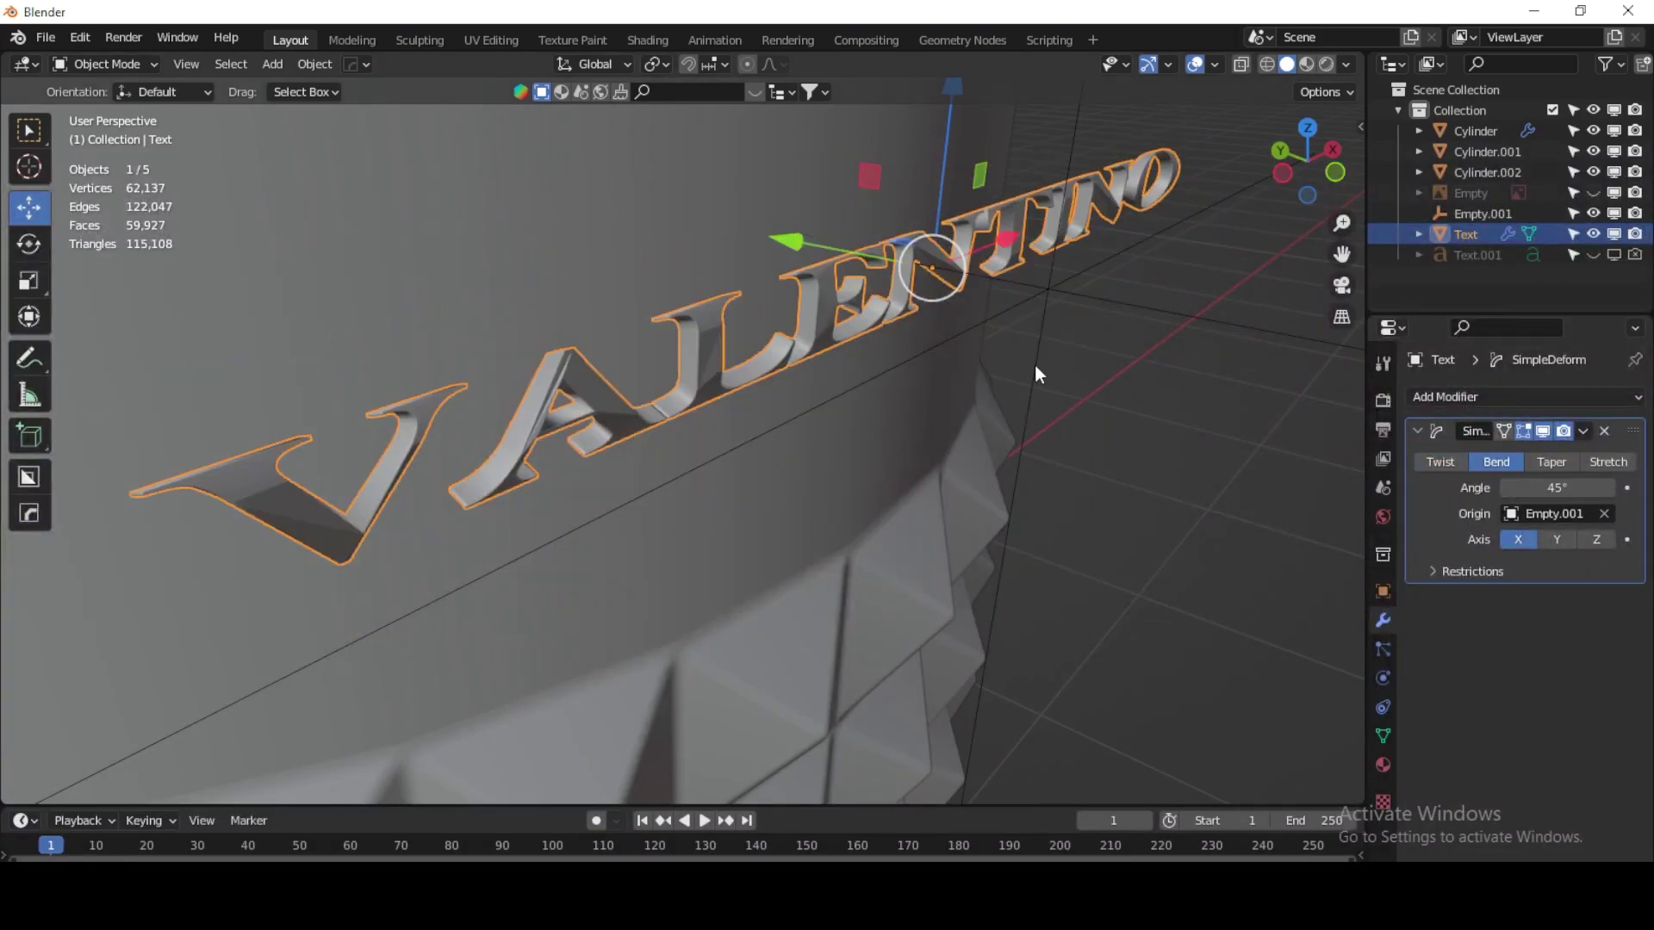
{"action": "left_click", "coordinate": [1598, 540]}
Step: Slide the bent text along Y onto the band, nudge the angle up, shift it along X
{"action": "middle_click_drag", "start_coordinate": [902, 421], "coordinate": [819, 417]}
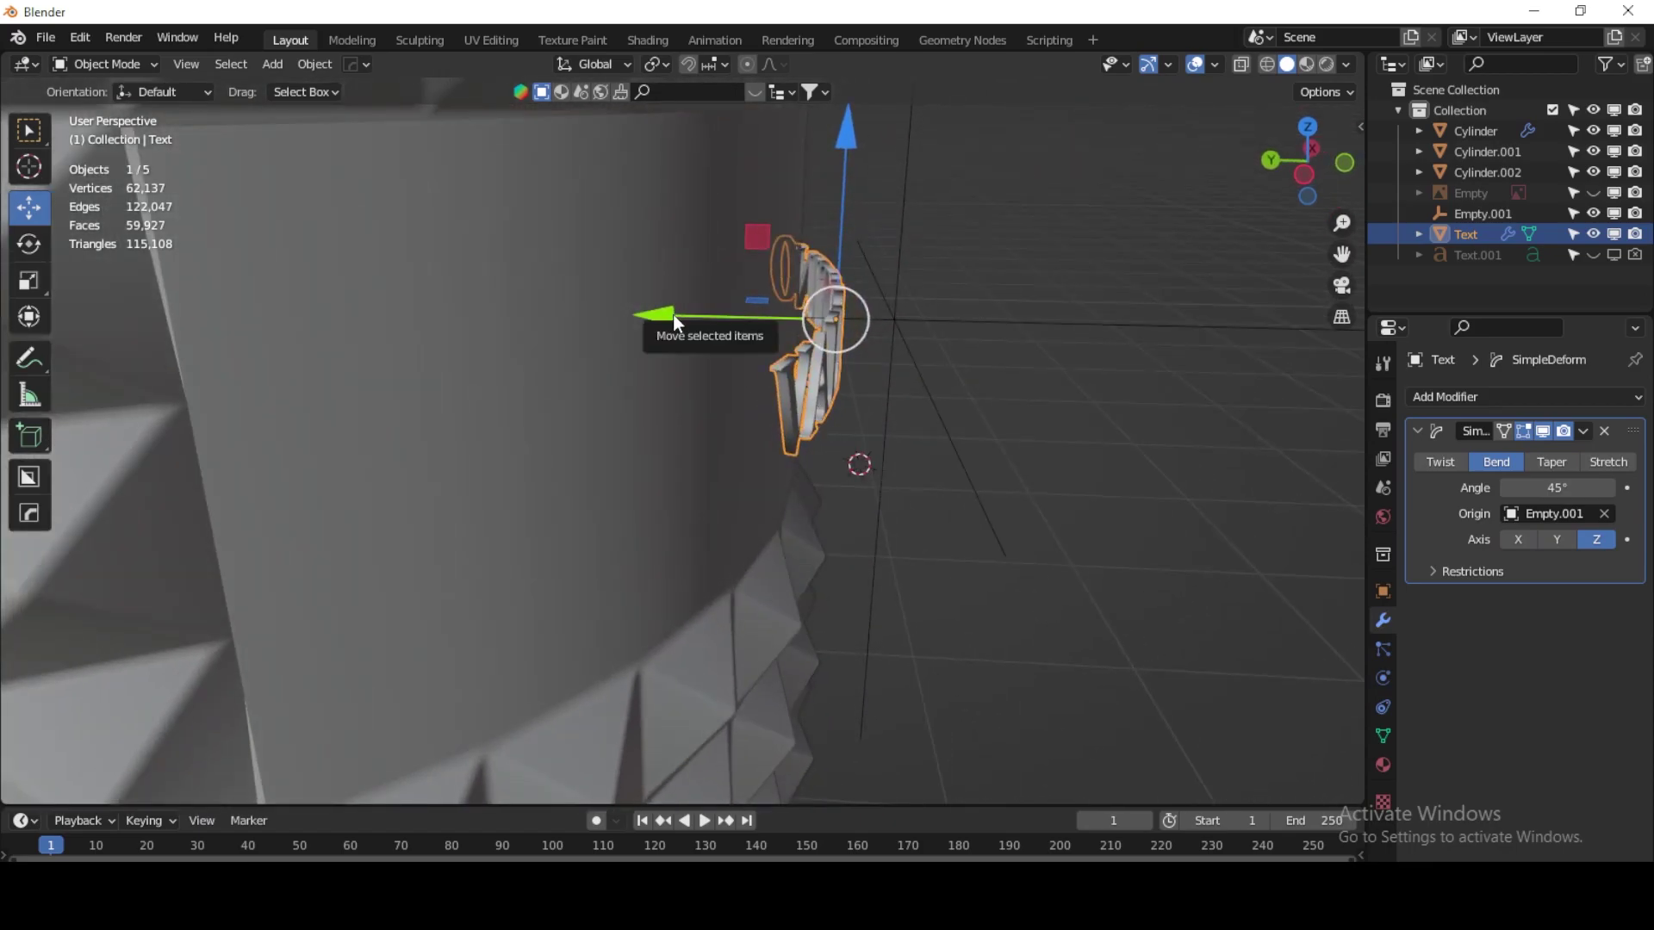
{"action": "left_click_drag", "start_coordinate": [674, 321], "coordinate": [632, 317]}
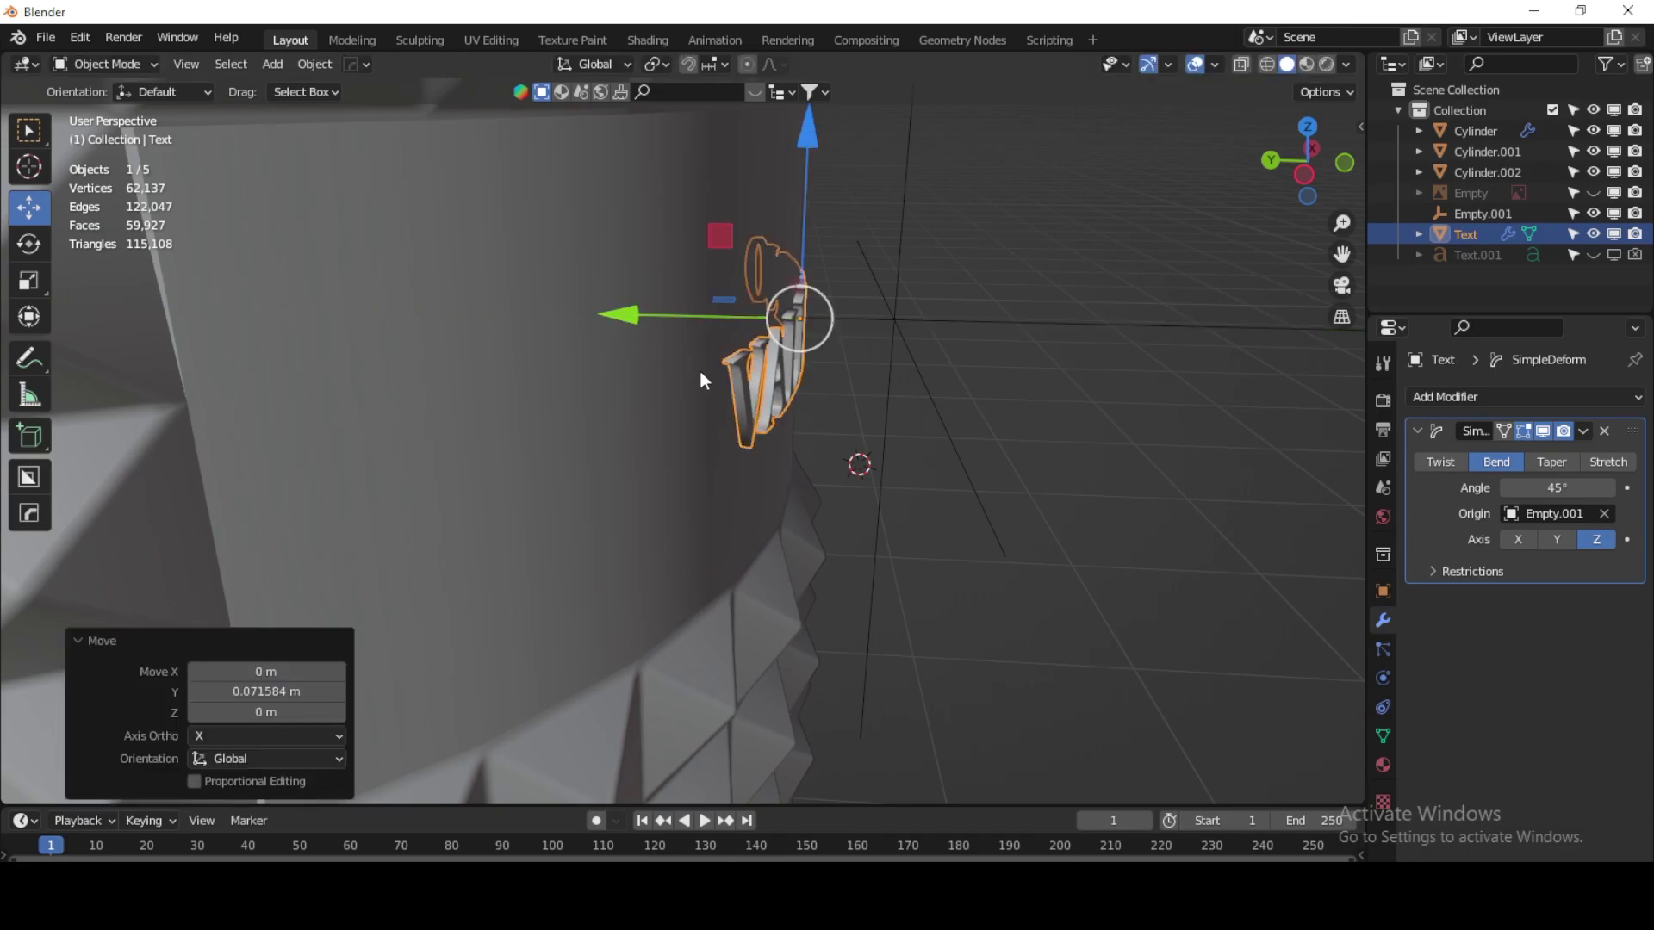
{"action": "mouse_move", "coordinate": [700, 370]}
{"action": "middle_mouse_down"}
{"action": "mouse_move", "coordinate": [734, 424]}
{"action": "mouse_move", "coordinate": [600, 437]}
{"action": "mouse_move", "coordinate": [707, 437]}
{"action": "middle_mouse_up"}
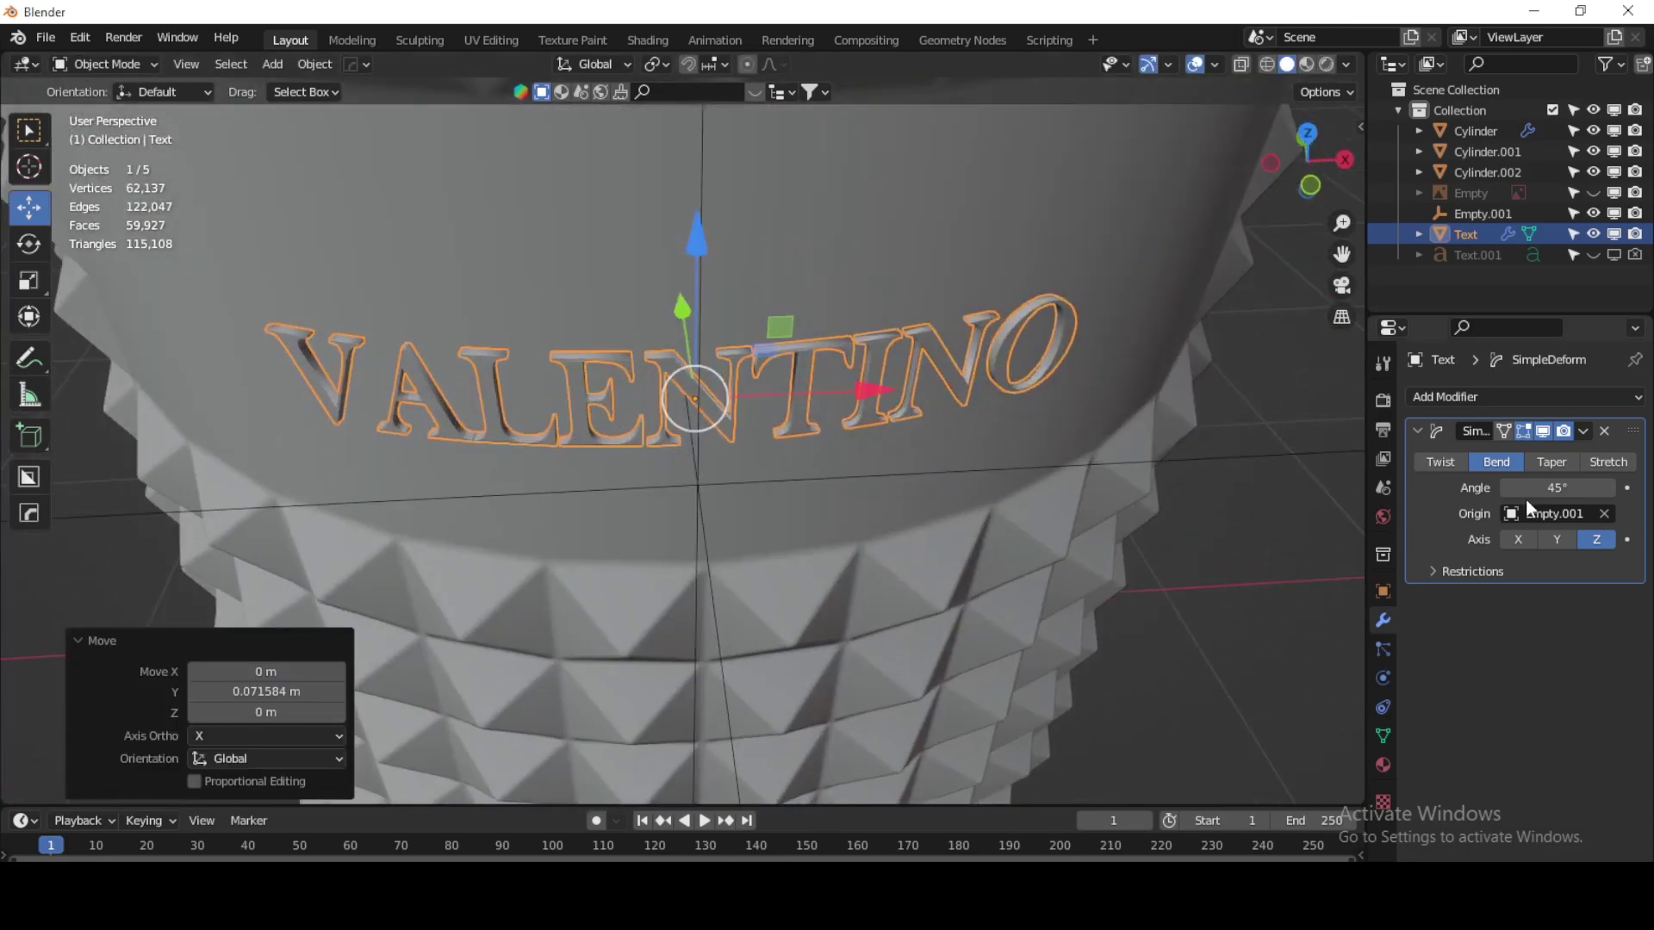
{"action": "left_click_drag", "start_coordinate": [1527, 492], "coordinate": [1547, 488]}
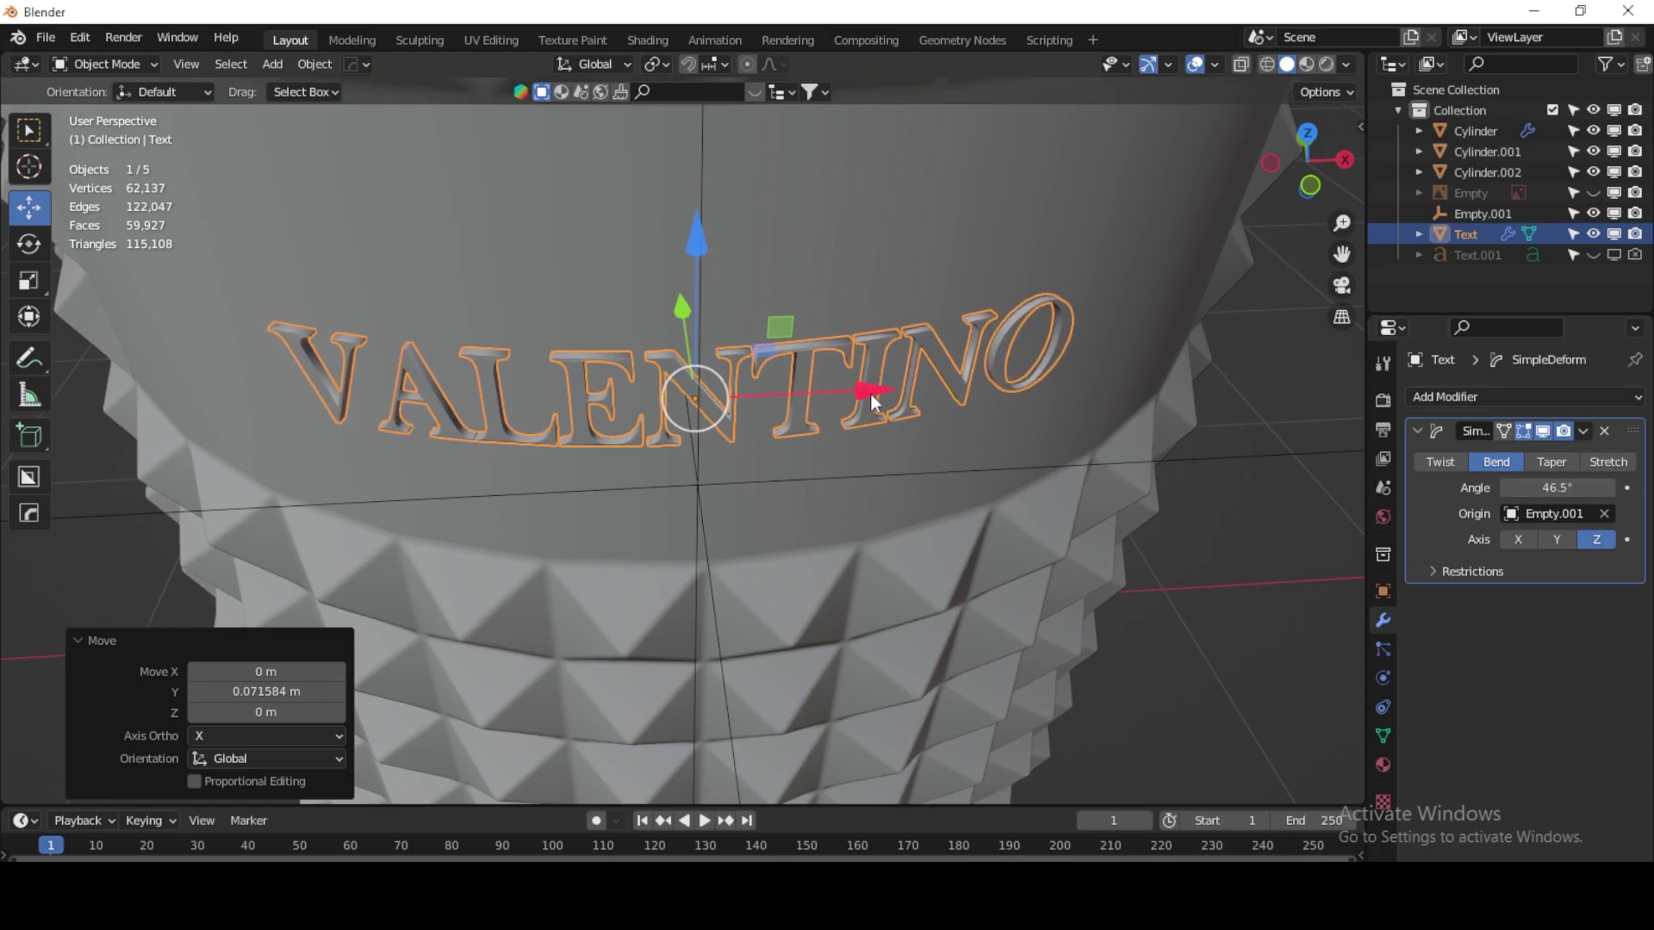
{"action": "left_click_drag", "start_coordinate": [870, 391], "coordinate": [879, 402]}
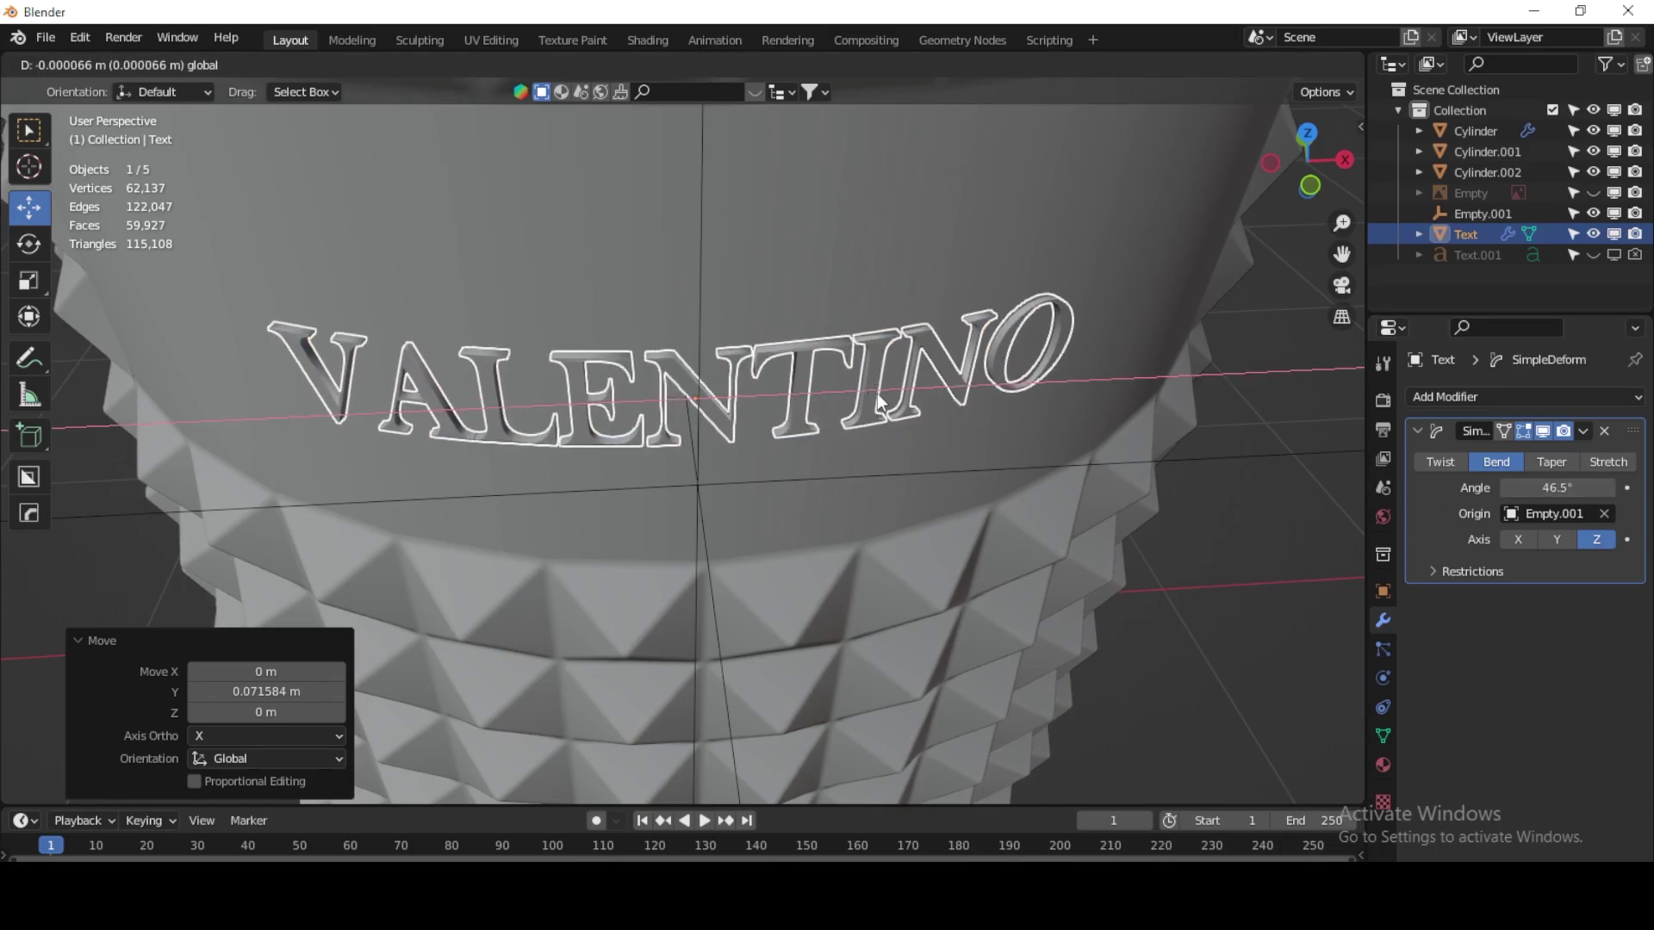
{"action": "mouse_move", "coordinate": [879, 402]}
{"action": "middle_mouse_down"}
{"action": "mouse_move", "coordinate": [854, 384]}
{"action": "mouse_move", "coordinate": [1013, 350]}
{"action": "mouse_move", "coordinate": [872, 416]}
{"action": "mouse_move", "coordinate": [708, 458]}
{"action": "mouse_move", "coordinate": [768, 468]}
{"action": "mouse_move", "coordinate": [753, 475]}
{"action": "middle_mouse_up"}
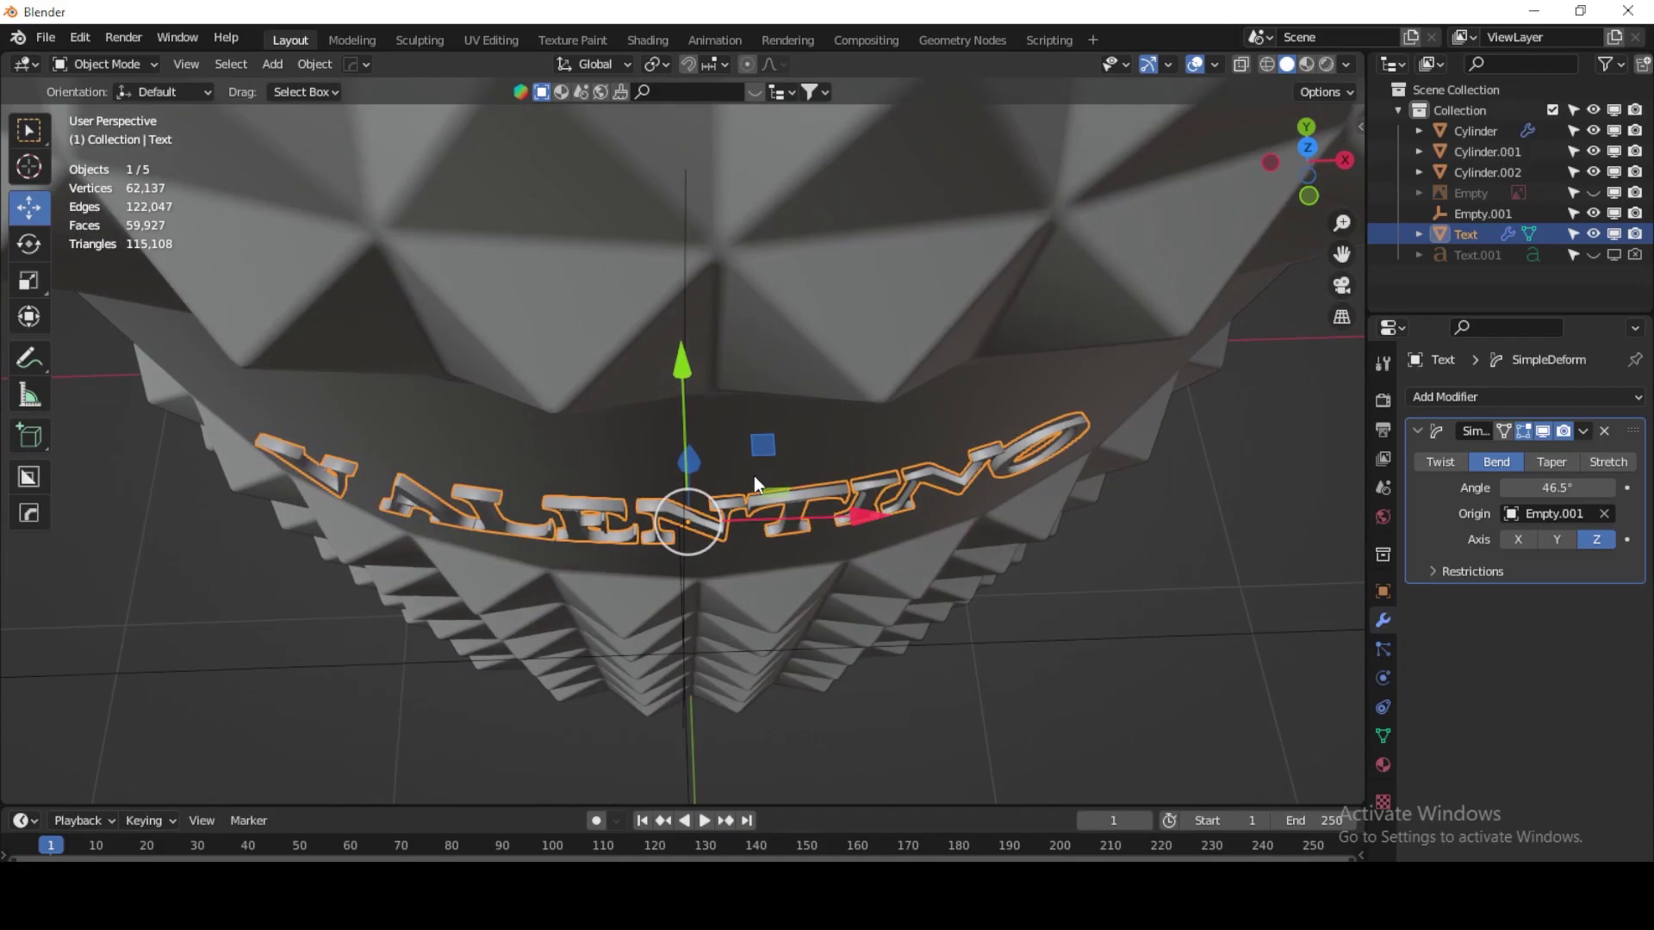
Step: Move Empty.001 along X to recentre the bend and raise the angle to about 50°
{"action": "left_click", "coordinate": [755, 654]}
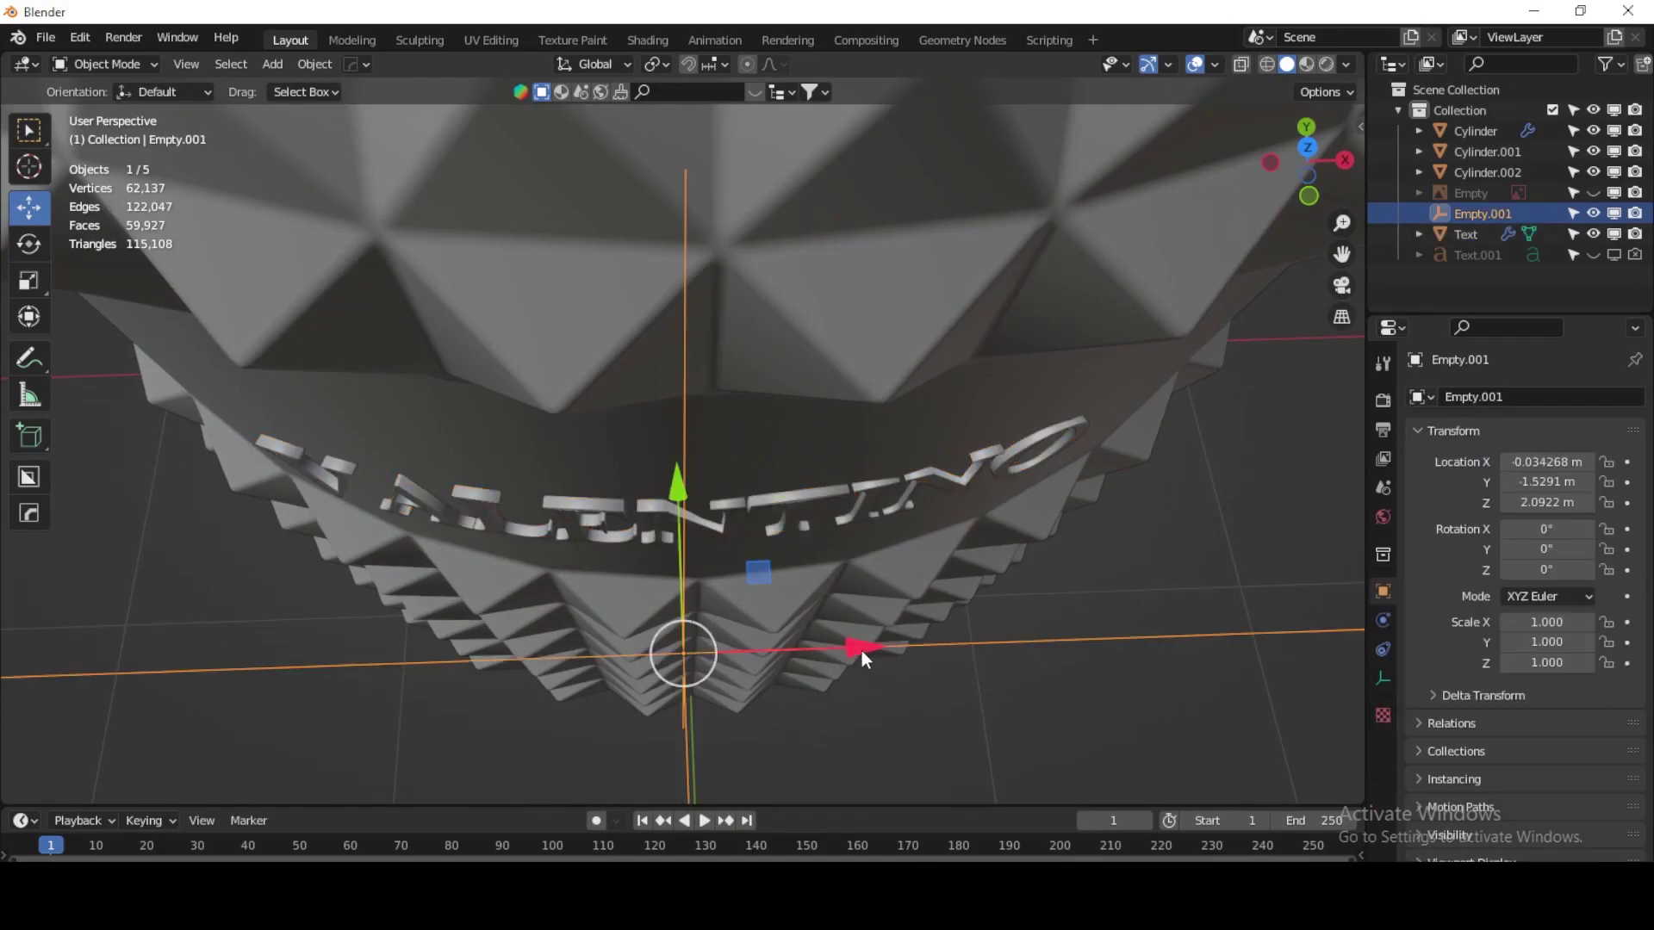
{"action": "left_click_drag", "start_coordinate": [861, 649], "coordinate": [894, 648]}
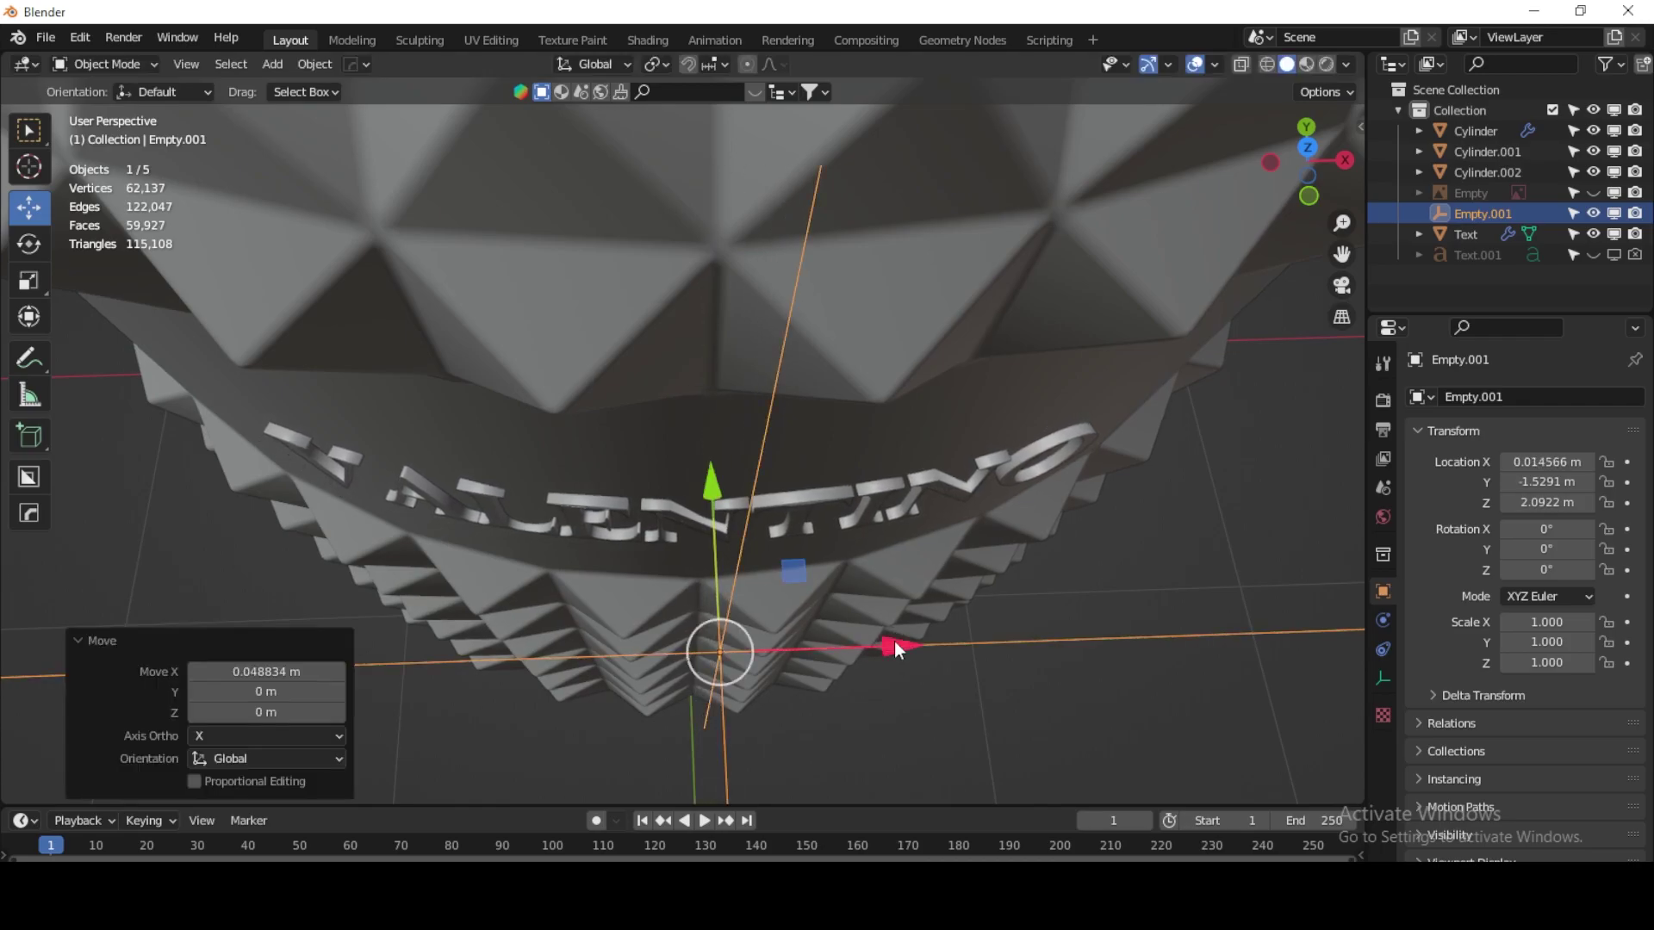
{"action": "left_click", "coordinate": [984, 479]}
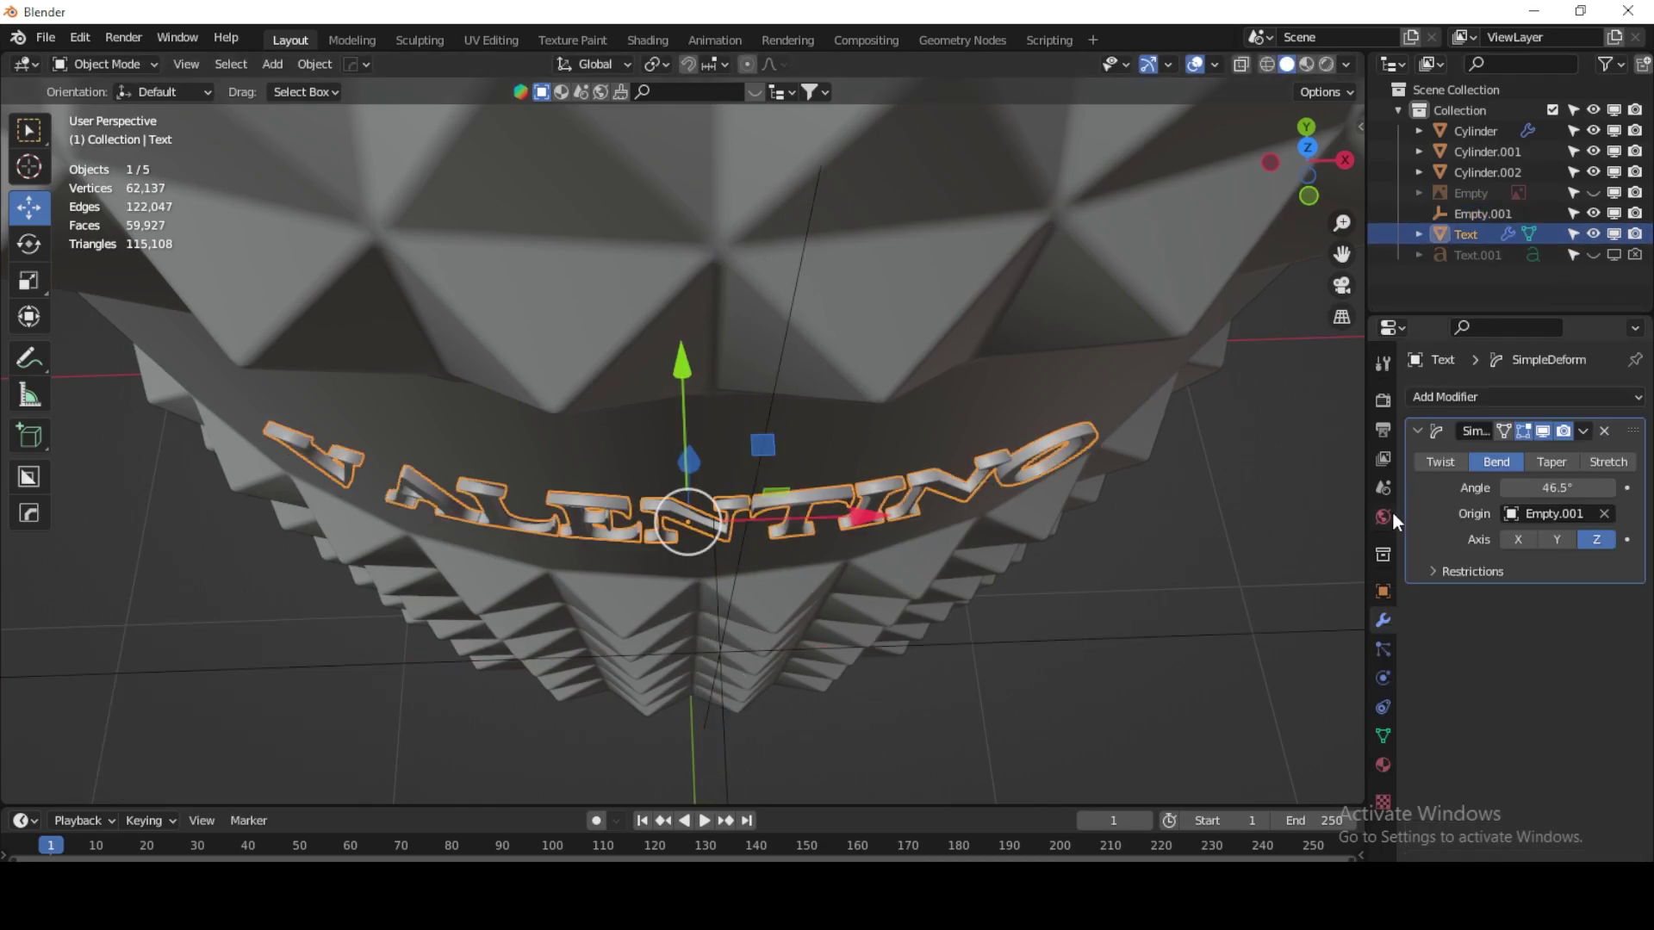
{"action": "mouse_move", "coordinate": [1558, 487]}
{"action": "left_mouse_down"}
{"action": "mouse_move", "coordinate": [1585, 488]}
{"action": "mouse_move", "coordinate": [1547, 488]}
{"action": "left_mouse_up"}
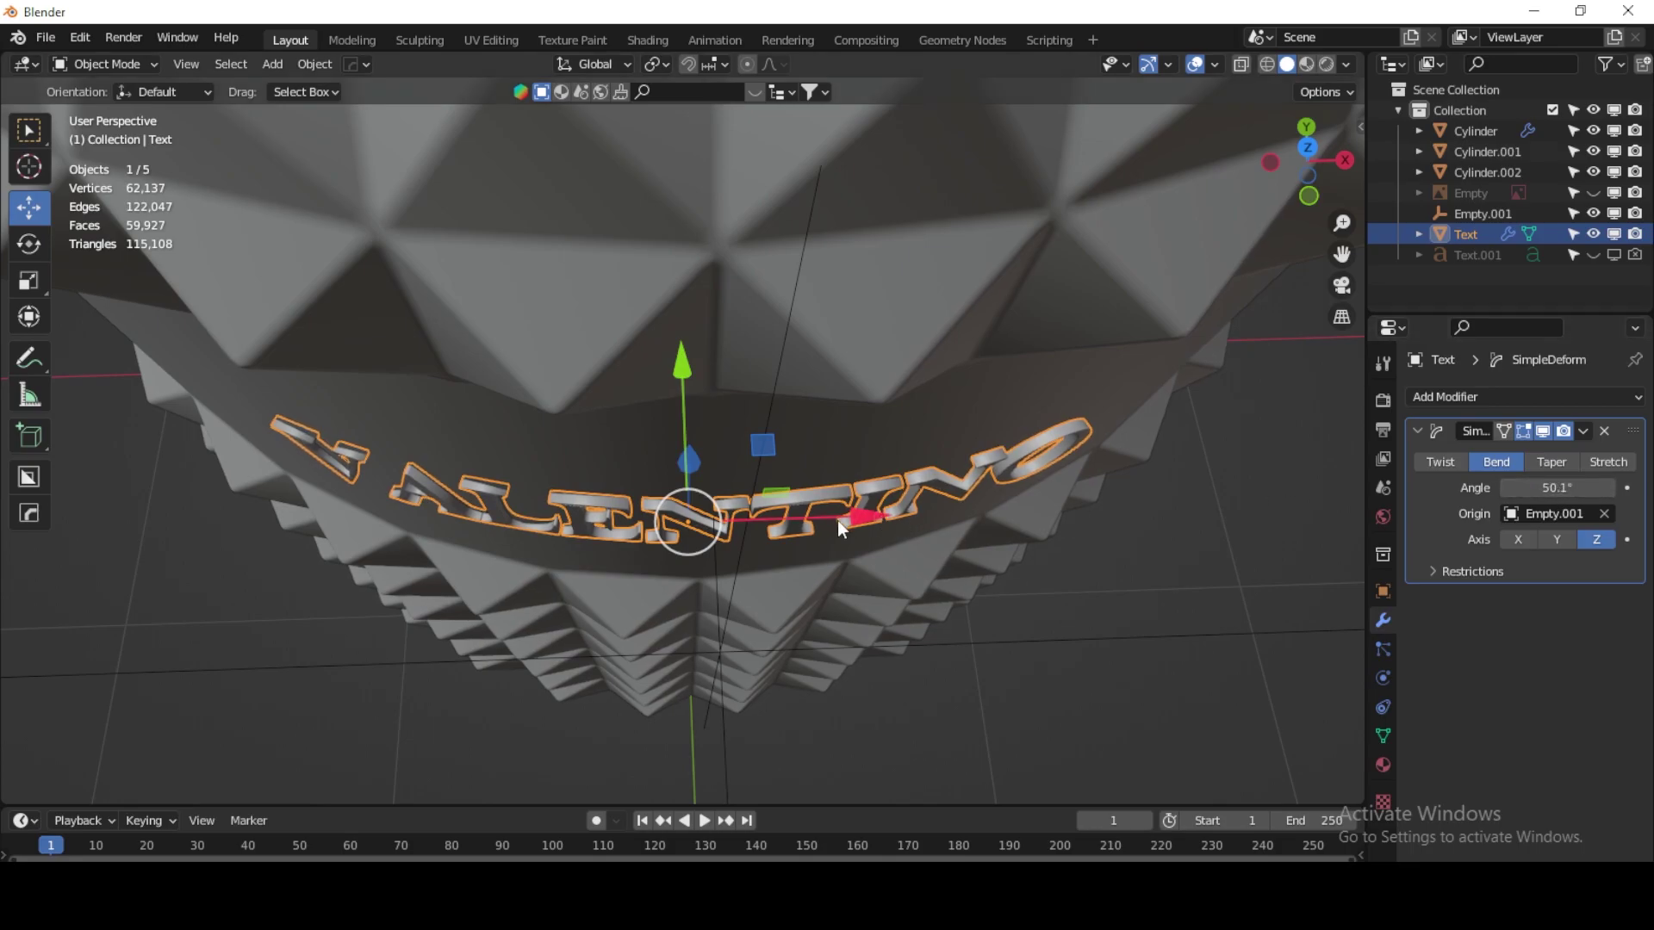
{"action": "key", "text": "g"}
{"action": "key", "text": "Escape"}
Step: Nudge Empty.001 back along X to -0.008332 m and view the bottle frontally
{"action": "left_click", "coordinate": [1063, 637]}
{"action": "left_click_drag", "start_coordinate": [886, 653], "coordinate": [883, 648]}
{"action": "middle_click_drag", "start_coordinate": [858, 619], "coordinate": [724, 395]}
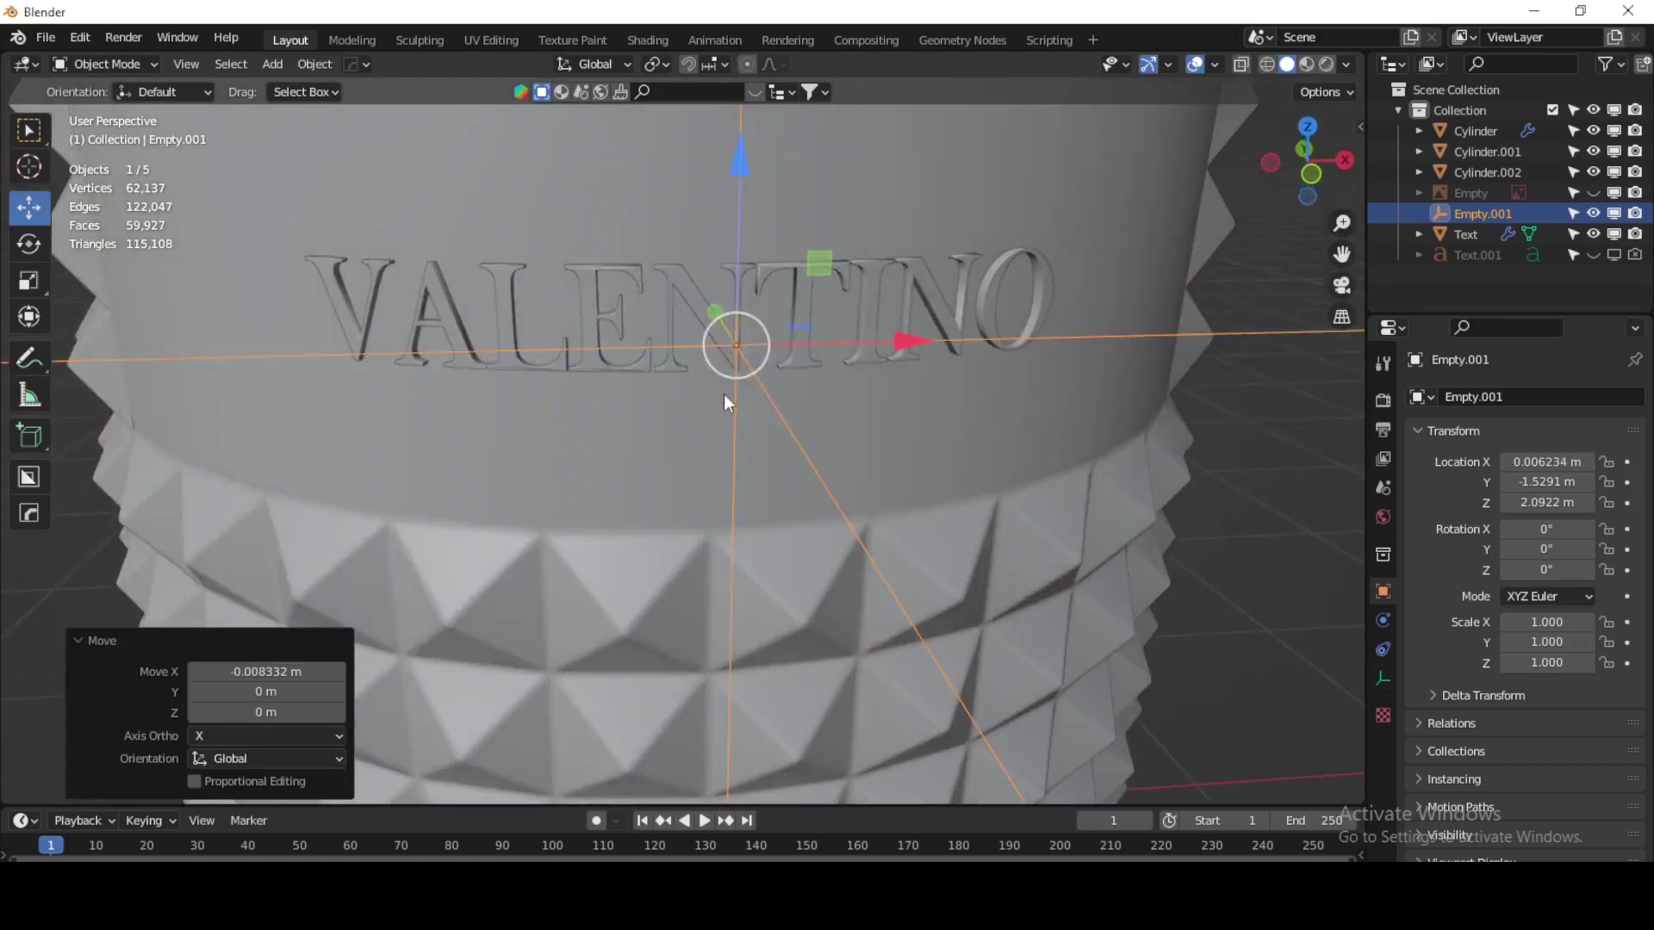
{"action": "scroll", "coordinate": [710, 315], "scroll_direction": "down", "scroll_amount": 2}
{"action": "middle_click_drag", "start_coordinate": [709, 313], "coordinate": [746, 477]}
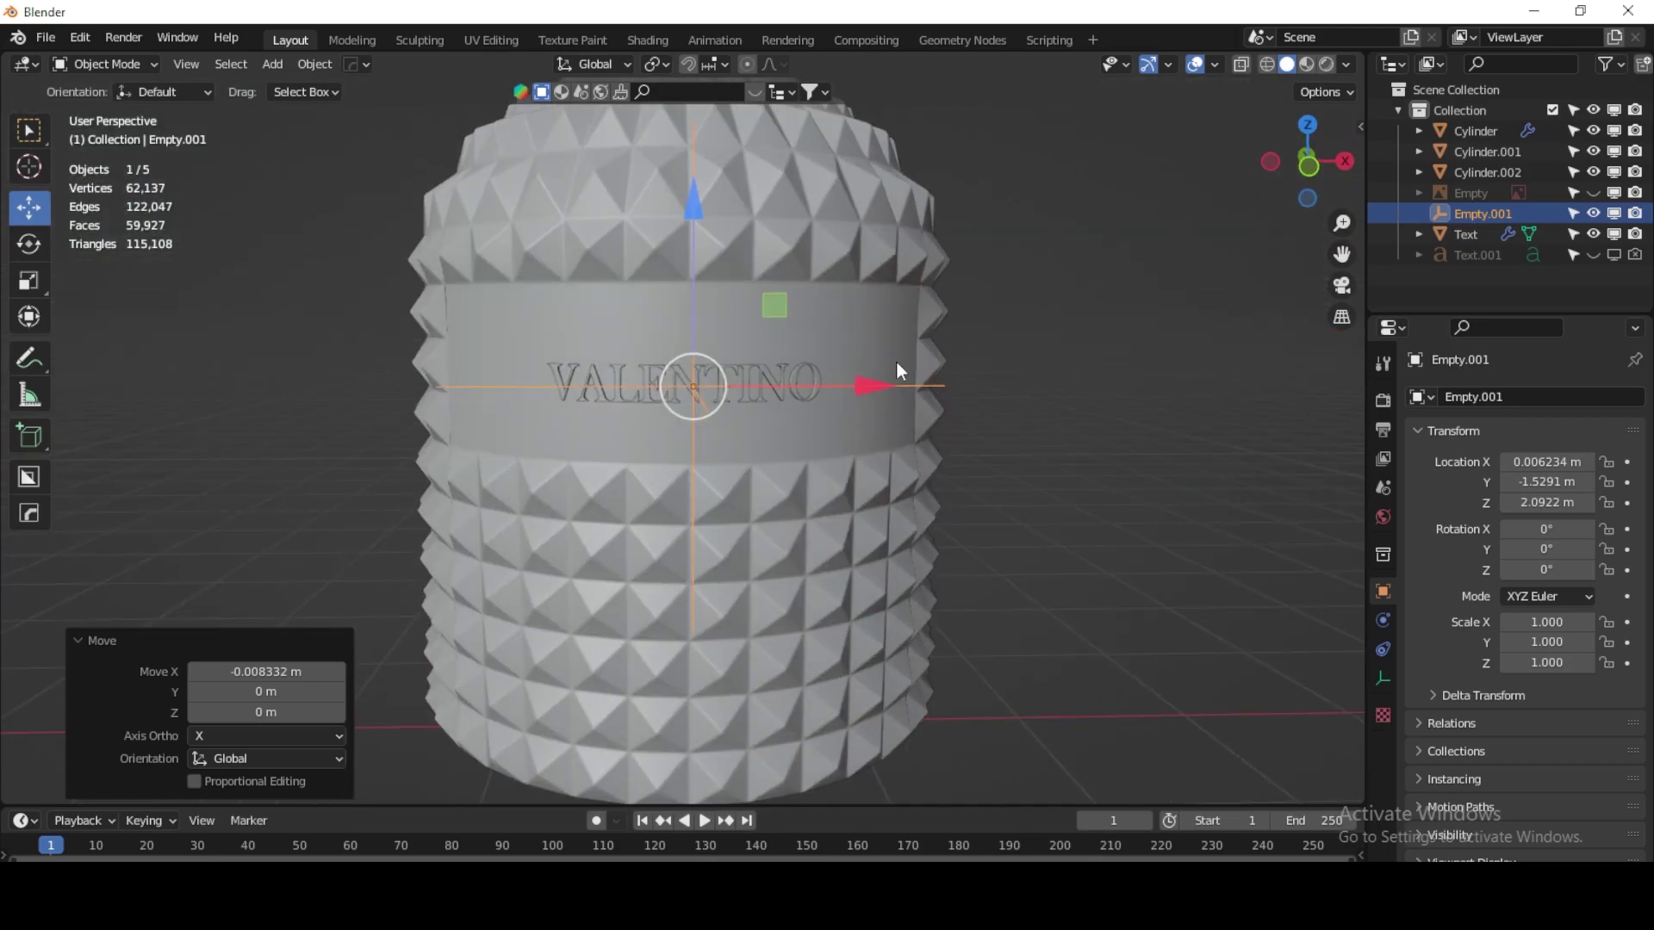
Step: Raise the VALENTINO text and Empty.001 together along Z, then hide Empty.001
{"action": "left_click", "coordinate": [1468, 233], "text": "ctrl"}
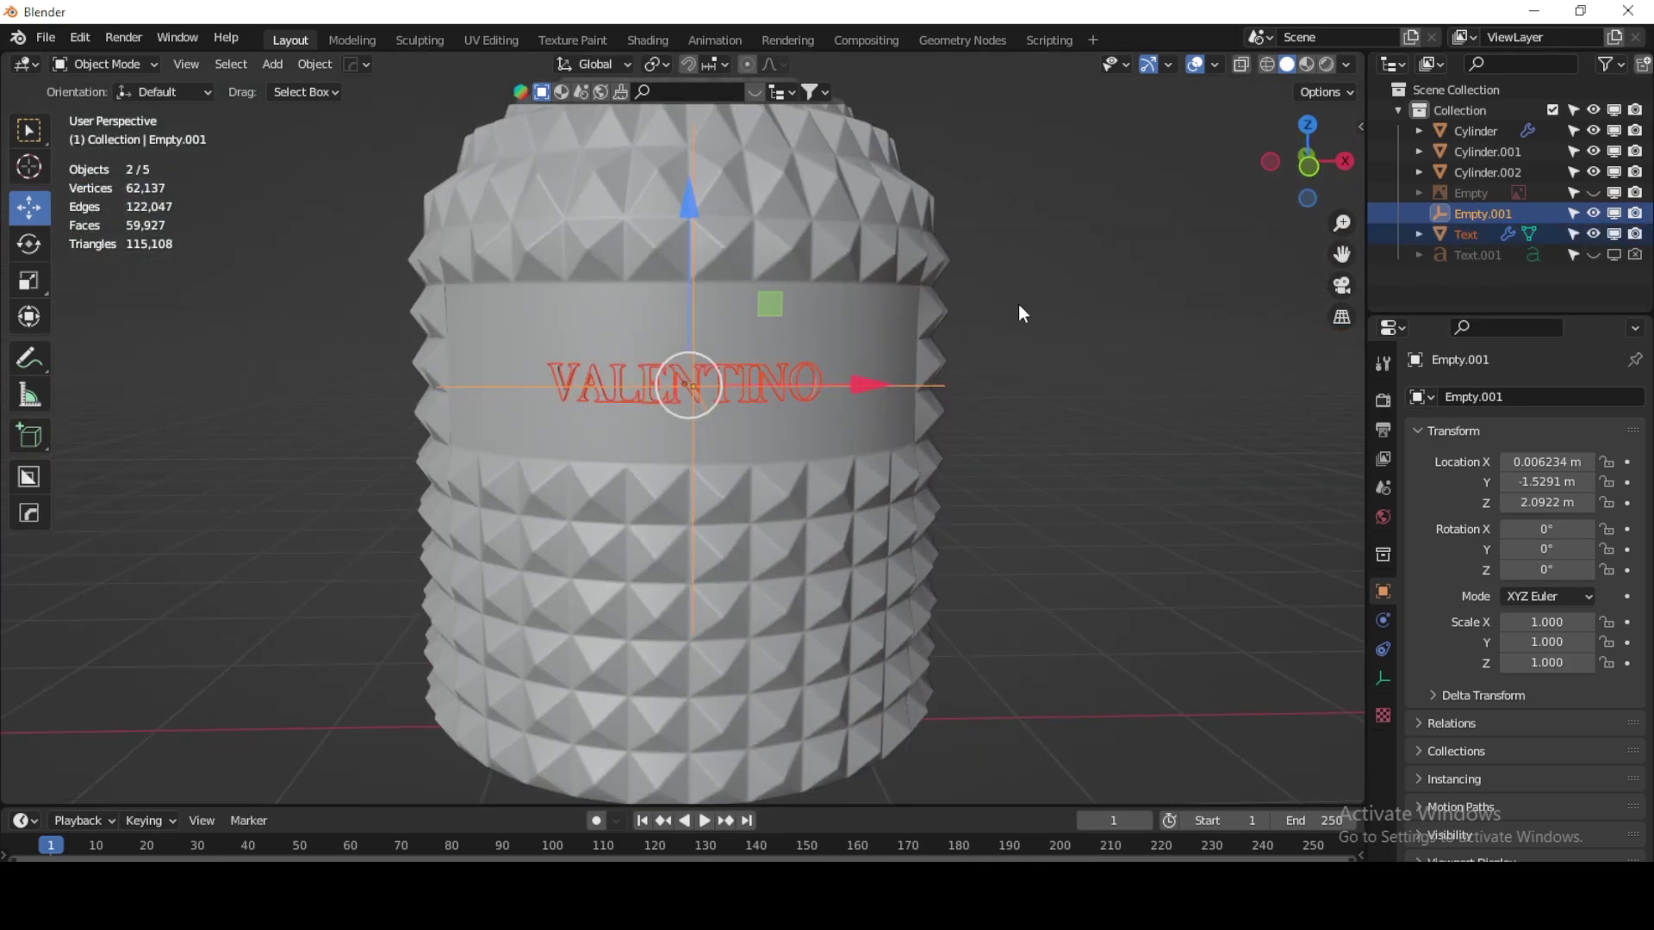
{"action": "left_click_drag", "start_coordinate": [689, 232], "coordinate": [689, 220]}
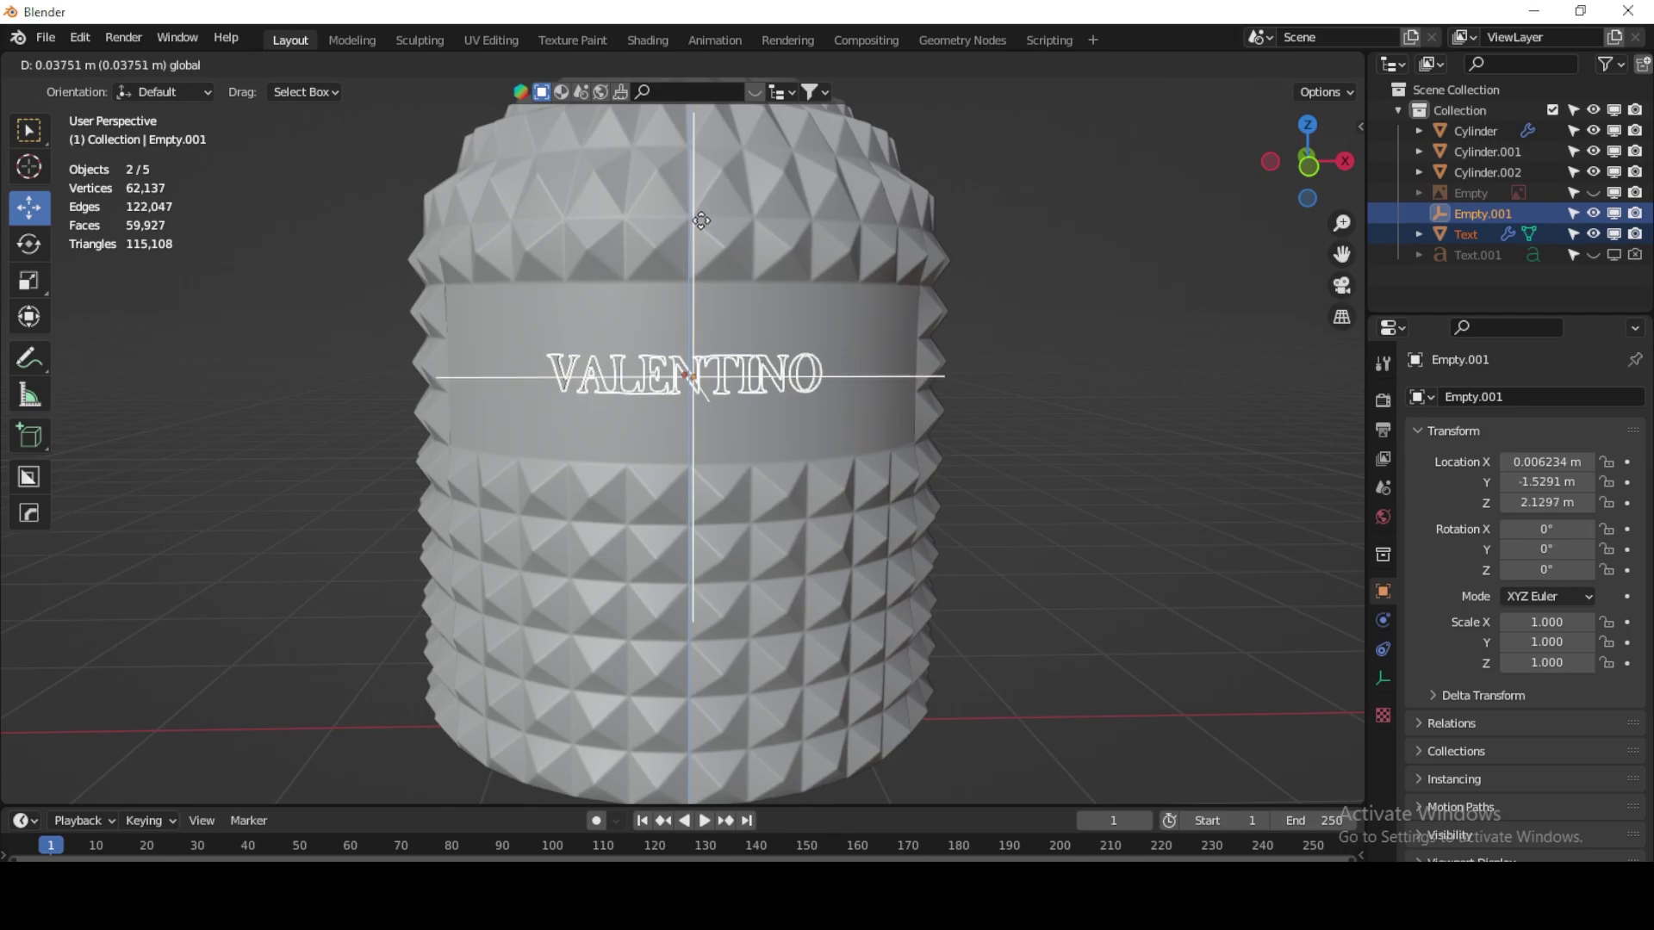
{"action": "left_click", "coordinate": [1249, 495]}
{"action": "scroll", "coordinate": [1120, 455], "scroll_direction": "down", "scroll_amount": 3}
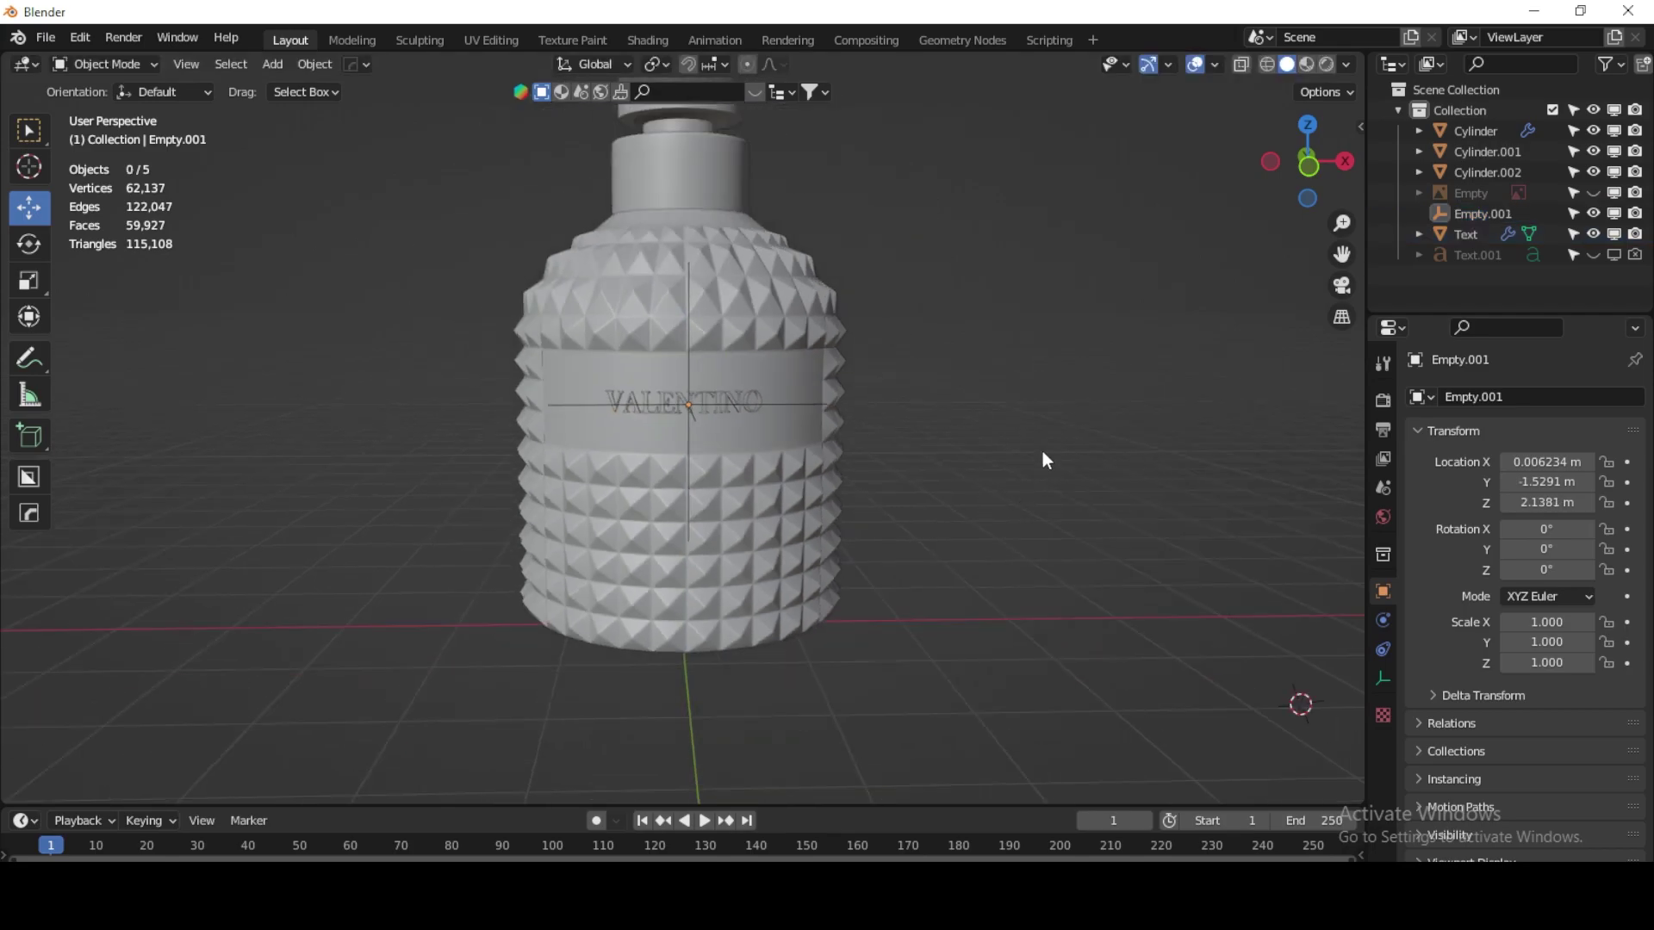
{"action": "left_click", "coordinate": [1594, 213]}
Step: Zoom out and pan to frame the whole studded bottle
{"action": "mouse_move", "coordinate": [1101, 491]}
{"action": "middle_mouse_down"}
{"action": "mouse_move", "coordinate": [939, 467]}
{"action": "mouse_move", "coordinate": [1139, 465]}
{"action": "mouse_move", "coordinate": [912, 480]}
{"action": "middle_mouse_up"}
{"action": "scroll", "coordinate": [900, 534], "scroll_direction": "down", "scroll_amount": 2}
{"action": "scroll", "coordinate": [868, 560], "scroll_direction": "up", "scroll_amount": 1}
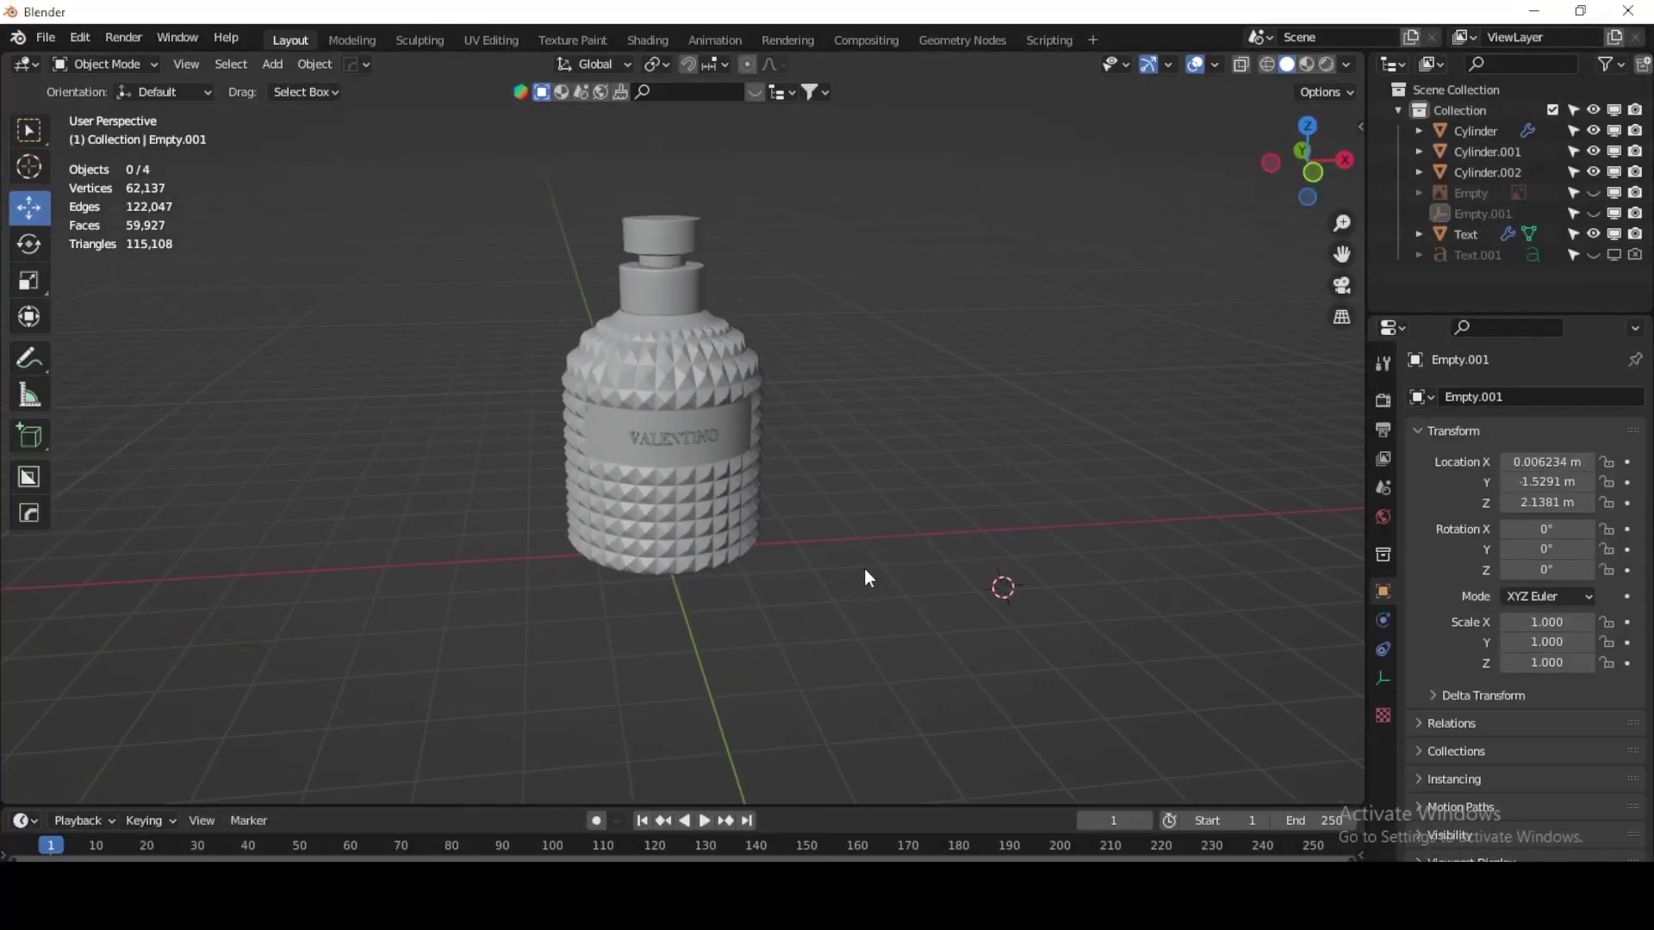
{"action": "scroll", "coordinate": [857, 517], "scroll_direction": "up", "scroll_amount": 1}
{"action": "scroll", "coordinate": [849, 478], "scroll_direction": "up", "scroll_amount": 1}
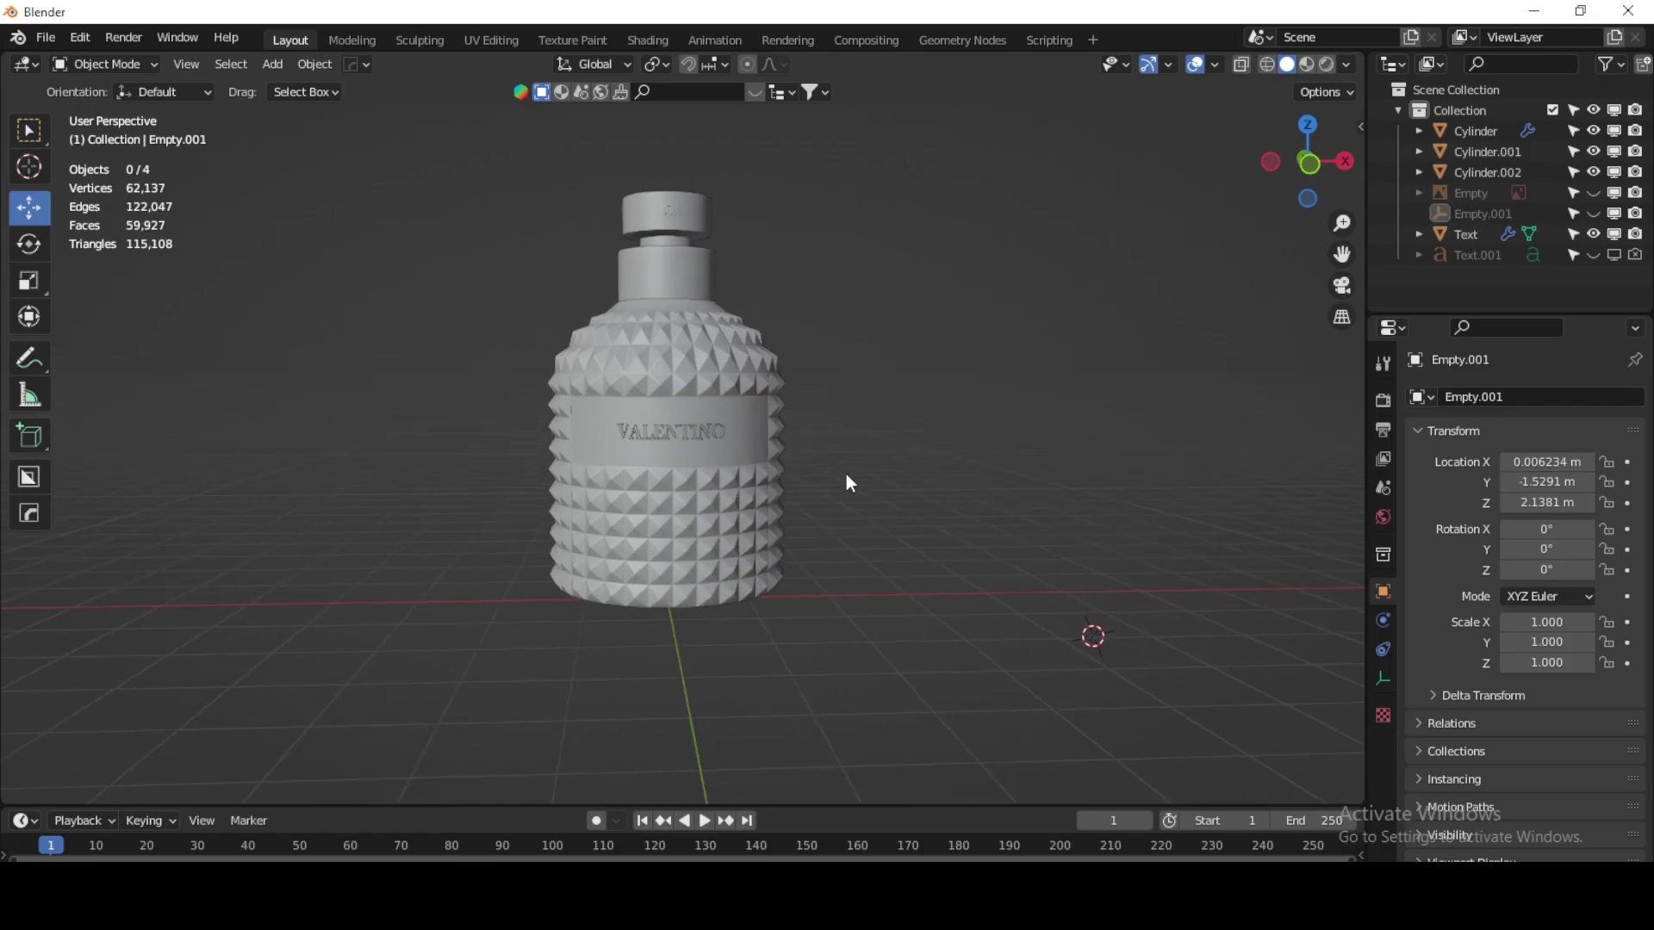
{"action": "scroll", "coordinate": [691, 325], "scroll_direction": "up", "scroll_amount": 2}
{"action": "scroll", "coordinate": [776, 334], "scroll_direction": "up", "scroll_amount": 2}
{"action": "middle_click_drag", "start_coordinate": [774, 328], "coordinate": [898, 419], "text": "shift"}
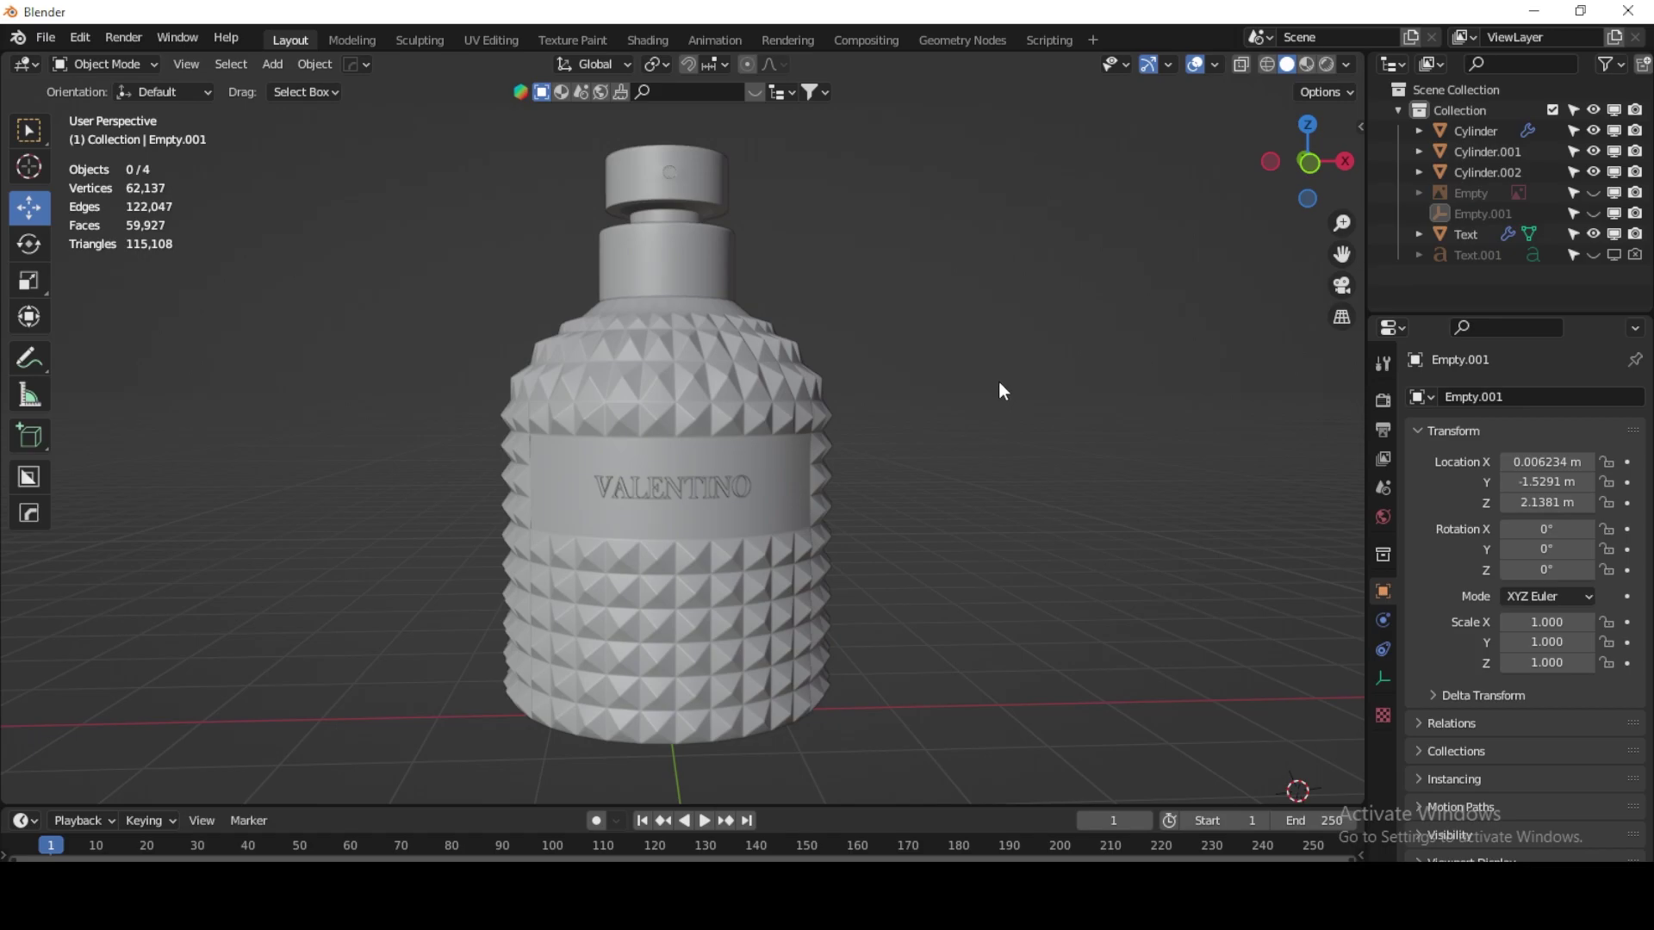
{"action": "middle_click_drag", "start_coordinate": [1020, 441], "coordinate": [1011, 443]}
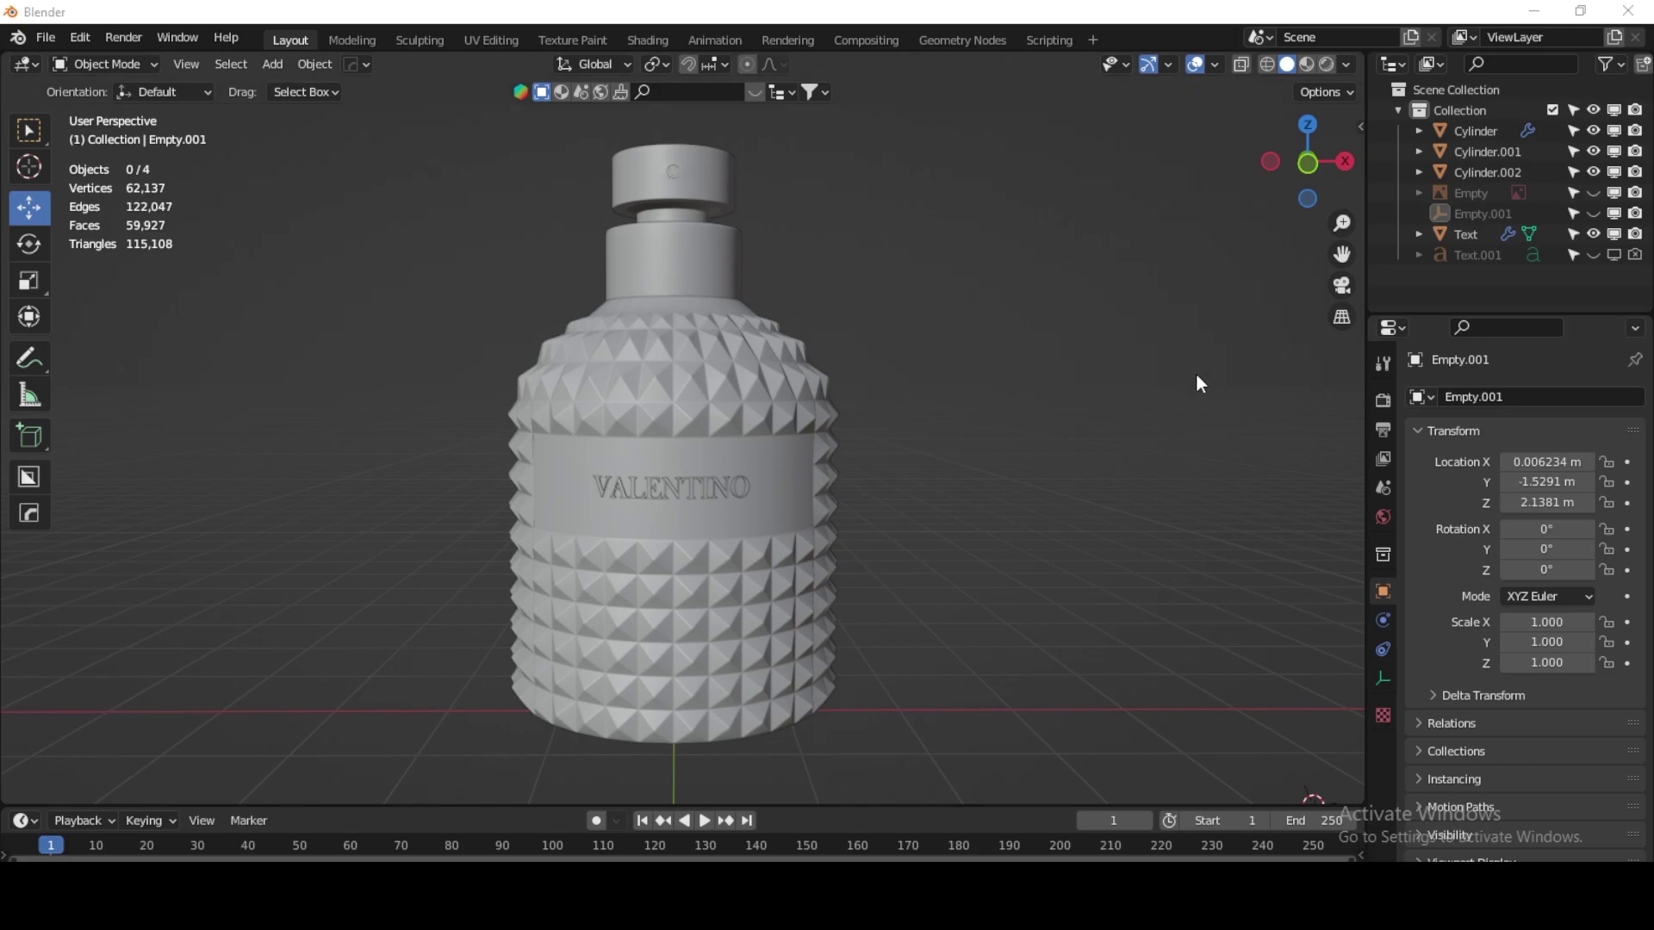
Step: Select Empty.001 and the text, start an X move, then cancel it
{"action": "left_click", "coordinate": [1482, 215]}
{"action": "left_click", "coordinate": [1460, 242], "text": "ctrl"}
{"action": "left_click_drag", "start_coordinate": [850, 490], "coordinate": [858, 483]}
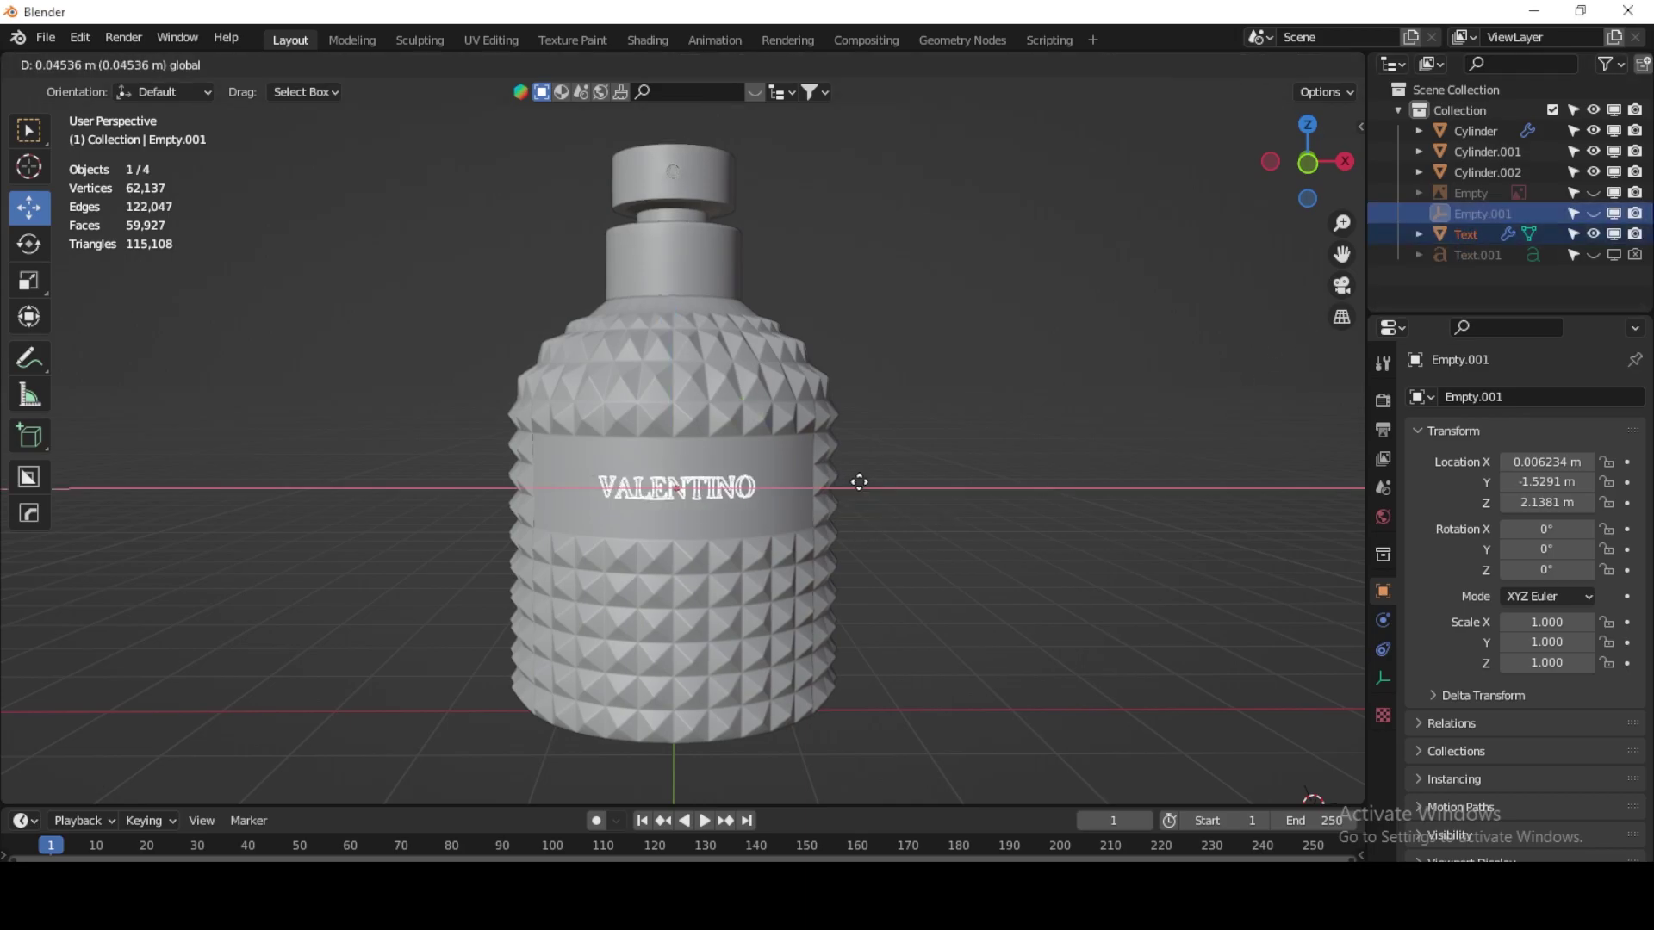
{"action": "key", "text": "Escape"}
{"action": "left_click", "coordinate": [1025, 352]}
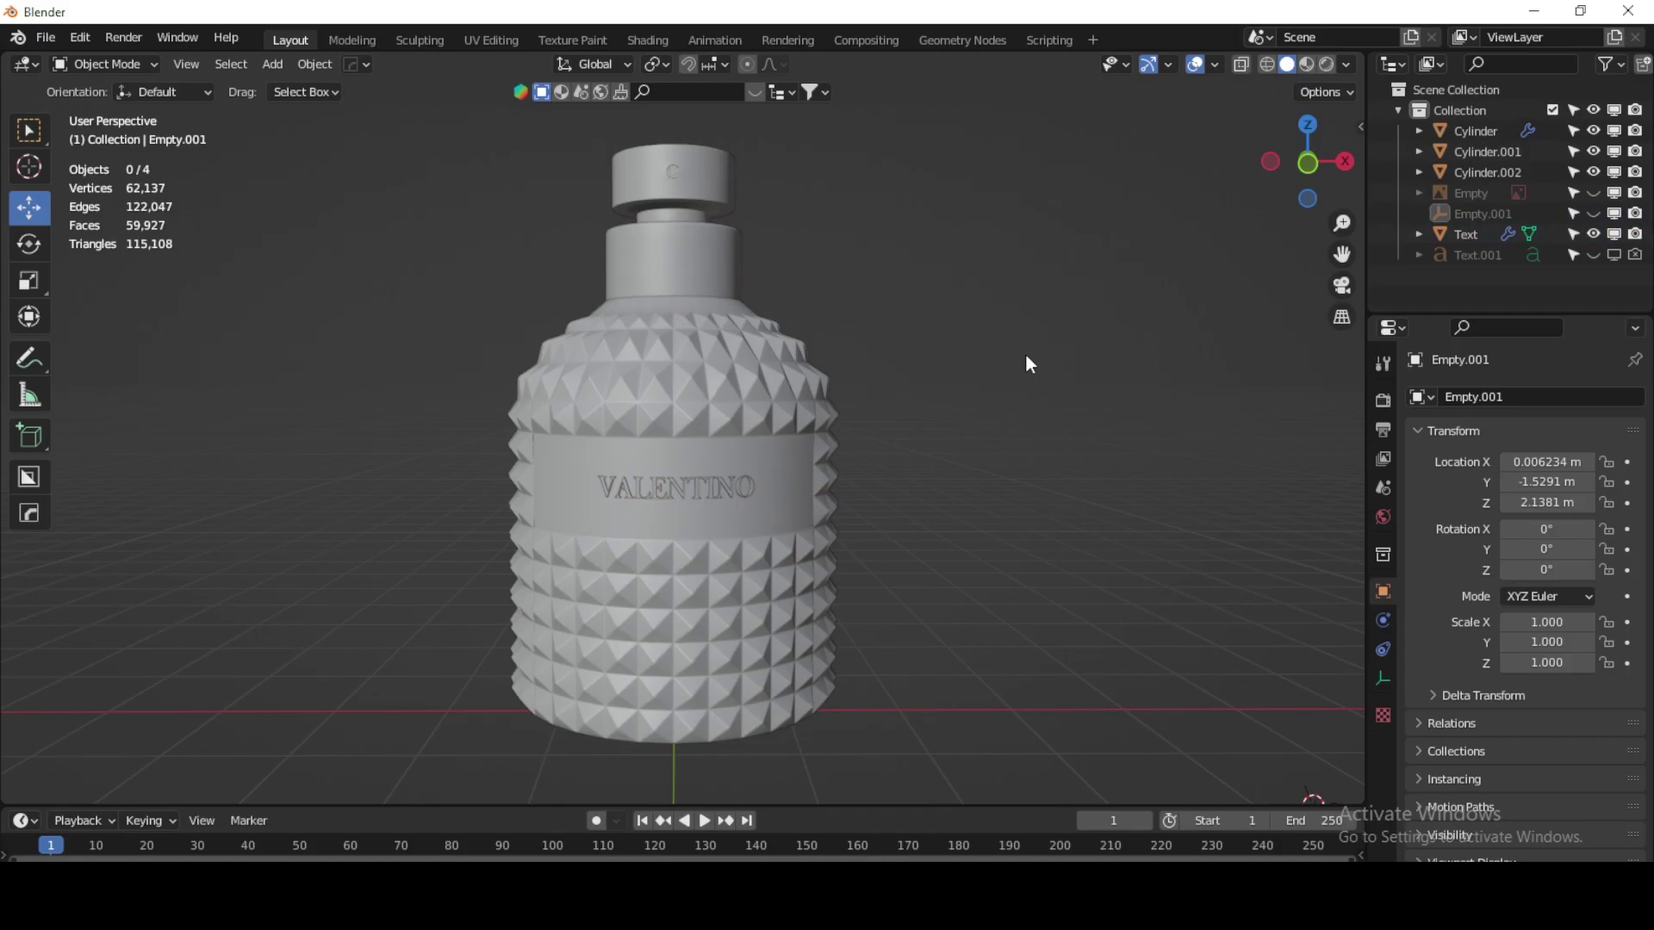